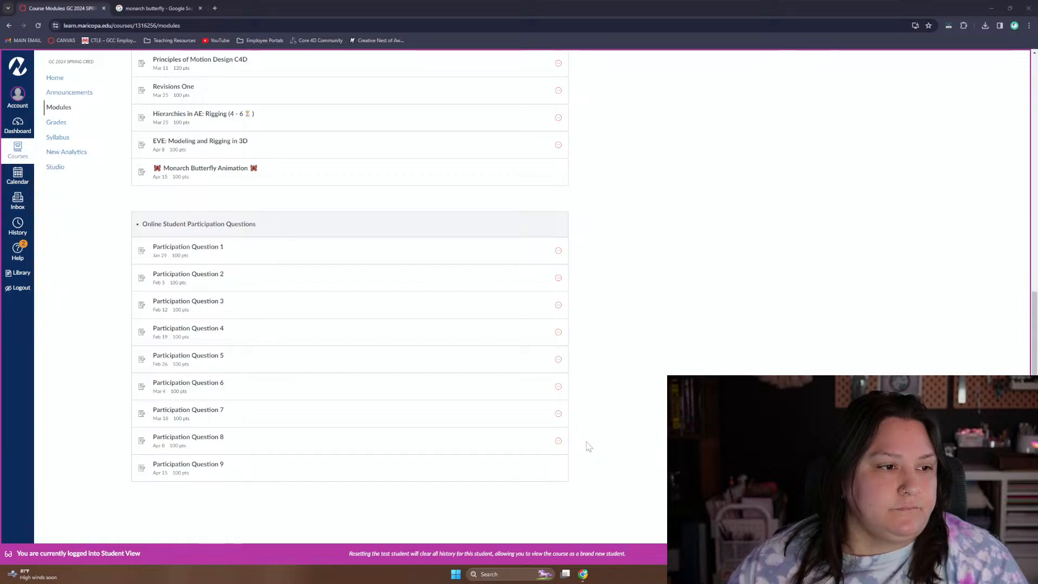
Switch from the browser to File Explorer and display the Spring 2024_AVC 184 folder inside _GCC
scroll(589, 447, "up", 3)
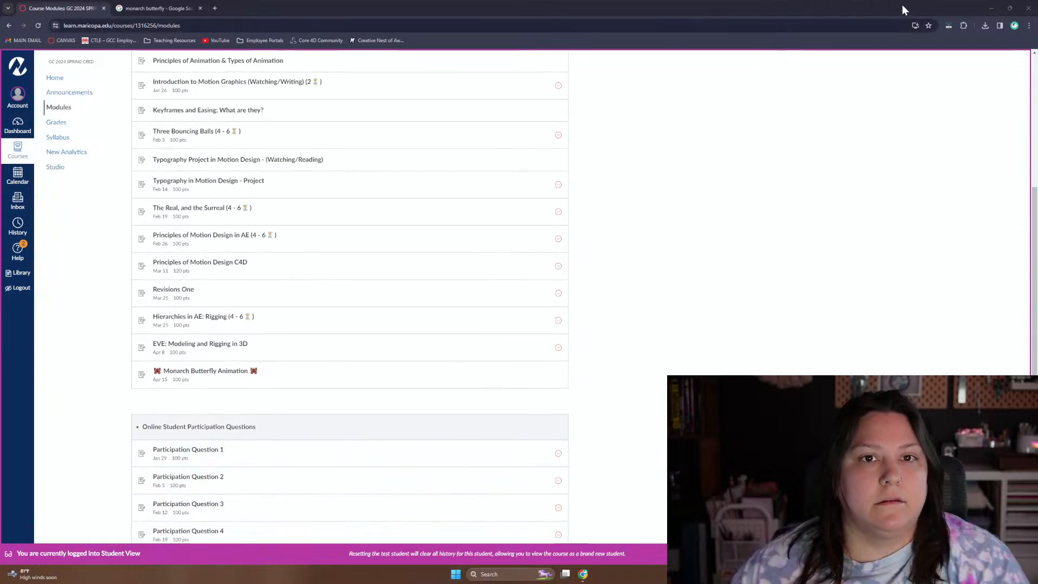
left_click(992, 7)
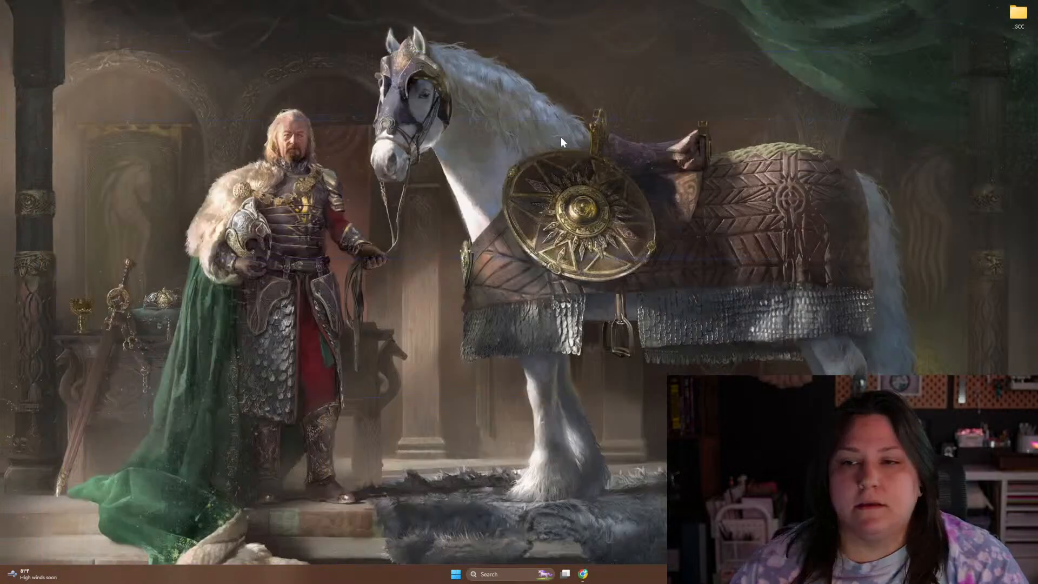
double_click(1019, 13)
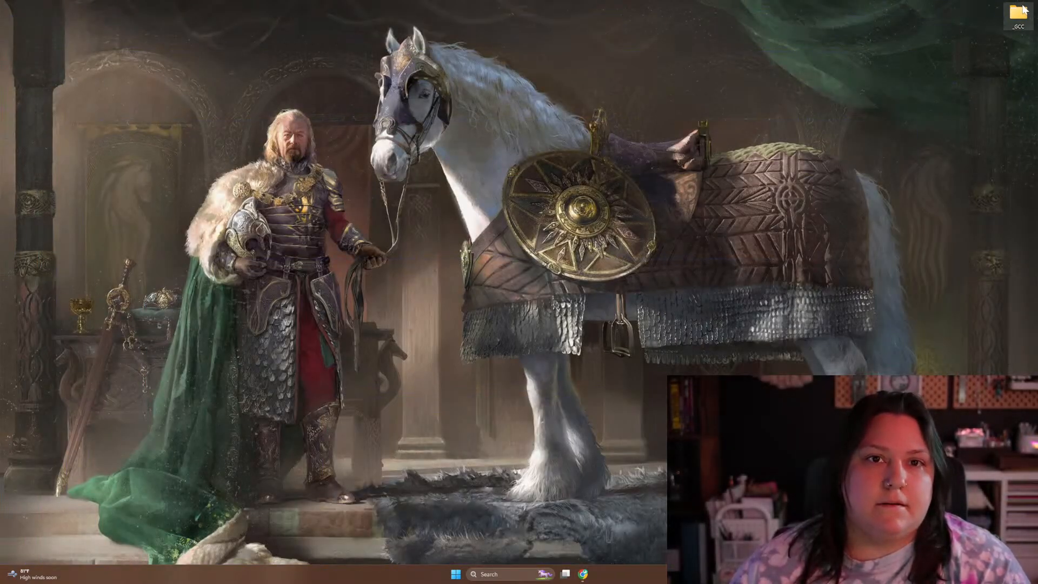
left_click_drag(459, 50, 1037, 54)
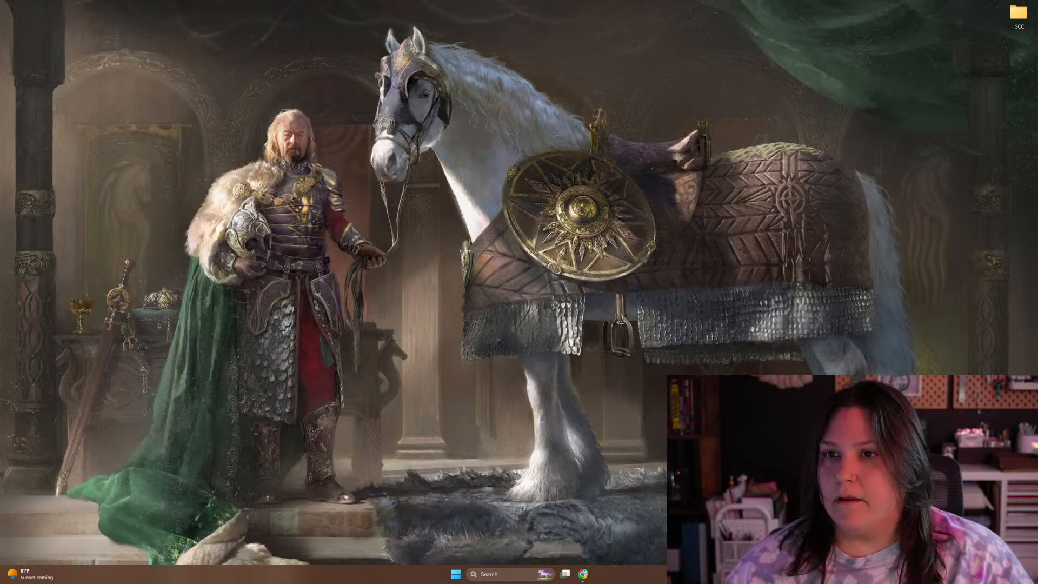
left_click_drag(1037, 117, 465, 114)
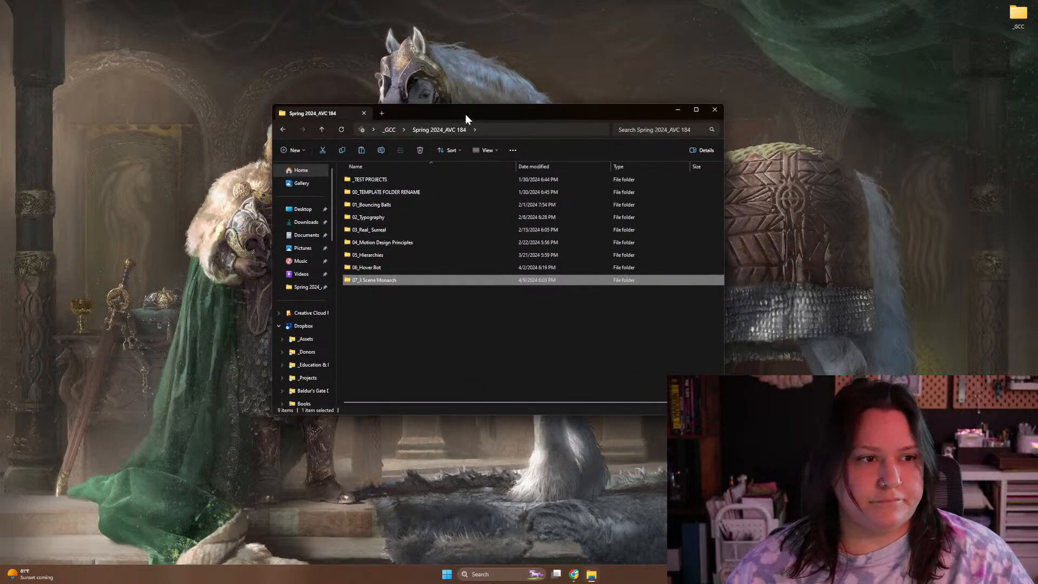
left_click(421, 350)
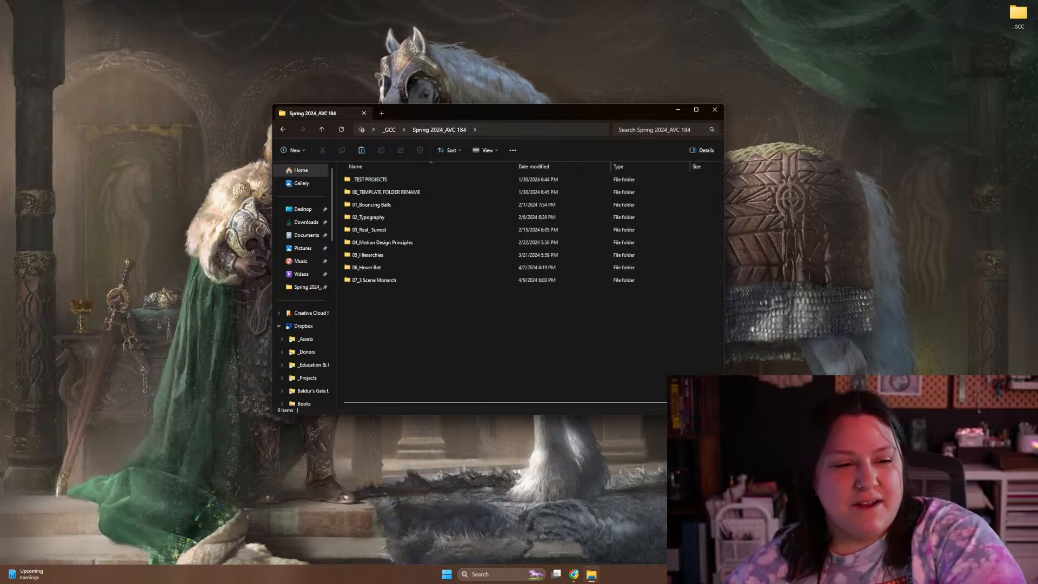
Switch to the browser, open Participation Question 8 from the course modules, and highlight the term "animated infographics" in its prompt
left_click(574, 576)
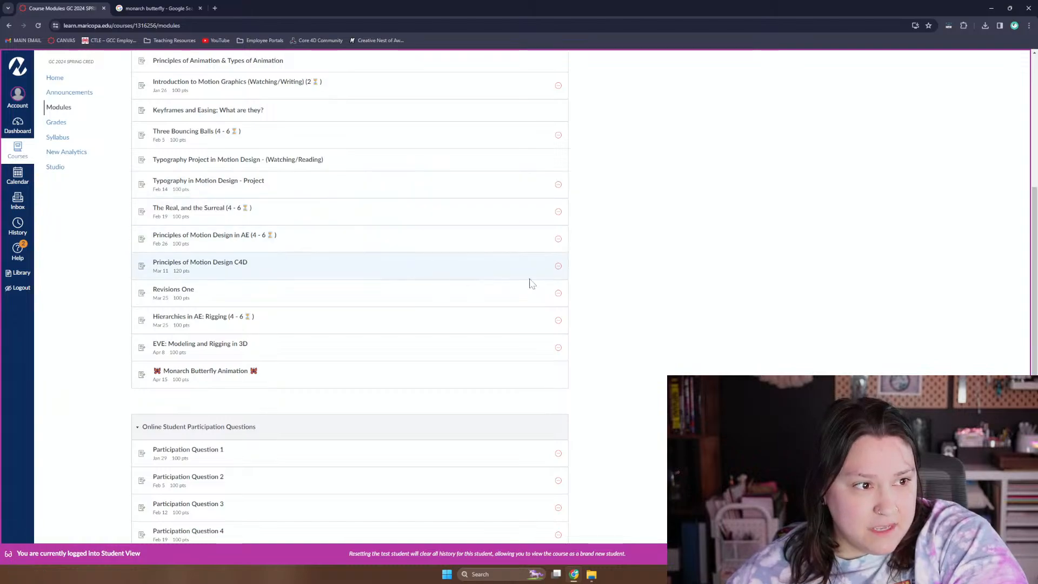
scroll(715, 261, "down", 3)
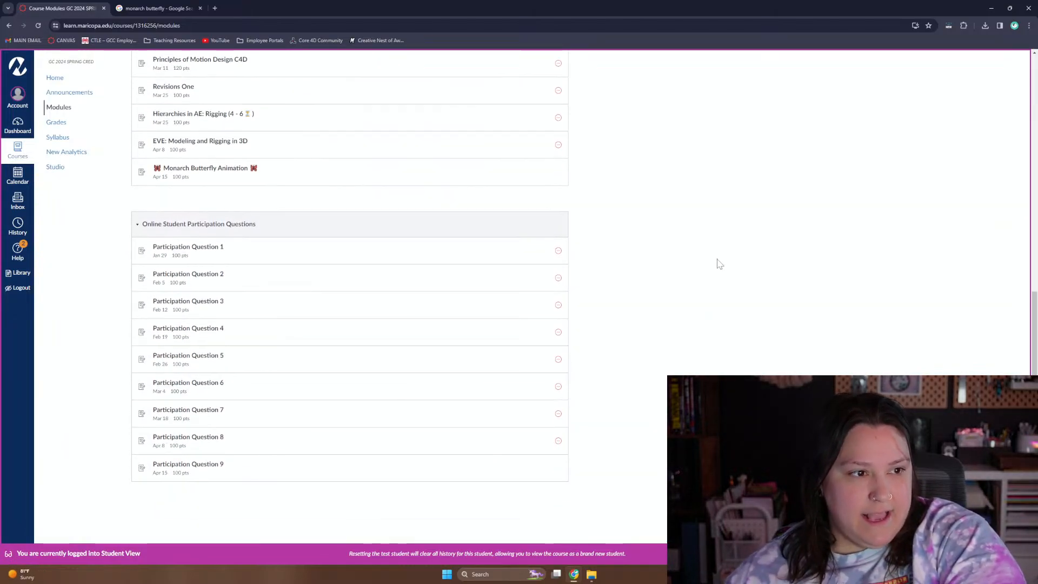
left_click(210, 439)
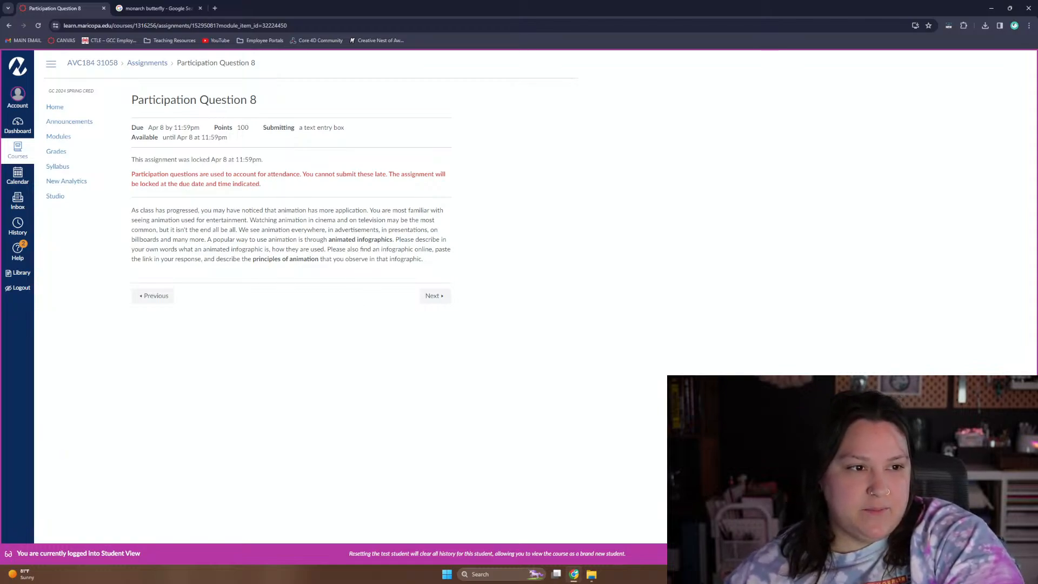
left_click_drag(328, 240, 392, 239)
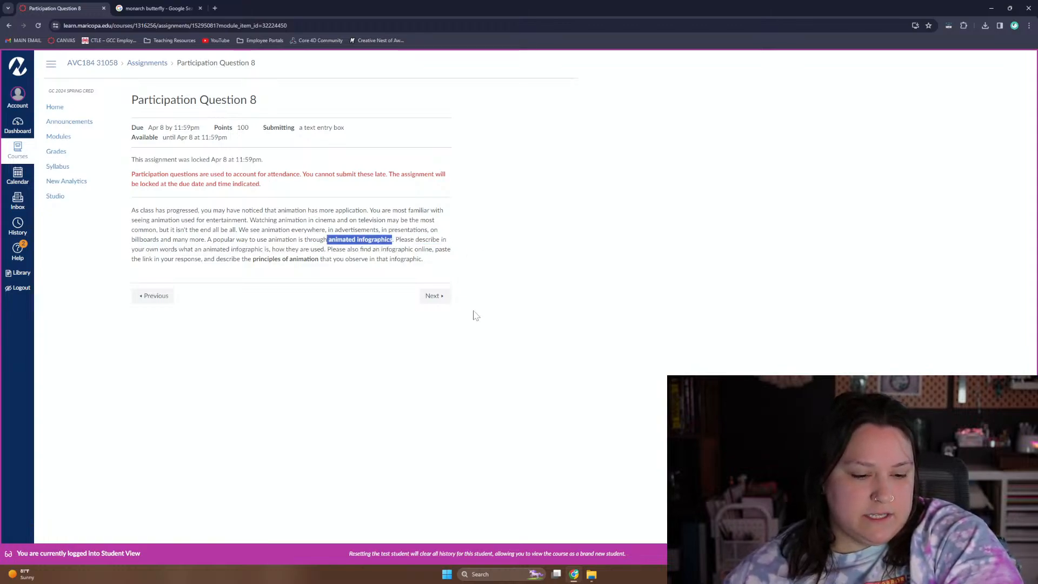
left_click(502, 307)
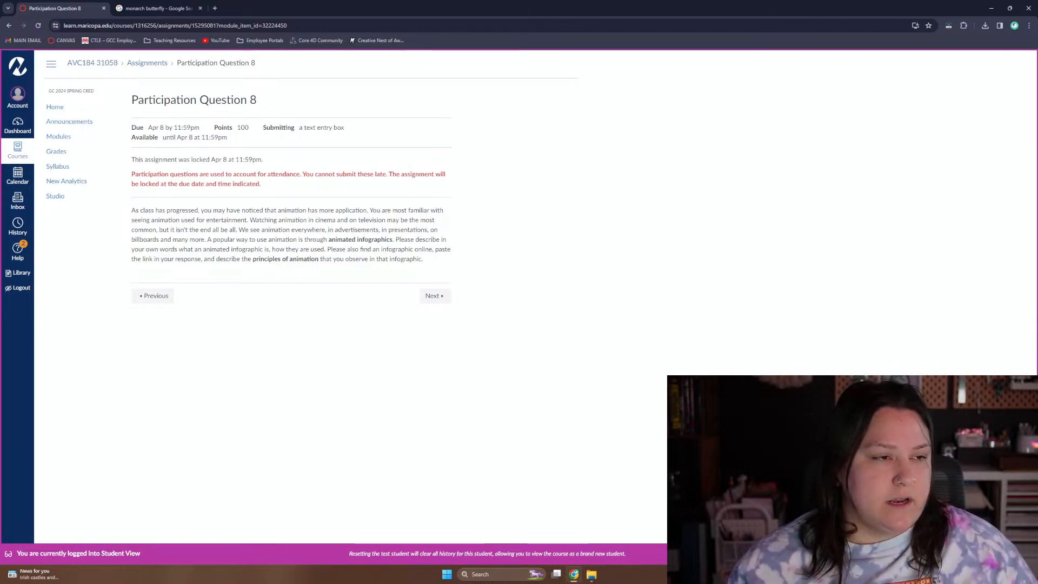
Look at the monarch butterfly image results, and open the Monarch Butterfly Animation assignment from the course modules
left_click(152, 9)
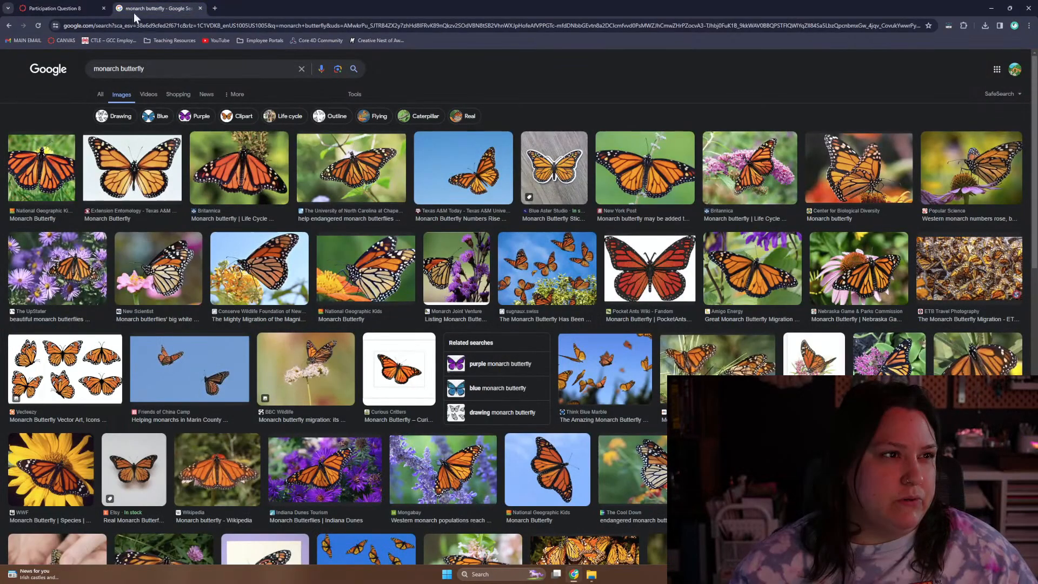
left_click(62, 6)
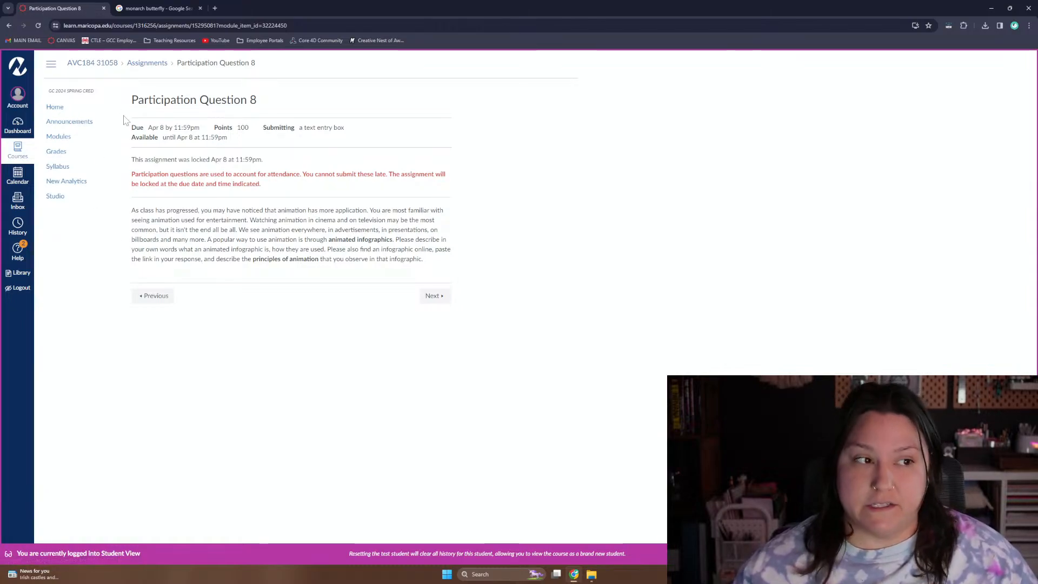
left_click(62, 136)
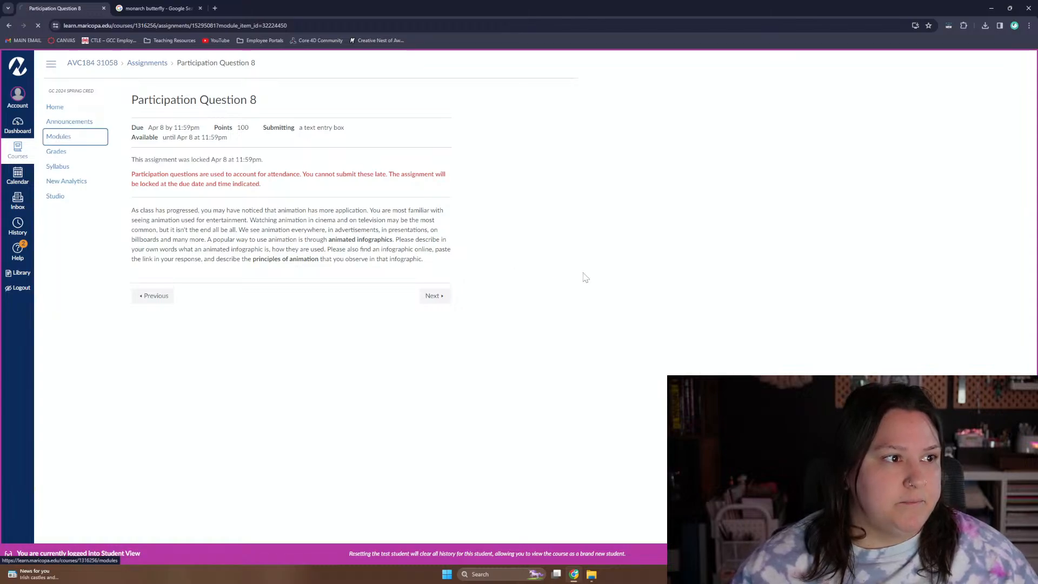
scroll(364, 376, "down", 5)
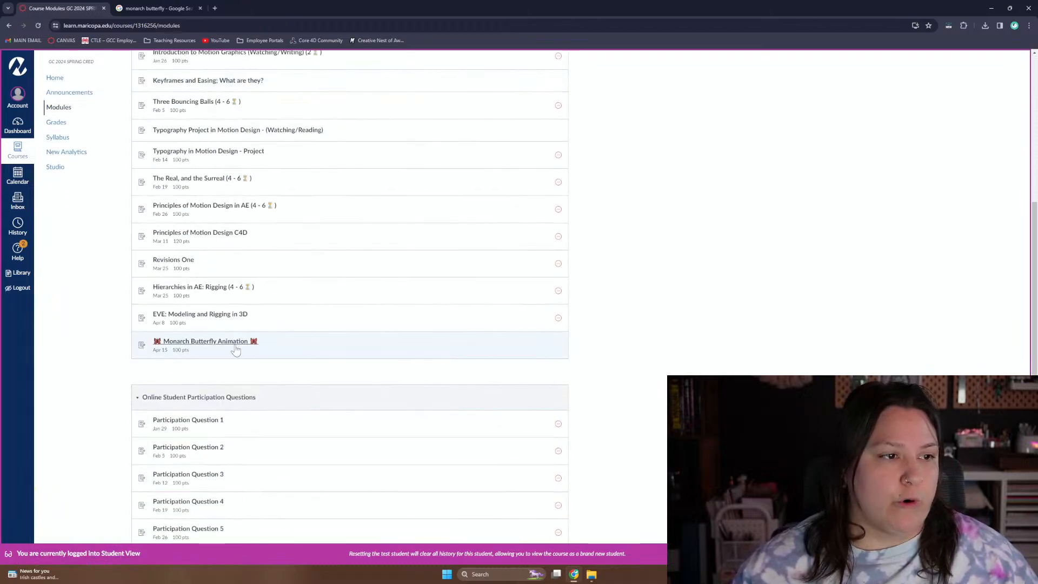
left_click(212, 347)
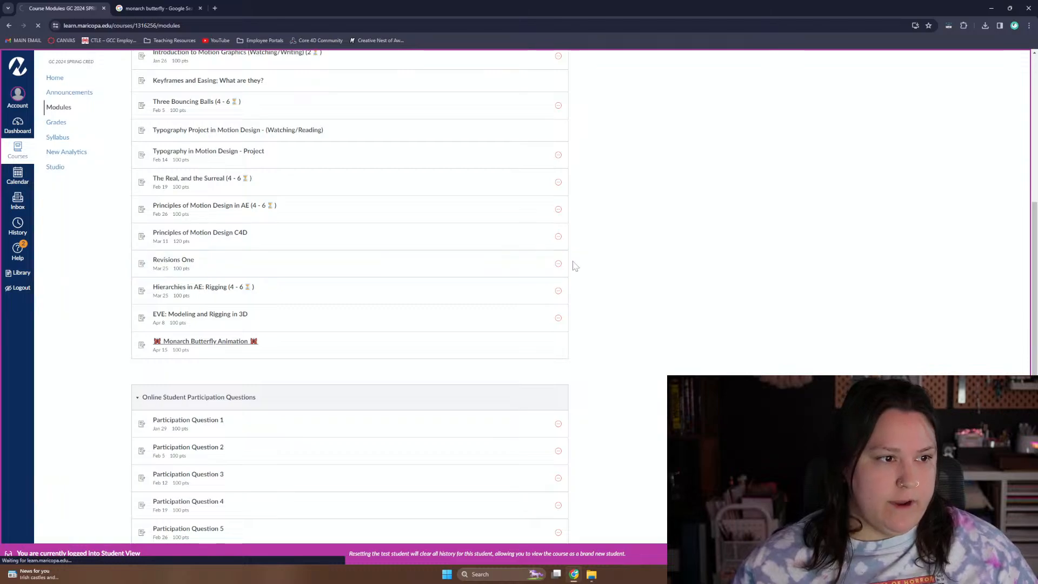
Play the assignment's example video, rewind it to the beginning, and restart playback
left_click(160, 225)
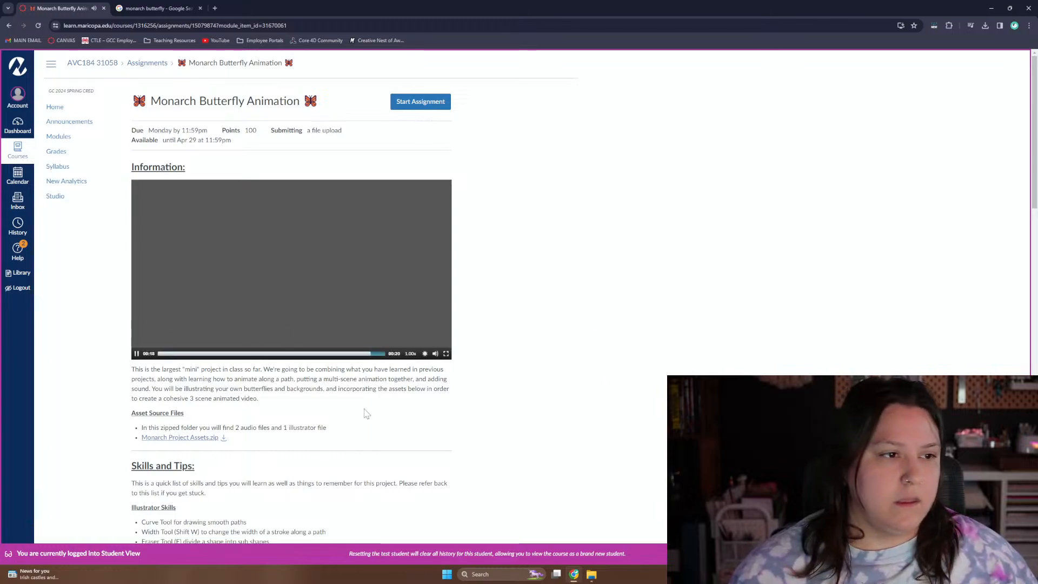
left_click(219, 355)
left_click_drag(219, 355, 155, 362)
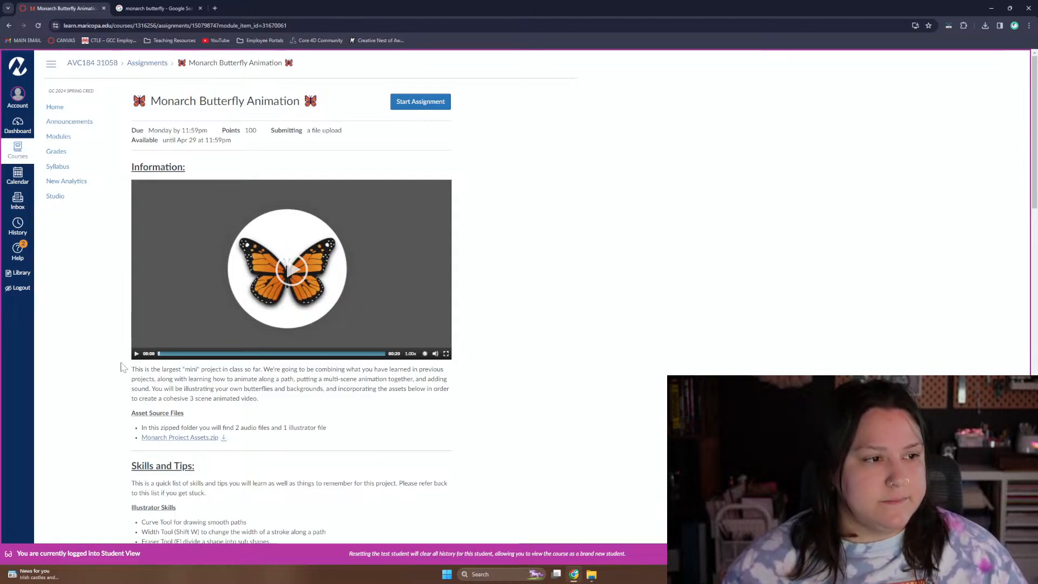
left_click(137, 354)
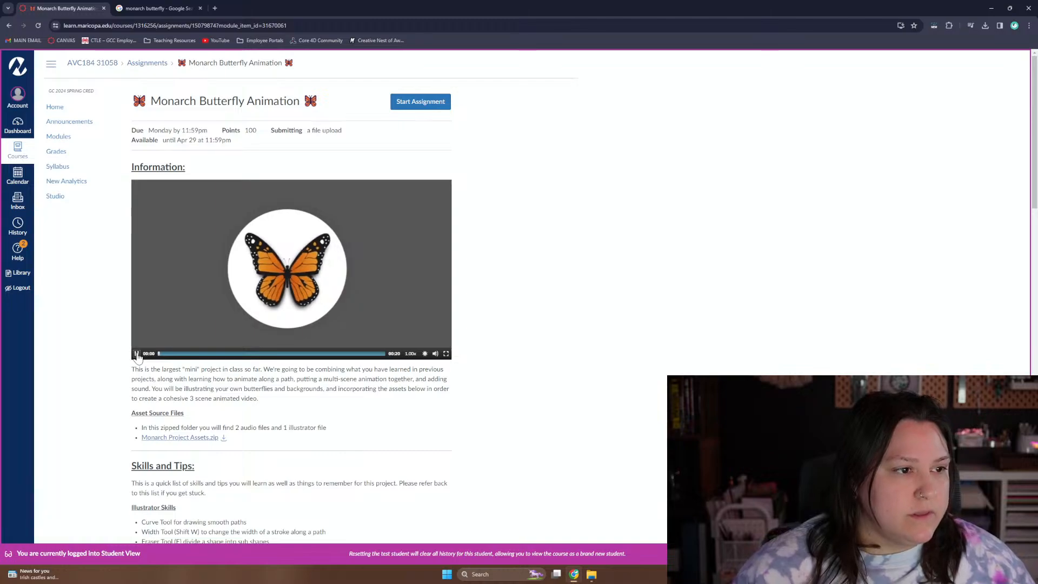
Show the example video full screen and rewind it to examine the opening butterfly scene while paused
left_click(446, 354)
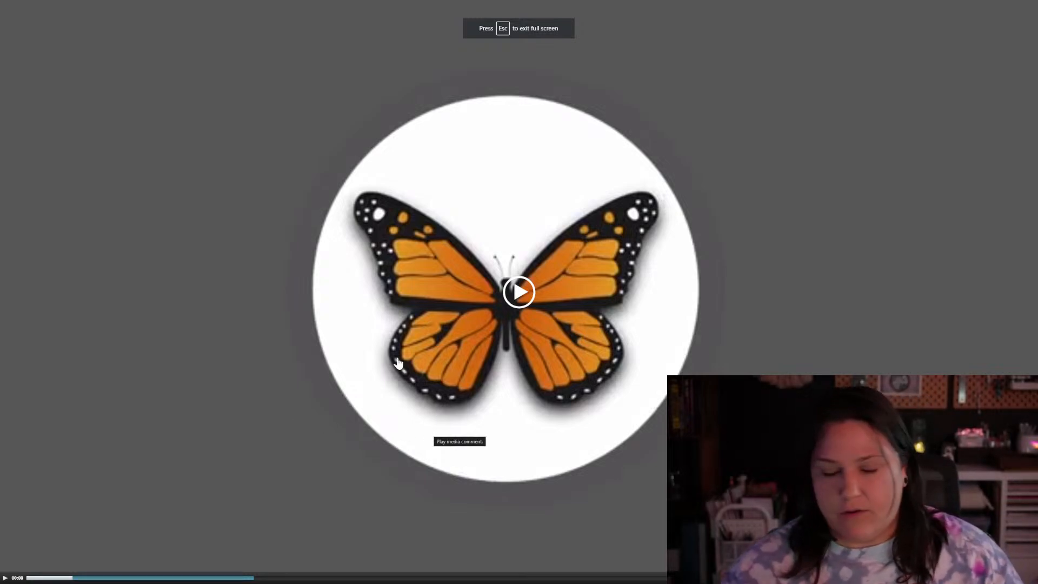
left_click(512, 296)
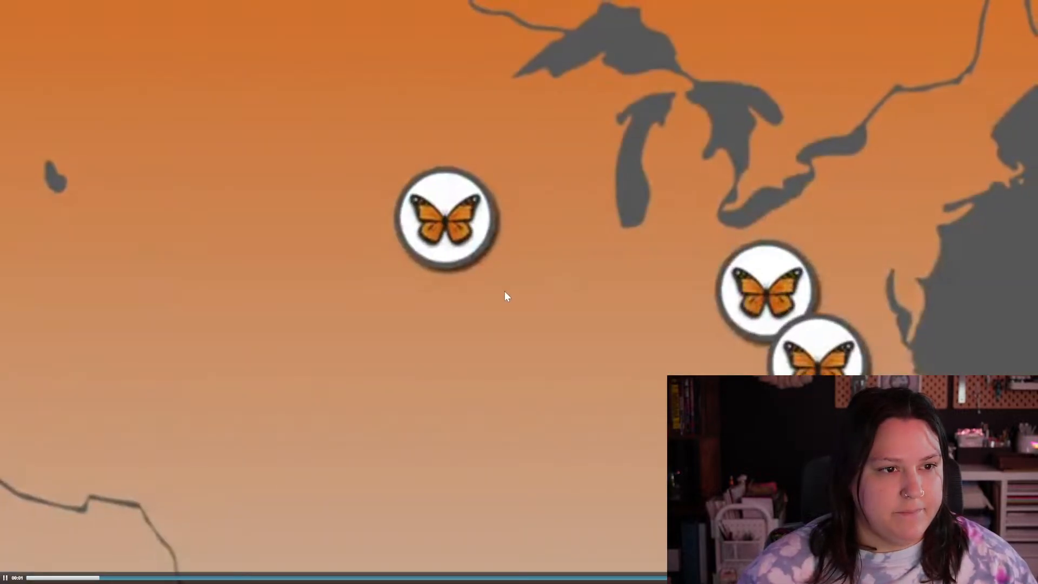
left_click_drag(33, 577, 13, 579)
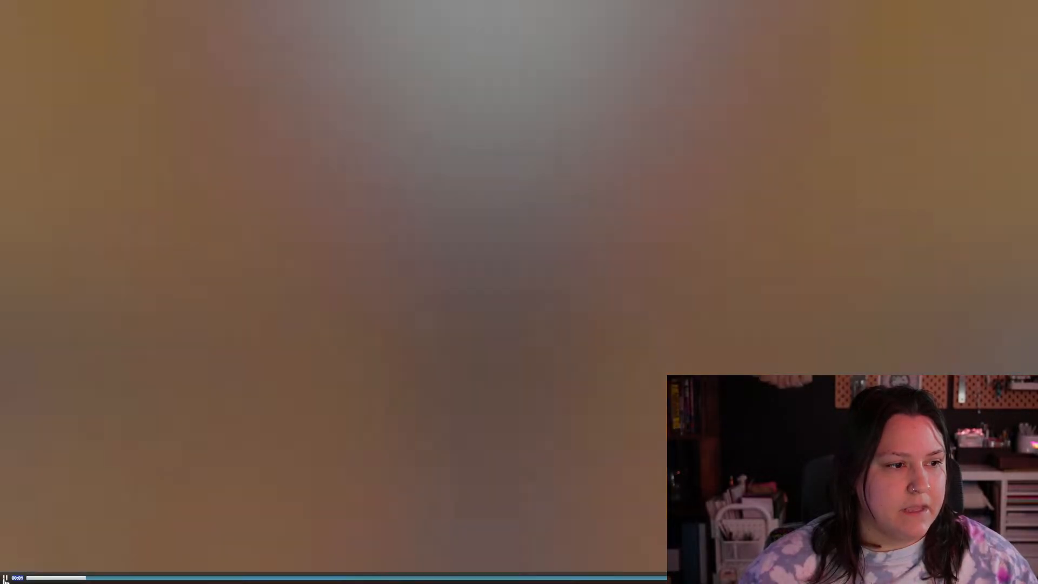
left_click(5, 577)
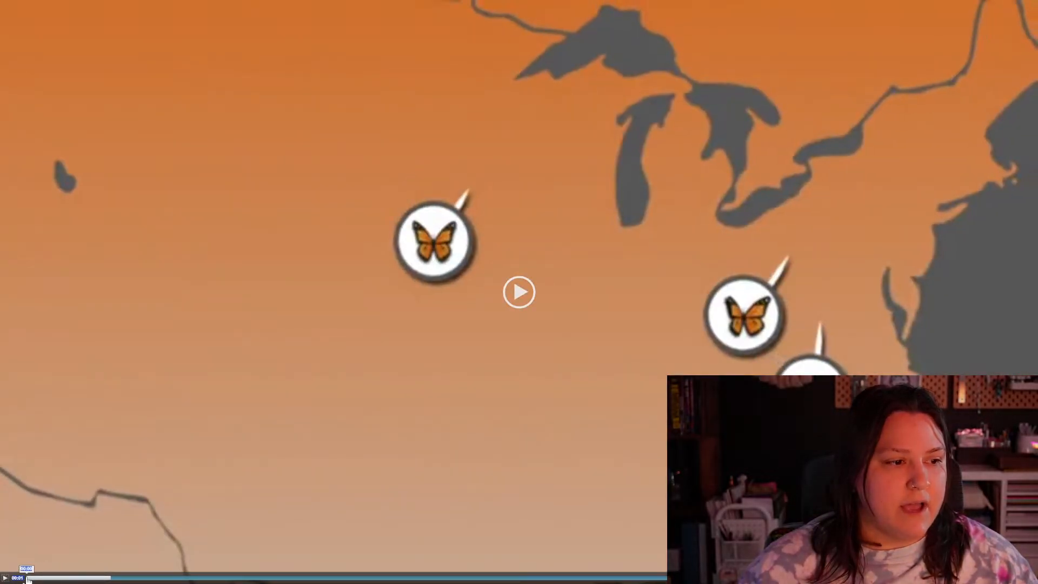
left_click(27, 578)
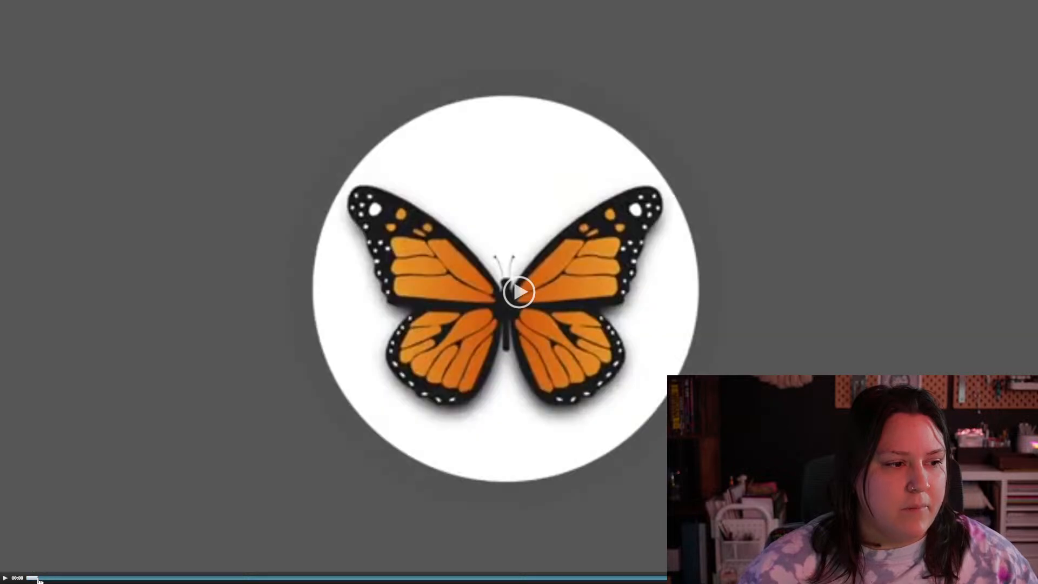
left_click(37, 578)
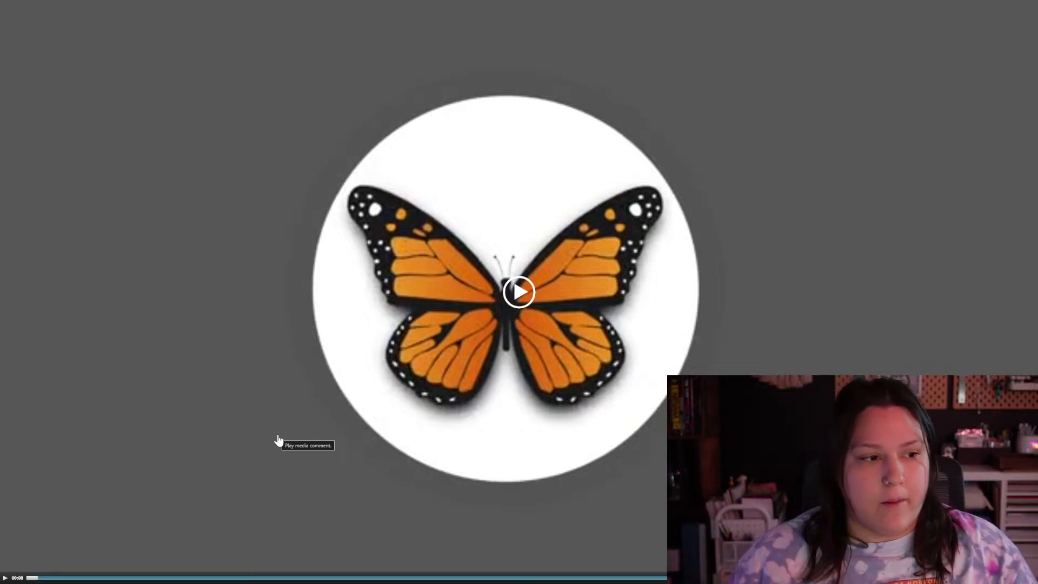
Play the map scene of the example video, pausing to examine the butterflies moving along their migration paths
left_click(121, 485)
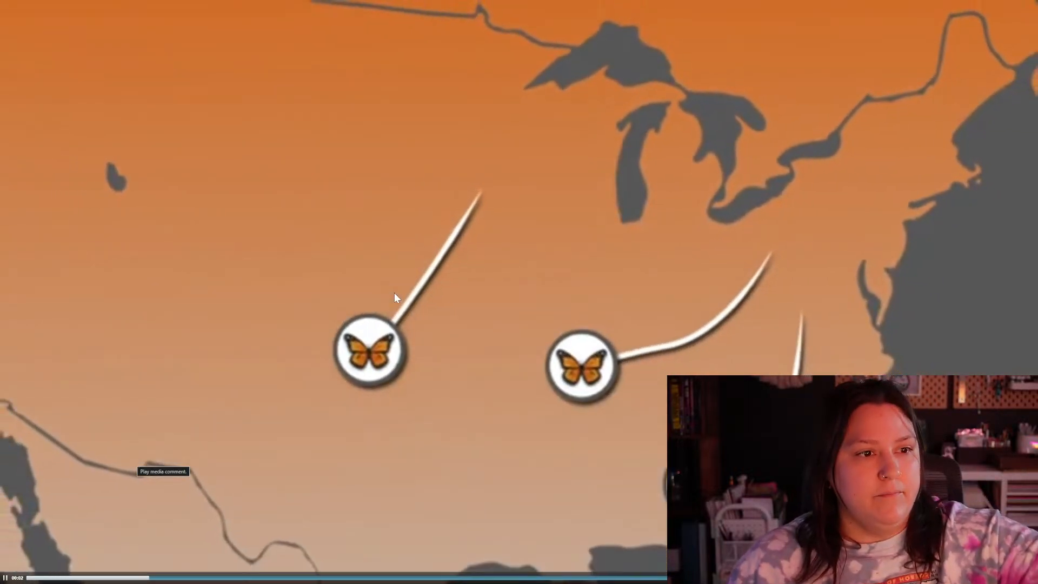
left_click(278, 476)
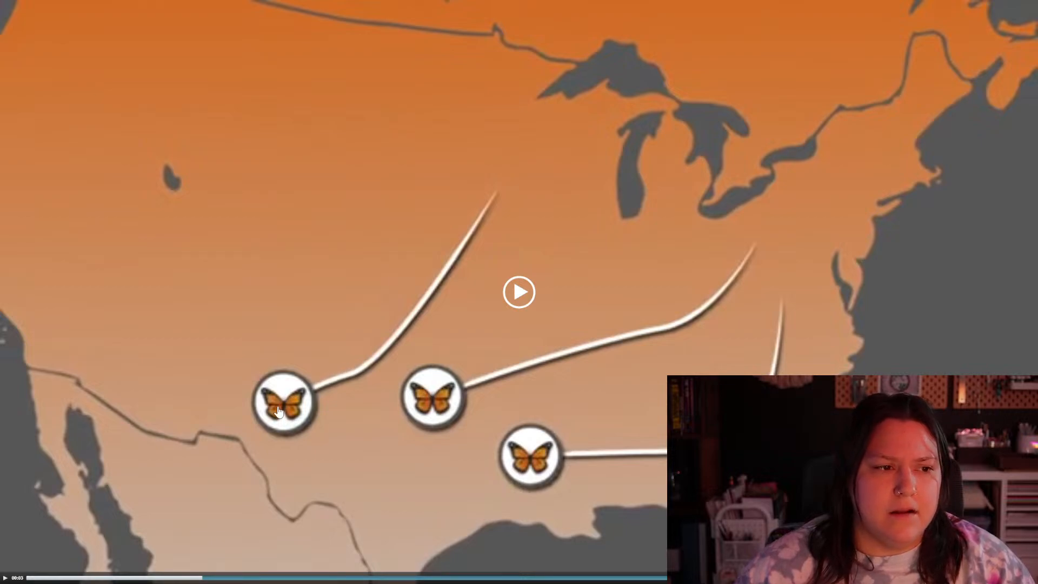
left_click(368, 341)
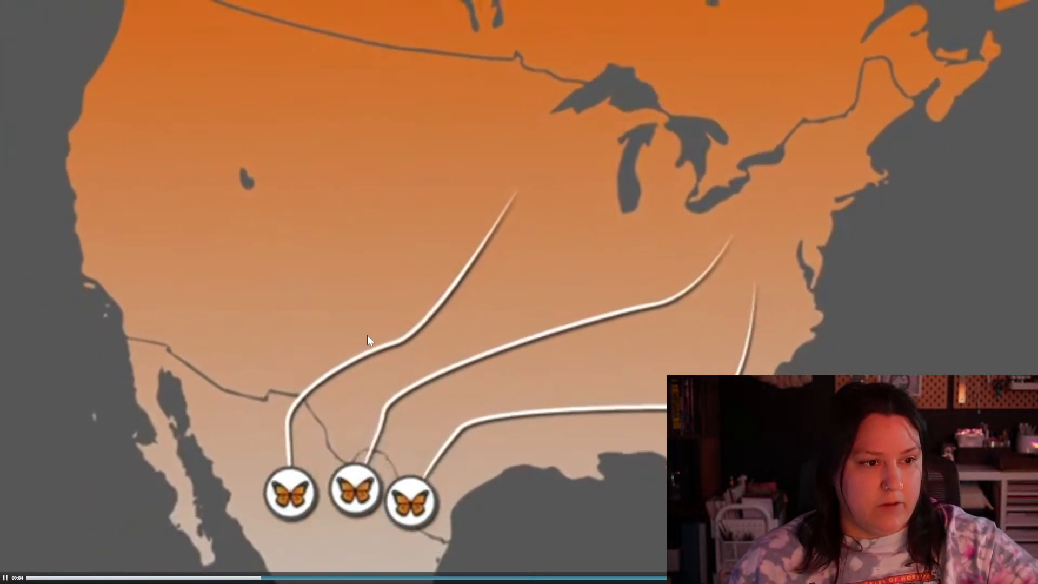
left_click(376, 385)
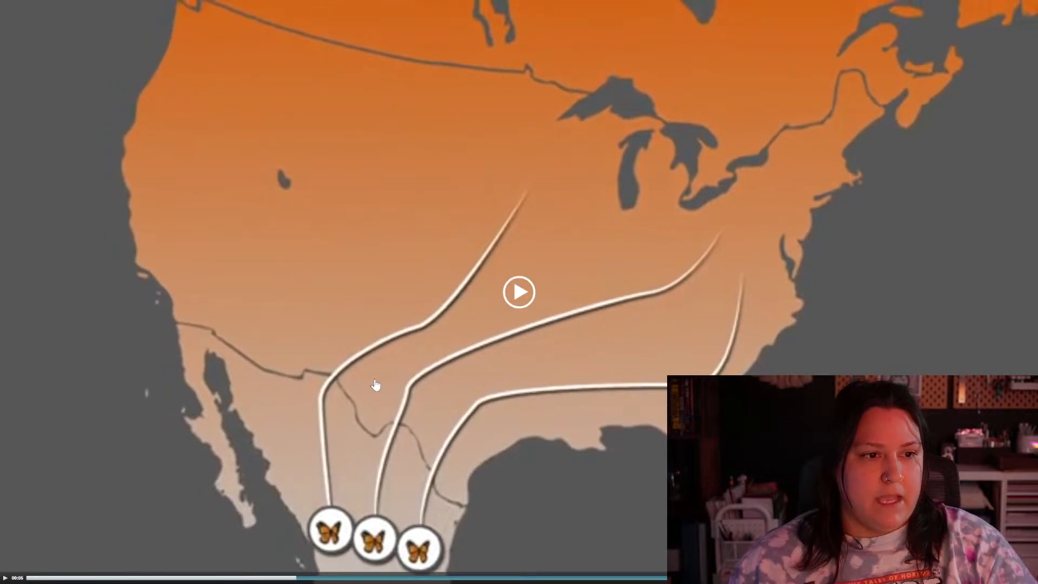
Play the example video through the mountain sunset scene, pause it, and step back toward the start of that scene
left_click(500, 372)
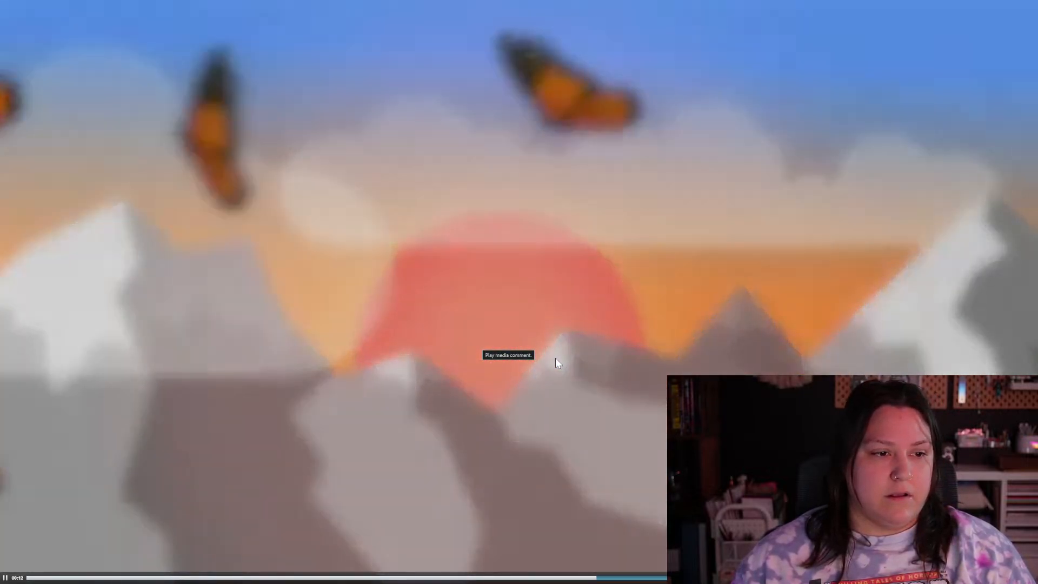
left_click(556, 358)
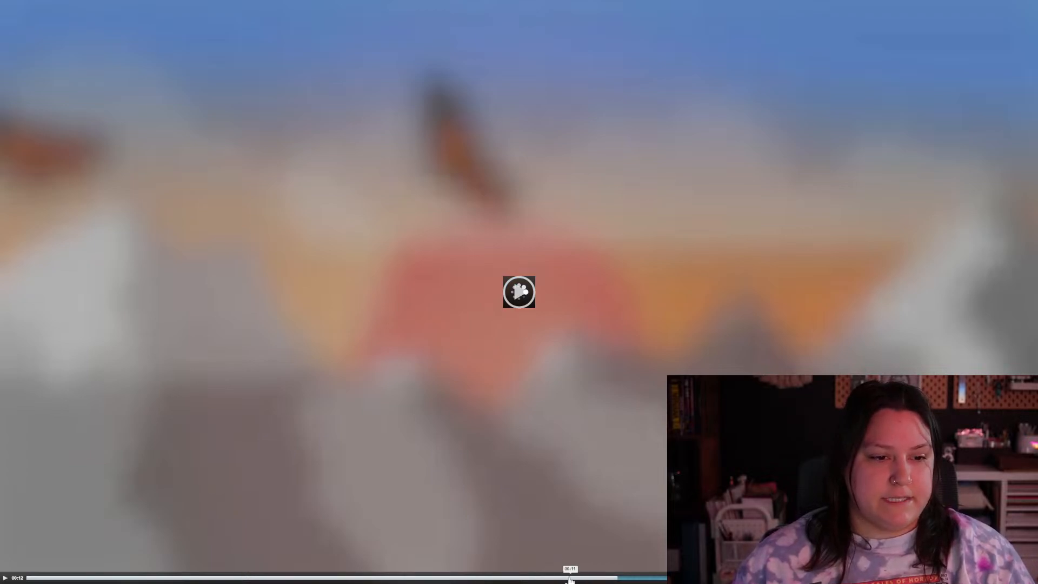
left_click(483, 577)
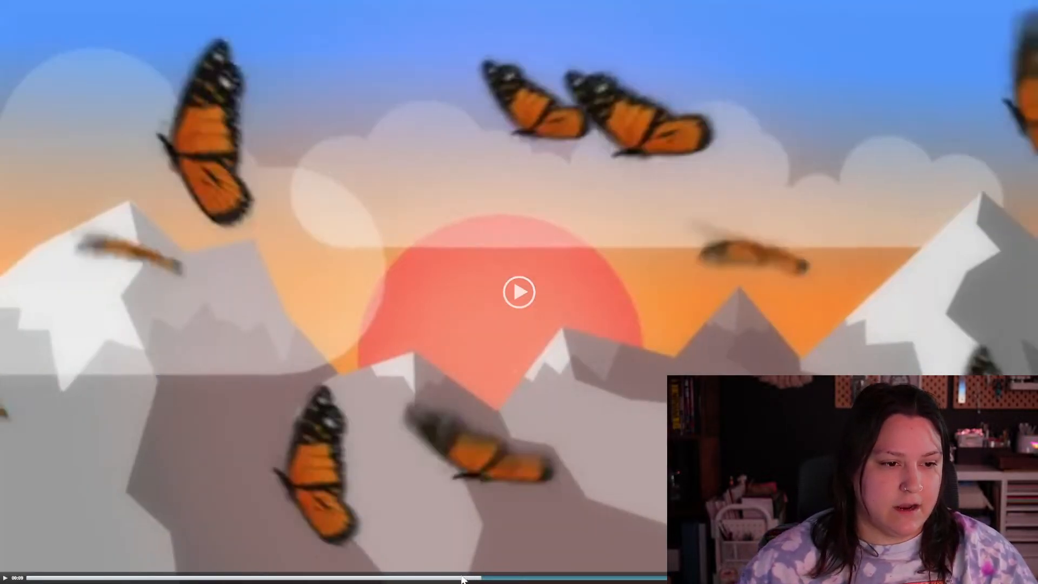
left_click(443, 577)
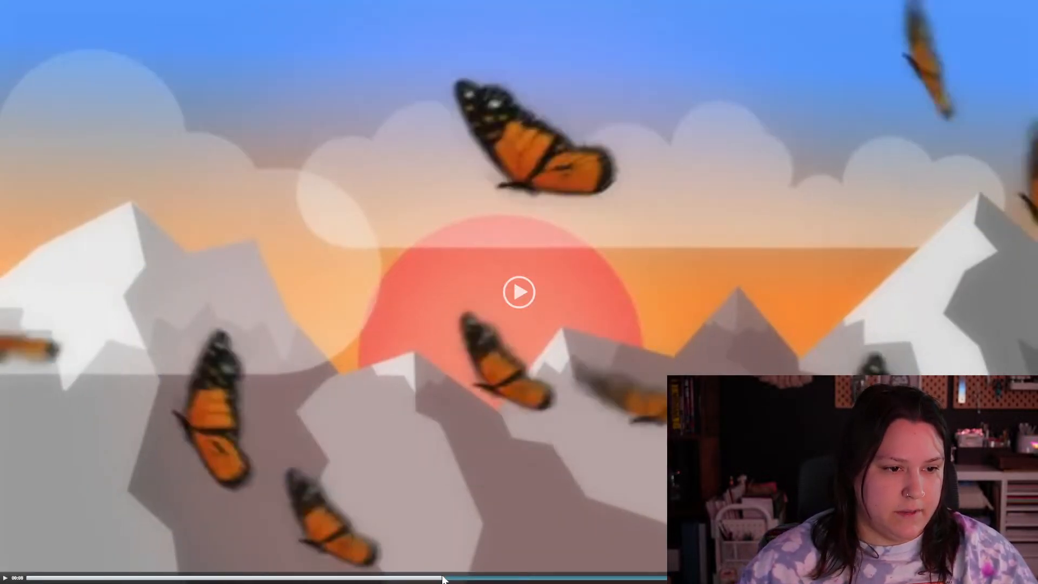
left_click(407, 577)
left_click(370, 577)
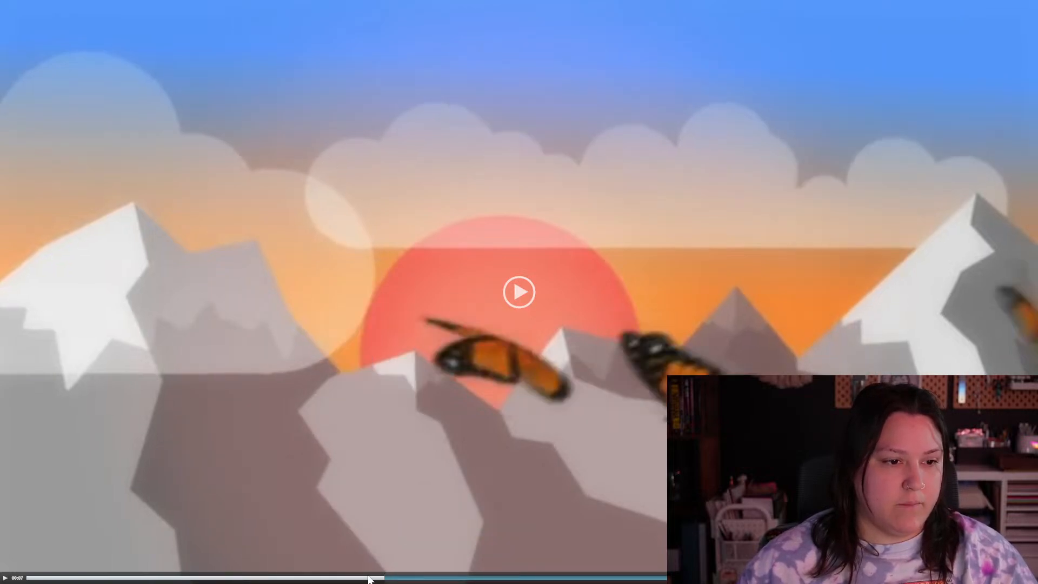
left_click(366, 578)
left_click(334, 577)
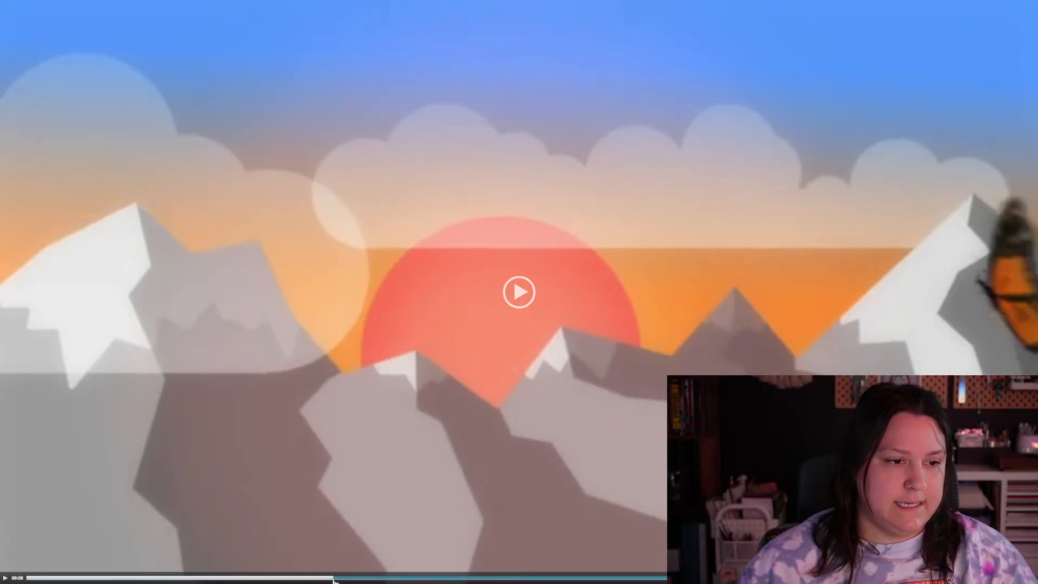
Step the example video back to the end of the map scene and leave the full-screen view
left_click(312, 577)
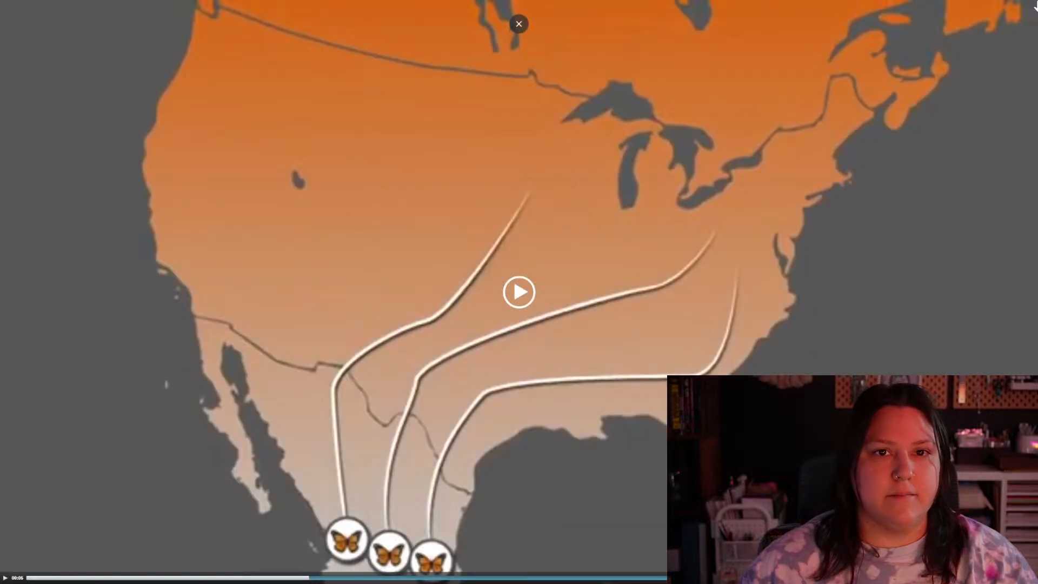
left_click(519, 28)
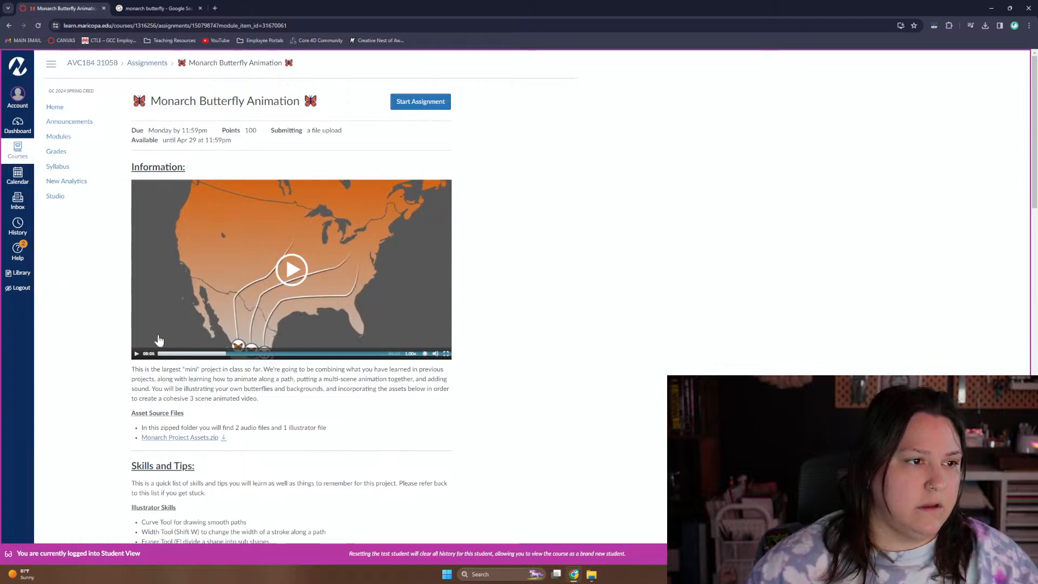
Reload the assignment page, download the Monarch example video as an MP4, and show the downloaded file in its folder
left_click(40, 25)
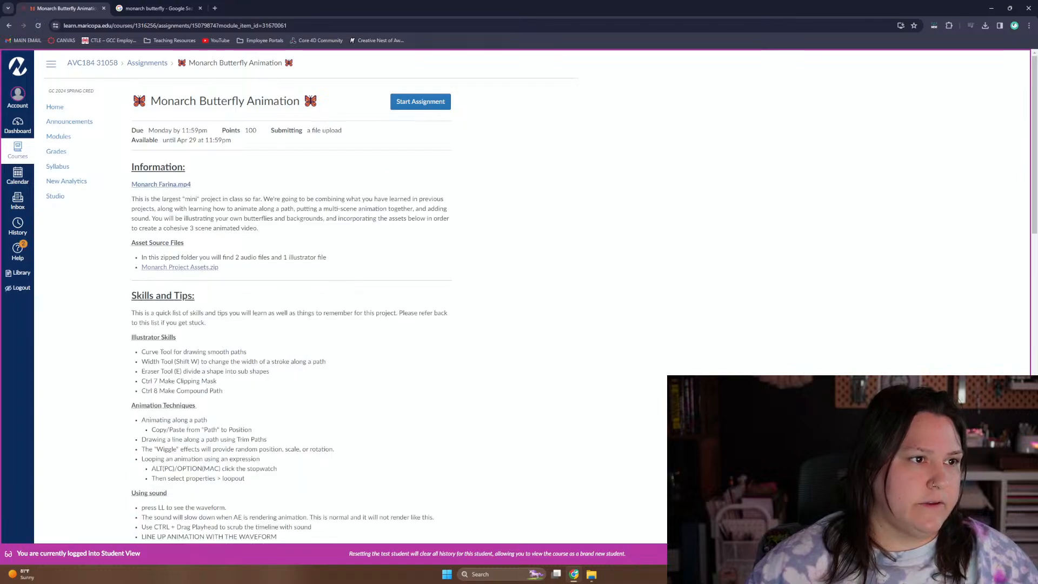
left_click(195, 185)
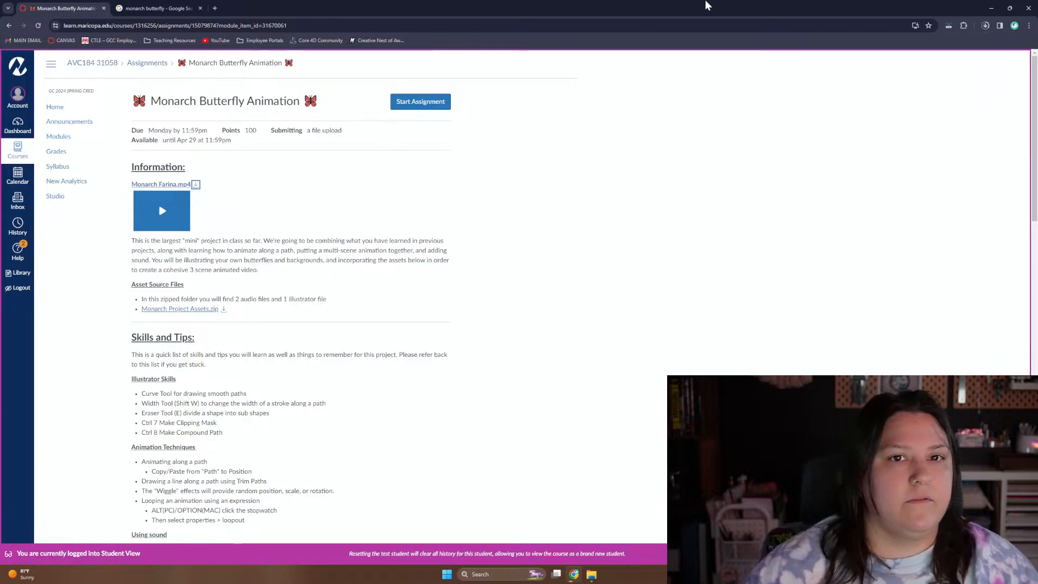
left_click(985, 25)
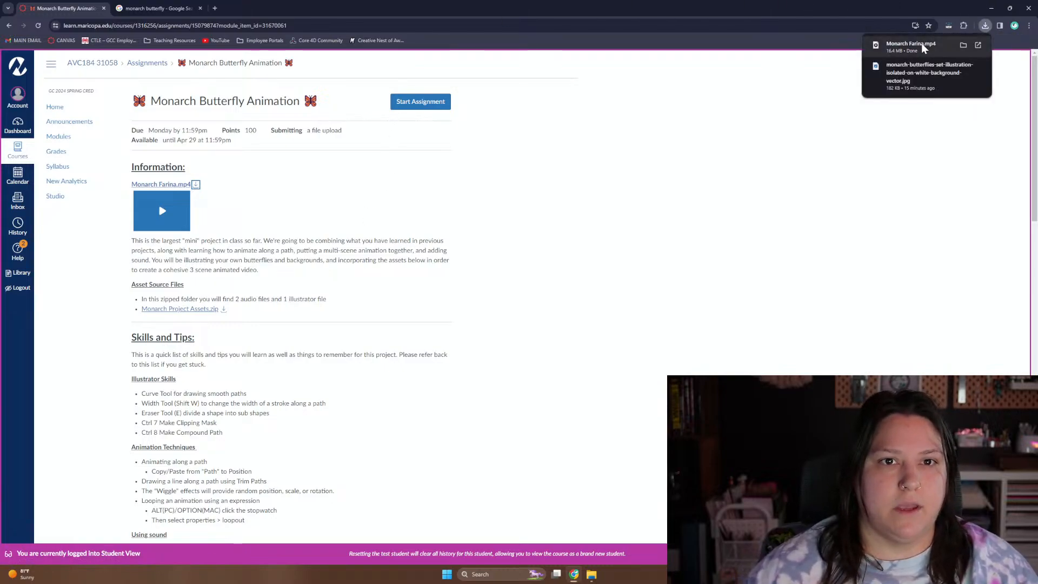
left_click(963, 46)
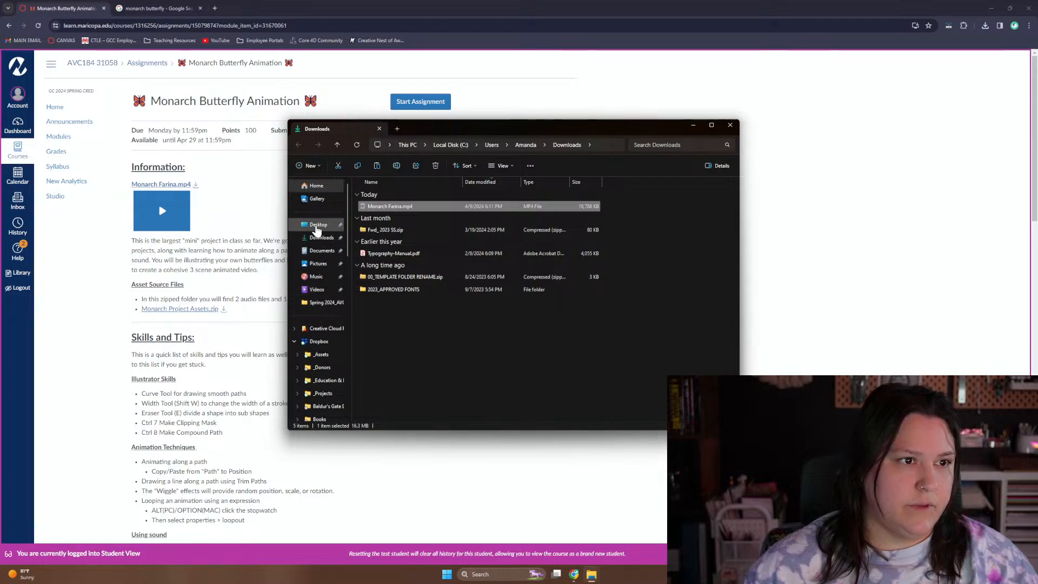
Place the downloaded example video in the 05_FOOTAGE folder of the 07_3 Scene Monarch project, inside Spring 2024_AVC 184, and show the full folder path
left_click(317, 230)
double_click(375, 200)
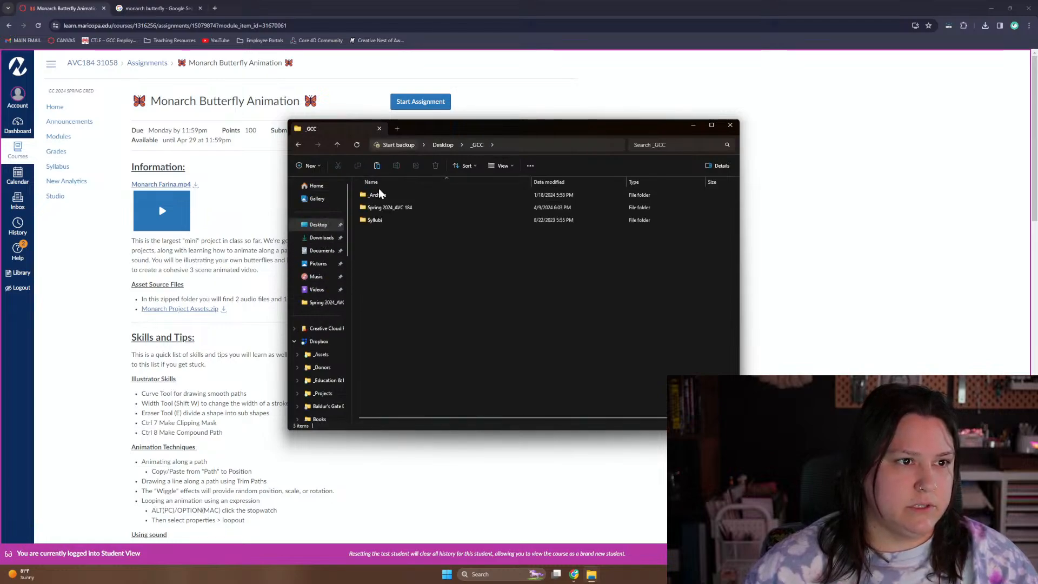
double_click(378, 208)
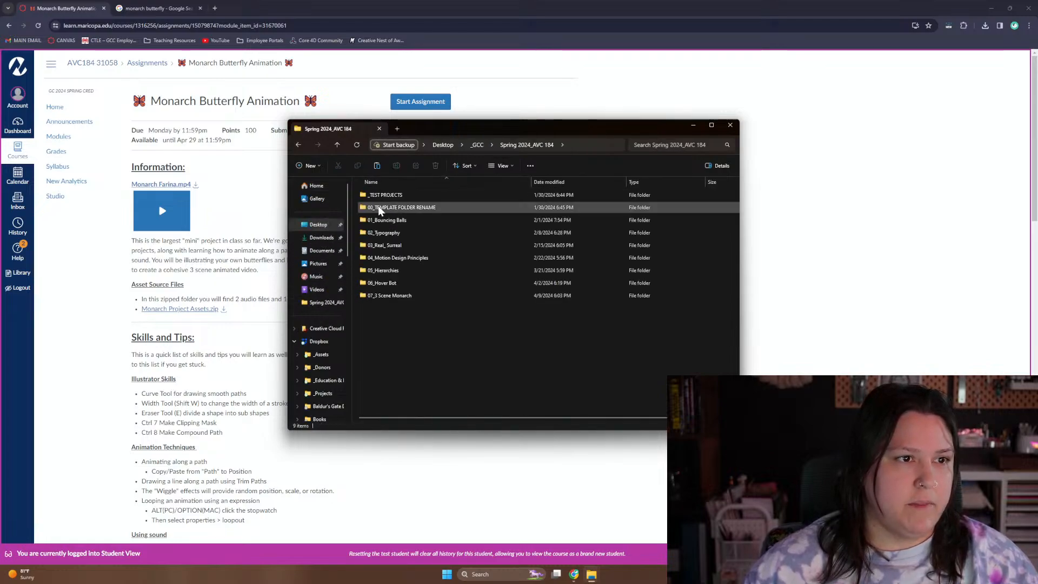
double_click(383, 296)
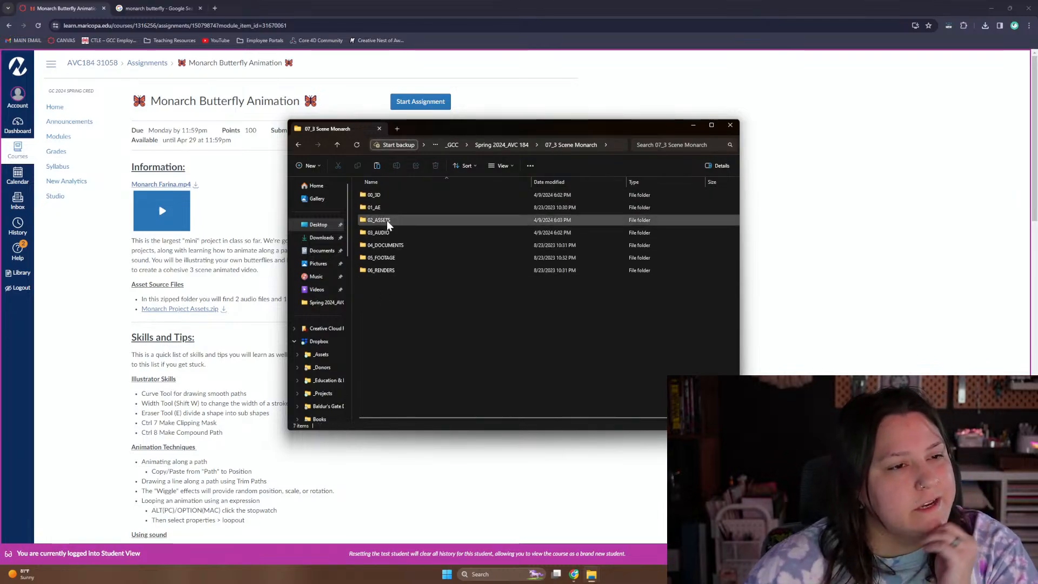
double_click(386, 221)
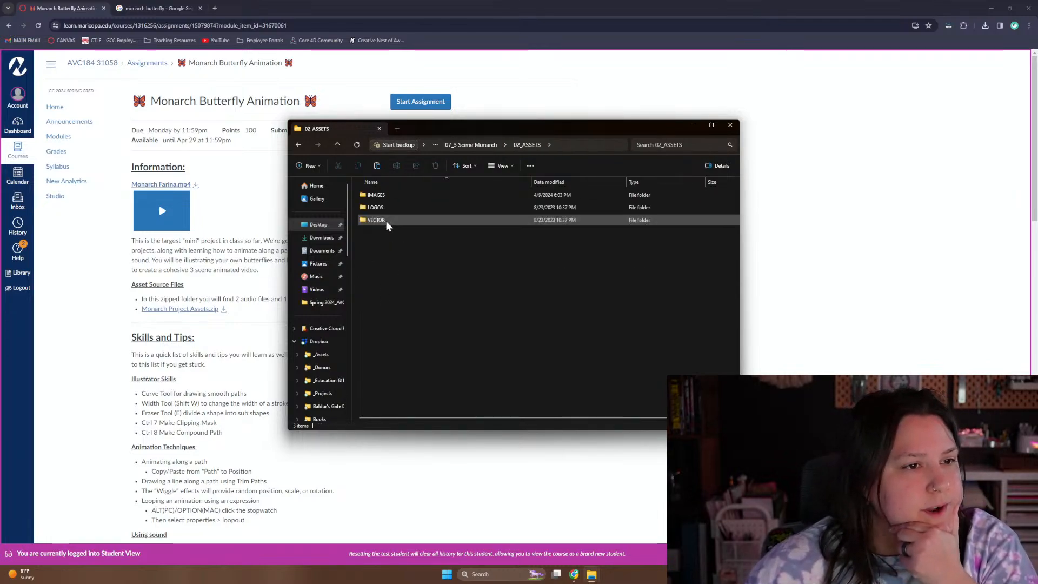
left_click(454, 148)
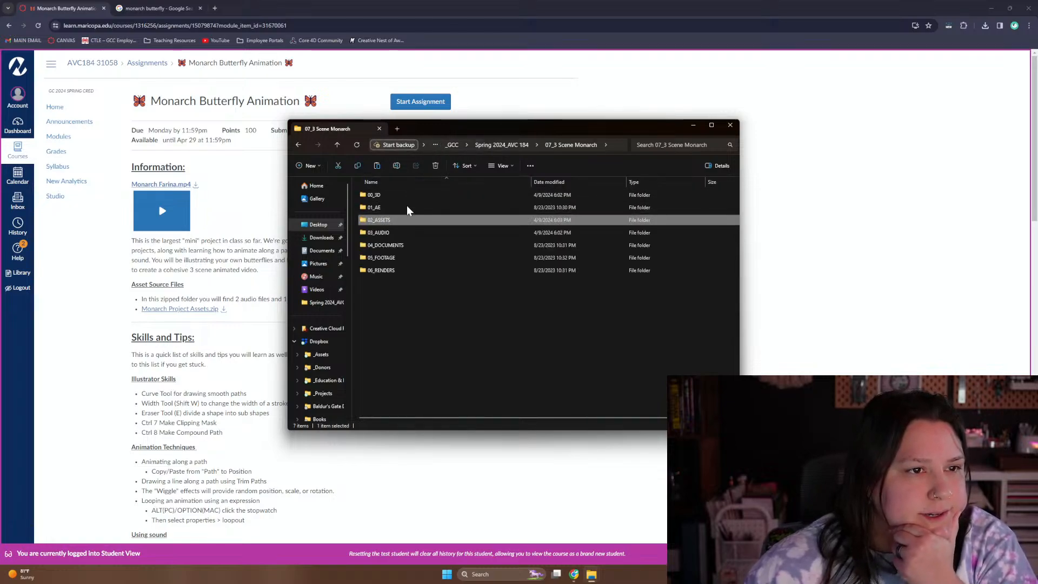
double_click(396, 259)
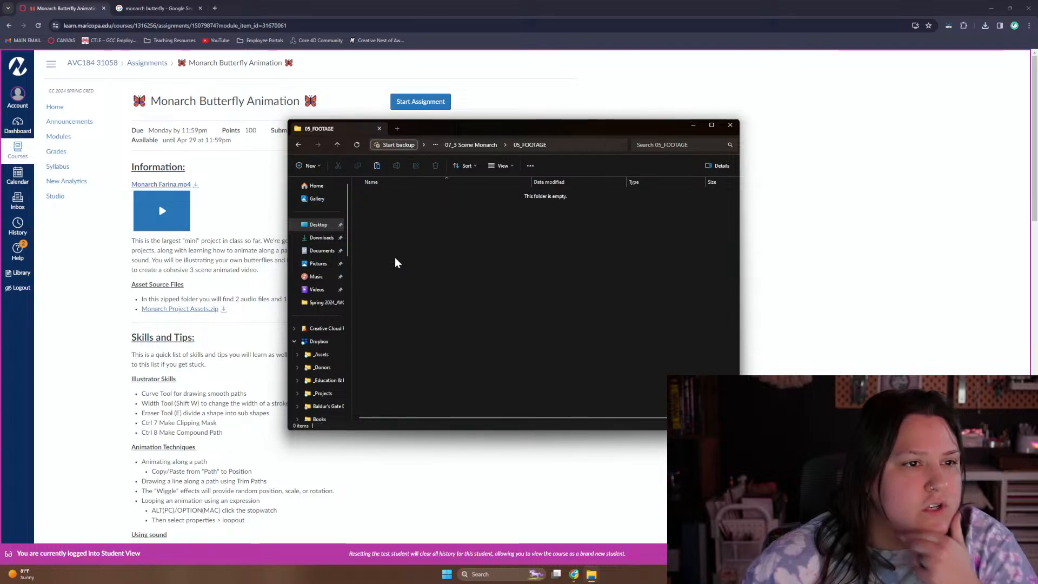
key("ctrl+v")
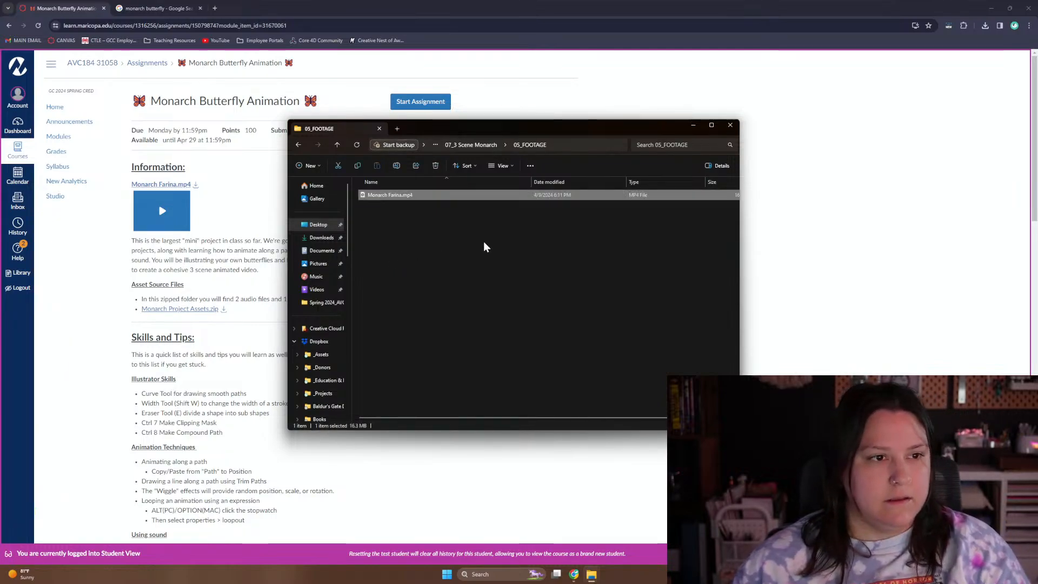
left_click(506, 238)
left_click(581, 145)
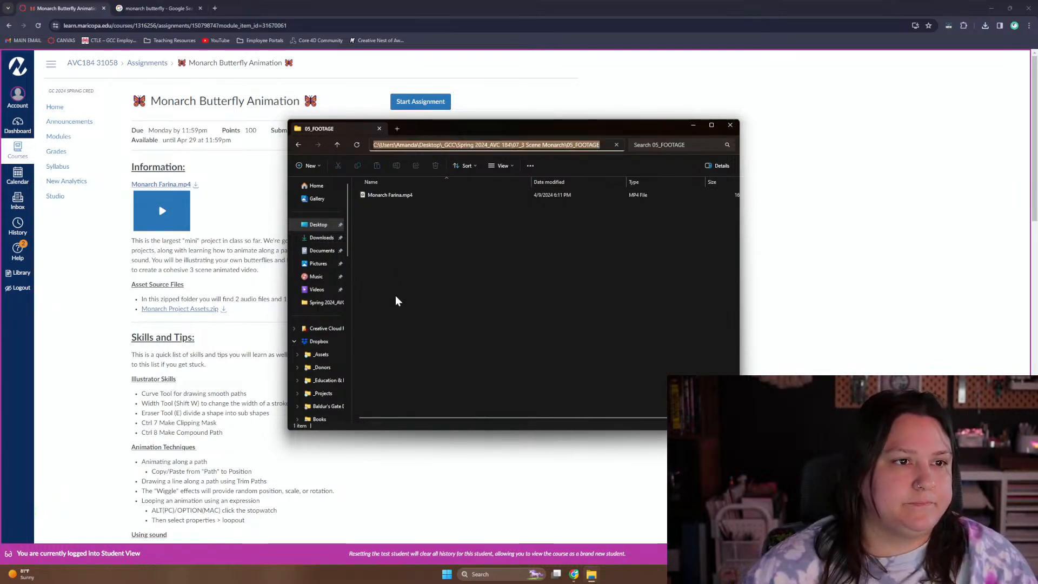
Launch Adobe After Effects 2024 and migrate the settings from After Effects (24.2)
left_click(351, 466)
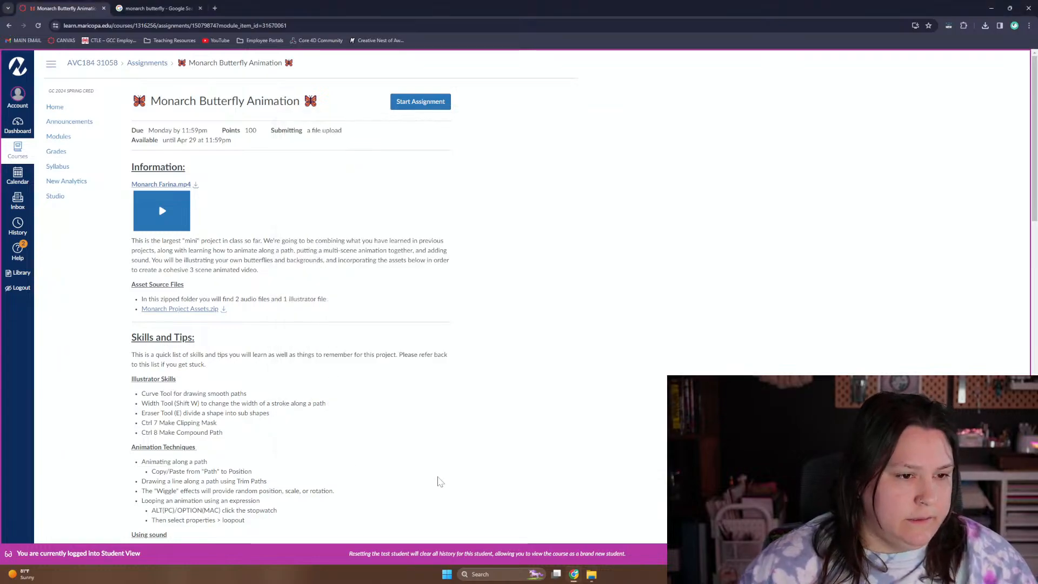
left_click(447, 574)
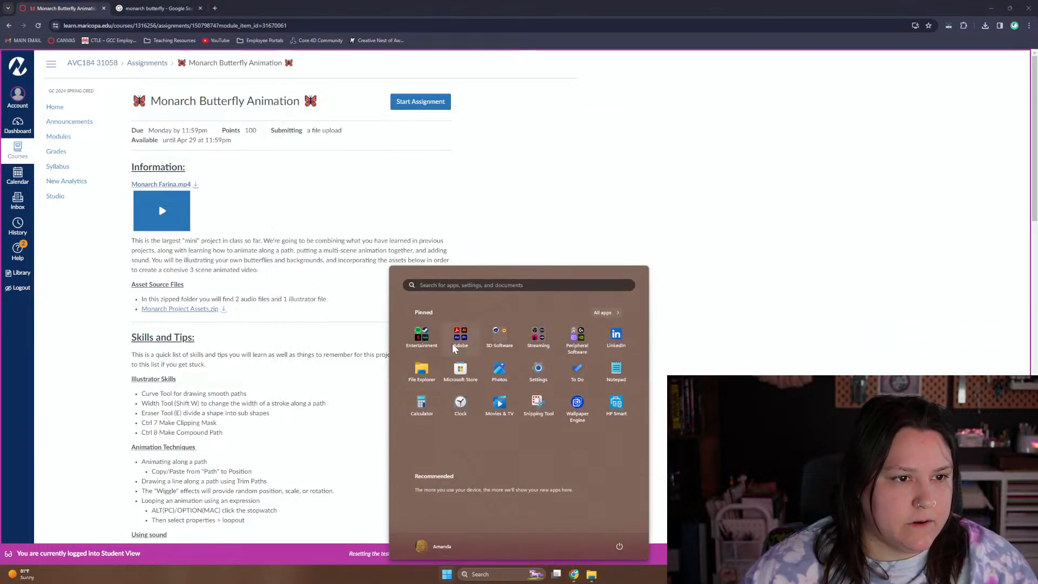
left_click(460, 338)
left_click(539, 393)
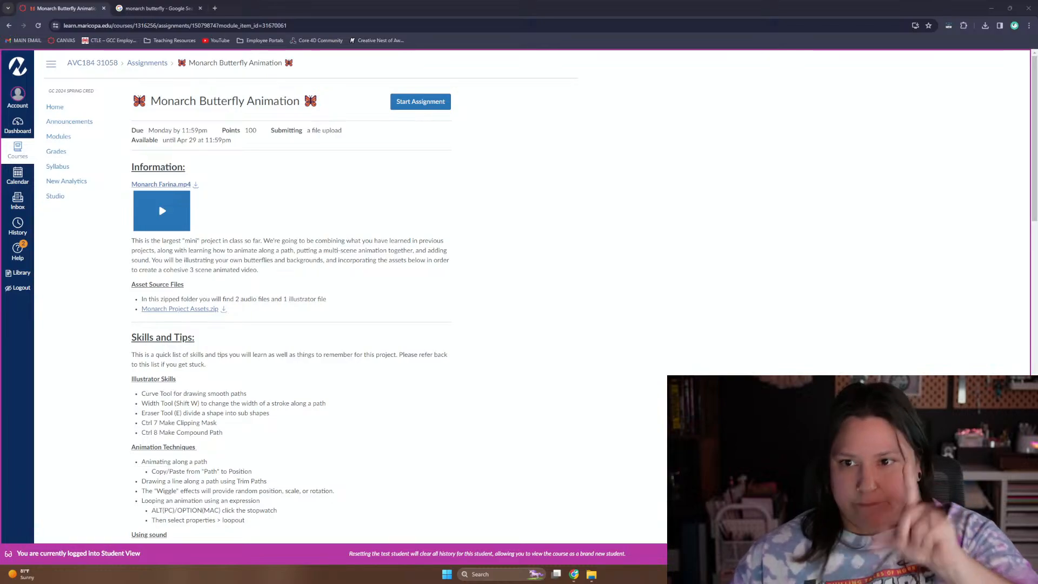
left_click_drag(115, 338, 418, 228)
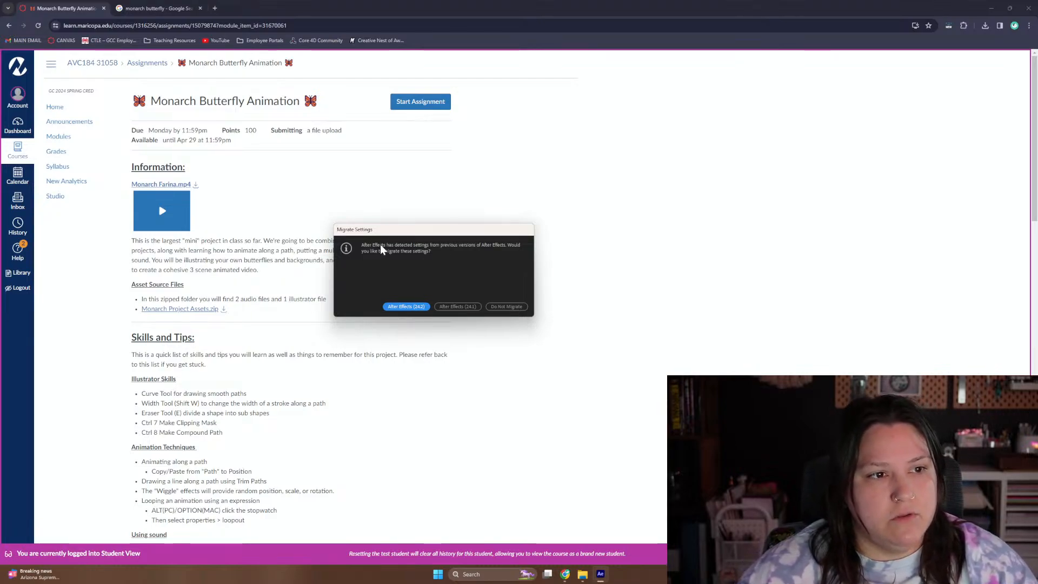
left_click(421, 310)
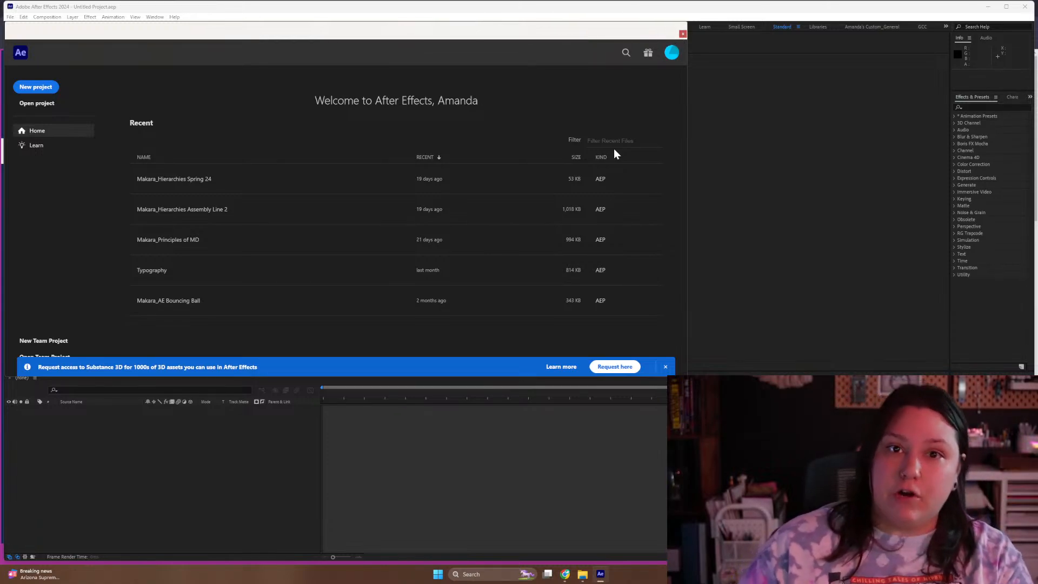
Search the computer's apps for "crea", open Adobe Creative Cloud, and place its window over After Effects
mouse_move(569, 569)
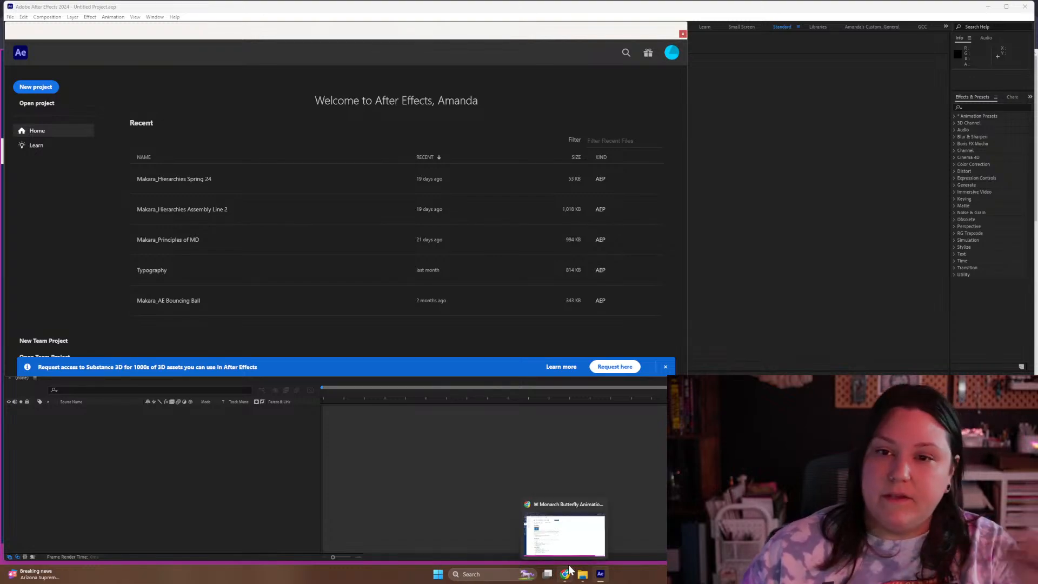
left_click(438, 575)
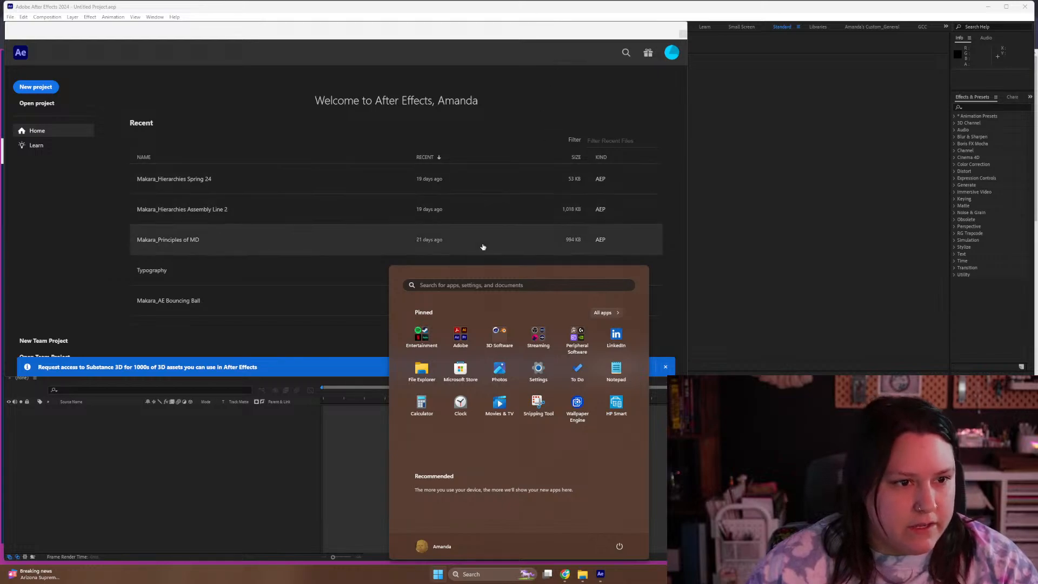
left_click(471, 334)
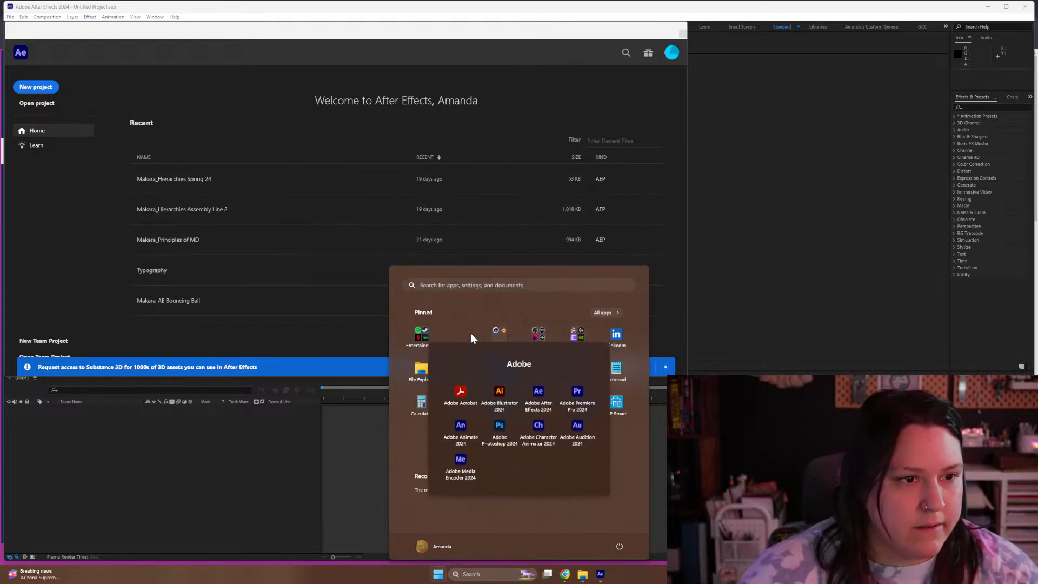
left_click(561, 503)
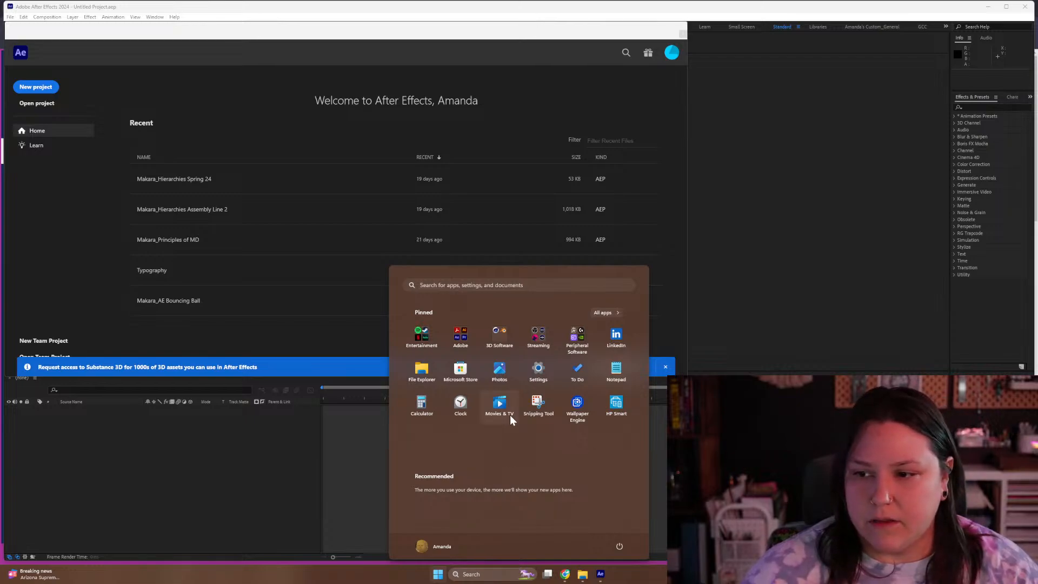
left_click(461, 286)
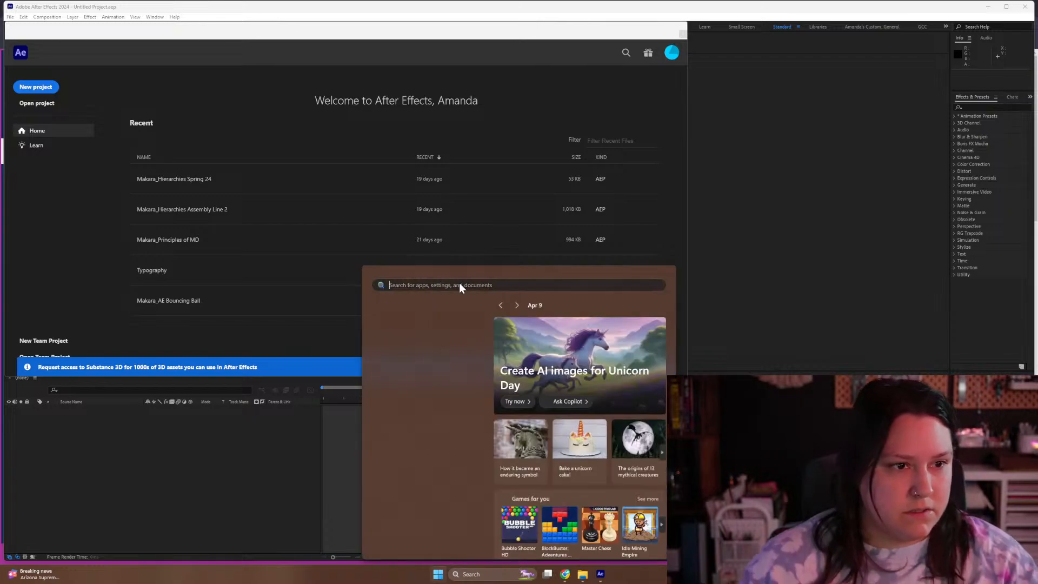
type("crea")
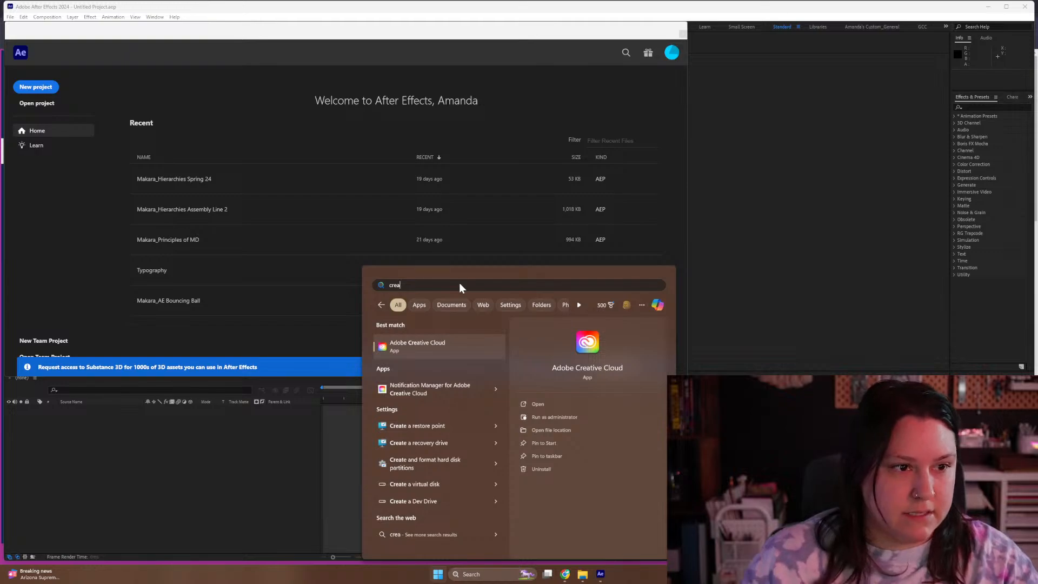
left_click(428, 343)
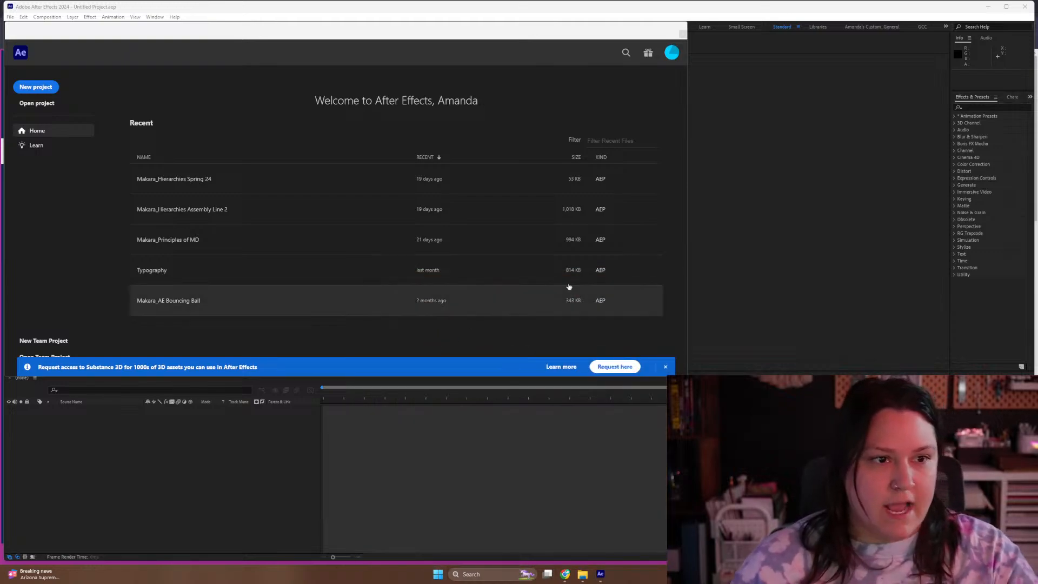
left_click_drag(729, 104, 426, 119)
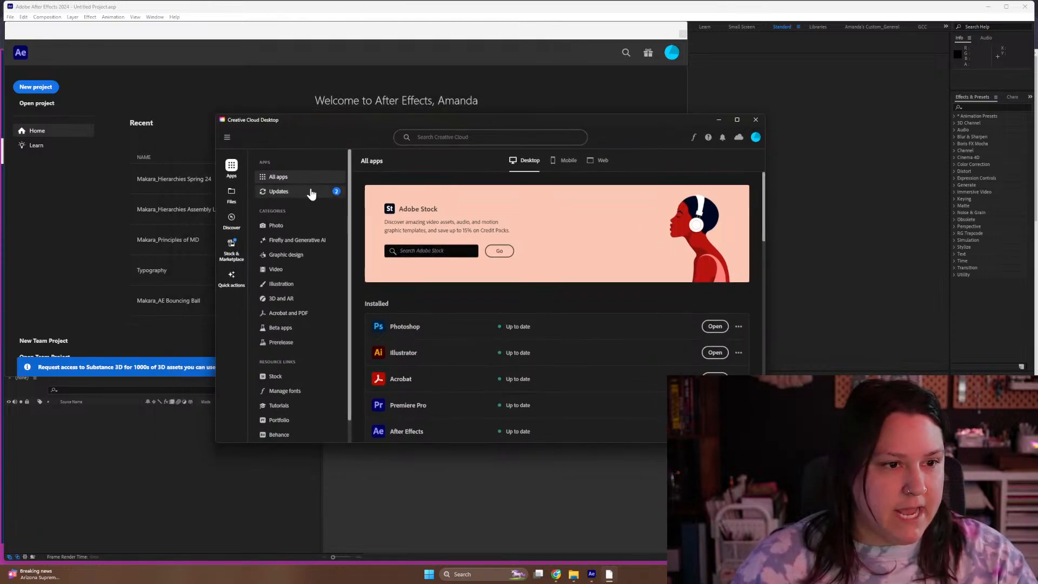
Examine the installed Adobe apps and their update status in the Creative Cloud list
scroll(514, 369, "down", 3)
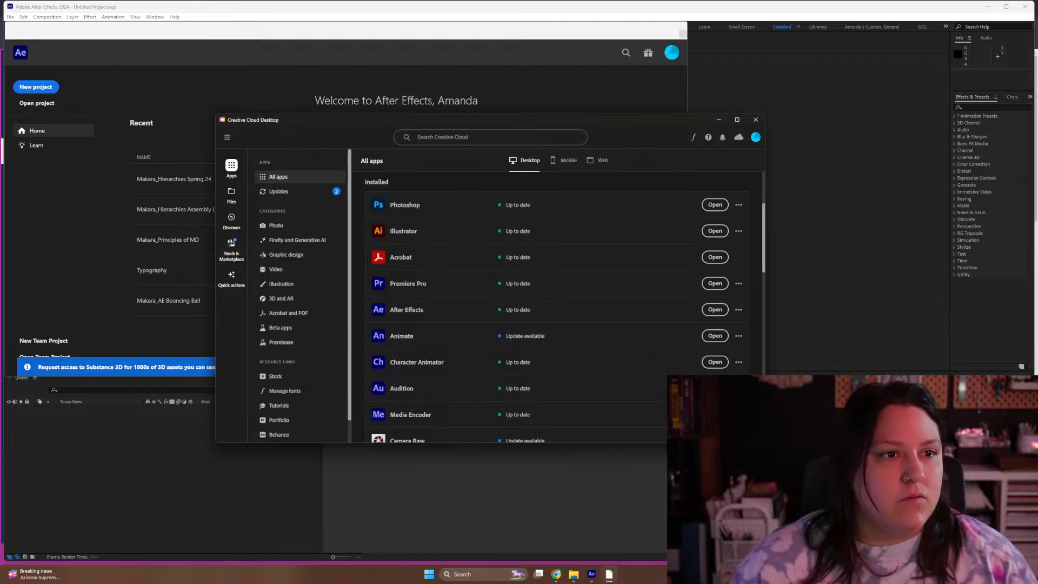
left_click_drag(533, 120, 476, 92)
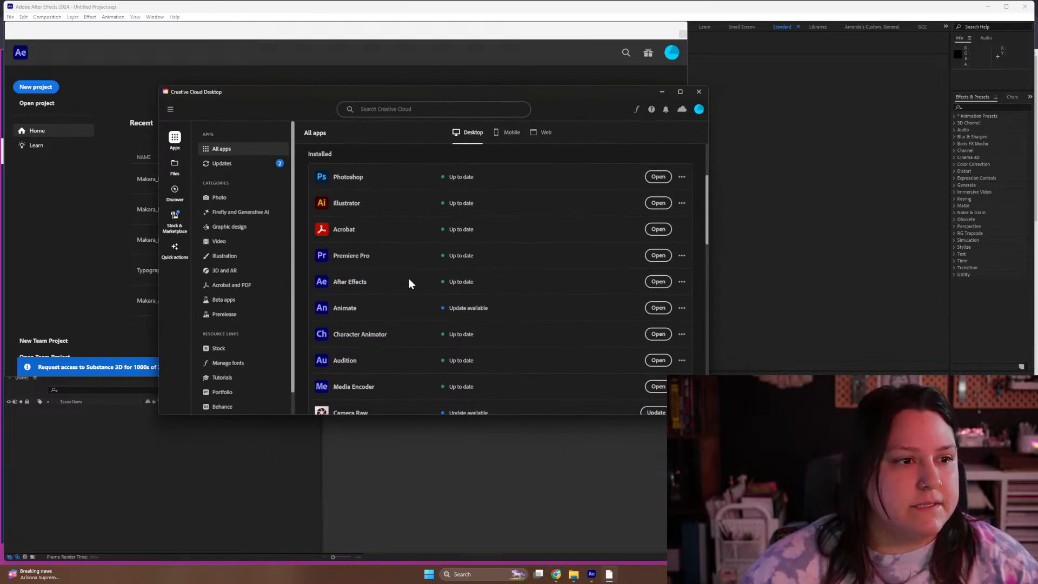
scroll(359, 241, "up", 3)
scroll(359, 240, "down", 1)
scroll(361, 240, "down", 1)
scroll(330, 154, "up", 2)
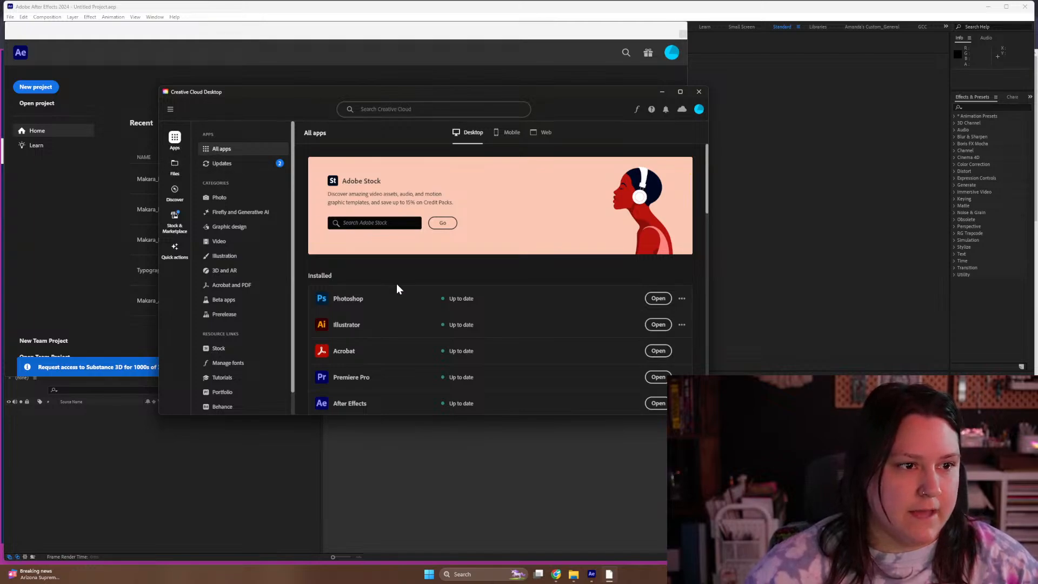
scroll(385, 312, "down", 3)
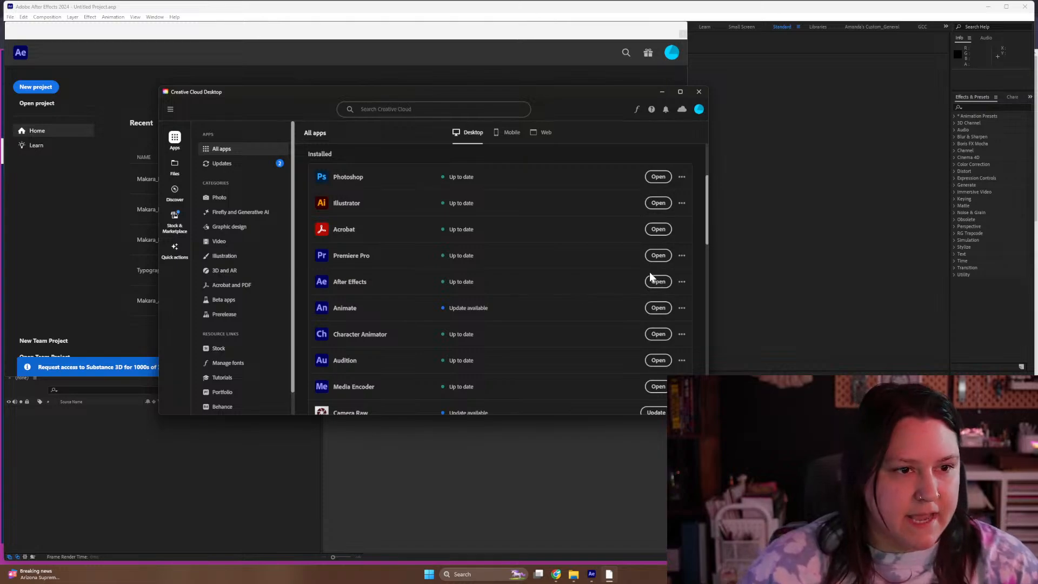
Open the other versions available for After Effects and look through the older releases offered for installation
left_click(681, 282)
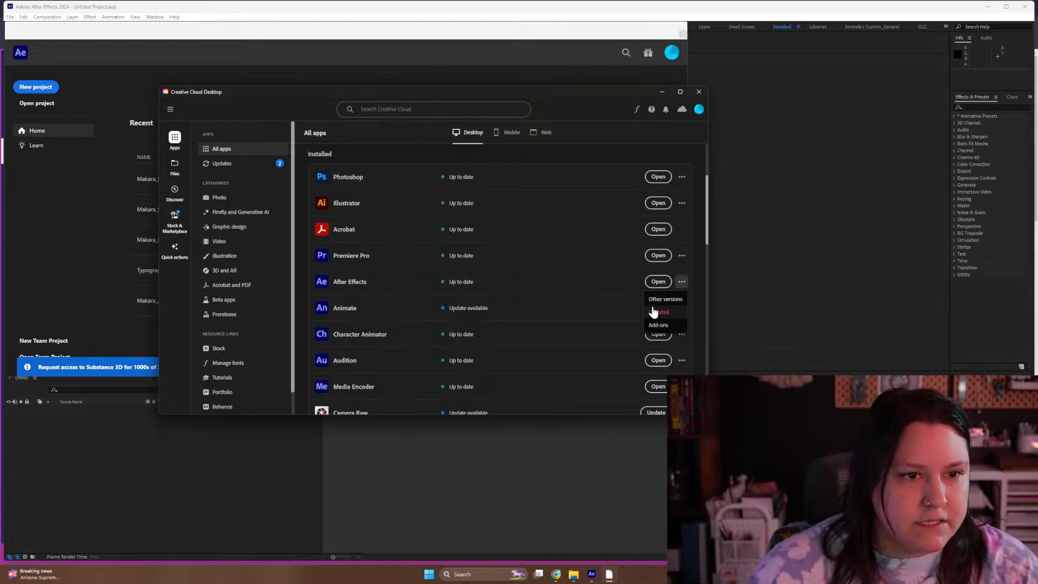
left_click(593, 282)
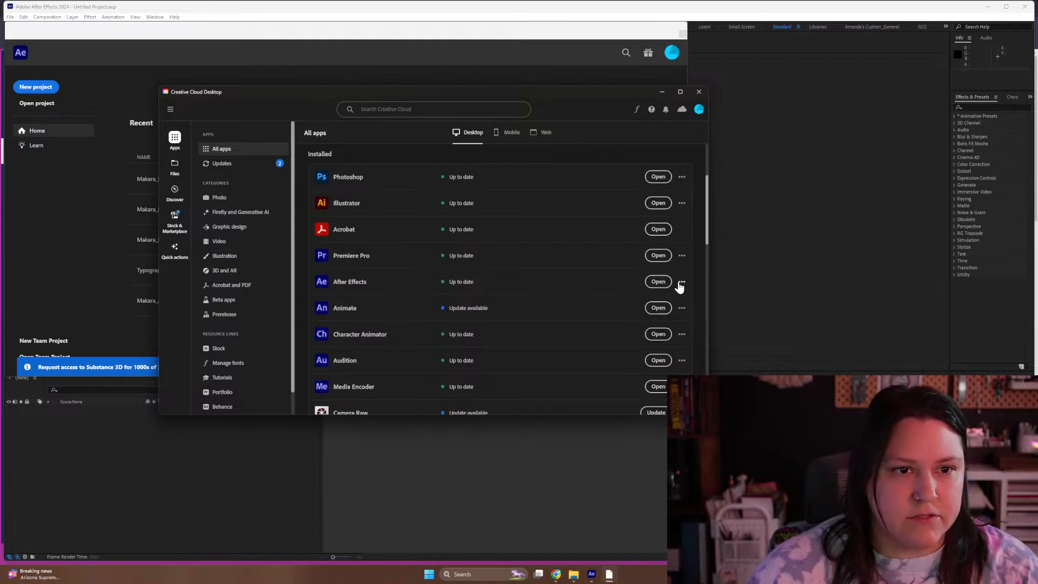
left_click(681, 282)
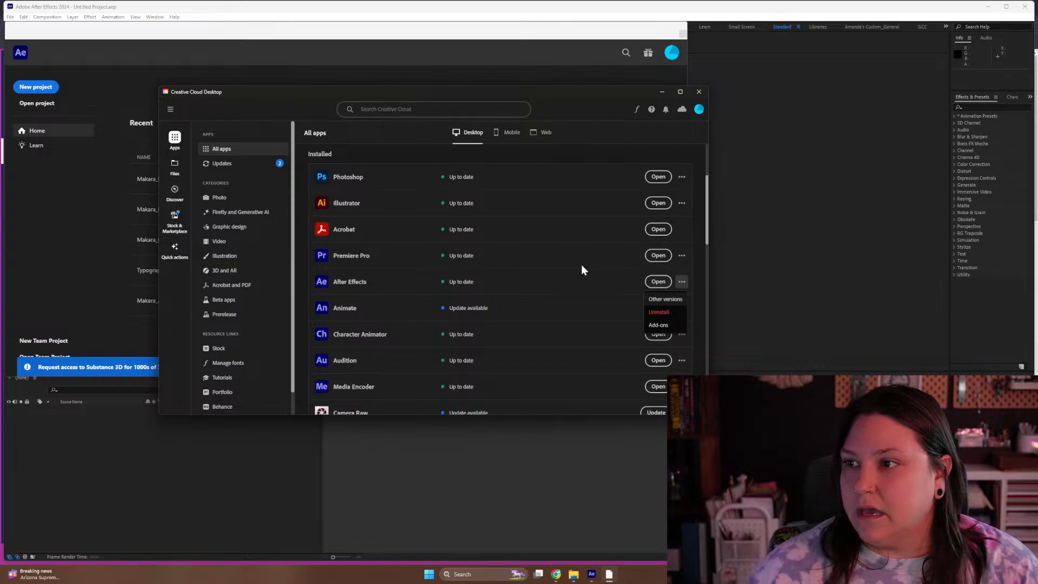
left_click(658, 300)
scroll(454, 250, "down", 3)
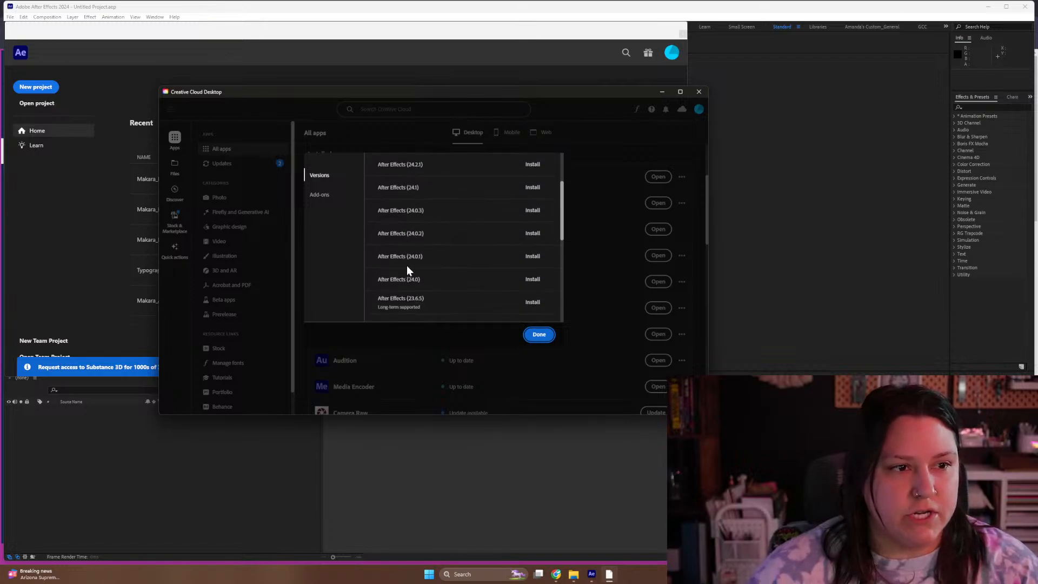
Look through the older After Effects releases offered for installation, and close the version list and Creative Cloud
scroll(406, 267, "down", 3)
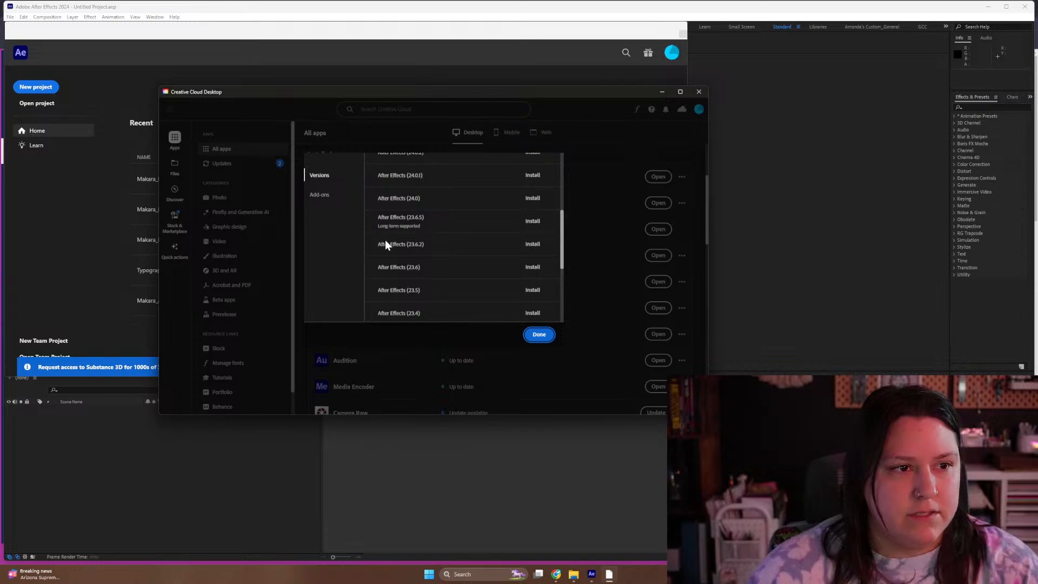
scroll(458, 220, "up", 6)
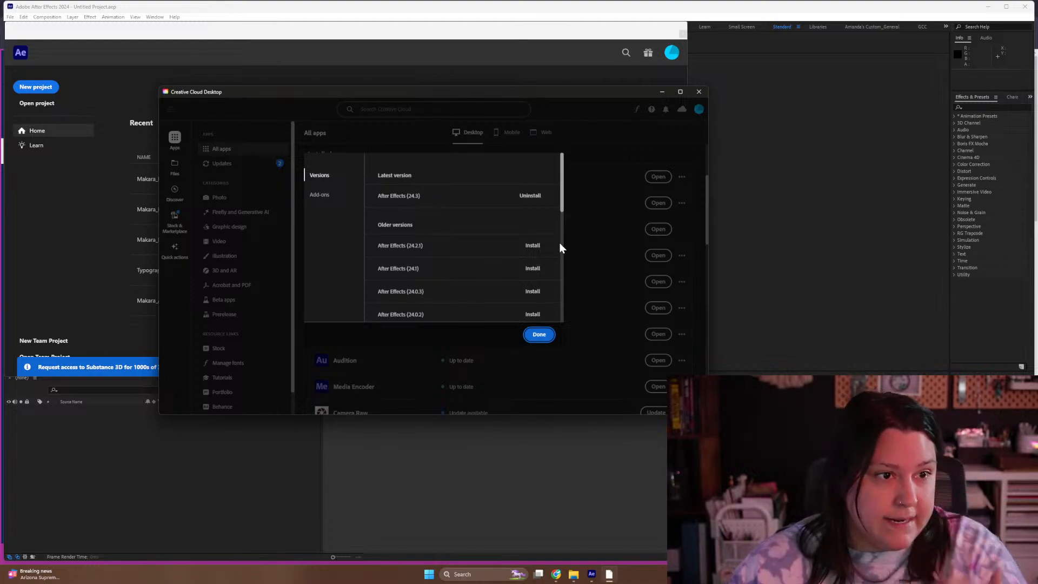
scroll(496, 262, "down", 4)
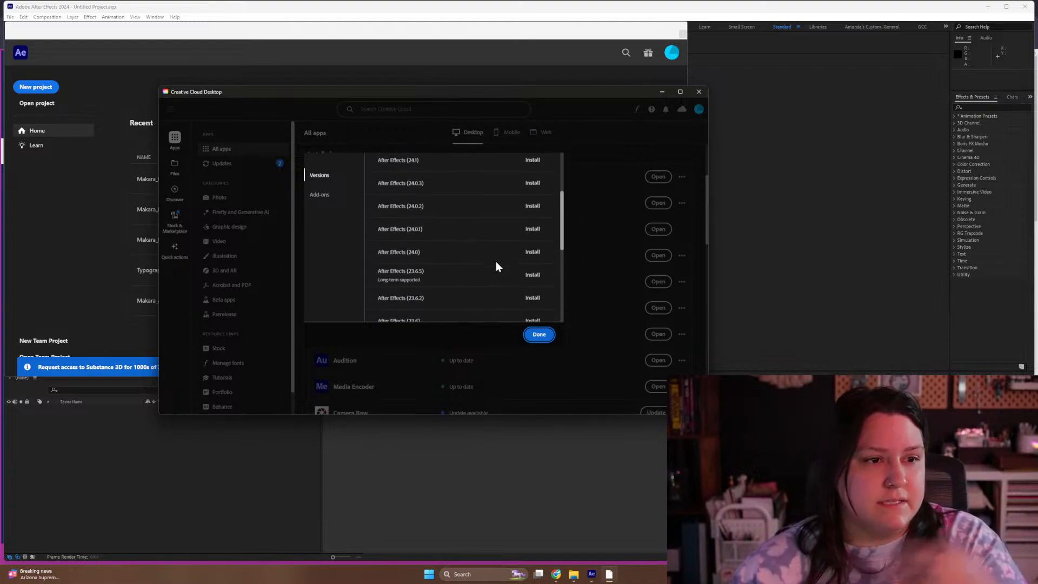
left_click(539, 335)
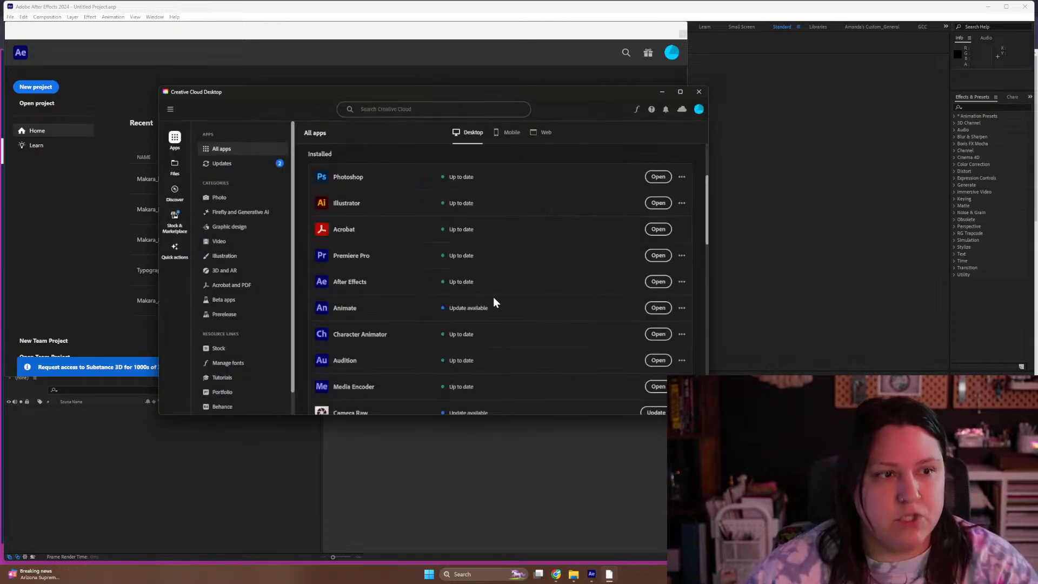
left_click(700, 92)
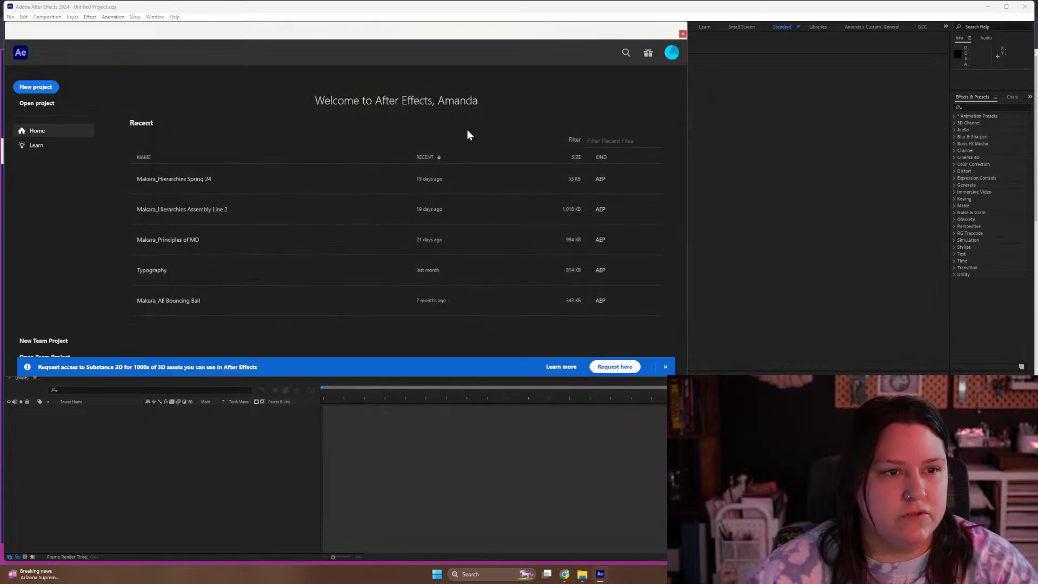
Move the After Effects welcome window toward the middle of the workspace and start a new project from it
left_click_drag(622, 35, 716, 76)
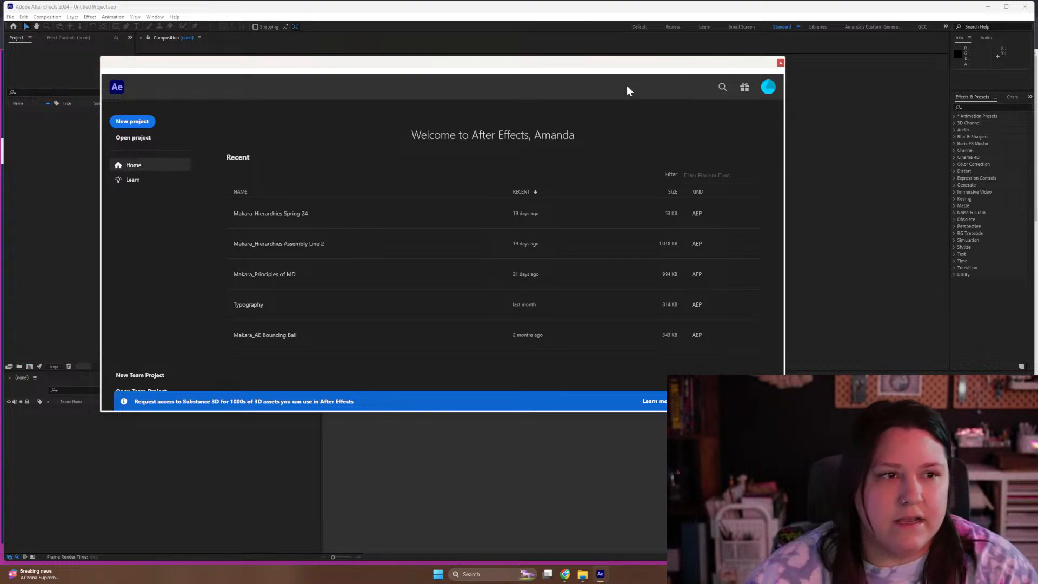
left_click_drag(549, 66, 620, 102)
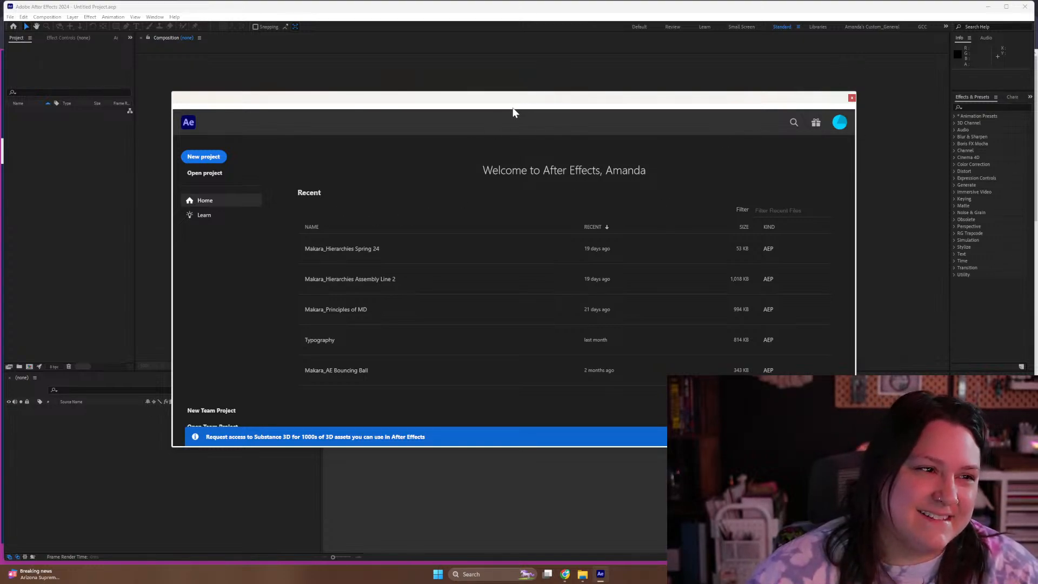
left_click_drag(518, 105, 568, 115)
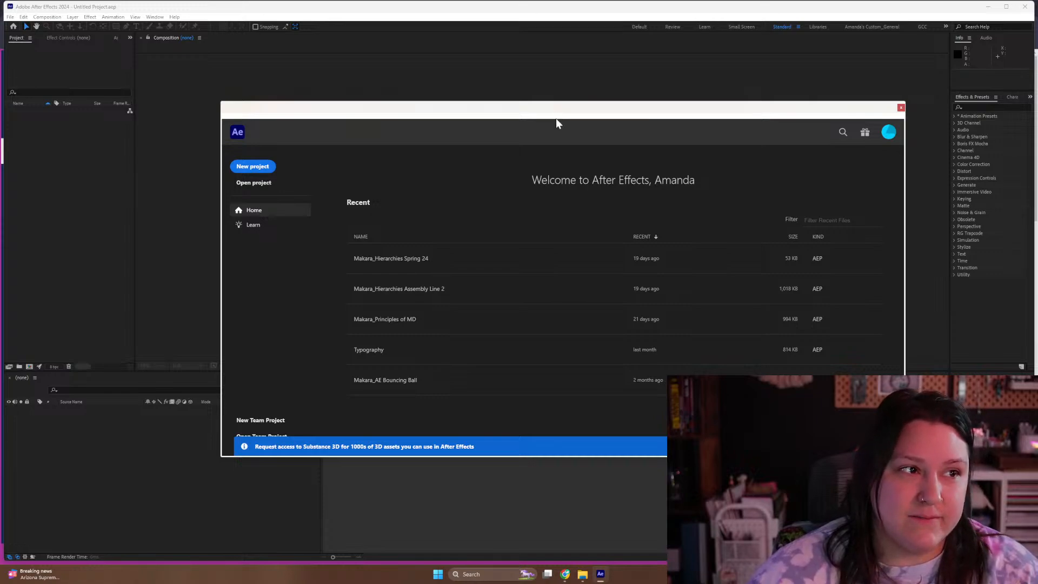
left_click_drag(555, 115, 506, 112)
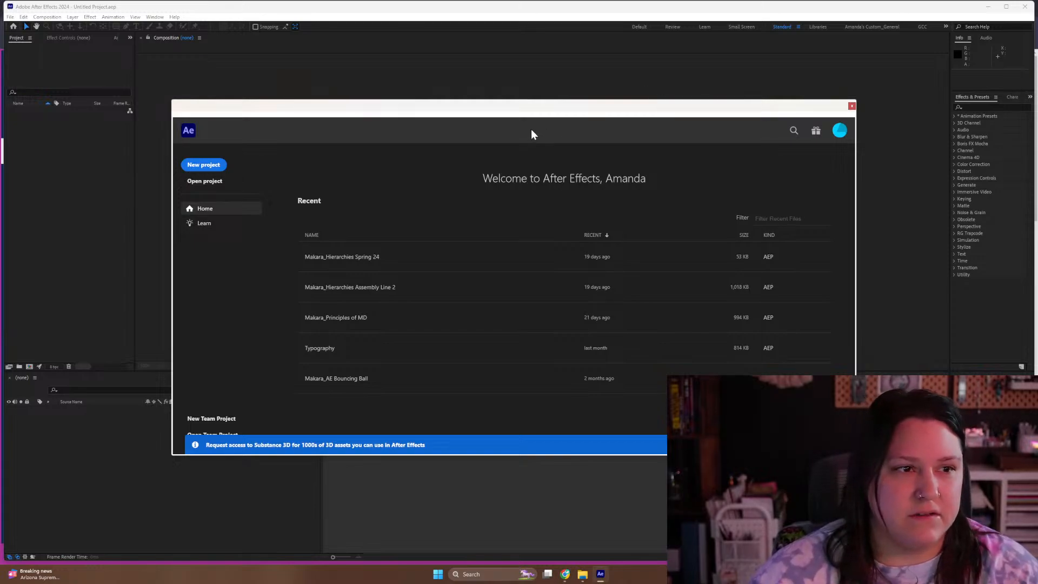
mouse_move(518, 117)
left_mouse_down()
mouse_move(479, 122)
mouse_move(506, 105)
left_mouse_up()
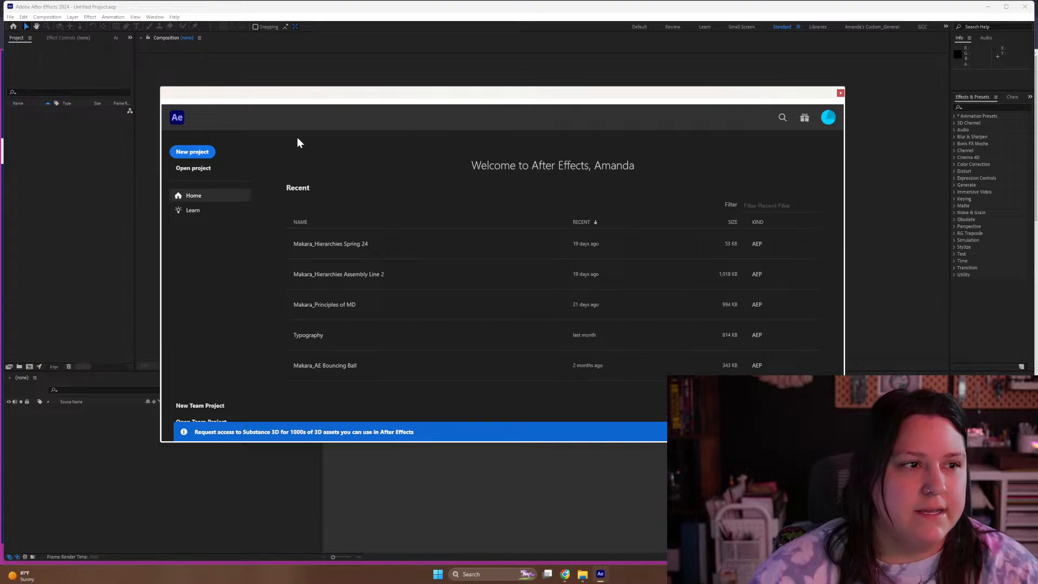
left_click(192, 152)
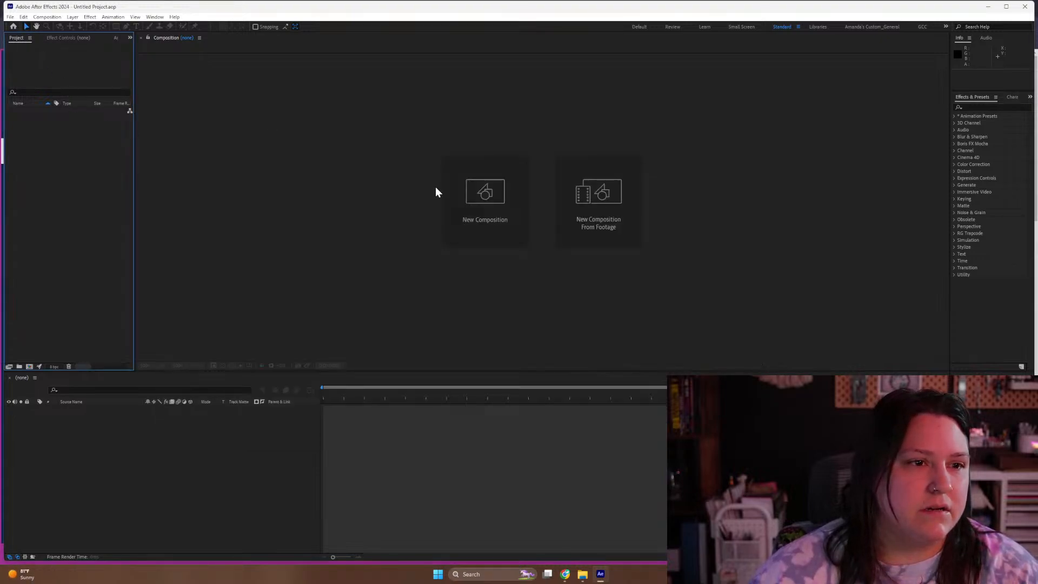
Start saving the project under a new name and browse to Desktop > _GCC > Spring 2024_AVC 184 > 07_3 Scene Monarch > 01_AE
left_click(8, 17)
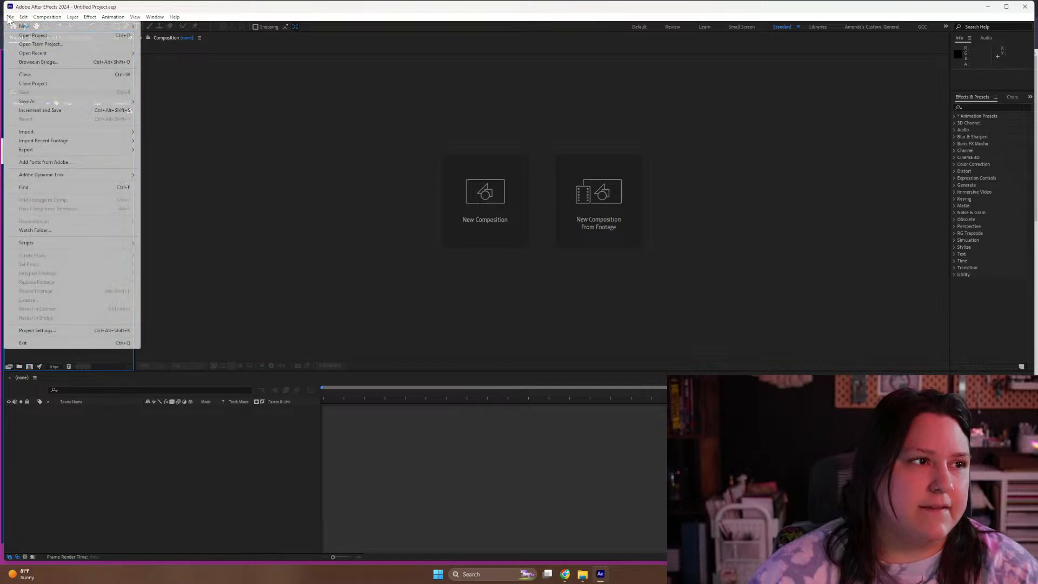
mouse_move(41, 103)
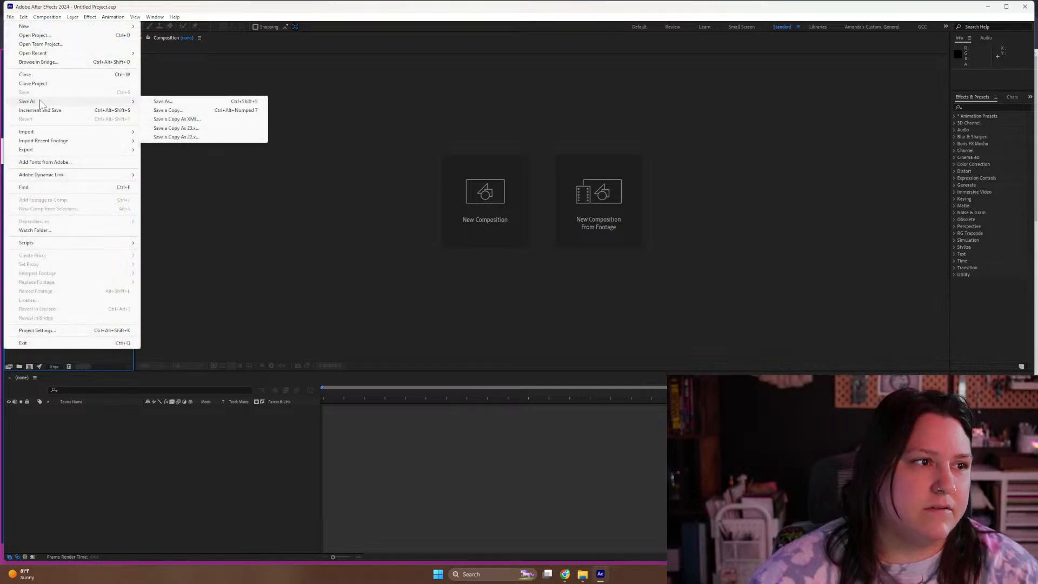
left_click(162, 101)
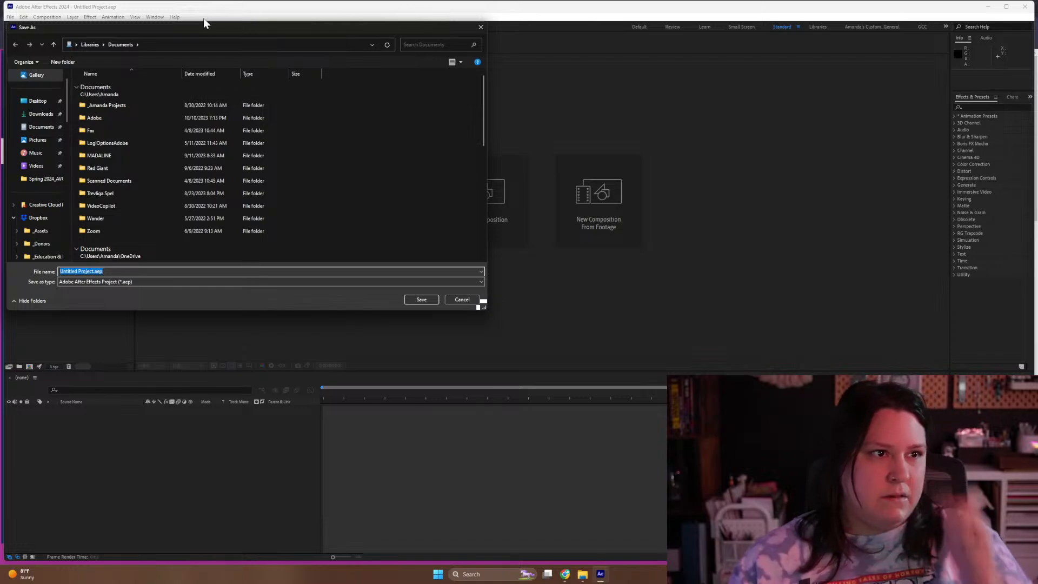
left_click_drag(186, 24, 352, 89)
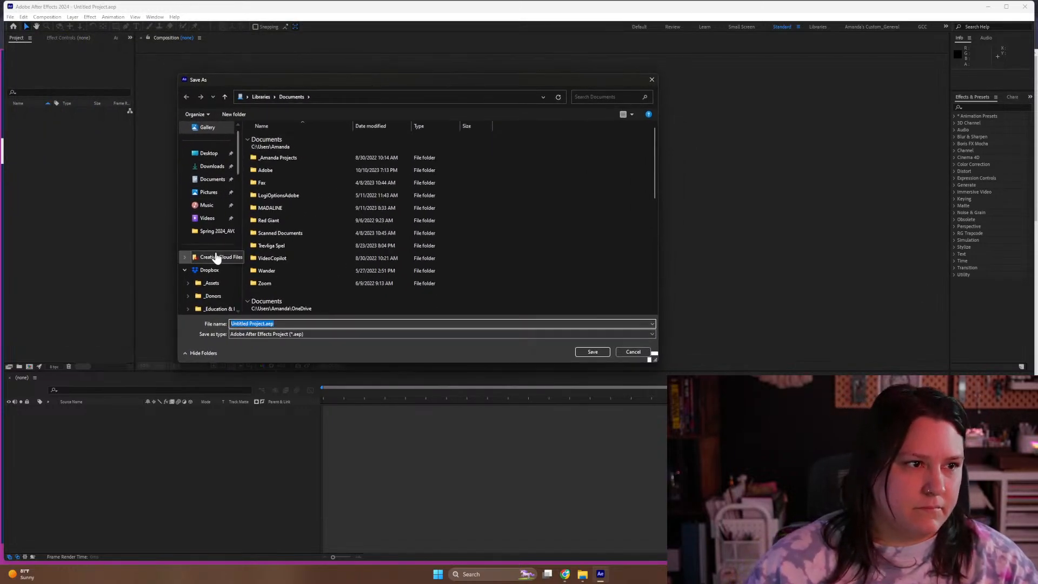
left_click(208, 153)
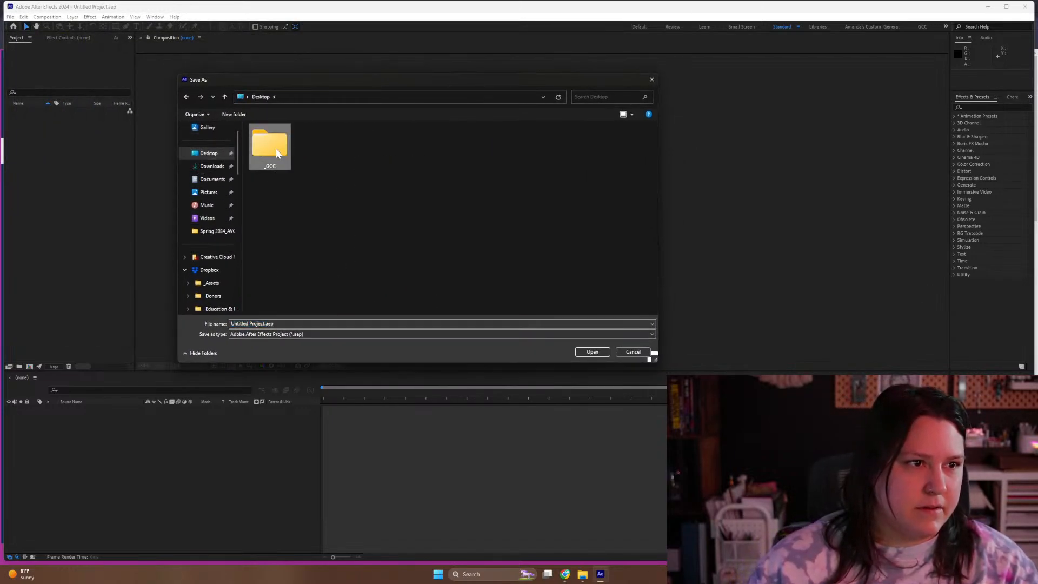
double_click(276, 148)
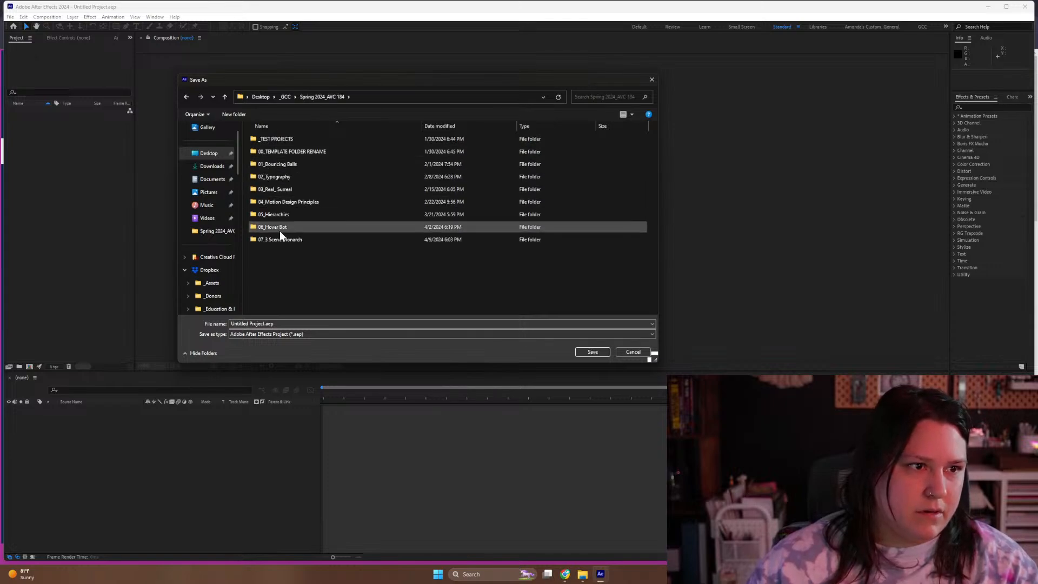
double_click(291, 241)
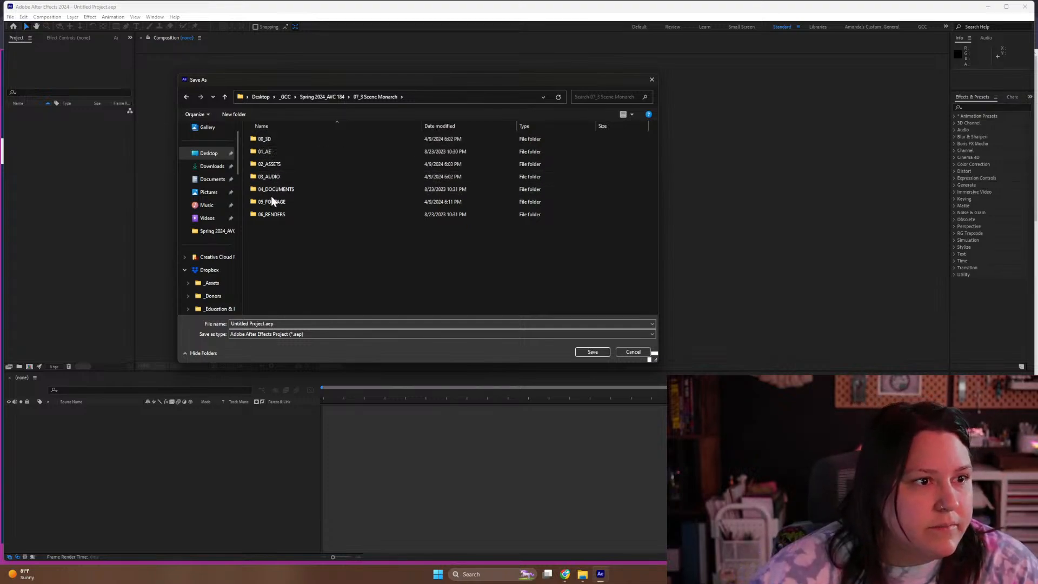
left_click(272, 154)
double_click(272, 155)
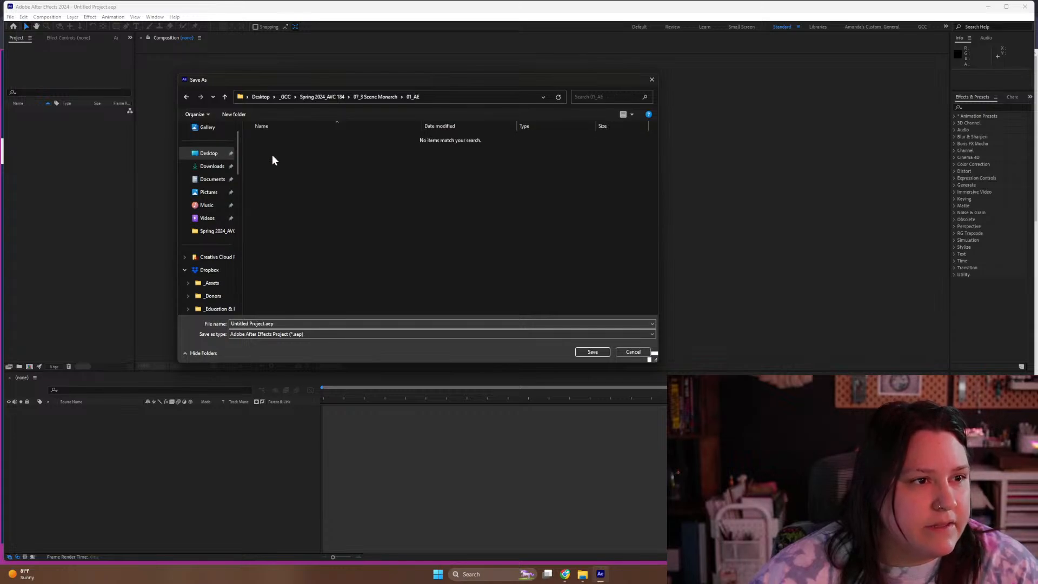
Name the project file with the author's surname followed by "_3 Scene Monarch" and save it in the 01_AE folder
left_click(288, 325)
type("3")
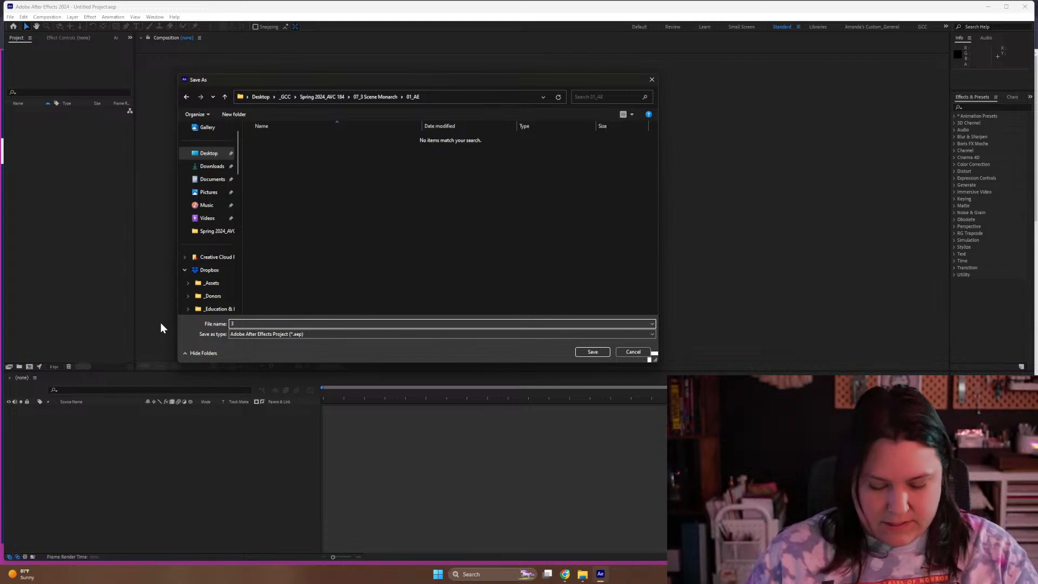
type("Makara")
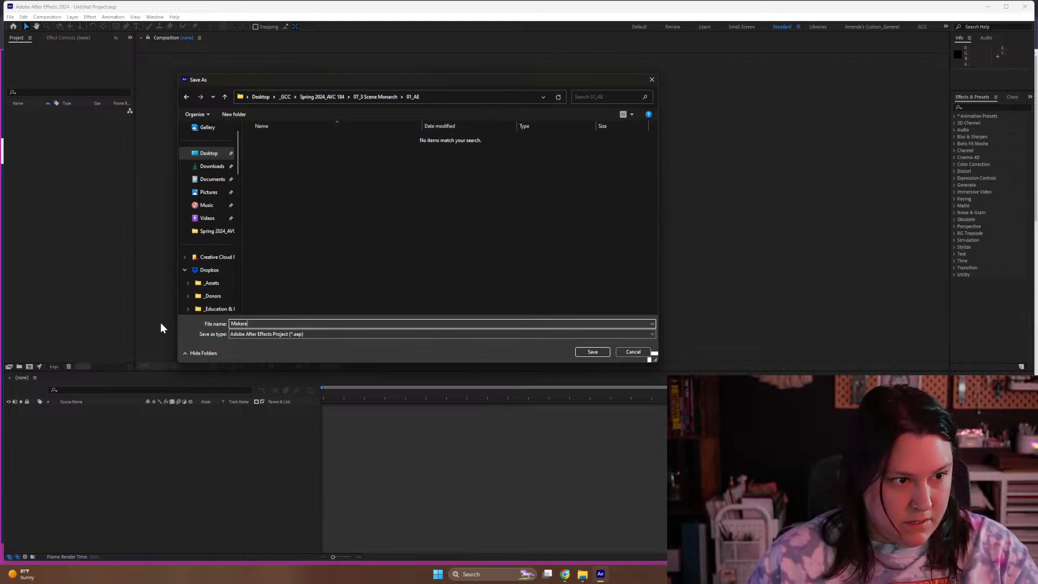
type("_3")
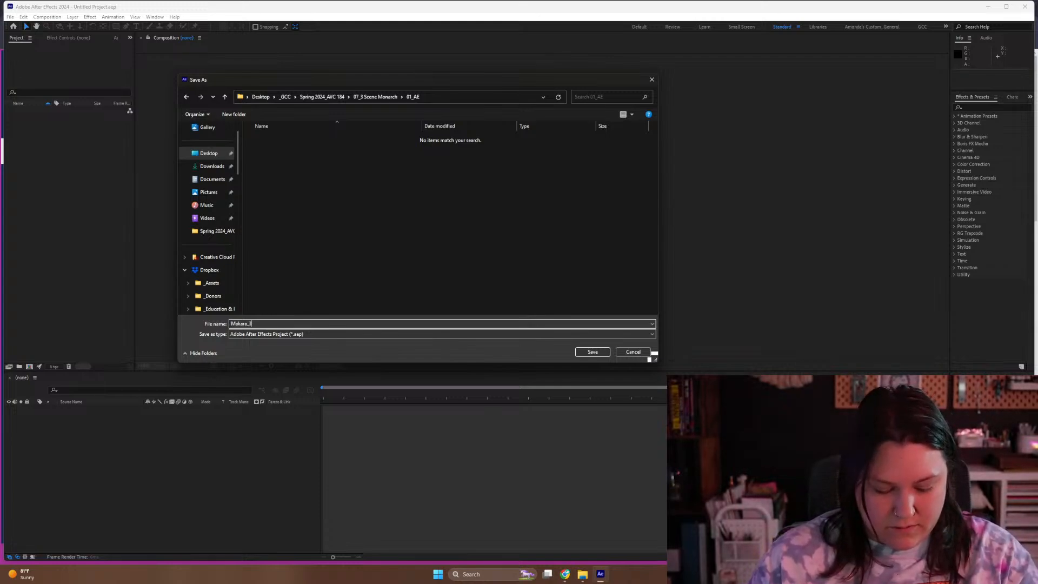
type(" Scene ")
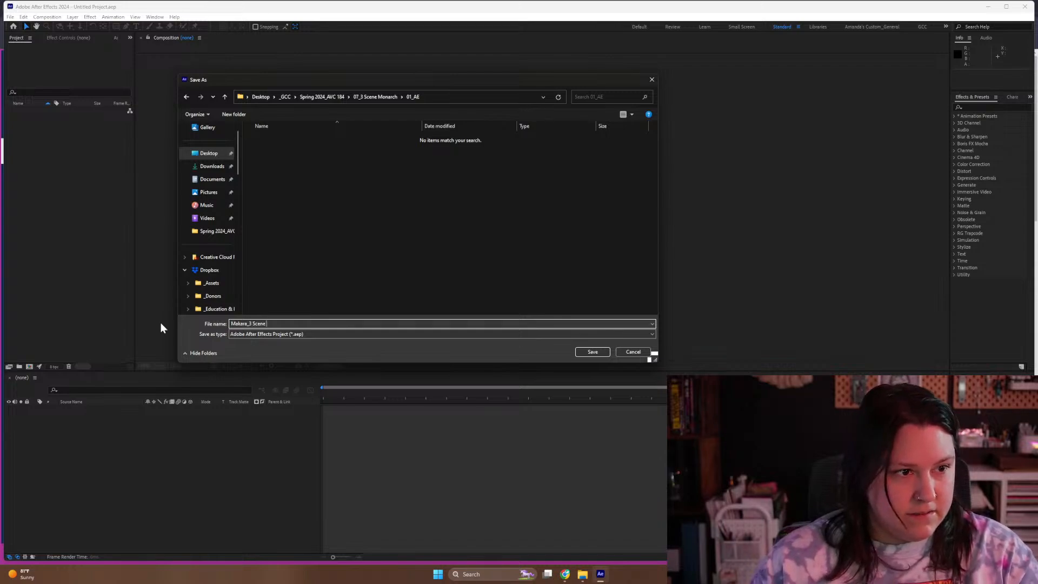
type("Monarch")
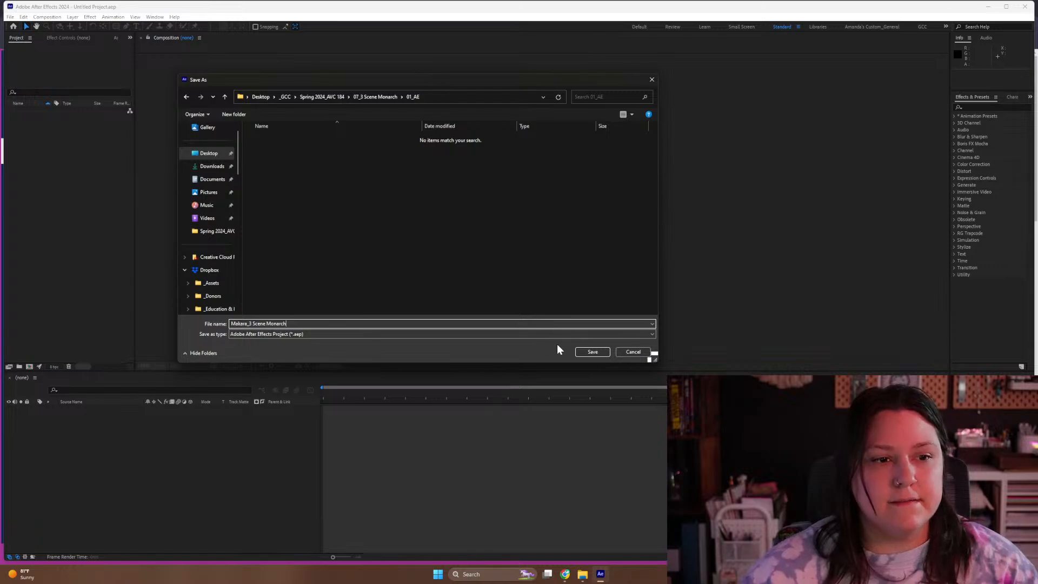
left_click(579, 352)
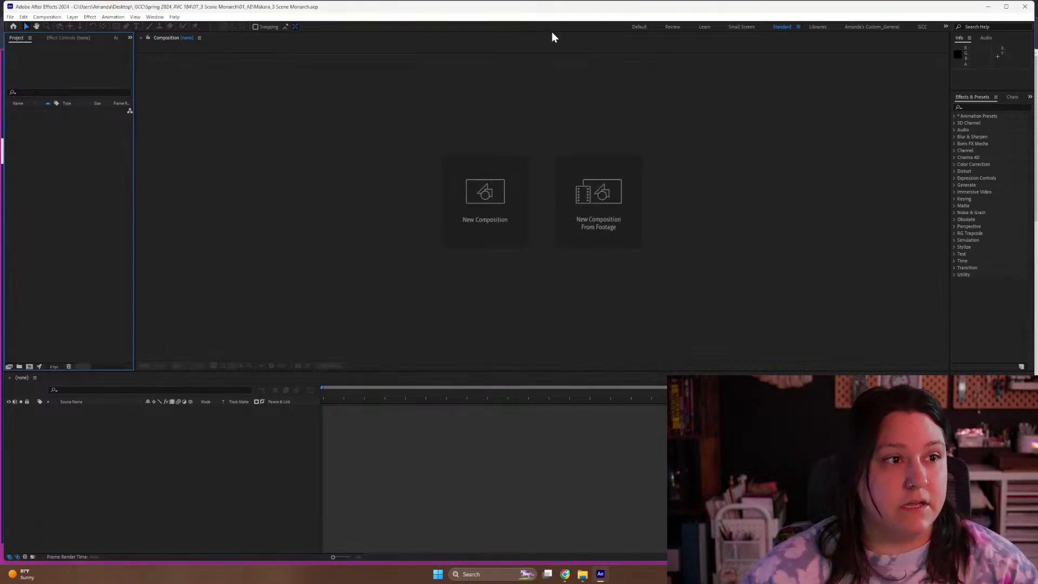
Maximize the program window and create a folder named _COMPS in the project
left_click(1006, 7)
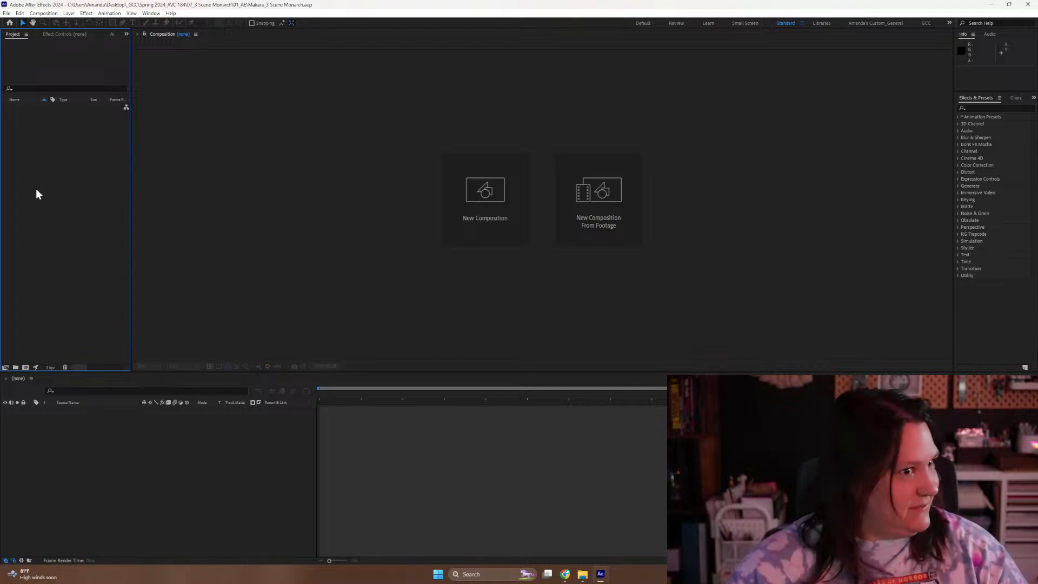
right_click(23, 155)
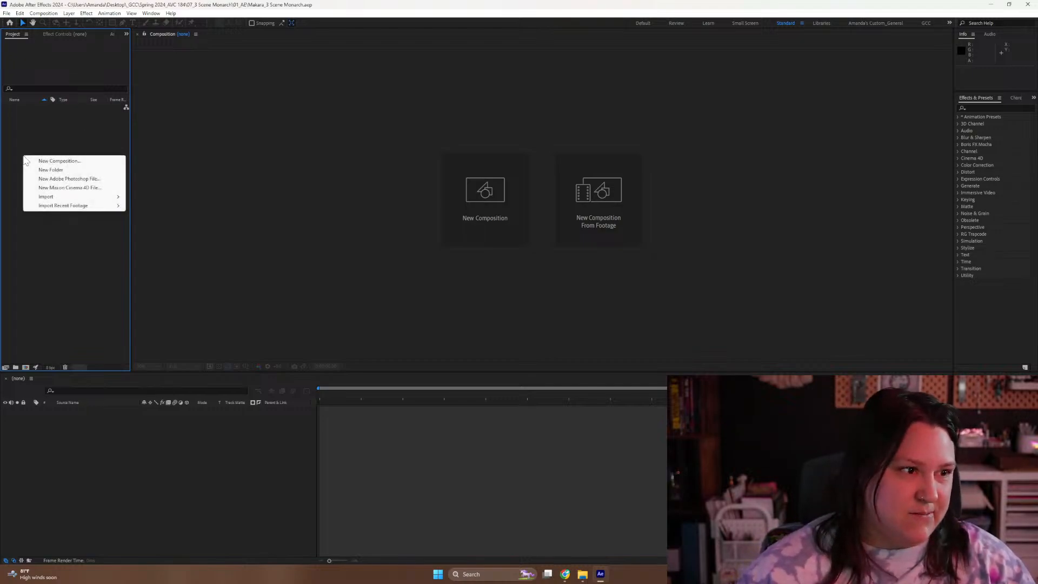
left_click(86, 219)
right_click(59, 158)
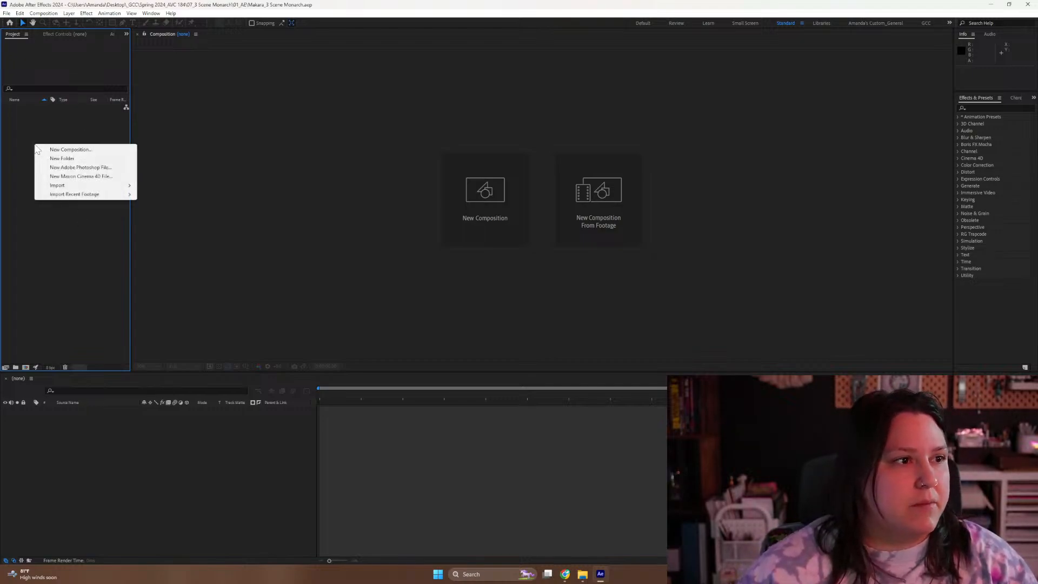
left_click(66, 159)
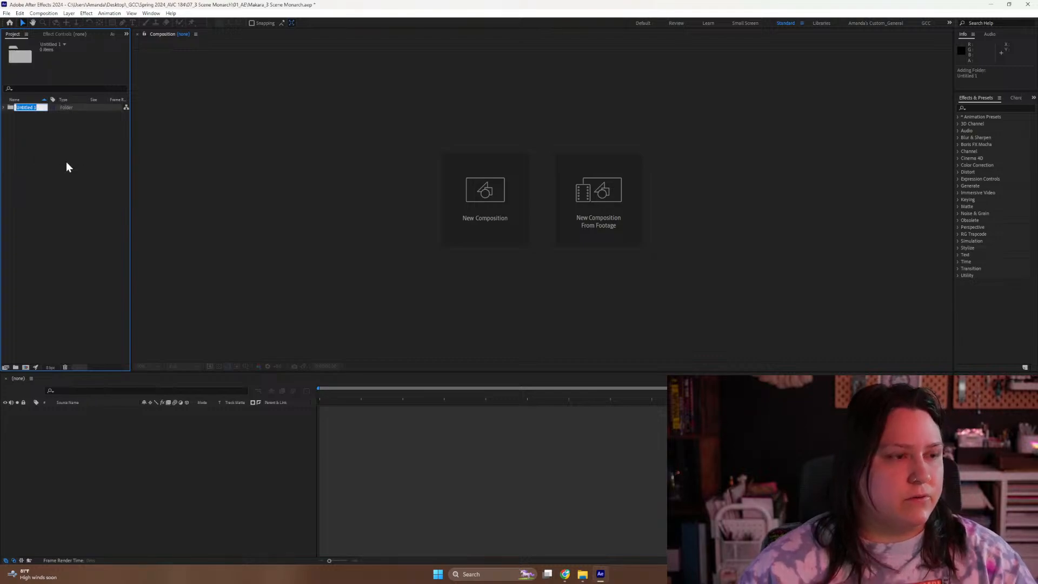
type("_COM")
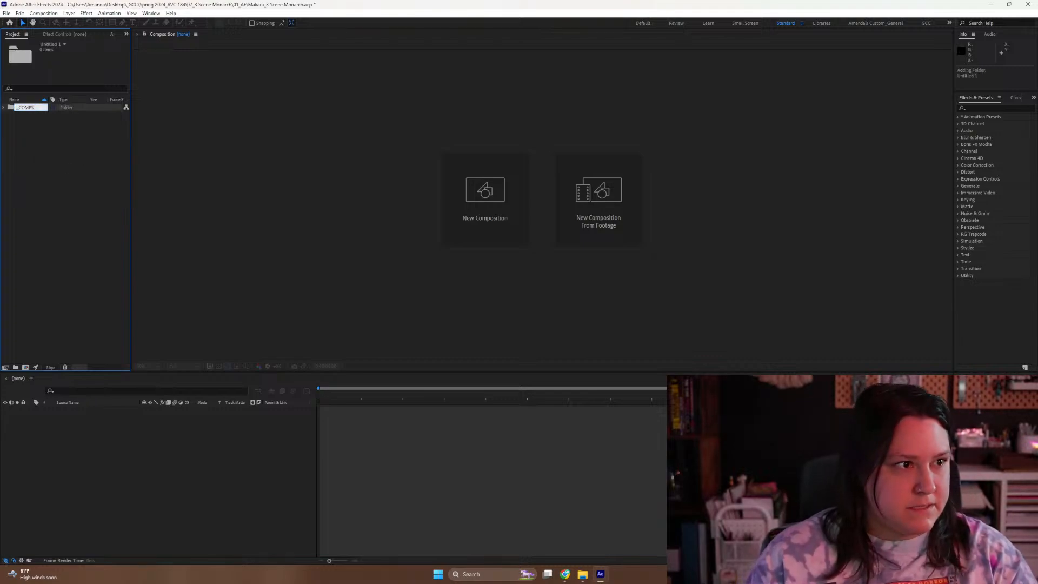
type("PS")
left_click(47, 282)
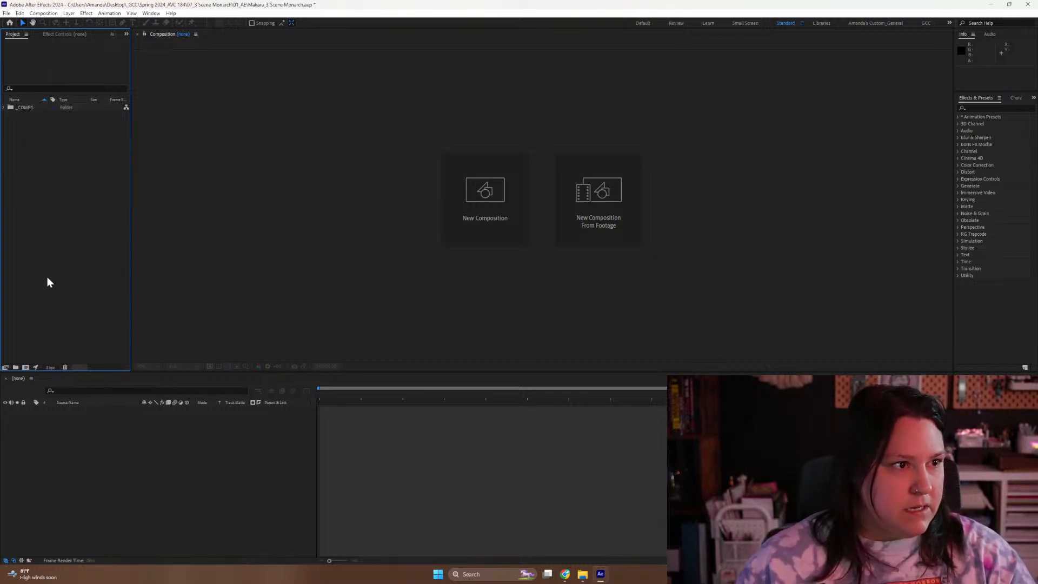
Create two more top-level project folders named ASSETS and AUDIO, and select the ASSETS folder
left_click(16, 367)
type("ASSETS")
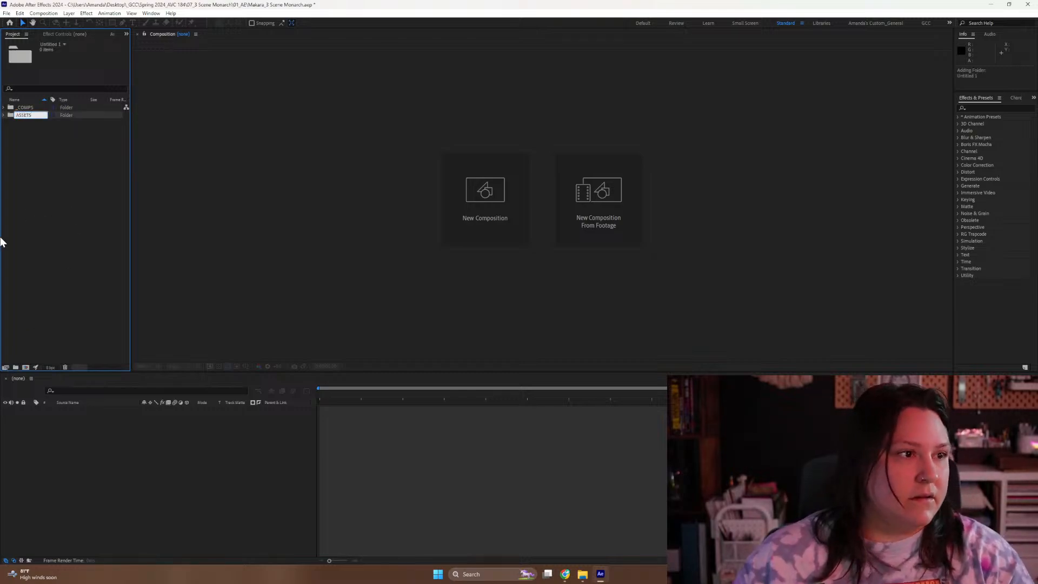
left_click(66, 323)
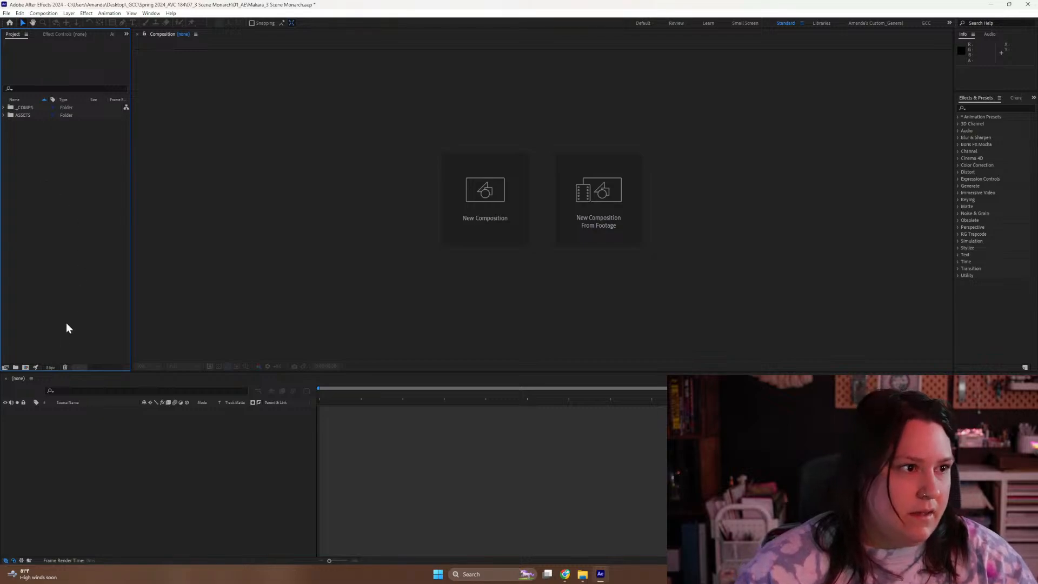
left_click(15, 367)
type("AUDIO")
left_click(69, 239)
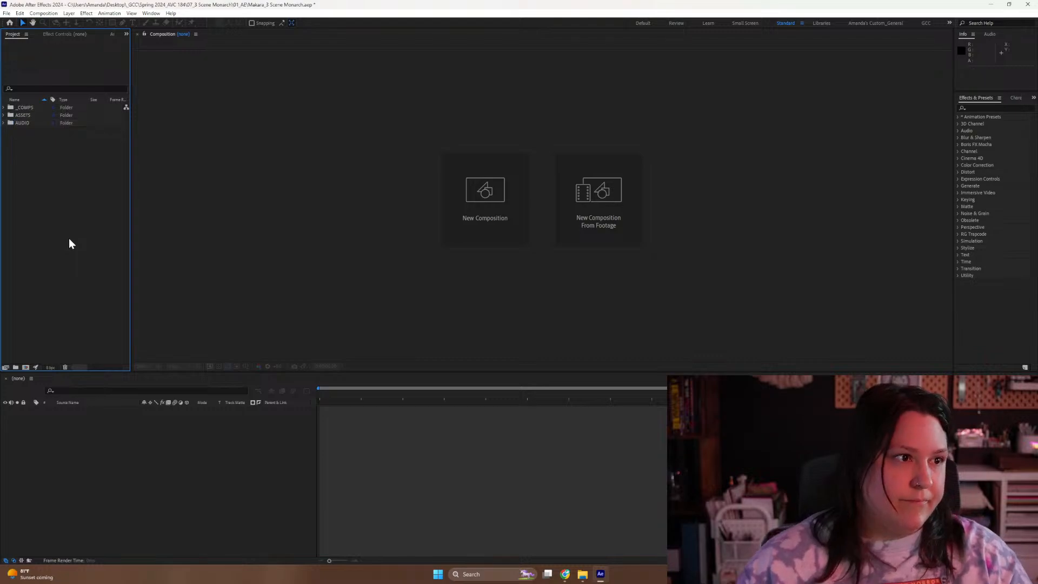
left_click(23, 116)
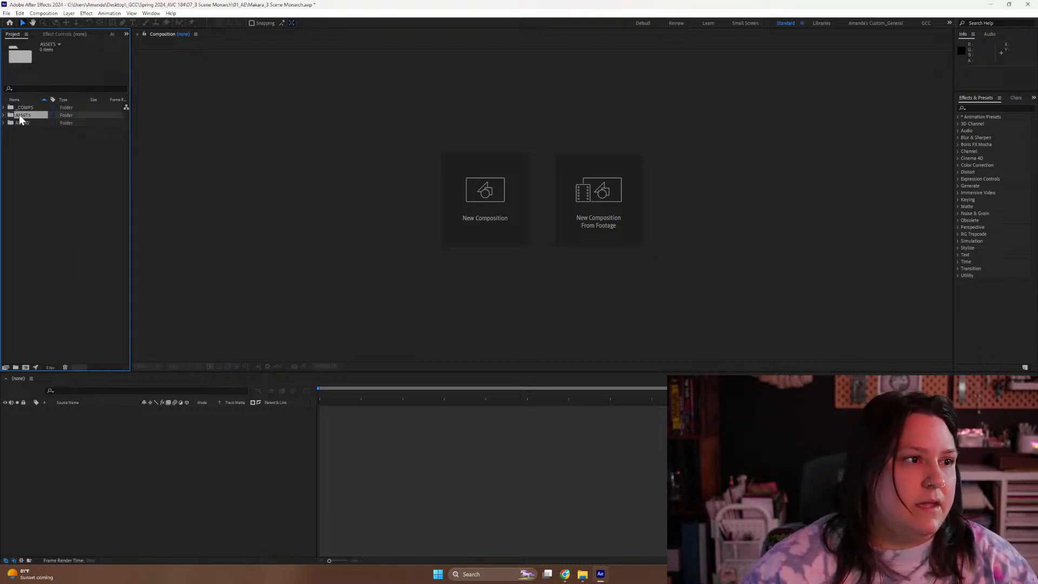
Import Monarch Farina.mp4 from the 07_3 Scene Monarch > 05_FOOTAGE folder on the Desktop as footage into the ASSETS folder
double_click(47, 174)
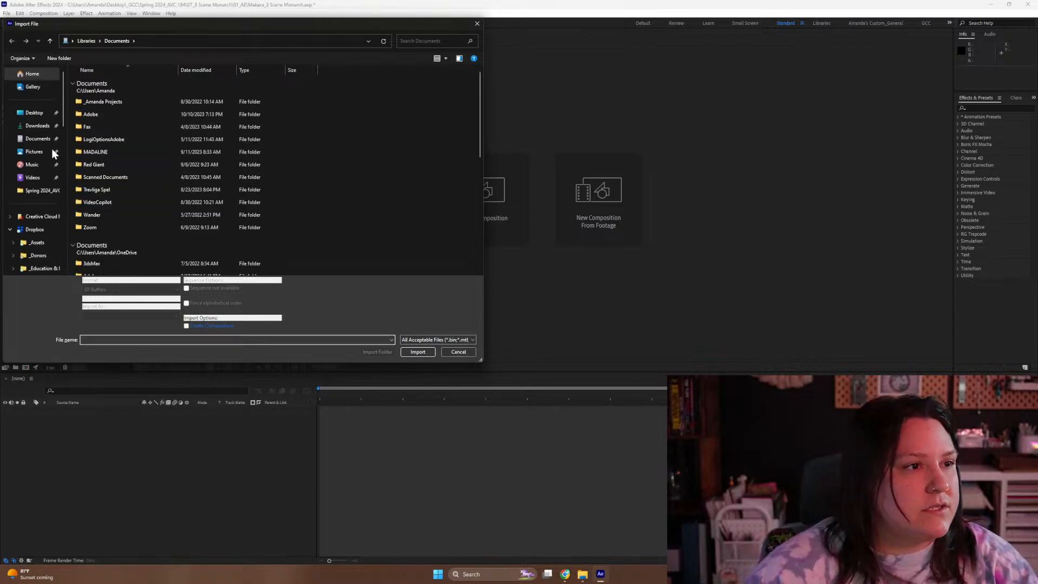
left_click(38, 112)
double_click(110, 97)
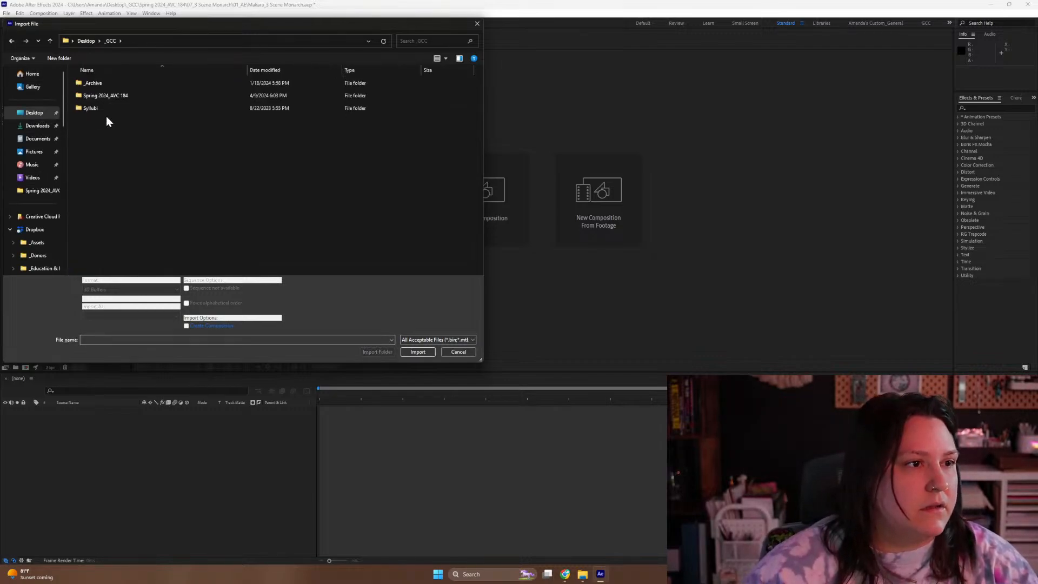
double_click(87, 95)
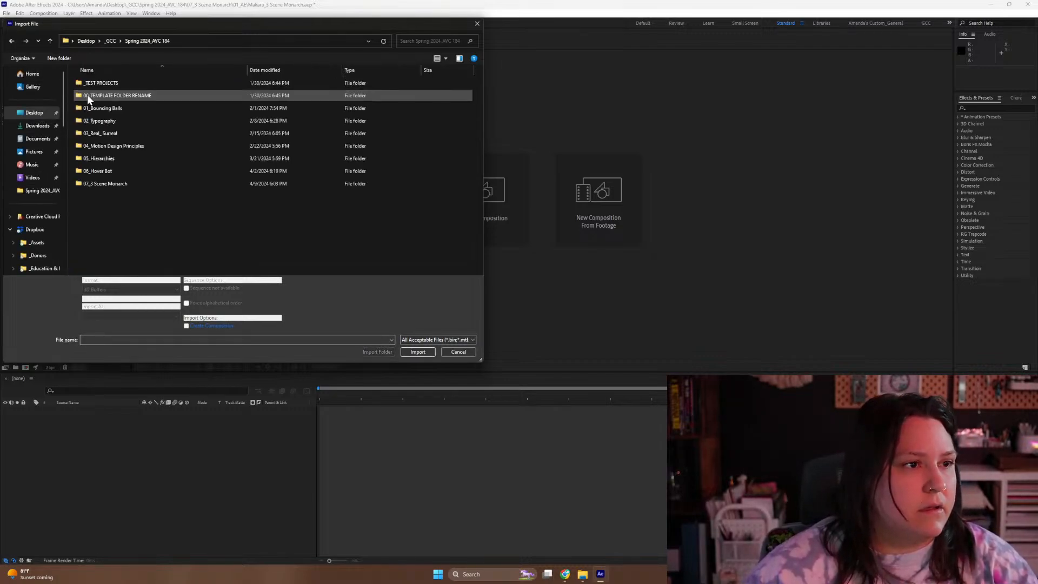
double_click(107, 185)
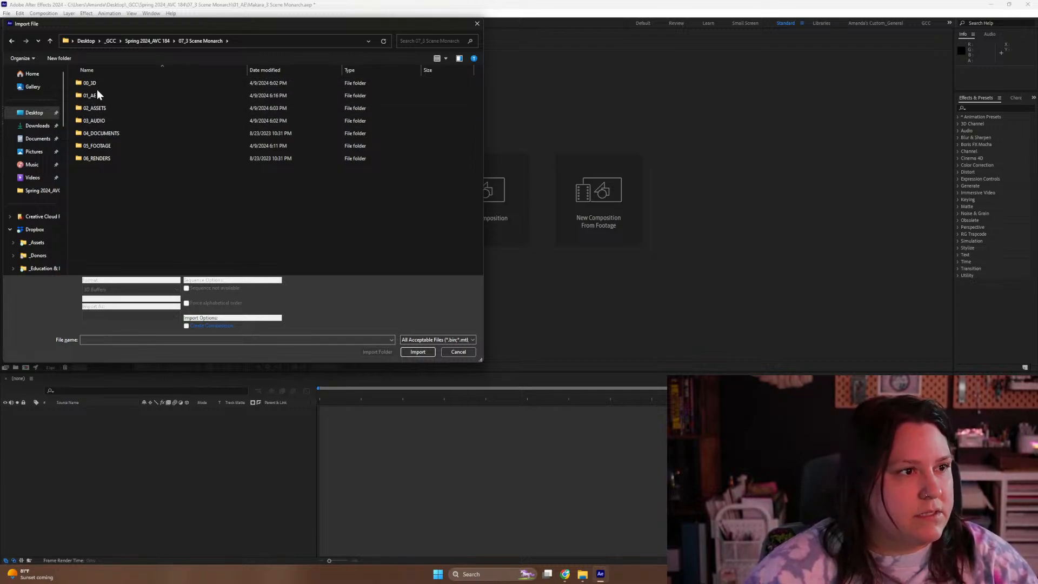
double_click(98, 144)
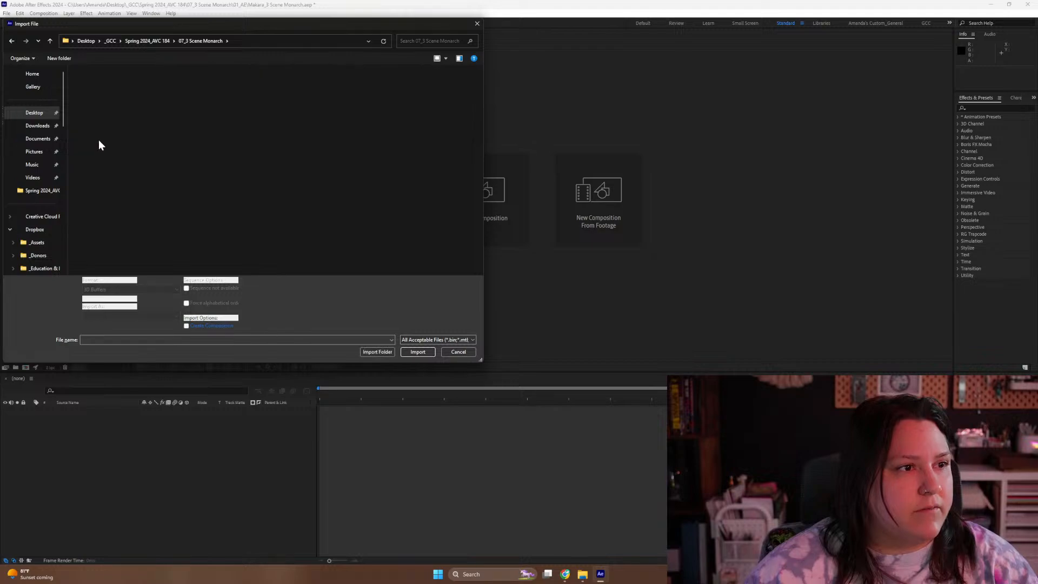
left_click(99, 91)
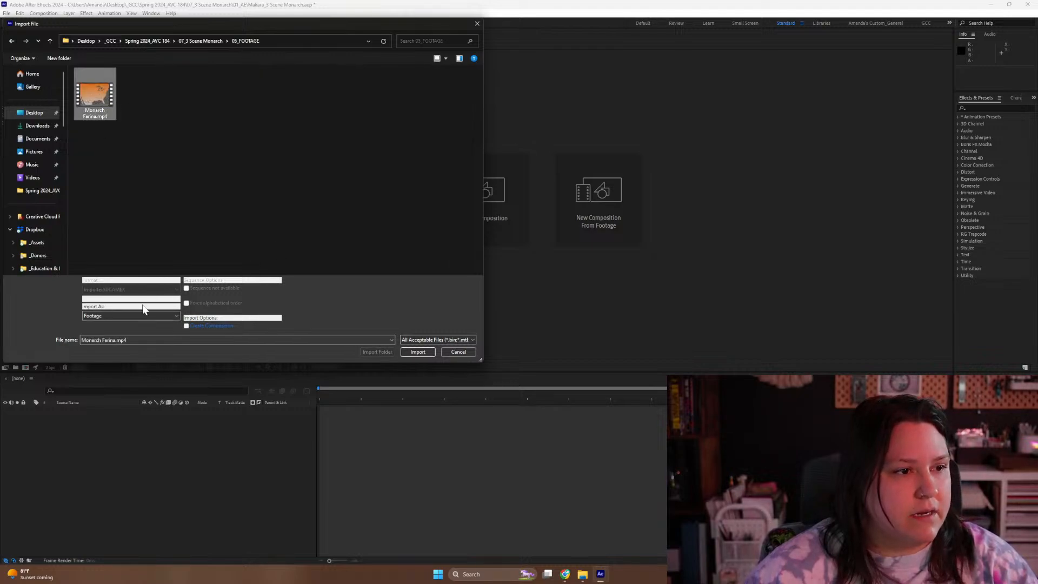
left_click(417, 351)
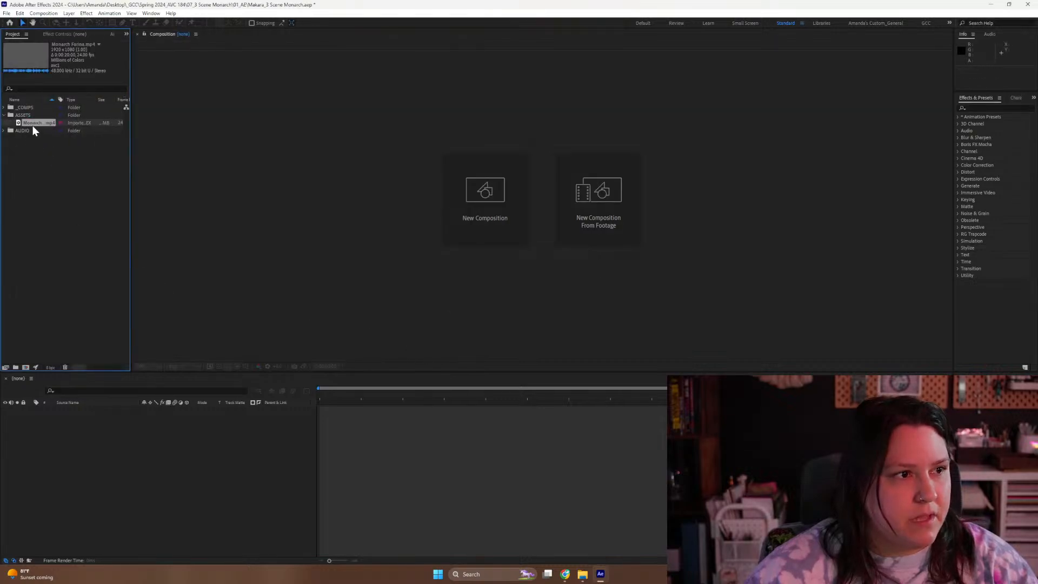
Open Monarch Farina.mp4 in the footage viewer, play and scrub through its scenes, and return to the first frame
double_click(21, 124)
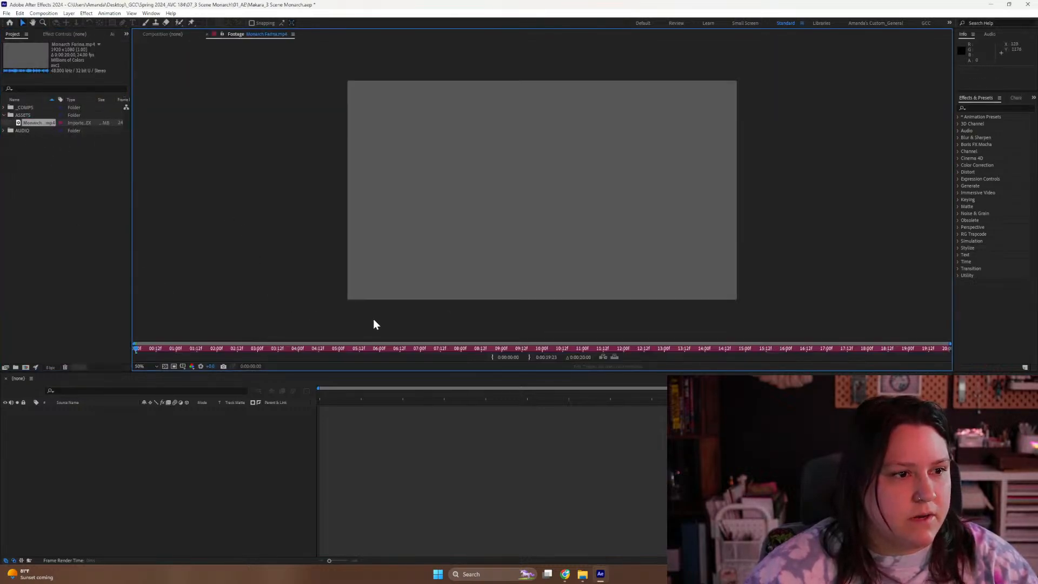
key("space")
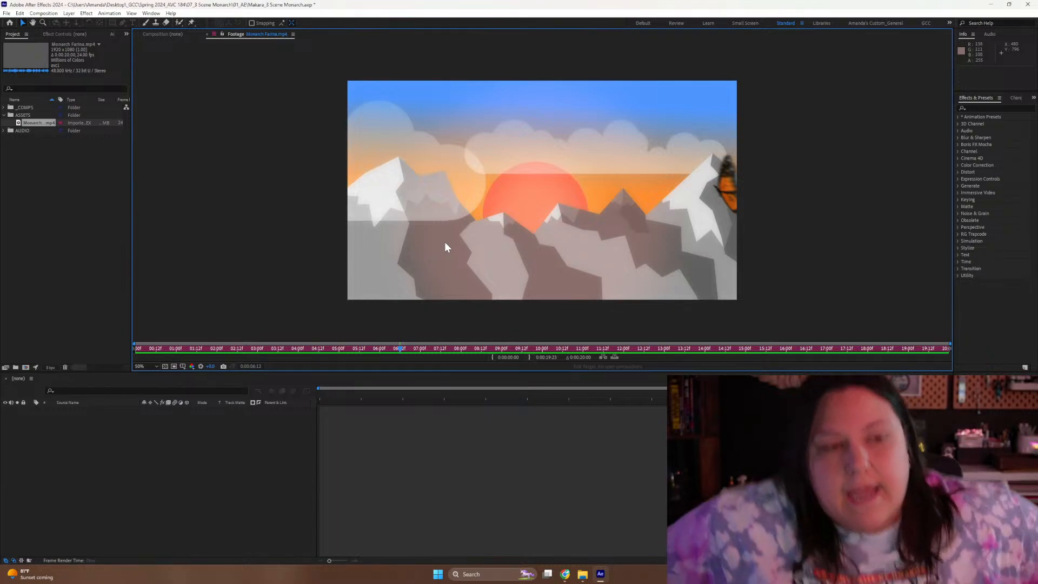
left_click(347, 350)
left_click_drag(347, 350, 624, 306)
left_click_drag(626, 348, 121, 413)
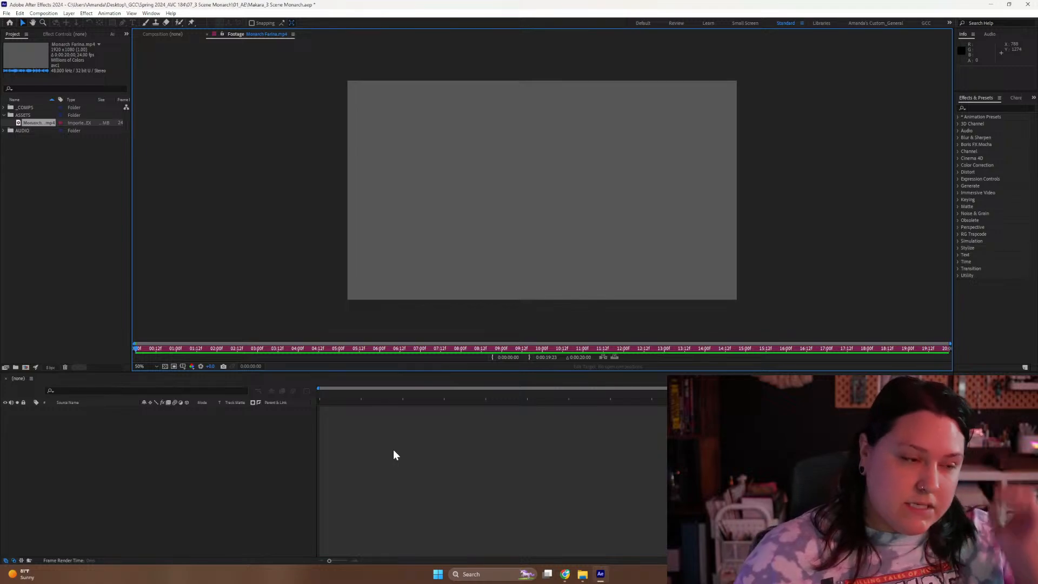
Switch to the browser and review the Monarch Butterfly Animation assignment page down to its Skills and Tips
mouse_move(564, 574)
left_click(562, 535)
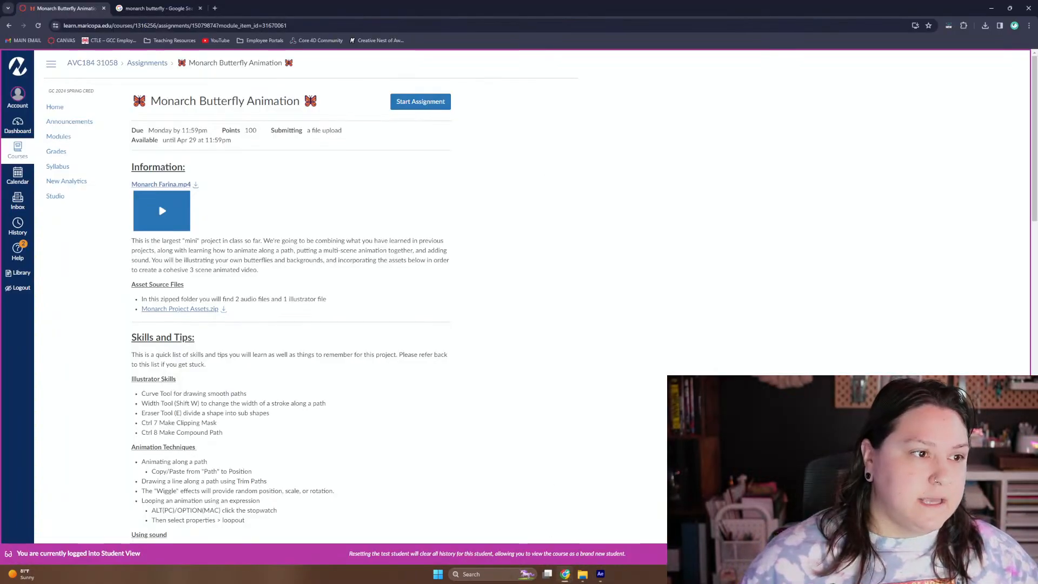
scroll(257, 194, "down", 3)
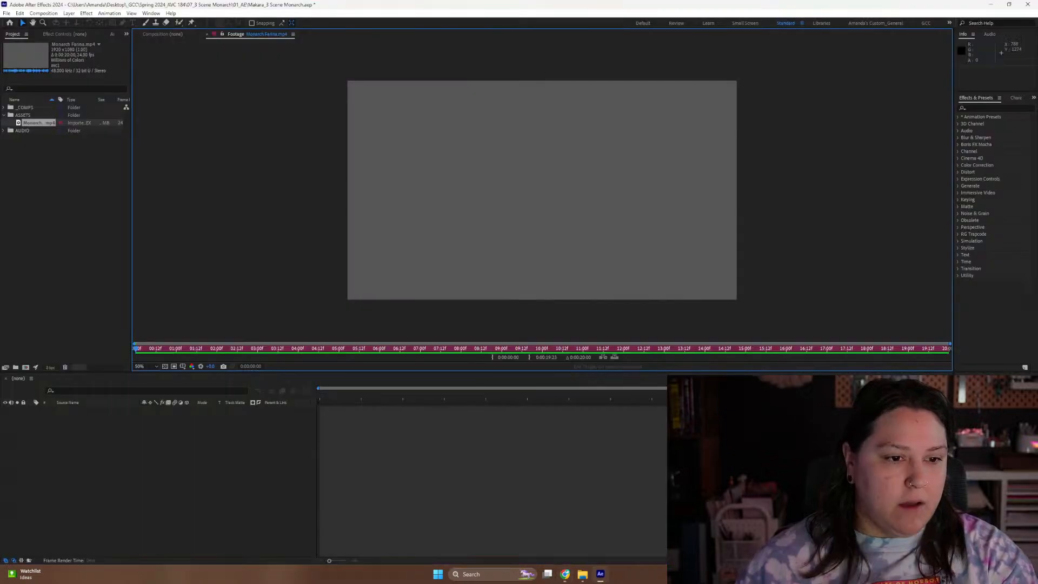
Show the map scene of the reference footage at 0:00:05:10 in After Effects and save the project
left_click(356, 349)
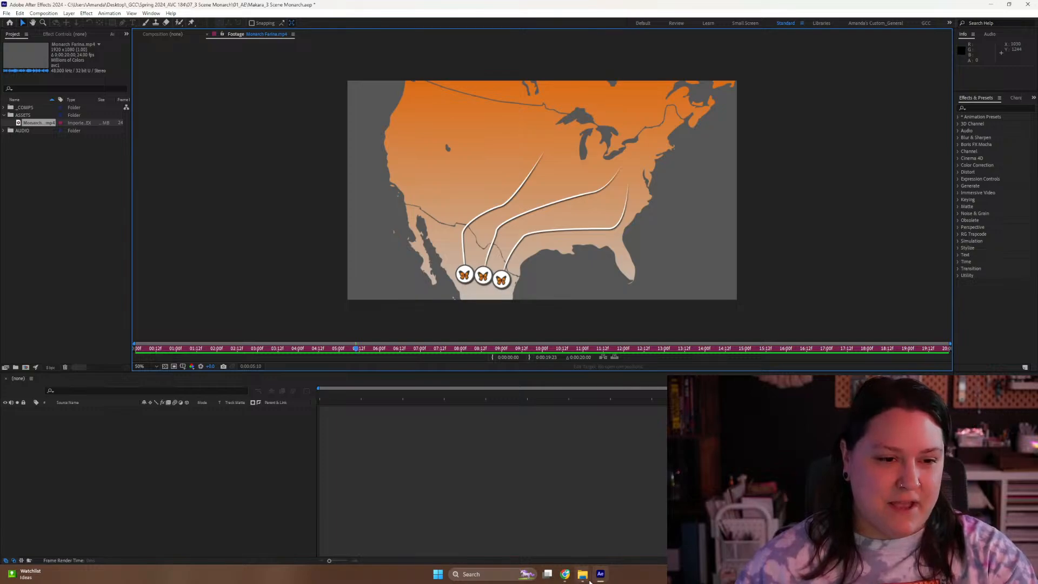
mouse_move(591, 573)
left_click(601, 531)
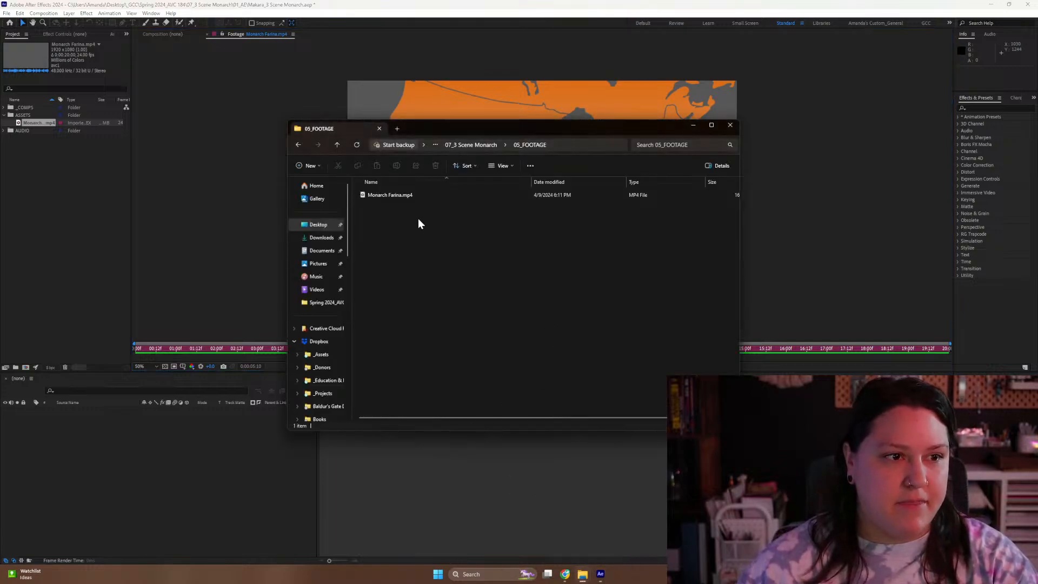
left_click(551, 3)
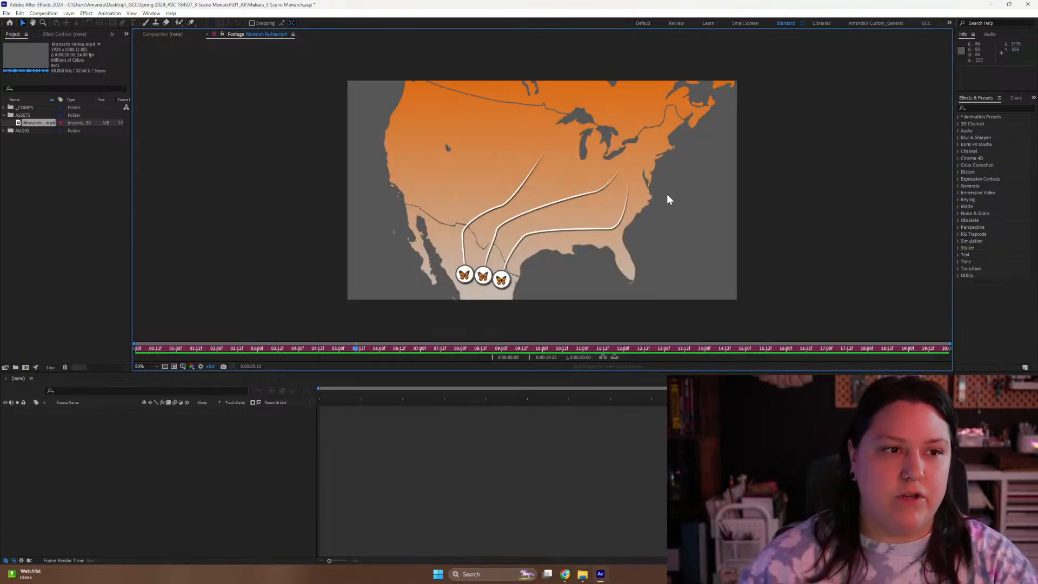
key("ctrl+s")
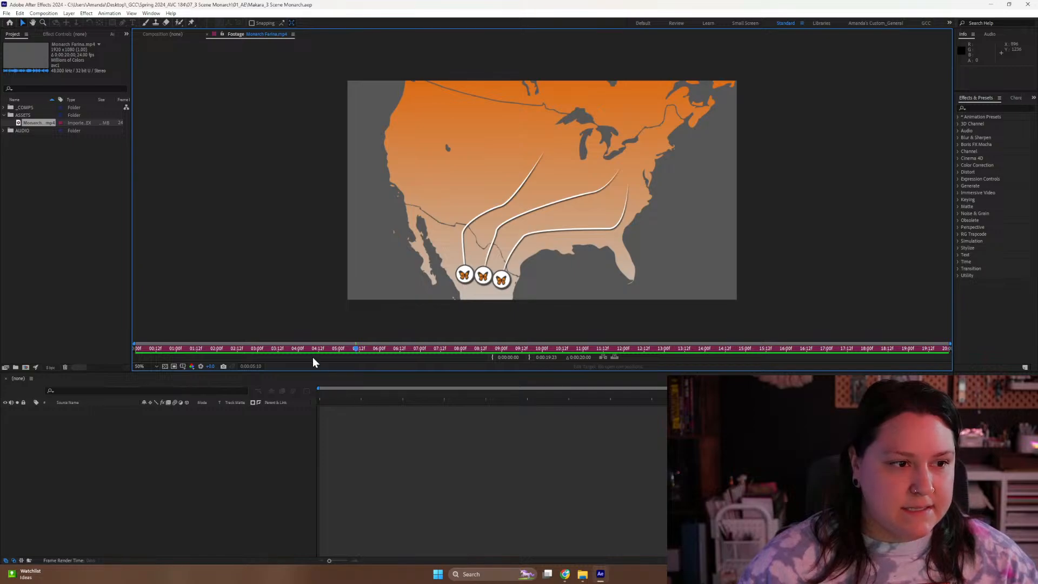
Scrub the reference footage back through the map scene to 0:00:02:13 and play it on into the mountain scene
left_click_drag(322, 349, 273, 350)
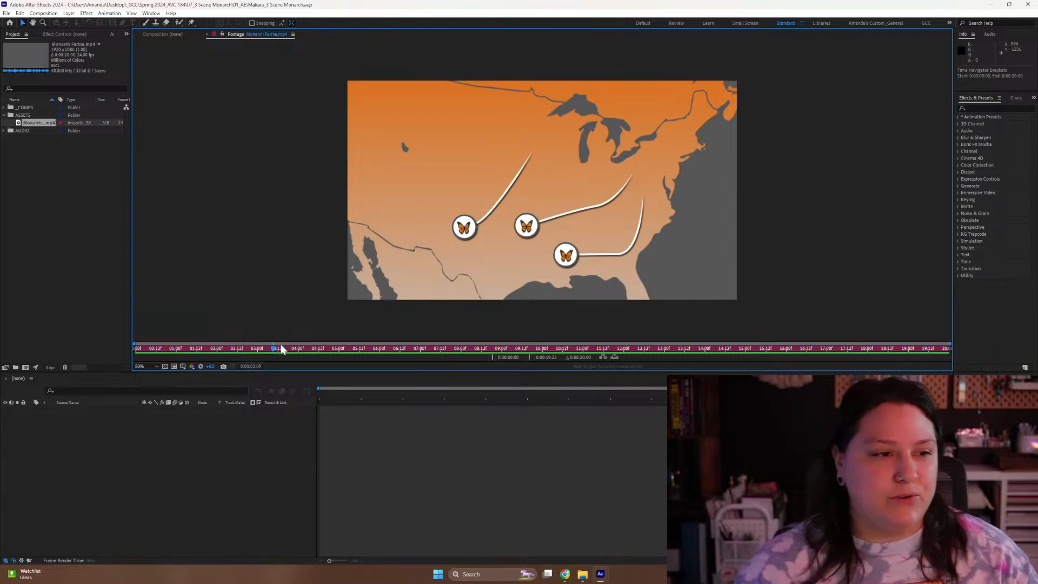
left_click_drag(278, 347, 238, 353)
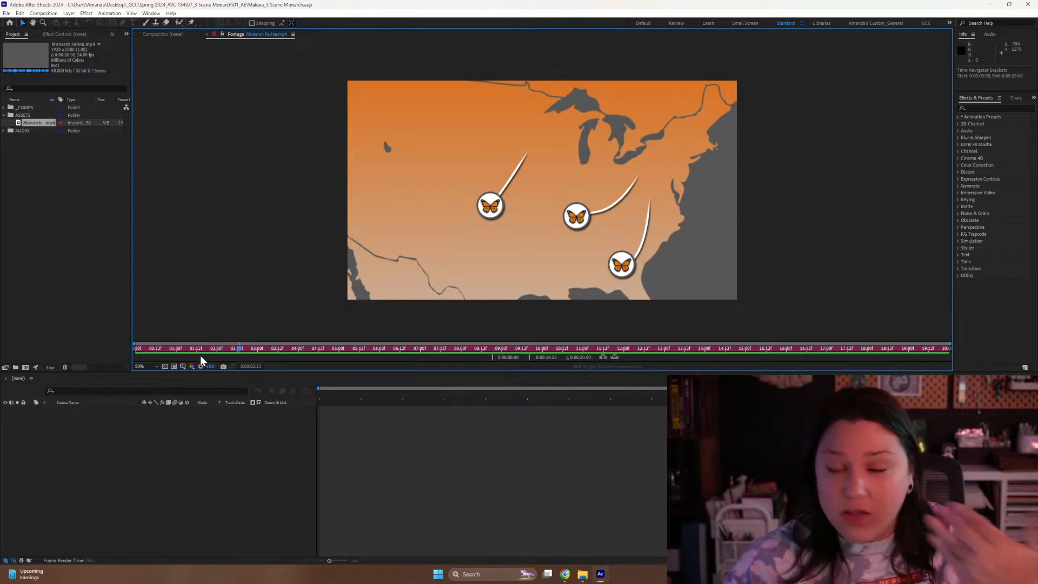
key("space")
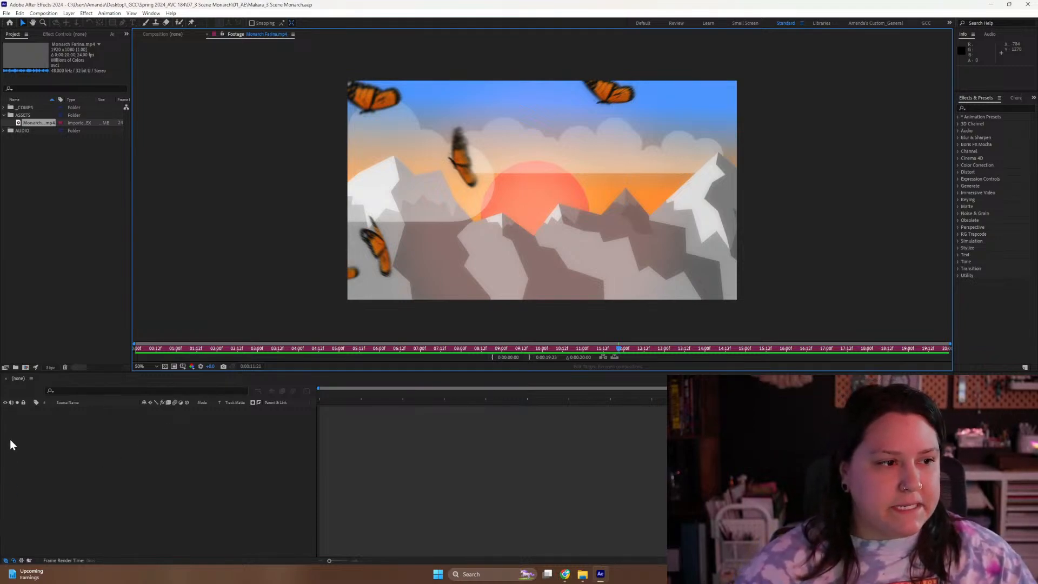
left_click(53, 196)
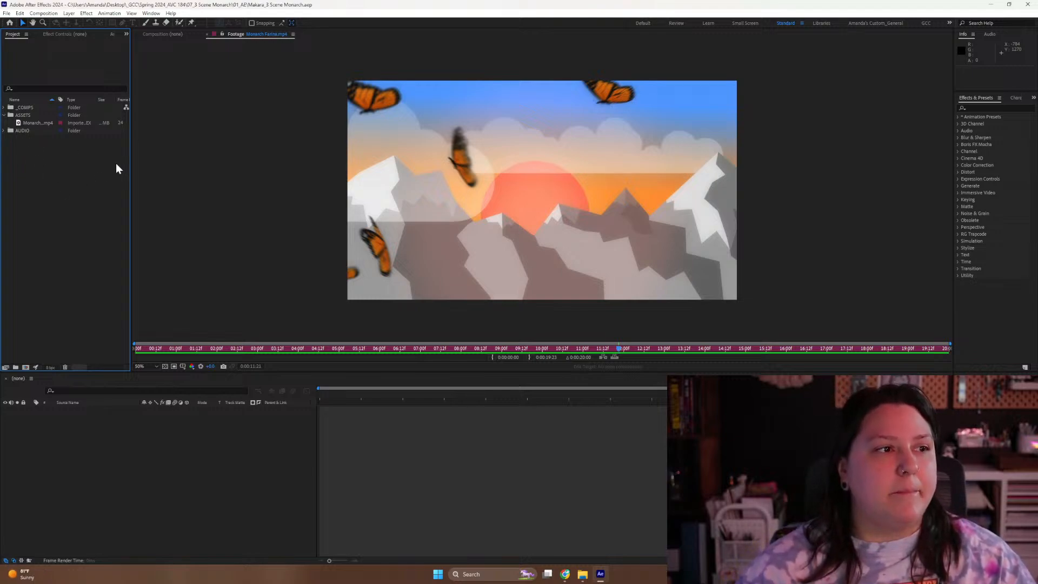
Switch to the browser and examine the assignment's Skills and Tips, including the Illustrator skills, animation techniques and sound notes
left_click(564, 574)
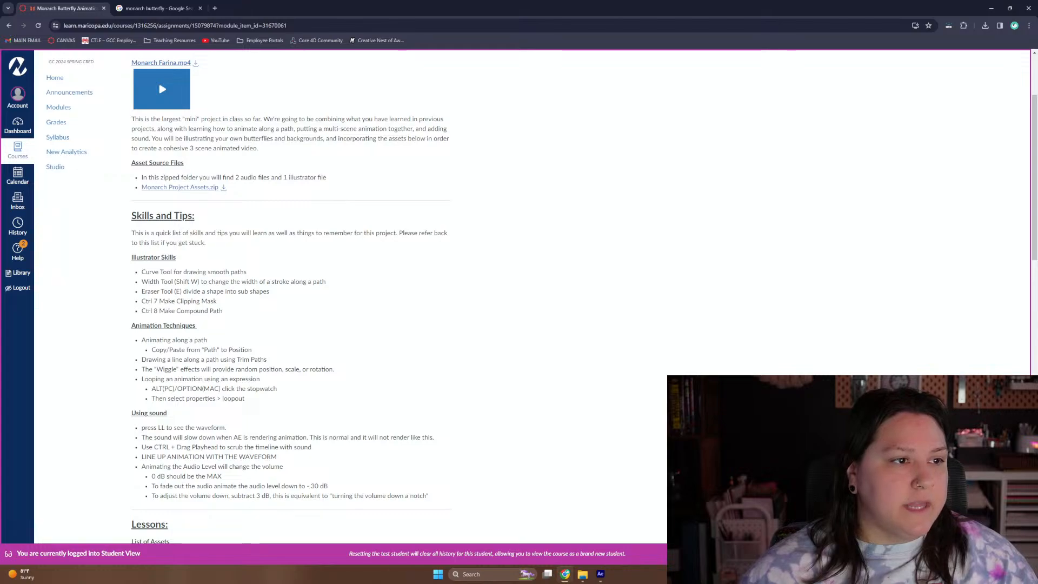
scroll(291, 297, "down", 2)
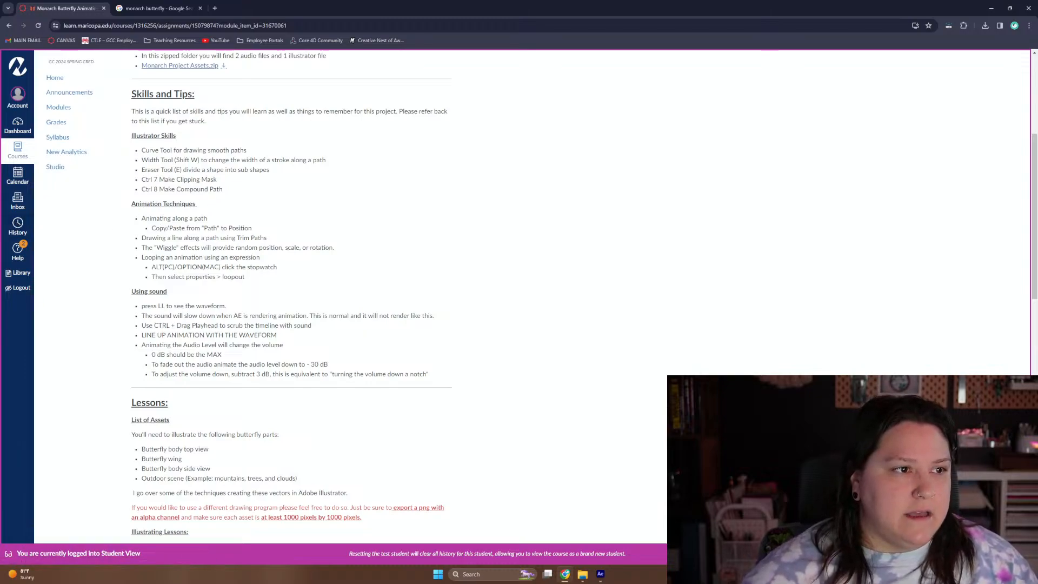
left_click_drag(164, 180, 249, 188)
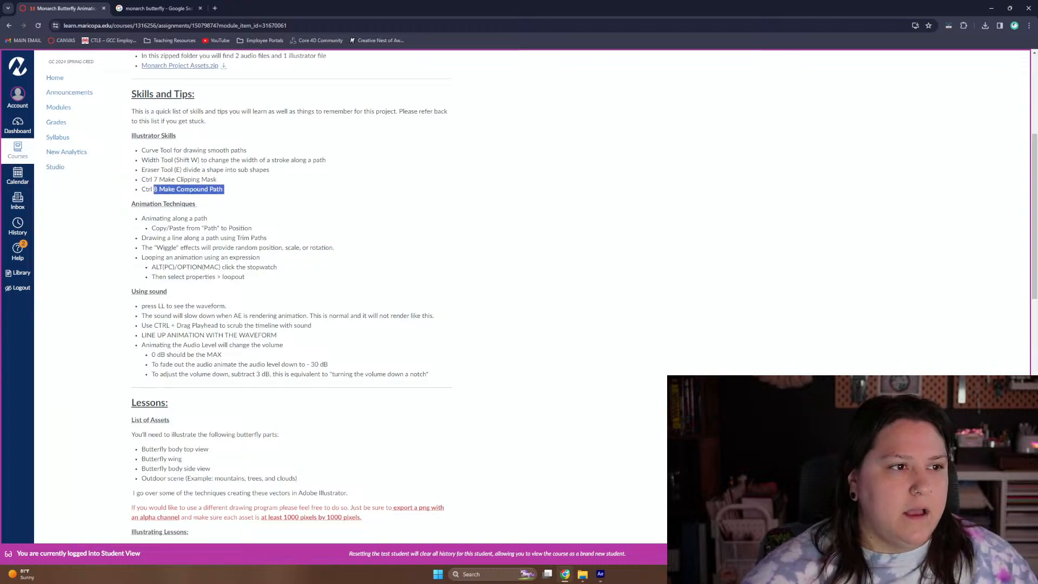
left_click(186, 190)
scroll(196, 247, "down", 5)
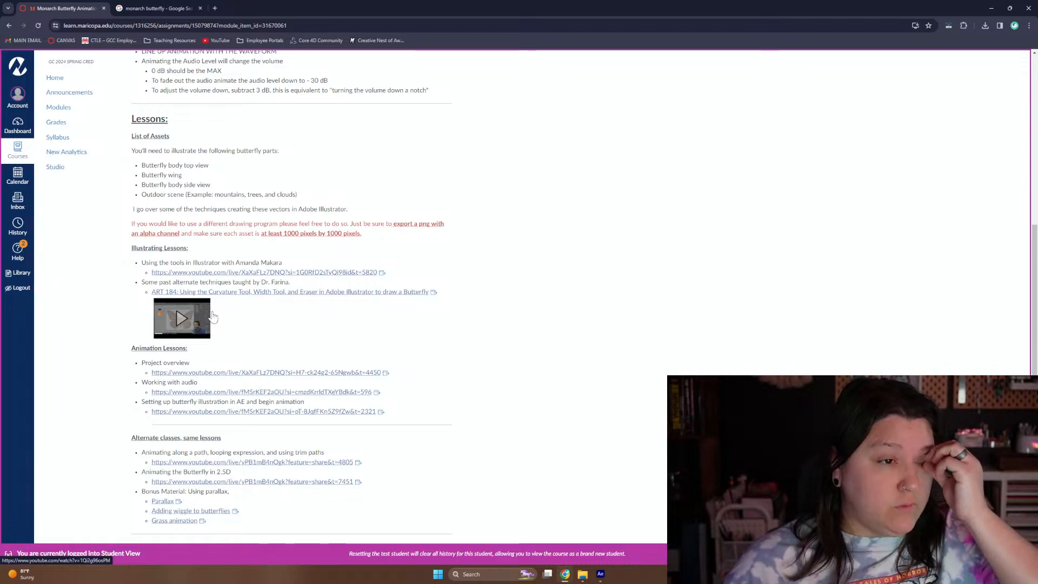
scroll(211, 317, "up", 3)
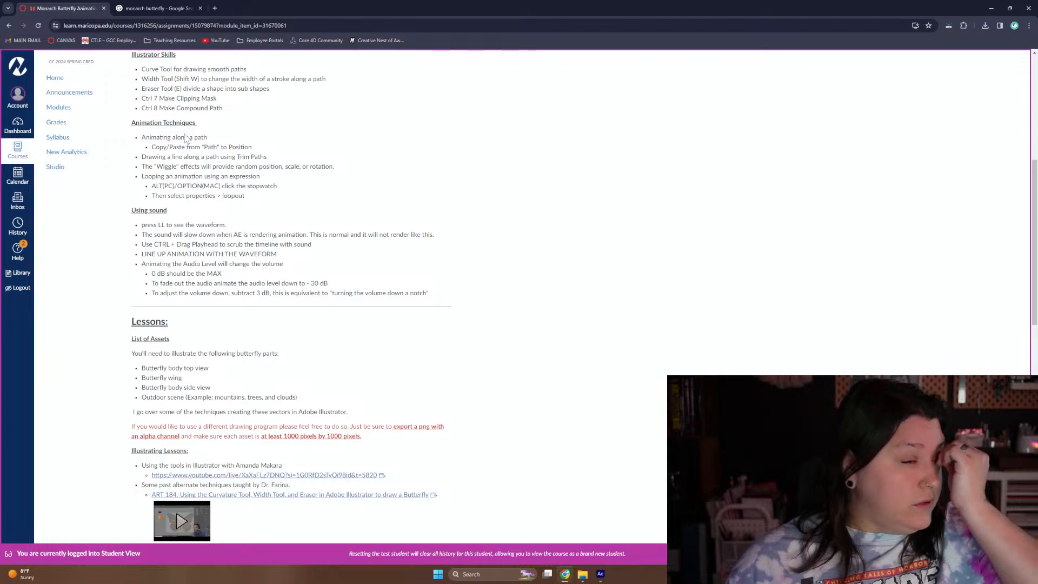
scroll(184, 138, "up", 1)
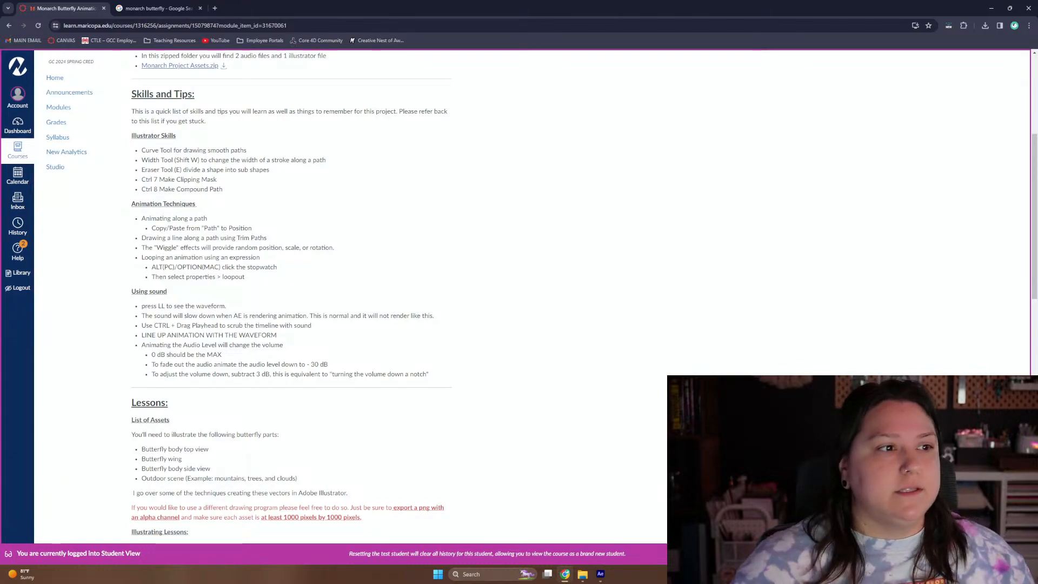
Examine the assignment's Lessons section, focusing on the first illustrating lesson about using the tools in Illustrator
scroll(135, 199, "down", 1)
scroll(135, 199, "down", 5)
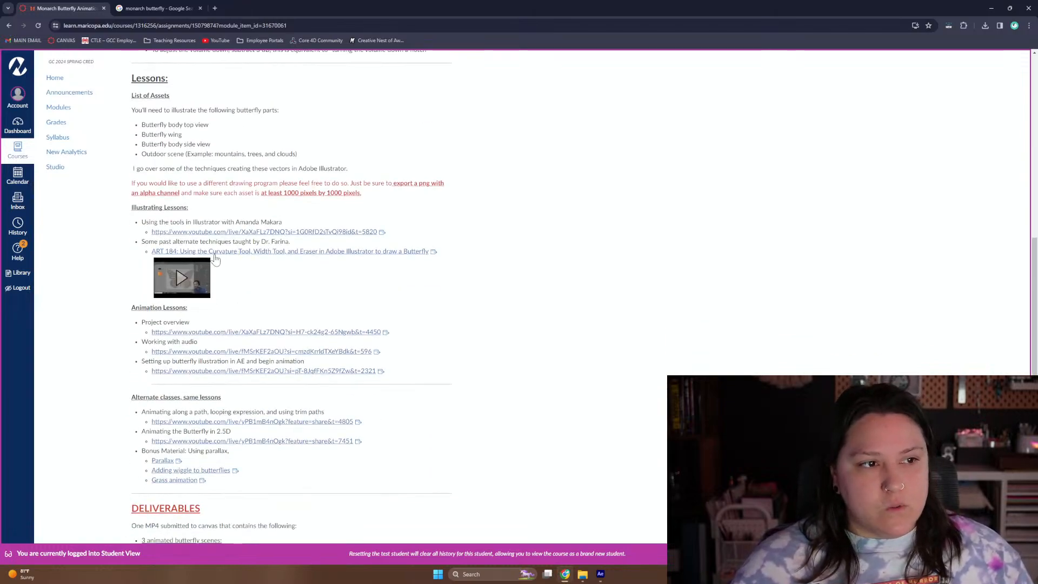
left_click_drag(181, 222, 249, 223)
left_click(256, 223)
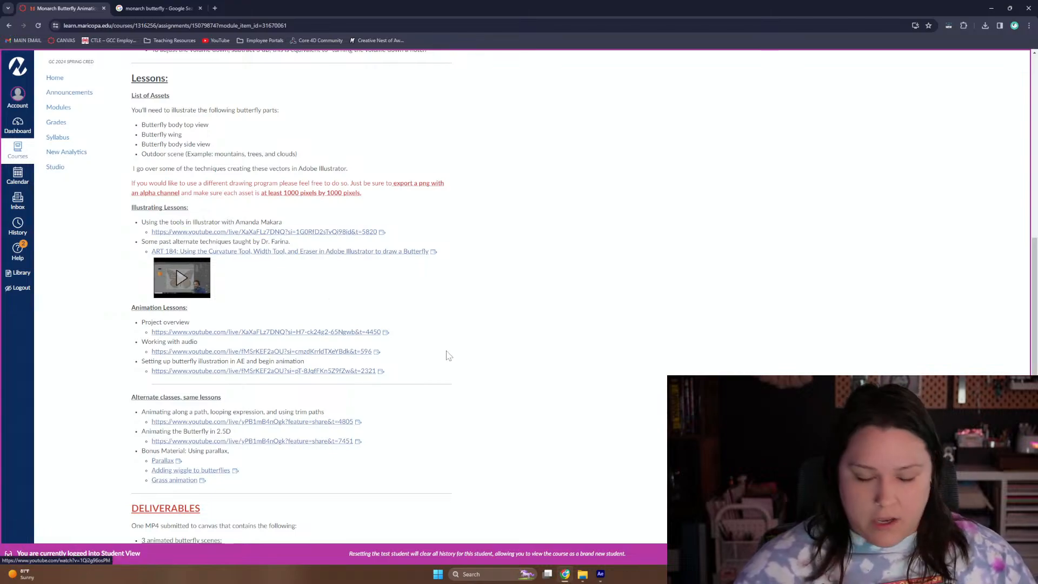
Magnify the assignment's Lessons section and point red arrows at the two illustrating lessons and the three animation lessons
key("super")
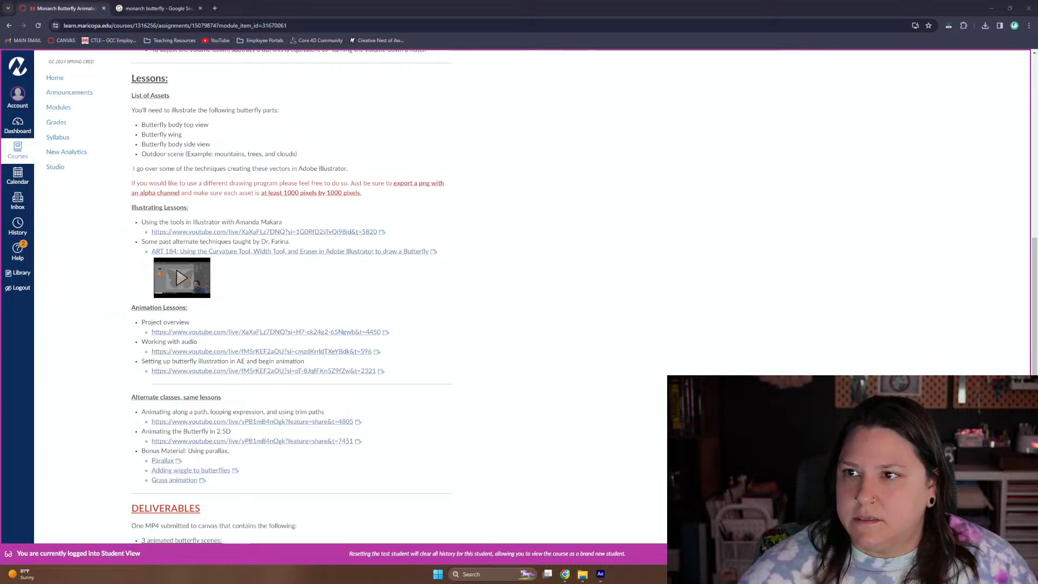
key("alt+Tab")
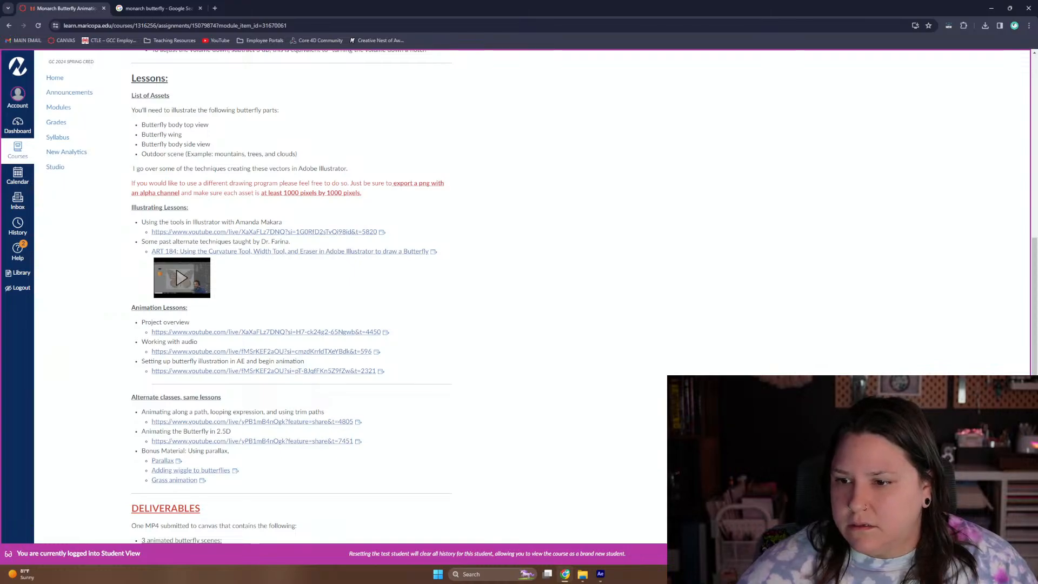
key("super")
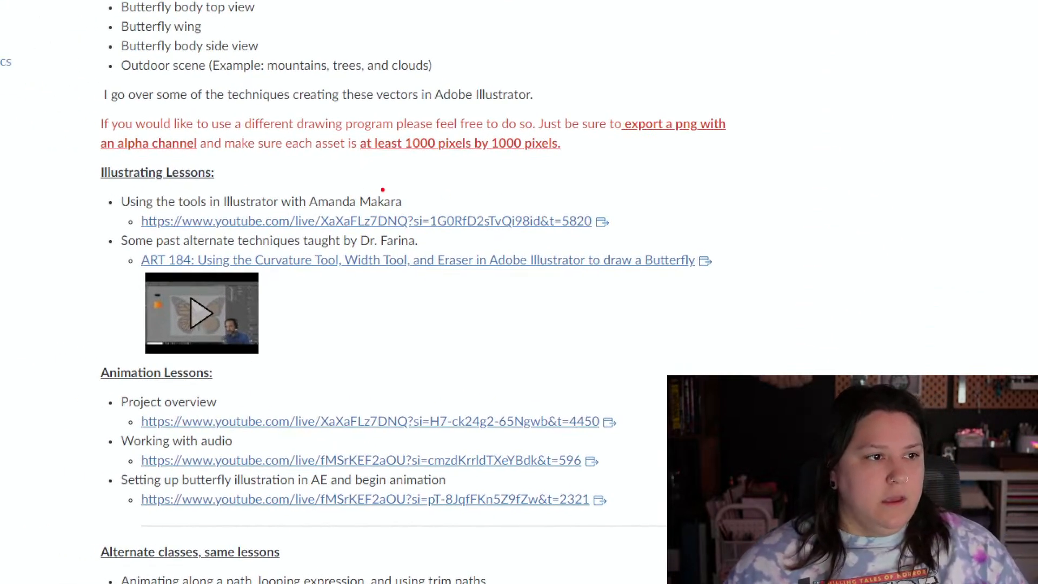
left_click_drag(400, 199, 442, 183)
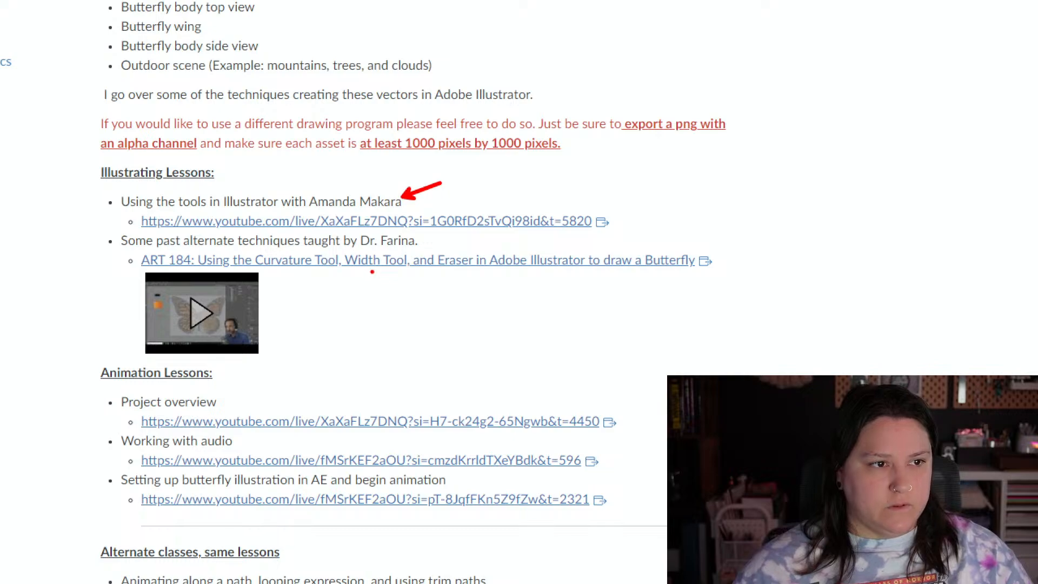
left_click_drag(371, 275, 457, 386)
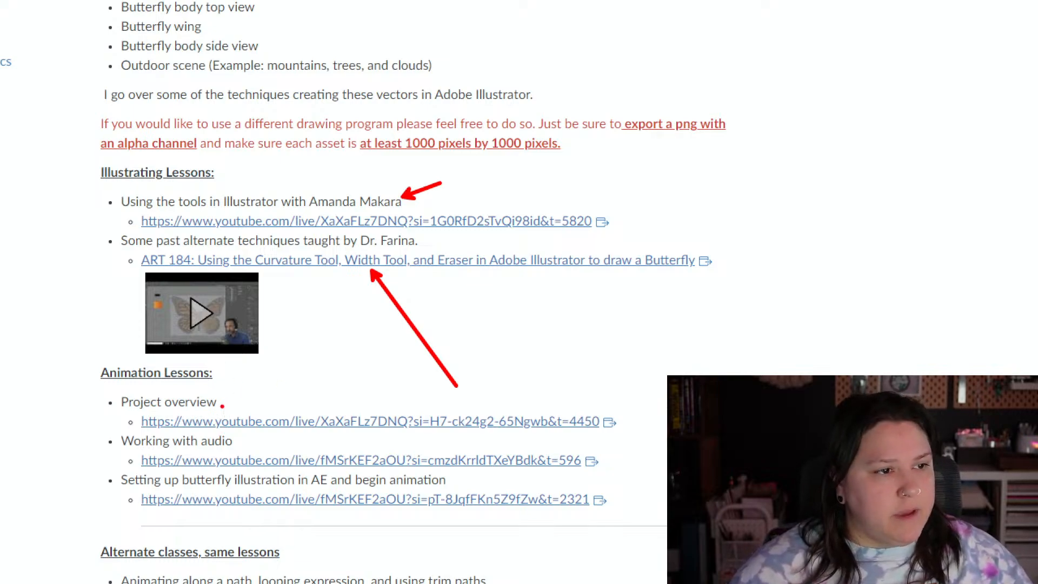
left_click_drag(216, 400, 282, 357)
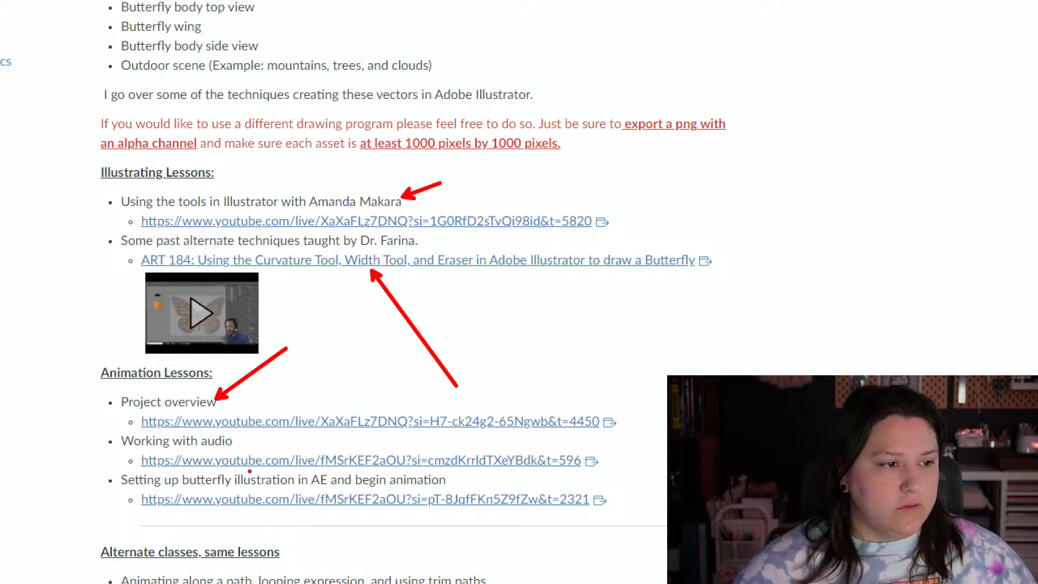
left_click_drag(248, 442, 337, 441)
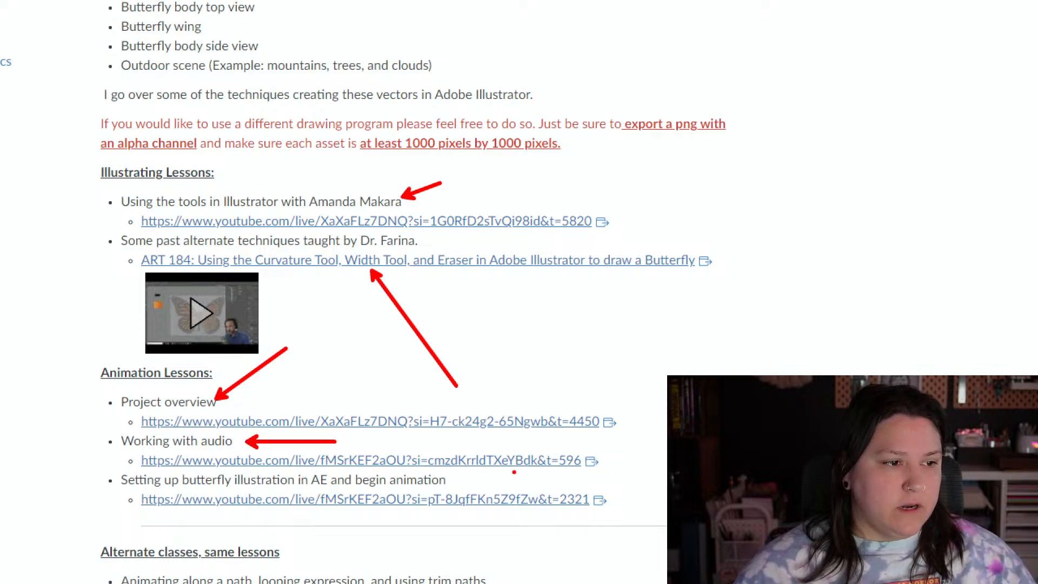
left_click_drag(457, 477, 630, 476)
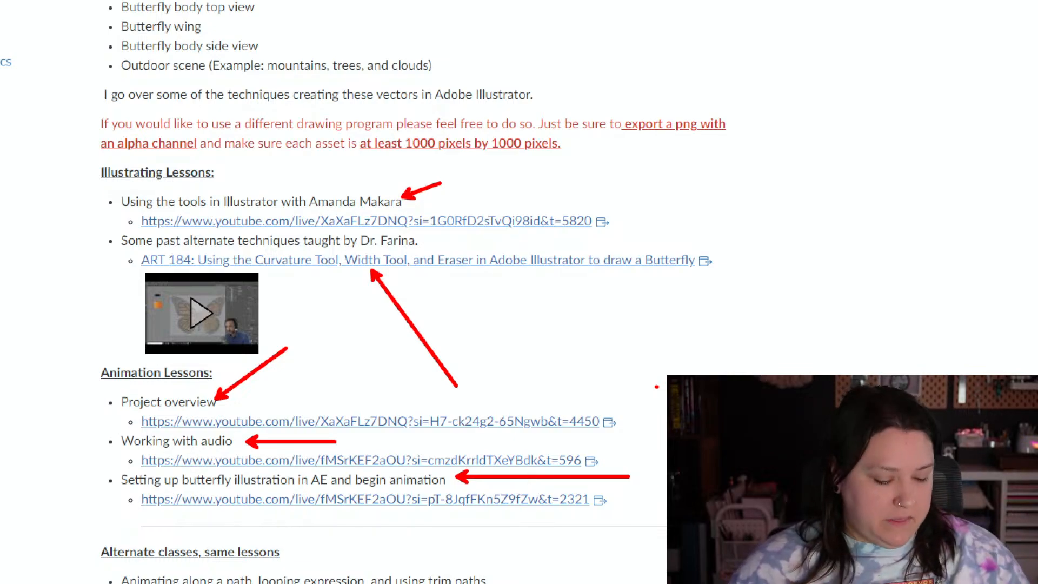
Mark the alternate-class lessons and bonus links with red arrows, underline the bonus material heading, and exit the magnified view
scroll(277, 541, "down", 4)
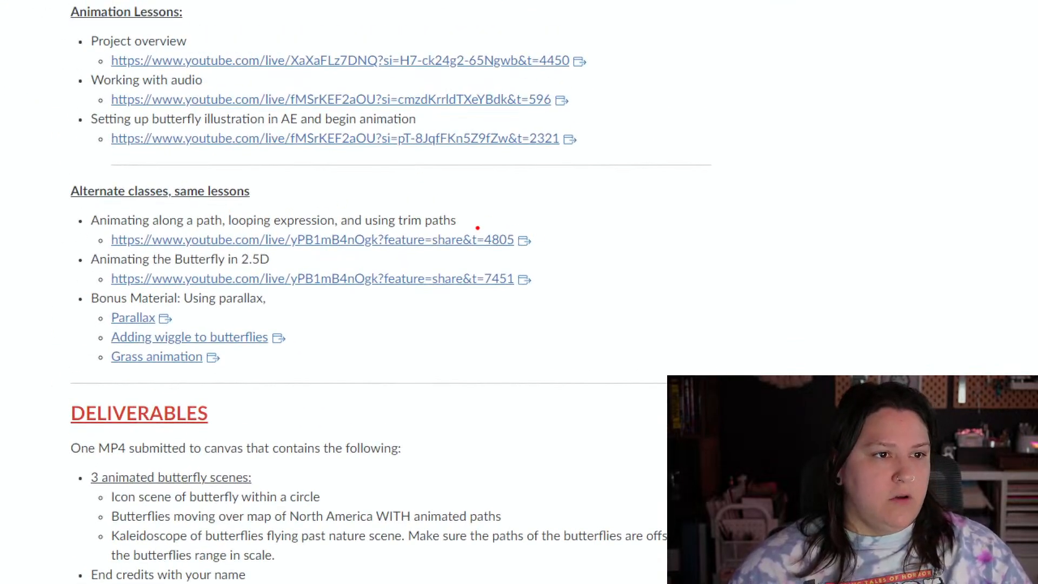
left_click_drag(479, 217, 581, 190)
left_click_drag(299, 267, 389, 276)
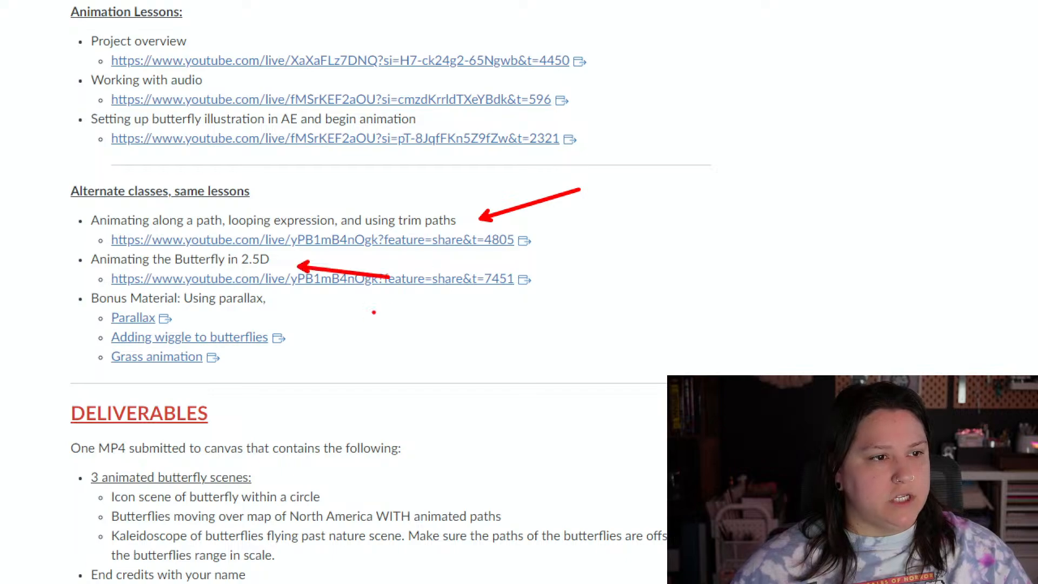
left_click_drag(297, 311, 395, 321)
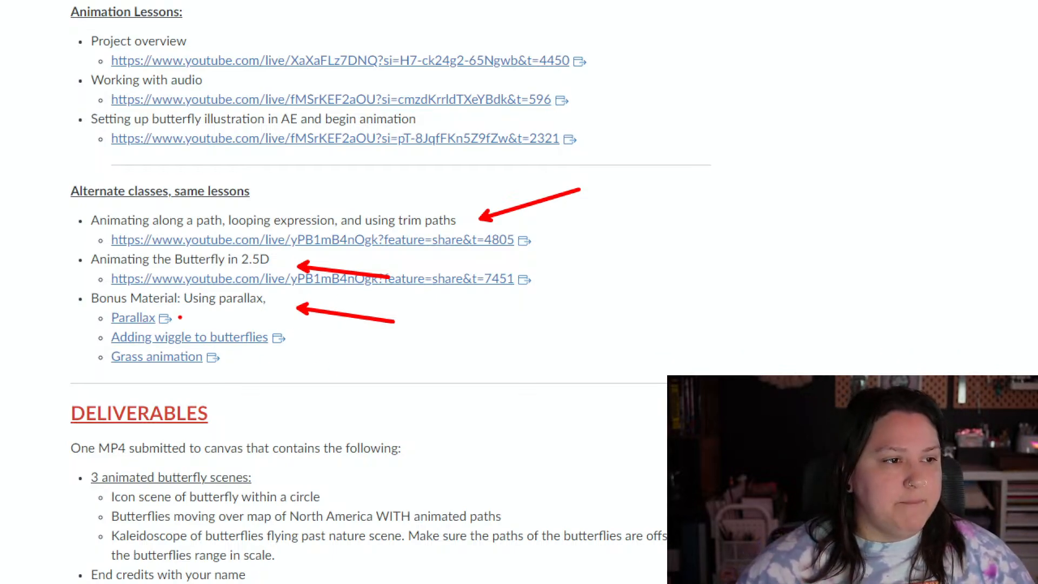
left_click_drag(79, 305, 280, 305)
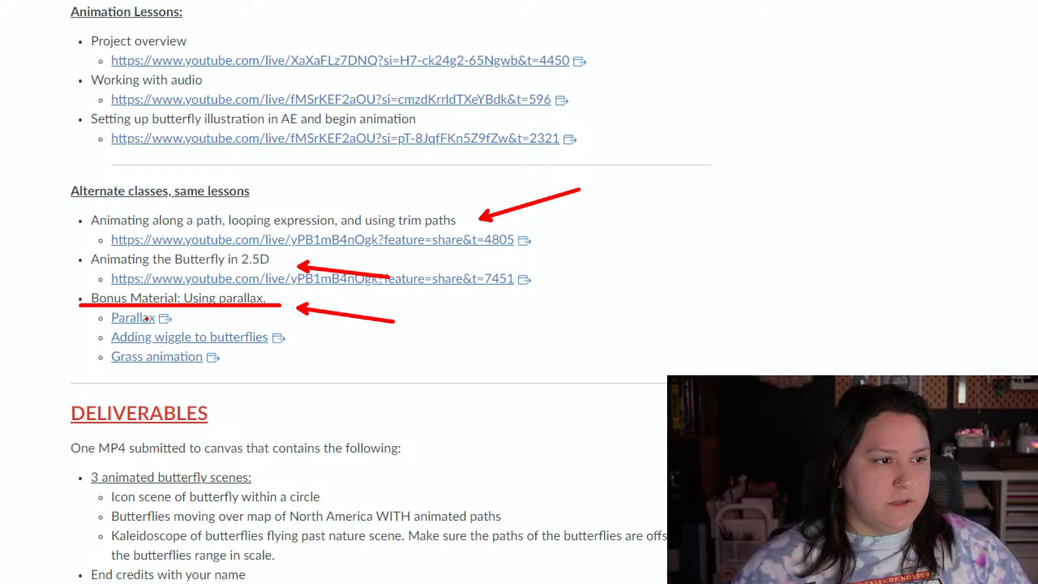
left_click_drag(178, 319, 412, 314)
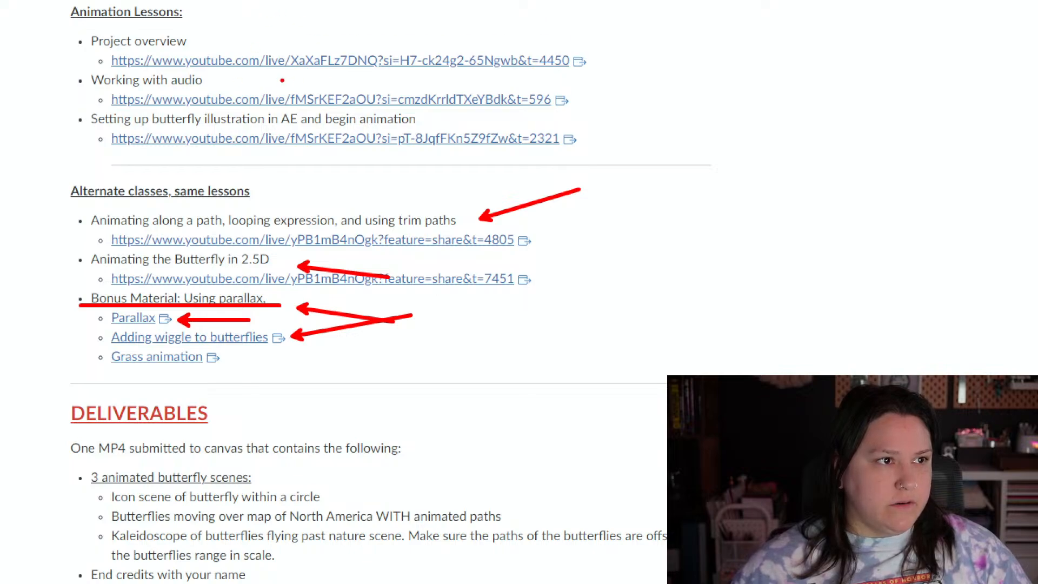
left_click_drag(423, 124, 567, 125)
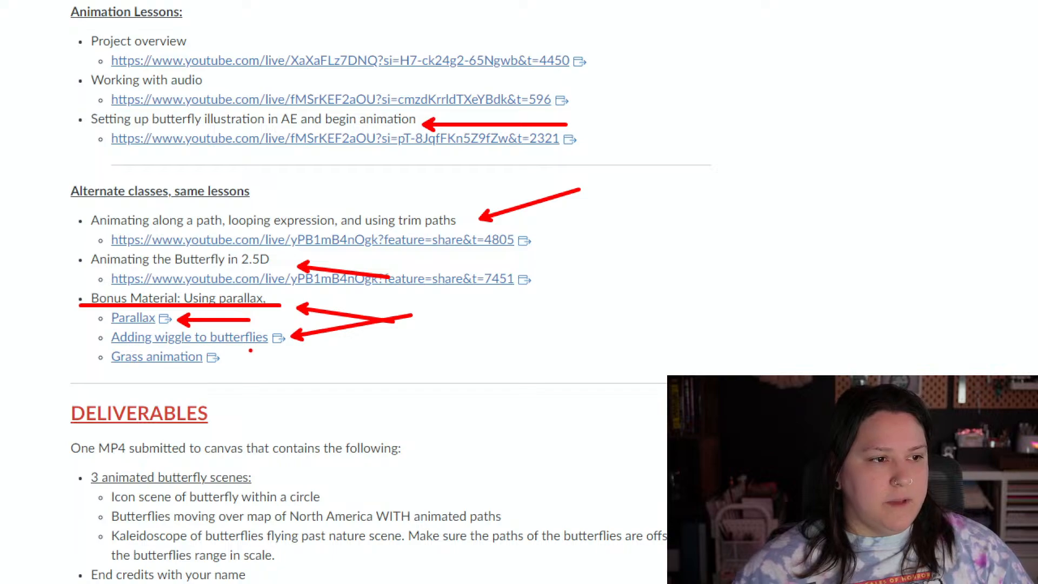
left_click_drag(223, 359, 420, 360)
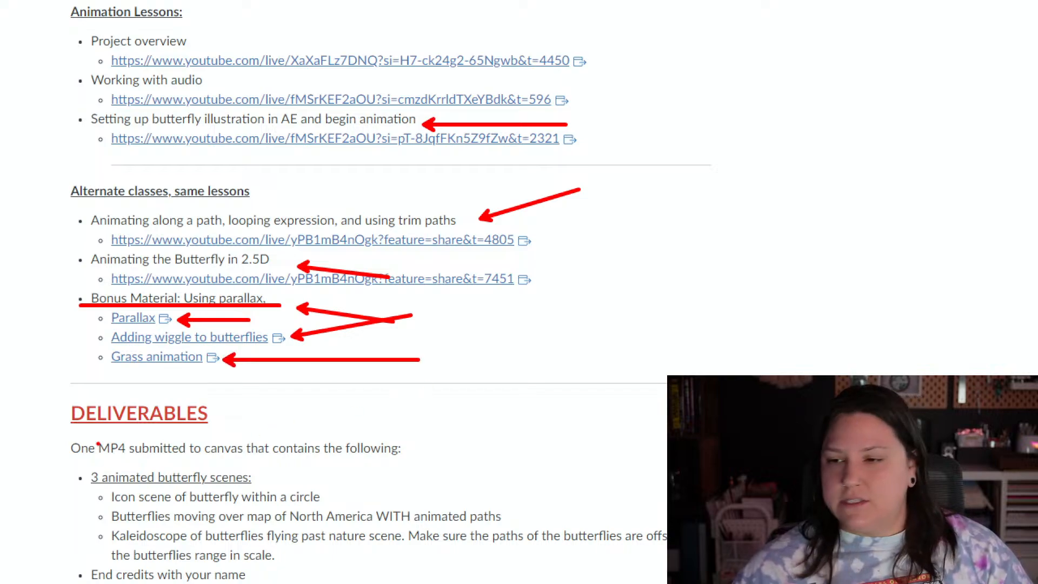
key("Caps_Lock")
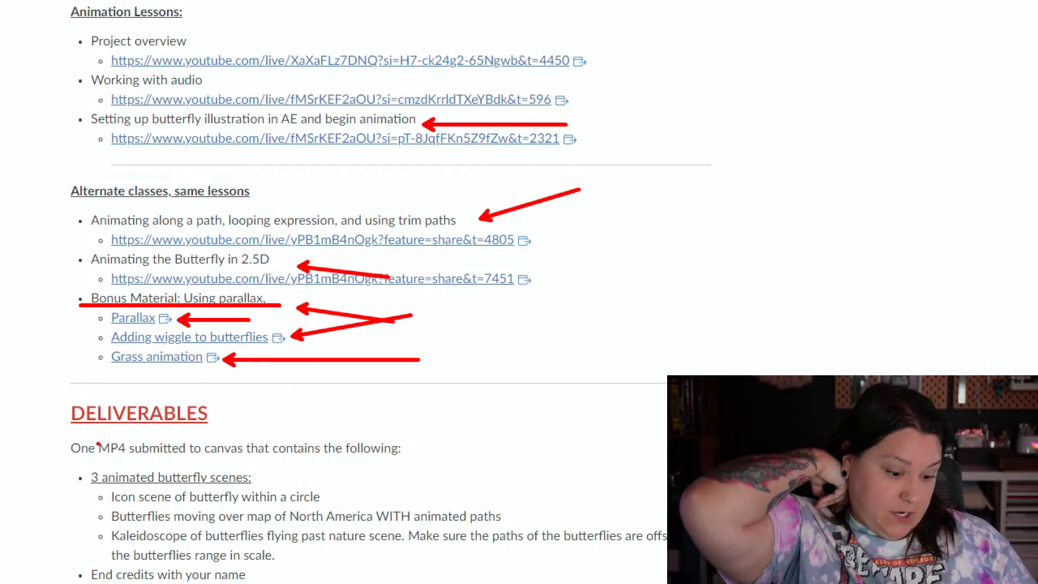
key("Caps_Lock")
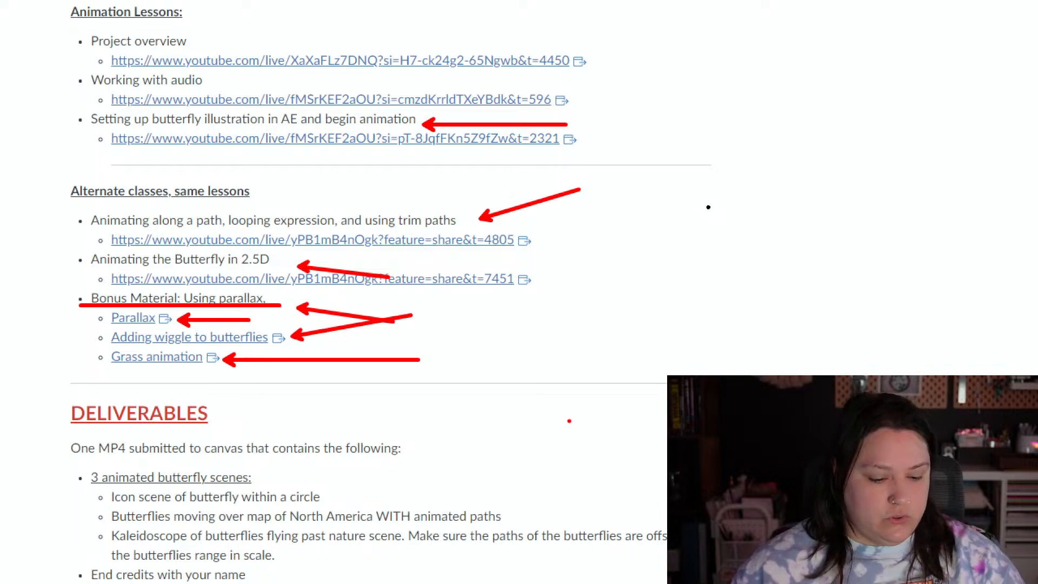
key("Escape")
Magnify the Deliverables section, frame it with a red rectangle, and point arrows at the icon scene and map scene requirements
scroll(199, 286, "down", 3)
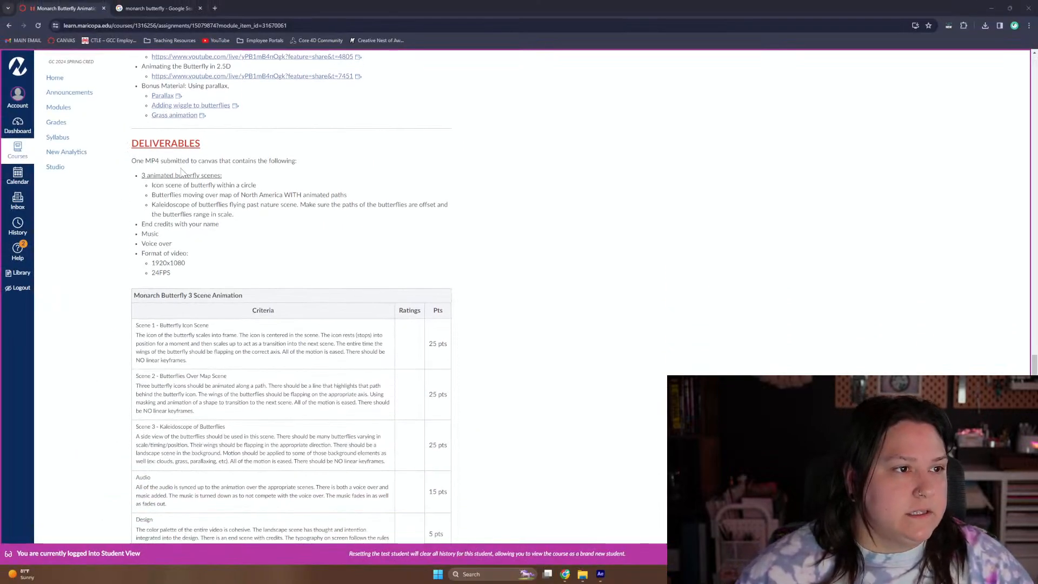
key("ctrl+1")
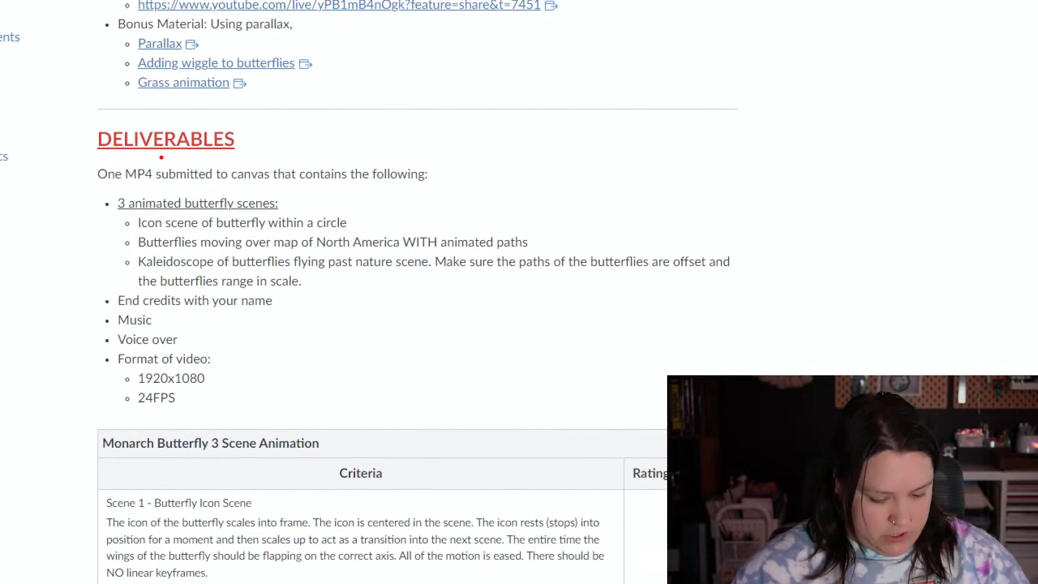
mouse_move(84, 123)
left_mouse_down()
mouse_move(399, 294)
mouse_move(742, 420)
mouse_move(780, 420)
left_mouse_up()
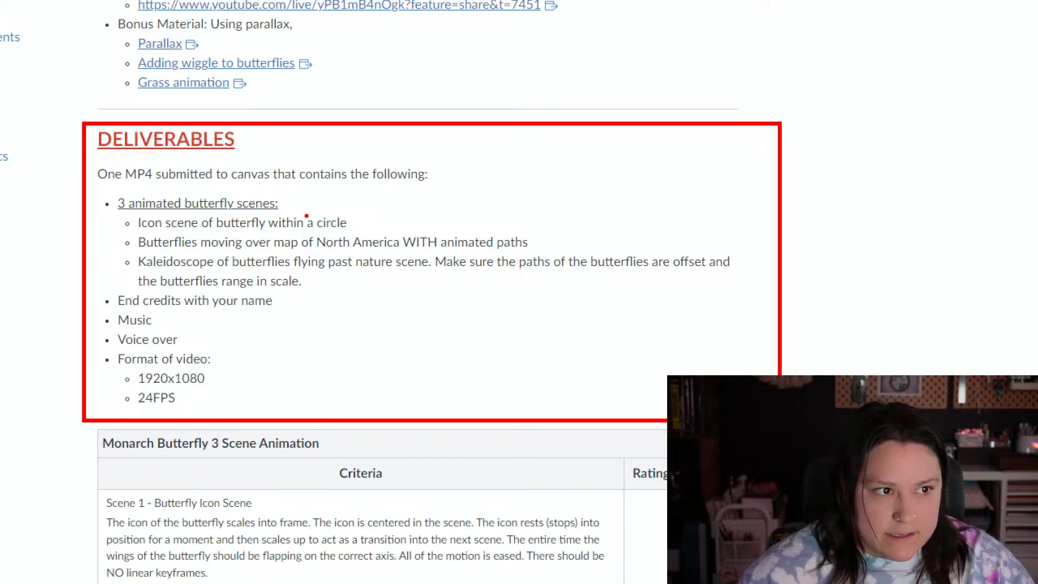
left_click_drag(346, 220, 450, 184)
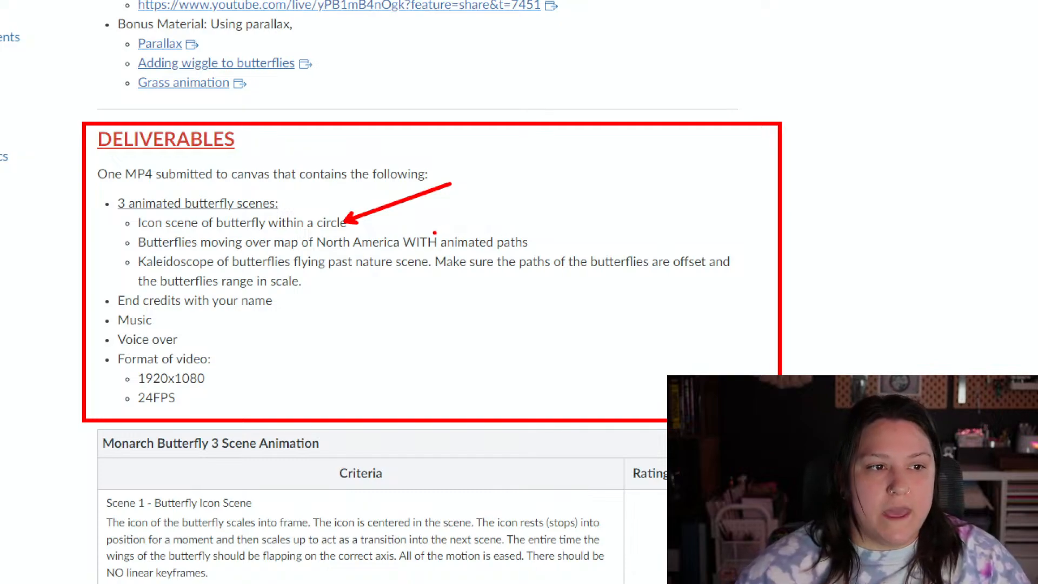
left_click_drag(404, 247, 483, 246)
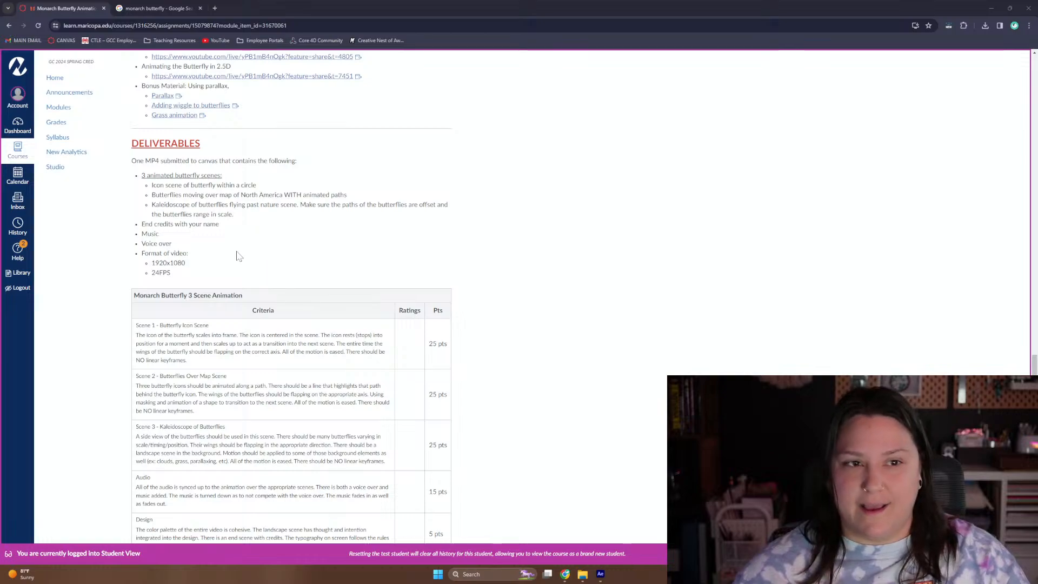
Examine the Monarch Butterfly 3 Scene Animation grading criteria and return to the assignment's Asset Source Files
scroll(216, 303, "down", 2)
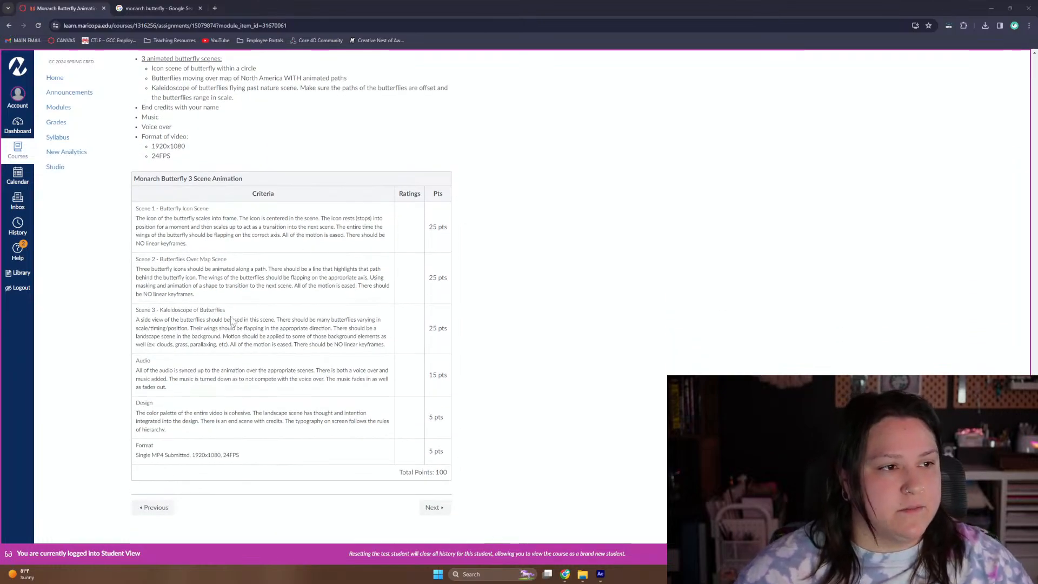
scroll(264, 370, "up", 15)
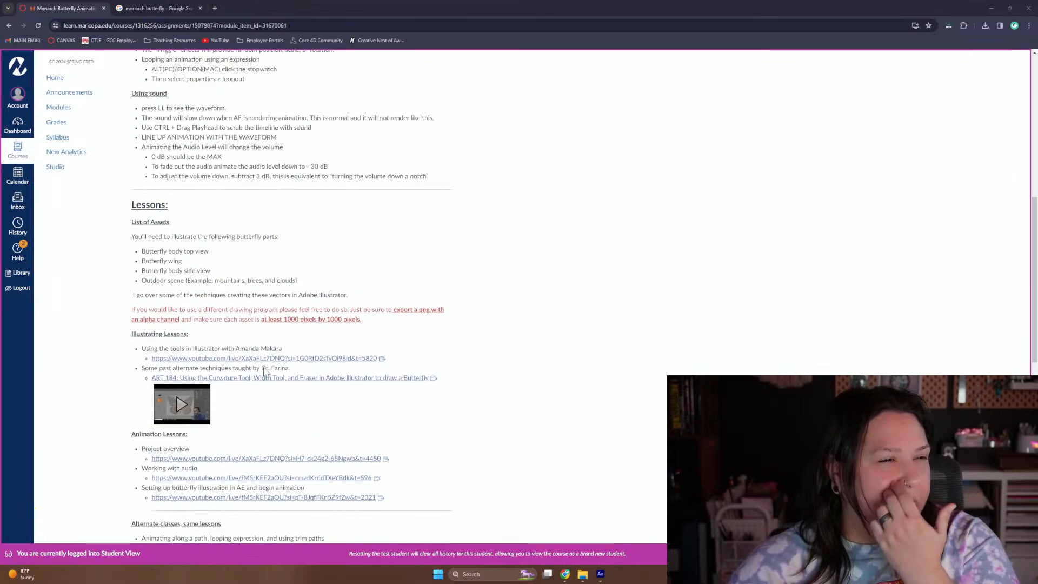
scroll(265, 371, "up", 3)
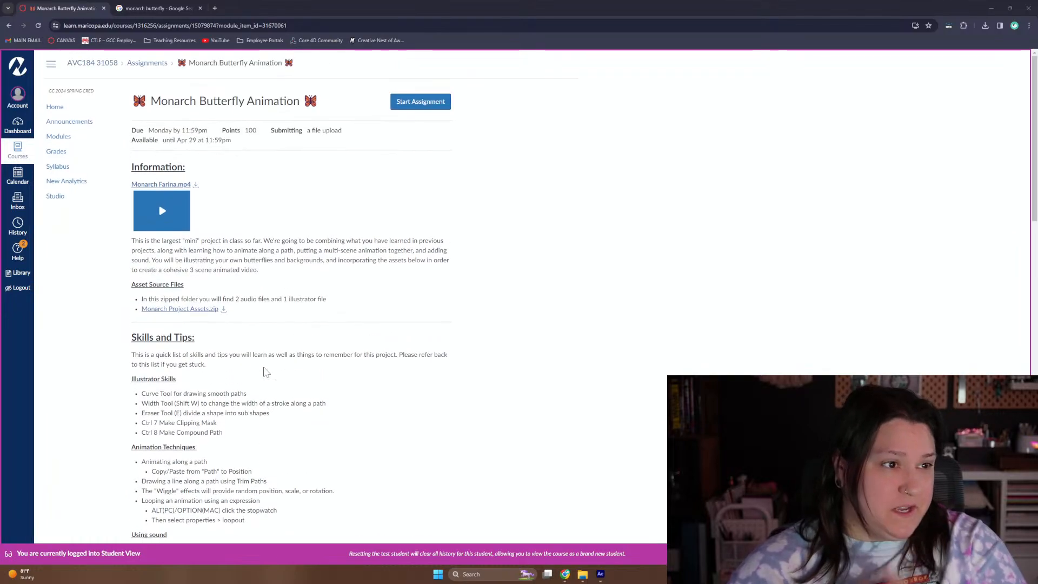
scroll(264, 370, "down", 5)
scroll(263, 371, "up", 5)
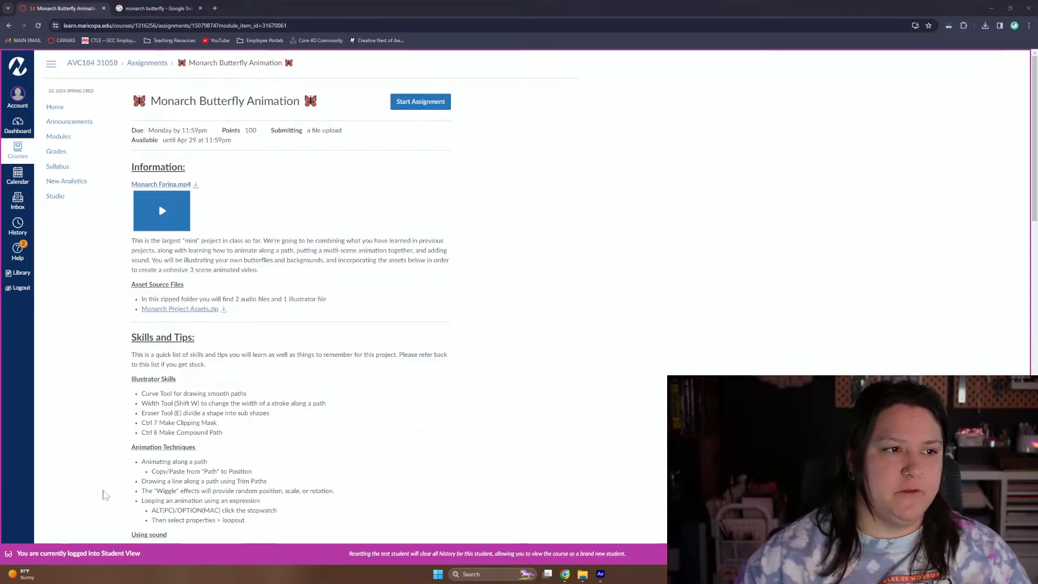
Download Monarch Project Assets.zip from the assignment and extract it in the Downloads folder
left_click(223, 312)
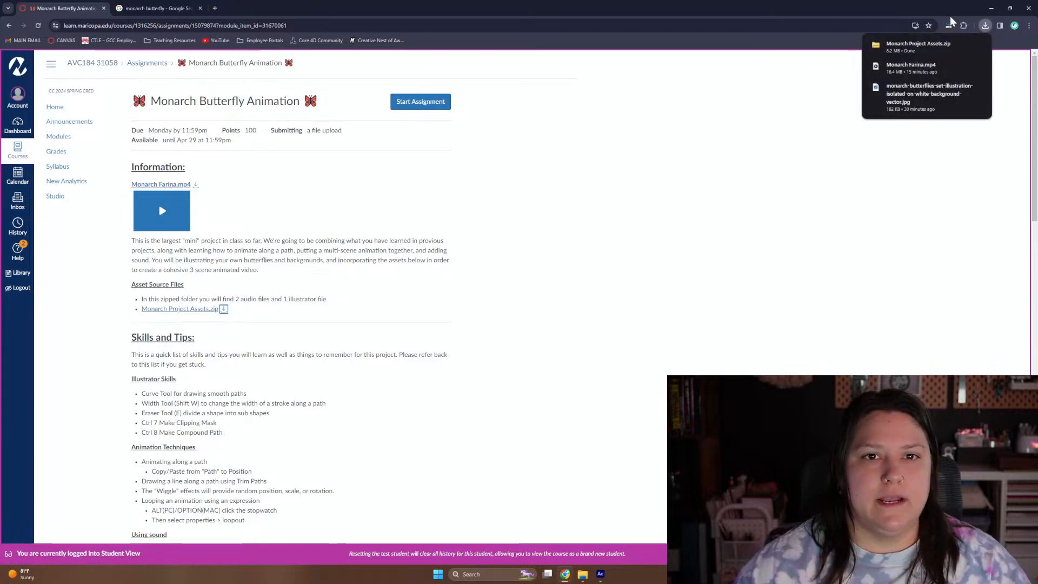
left_click(963, 44)
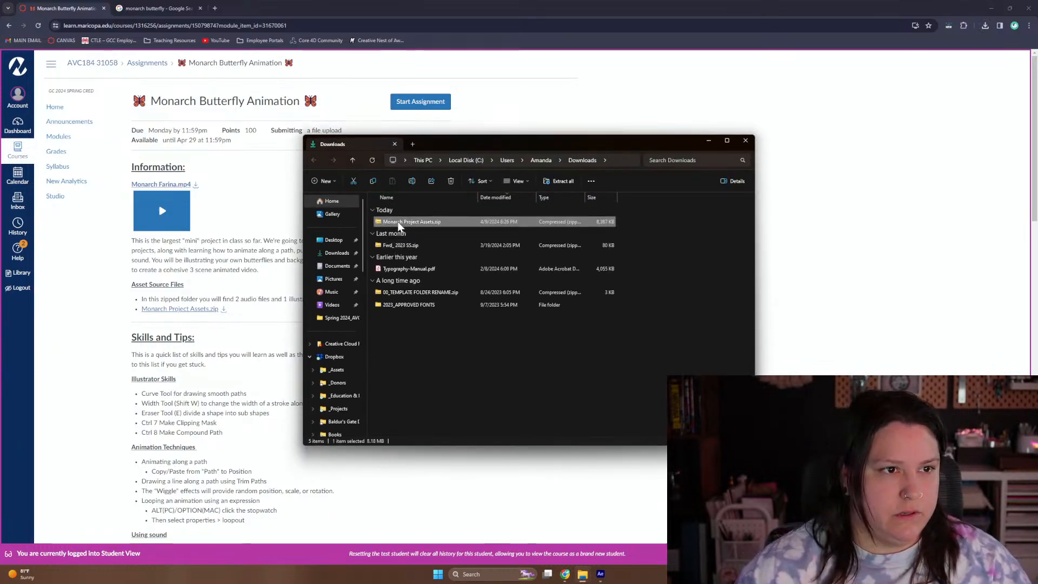
right_click(400, 227)
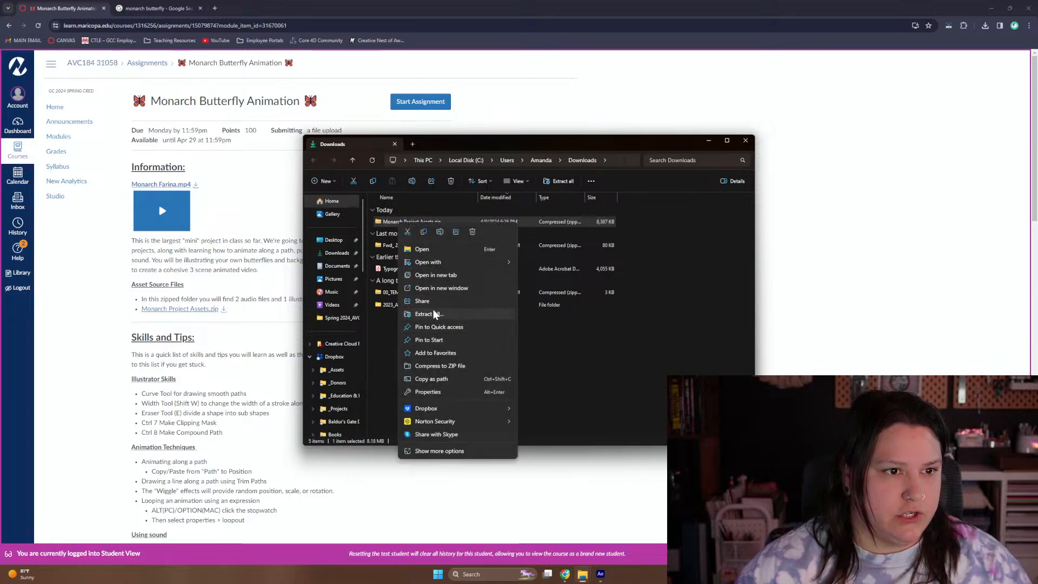
left_click(431, 314)
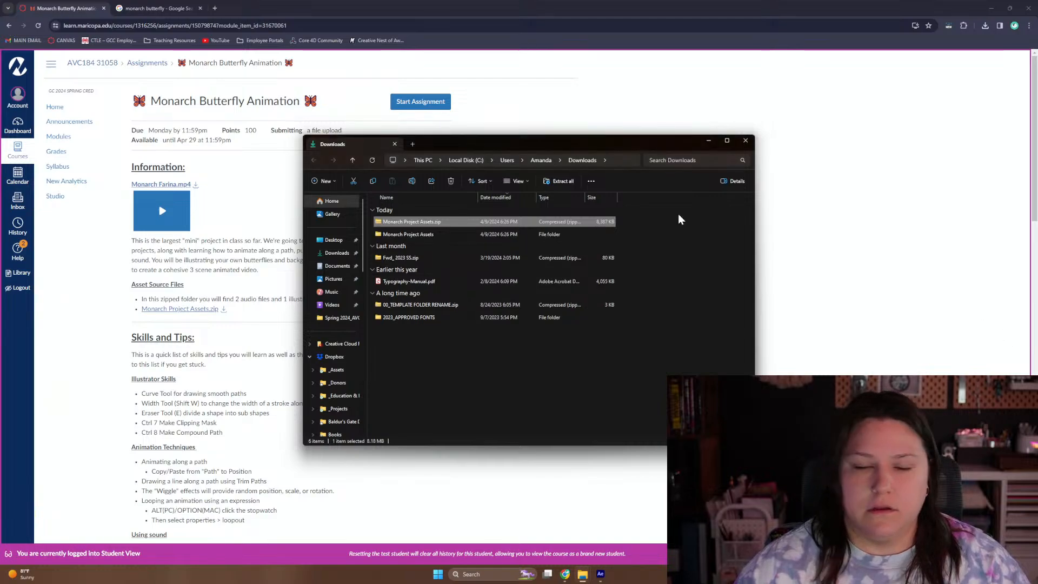
Delete Monarch Project Assets.zip and open the inner Monarch Project Assets folder containing the extracted files
left_click(450, 181)
double_click(393, 223)
double_click(393, 222)
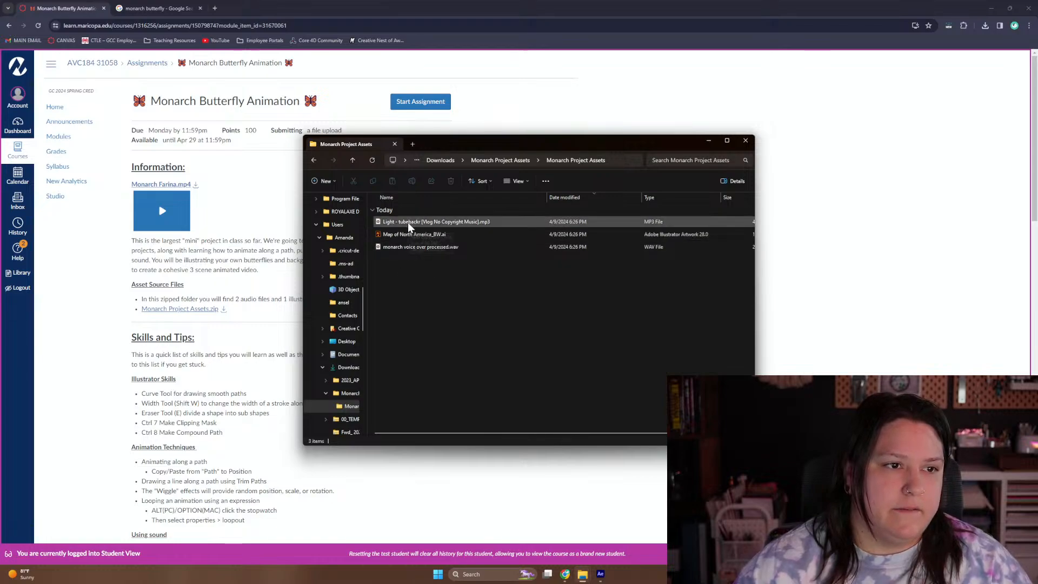
Bring up the project's 05_FOOTAGE folder and arrange its window beside the Monarch Project Assets window
left_click_drag(509, 142, 304, 105)
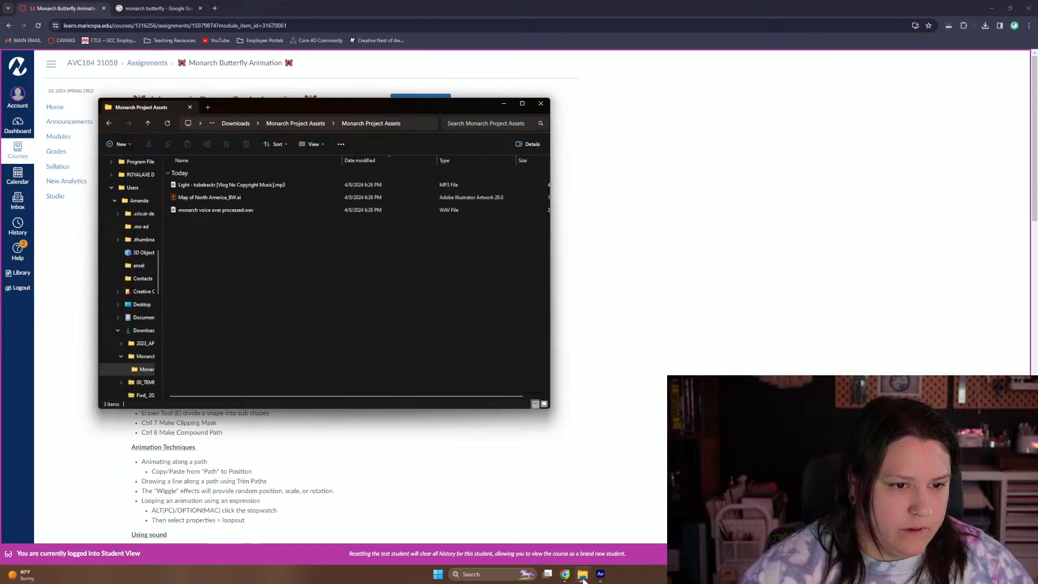
mouse_move(583, 578)
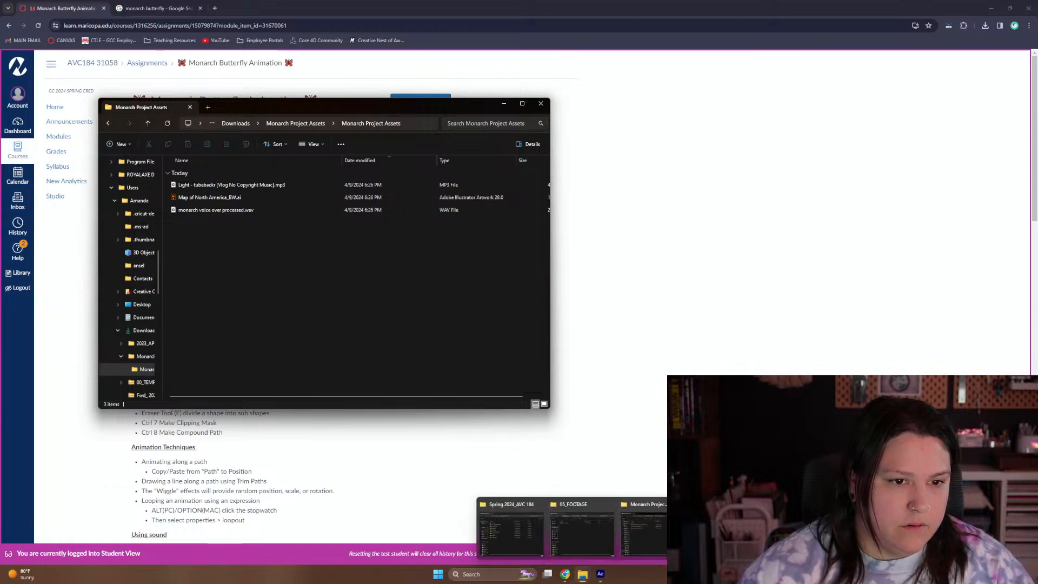
mouse_move(669, 532)
left_click(592, 507)
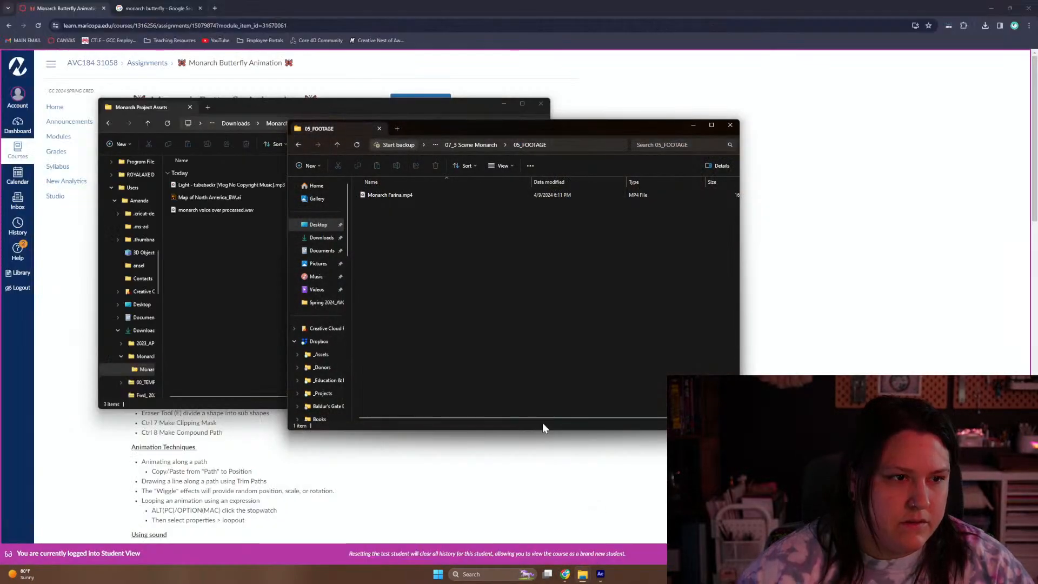
left_click_drag(492, 129, 640, 130)
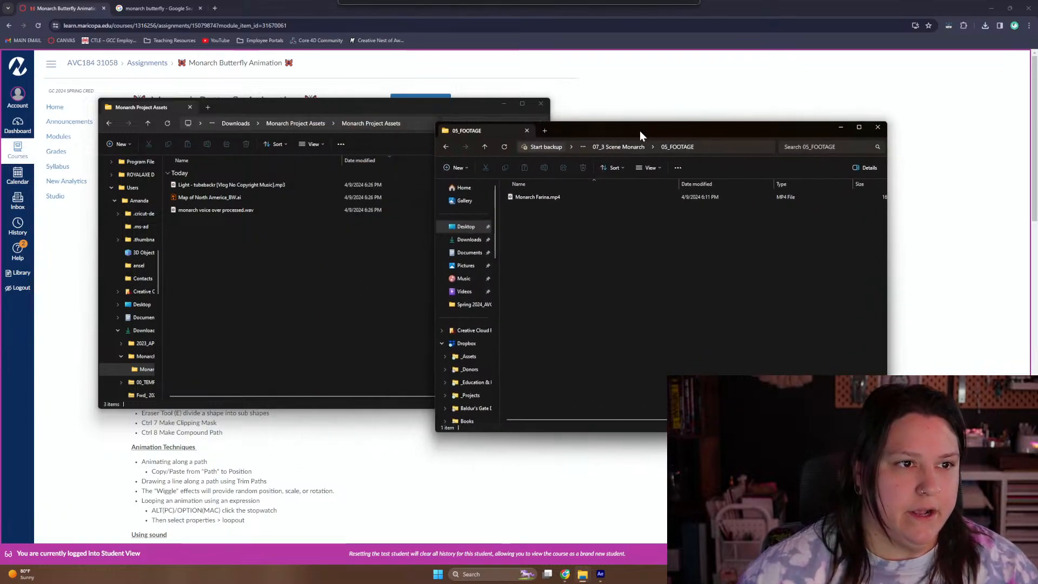
Move the Light - tubebackr MP3 into 03_AUDIO's MUSIC folder and monarch voice over processed.wav into its VO folder
left_click(485, 147)
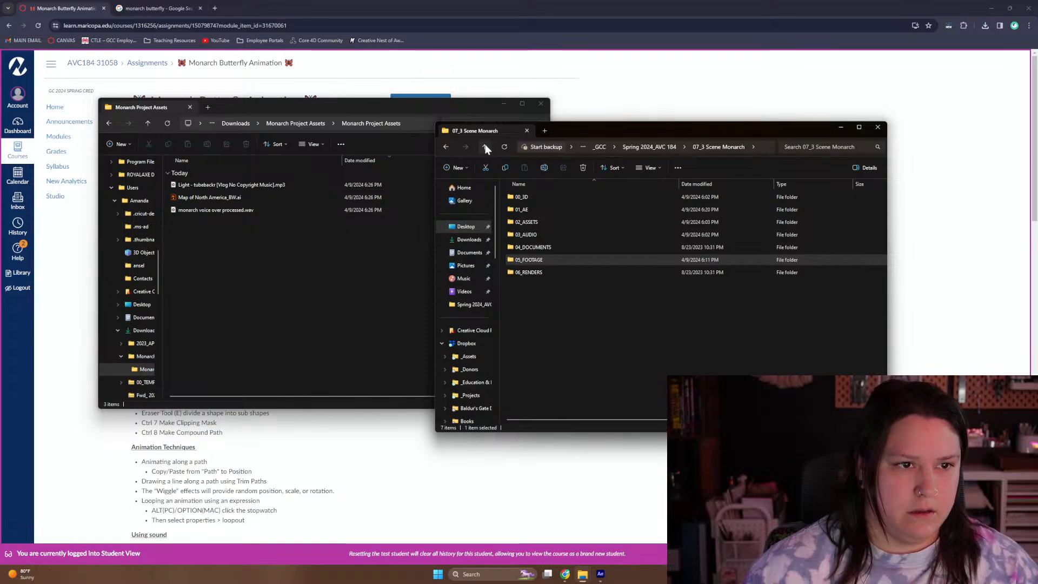
double_click(530, 234)
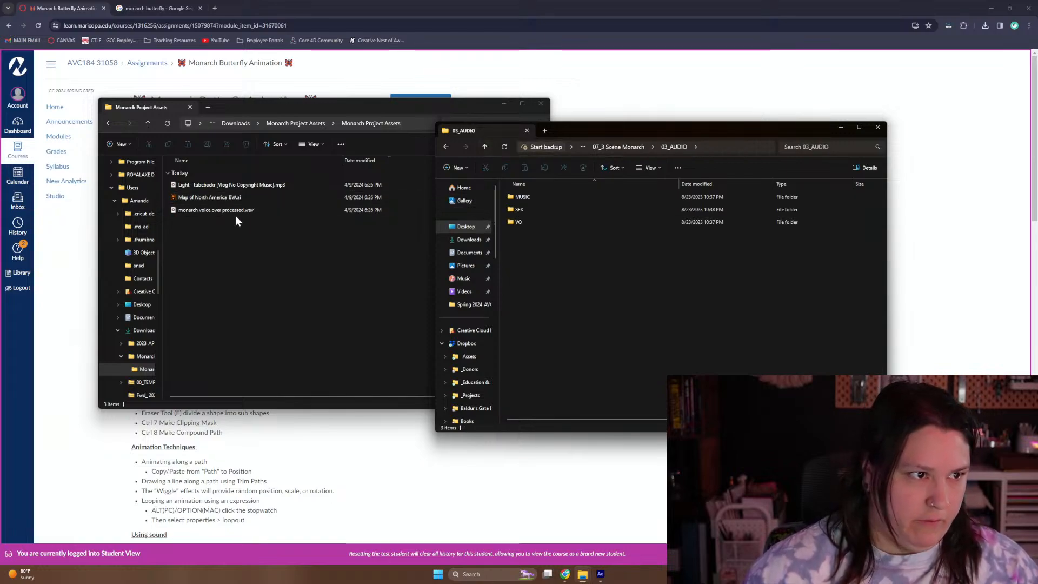
left_click_drag(226, 184, 515, 197)
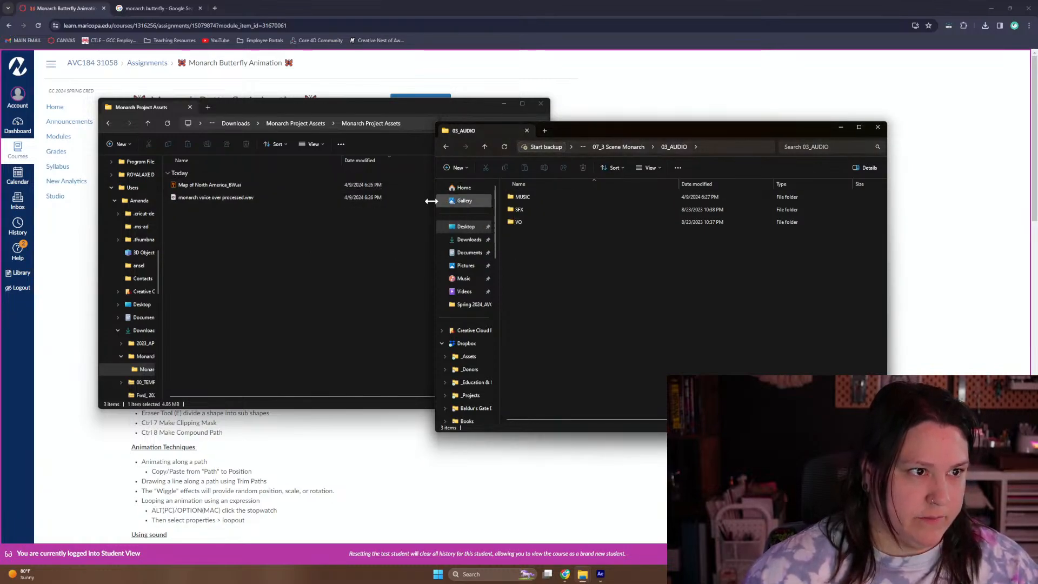
left_click_drag(213, 197, 547, 223)
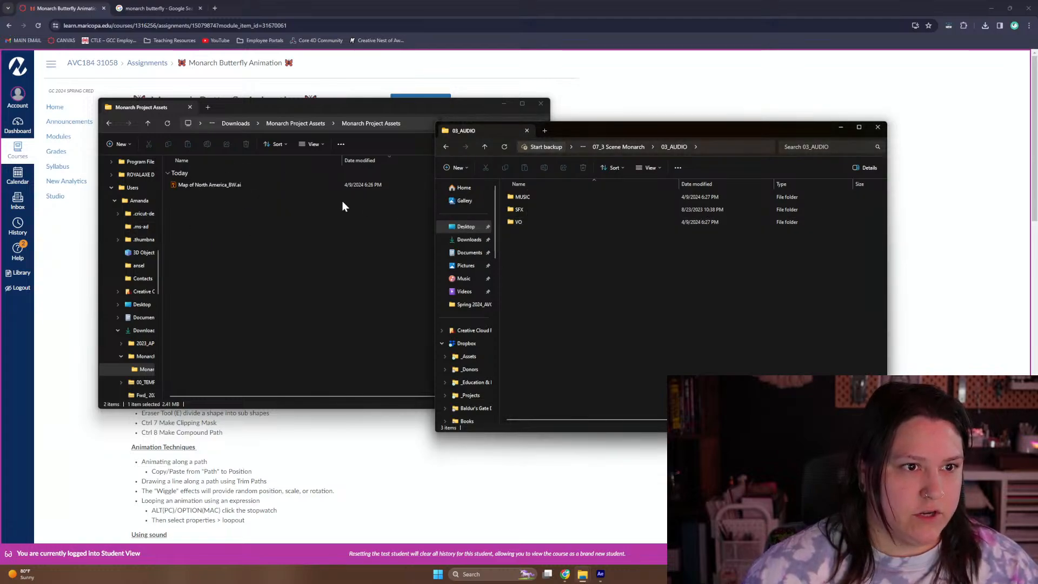
Move Map of North America_BW.ai into the VECTOR folder inside the project's 02_ASSETS folder
left_click(599, 146)
double_click(534, 224)
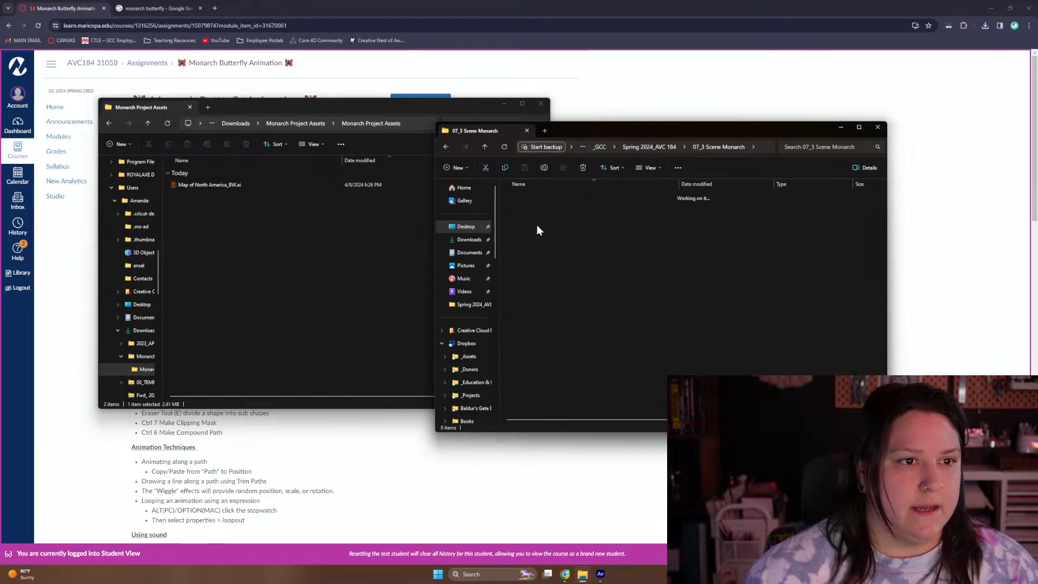
left_click_drag(197, 186, 532, 224)
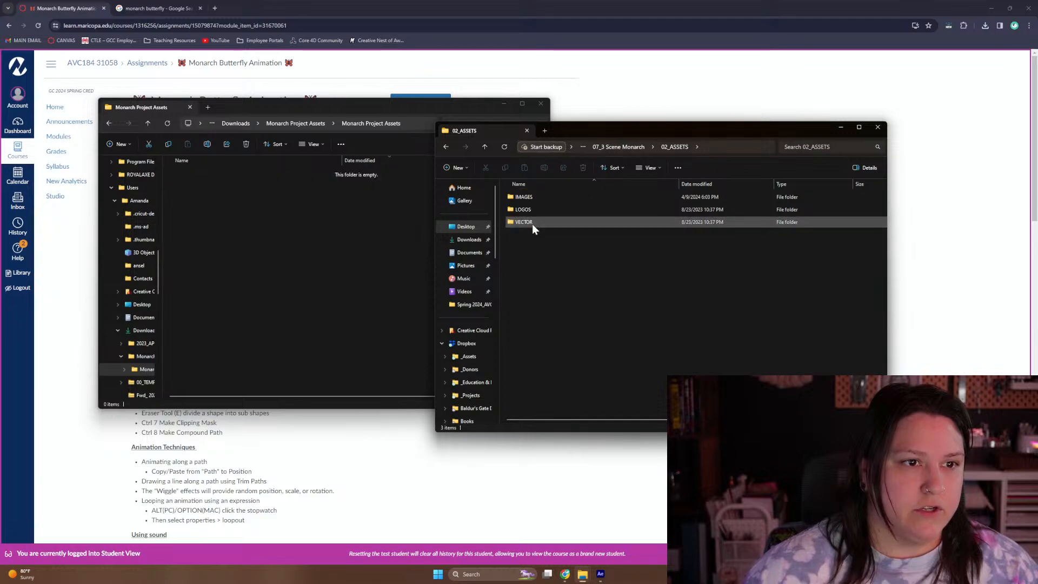
Delete the emptied Monarch Project Assets folder from Downloads and close that window
left_click(352, 107)
left_click(235, 124)
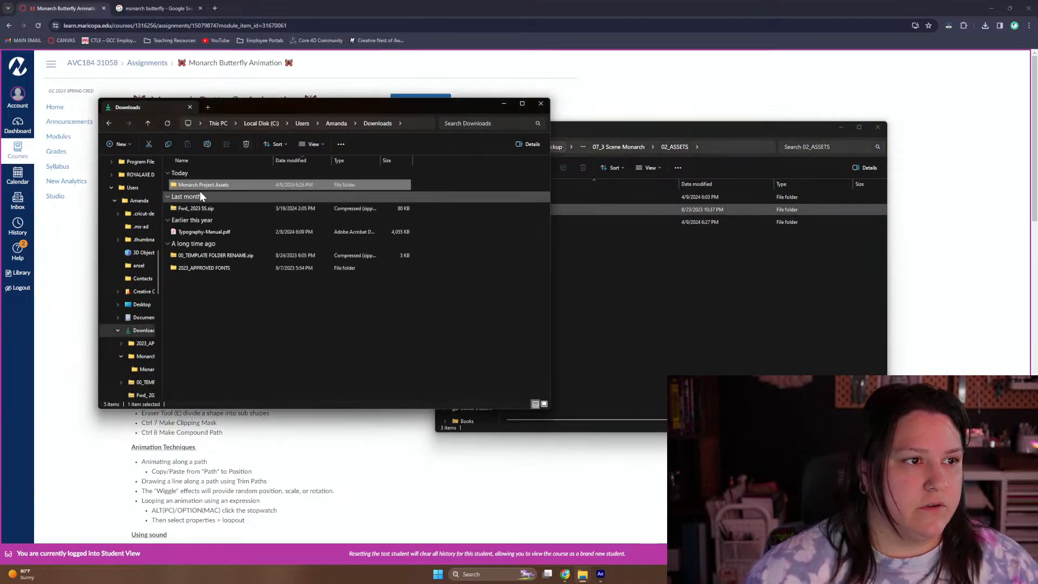
left_click(246, 144)
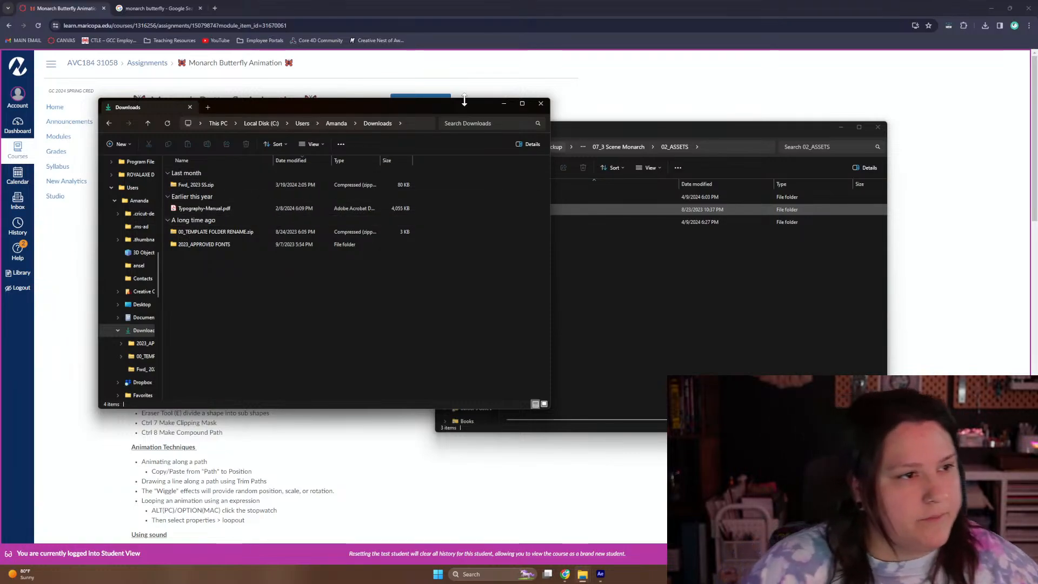
left_click(541, 103)
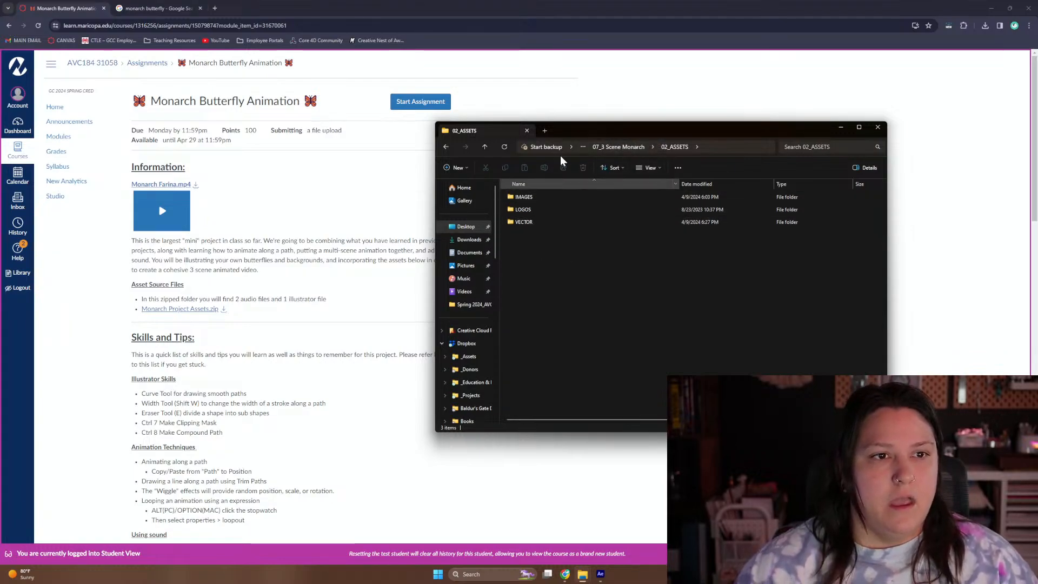
Go up from 02_ASSETS to the _GCC folder and switch to the monarch butterfly image results in Chrome
left_click(609, 147)
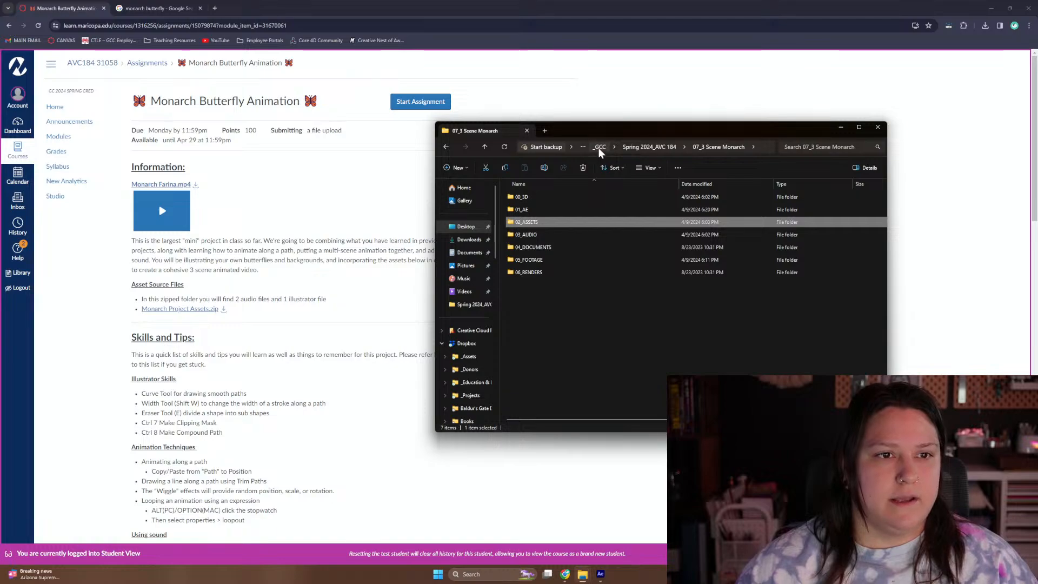
left_click(608, 148)
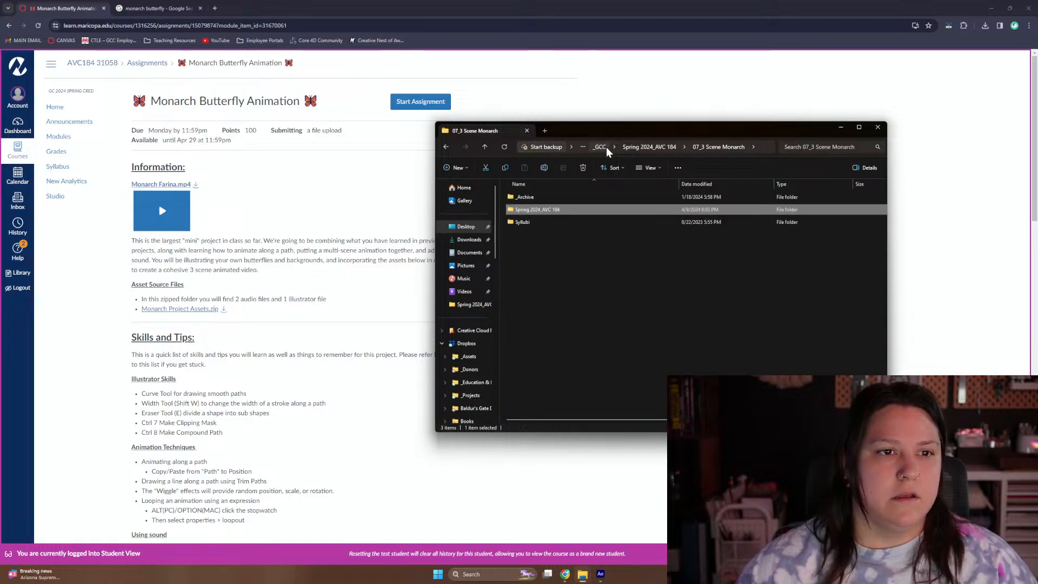
left_click(378, 6)
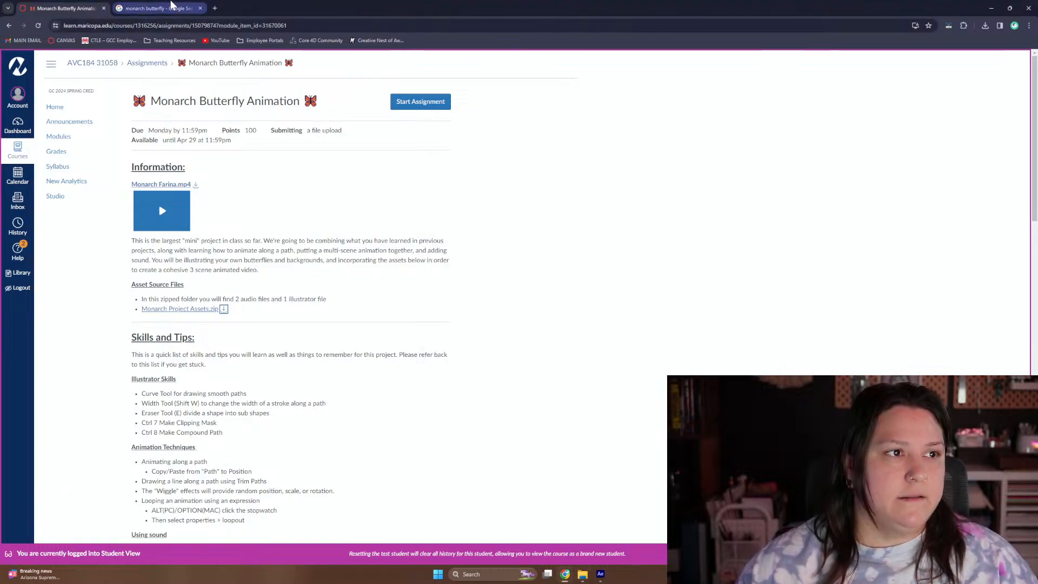
left_click(157, 8)
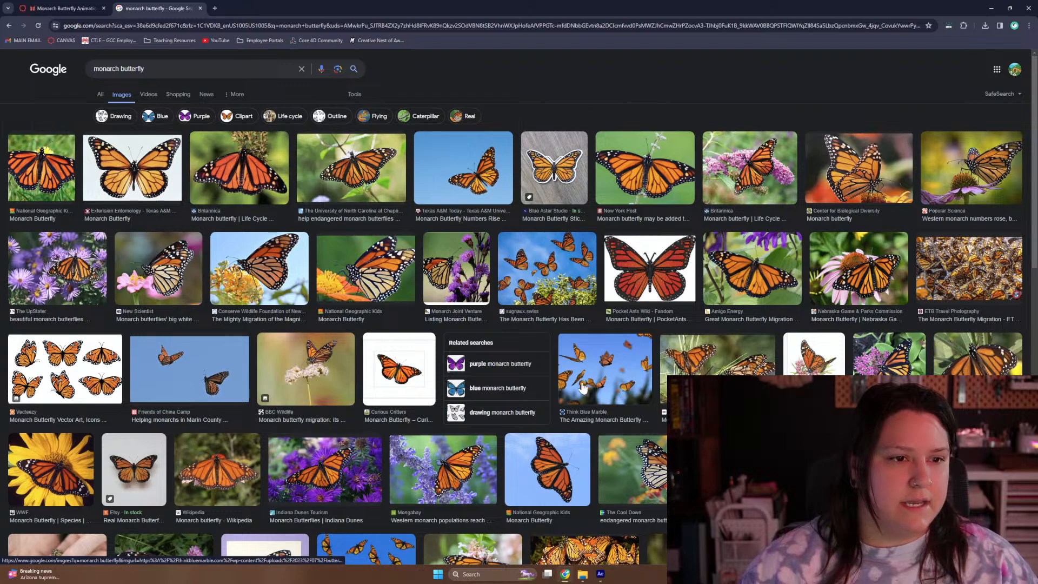
Check the related blue monarch butterfly search, return to the monarch butterfly images and examine them for reference poses
left_click(488, 387)
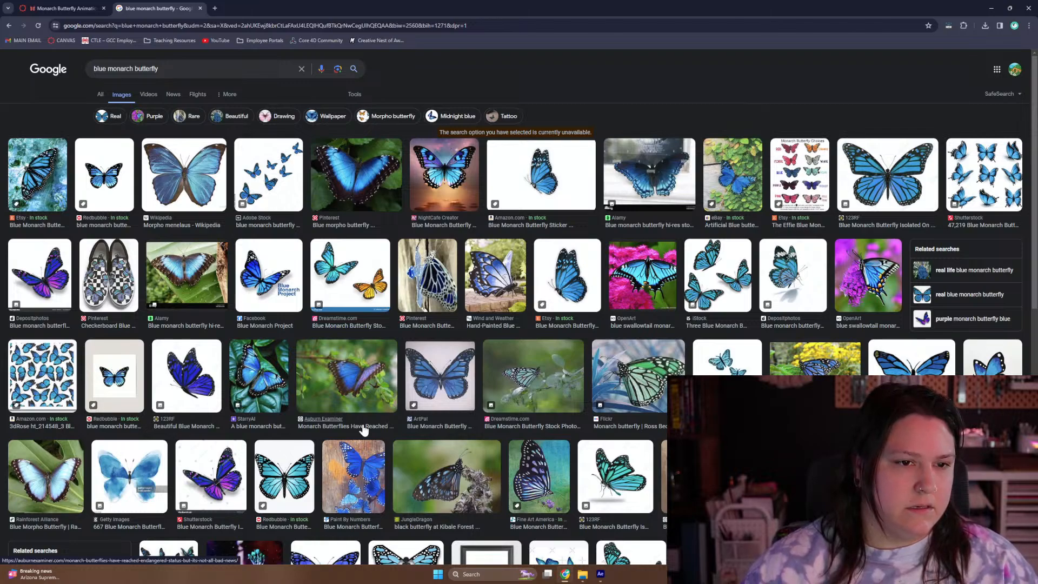
key("alt+Left")
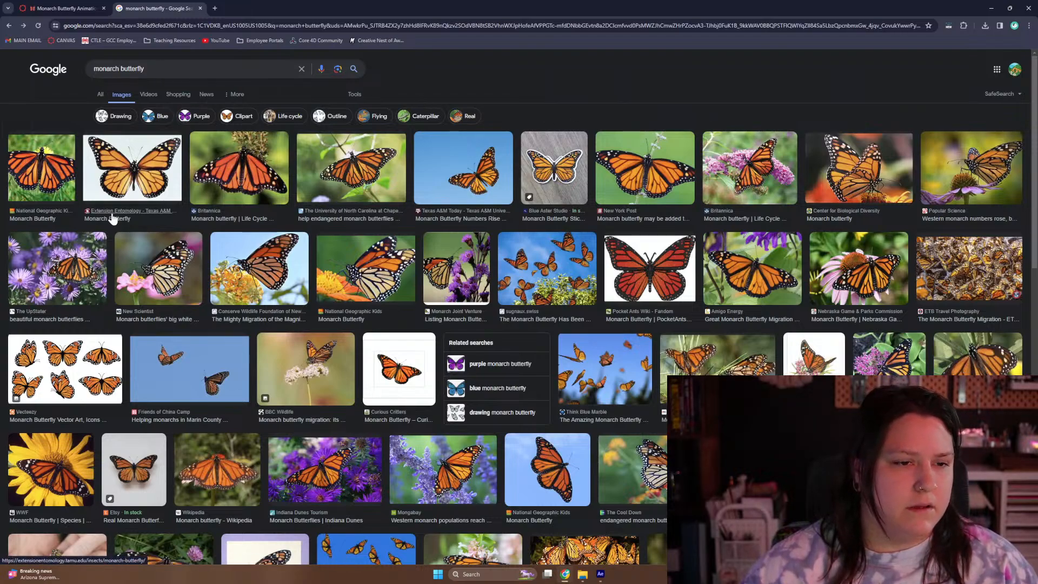
scroll(271, 296, "down", 6)
scroll(270, 296, "down", 6)
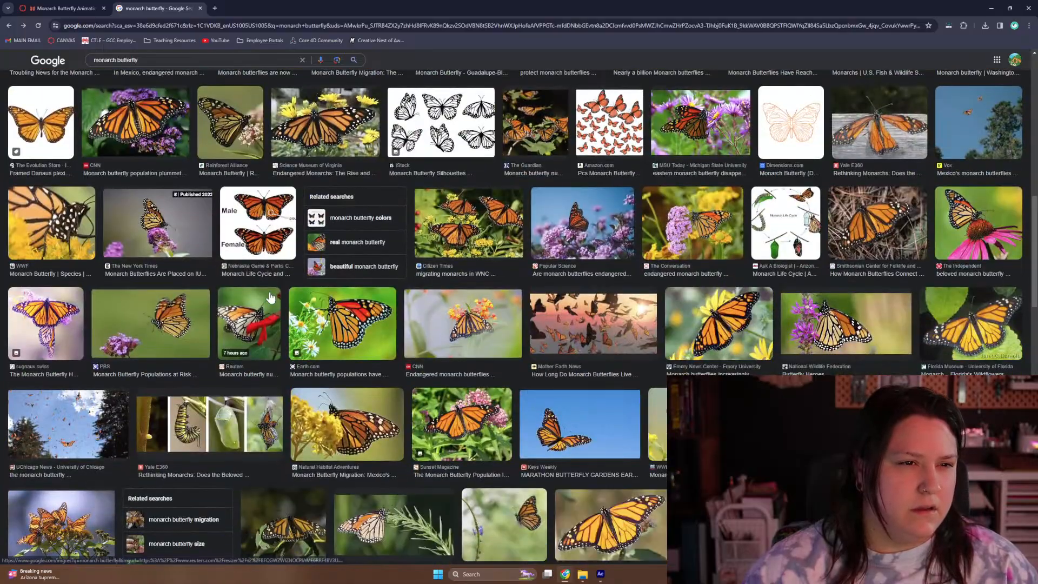
scroll(269, 291, "up", 7)
scroll(271, 297, "up", 5)
scroll(270, 296, "down", 7)
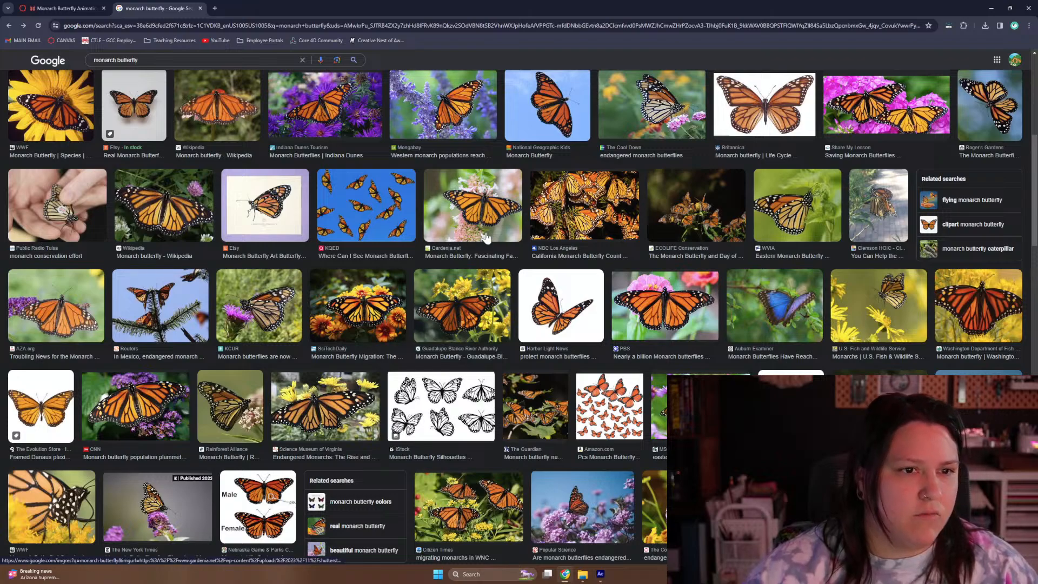
scroll(530, 242, "up", 6)
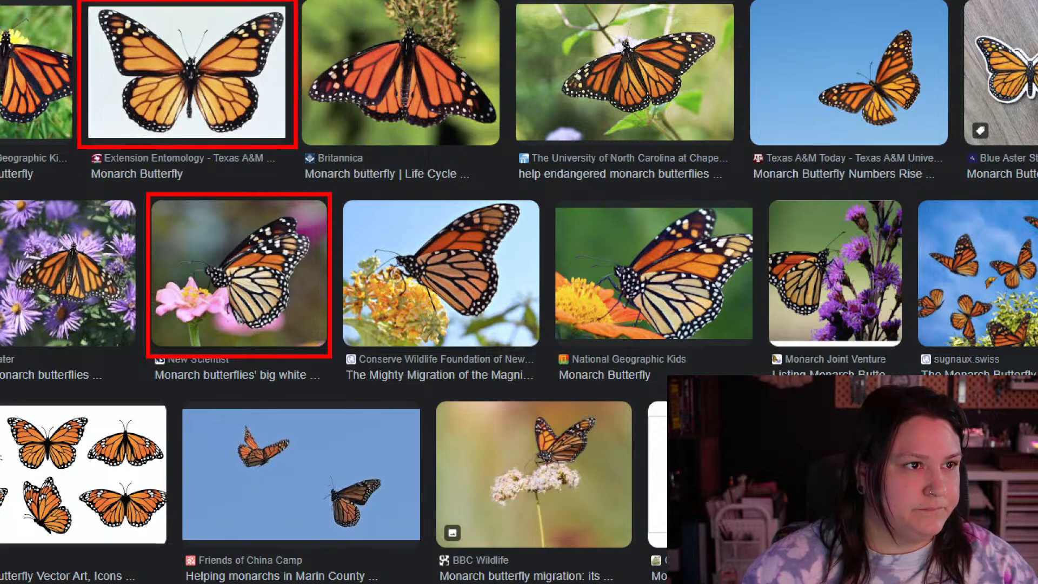
Circle one side of the open-winged Extension Entomology butterfly in red on the zoomed image results, and exit the annotation view
mouse_move(180, 55)
left_mouse_down()
mouse_move(168, 18)
mouse_move(77, 37)
left_mouse_up()
mouse_move(192, 141)
left_mouse_down()
mouse_move(193, 55)
mouse_move(180, 54)
mouse_move(189, 115)
mouse_move(201, 115)
mouse_move(208, 75)
mouse_move(194, 49)
left_mouse_up()
key("ctrl+z")
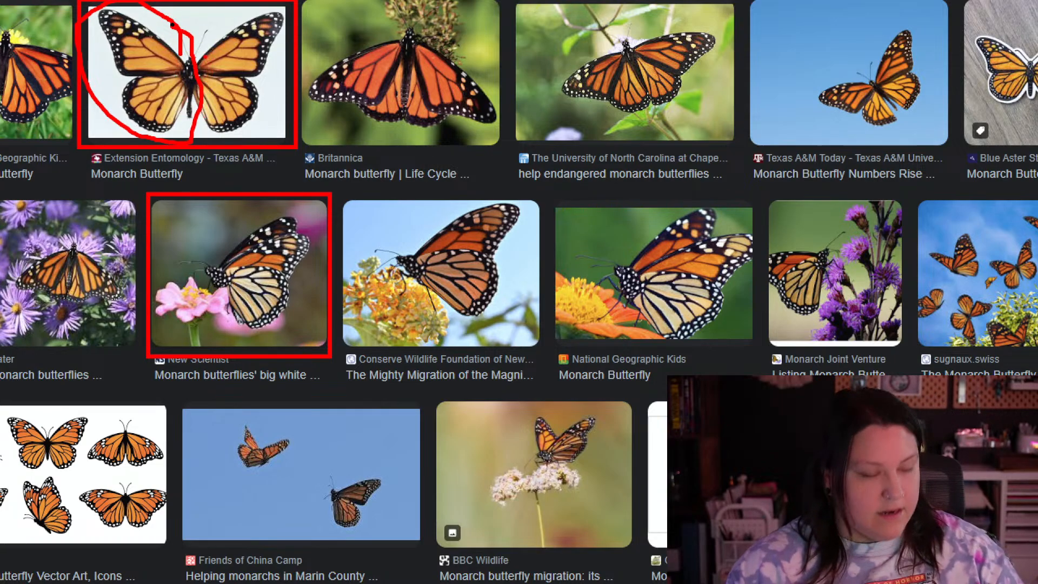
key("ctrl+z")
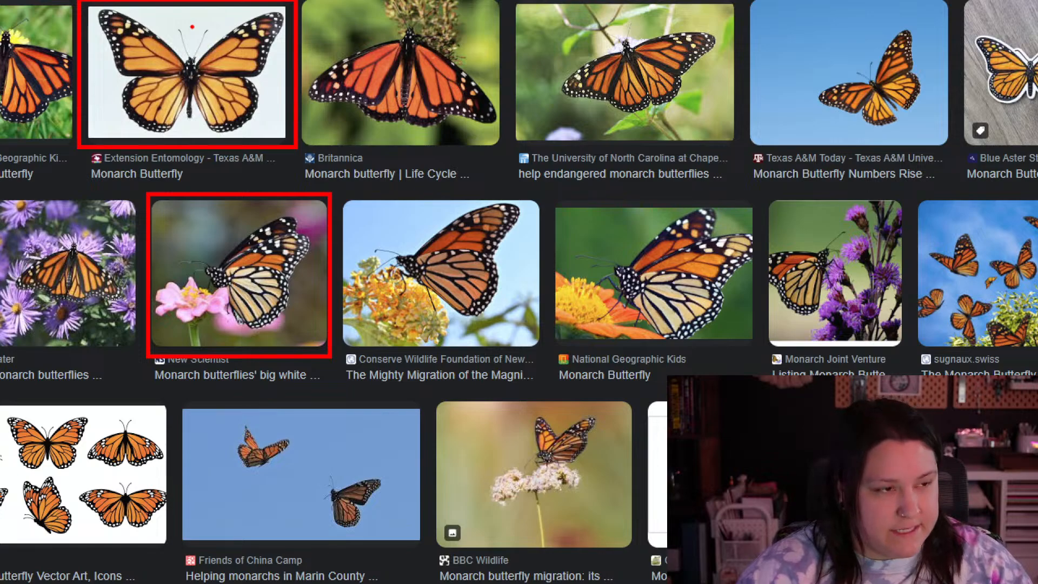
mouse_move(161, 25)
left_mouse_down()
mouse_move(73, 44)
mouse_move(98, 145)
mouse_move(181, 161)
mouse_move(200, 85)
mouse_move(179, 25)
mouse_move(141, 2)
left_mouse_up()
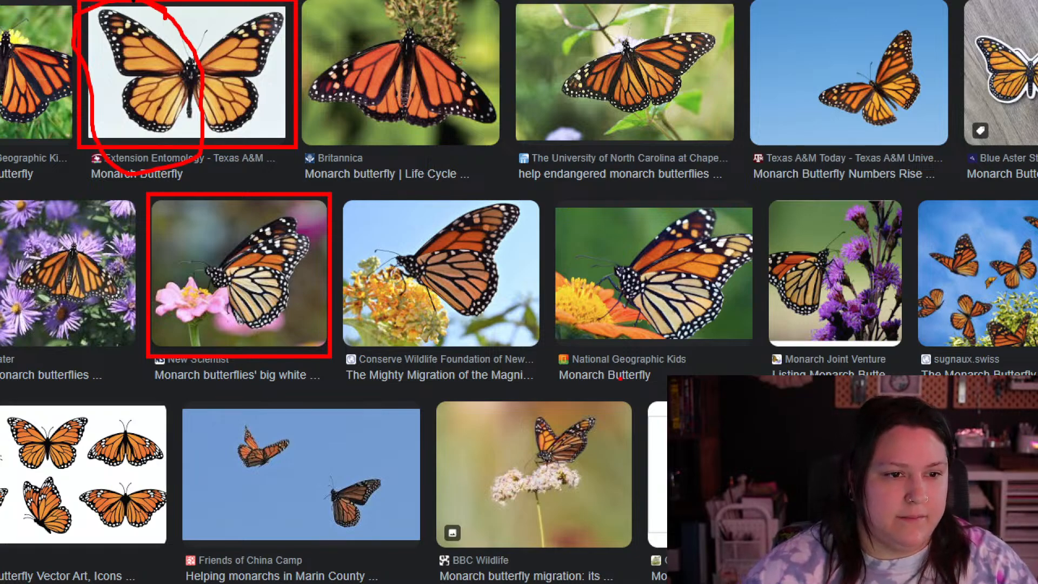
key("Escape")
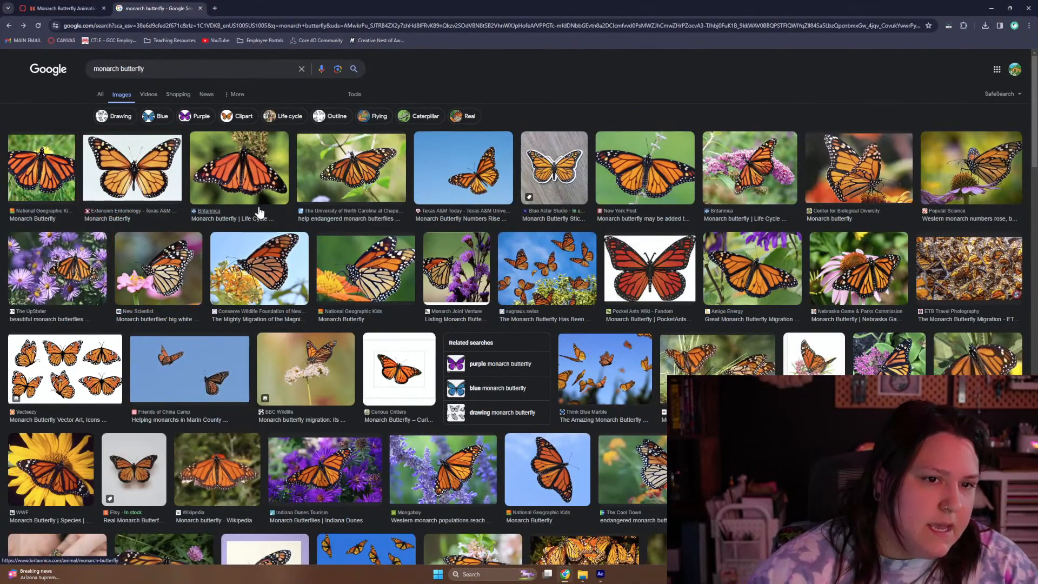
Search Google for "are there different types of monarch butterflies"
left_click_drag(147, 69, 92, 69)
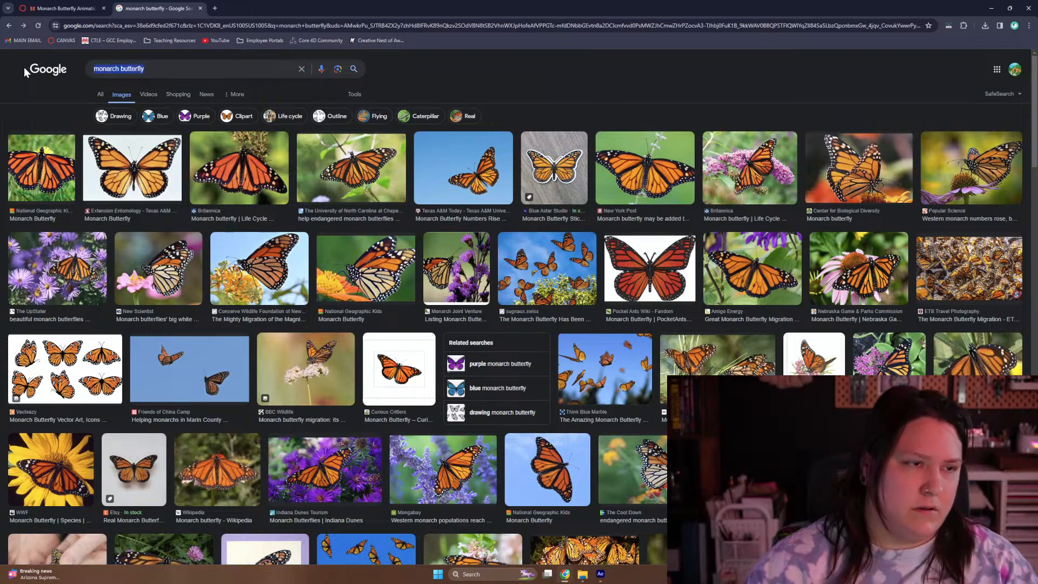
type("are there differenm")
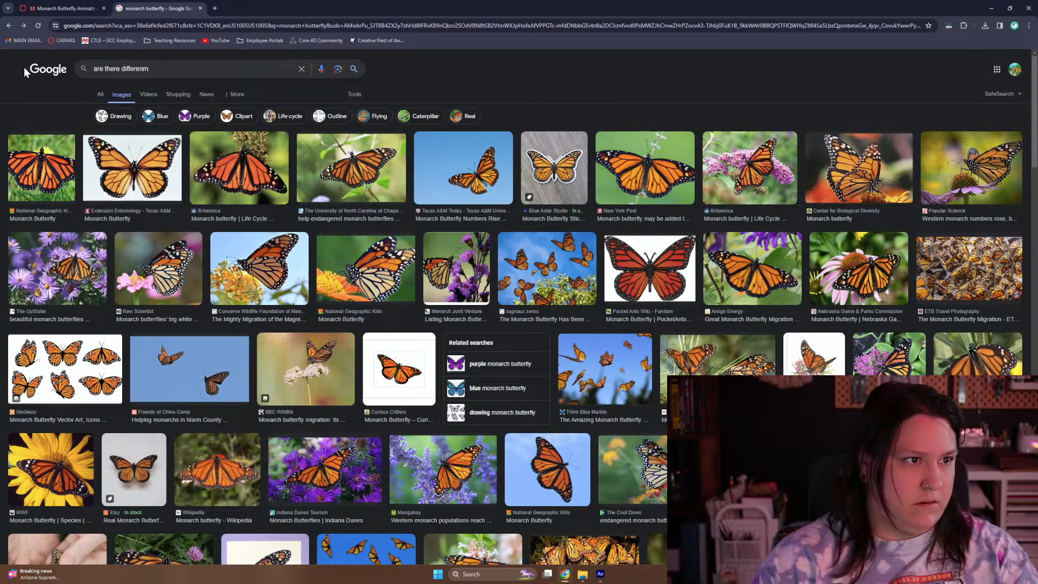
key("BackSpace")
key("BackSpace")
type("nt")
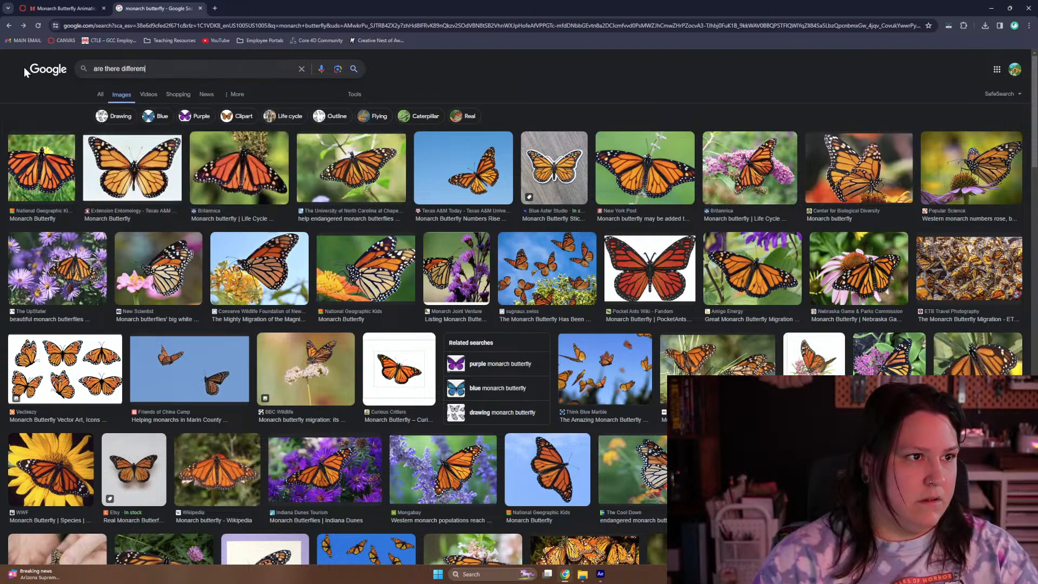
type(" tu")
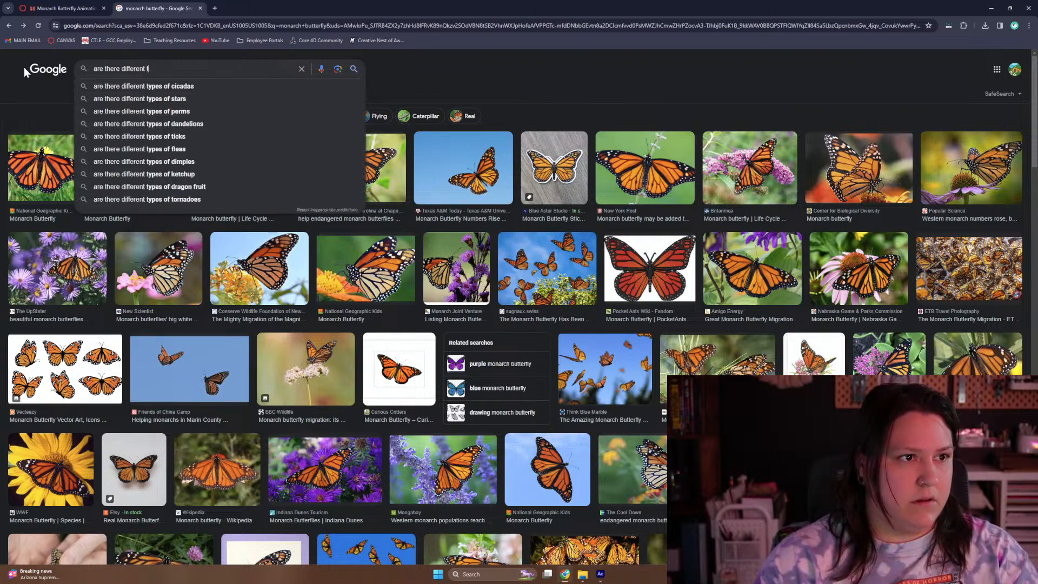
key("BackSpace")
key("BackSpace")
type("typesx")
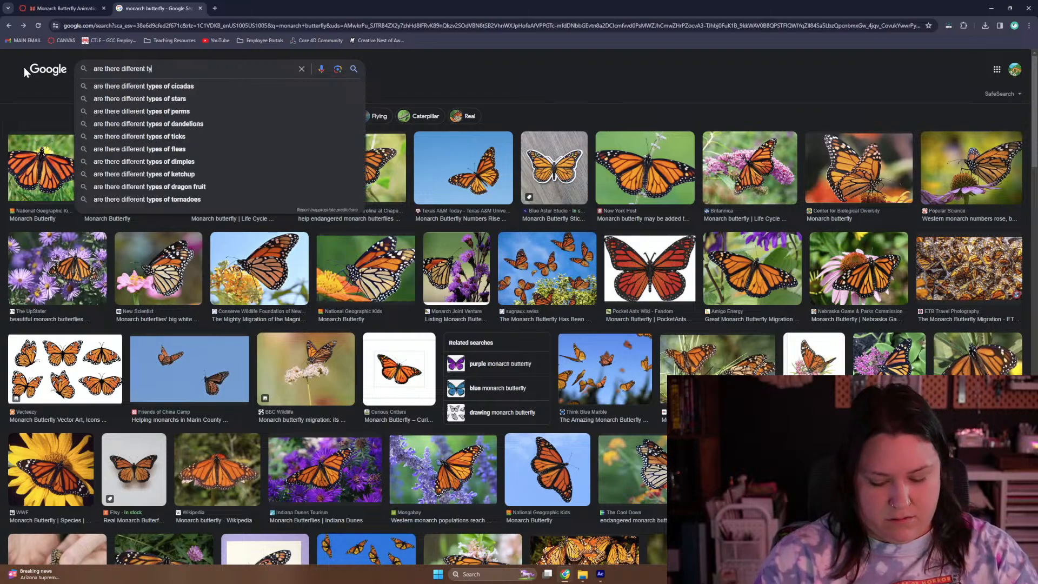
key("BackSpace")
key("BackSpace")
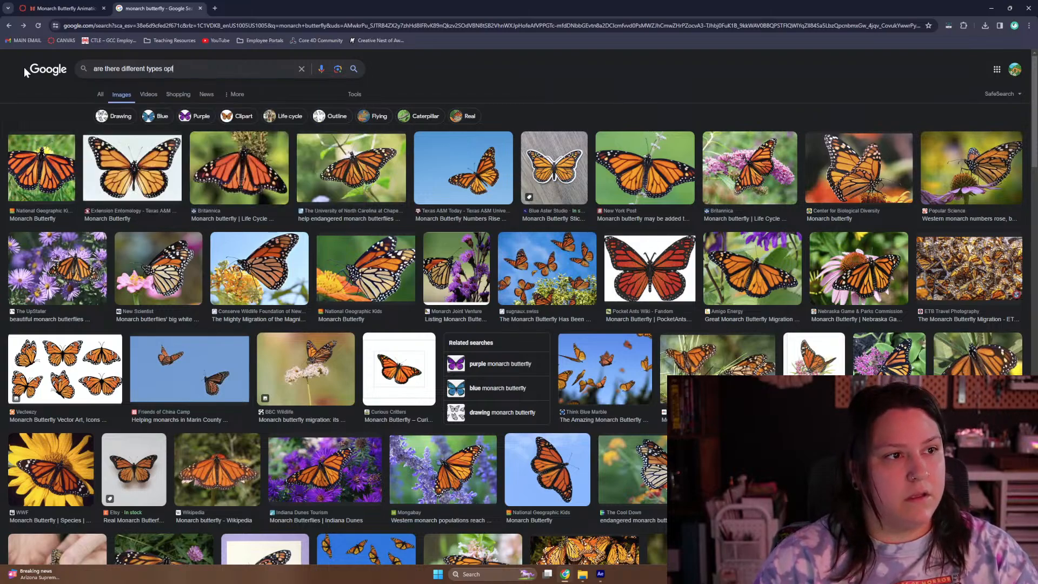
type("of m")
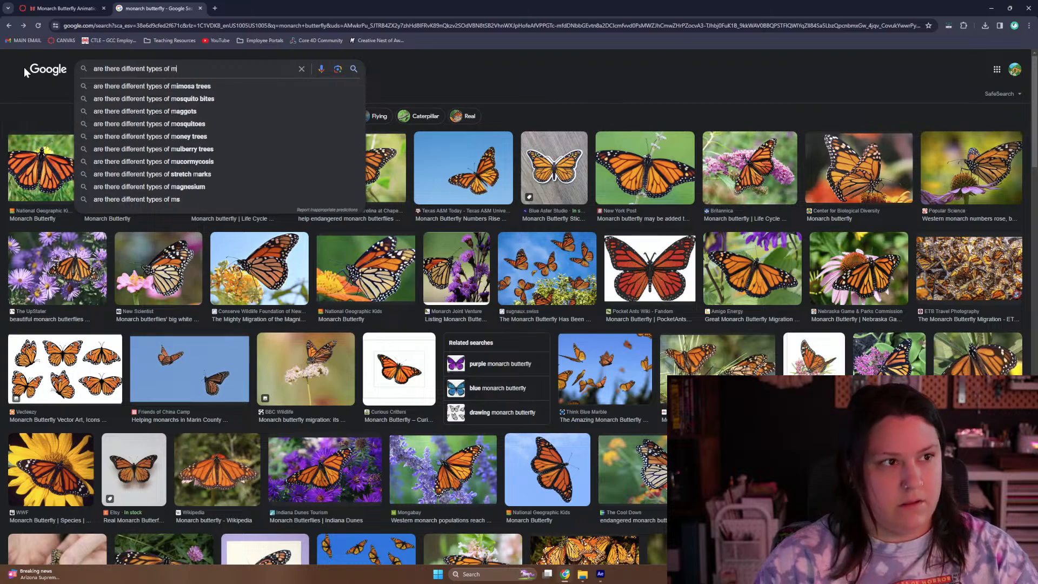
type("onar")
key("Down")
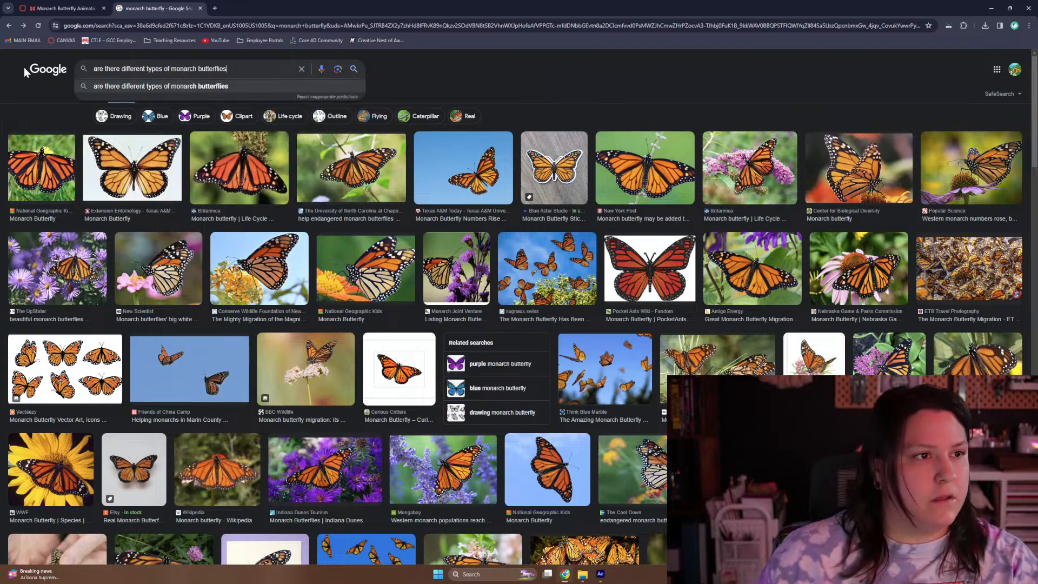
key("Return")
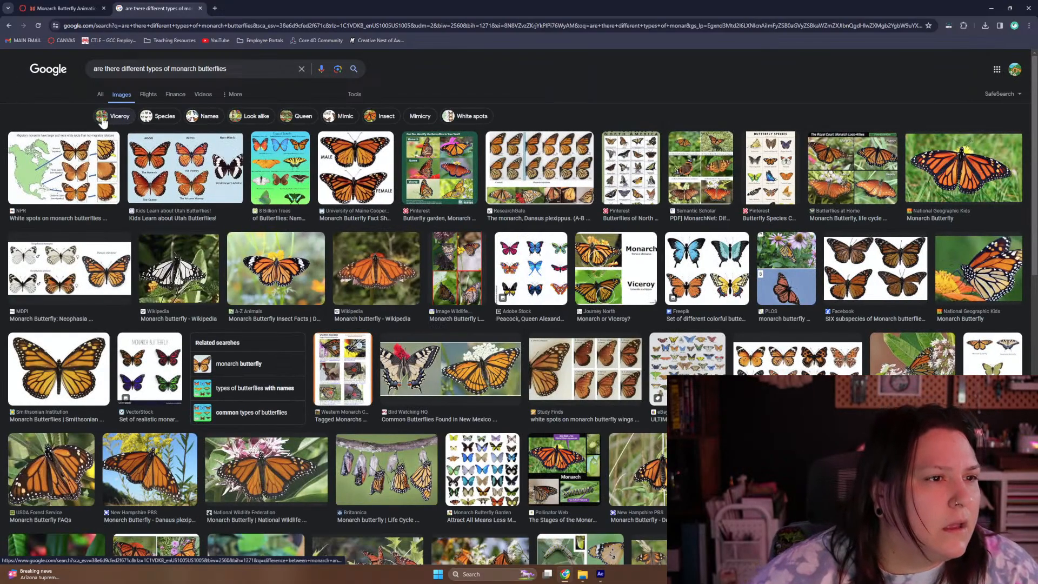
Show all web results and read the answer to "How many different species of monarch butterflies are there?"
left_click(100, 94)
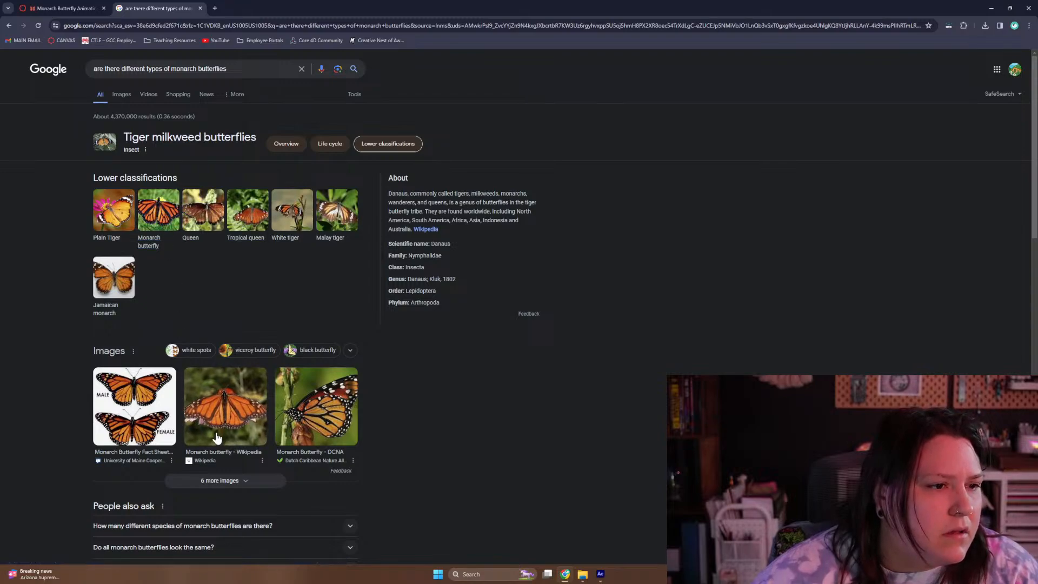
scroll(233, 449, "down", 1)
left_click(254, 486)
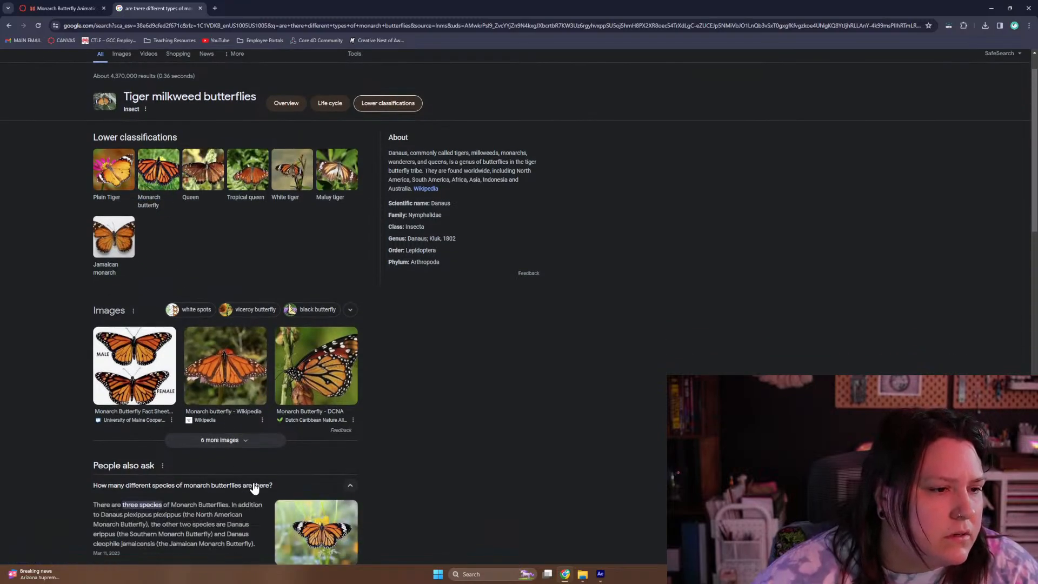
scroll(254, 487, "down", 3)
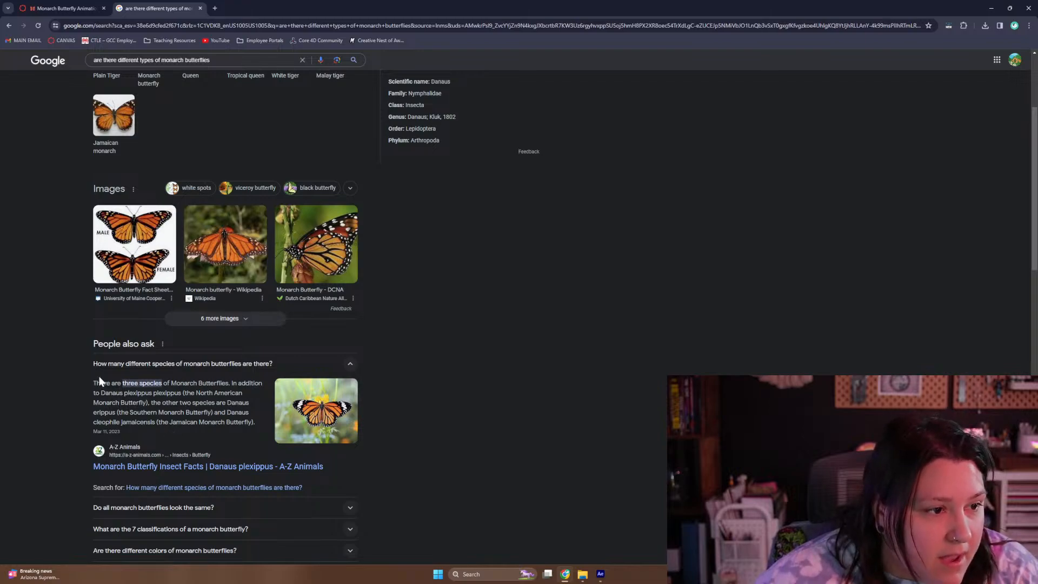
scroll(95, 377, "up", 3)
scroll(96, 378, "down", 4)
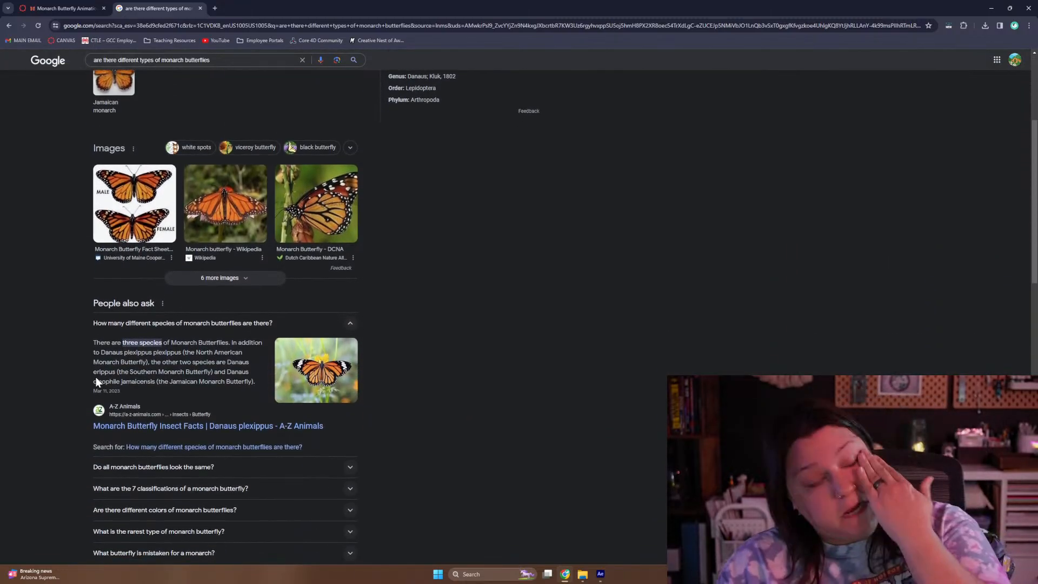
Read the answer about monarch species and copy the North American monarch's scientific name, "Danaus plexippus plexippus"
scroll(96, 377, "down", 1)
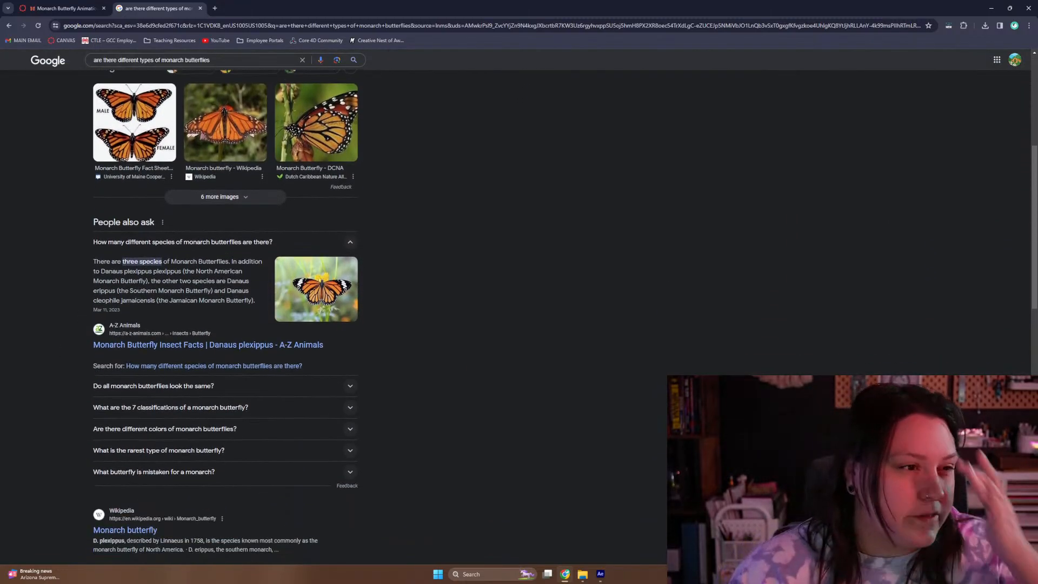
left_click_drag(183, 271, 244, 276)
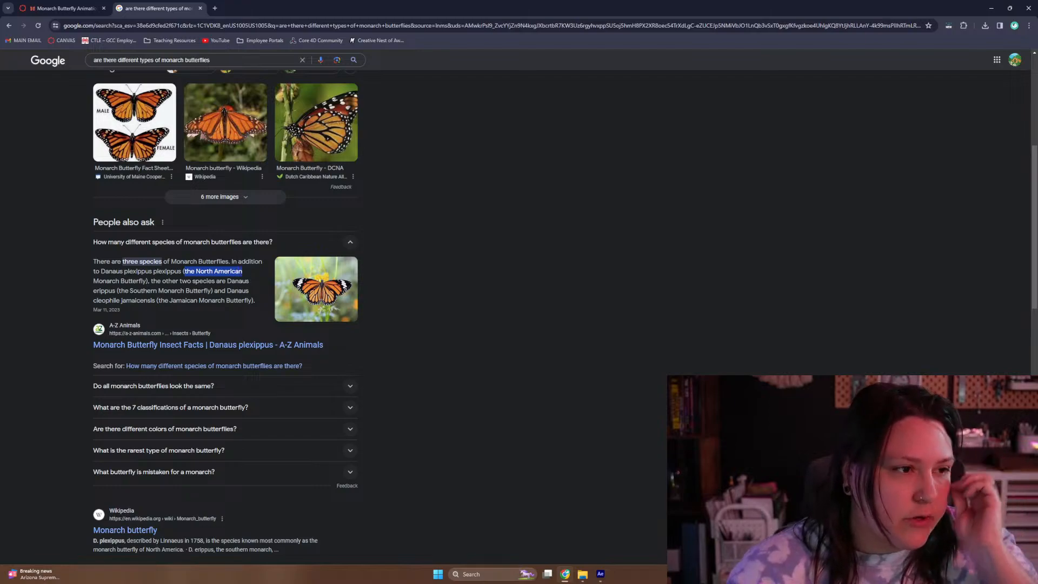
left_click_drag(101, 271, 181, 272)
key("ctrl+c")
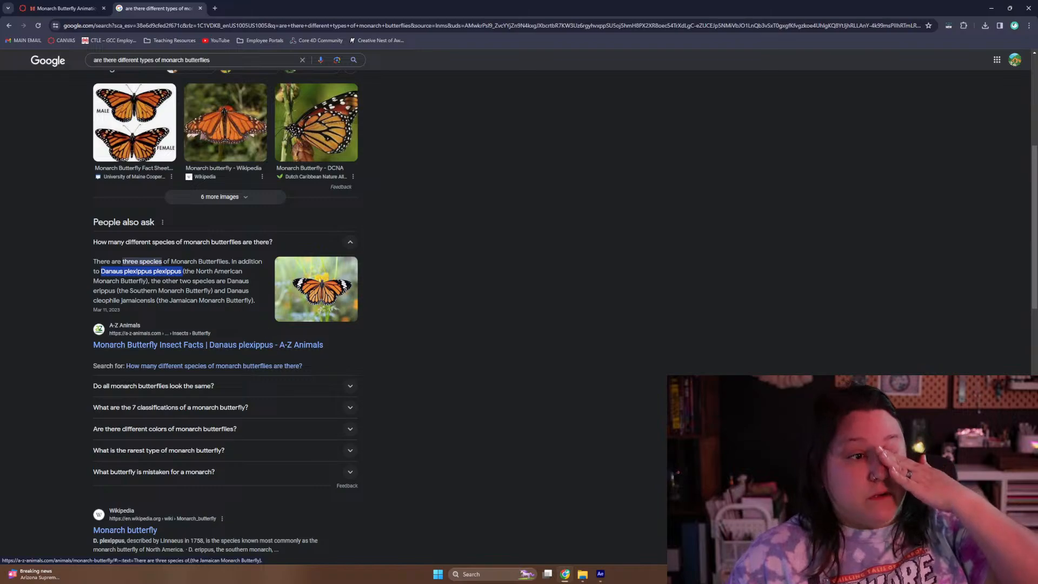
Search Google for "Danaus plexippus plexippus" and open the Raising Butterflies image of four open-winged monarchs
scroll(248, 295, "up", 5)
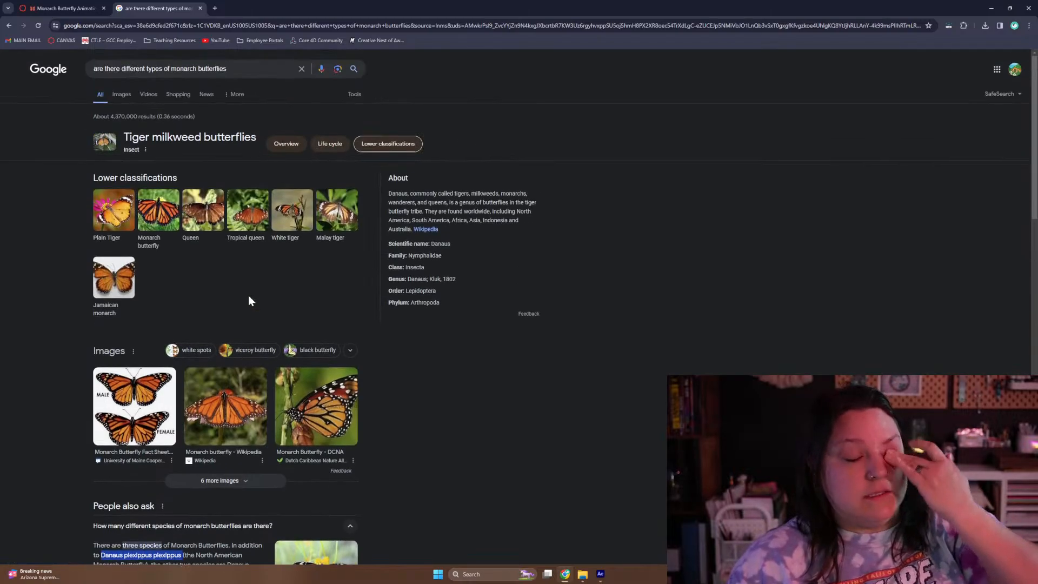
scroll(242, 299, "down", 7)
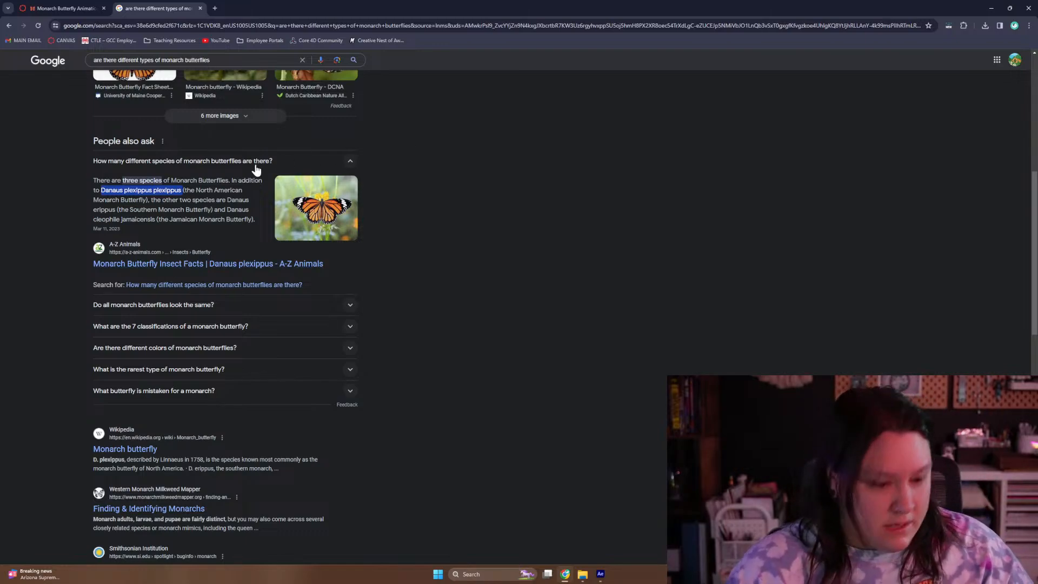
scroll(199, 148, "up", 7)
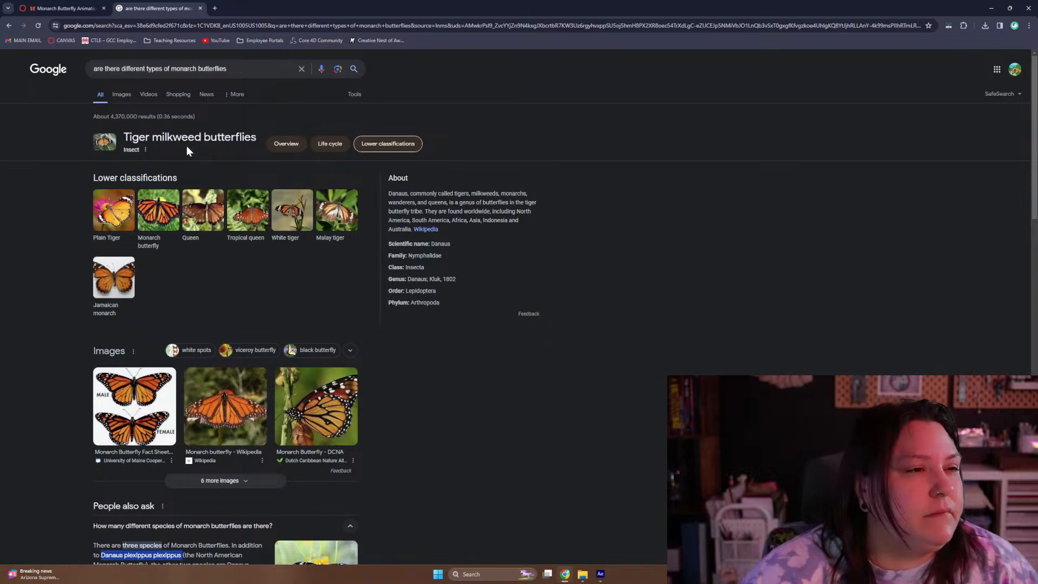
left_click_drag(235, 70, 75, 87)
key("ctrl+v")
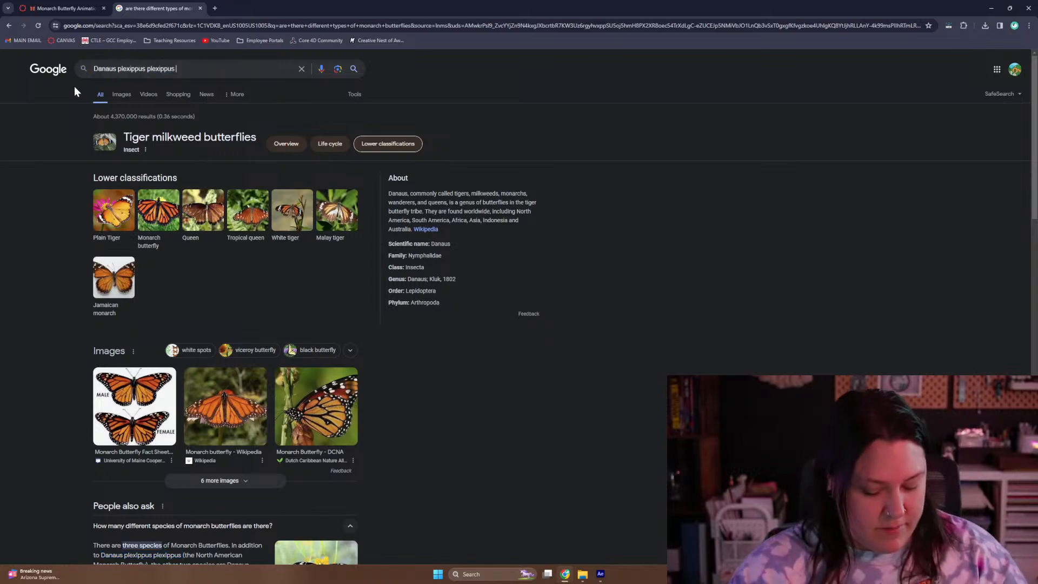
key("Return")
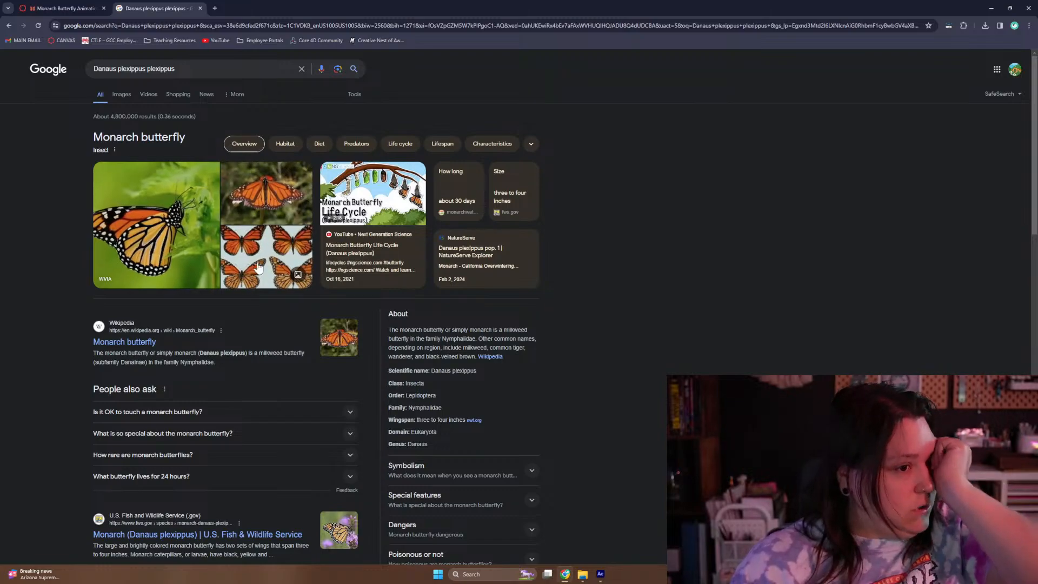
left_click(273, 253)
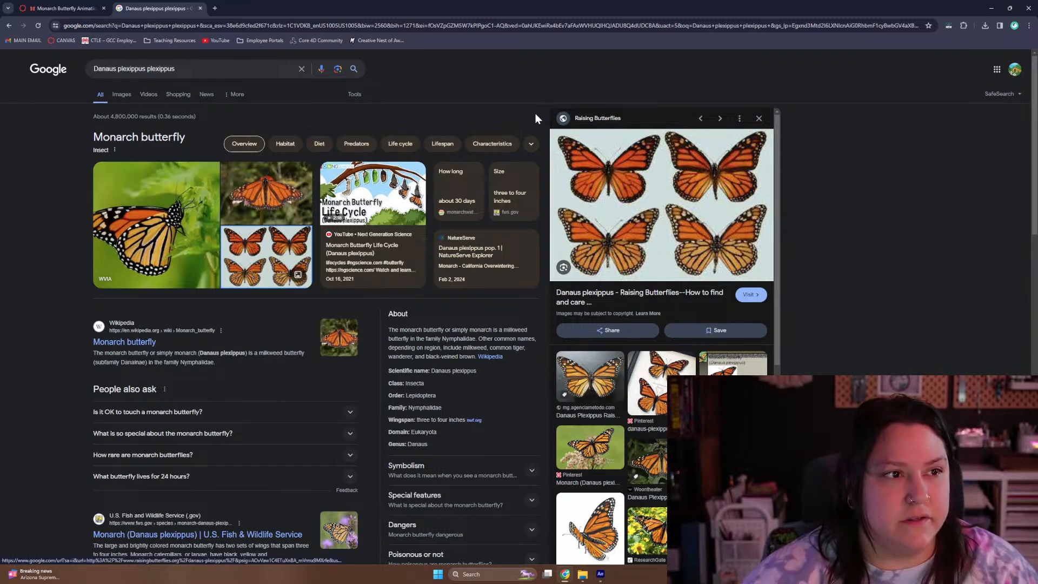
Close the butterfly search, switch to After Effects, and close the _GCC folder window covering it
left_click(200, 9)
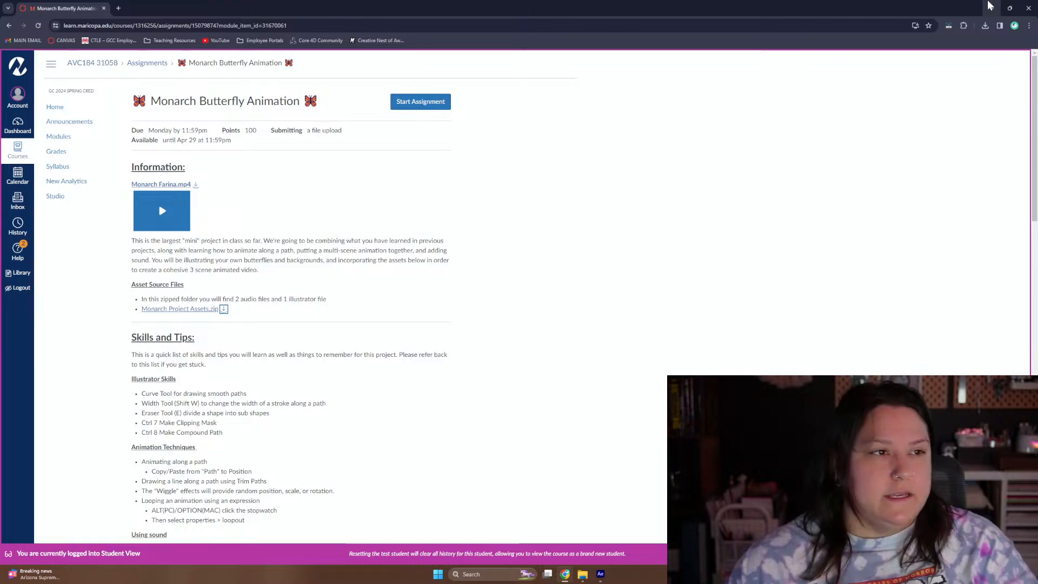
left_click(991, 7)
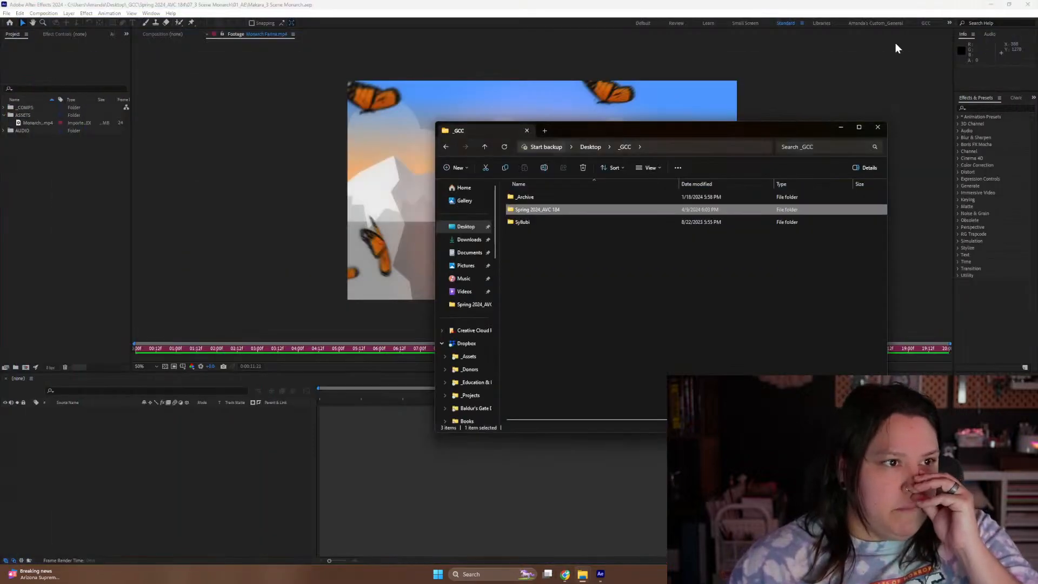
left_click(877, 128)
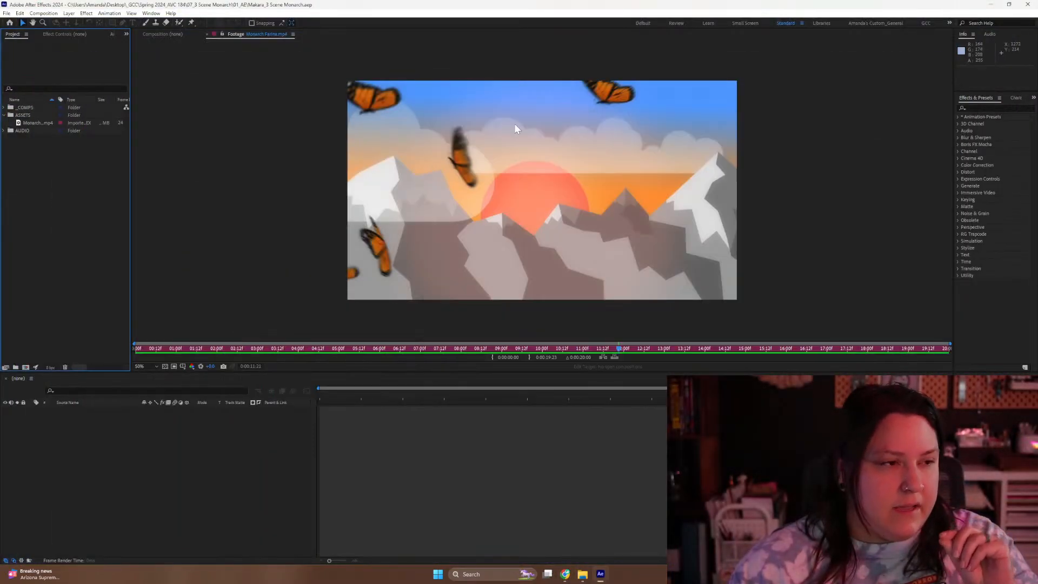
Collapse the ASSETS folder and import "Light - tubebackr [Vlog No Copyright Music].mp3" from 03_AUDIO/MUSIC into the project's AUDIO folder
left_click(28, 115)
left_click(4, 115)
left_click(31, 167)
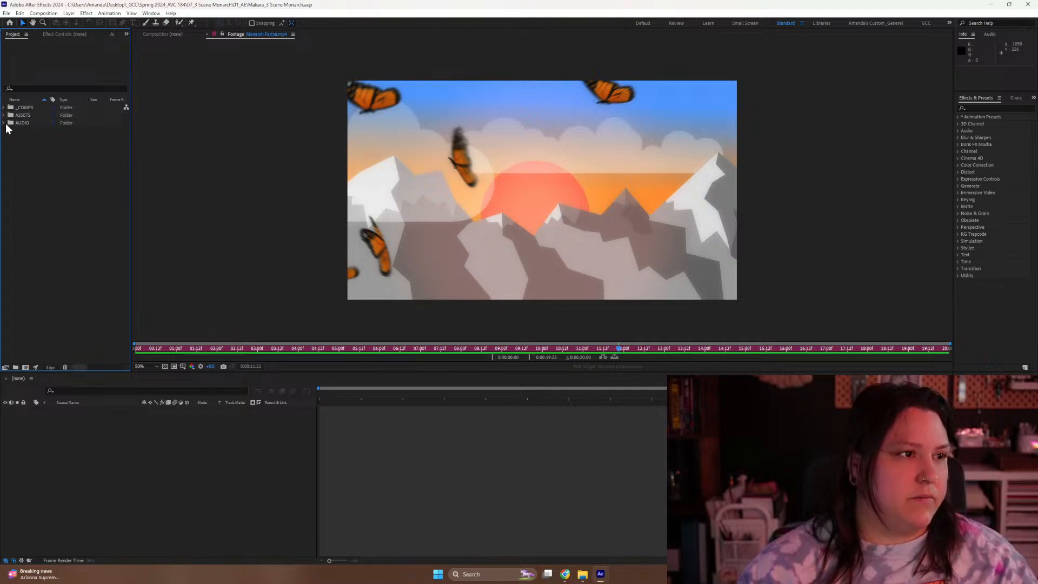
left_click(24, 122)
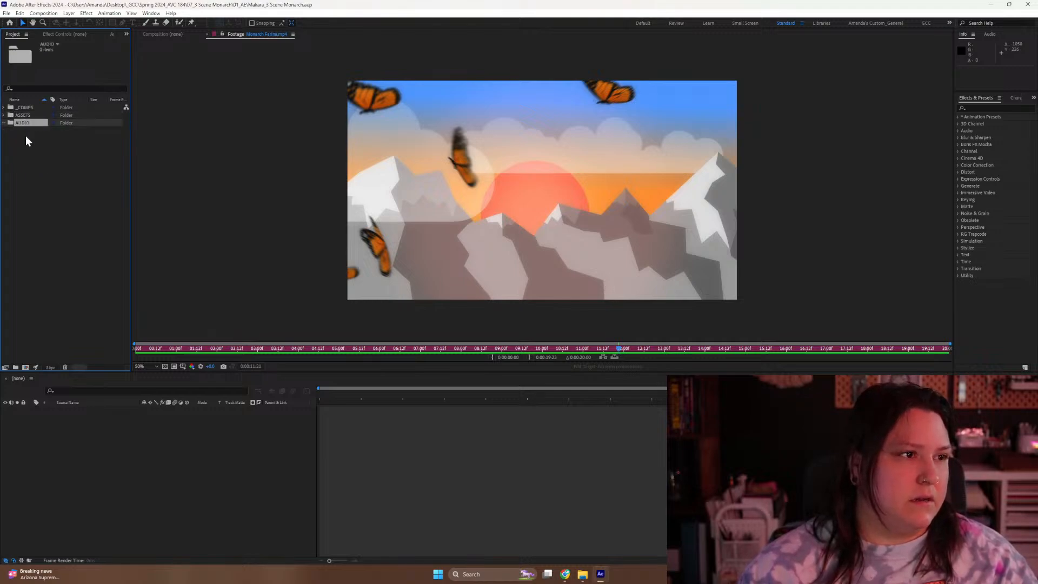
double_click(82, 176)
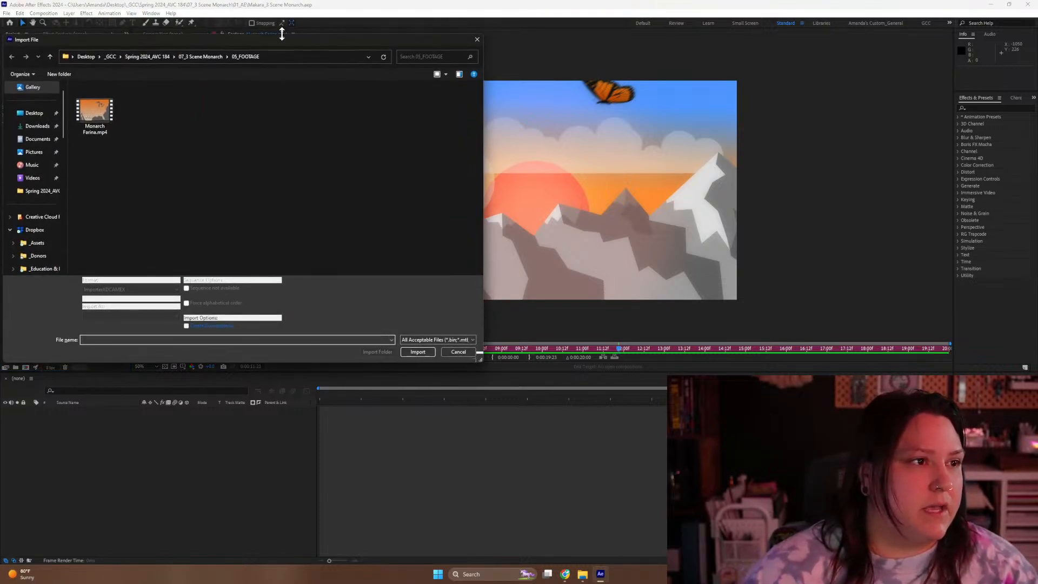
left_click_drag(218, 26, 355, 55)
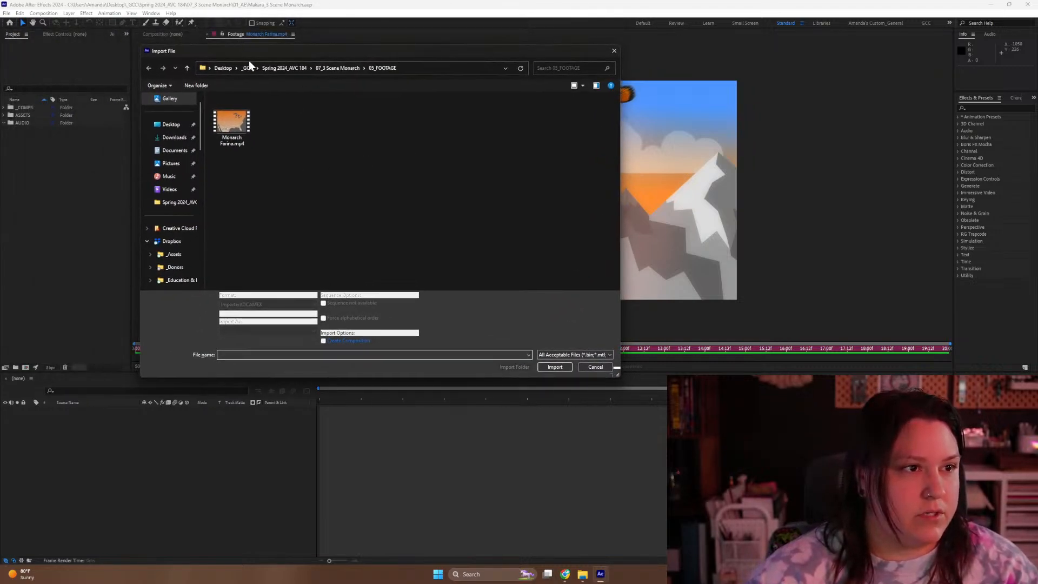
left_click(329, 69)
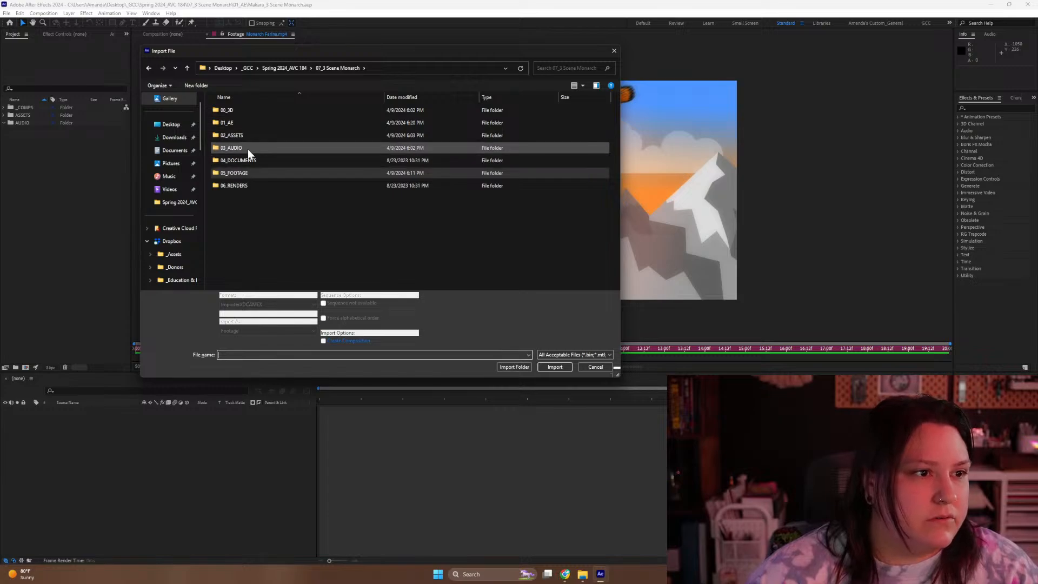
double_click(248, 148)
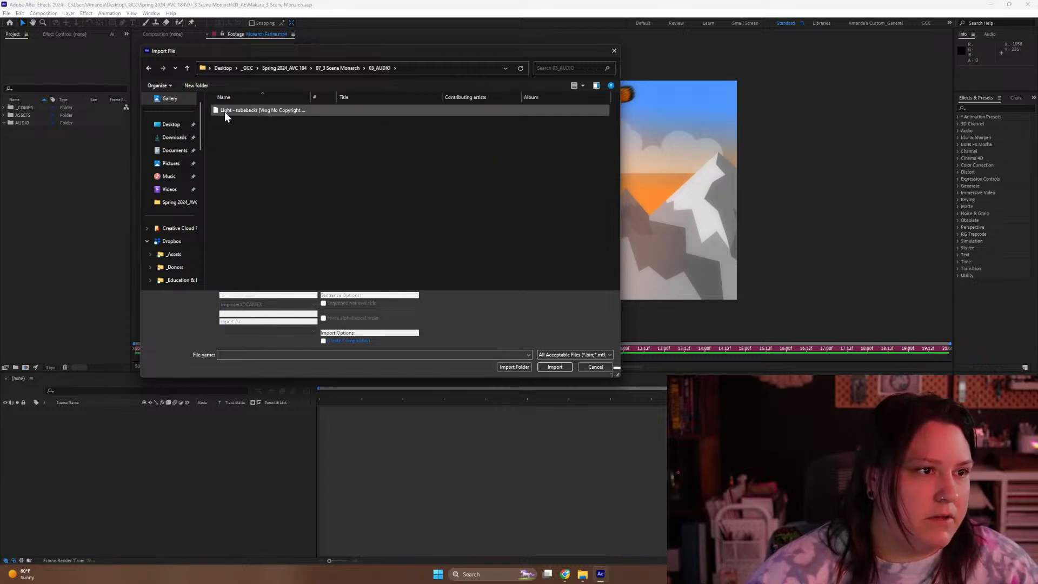
double_click(233, 111)
left_click(233, 112)
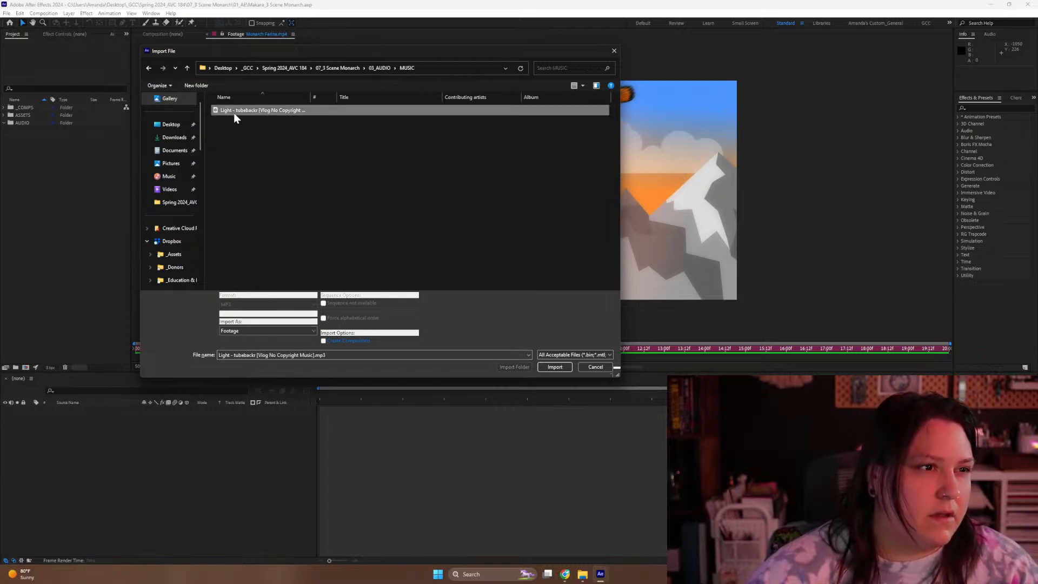
left_click(553, 367)
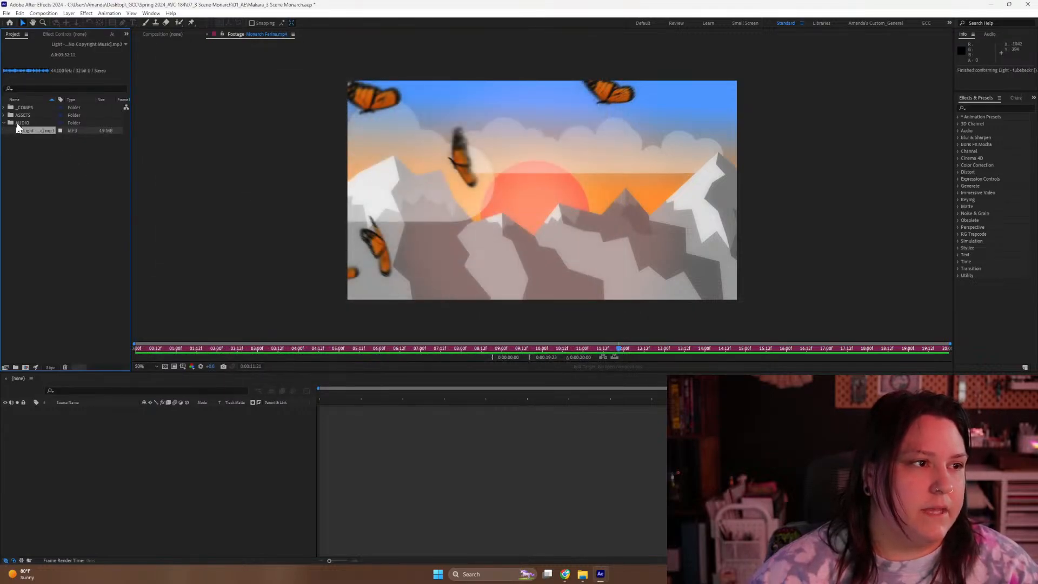
Create a MUSIC subfolder inside AUDIO and move the imported Light mp3 into it
left_click(18, 123)
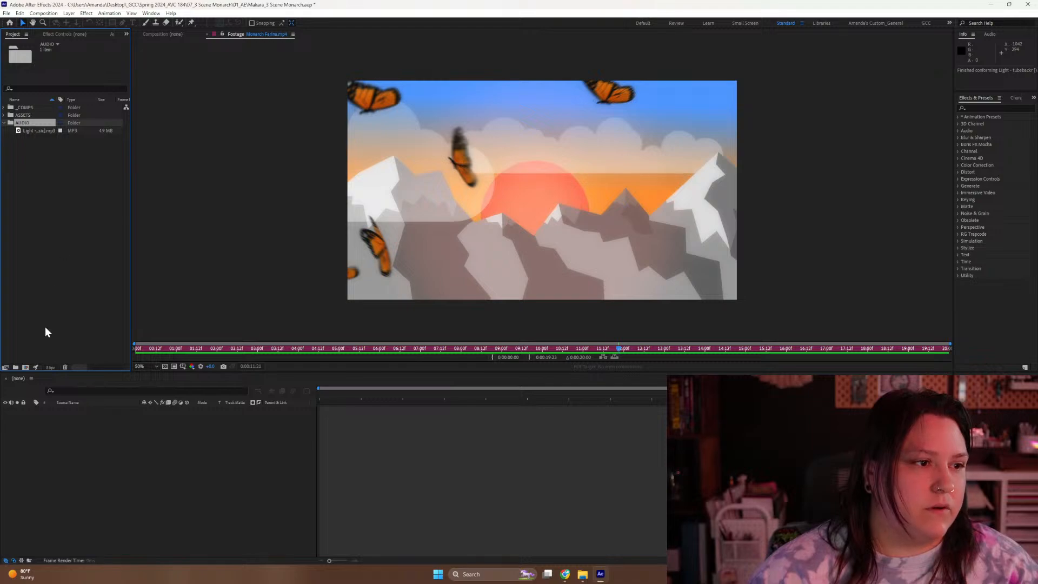
left_click(16, 367)
type("MUSIC")
left_click(34, 282)
left_click_drag(37, 130, 35, 138)
Add a second subfolder named VO inside the AUDIO folder
left_click(22, 123)
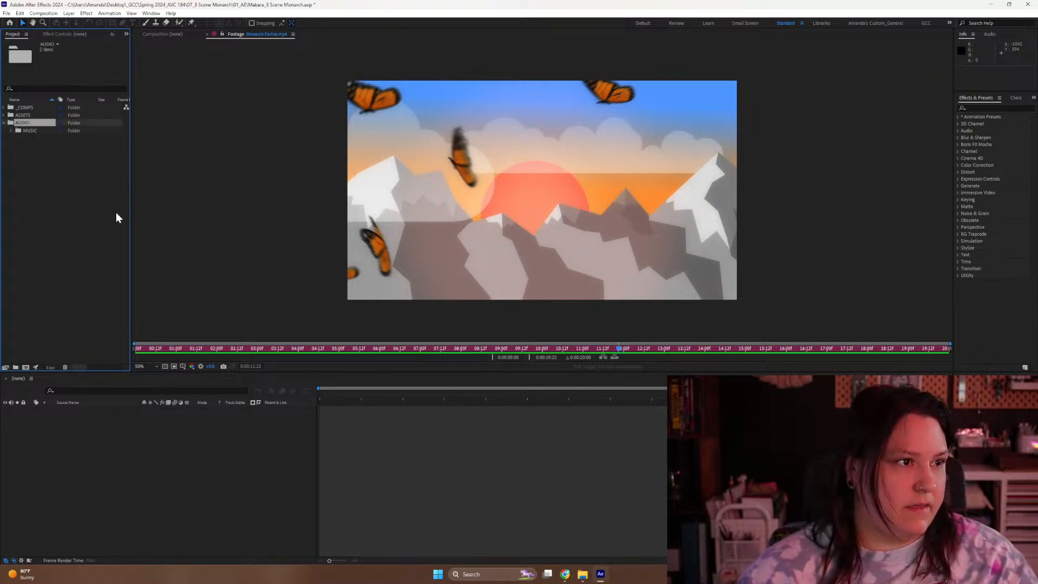
left_click(16, 367)
type("VO")
left_click(90, 231)
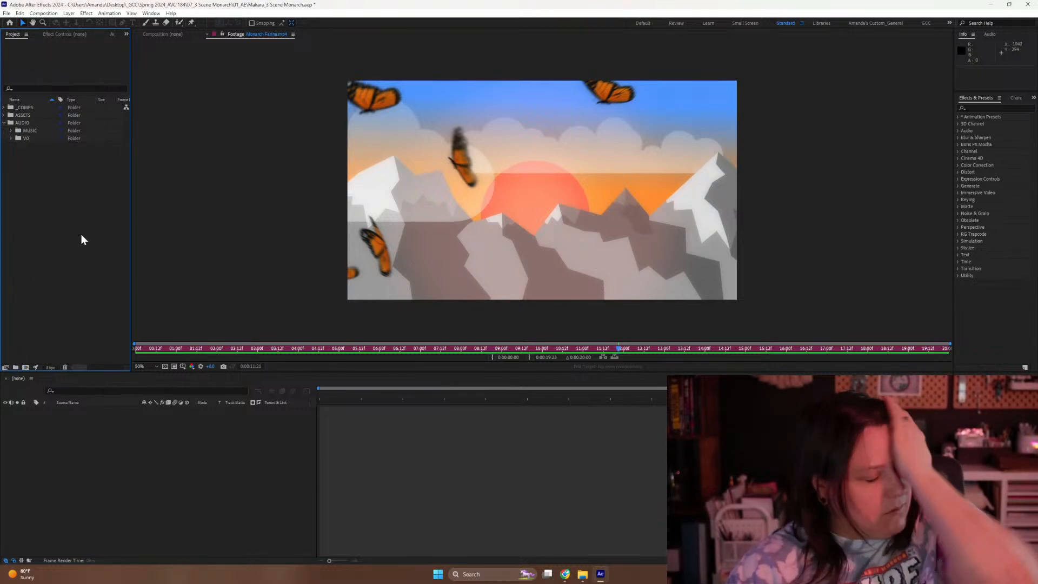
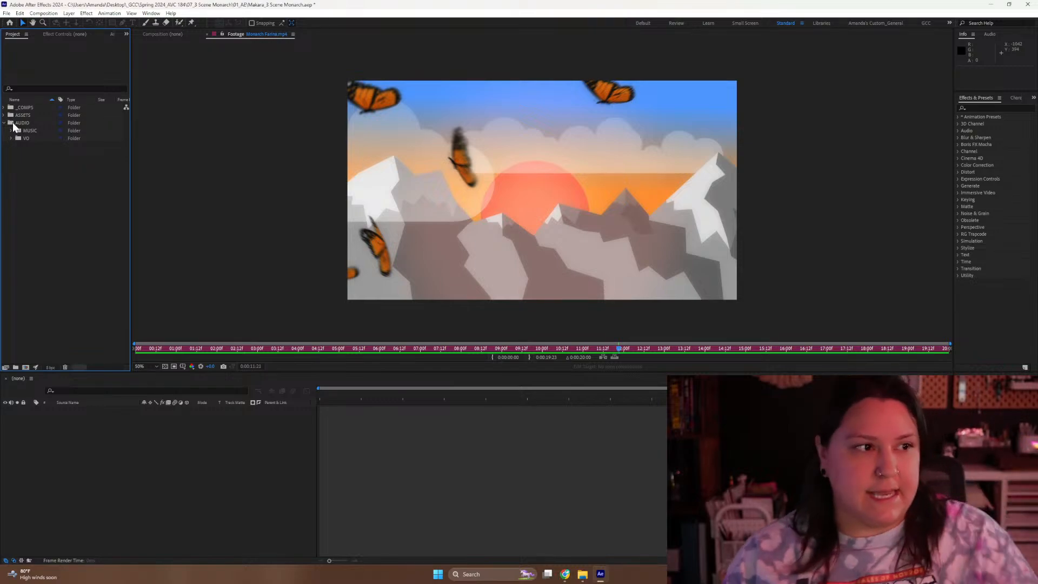
Import "monarch voice over processed.wav" from 03_AUDIO/VO into the project's VO folder, and collapse that folder
left_click(23, 138)
key("ctrl+i")
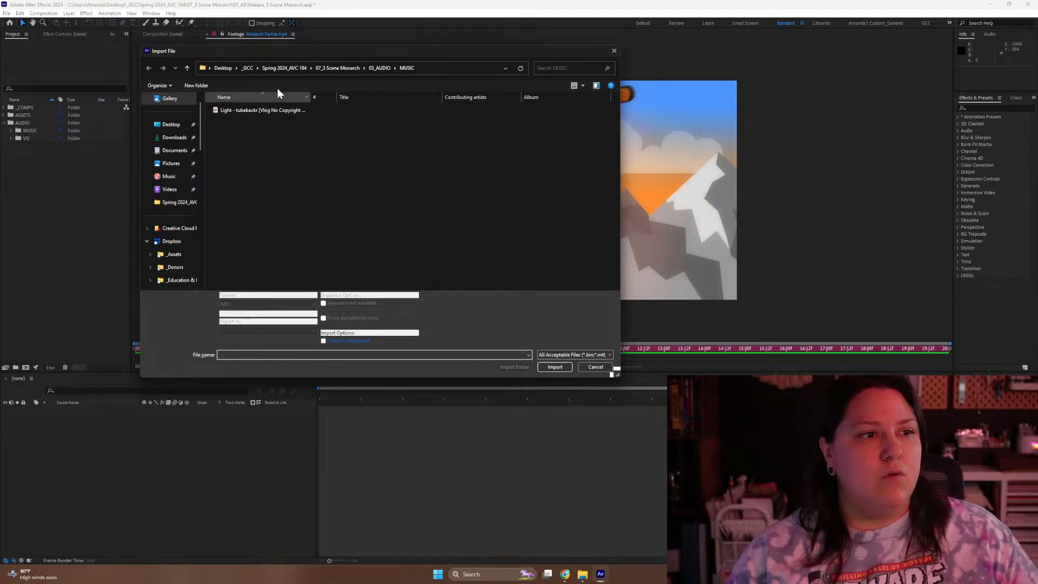
left_click(342, 69)
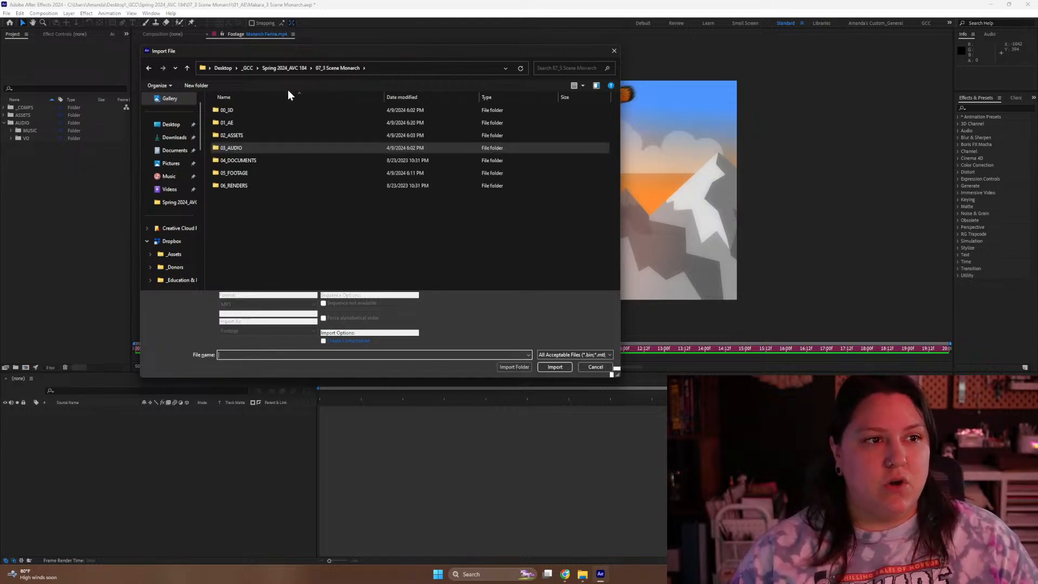
double_click(238, 148)
left_click(233, 137)
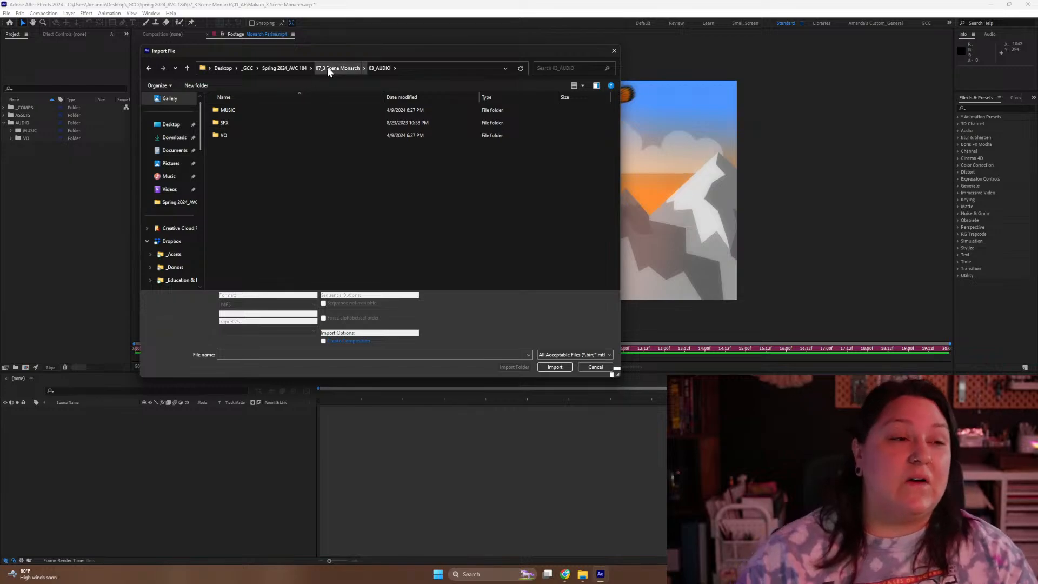
double_click(238, 137)
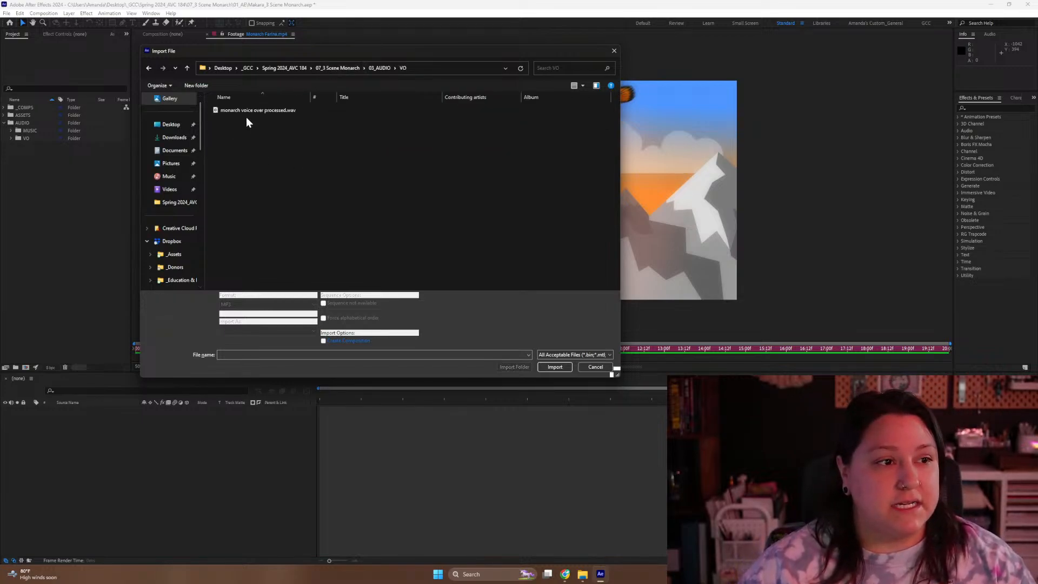
left_click(234, 110)
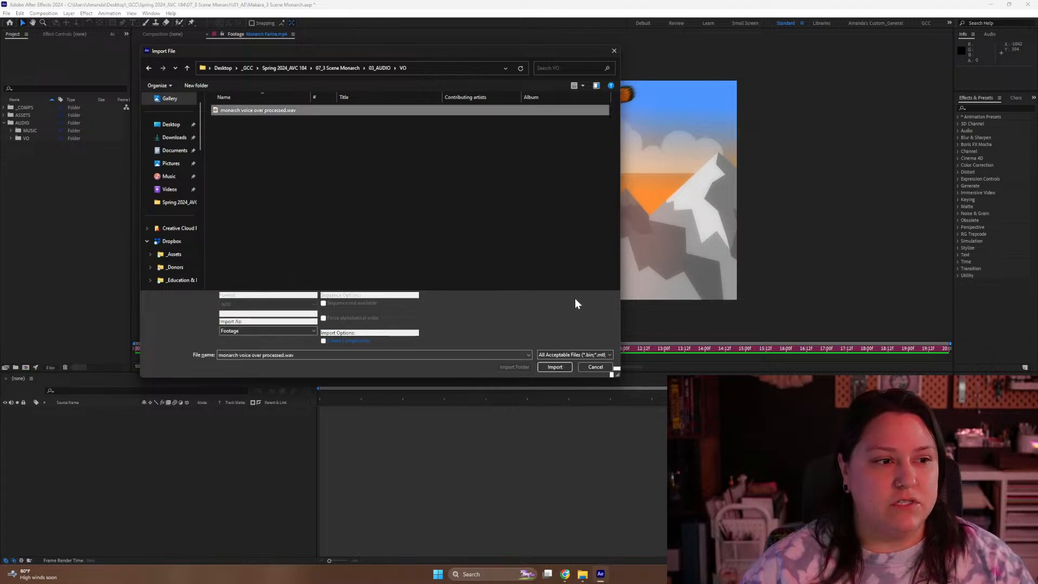
left_click(549, 367)
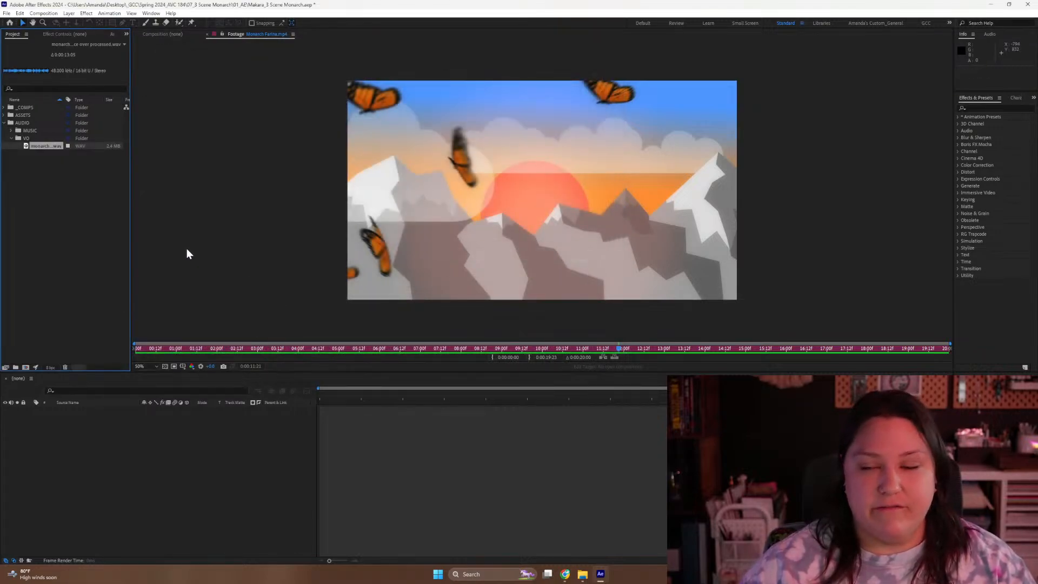
left_click(11, 137)
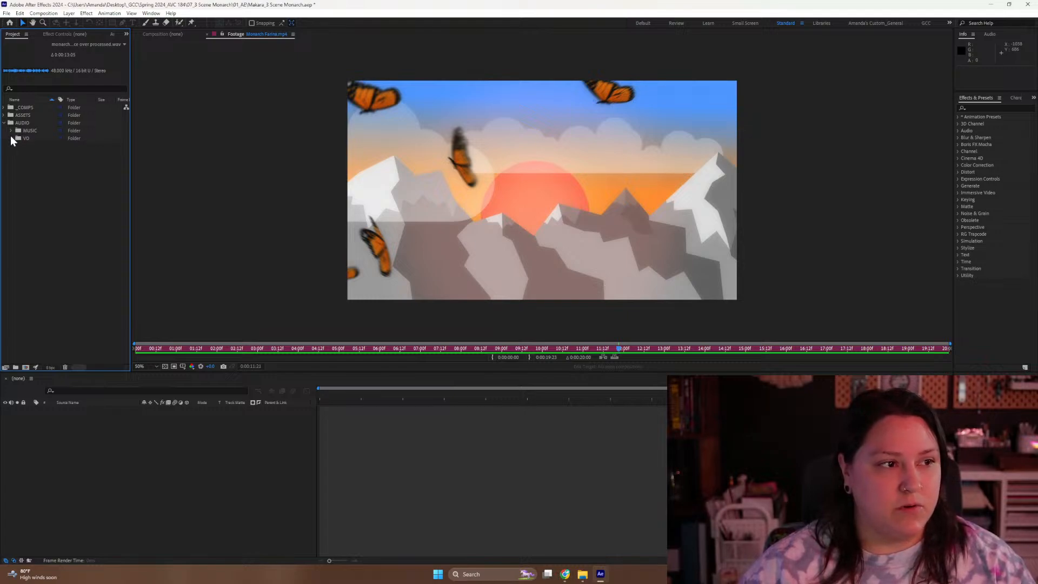
left_click(76, 261)
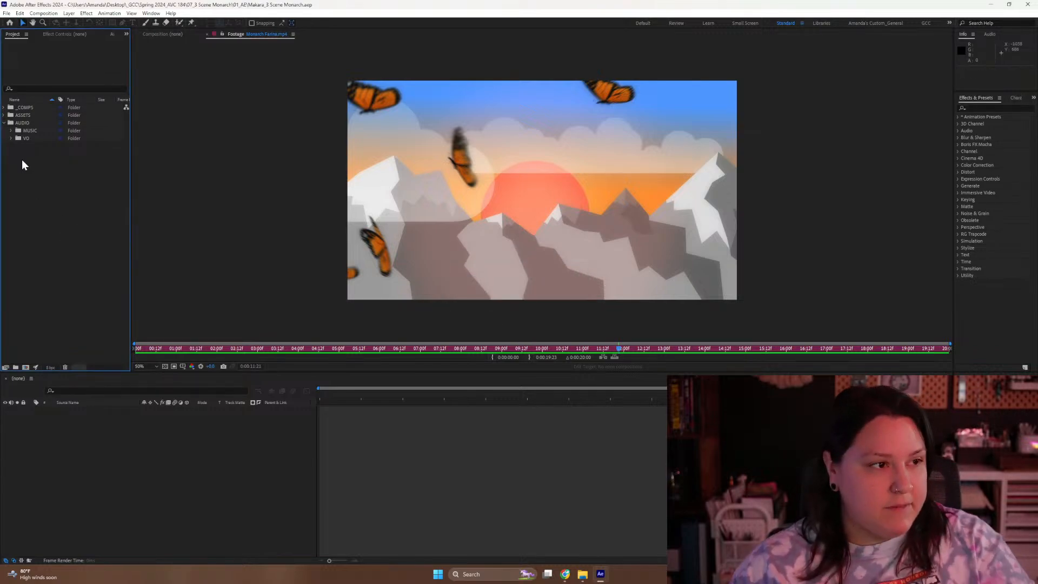
Scrub through the opening of the Monarch Farina.mp4 footage to examine the butterfly-in-circle intro, and return to the first frame
mouse_move(582, 573)
mouse_move(585, 502)
left_click_drag(209, 348, 137, 354)
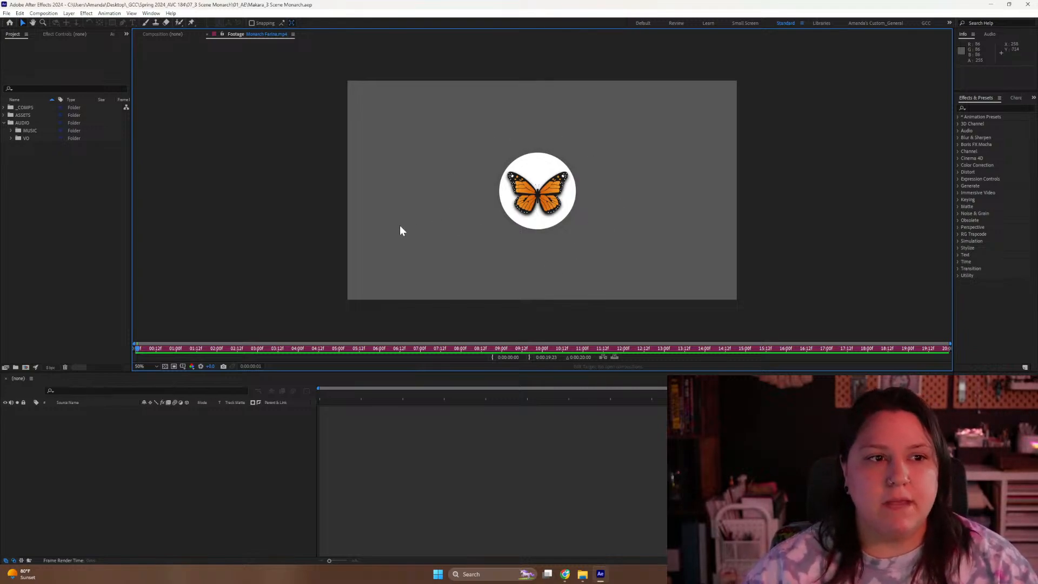
mouse_move(158, 351)
left_mouse_down()
mouse_move(399, 351)
mouse_move(294, 346)
mouse_move(500, 324)
mouse_move(350, 331)
mouse_move(570, 328)
mouse_move(99, 367)
mouse_move(154, 356)
mouse_move(146, 355)
left_mouse_up()
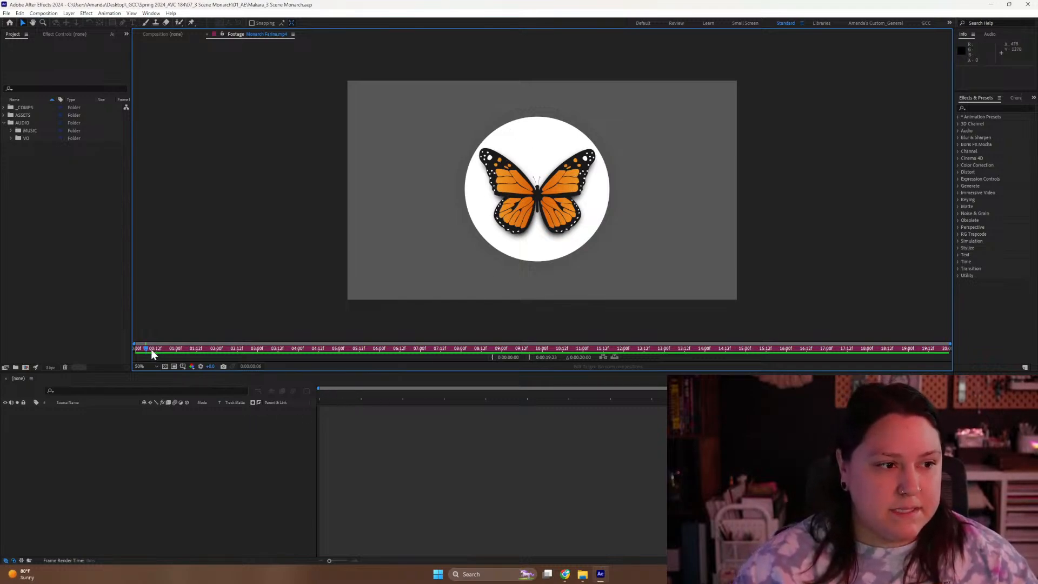
left_click_drag(144, 350, 134, 352)
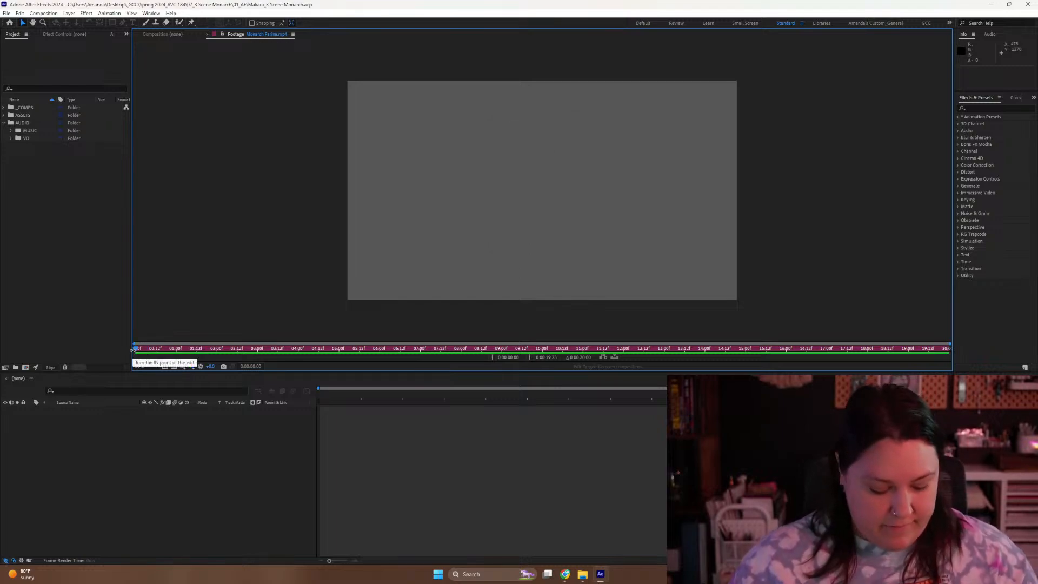
Step frame by frame through the footage's opening to examine how the butterfly and white circle scale in and the wings flap
key("space")
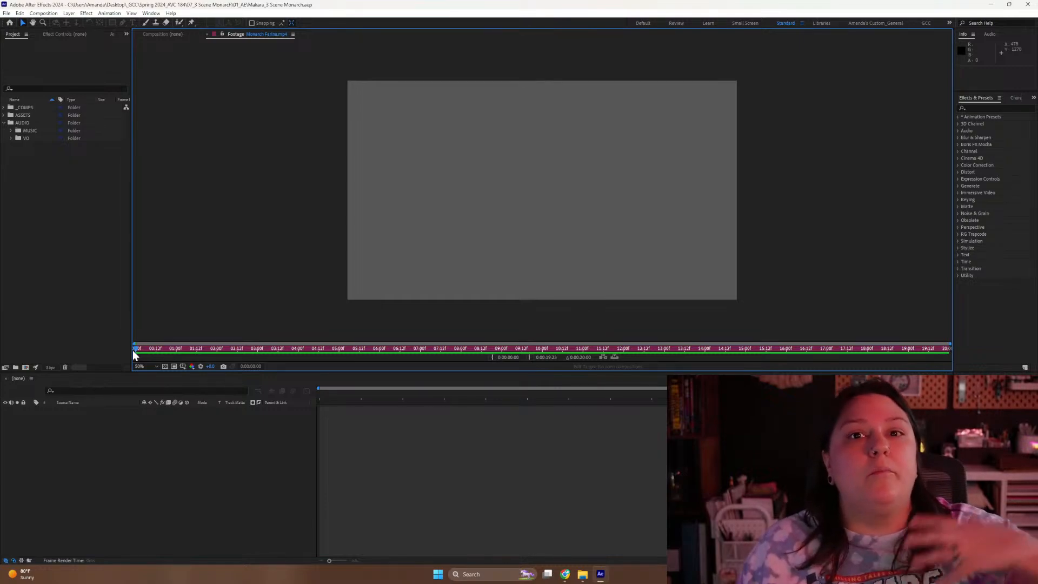
key("Page_Down")
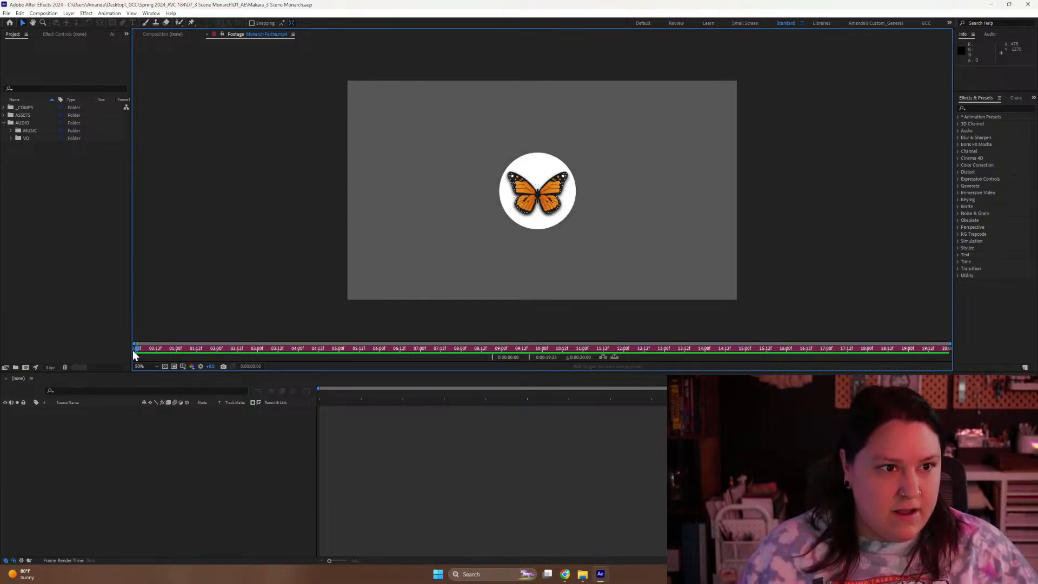
key("Page_Down")
key("Page_Down")
key("Page_Down")
key("Page_Down")
key("Page_Down")
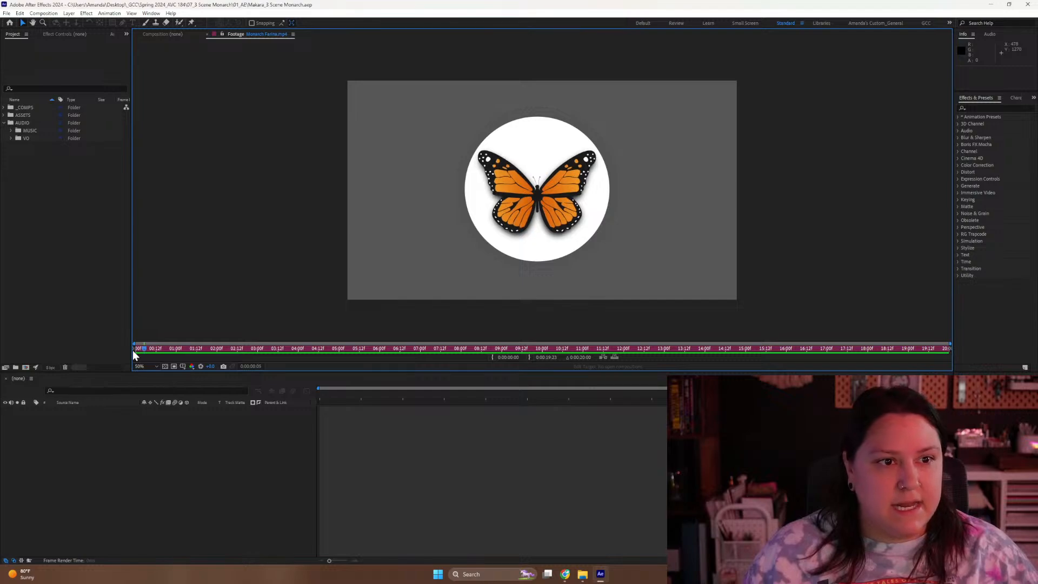
key("Page_Down")
key("Page_Down")
key("Page_Down")
key("Page_Down")
key("Page_Down")
key("Page_Down")
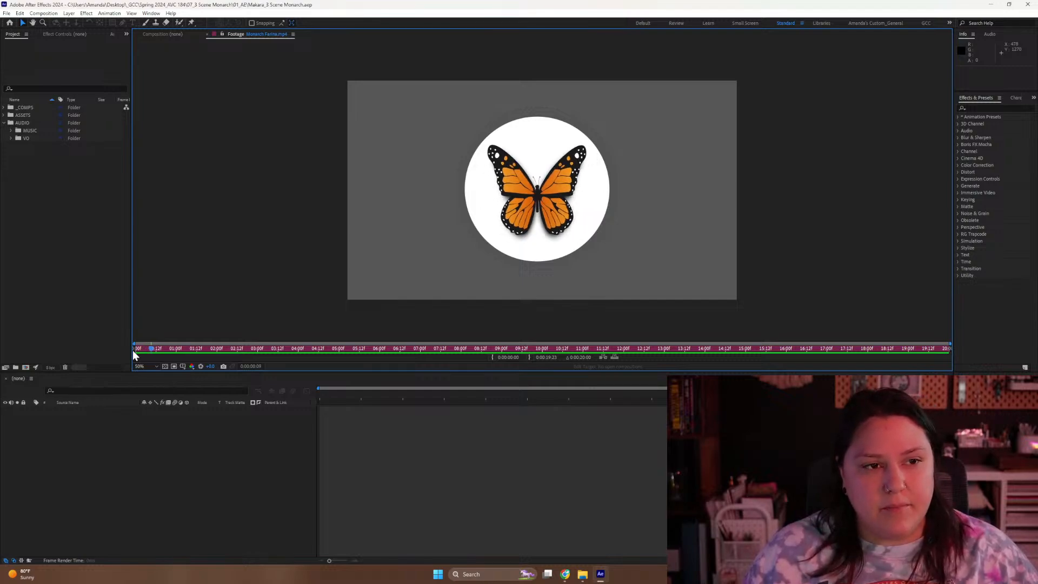
key("Page_Down")
key("Page_Down")
key("Page_Down")
key("Page_Down")
key("Page_Down")
key("Page_Down")
key("Page_Down")
key("Page_Down")
key("Page_Down")
key("Page_Down")
key("Page_Down")
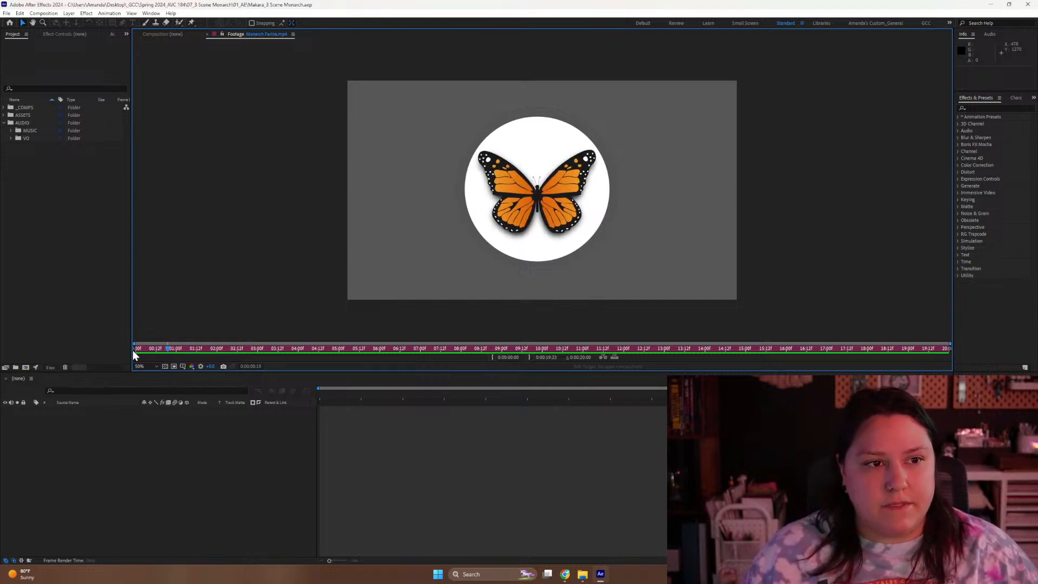
key("Page_Down")
key("Page_Down")
key("Page_Down")
key("Page_Down")
key("Page_Down")
key("Page_Down")
key("Page_Down")
key("Page_Down")
key("Page_Down")
key("Page_Down")
key("Page_Down")
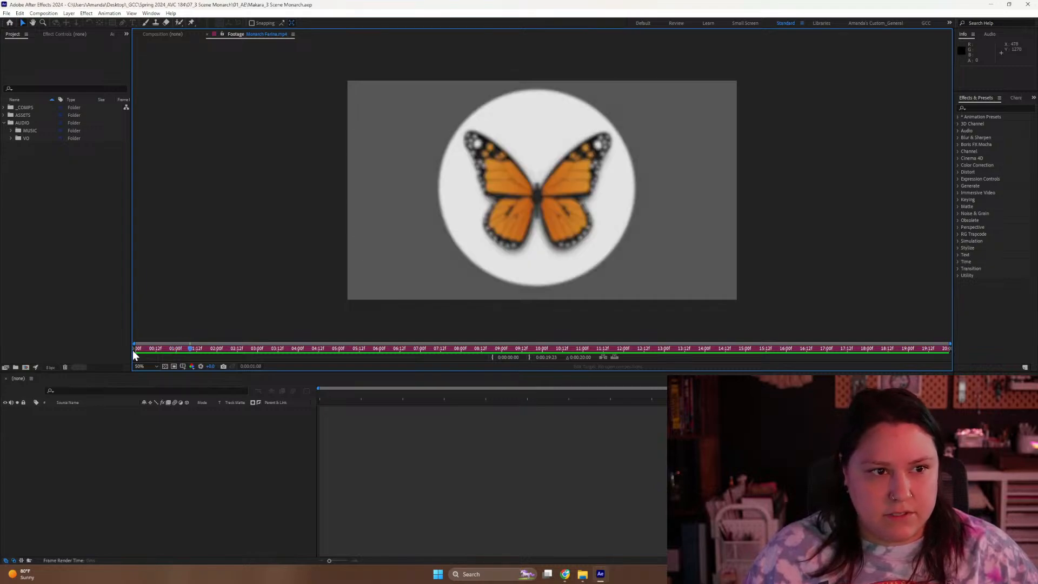
Step back and forth around 0:00:01:08 to examine the blurred zoom from the butterfly circle into the map scene
key("Page_Up")
key("Page_Up")
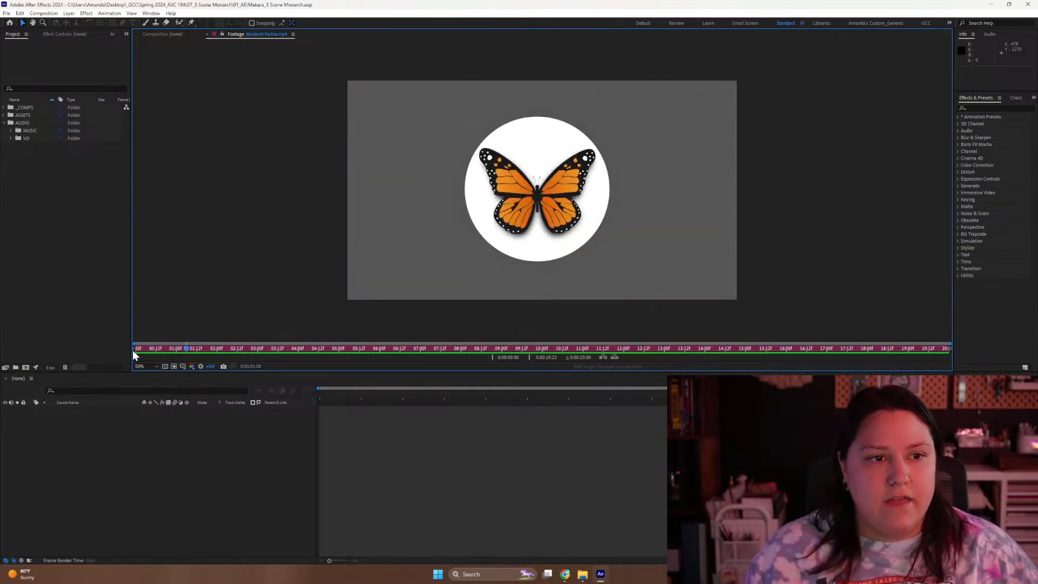
key("Page_Down")
key("Page_Down")
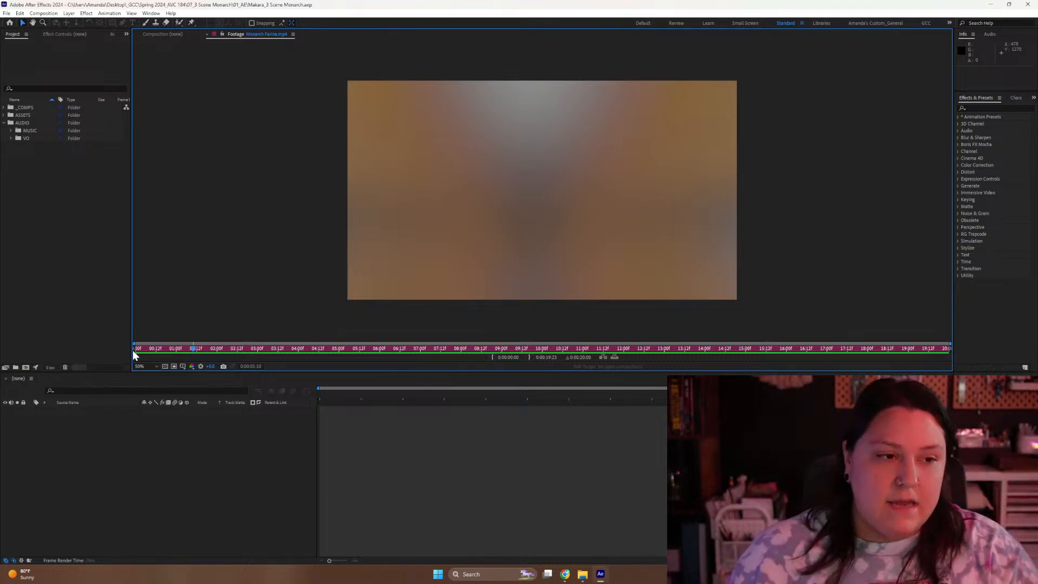
key("Page_Up")
key("Page_Up")
key("Page_Up")
key("Page_Up")
key("Page_Up")
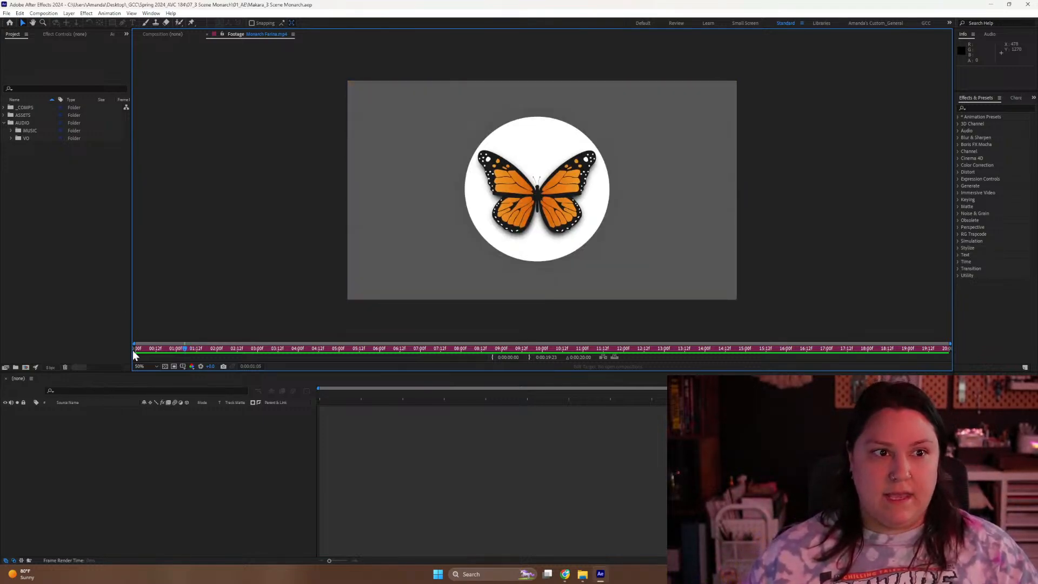
key("Page_Down")
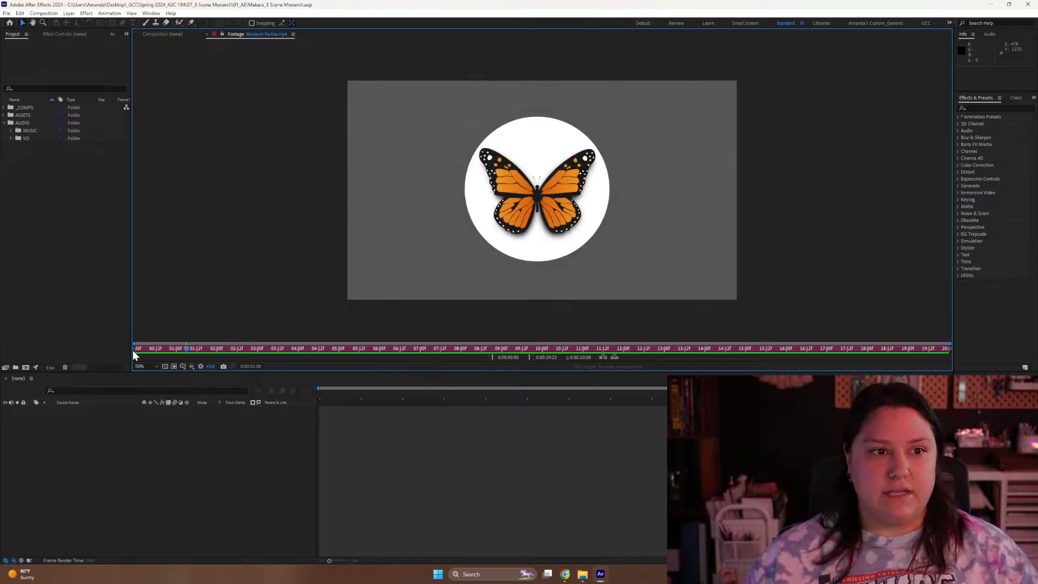
key("Page_Down")
key("Page_Down")
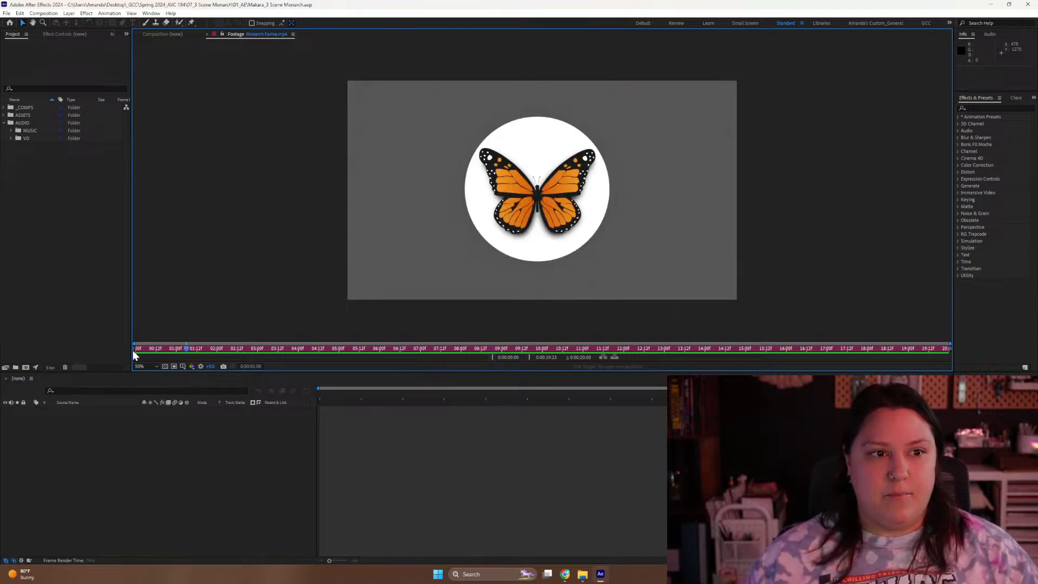
key("Page_Down")
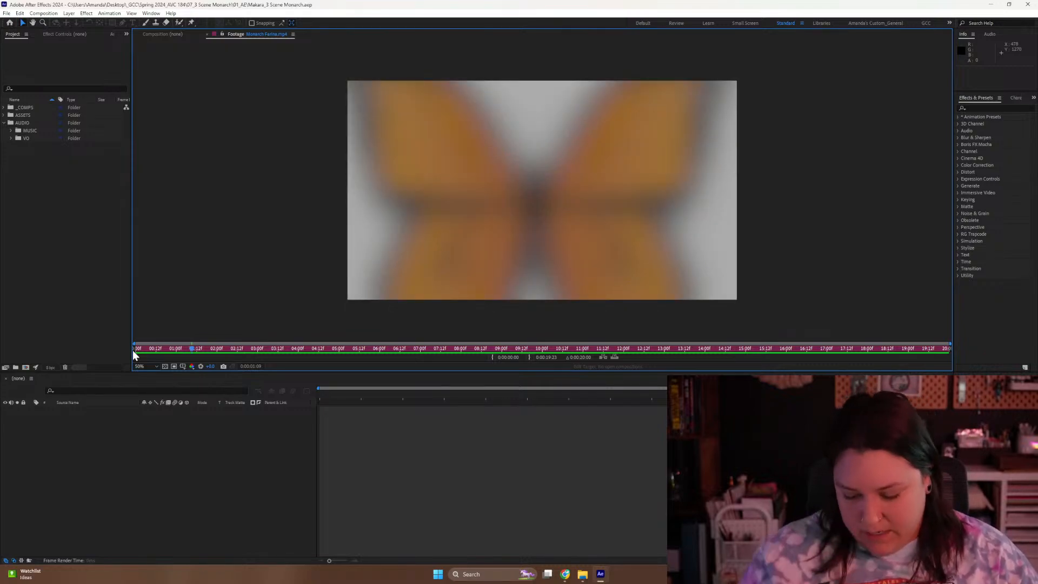
key("Page_Down")
key("Page_Down")
key("Page_Down")
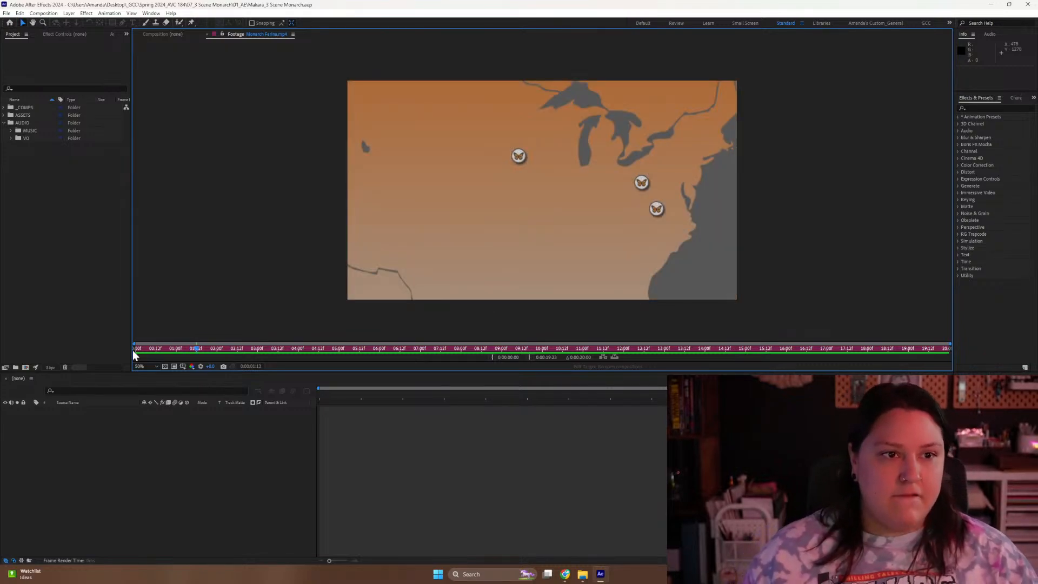
Review the first scene transition again frame by frame, examining where the blurred butterfly dissolves into the map with its three markers
key("Page_Up")
key("Page_Up")
key("Page_Up")
key("Page_Up")
key("Page_Up")
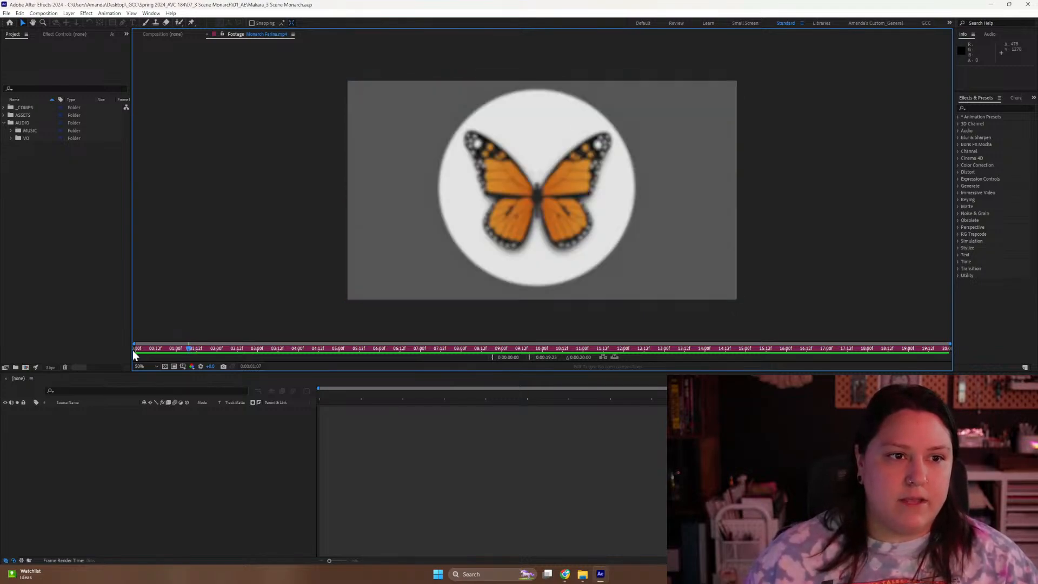
key("Page_Down")
key("Page_Down")
key("Page_Down")
key("Page_Down")
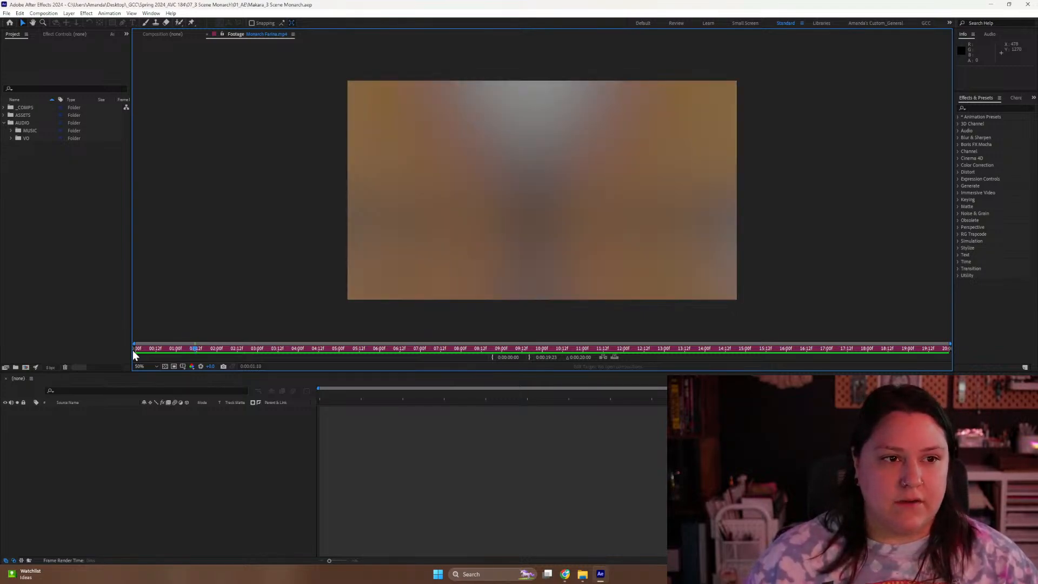
key("Page_Down")
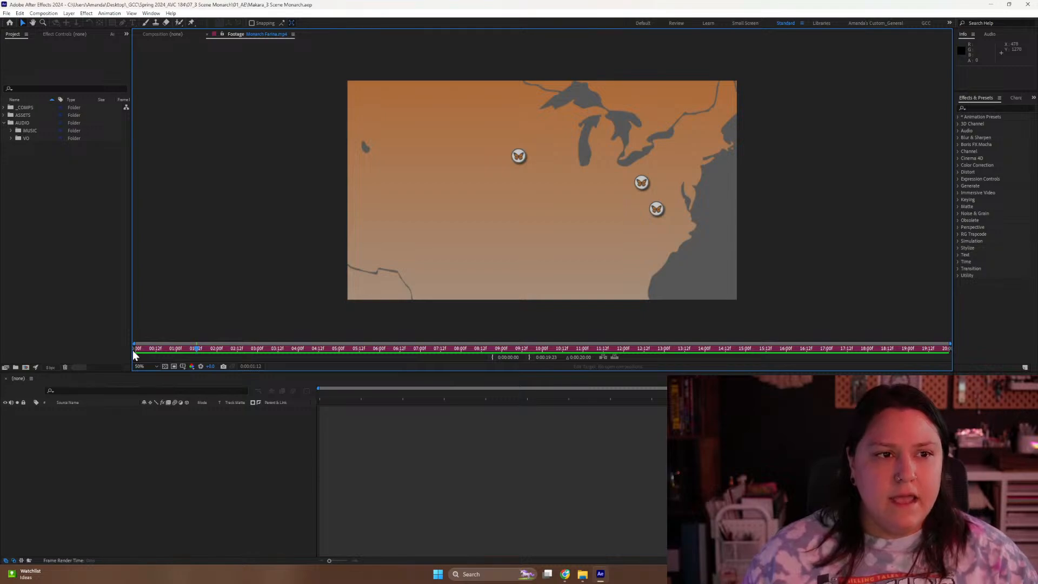
key("Page_Up")
key("Page_Up")
key("Page_Up")
key("Page_Down")
key("Page_Down")
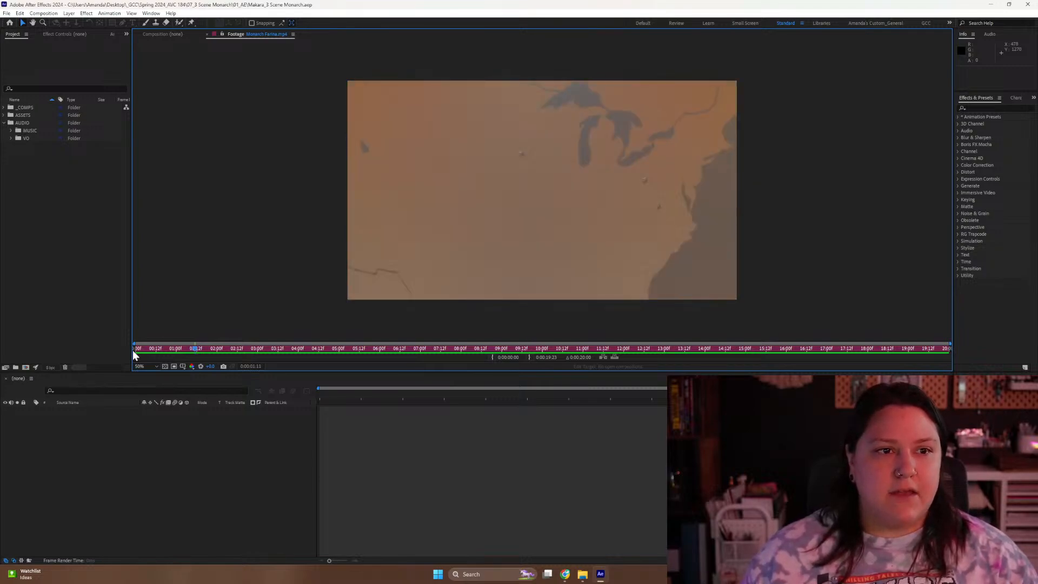
key("Page_Up")
key("Page_Up")
key("Page_Up")
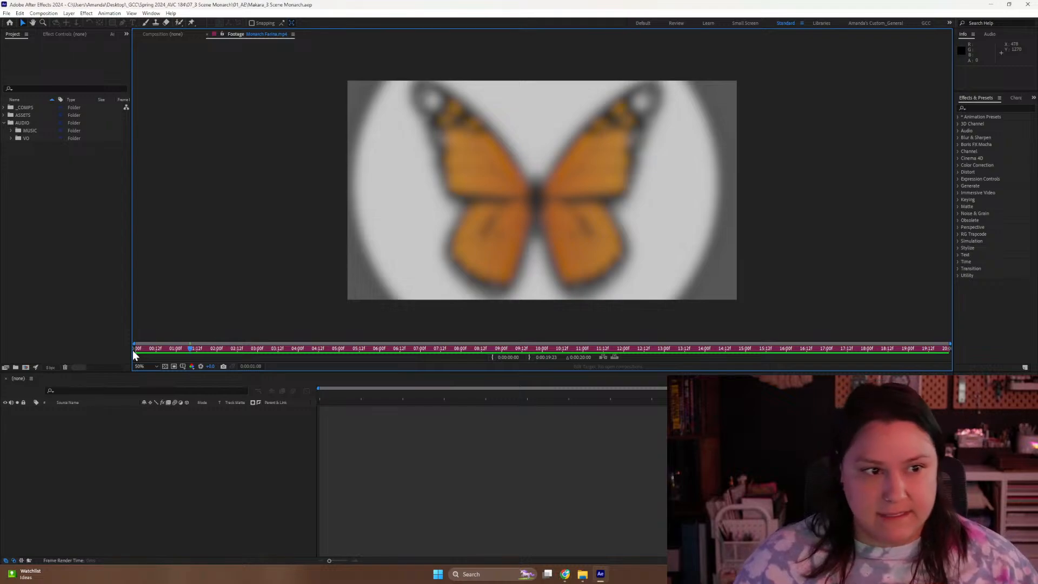
key("Page_Down")
key("Page_Down")
key("Page_Down")
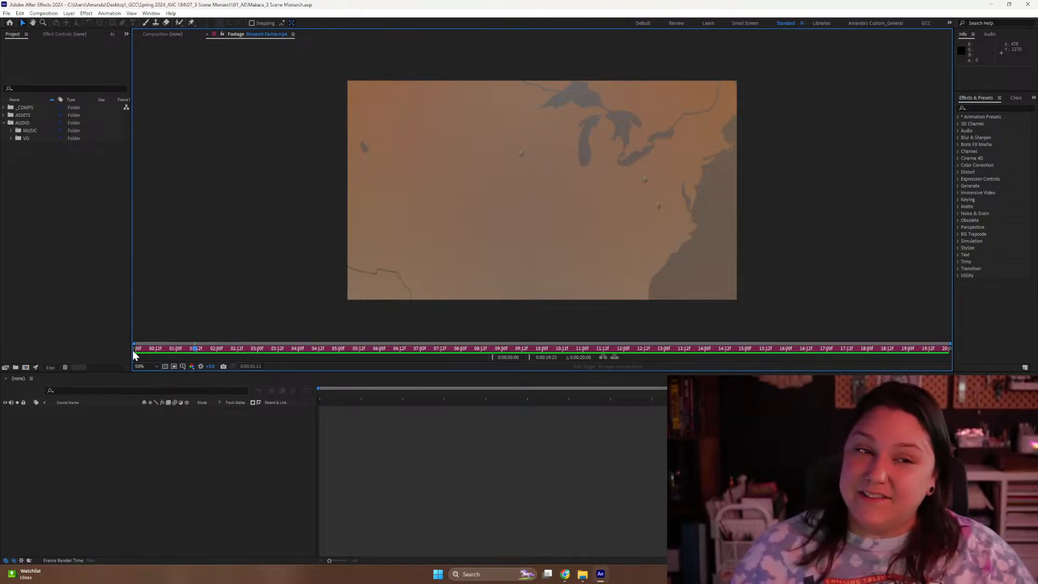
key("Page_Down")
key("Page_Down")
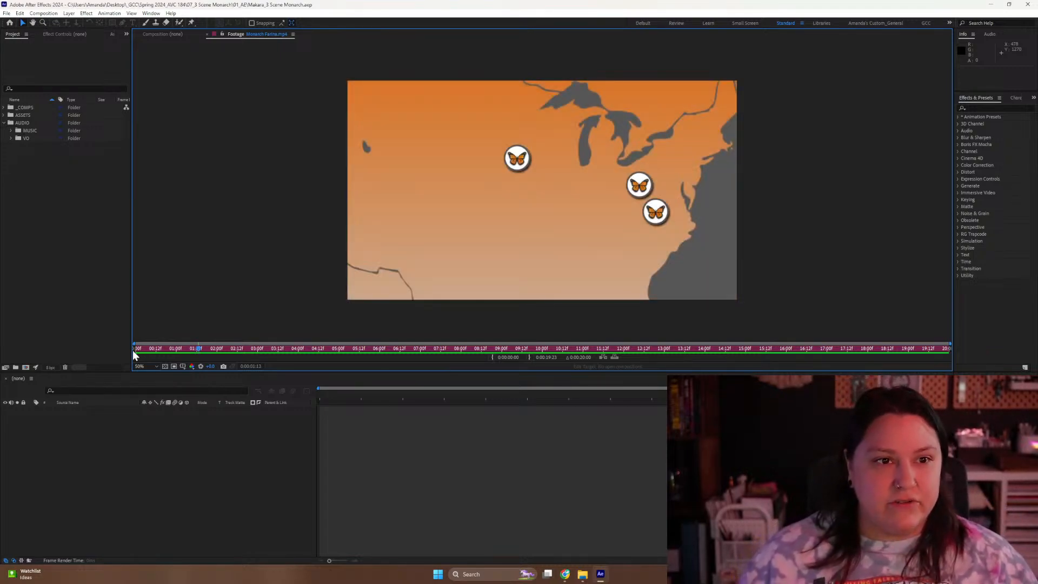
Advance through the start of the map scene to examine the three butterfly markers' movement and the white trails drawn behind them
key("Page_Down")
key("Page_Down")
key("Page_Down")
key("Page_Down")
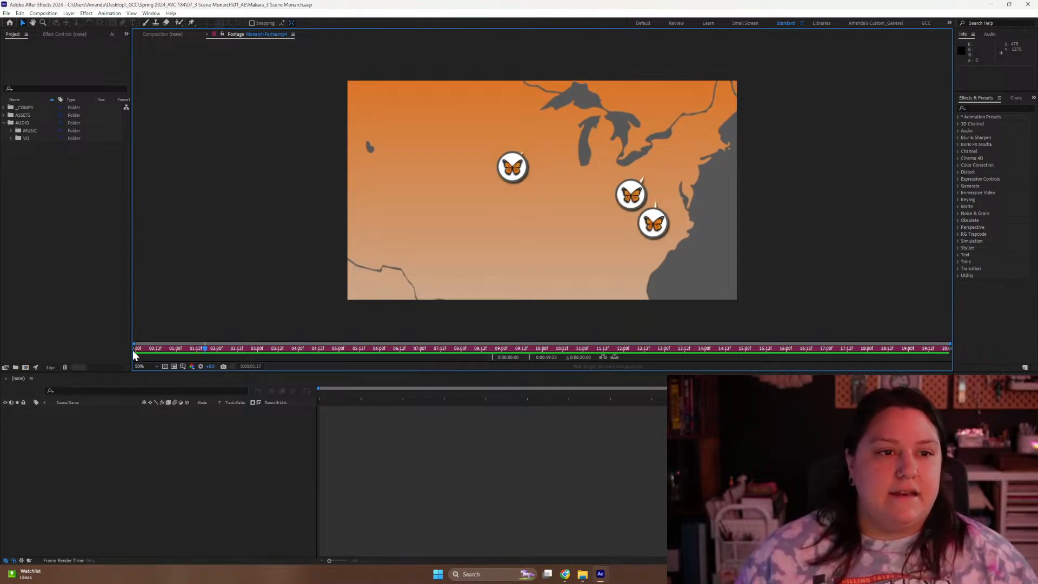
key("Page_Down")
key("Page_Down")
key("Page_Down")
key("Page_Down")
key("Page_Down")
key("Page_Down")
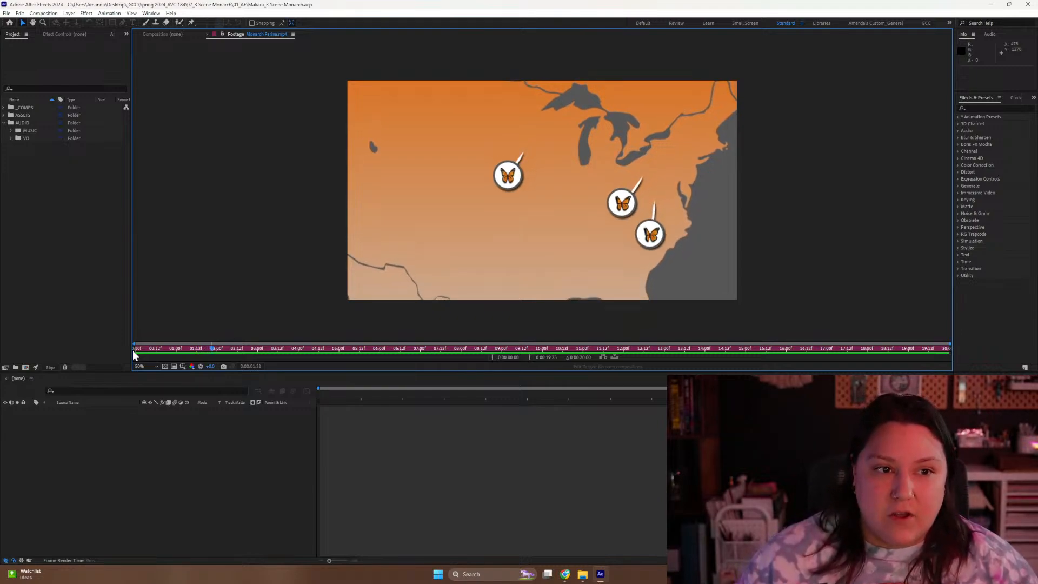
key("Page_Down")
key("Page_Down")
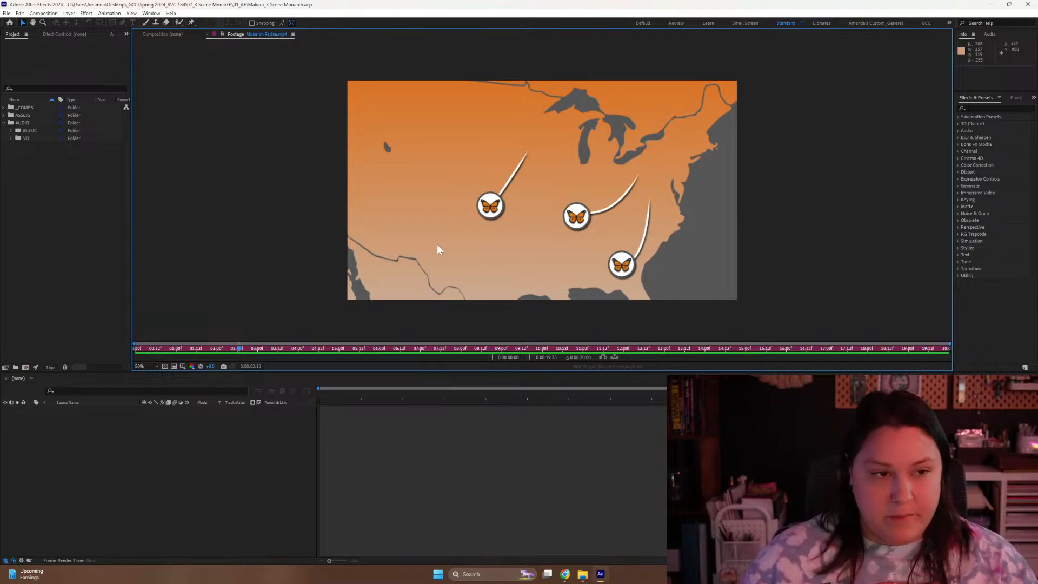
Play on through the map scene, and step around 0:00:06:00 to examine the circular reveal of the mountain sunset scene
key("space")
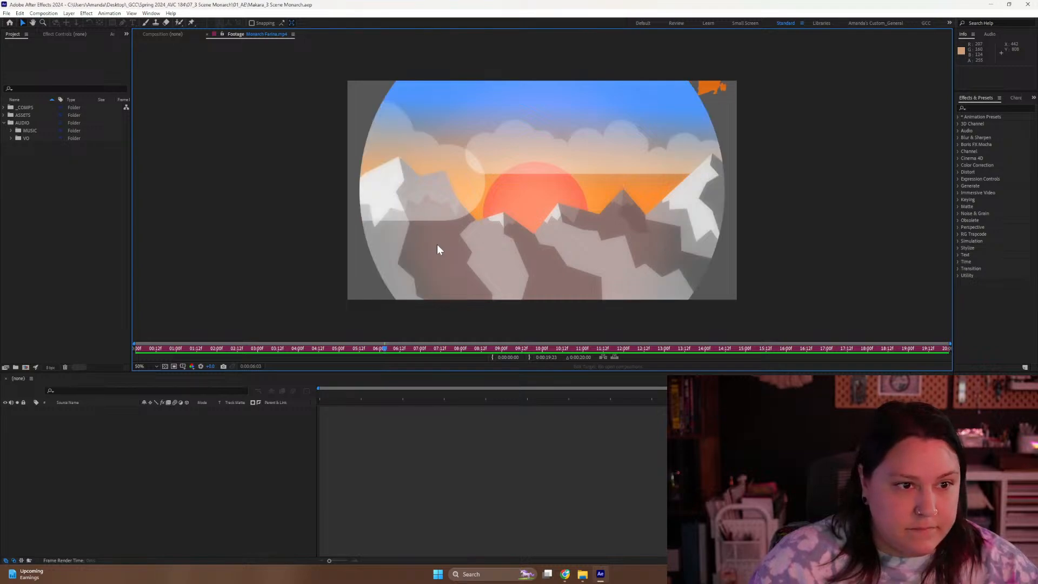
key("Page_Up")
key("Page_Up")
key("Page_Down")
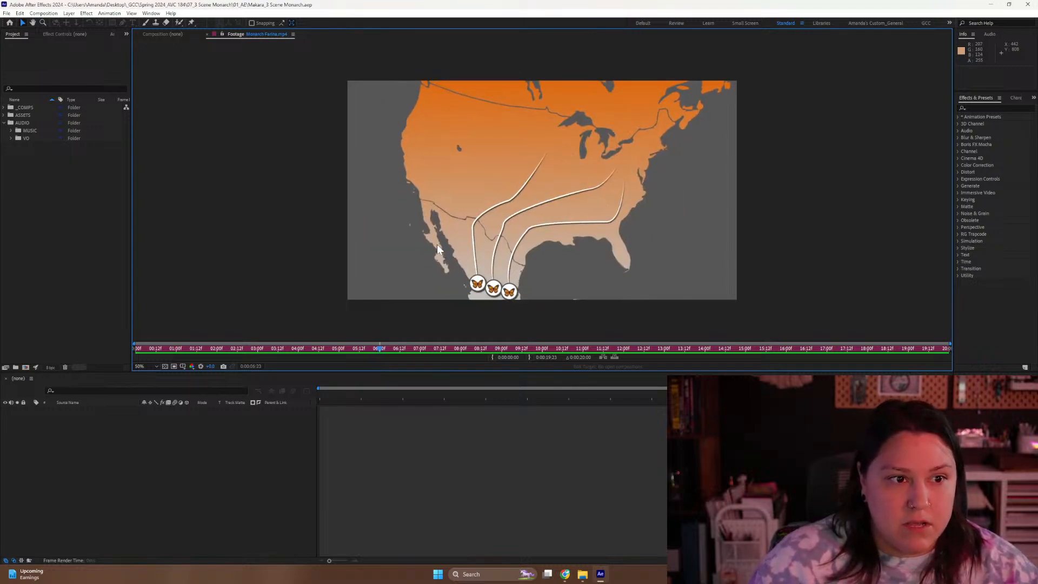
key("Page_Down")
key("Page_Up")
key("Page_Up")
key("Page_Up")
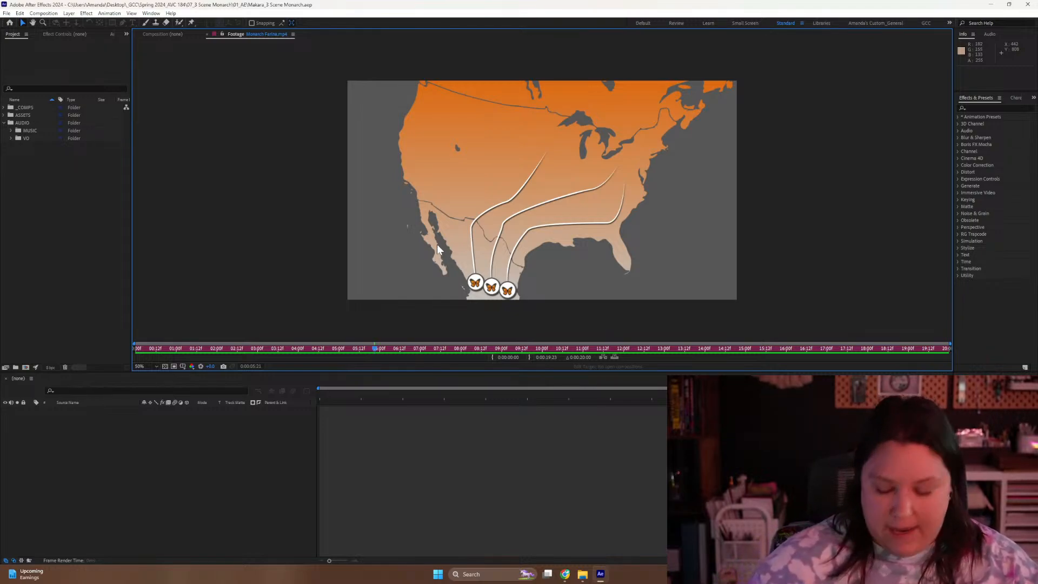
key("Page_Down")
key("Page_Down")
key("Page_Down")
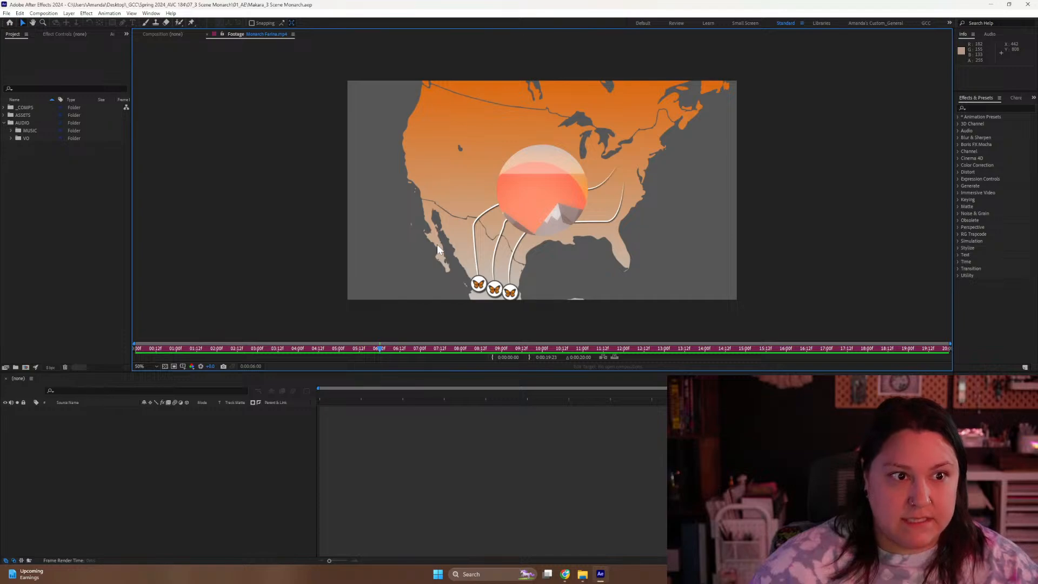
key("Page_Down")
key("Page_Down")
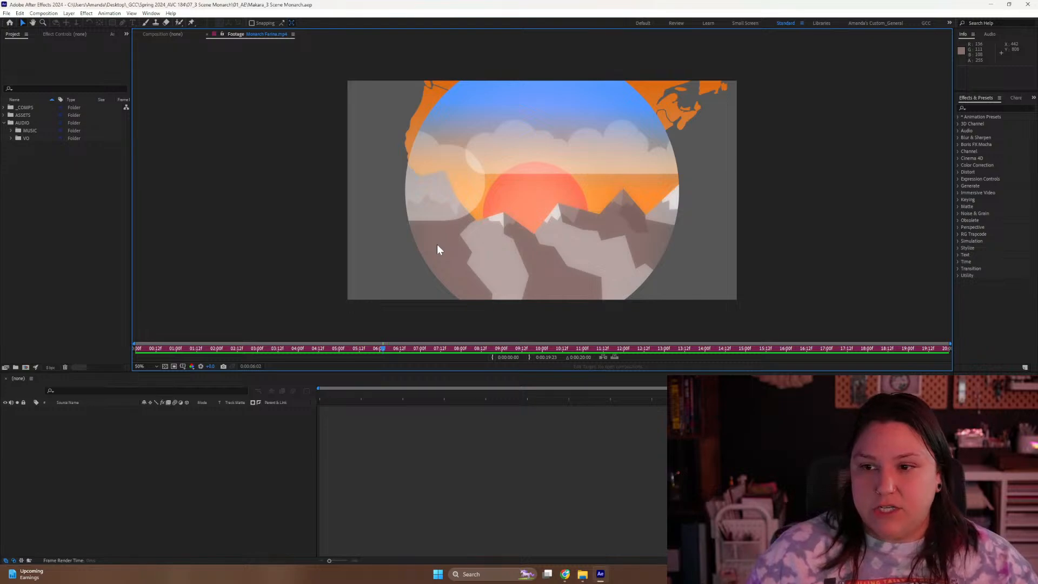
key("Page_Down")
key("Page_Down")
key("Page_Up")
key("Page_Up")
key("Page_Up")
key("Page_Up")
key("Page_Up")
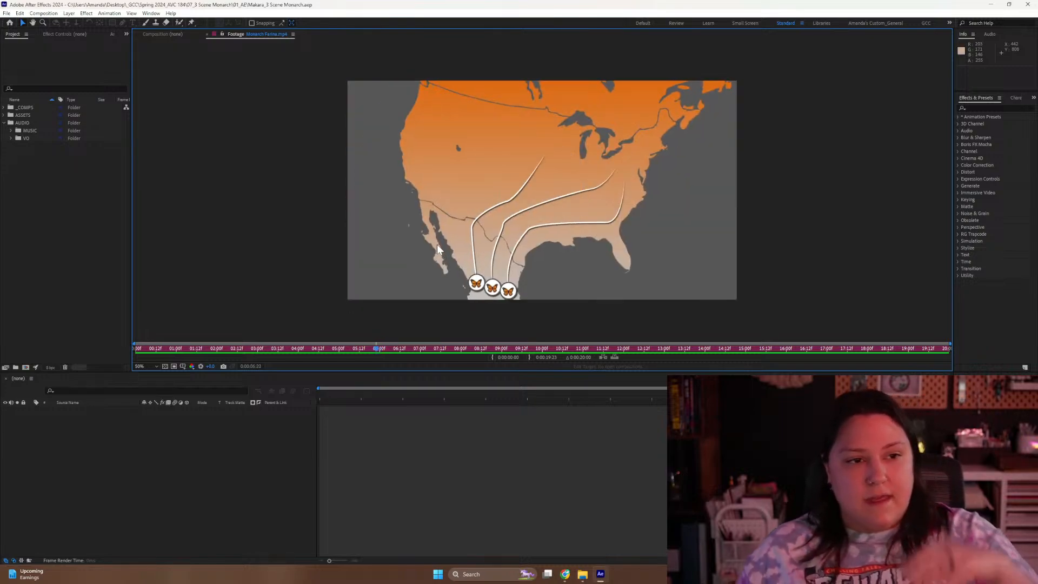
Step backward from the circular reveal to about 0:00:05:10 to examine the map's camera movement as the butterflies near their destination
key("Page_Up")
key("Page_Up")
key("Page_Up")
key("Page_Up")
key("Page_Up")
key("Page_Up")
key("Page_Up")
key("Page_Up")
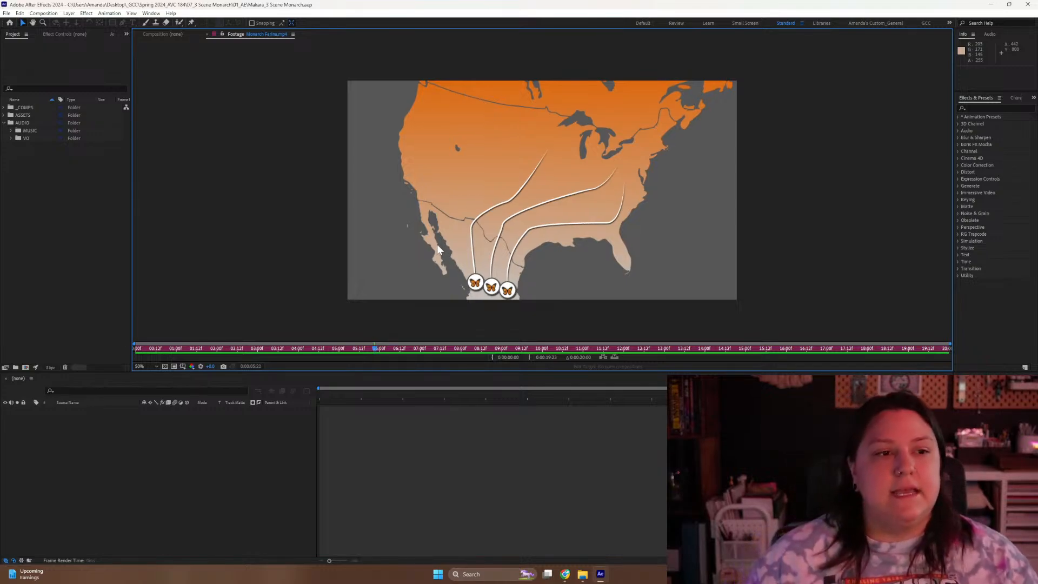
key("Page_Up")
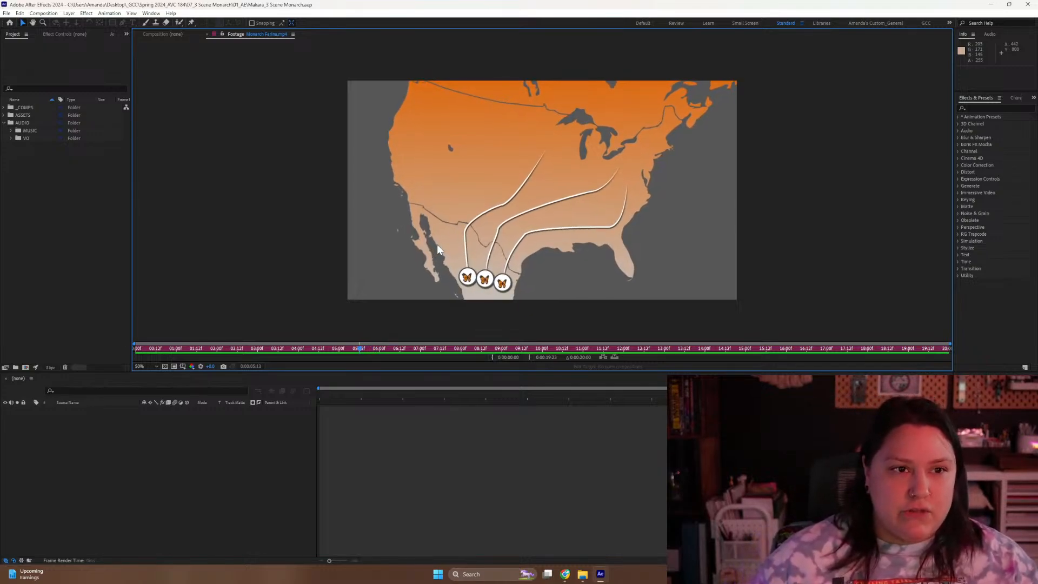
key("Page_Up")
key("Page_Up")
key("Page_Up")
key("Page_Up")
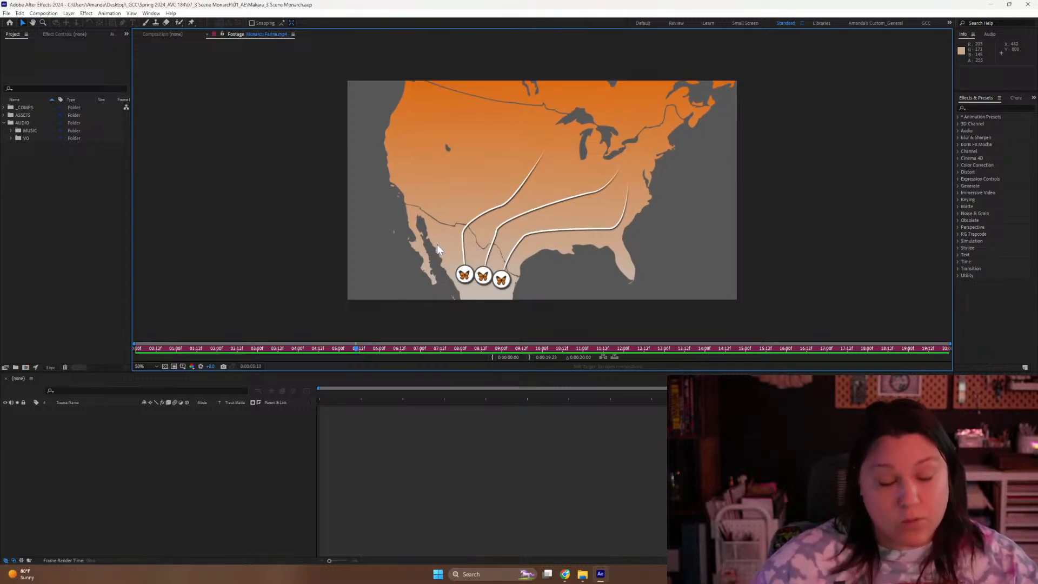
Step forward through the end of the map scene into the mountain reveal to examine how the movement continues during the transition
key("Page_Down")
key("Page_Down")
key("Page_Down")
key("Page_Down")
key("Page_Down")
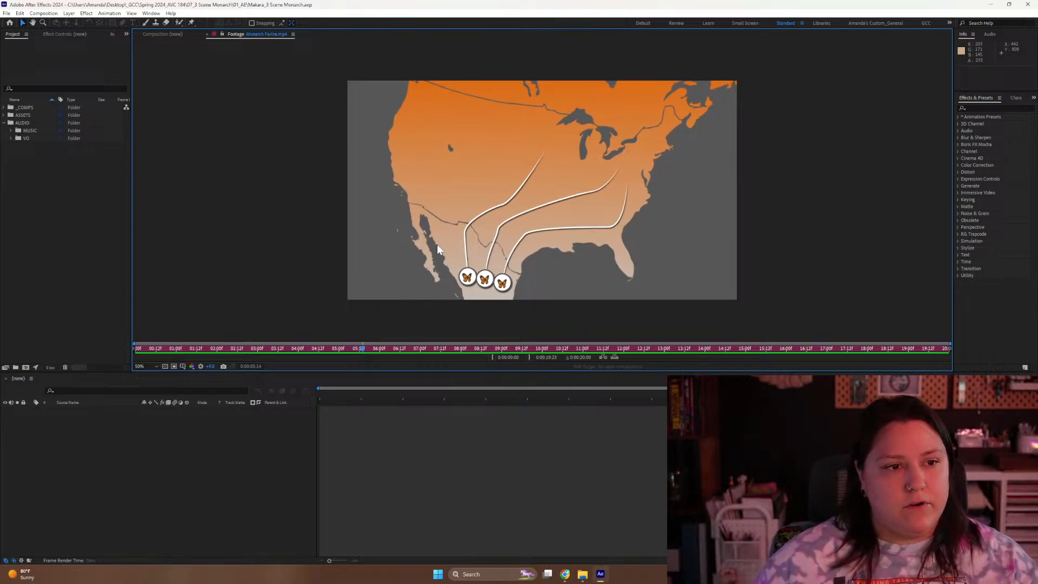
key("Page_Down")
key("Page_Down")
key("Page_Down")
key("Page_Down")
key("Page_Down")
key("Page_Down")
key("Page_Down")
key("Page_Down")
key("Page_Down")
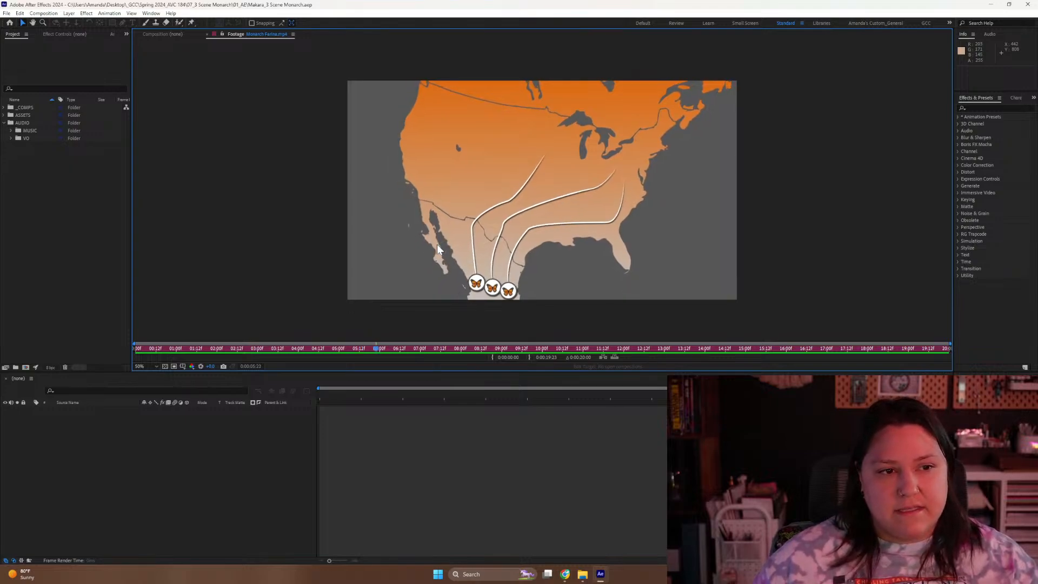
key("Page_Down")
key("Page_Down")
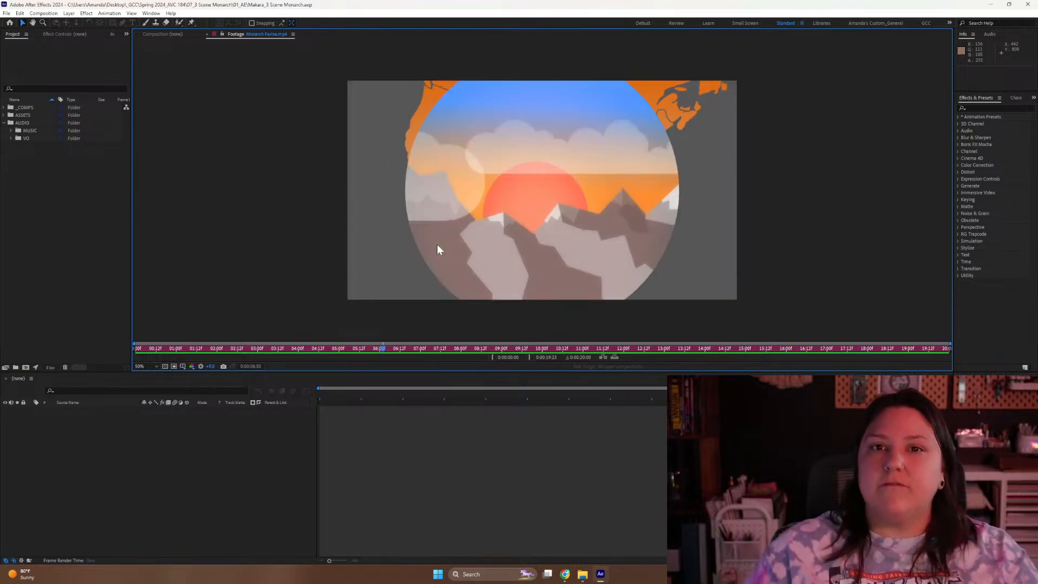
Step back from the circular reveal to about 0:00:05:19 and replay the transition from the map into the mountain scene
key("Page_Up")
key("Page_Up")
key("Page_Up")
key("Page_Up")
key("Page_Up")
key("Page_Up")
key("Page_Up")
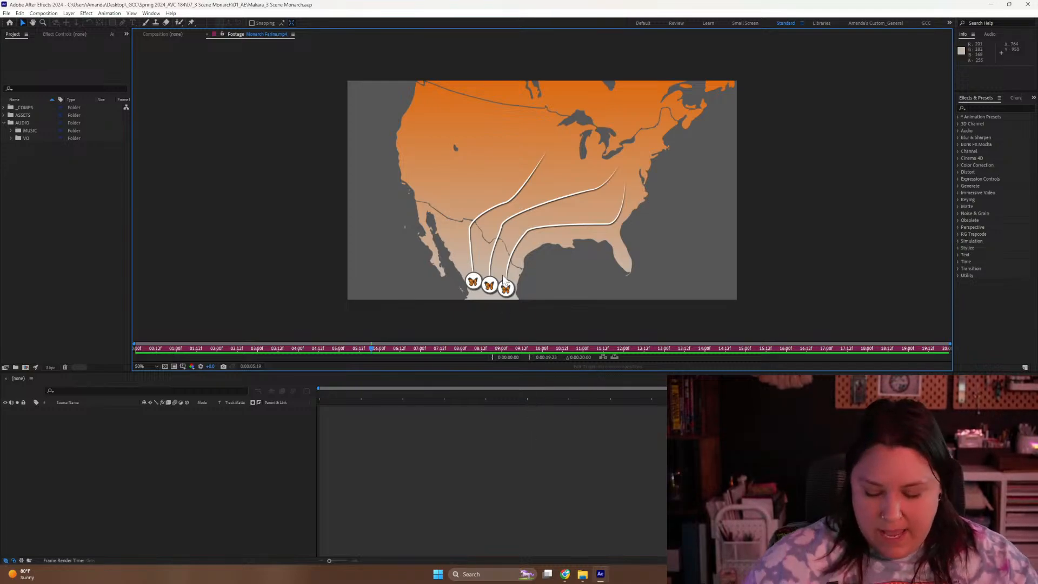
key("space")
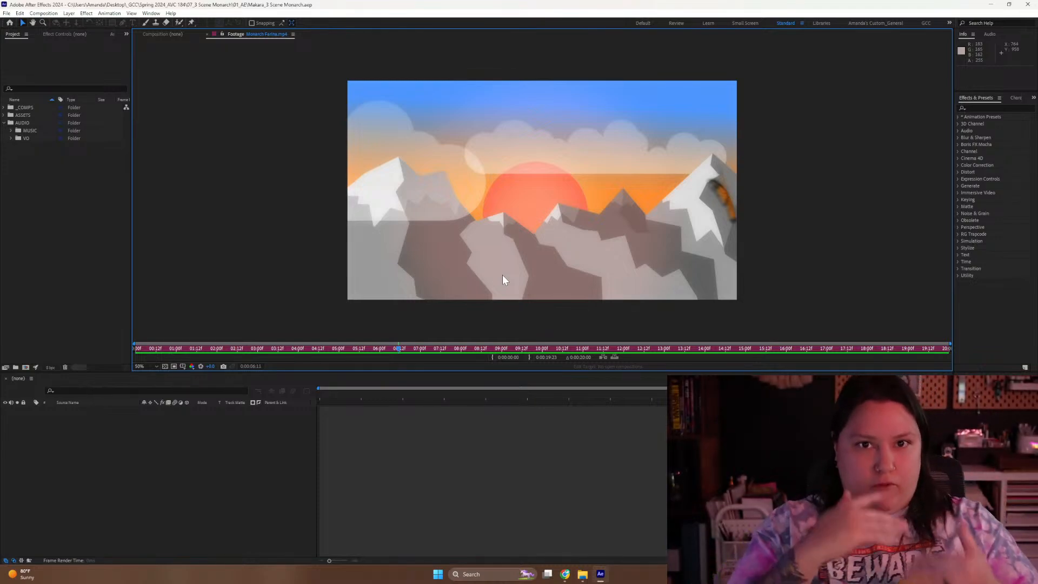
Play the mountain sunset scene to about 0:00:08:14 and step forward to examine the movement of the individual butterflies
key("space")
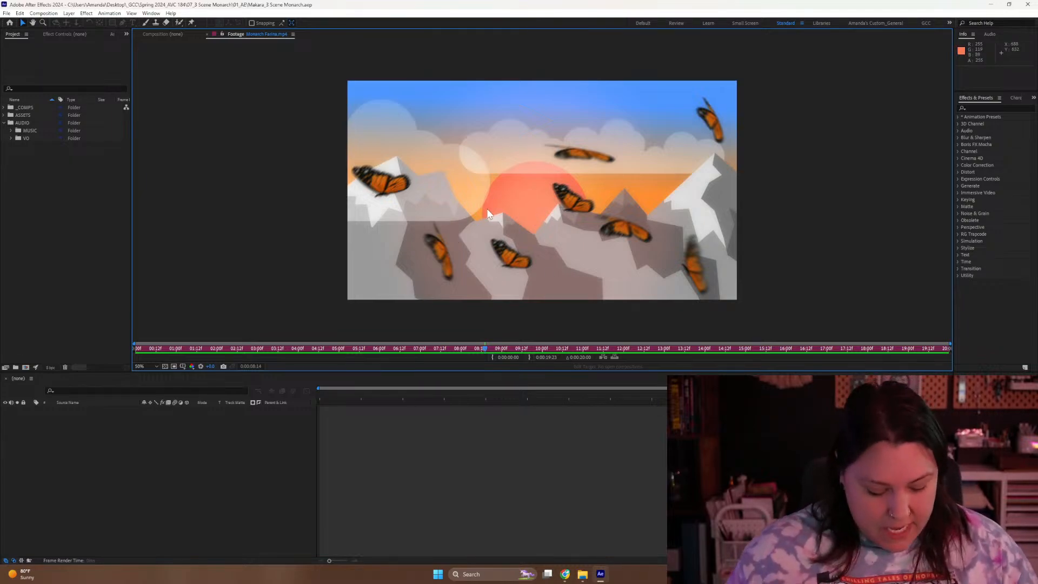
key("space")
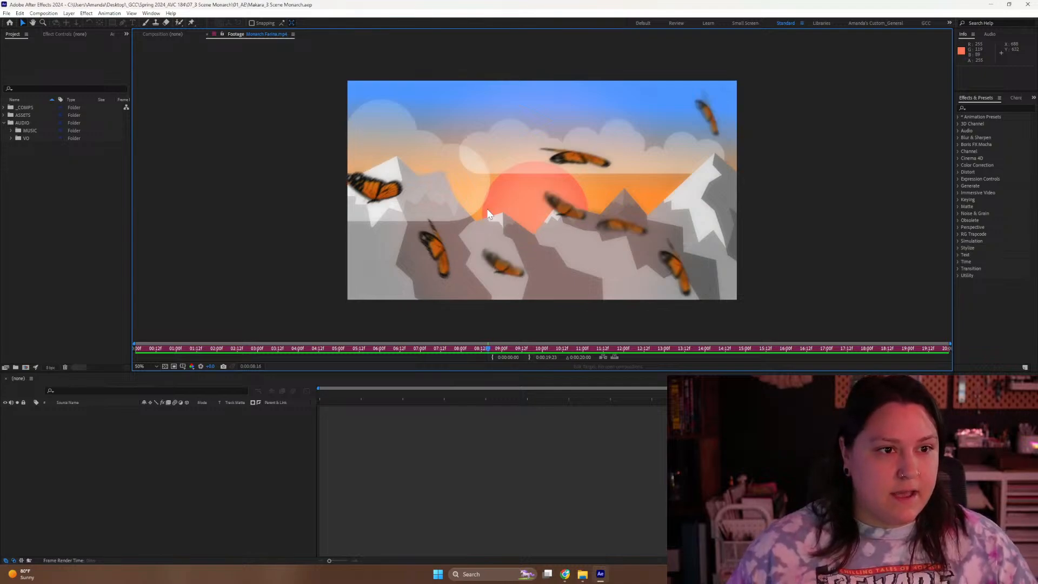
key("Page_Down")
key("Page_Down")
key("Page_Down")
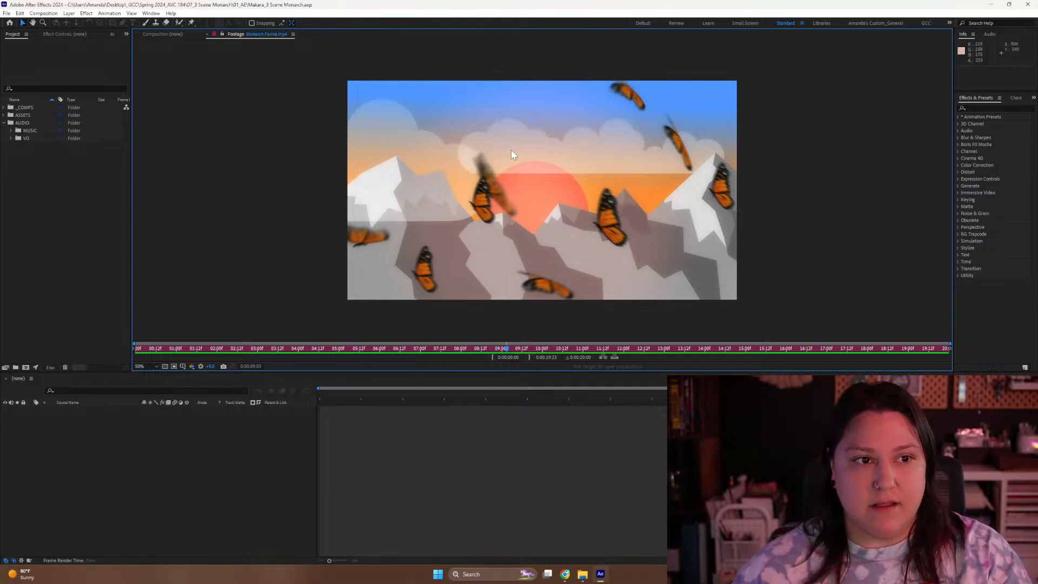
Play the rest of the mountain scene to the blurred title transition at 0:00:13:00, and return to about 0:00:09:23
key("space")
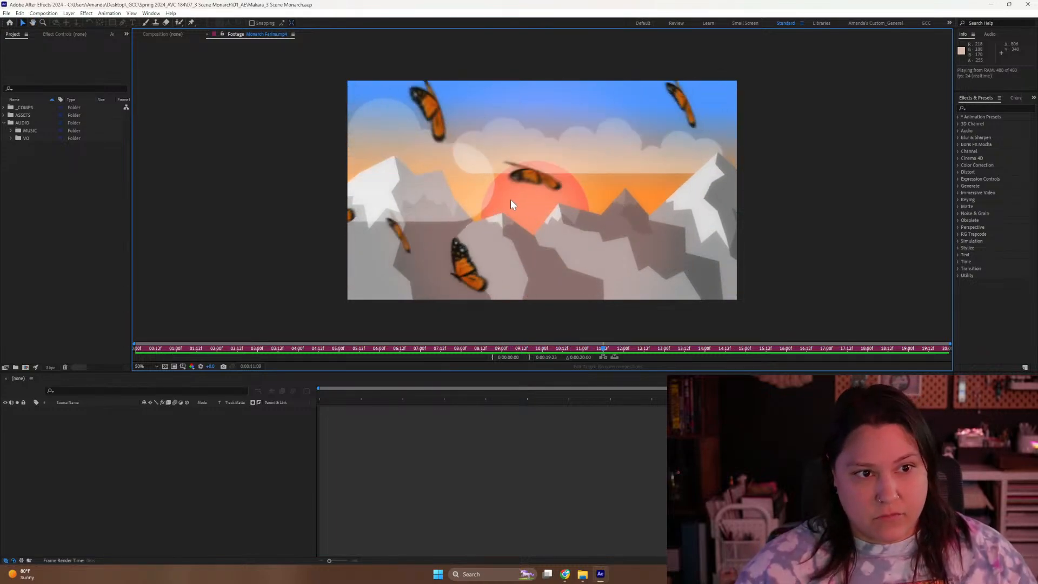
key("space")
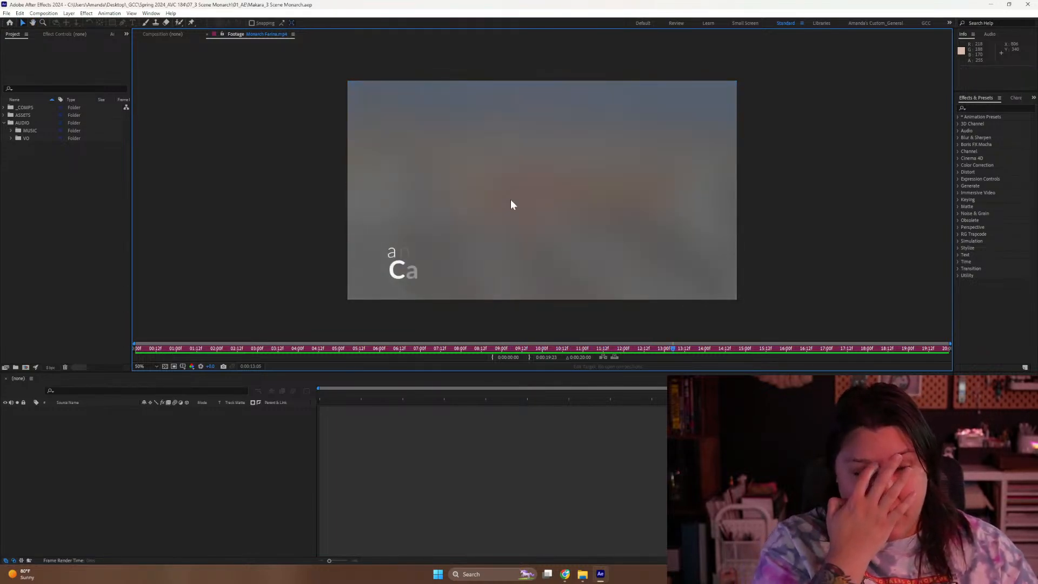
mouse_move(524, 349)
left_mouse_down()
mouse_move(492, 359)
mouse_move(526, 352)
mouse_move(537, 336)
left_mouse_up()
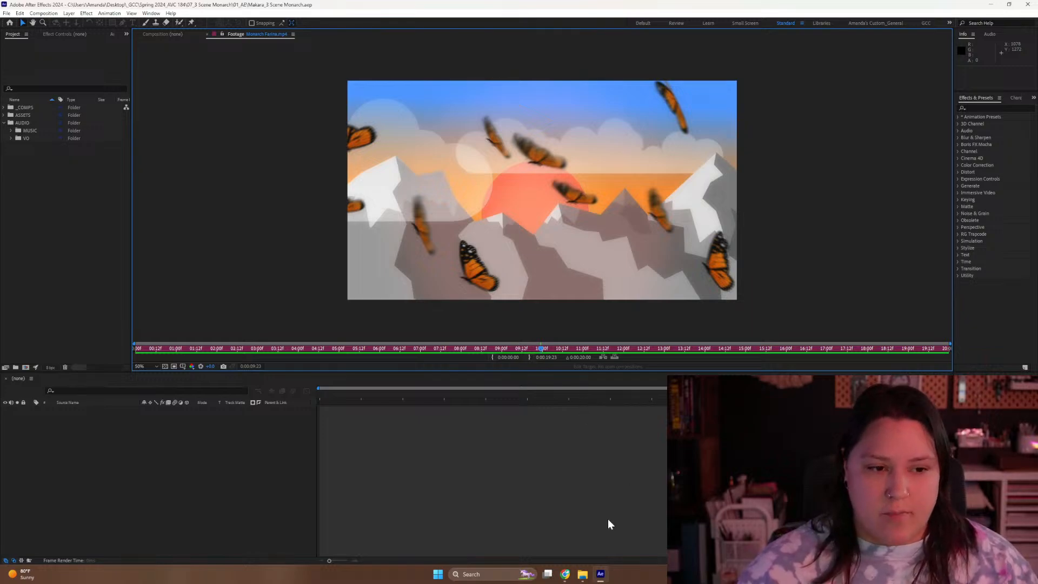
mouse_move(565, 576)
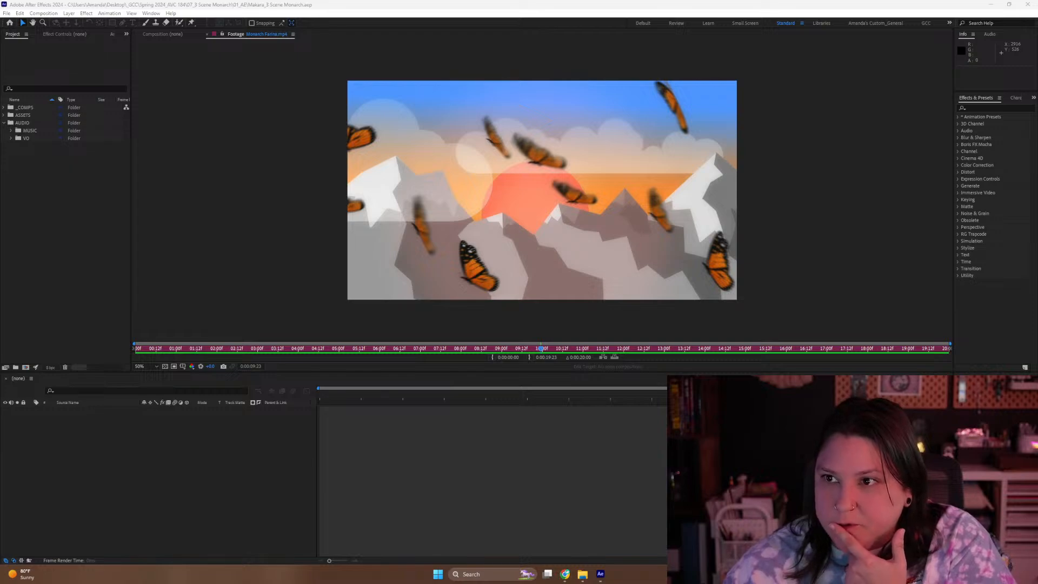
key("alt+Tab")
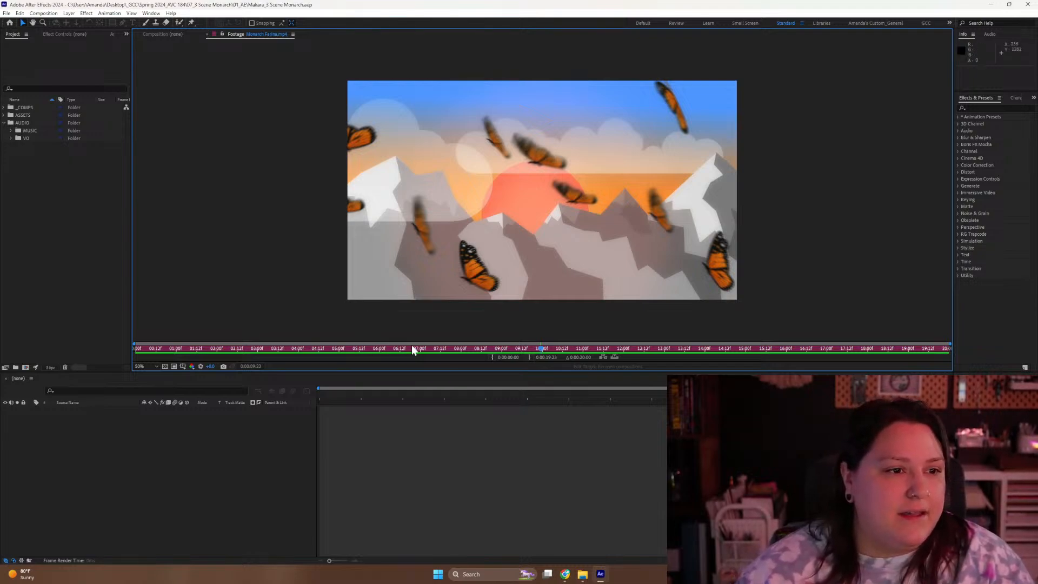
Scrub through the closing animation credit to examine its drifting text, and return to the beginning of the sample video
left_click_drag(550, 347, 813, 319)
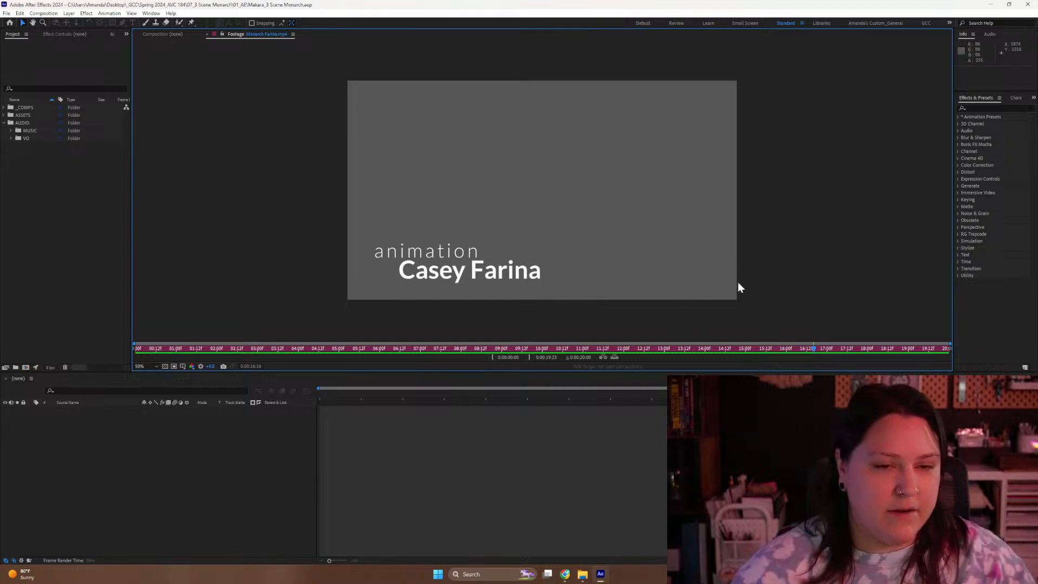
left_click_drag(813, 351, 759, 329)
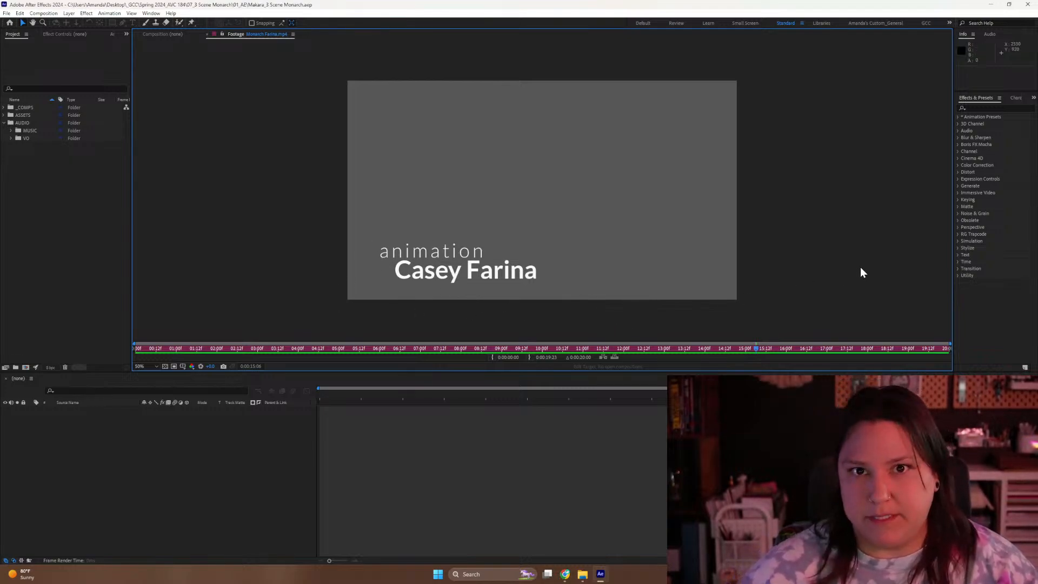
left_click_drag(773, 350, 778, 325)
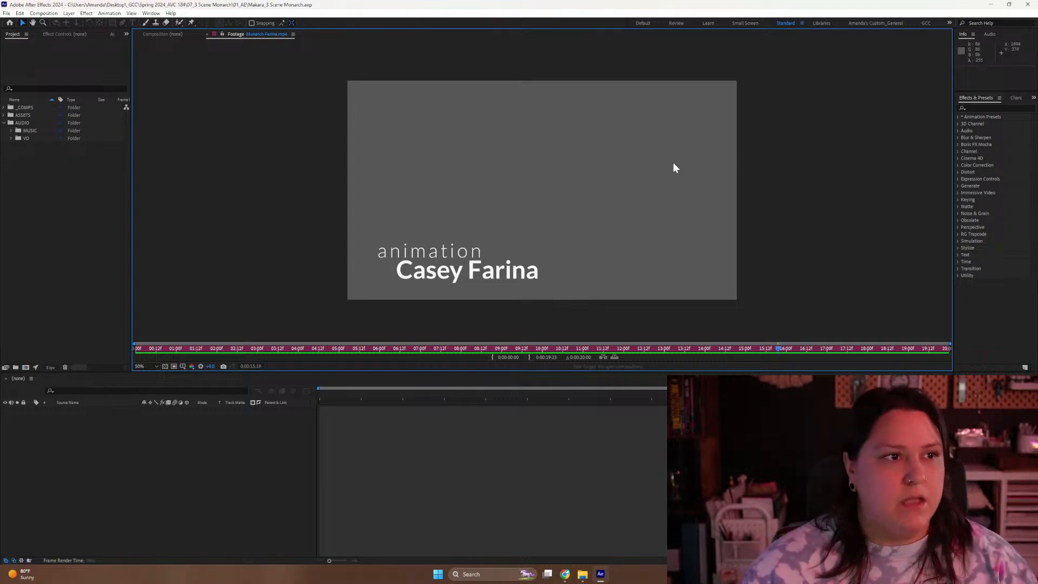
left_click_drag(320, 344, 139, 352)
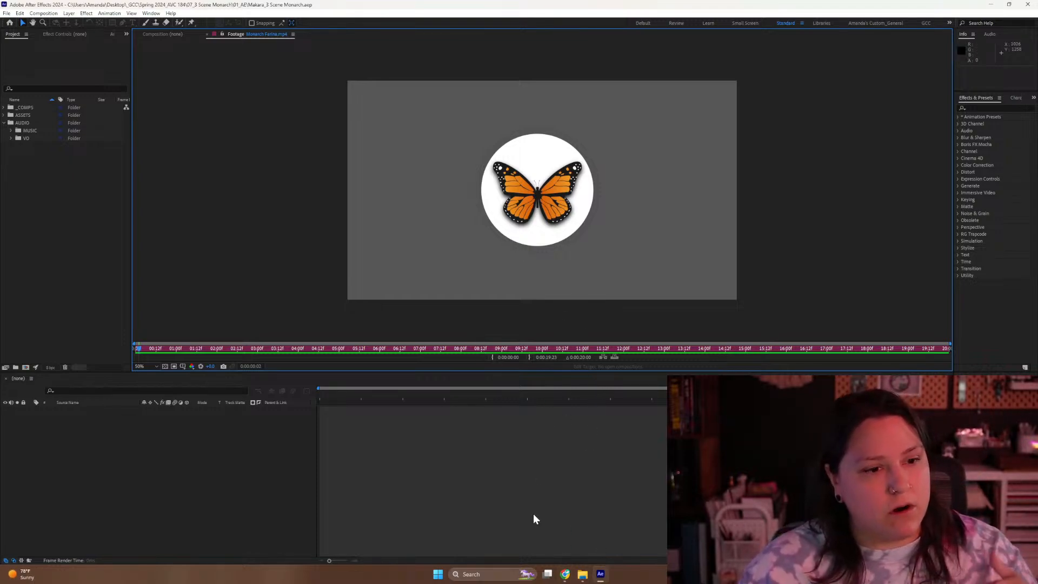
Switch to the web browser, open Miro in a new tab from the teaching bookmarks, and sign in to reach the ART 184 board
left_click(566, 574)
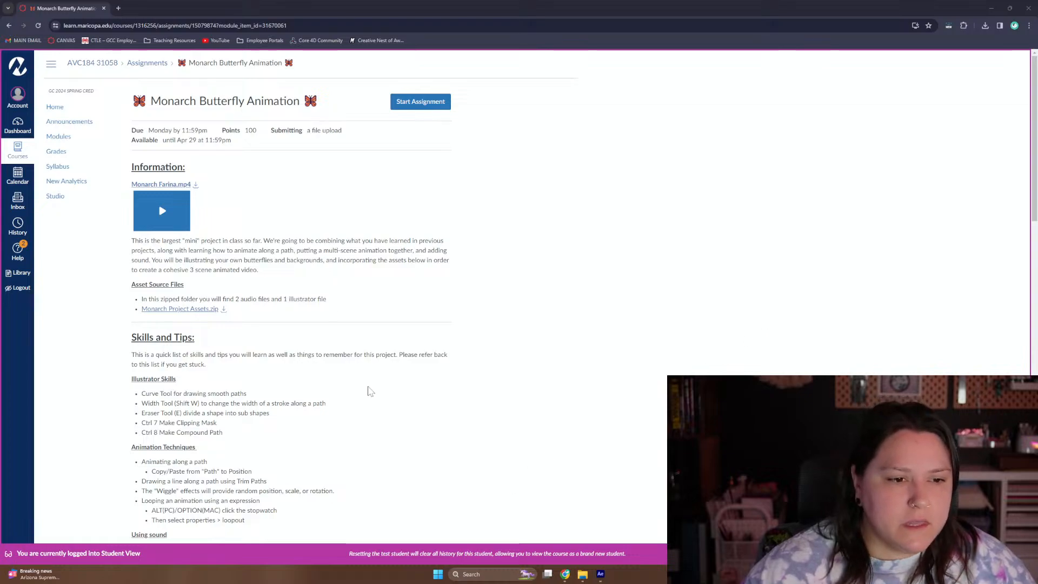
left_click(118, 8)
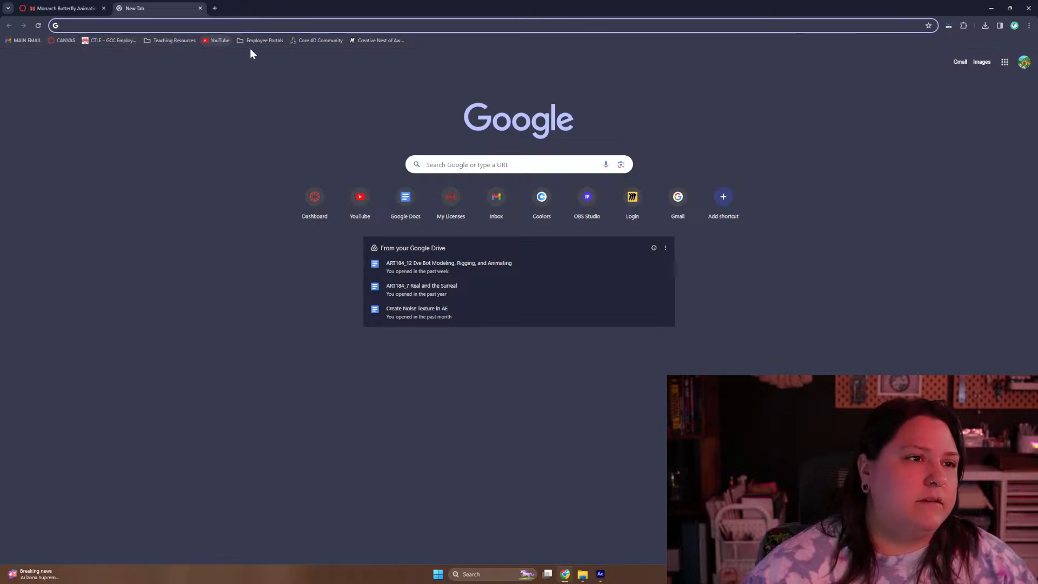
left_click(182, 40)
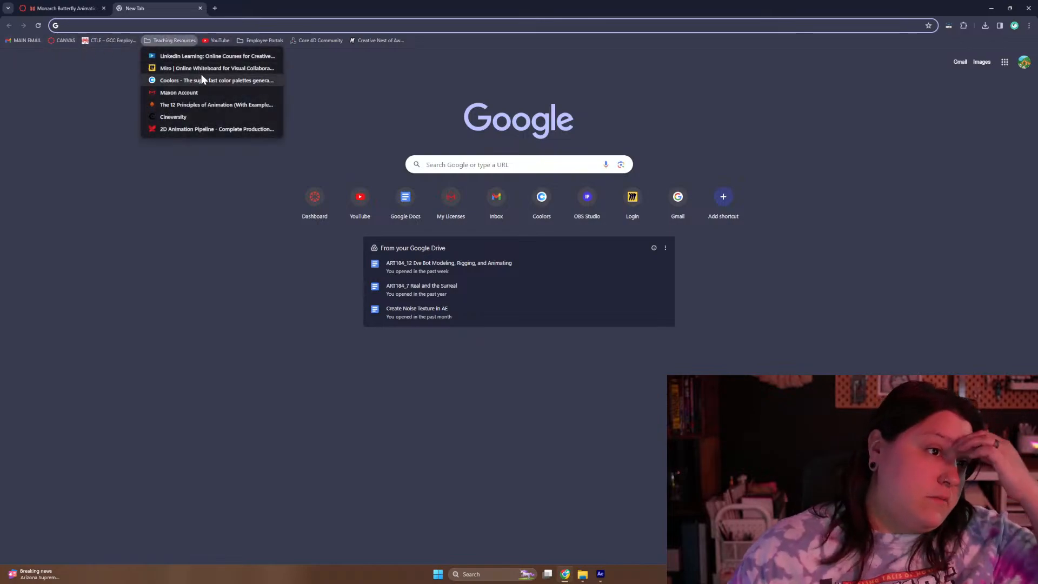
left_click(215, 67)
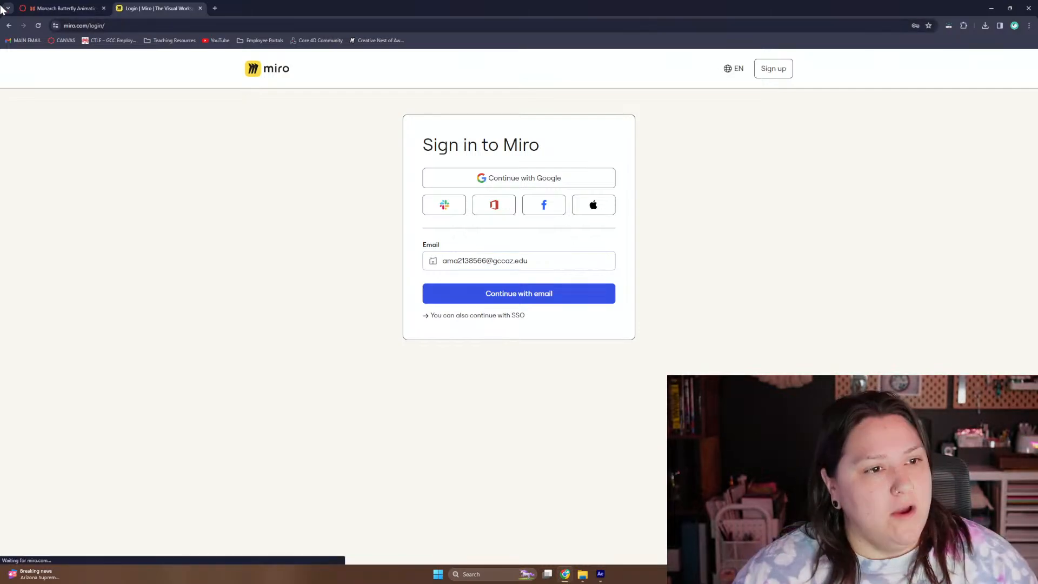
left_click(529, 293)
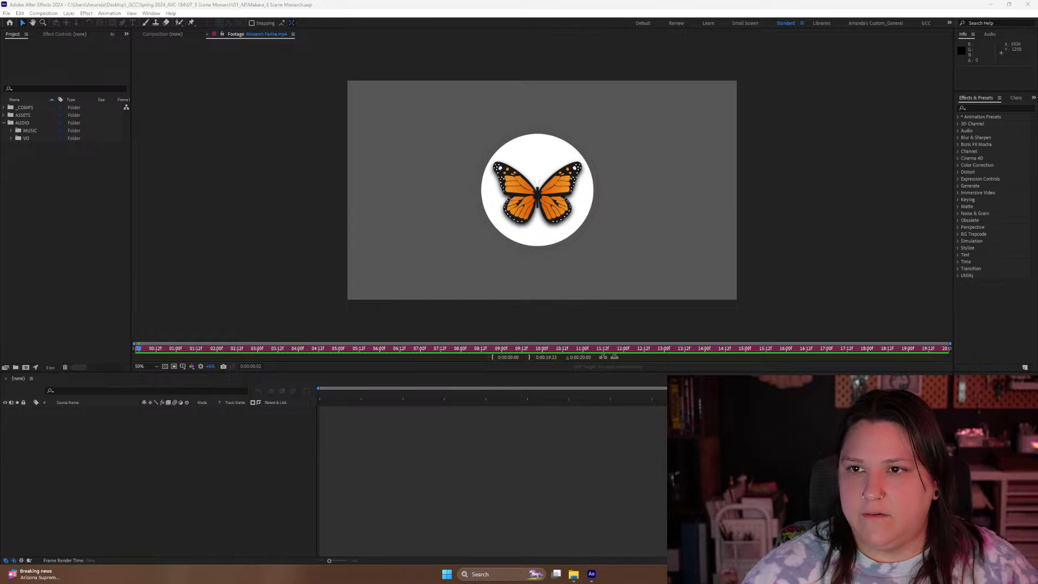
left_click_drag(1037, 173, 435, 5)
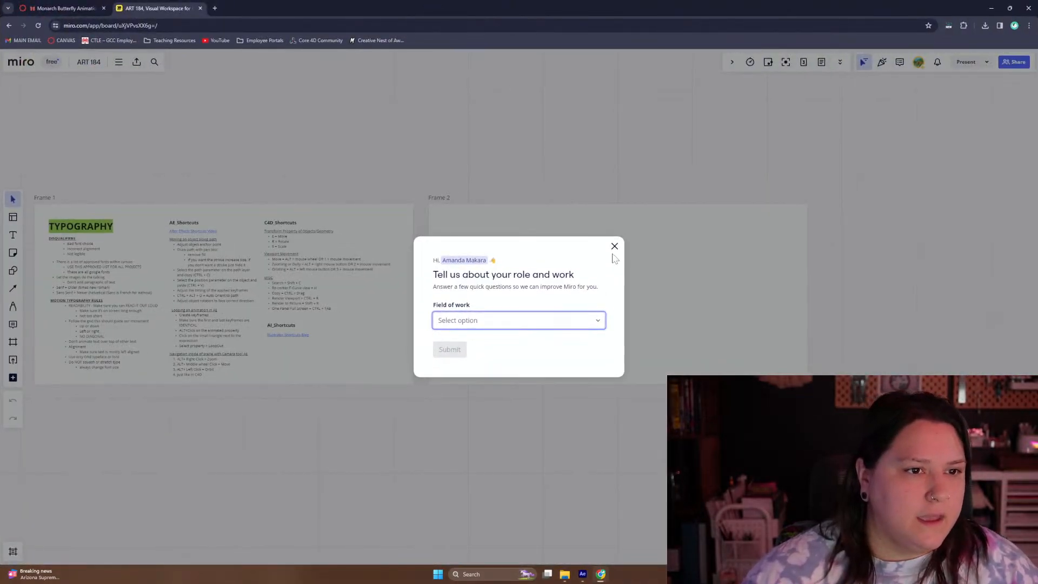
left_click(486, 322)
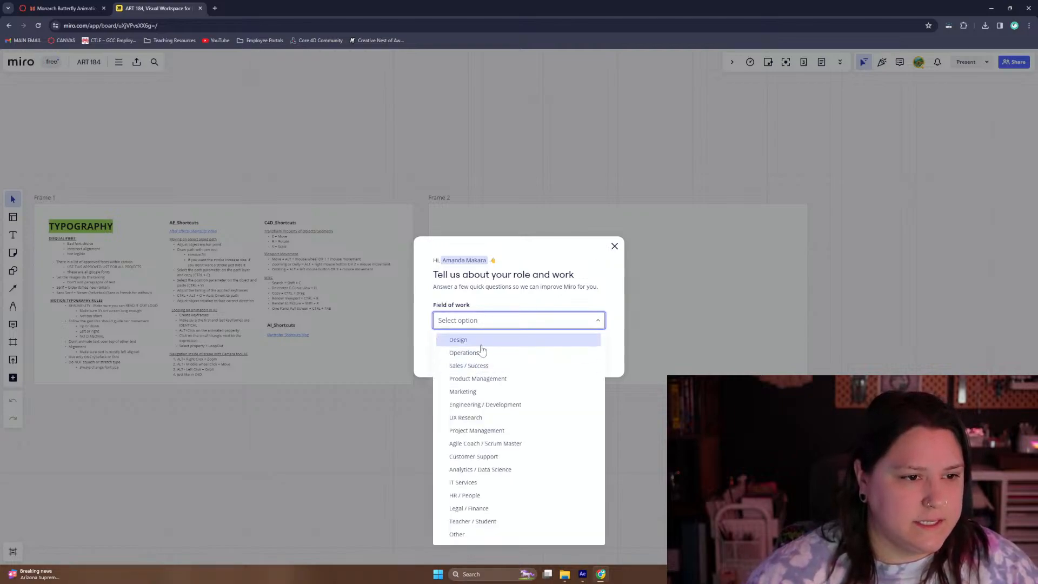
left_click(476, 340)
left_click(487, 339)
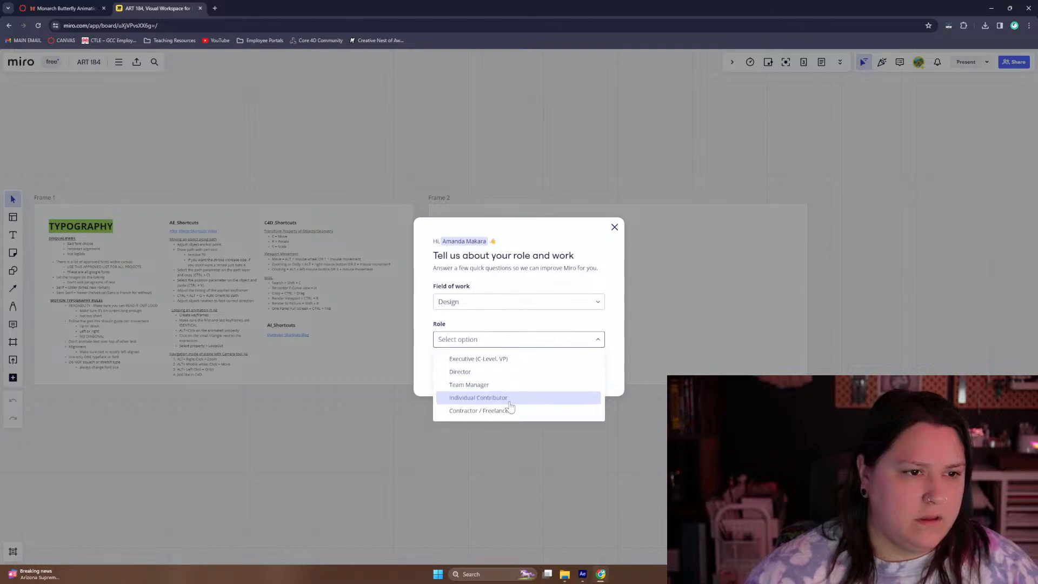
left_click(480, 412)
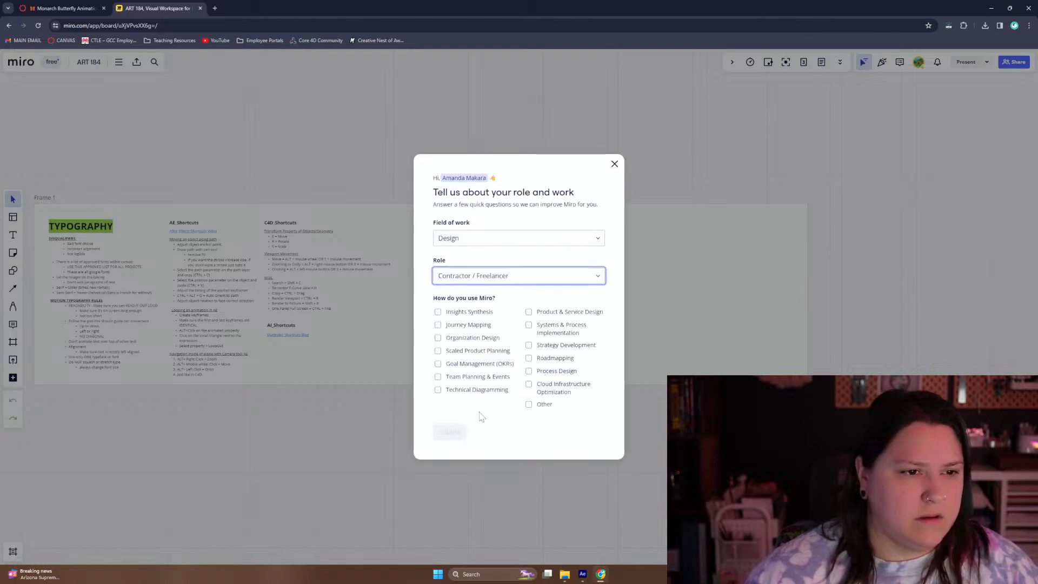
Dismiss the role and work survey and bring the empty Frame 2 of the ART 184 board into view
left_click(615, 165)
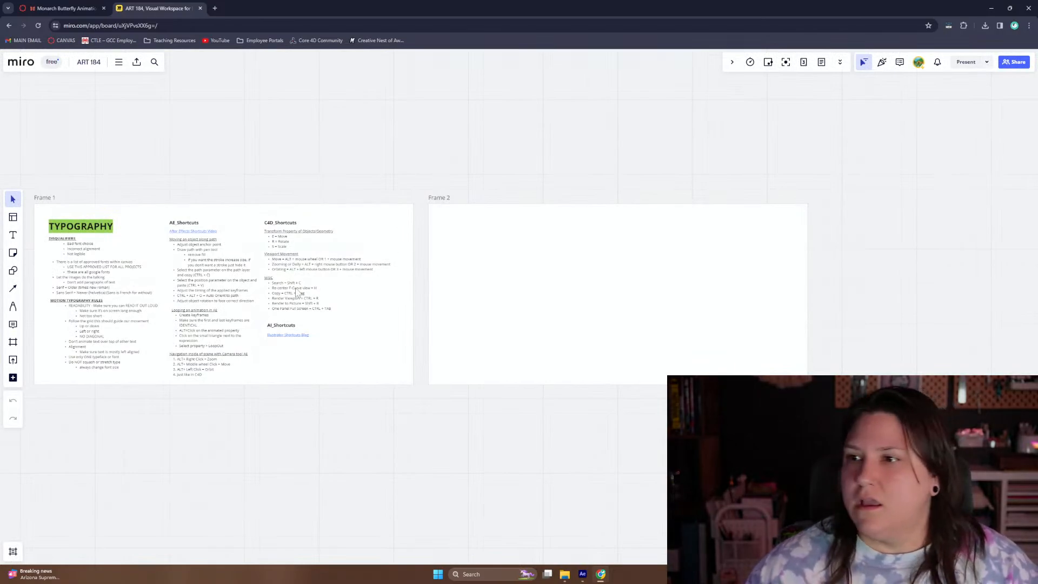
scroll(292, 292, "up", 5)
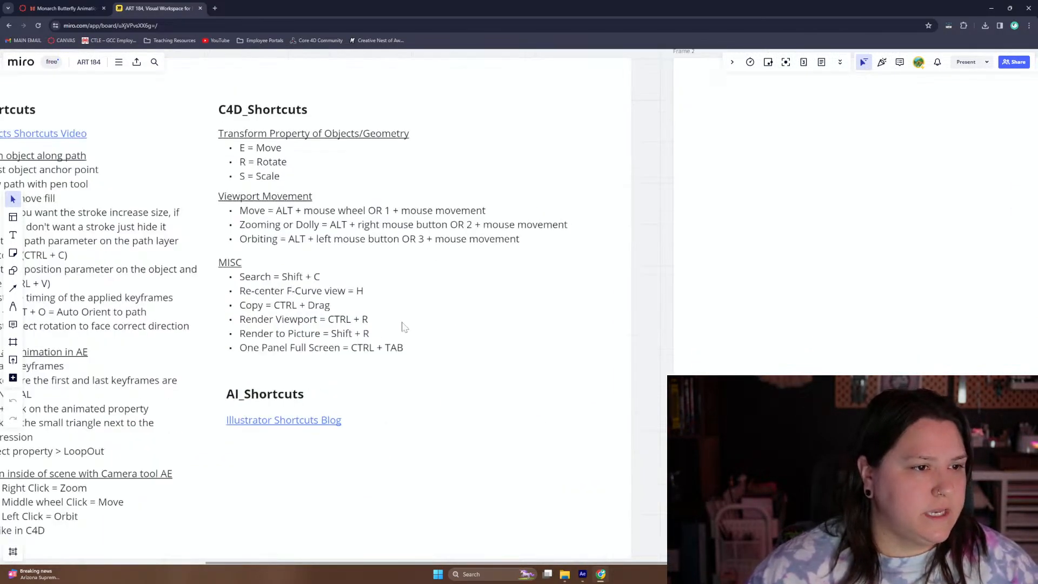
left_click_drag(657, 253, 331, 292)
left_click_drag(424, 280, 317, 268)
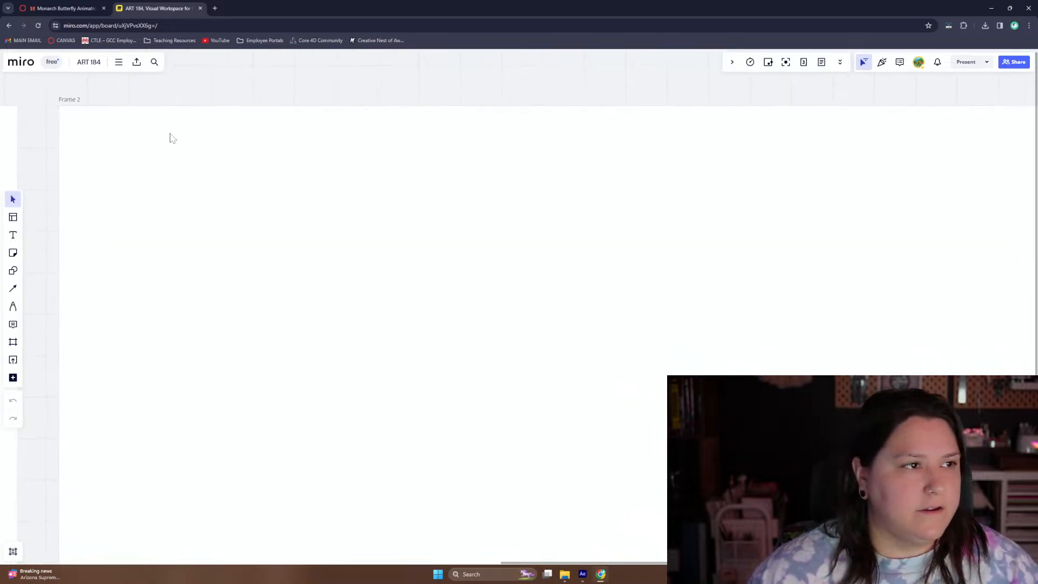
left_click_drag(171, 185, 355, 197)
left_click_drag(219, 261, 454, 199)
left_click_drag(315, 213, 496, 235)
left_click_drag(374, 258, 223, 338)
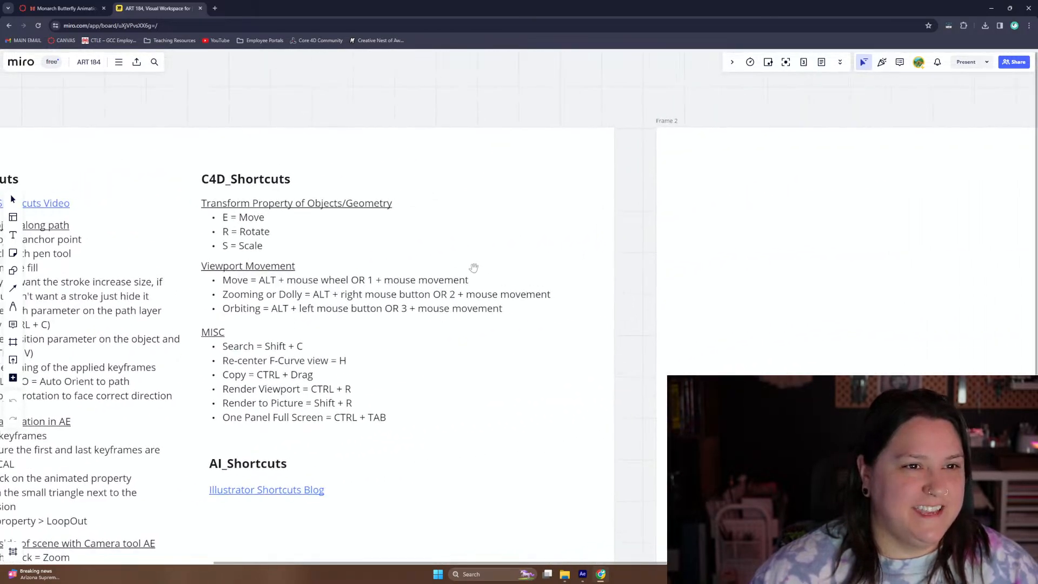
left_click_drag(693, 139, 320, 149)
left_click_drag(466, 211, 260, 193)
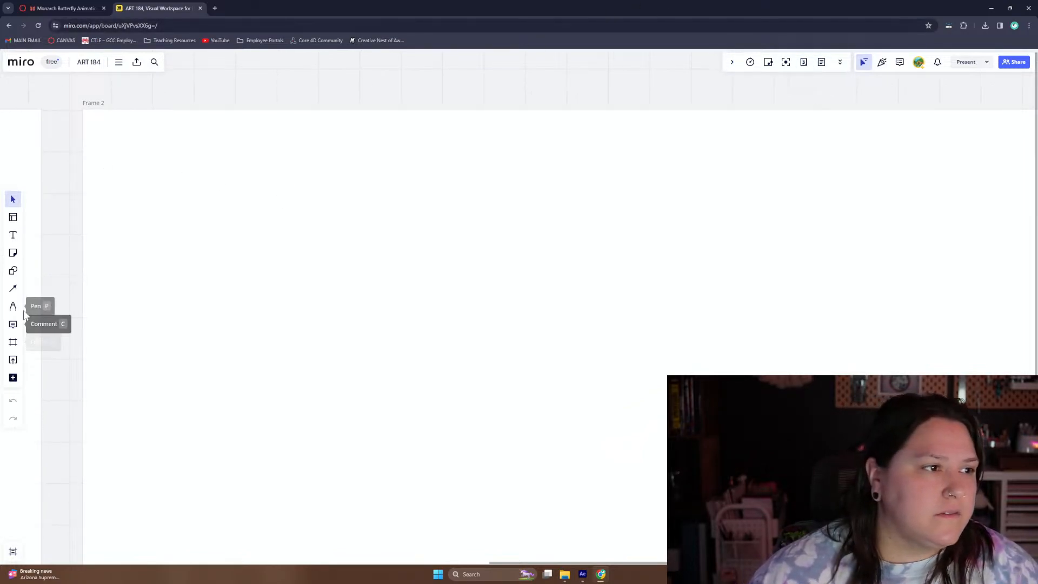
Add a text title reading "Monarch 3 Scene Animation" near the upper-left corner of Frame 2
left_click(13, 235)
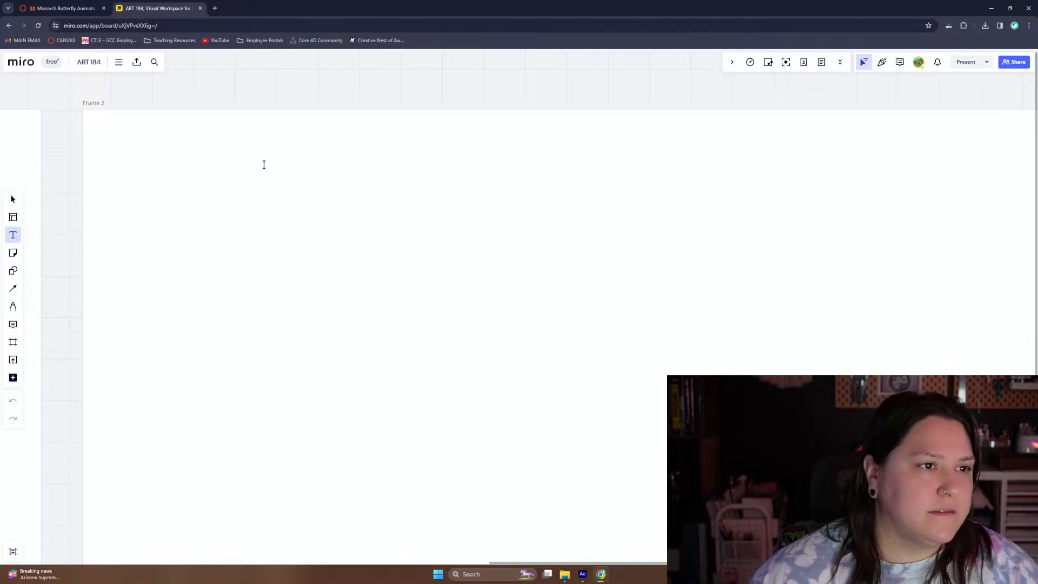
left_click(109, 149)
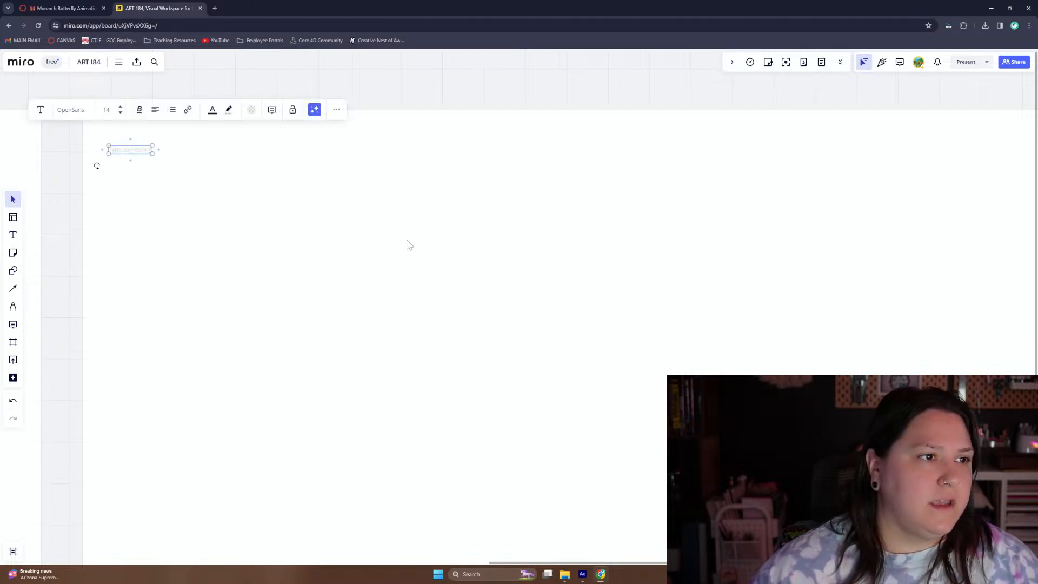
type("Monarch")
key("BackSpace")
type("2")
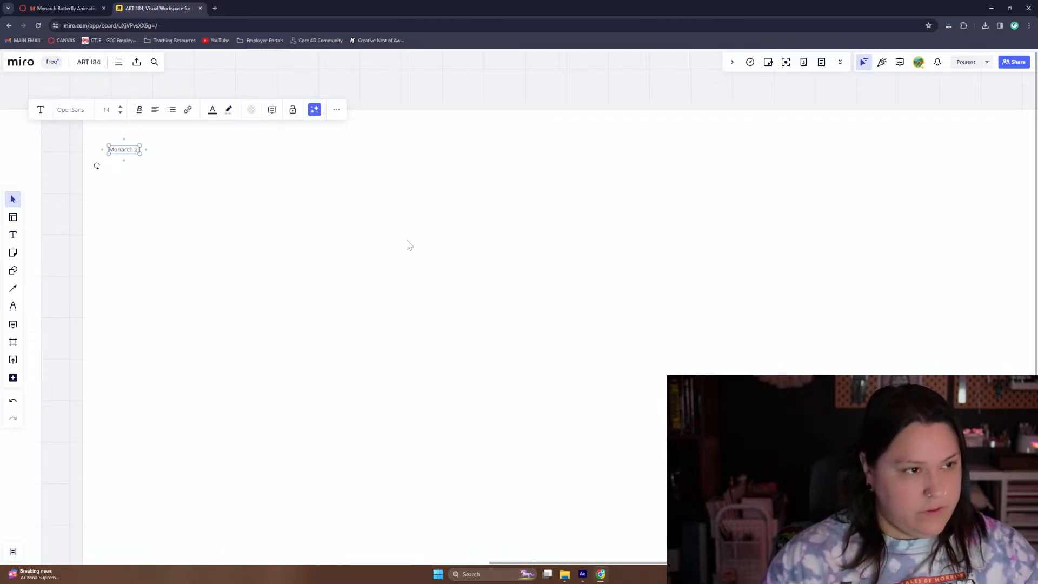
key("BackSpace")
type("3 Sc")
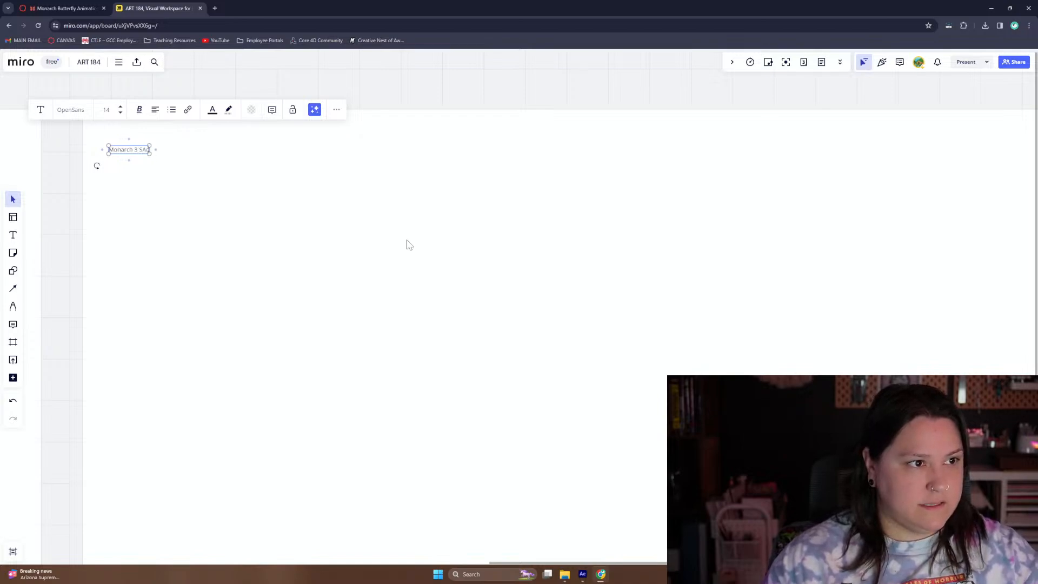
type("ene An")
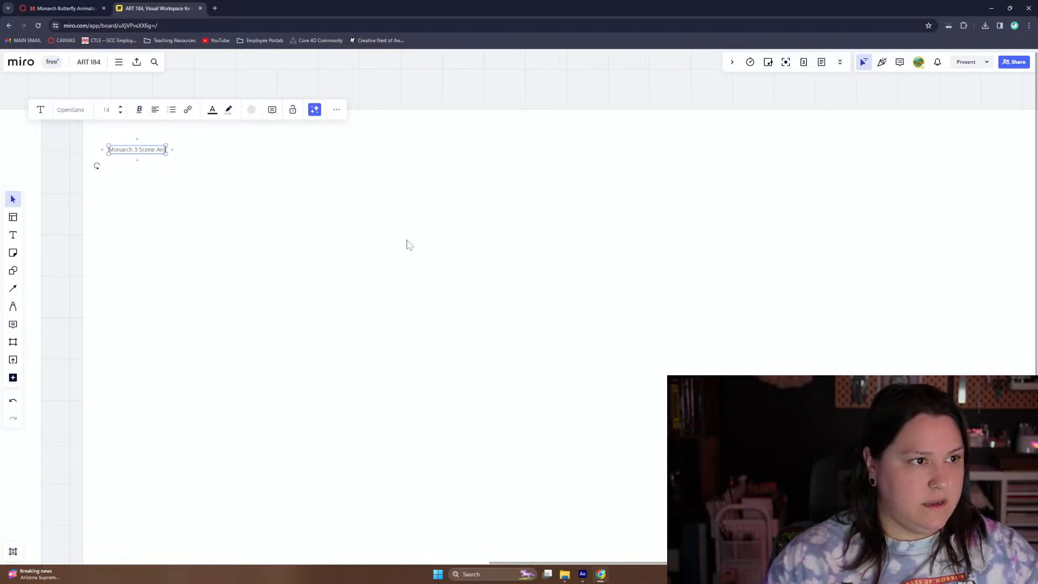
type("imation")
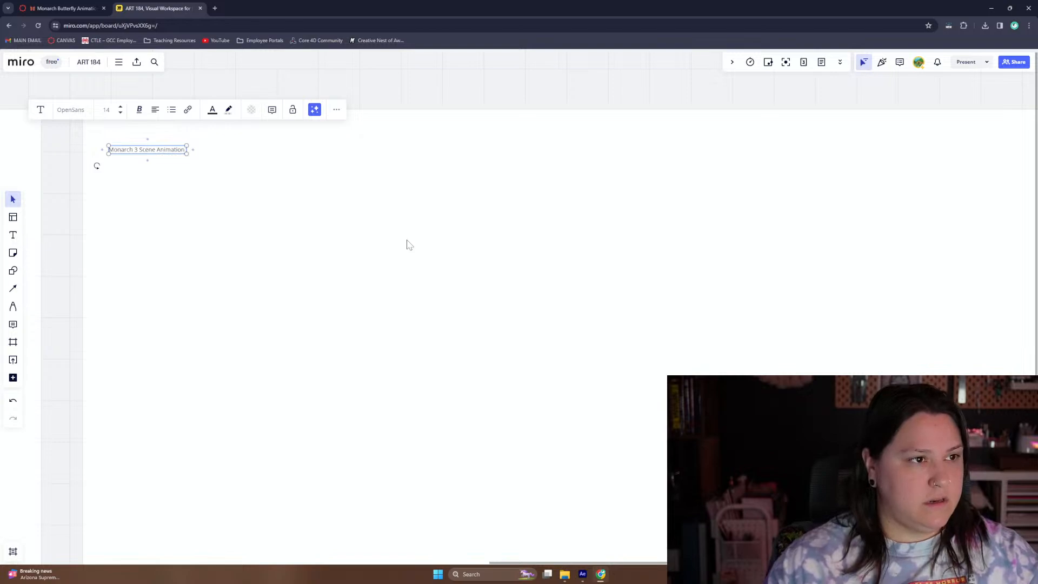
Reword the title in Frame 2 to read "Monarch 3 Scene Asset List"
key("BackSpace")
key("BackSpace")
key("BackSpace")
key("BackSpace")
key("BackSpace")
key("BackSpace")
key("BackSpace")
key("BackSpace")
key("BackSpace")
key("BackSpace")
key("BackSpace")
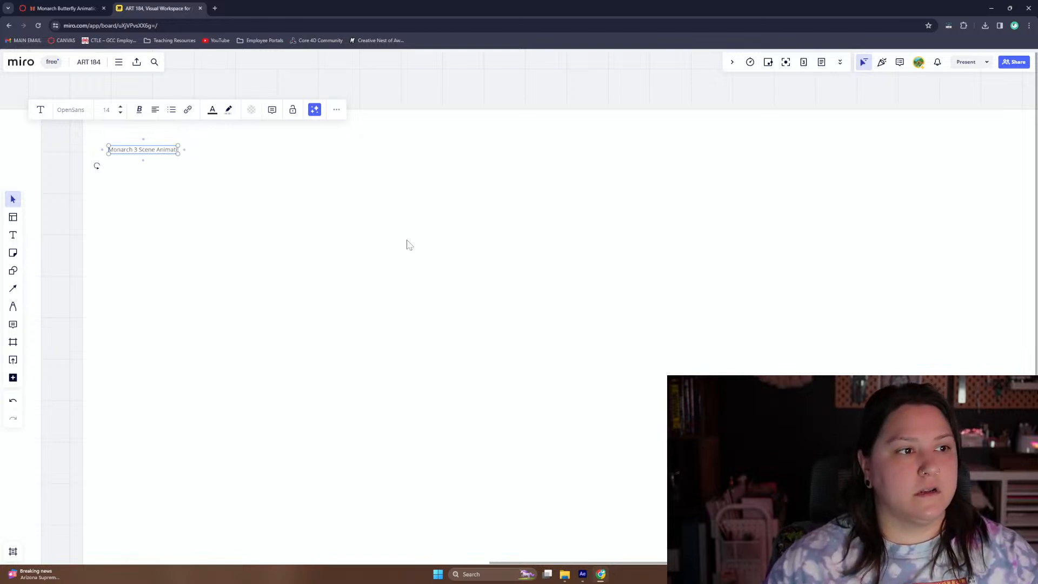
type("Asset")
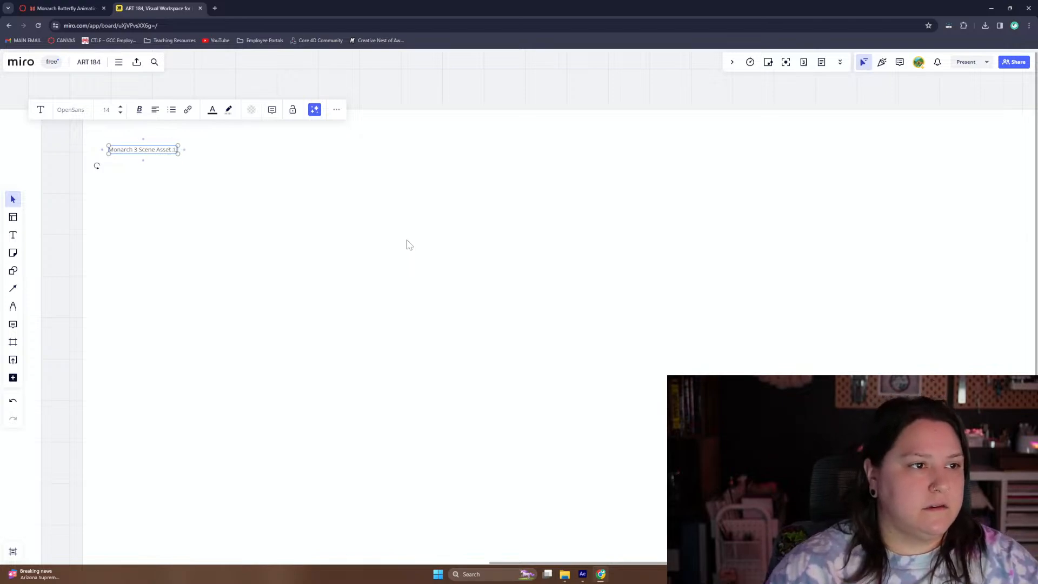
type(" List")
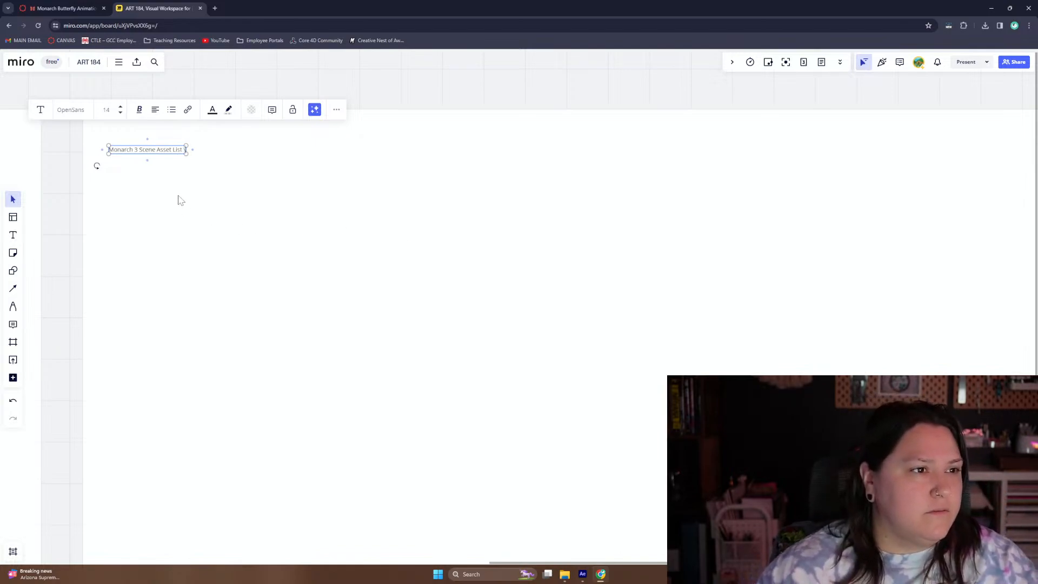
key("BackSpace")
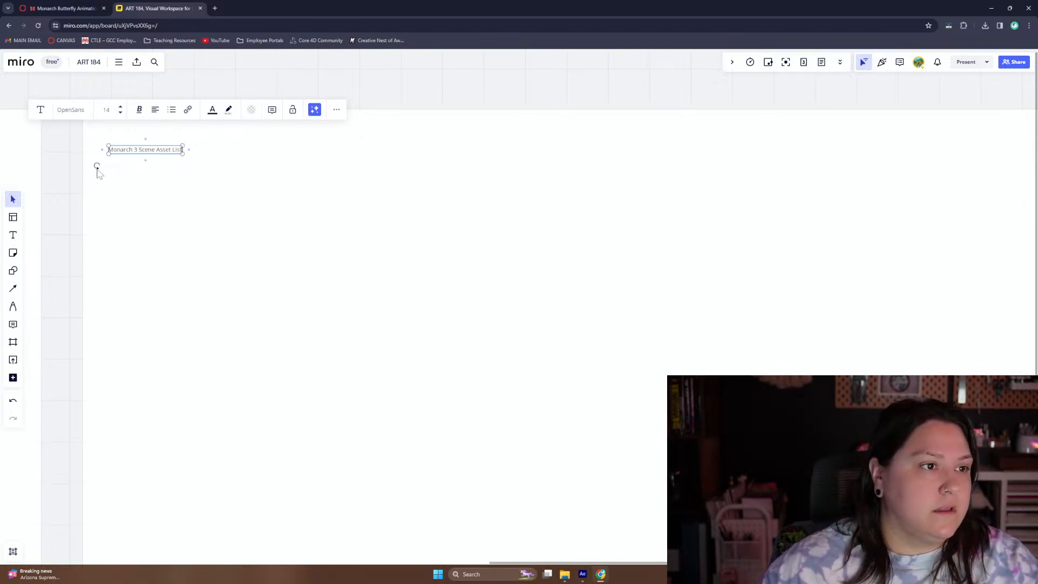
Make the "Monarch 3 Scene Asset List" title bold and set its font size to 36
key("ctrl+a")
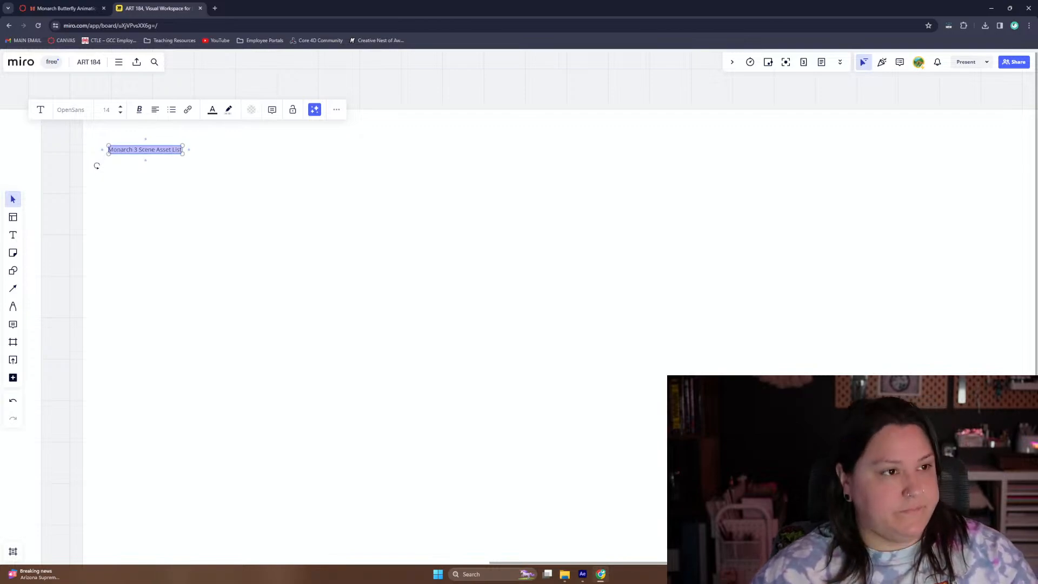
left_click(138, 110)
left_click(114, 131)
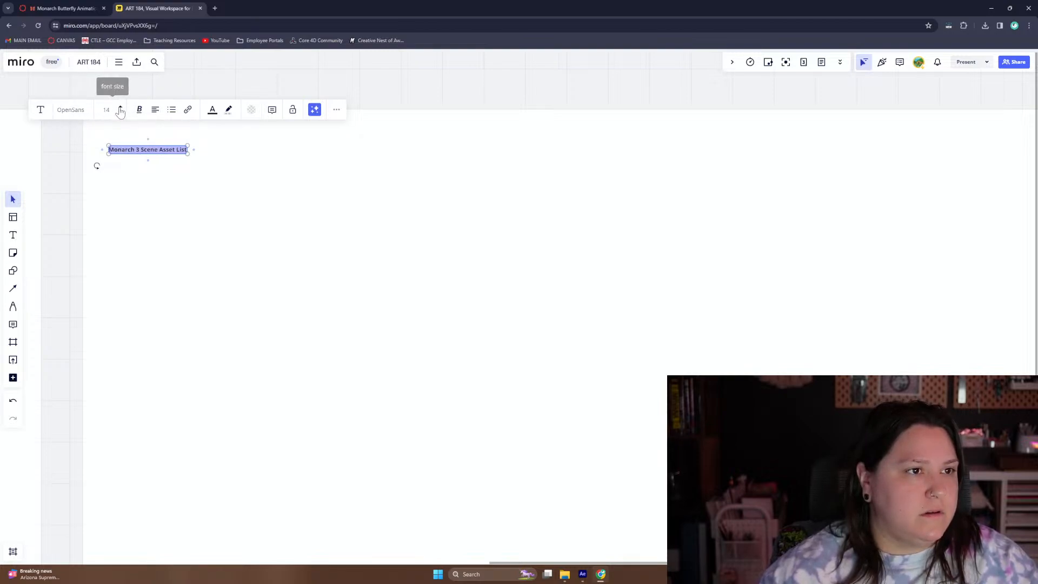
left_click(120, 110)
left_click(120, 110)
left_click(120, 110)
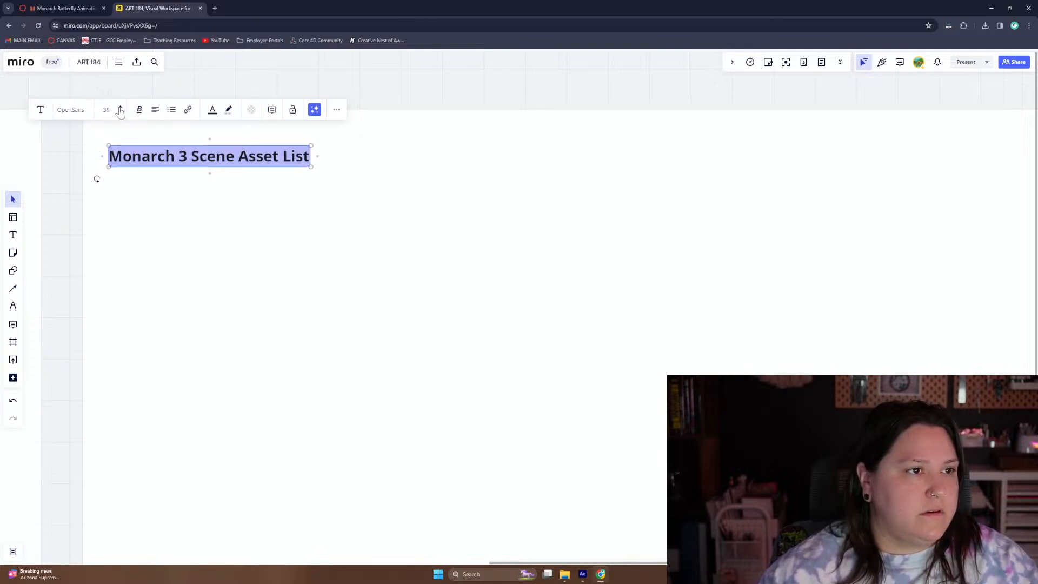
left_click(156, 175)
left_click(201, 163)
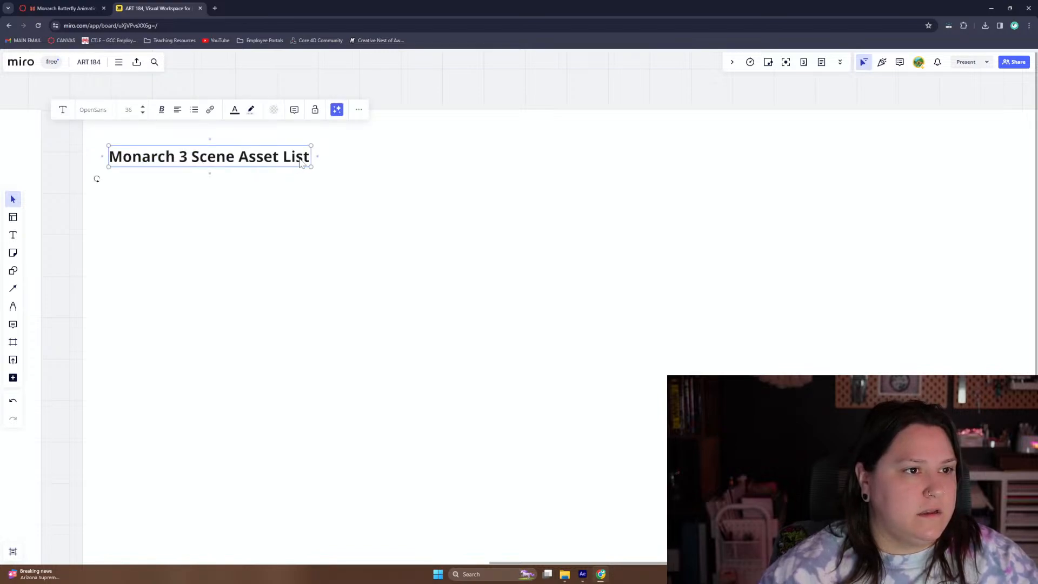
double_click(296, 157)
left_click(190, 199)
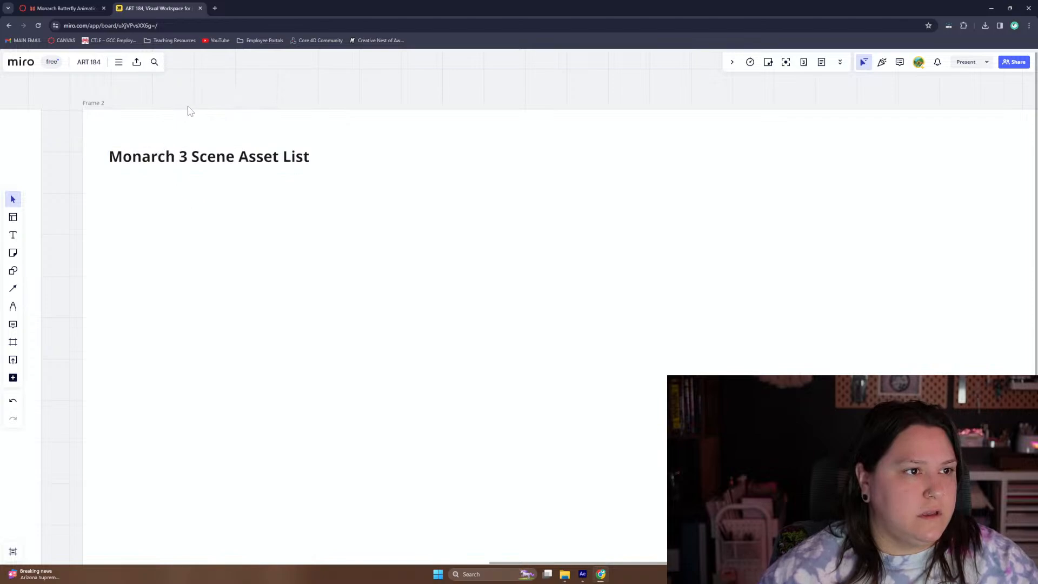
left_click(169, 157)
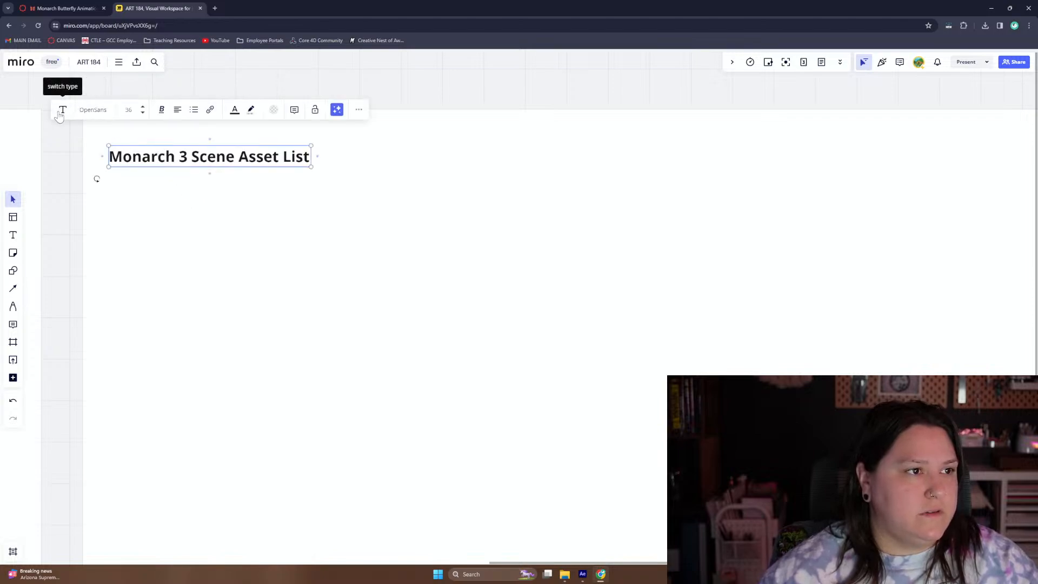
Start a new text box directly below the title at font size 18 and open its list formatting options
left_click(13, 234)
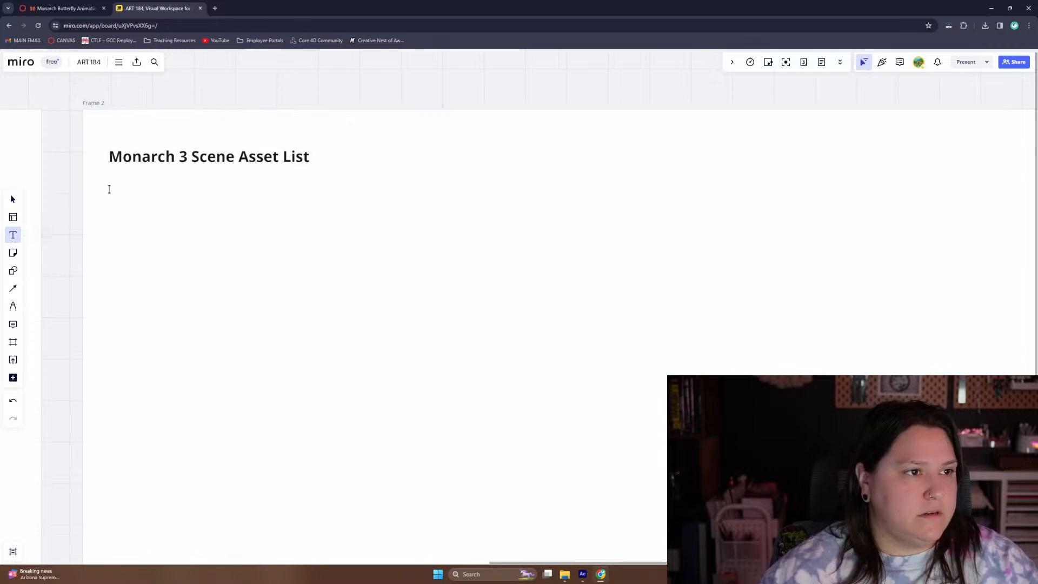
left_click(109, 188)
left_click(120, 146)
left_click(120, 146)
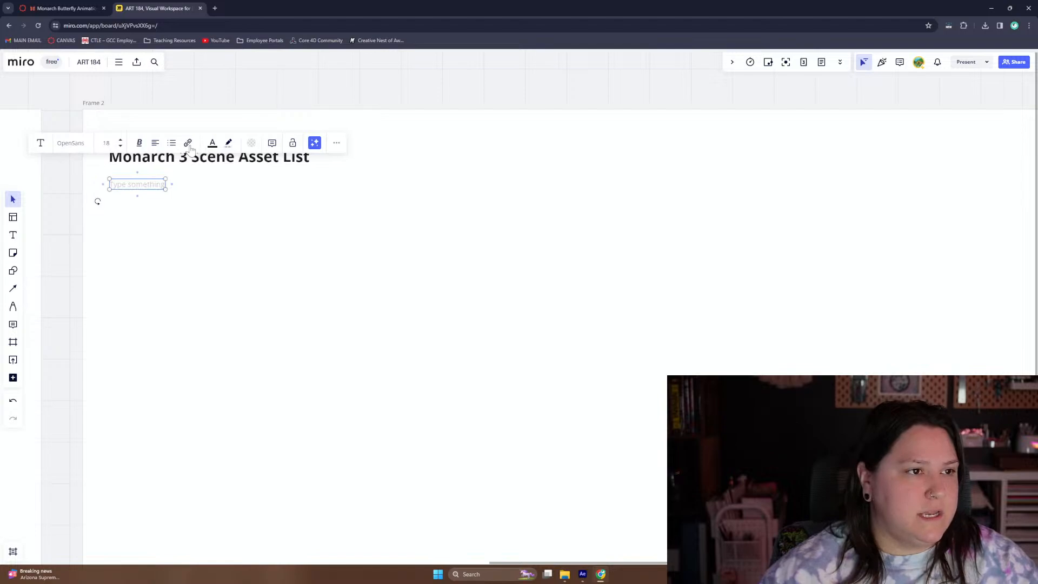
left_click(171, 143)
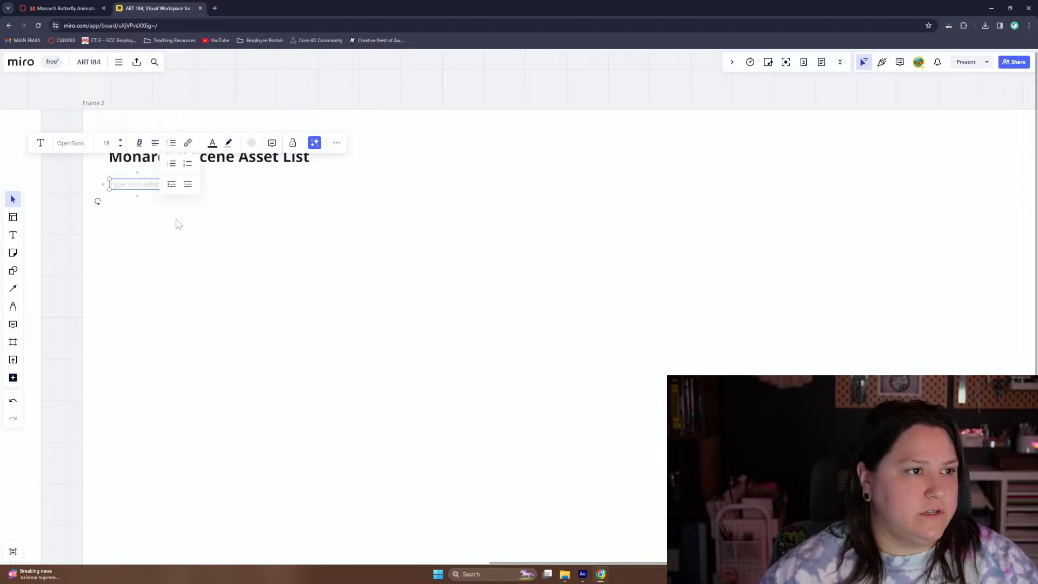
Turn the empty text box under the Monarch 3 Scene Asset List heading into a bulleted list
left_click(167, 171)
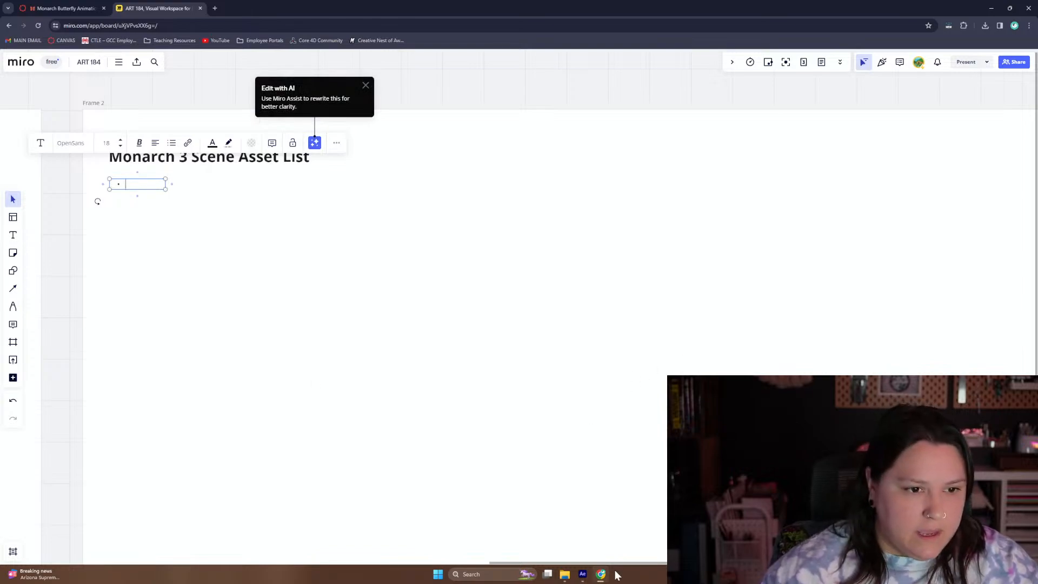
left_click(582, 577)
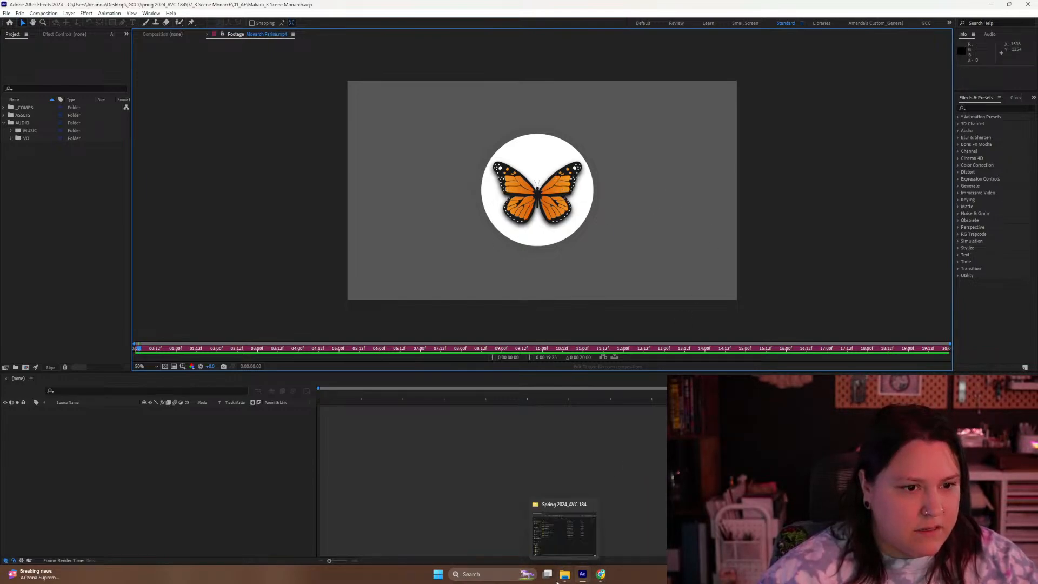
left_click(601, 577)
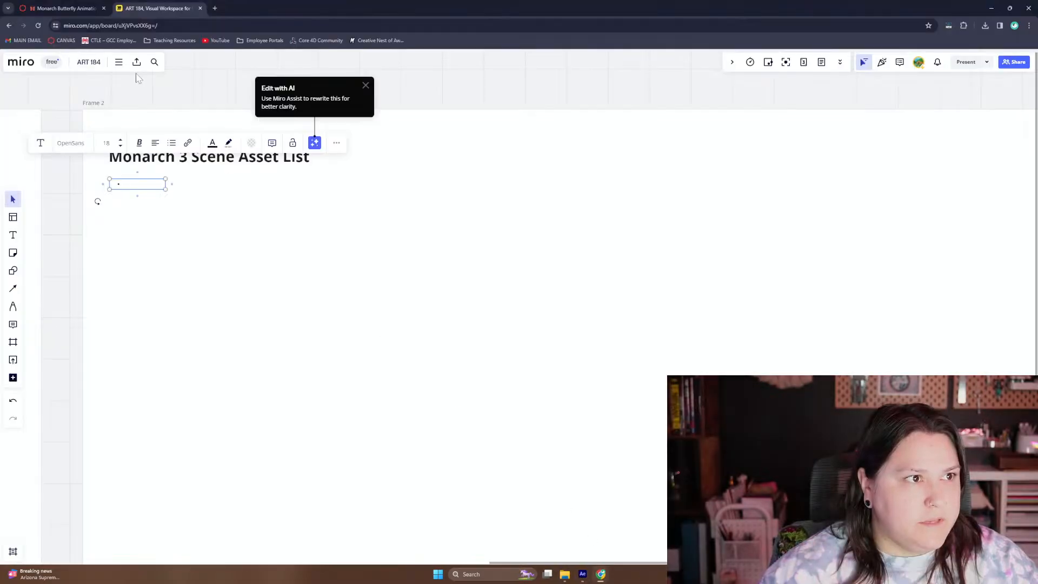
Copy the four bulleted items under List of Assets from the Monarch Butterfly Animation assignment page in Canvas
left_click(25, 11)
scroll(106, 225, "down", 3)
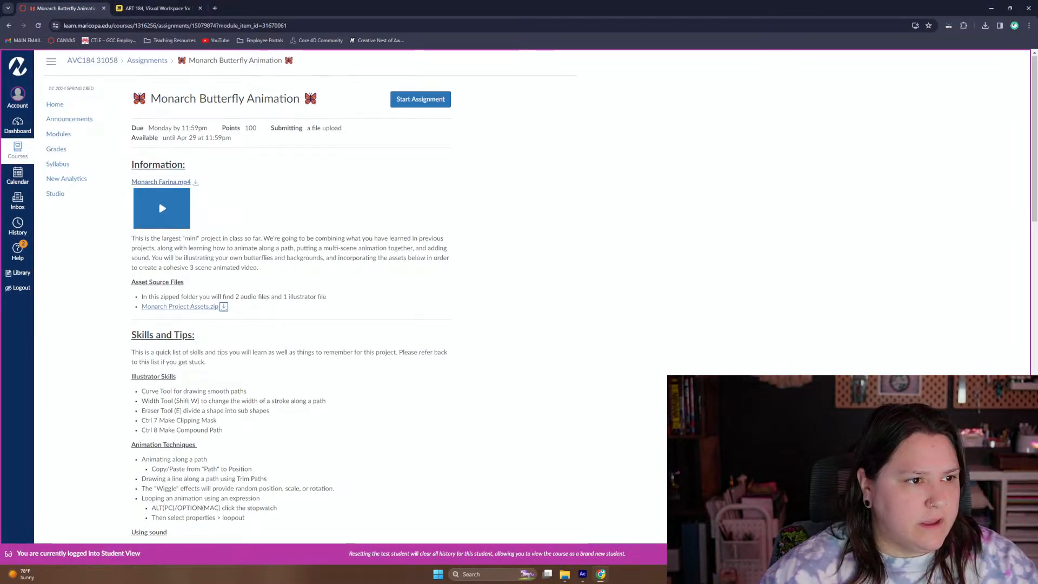
scroll(292, 298, "down", 5)
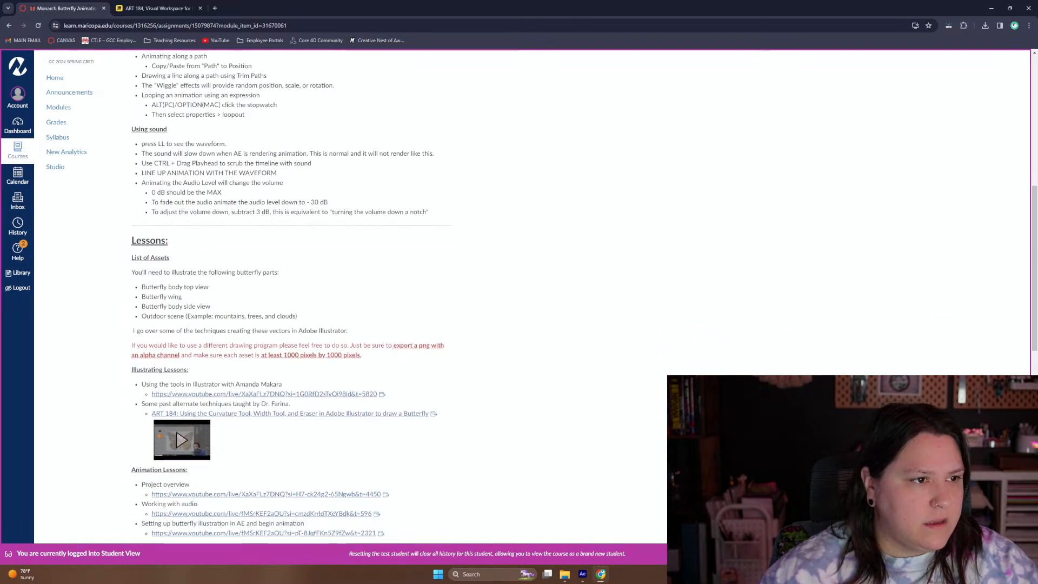
left_click_drag(130, 276, 306, 277)
left_click(145, 302)
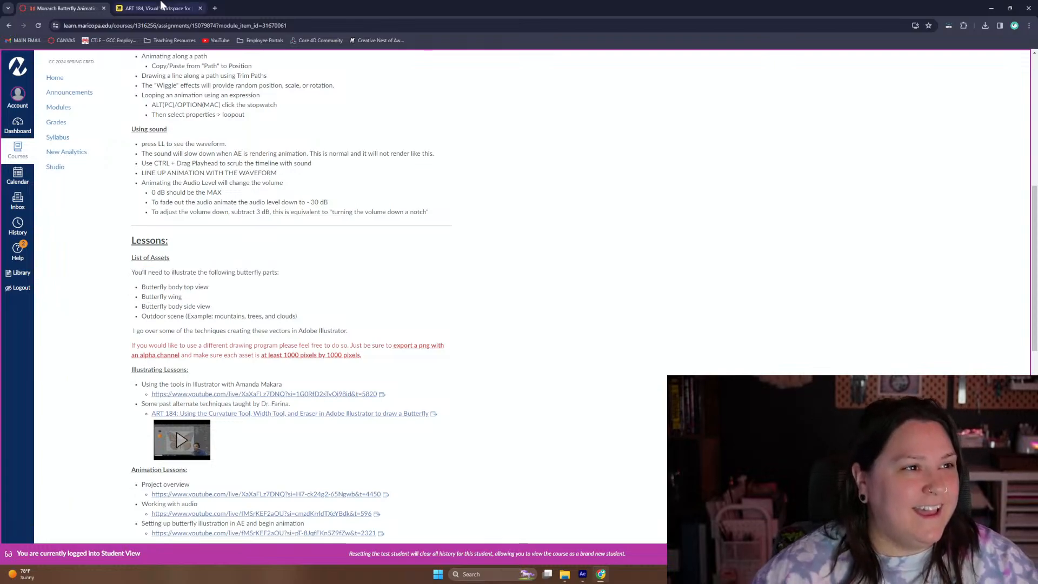
left_click_drag(143, 286, 318, 322)
key("ctrl+c")
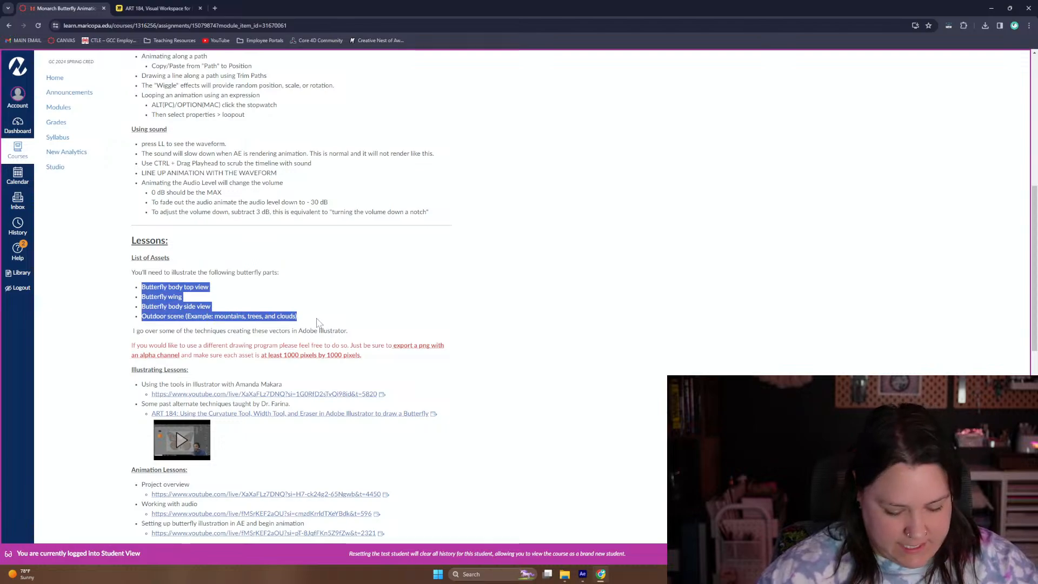
Paste the copied asset items into the bulleted text box on the Miro board and delete the trailing blank line
left_click(151, 6)
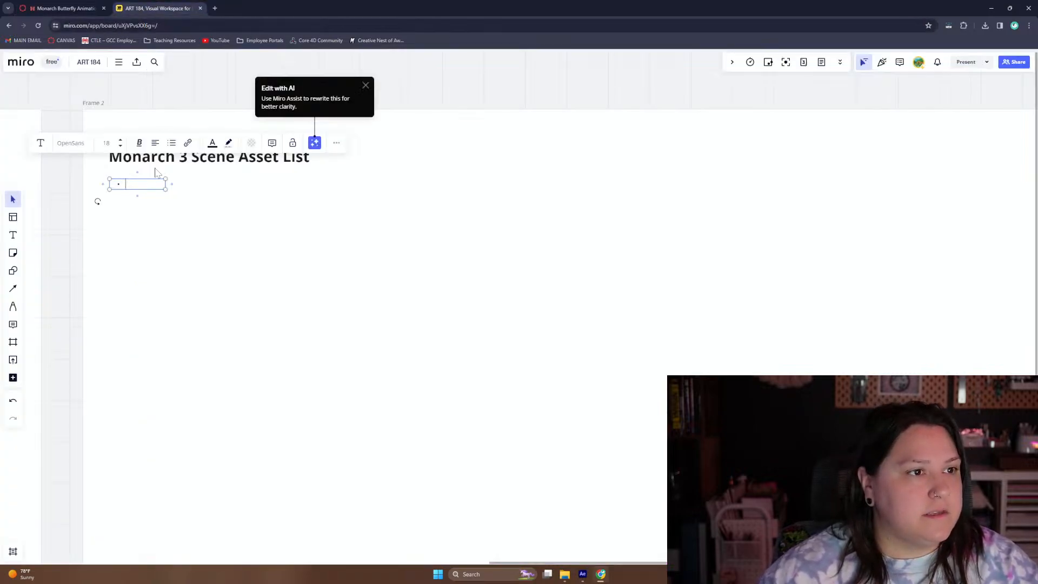
key("ctrl+v")
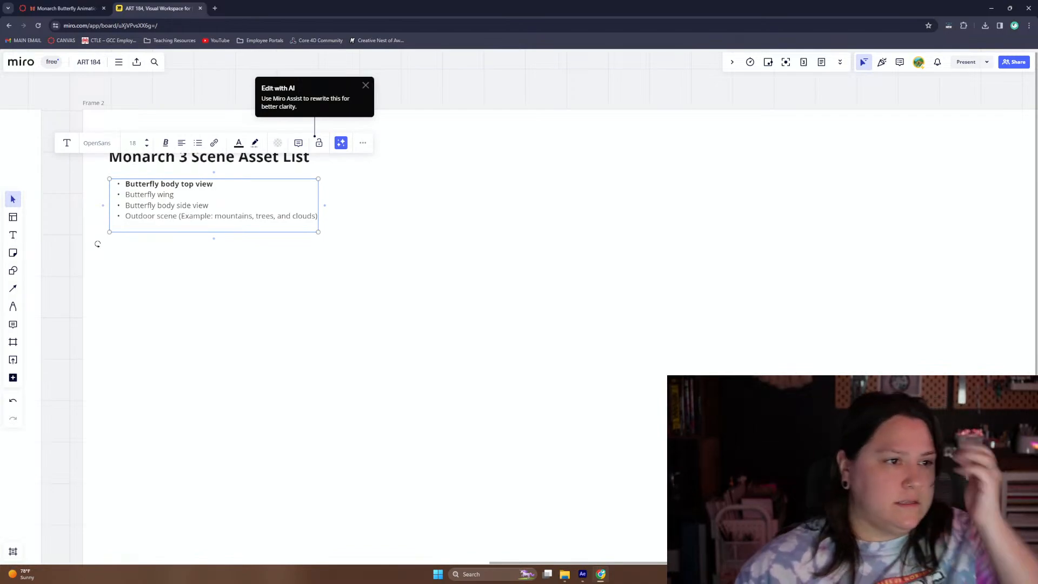
key("BackSpace")
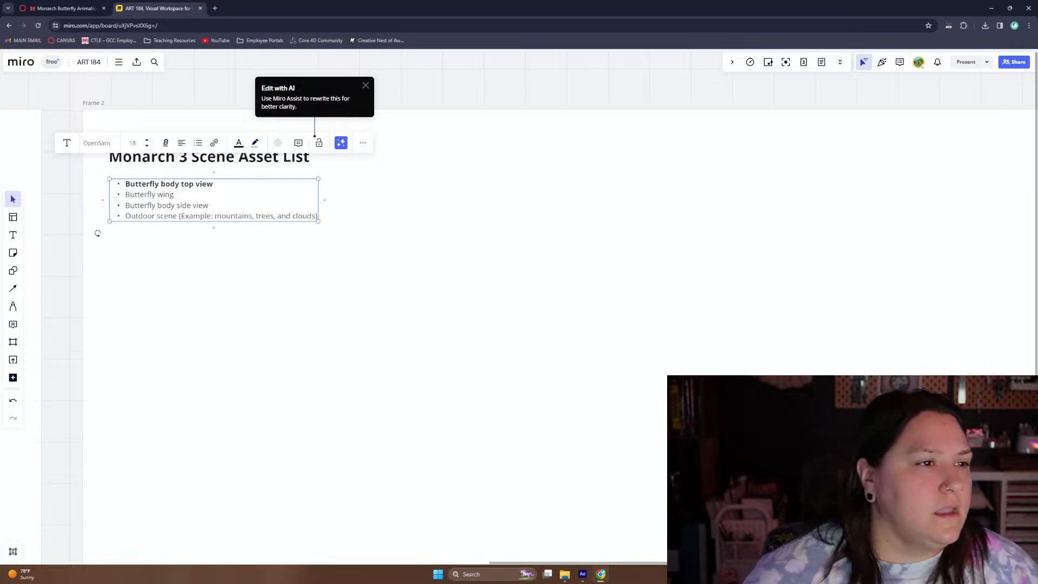
Remove the bold formatting from "Butterfly body top view" and shift the asset list slightly down below the heading
left_click_drag(129, 194, 120, 189)
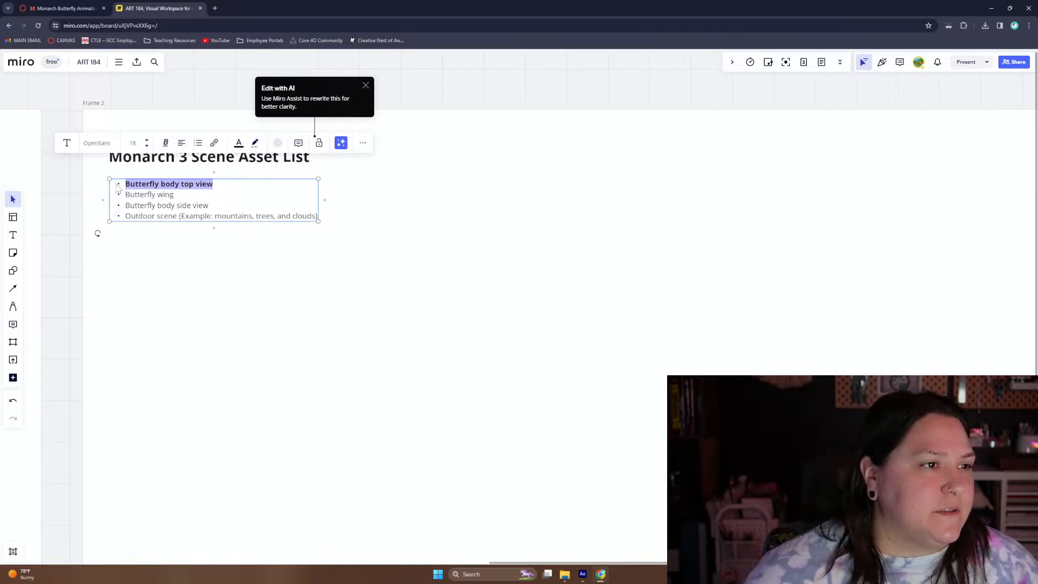
left_click(164, 145)
left_click(139, 163)
left_click(203, 205)
left_click(219, 254)
mouse_move(154, 212)
left_mouse_down()
mouse_move(141, 211)
mouse_move(153, 216)
left_mouse_up()
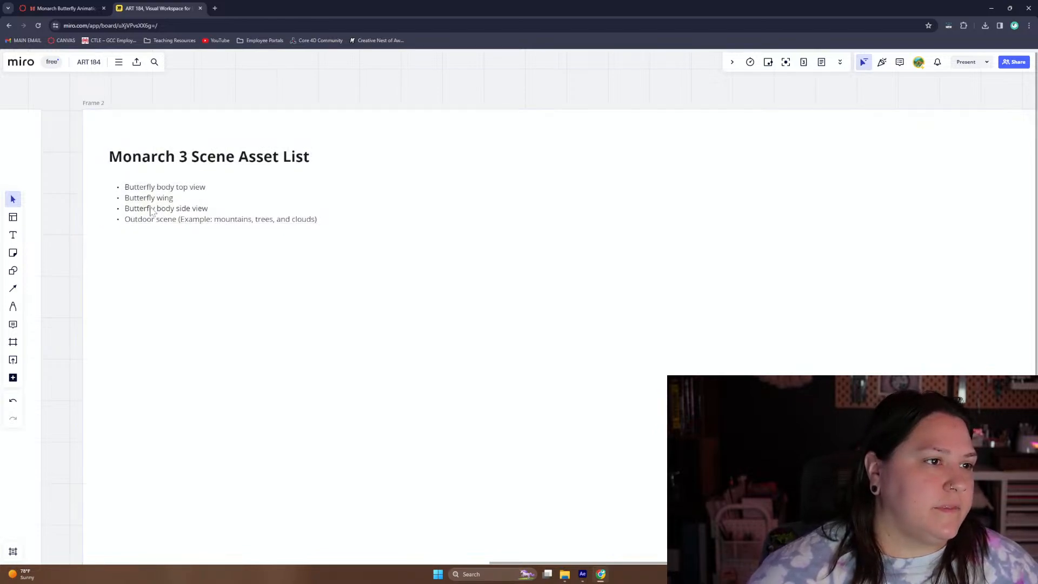
left_click(183, 309)
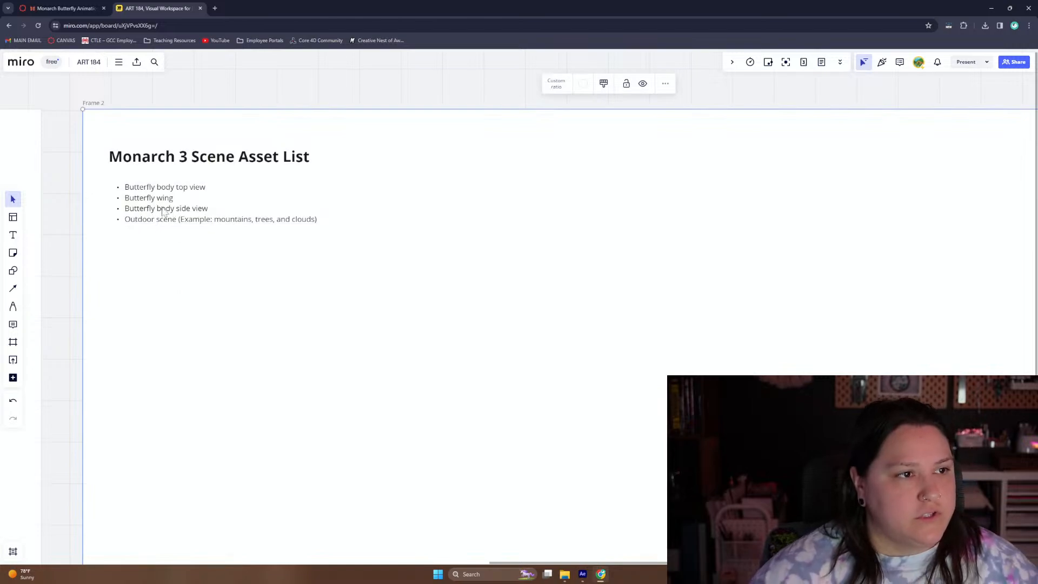
Switch to After Effects, scrub the Monarch Farina.mp4 footage to the map scene at about 3 seconds, and return to the Miro board
left_click(95, 7)
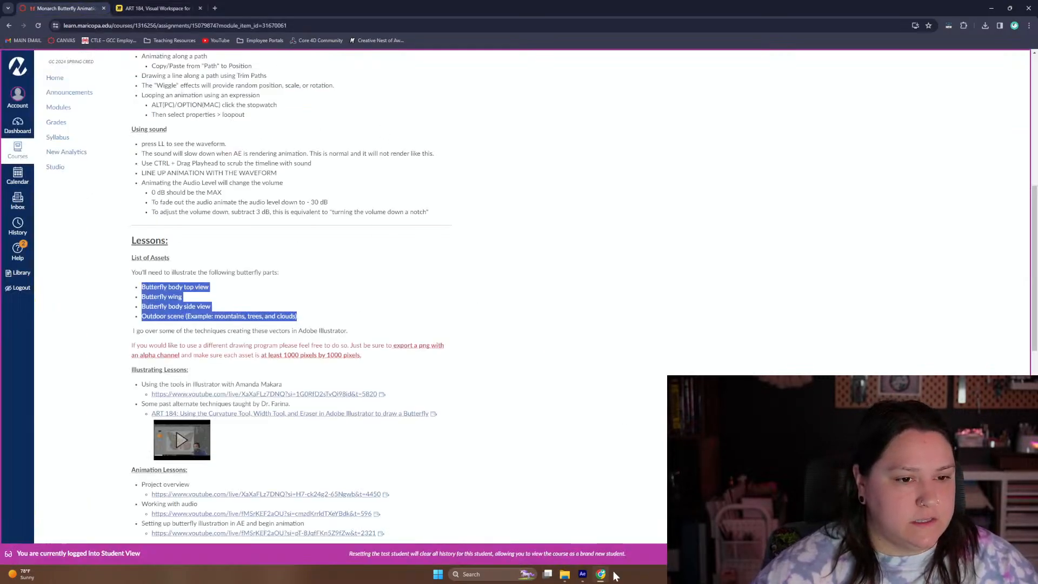
left_click(582, 574)
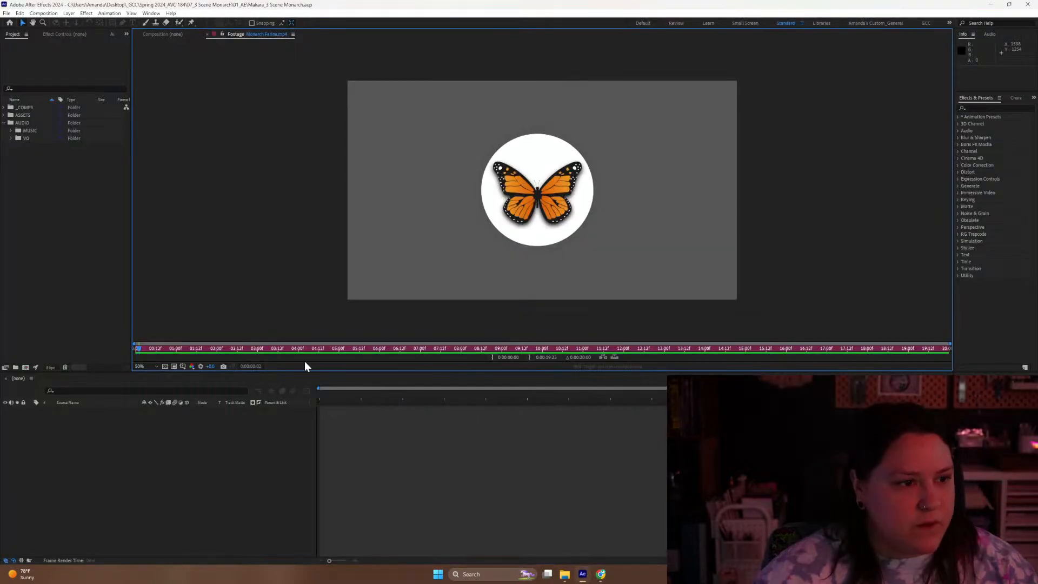
left_click_drag(176, 348, 255, 349)
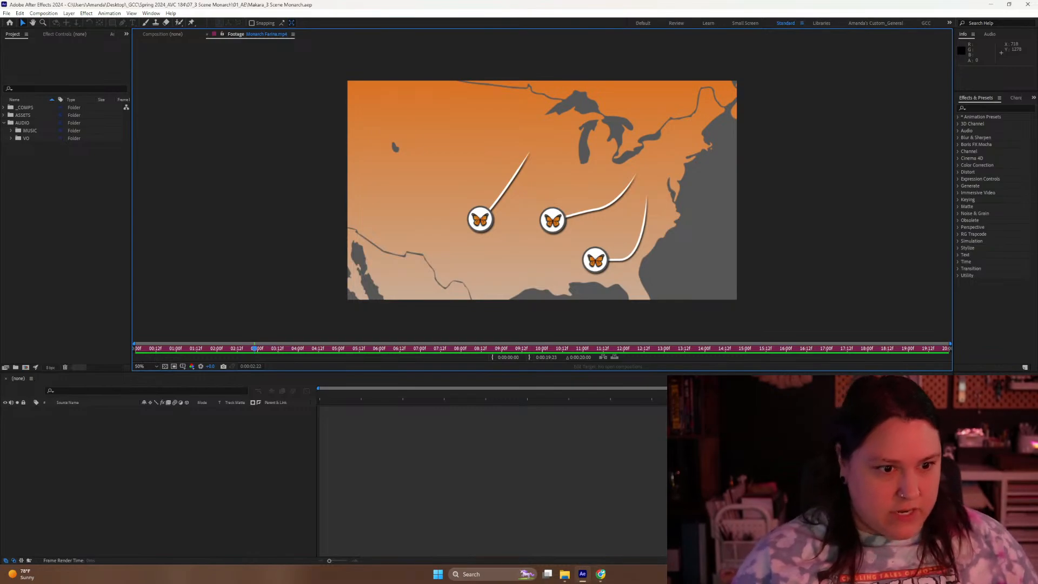
left_click(600, 574)
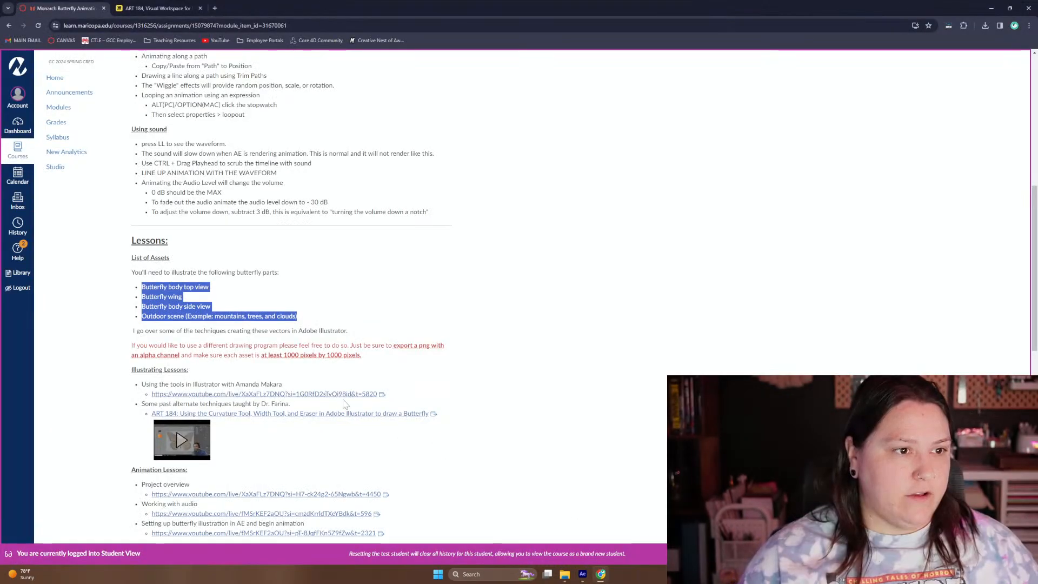
left_click(130, 285)
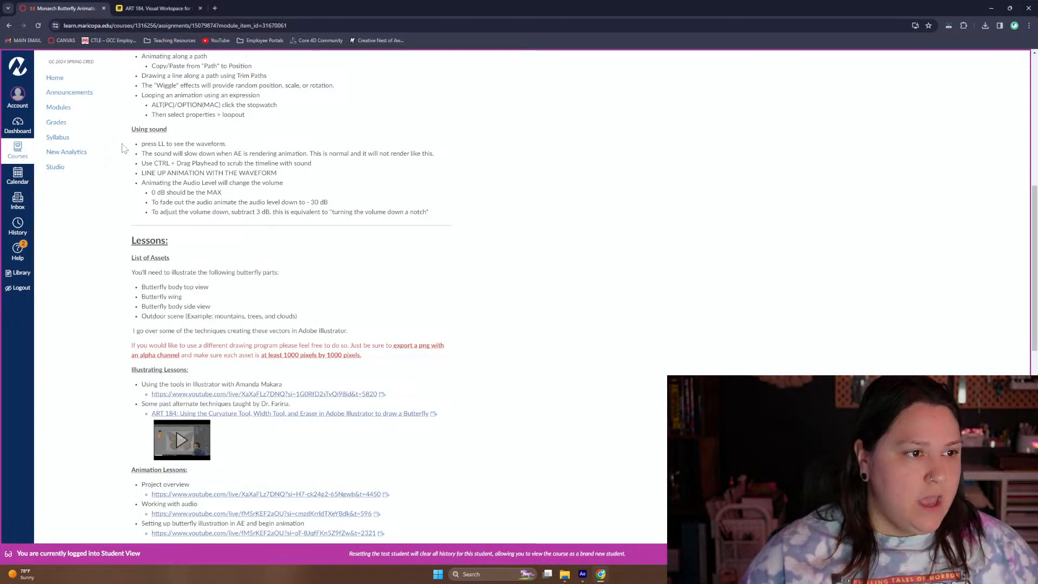
left_click(156, 8)
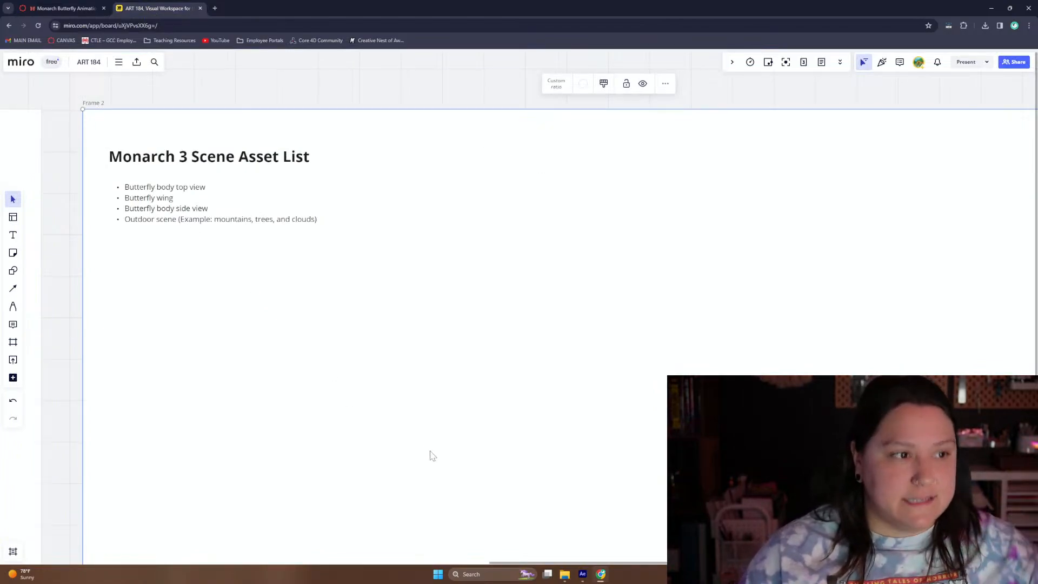
Switch to After Effects and scrub the reference footage to the mountain scene with flying butterflies at about 8 seconds
left_click(582, 574)
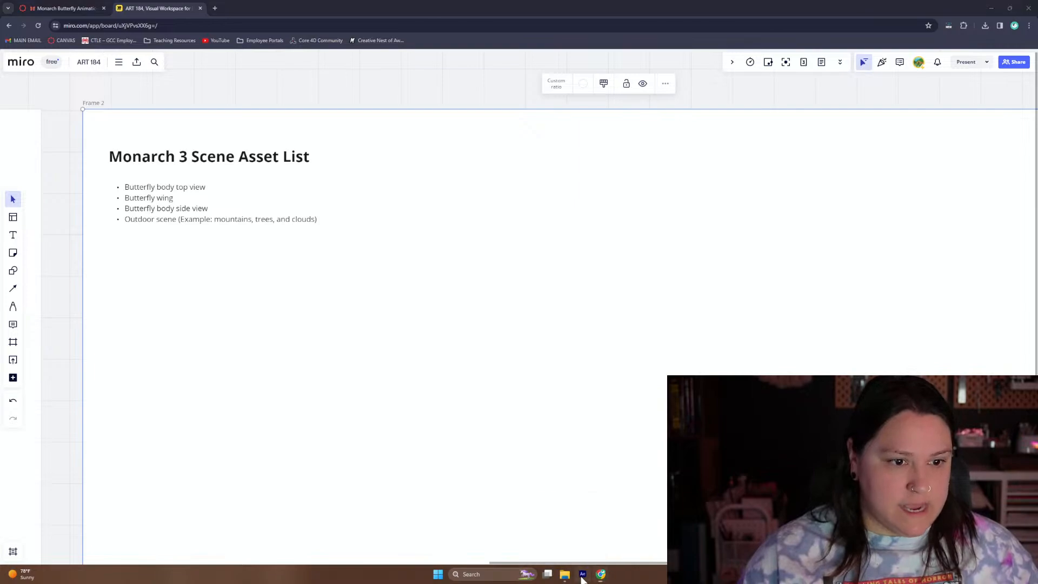
left_click(416, 349)
left_click_drag(416, 348, 464, 350)
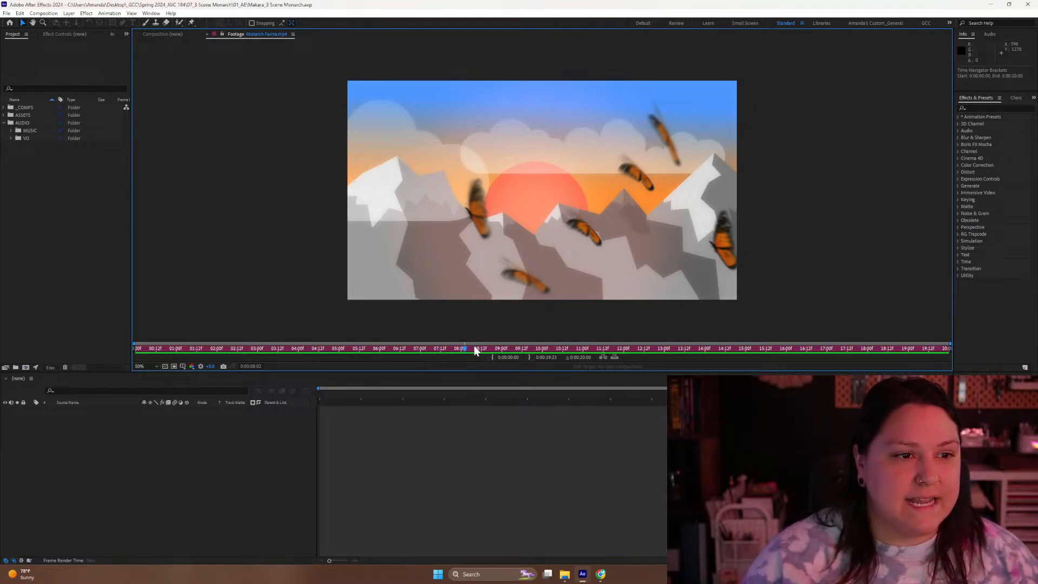
mouse_move(463, 346)
left_mouse_down()
mouse_move(162, 355)
mouse_move(342, 348)
mouse_move(398, 358)
mouse_move(485, 339)
mouse_move(469, 342)
left_mouse_up()
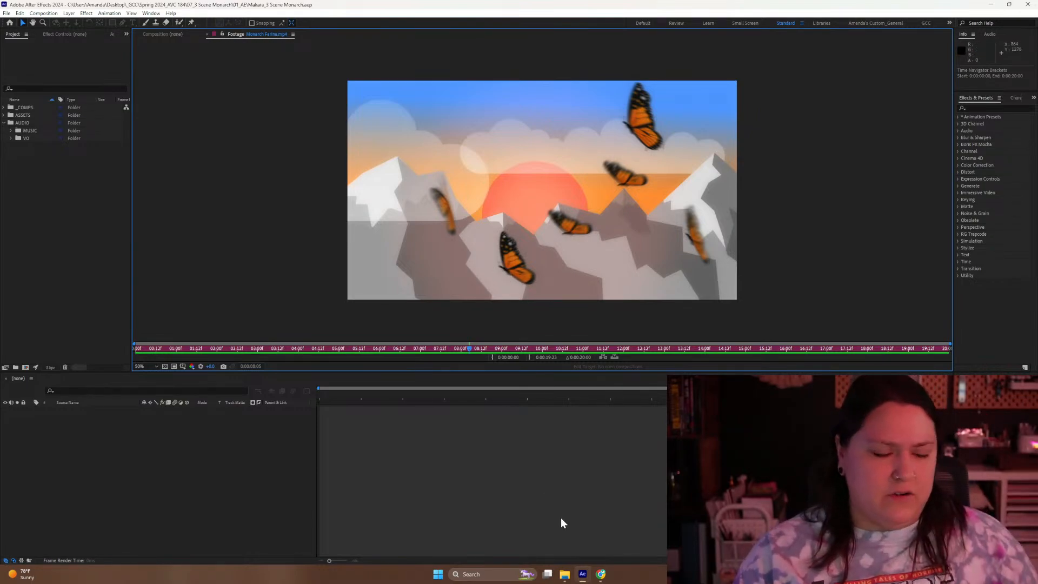
mouse_move(565, 576)
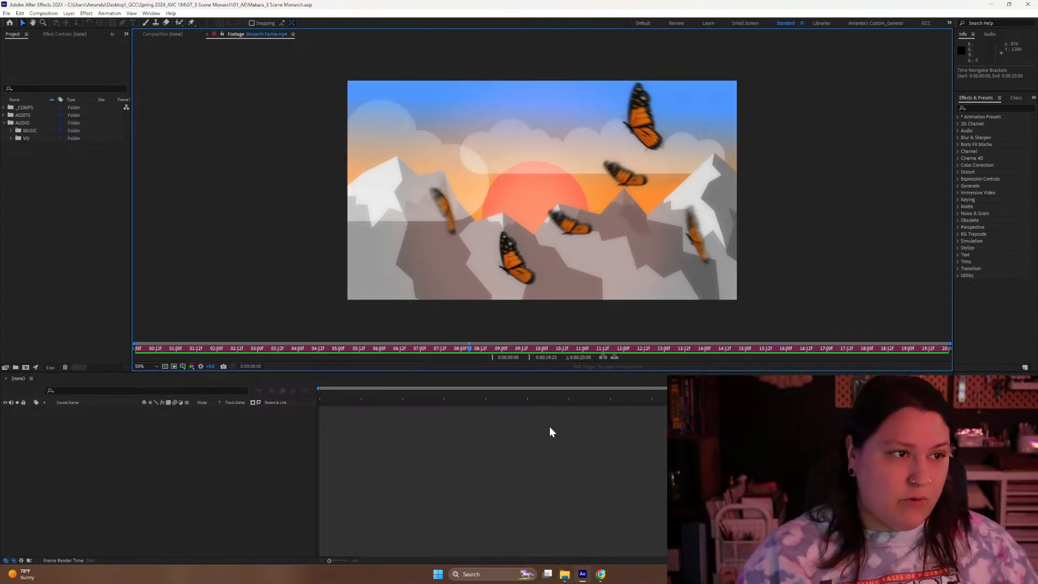
Review the Canvas assignment's PNG export and asset size requirements, illustrating lessons, animation lessons and deliverables
left_click(601, 574)
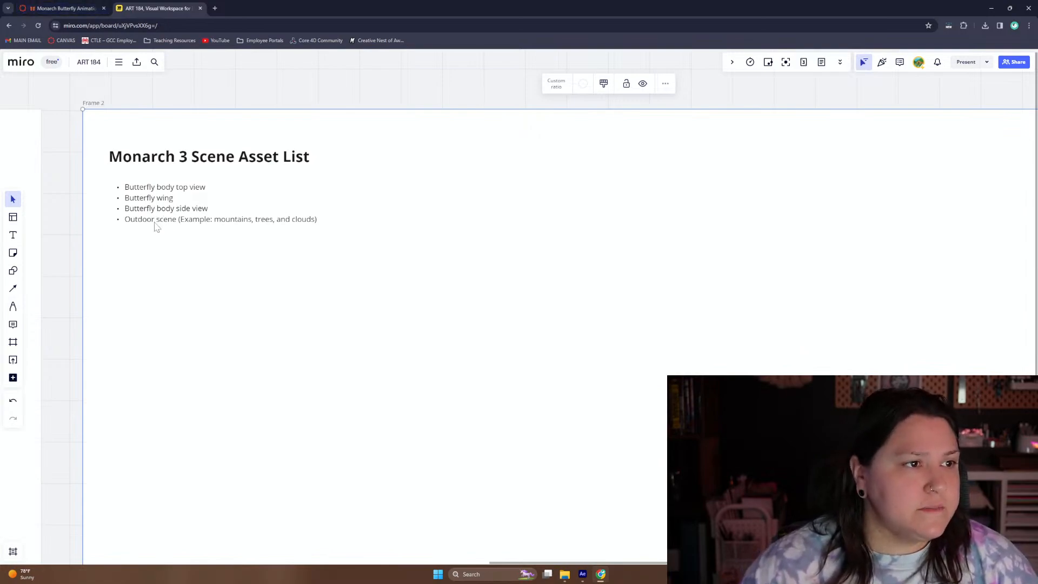
left_click(62, 8)
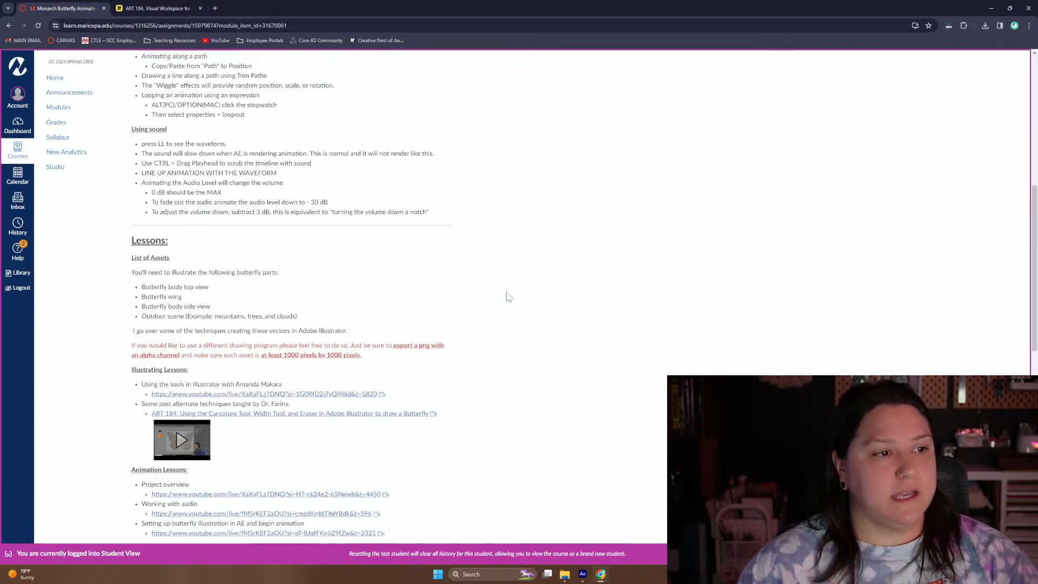
scroll(377, 363, "down", 1)
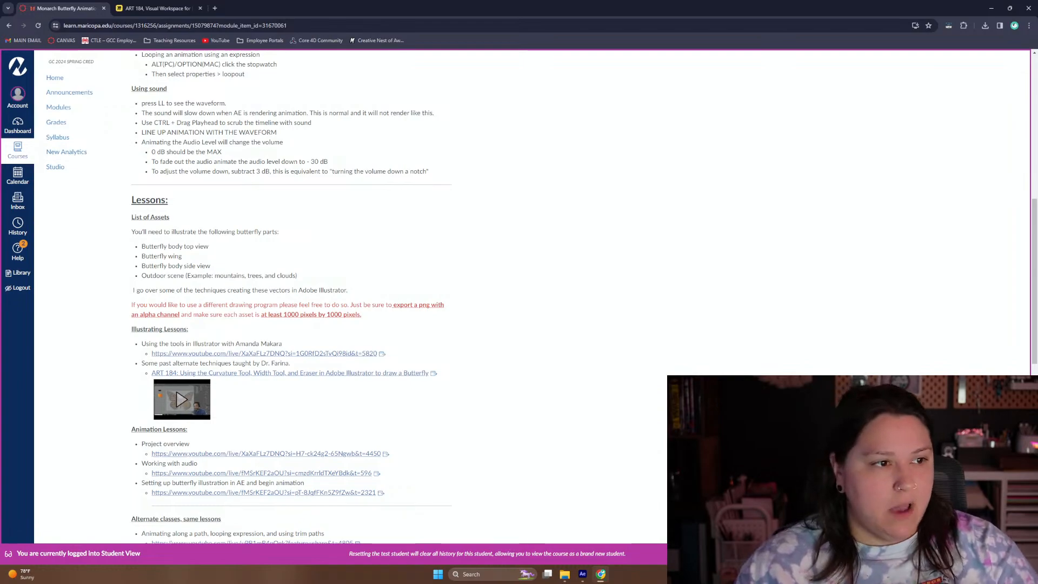
left_click_drag(132, 306, 370, 320)
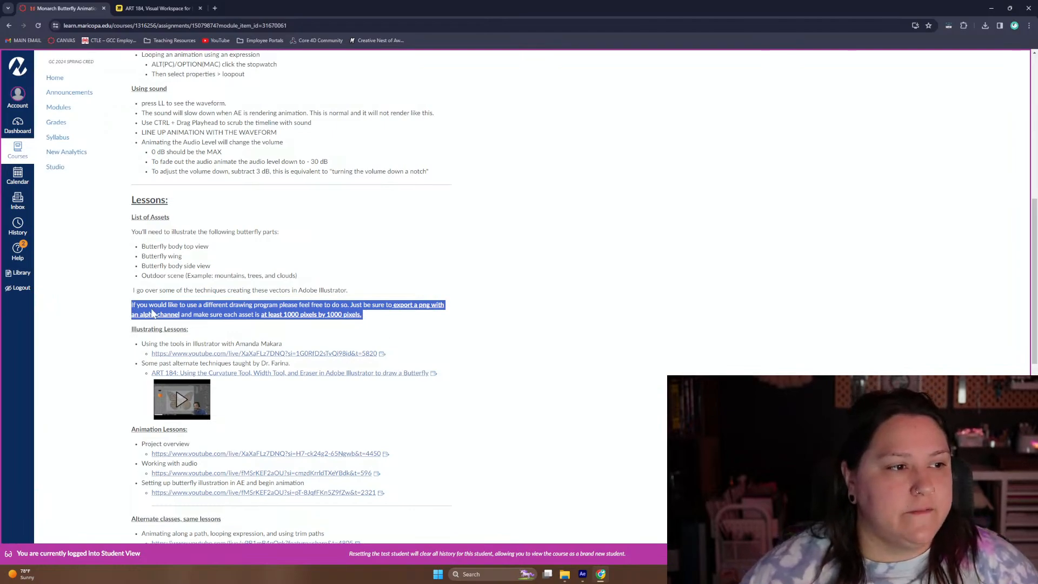
mouse_move(149, 305)
left_mouse_down()
mouse_move(323, 305)
mouse_move(377, 318)
left_mouse_up()
left_click(376, 320)
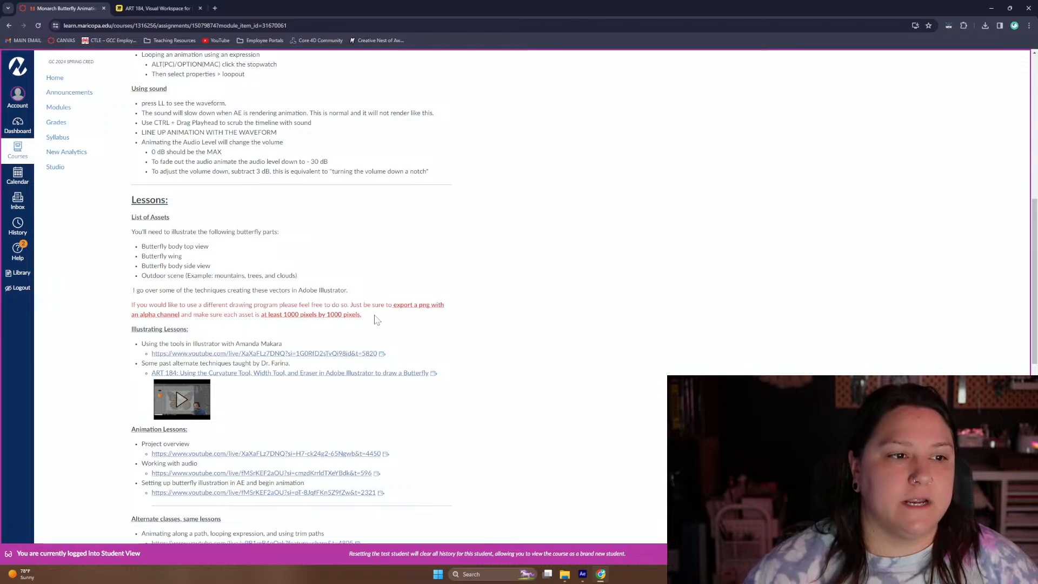
left_click_drag(350, 304, 441, 319)
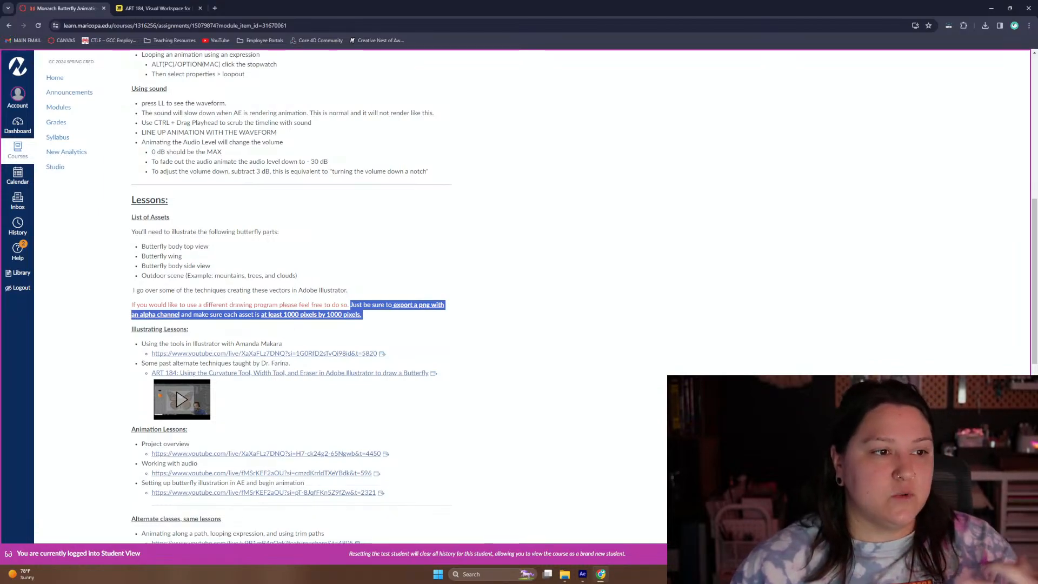
left_click(374, 329)
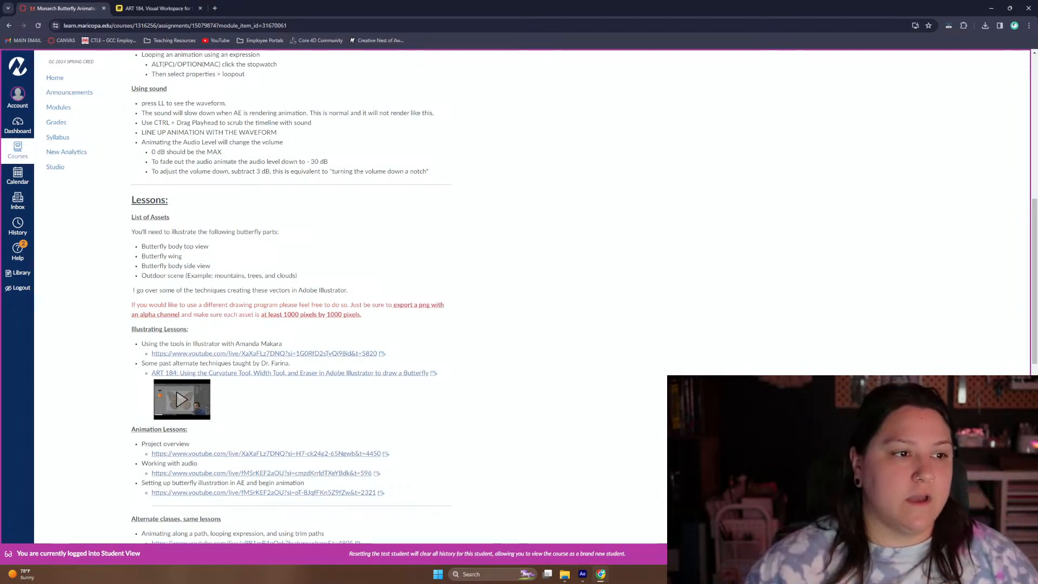
left_click_drag(228, 306, 364, 328)
left_click(391, 324)
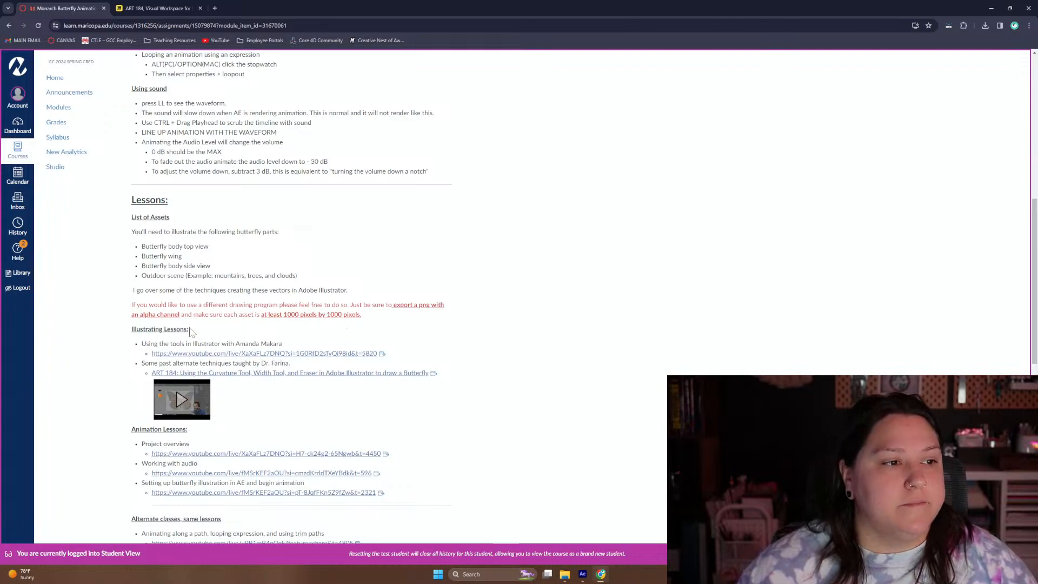
scroll(300, 359, "down", 5)
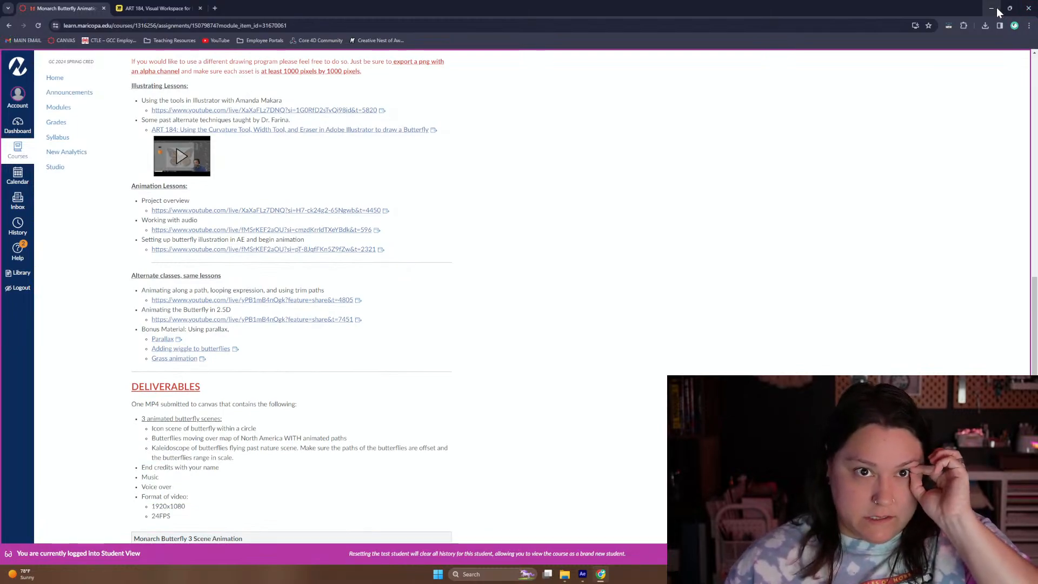
Leave the browser, launch Adobe Illustrator 2024 and dismiss its What's new introduction
left_click(996, 8)
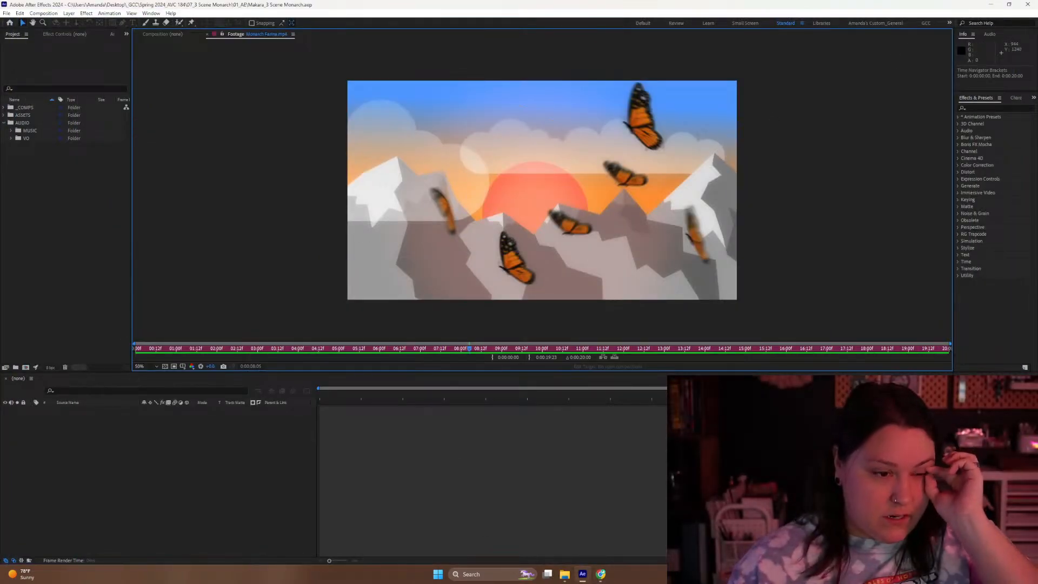
left_click(438, 574)
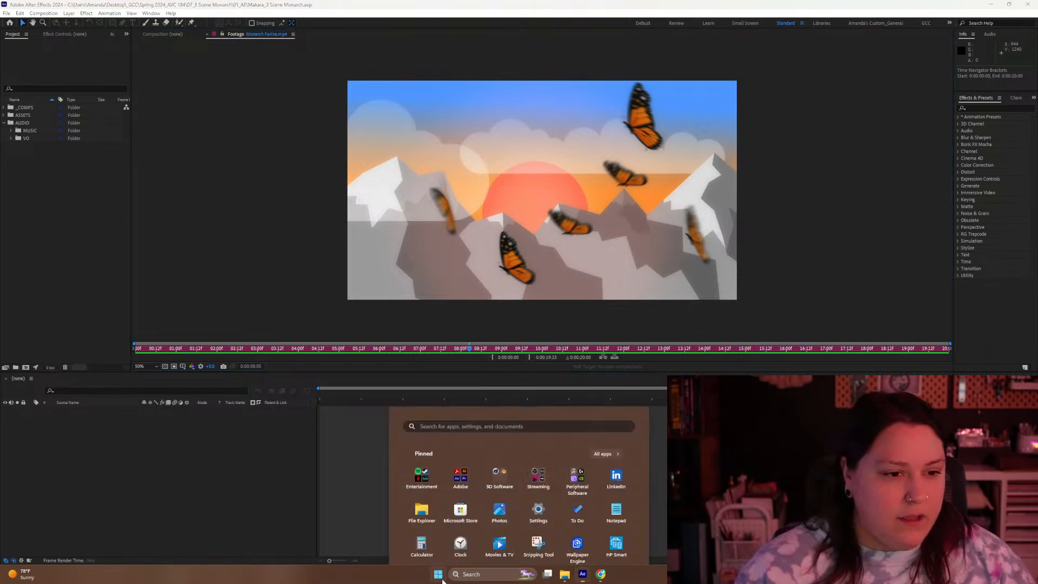
left_click(453, 333)
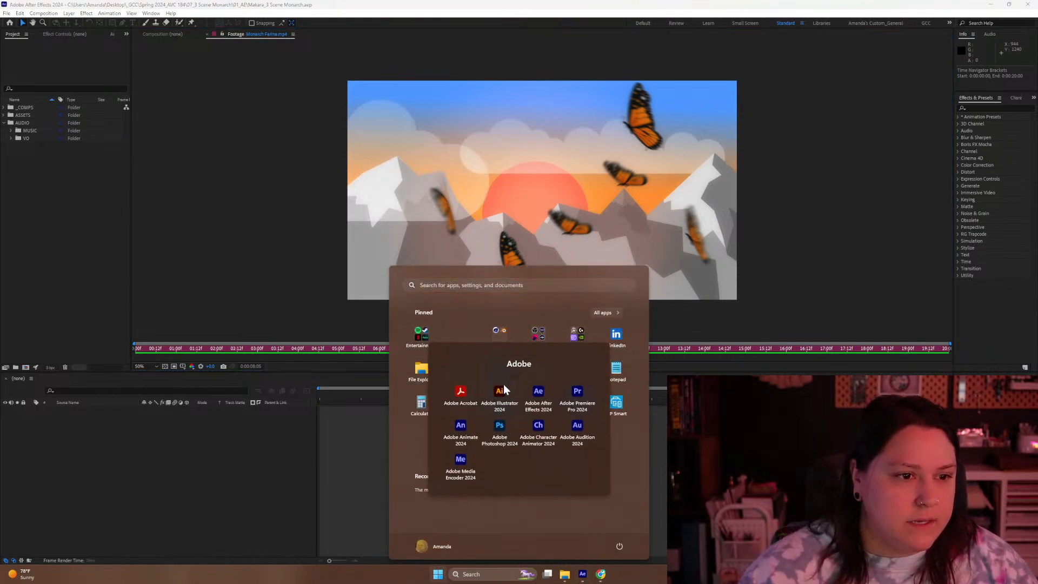
left_click(502, 399)
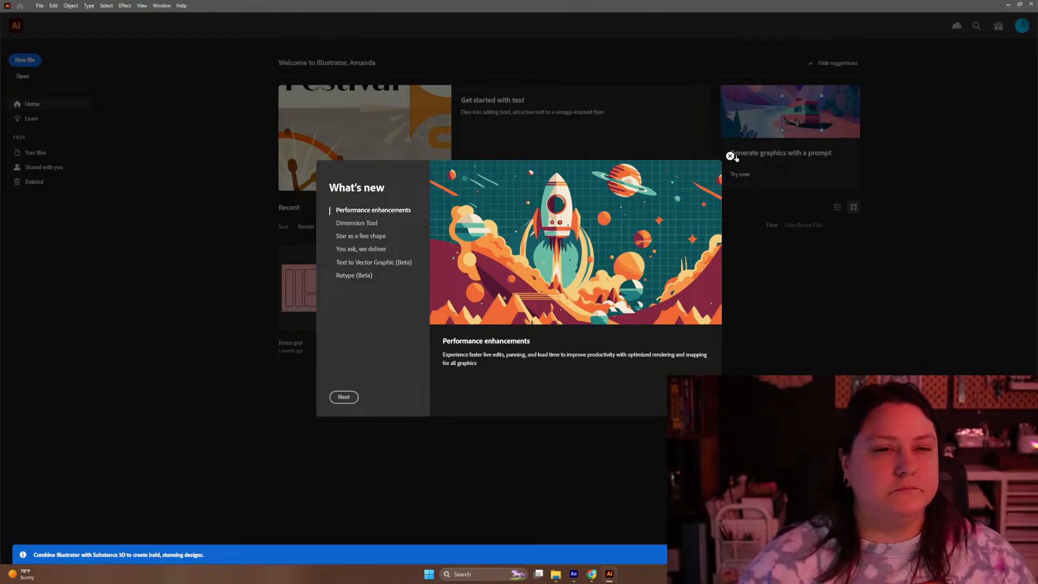
left_click(734, 156)
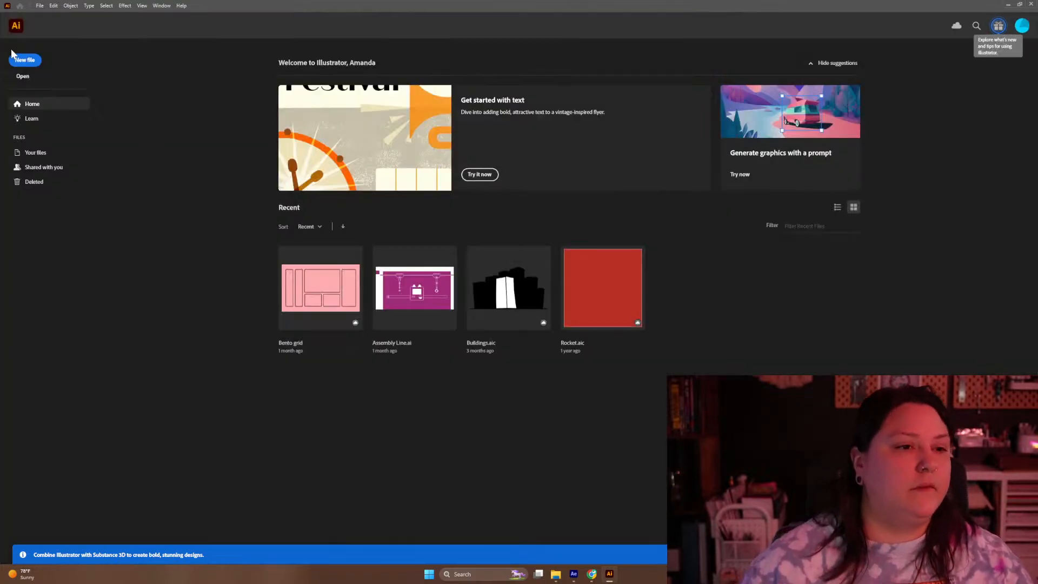
Create a new 1920 x 1080 px Film & Video document in RGB Color and fit the whole artboard in view
left_click(24, 60)
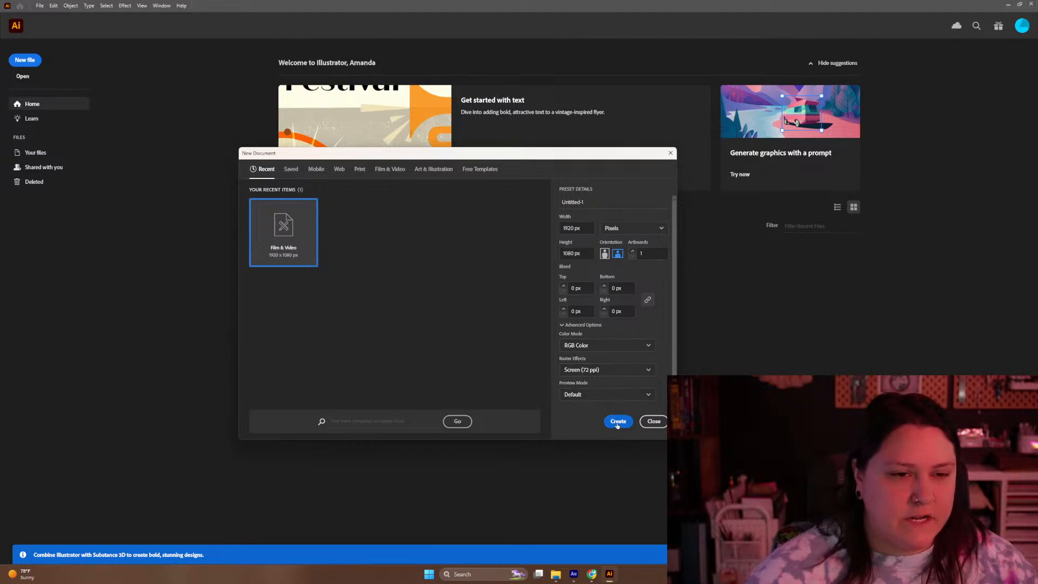
left_click(617, 422)
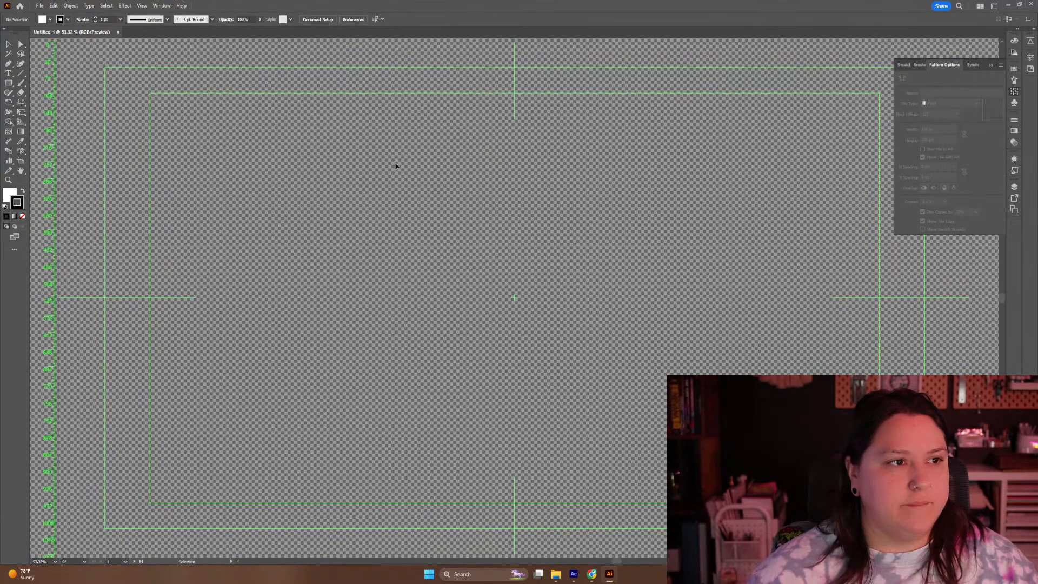
scroll(469, 230, "down", 1)
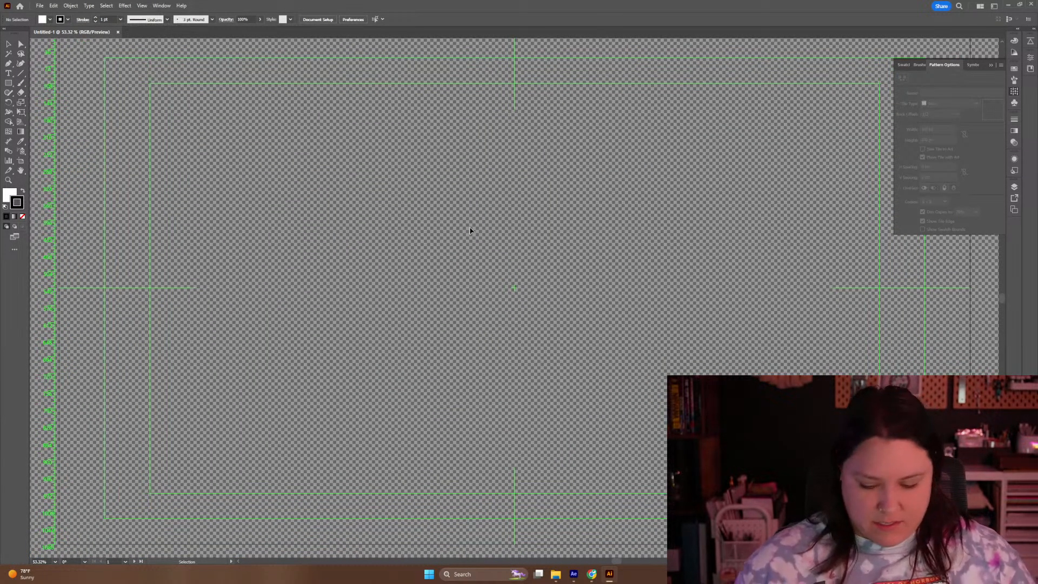
key("ctrl+minus")
key("ctrl+minus")
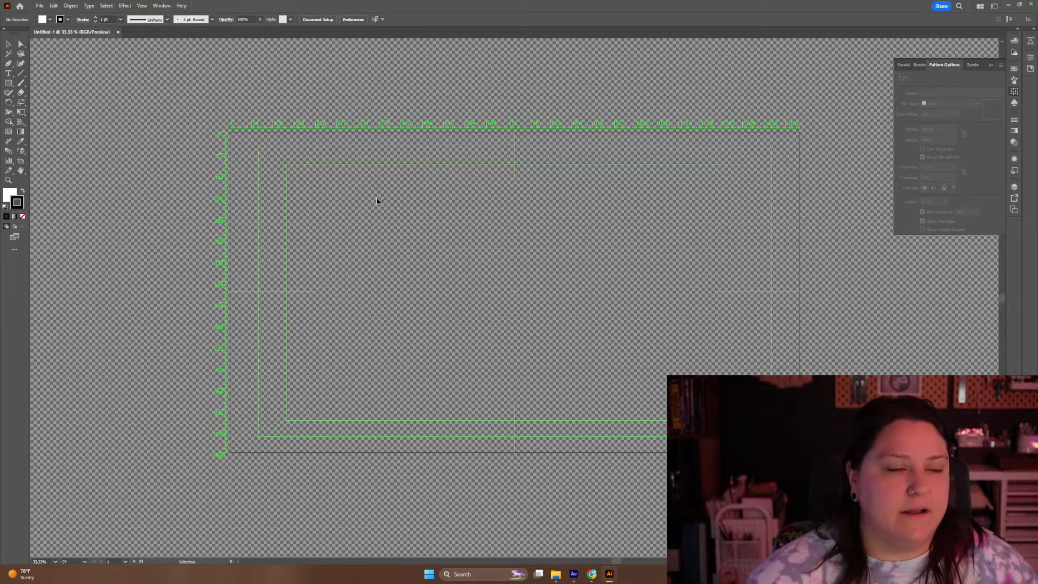
Switch to After Effects, scrub the Monarch Farina.mp4 mountain scene to about 8.5 seconds, and return to Illustrator
left_click(574, 574)
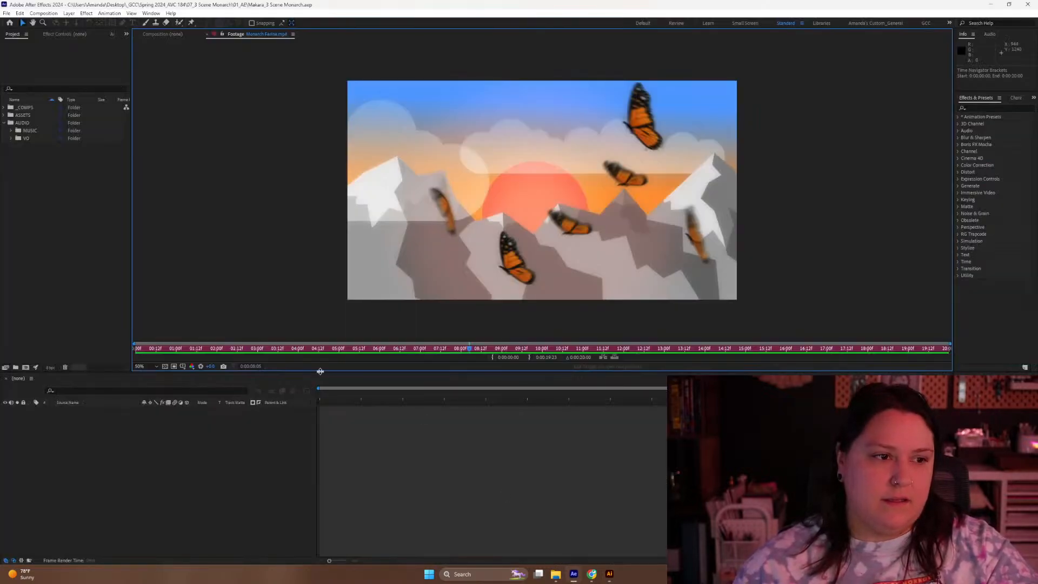
left_click_drag(300, 349, 484, 348)
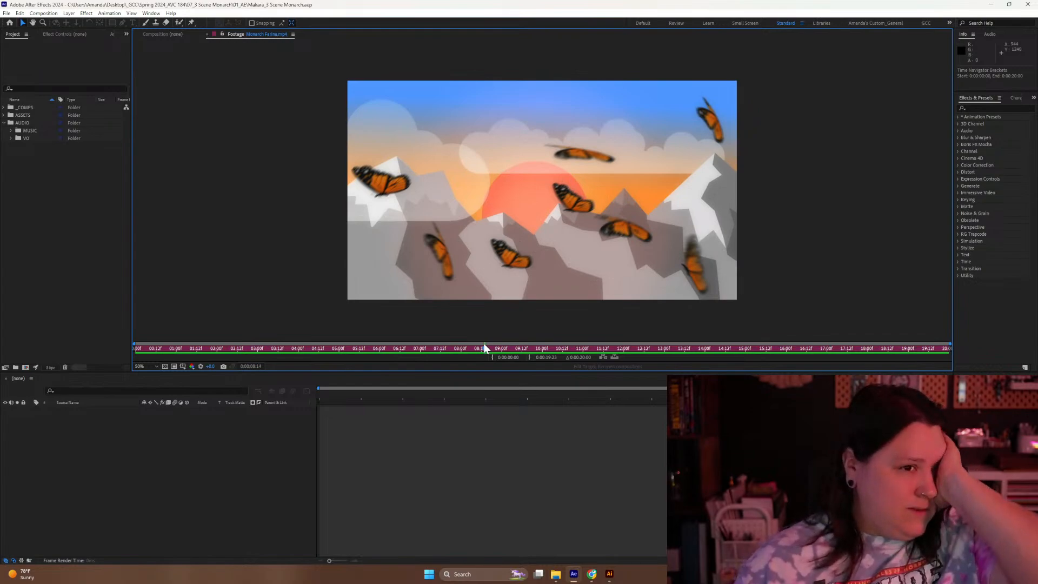
left_click_drag(484, 343, 480, 351)
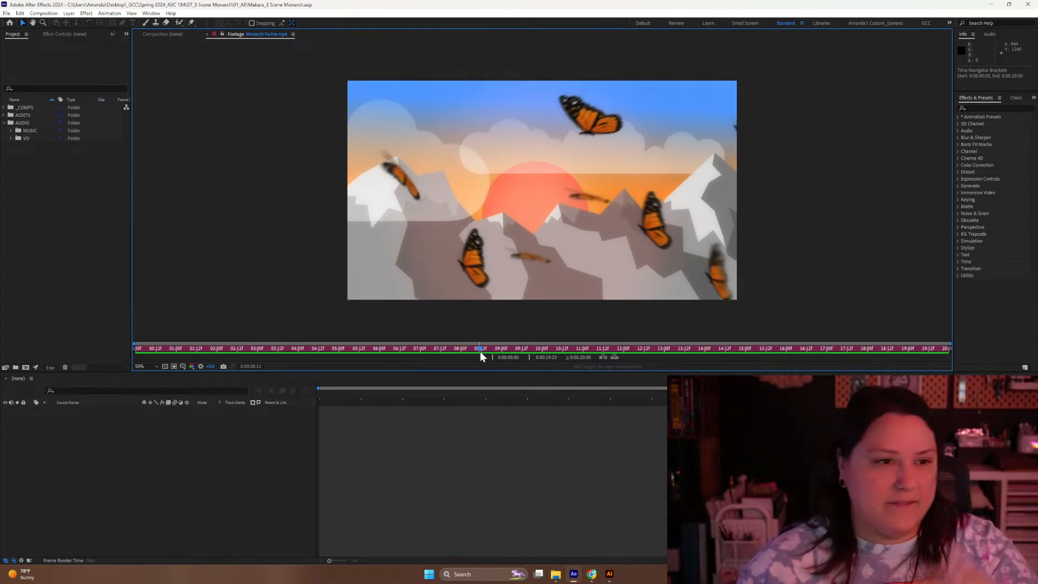
left_click_drag(480, 351, 489, 339)
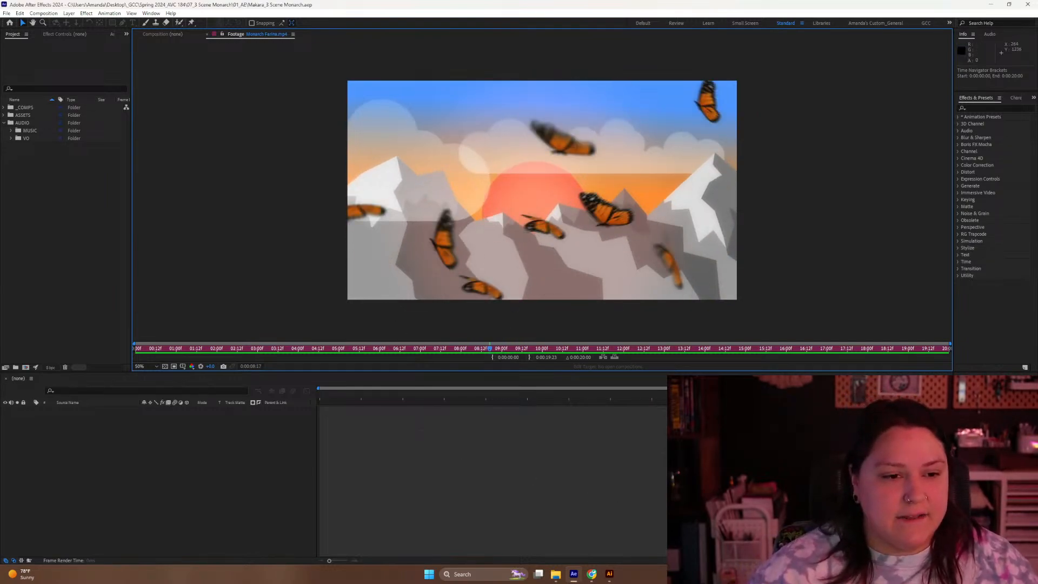
left_click(609, 574)
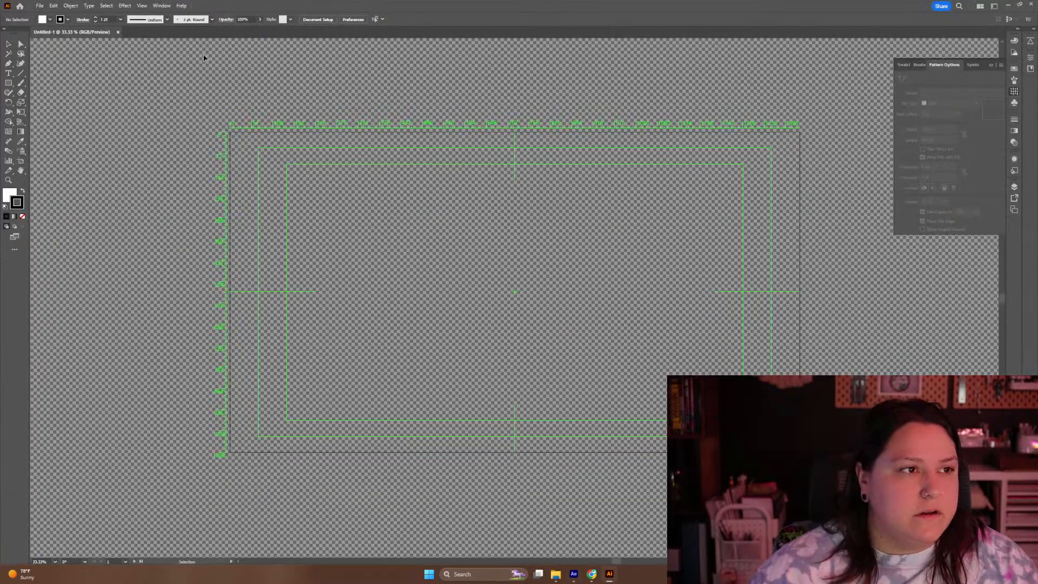
Place the monarch butterflies set image from 07_3 Scene Monarch/02_ASSETS/IMAGES into the Illustrator document
left_click(556, 574)
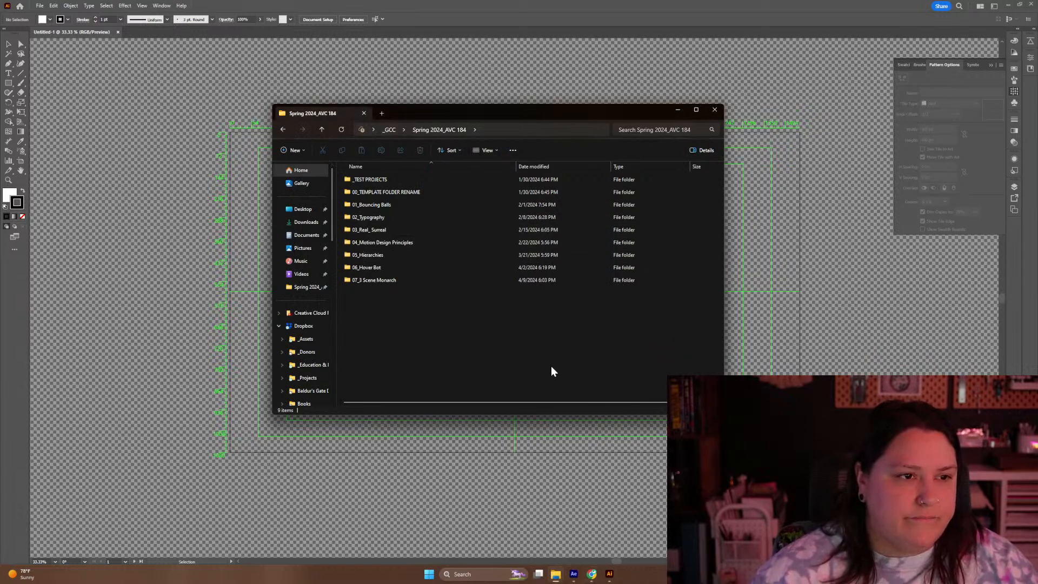
double_click(360, 280)
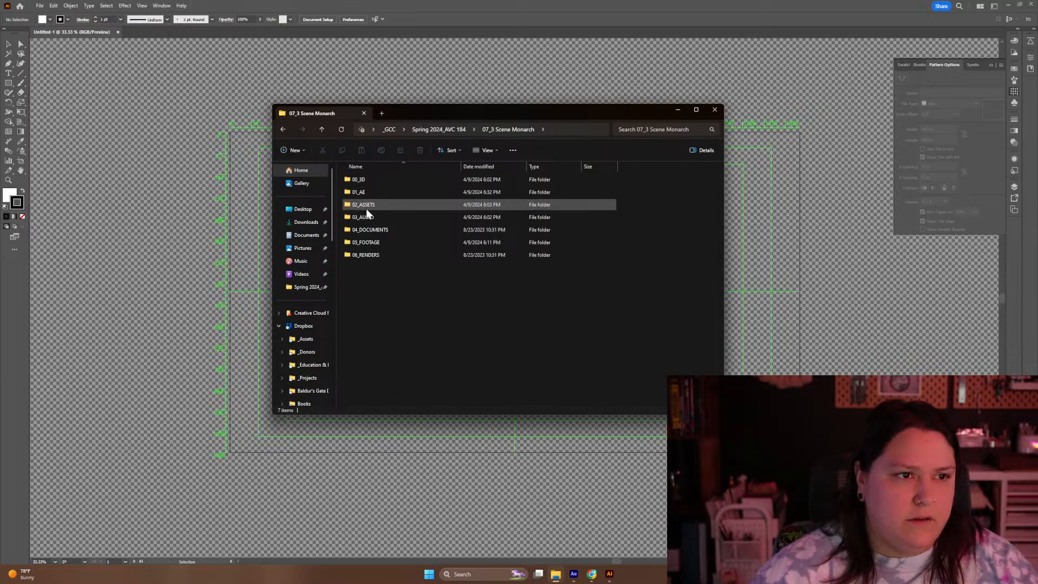
double_click(362, 179)
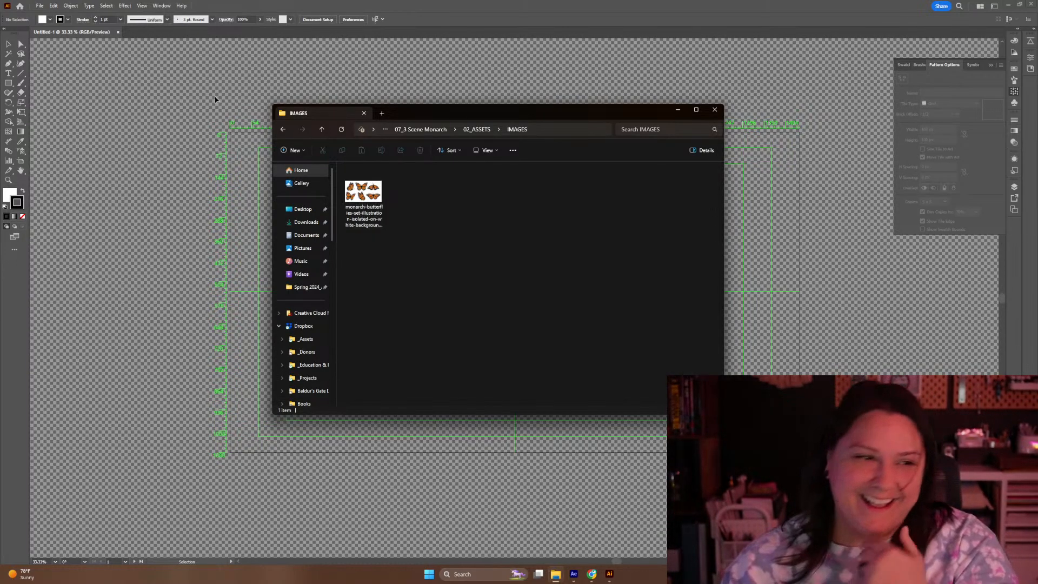
left_click(355, 221)
left_click_drag(355, 221, 153, 278)
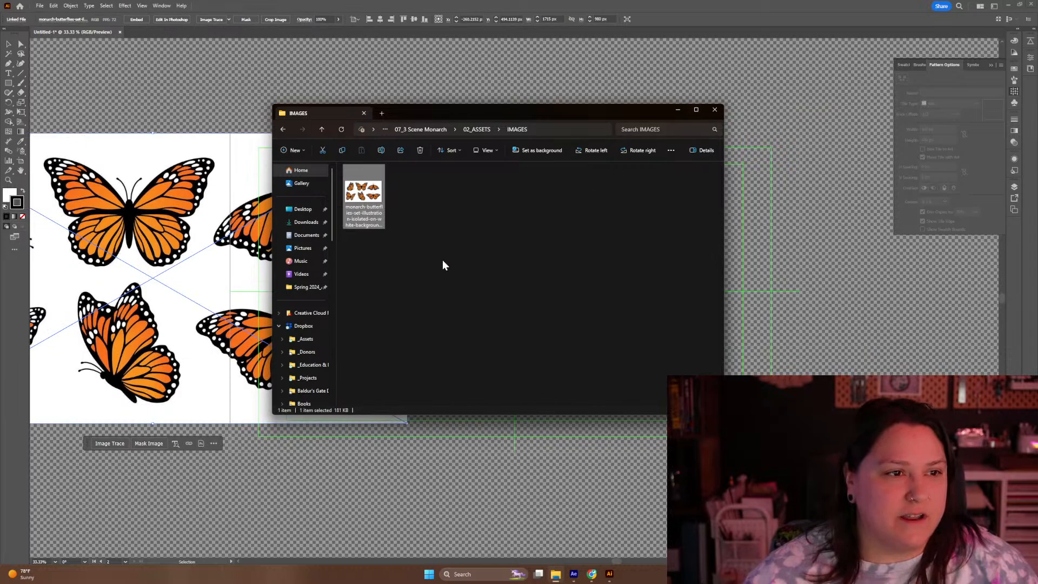
Move the placed butterflies set image partly over the artboard and delete it
left_click(231, 288)
left_click_drag(237, 282, 426, 300)
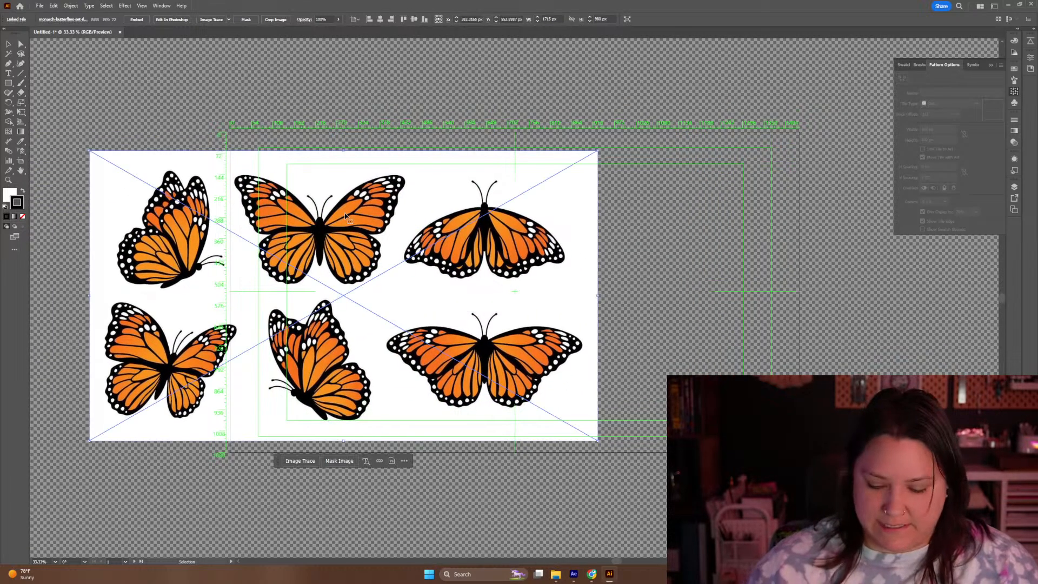
key("Delete")
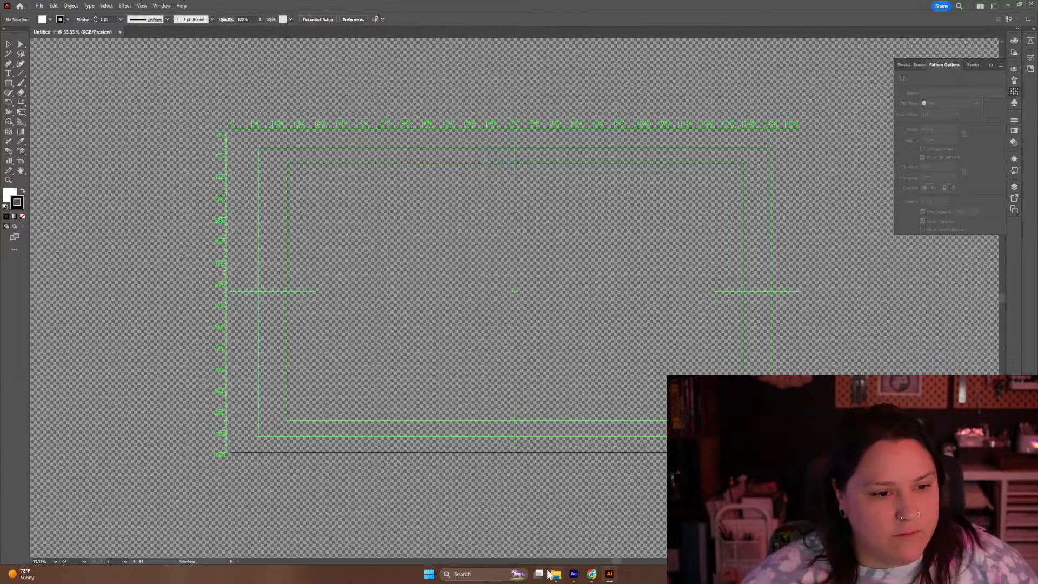
Switch to Chrome and search Google Images for "monarch butterfly" in a new tab
left_click(591, 574)
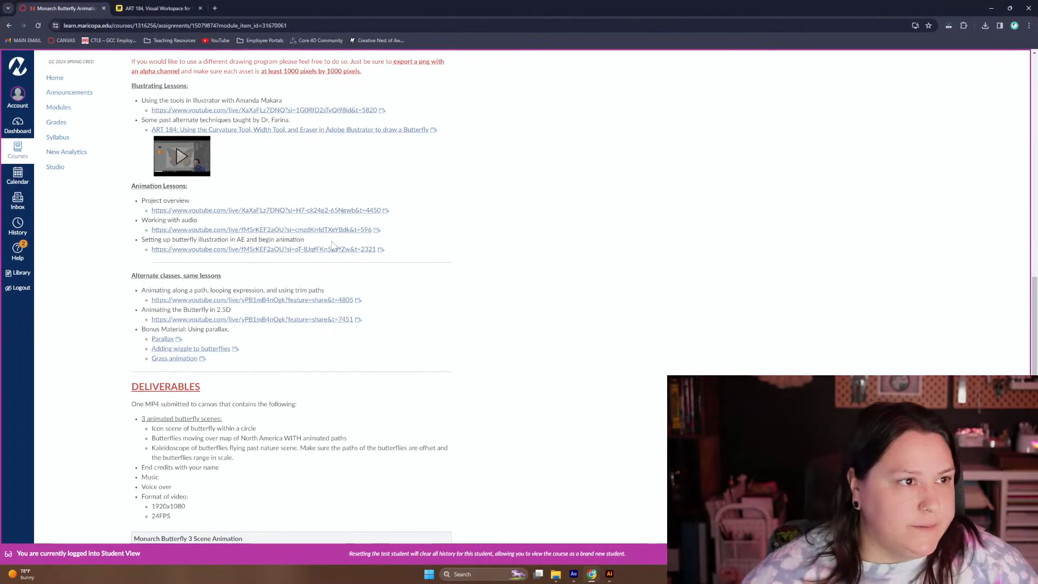
left_click(214, 8)
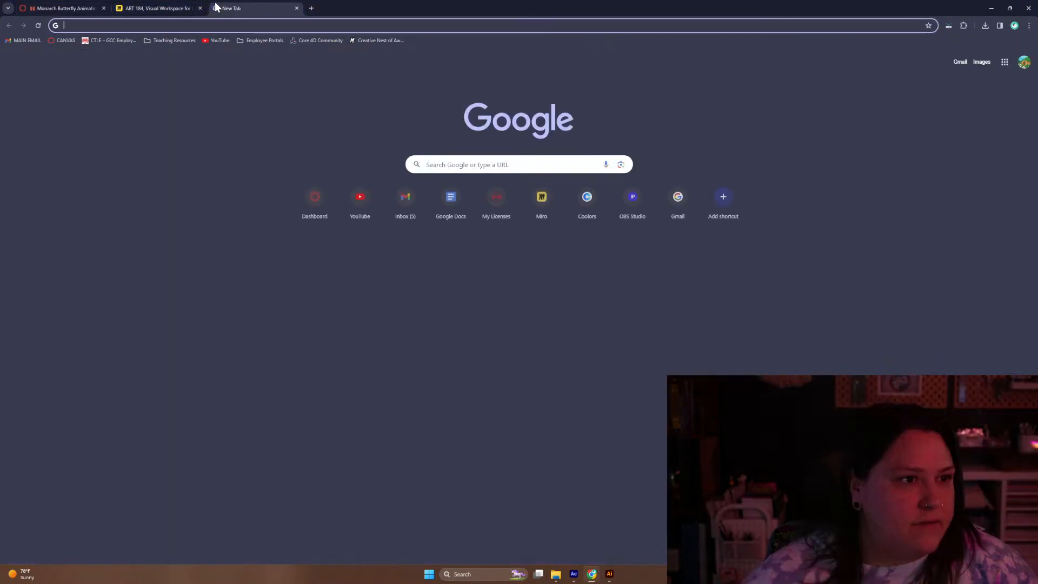
type("mona")
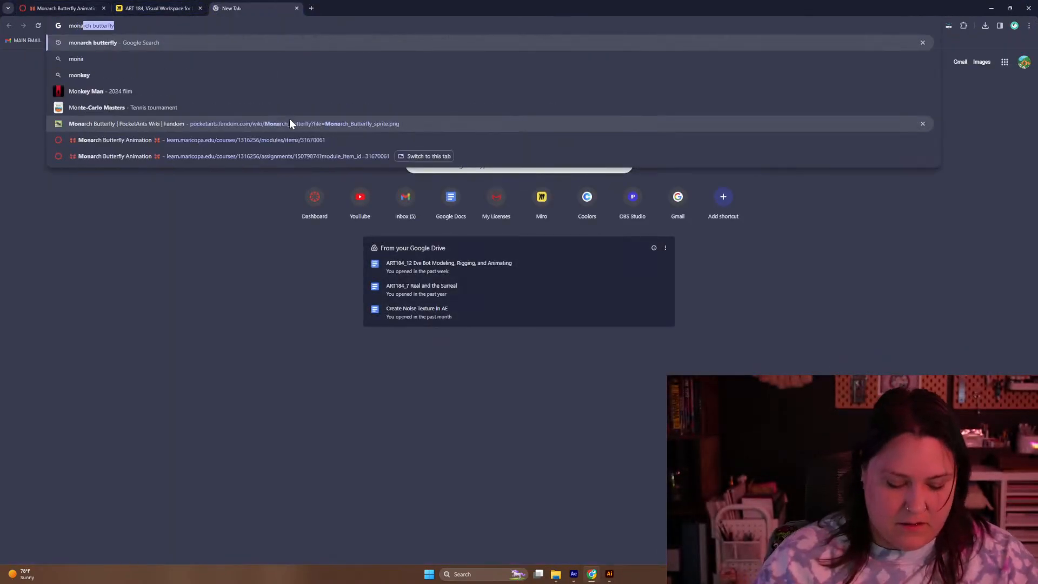
type("rch")
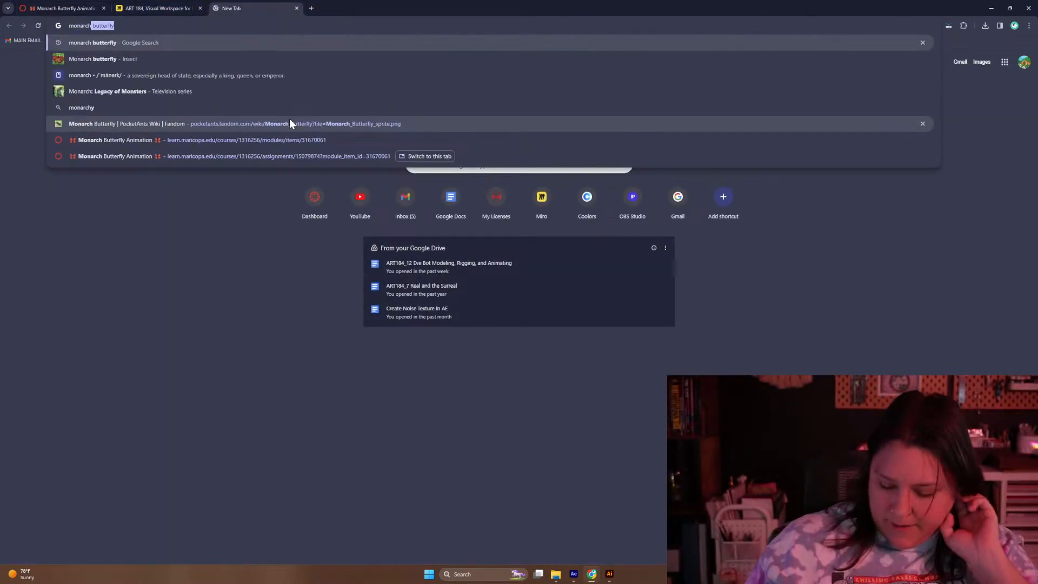
key("Return")
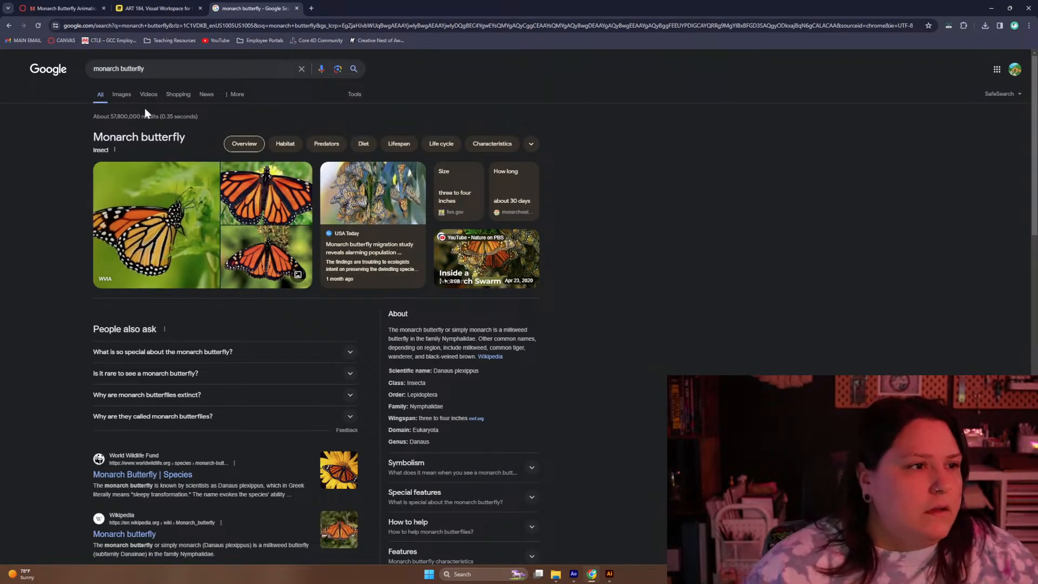
left_click(130, 100)
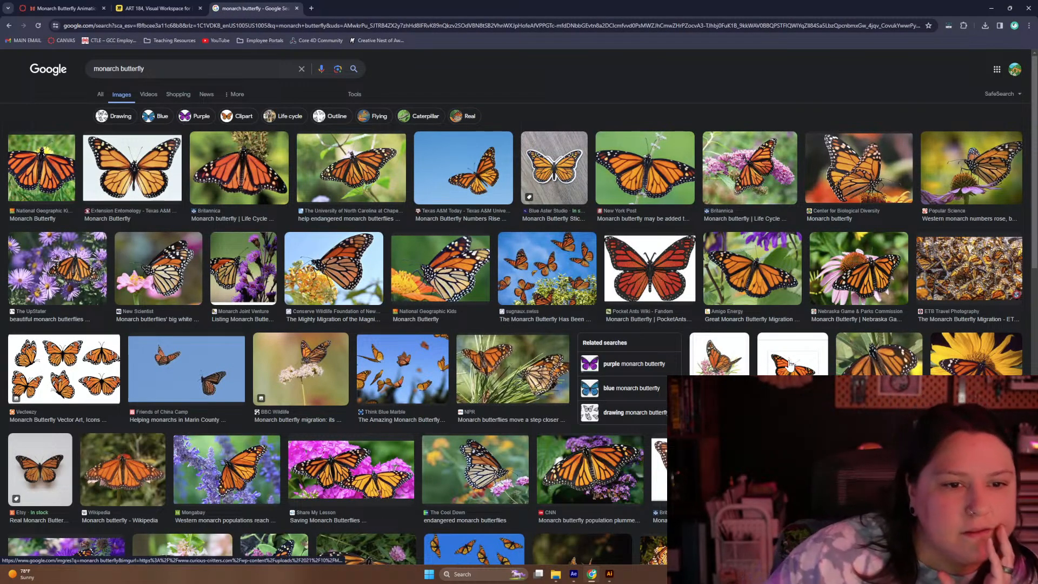
Open the Curious Critters page of the framed monarch butterfly photo and enlarge its product image
left_click(791, 364)
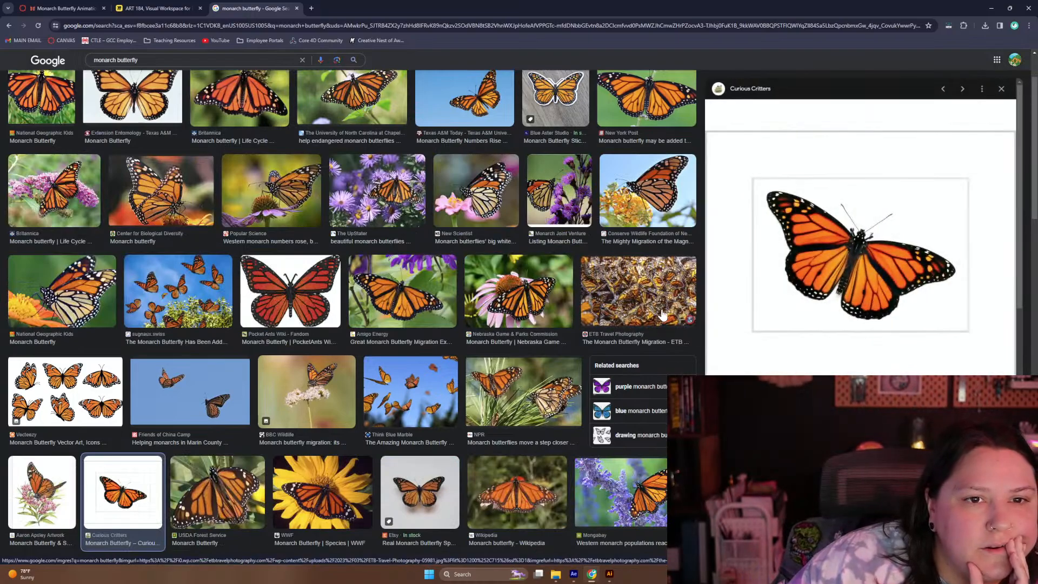
left_click(810, 286)
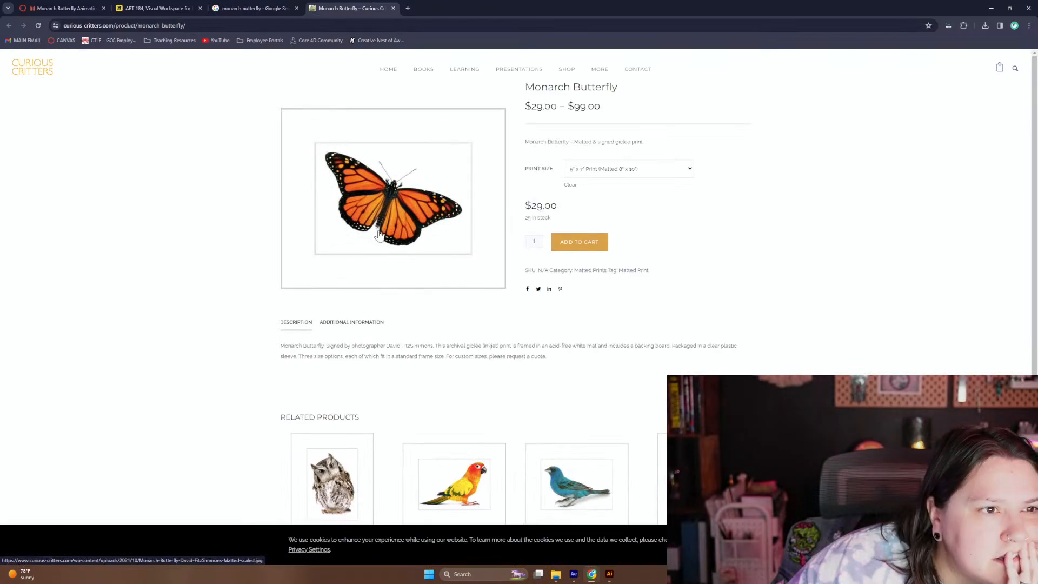
left_click(380, 209)
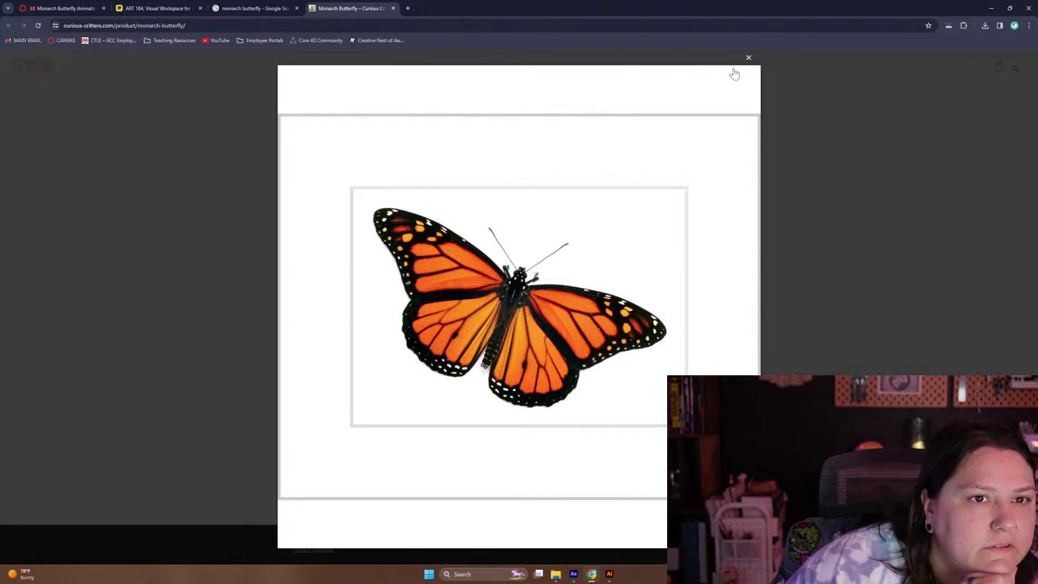
Save the enlarged butterfly photo as a JPEG in 07_3 Scene Monarch/02_ASSETS/IMAGES and close the product page and image search
right_click(453, 279)
left_click(483, 298)
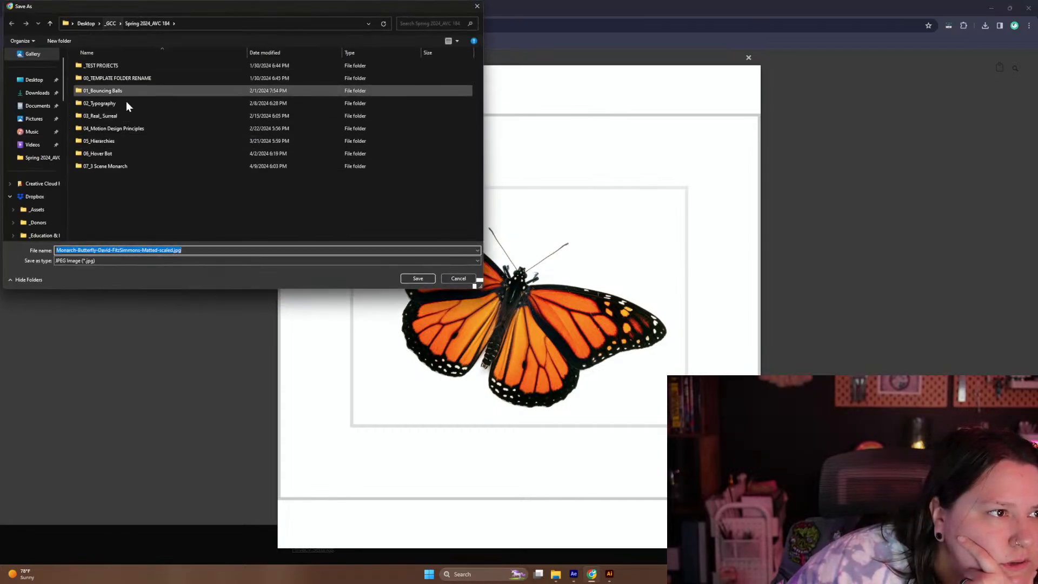
double_click(109, 167)
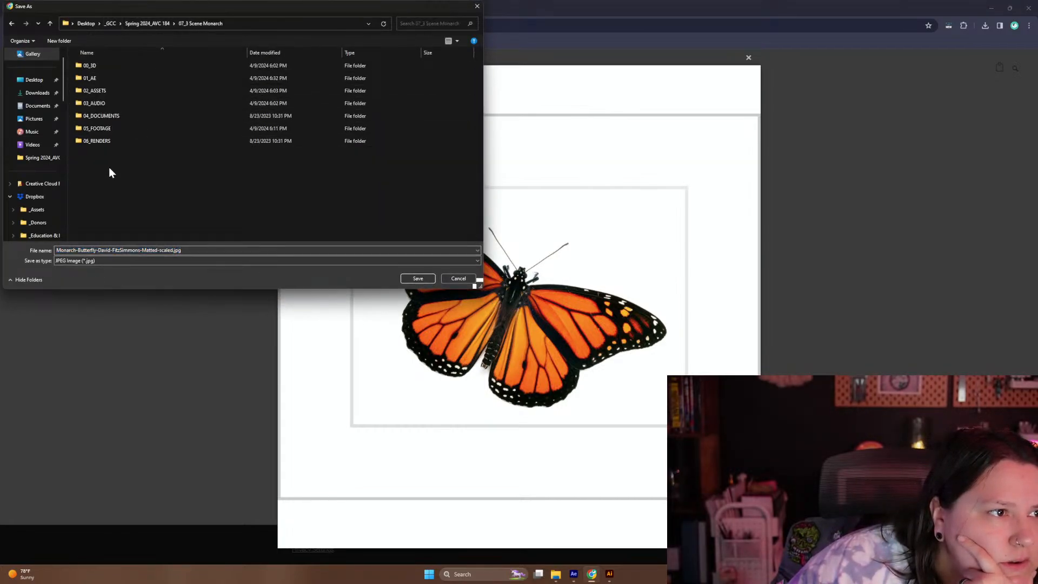
double_click(95, 91)
double_click(95, 65)
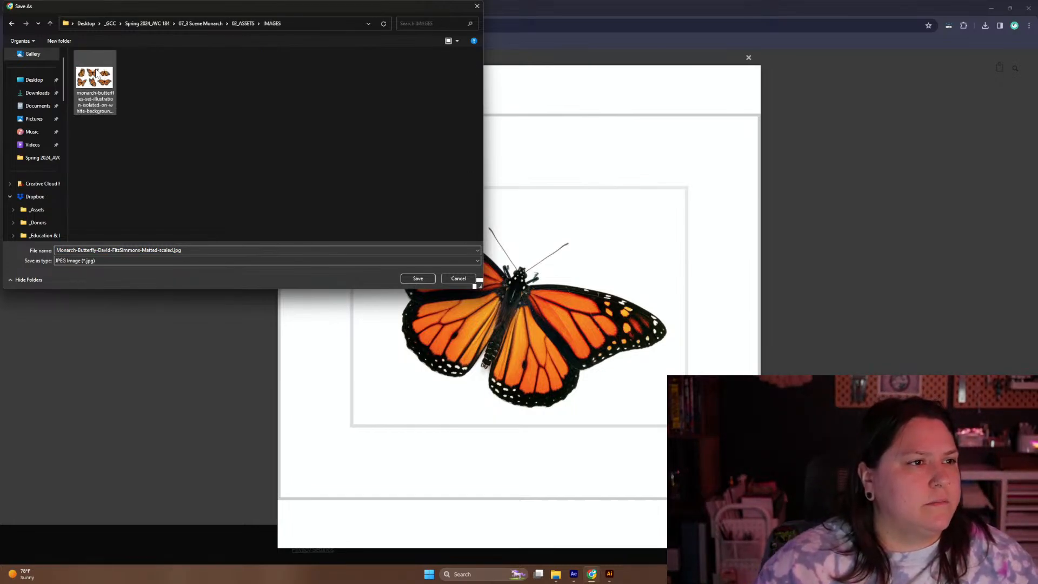
left_click(423, 280)
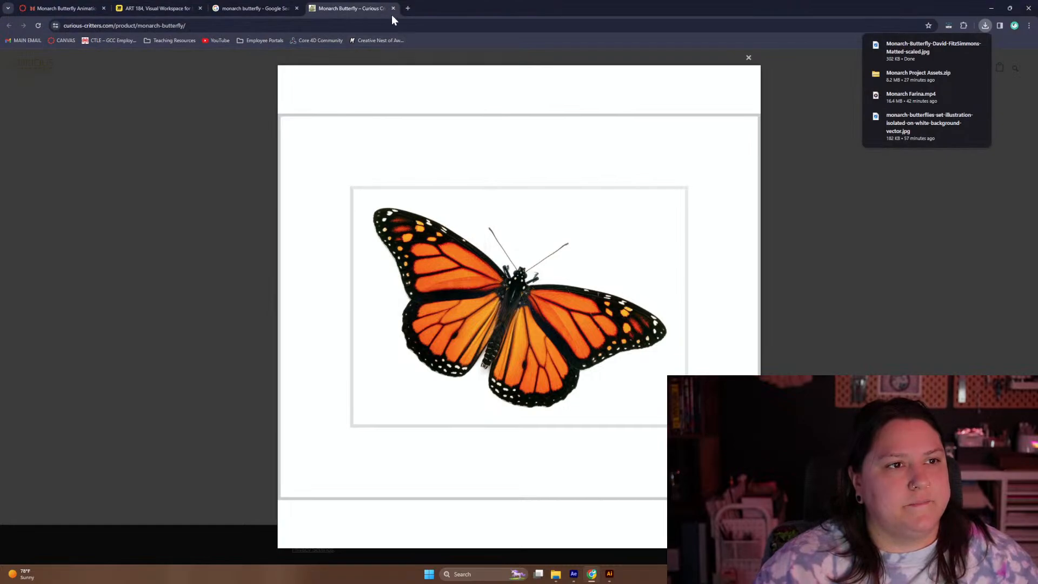
left_click(393, 8)
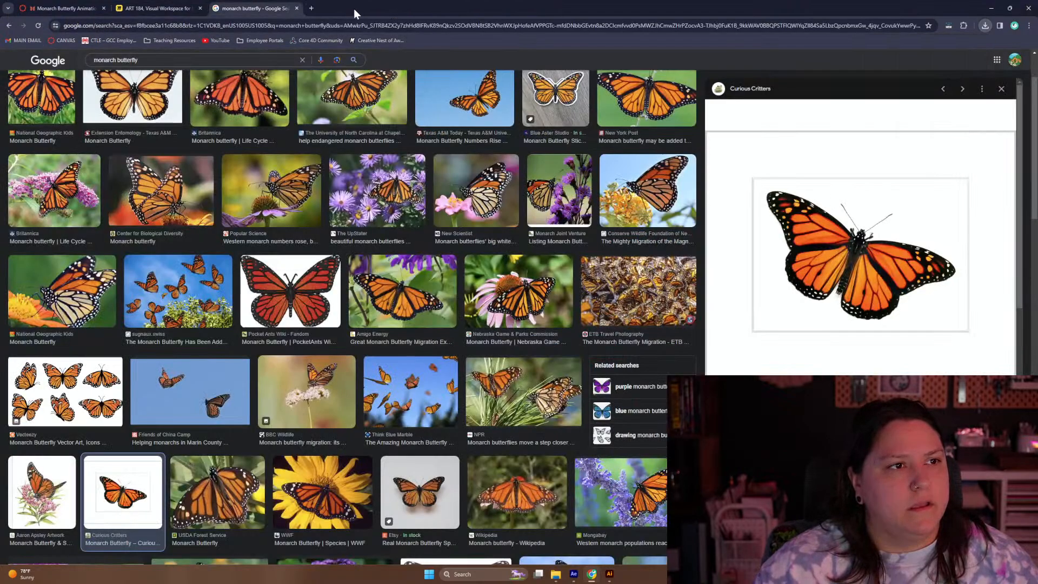
left_click(296, 8)
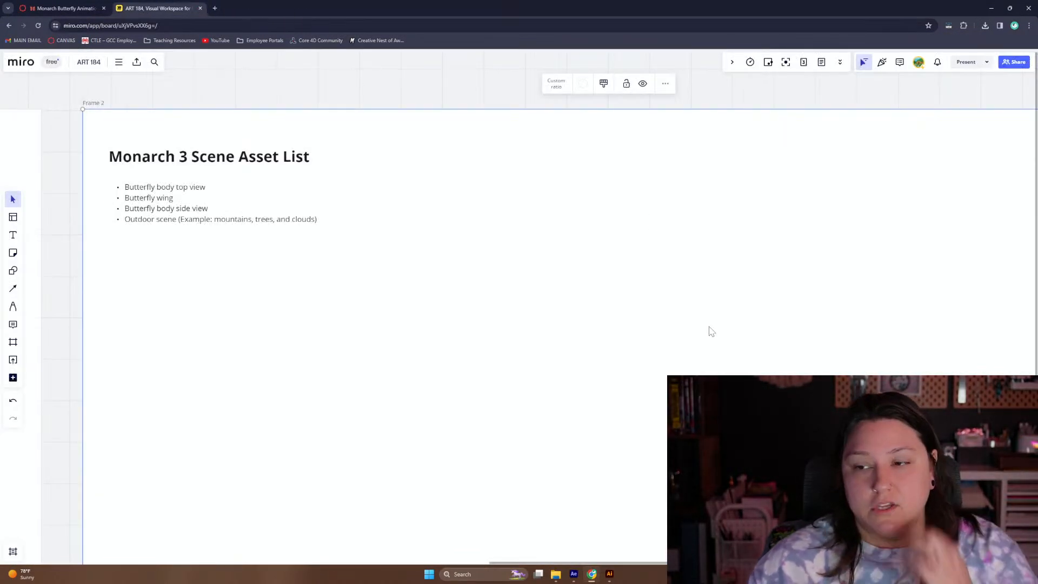
Look at the Canvas assignment page, then return to Illustrator, collapse the Pattern Options panel and show the document's layers
left_click(57, 8)
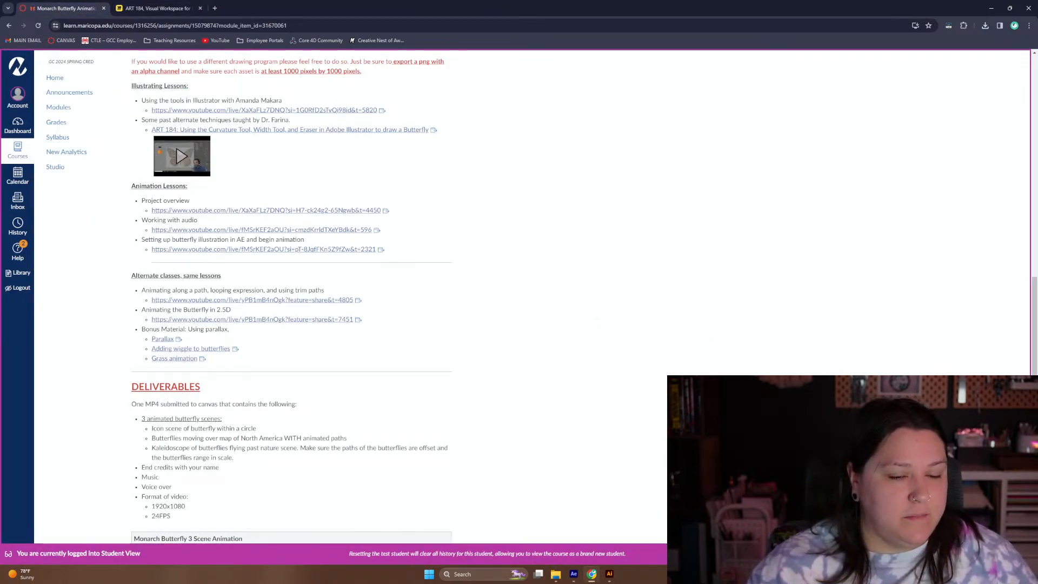
mouse_move(609, 577)
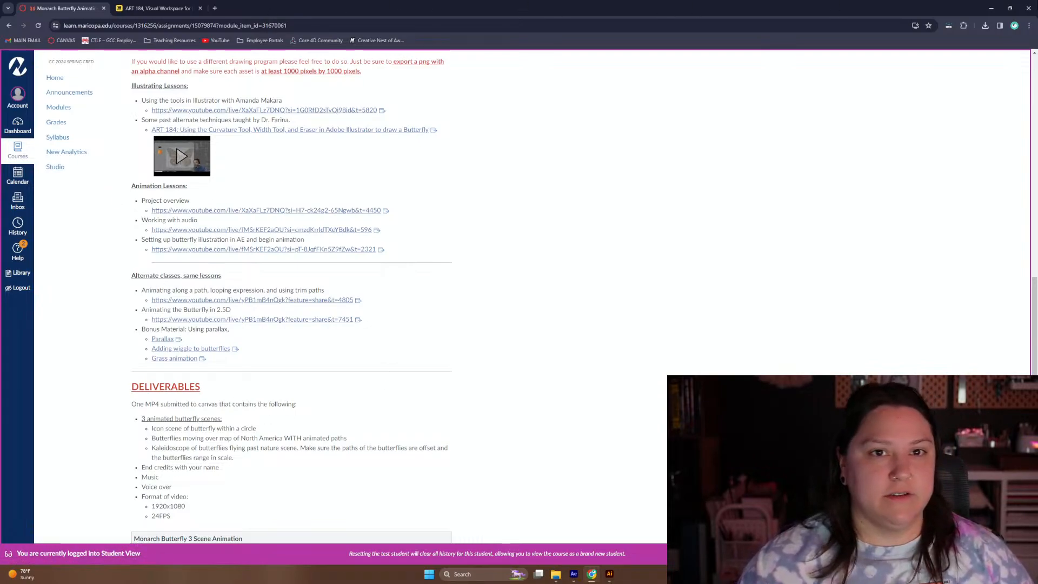
left_click(992, 9)
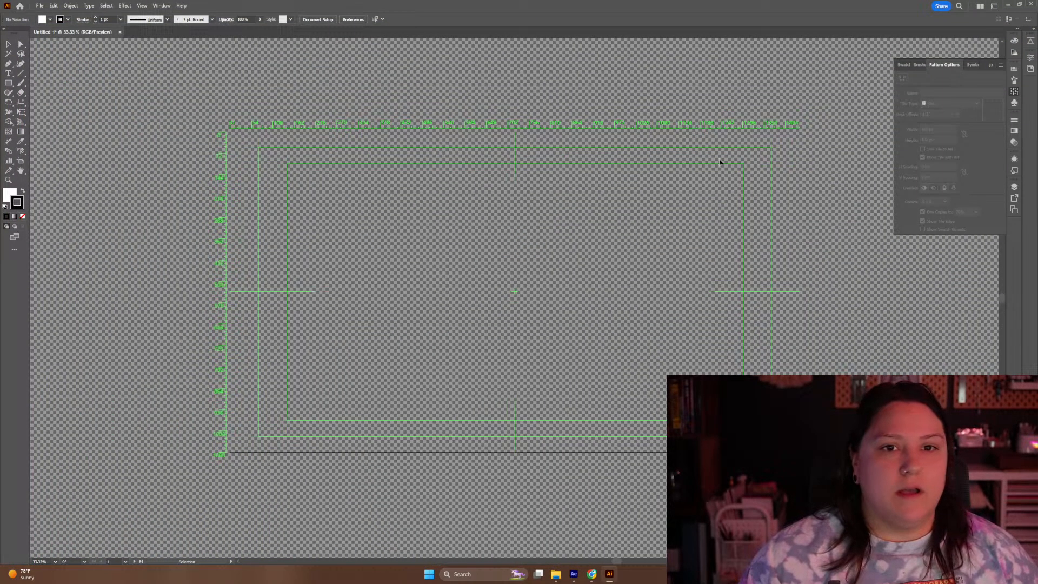
left_click(991, 66)
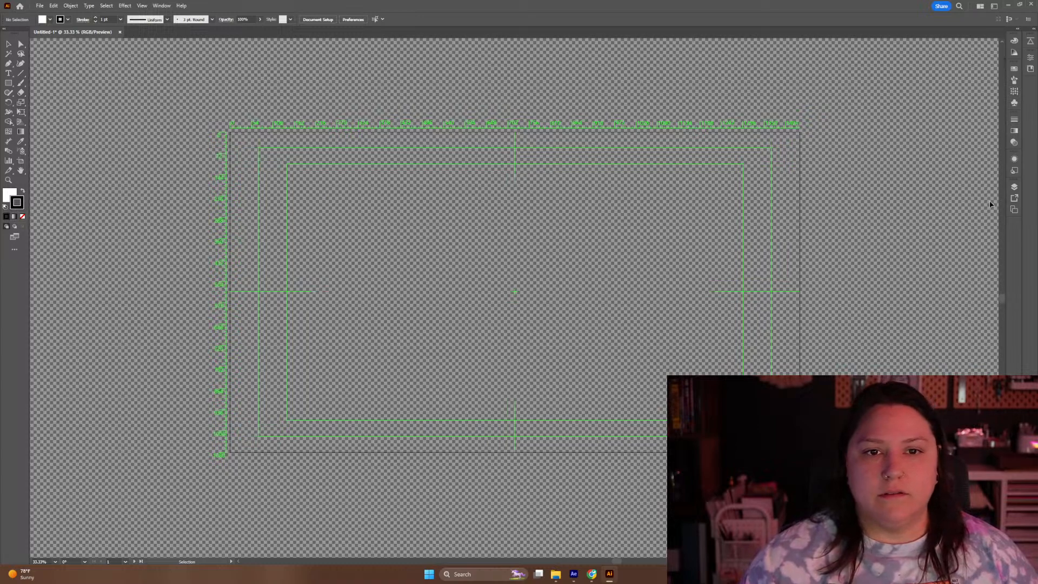
left_click(1014, 188)
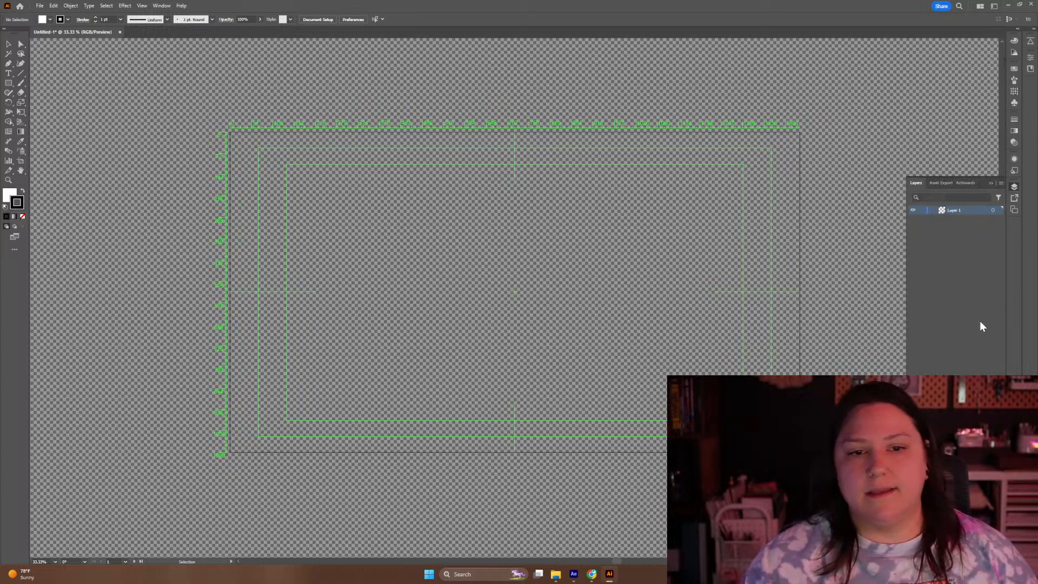
Place the matted monarch butterfly JPEG from Desktop/_GCC/Spring 2024_AVC 184/07_3 Scene Monarch/02_ASSETS/IMAGES at the artboard's upper-left corner, with linking turned off
left_click(41, 6)
left_click(105, 170)
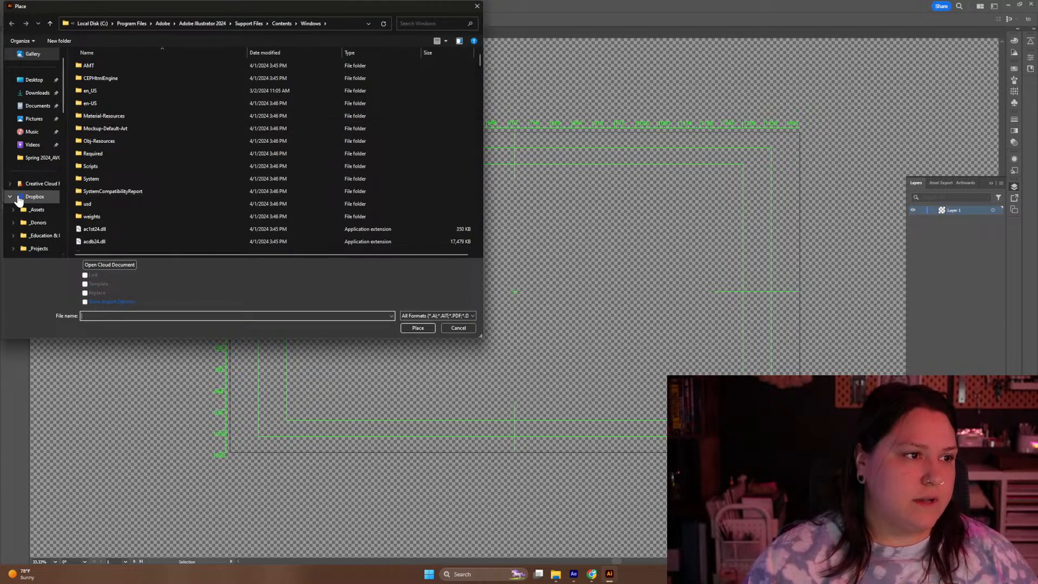
left_click(34, 80)
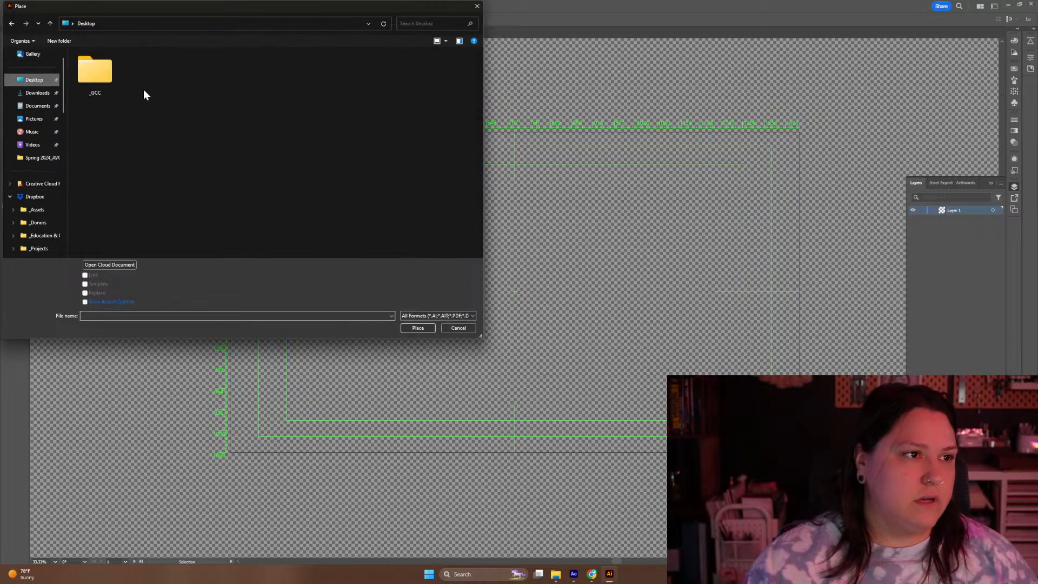
double_click(103, 72)
double_click(99, 77)
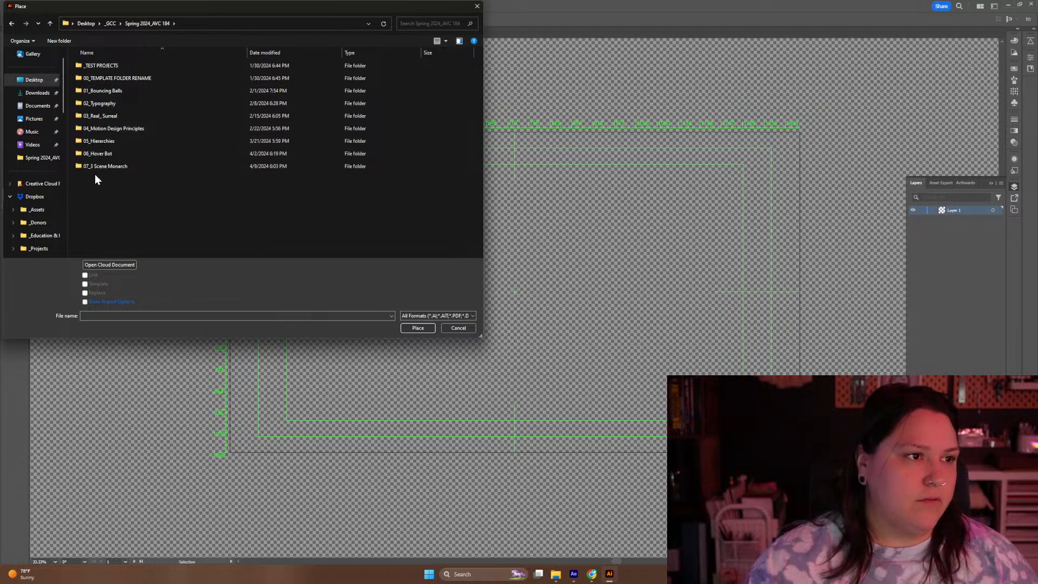
double_click(95, 168)
double_click(95, 93)
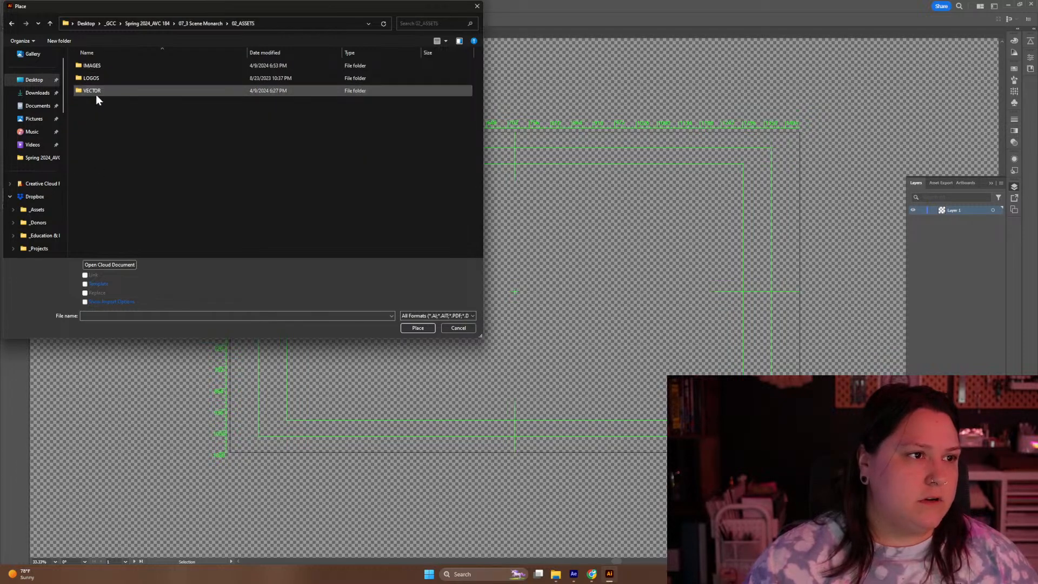
double_click(96, 65)
left_click(145, 90)
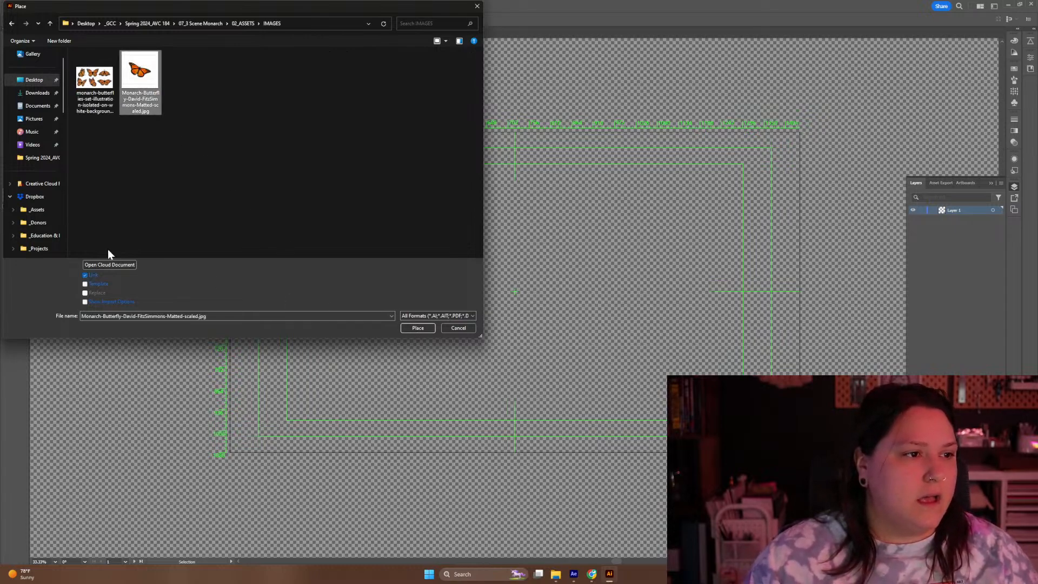
left_click(94, 277)
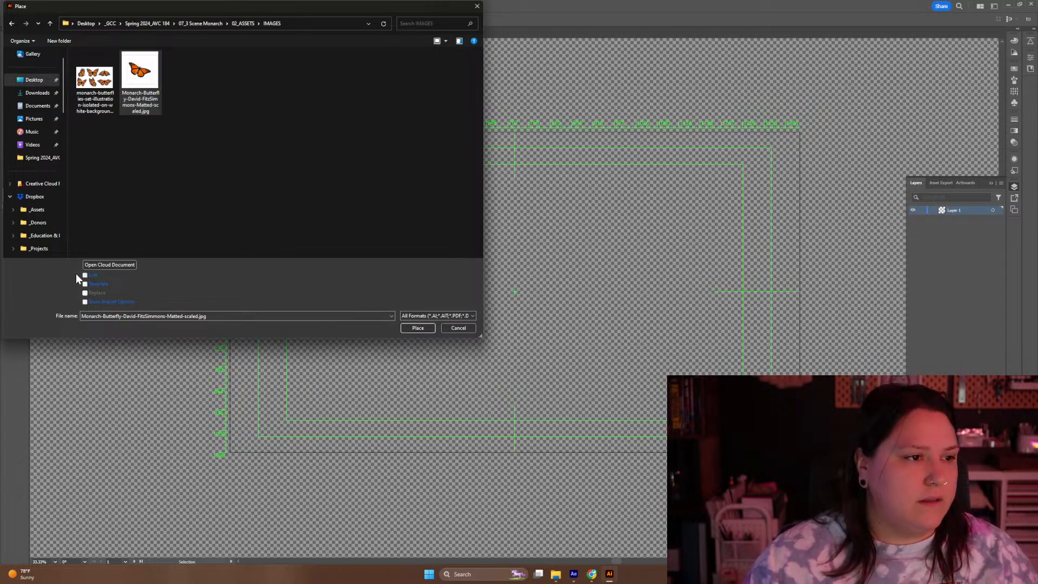
left_click(415, 327)
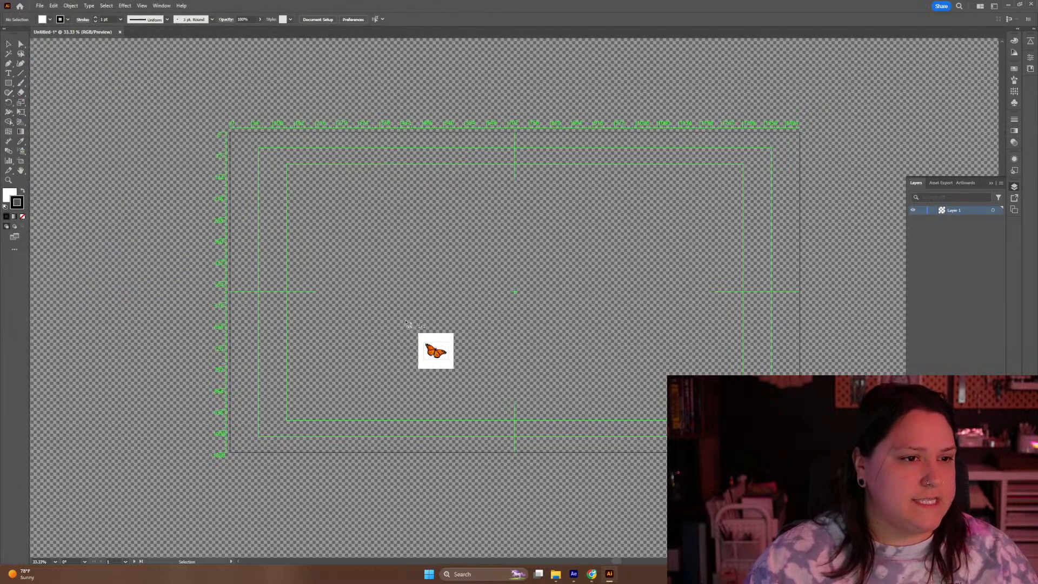
left_click(232, 134)
Scale the placed butterfly photo down to about 779 px square and position it across the artboard's left edge, vertically centred
mouse_move(507, 329)
left_mouse_down()
mouse_move(473, 323)
mouse_move(376, 223)
mouse_move(355, 232)
left_mouse_up()
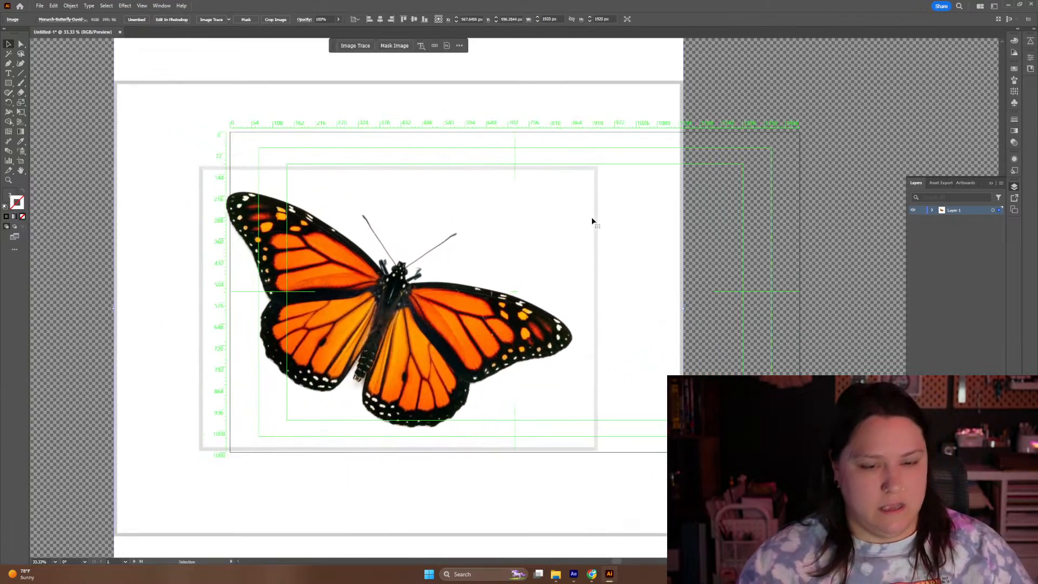
key("ctrl+minus")
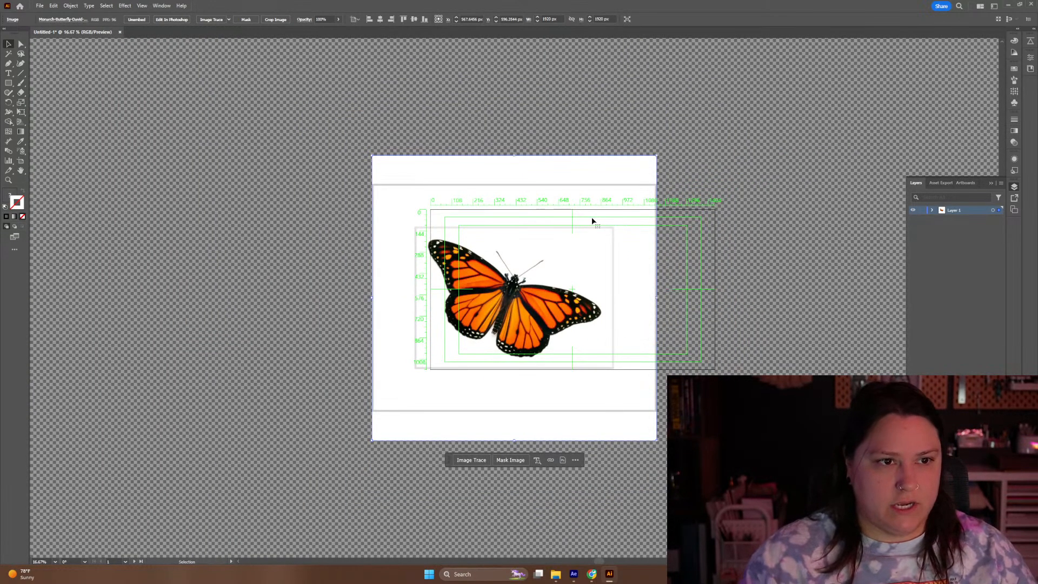
left_click_drag(659, 157, 487, 323)
mouse_move(455, 380)
left_mouse_down()
mouse_move(452, 290)
mouse_move(593, 297)
mouse_move(484, 307)
mouse_move(486, 284)
mouse_move(465, 304)
mouse_move(442, 301)
left_mouse_up()
Rename the butterfly photo's layer Reference and lock it
double_click(953, 212)
type("Re")
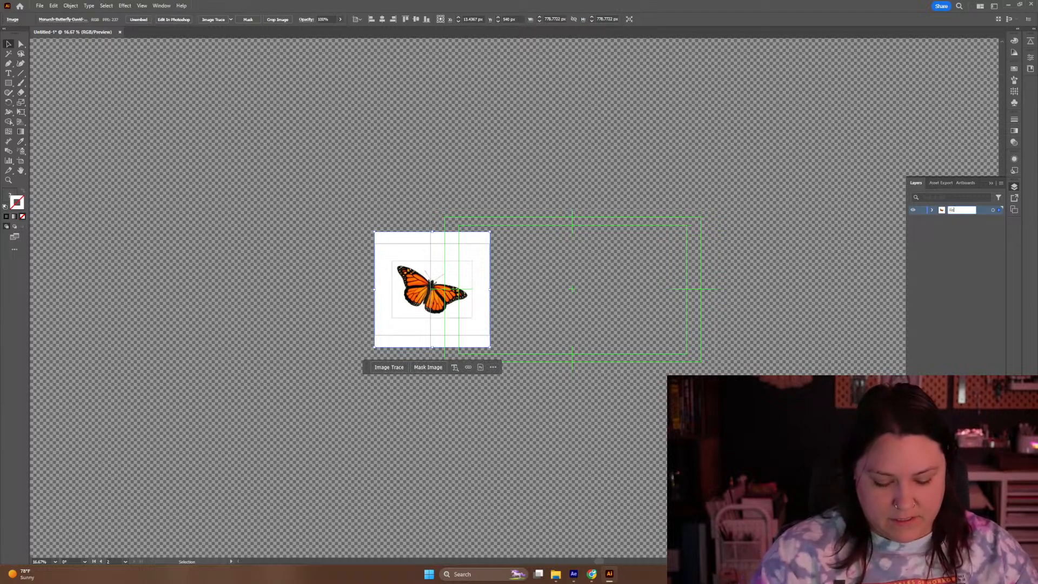
type("ference")
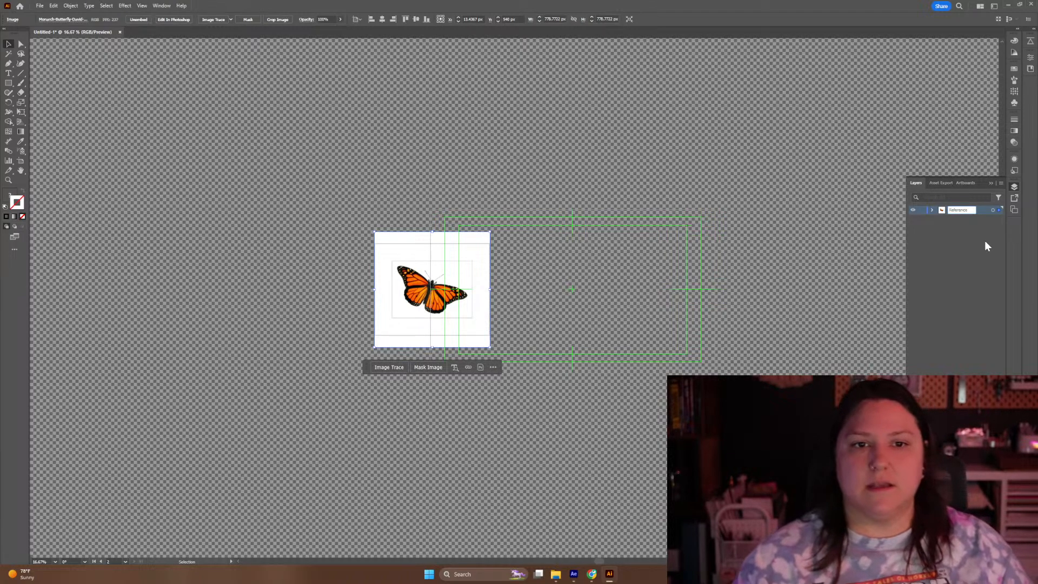
key("Return")
left_click(921, 210)
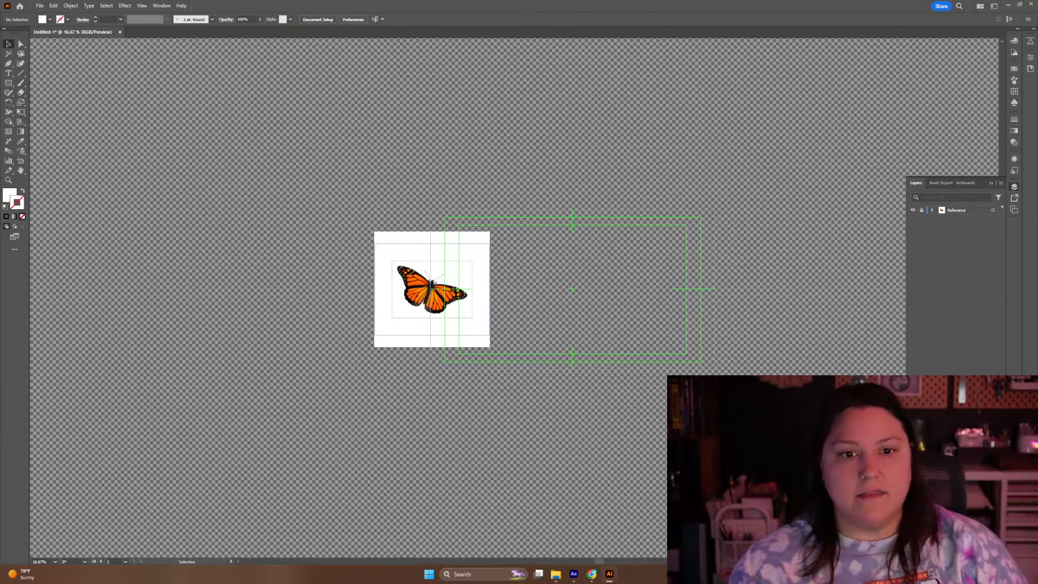
Add a new layer above Reference and save the document as Monarch Butterfly in 07_3 Scene Monarch/02_ASSETS/VECTOR, in Illustrator 2020 format
left_click(989, 400)
key("ctrl+s")
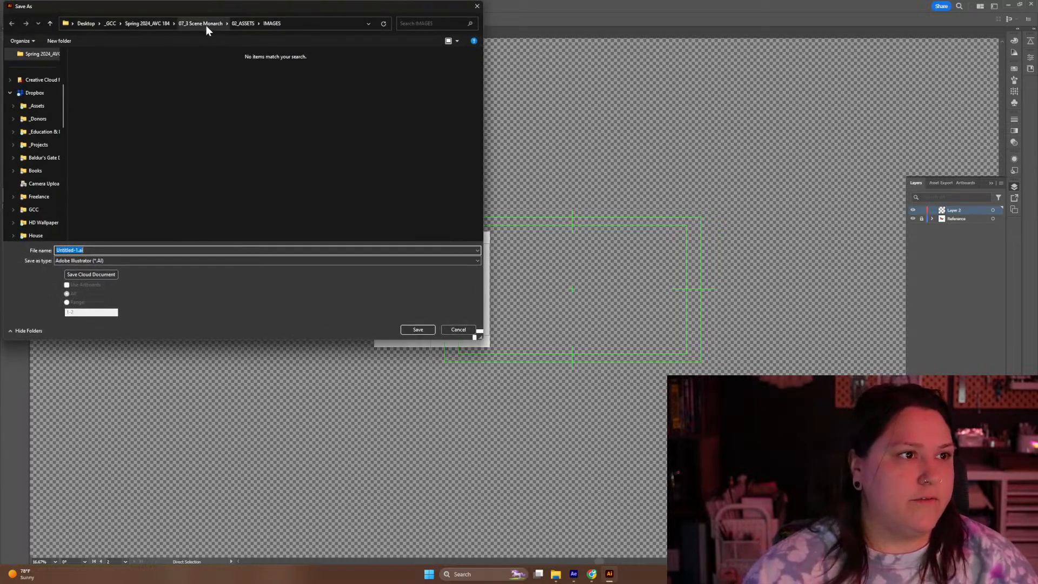
left_click(211, 24)
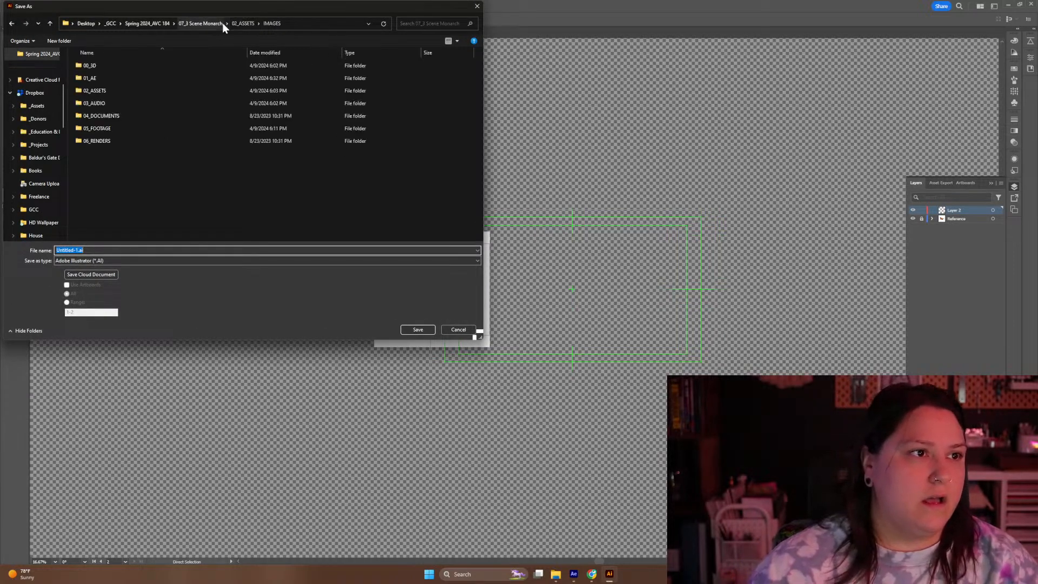
double_click(90, 92)
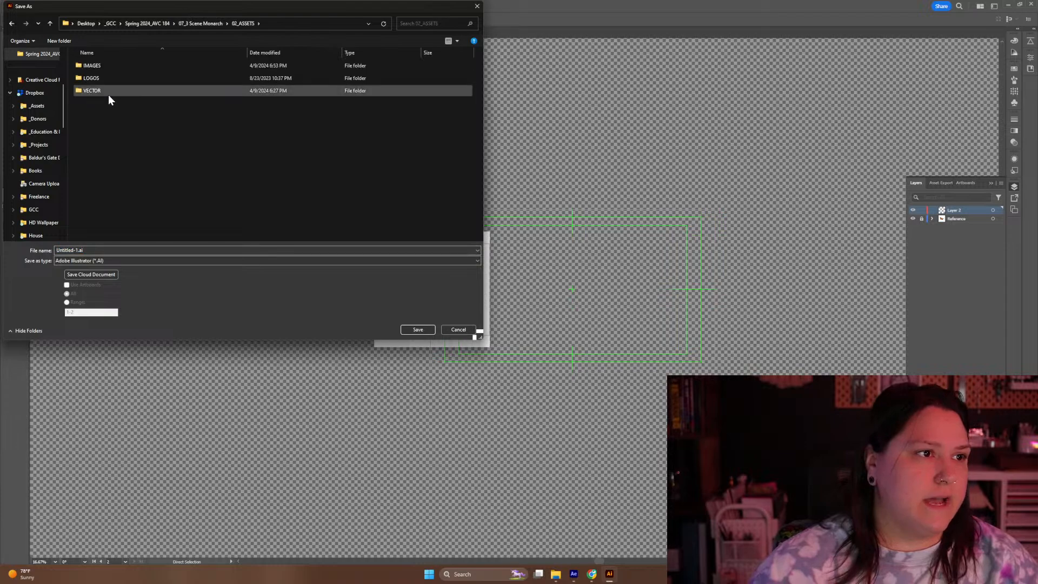
double_click(92, 91)
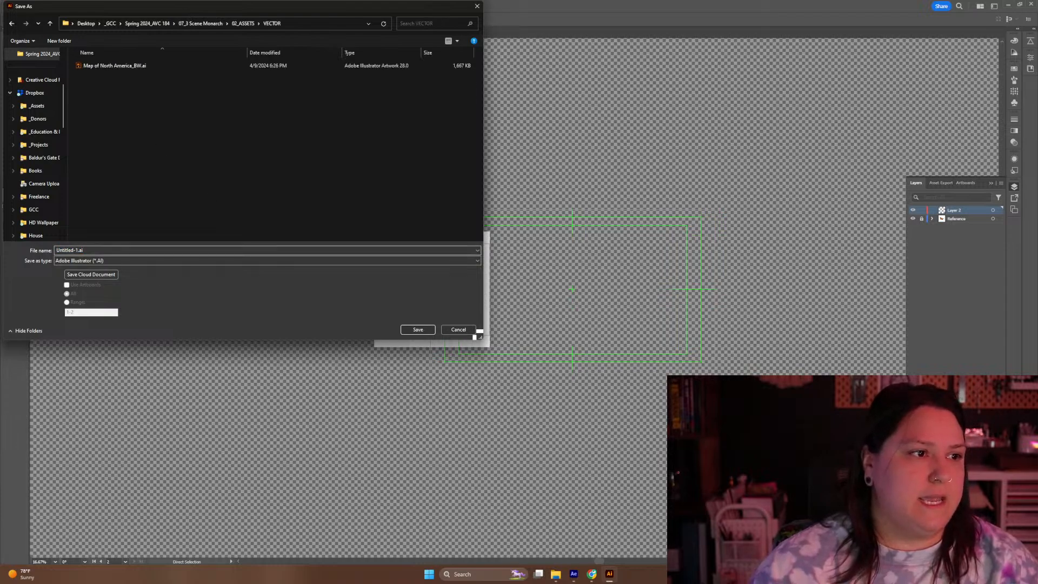
type("M")
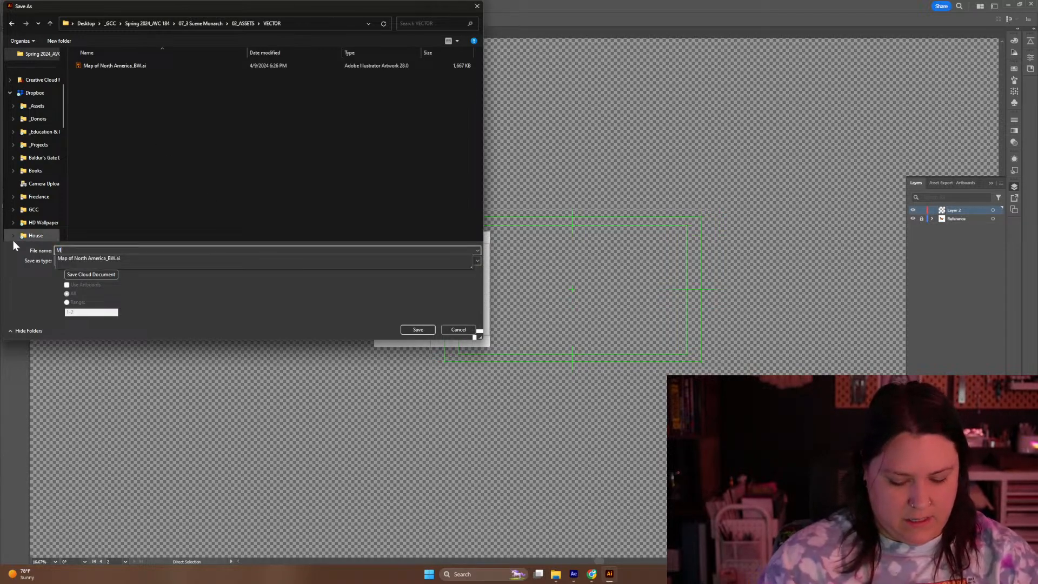
type("onarch Butterfly")
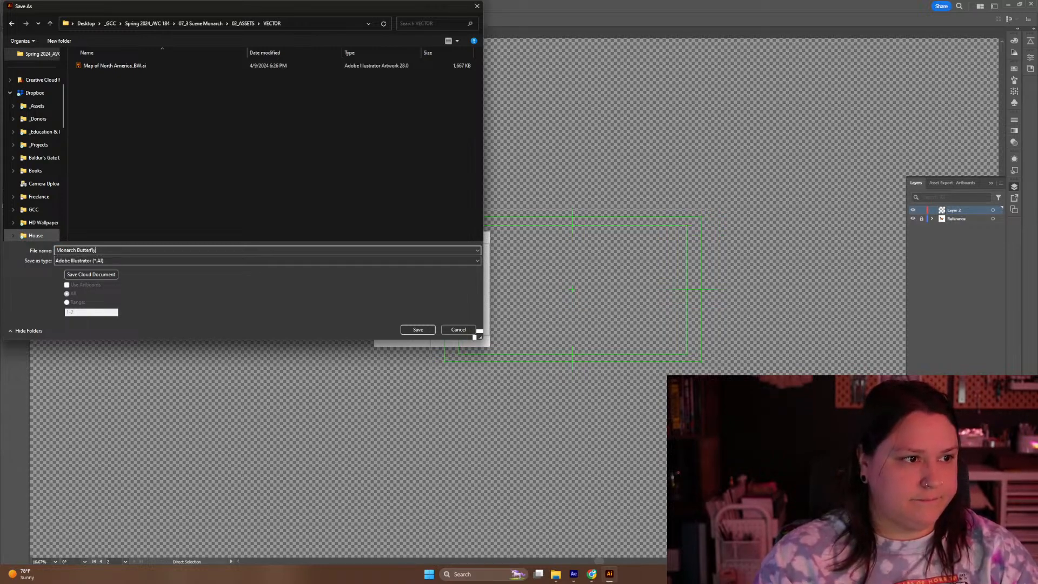
key("Return")
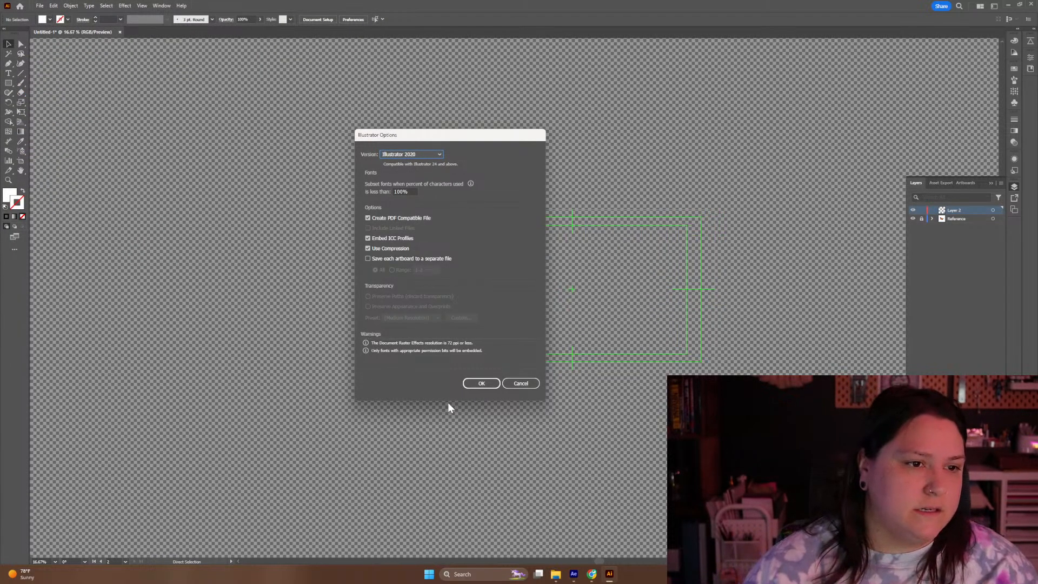
left_click(480, 383)
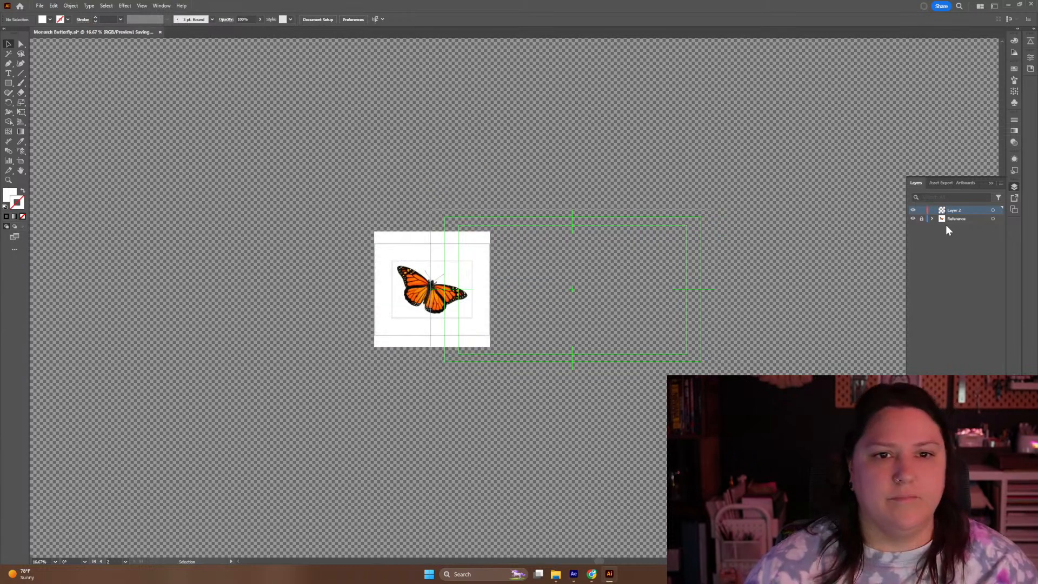
Rename the empty layer above Reference to Wing
double_click(956, 210)
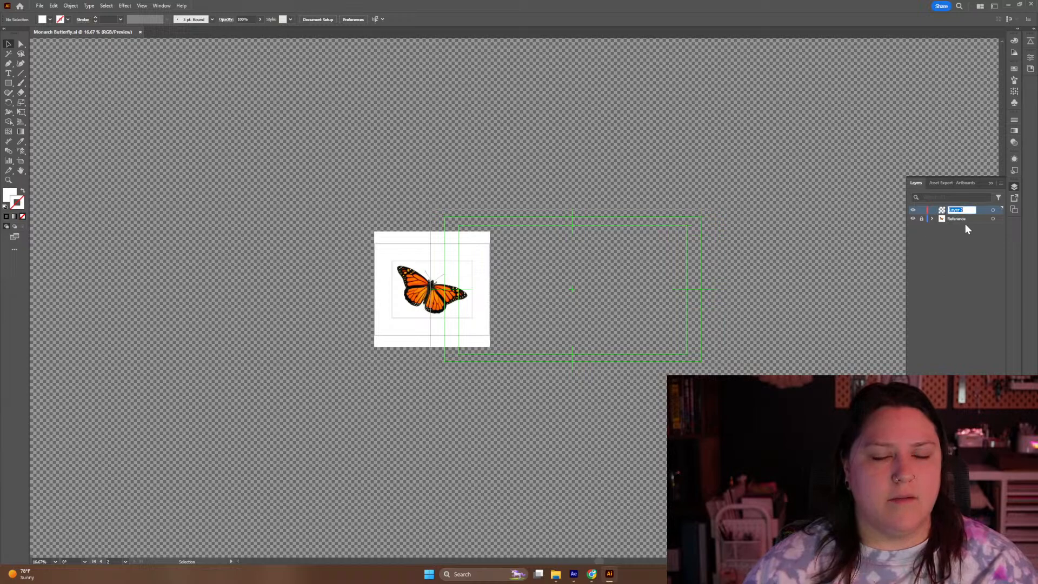
type("Wing")
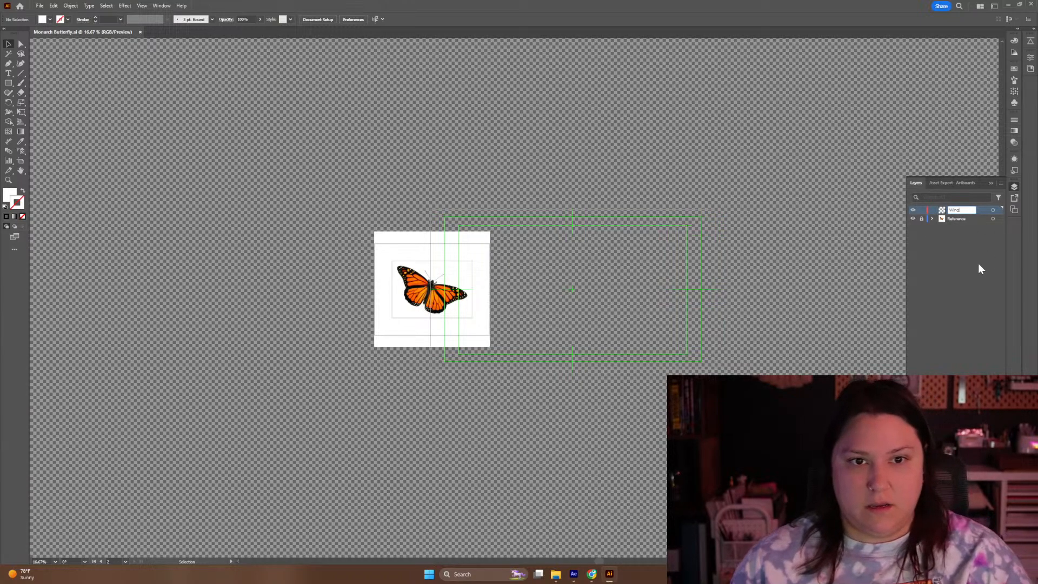
key("Return")
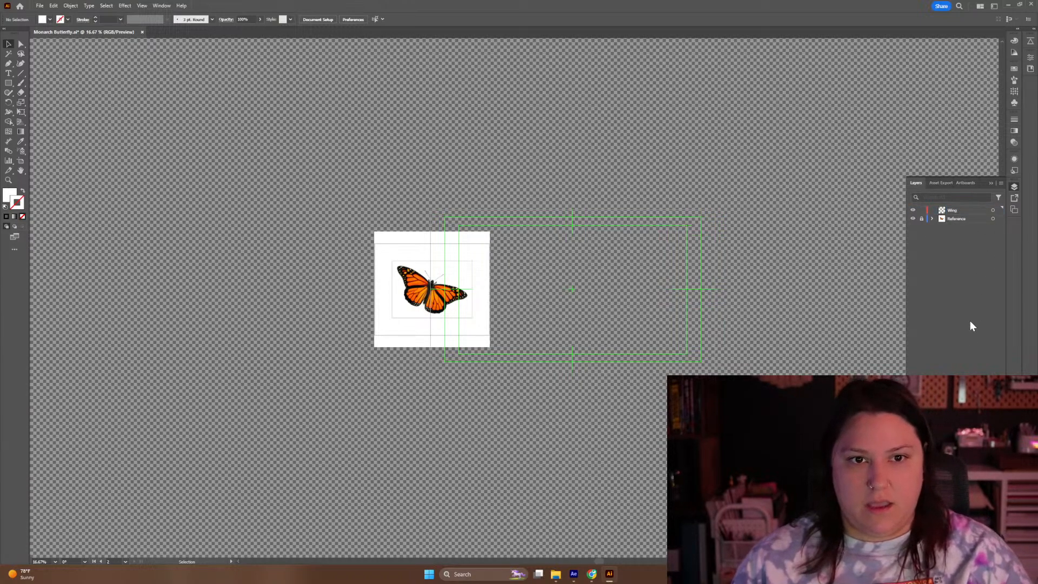
Add a new layer above Wing and name it Body Top View
key("ctrl+l")
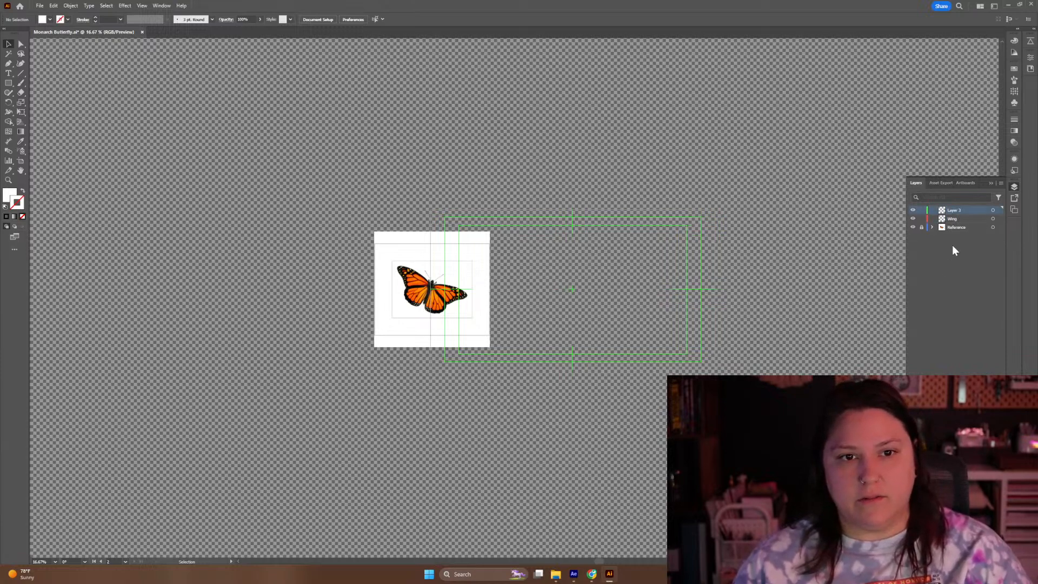
double_click(957, 210)
type("Body")
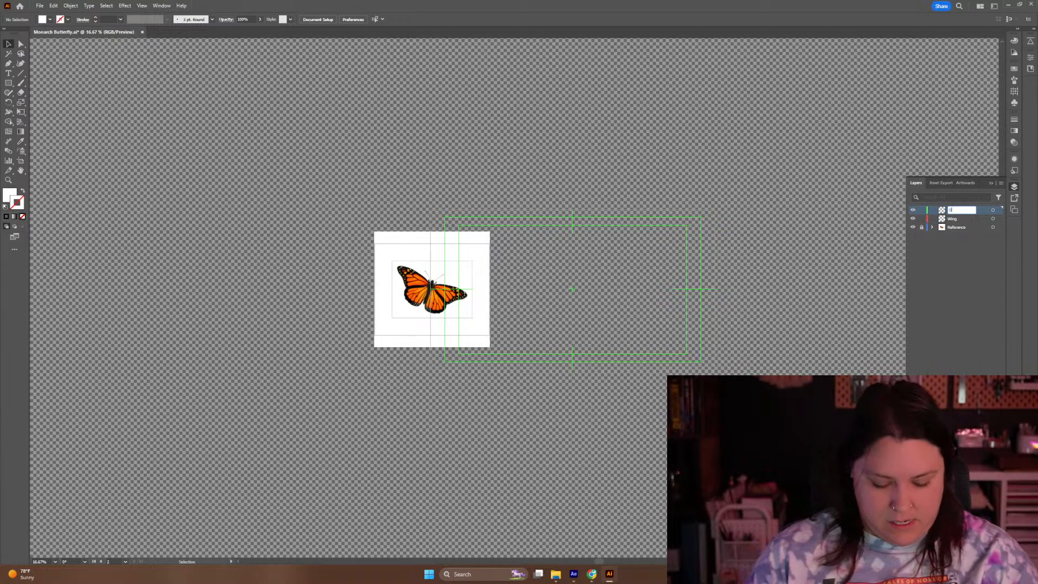
key("BackSpace")
key("BackSpace")
key("BackSpace")
type("T")
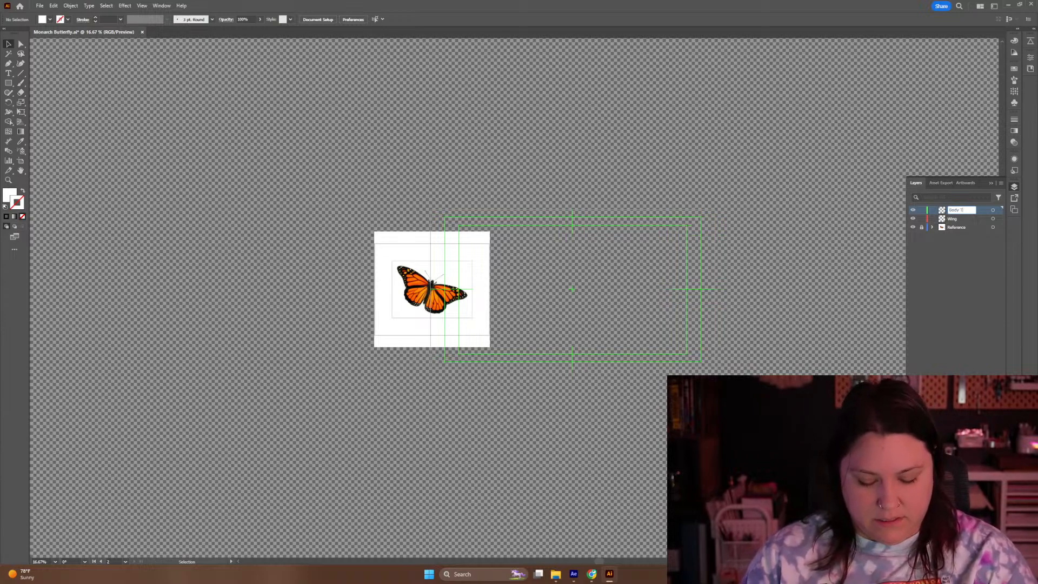
type("op View")
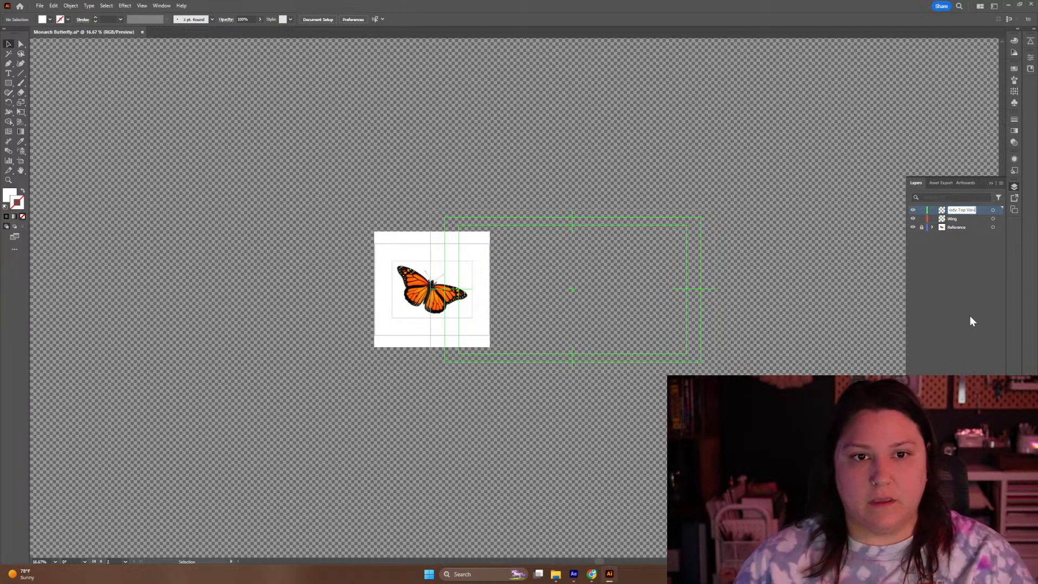
key("Return")
Add a new layer above Body Top View, name it Body Side View, and save the document
key("ctrl+l")
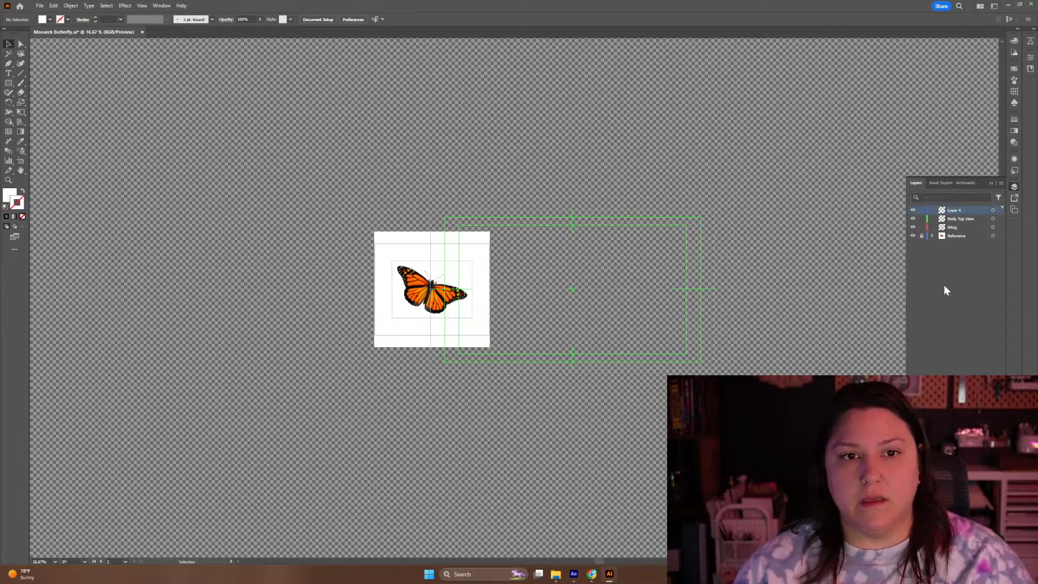
double_click(955, 210)
type("Body")
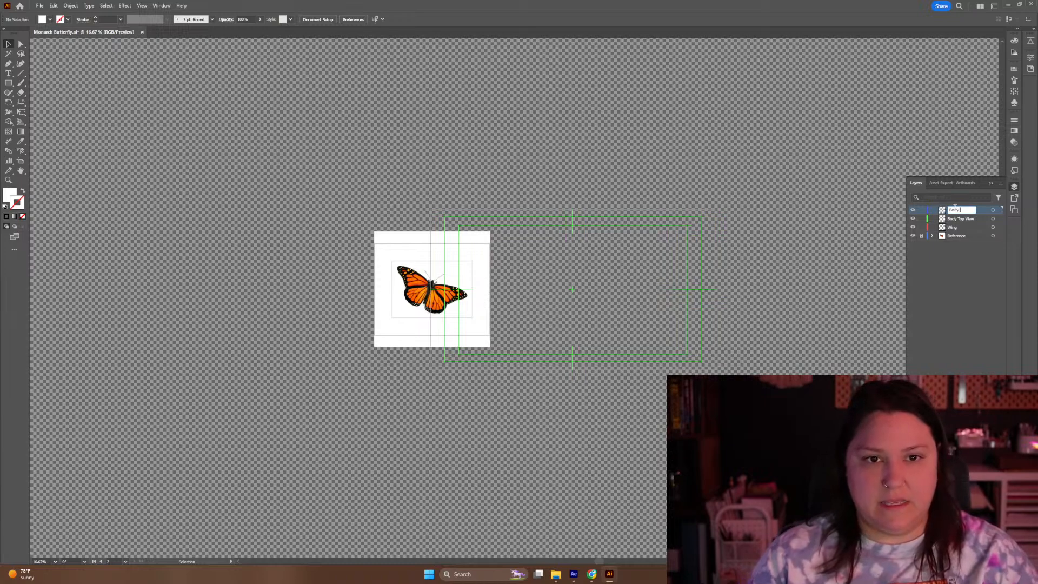
type(" Side View")
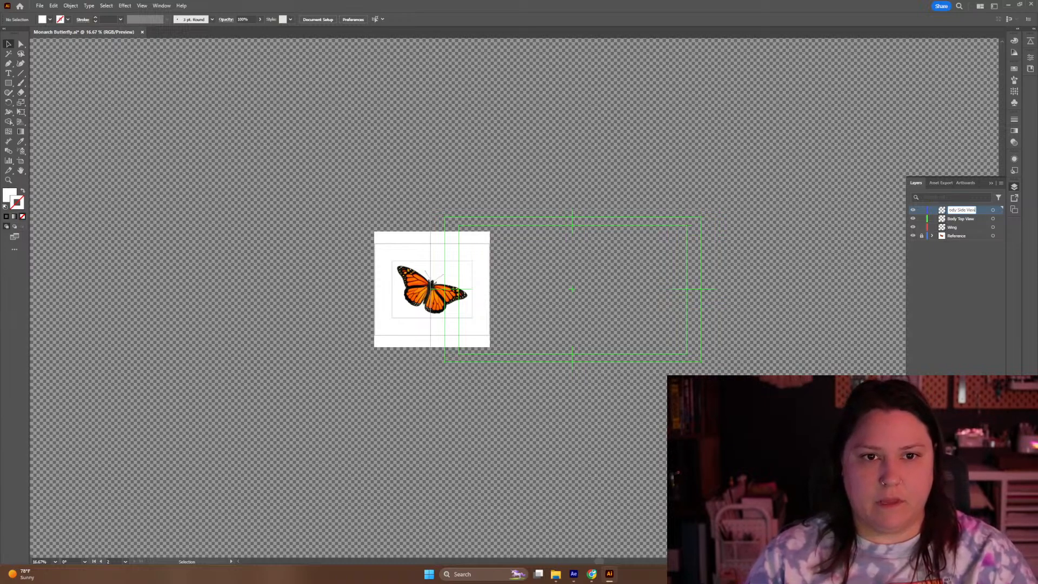
key("Return")
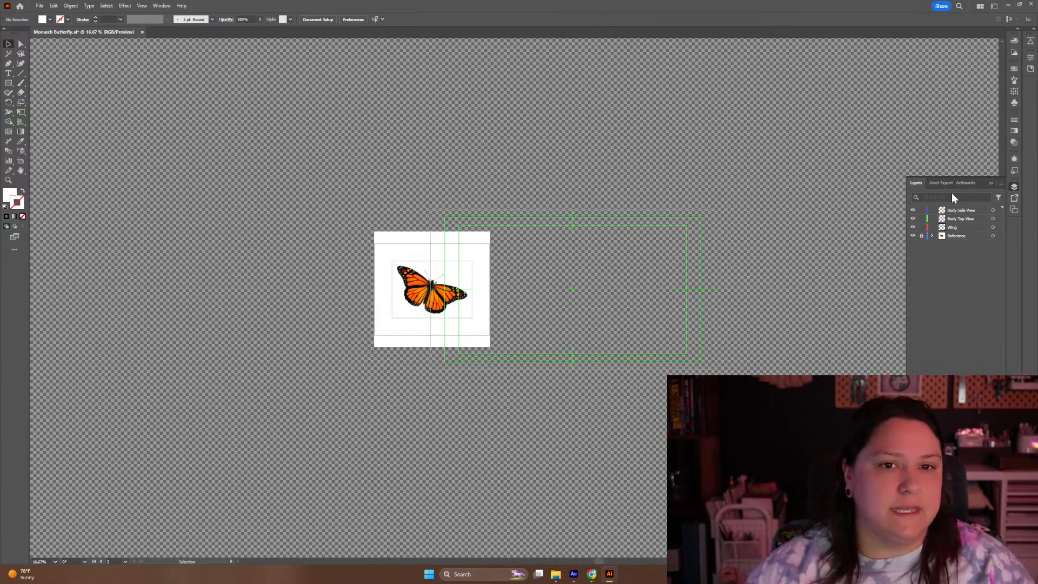
key("a")
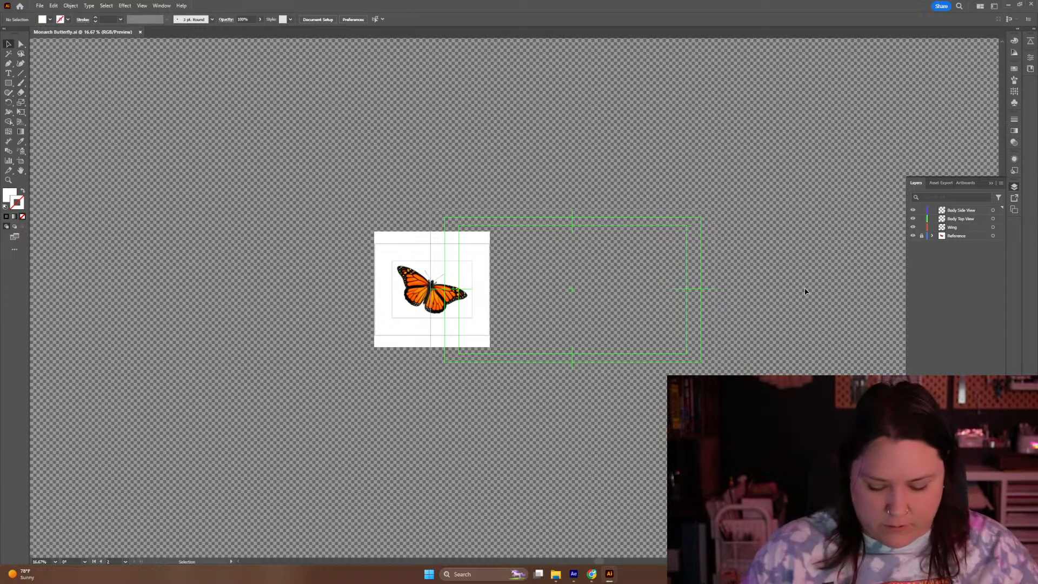
Draw a white circle about 295 px in diameter to the right of the butterfly photo, on the Body Side View layer
key("ctrl+equal")
key("ctrl+equal")
left_click_drag(779, 303, 664, 259)
key("ctrl+equal")
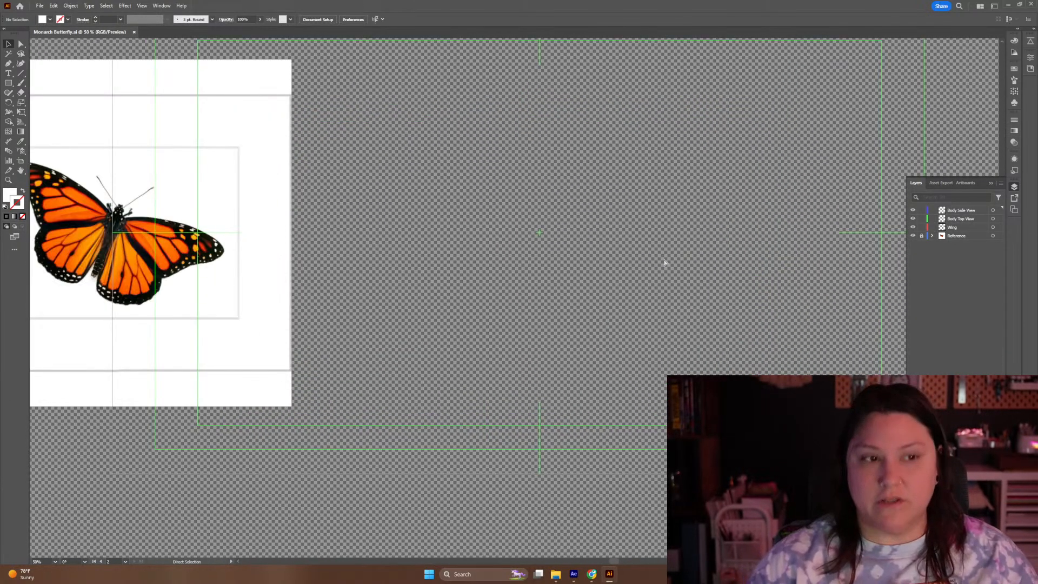
key("ctrl+minus")
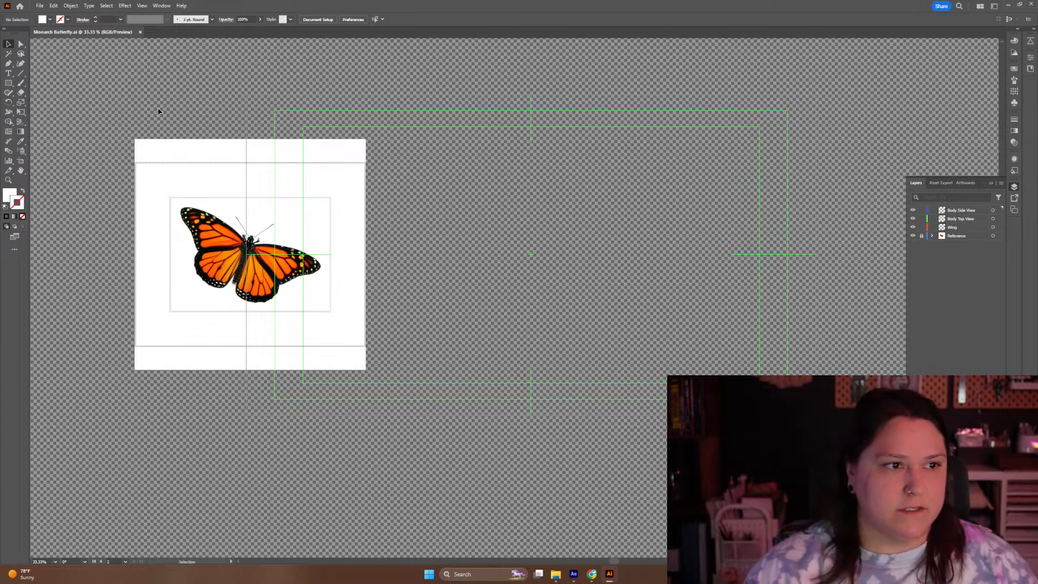
left_click(8, 84)
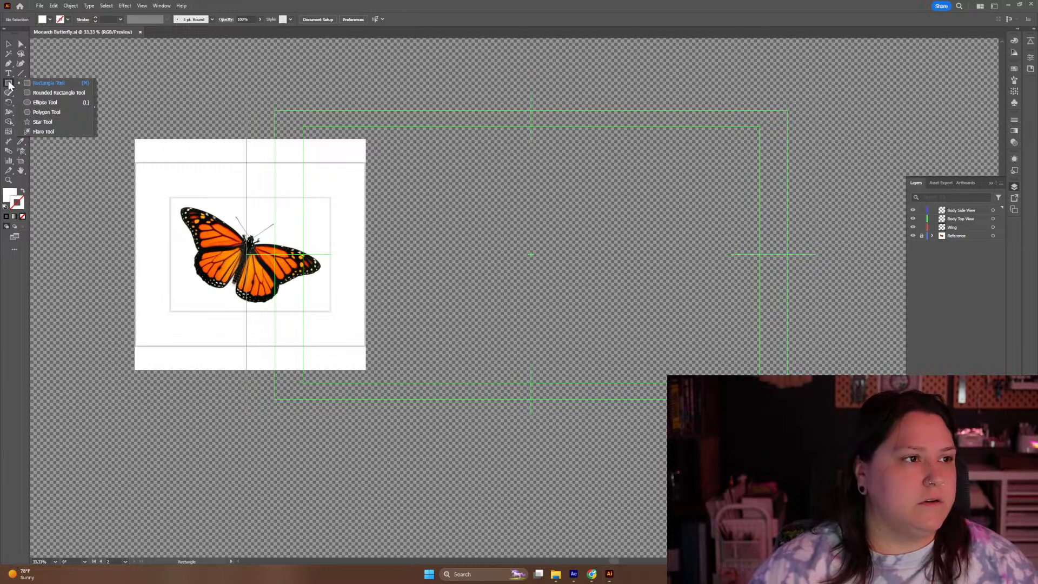
left_click(46, 102)
mouse_move(474, 144)
left_mouse_down()
mouse_move(494, 153)
mouse_move(547, 231)
mouse_move(561, 224)
left_mouse_up()
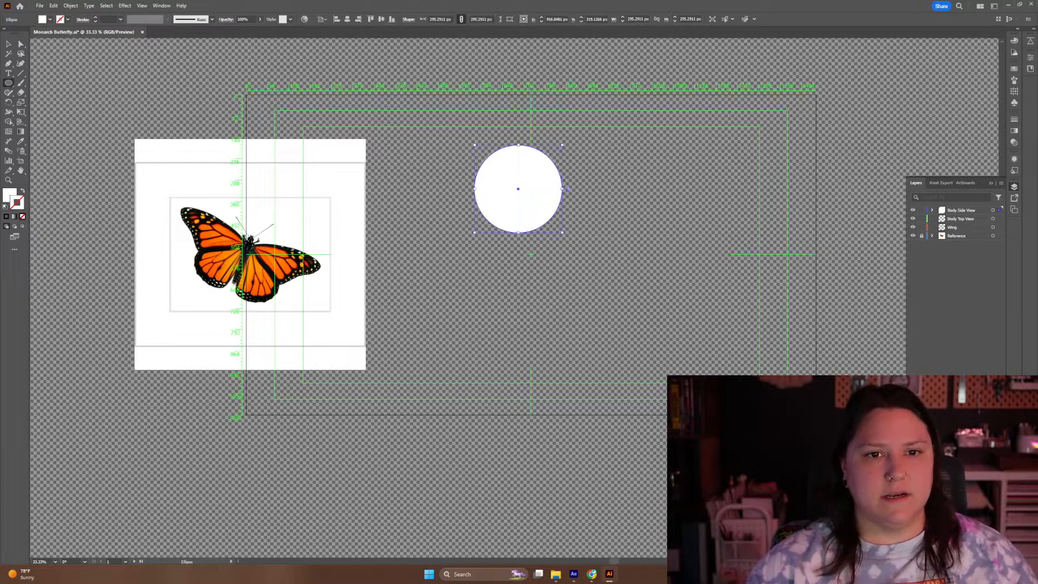
Add a new layer above Body Side View and move the selected circle onto it
left_click(990, 385)
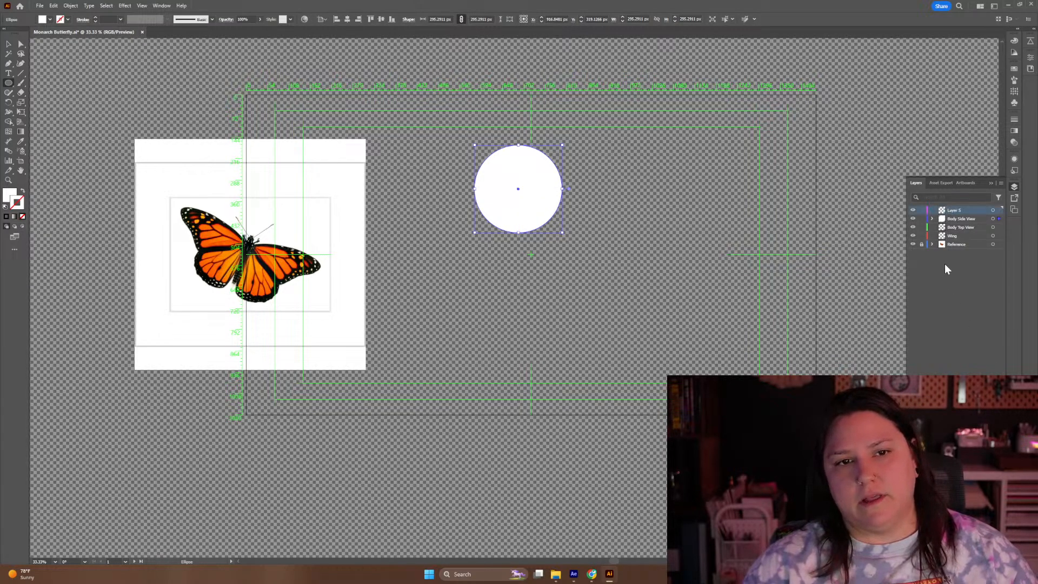
key("v")
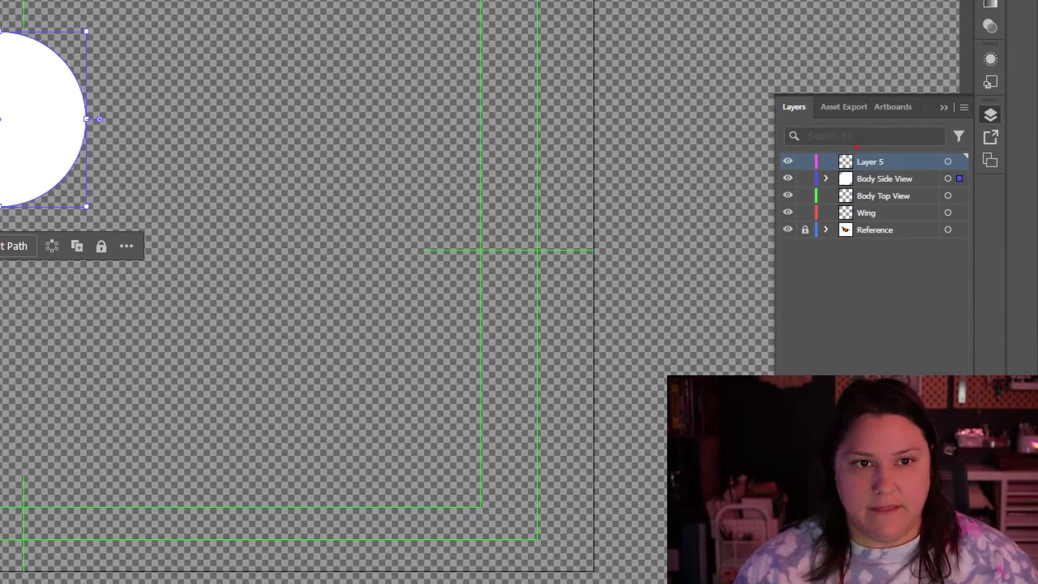
mouse_move(930, 169)
left_mouse_down()
mouse_move(898, 166)
mouse_move(798, 198)
mouse_move(965, 157)
mouse_move(891, 172)
mouse_move(868, 153)
mouse_move(895, 144)
left_mouse_up()
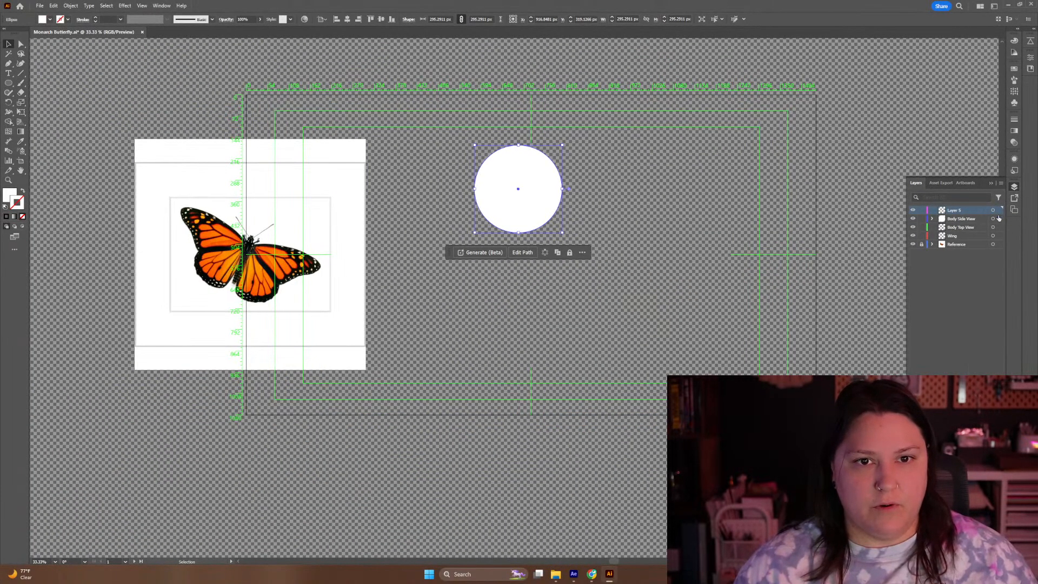
left_click_drag(998, 218, 999, 211)
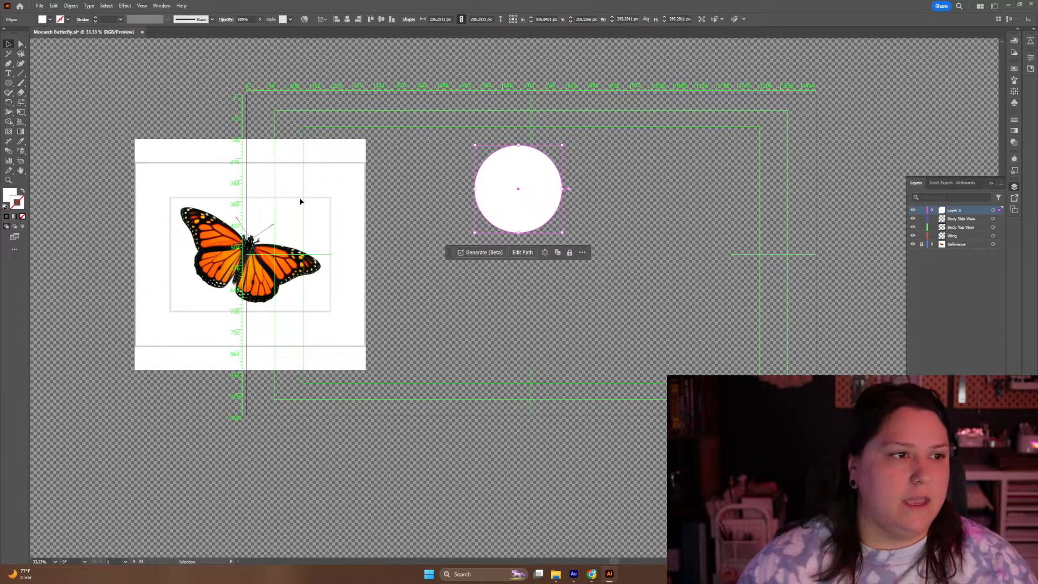
Set the circle's fill colour to magenta #c144a0
double_click(10, 194)
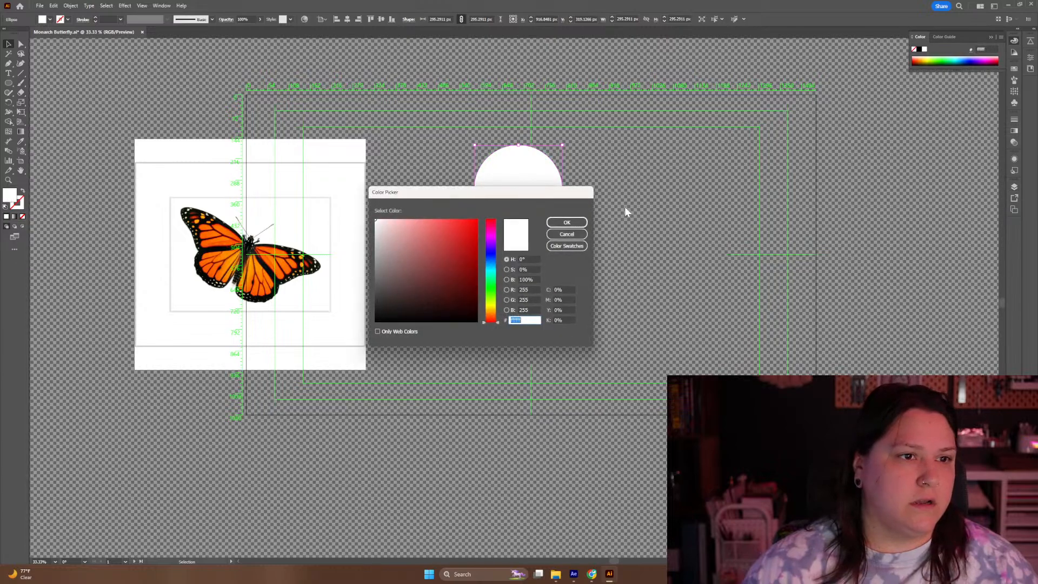
mouse_move(490, 269)
left_mouse_down()
mouse_move(491, 289)
mouse_move(442, 278)
left_mouse_up()
left_click(445, 285)
left_click(490, 306)
left_click_drag(490, 306, 489, 232)
left_click_drag(434, 262, 441, 244)
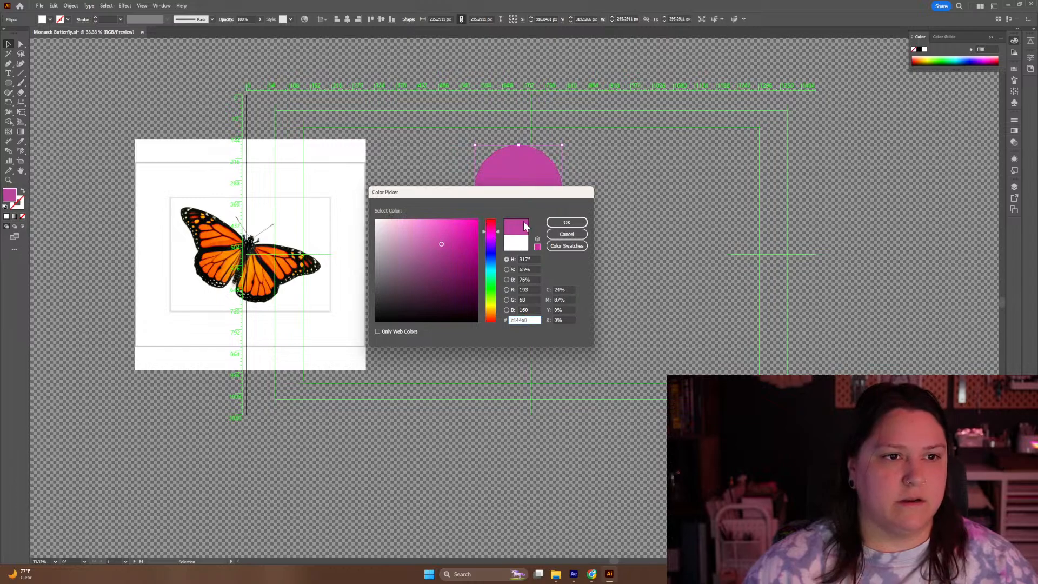
left_click(556, 226)
Duplicate the magenta circle beside the original and swap the copy's fill and stroke
left_click(541, 304)
left_click_drag(522, 209, 635, 265)
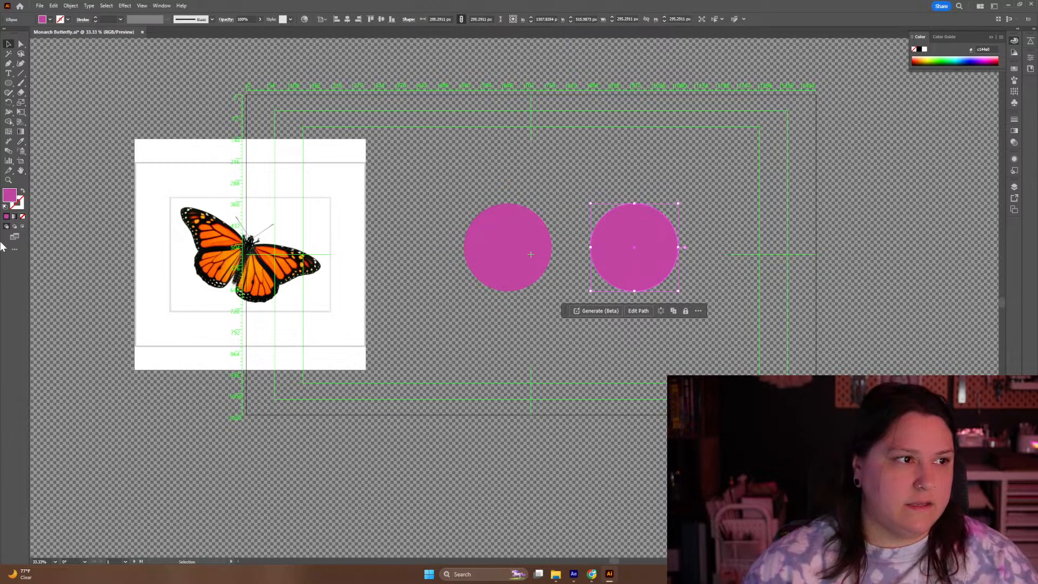
left_click(23, 191)
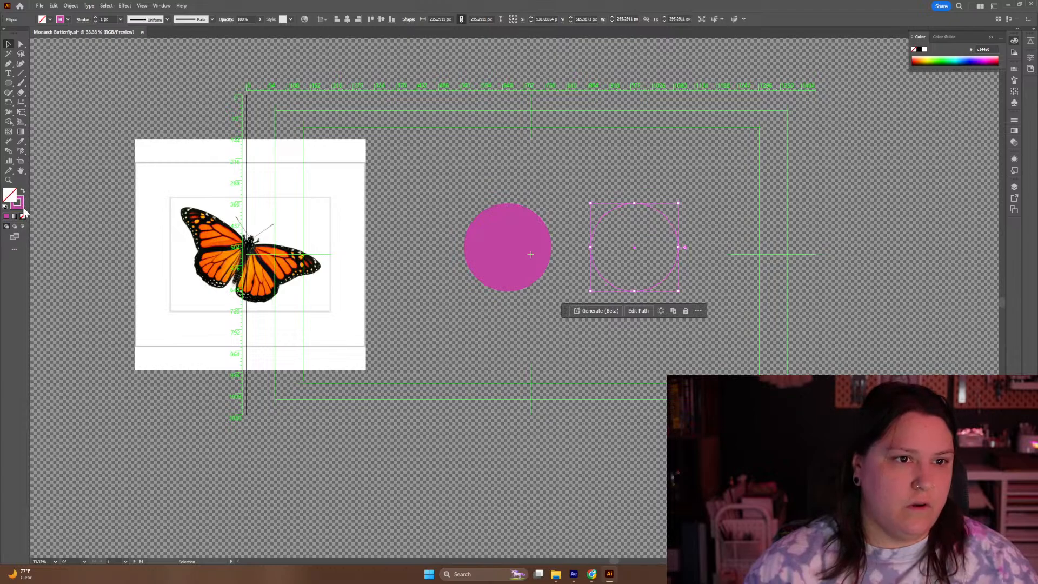
Give the outlined circle a teal #45b9bf stroke with a weight of 16 pt
double_click(17, 202)
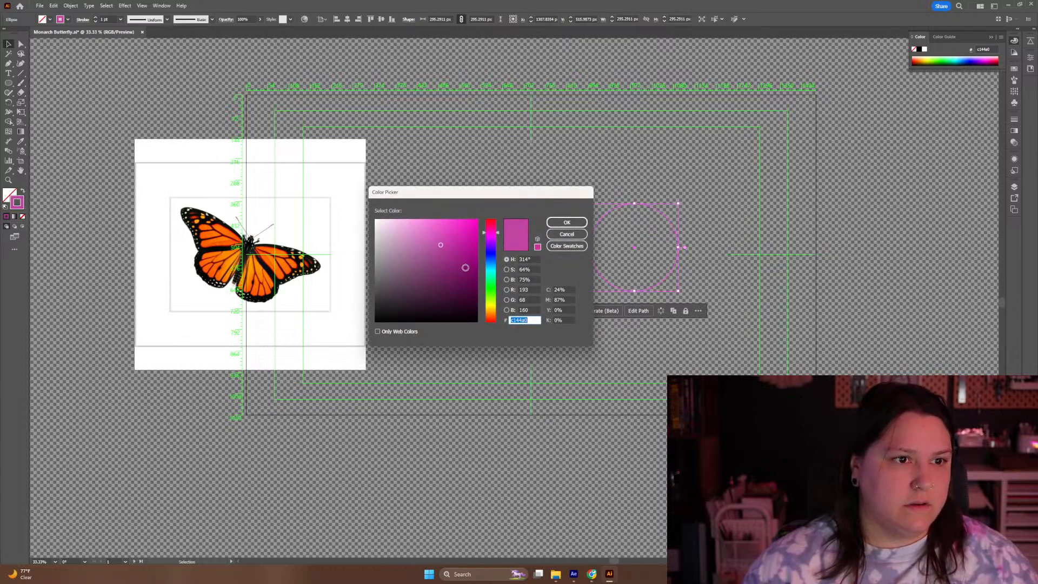
left_click_drag(497, 268, 498, 273)
left_click(560, 223)
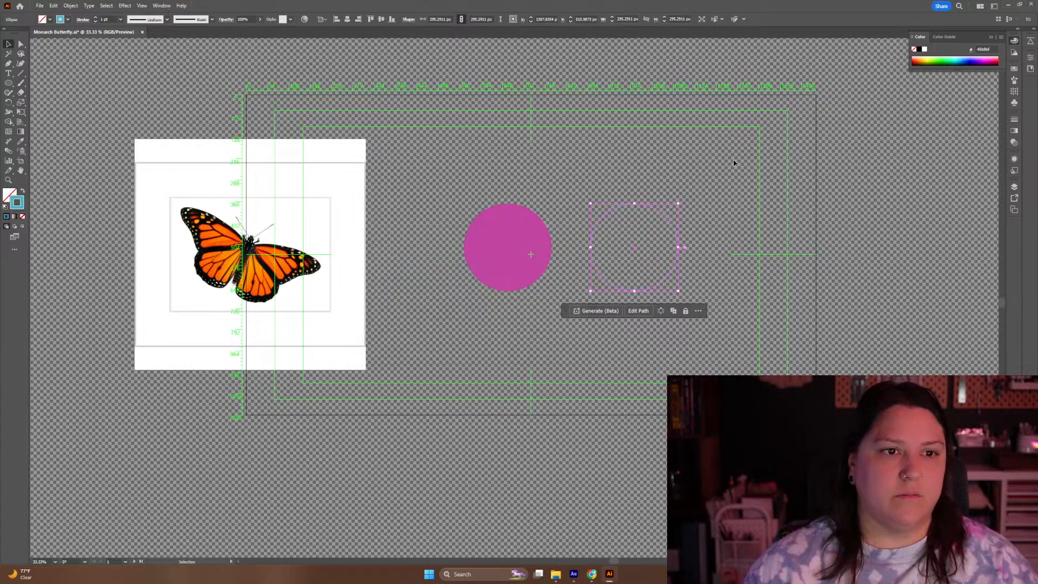
left_click(1014, 119)
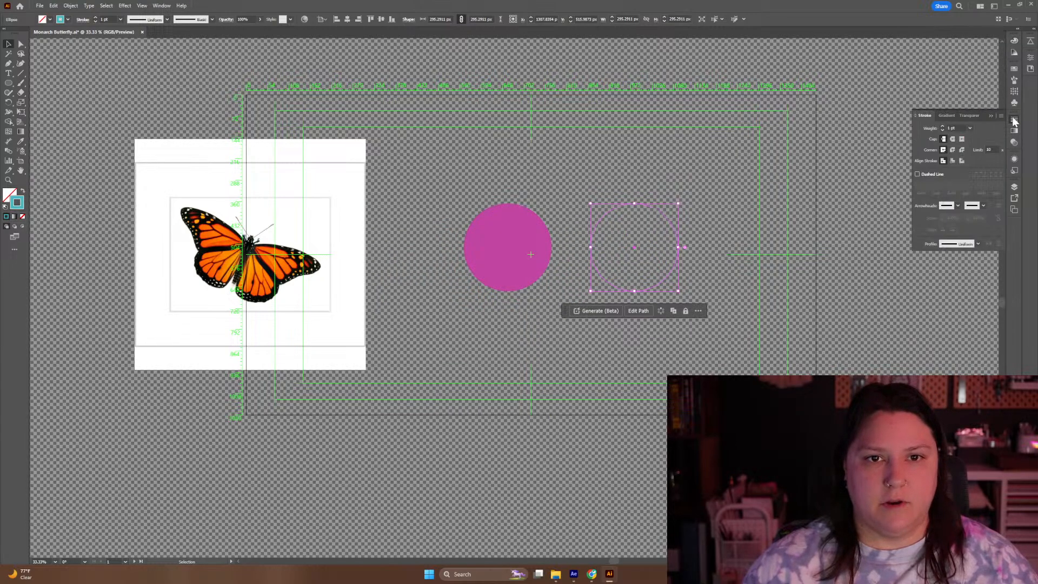
left_click(970, 128)
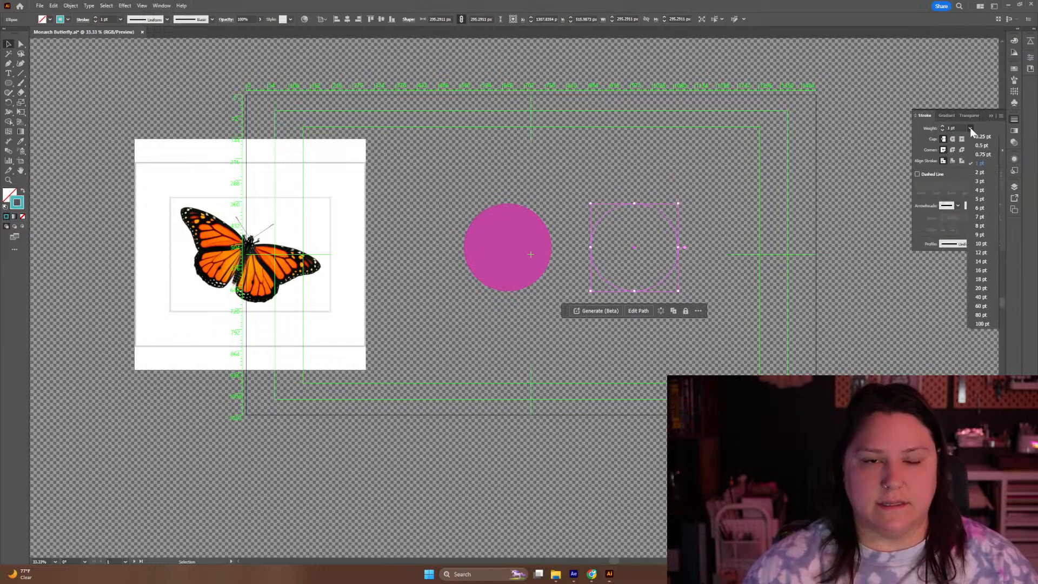
left_click(984, 270)
left_click(813, 303)
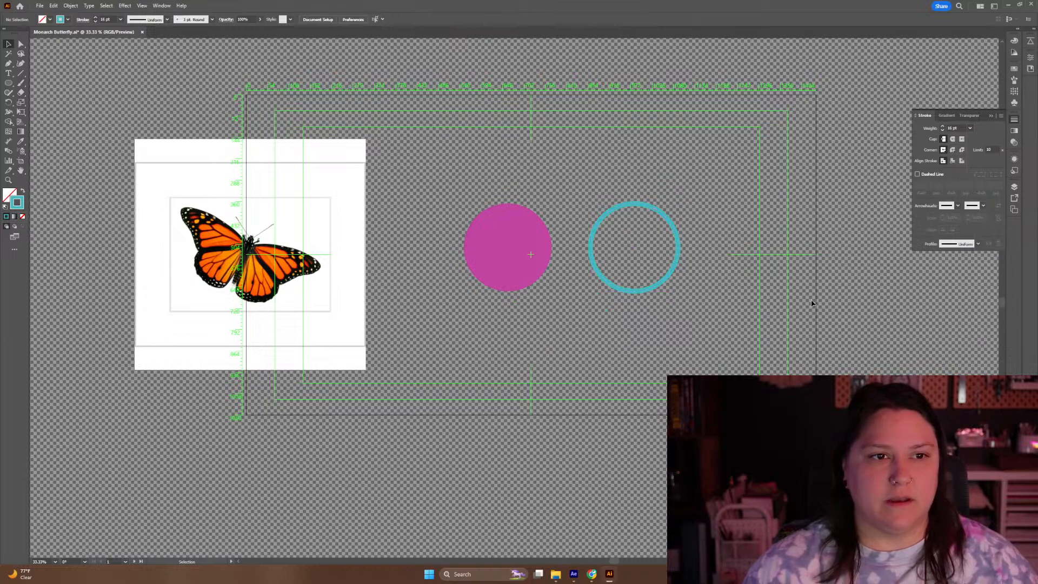
Add a new layer, move it beneath Reference, and name it BG
left_click(673, 219)
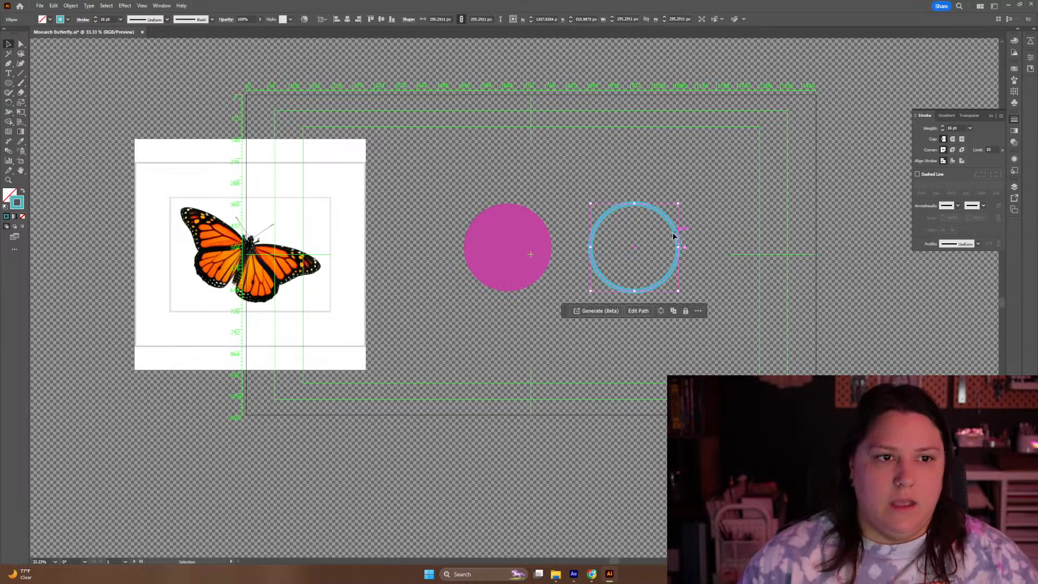
left_click(1015, 187)
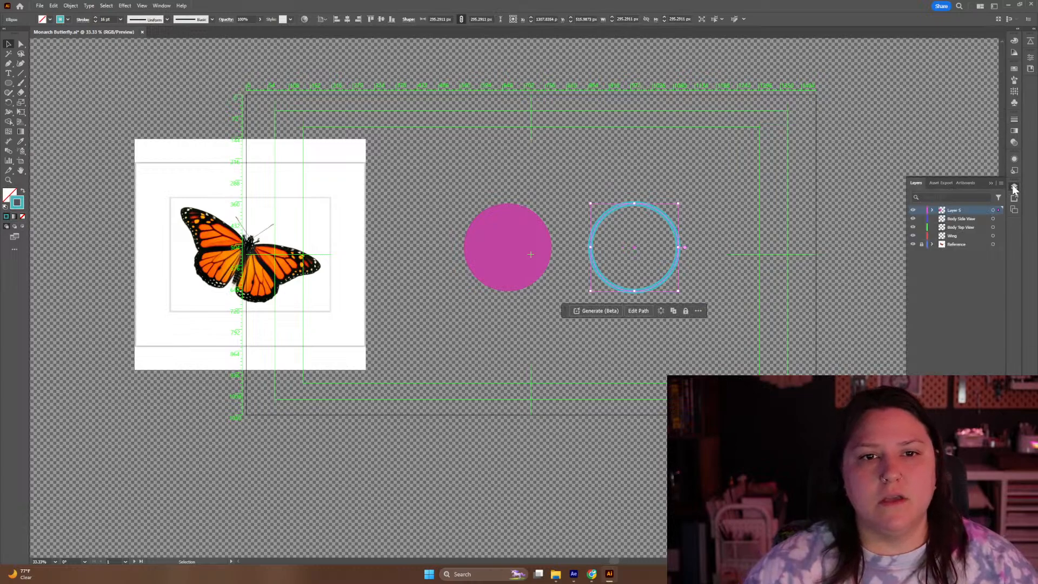
left_click(960, 243)
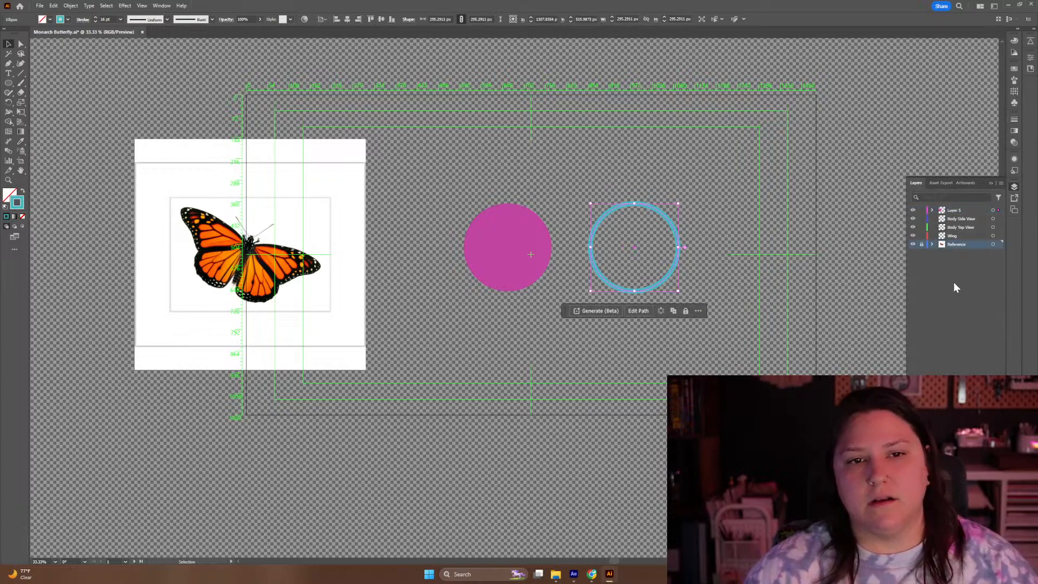
left_click(956, 312)
key("ctrl+l")
left_click_drag(960, 244, 941, 259)
double_click(956, 252)
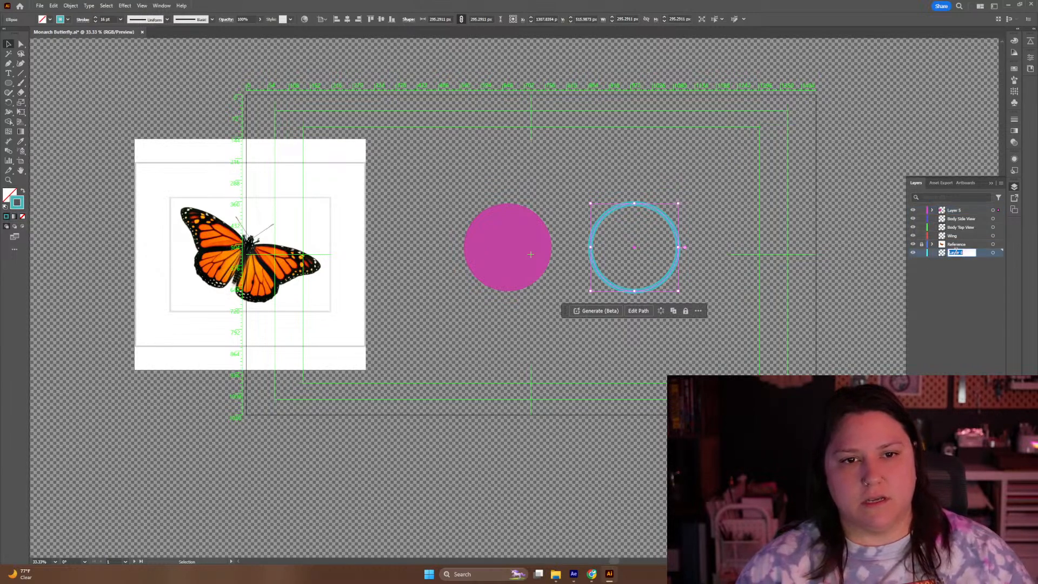
type("BG")
key("Return")
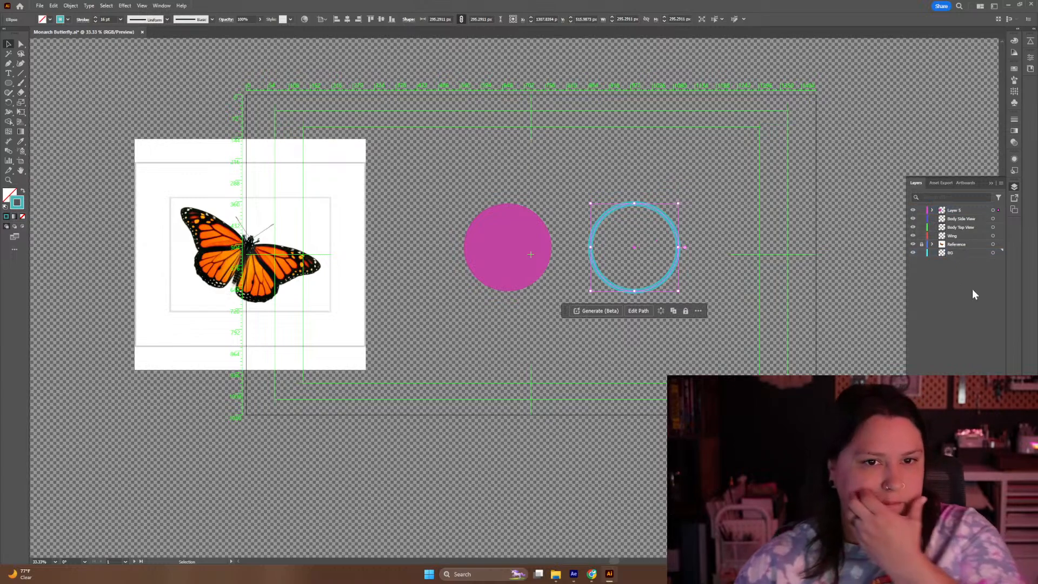
Create a 1920 by 1080 px rectangle on the BG layer
left_click(8, 83)
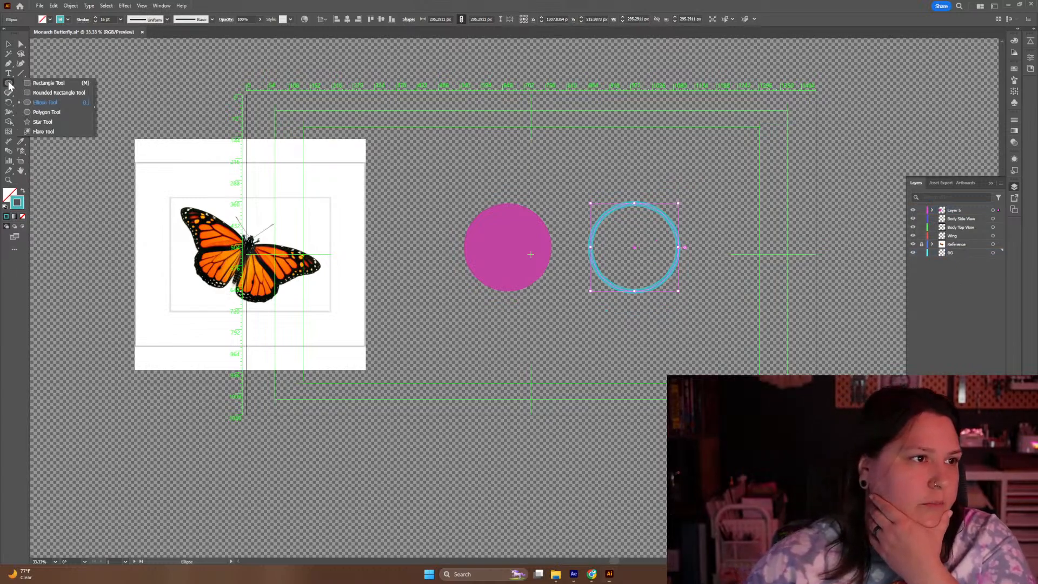
left_click(35, 77)
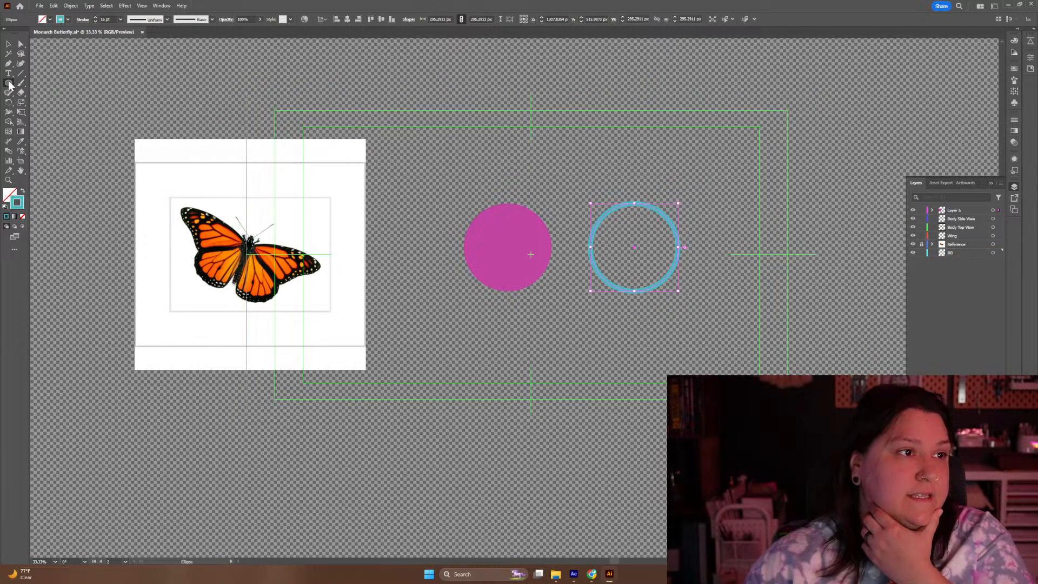
left_click(9, 83)
left_click(43, 84)
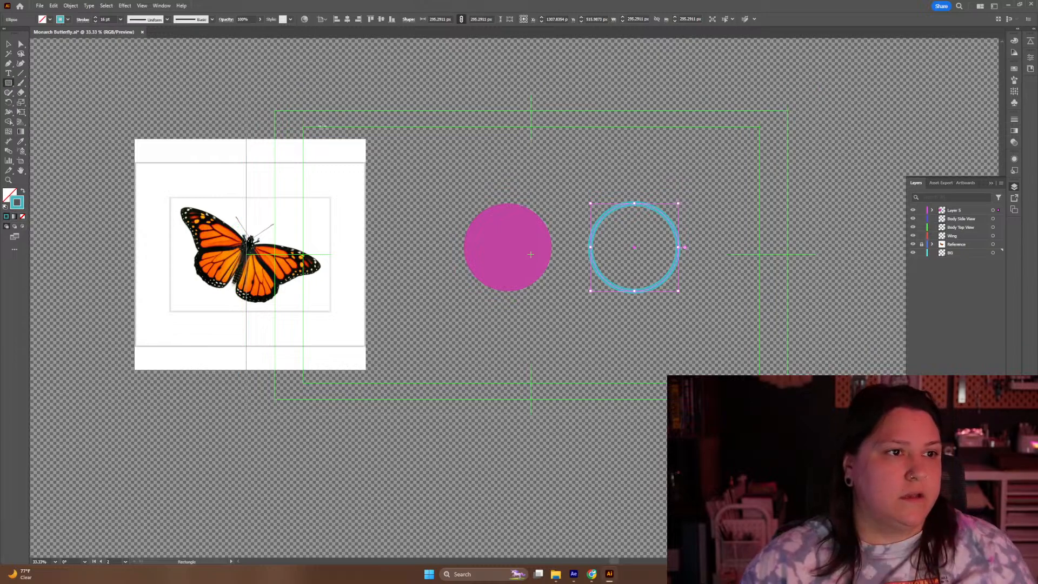
left_click(449, 182)
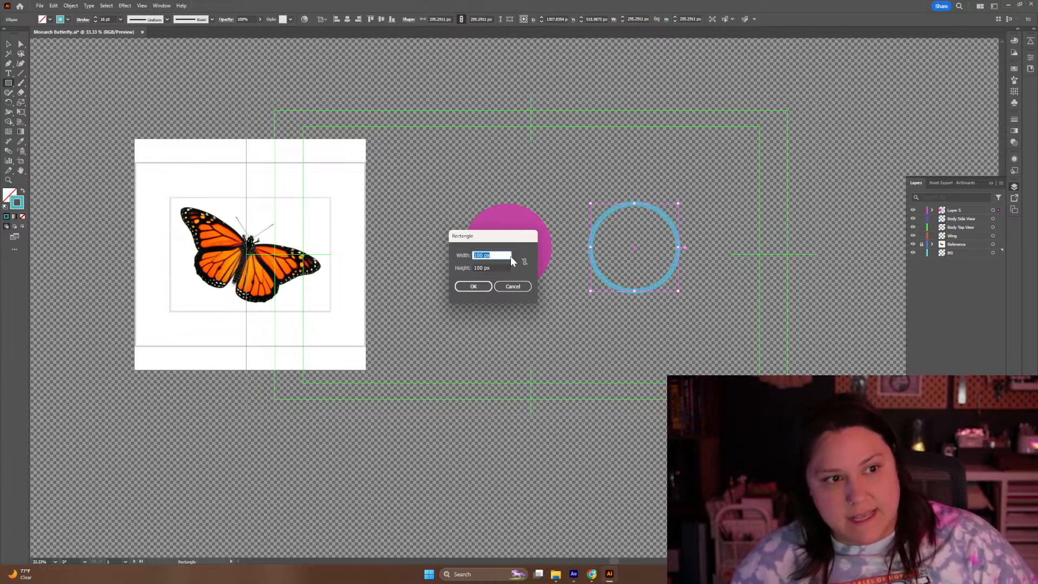
type("1920")
key("Tab")
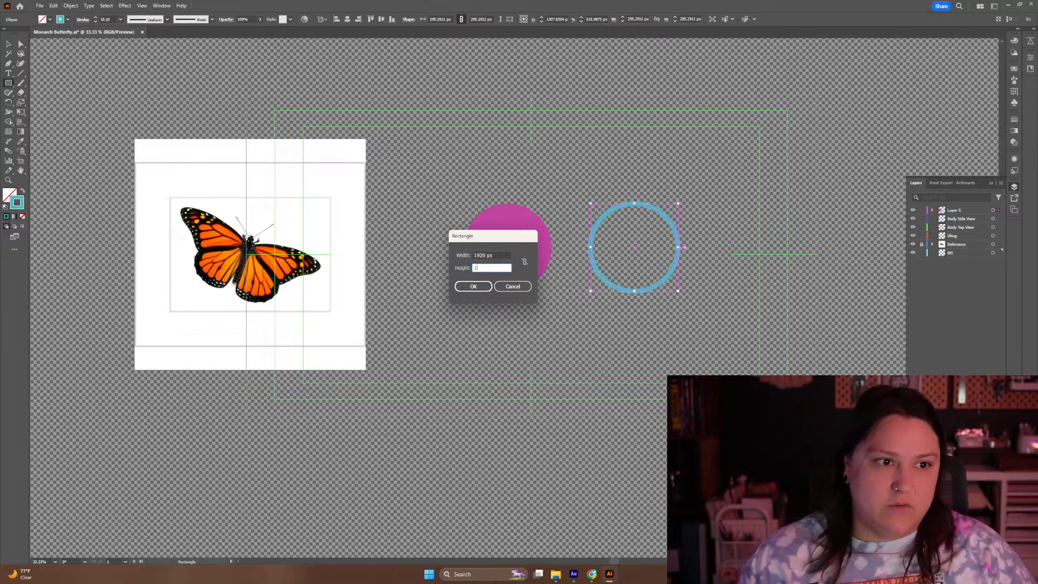
key("Return")
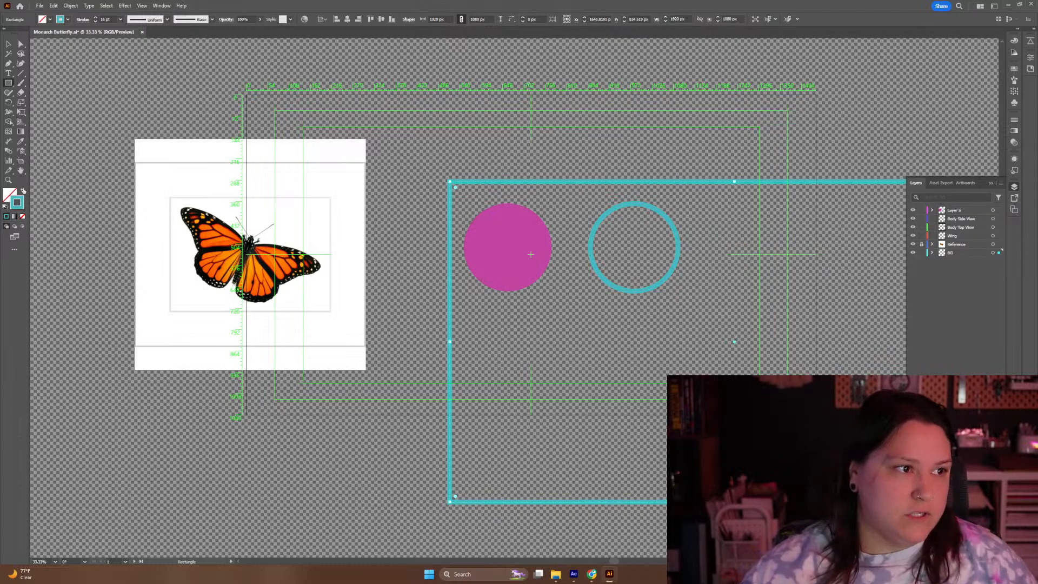
Swap the BG rectangle's stroke and fill, and change the fill to light grey #e8e8e8
left_click(23, 190)
double_click(9, 195)
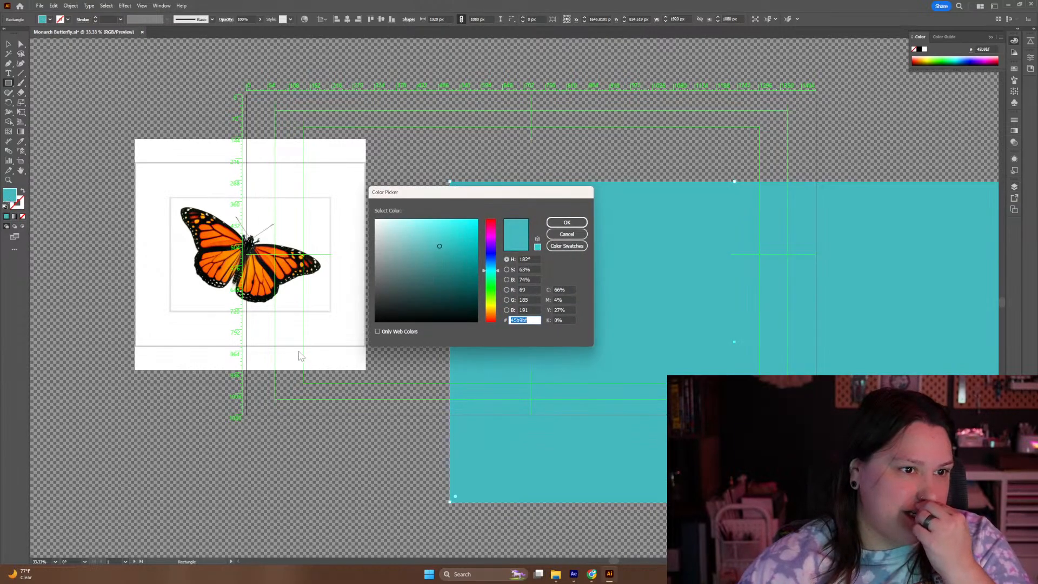
left_click_drag(393, 277, 371, 228)
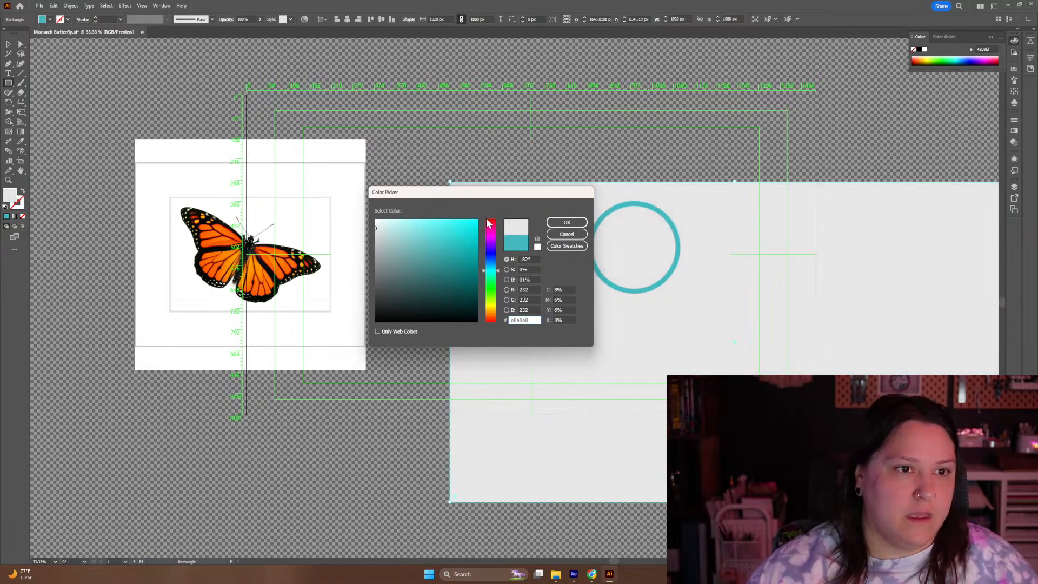
left_click(564, 222)
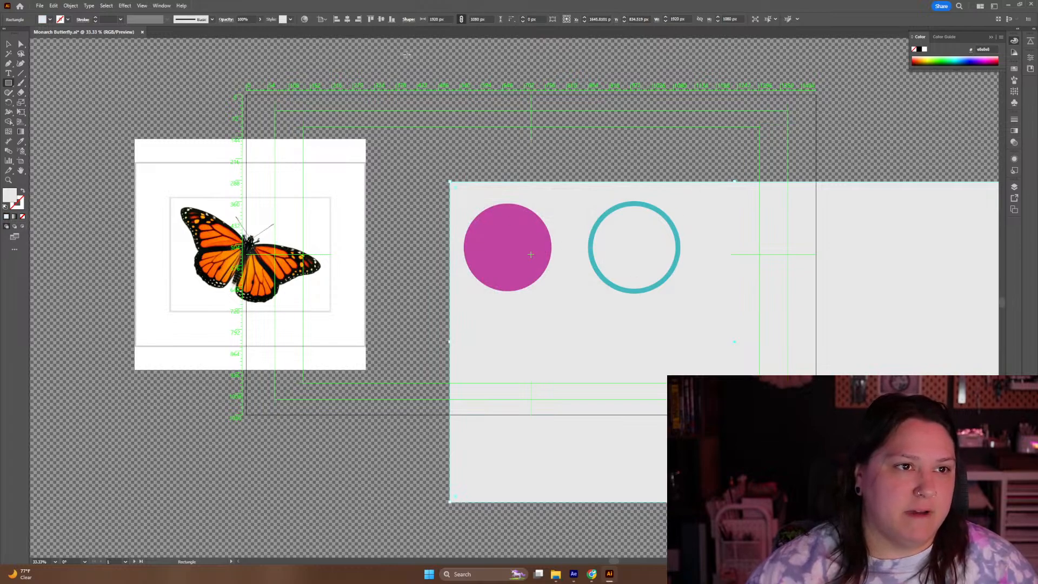
Centre the grey rectangle horizontally and vertically on the artboard, and lock the BG layer
left_click(347, 19)
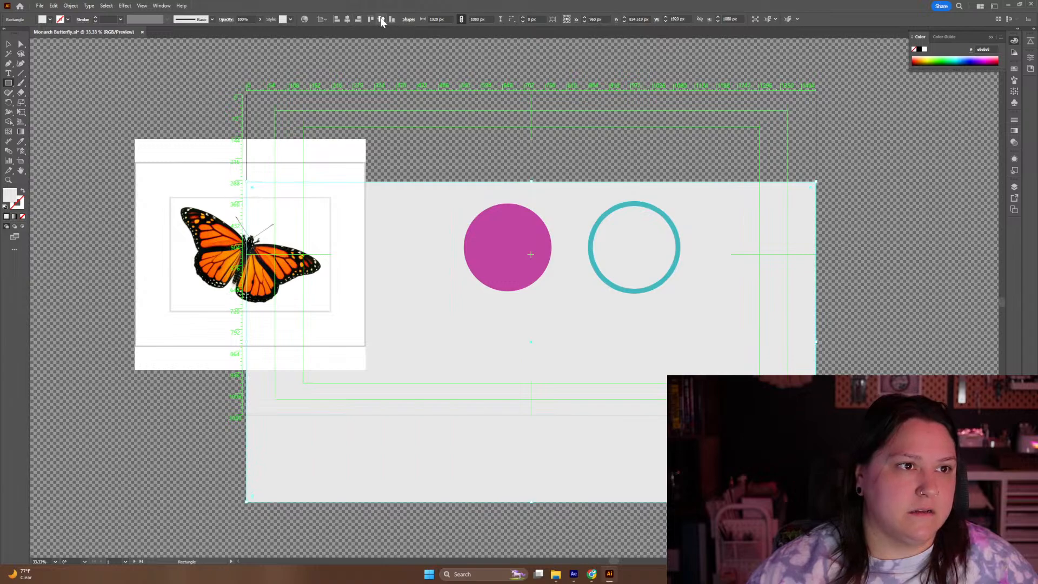
left_click(381, 19)
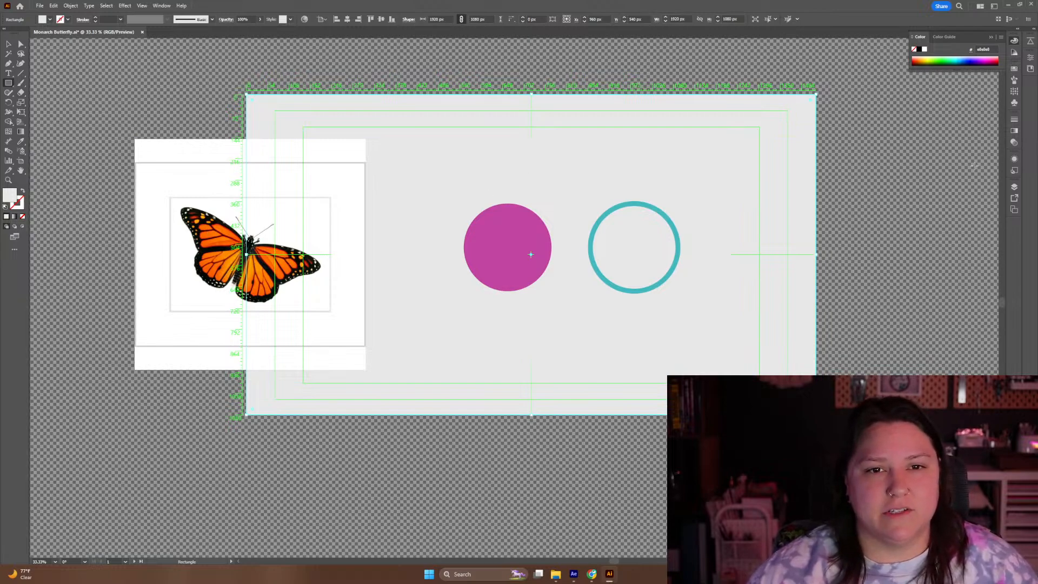
left_click(1014, 187)
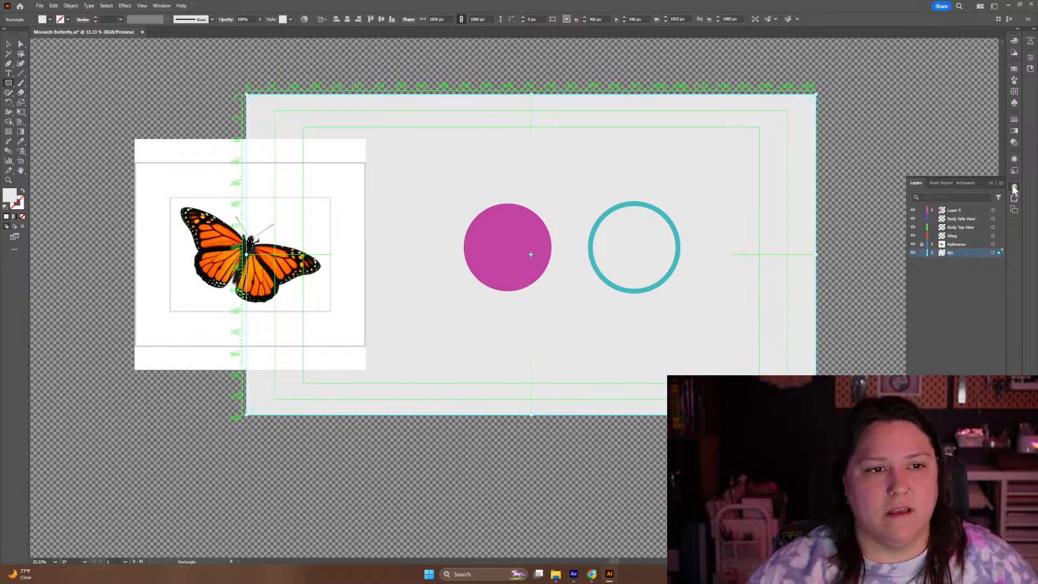
left_click(922, 253)
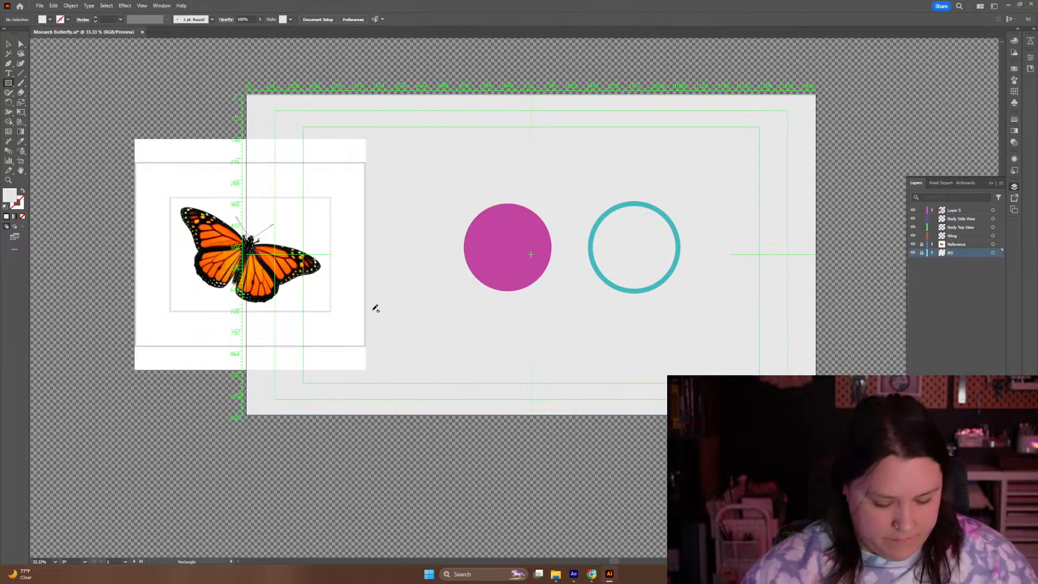
Shift the magenta circle and the teal ring slightly left and up on the artboard
key("v")
mouse_move(498, 249)
left_mouse_down()
mouse_move(501, 263)
mouse_move(483, 243)
left_mouse_up()
left_click_drag(607, 282, 585, 278)
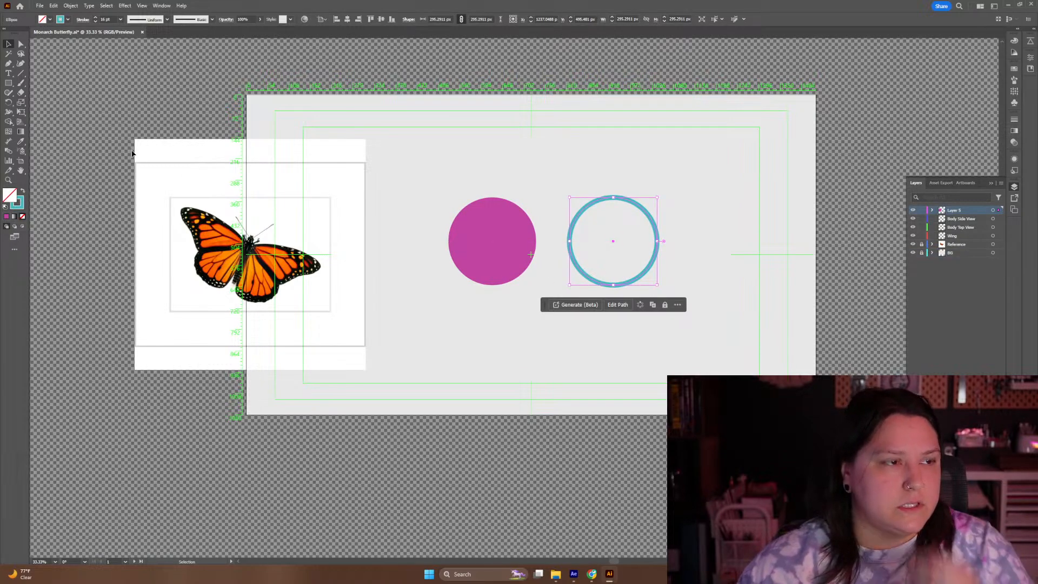
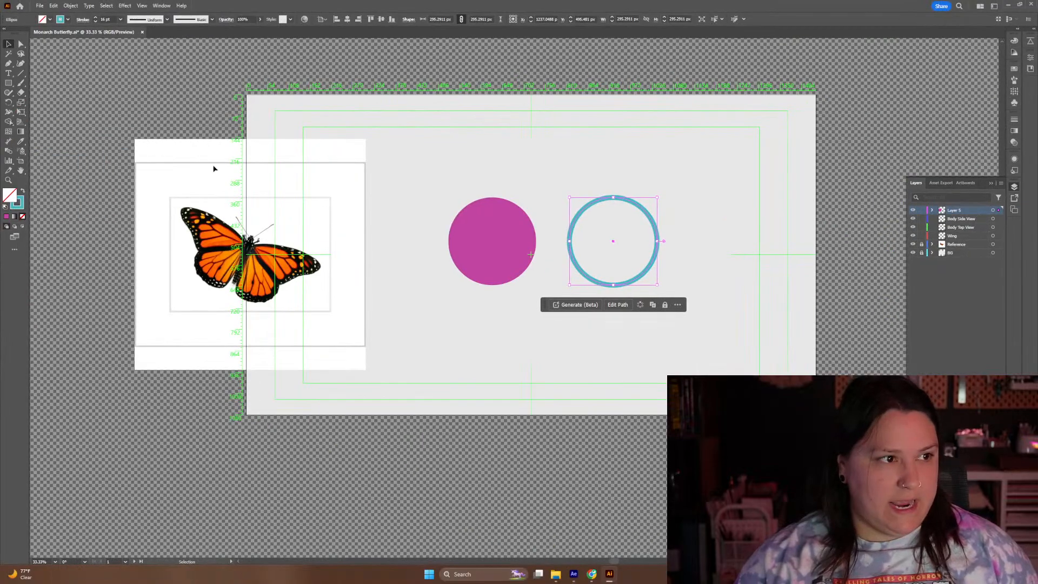
Draw a green rectangle with no stroke, about 238 by 144 px, and centre it over the magenta circle
left_click(514, 265)
left_click(396, 144)
left_click(11, 83)
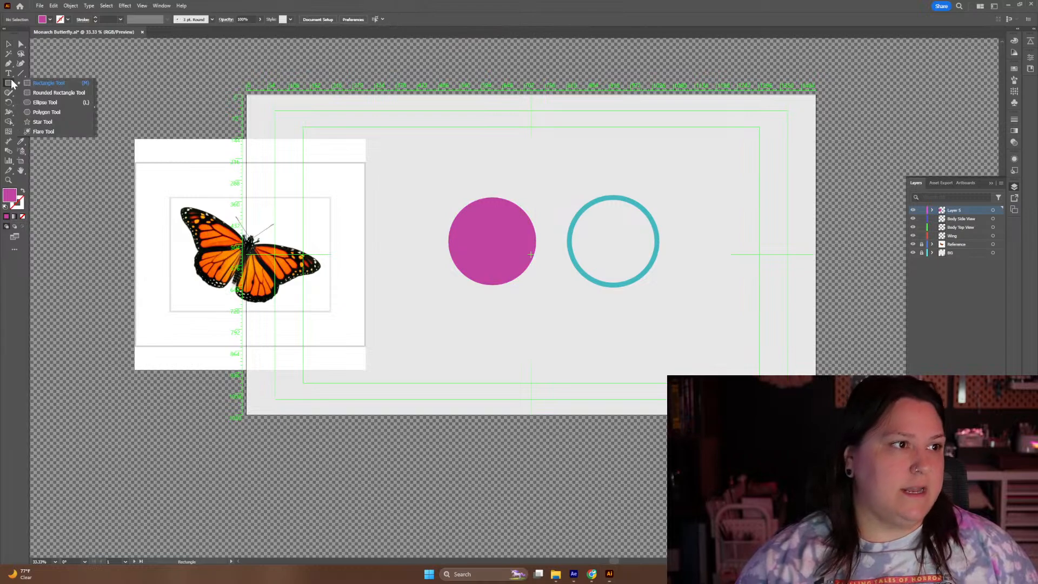
left_click(47, 81)
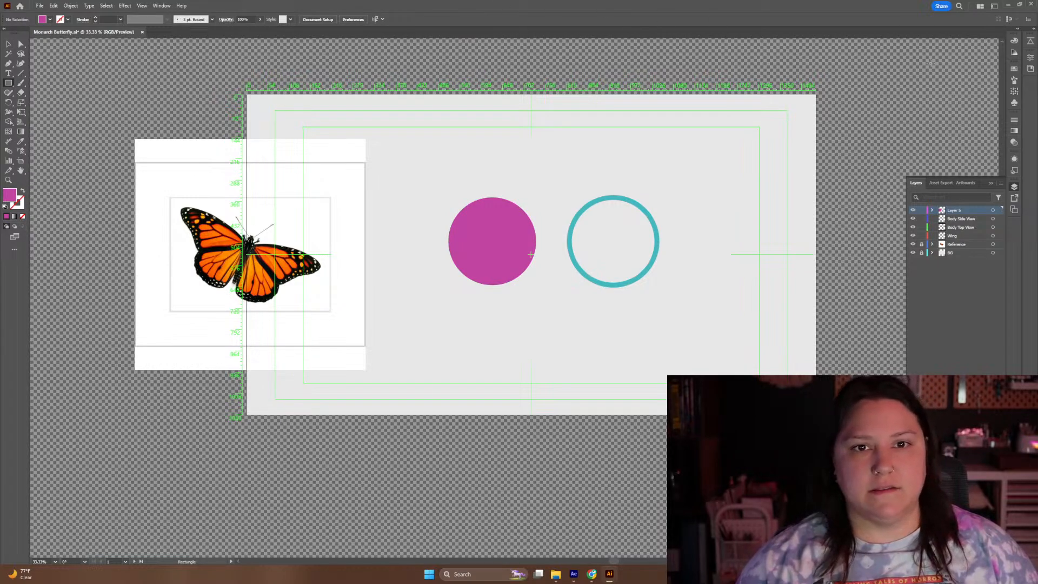
left_click(1014, 70)
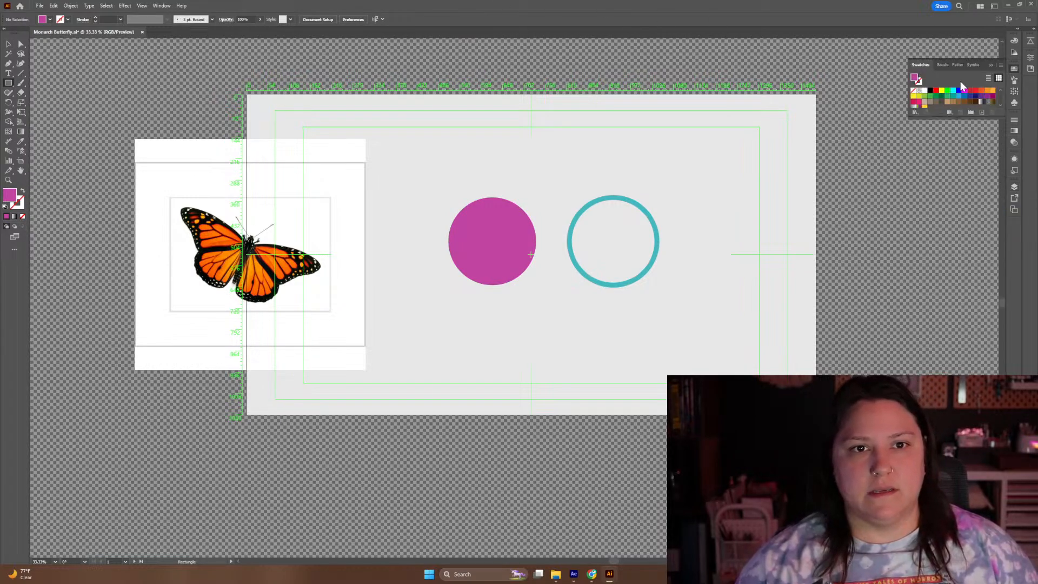
left_click(925, 96)
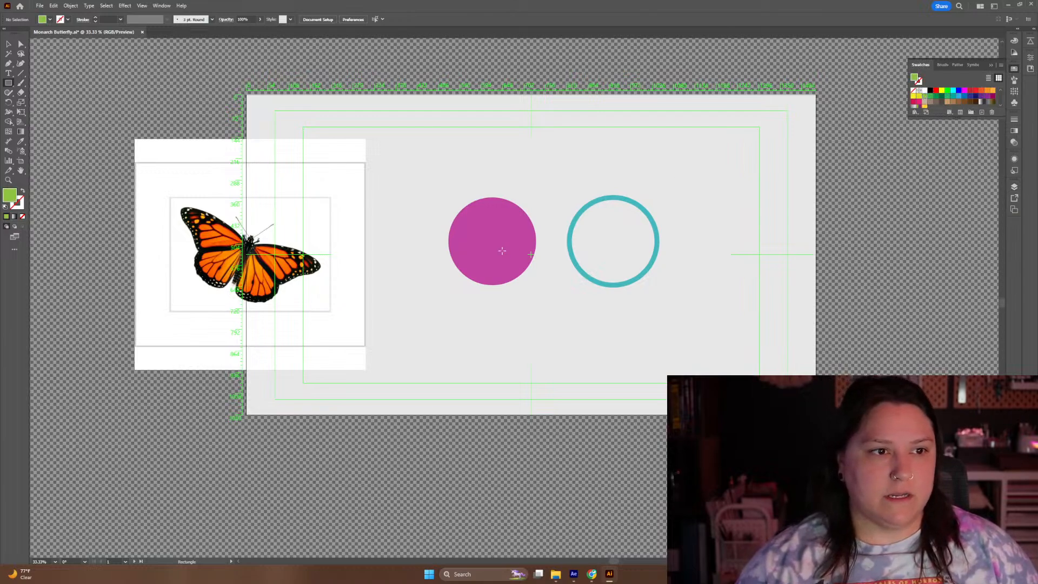
left_click_drag(456, 225, 527, 268)
left_click(1012, 187)
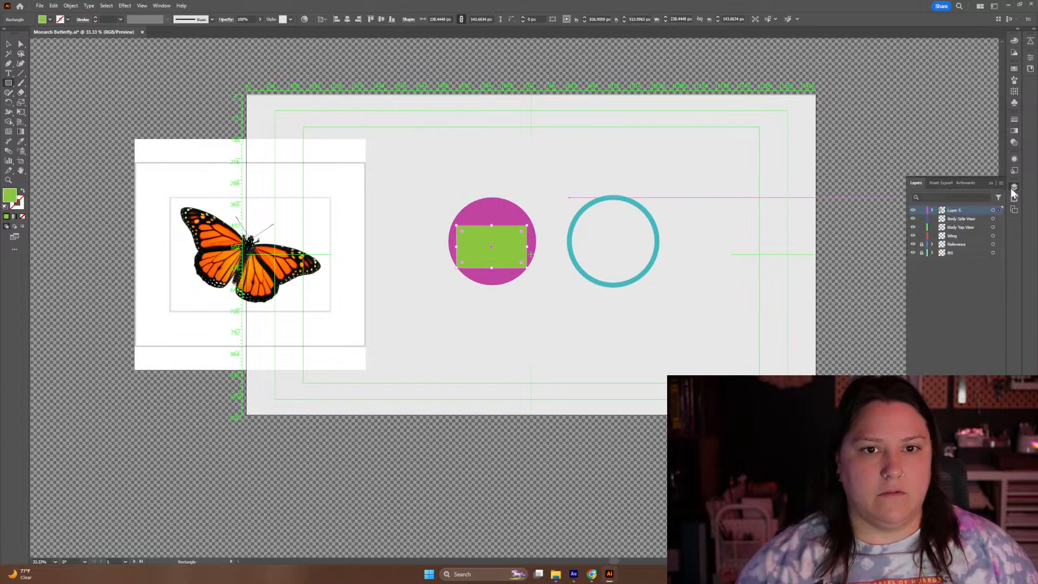
key("v")
left_click_drag(492, 257, 494, 253)
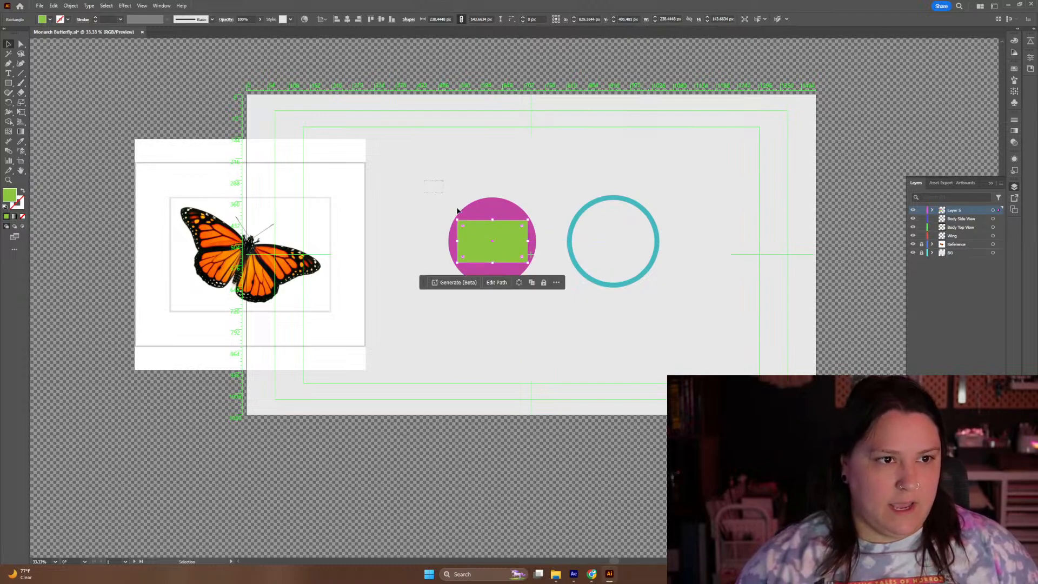
Split the magenta circle around the green rectangle with Shape Builder, and move the two pieces apart
left_click_drag(552, 295, 475, 229)
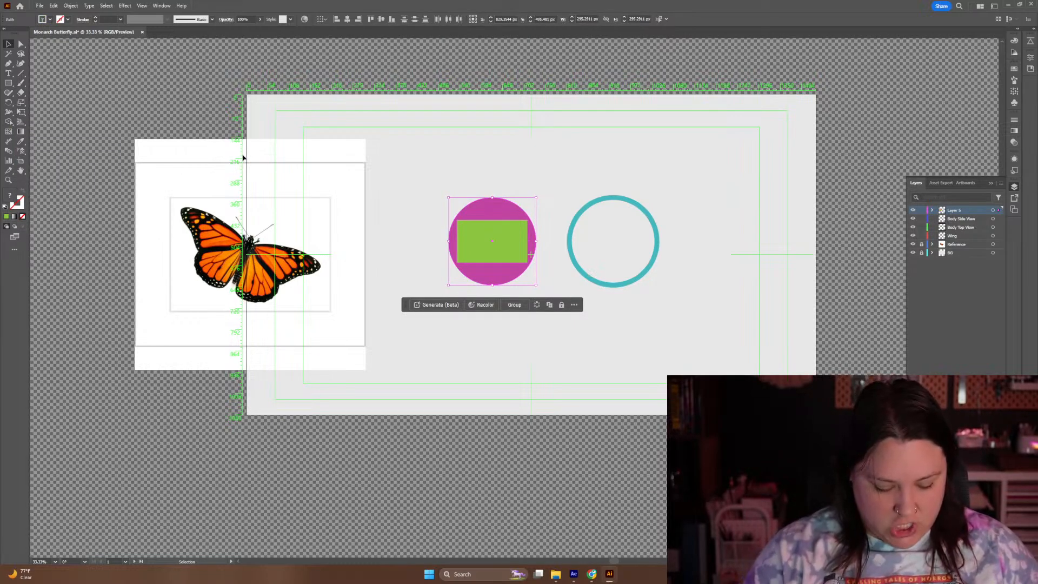
key("shift+m")
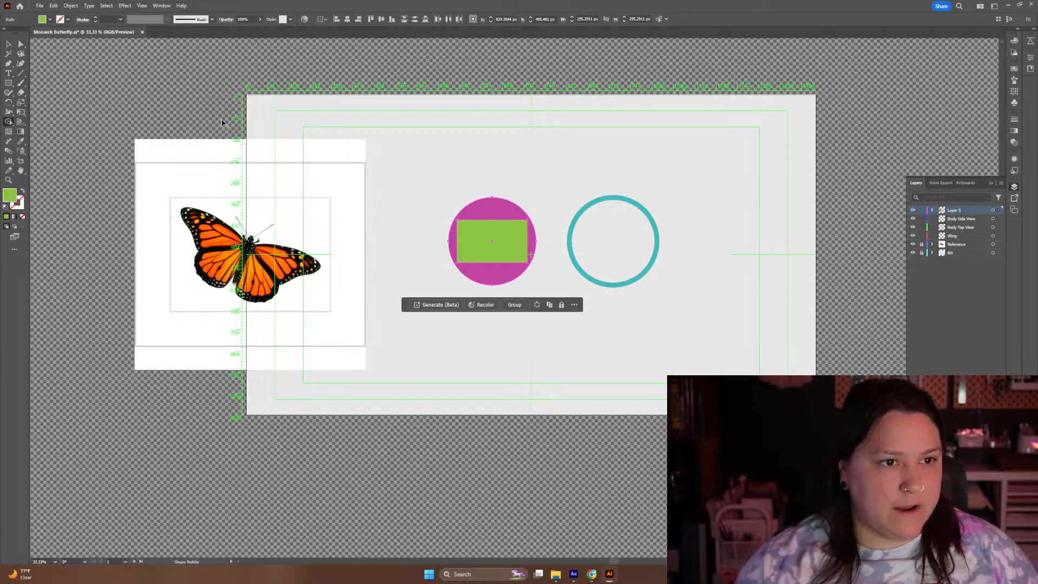
left_click(501, 214)
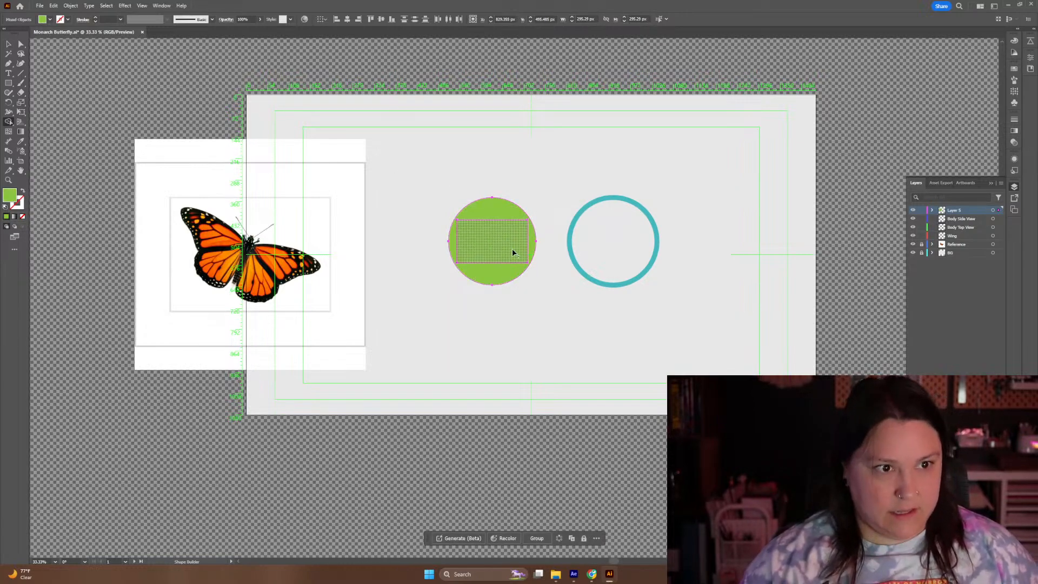
key("v")
left_click_drag(497, 253, 535, 161)
left_click(620, 323)
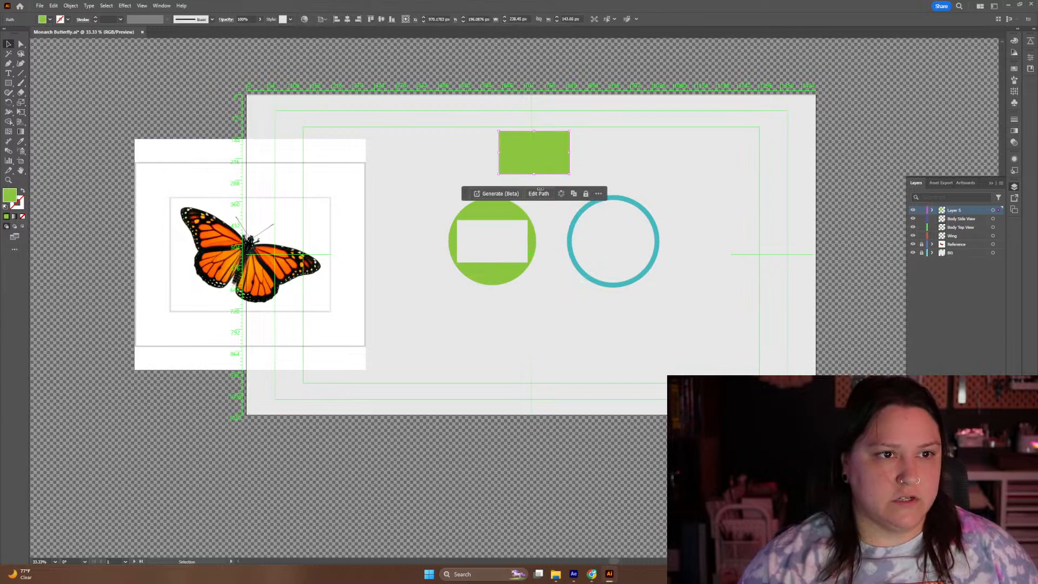
mouse_move(491, 218)
left_mouse_down()
mouse_move(472, 212)
mouse_move(479, 218)
left_mouse_up()
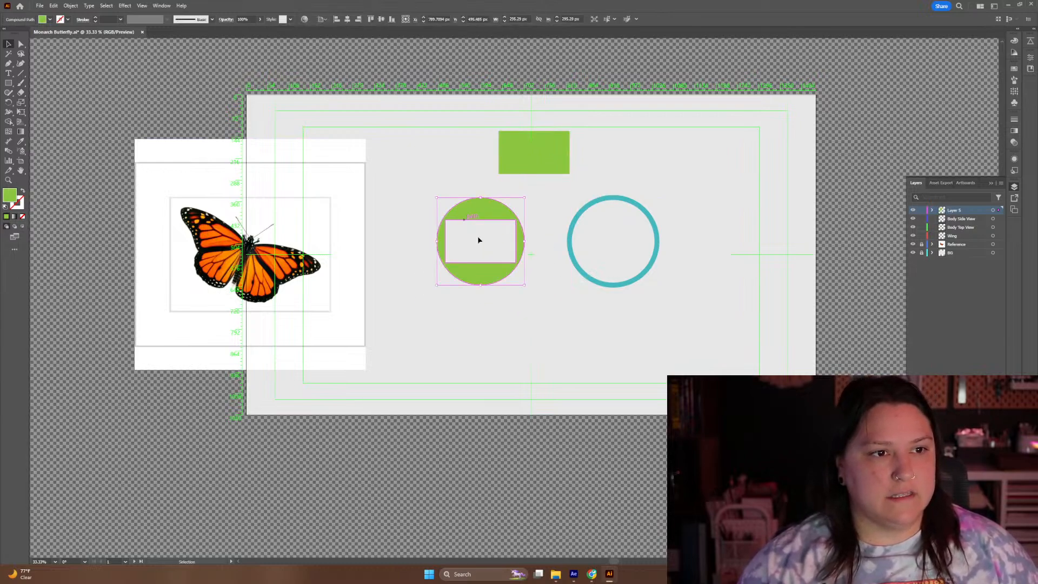
Undo the piece moves and the Shape Builder split, back to the magenta circle with the green rectangle on it
key("a")
key("ctrl+z")
key("ctrl+z")
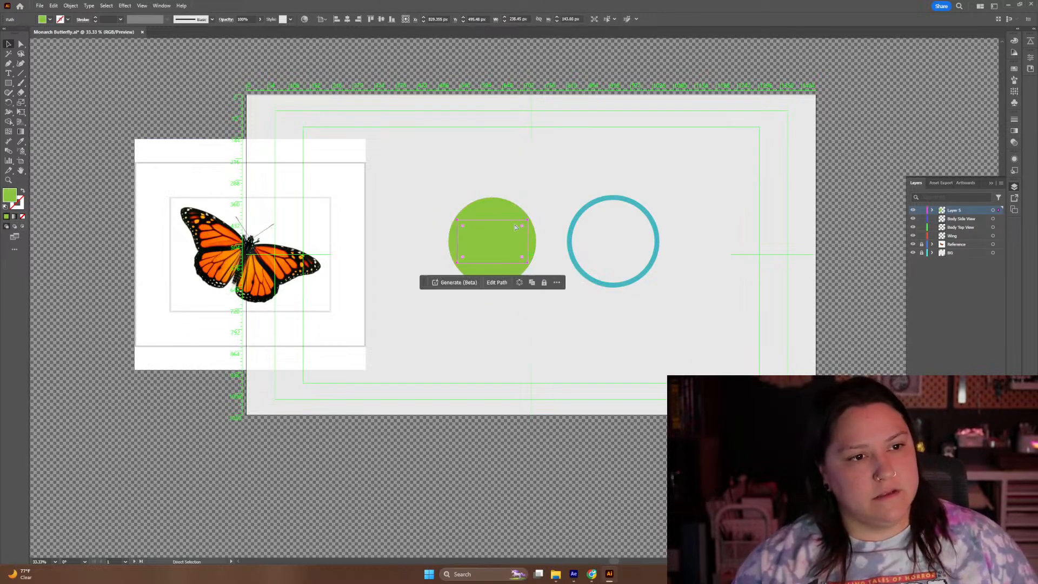
key("ctrl+z")
key("ctrl+z")
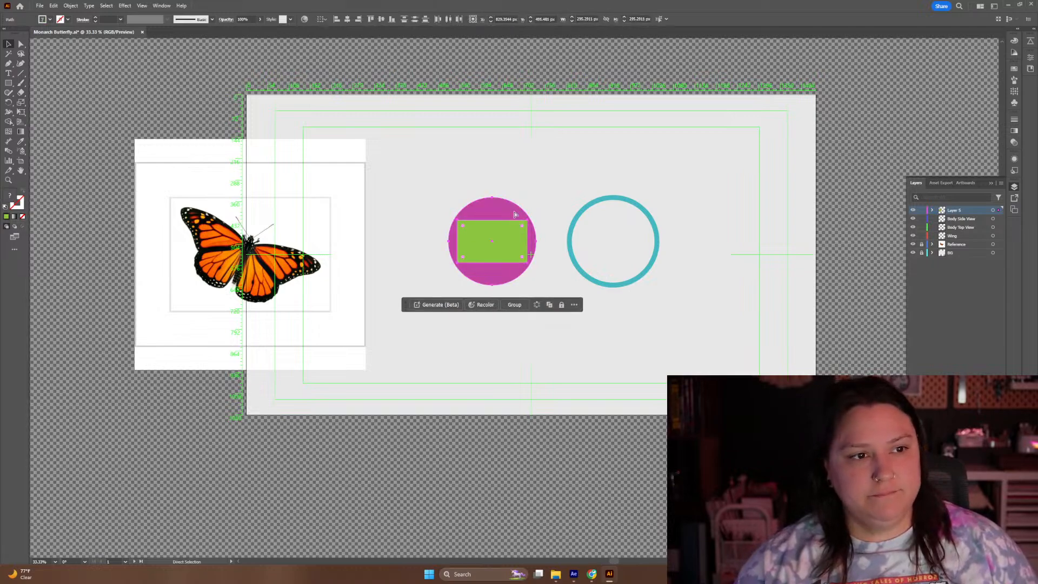
Move the green rectangle to the artboard's upper-right corner, and check the cloud shapes in the After Effects footage
left_click_drag(505, 246, 743, 155)
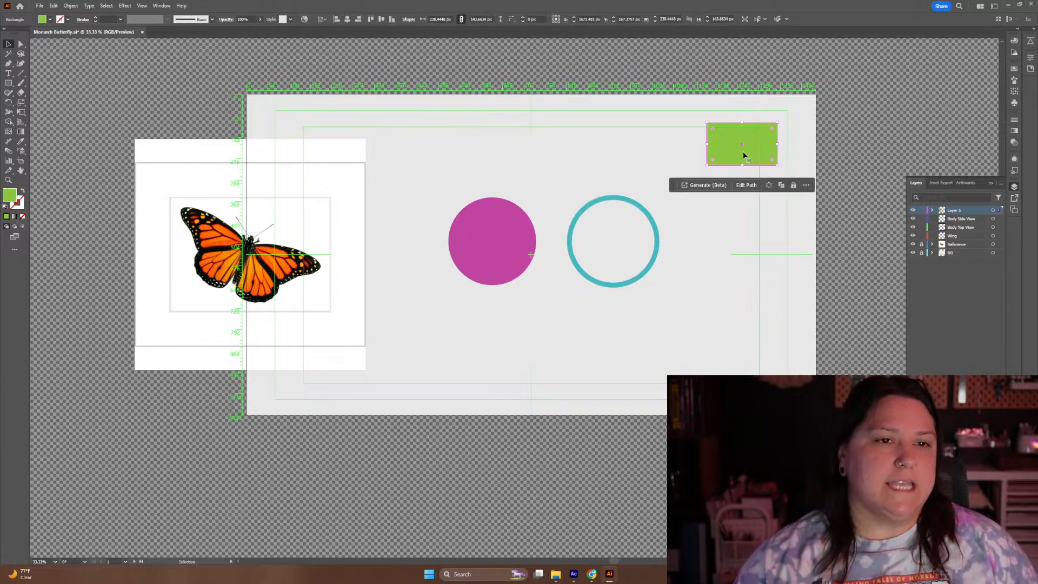
left_click(574, 574)
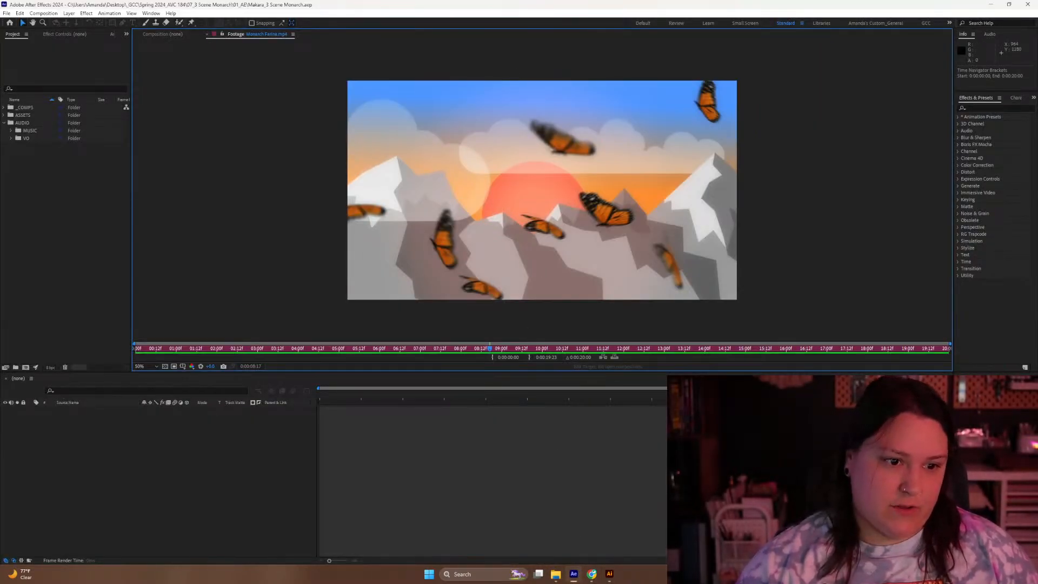
left_click(609, 574)
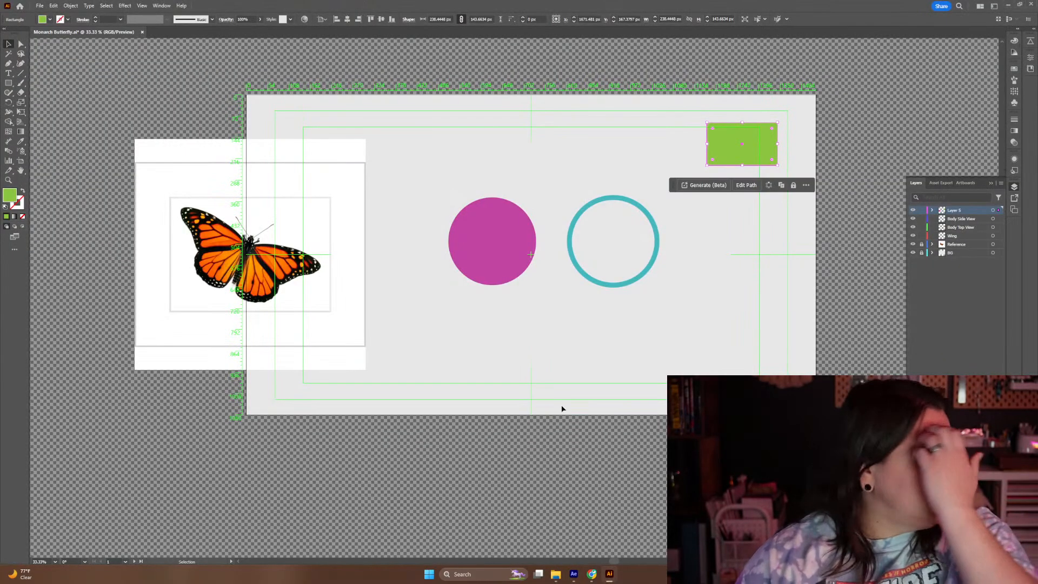
Build a cloud shape from overlapping duplicates of the magenta circle, shrinking one to fit along the lower edge
left_click_drag(492, 260, 484, 209)
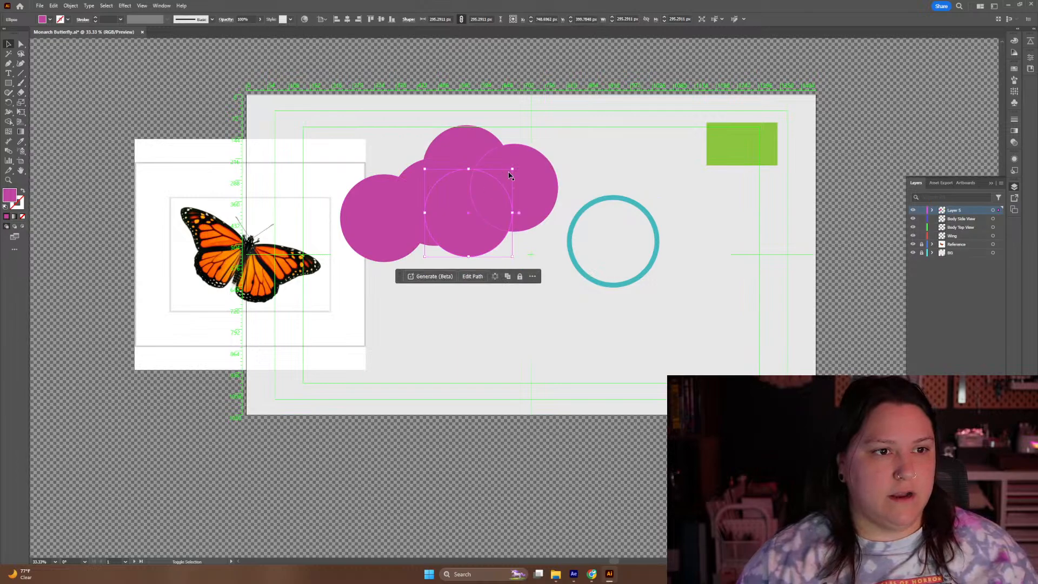
left_click_drag(513, 169, 494, 187)
mouse_move(461, 229)
left_mouse_down()
mouse_move(481, 245)
mouse_move(473, 241)
left_mouse_up()
left_click_drag(433, 192, 433, 223)
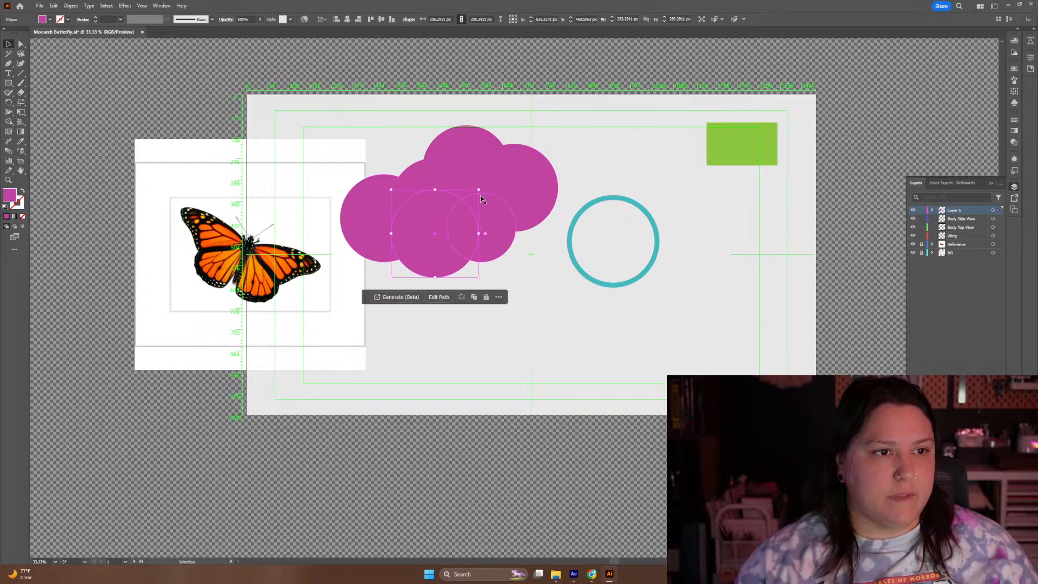
Fill out the cloud's right side with smaller circle copies, and place a full-size copy beneath the green rectangle
left_click_drag(487, 247, 552, 238)
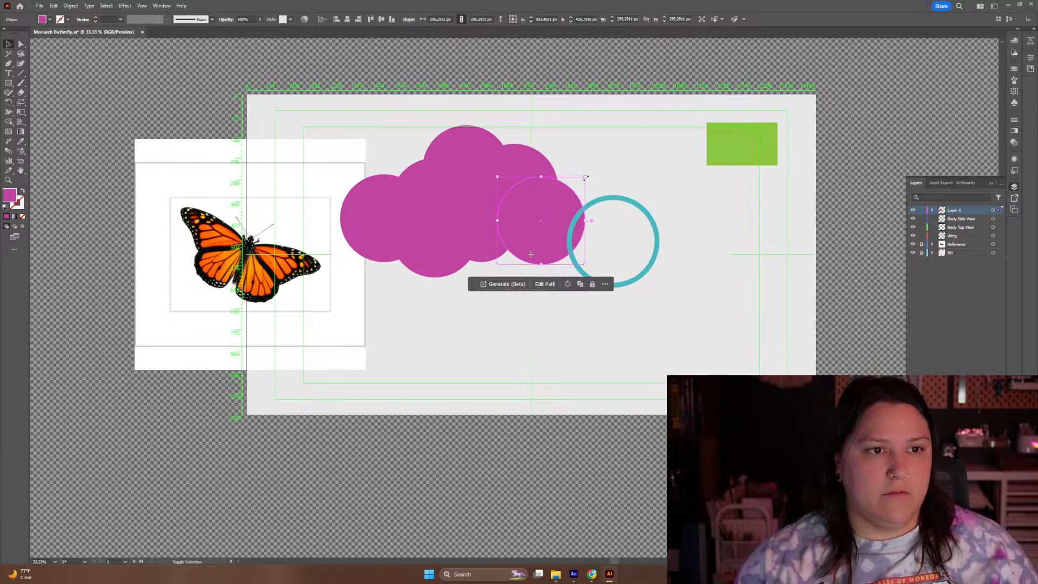
left_click_drag(585, 176, 578, 198)
left_click_drag(556, 238, 538, 212)
left_click(519, 173)
left_click_drag(493, 169, 513, 224)
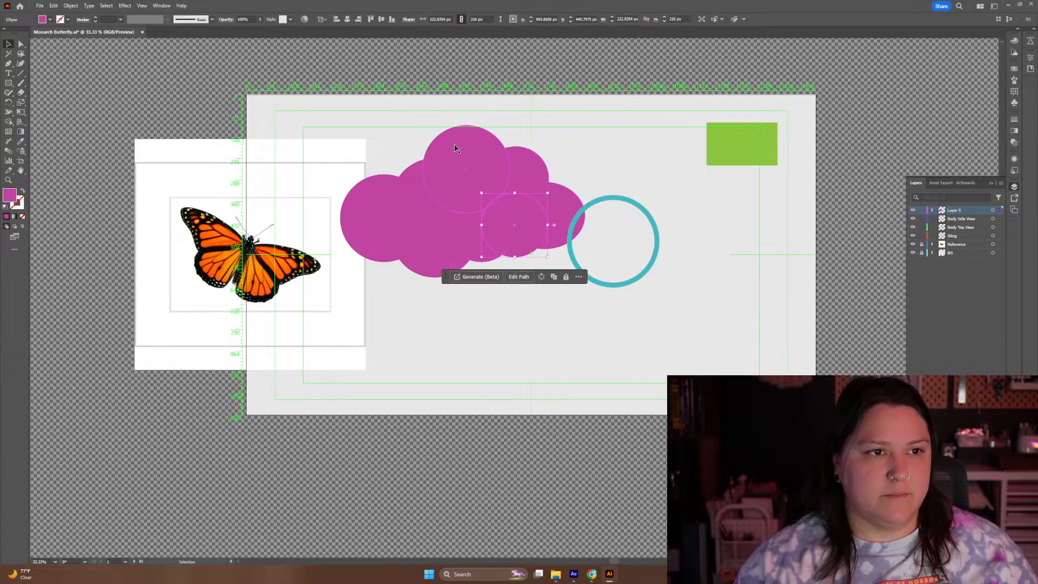
left_click(465, 157)
left_click_drag(458, 149, 716, 217)
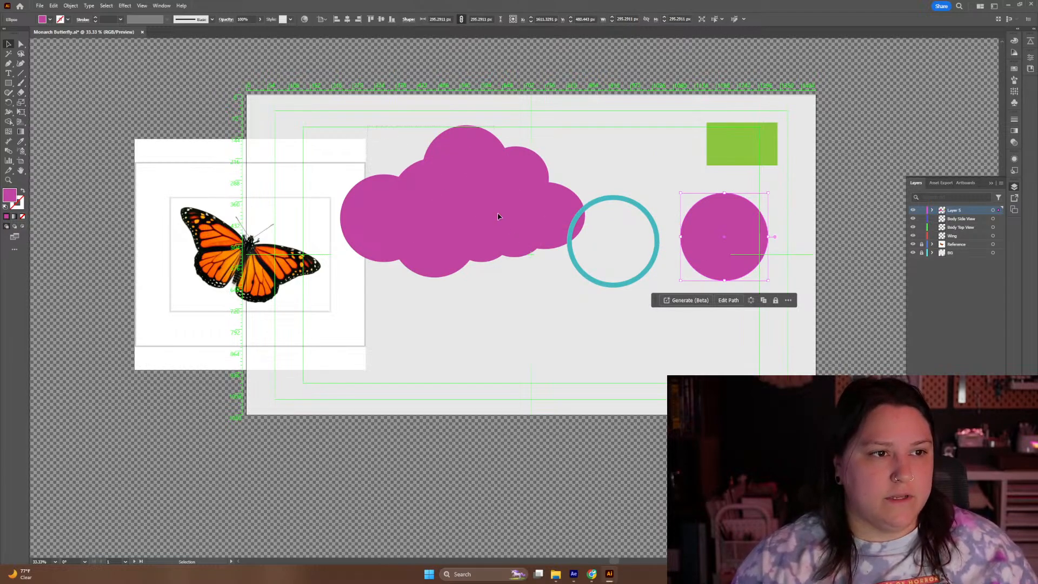
Separate the overlap region inside the cloud's left part with Shape Builder, and move that piece below the cloud
left_click_drag(555, 282, 555, 281)
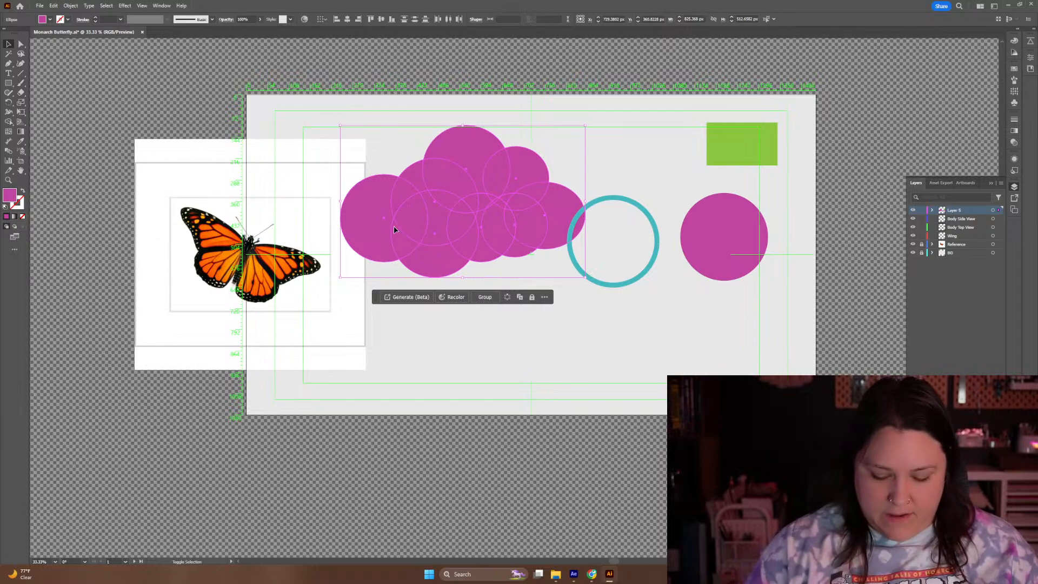
key("shift+m")
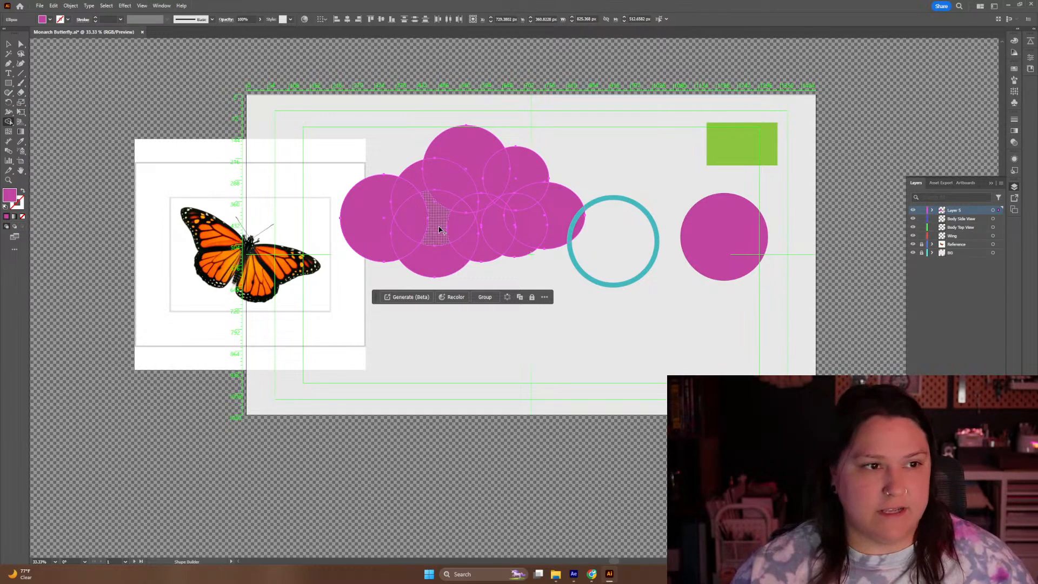
left_click(439, 229)
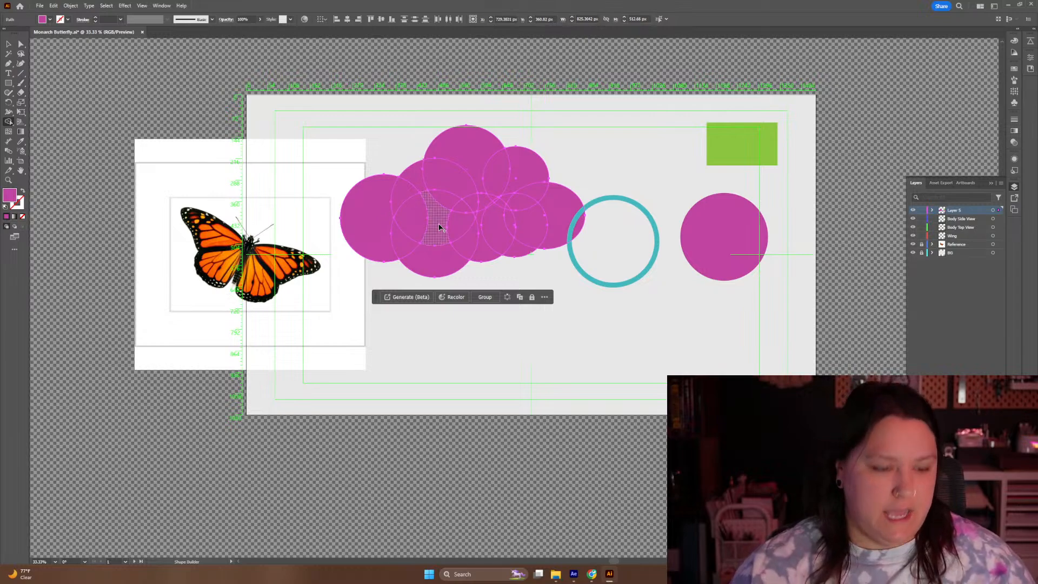
key("v")
left_click(482, 287)
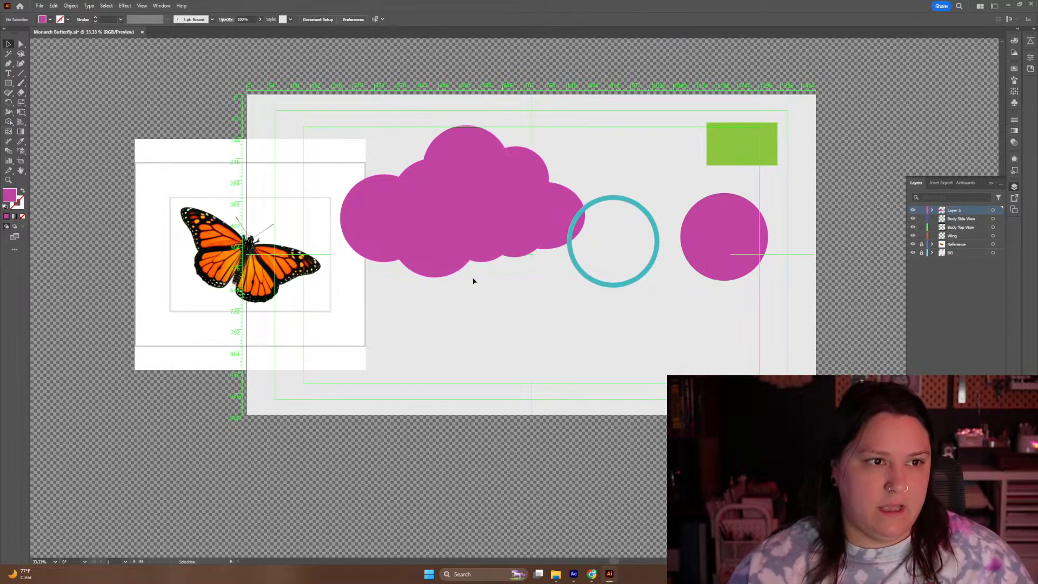
left_click(434, 234)
left_click_drag(434, 234, 489, 350)
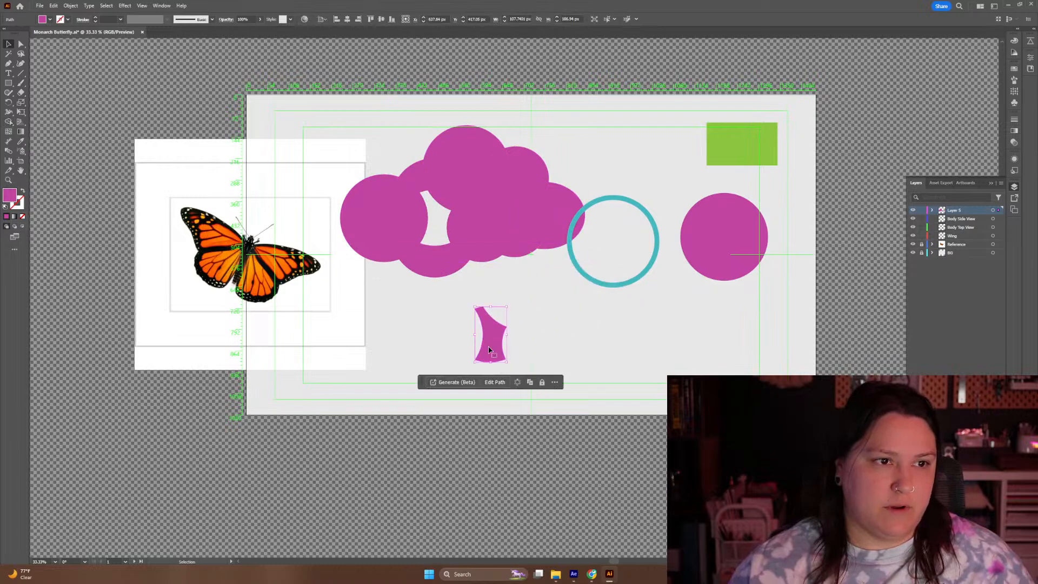
Move another piece out of the cloud, and undo the Shape Builder splitting so the cloud is whole overlapping circles again
left_click_drag(437, 263, 410, 398)
key("ctrl+z")
key("ctrl+z")
key("ctrl+z")
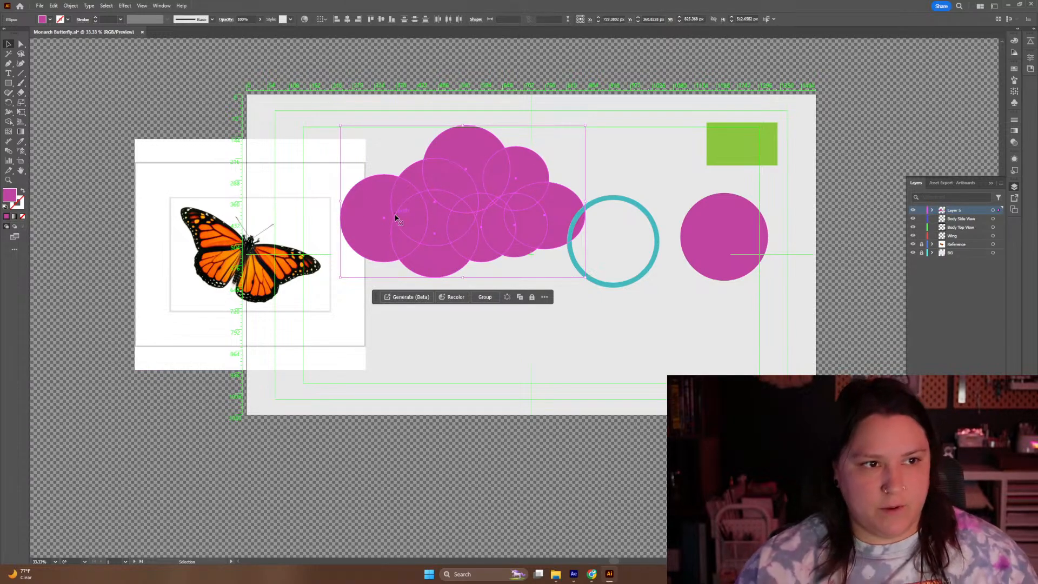
Merge all the overlapping circles into one cloud shape with Shape Builder, and move the merged cloud lower on the artboard
key("shift+m")
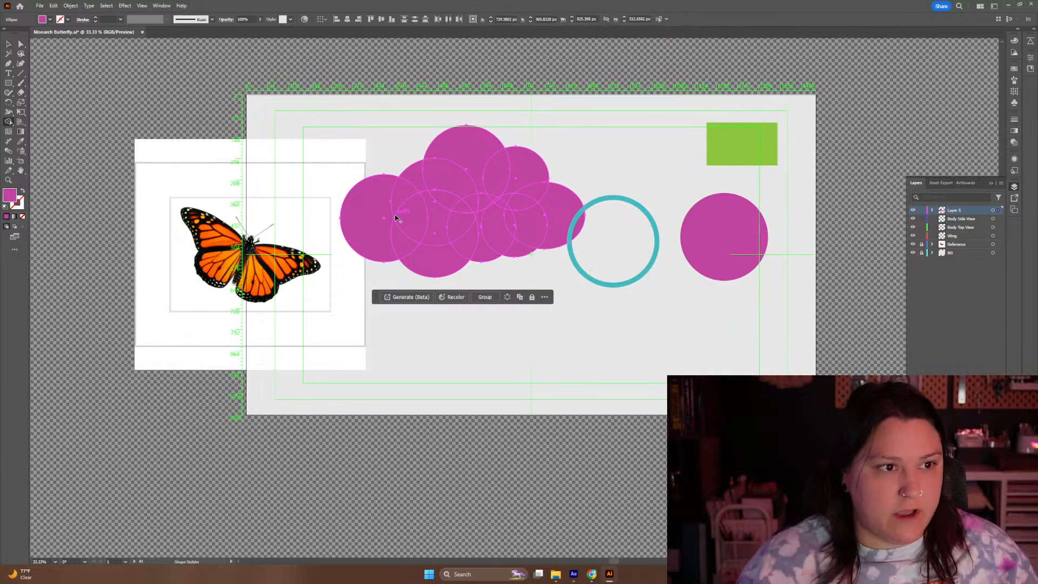
mouse_move(387, 206)
left_mouse_down()
mouse_move(481, 161)
mouse_move(521, 165)
mouse_move(541, 185)
mouse_move(517, 213)
mouse_move(531, 216)
mouse_move(515, 214)
mouse_move(557, 209)
mouse_move(500, 226)
mouse_move(470, 202)
mouse_move(512, 208)
mouse_move(486, 198)
mouse_move(437, 220)
mouse_move(454, 211)
mouse_move(415, 195)
mouse_move(422, 234)
mouse_move(491, 196)
mouse_move(500, 204)
mouse_move(443, 137)
mouse_move(466, 175)
left_mouse_up()
left_click_drag(425, 234, 444, 255)
mouse_move(529, 246)
left_mouse_down()
mouse_move(512, 273)
mouse_move(436, 261)
left_mouse_up()
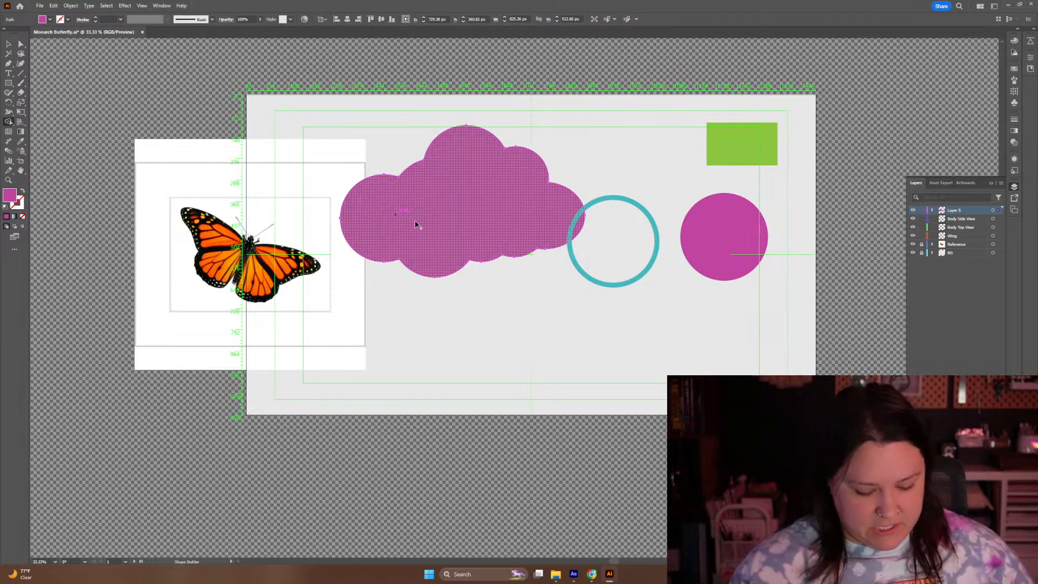
key("v")
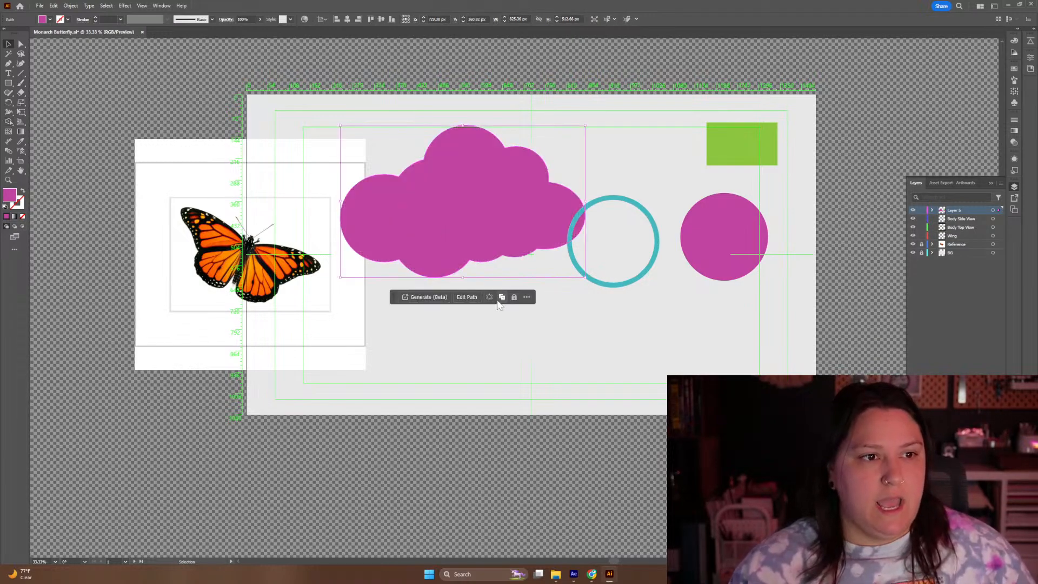
left_click_drag(453, 233, 479, 316)
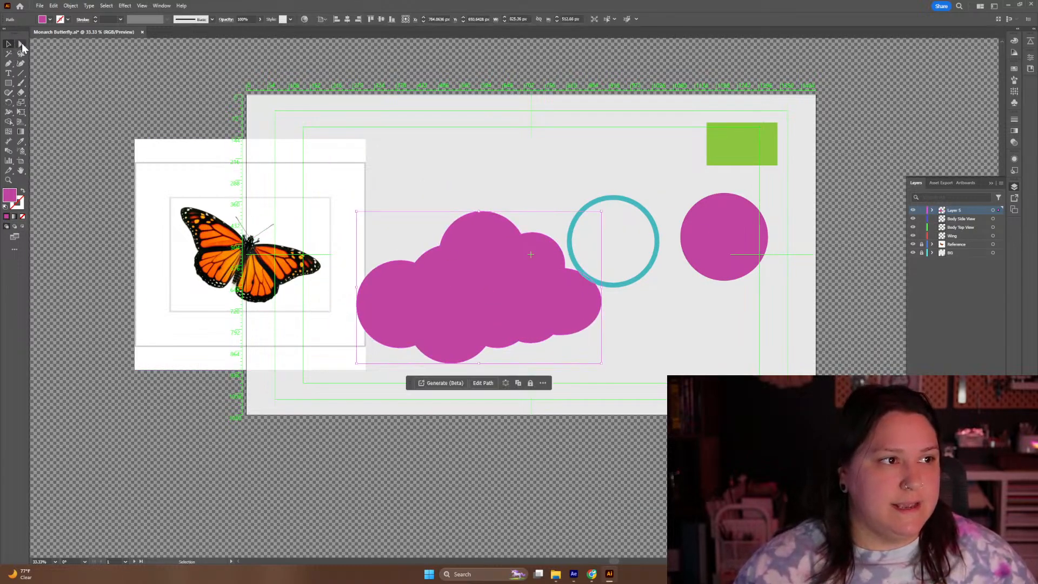
Reshape the merged cloud's outline by moving the single anchor point where the upper-left bump meets the top bump
left_click(21, 45)
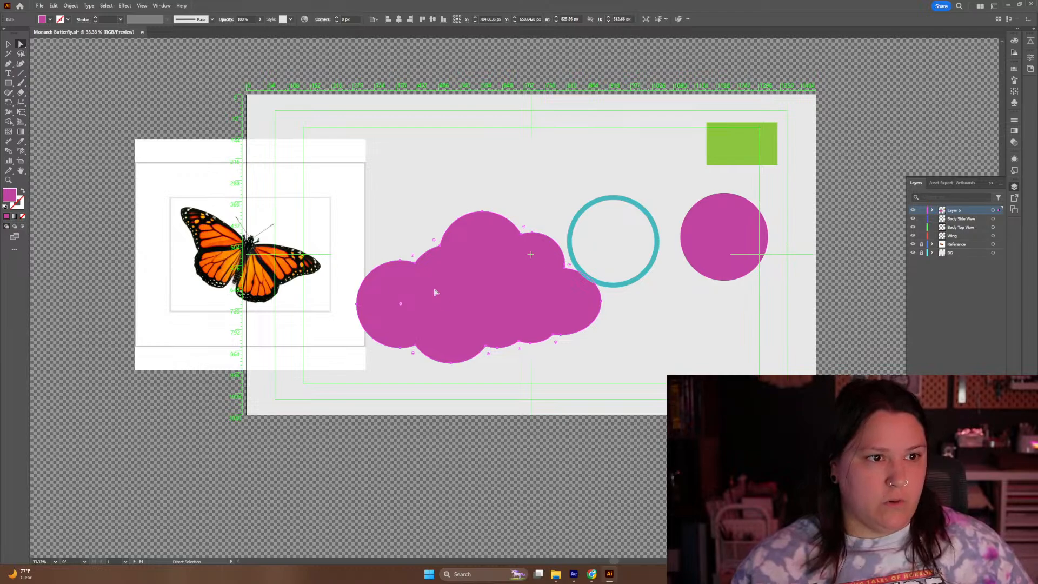
key("ctrl+equal")
key("ctrl+equal")
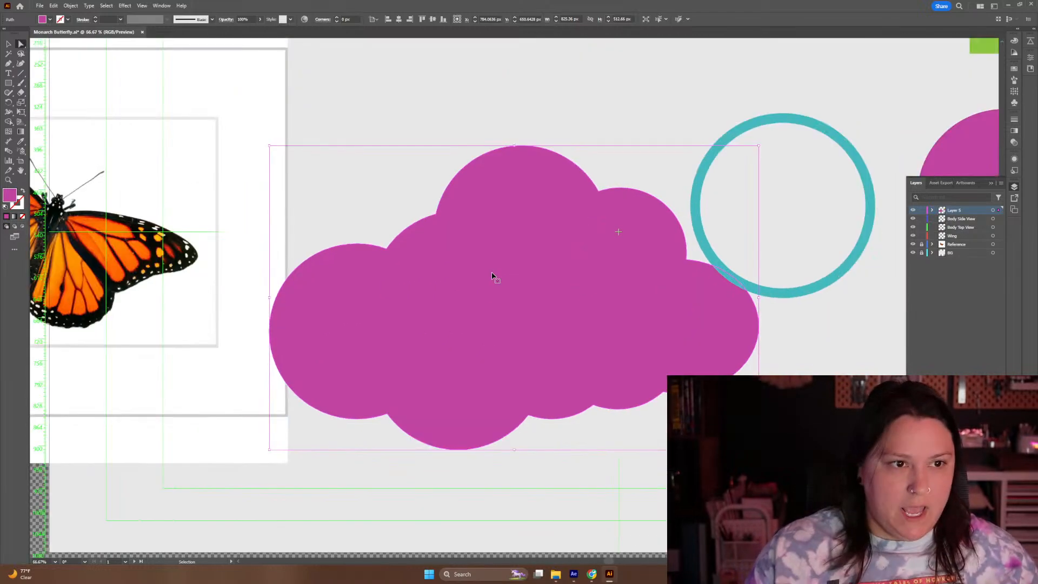
left_click_drag(434, 218, 456, 222)
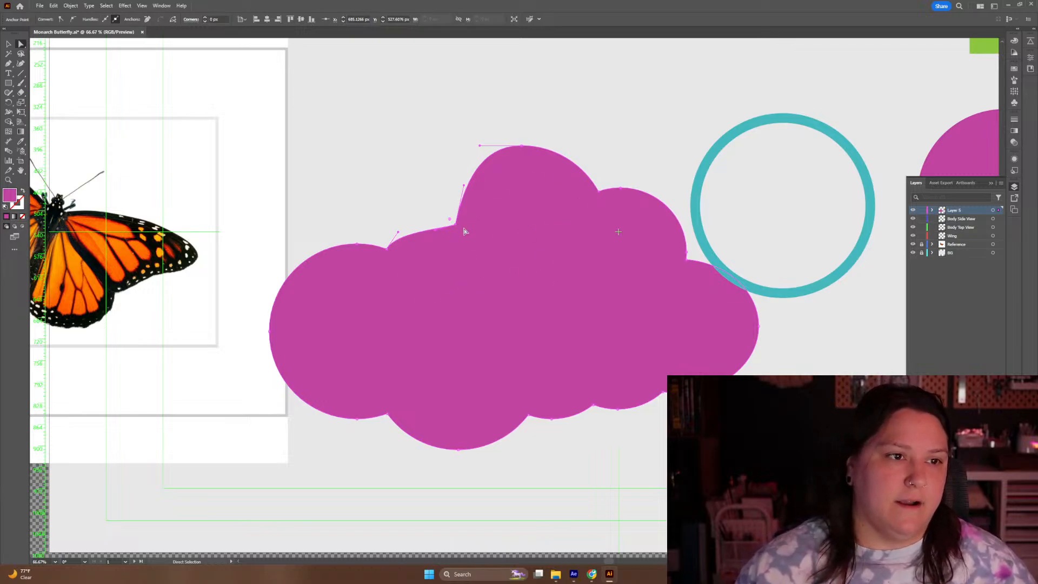
left_click_drag(456, 223, 440, 201)
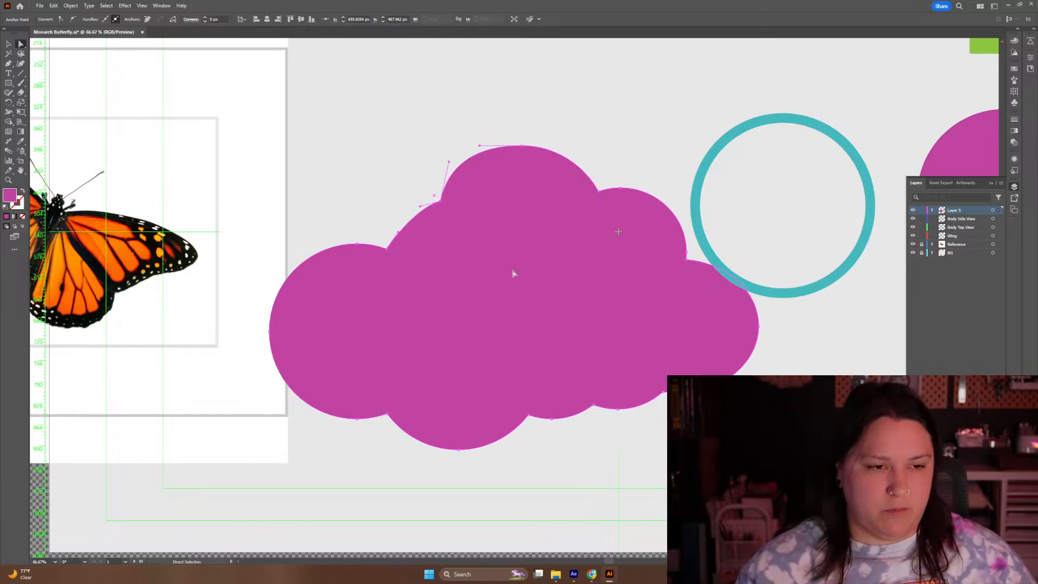
Delete the whole cloud, and move the remaining magenta circle to the left of the turquoise ring
left_click(9, 44)
left_click(425, 243)
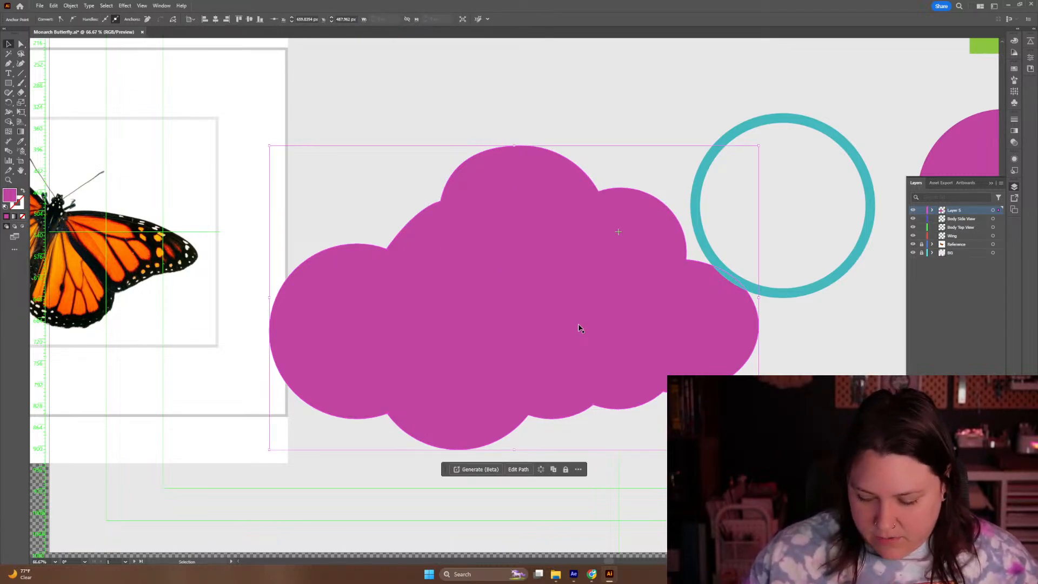
key("Delete")
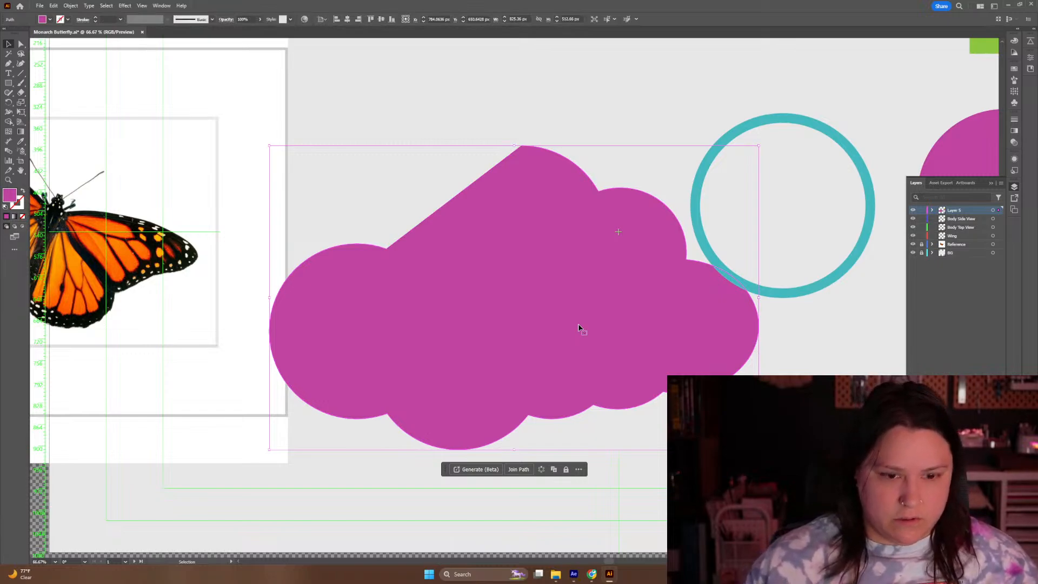
key("Delete")
left_click_drag(549, 311, 403, 372)
left_click_drag(849, 236, 347, 241)
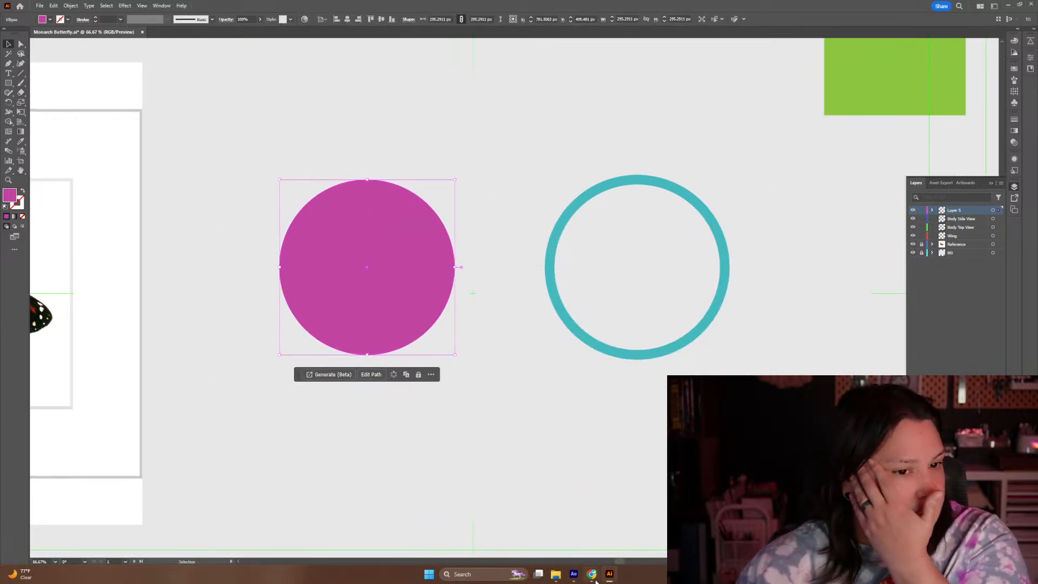
Switch to Chrome to check the asset list and illustrating lessons on the butterfly assignment page, and return to Illustrator
left_click(594, 576)
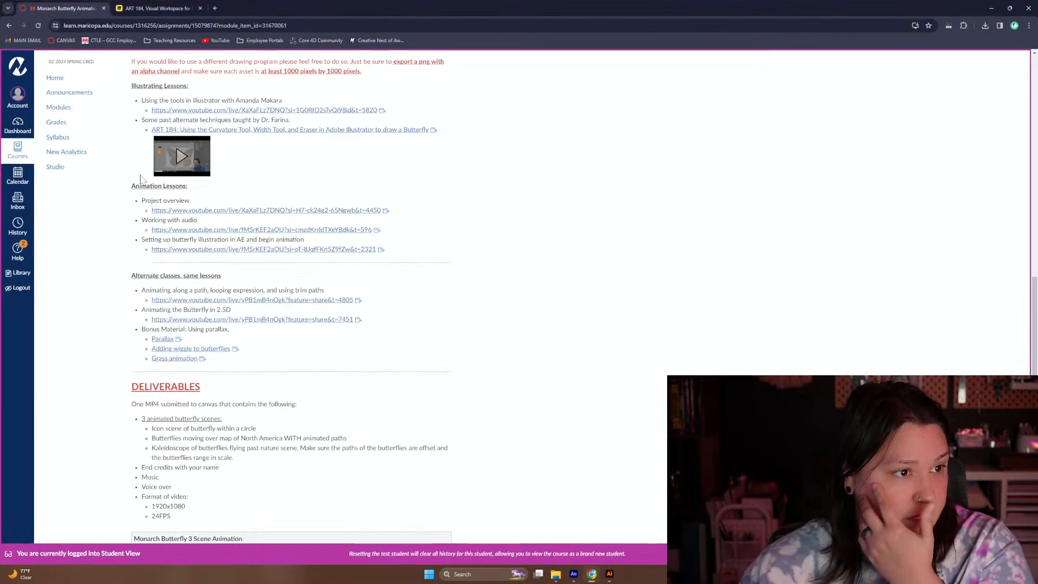
scroll(297, 183, "up", 2)
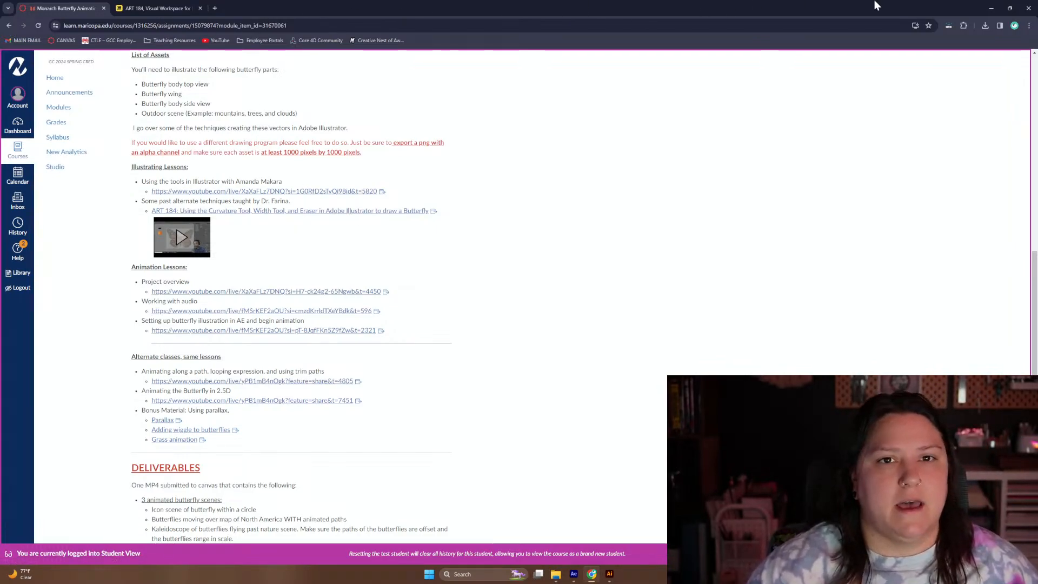
left_click(991, 8)
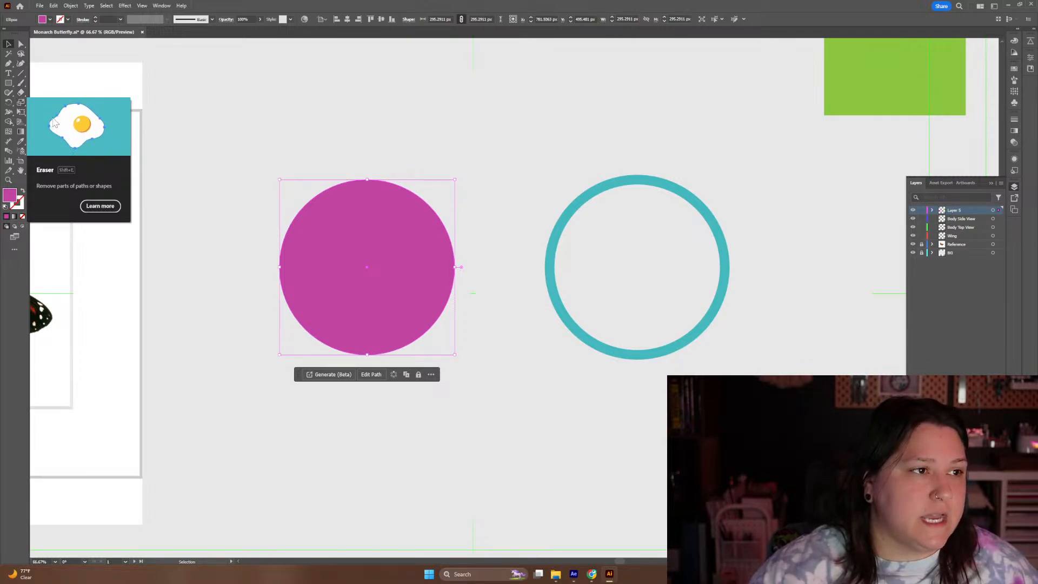
Enlarge the Eraser tip and erase across the magenta circle, carving it into an irregular shape with a separate piece above
left_click(20, 93)
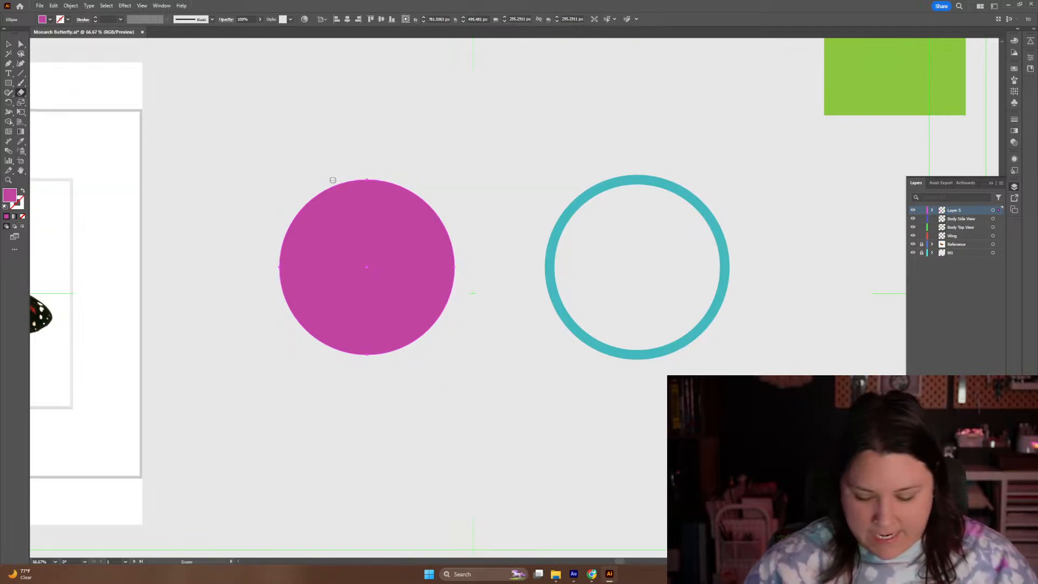
key("plus")
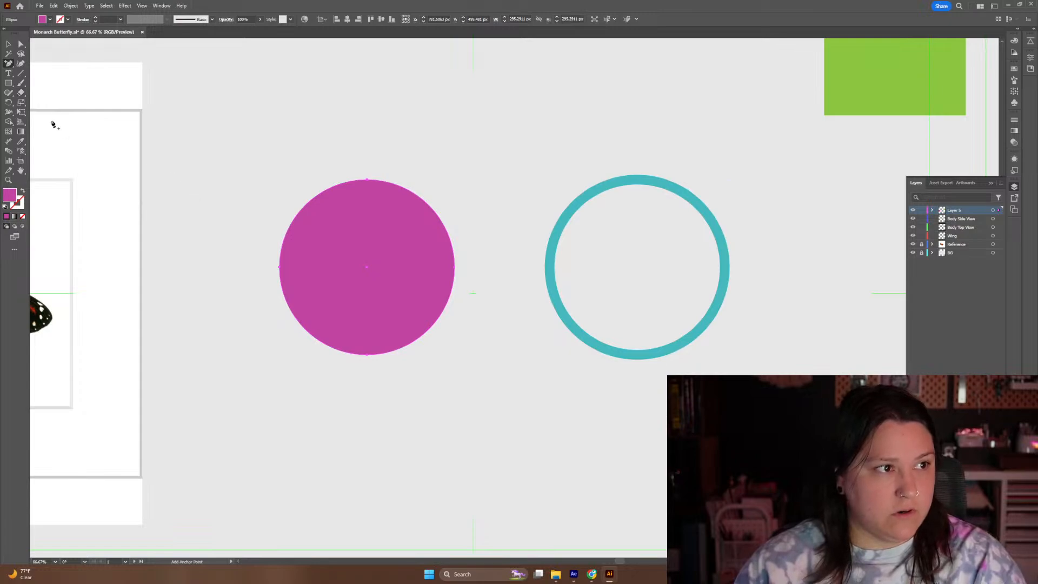
left_click(20, 93)
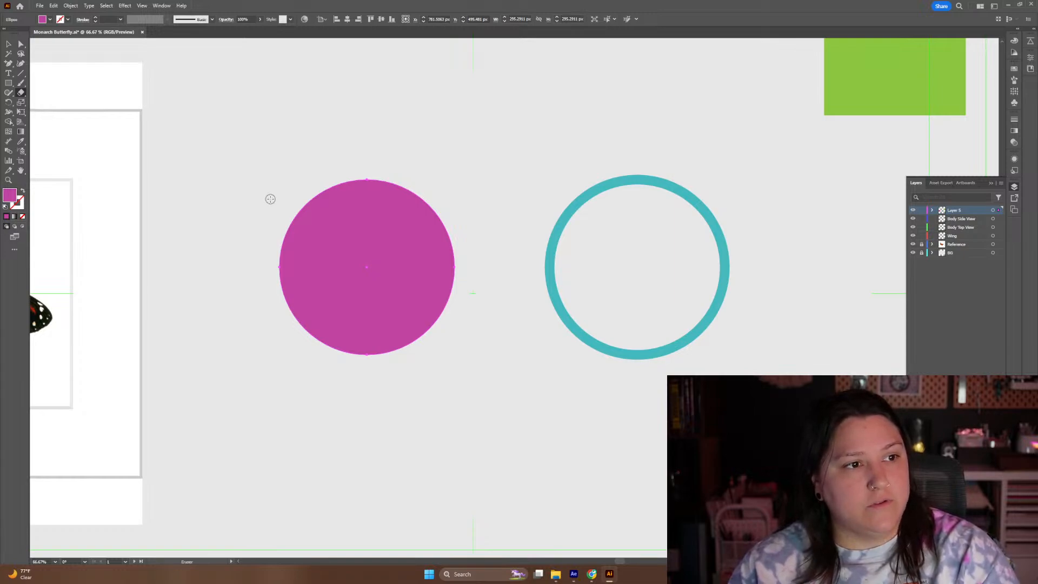
key("bracketright")
key("bracketright")
key("bracketright")
key("bracketright")
key("bracketright")
key("bracketright")
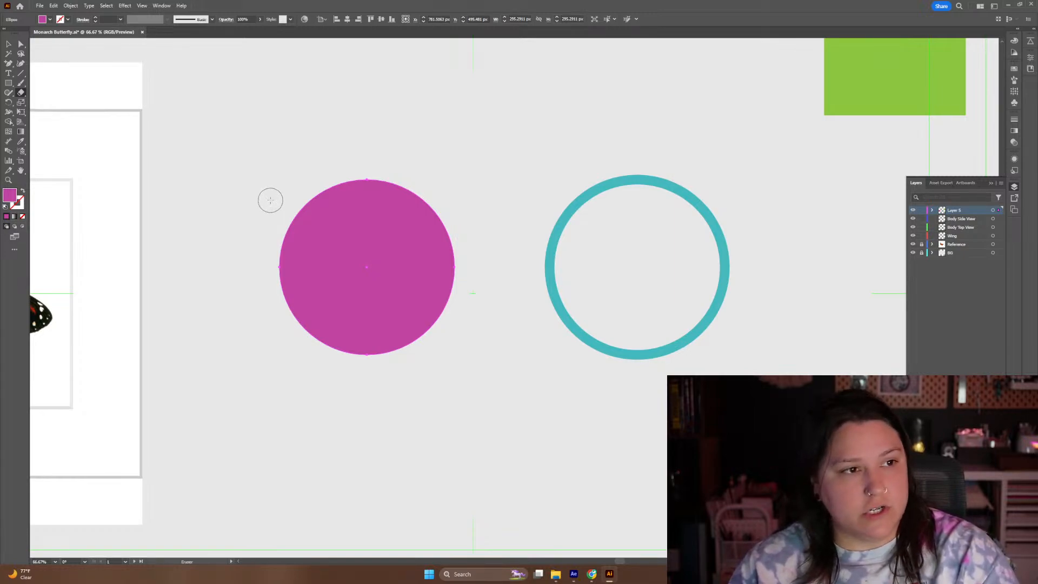
key("bracketleft")
key("bracketleft")
key("bracketleft")
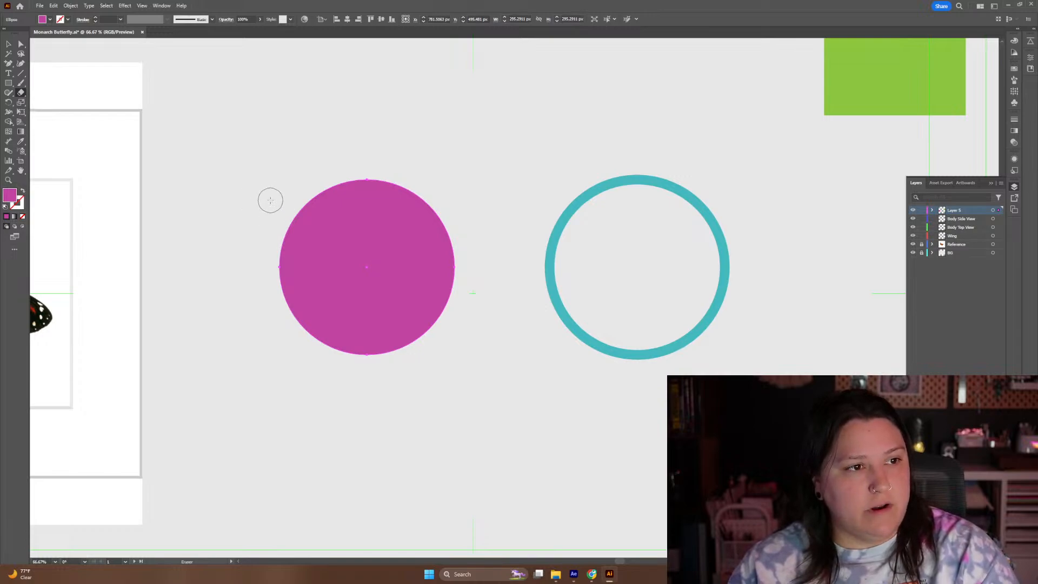
key("bracketright")
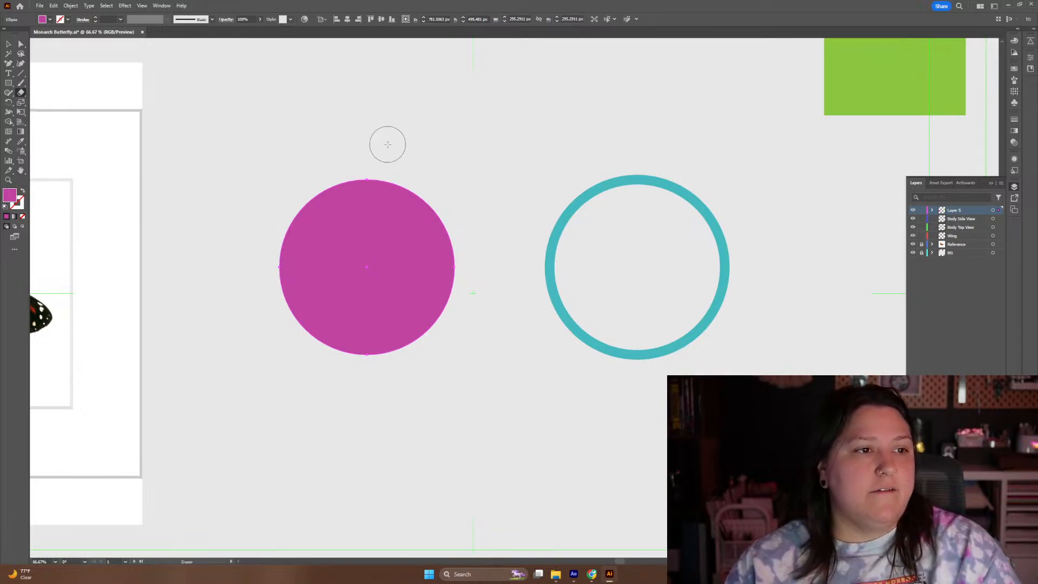
mouse_move(364, 164)
left_mouse_down()
mouse_move(286, 207)
mouse_move(269, 264)
mouse_move(298, 318)
mouse_move(370, 362)
mouse_move(404, 347)
mouse_move(425, 305)
mouse_move(458, 293)
mouse_move(427, 210)
mouse_move(395, 224)
mouse_move(371, 216)
mouse_move(354, 206)
mouse_move(368, 167)
left_mouse_up()
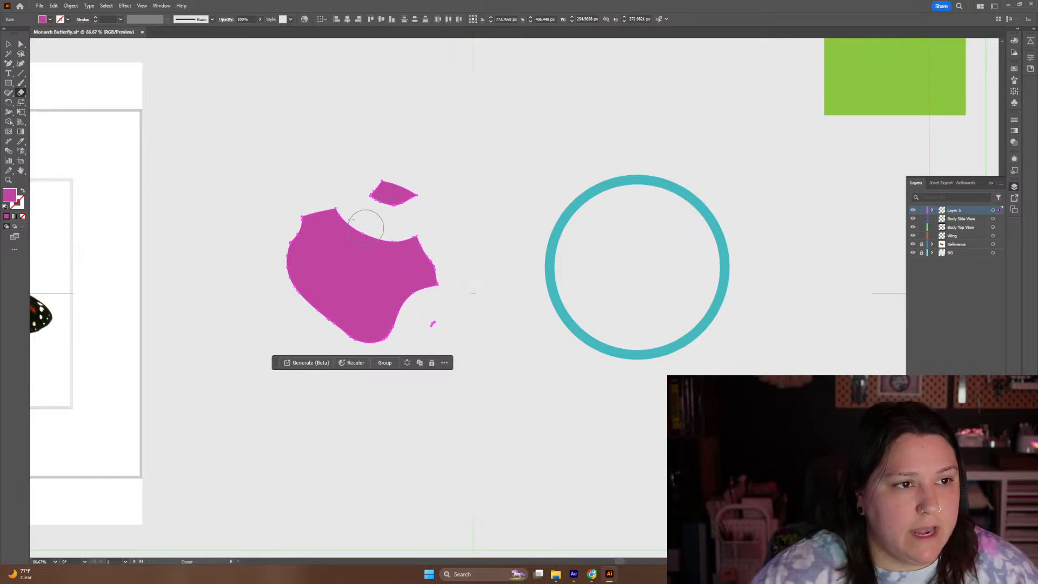
Round the larger magenta piece's upper-left corner by about 1.8 px and the neighbouring top corner by about 4.9 px
key("v")
scroll(364, 216, "up", 1)
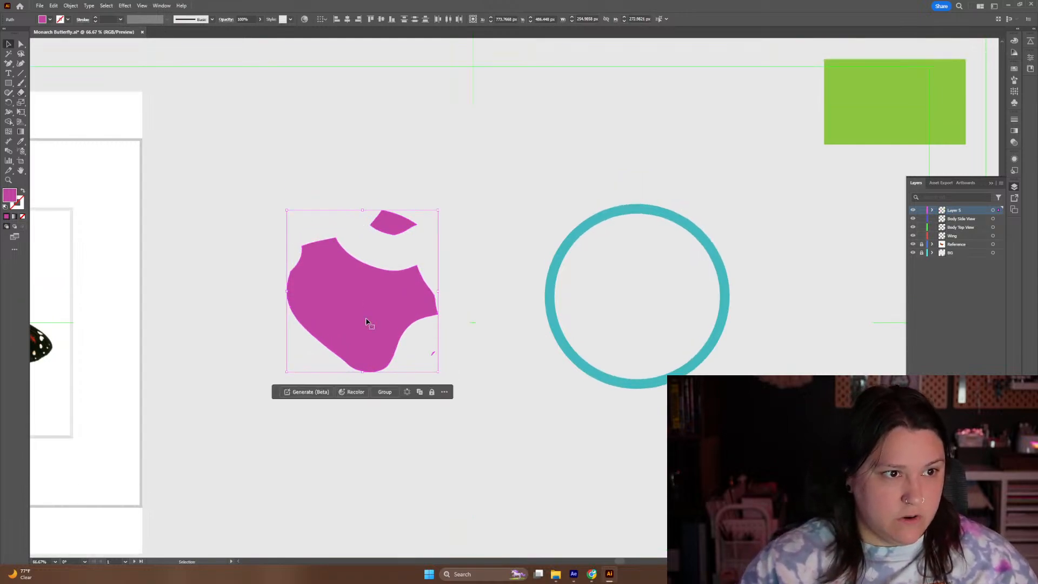
key("ctrl+equal")
key("ctrl+equal")
key("ctrl+equal")
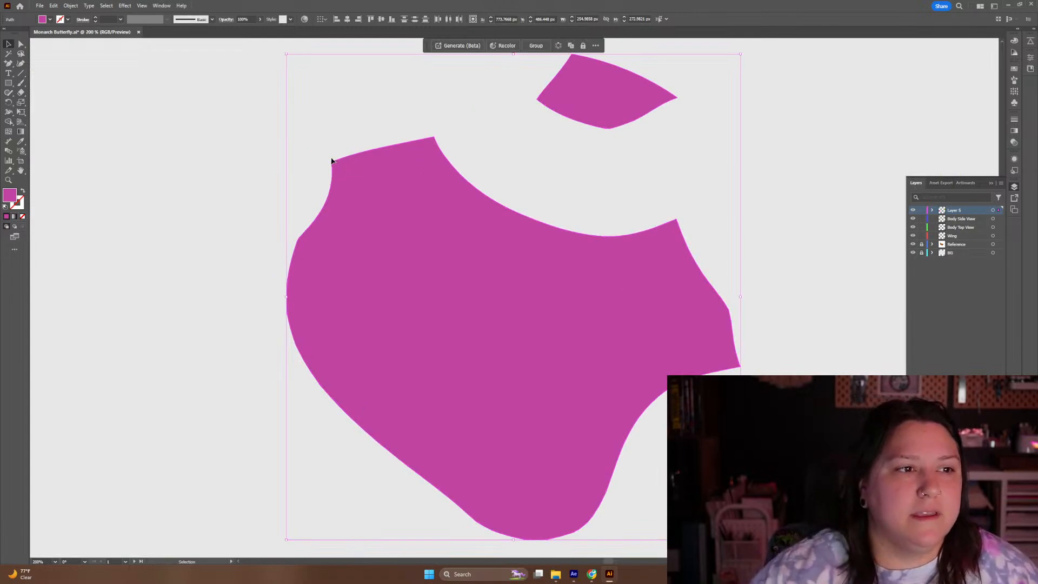
key("ctrl+shift+a")
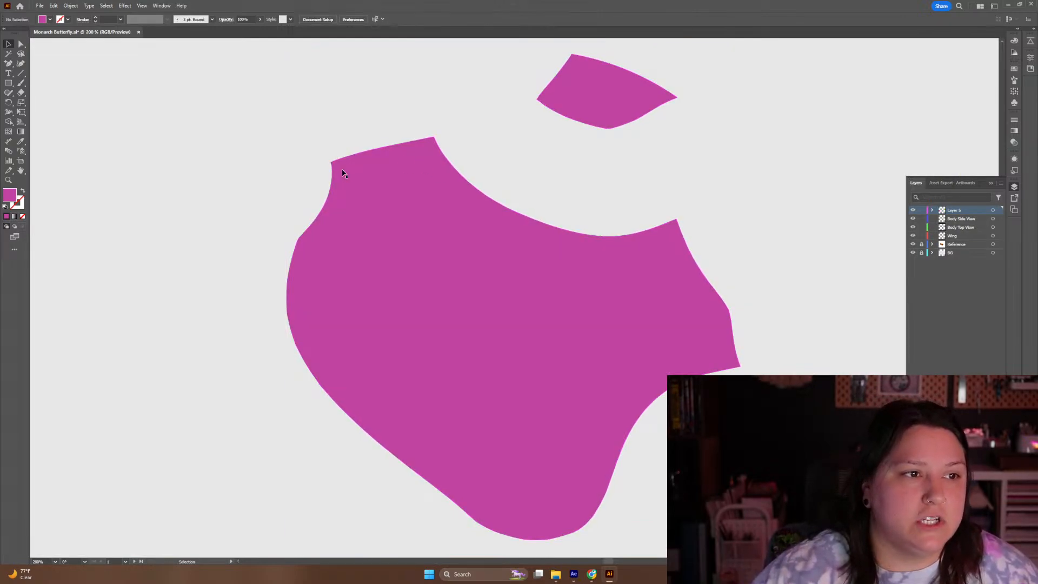
left_click(343, 169)
key("a")
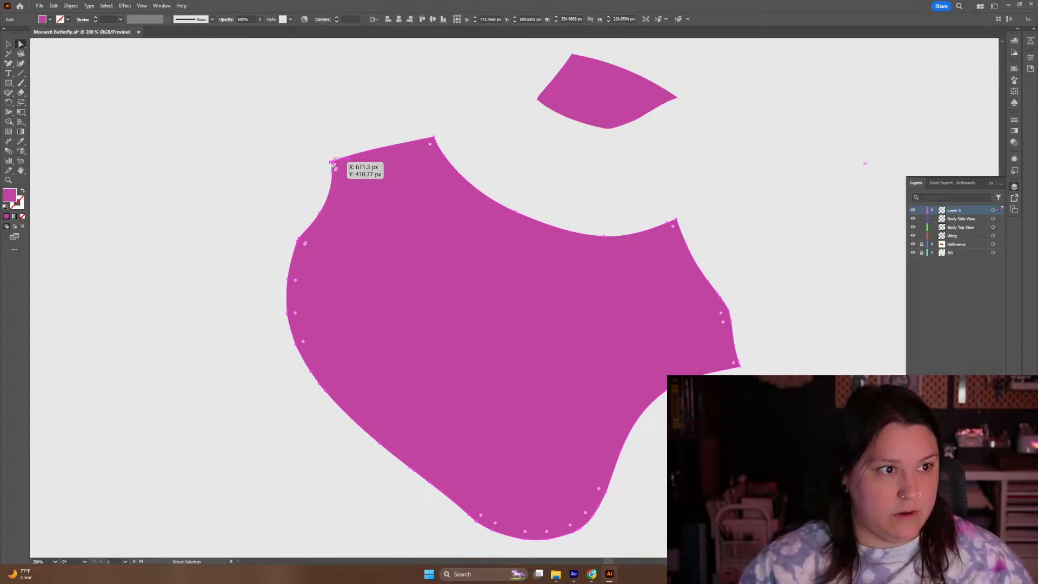
left_click(332, 163)
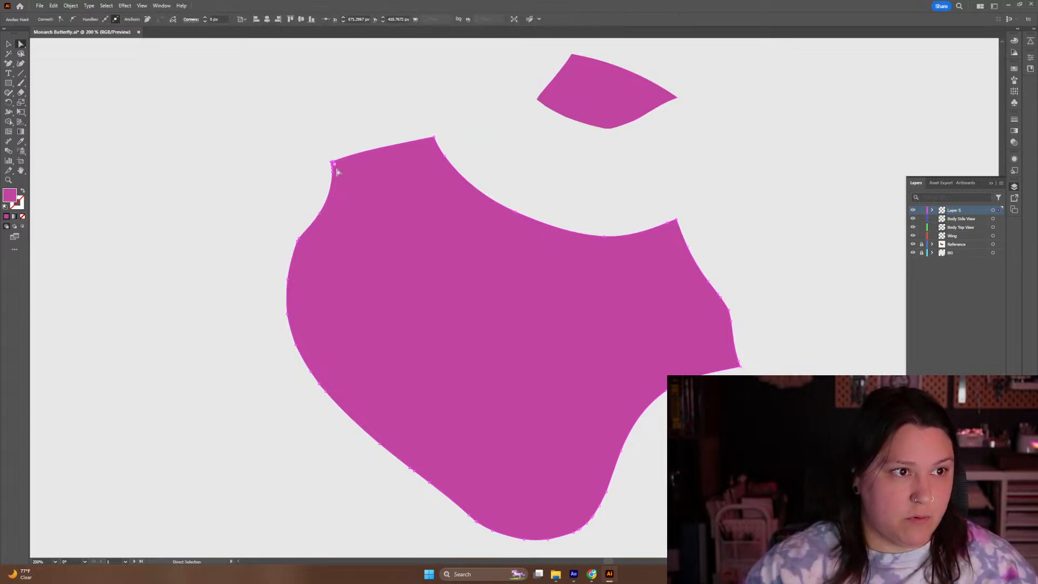
left_click_drag(334, 166, 363, 190)
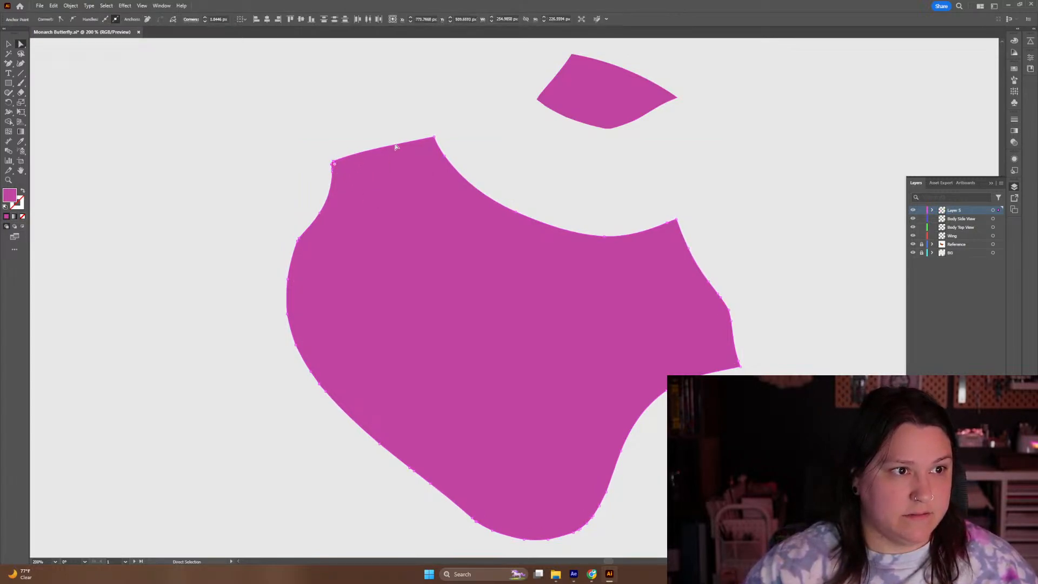
left_click(435, 138)
mouse_move(432, 147)
left_mouse_down()
mouse_move(420, 193)
mouse_move(414, 142)
left_mouse_up()
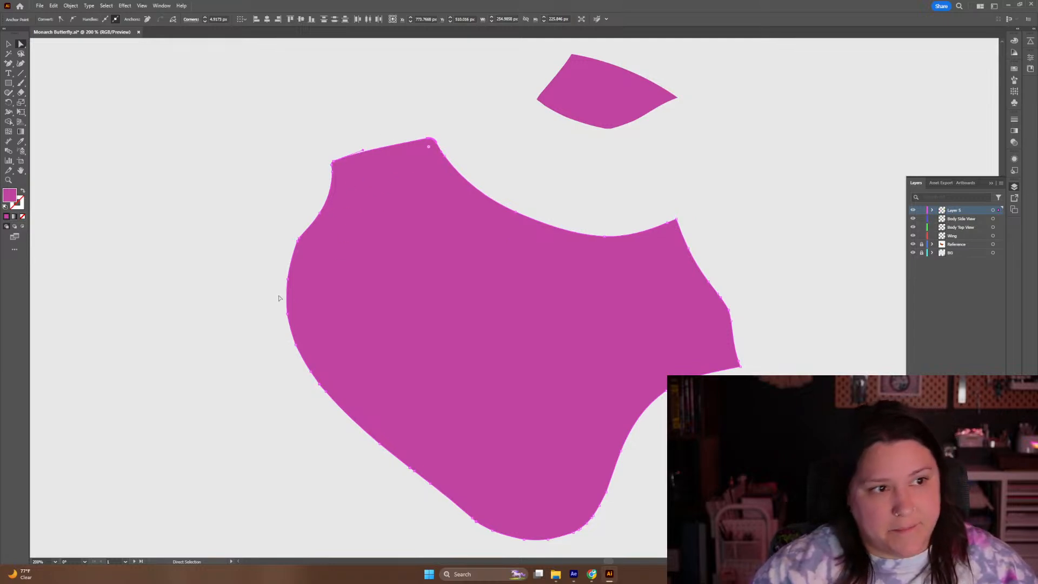
left_click_drag(298, 238, 300, 238)
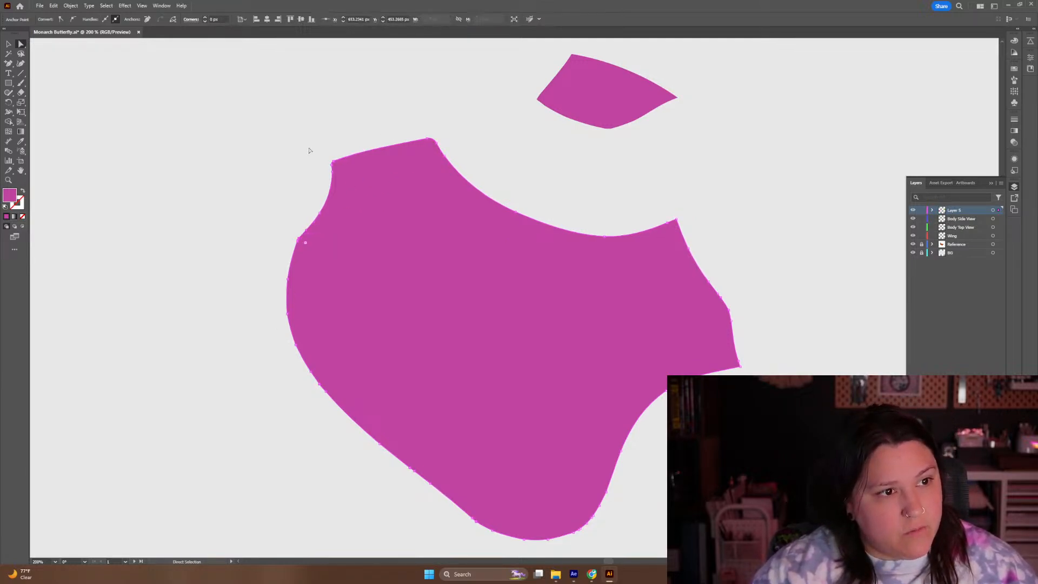
Simplify the larger magenta piece's path down to 7 anchor points
left_click(505, 274)
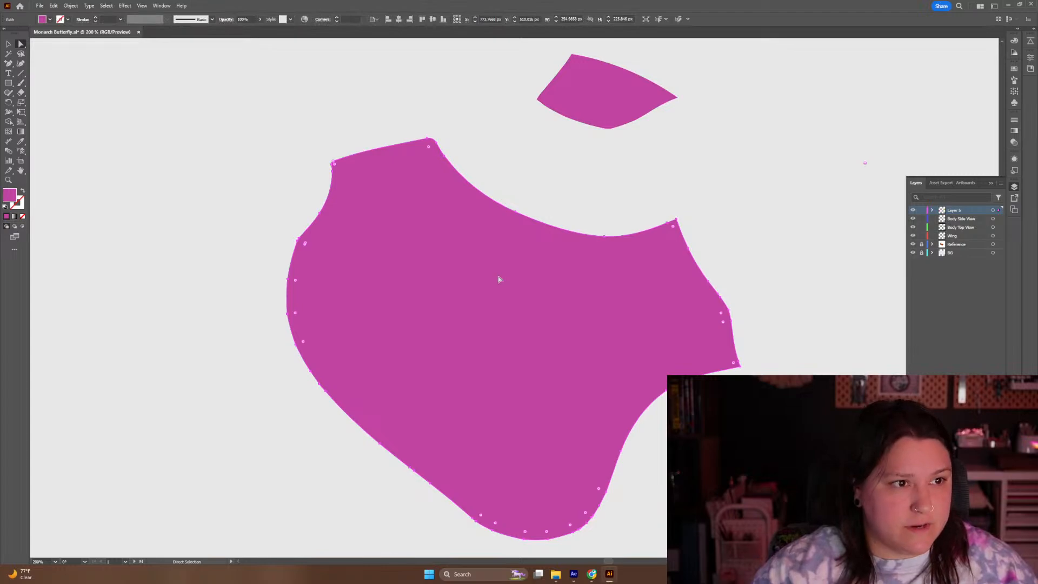
key("v")
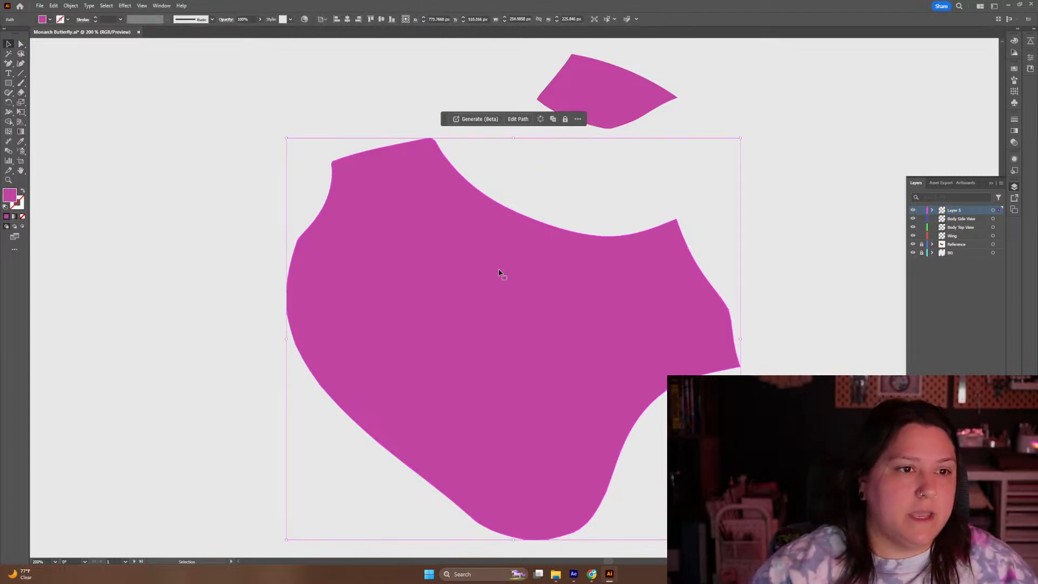
right_click(499, 271)
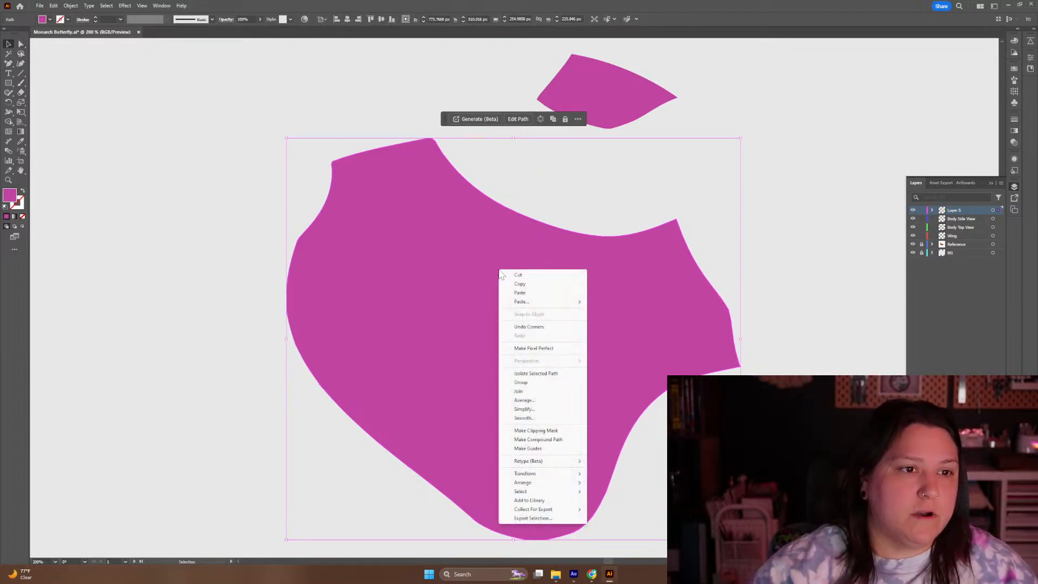
left_click(529, 410)
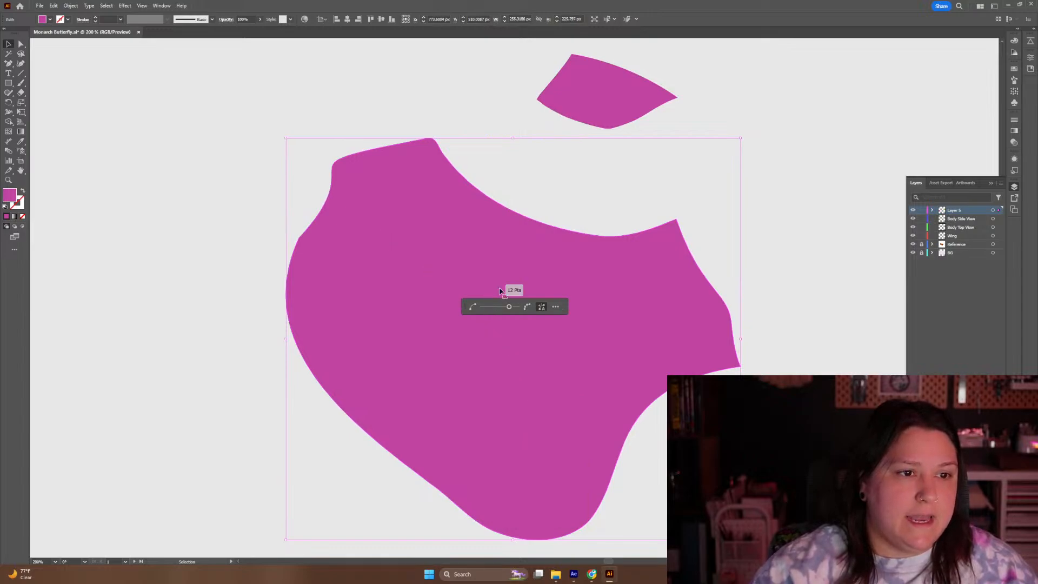
left_click_drag(509, 307, 486, 307)
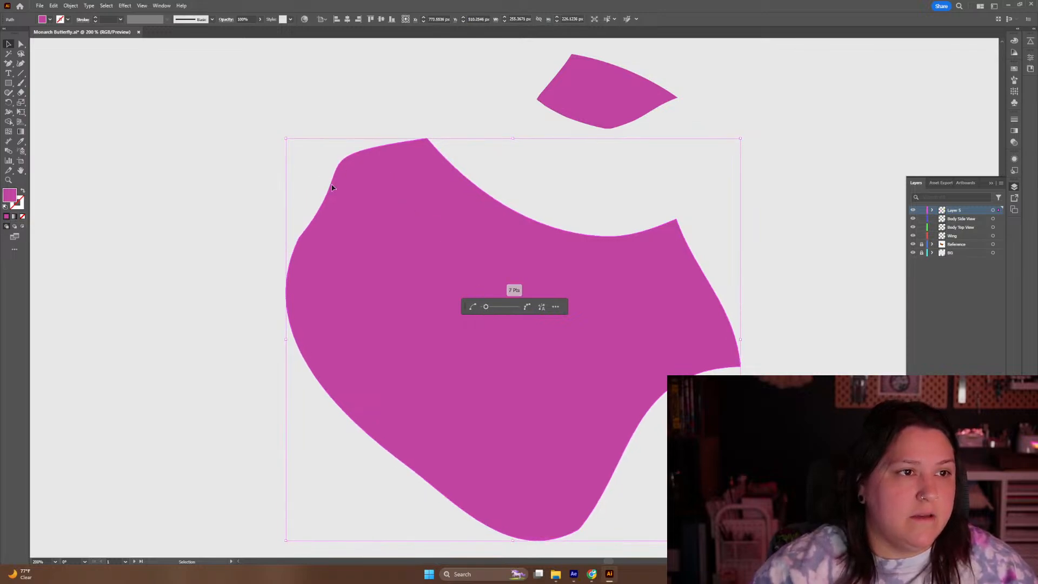
Try simplifying the larger magenta piece's path to 6 anchor points, followed by the maximum number of points
left_click_drag(486, 306, 470, 307)
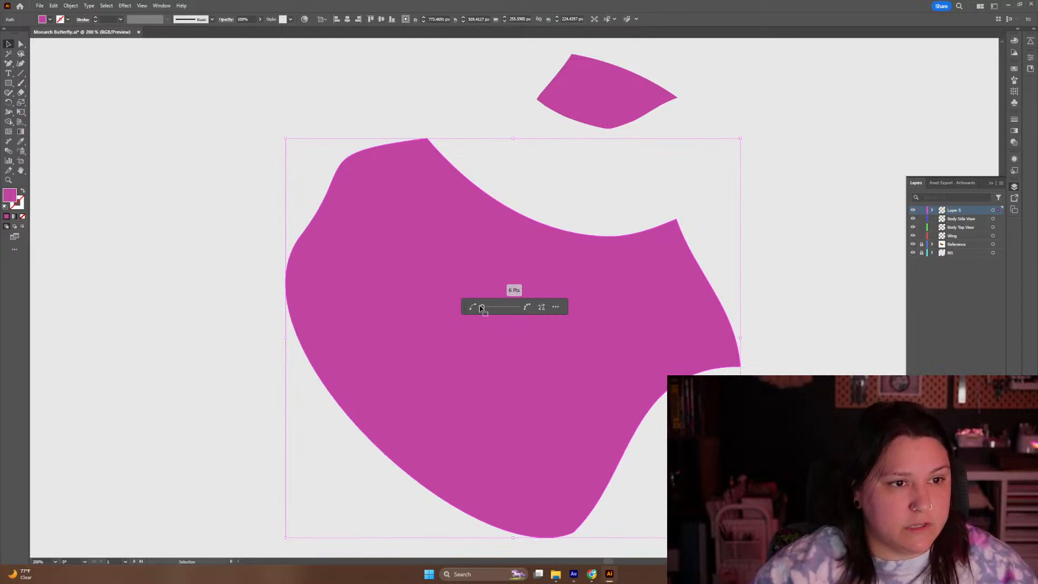
left_click_drag(482, 307, 517, 307)
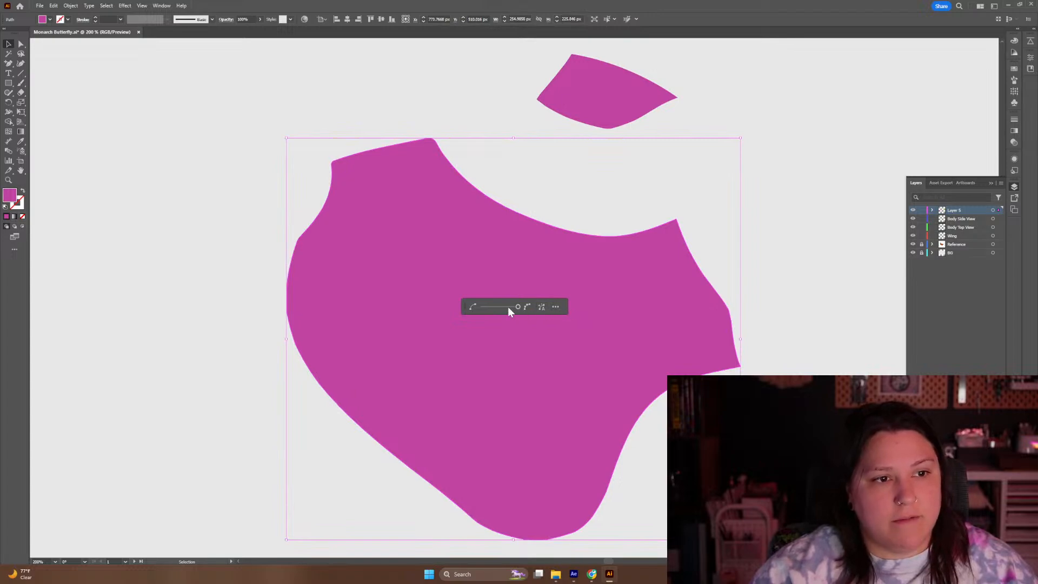
left_click(531, 169)
left_click(518, 218)
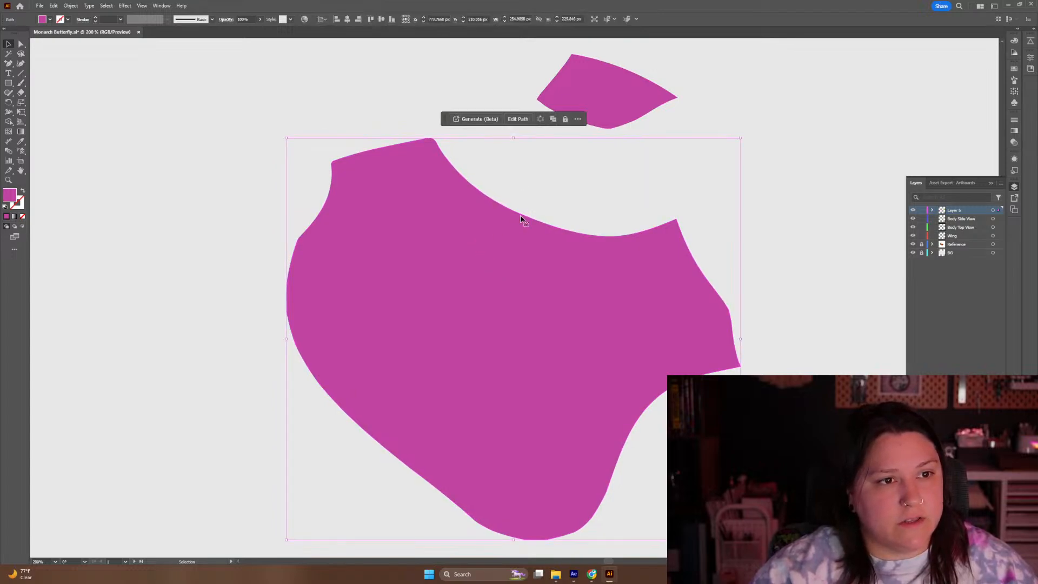
Show the larger magenta piece's anchor points and simplify its path again to the fewest points
key("a")
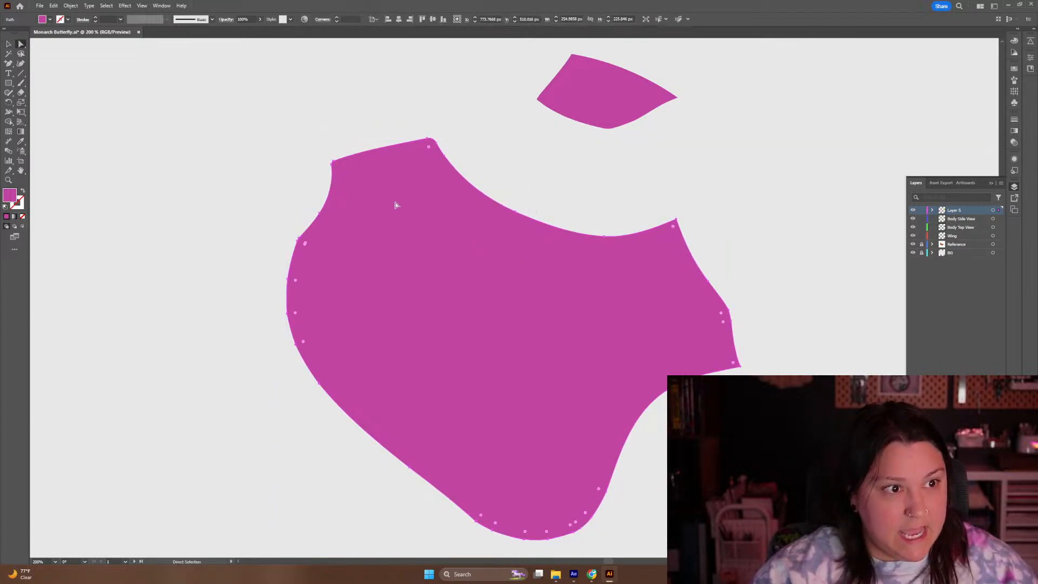
right_click(480, 300)
left_click(505, 439)
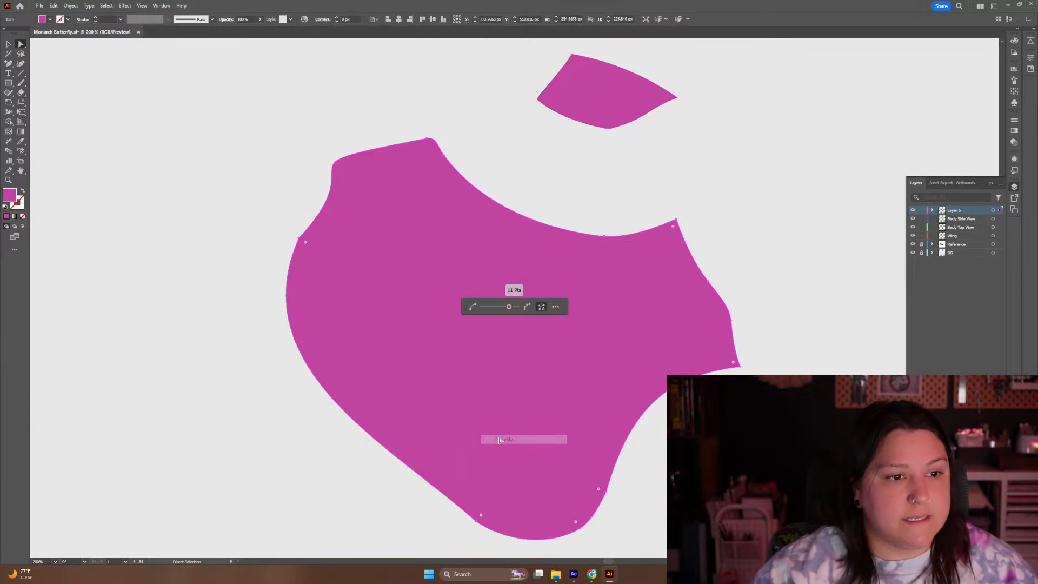
left_click_drag(480, 307, 420, 323)
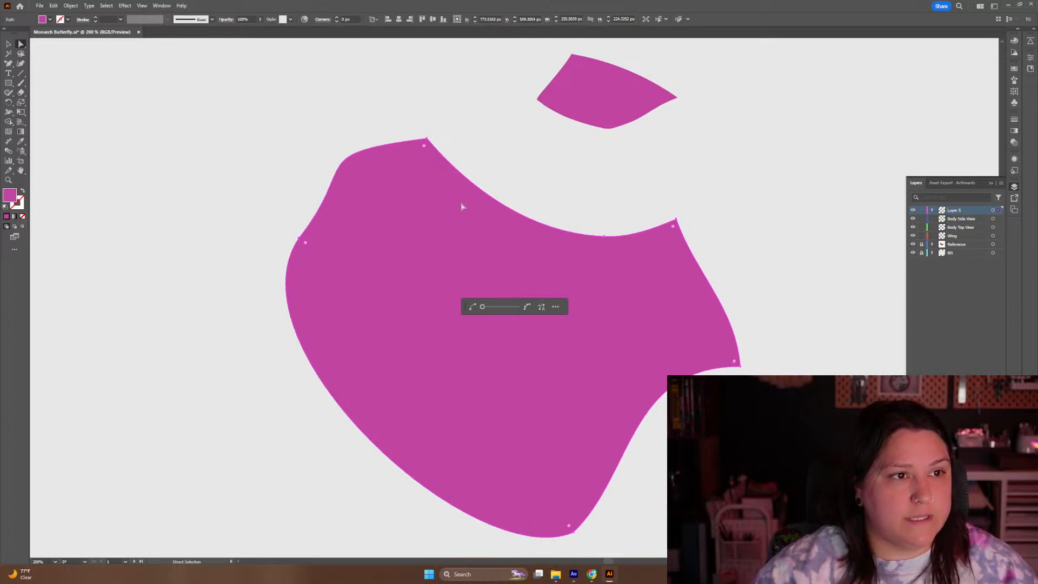
left_click(534, 214)
left_click(473, 268)
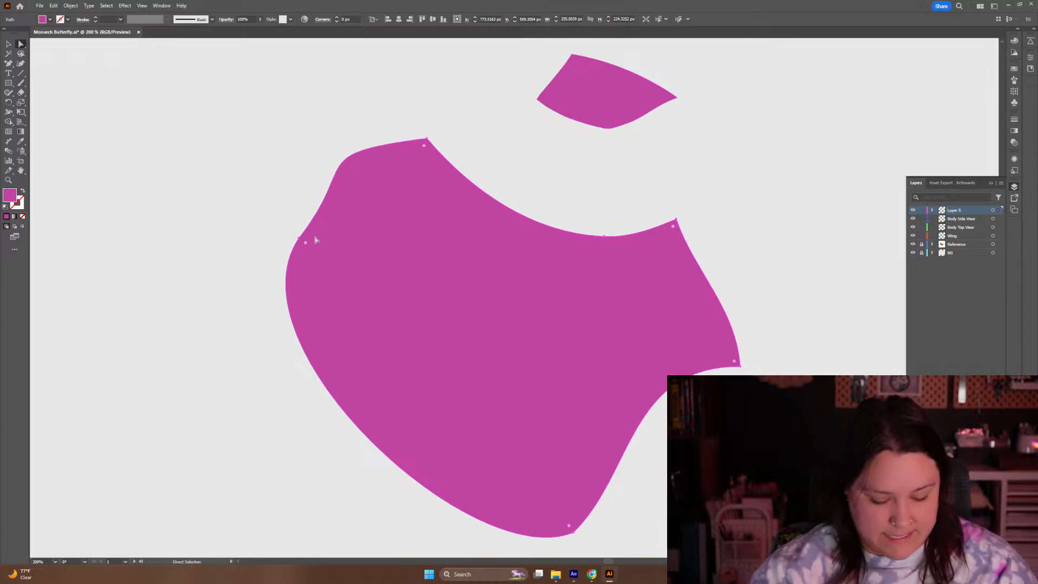
Shrink the Eraser tip and try erasing diagonally across the small upper magenta piece while the larger piece is selected
key("shift+e")
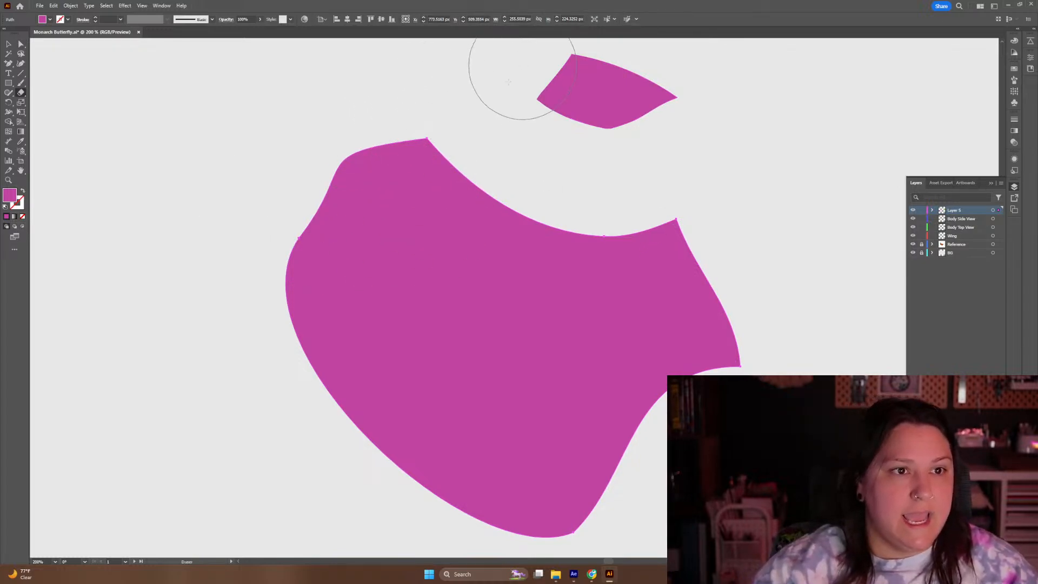
key("bracketleft")
key("bracketleft")
key("bracketleft")
key("bracketleft")
key("bracketleft")
key("bracketleft")
key("bracketleft")
key("bracketleft")
mouse_move(538, 65)
left_mouse_down()
mouse_move(654, 106)
mouse_move(691, 156)
left_mouse_up()
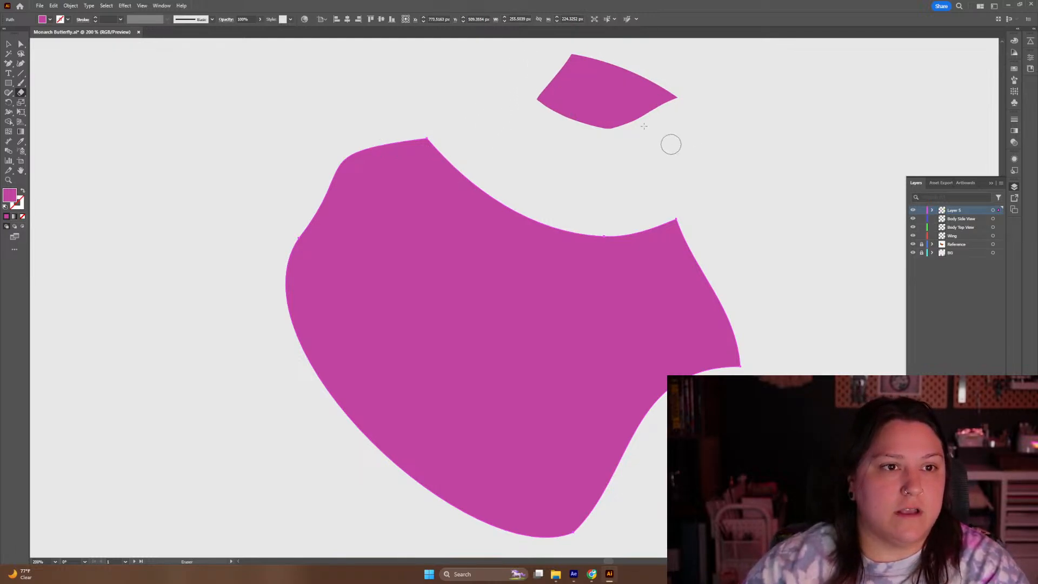
key("v")
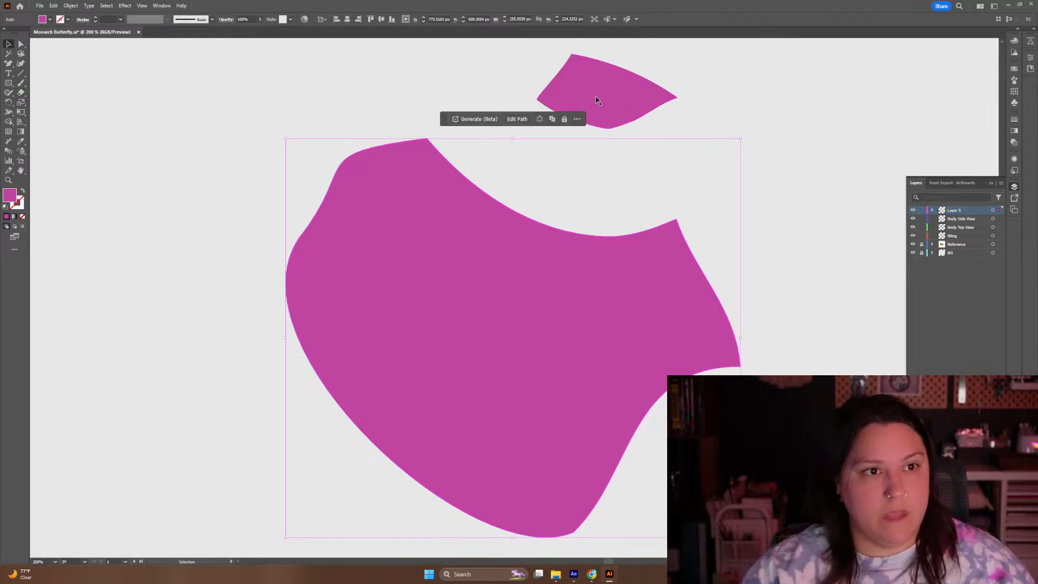
Select the small upper magenta piece and erase a diagonal strip through it, splitting it in two
left_click(596, 101)
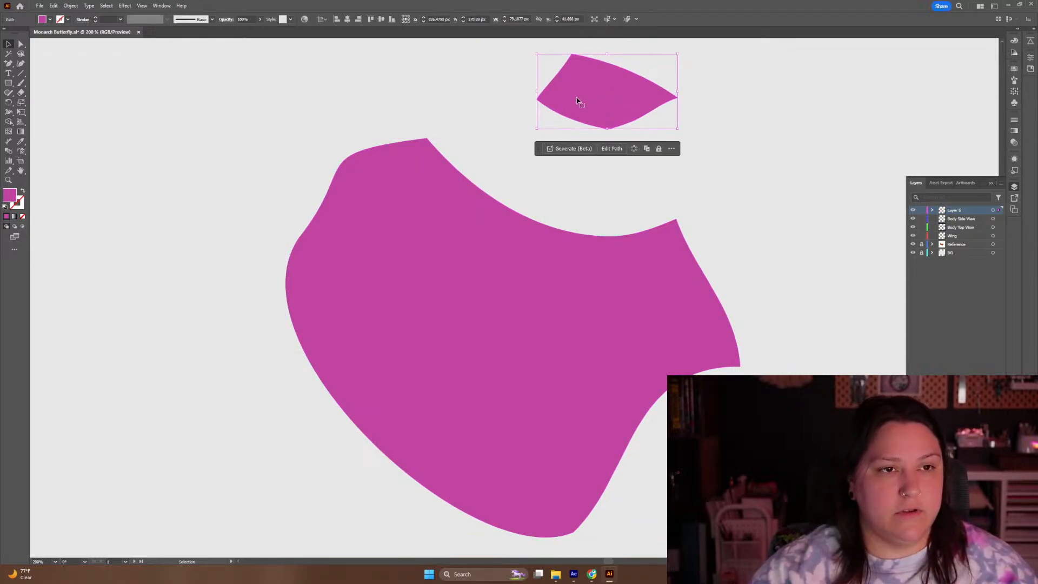
left_click_drag(625, 193, 526, 283)
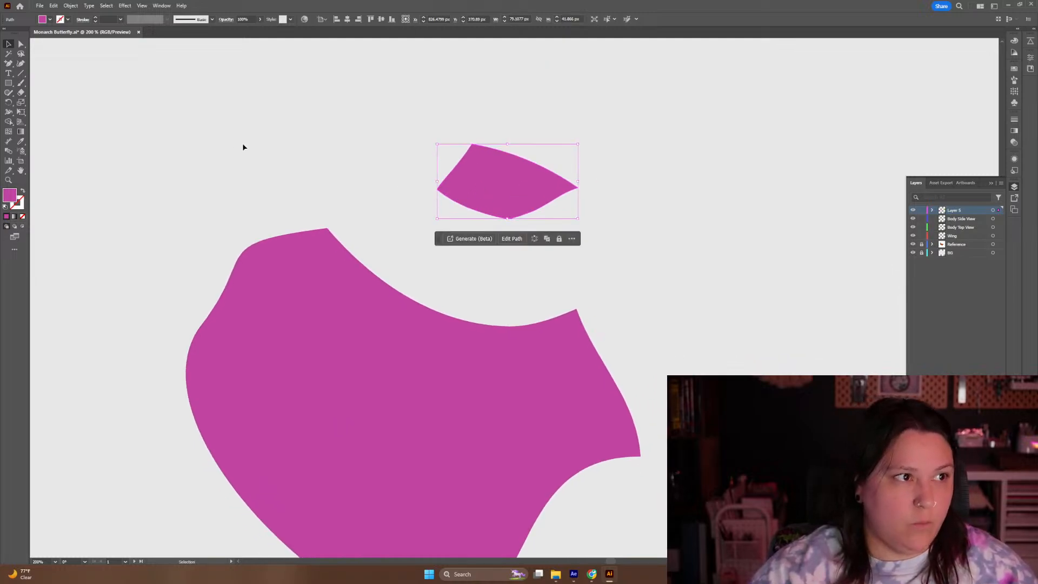
key("shift+e")
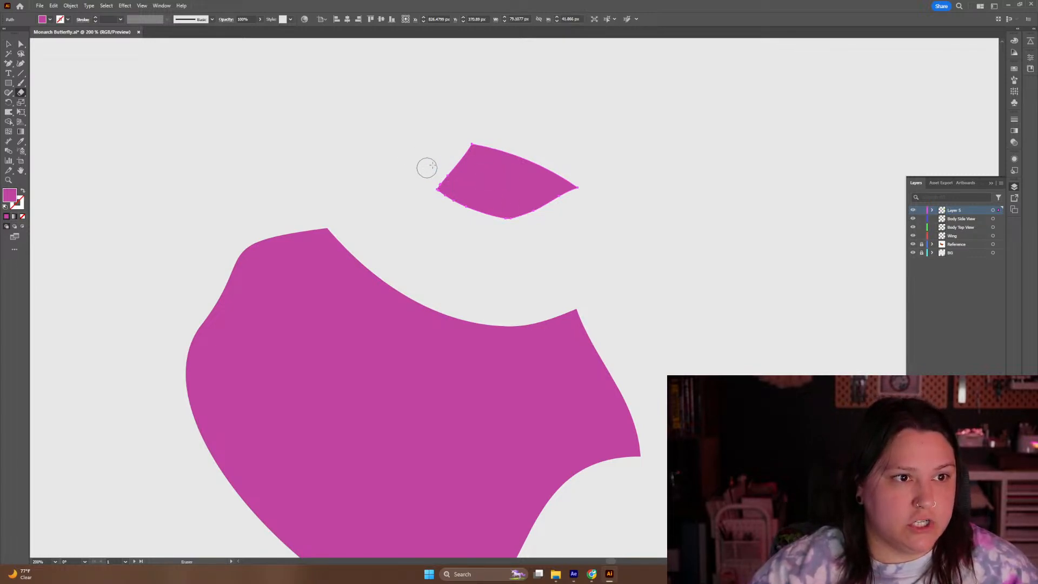
left_click_drag(433, 155, 580, 221)
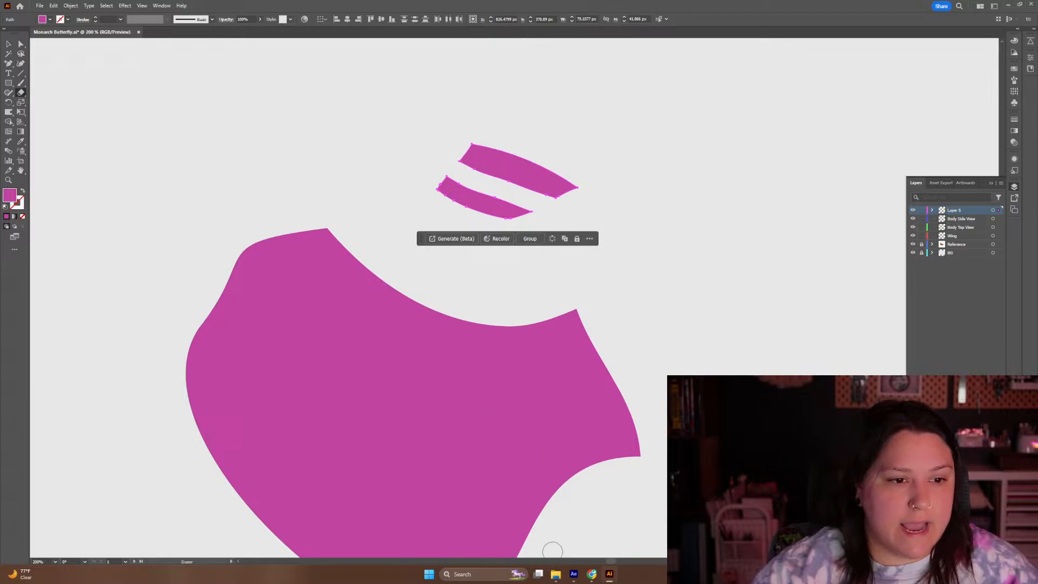
Switch to After Effects, examine the circled butterfly's wing shapes near the start of the Monarch footage, and return to Illustrator
left_click(591, 576)
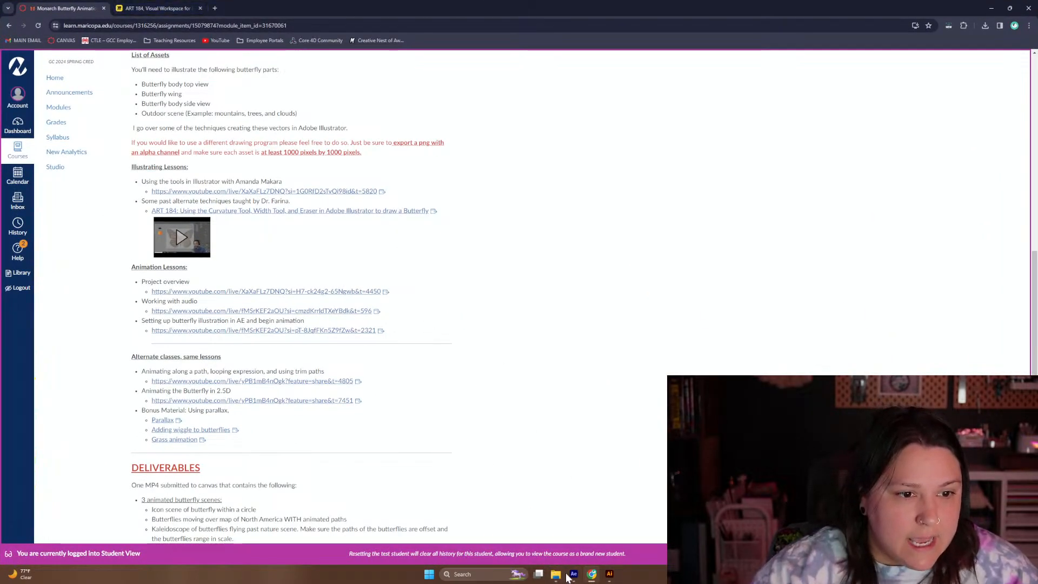
left_click(573, 574)
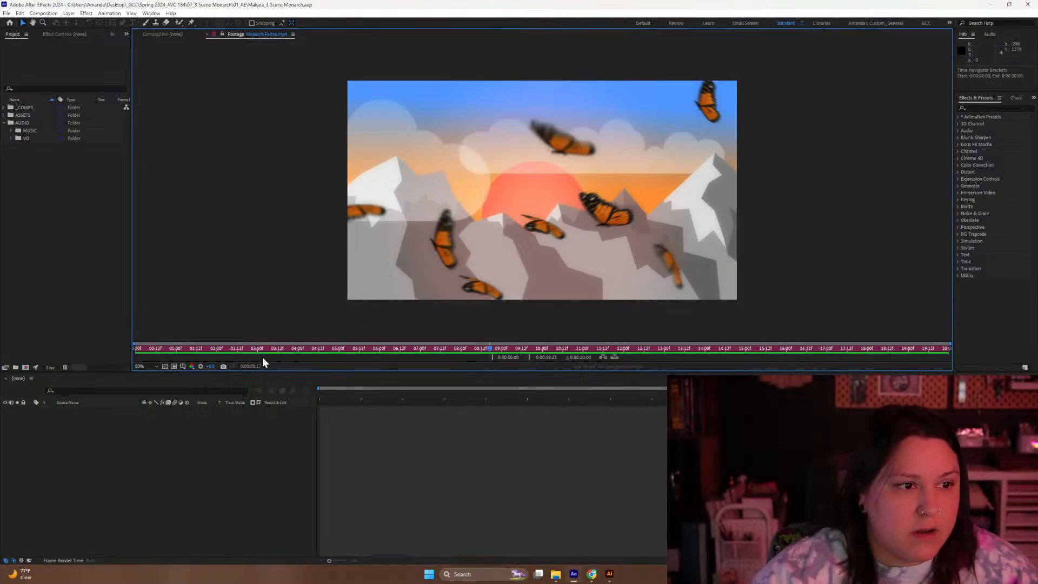
left_click_drag(248, 349, 151, 361)
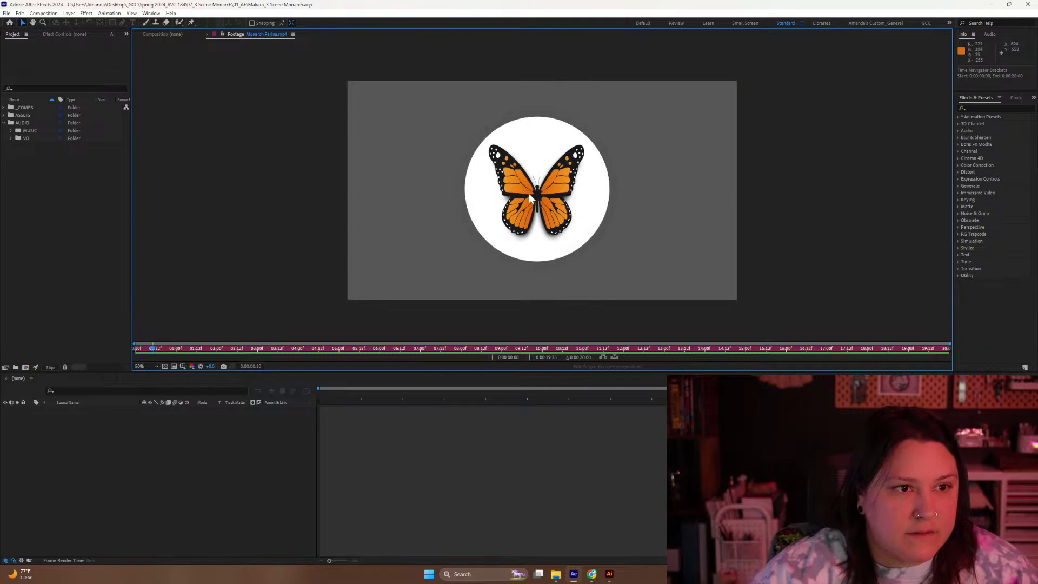
scroll(529, 196, "up", 4)
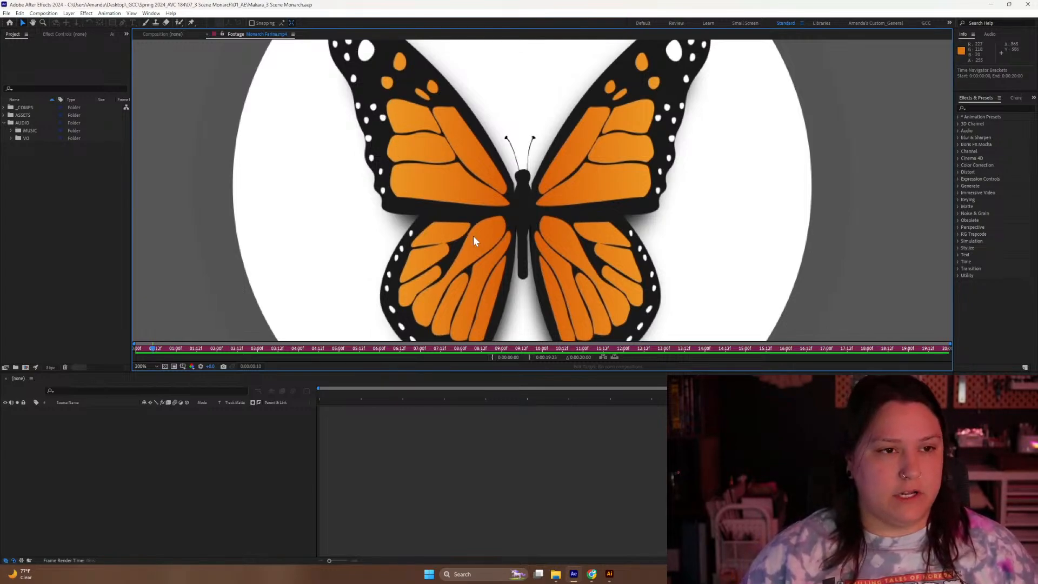
left_click(609, 574)
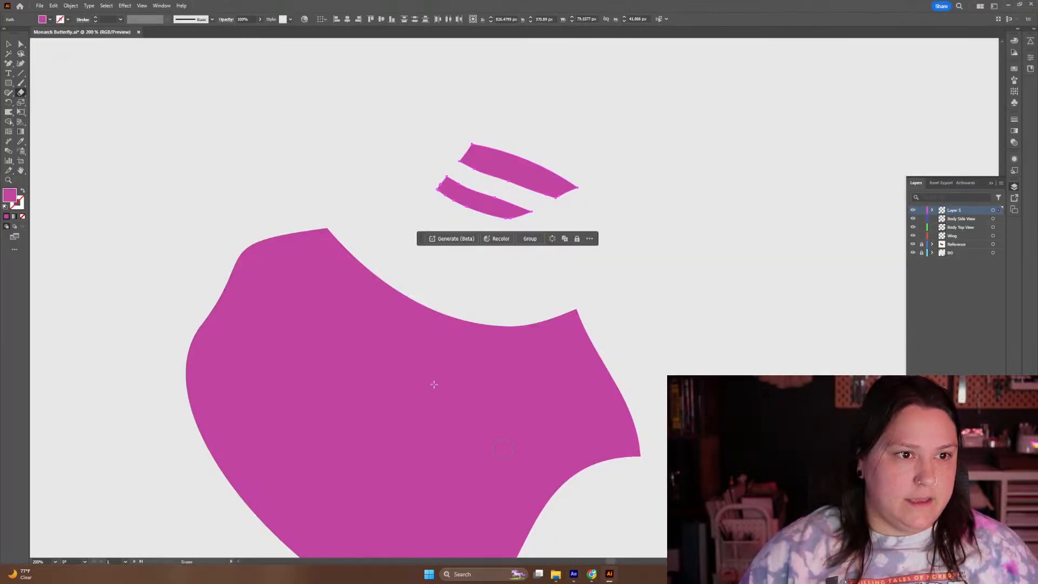
Deselect the split pieces and select the tiny leftover fragment beside the larger magenta piece to inspect it
key("v")
left_click(646, 269)
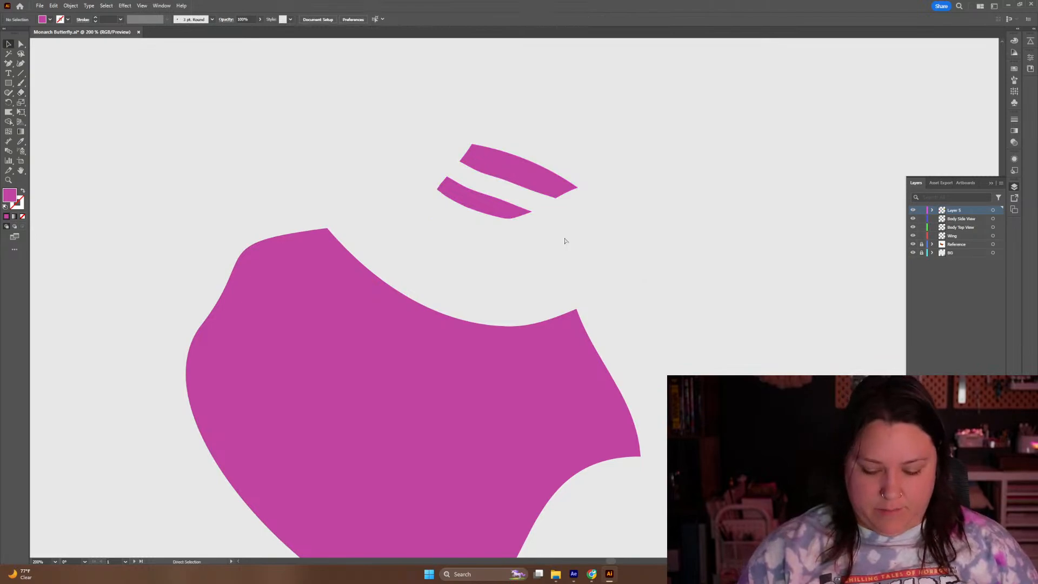
key("ctrl+minus")
key("ctrl+minus")
key("ctrl+minus")
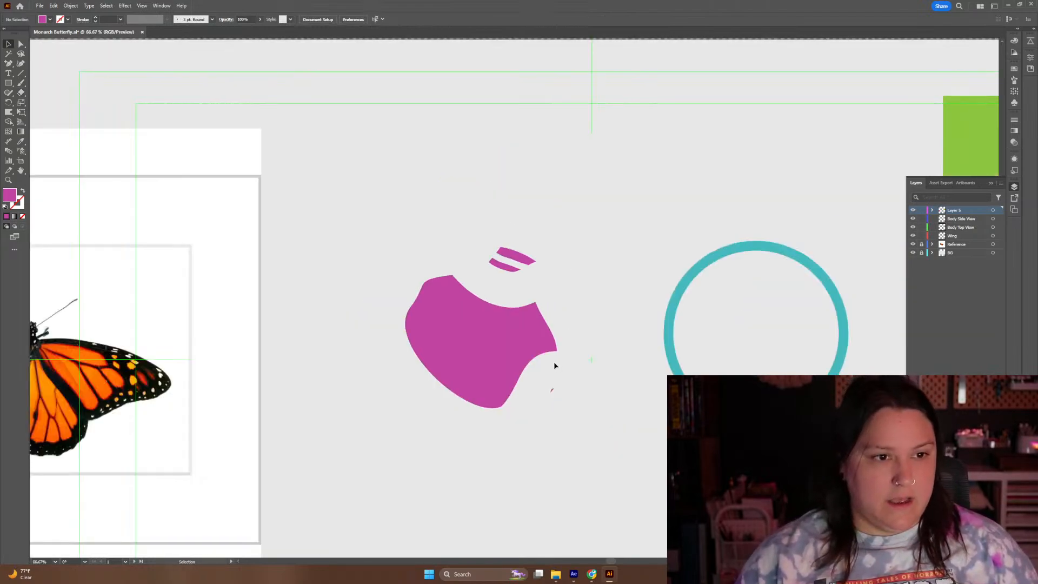
left_click_drag(550, 390, 562, 405)
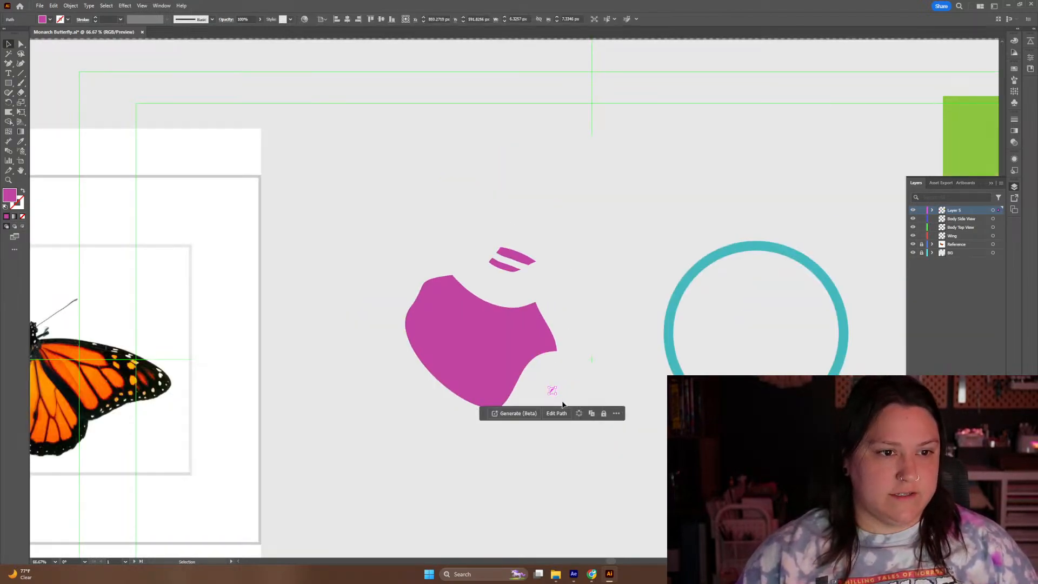
left_click(585, 377)
Undo the practice edits until the magenta shape is a full circle beside the teal ring, and deselect it
key("ctrl+z")
key("ctrl+z")
key("ctrl+z")
key("ctrl+z")
key("ctrl+z")
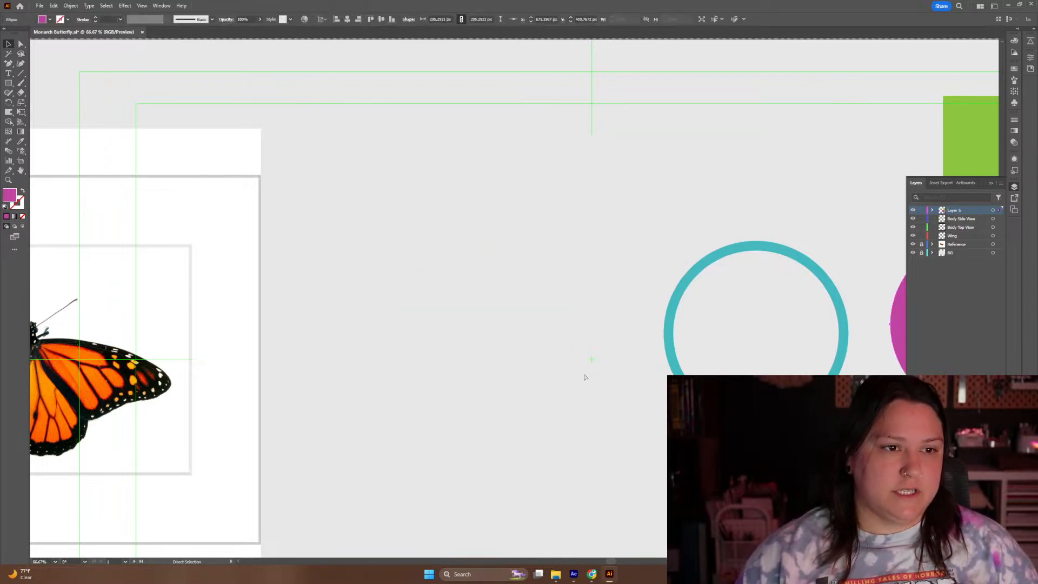
key("ctrl+z")
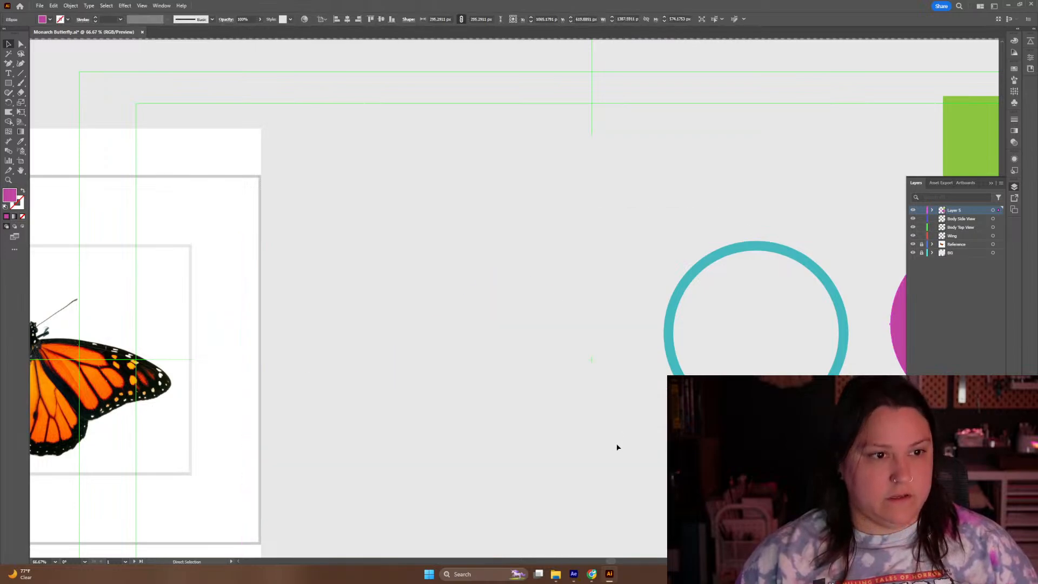
key("ctrl+z")
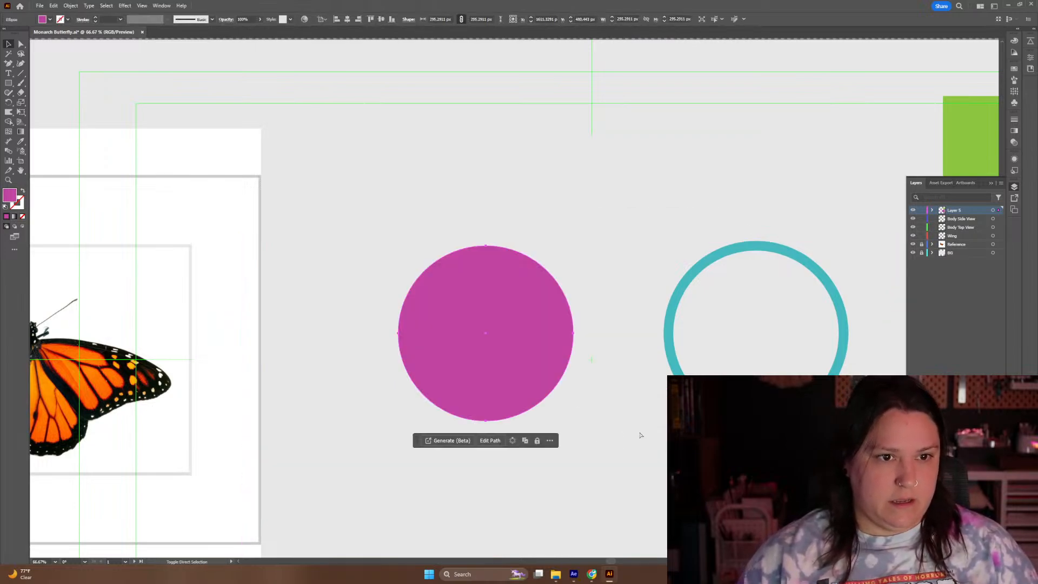
left_click(614, 406)
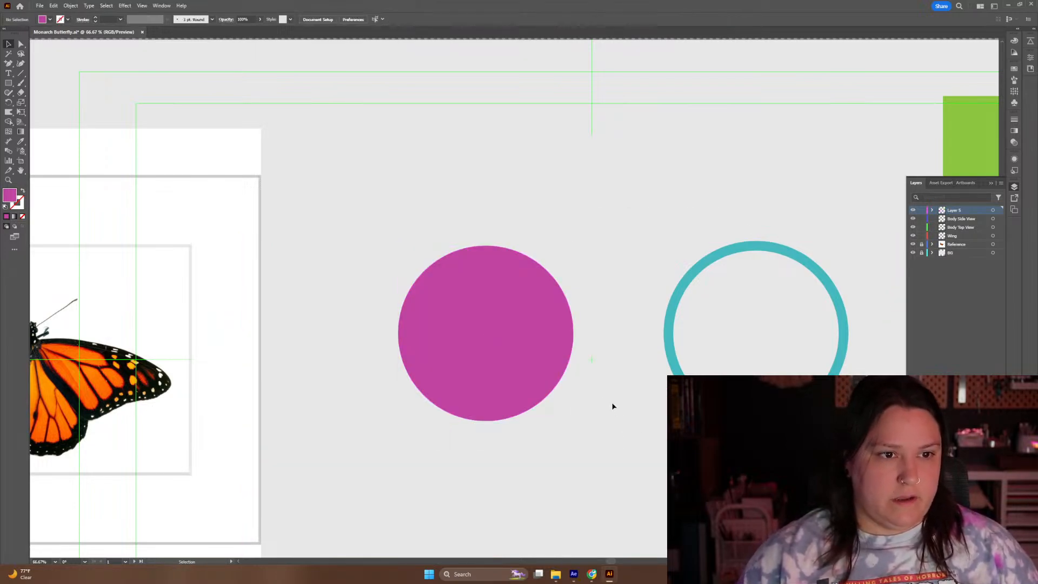
Select the teal ring and erase a nearly horizontal line across its upper half
left_click(502, 331)
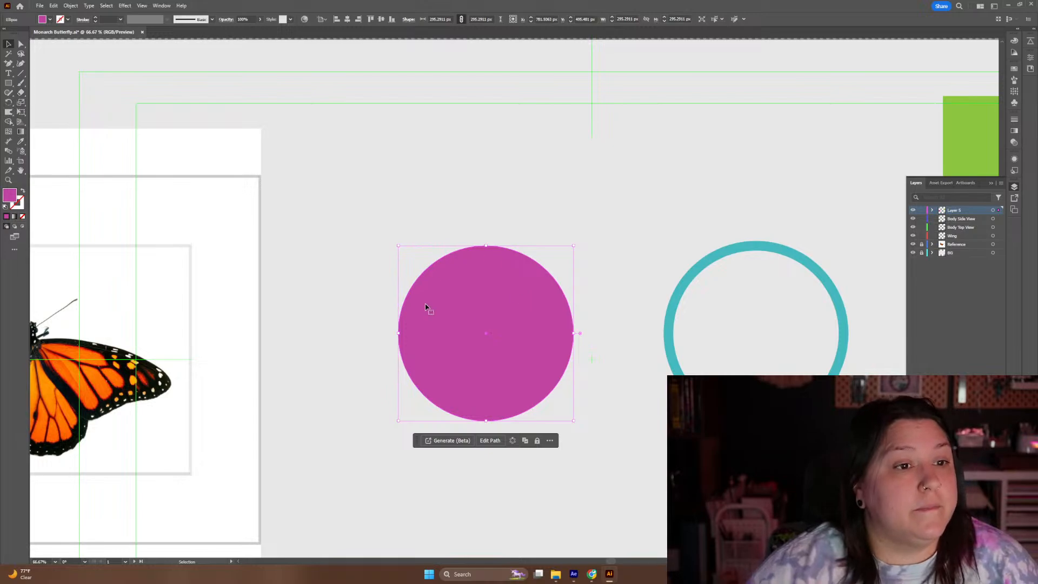
left_click(737, 251)
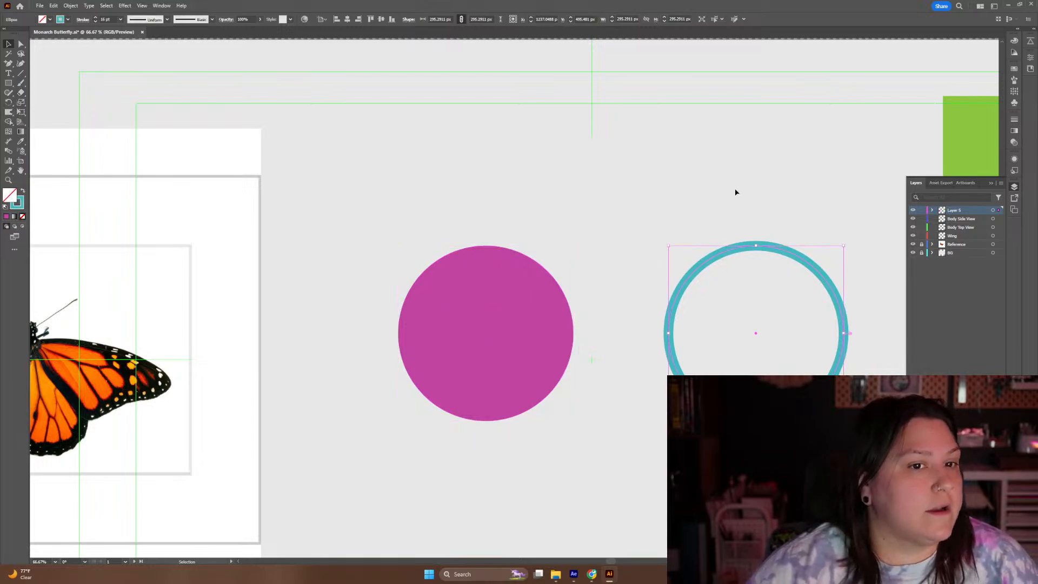
left_click_drag(808, 186, 620, 184)
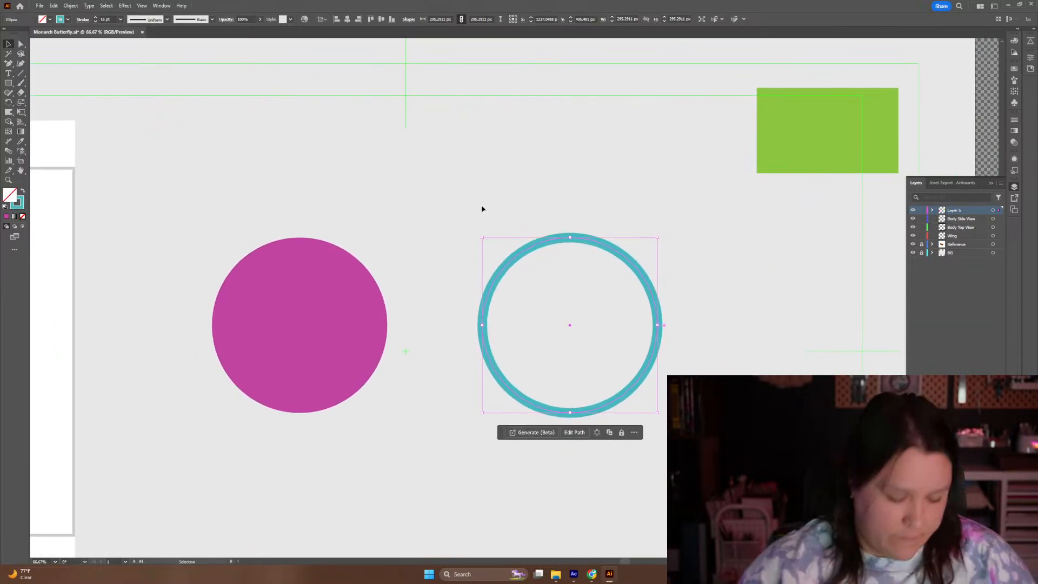
key("shift+e")
left_click_drag(457, 290, 725, 305)
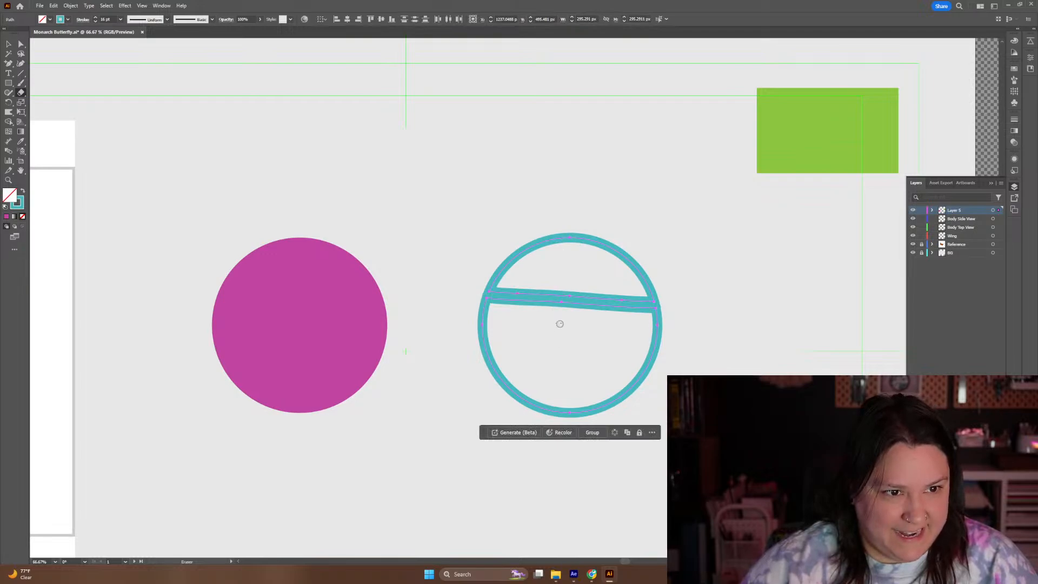
Move the upper section of the split teal ring upward, away from the lower section
key("v")
left_click(682, 277)
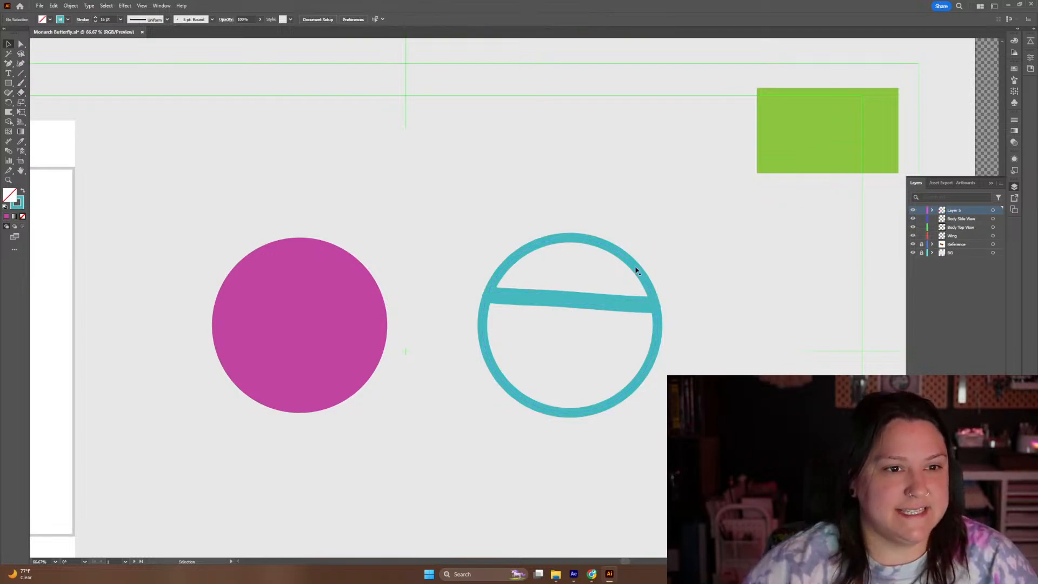
mouse_move(598, 245)
left_mouse_down()
mouse_move(591, 186)
mouse_move(608, 192)
left_mouse_up()
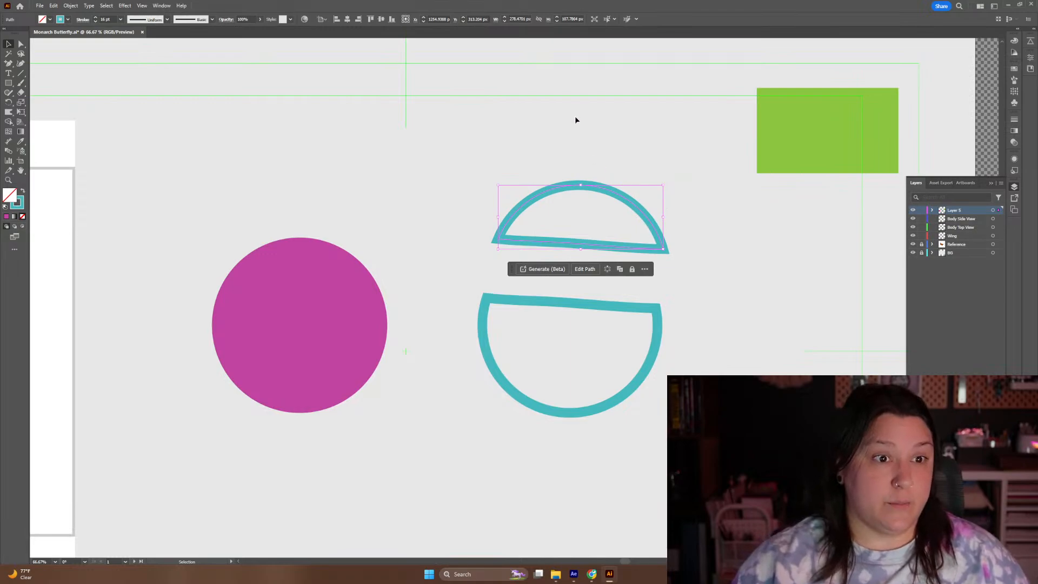
Undo the teal ring's split and move the whole ring about 52 px left toward the magenta circle
key("ctrl+z")
key("ctrl+z")
key("ctrl+z")
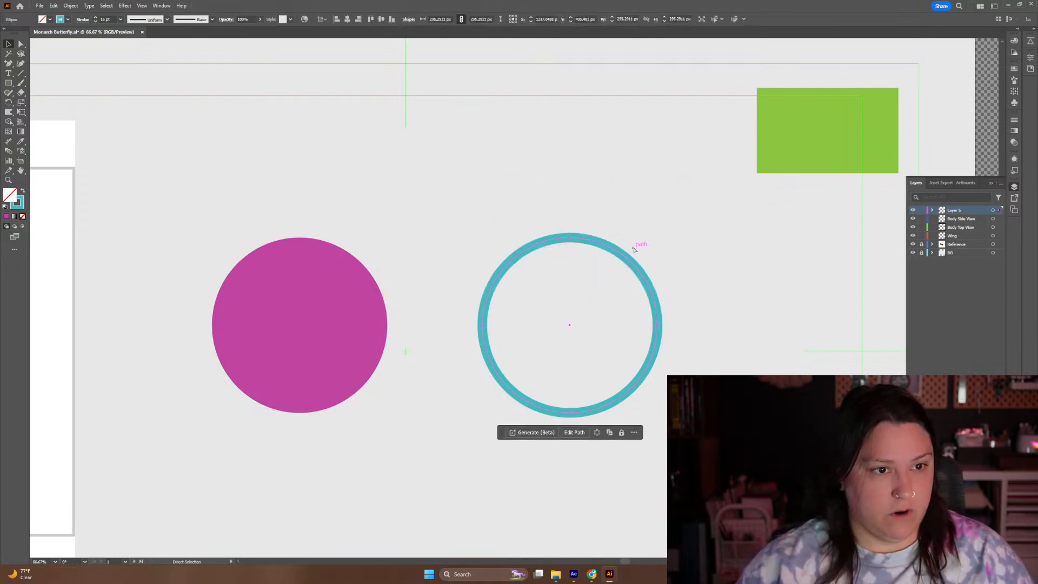
left_click(816, 336)
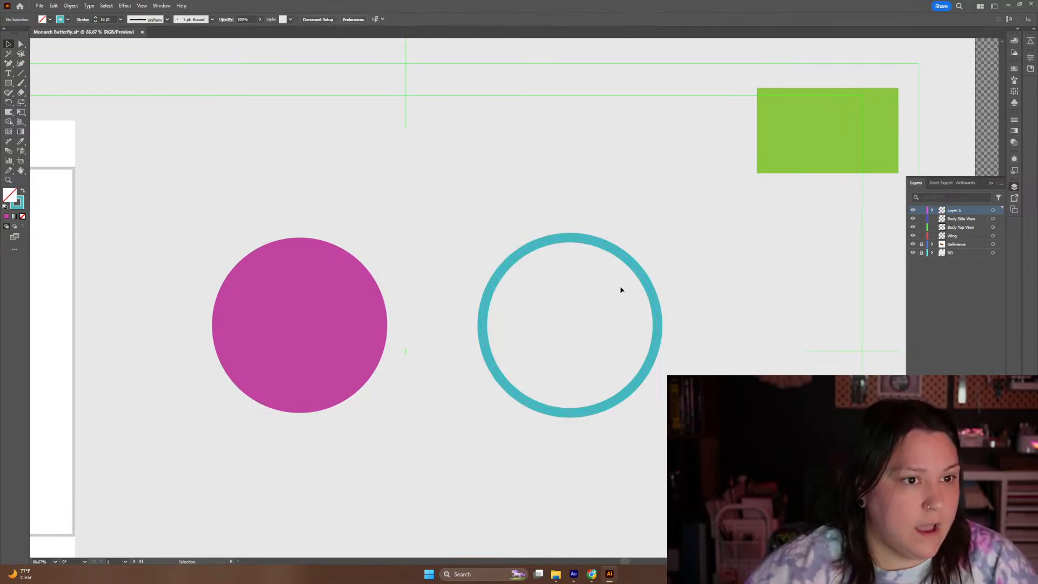
left_click_drag(609, 241, 574, 246)
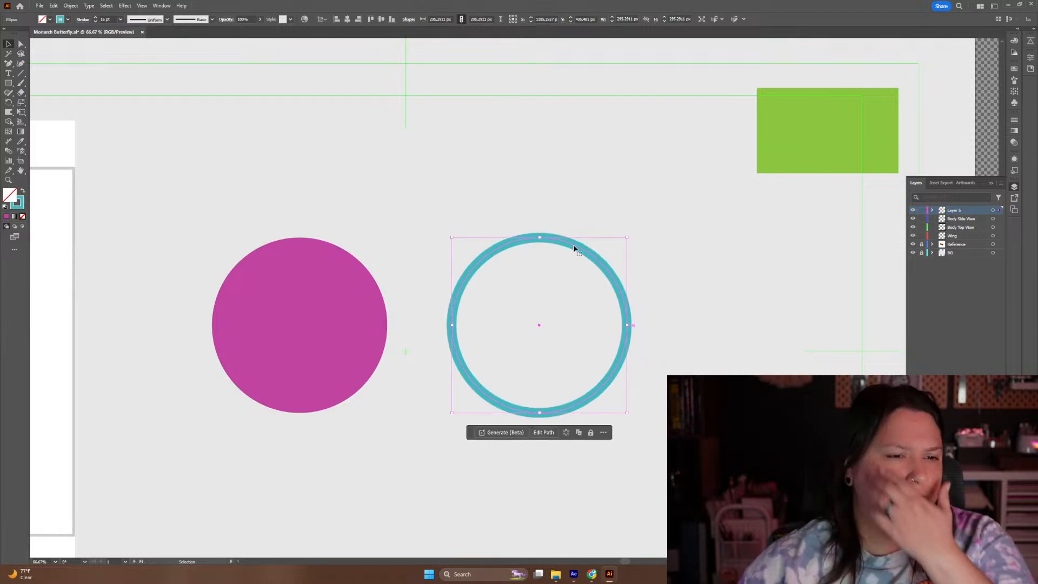
Draw a closed six-point straight-sided shape with the Pen tool above and between the magenta circle and the teal ring
left_click(642, 187)
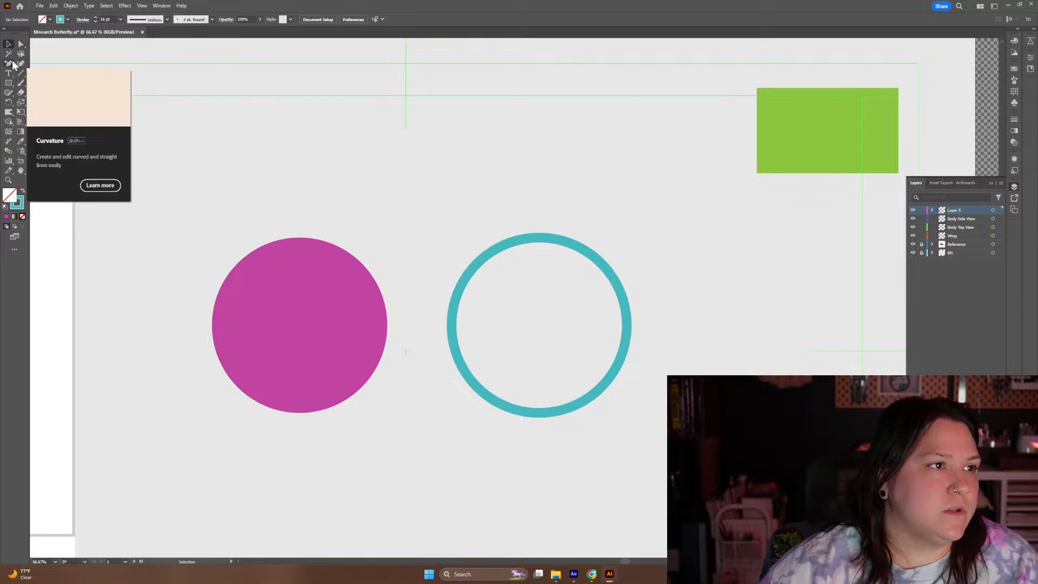
left_click_drag(9, 64, 44, 62)
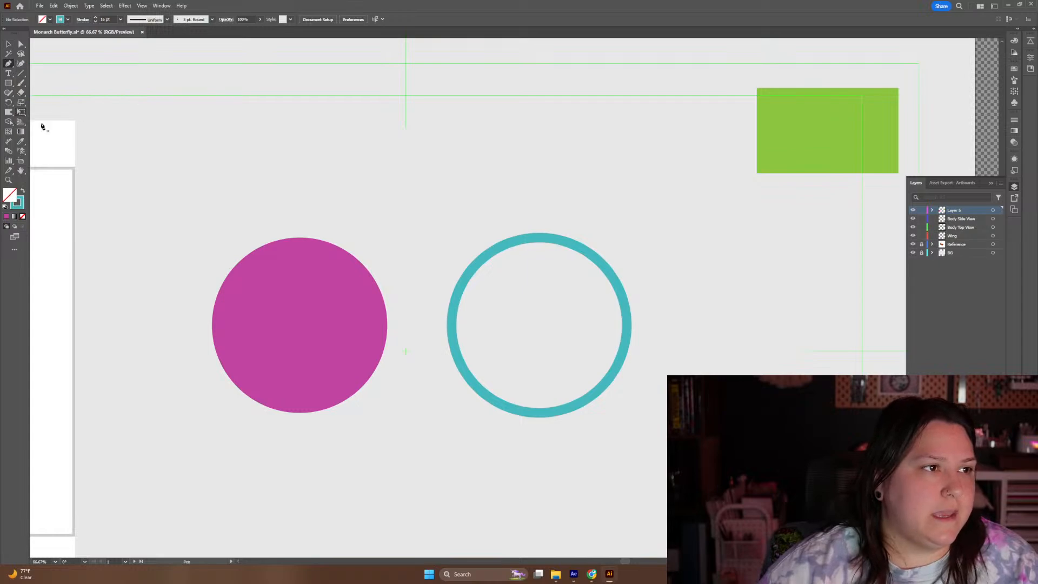
left_click(329, 128)
left_click(419, 100)
left_click(486, 127)
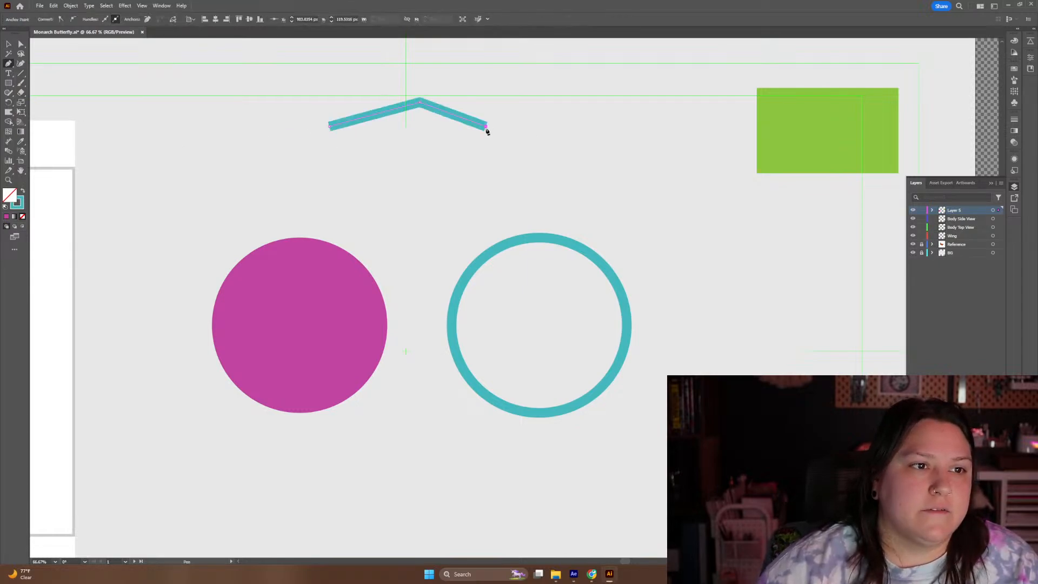
left_click(453, 188)
left_click(390, 162)
left_click(331, 169)
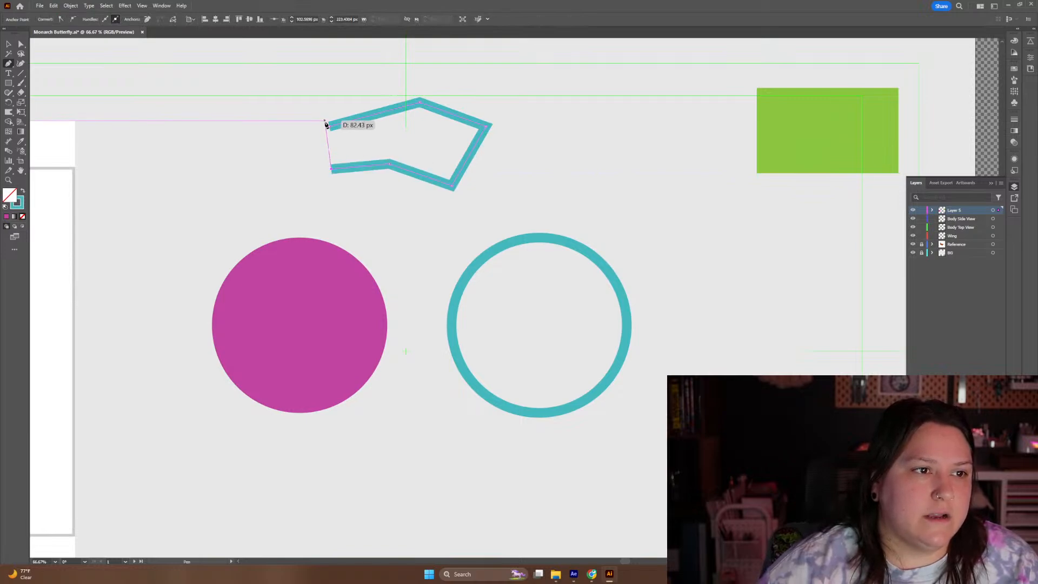
left_click(329, 127)
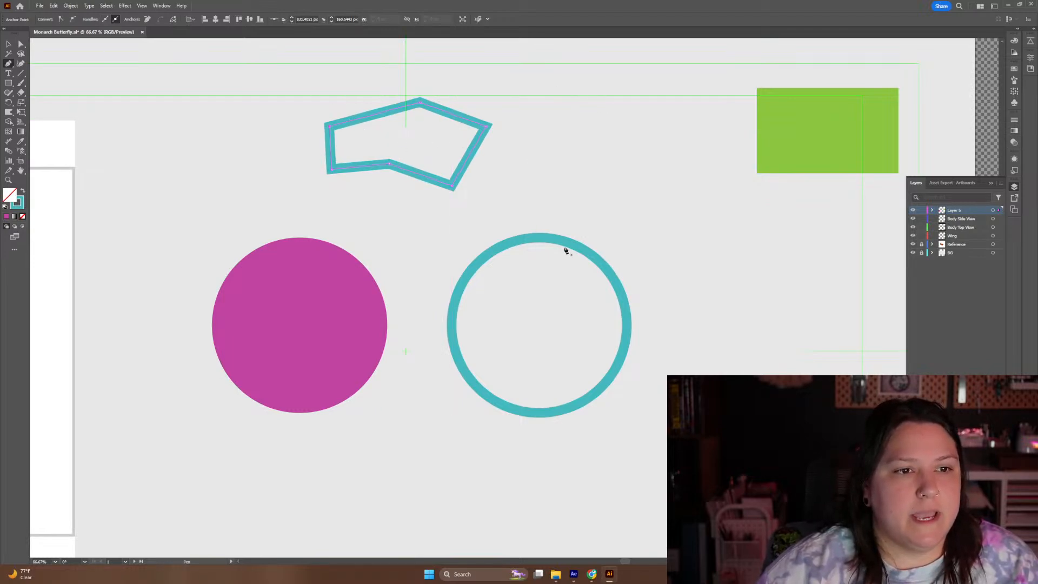
Draw a closed curved shape with the Pen tool between the polygon and the green rectangle, overlapping the teal ring's upper edge
left_click(562, 121)
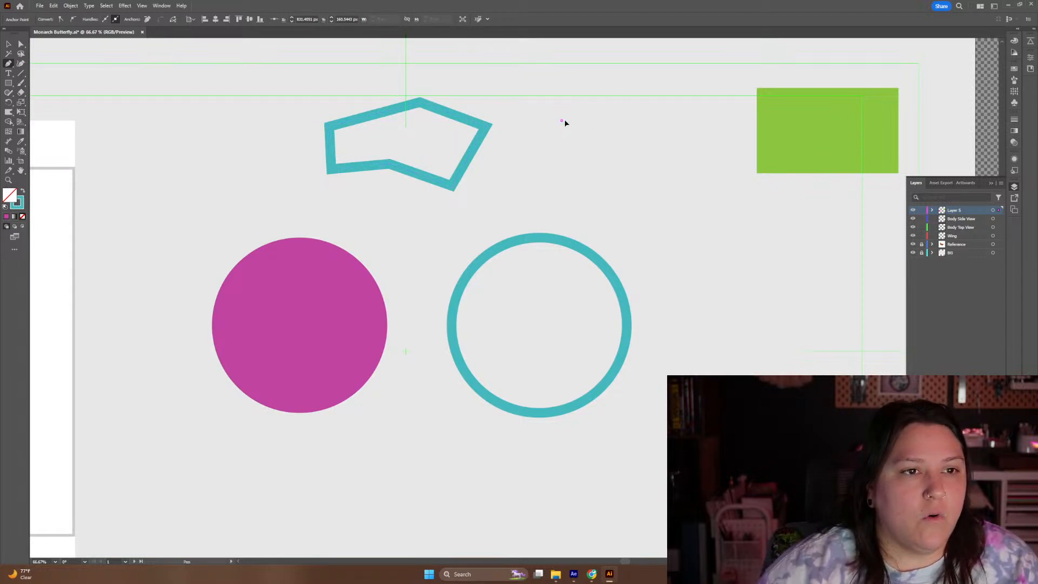
left_click_drag(604, 105, 599, 103)
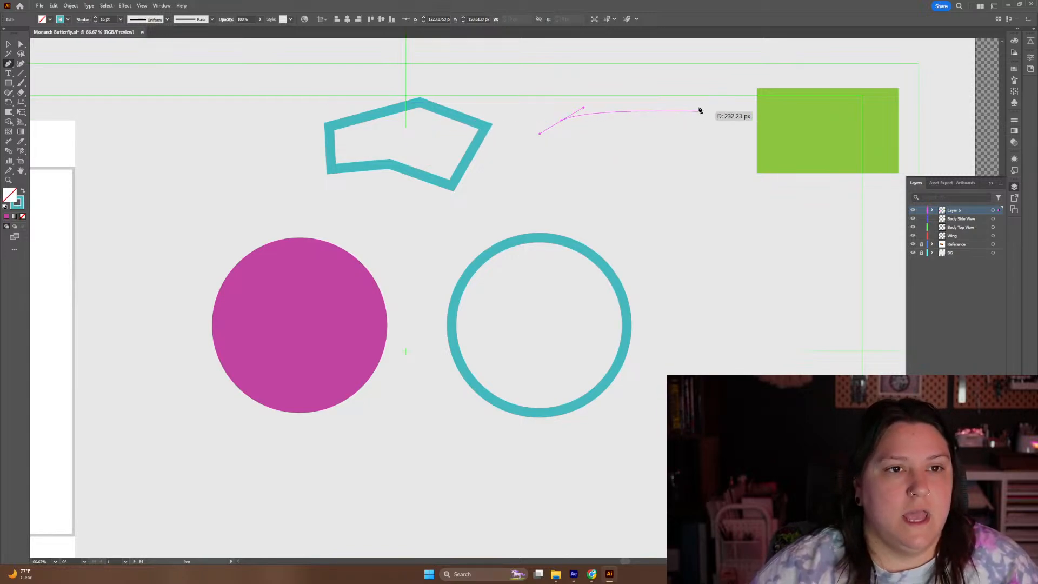
left_click_drag(714, 106, 753, 116)
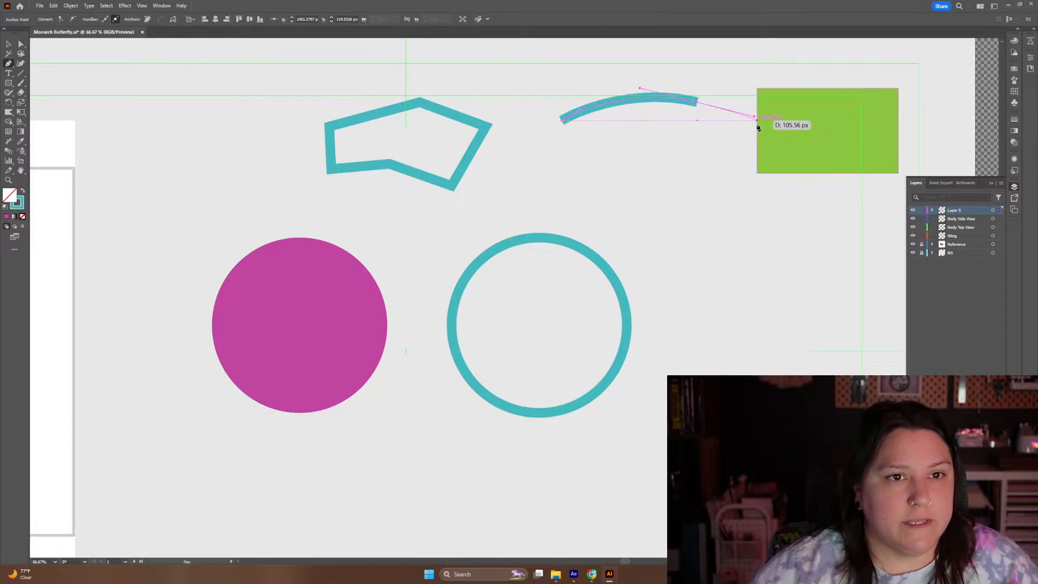
left_click_drag(747, 201, 723, 215)
left_click_drag(669, 252, 625, 296)
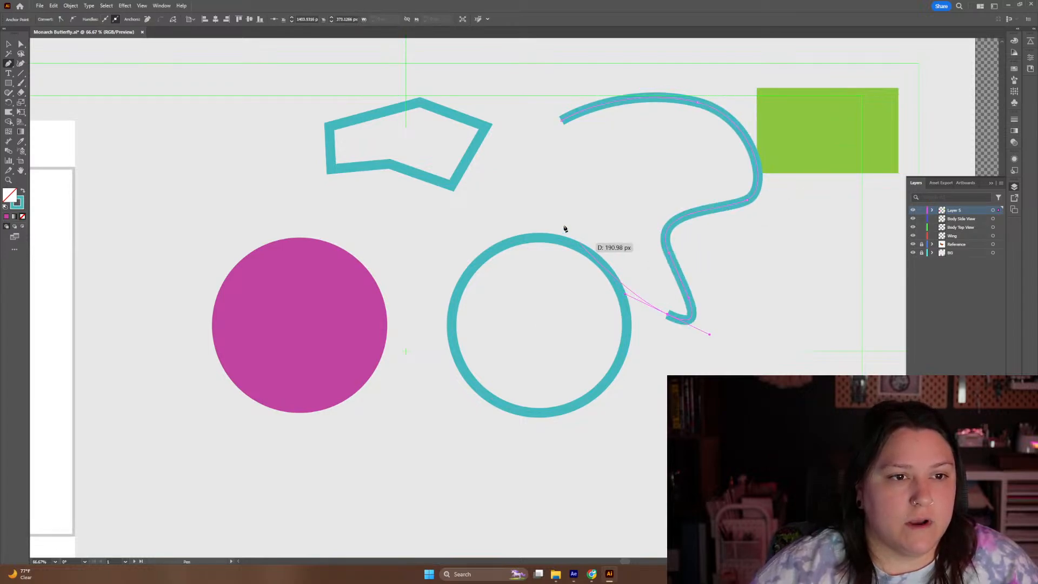
left_click_drag(561, 196, 575, 169)
left_click_drag(530, 131, 564, 122)
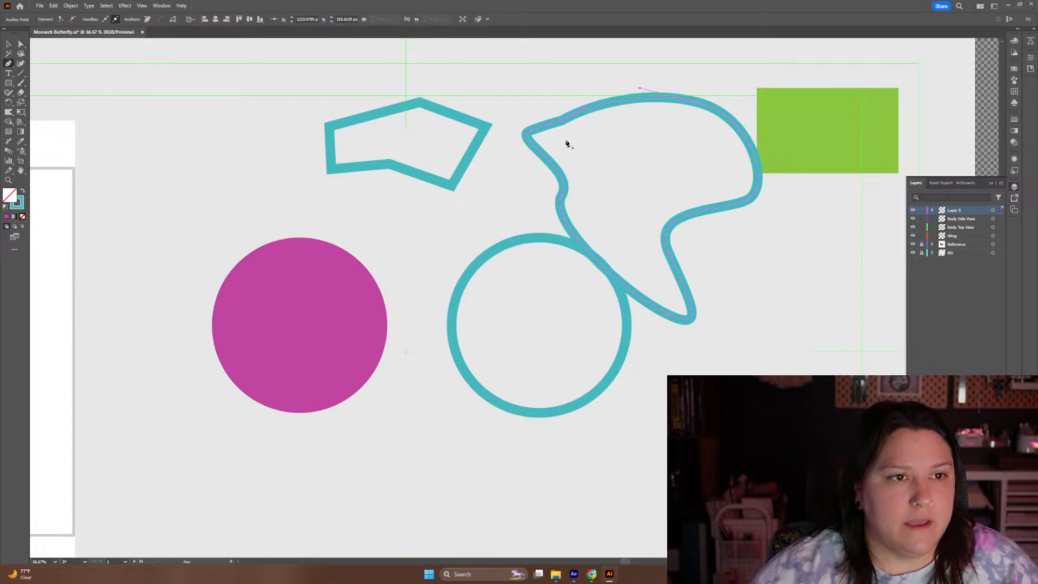
Reshape the curved shape's upper-right anchor into a sharp spike by swinging both of its direction handles downward
key("a")
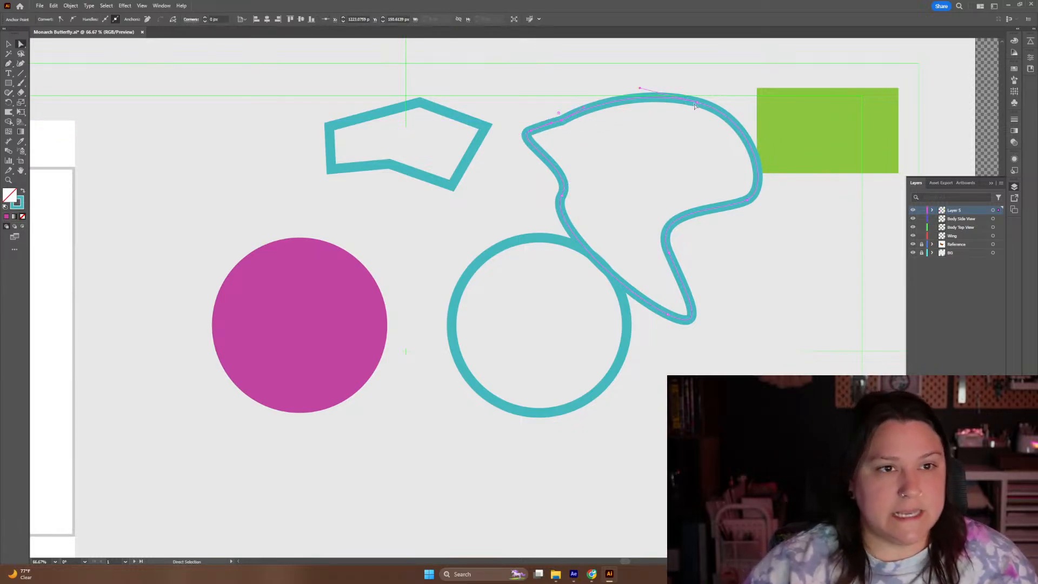
left_click(699, 104)
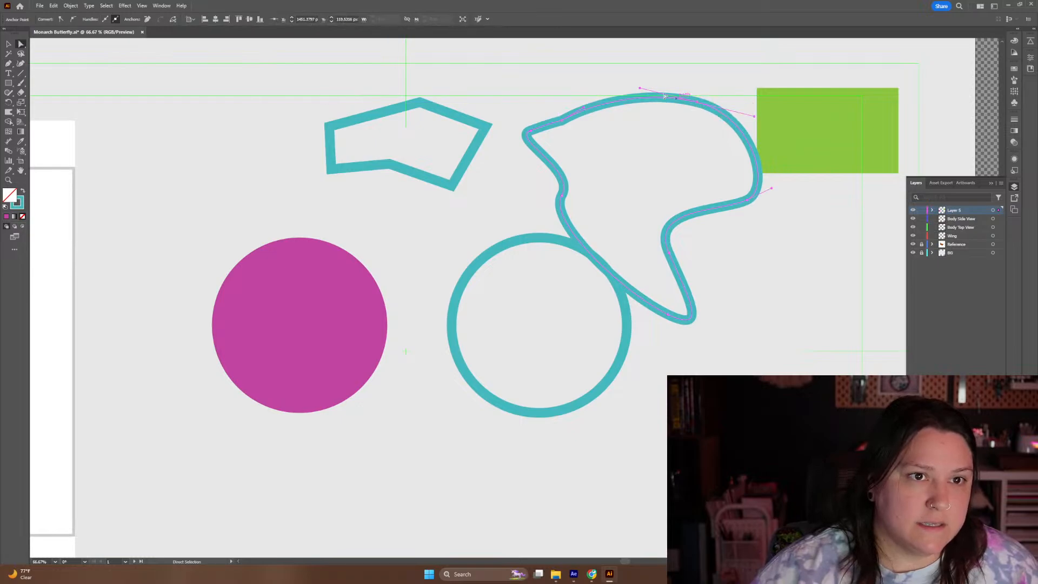
left_click_drag(640, 88, 688, 43)
mouse_move(688, 142)
left_mouse_down()
mouse_move(660, 83)
mouse_move(648, 83)
mouse_move(667, 111)
mouse_move(672, 92)
mouse_move(669, 122)
mouse_move(651, 95)
mouse_move(658, 102)
mouse_move(660, 89)
mouse_move(670, 146)
mouse_move(647, 115)
mouse_move(676, 160)
mouse_move(628, 123)
mouse_move(696, 153)
left_mouse_up()
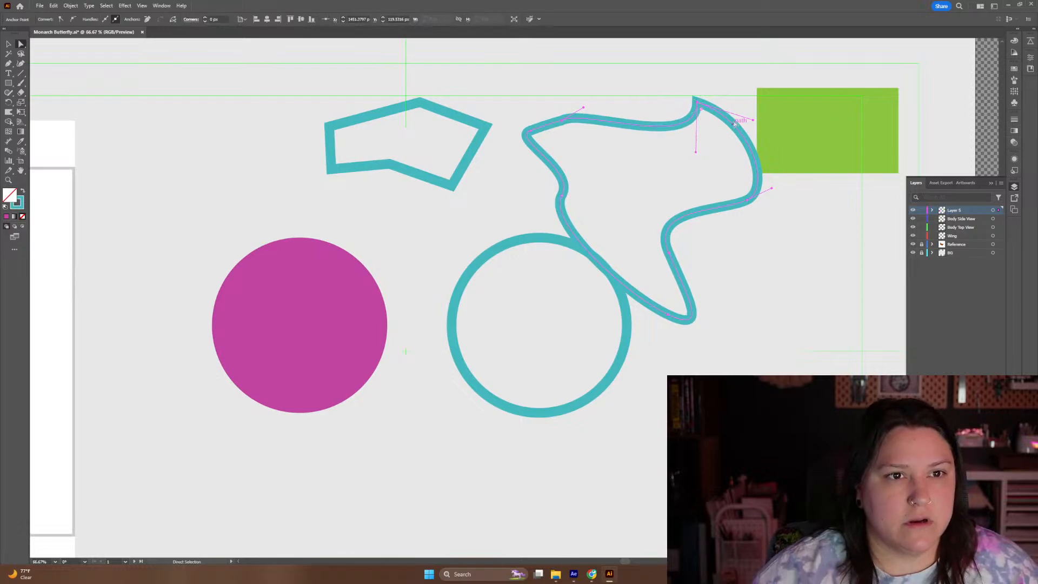
left_click_drag(753, 120, 722, 124)
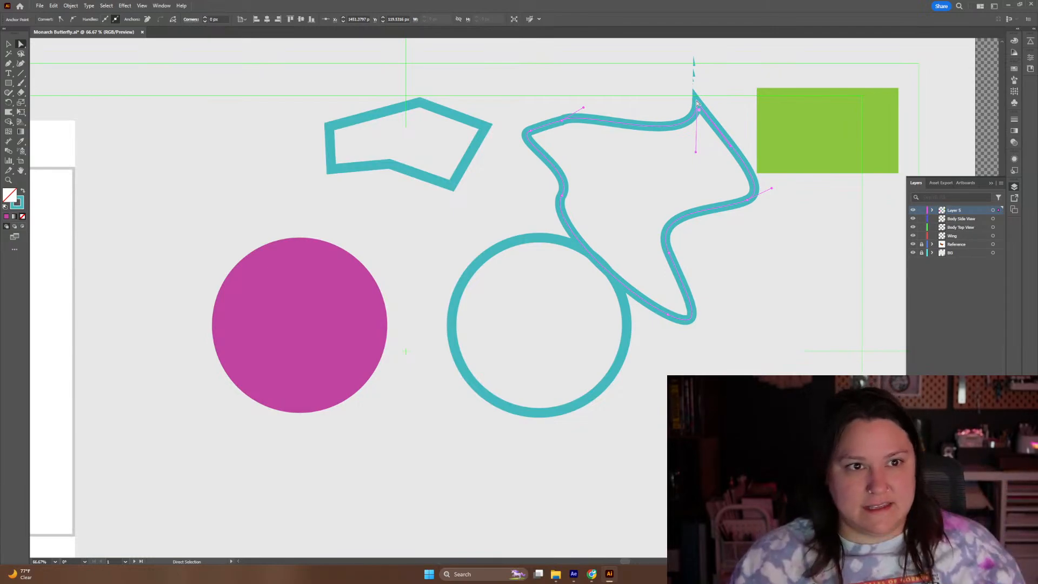
left_click(706, 68)
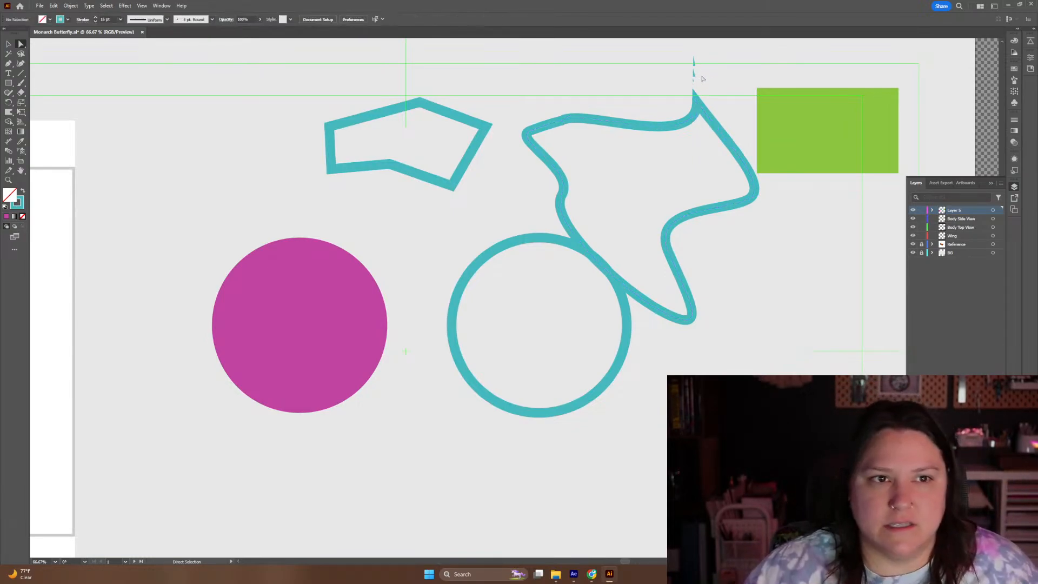
left_click(700, 110)
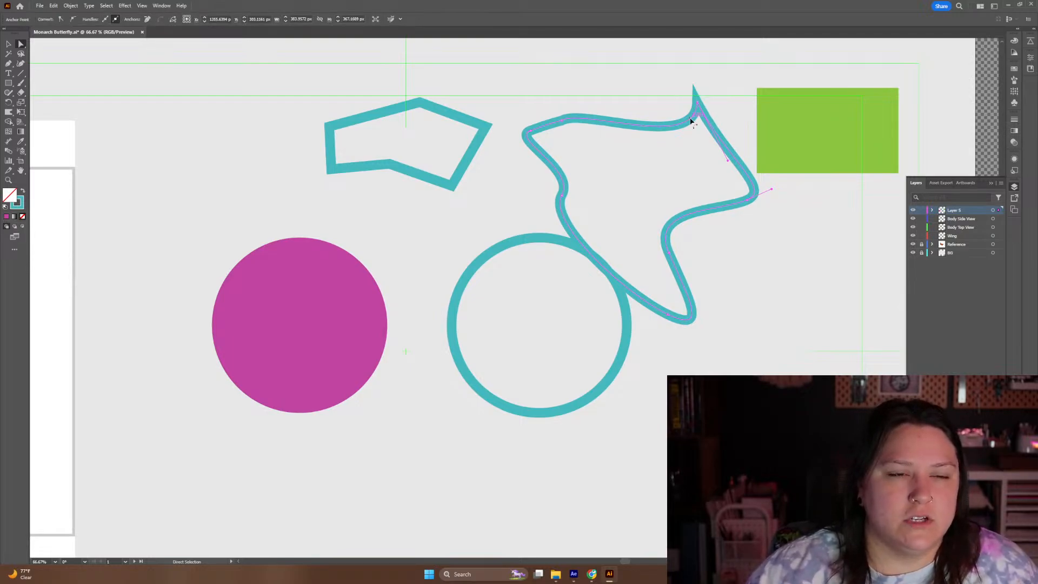
Switch to After Effects to examine the wing edges in the monarch butterfly footage, and return to Illustrator
left_click(574, 575)
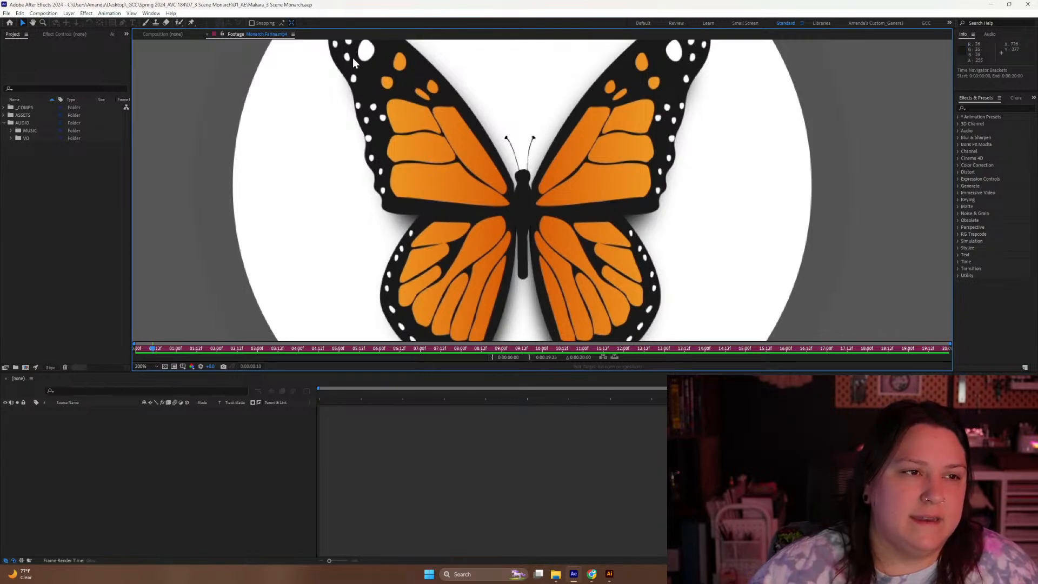
left_click(992, 4)
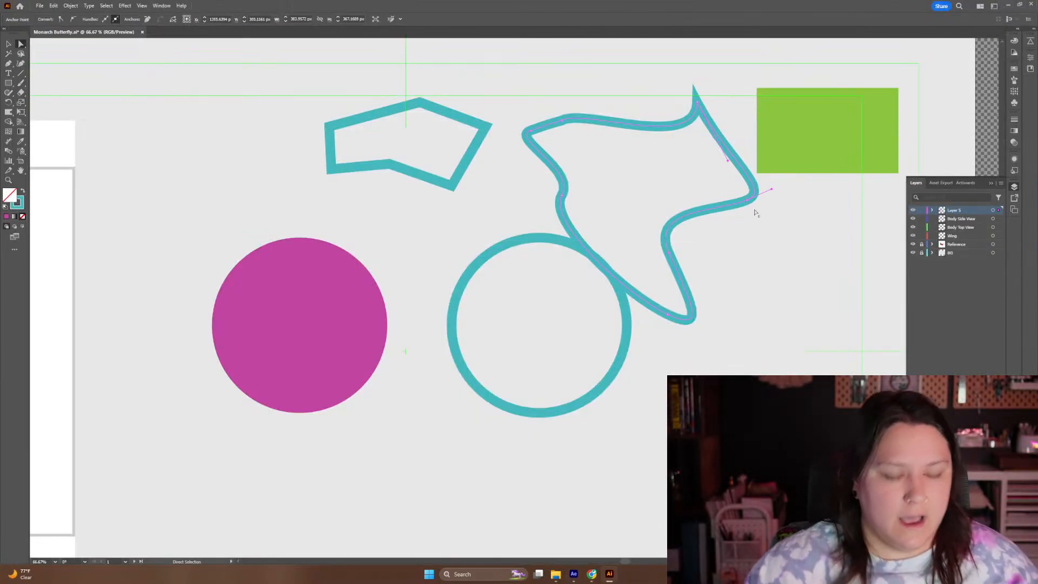
Delete the curved shape's segment between the spike and the right-hand bend, and move the open path up and left
key("v")
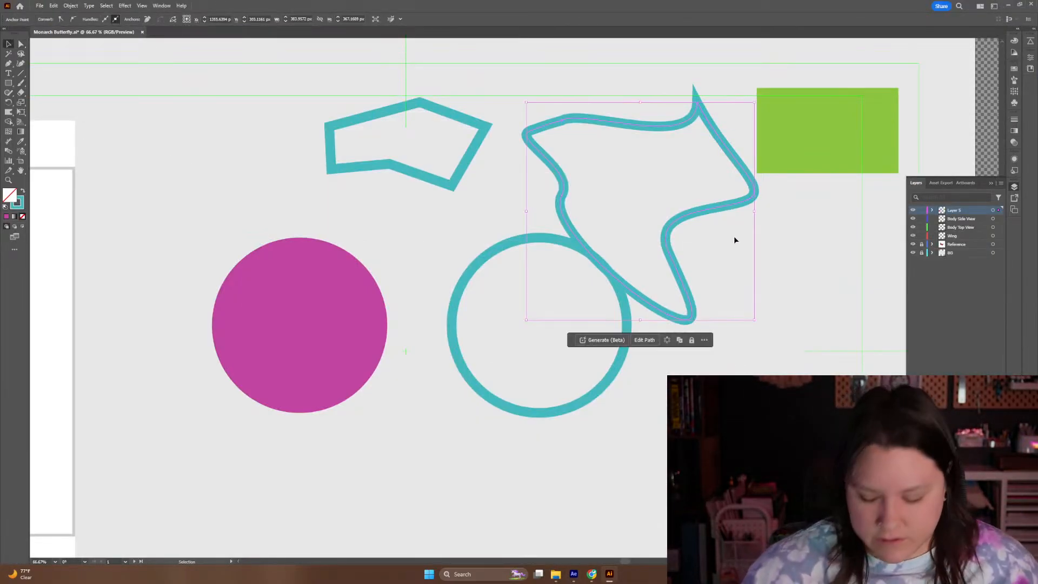
key("Delete")
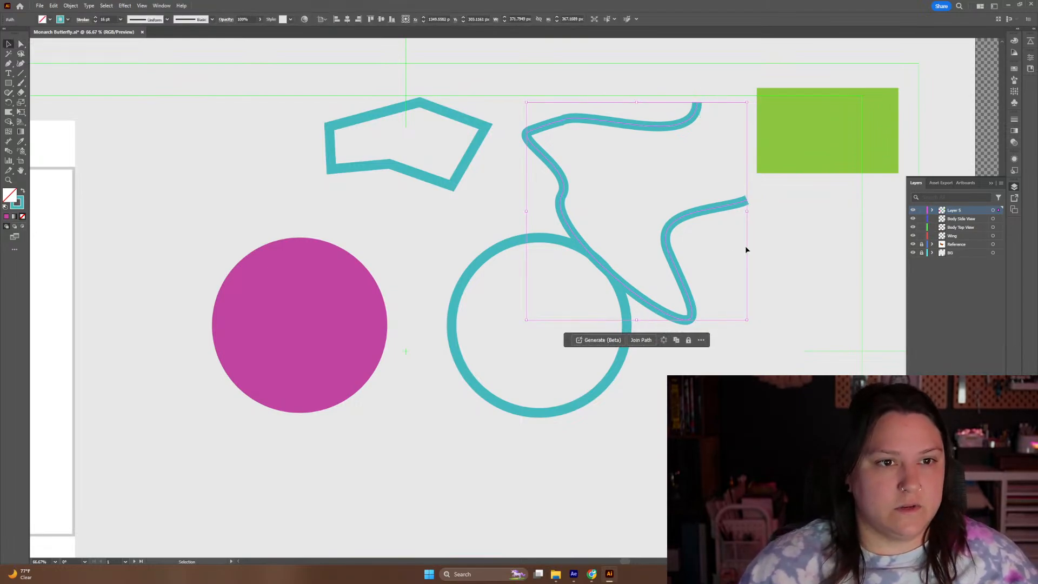
left_click(770, 243)
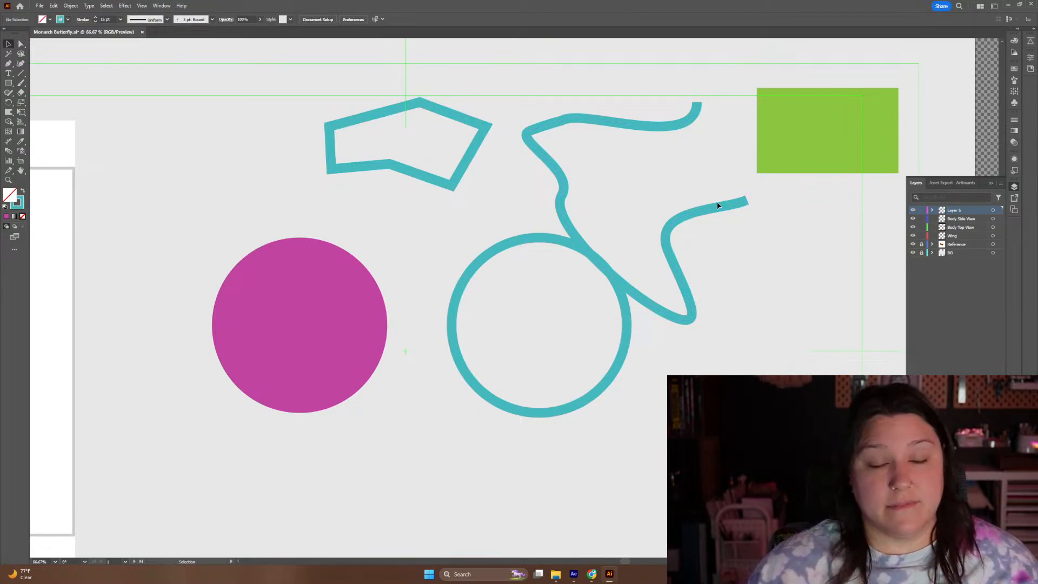
left_click(673, 126)
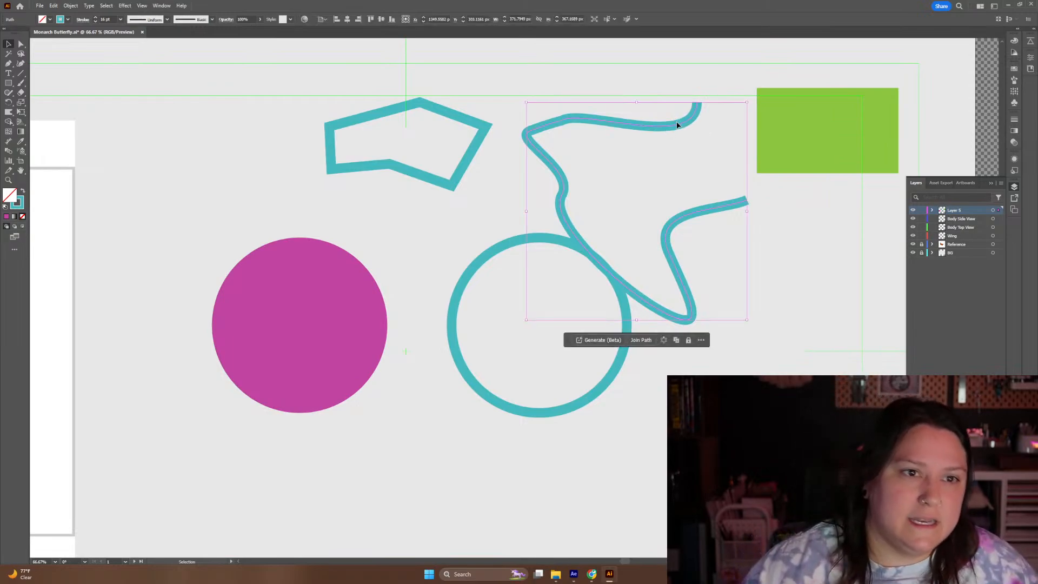
mouse_move(653, 128)
left_mouse_down()
mouse_move(677, 111)
mouse_move(644, 125)
left_mouse_up()
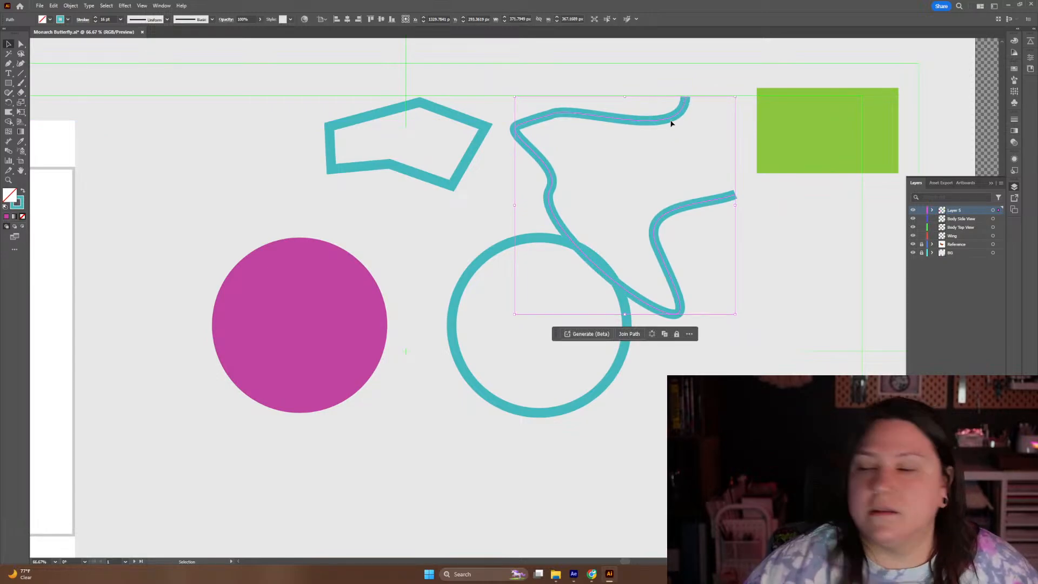
mouse_move(641, 120)
left_mouse_down()
mouse_move(656, 92)
mouse_move(622, 104)
left_mouse_up()
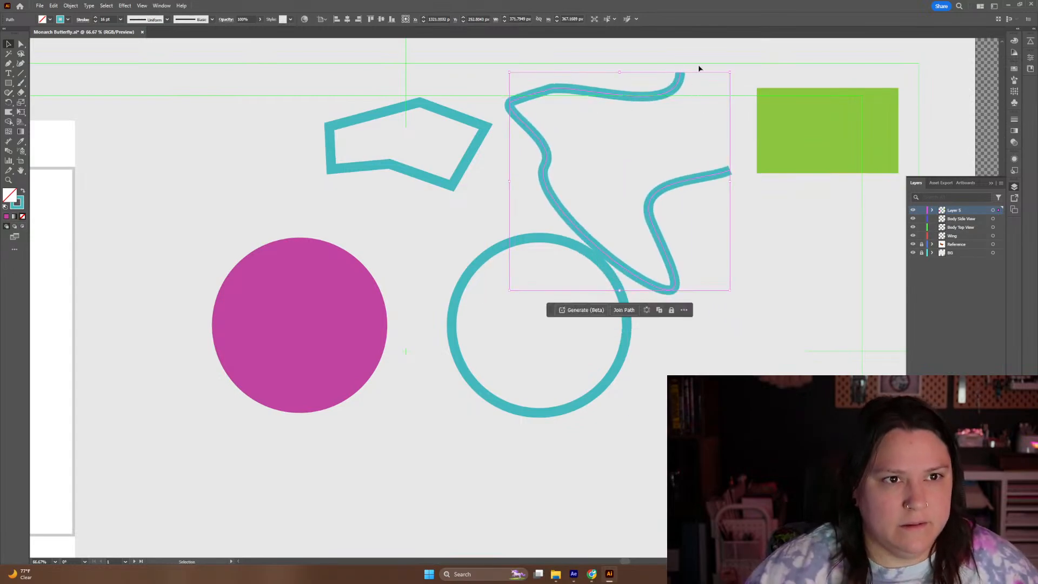
Undo the path moves and the segment deletion to restore the closed curved shape, and deselect it
key("ctrl+z")
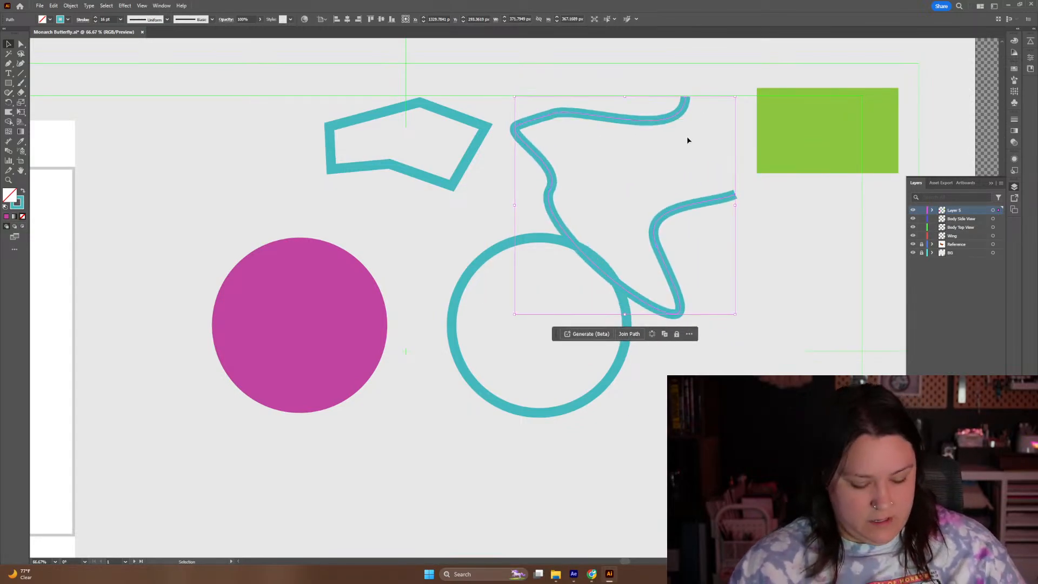
key("ctrl+z")
key("ctrl+j")
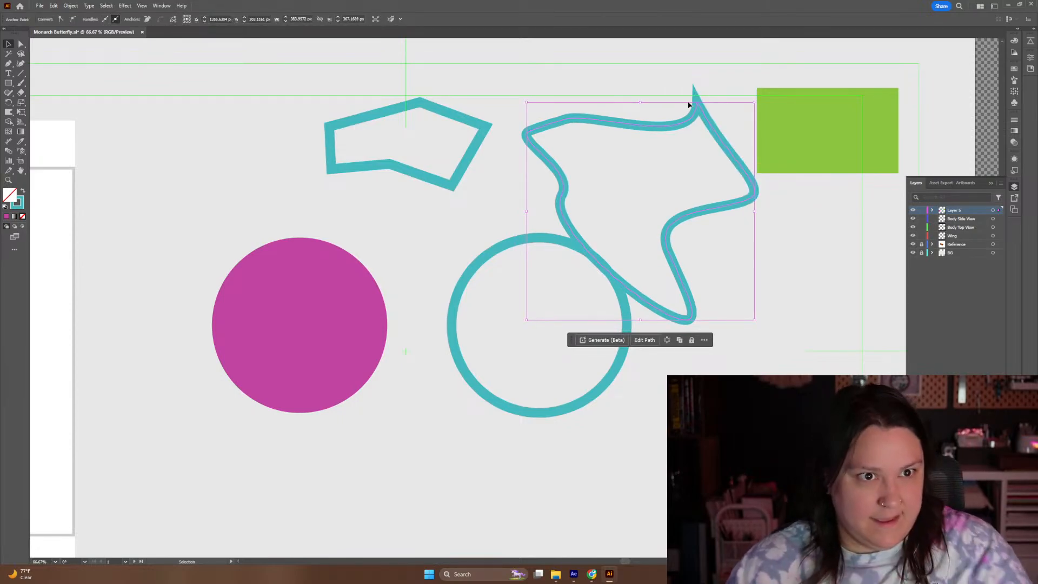
left_click(706, 48)
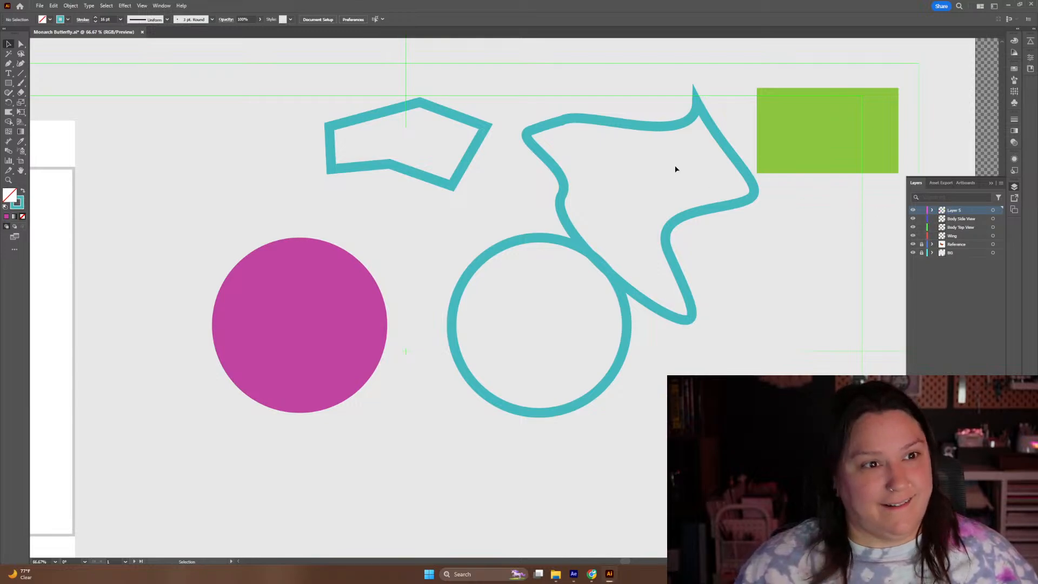
Move the curved shape slightly left and delete the anchor point at its spike together with the adjoining segments
mouse_move(661, 127)
left_mouse_down()
mouse_move(631, 104)
mouse_move(672, 109)
left_mouse_up()
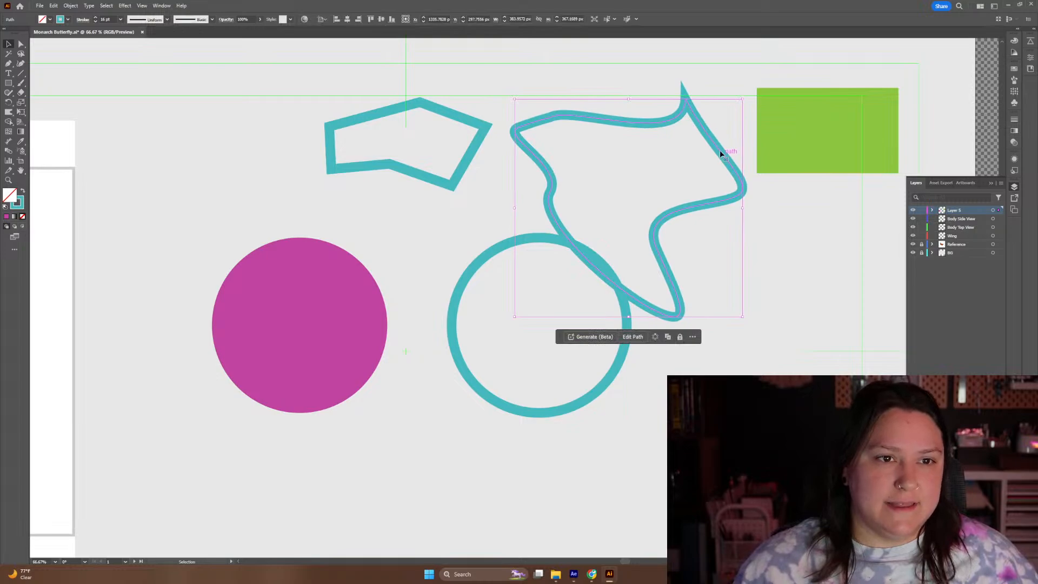
key("a")
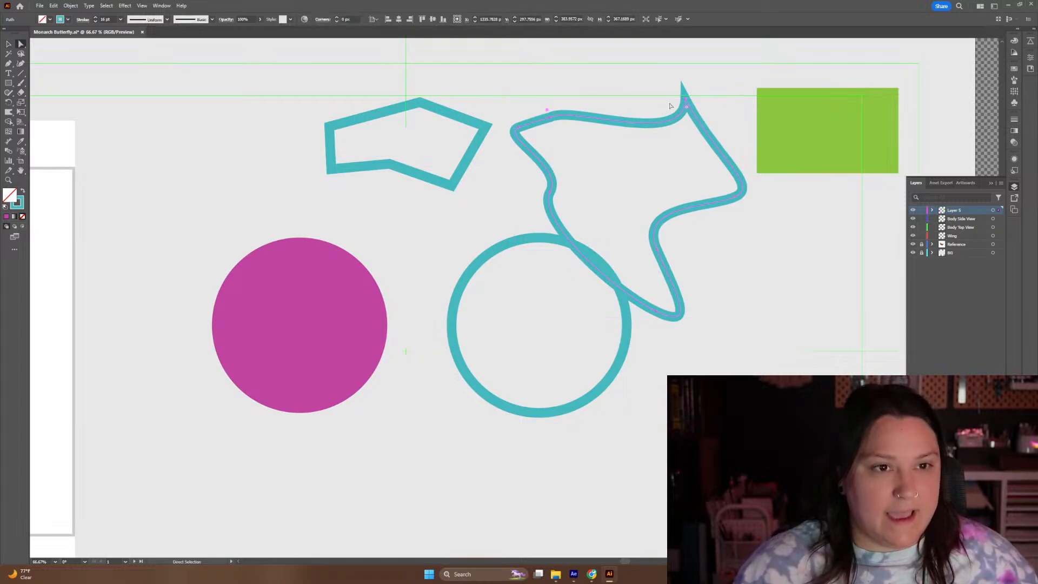
key("ctrl+shift+a")
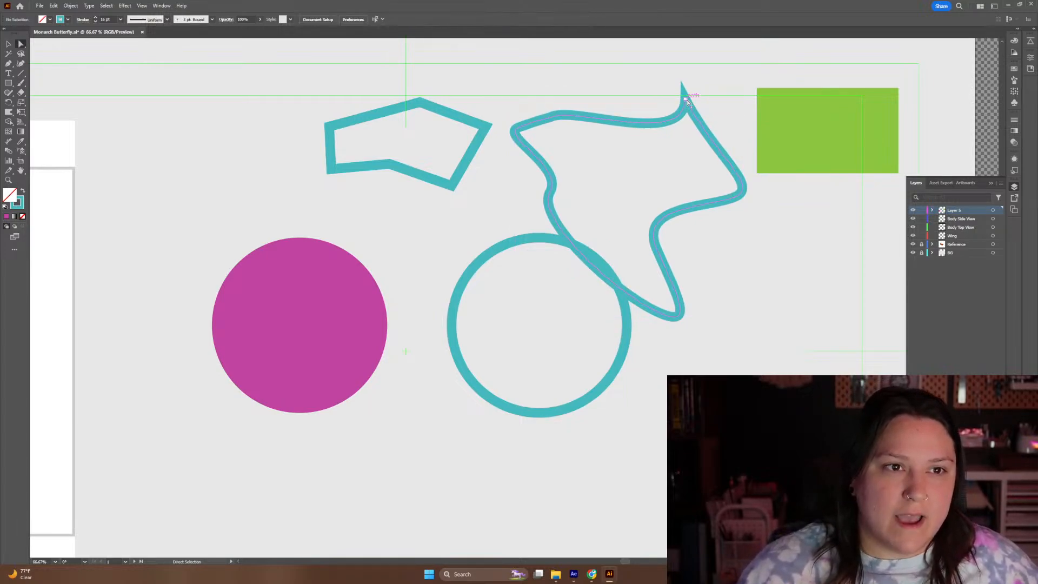
left_click(686, 102)
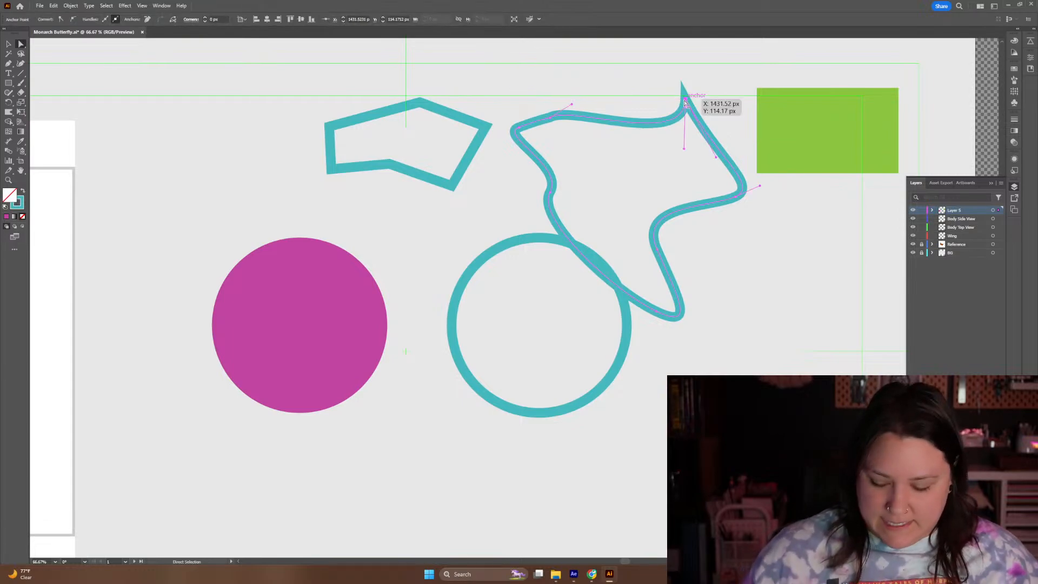
key("Delete")
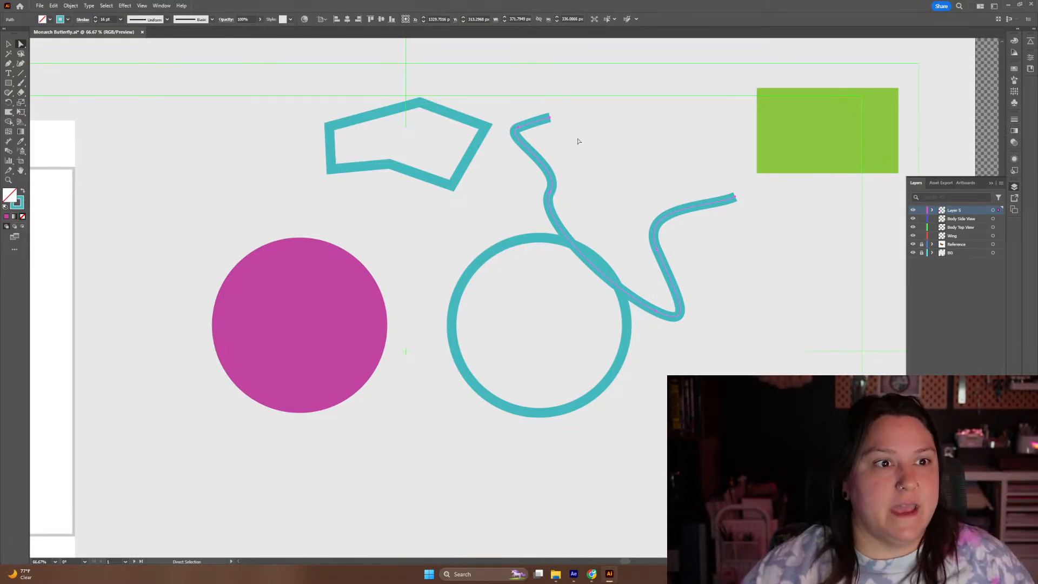
Delete the remaining open curved path and the straight-sided polygon, keeping the magenta circle and teal ring
key("v")
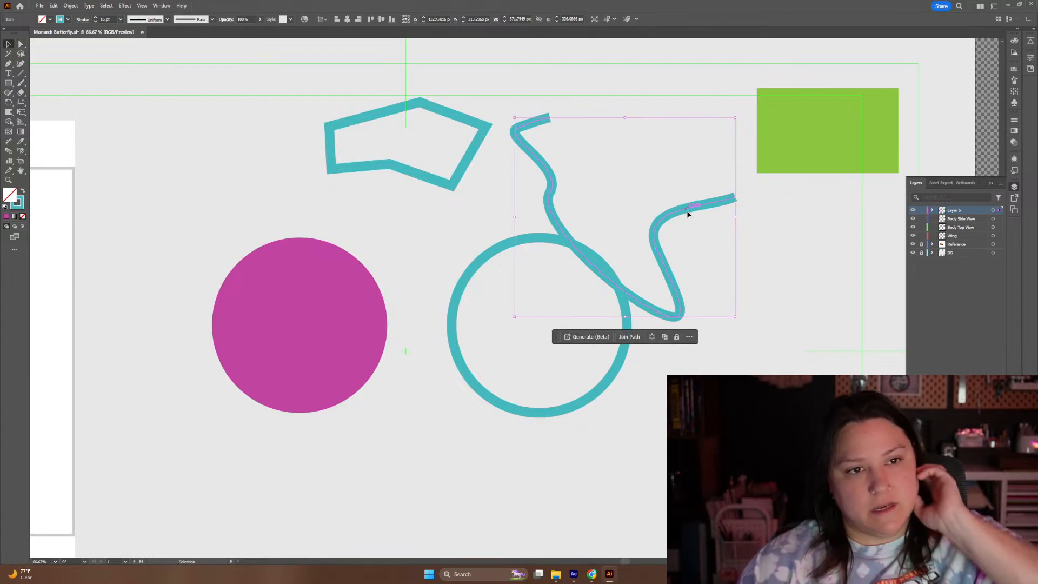
key("Delete")
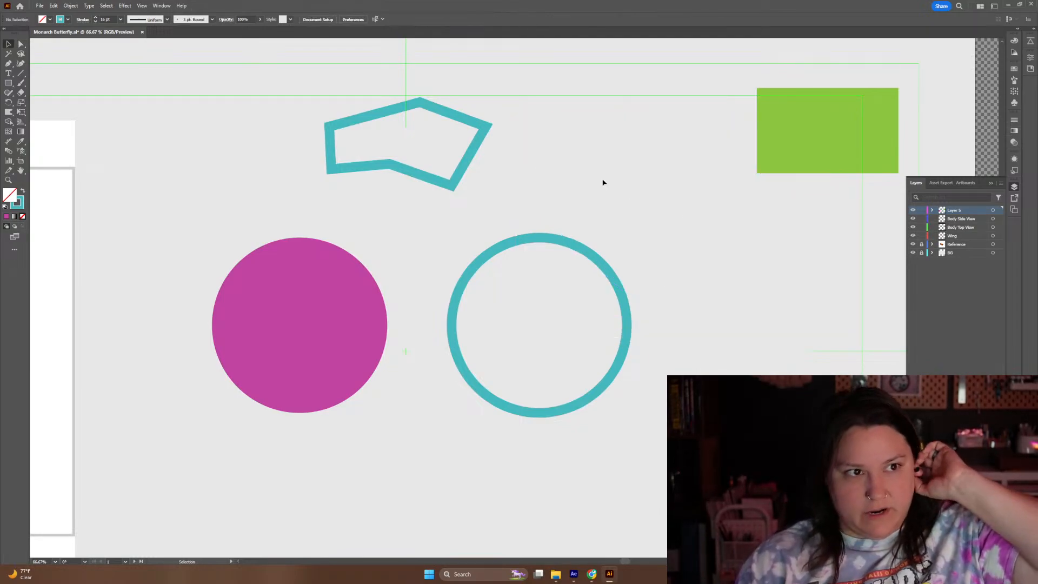
left_click(484, 134)
key("Delete")
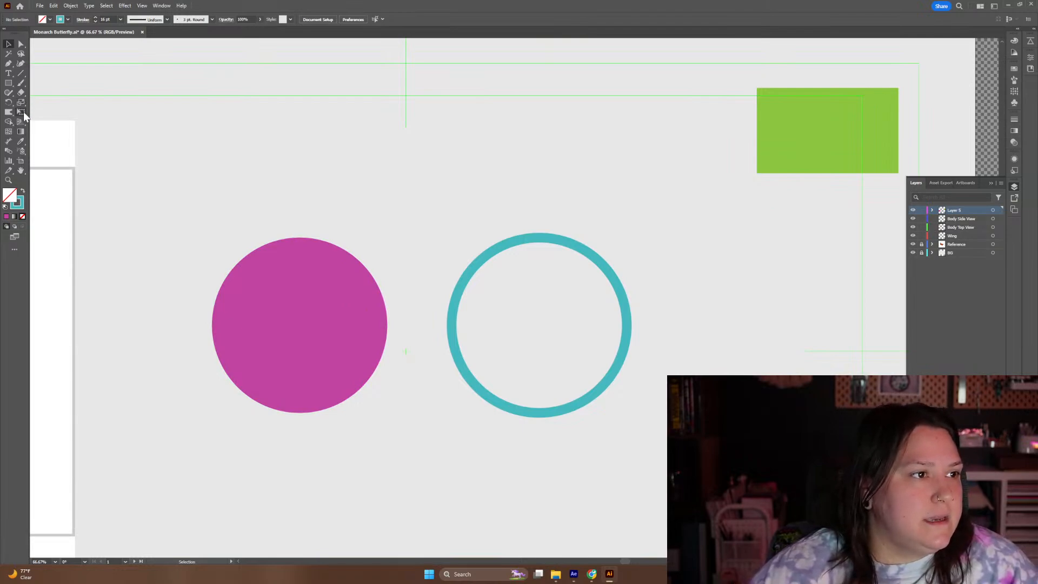
Cut the teal ring's path with the Scissors tool at its top, upper-right and upper-left points, and deselect it
left_click(22, 95)
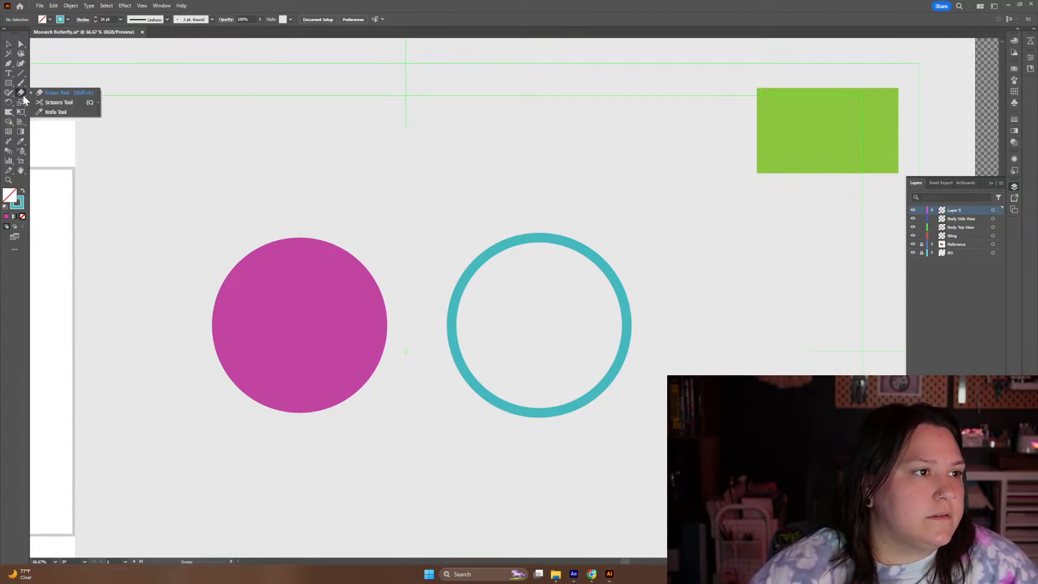
left_click(60, 102)
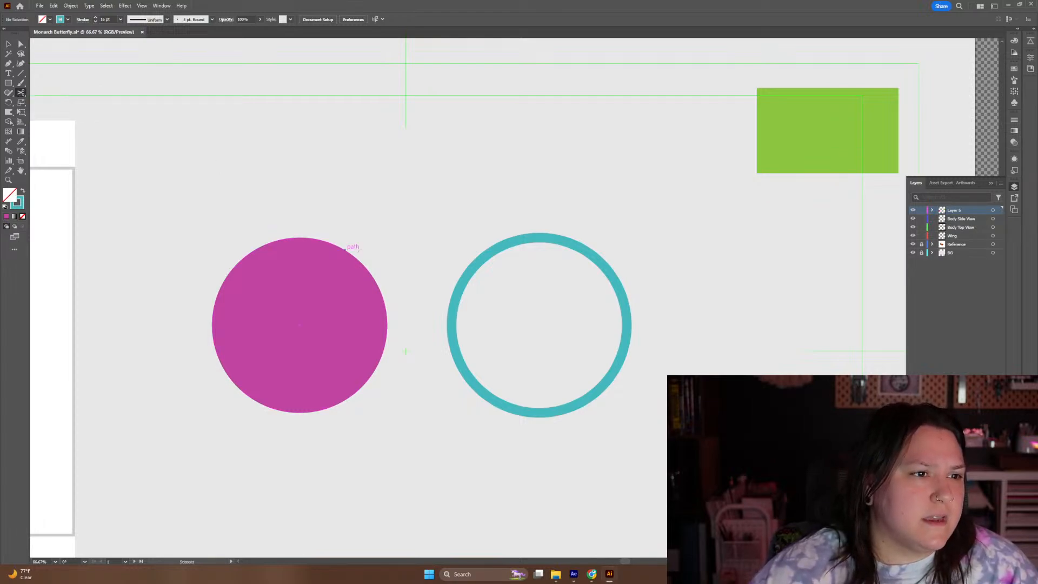
left_click(539, 236)
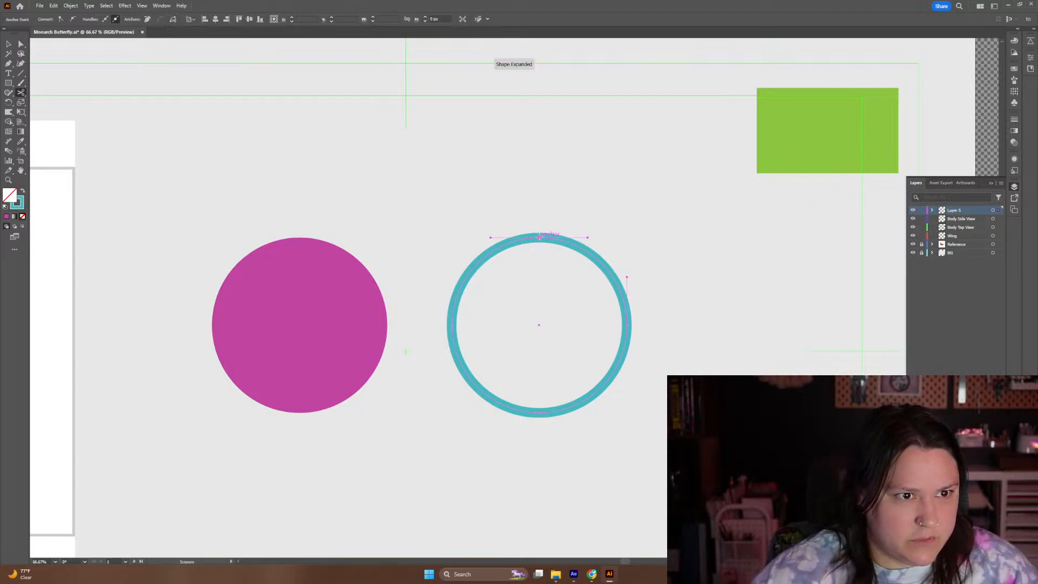
left_click(601, 262)
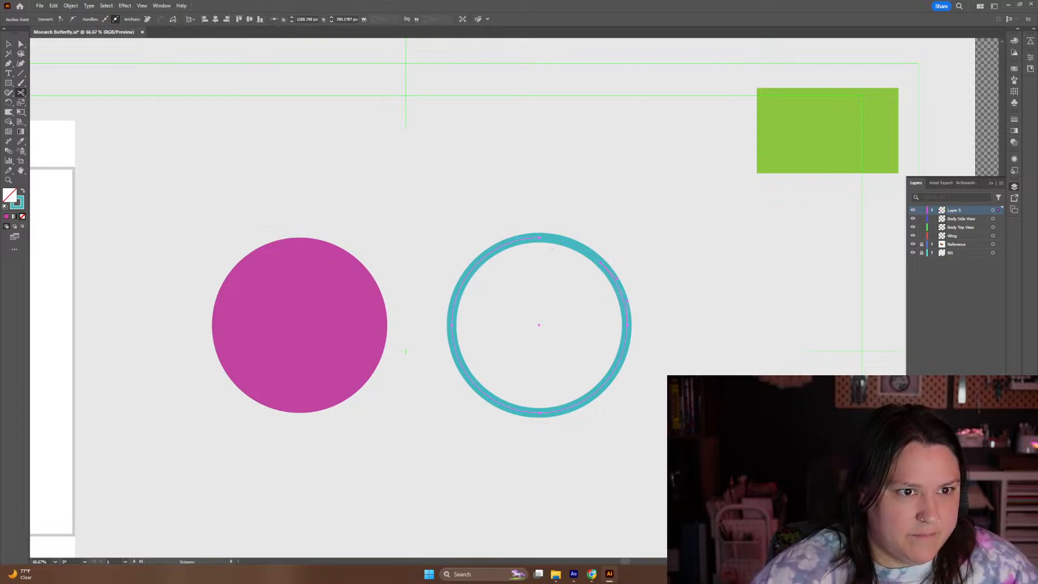
left_click(473, 268)
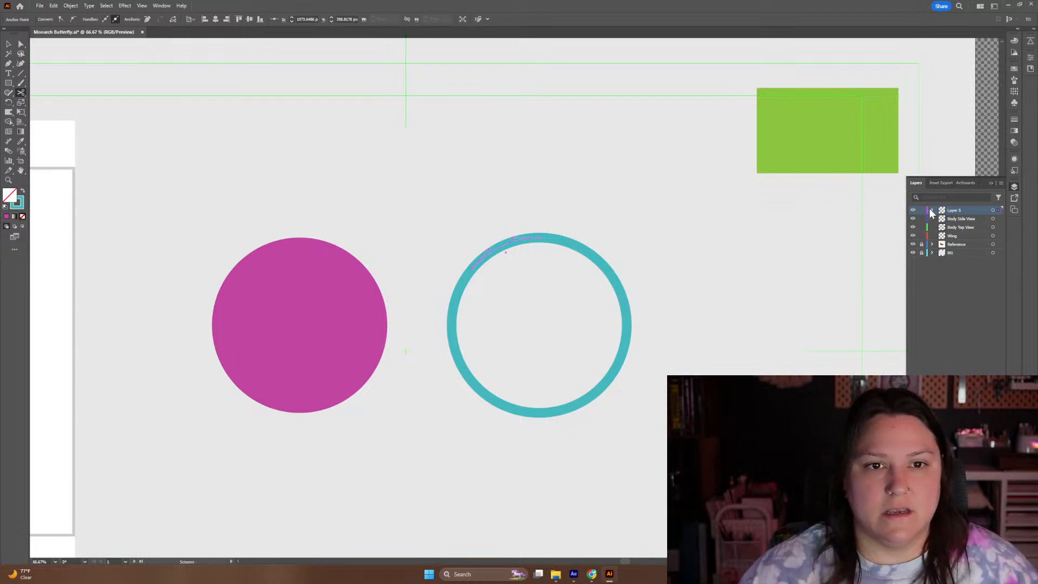
key("ctrl+shift+a")
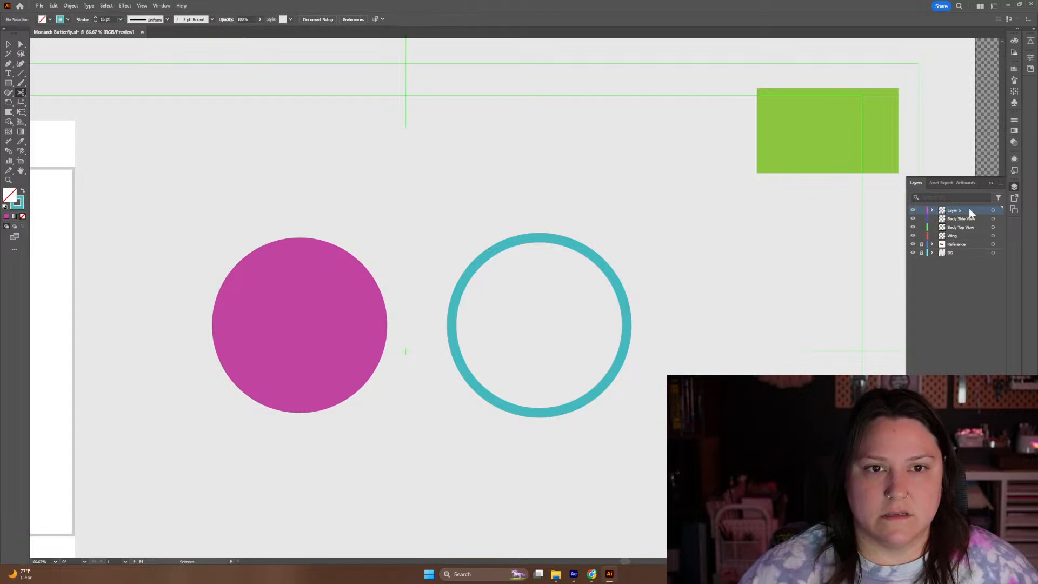
List the objects inside the top layer, and select the ring's large lower arc followed by all of the layer's artwork
left_click(933, 210)
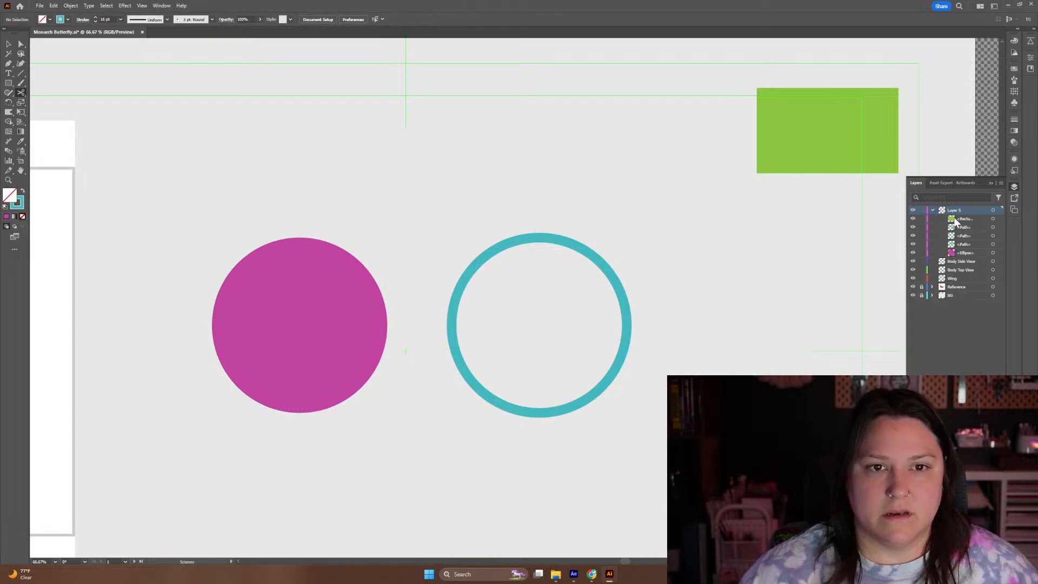
key("v")
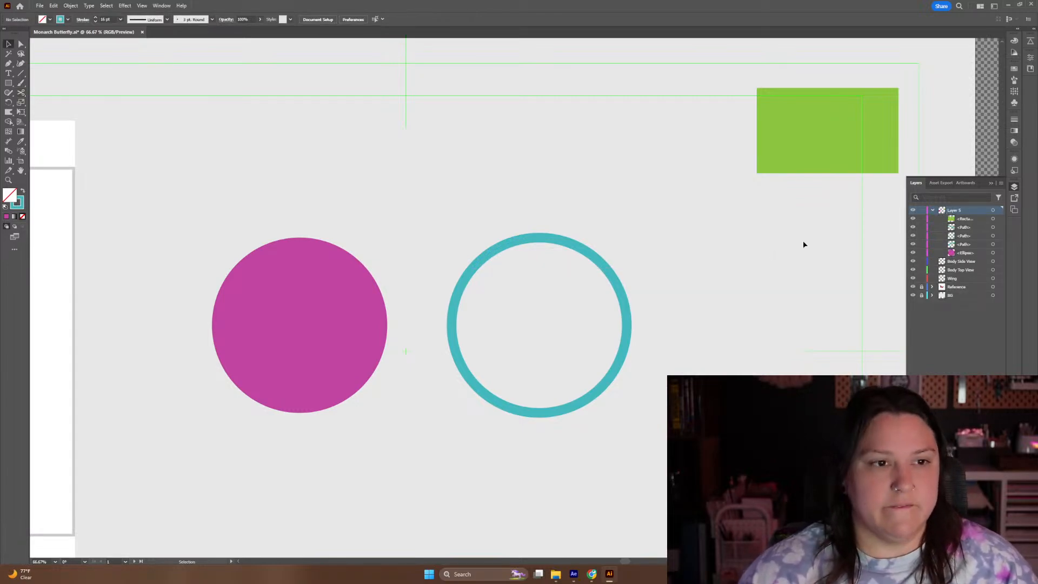
left_click(620, 288)
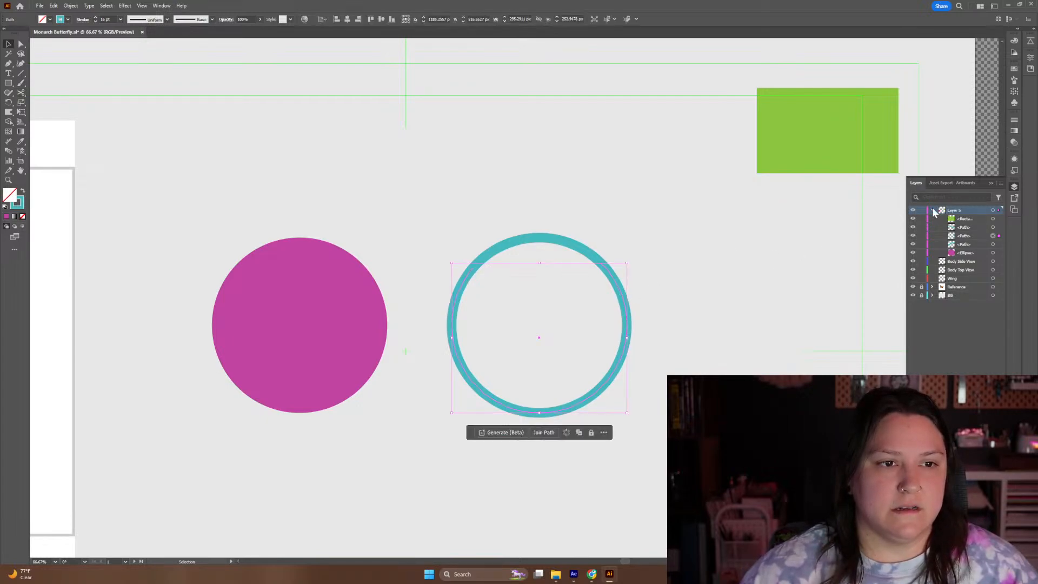
left_click(998, 211)
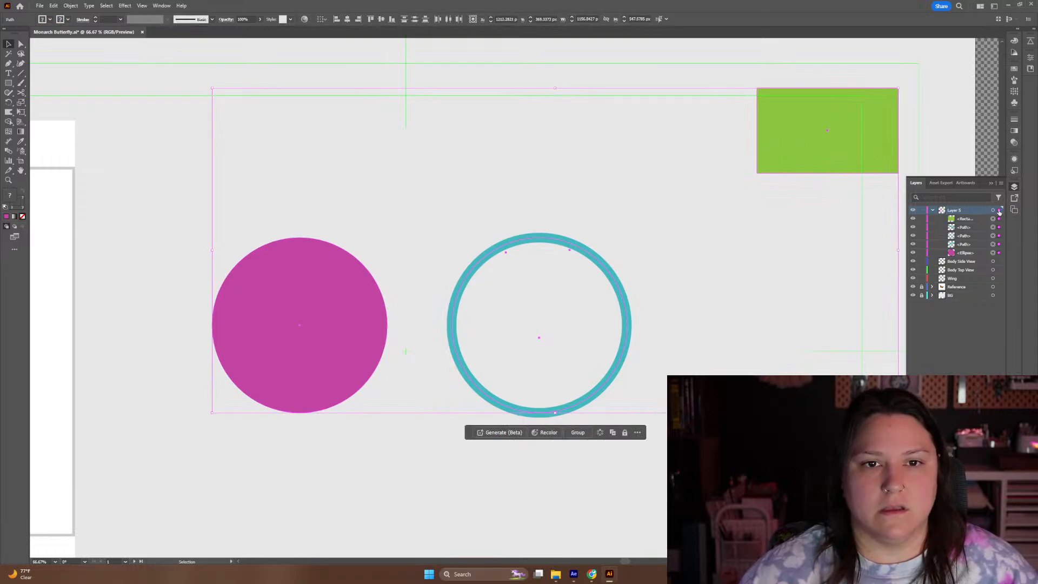
double_click(954, 210)
left_click(879, 247)
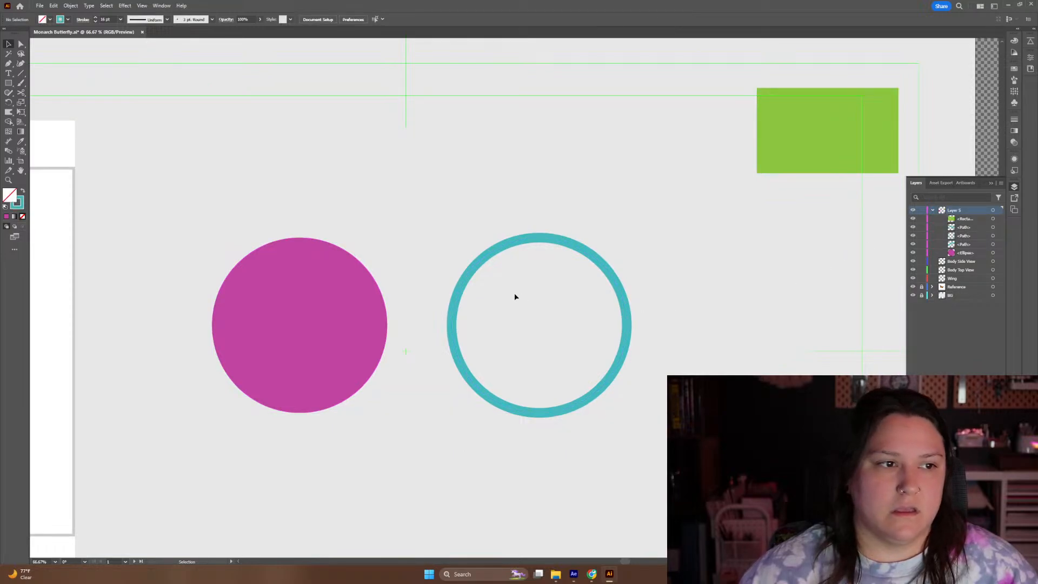
Compare selecting only the magenta circle with selecting all artwork on the top layer, and collapse the layer's object list
left_click(360, 325)
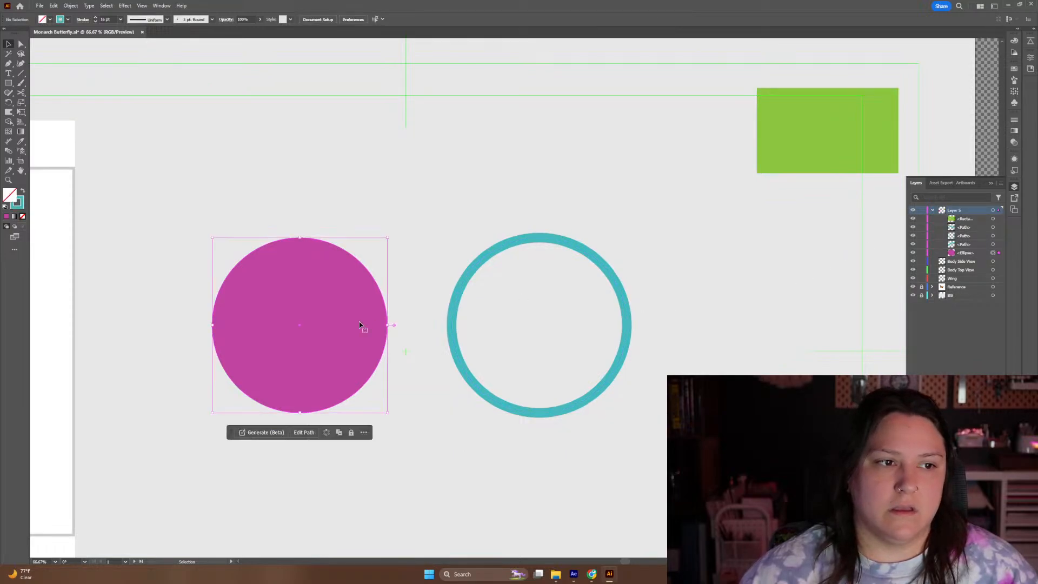
left_click(997, 210)
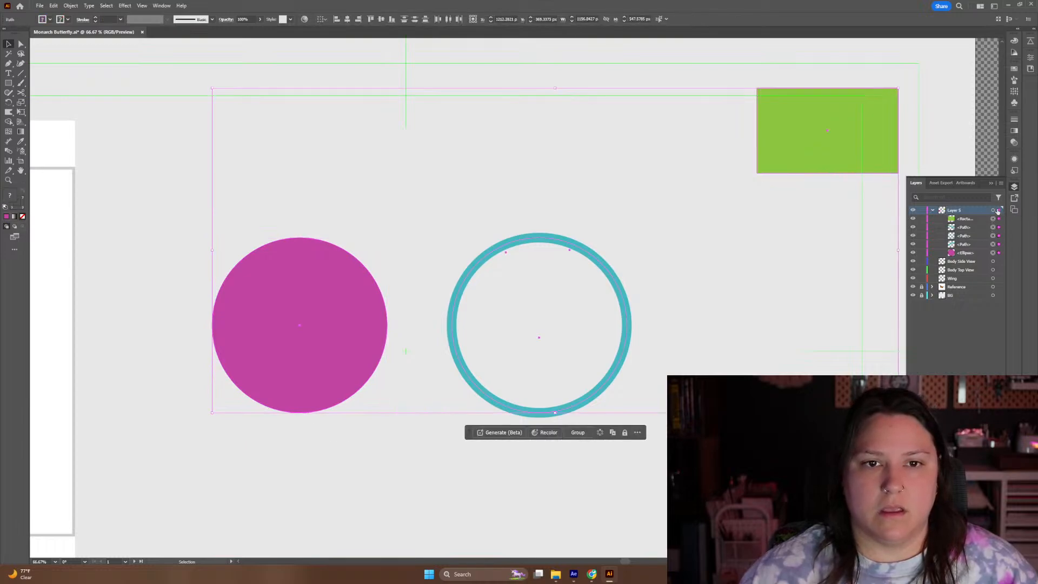
left_click(871, 228)
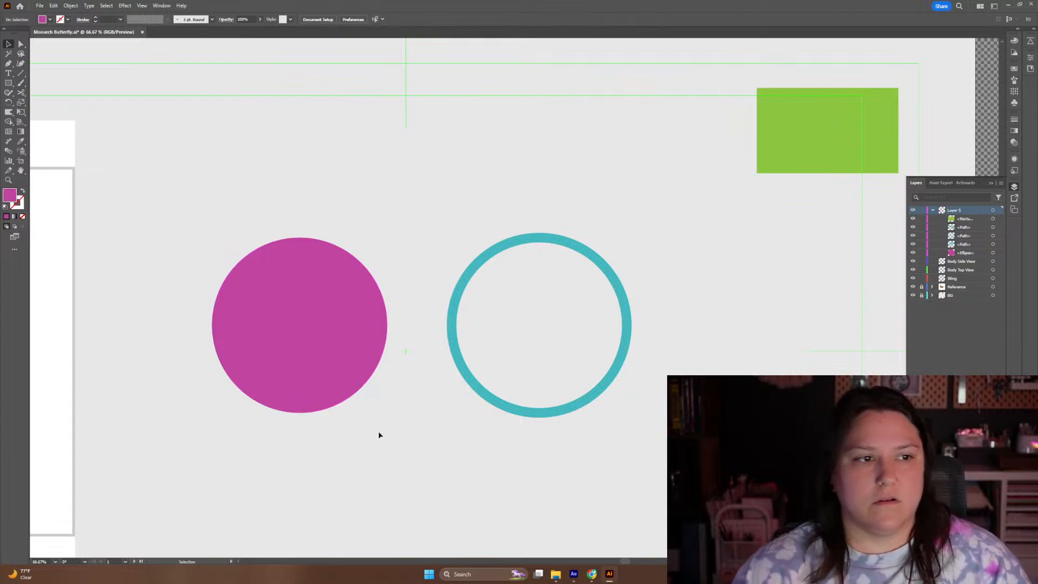
left_click(306, 324)
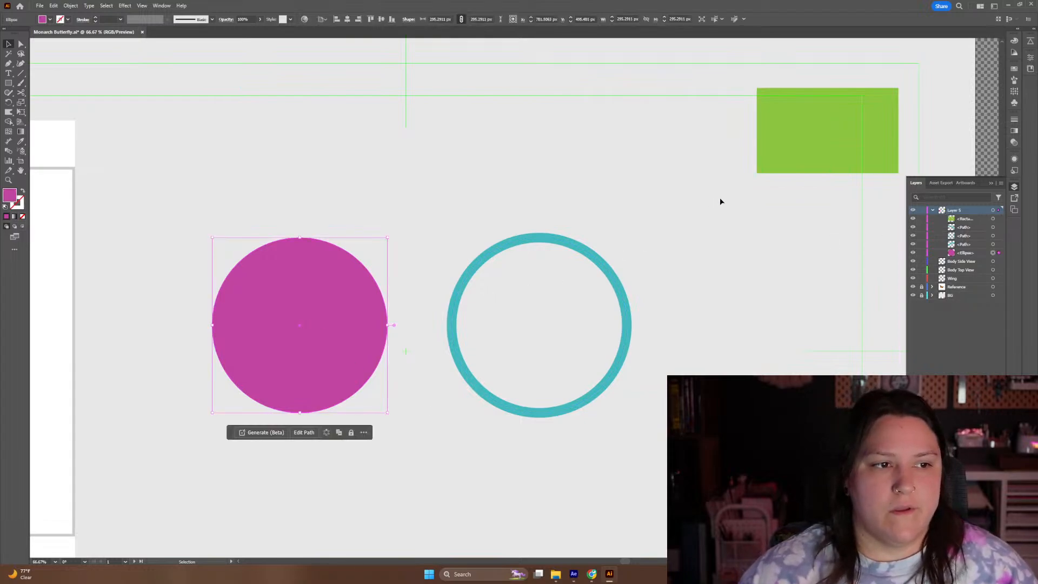
left_click(1000, 212)
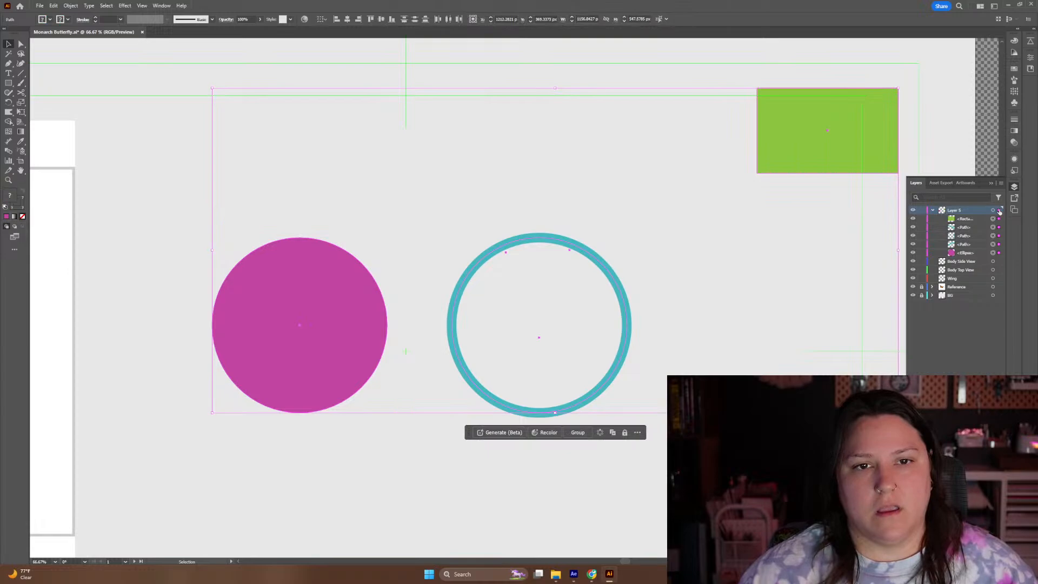
left_click(932, 209)
left_click(781, 273)
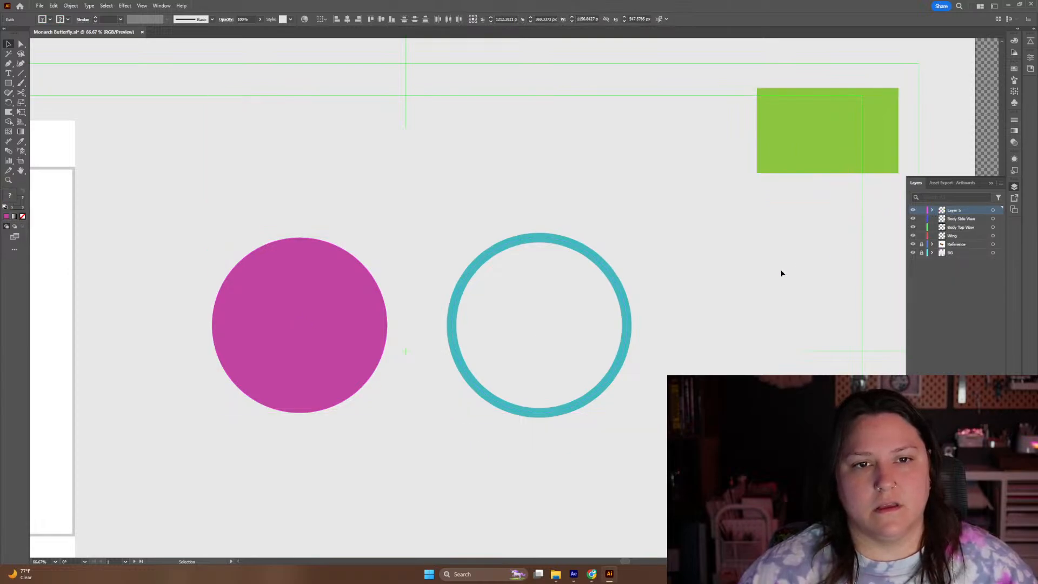
With the top layer collapsed, select the magenta circle and extend the selection to all artwork on the layer
left_click(383, 304)
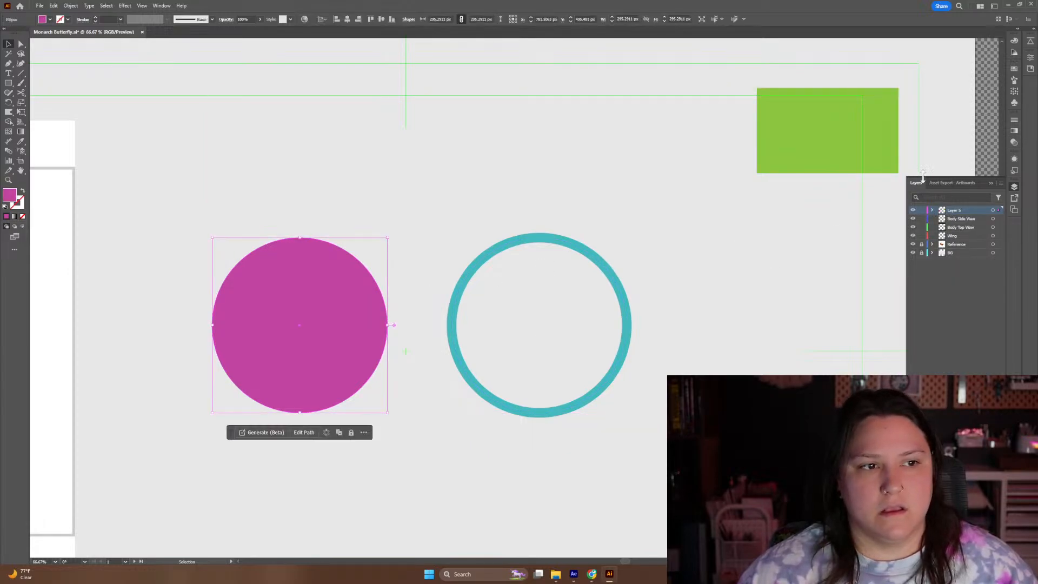
left_click(999, 211)
key("ctrl+shift+a")
left_click(999, 211)
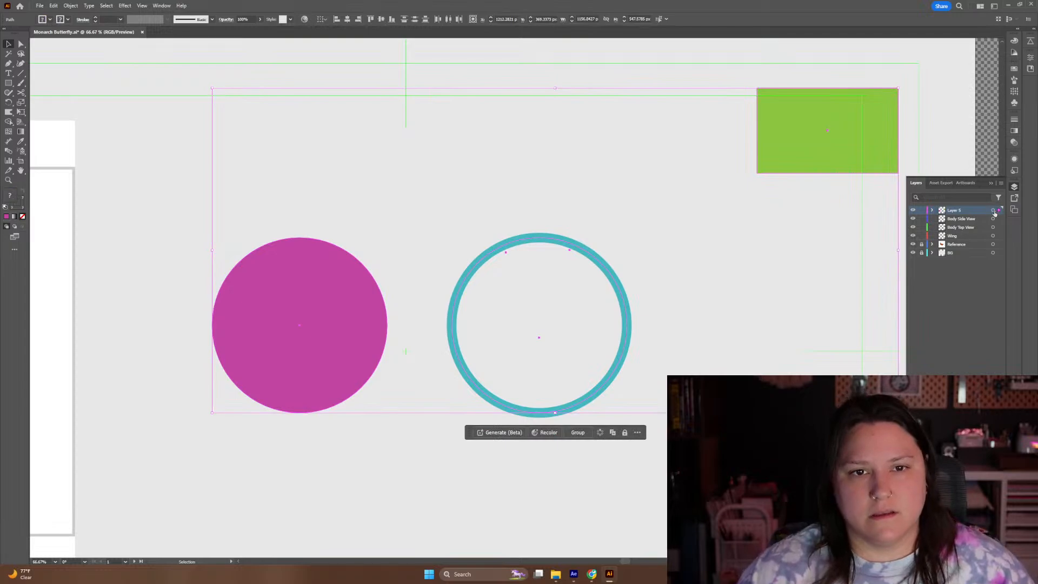
left_click(1000, 183)
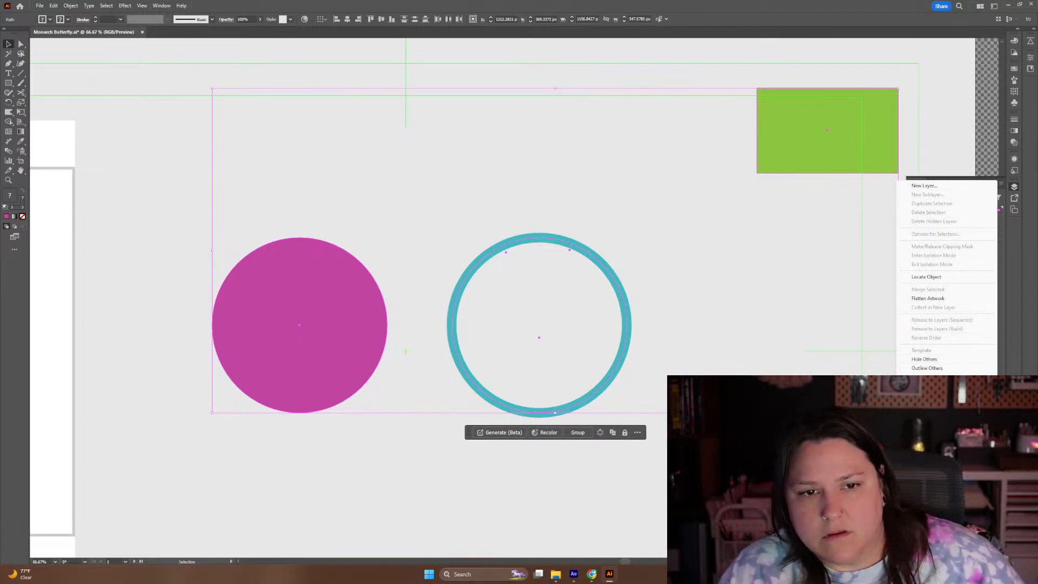
left_click(927, 402)
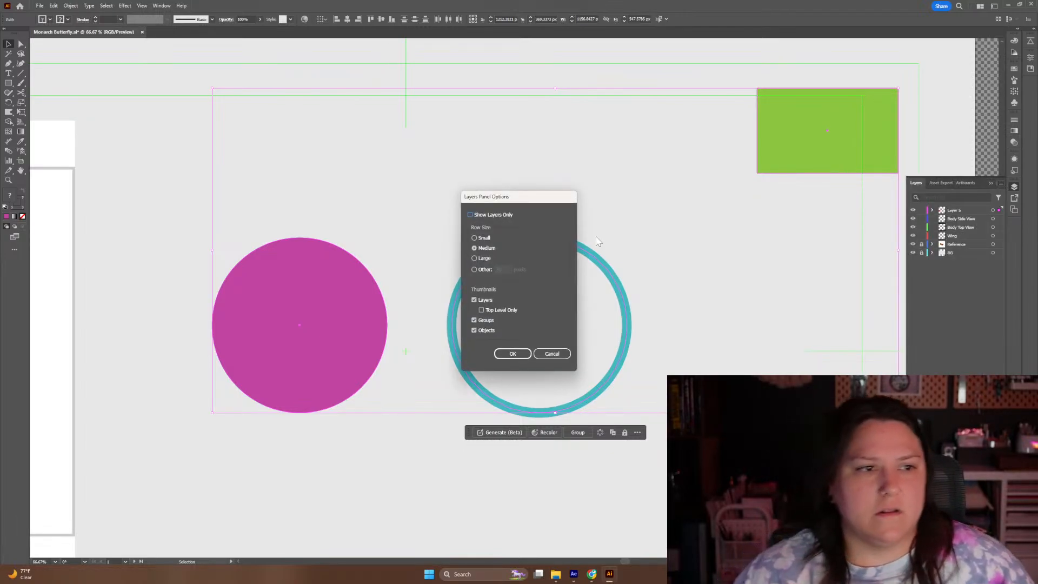
left_click(555, 355)
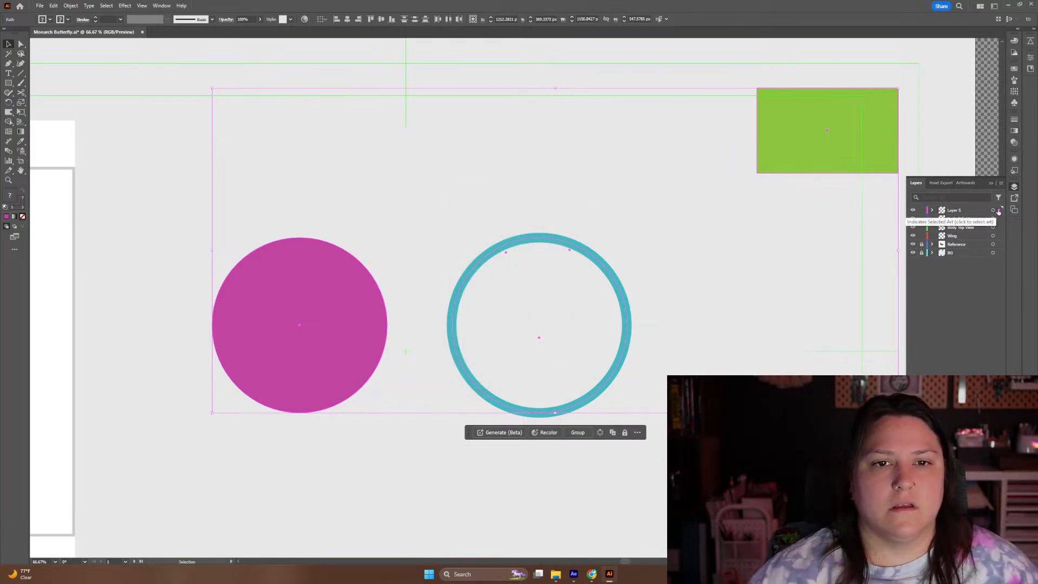
Select only the green rectangle from the top layer's object list, and move the rectangle down and left beside the teal ring
left_click(932, 211)
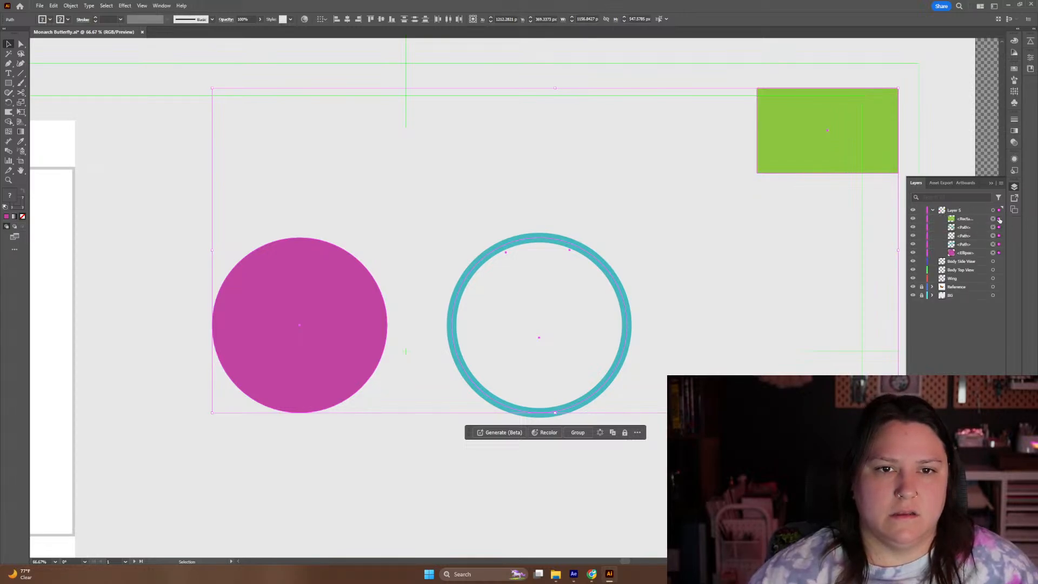
left_click(998, 218)
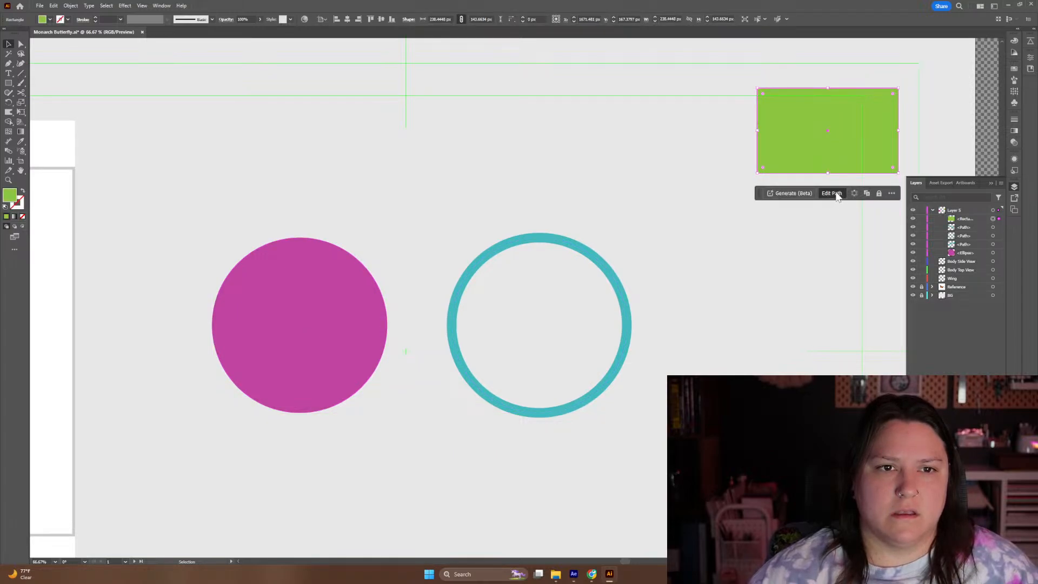
key("a")
left_click(840, 213)
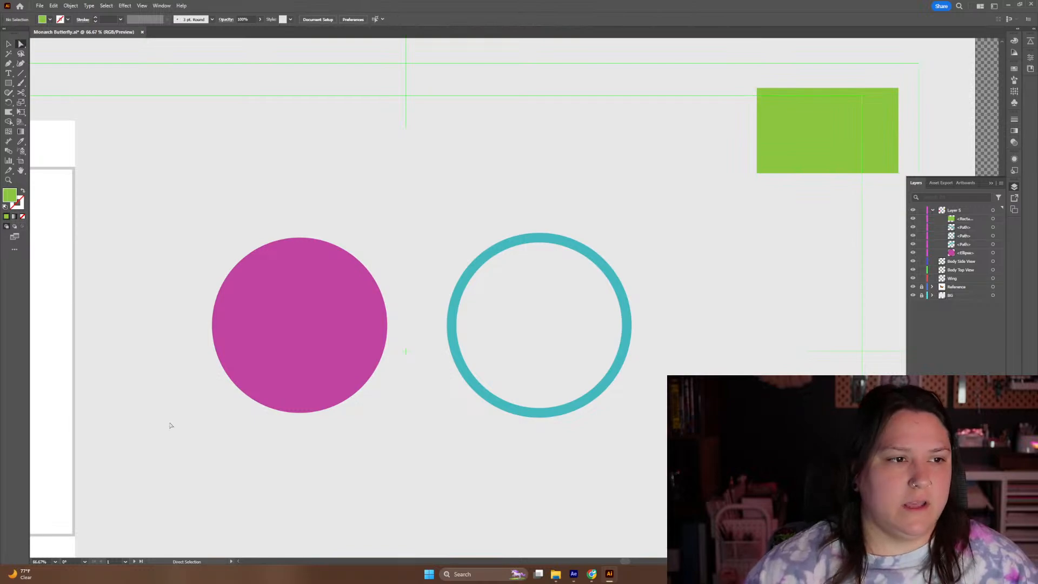
left_click(515, 243)
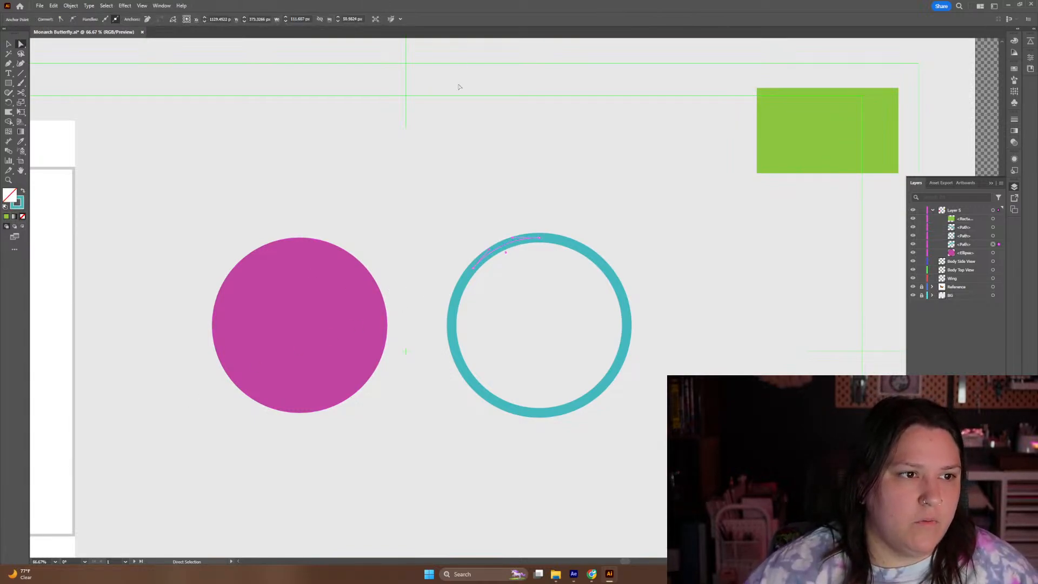
left_click_drag(809, 127, 701, 236)
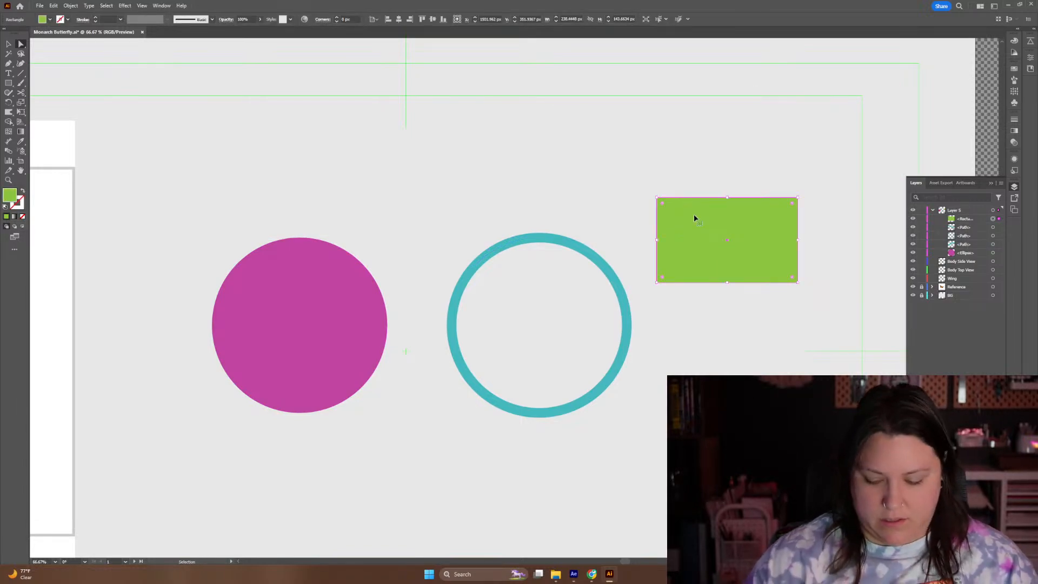
Cut the green rectangle's top edge at three points with the Scissors tool, near the left, right of centre and near the right
key("ctrl+1")
left_click_drag(542, 362, 536, 280)
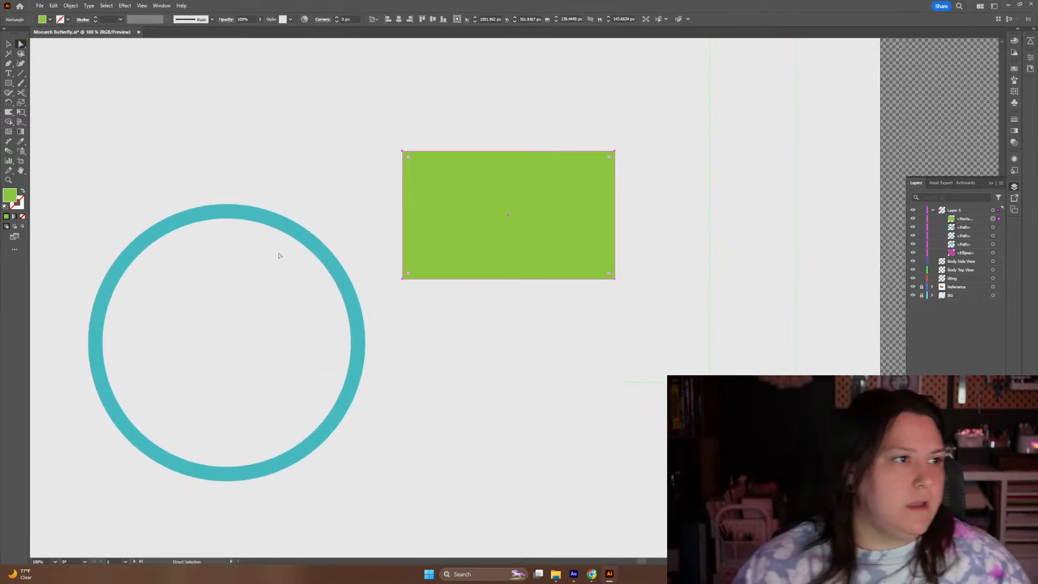
left_click(21, 92)
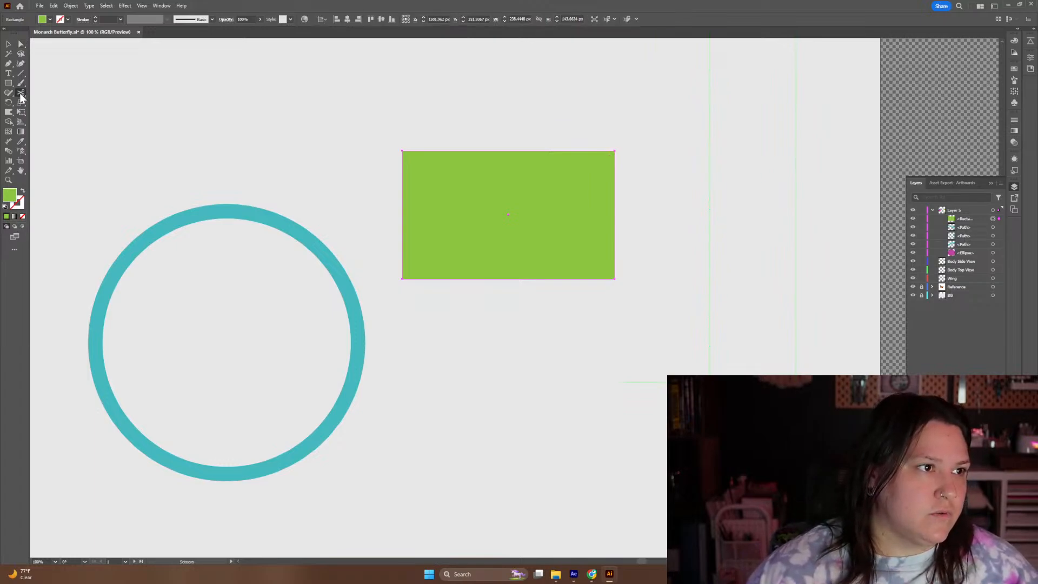
left_click(64, 93)
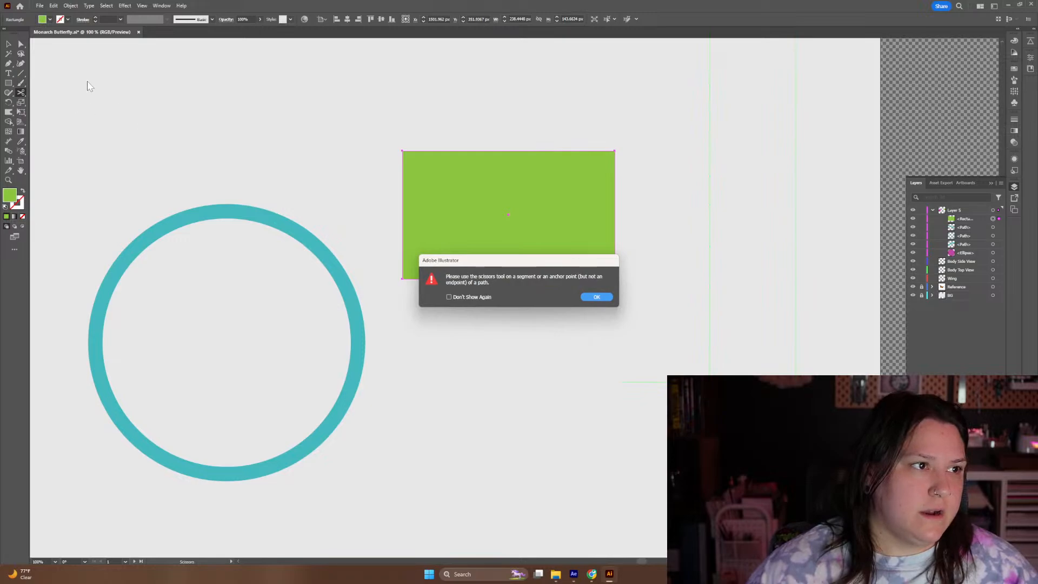
left_click(593, 298)
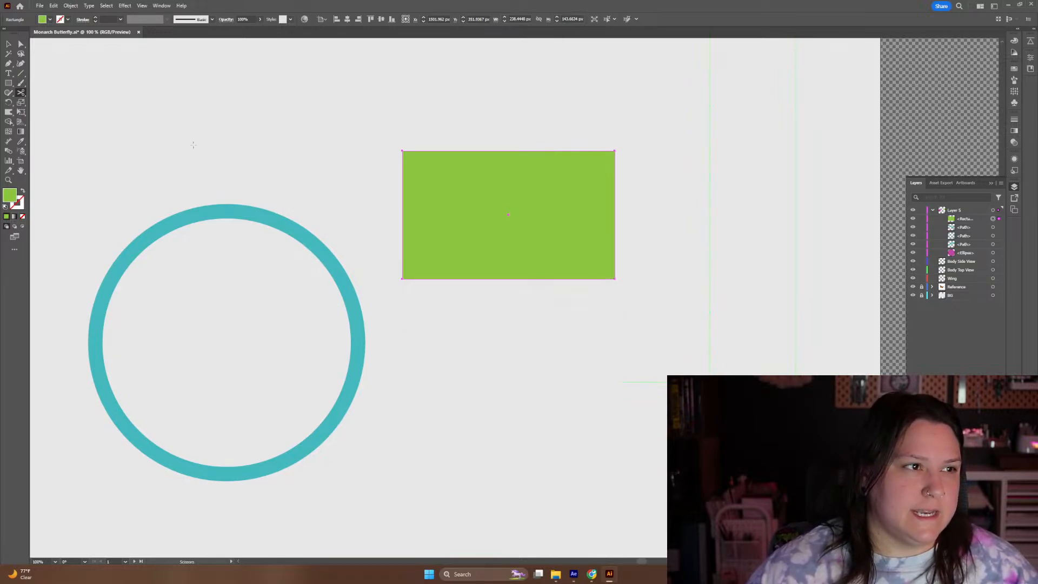
left_click(22, 95)
left_click(80, 102)
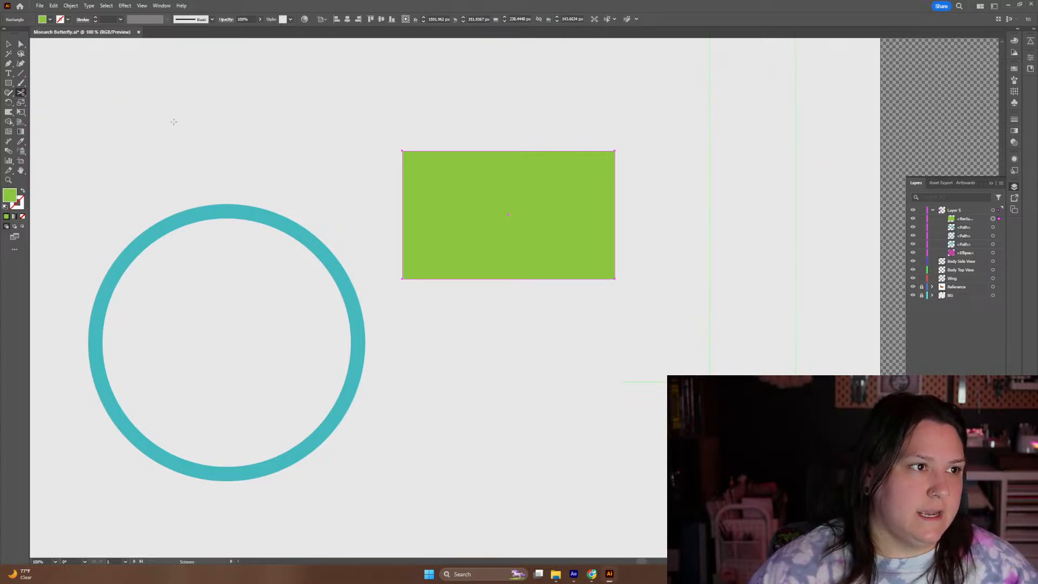
left_click(448, 152)
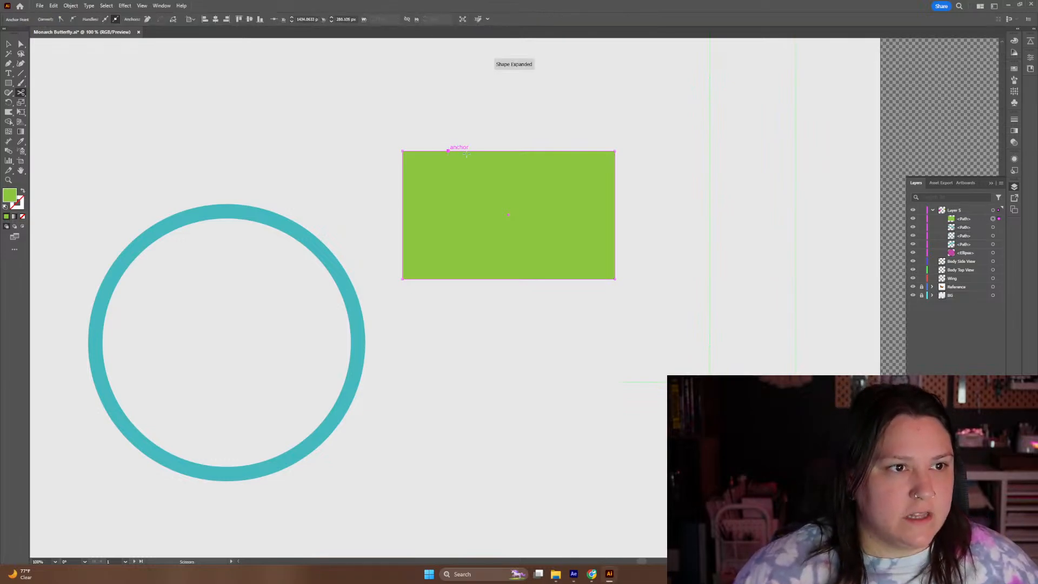
left_click(531, 152)
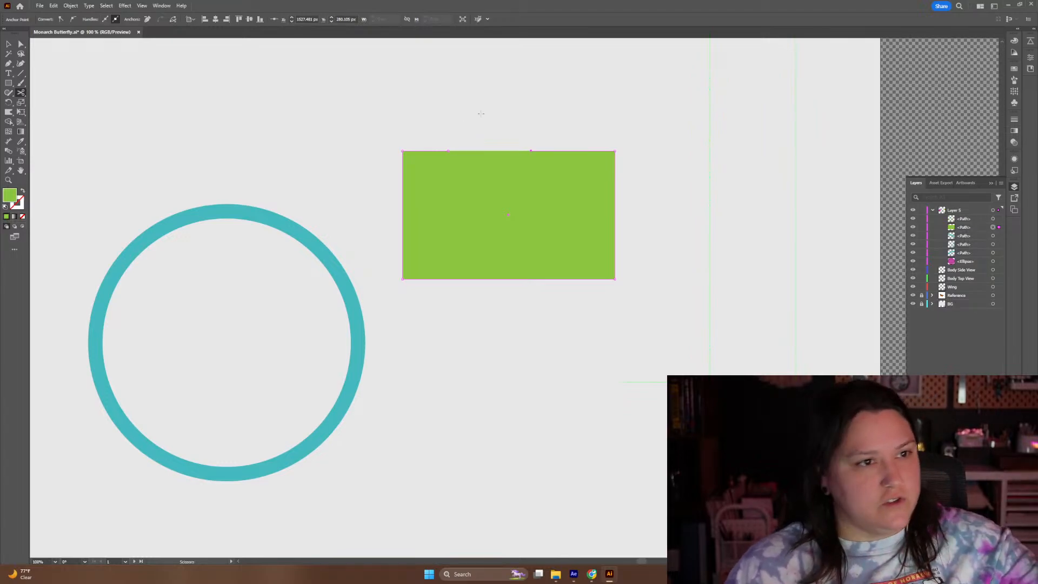
left_click(567, 151)
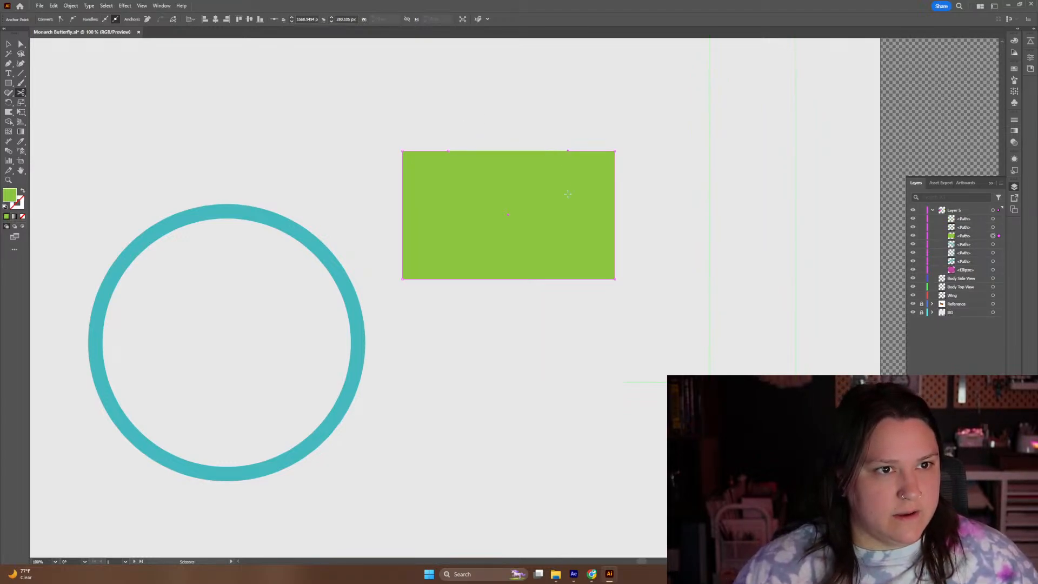
Cut the green rectangle's bottom edge right of centre with the Scissors tool, and move the narrow right-hand piece away up and right
left_click(578, 277)
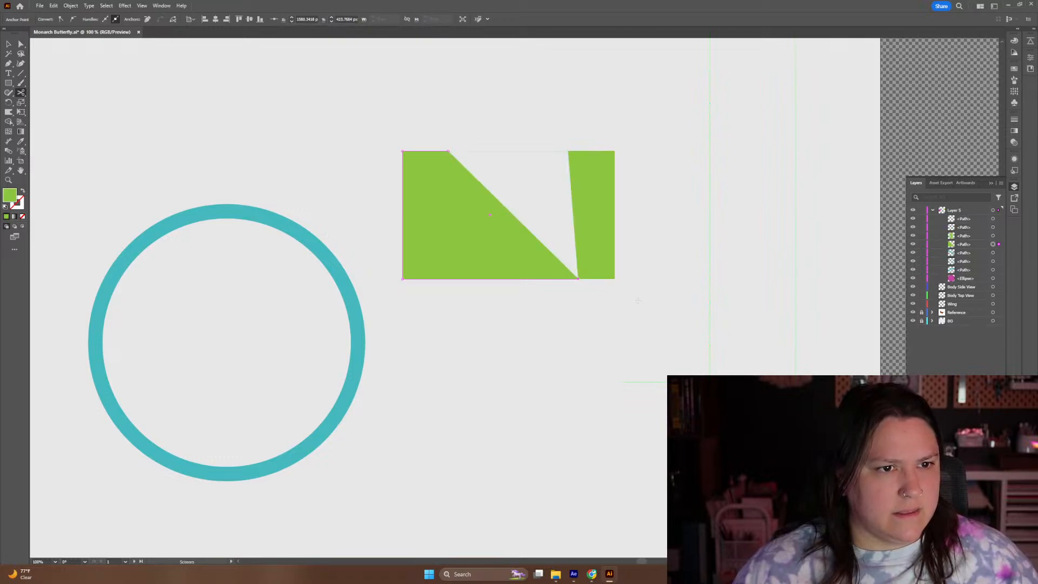
key("v")
left_click(601, 221)
left_click(674, 195)
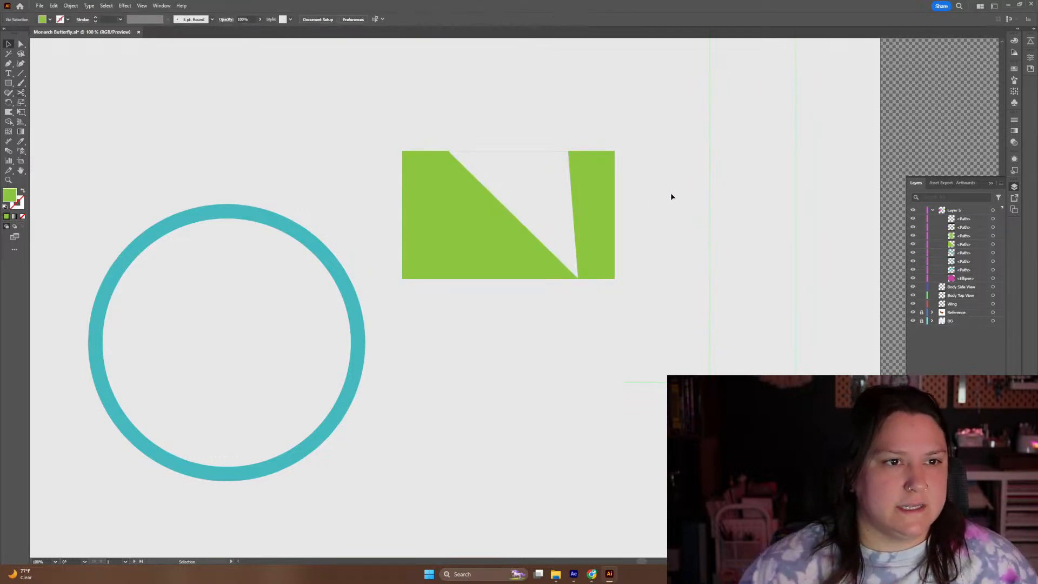
left_click_drag(590, 216, 652, 198)
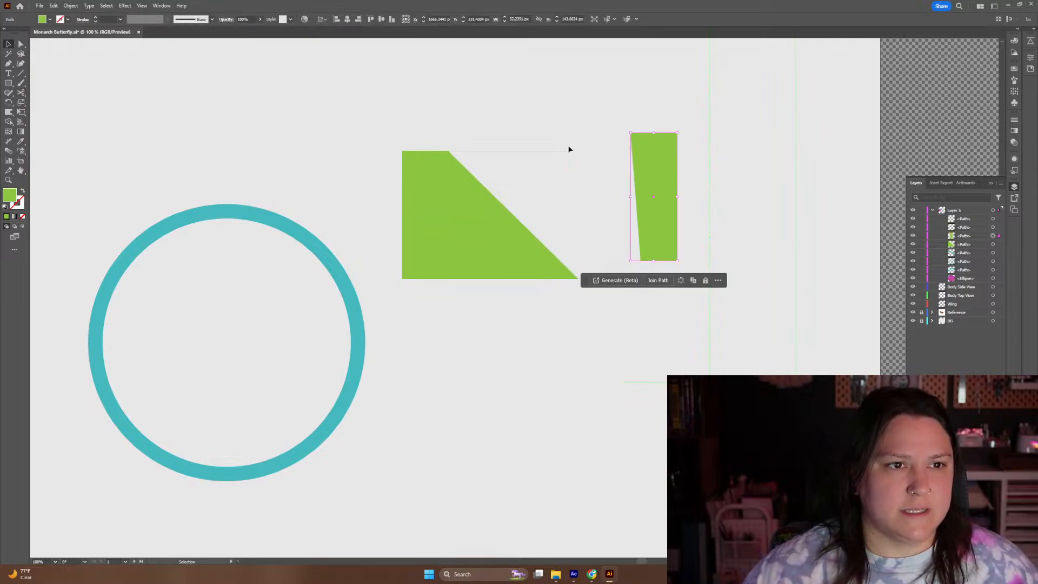
Pull the two thin leftover segments of the rectangle's top edge up away from the green pieces and delete both
left_click(551, 150)
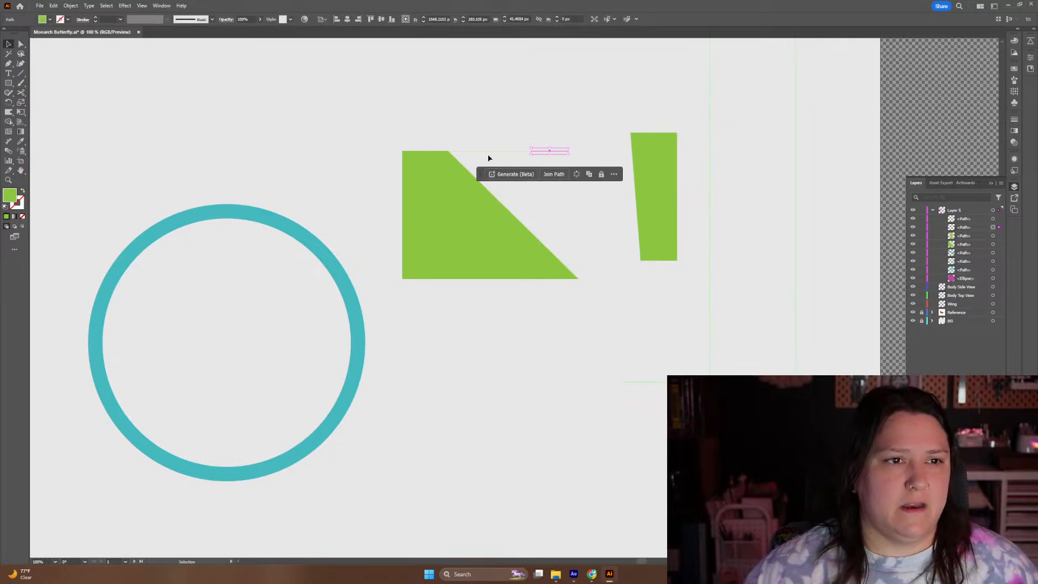
left_click(499, 133)
left_click_drag(490, 154, 492, 107)
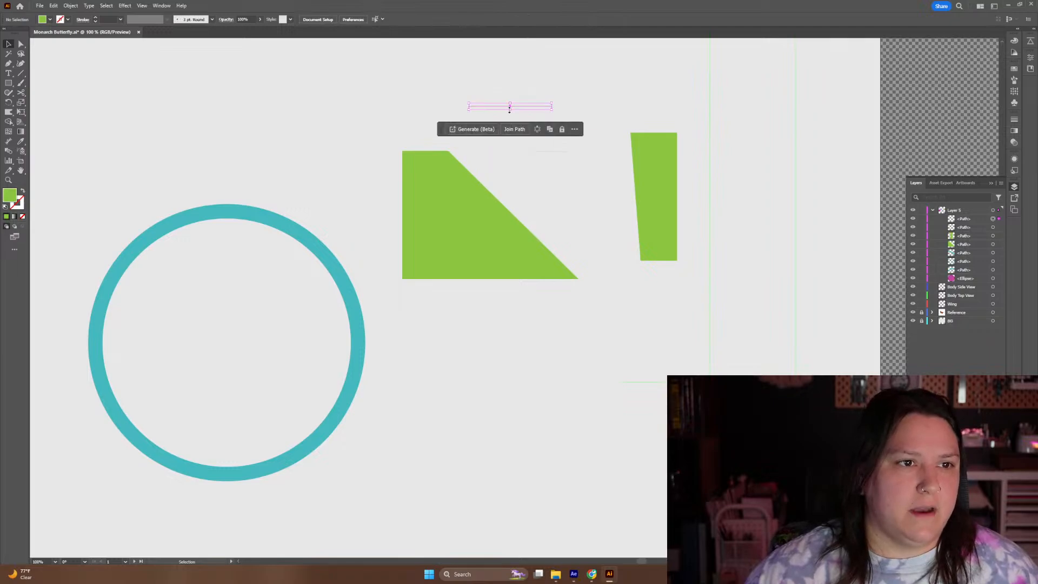
left_click_drag(543, 153, 556, 112)
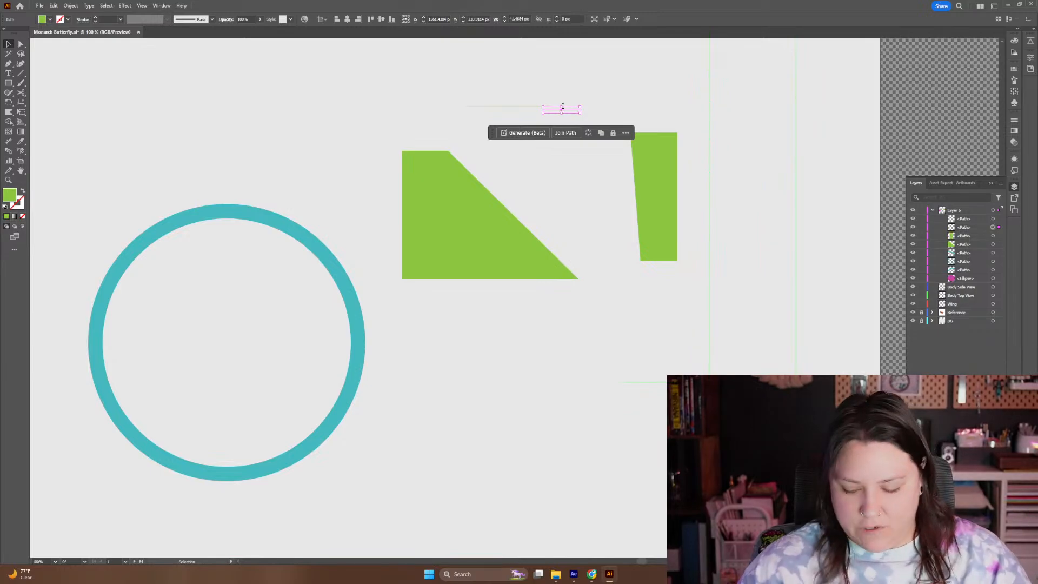
key("Delete")
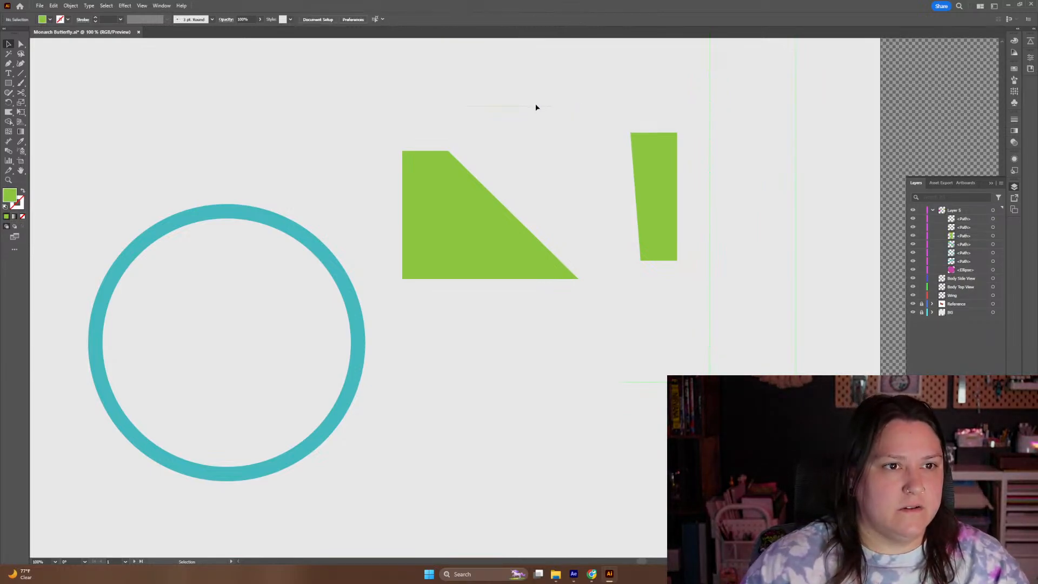
left_click(535, 107)
key("Delete")
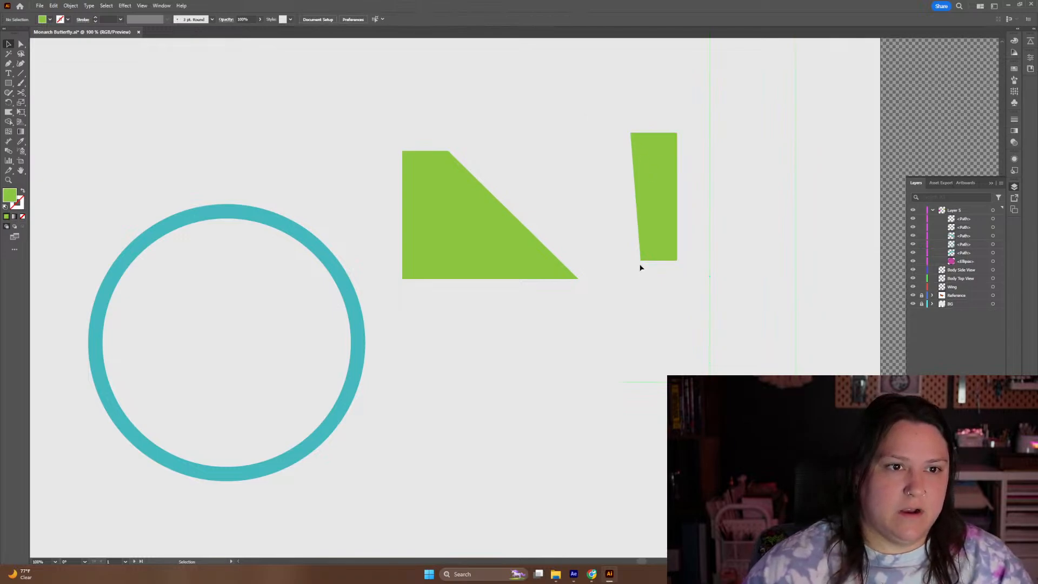
Move the narrow green piece slightly left, join its open ends into a closed path, and round all its corners by about 21 px
mouse_move(663, 220)
left_mouse_down()
mouse_move(702, 274)
mouse_move(647, 215)
left_mouse_up()
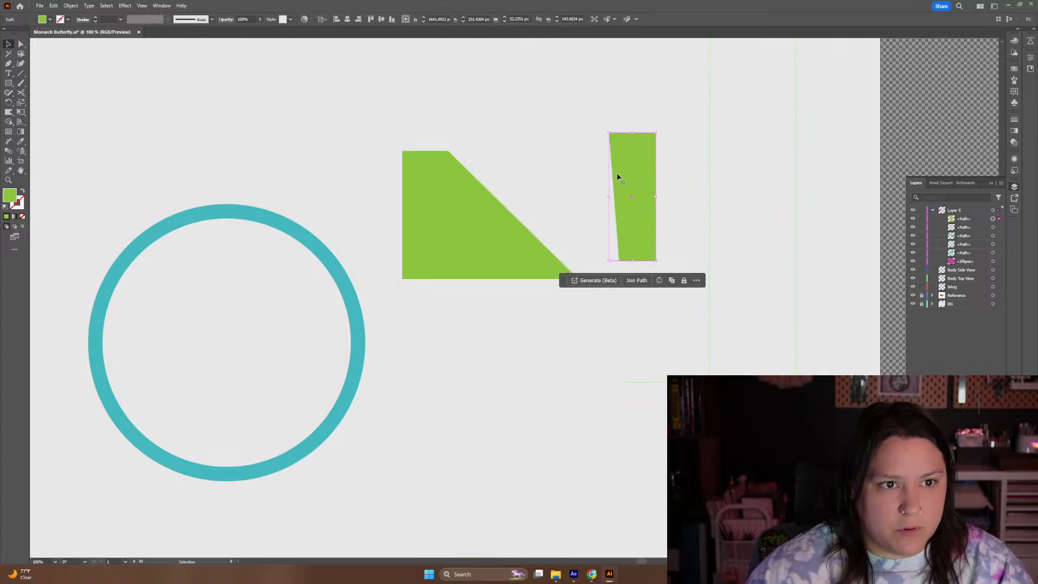
key("a")
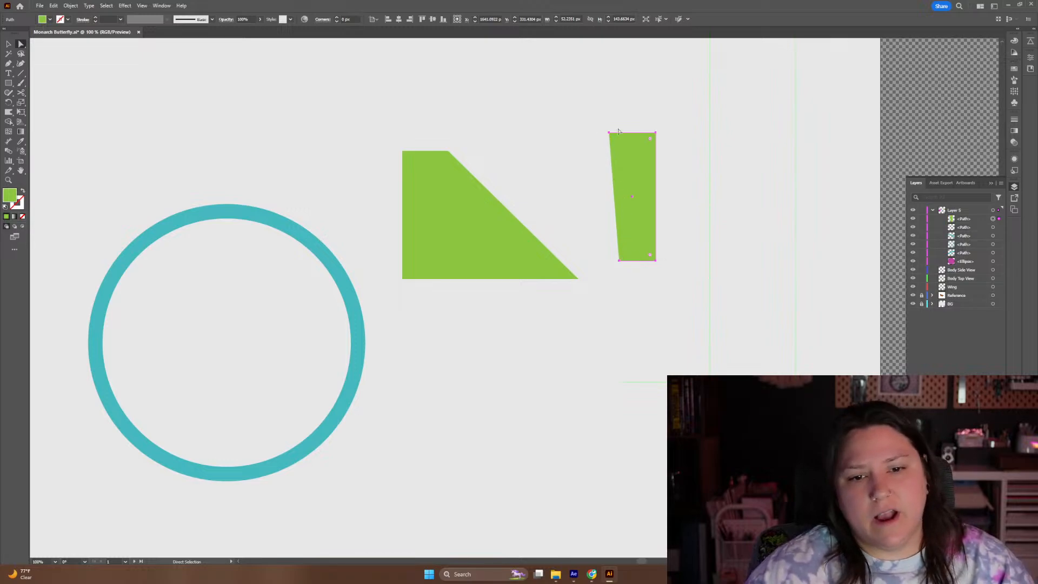
left_click(620, 262)
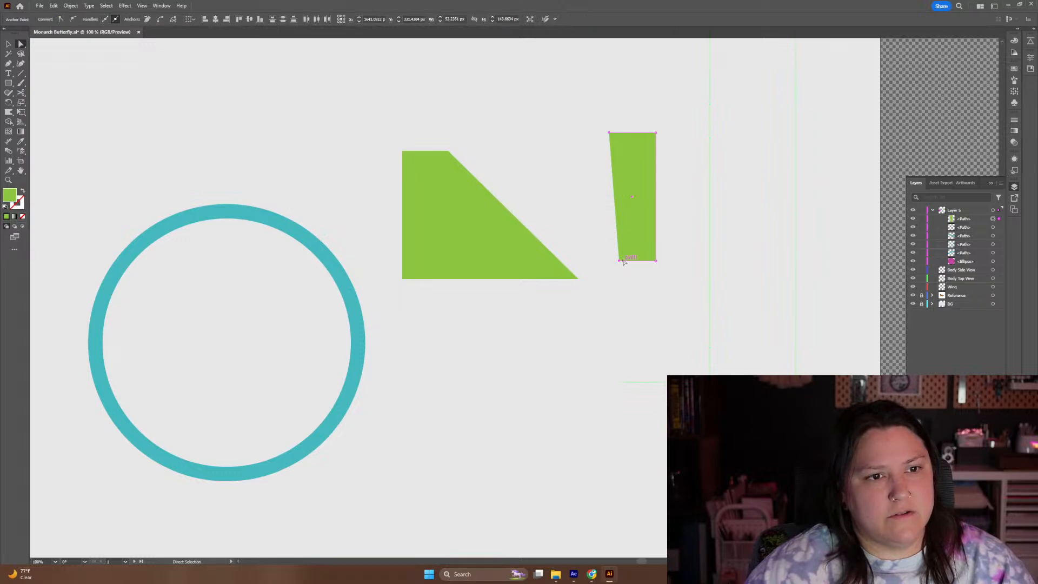
right_click(620, 263)
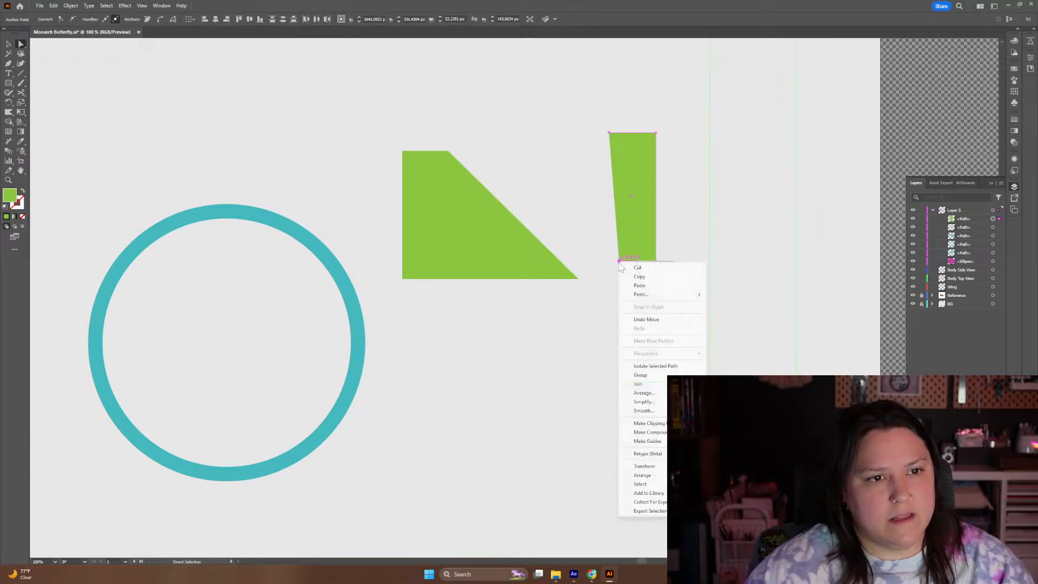
left_click(643, 384)
left_click_drag(621, 153, 666, 165)
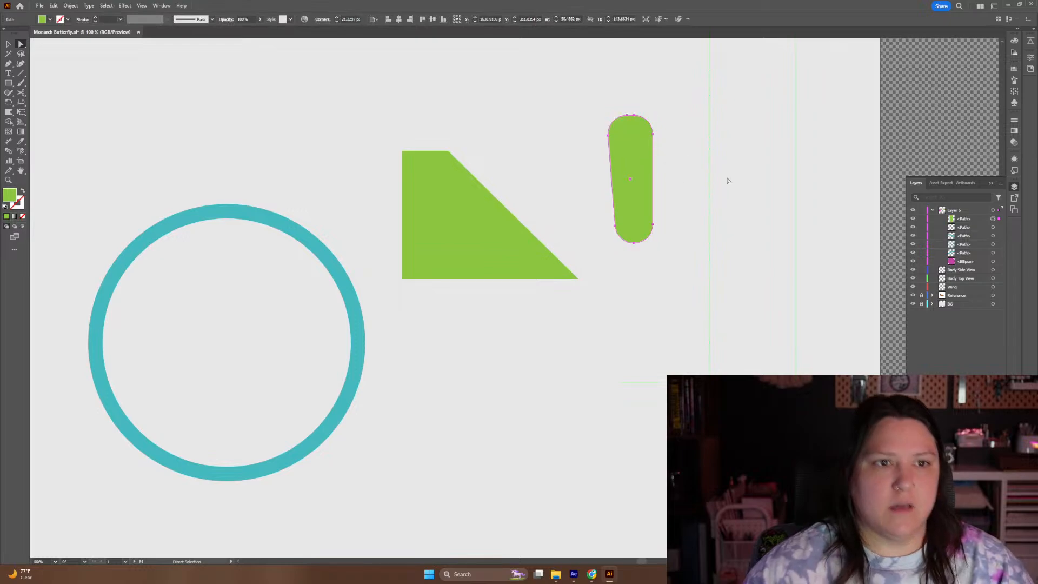
Delete the narrow rounded green shape beside the green four-sided shape
left_click(653, 180)
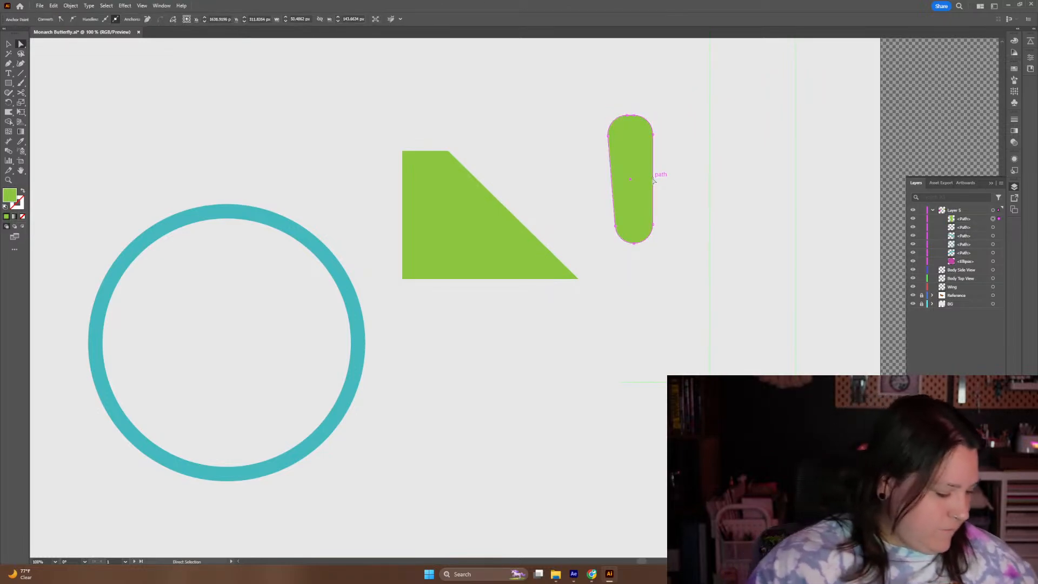
left_click(653, 181)
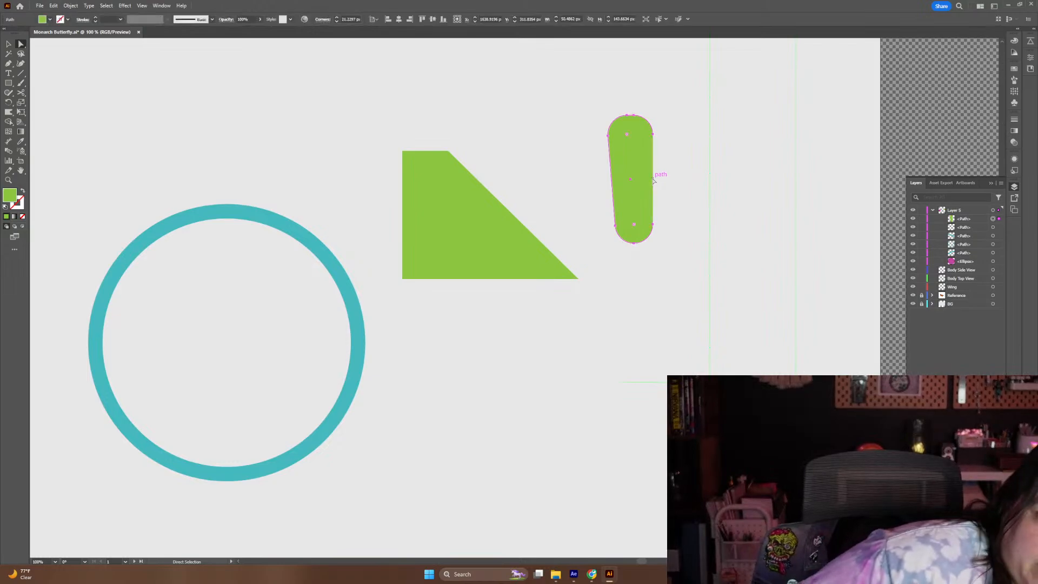
left_click(665, 146)
left_click(645, 165)
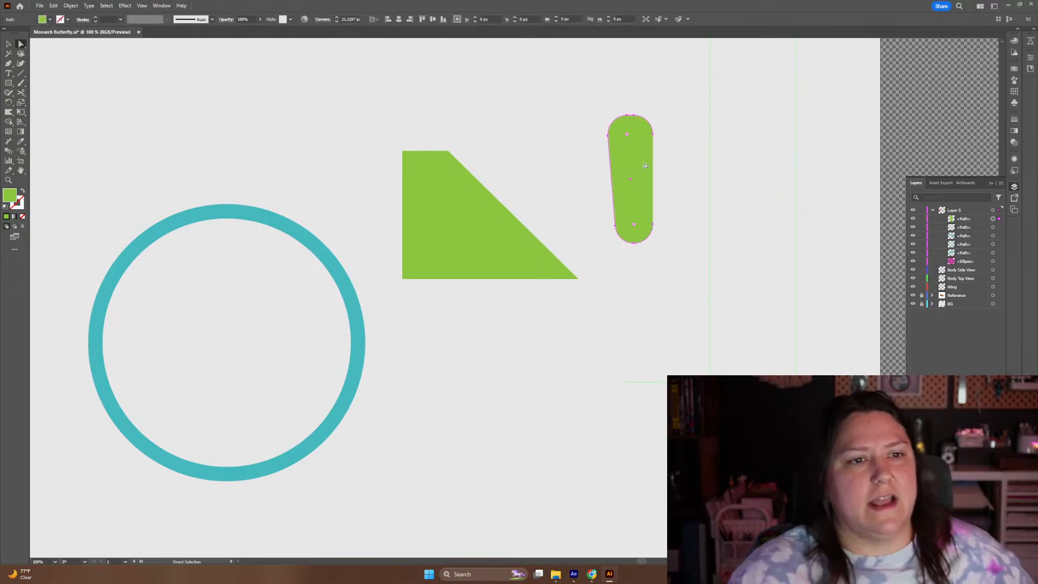
key("Delete")
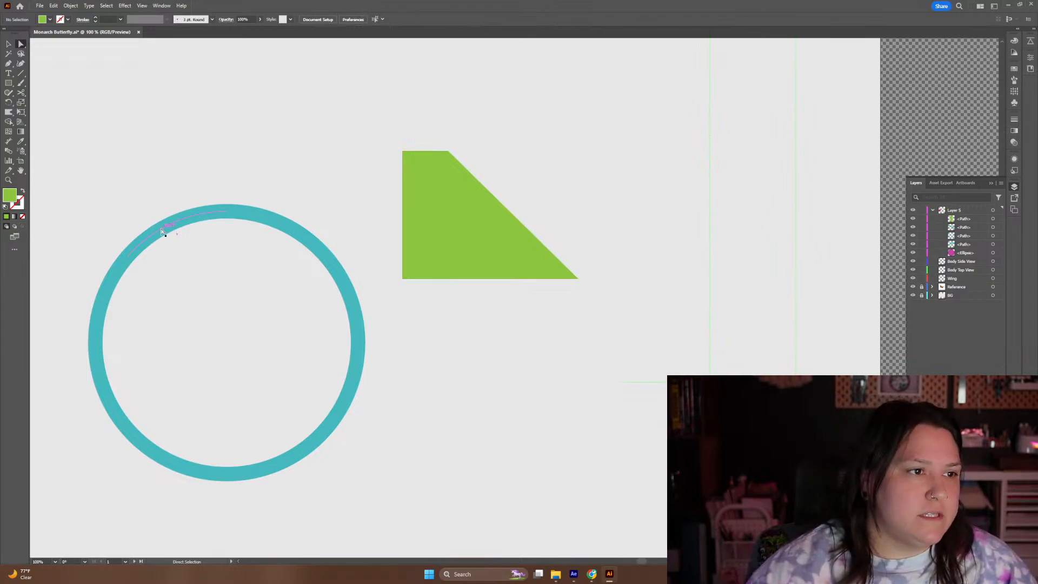
Try reshaping the teal ring's two cut upper arc segments by pulling them outward, and undo both edits
left_click_drag(162, 231, 153, 163)
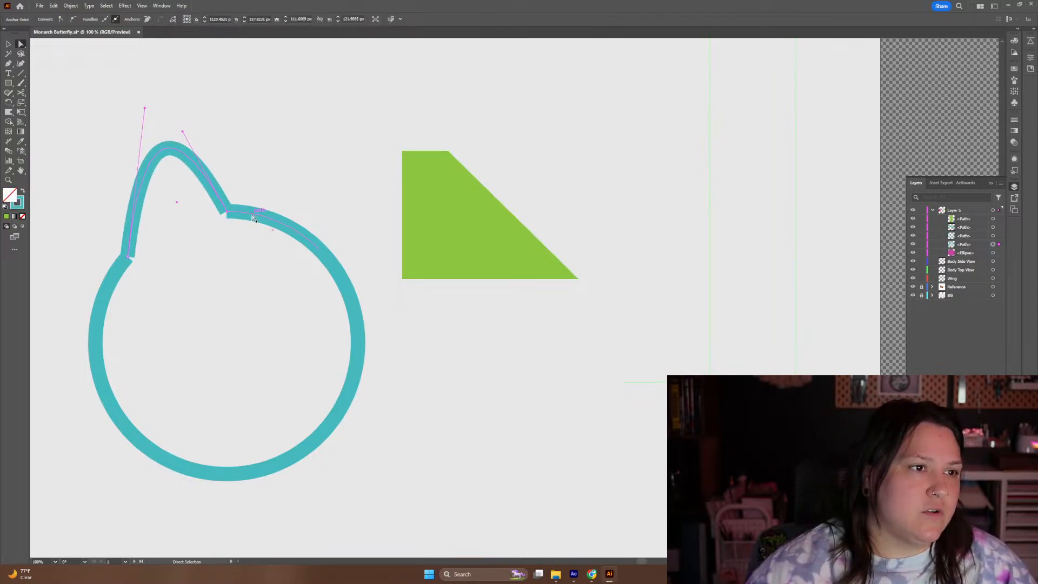
left_click_drag(251, 216, 304, 182)
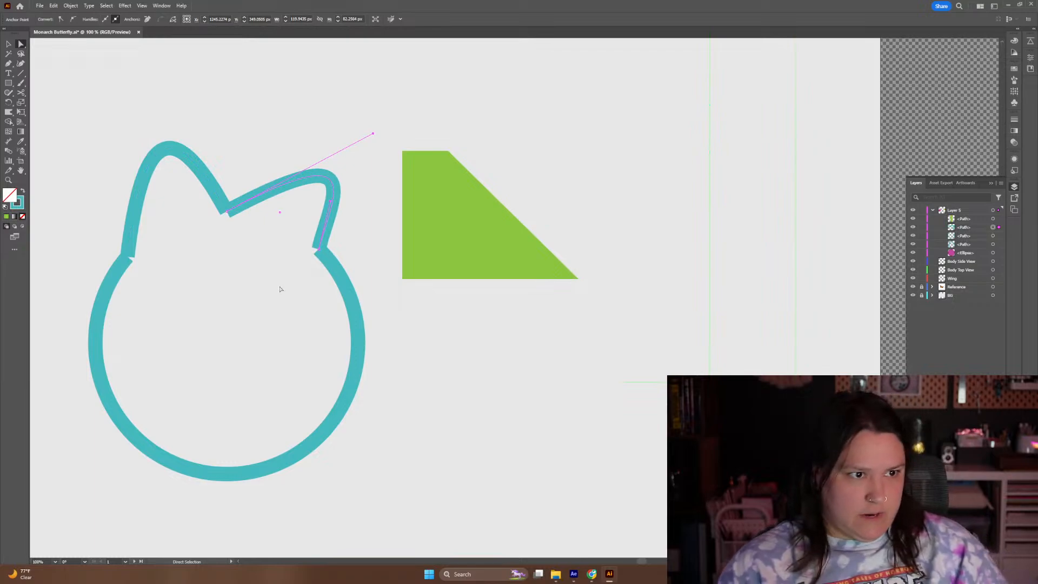
key("ctrl+z")
key("ctrl+z")
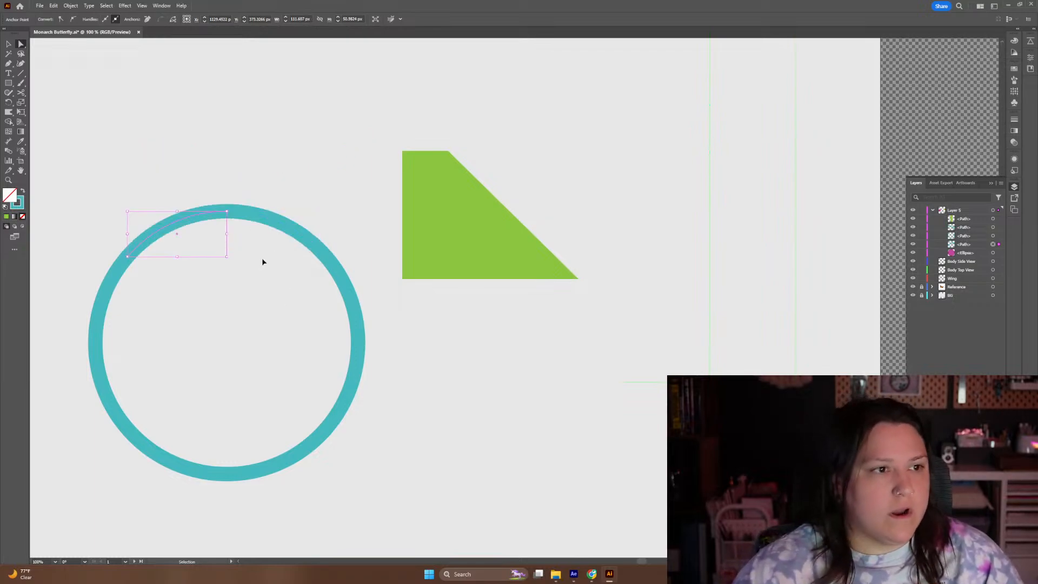
Move the teal ring's two cut upper arcs away as whole pieces, and set them back just above the gap
left_click(8, 45)
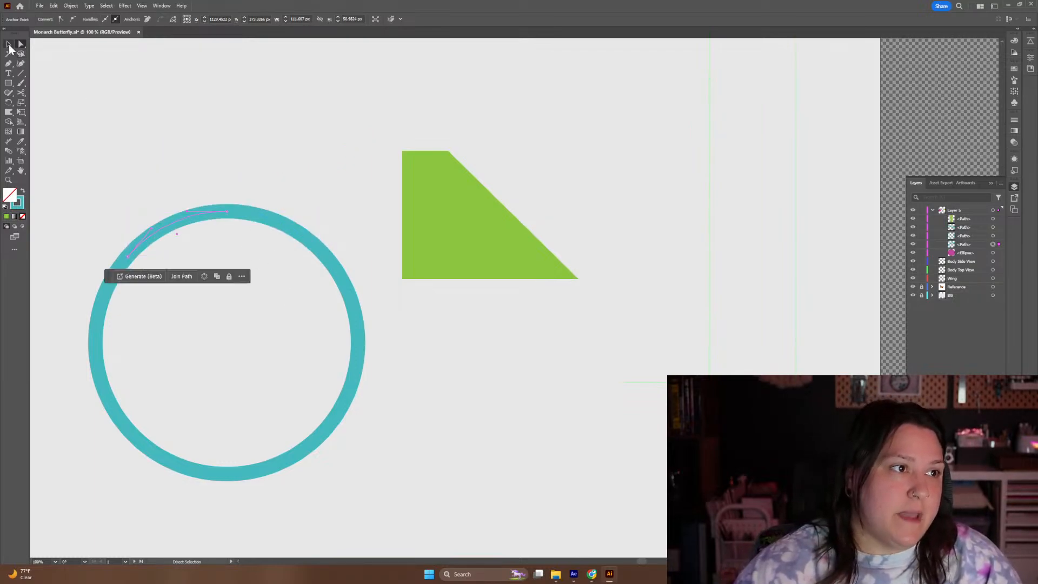
left_click_drag(162, 225, 143, 127)
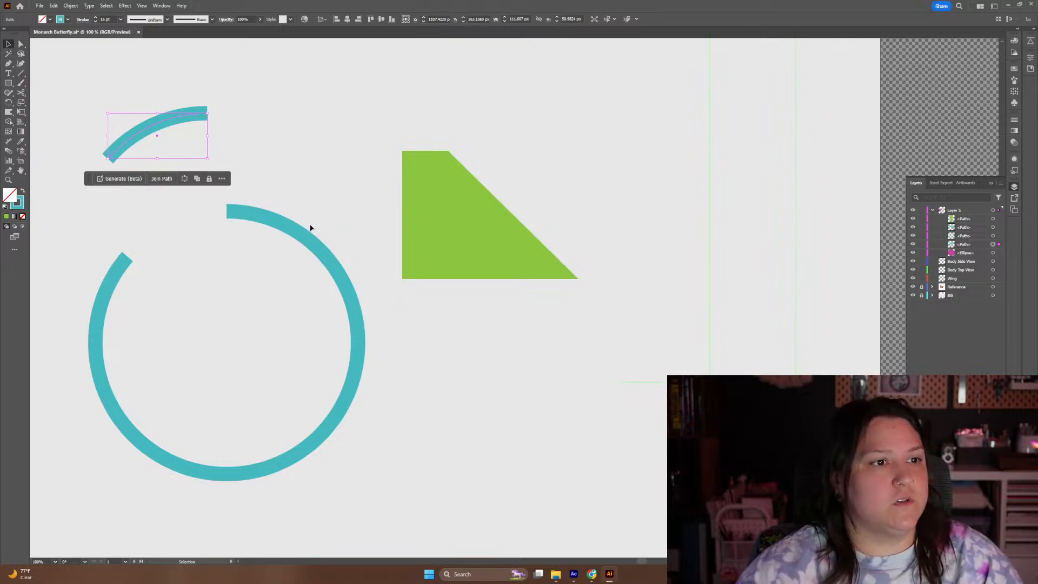
left_click_drag(276, 224, 312, 143)
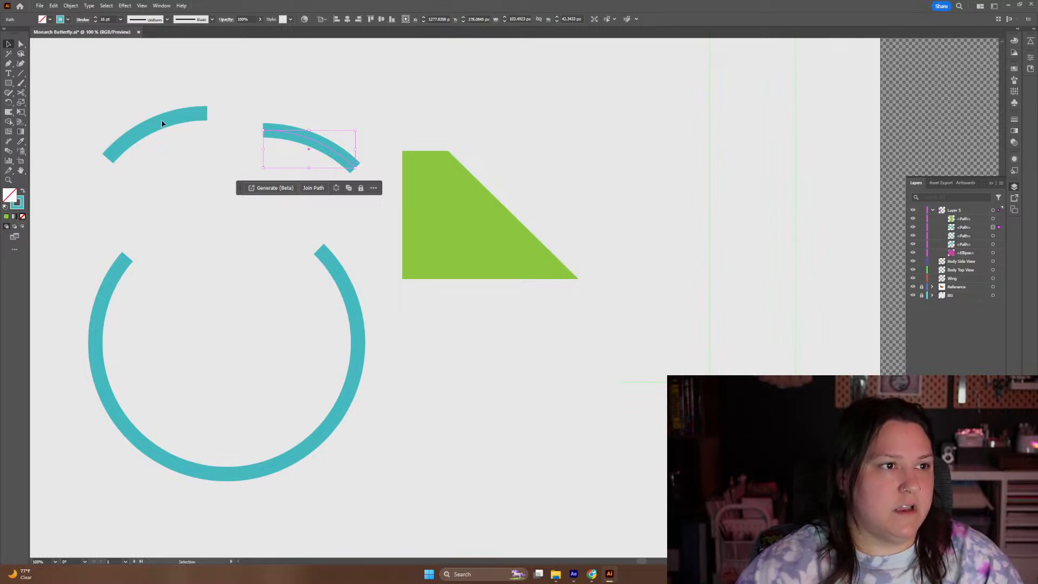
left_click_drag(161, 123, 180, 201)
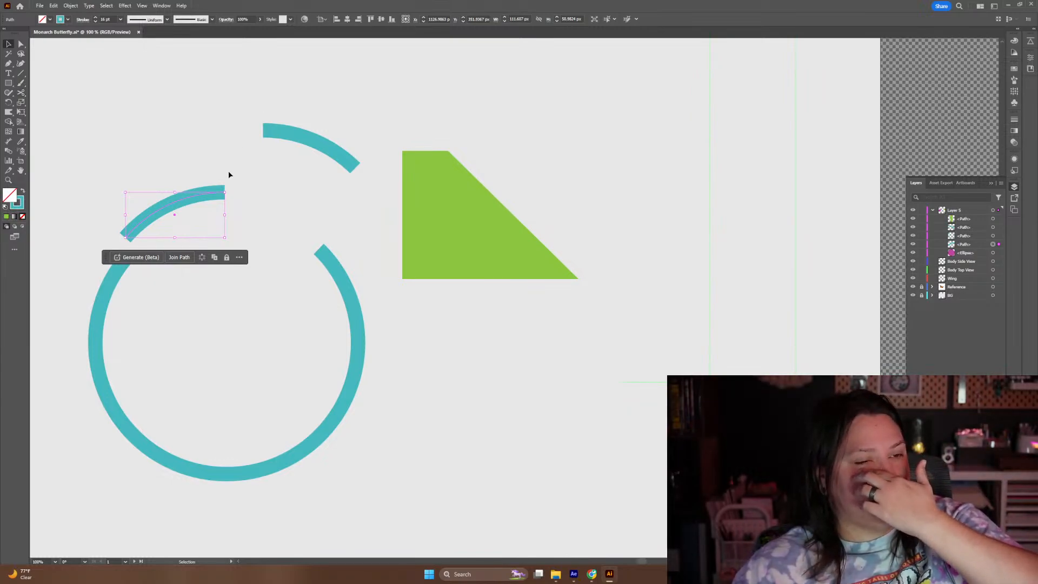
mouse_move(332, 144)
left_mouse_down()
mouse_move(316, 231)
mouse_move(287, 203)
mouse_move(257, 203)
left_mouse_up()
Try to cut a curved loop through the green shape with the Knife tool while a teal arc is selected
left_click(19, 93)
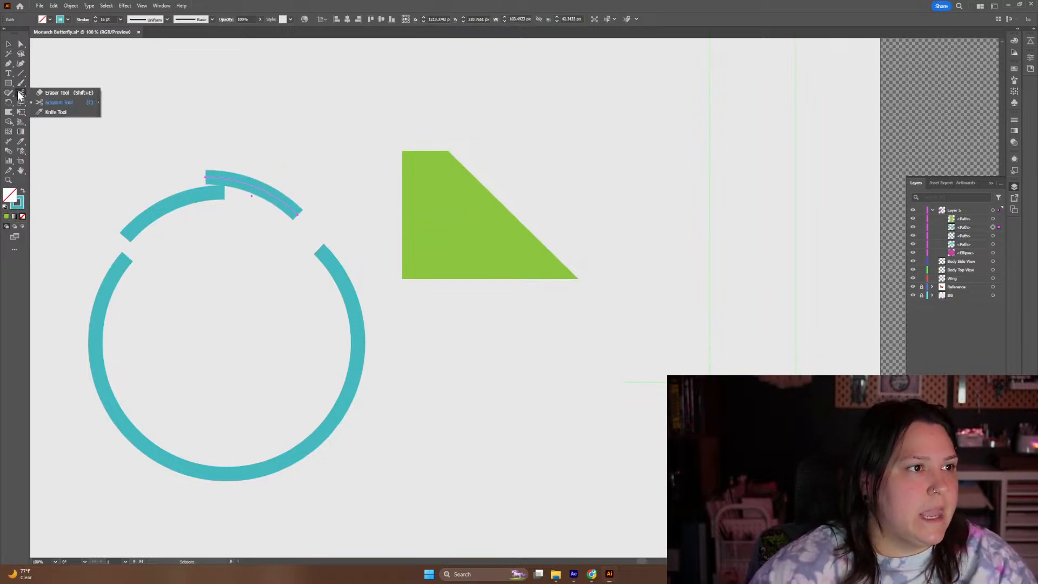
left_click(52, 114)
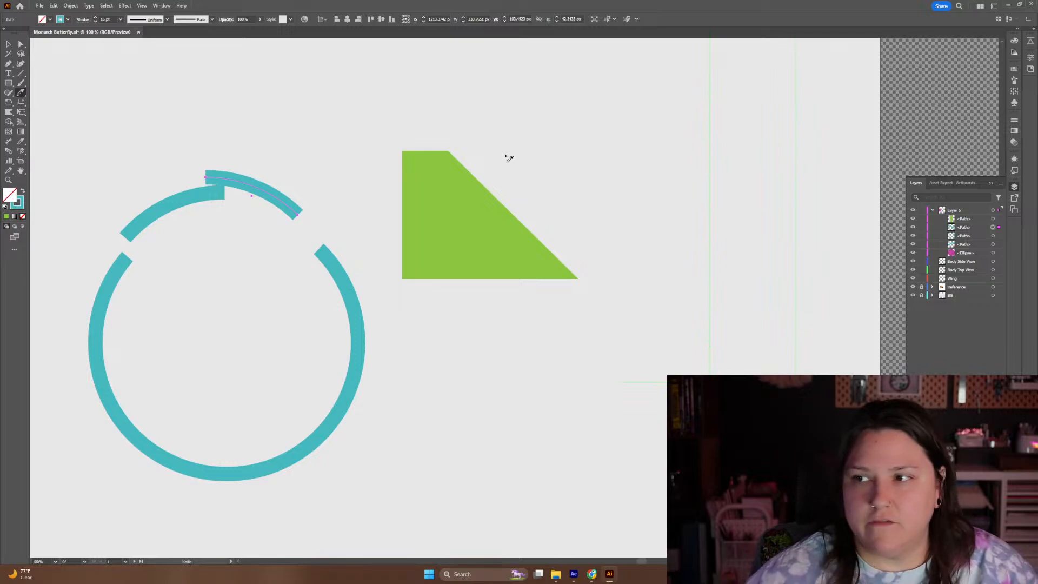
mouse_move(509, 156)
left_mouse_down()
mouse_move(464, 174)
mouse_move(454, 210)
left_mouse_up()
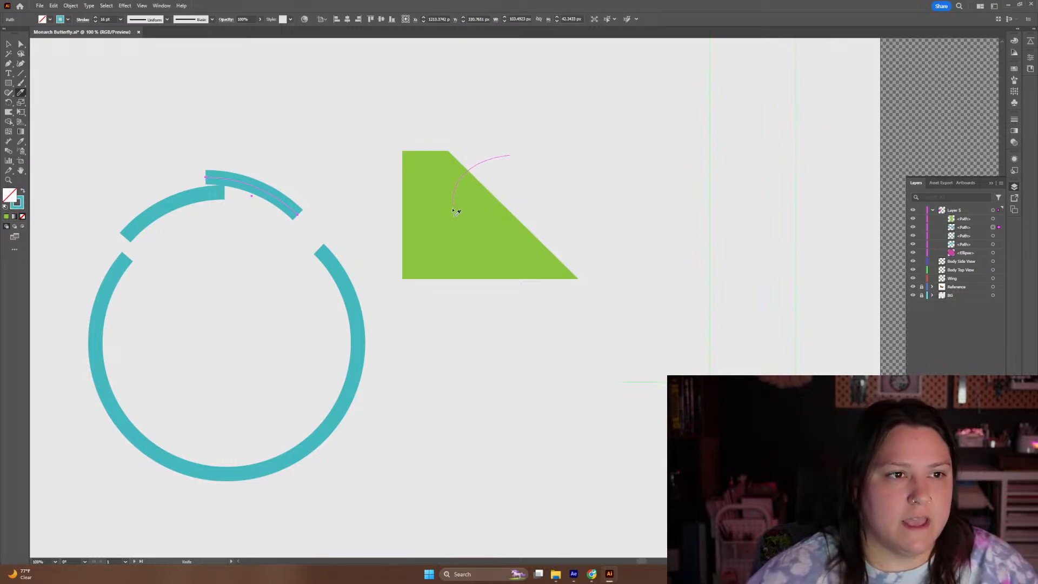
mouse_move(514, 265)
left_mouse_down()
mouse_move(560, 238)
mouse_move(554, 186)
mouse_move(510, 157)
left_mouse_up()
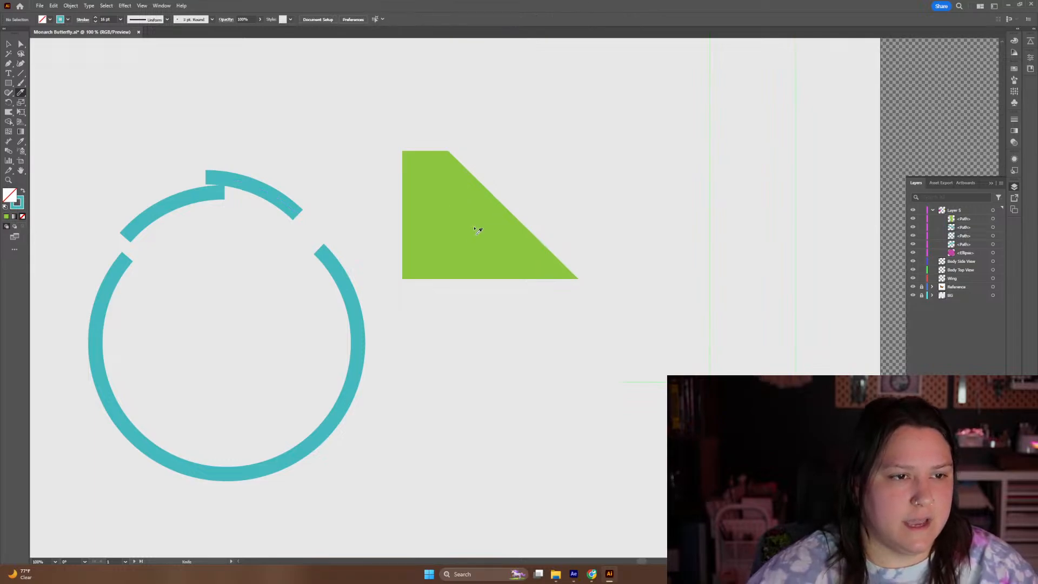
Select the green shape and cut a freehand oval piece out of its slanted side with the Knife tool
key("v")
mouse_move(478, 230)
left_mouse_down()
mouse_move(521, 191)
mouse_move(481, 217)
left_mouse_up()
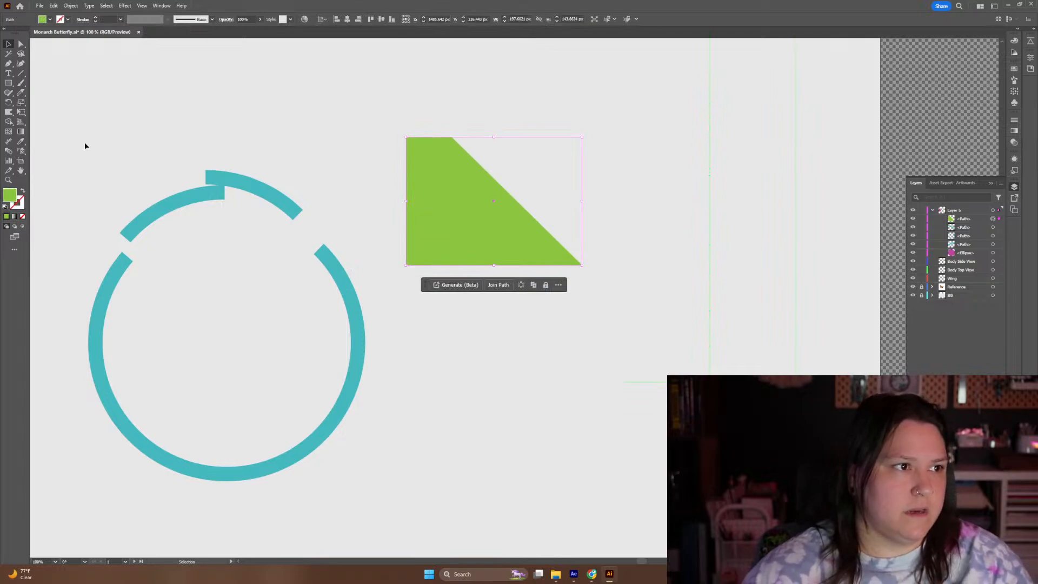
left_click(21, 93)
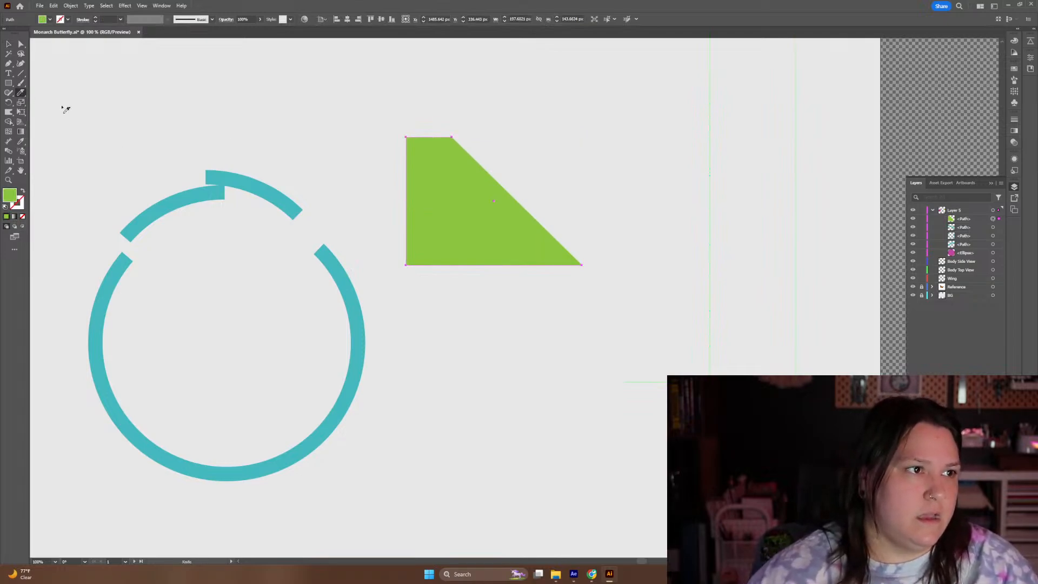
left_click_drag(507, 174, 436, 200)
left_click_drag(535, 223, 508, 174)
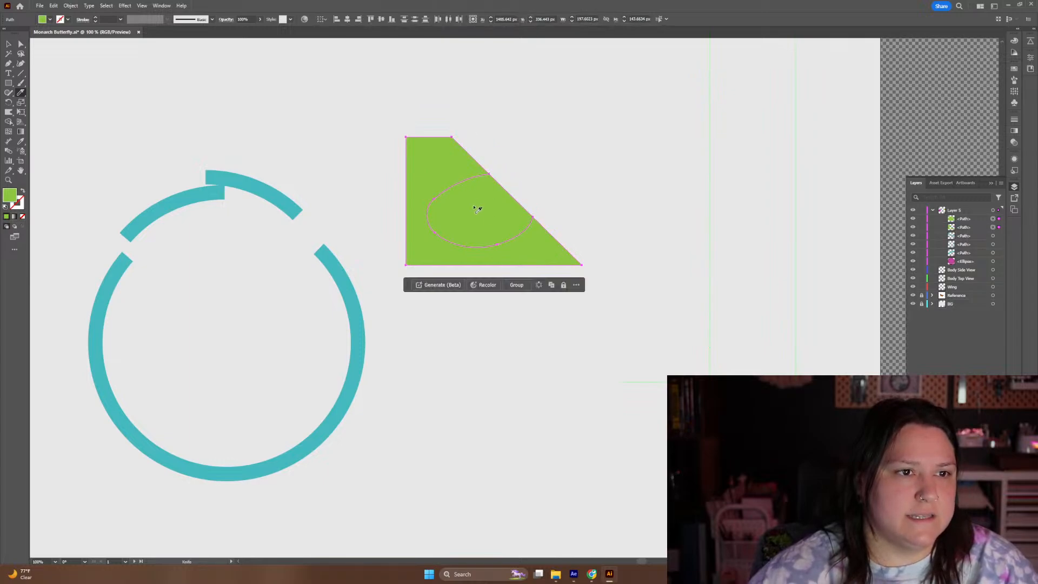
Shift the green pieces slightly, and offset the cut oval piece from the rest of the green shape
key("v")
mouse_move(462, 226)
left_mouse_down()
mouse_move(612, 164)
mouse_move(448, 217)
mouse_move(446, 233)
left_mouse_up()
left_click(646, 141)
left_click(522, 218)
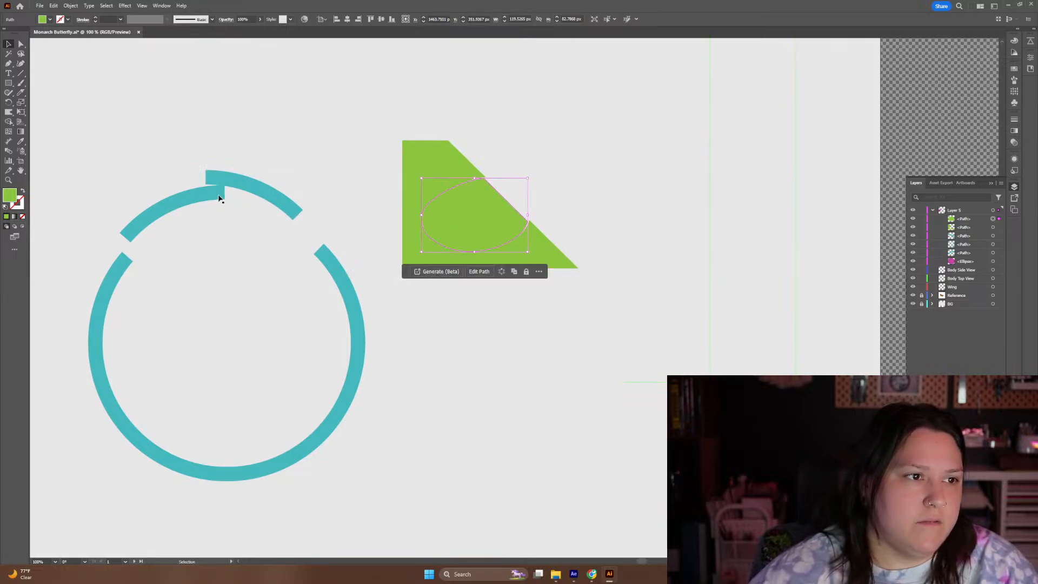
Delete the two loose teal arcs above the open ring
left_click(173, 204)
left_click(251, 187, "shift")
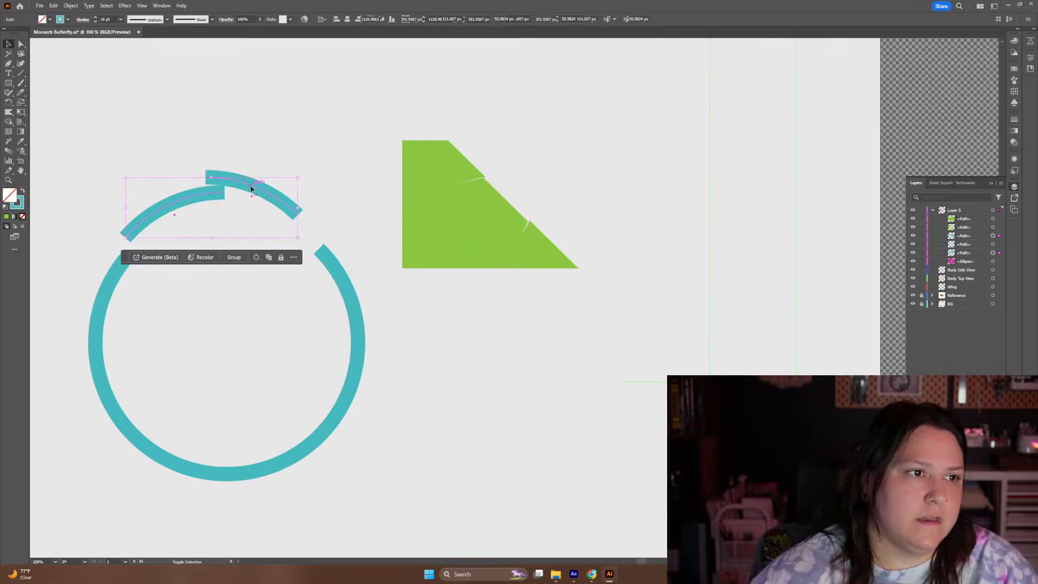
key("Delete")
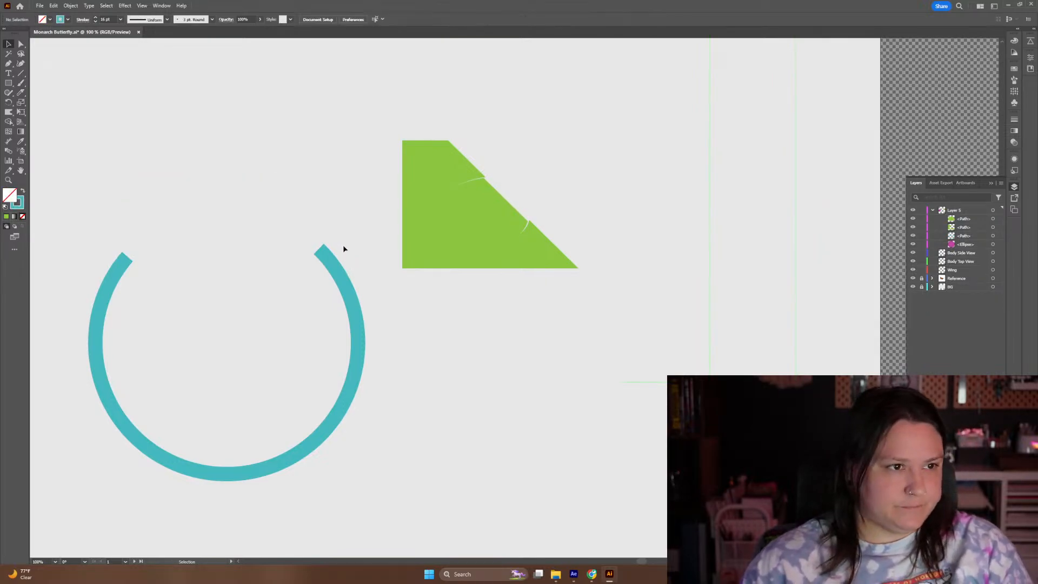
Join the open ends of the teal ring into a closed path, and stretch the shape slightly upward
left_click(333, 268)
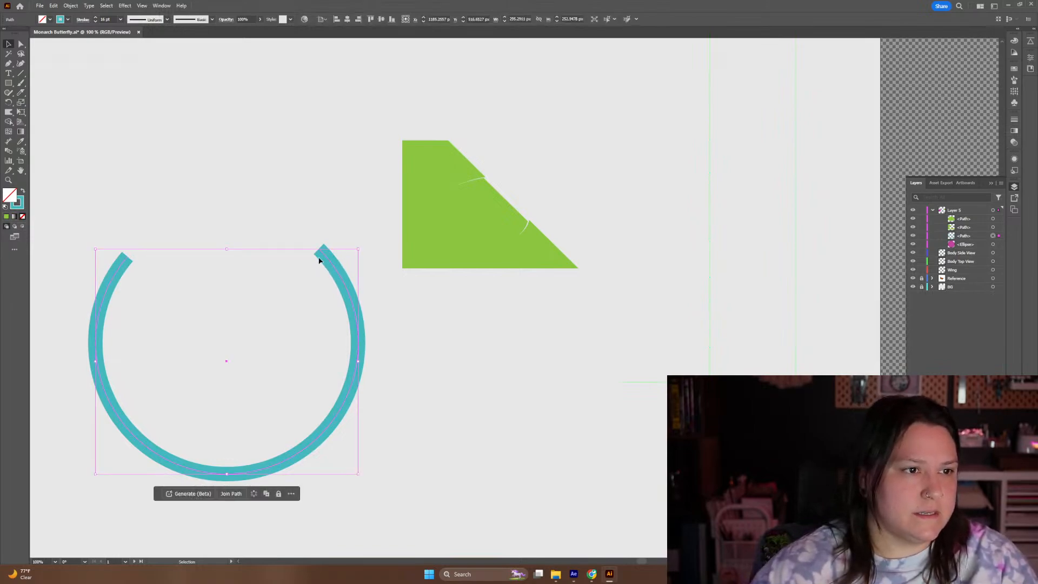
right_click(321, 251)
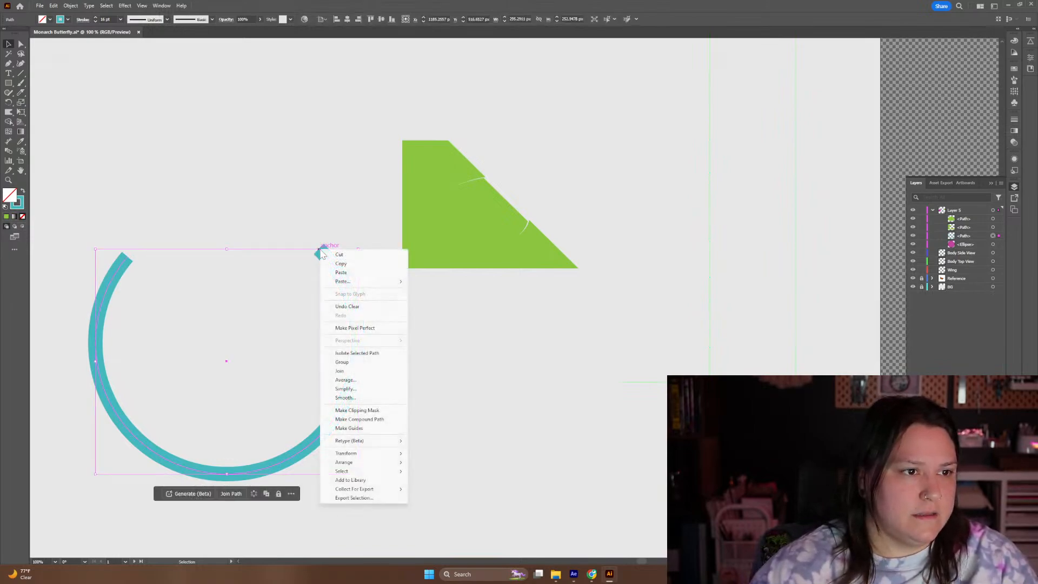
left_click(339, 371)
mouse_move(226, 250)
left_mouse_down()
mouse_move(227, 184)
mouse_move(227, 235)
left_mouse_up()
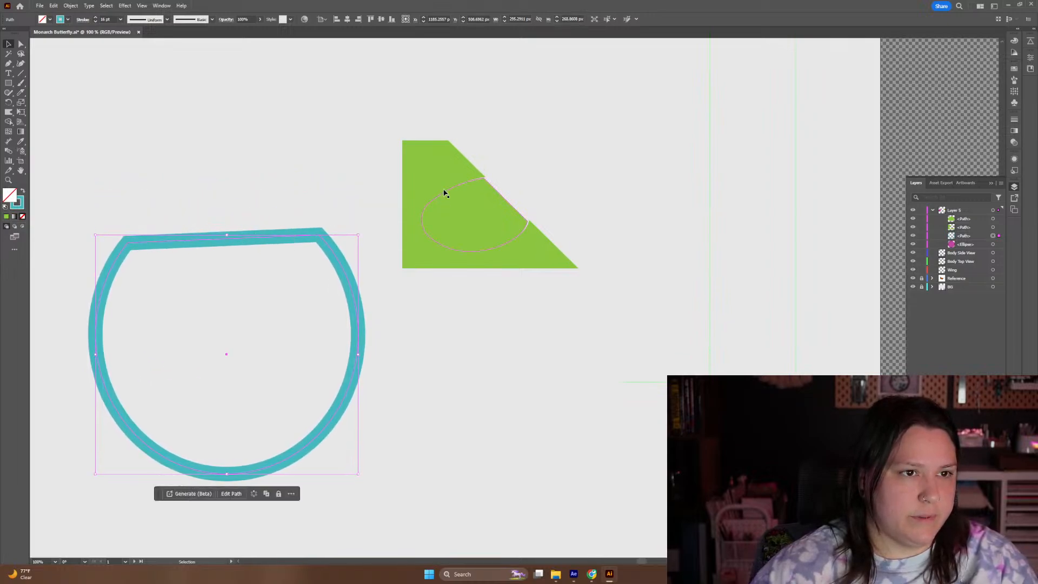
Delete both pieces of the cut green shape
left_click(453, 218)
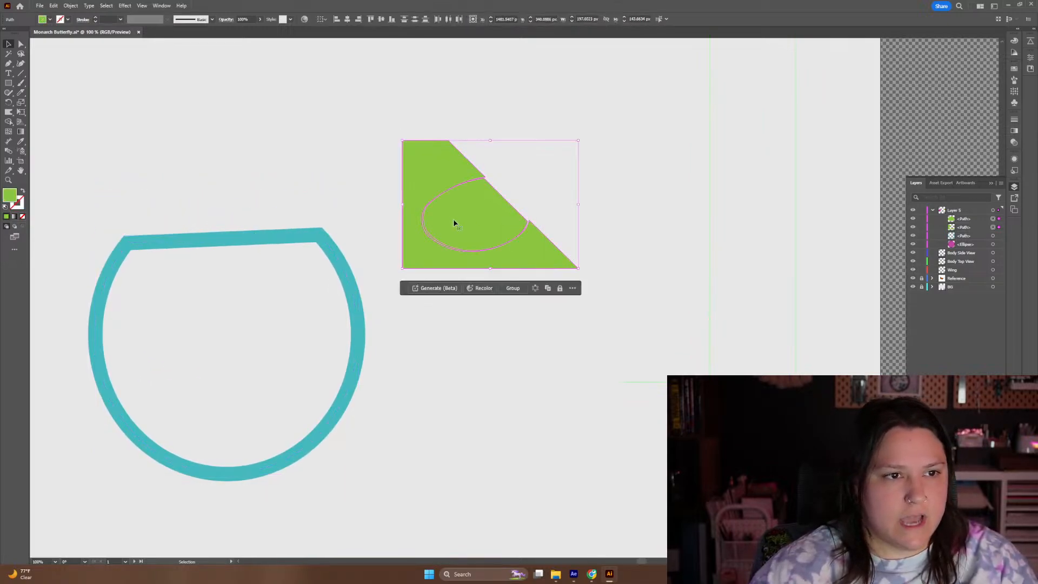
key("Delete")
Select the closed teal outline, slice it into several pieces with freehand Knife cuts, and deselect the pieces
left_click_drag(426, 238, 712, 185)
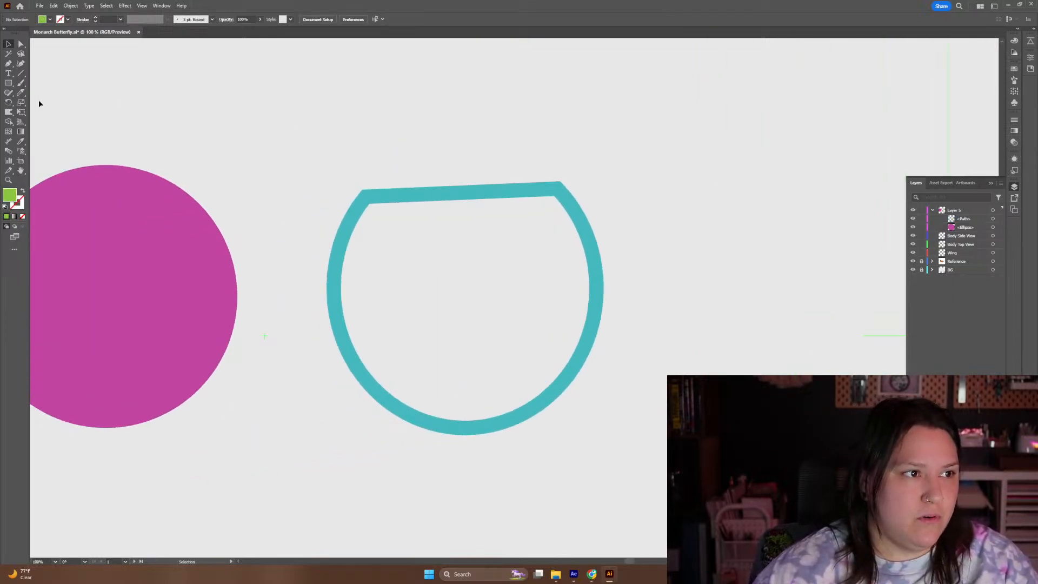
left_click(22, 93)
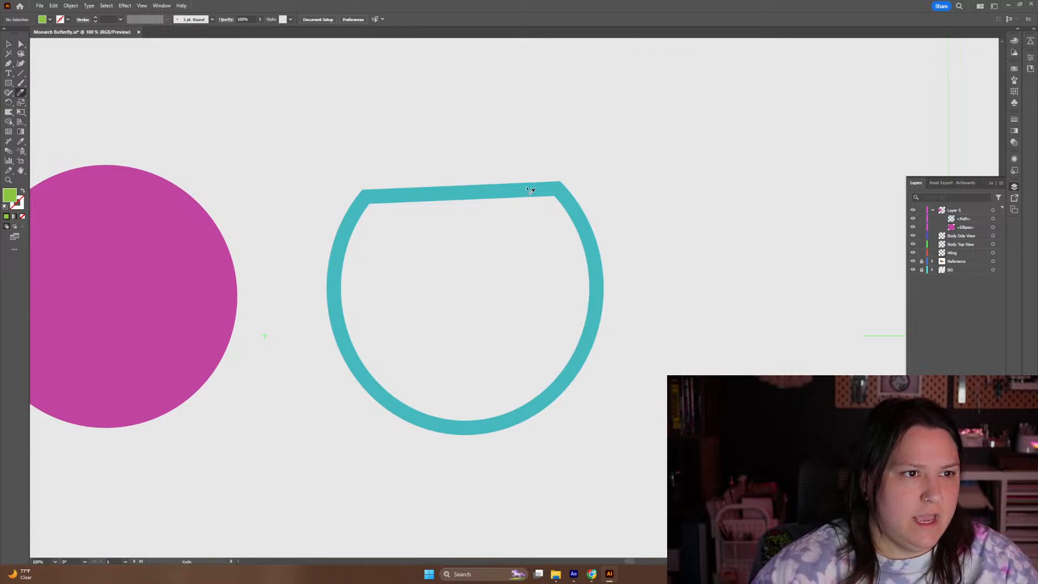
key("v")
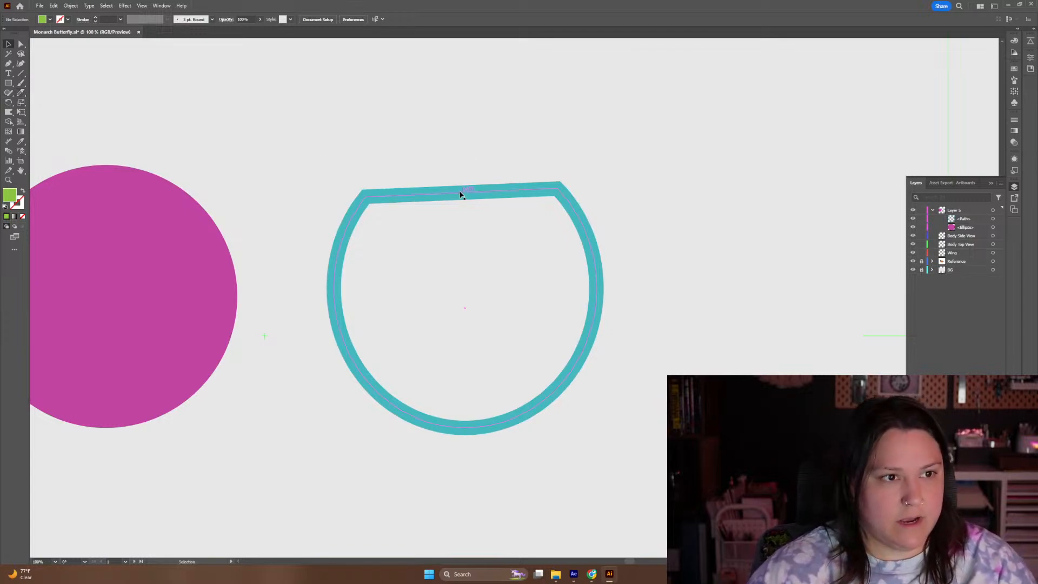
left_click(464, 193)
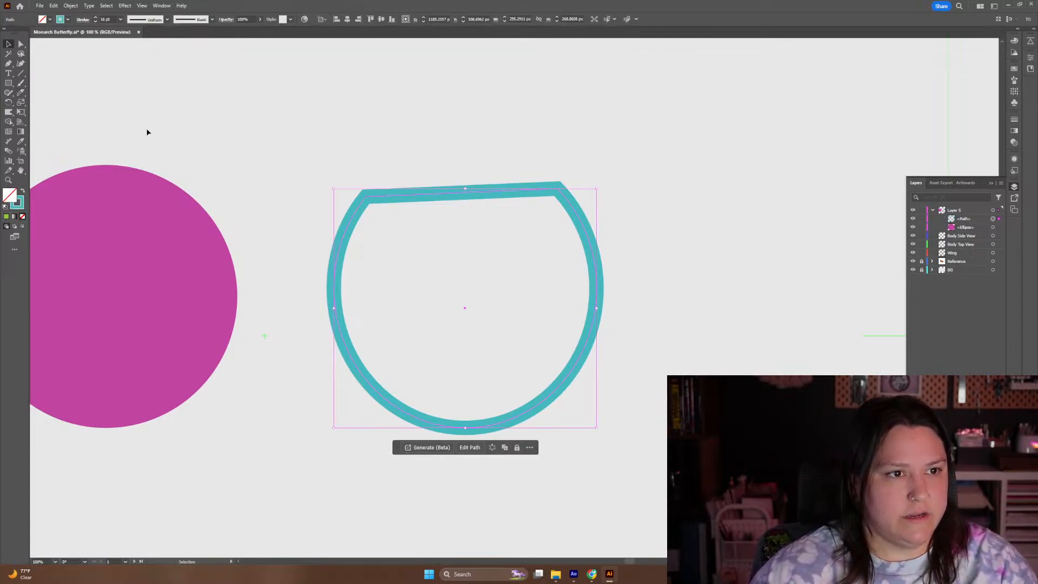
left_click(22, 93)
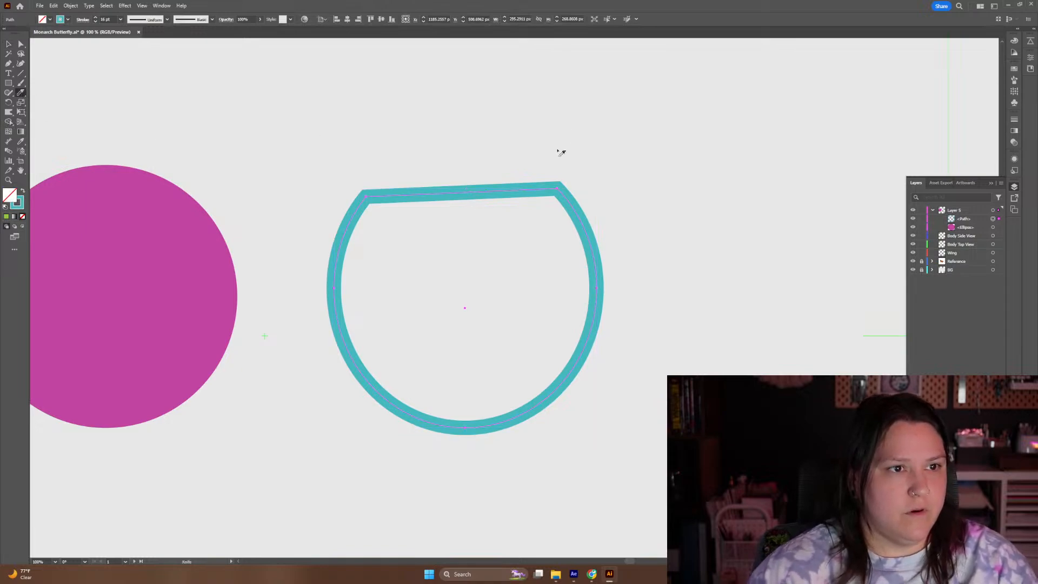
mouse_move(545, 150)
left_mouse_down()
mouse_move(323, 269)
mouse_move(482, 334)
mouse_move(526, 327)
mouse_move(644, 264)
mouse_move(547, 232)
mouse_move(378, 348)
mouse_move(377, 395)
mouse_move(463, 493)
mouse_move(537, 433)
mouse_move(466, 407)
mouse_move(462, 395)
mouse_move(602, 263)
mouse_move(558, 347)
mouse_move(580, 439)
mouse_move(630, 412)
mouse_move(634, 308)
mouse_move(516, 177)
mouse_move(545, 152)
left_mouse_up()
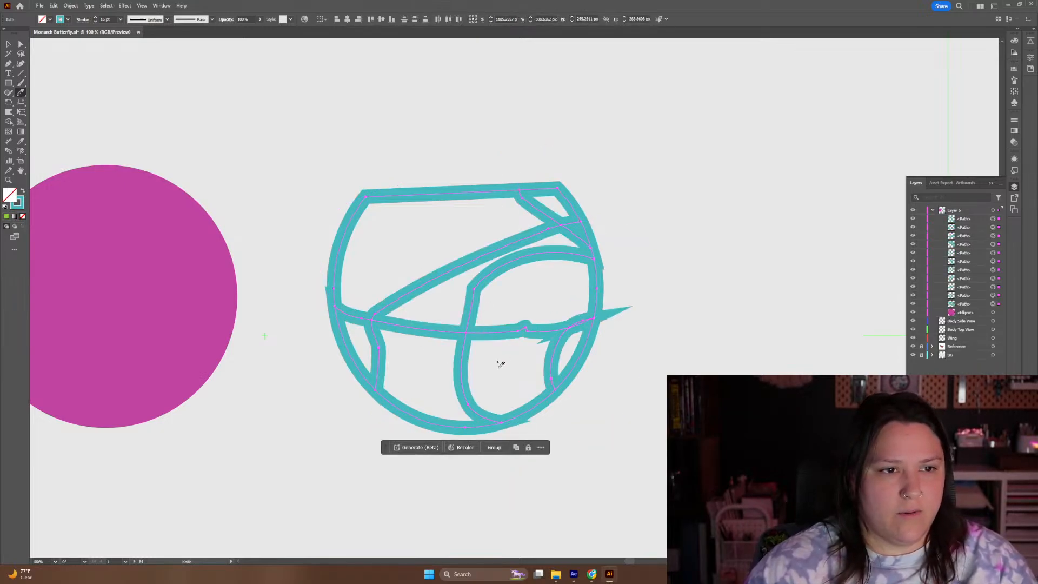
key("v")
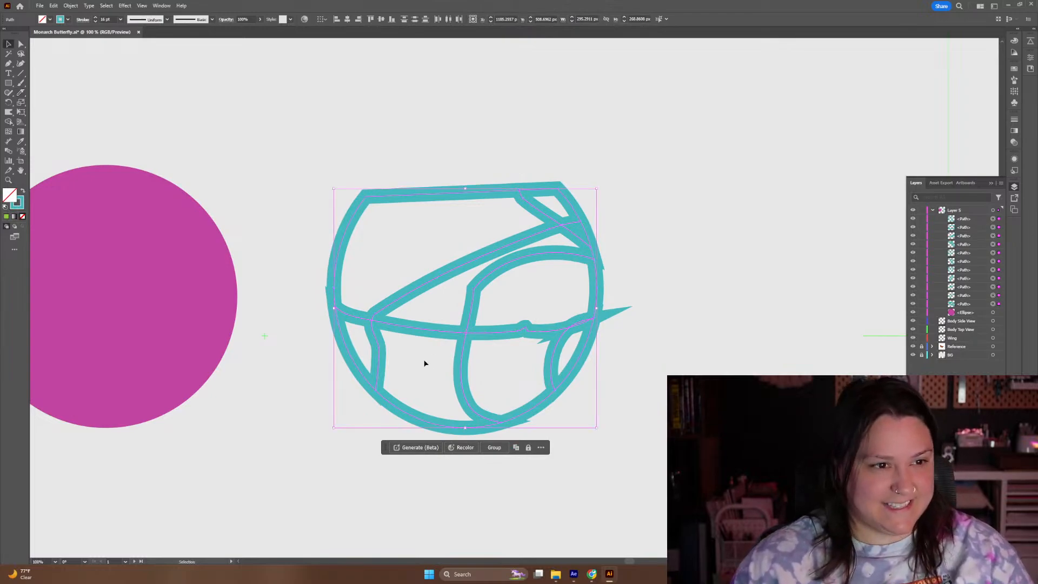
left_click(631, 337)
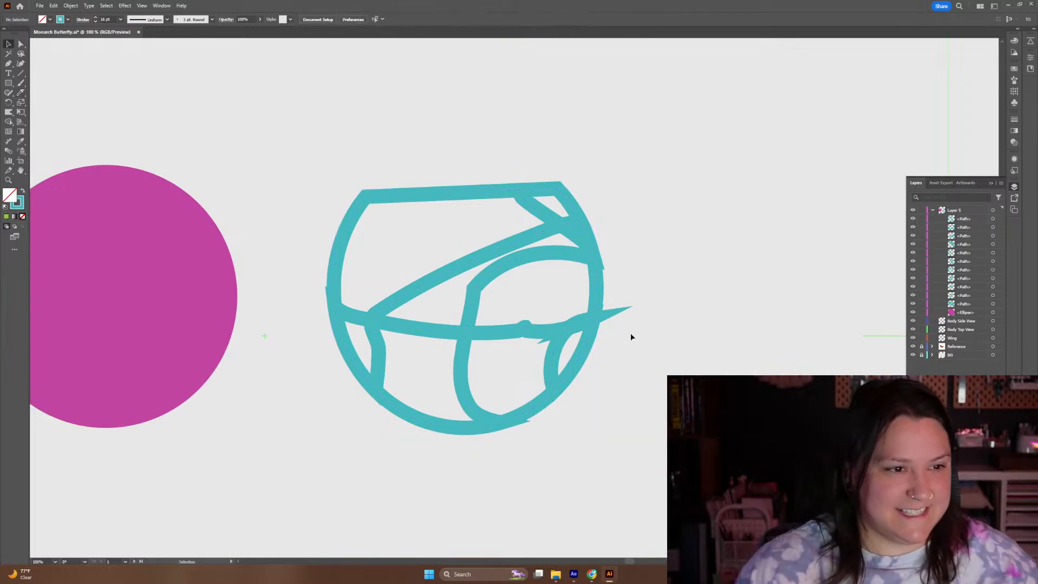
Fill the lower middle piece of the sliced teal outline with solid green
left_click(417, 332)
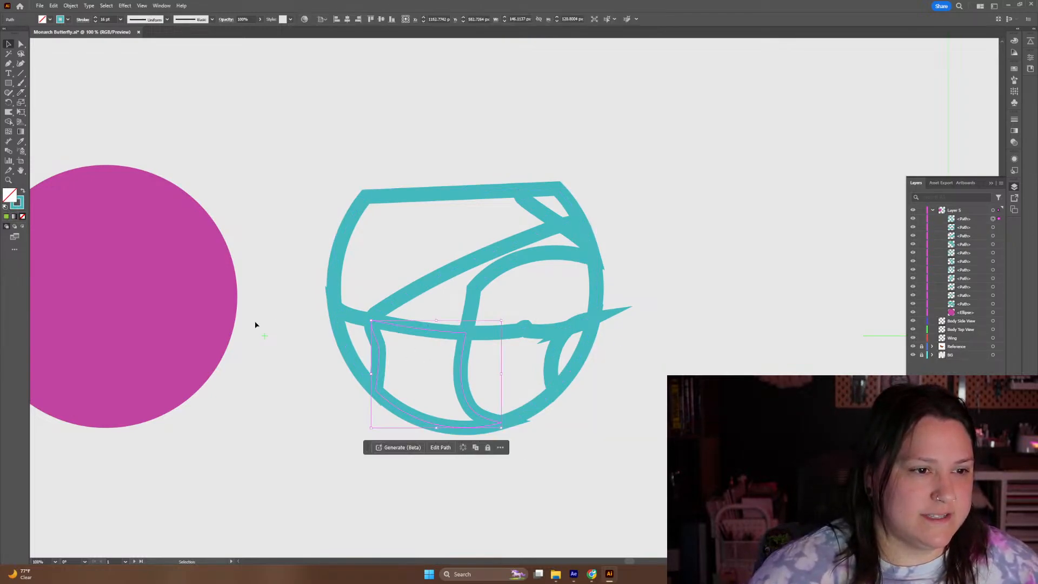
left_click(6, 216)
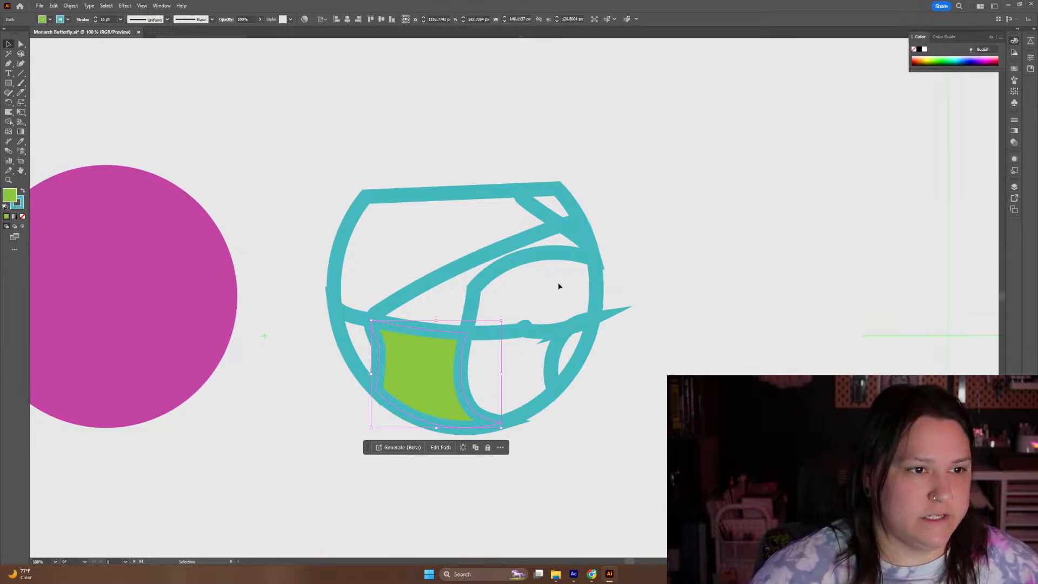
Fill the large upper piece of the sliced teal outline with solid blue and deselect it
left_click(537, 239)
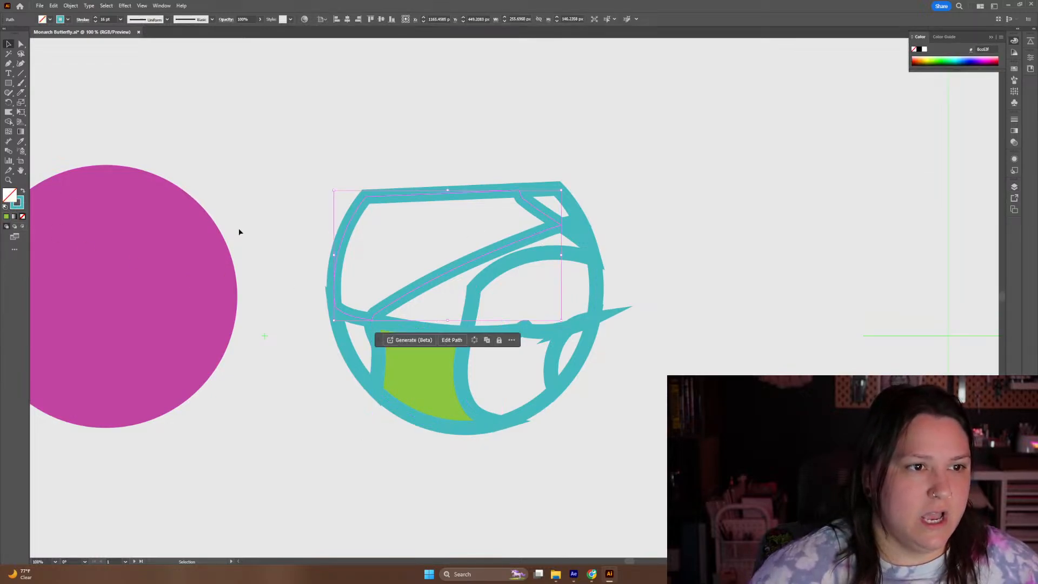
left_click(7, 217)
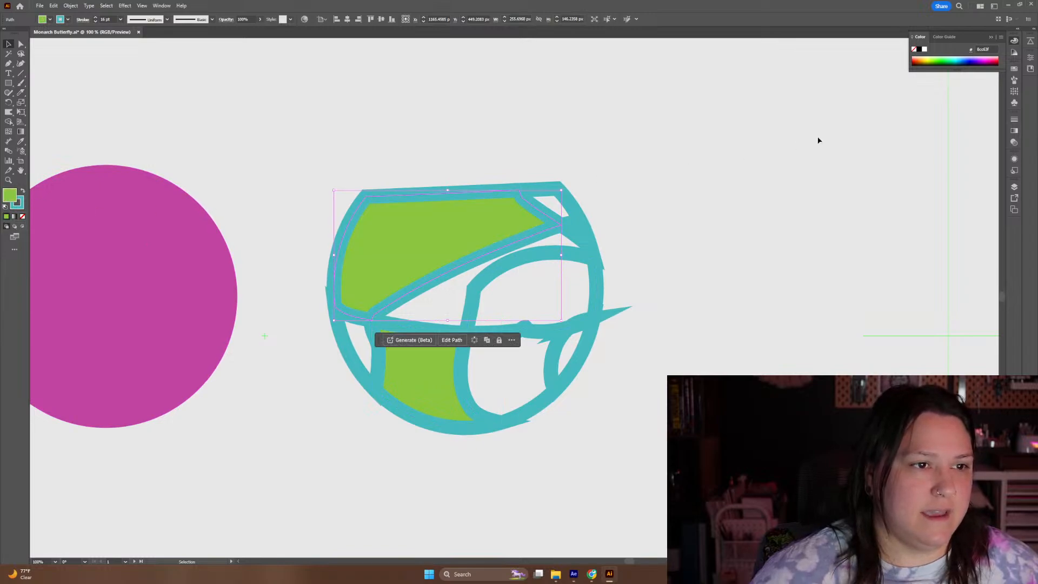
left_click(973, 58)
left_click_drag(973, 58, 938, 56)
left_click(974, 57)
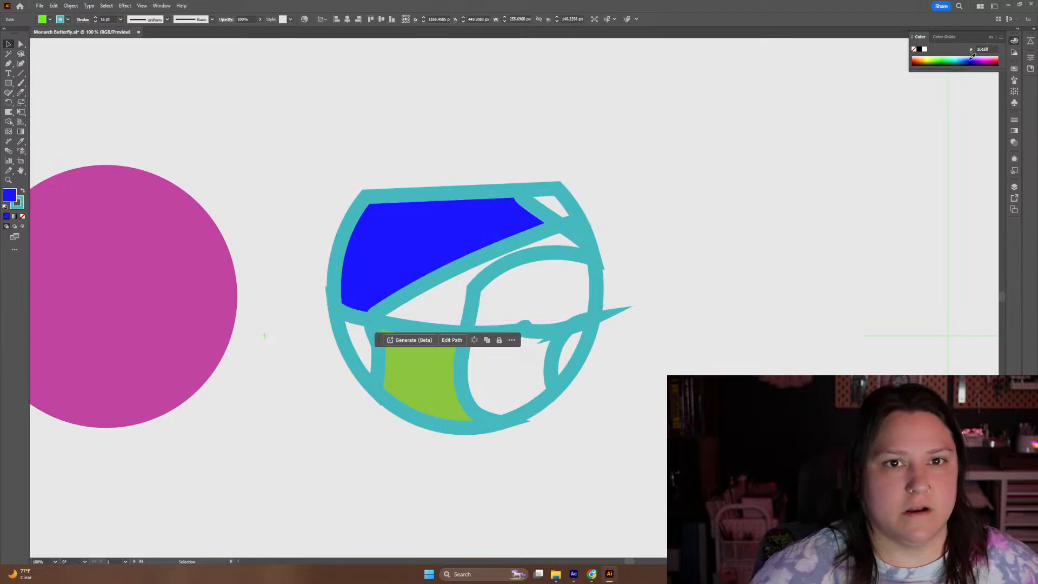
key("ctrl+shift+a")
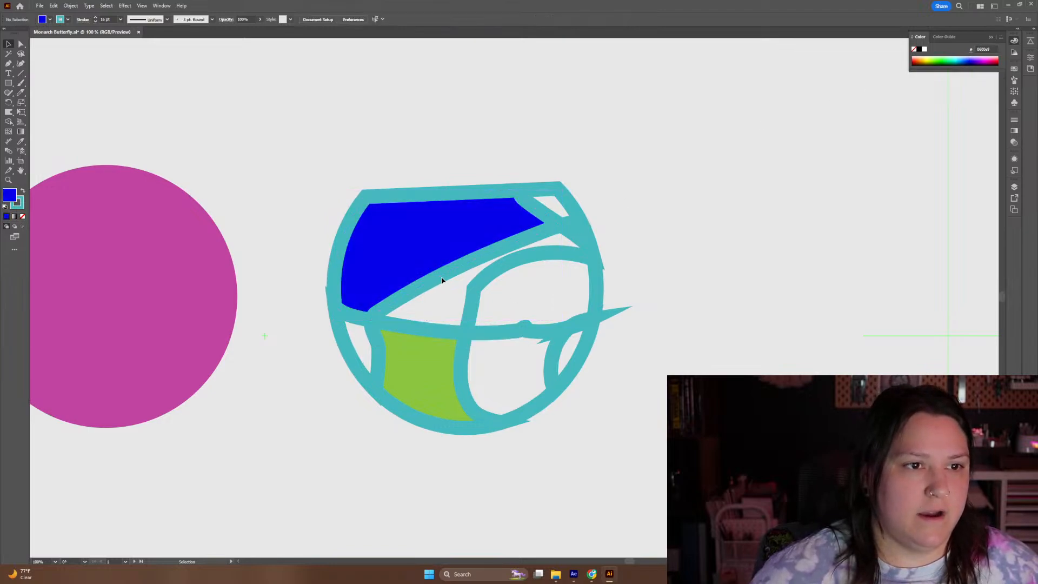
Select all the pieces of the sliced teal outline together and delete them
left_click(472, 306)
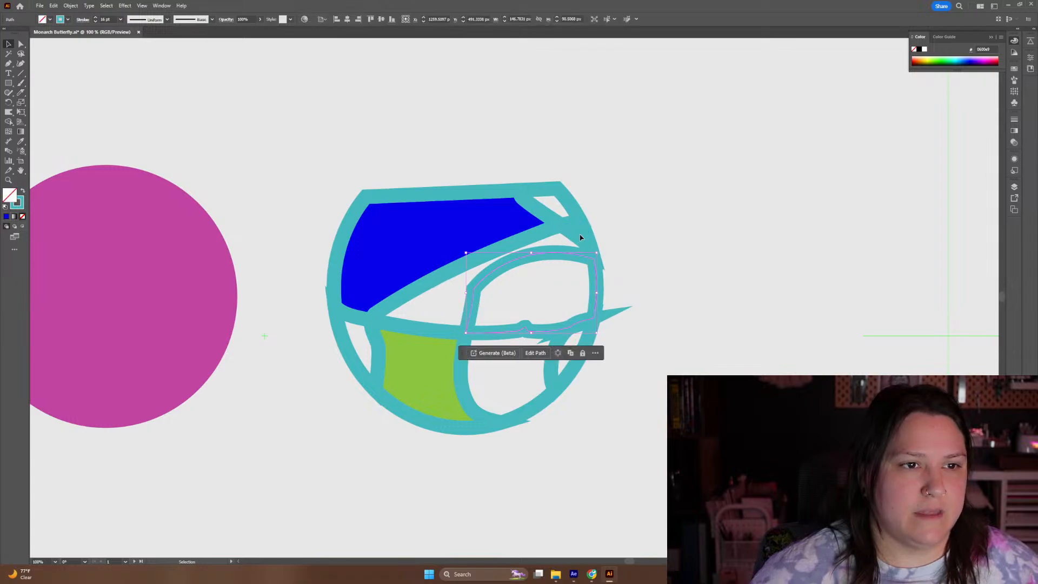
key("ctrl+shift+a")
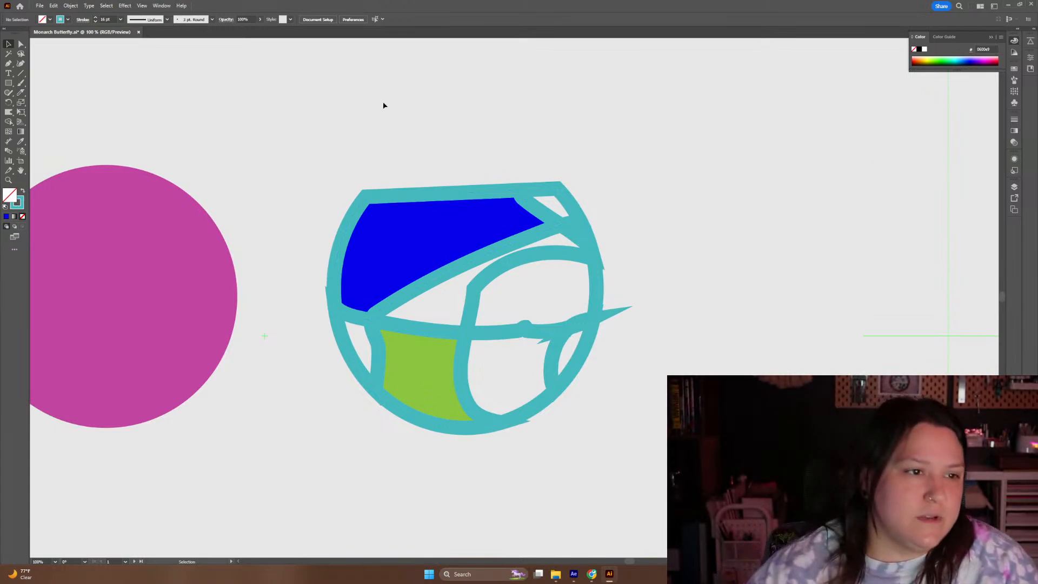
left_click_drag(269, 141, 710, 443)
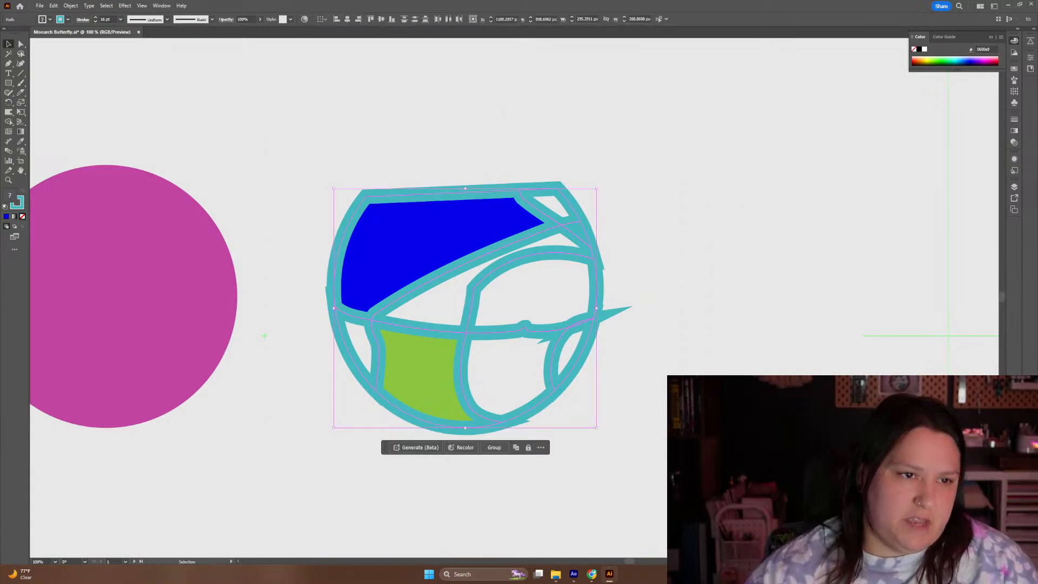
key("Delete")
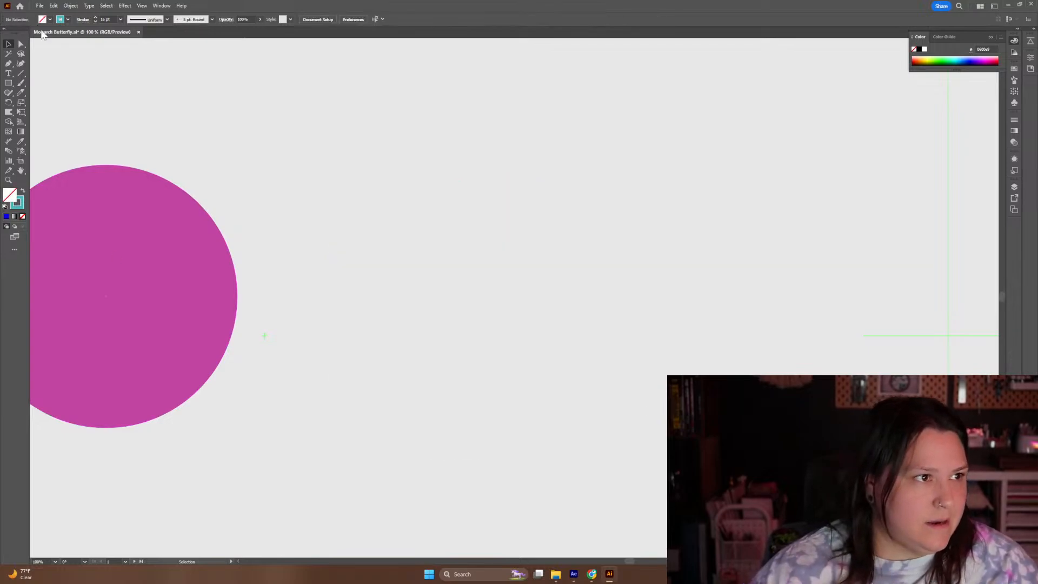
Add a point text reading "R" in the empty area beside the magenta circle
left_click(9, 73)
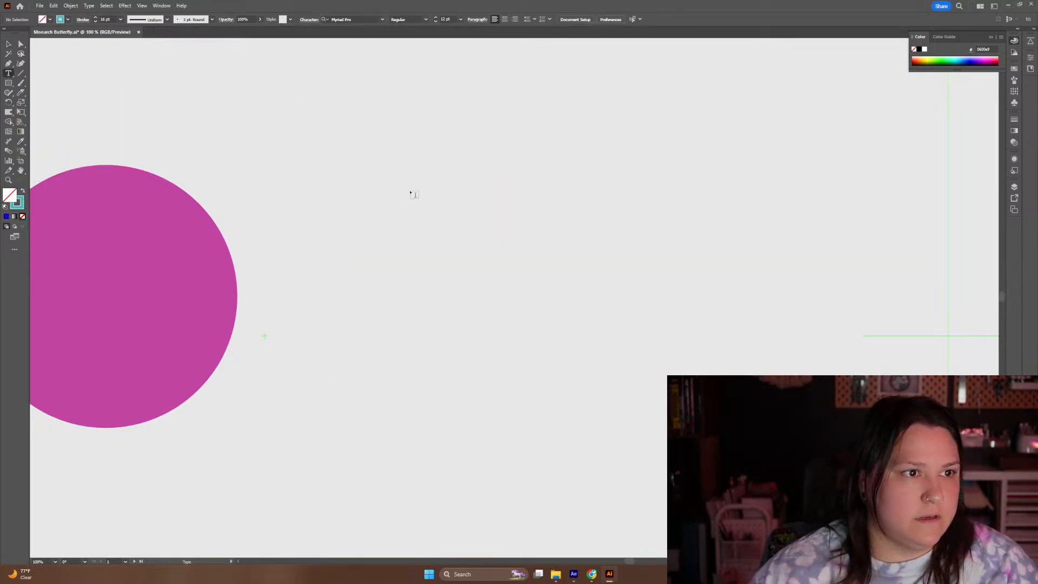
left_click(413, 192)
type("R")
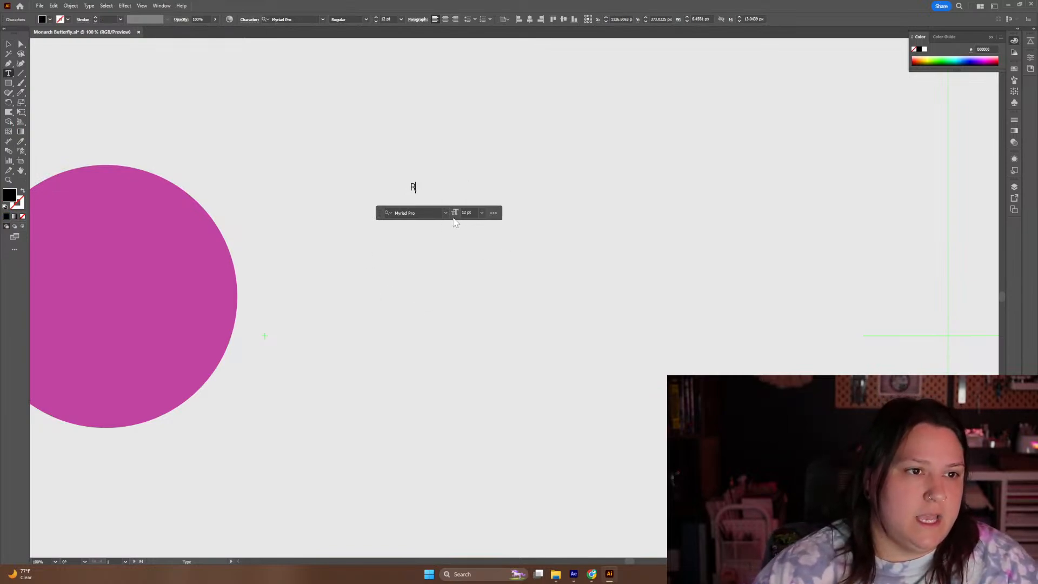
Set the letter R's font size to 200 pt and move it down into the open canvas
key("ctrl+a")
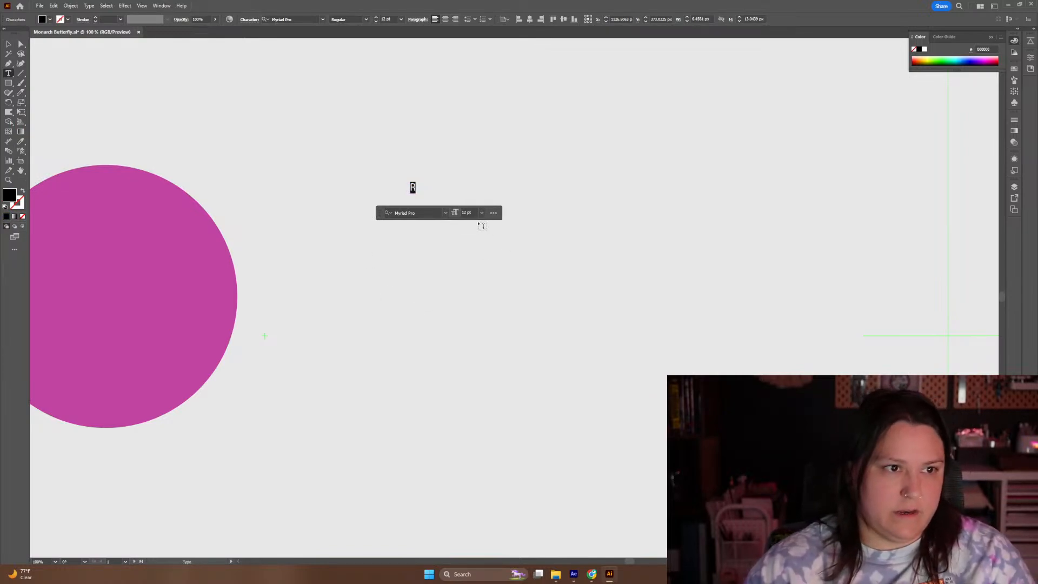
left_click(481, 213)
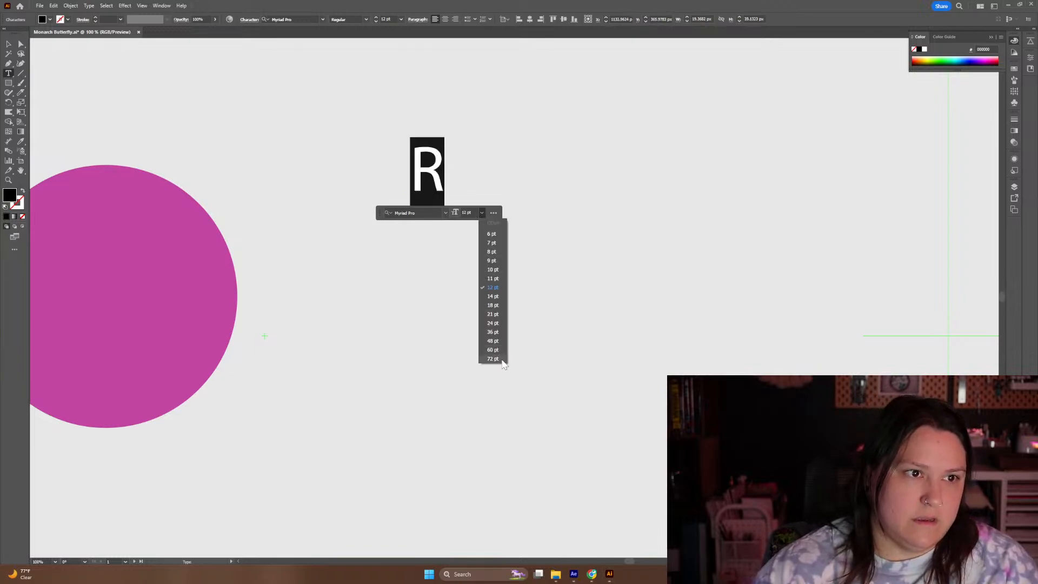
left_click(481, 212)
left_click(443, 213)
type("28")
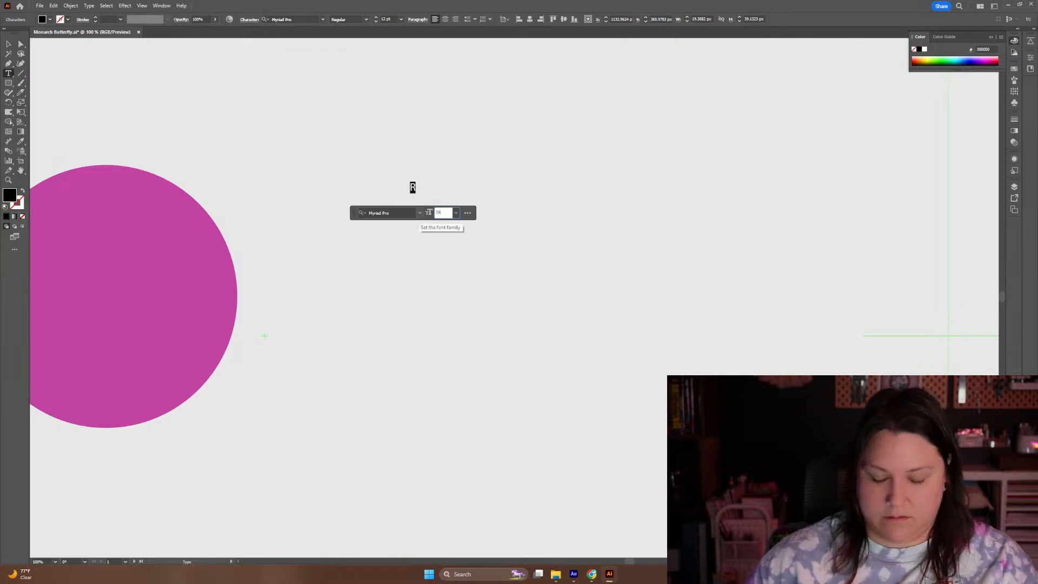
type("0")
key("Return")
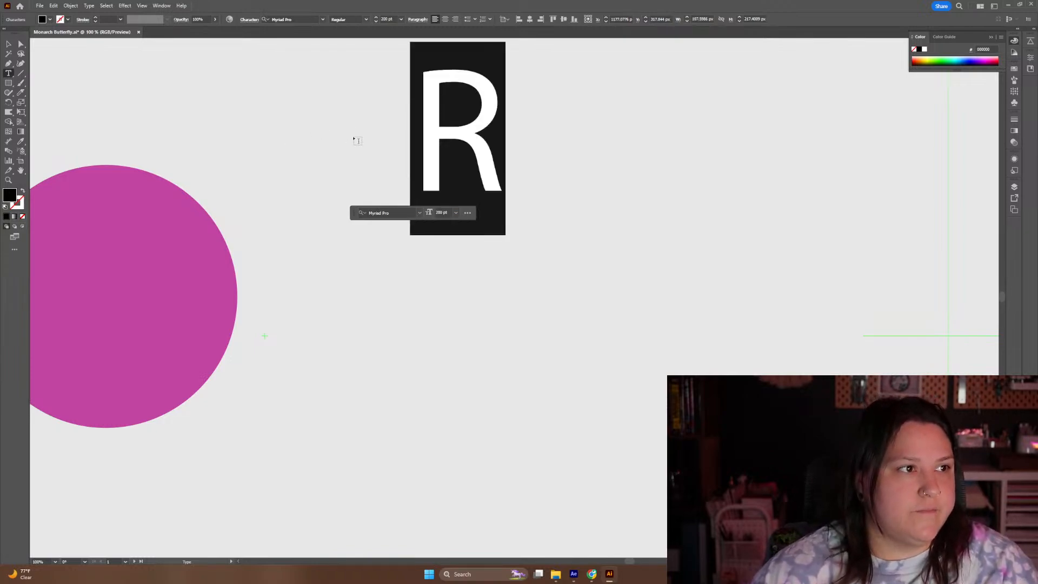
key("Escape")
left_click_drag(478, 135, 487, 253)
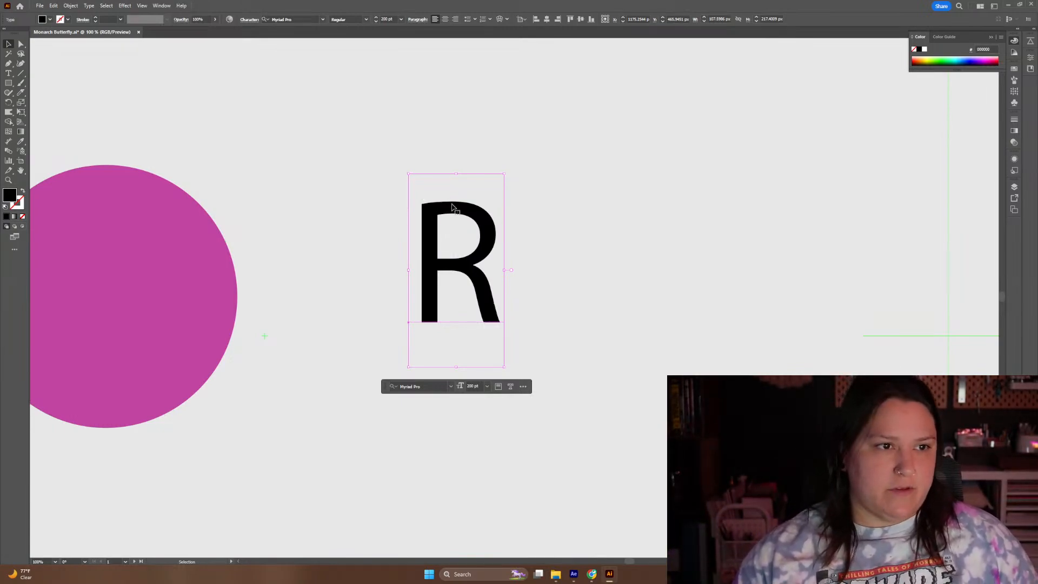
Convert the letter R to outlines, and move the outlined letter up and closer to the magenta circle
right_click(426, 207)
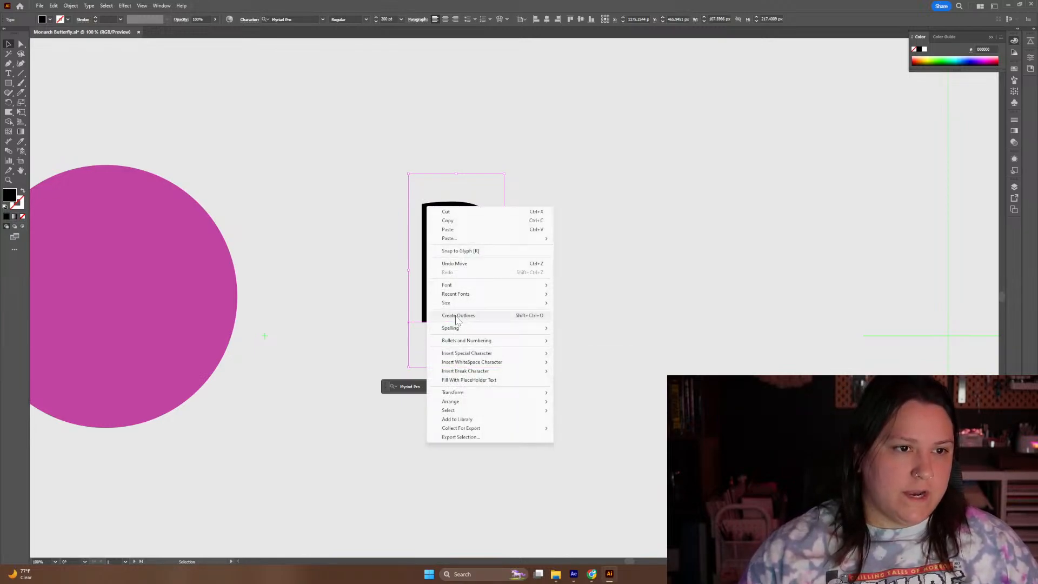
left_click(519, 318)
left_click(503, 261)
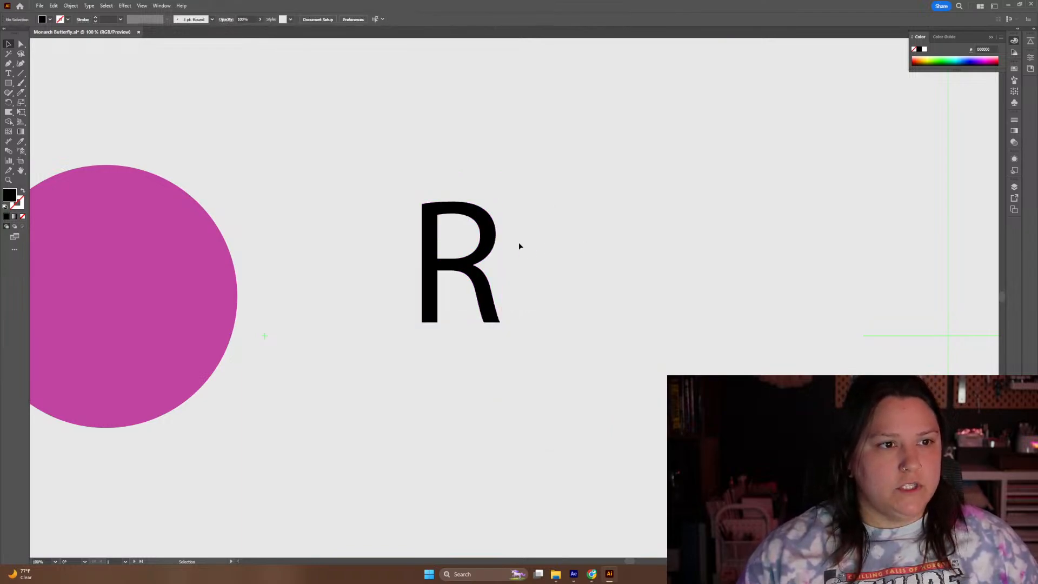
left_click(473, 256)
left_click_drag(472, 259, 367, 203)
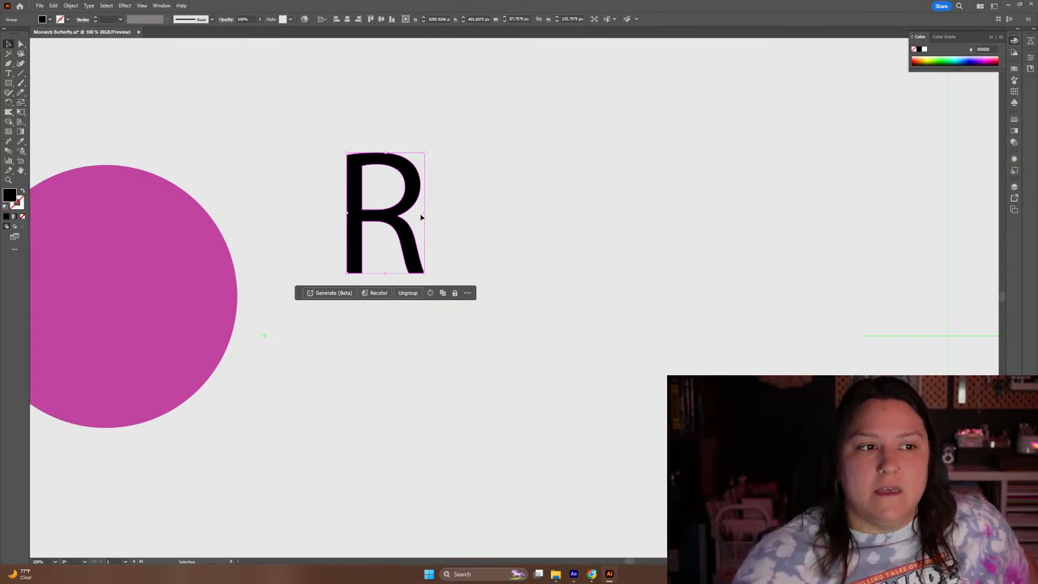
key("a")
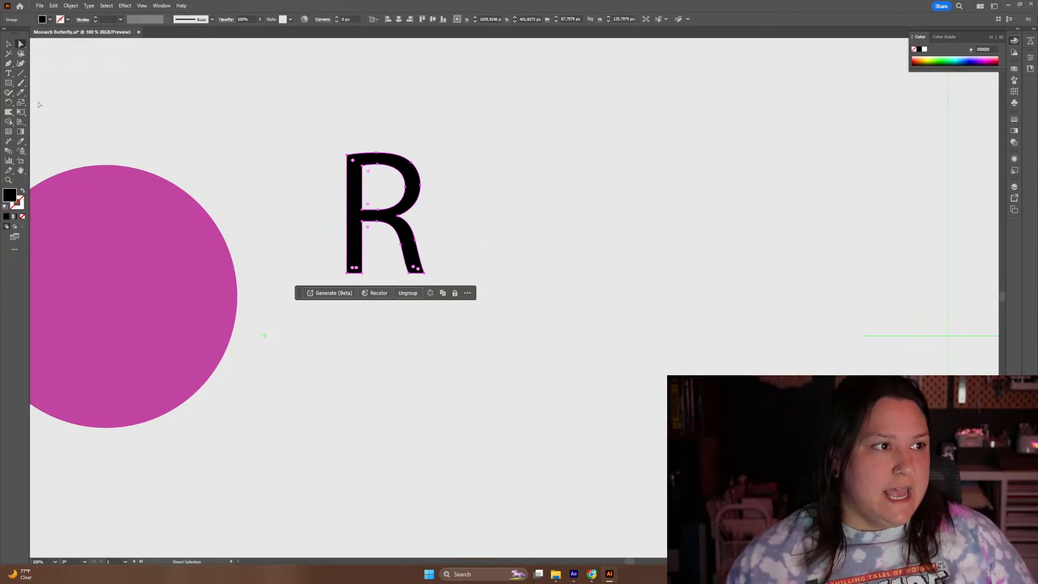
Create a second 200 pt text letter "R" and place it beside the outlined one
left_click(8, 73)
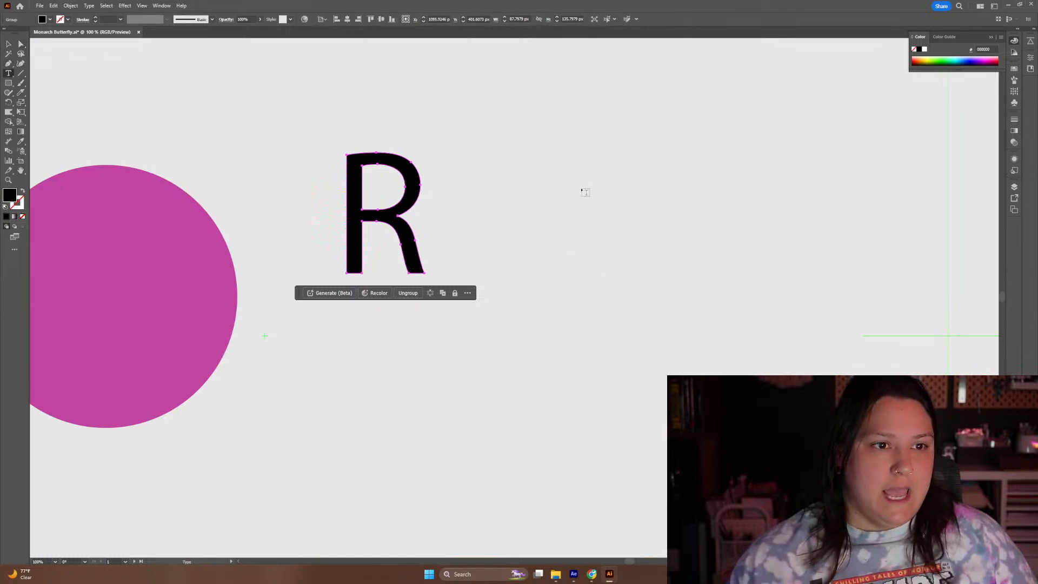
left_click(581, 188)
type("R")
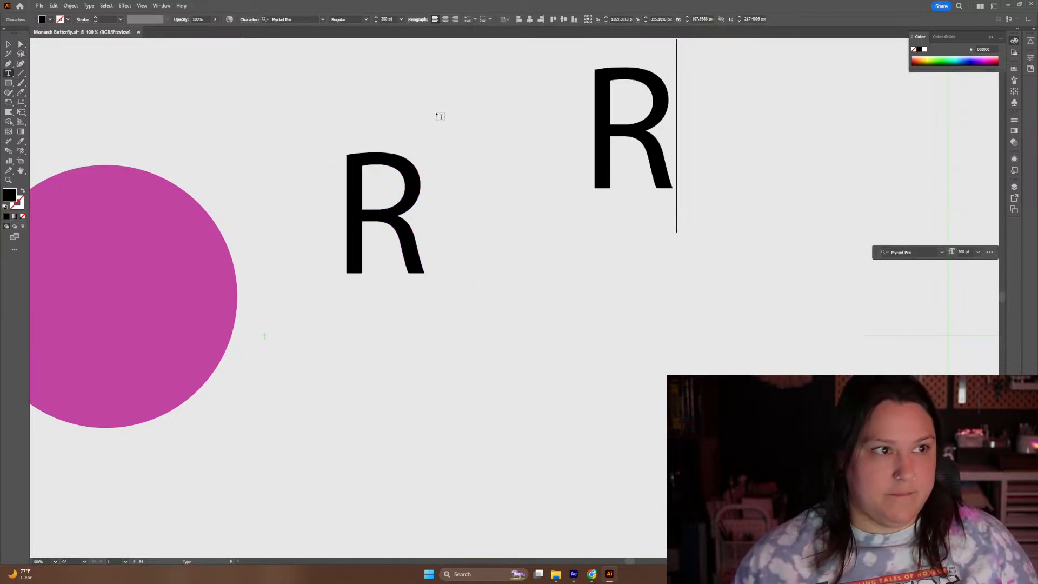
left_click(8, 43)
left_click_drag(588, 142, 498, 215)
Shift the editable text R slightly upward, and directly select the inner counter path of the outlined R
key("a")
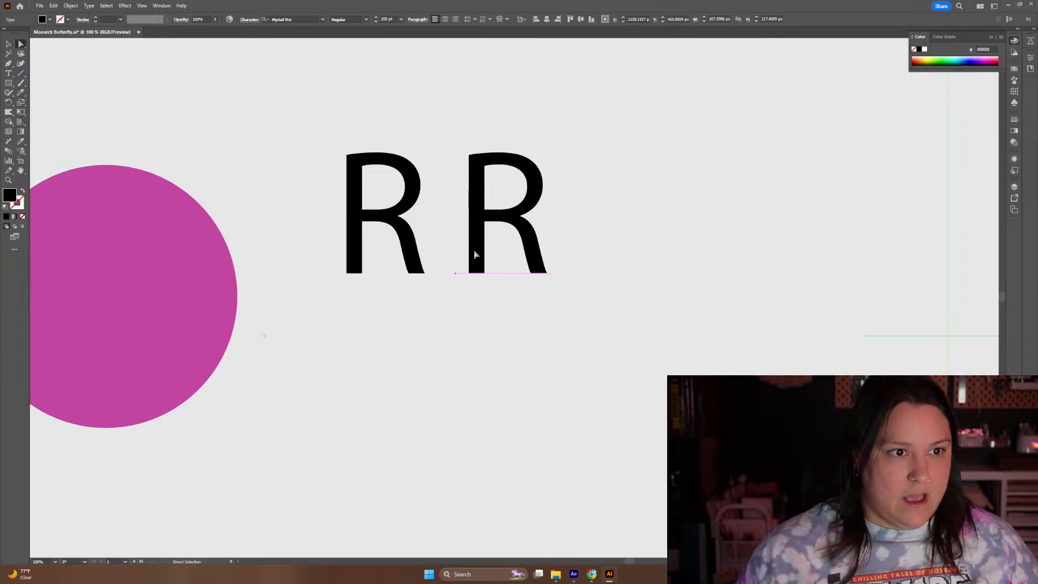
mouse_move(455, 275)
left_mouse_down()
mouse_move(459, 248)
mouse_move(469, 265)
mouse_move(471, 216)
mouse_move(516, 222)
mouse_move(484, 301)
mouse_move(454, 263)
left_mouse_up()
left_click(392, 209)
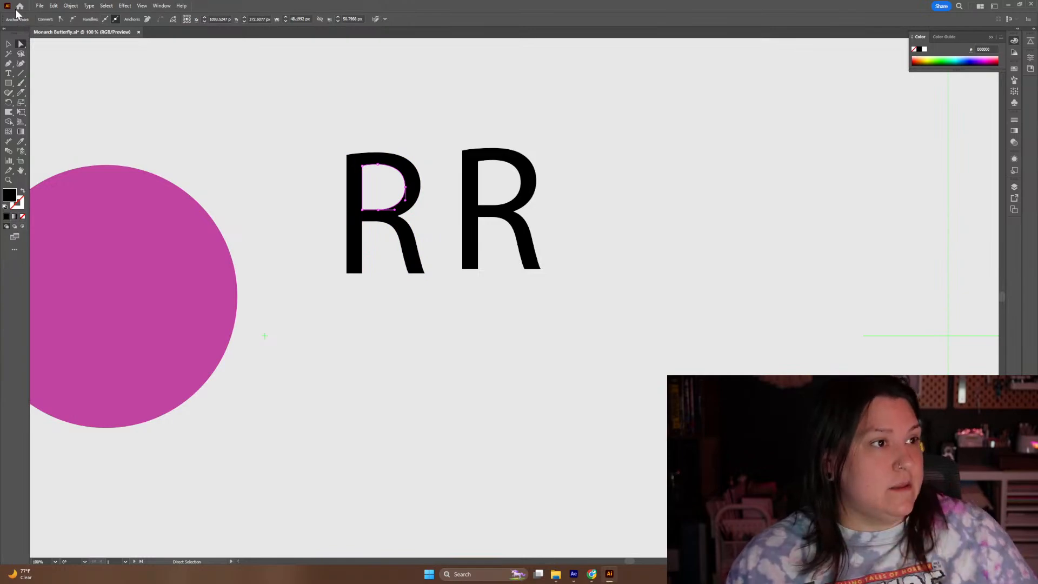
Select the outlined R and slice it into several pieces with freehand Knife cuts
left_click(9, 44)
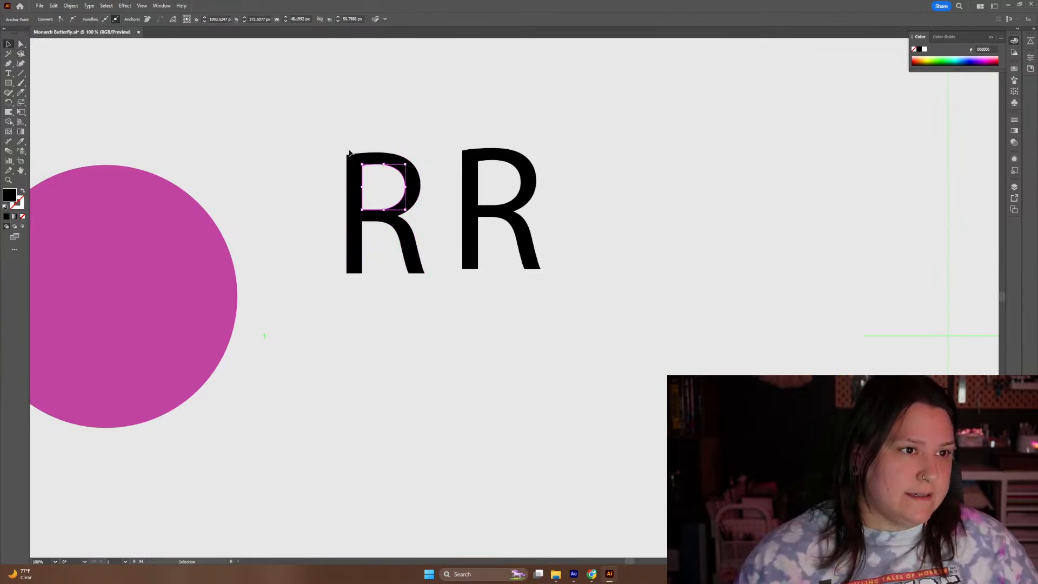
left_click(387, 247)
left_click(21, 92)
mouse_move(394, 141)
left_mouse_down()
mouse_move(345, 167)
mouse_move(335, 237)
mouse_move(432, 171)
mouse_move(437, 186)
mouse_move(384, 148)
mouse_move(358, 176)
mouse_move(433, 226)
mouse_move(380, 257)
mouse_move(297, 242)
mouse_move(335, 163)
mouse_move(396, 145)
left_mouse_up()
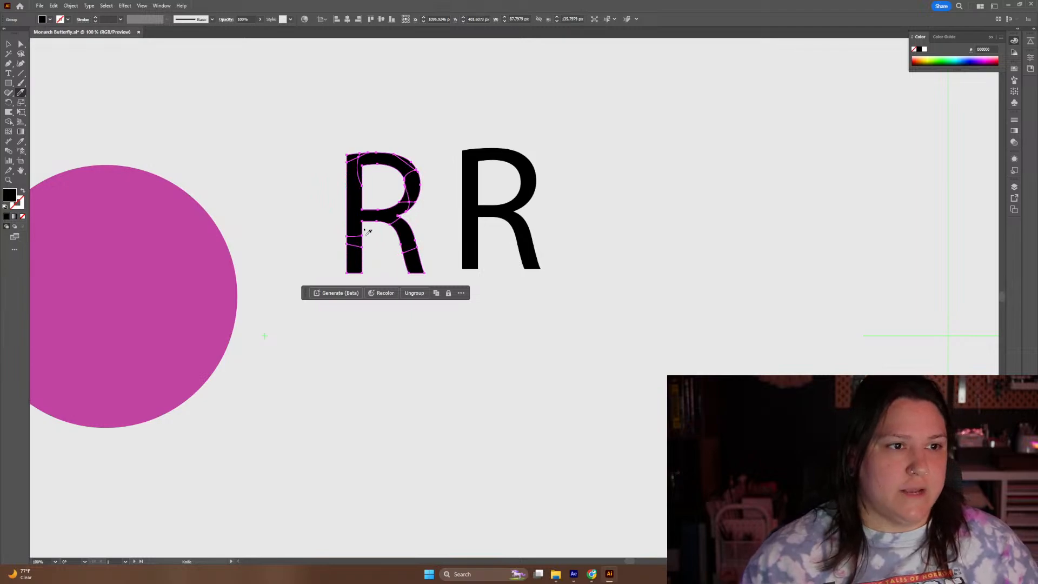
key("v")
left_click(466, 290)
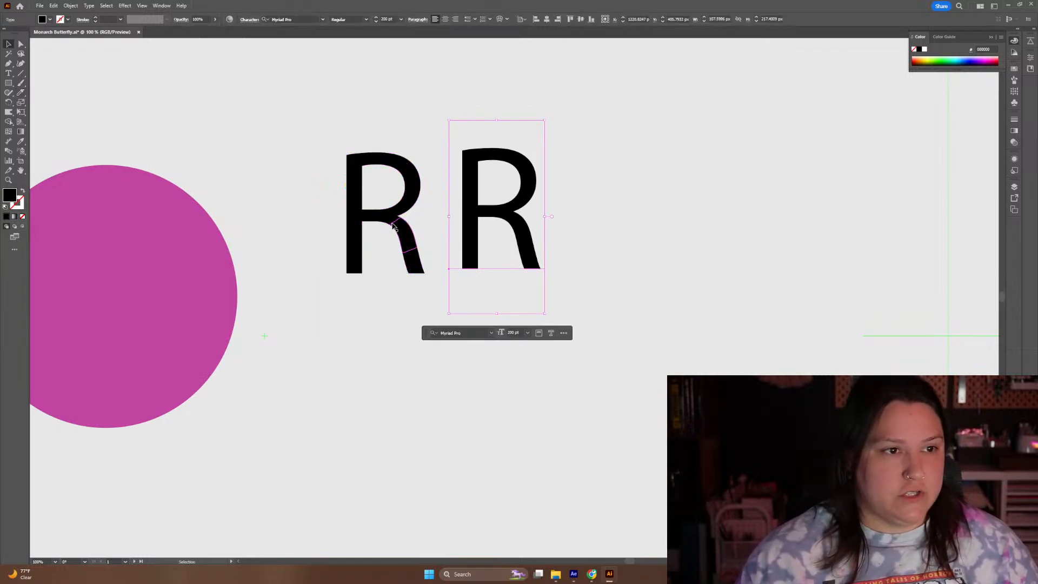
Isolate the sliced R's group and fill its large stem-and-crossbar piece with bright pink
left_click(388, 217)
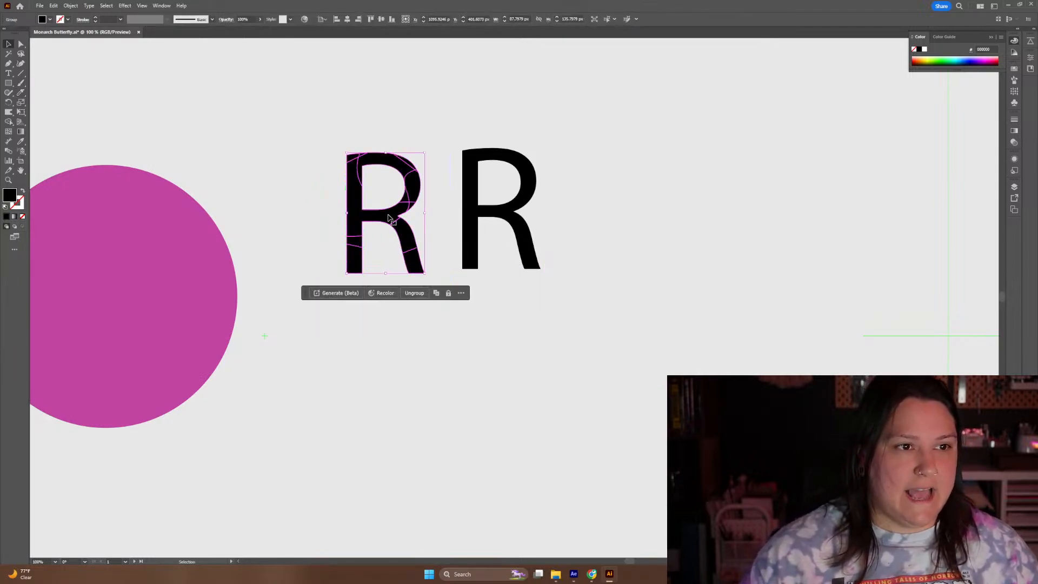
double_click(388, 217)
left_click(387, 216)
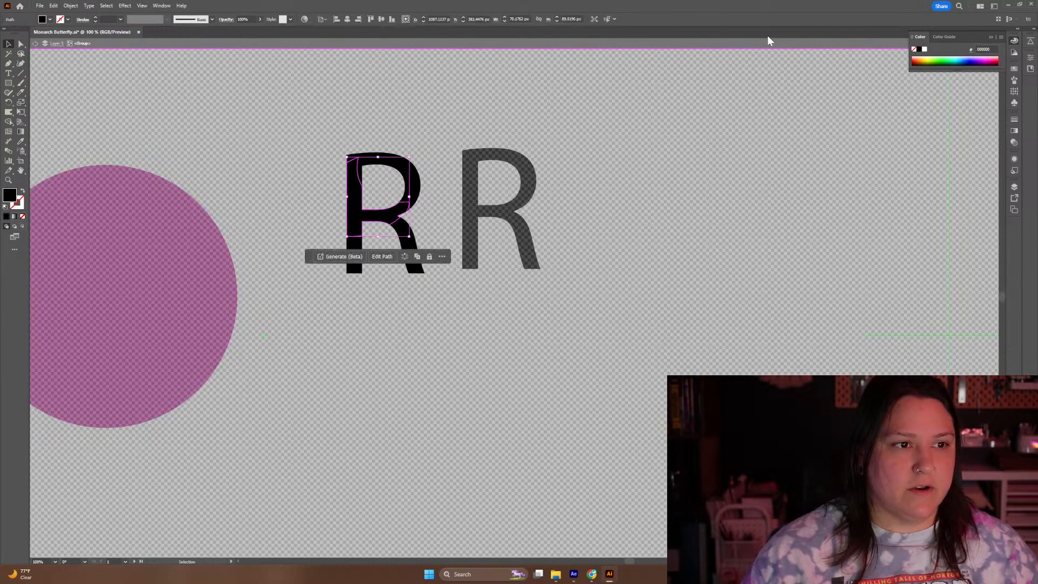
left_click(987, 56)
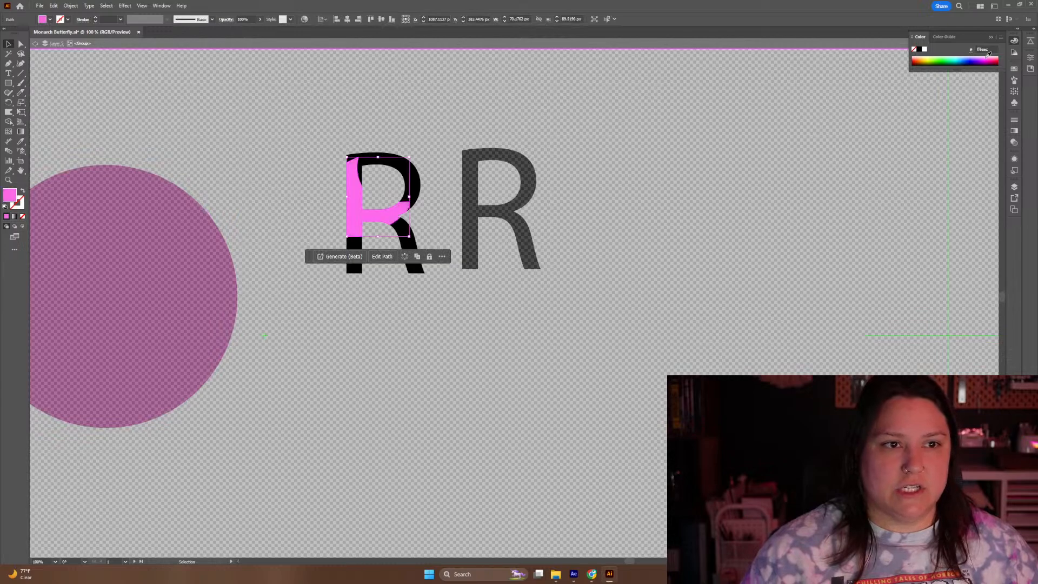
Fill the piece at the bowl's outer edge with turquoise and the bowl's top piece with violet, and leave isolation mode
left_click(413, 187)
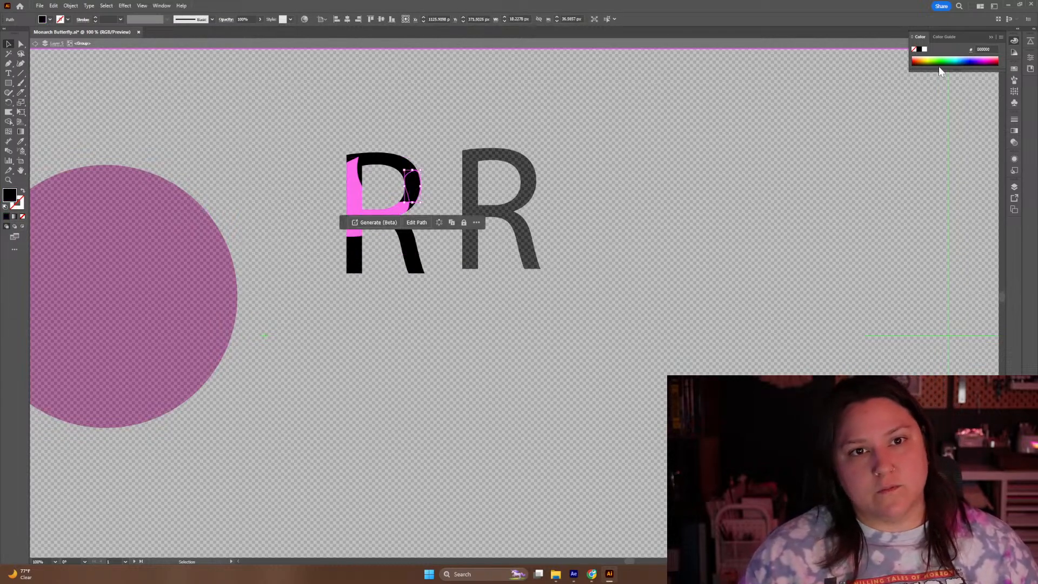
left_click(953, 58)
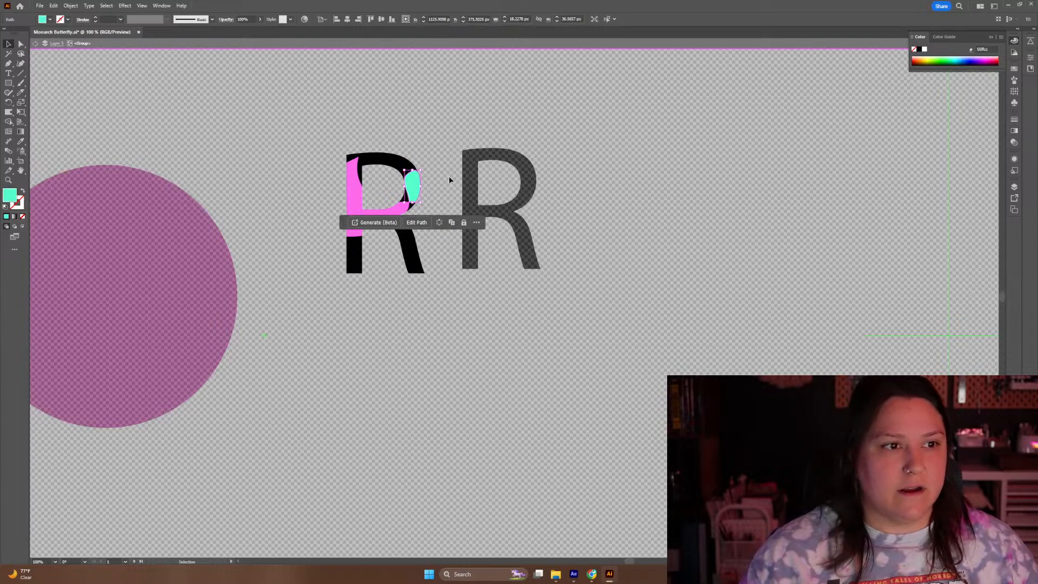
left_click(385, 153)
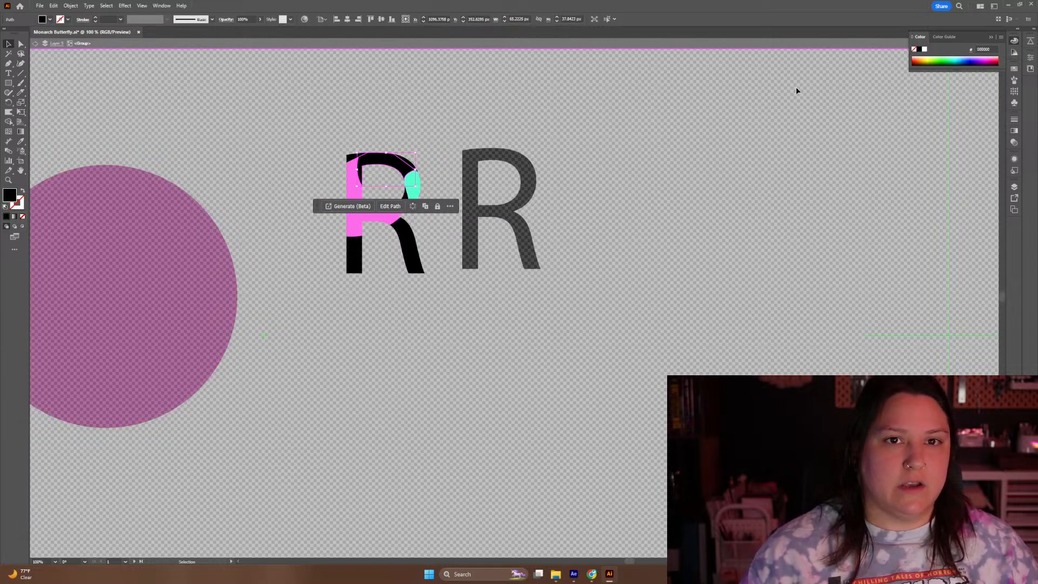
left_click(983, 59)
left_click(565, 231)
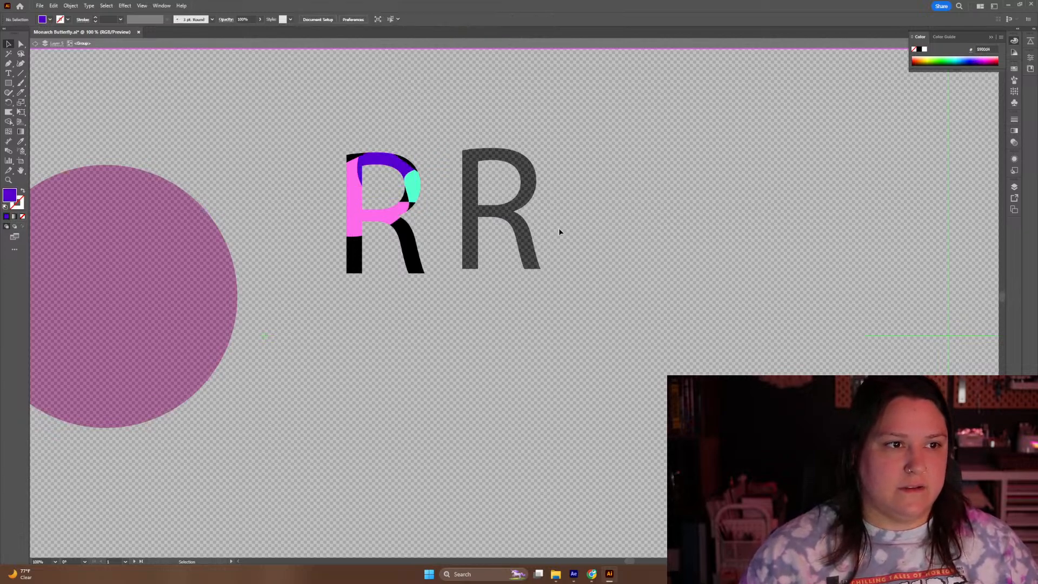
double_click(607, 220)
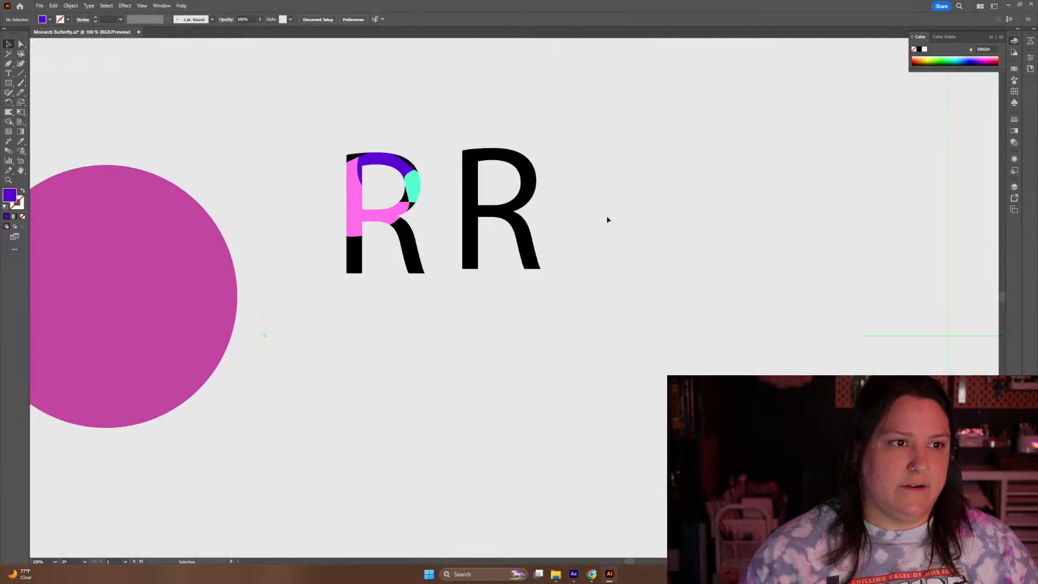
left_click(411, 208)
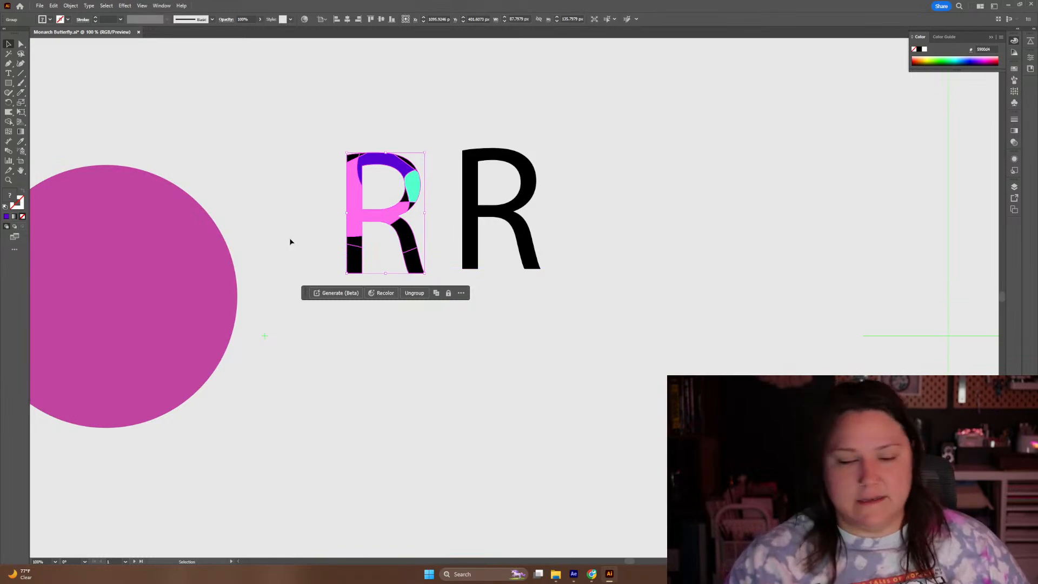
Delete both letter R objects, the sliced colored one and the solid black one
left_click(372, 110)
left_click_drag(493, 264, 590, 309)
key("Delete")
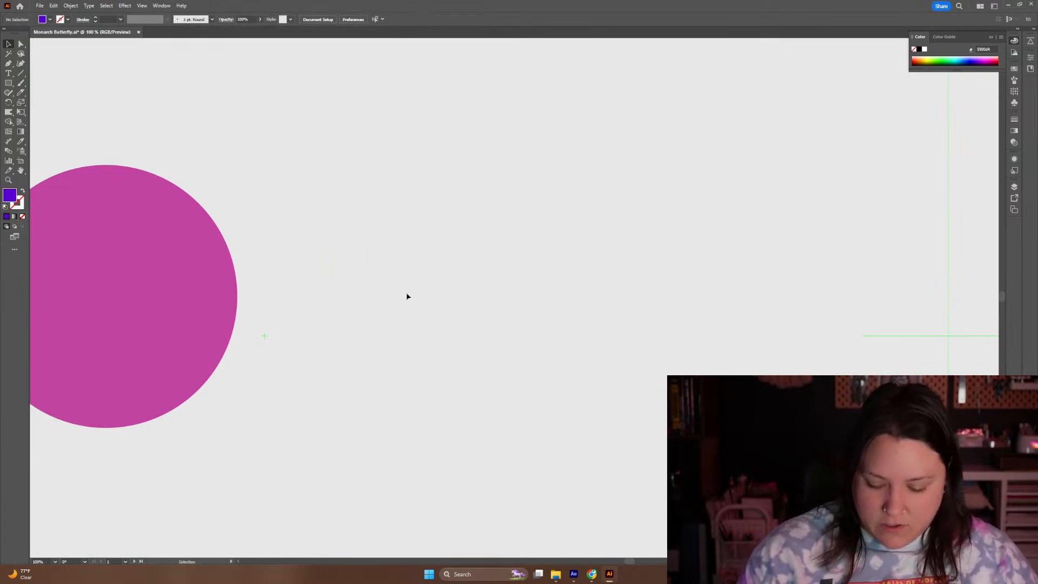
Draw a rectangle about 390 by 234 px beside the magenta circle, with a violet stroke and no fill
key("ctrl+minus")
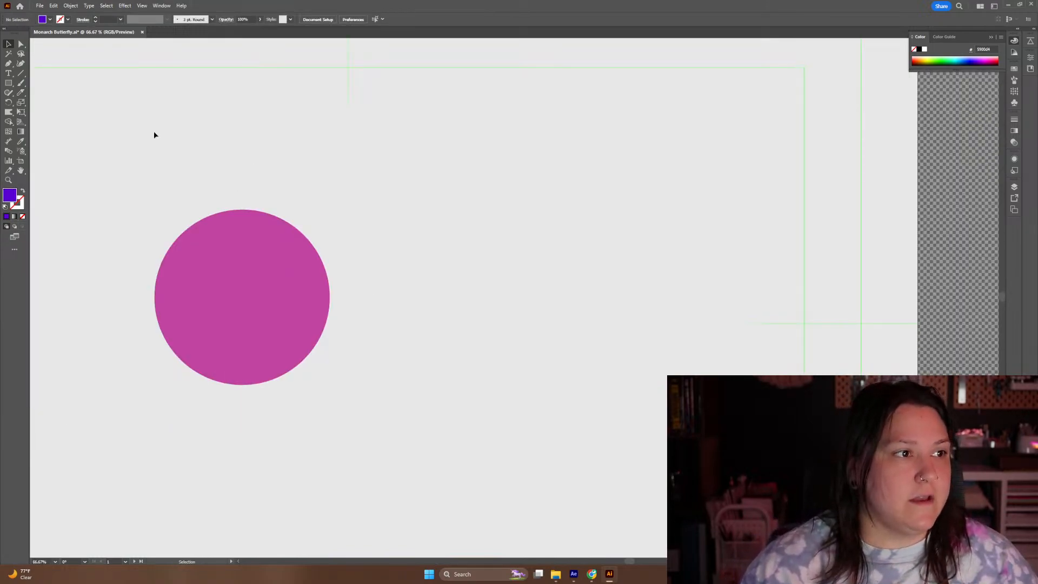
left_click(4, 84)
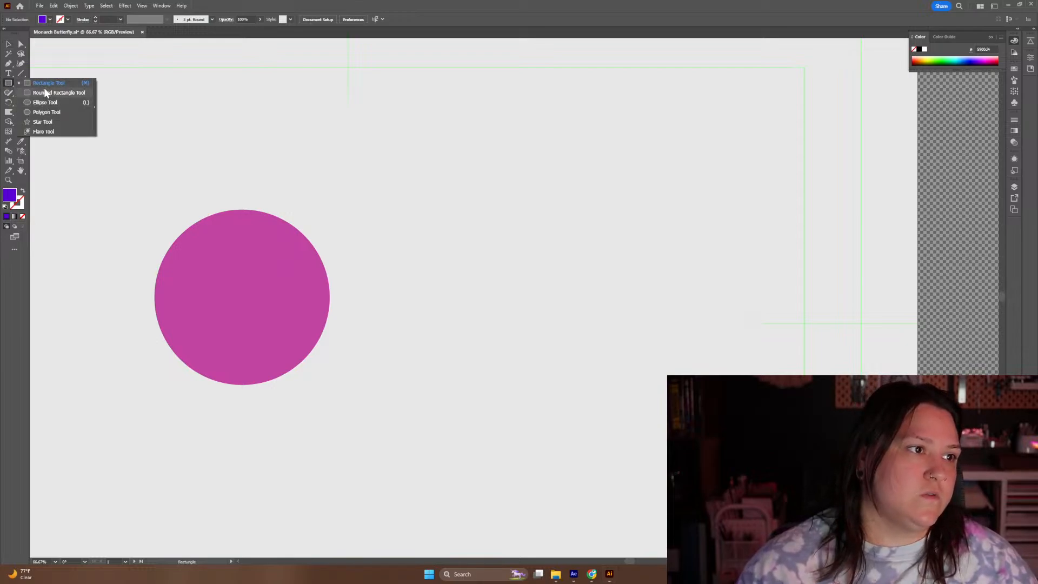
left_click(23, 192)
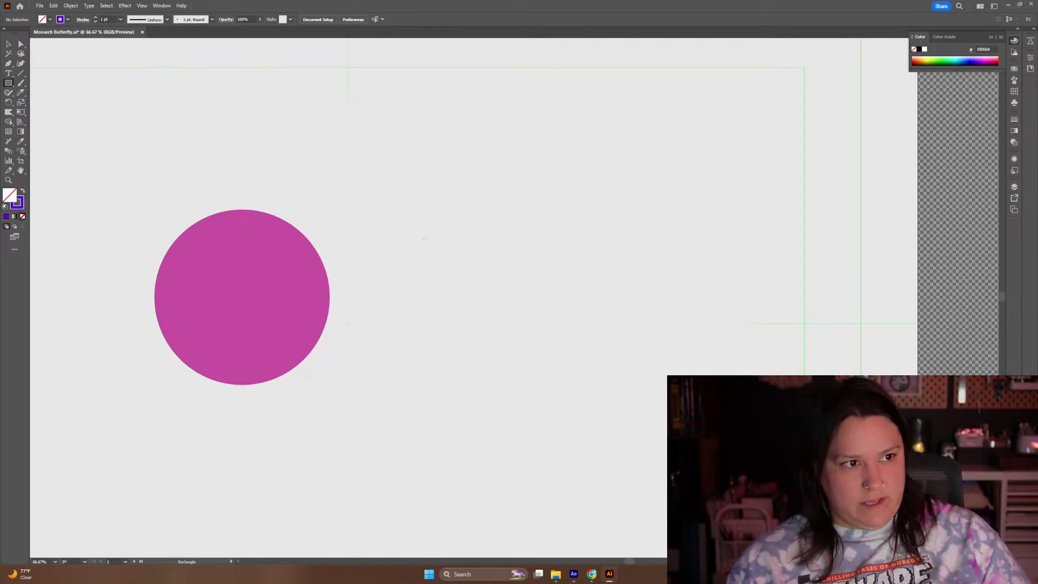
left_click_drag(425, 219, 655, 358)
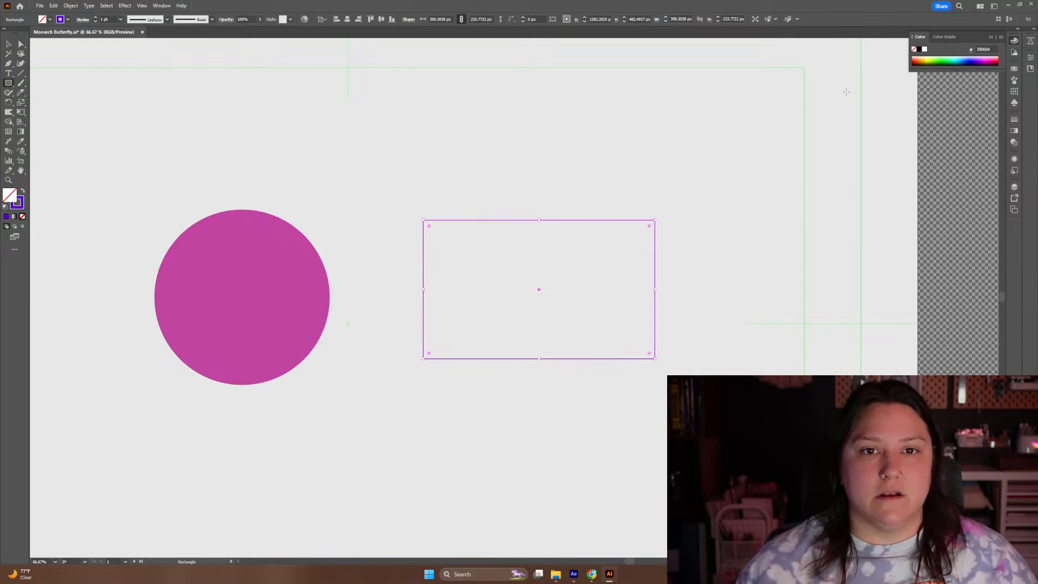
Set the rectangle's stroke weight to 16 pt and move it up and slightly left
left_click(1014, 119)
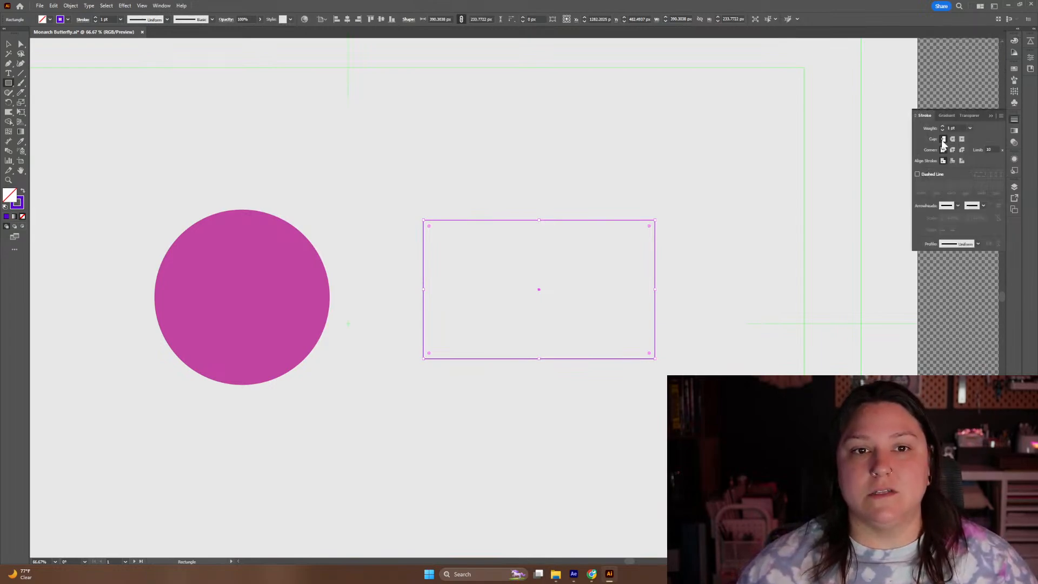
left_click(970, 128)
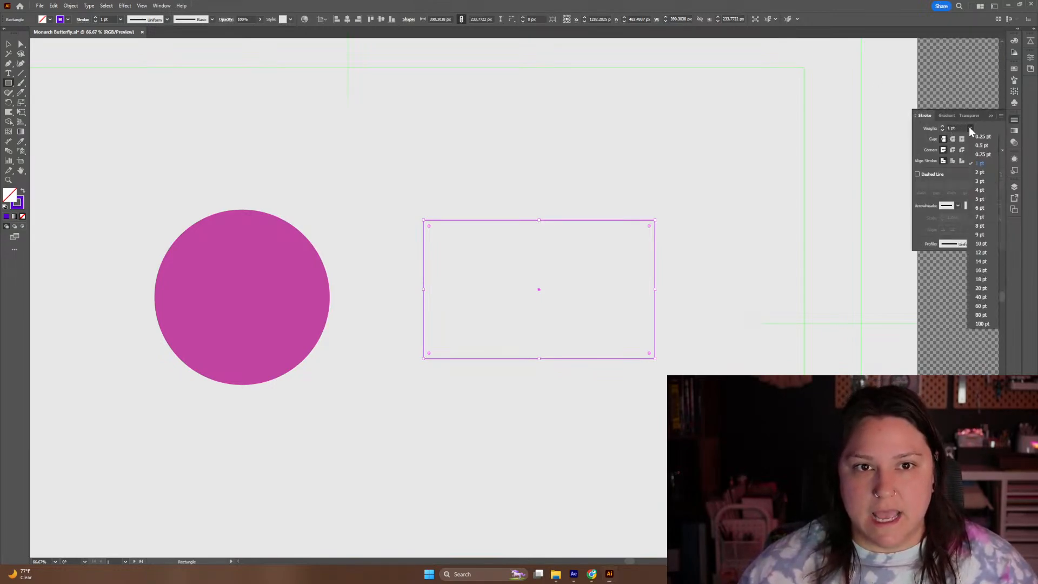
left_click(981, 270)
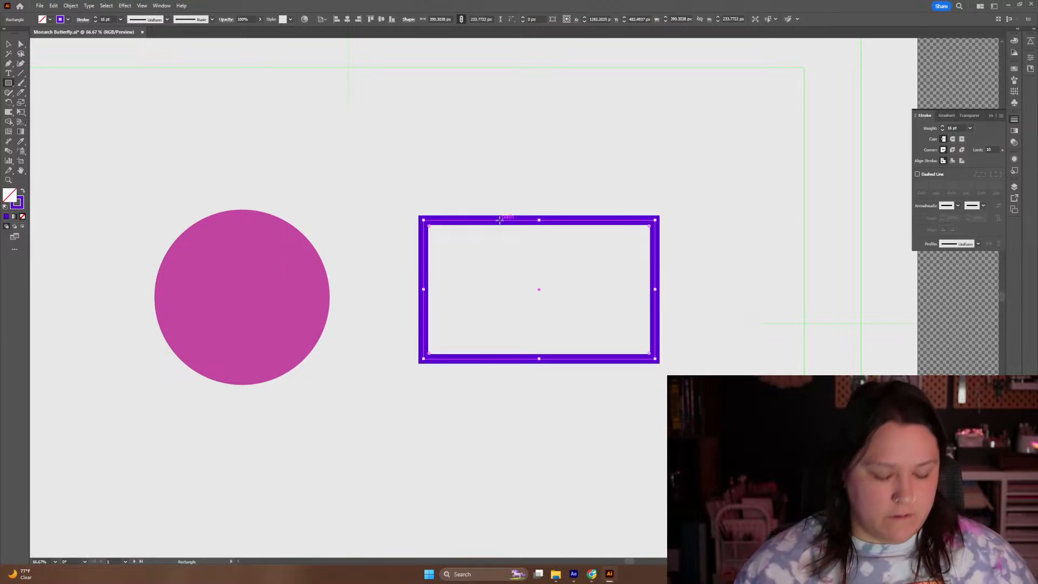
key("v")
left_click_drag(500, 219, 450, 116)
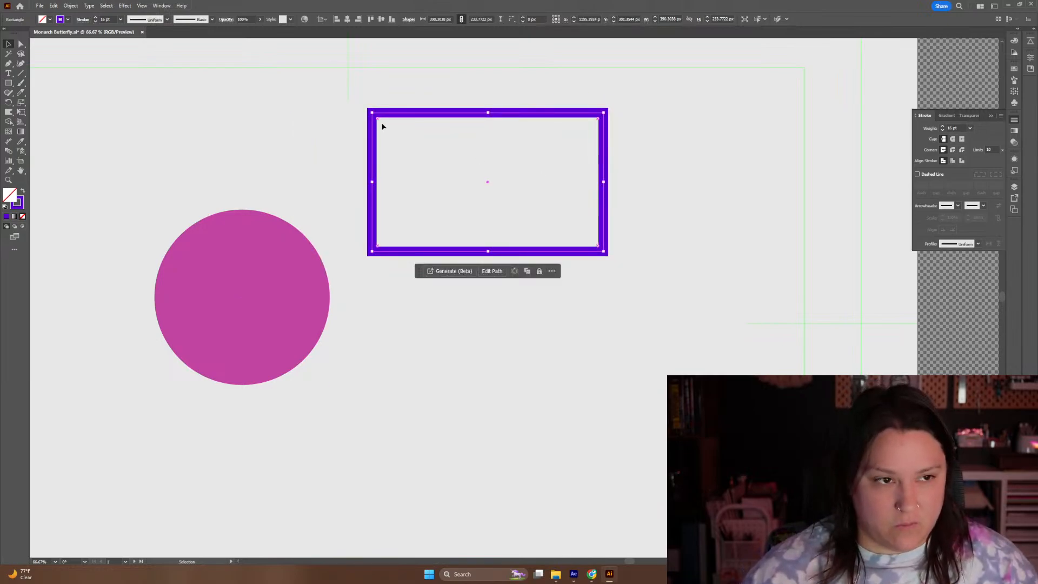
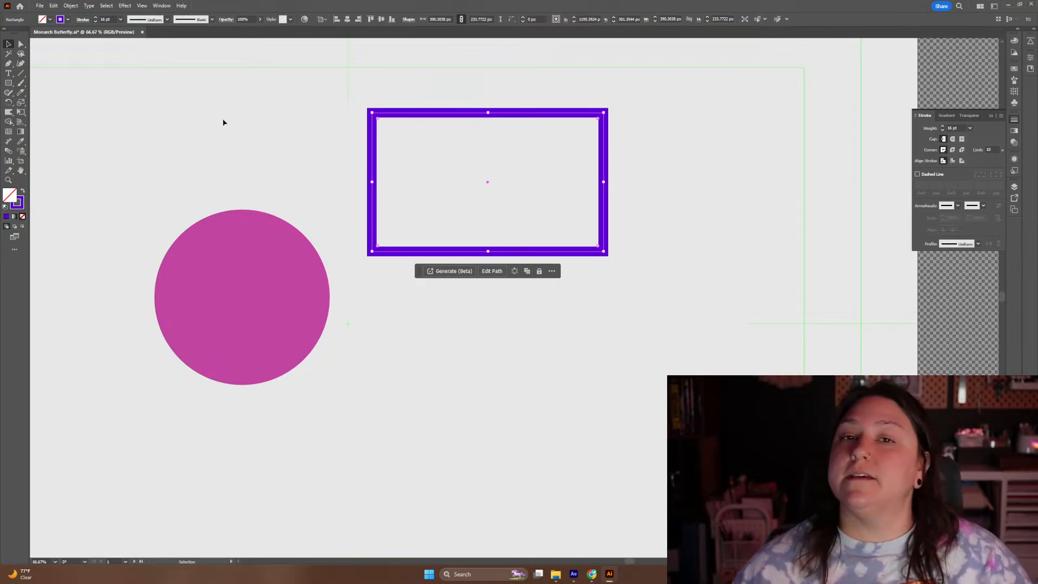
With the Width tool, bulge the rectangle's stroke to about 44 px near the middle of its top edge, and widen its right edge similarly
left_click(7, 95)
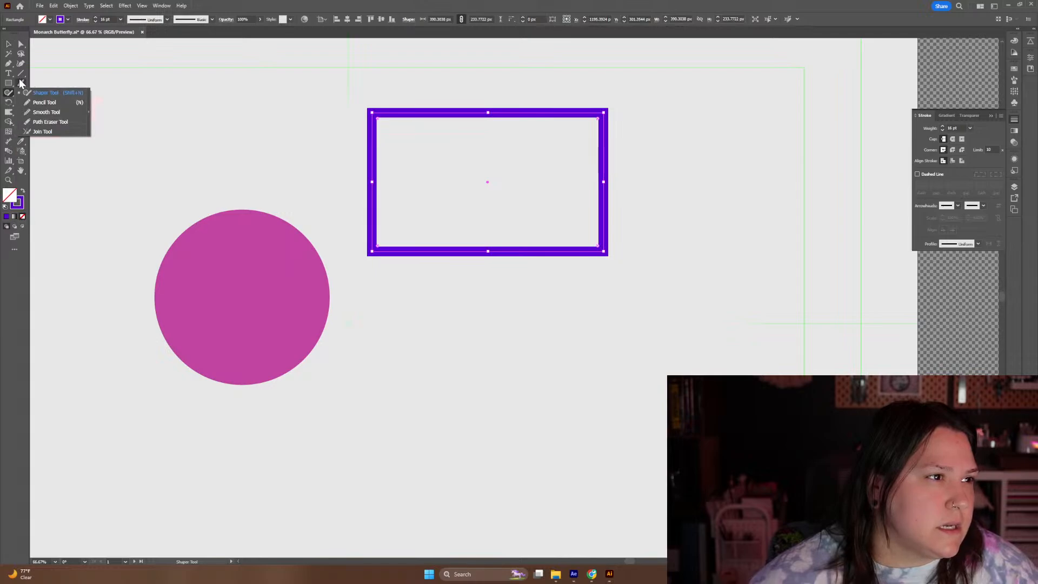
left_click(21, 82)
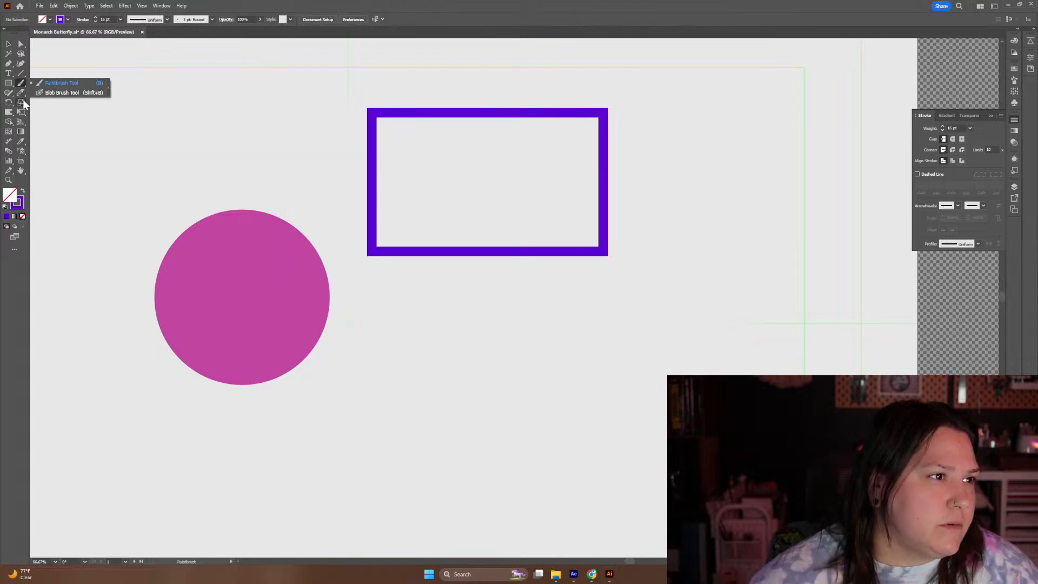
left_click(9, 115)
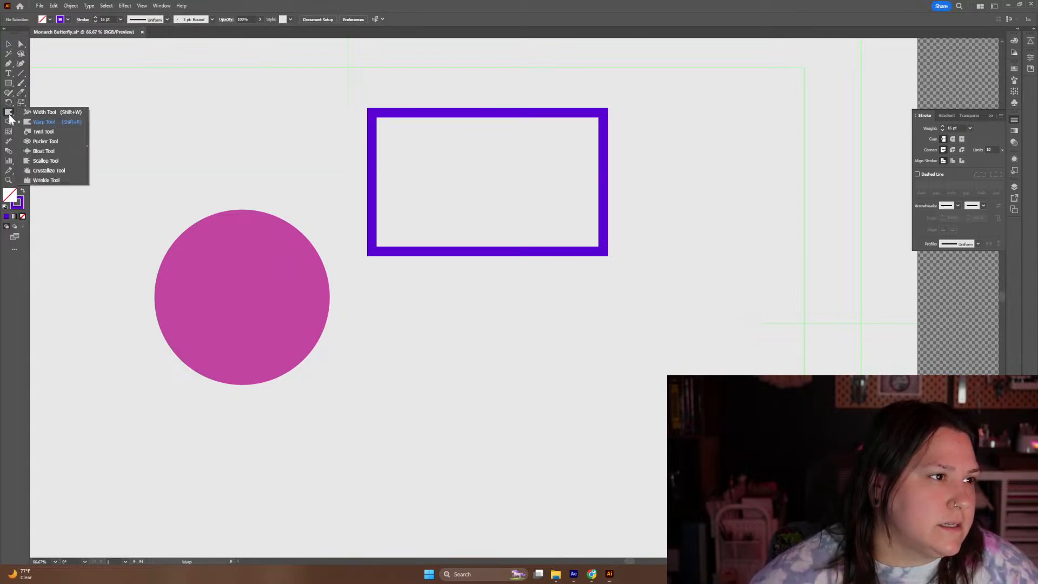
left_click(51, 113)
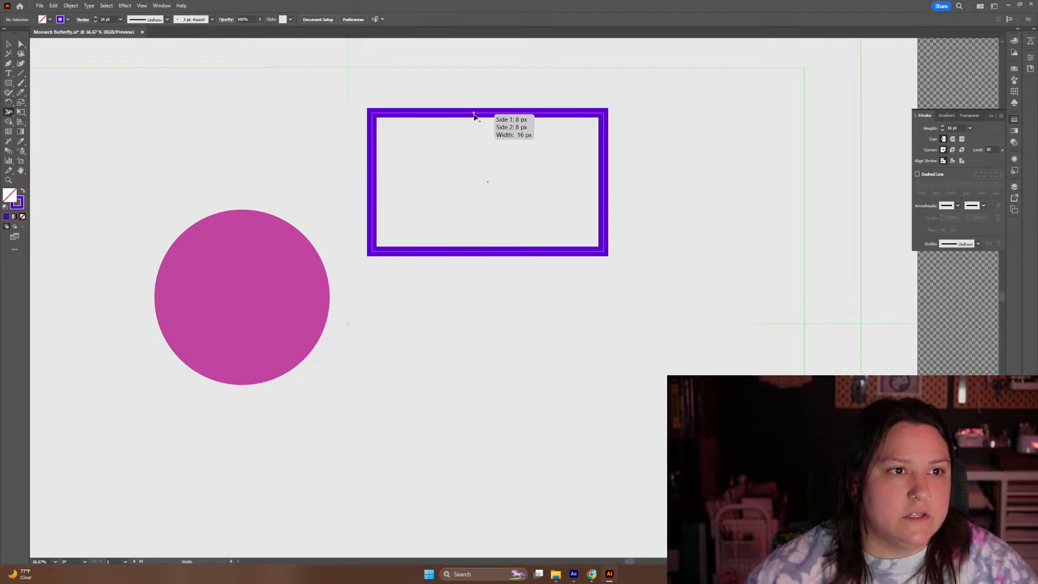
mouse_move(474, 115)
left_mouse_down()
mouse_move(475, 135)
mouse_move(475, 109)
mouse_move(473, 128)
mouse_move(470, 117)
left_mouse_up()
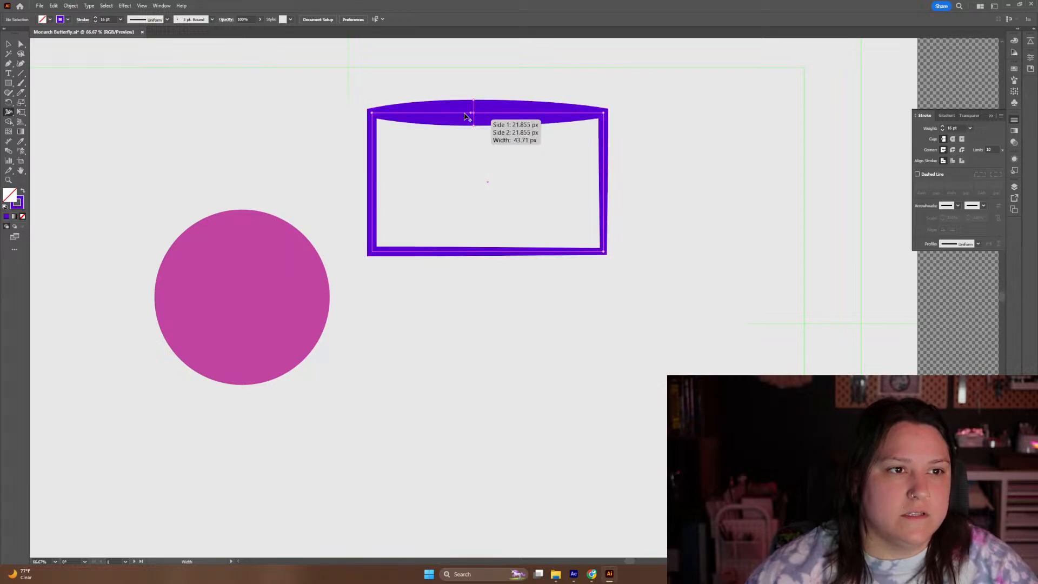
mouse_move(602, 174)
left_mouse_down()
mouse_move(592, 181)
mouse_move(632, 172)
mouse_move(620, 173)
left_mouse_up()
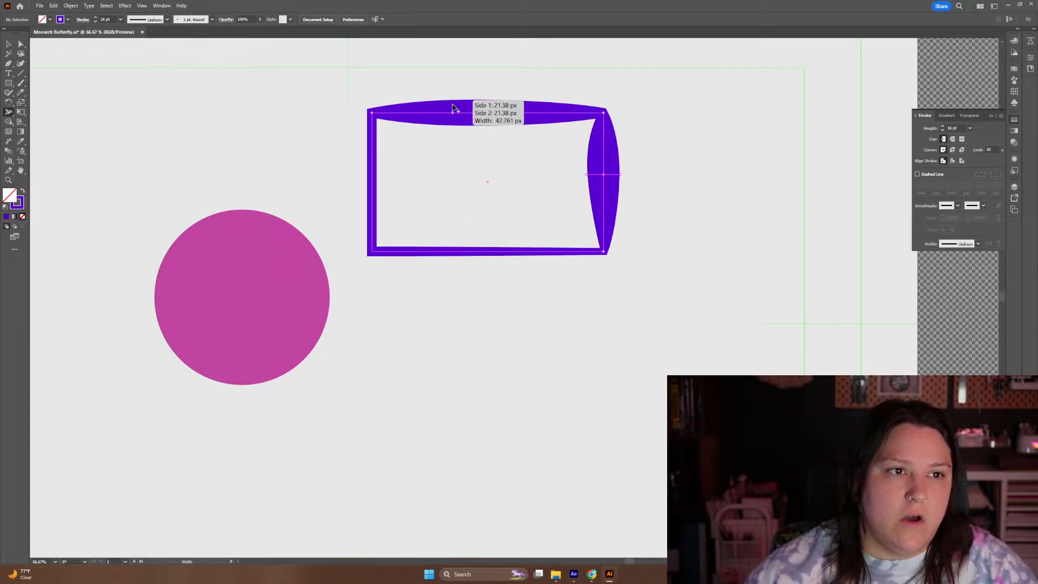
Narrow the top edge's stroke on both sides of its central bulge with the Width tool
left_click_drag(517, 112, 516, 112)
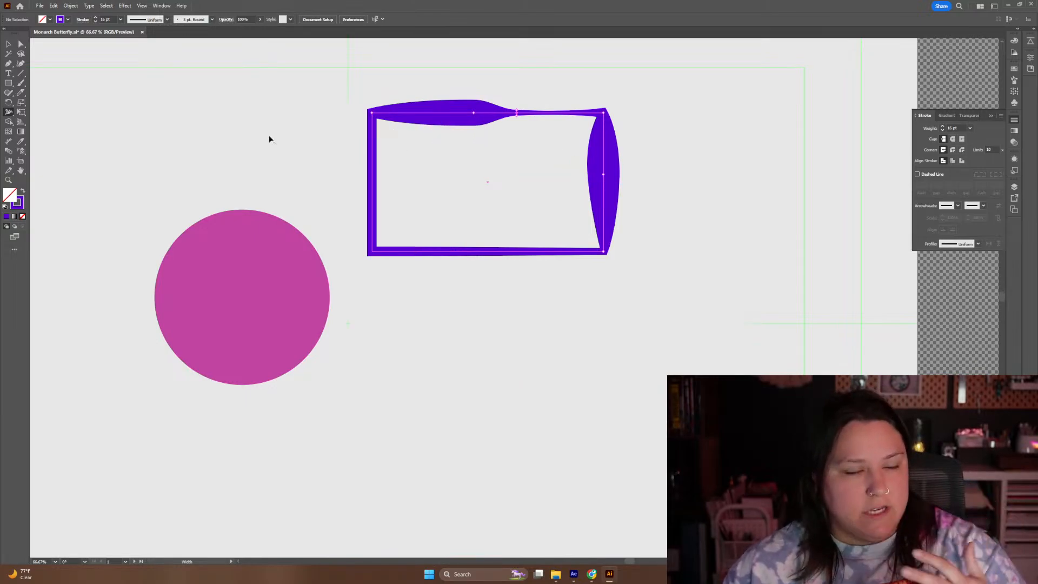
left_click(114, 103)
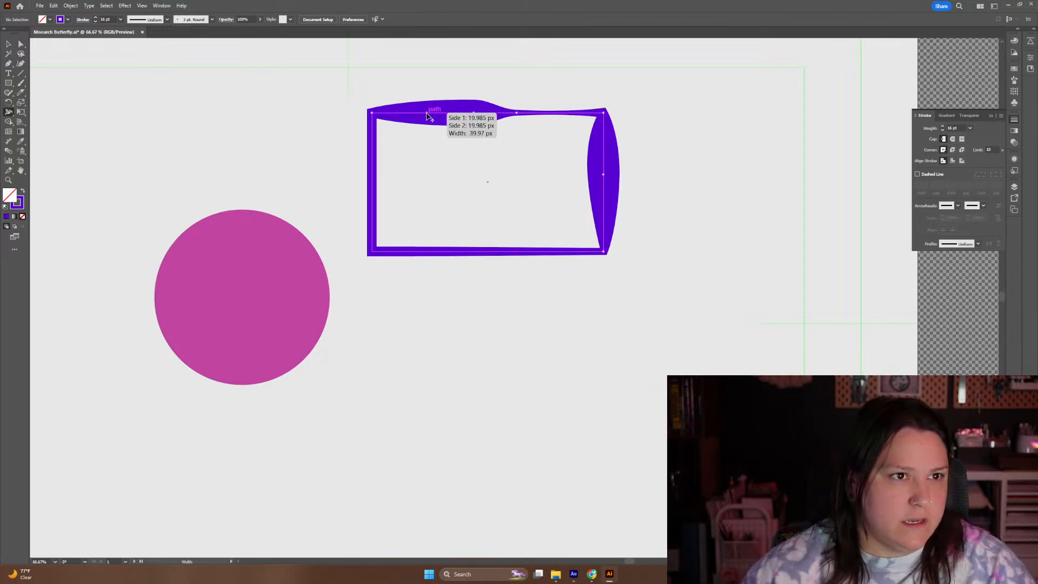
left_click_drag(427, 118, 425, 118)
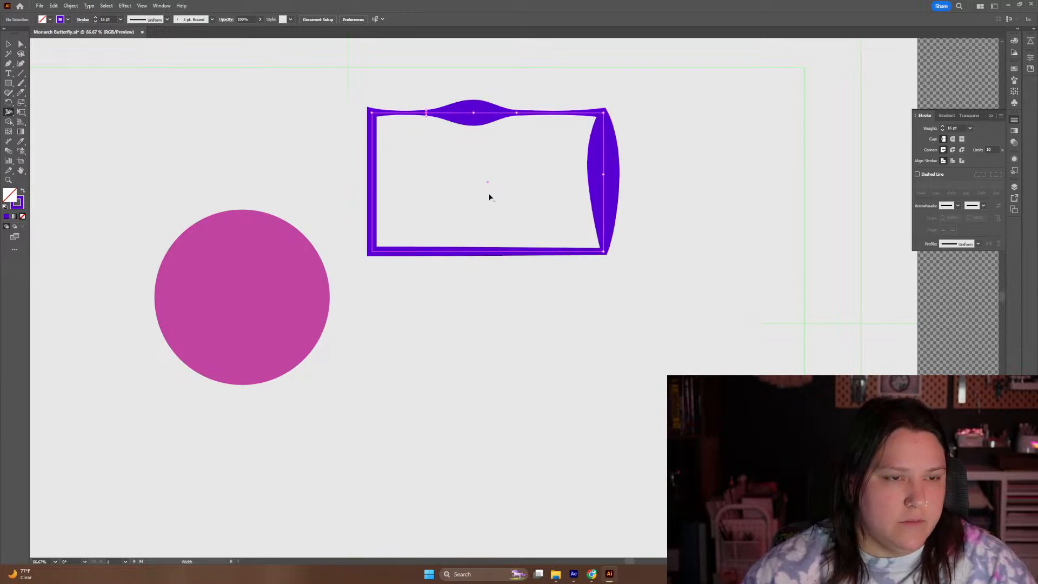
Switch to After Effects and create a folder named VECTOR inside the project's ASSETS folder
left_click(574, 573)
left_click(28, 149)
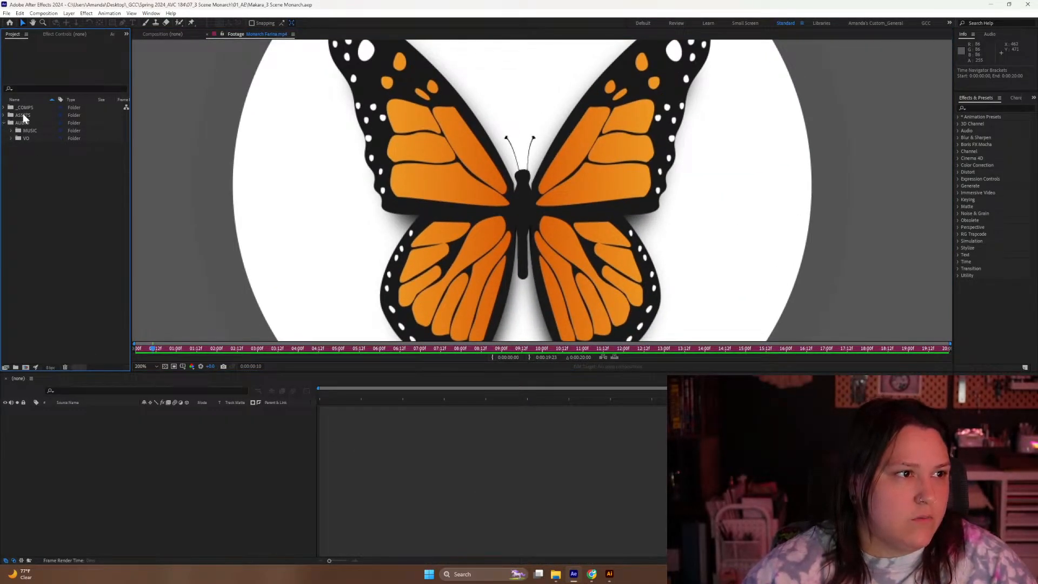
left_click(24, 116)
left_click(5, 115)
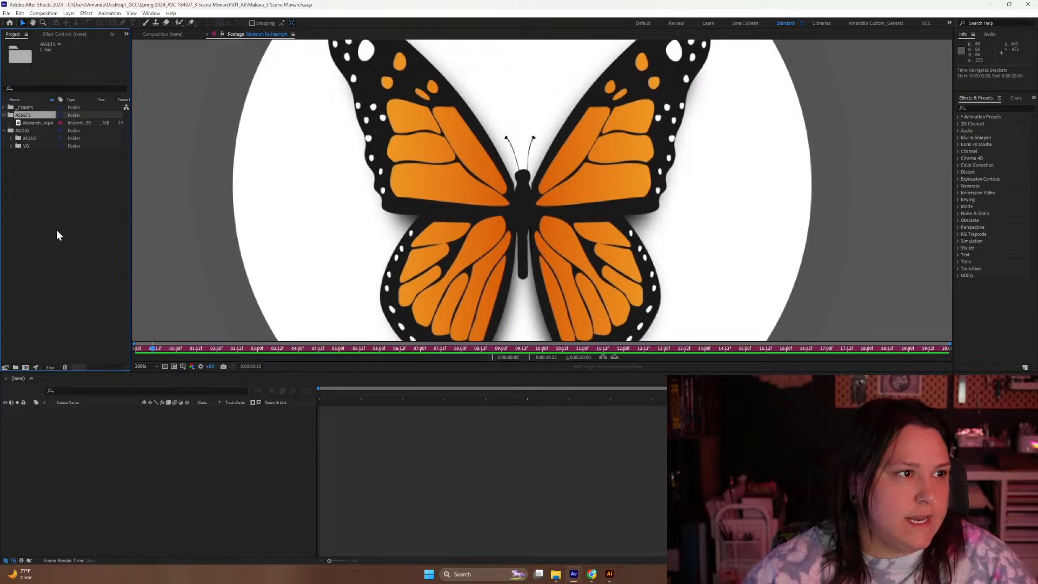
left_click(15, 368)
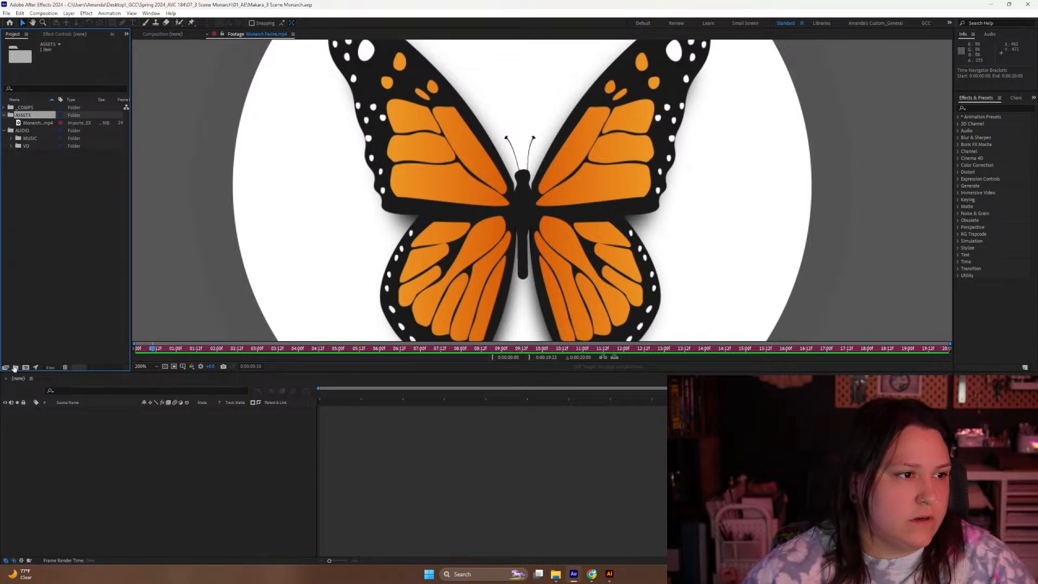
type("A")
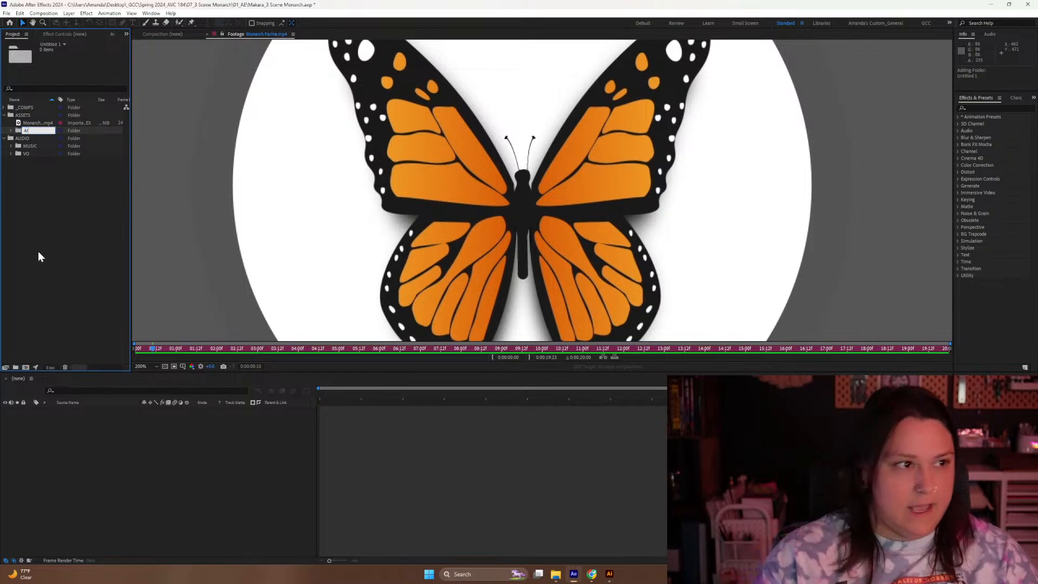
key("BackSpace")
type("VICTOR")
left_click(61, 237)
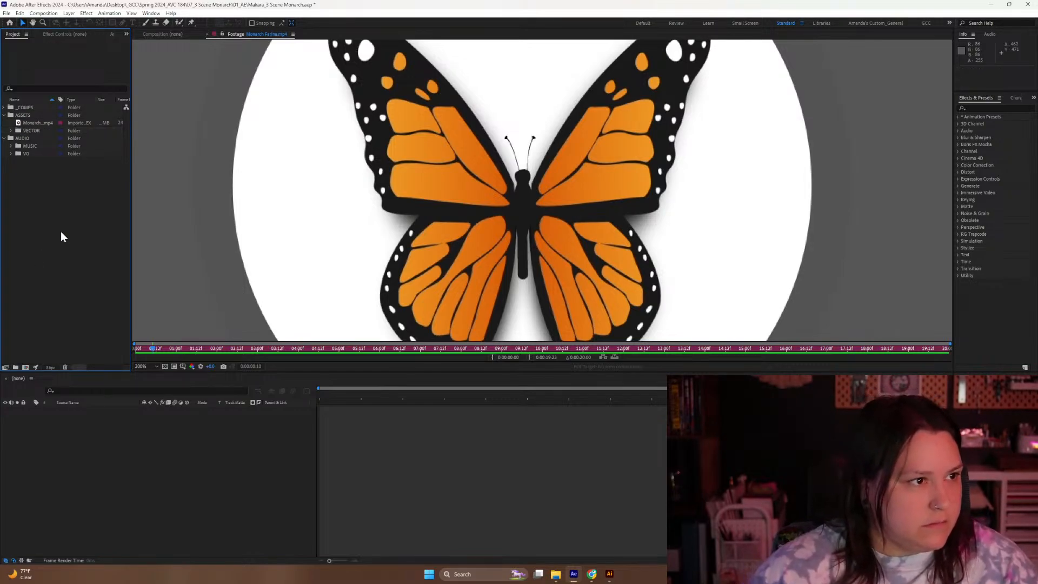
Import Monarch Butterfly.ai from 02_ASSETS/VECTOR into the VECTOR folder as Composition - Retain Layer Sizes
left_click(35, 130)
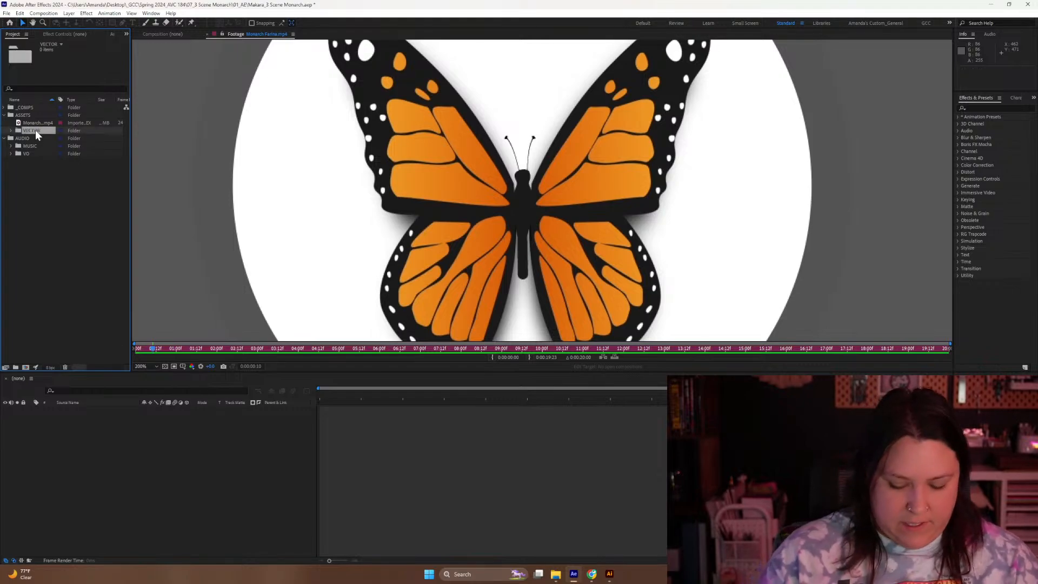
key("ctrl+i")
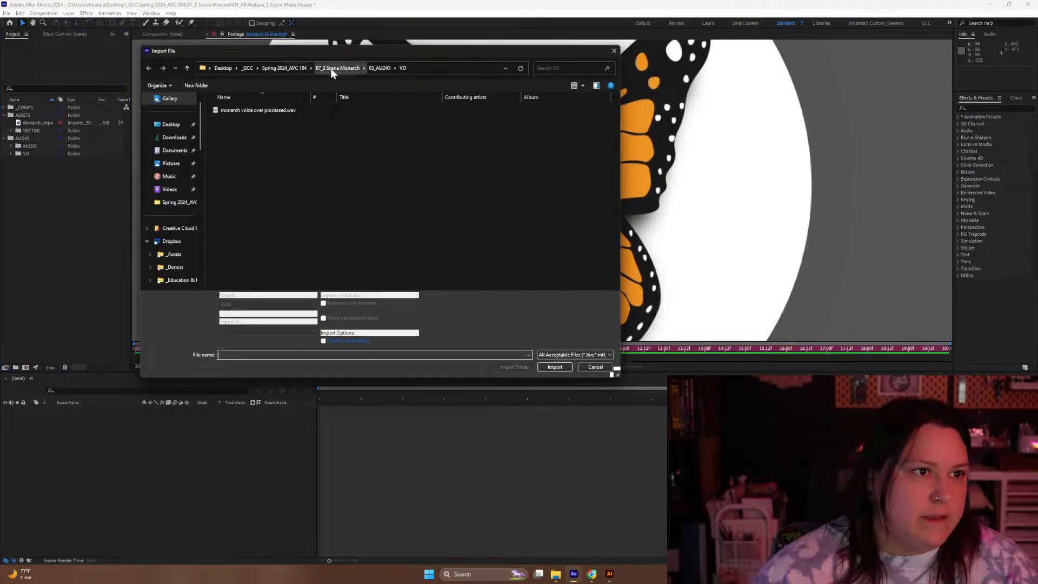
left_click(333, 67)
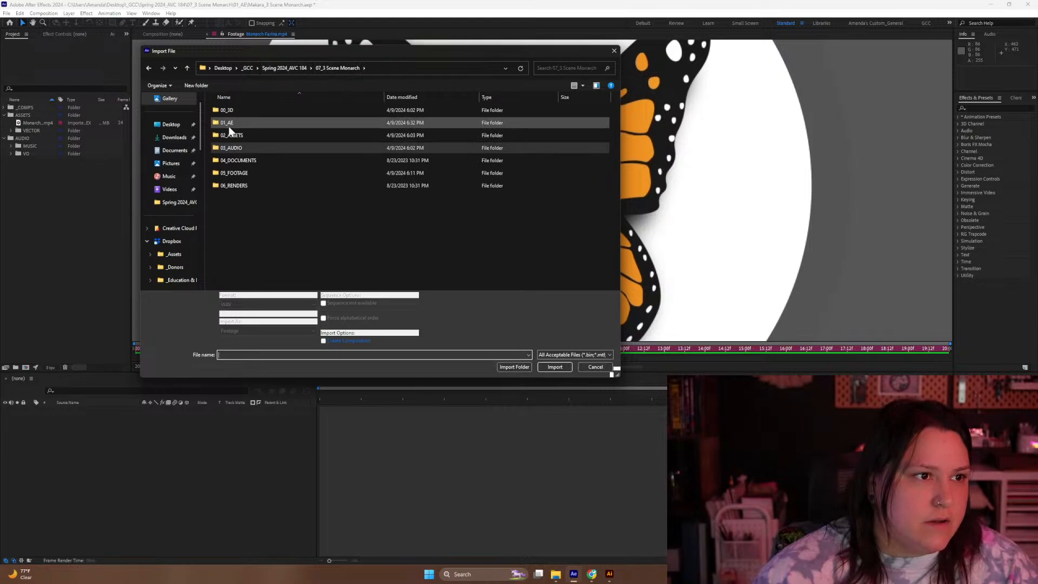
double_click(238, 135)
double_click(237, 135)
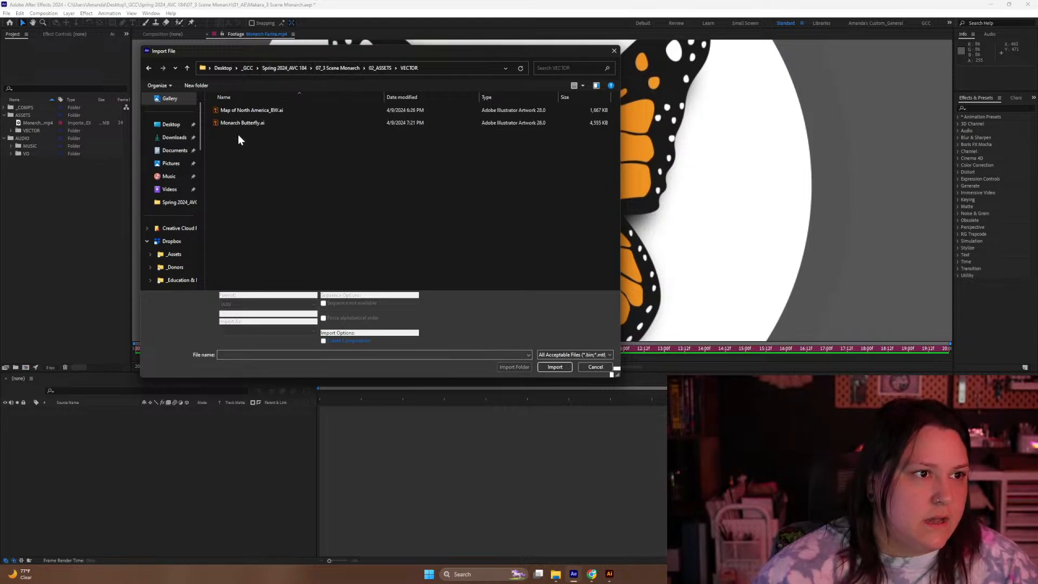
left_click(246, 123)
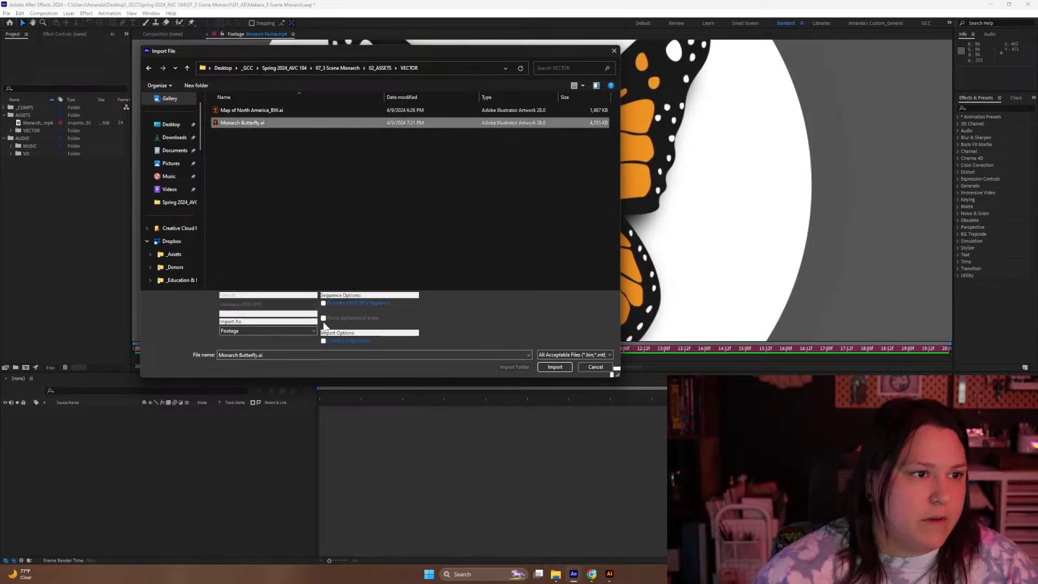
left_click(232, 330)
left_click(248, 345)
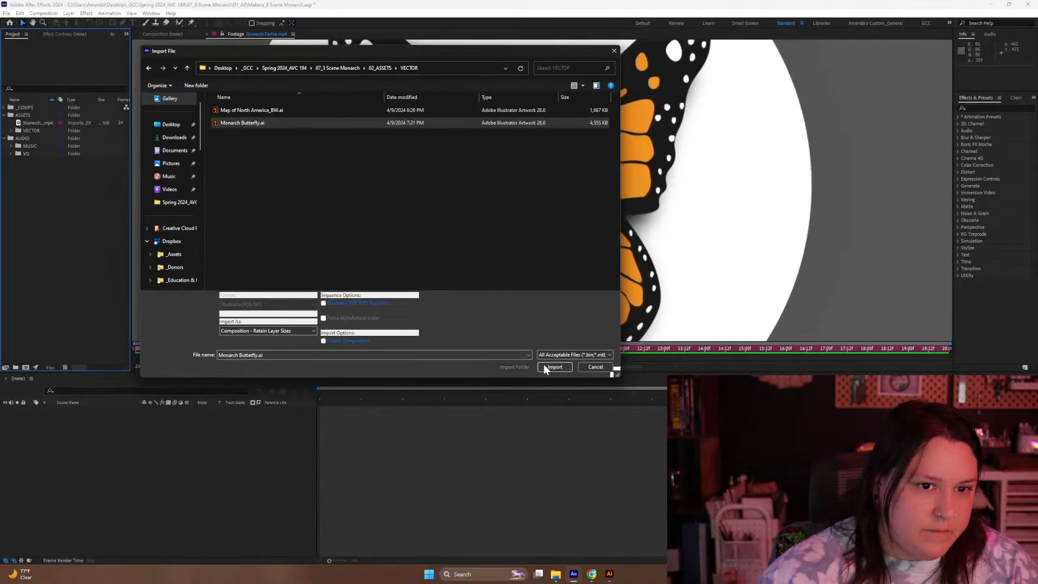
left_click(550, 367)
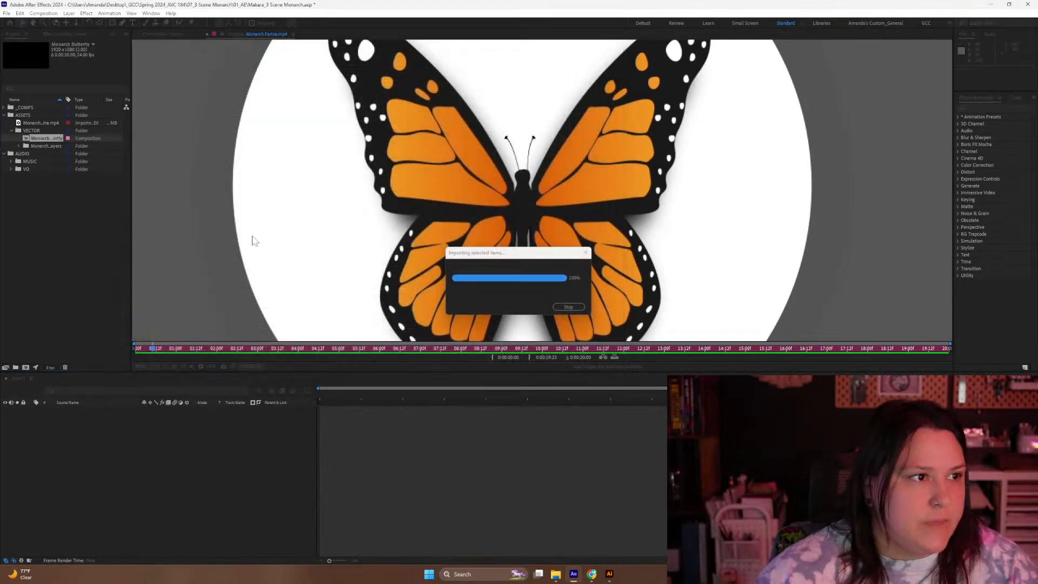
Move the Monarch Butterfly composition into the _COMPS folder, and expand the imported layers folder and _COMPS
left_click(64, 224)
left_click(38, 139)
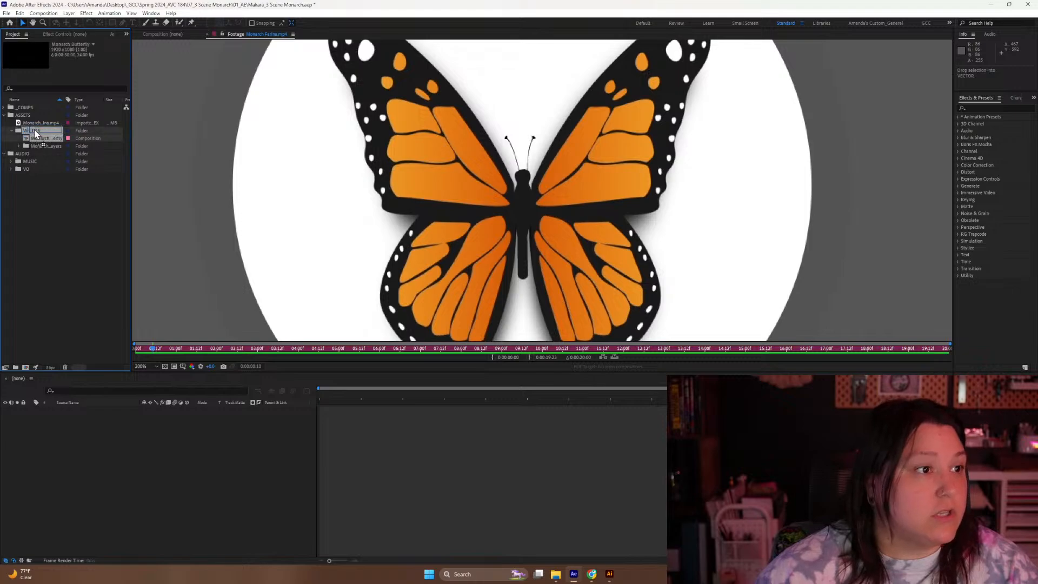
left_click_drag(38, 139, 31, 107)
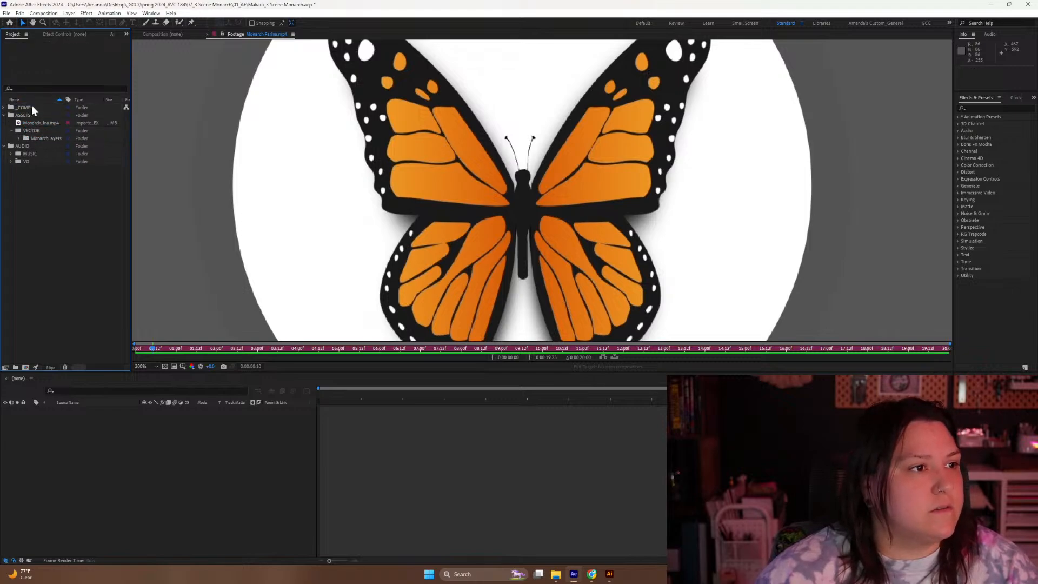
left_click(19, 139)
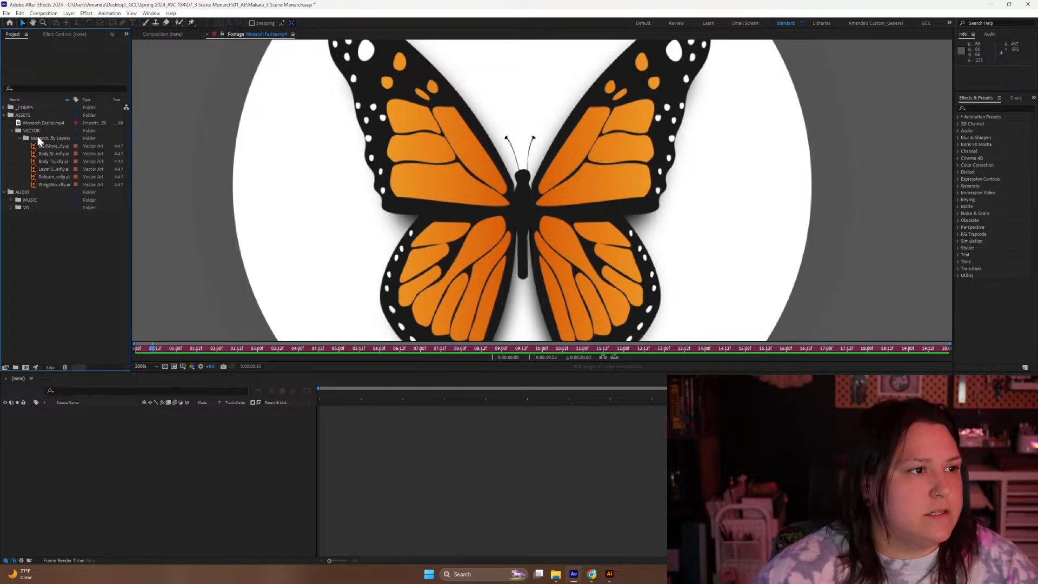
left_click(37, 140)
left_click(4, 107)
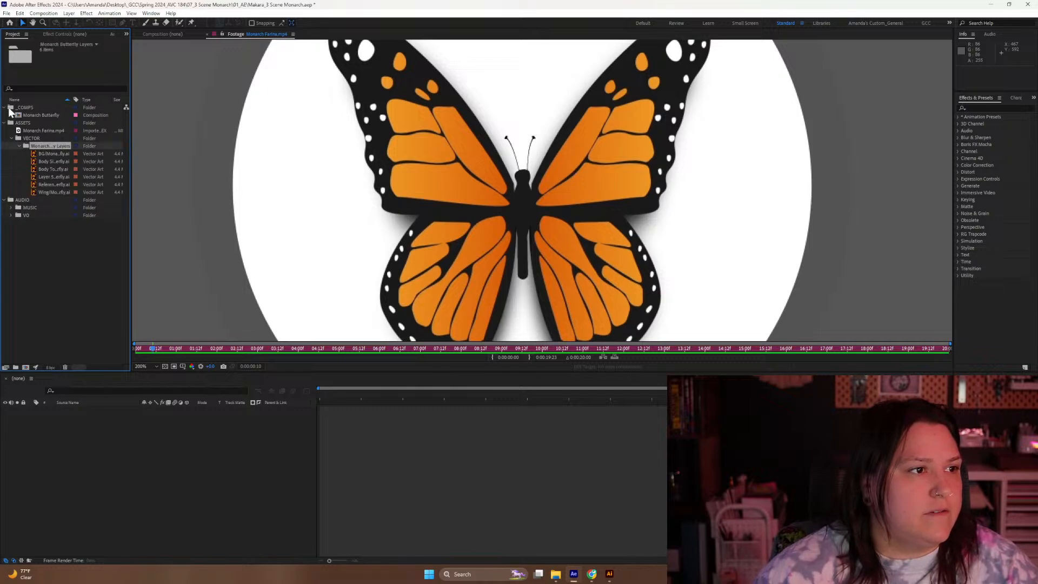
left_click_drag(32, 118, 8, 462)
left_click_drag(78, 475, 78, 475)
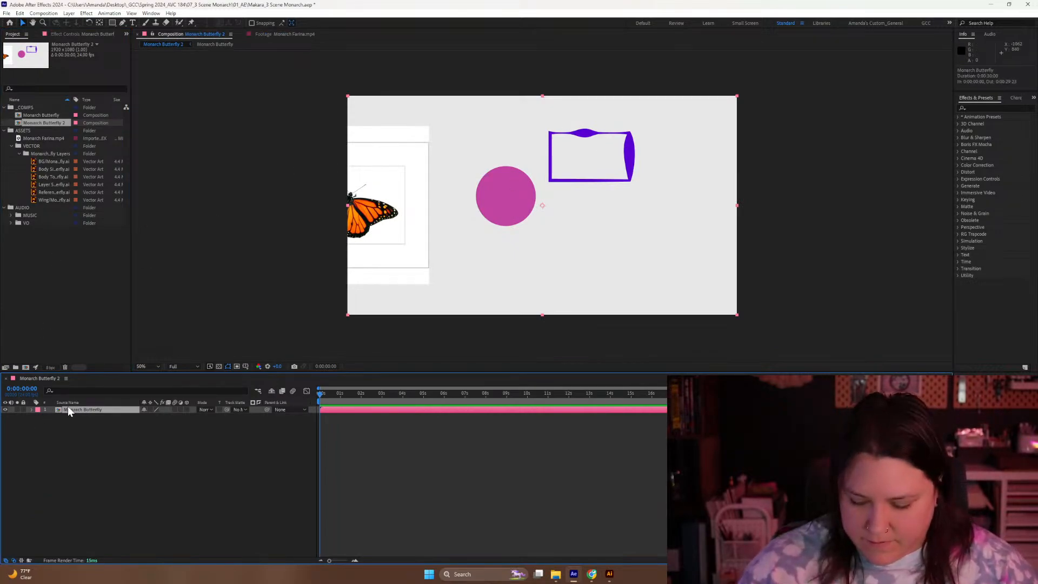
key("Delete")
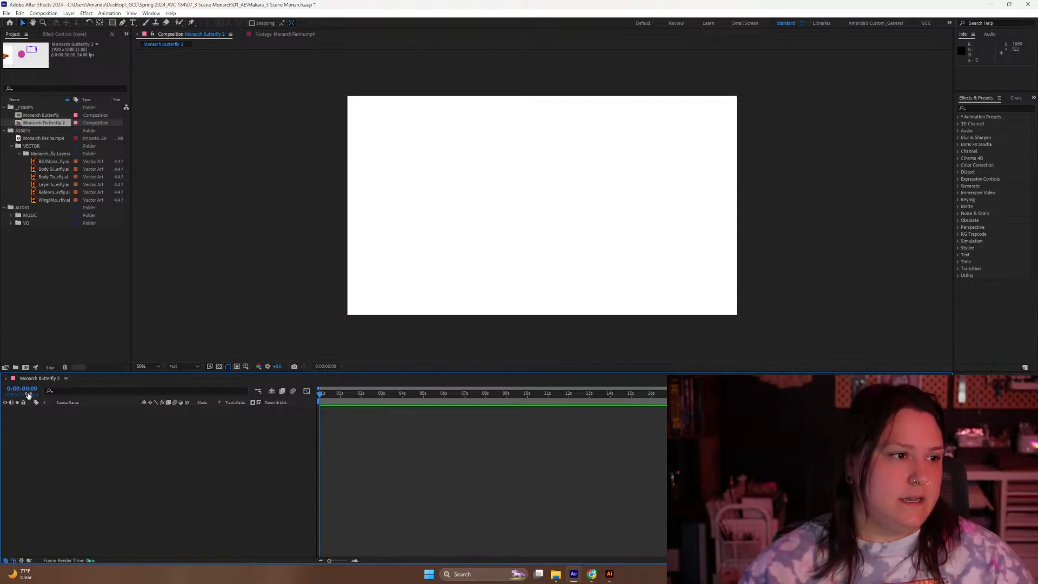
left_click(65, 367)
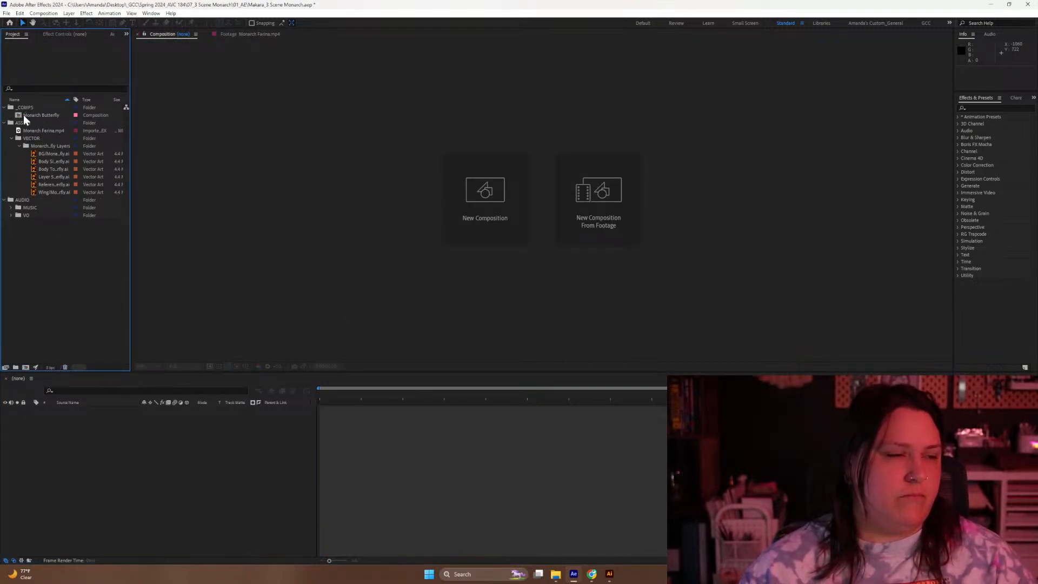
Collapse the imported Monarch Butterfly layers folder, and switch to Illustrator to delete Layer 5 with its circle and rectangle
left_click(19, 145)
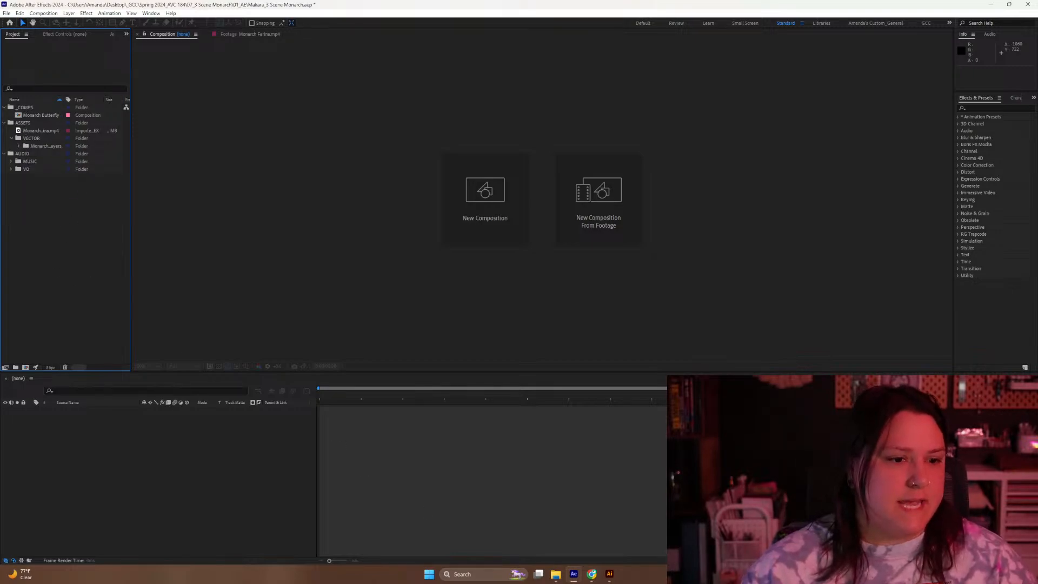
left_click(613, 577)
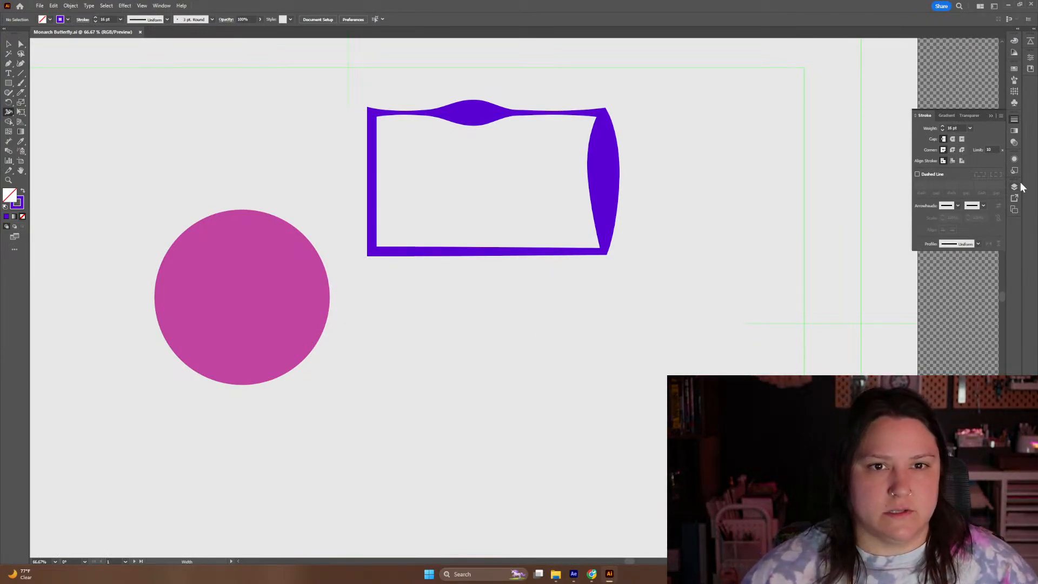
left_click(1015, 120)
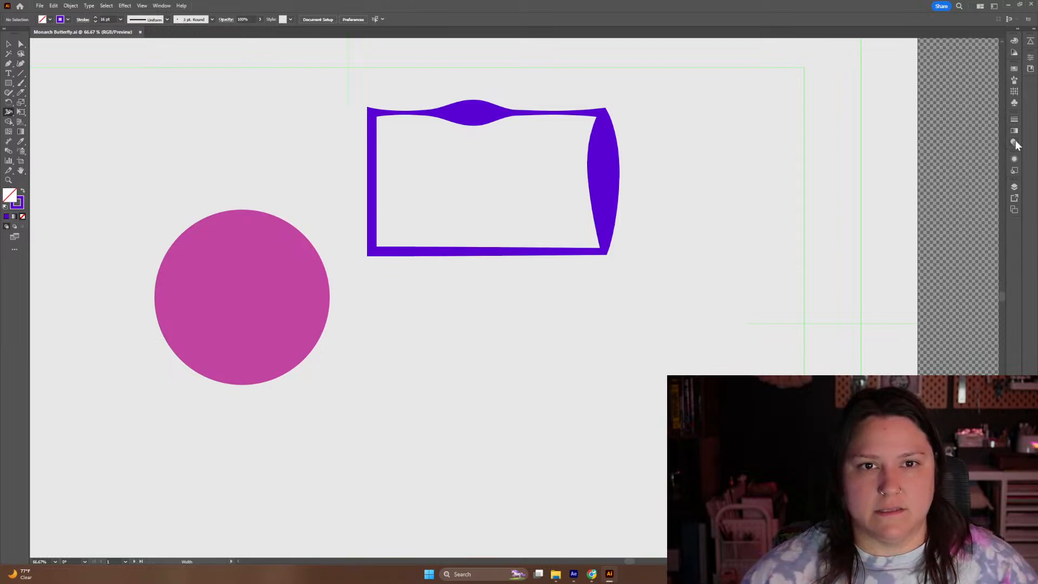
left_click(1015, 187)
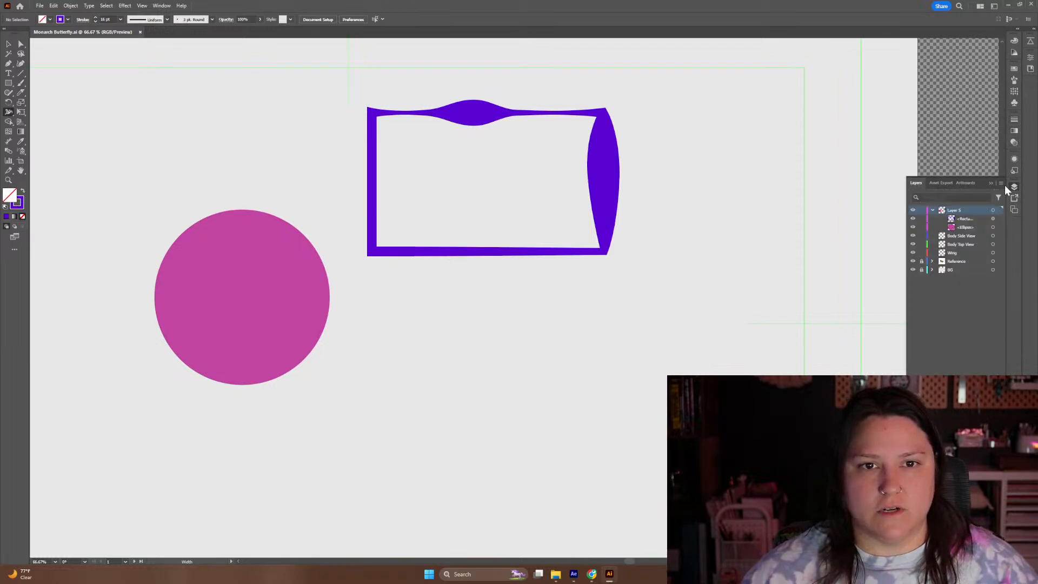
left_click(933, 210)
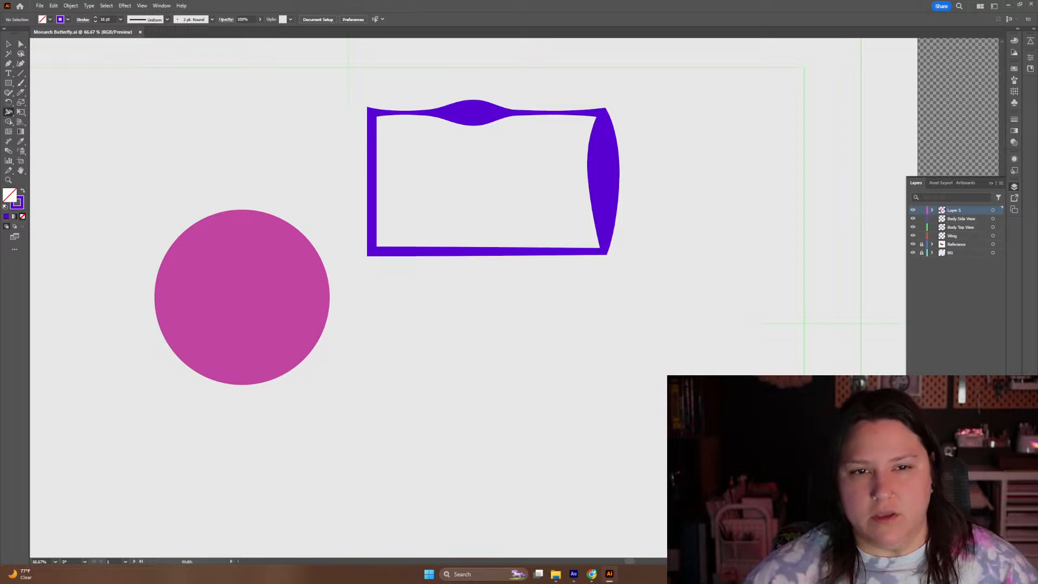
left_click(999, 551)
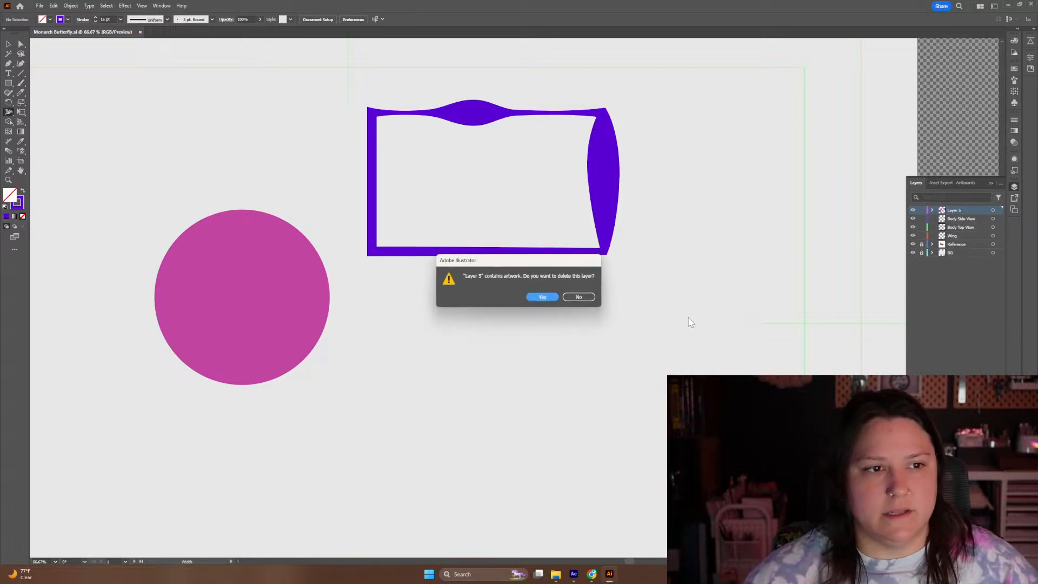
left_click(541, 297)
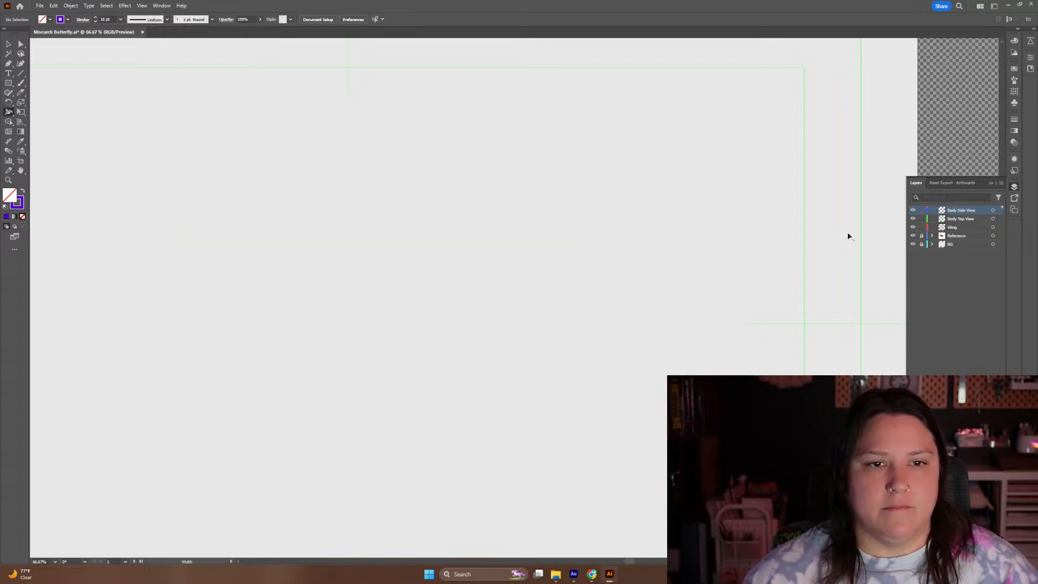
Unlock the Reference layer and select its butterfly photo with the Selection tool
left_click(951, 245)
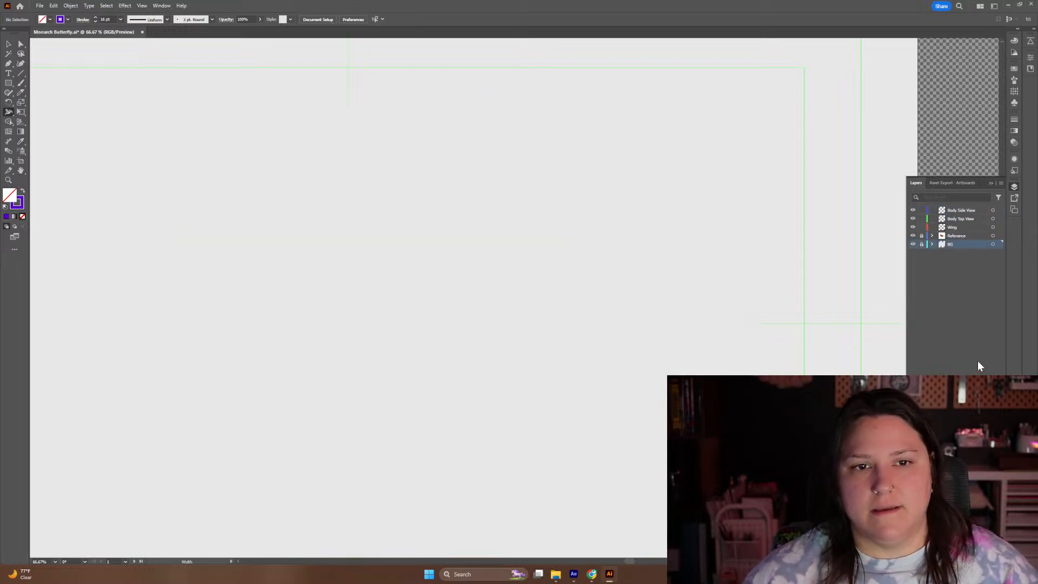
left_click(956, 227)
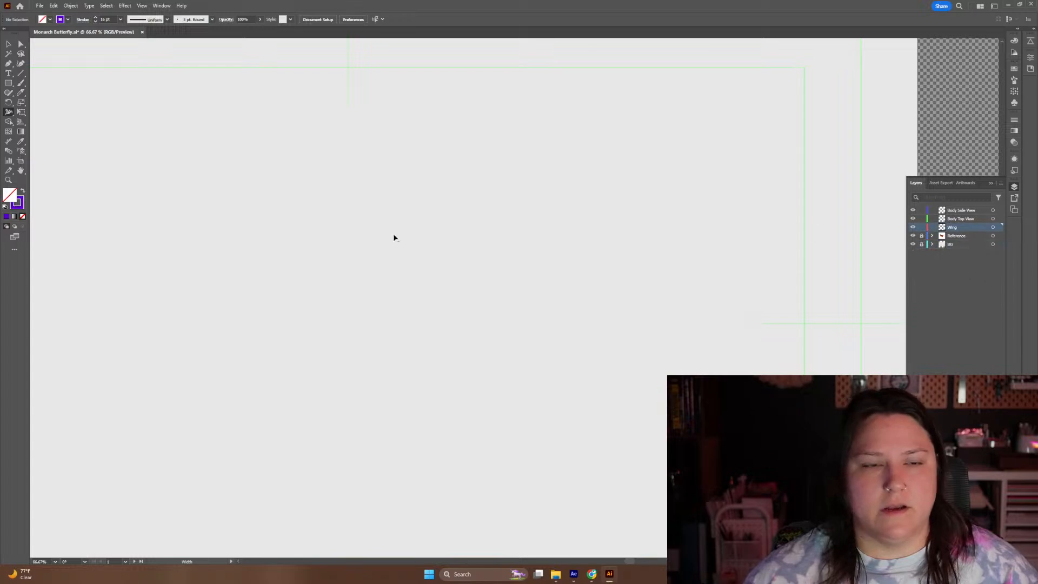
left_click_drag(436, 297, 713, 151)
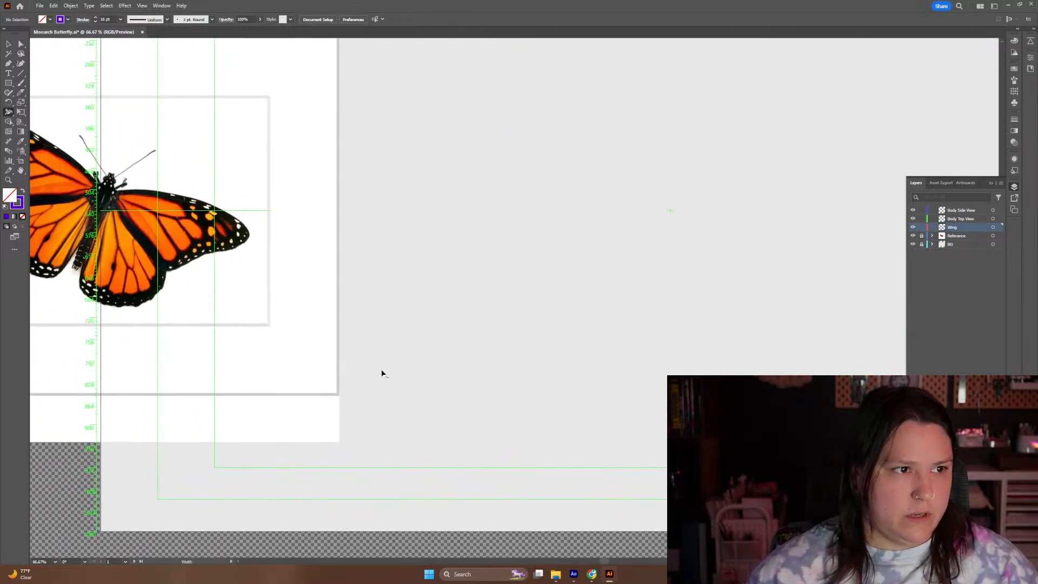
key("v")
key("space")
left_click_drag(423, 213, 565, 256)
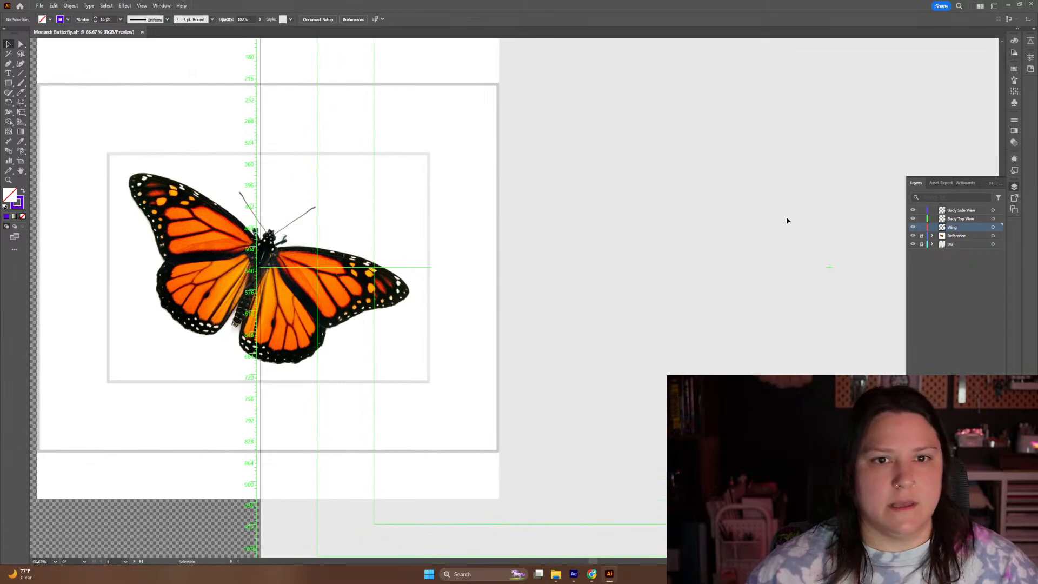
left_click(969, 238)
key("ctrl+a")
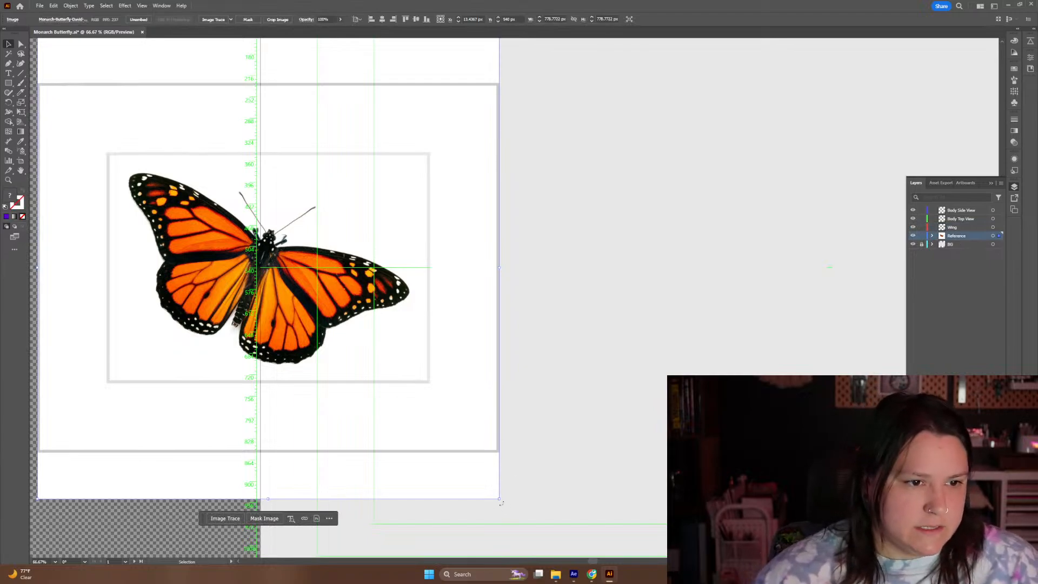
Rotate the butterfly photo counterclockwise until its body is vertical, move it fully onto the artboard, and lock the Reference layer
mouse_move(501, 501)
left_mouse_down()
mouse_move(554, 427)
mouse_move(558, 399)
mouse_move(560, 413)
left_mouse_up()
mouse_move(332, 279)
left_mouse_down()
mouse_move(632, 270)
mouse_move(647, 261)
mouse_move(621, 259)
mouse_move(666, 259)
left_mouse_up()
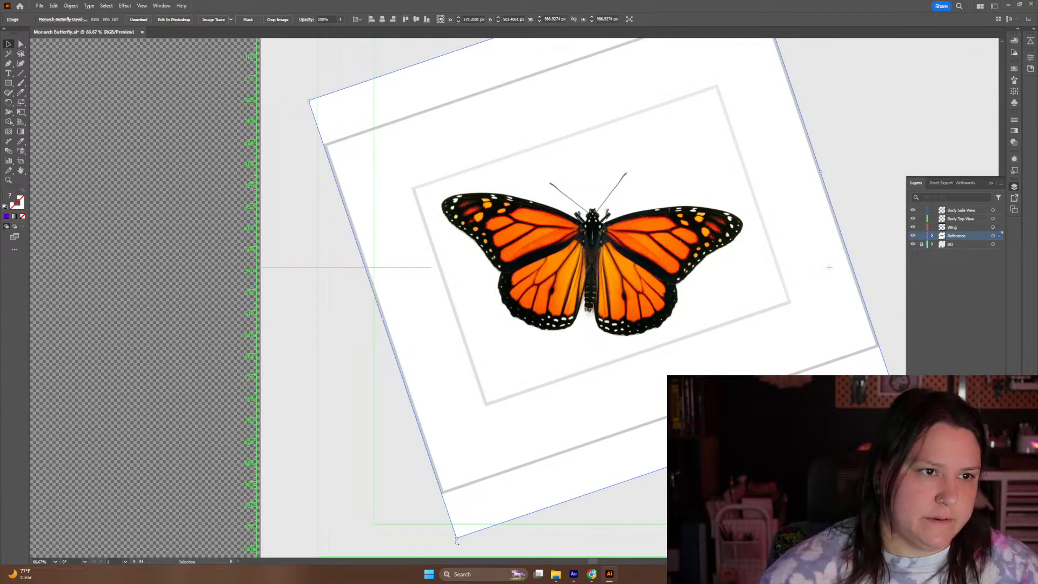
left_click_drag(456, 540, 459, 542)
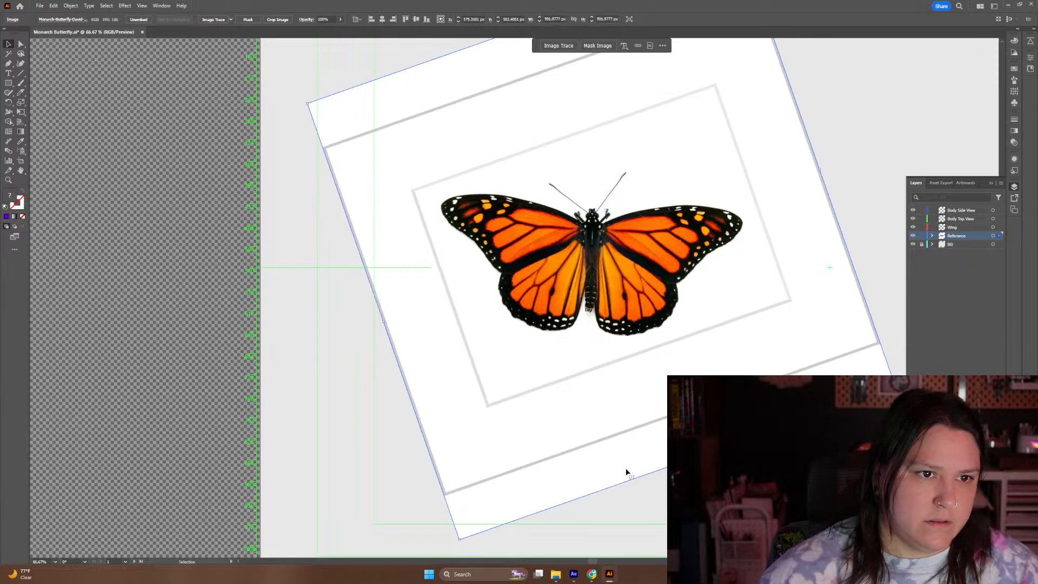
left_click(921, 237)
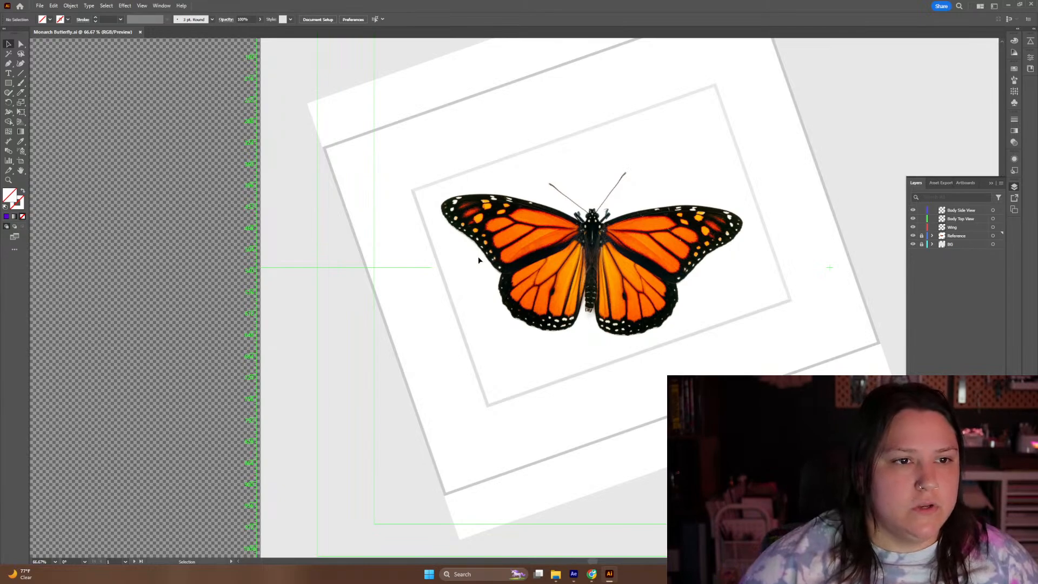
On the Wing layer, set an orange-red fill with a 16° hue and start a Pen path at the notch between the left wings
left_click(8, 63)
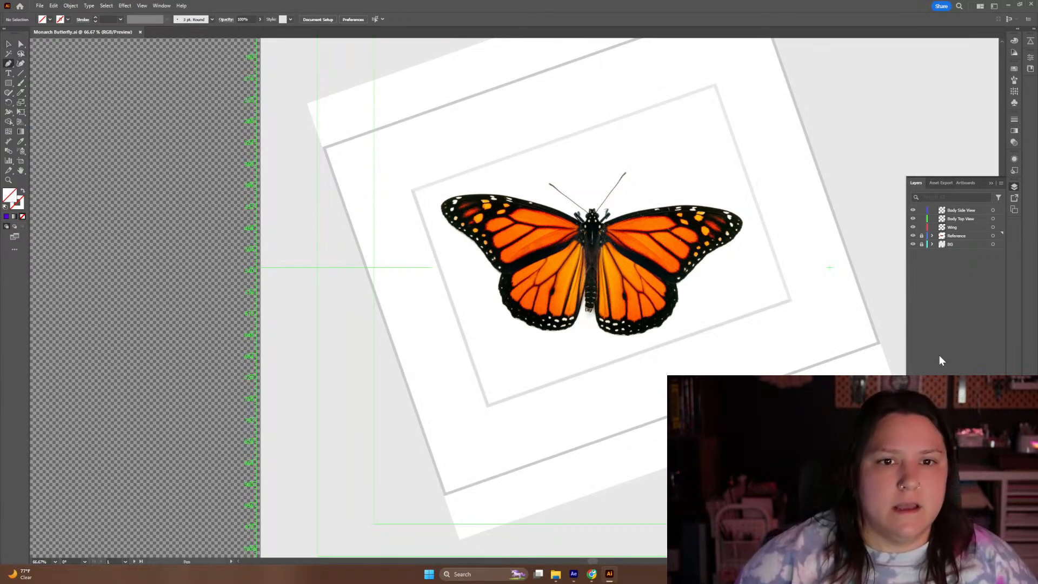
left_click(952, 226)
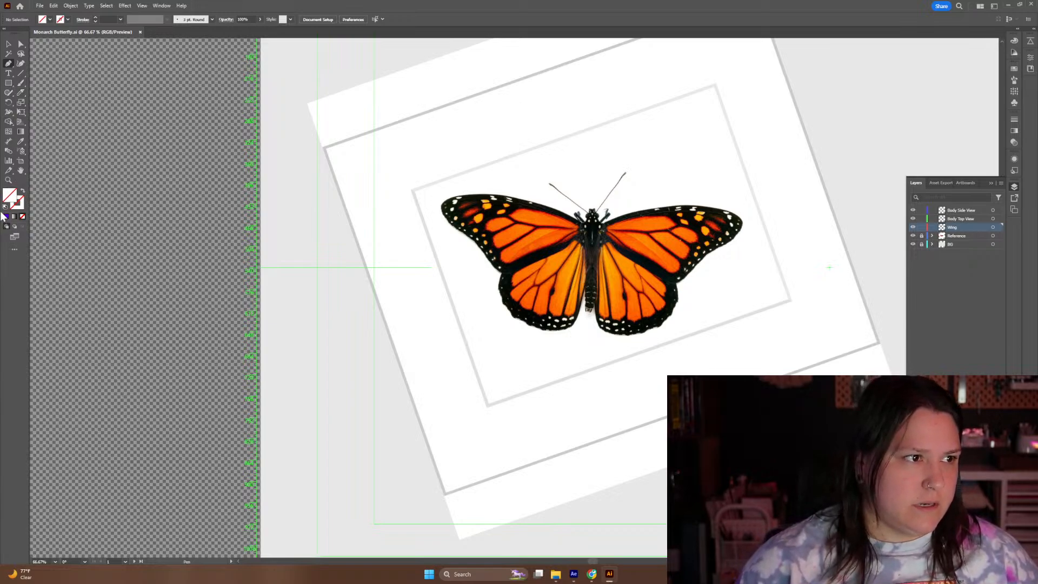
double_click(9, 195)
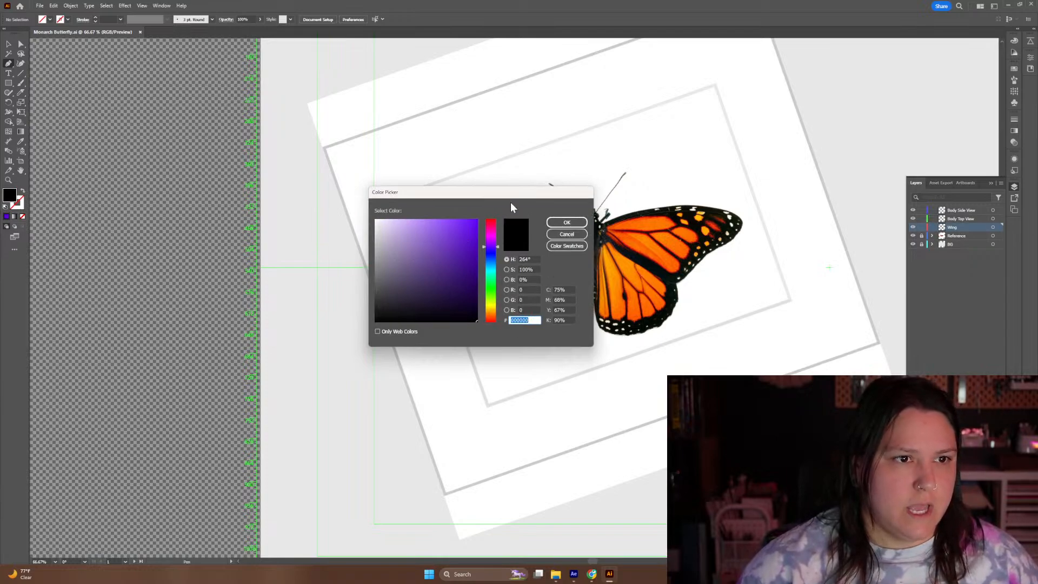
left_click_drag(511, 194, 357, 241)
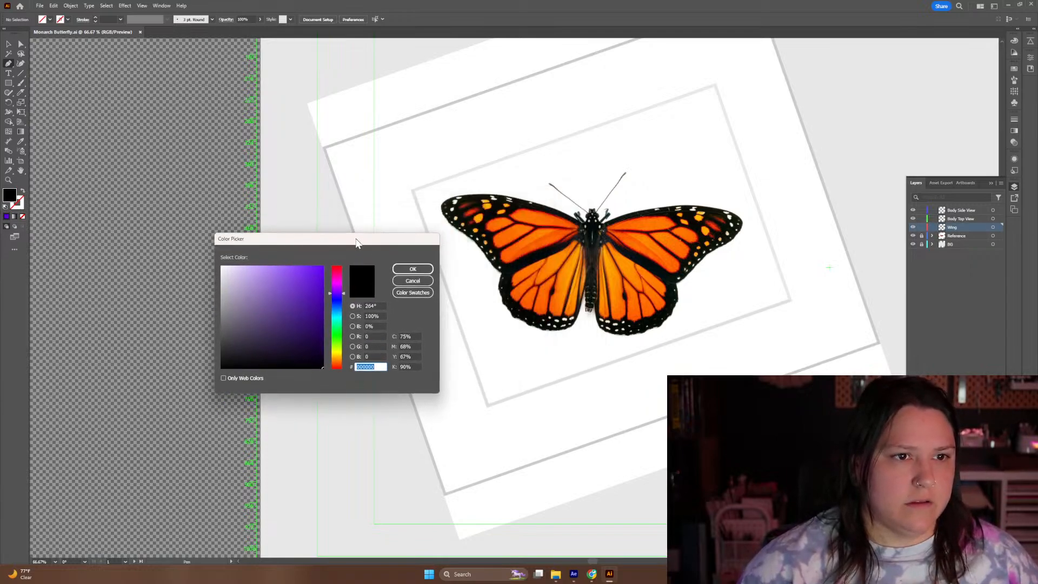
left_click(339, 362)
left_click_drag(338, 362, 339, 360)
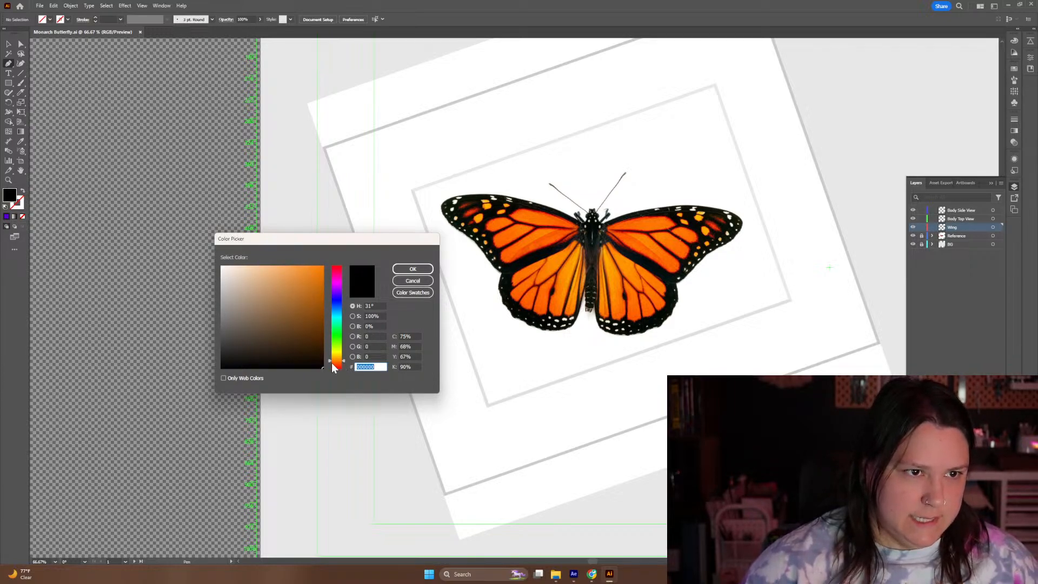
left_click_drag(336, 364, 337, 366)
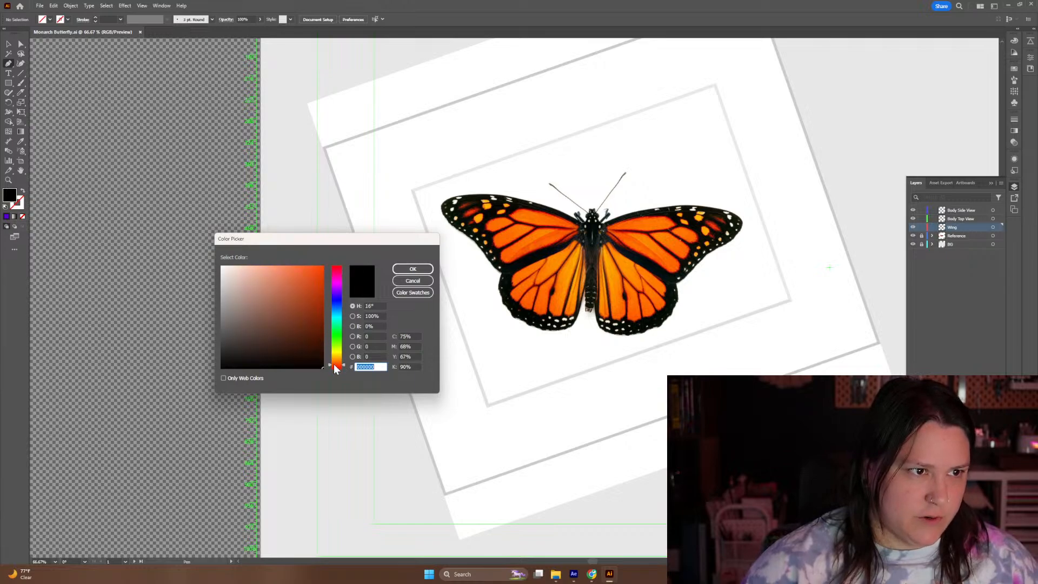
left_click(305, 290)
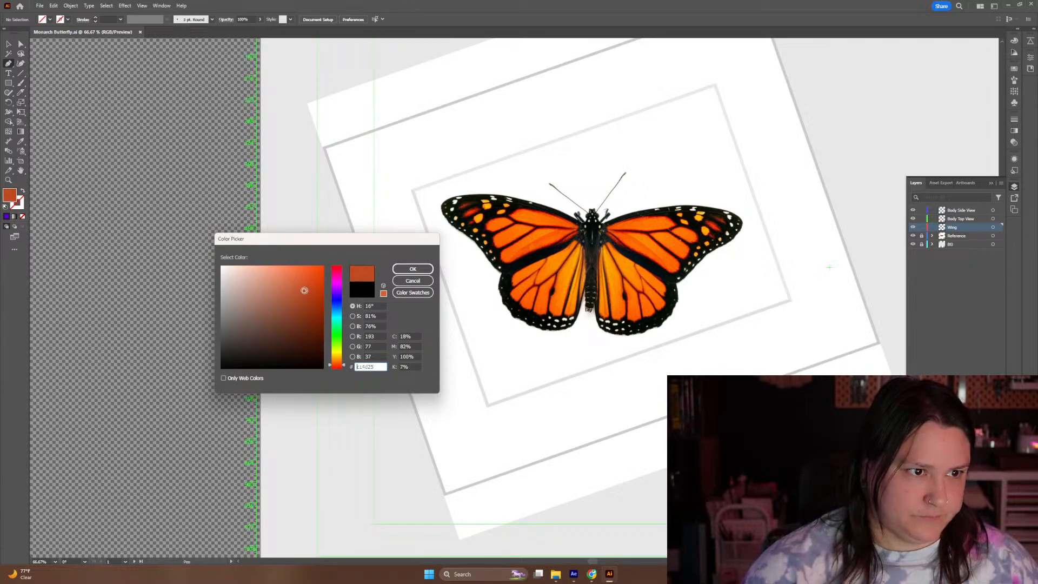
left_click(414, 271)
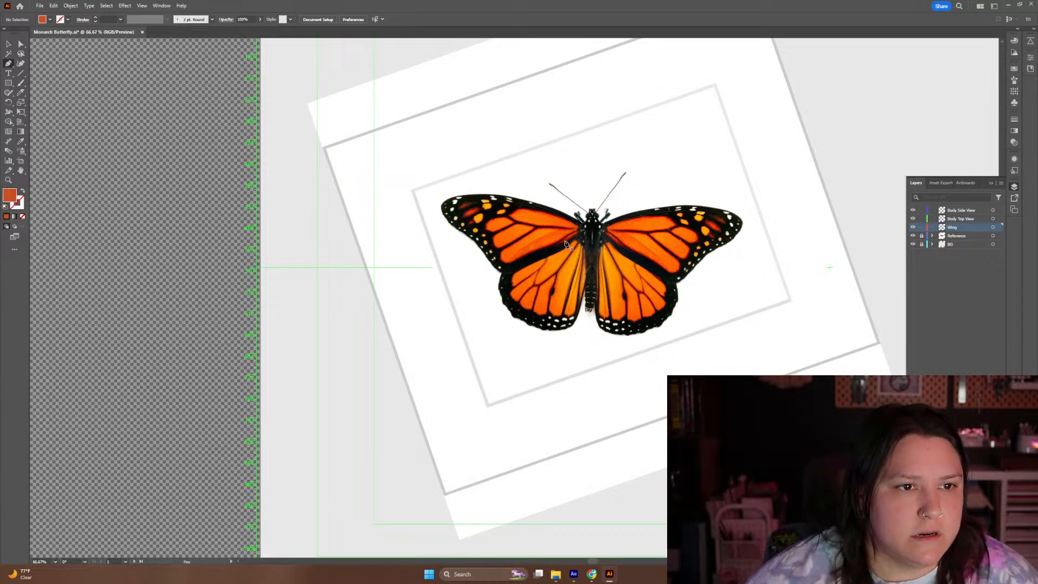
left_click(501, 276)
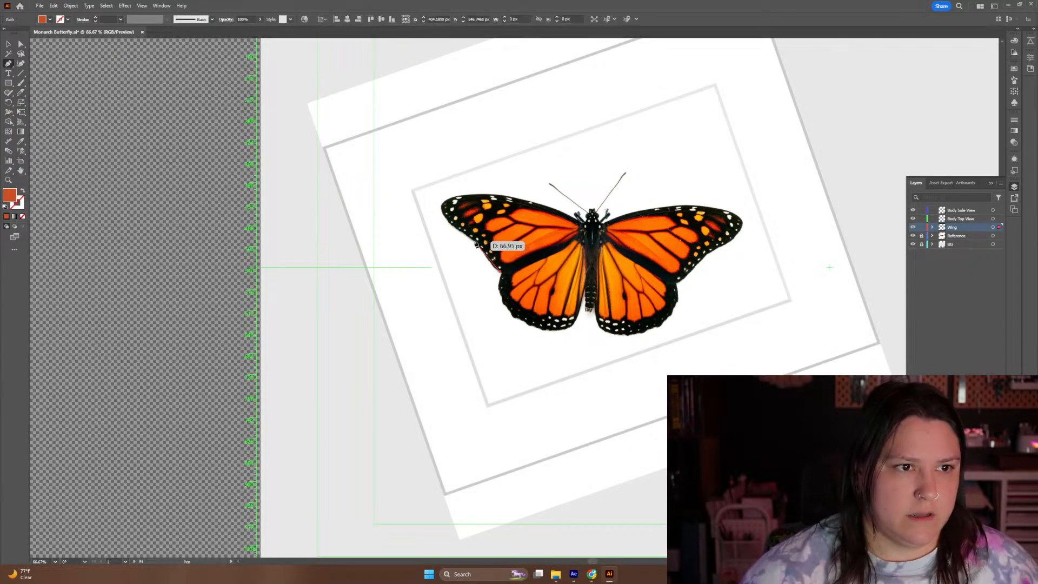
left_click(480, 262)
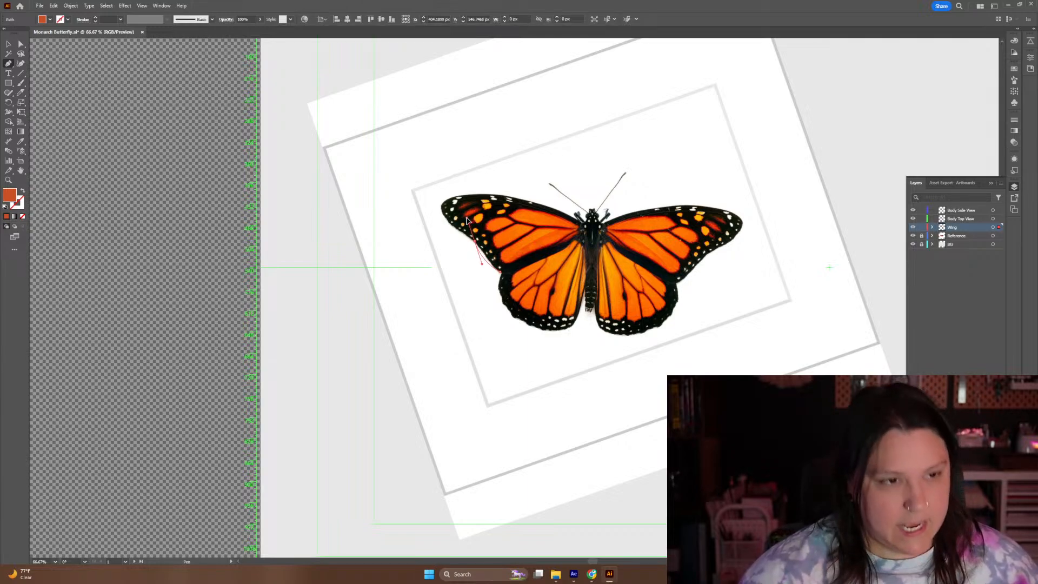
left_click_drag(480, 262, 421, 216)
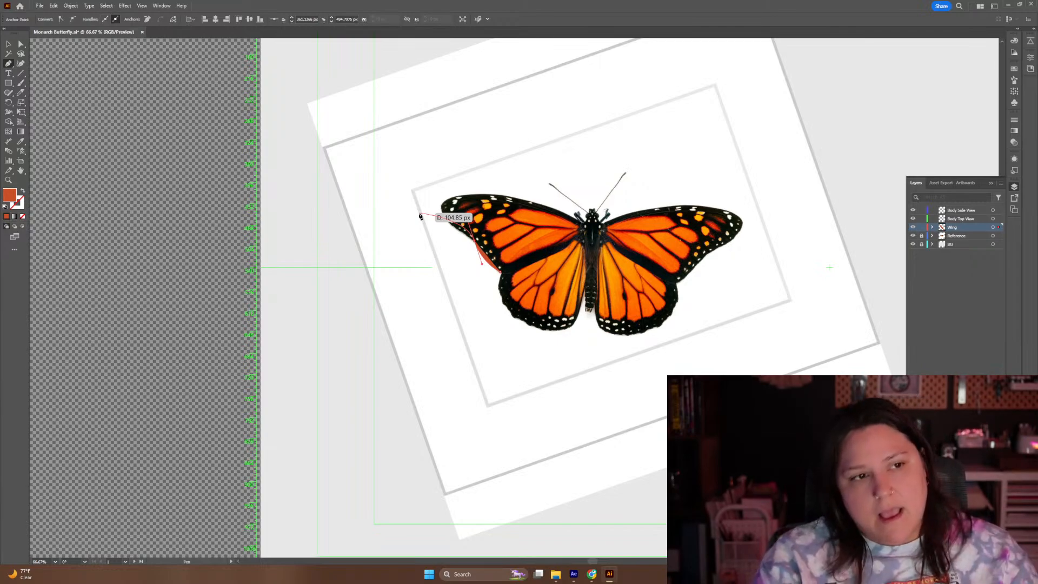
mouse_move(420, 216)
left_mouse_down()
mouse_move(414, 210)
mouse_move(459, 224)
mouse_move(462, 248)
mouse_move(425, 217)
mouse_move(446, 204)
mouse_move(431, 206)
mouse_move(469, 222)
mouse_move(418, 212)
mouse_move(467, 257)
mouse_move(457, 214)
mouse_move(433, 209)
left_mouse_up()
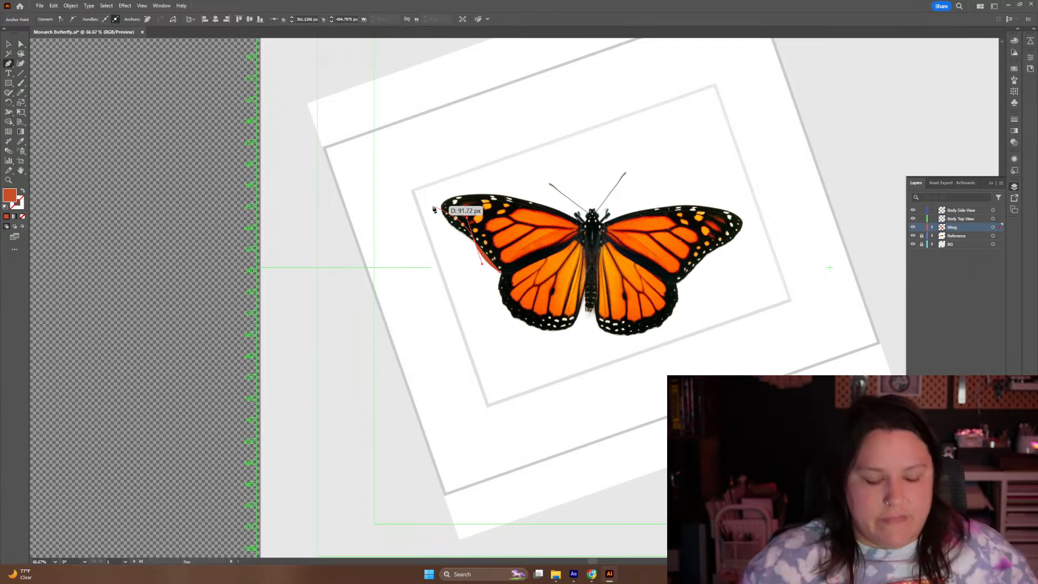
key("ctrl+z")
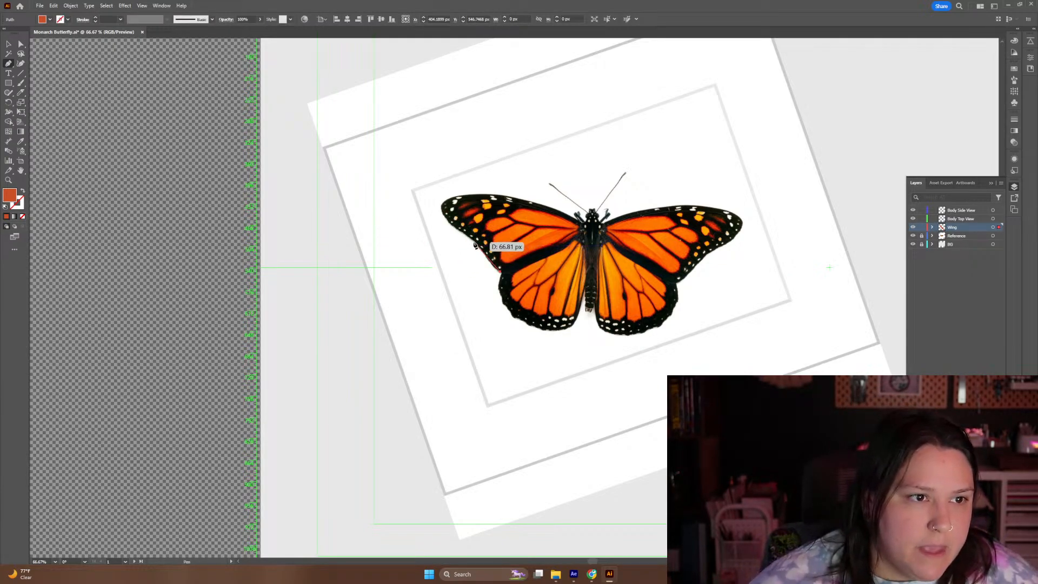
Continue the Pen path in curves from the notch up the outer edge to the wing tip and across the upper edge to the body
left_click_drag(474, 240, 469, 229)
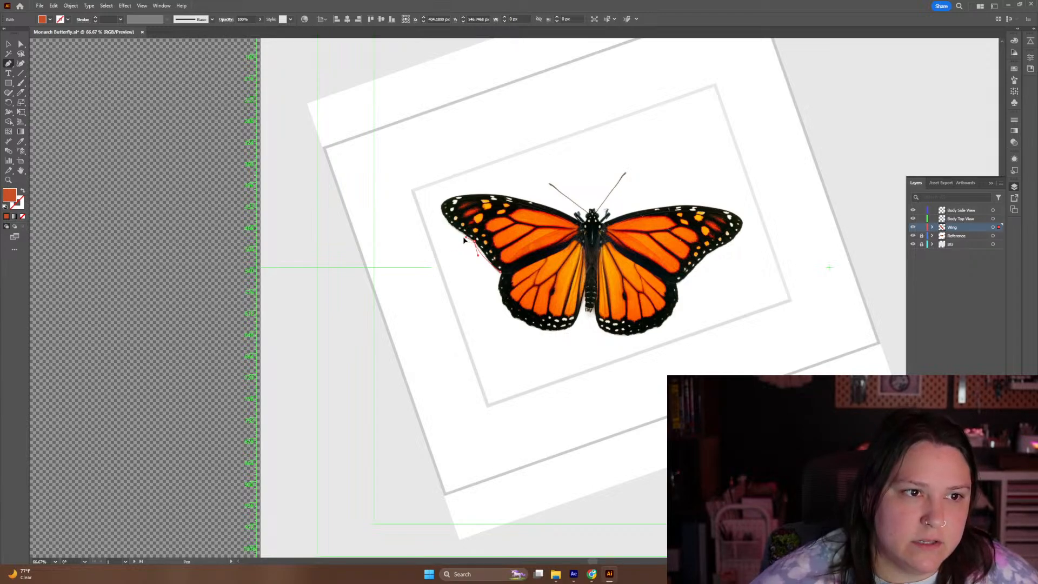
left_click_drag(464, 242, 477, 234)
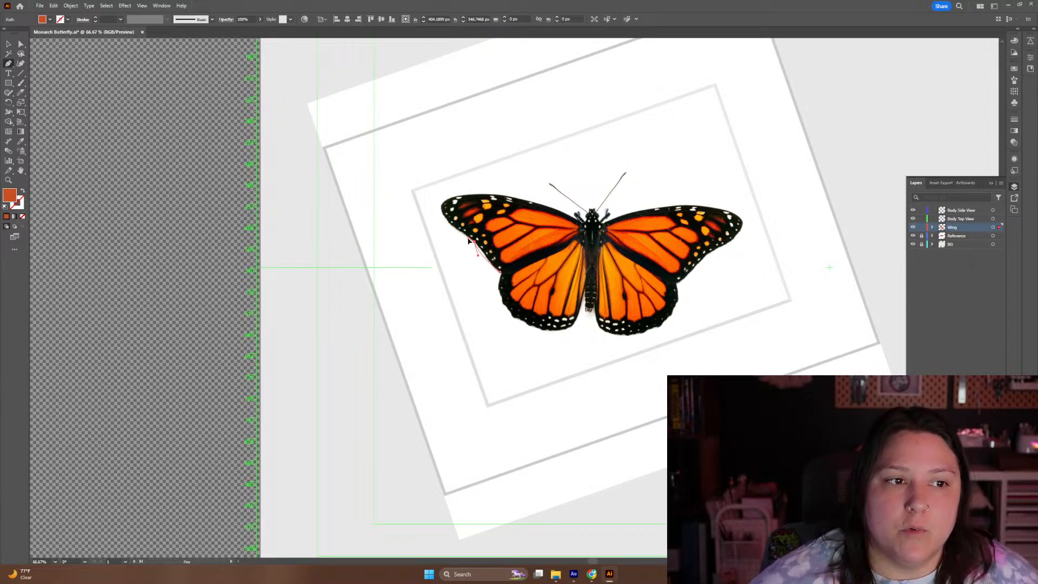
mouse_move(473, 239)
left_mouse_down()
mouse_move(424, 220)
mouse_move(435, 205)
mouse_move(457, 237)
mouse_move(442, 206)
mouse_move(489, 225)
mouse_move(477, 236)
left_mouse_up()
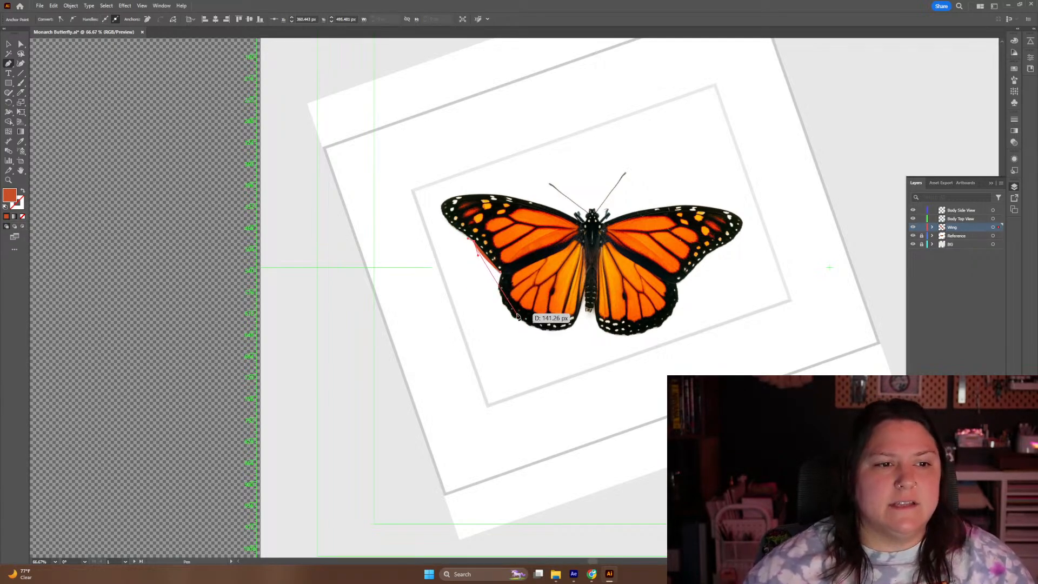
left_click(441, 206)
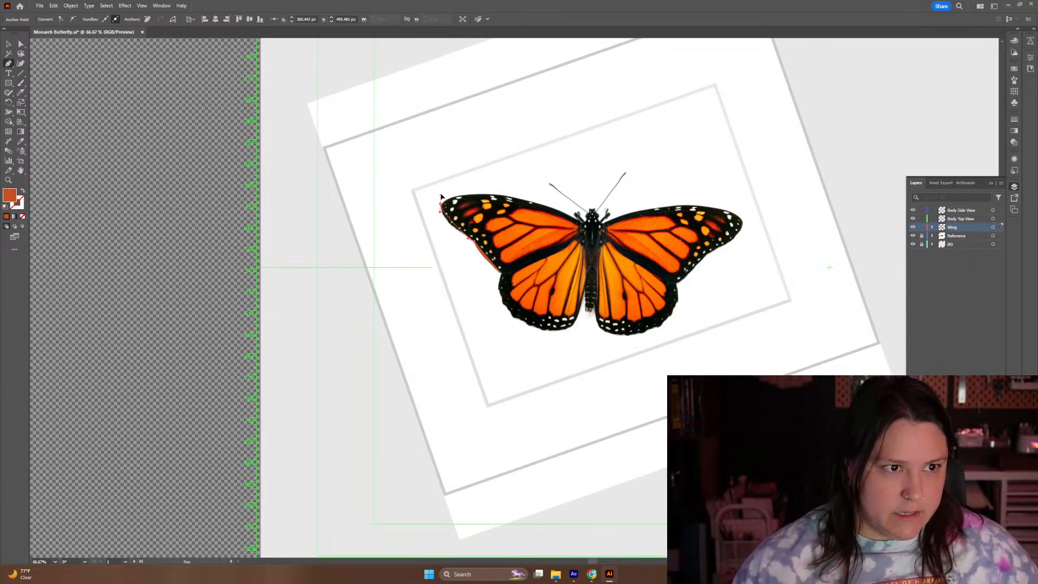
left_click_drag(438, 184, 441, 182)
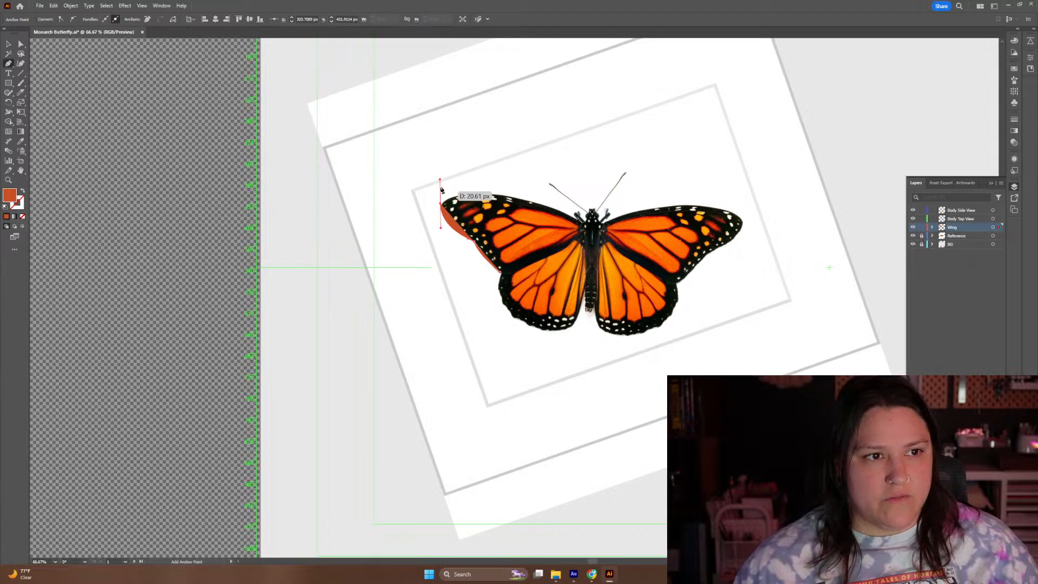
left_click(584, 227)
left_click_drag(583, 227, 612, 256)
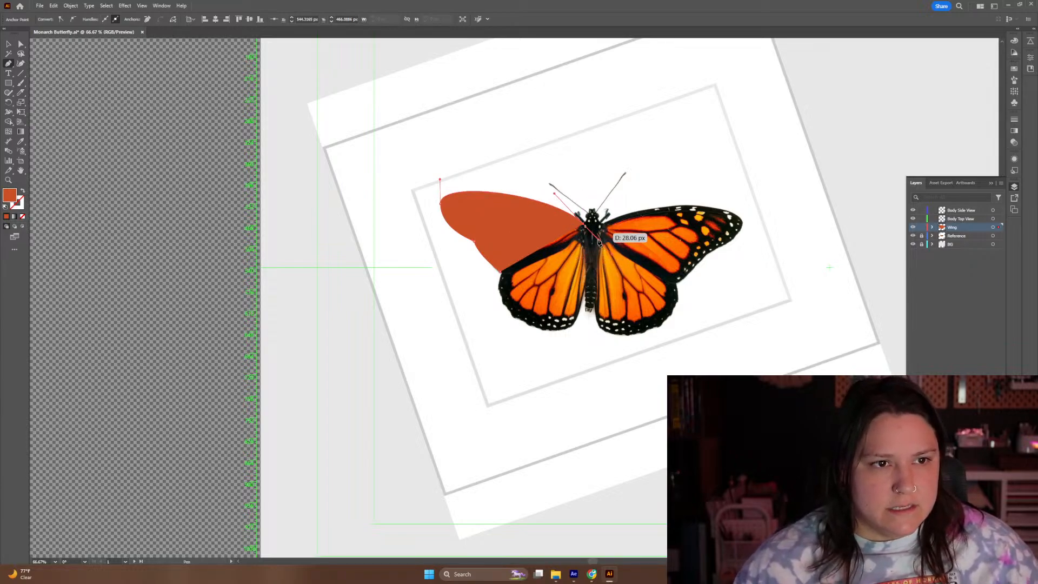
Add an anchor beside the body and close the wing path at the notch with a curved lower edge
left_click(588, 267)
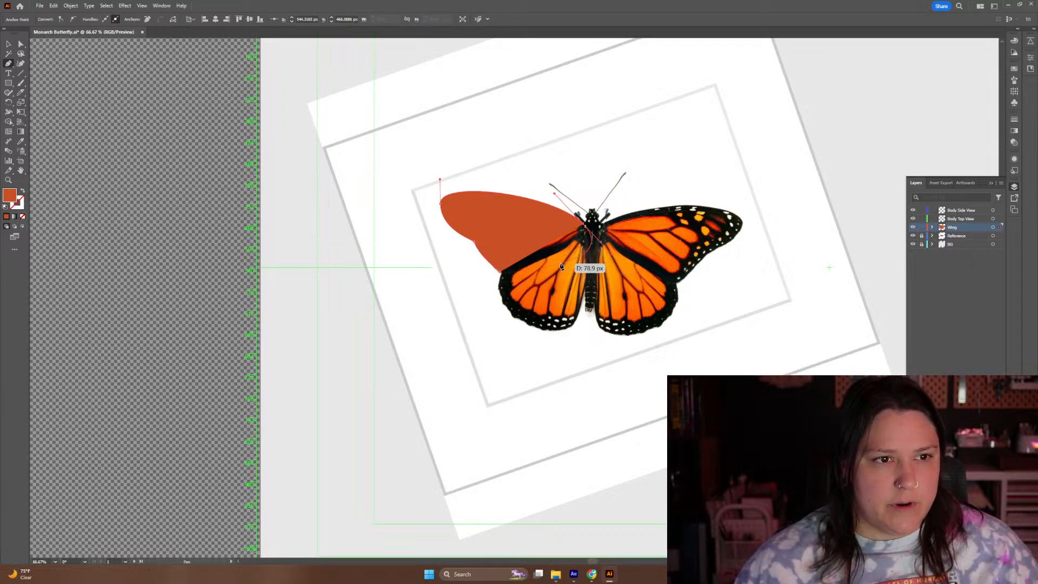
left_click(586, 273)
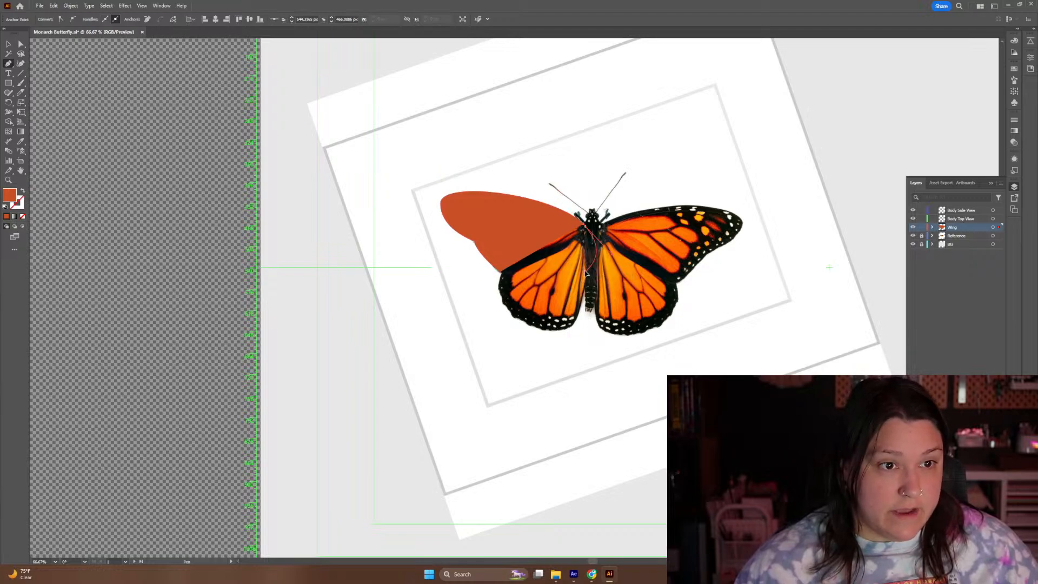
left_click(499, 273)
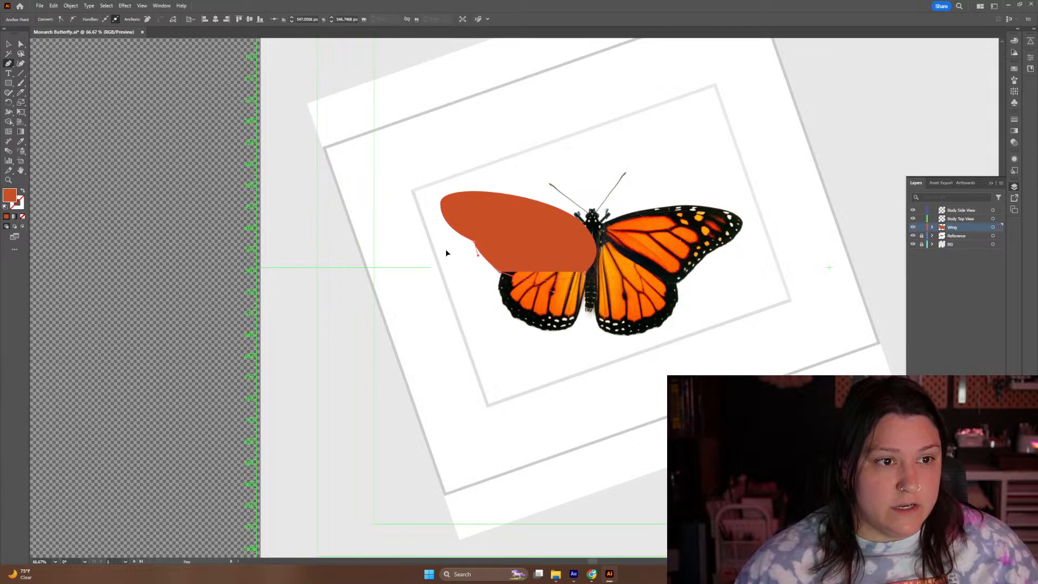
left_click_drag(443, 251, 448, 253)
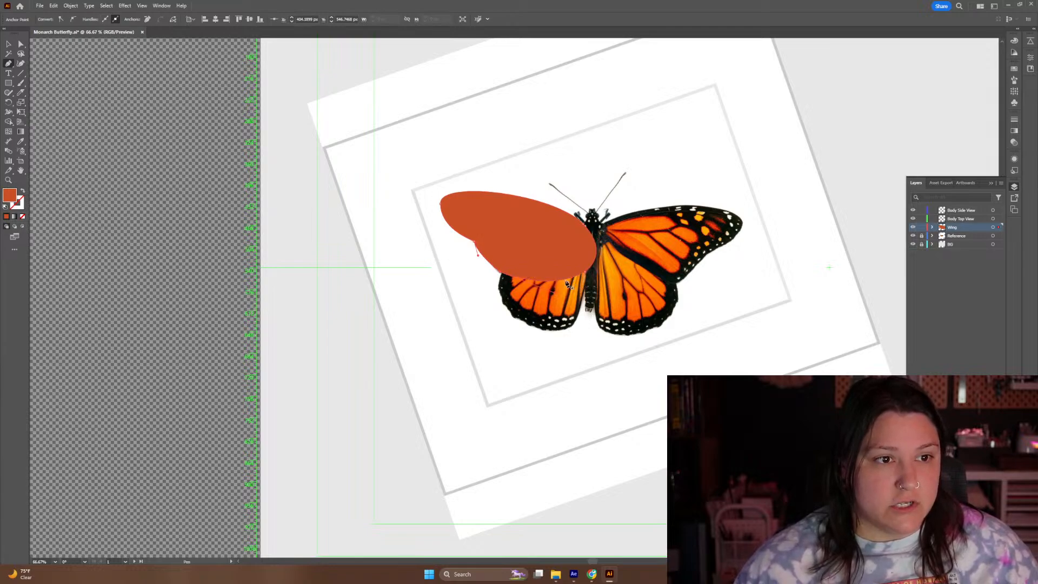
Move the finished wing shape off the reference photo to the area above the butterfly
key("v")
left_click(529, 252)
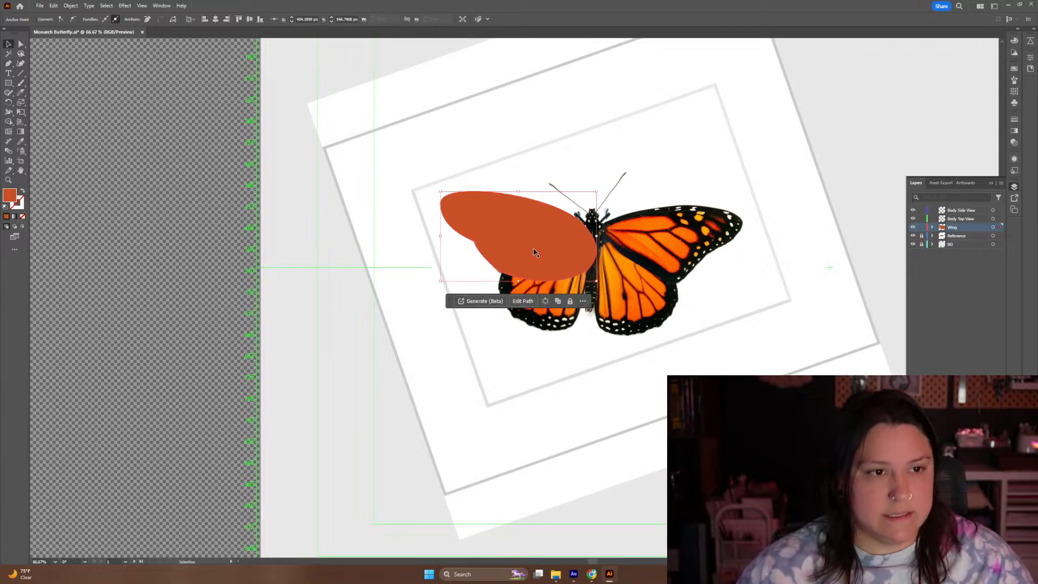
left_click_drag(529, 252, 514, 149)
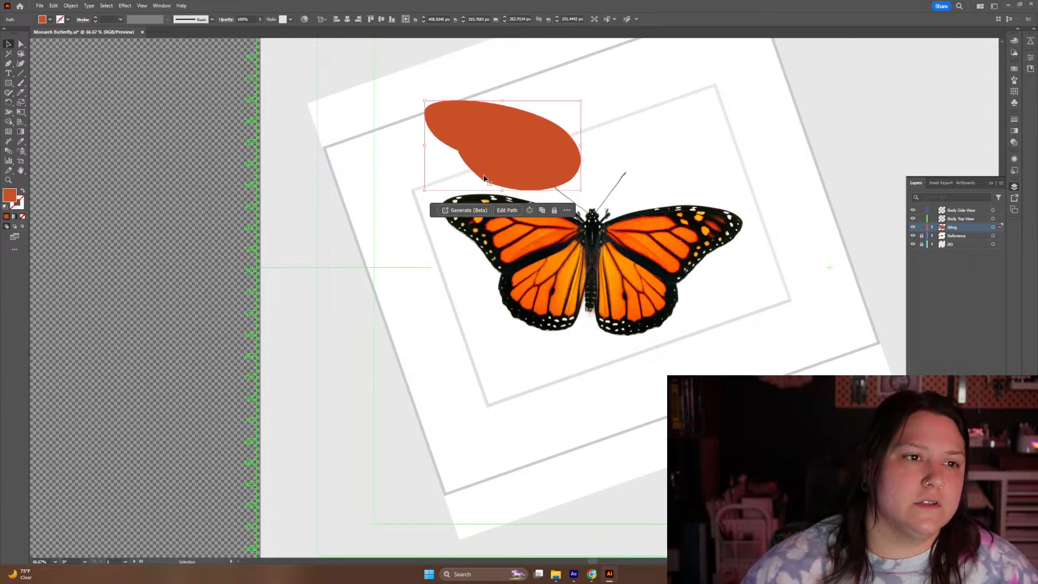
key("a")
key("ctrl+1")
key("v")
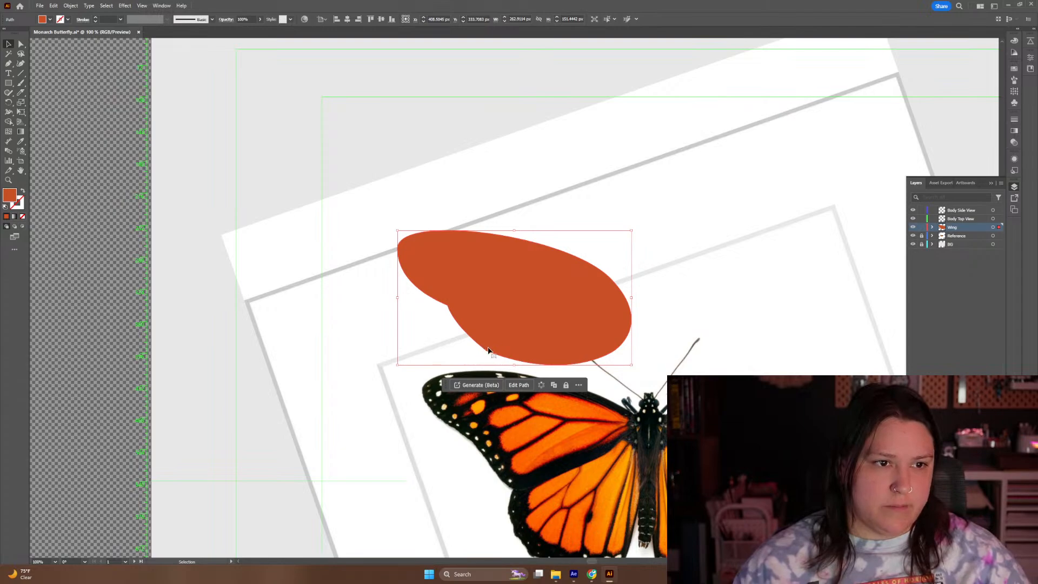
left_click_drag(487, 349, 506, 286)
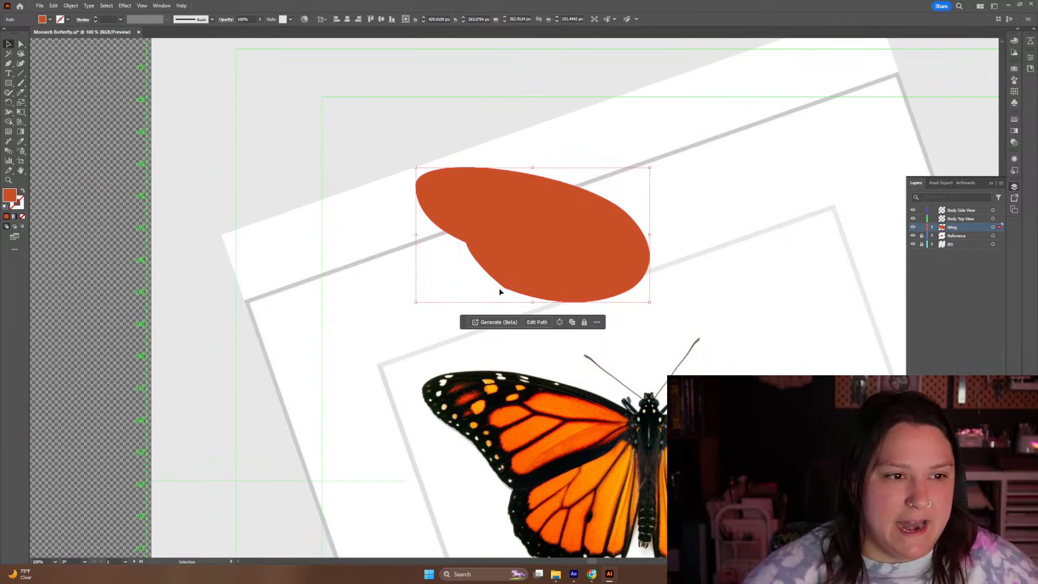
Try converting the wing's lower-left anchor to a corner, undo it, and convert the anchor to smooth instead
key("a")
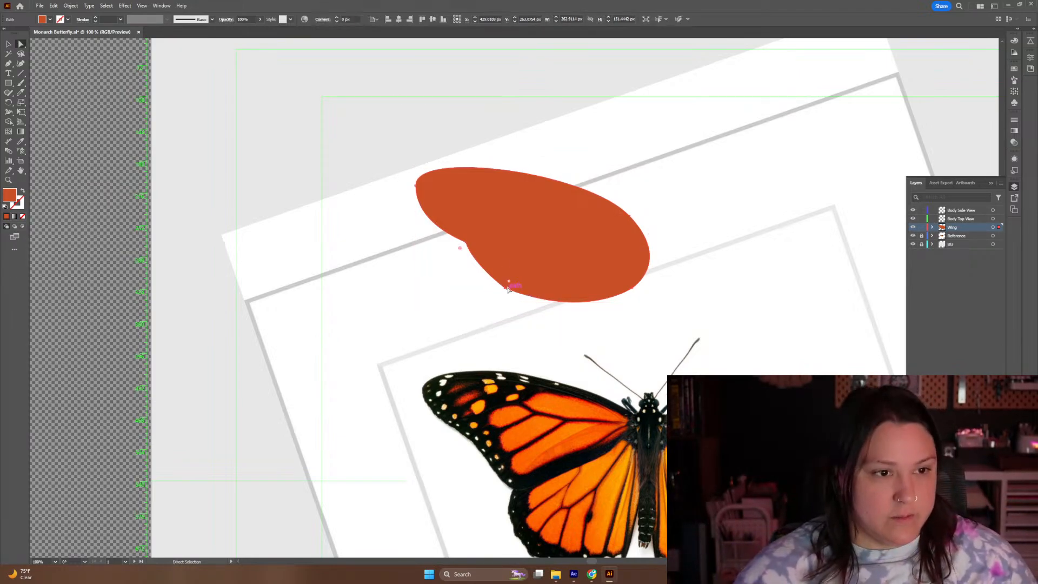
left_click(506, 287)
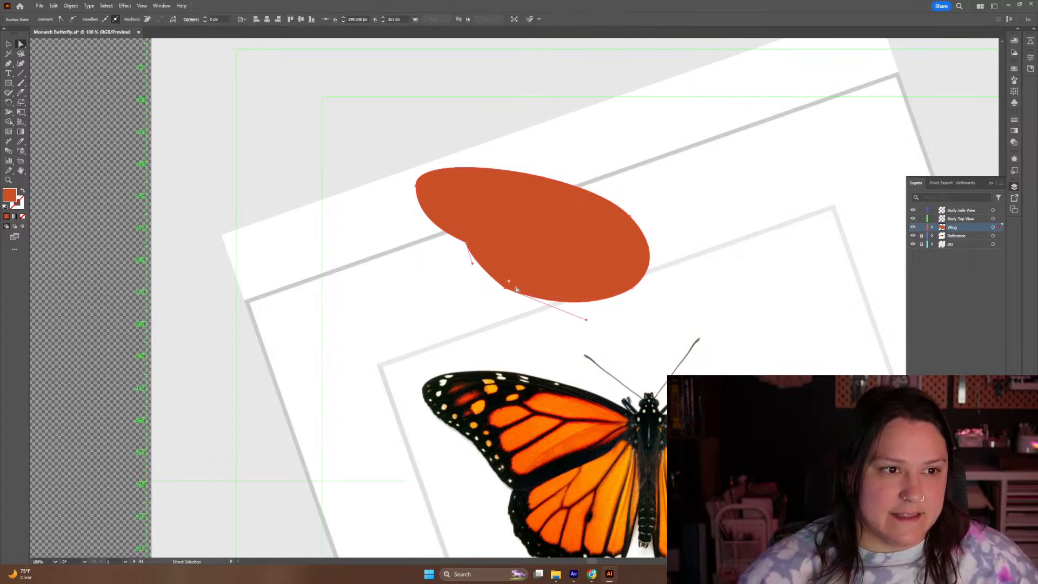
scroll(515, 291, "up", 3)
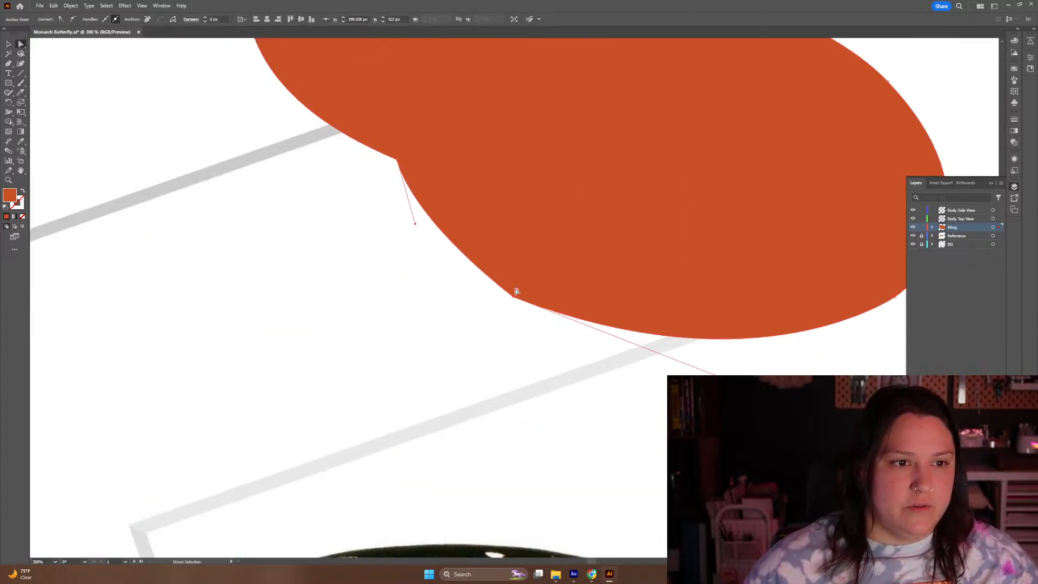
right_click(514, 297)
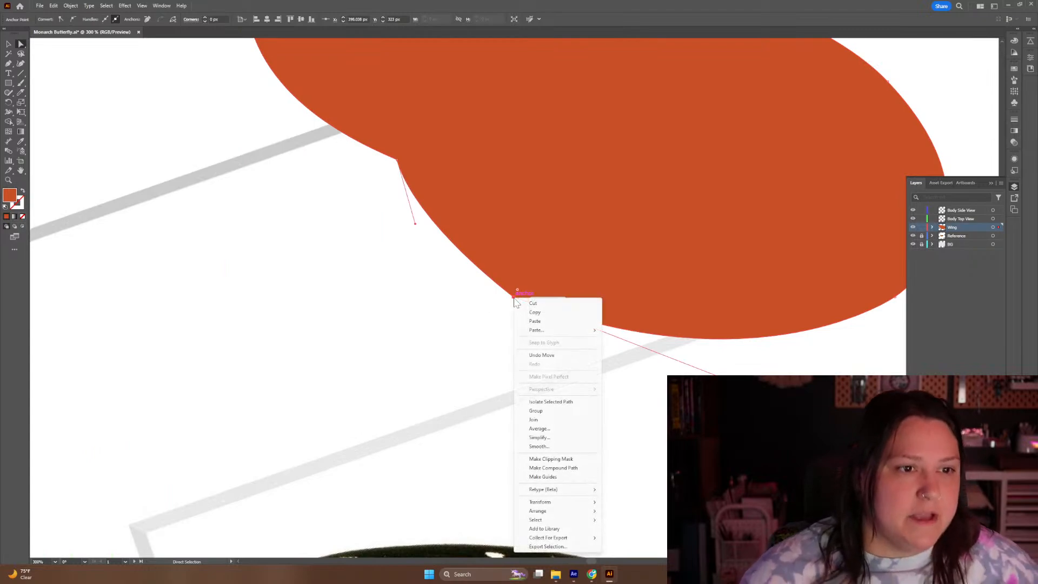
left_click(57, 19)
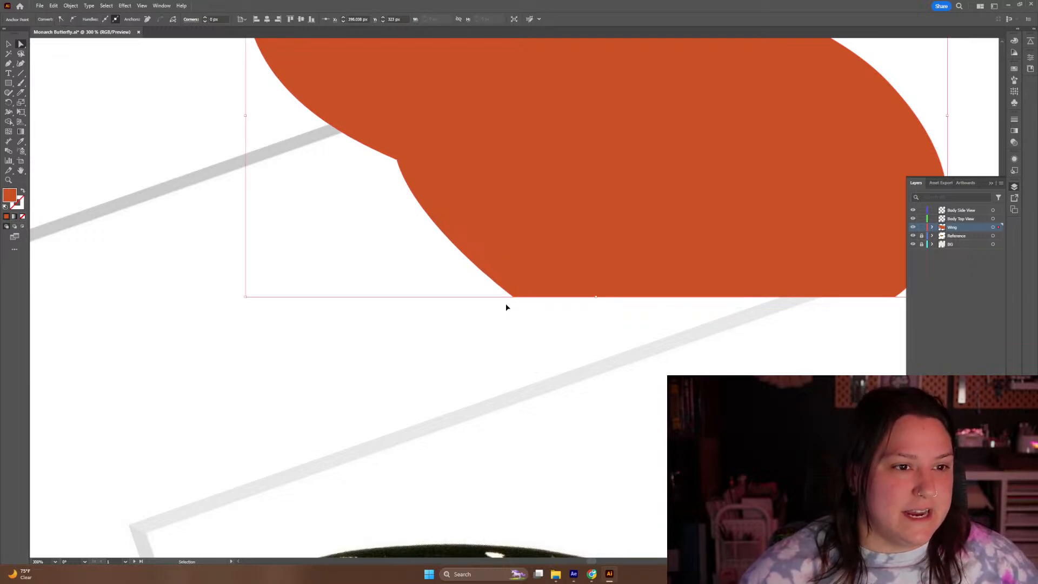
key("ctrl+z")
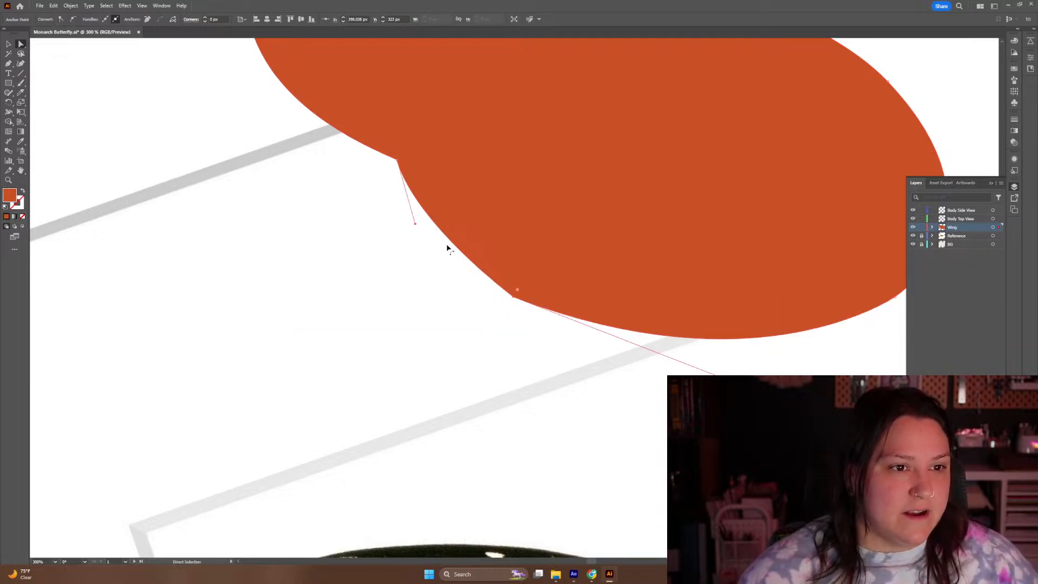
left_click(73, 19)
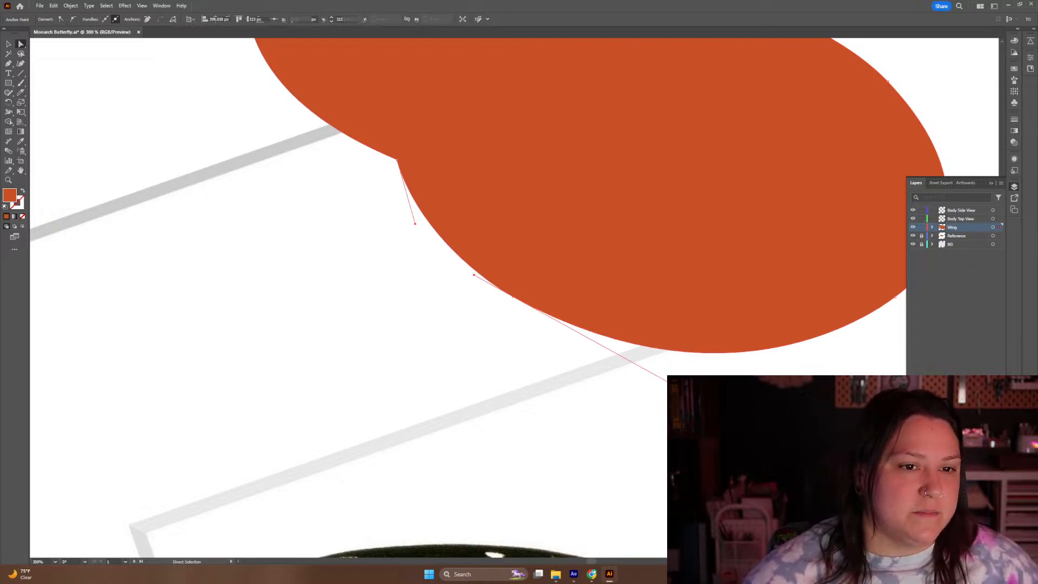
Adjust the lower-left anchor's direction handle to reshape the wing's bottom curve, and deselect the path
left_click(627, 367)
left_click(530, 303)
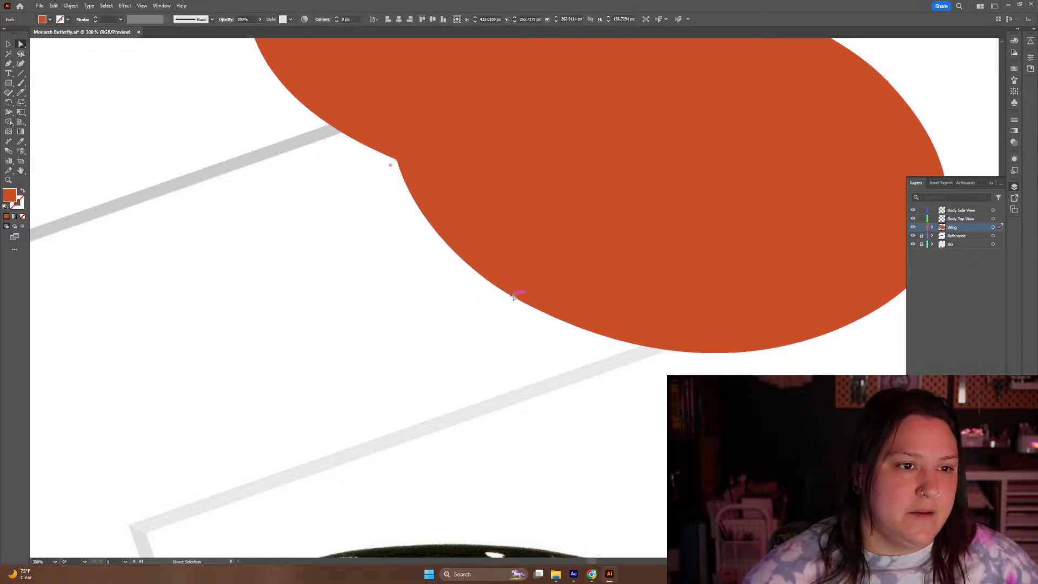
left_click(514, 297)
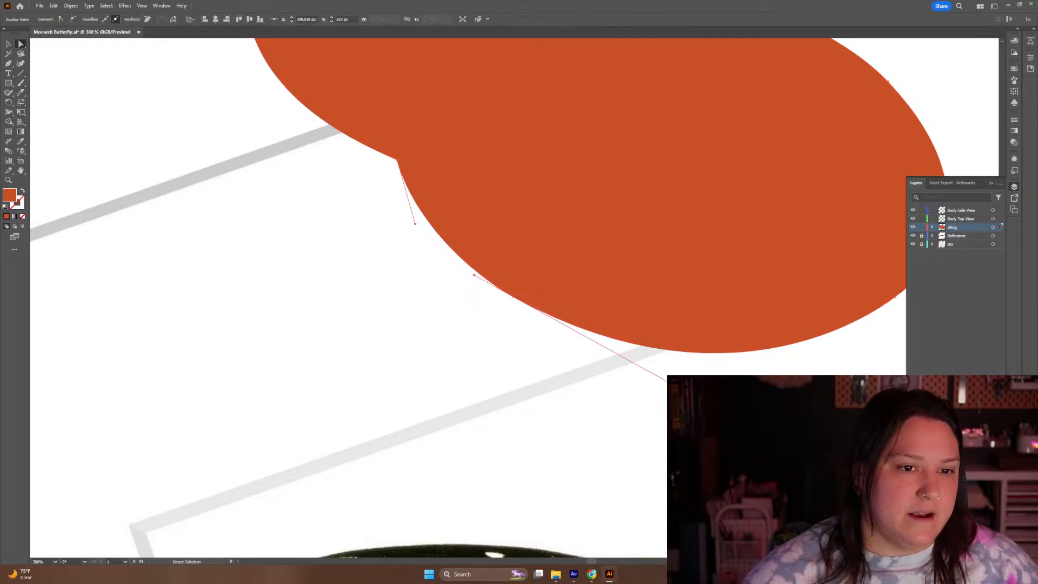
left_click_drag(682, 388, 670, 360)
left_click_drag(760, 273, 660, 389)
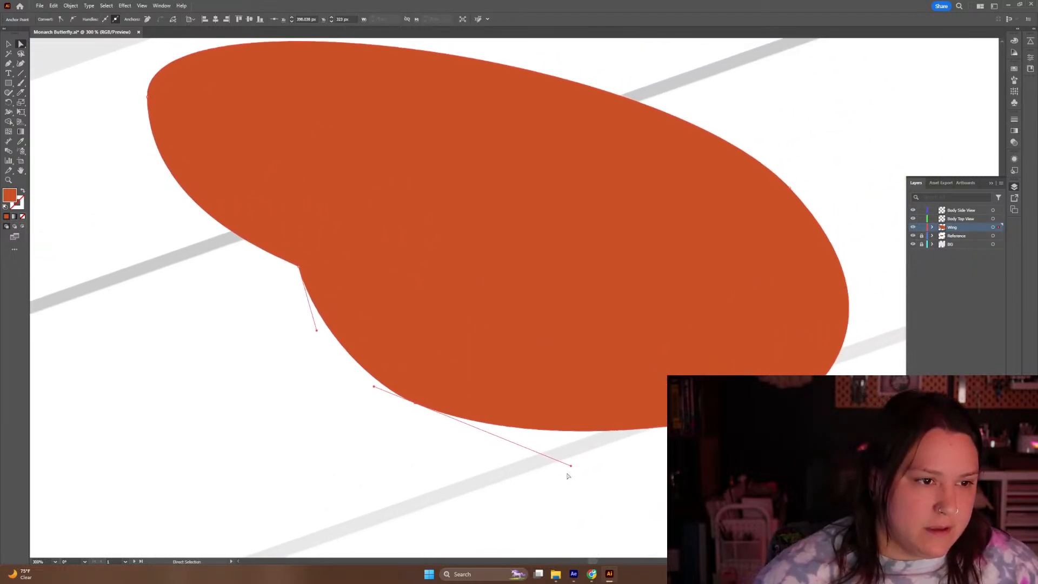
left_click_drag(571, 466, 606, 468)
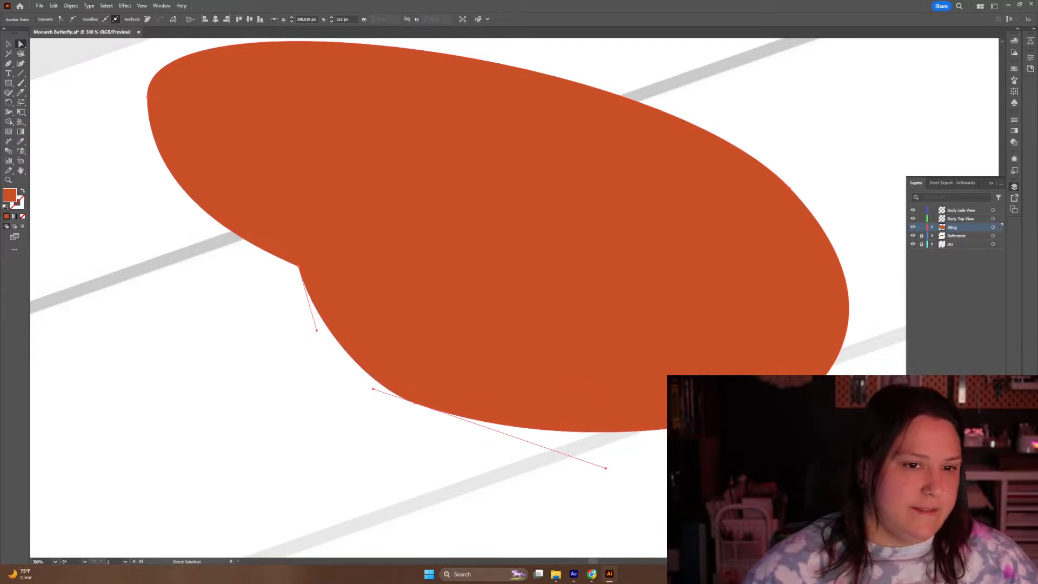
key("ctrl+shift+a")
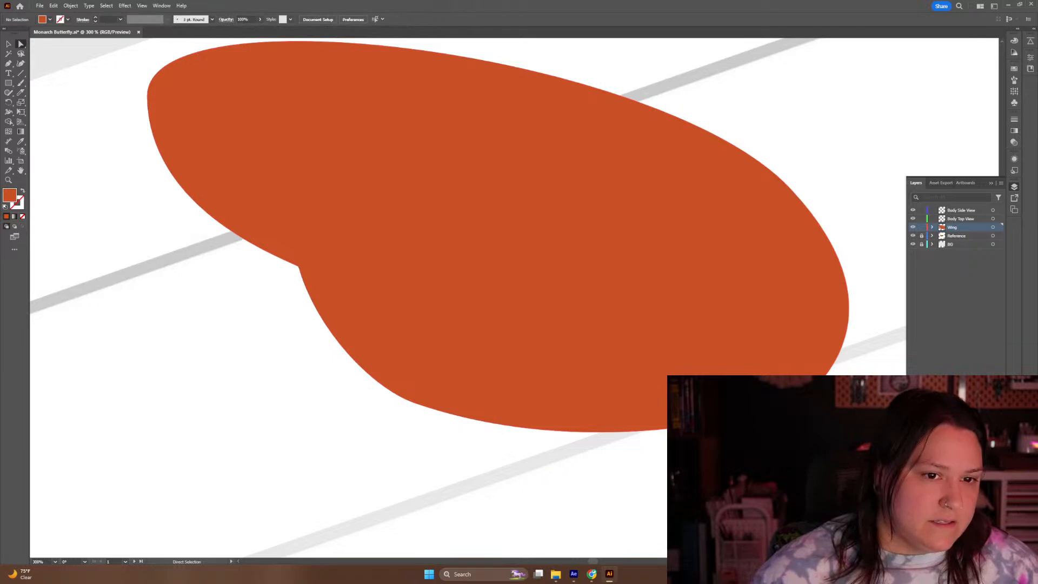
key("ctrl+z")
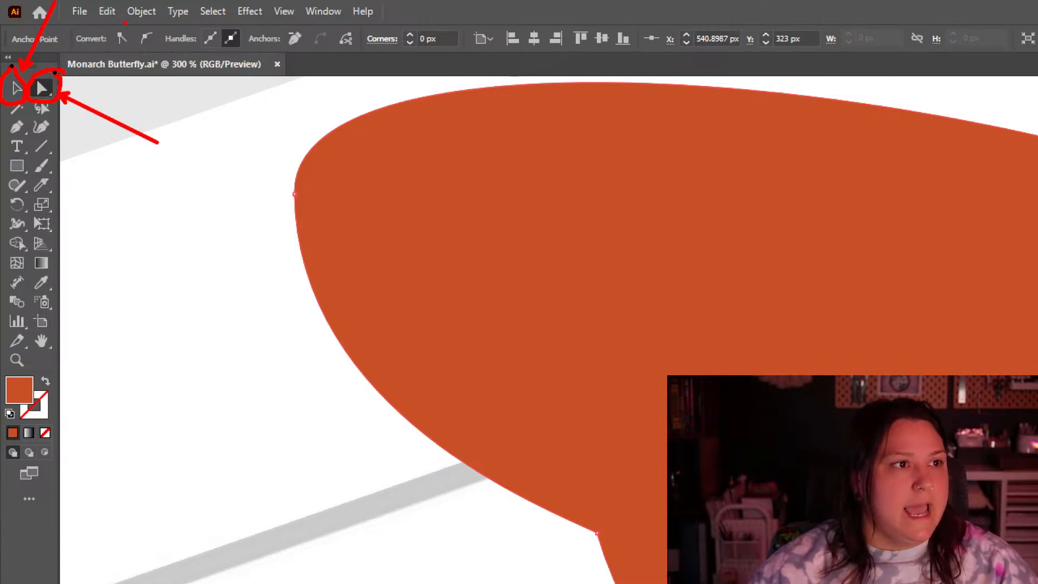
mouse_move(104, 54)
left_mouse_down()
mouse_move(145, 43)
mouse_move(128, 25)
left_mouse_up()
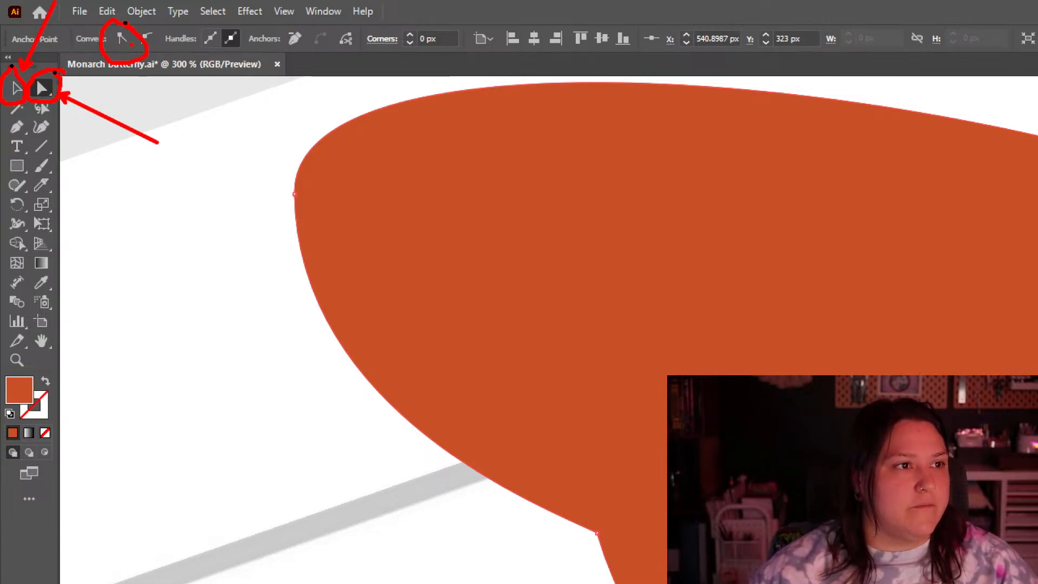
left_click_drag(151, 33, 176, 18)
key("Escape")
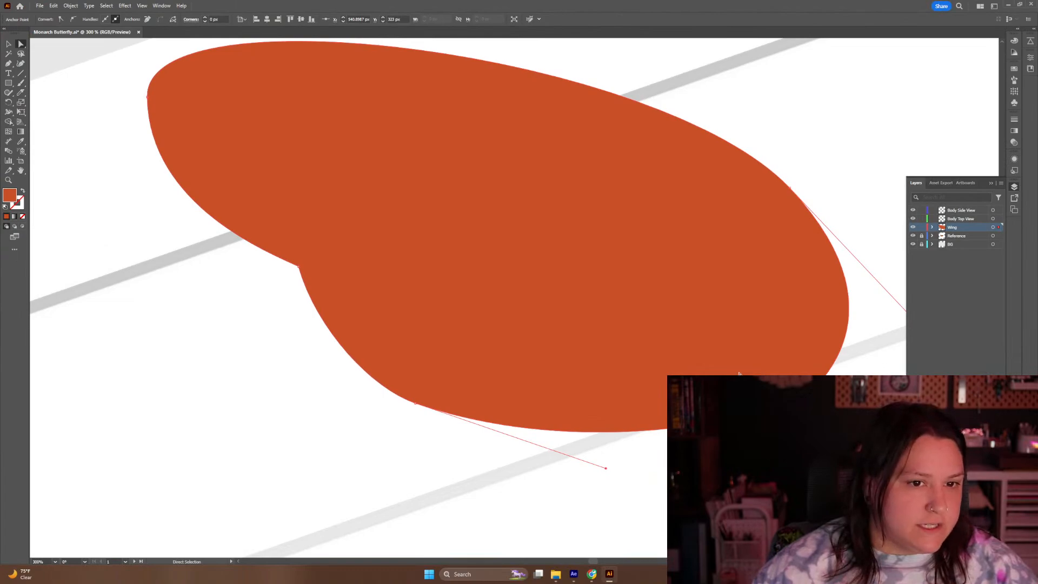
Convert the wing's lower-right anchor to smooth and pull its handle upward to flatten the bottom curve slightly
left_click(73, 20)
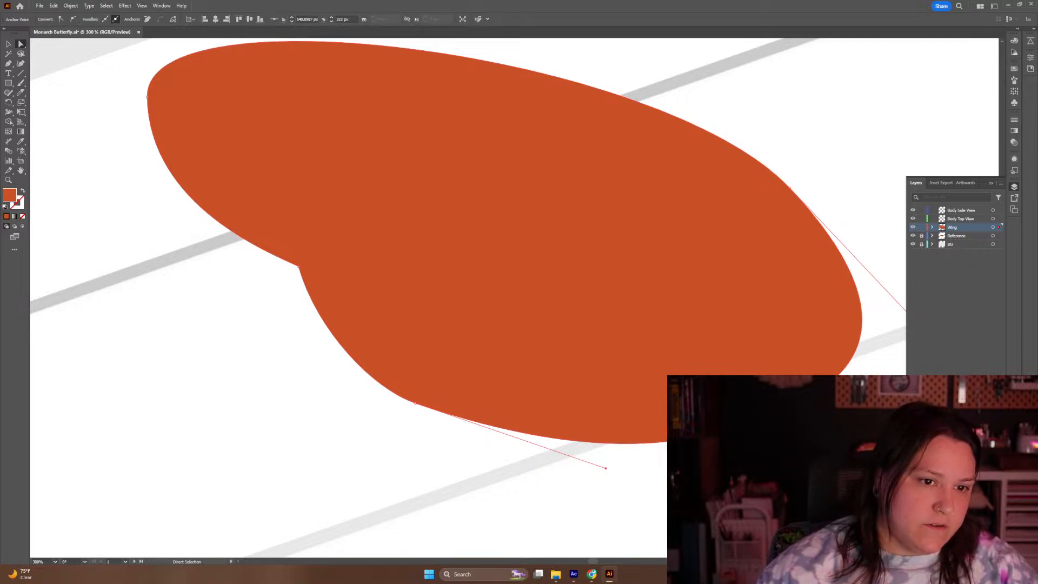
left_click(606, 469)
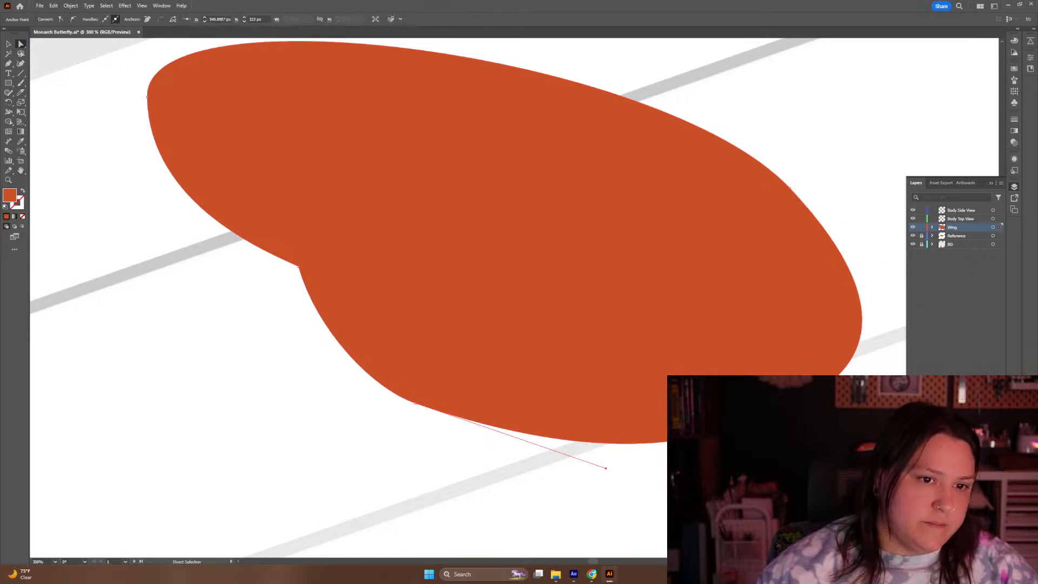
left_click_drag(703, 441, 696, 418)
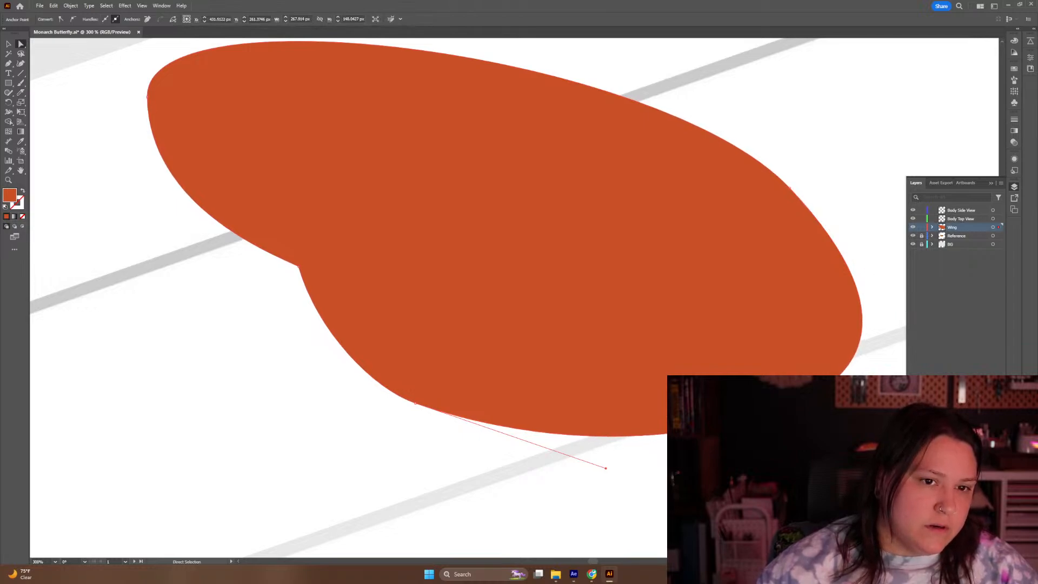
Select the anchor on the wing's upper-right edge and reposition both its handles to make the upper edge bulge more
left_click(751, 362)
left_click_drag(651, 327, 634, 415)
left_click(772, 277)
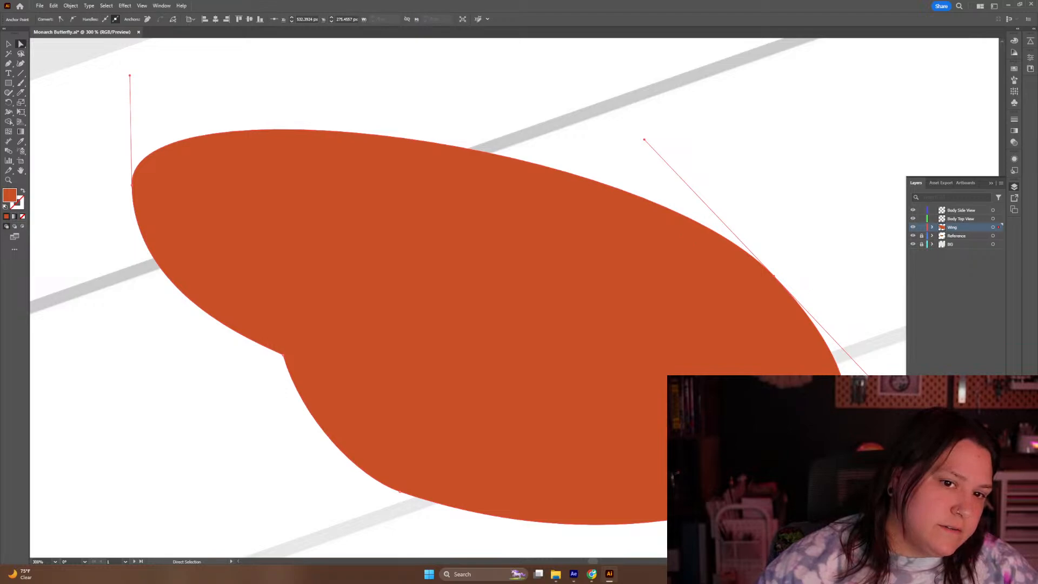
left_click_drag(867, 376, 853, 349)
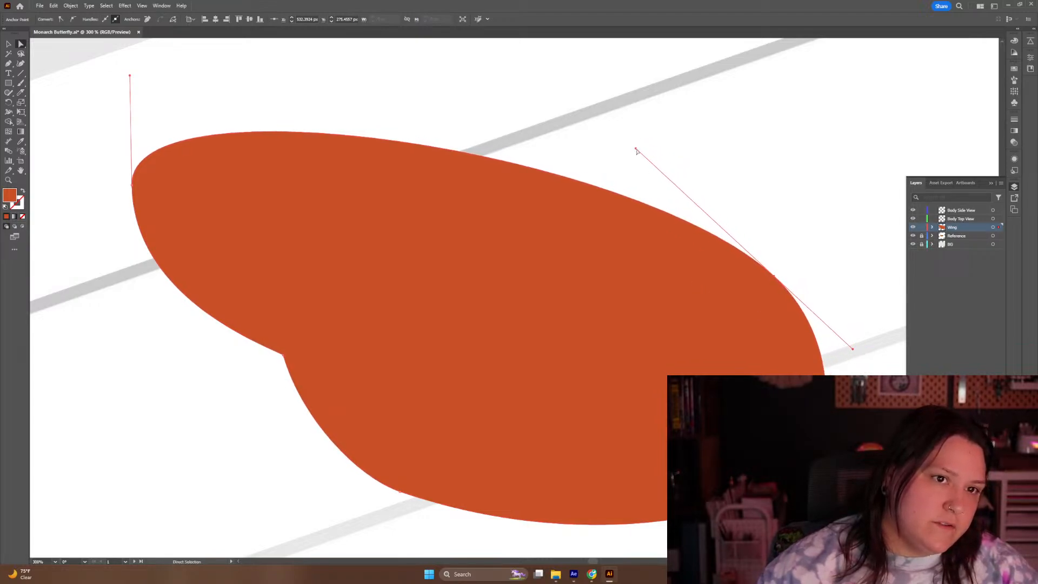
left_click_drag(640, 147, 621, 67)
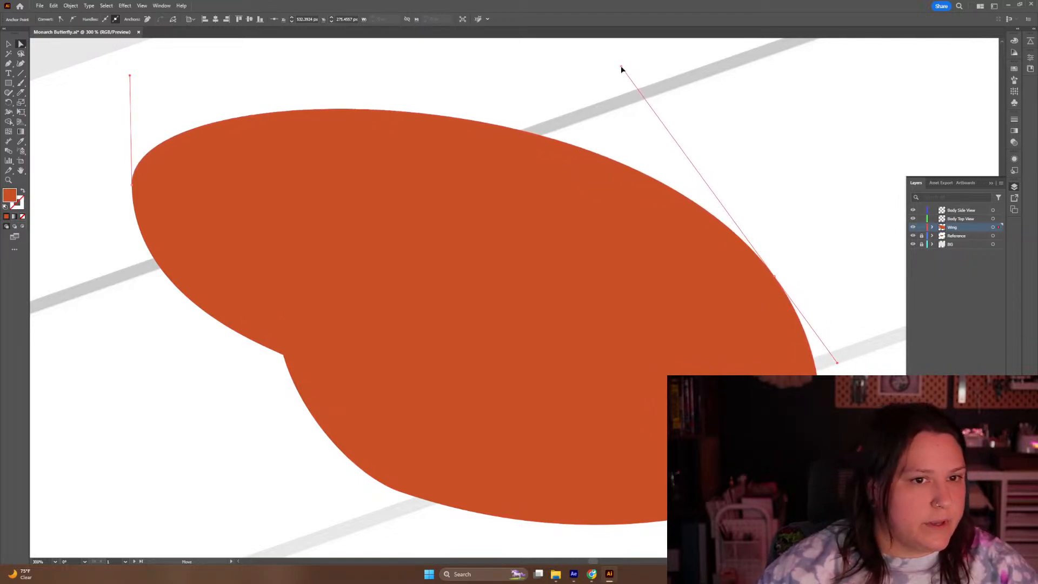
Lengthen the lower handle of the anchor on the front wing's upper-right edge and slightly refine the curve toward the lower right
left_click_drag(839, 363, 843, 363)
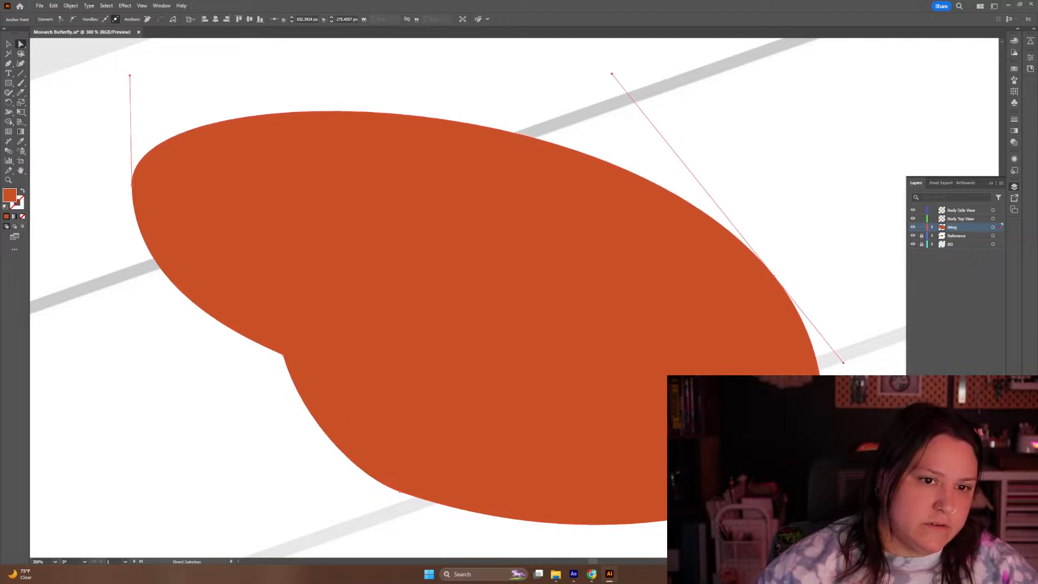
left_click_drag(828, 444, 827, 441)
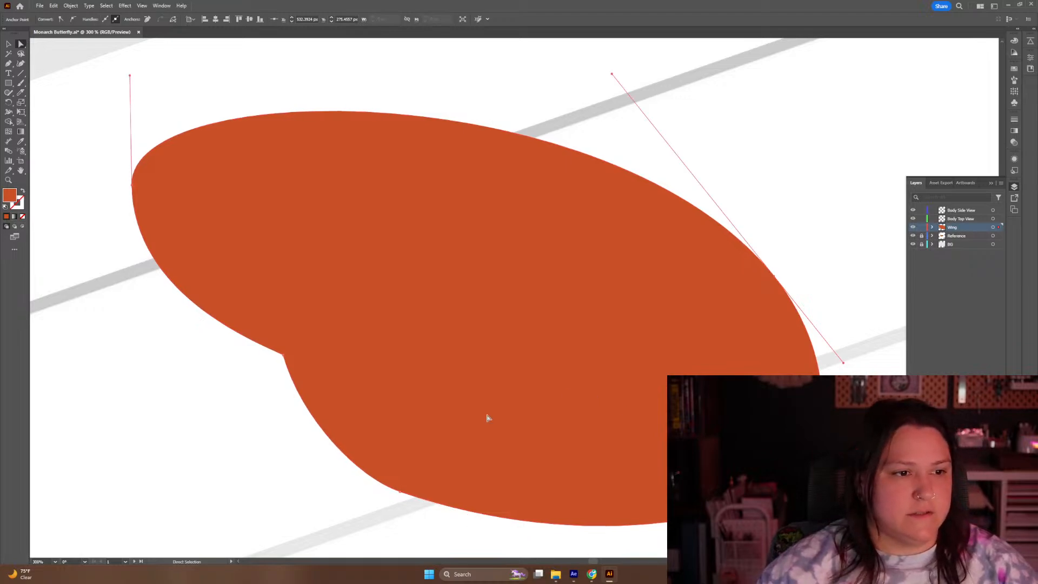
key("v")
Begin tracing the left hind wing over the reference photo with the Pen tool, curving from the body joint along its upper and outer edges
left_click_drag(494, 382, 549, 366)
key("ctrl+minus")
key("ctrl+minus")
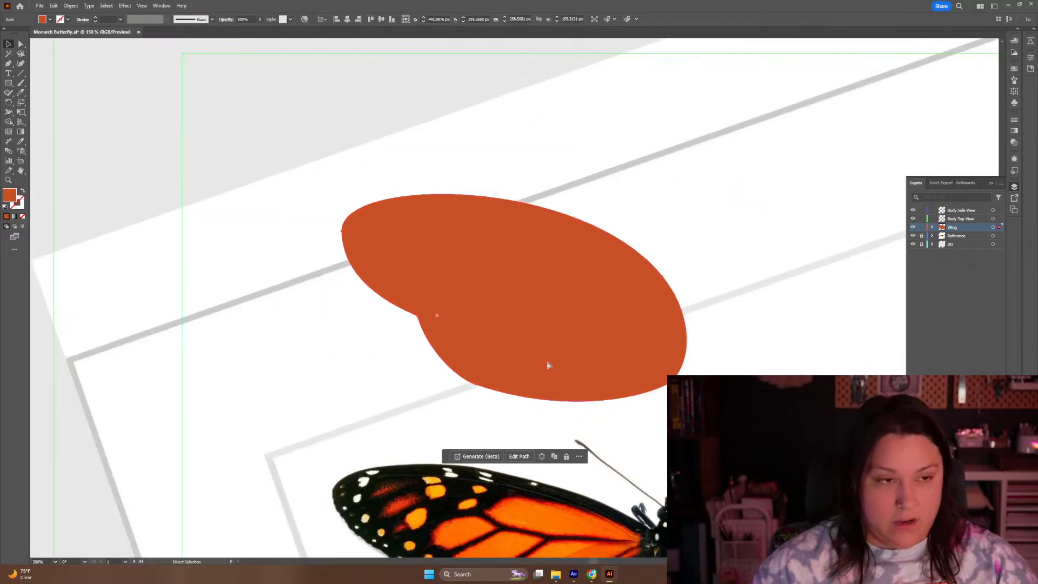
left_click_drag(579, 333, 513, 297)
left_click_drag(587, 443, 563, 229)
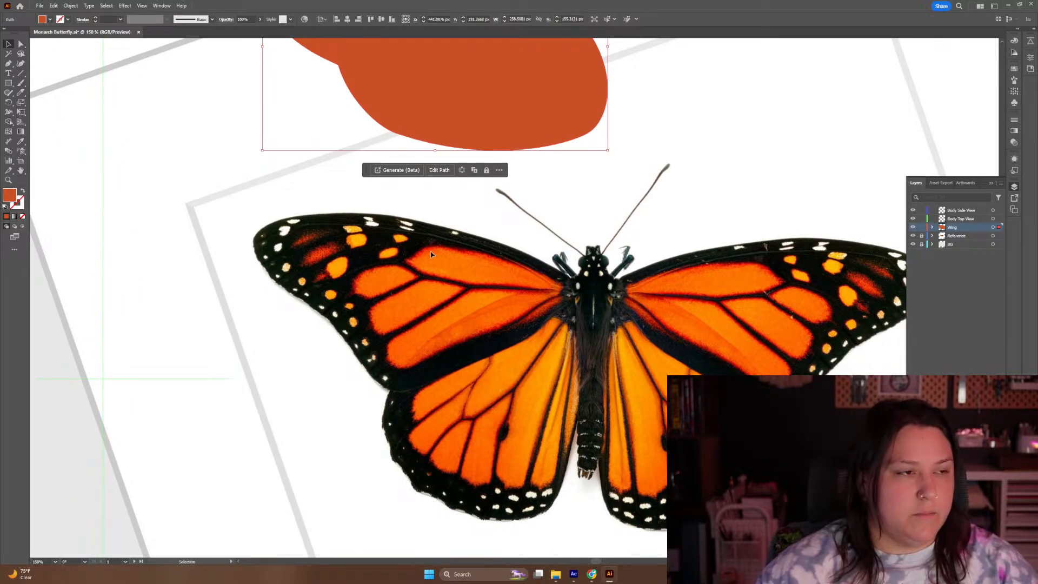
left_click(7, 64)
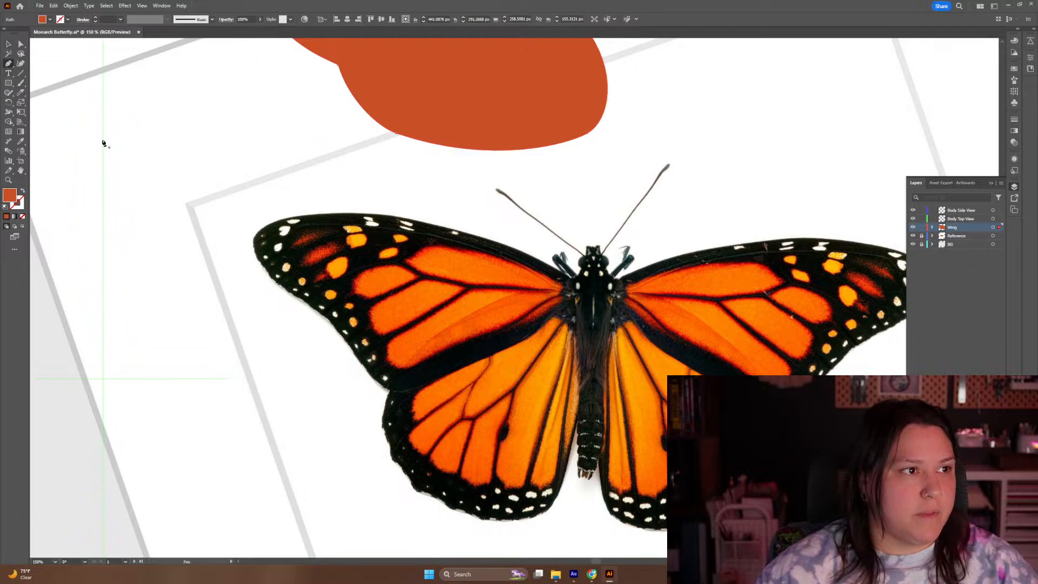
left_click(564, 307)
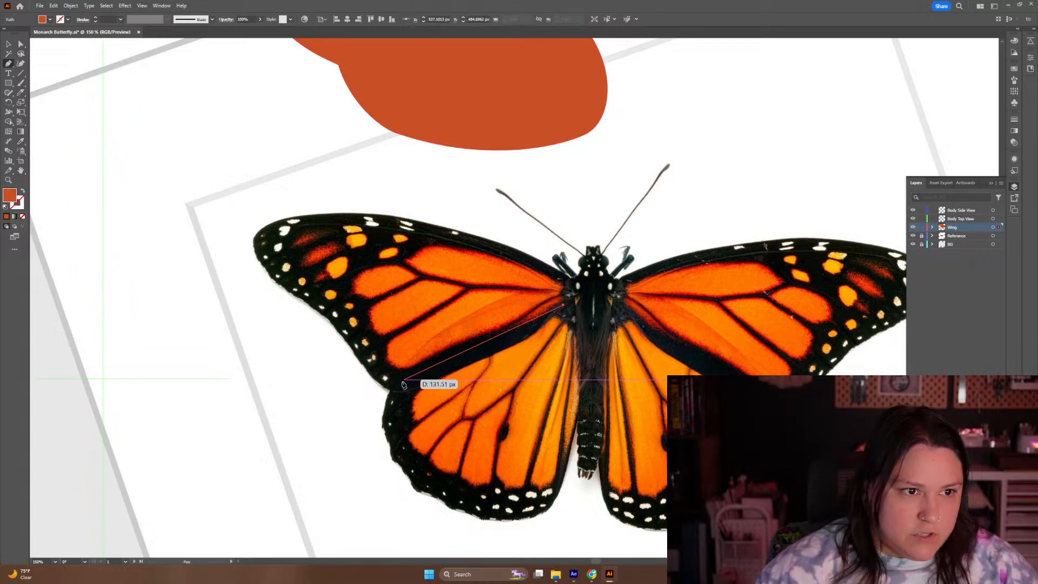
left_click_drag(391, 389, 351, 428)
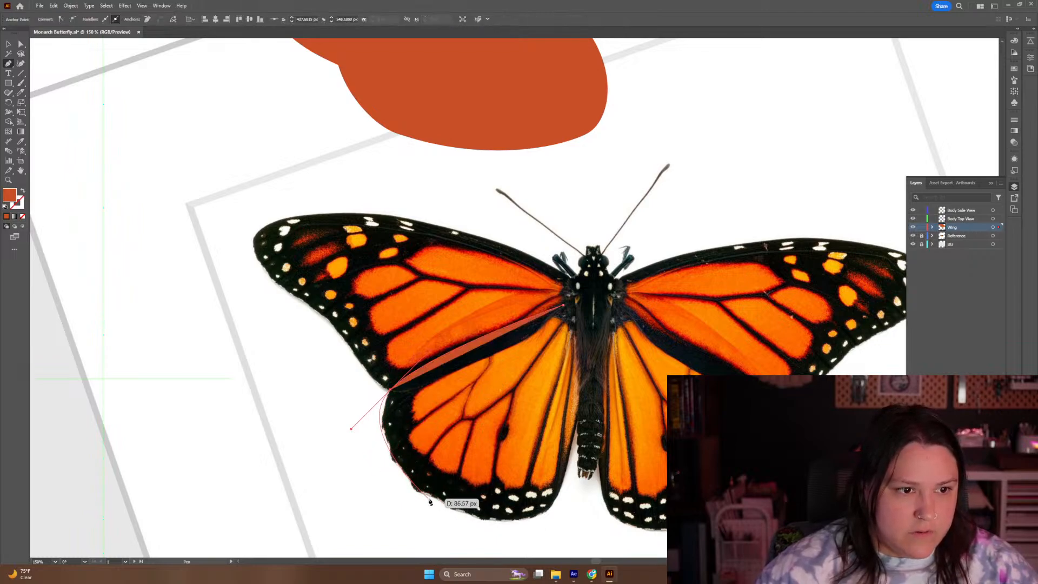
left_click_drag(437, 499, 488, 526)
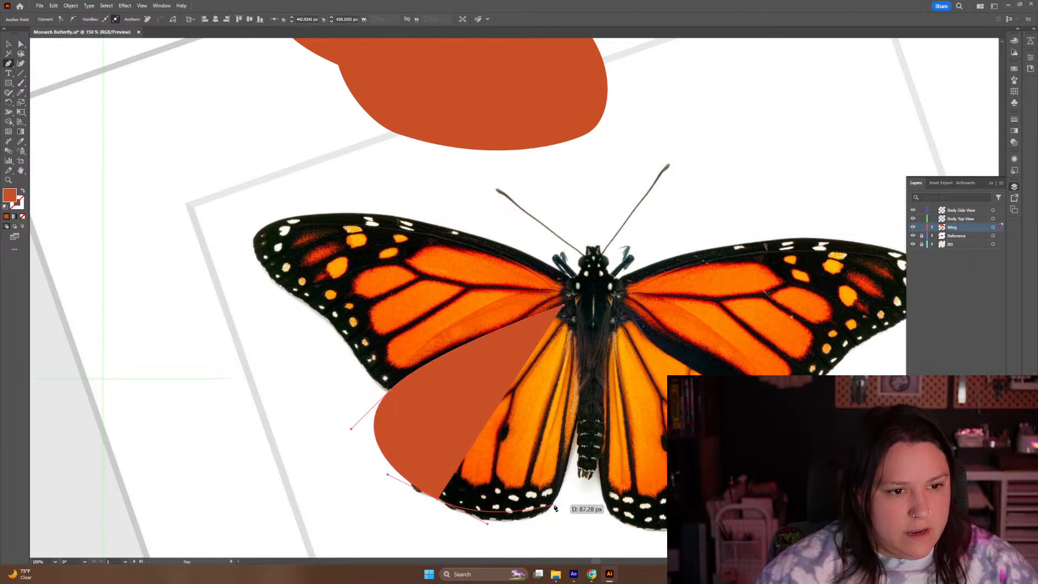
Trace the hind wing's bottom tip, replacing the first anchor placed there, then curve up along the body and close the path at the joint
left_click(554, 504)
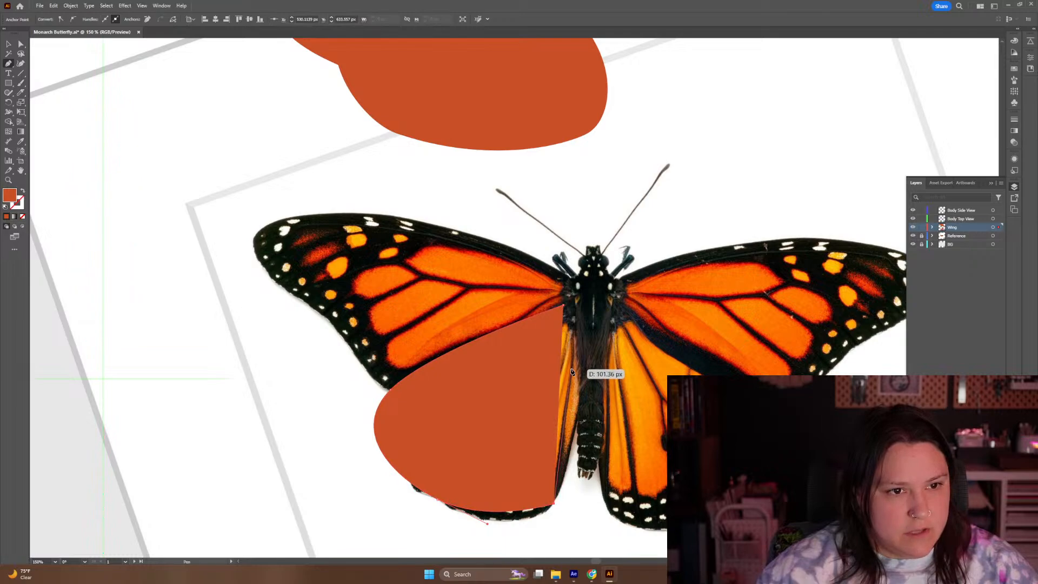
key("ctrl+z")
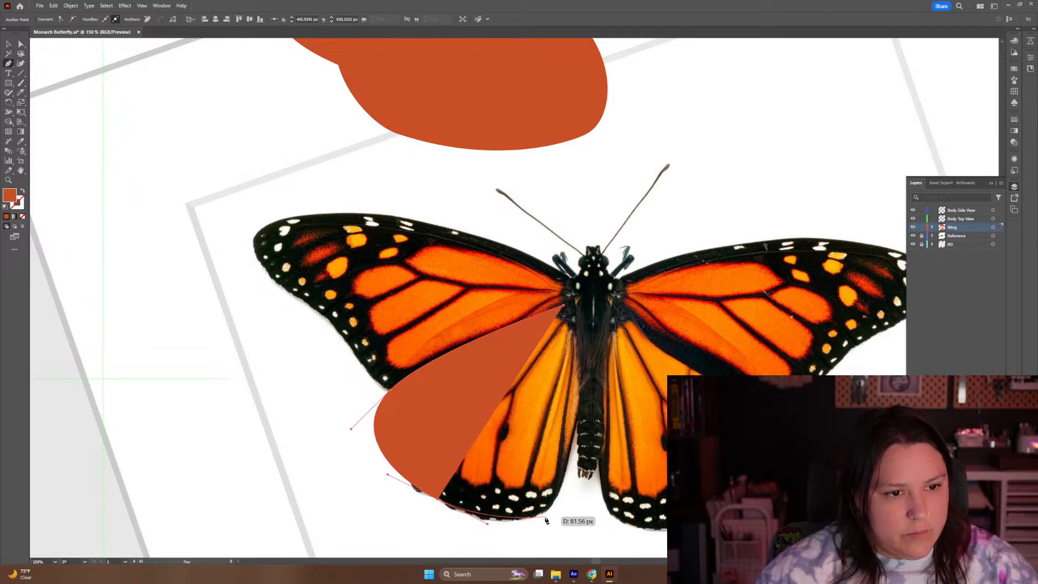
left_click_drag(544, 518, 561, 514)
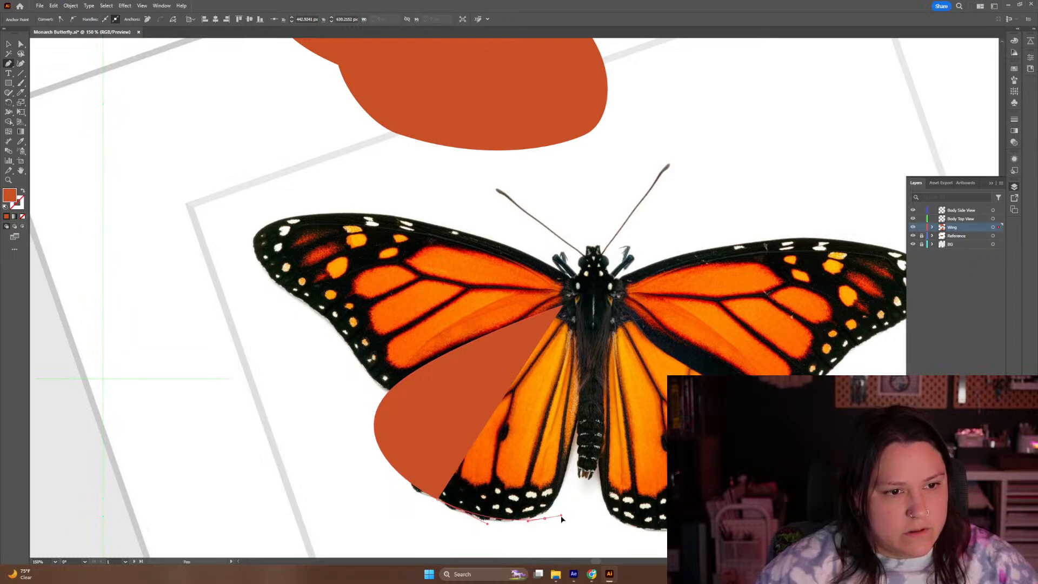
left_click(554, 511)
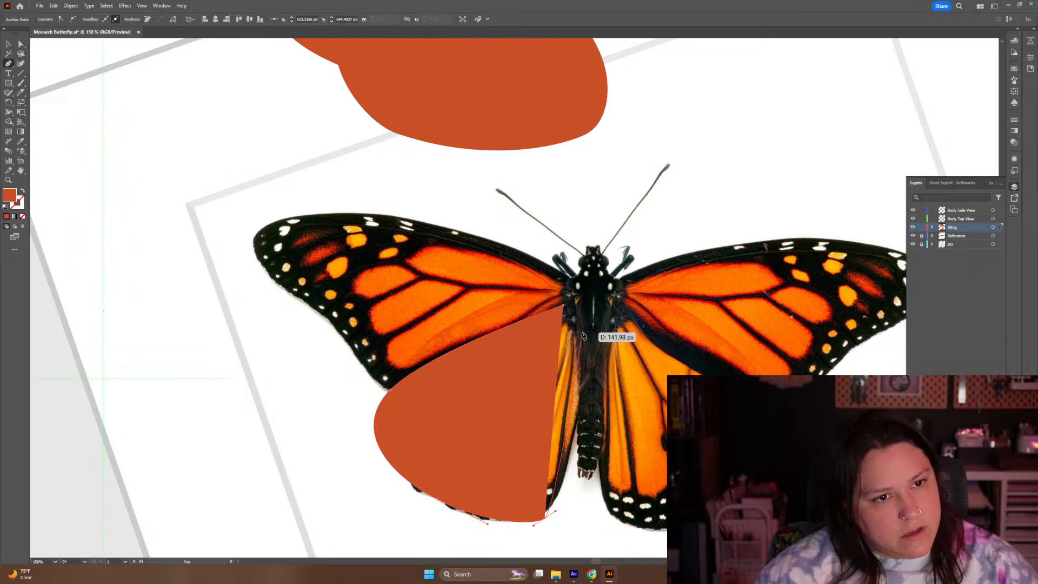
left_click_drag(582, 330, 570, 258)
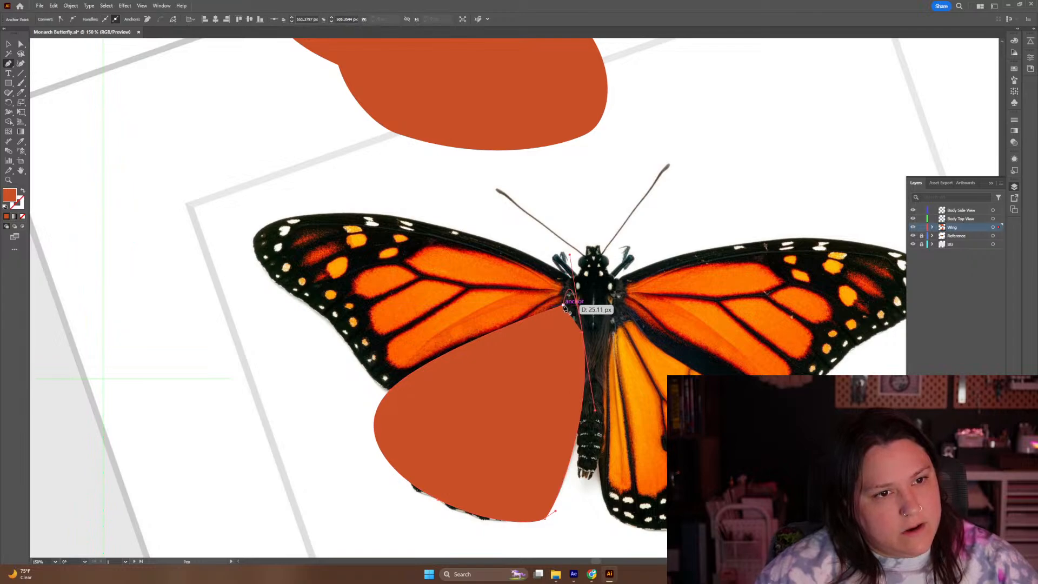
left_click(564, 307)
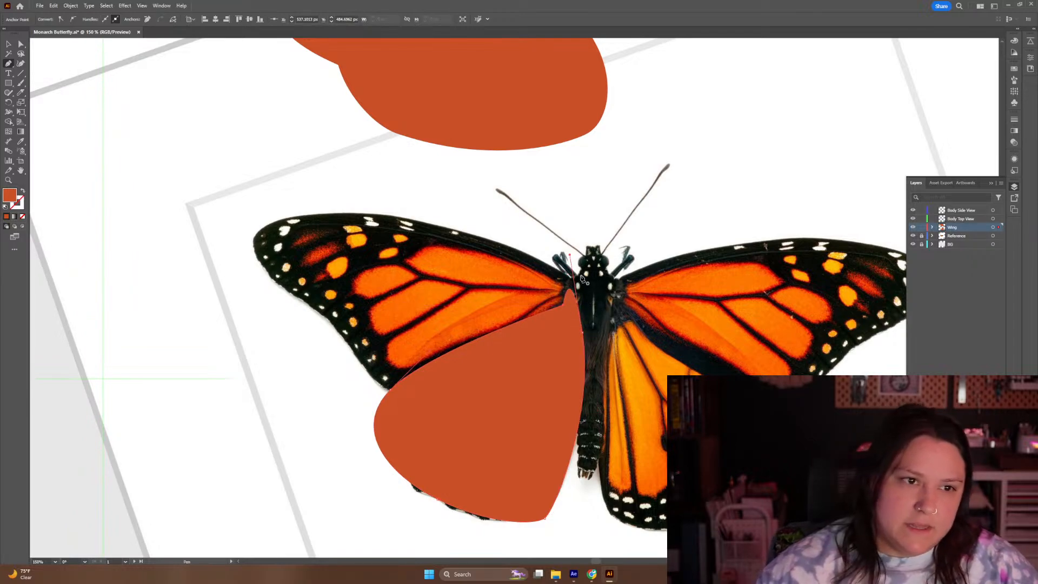
Shorten the upper handle of the hind wing's anchor beside the body to remove the bump above the joint
key("a")
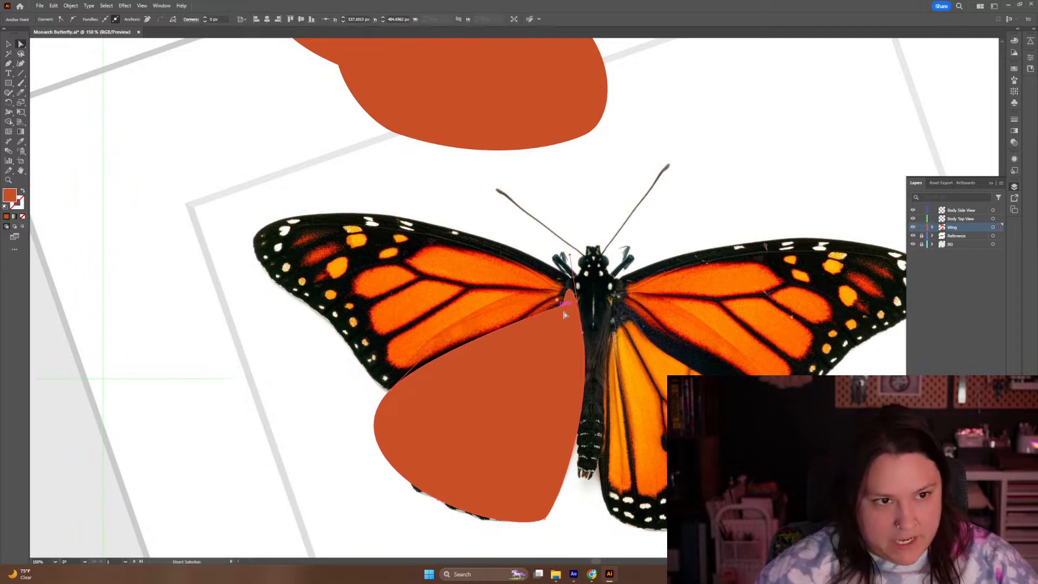
key("ctrl+equal")
key("ctrl+equal")
key("ctrl+equal")
key("ctrl+equal")
key("ctrl+equal")
key("ctrl+equal")
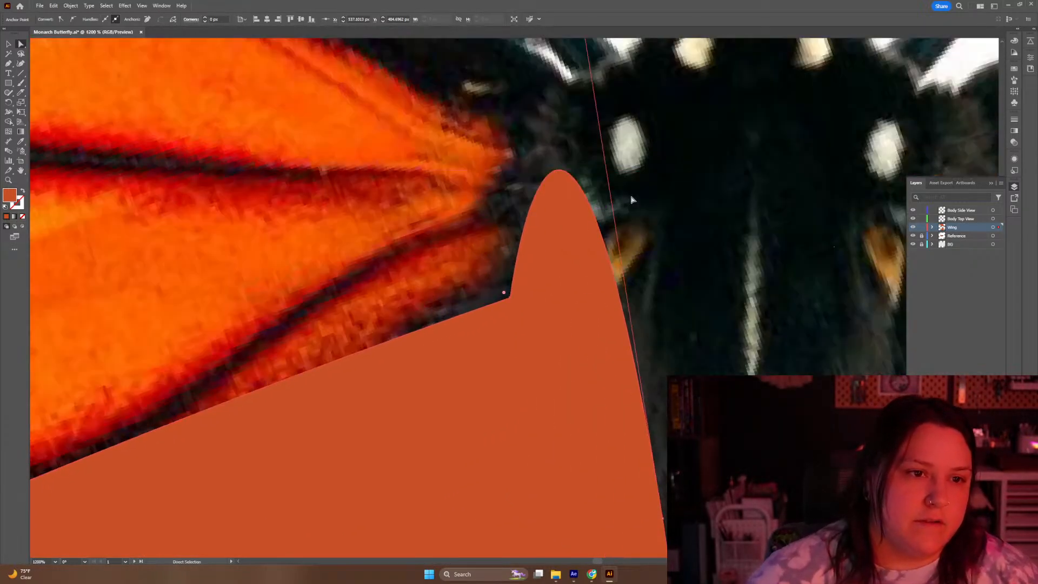
left_click_drag(631, 200, 605, 335)
key("ctrl+minus")
key("ctrl+minus")
key("ctrl+minus")
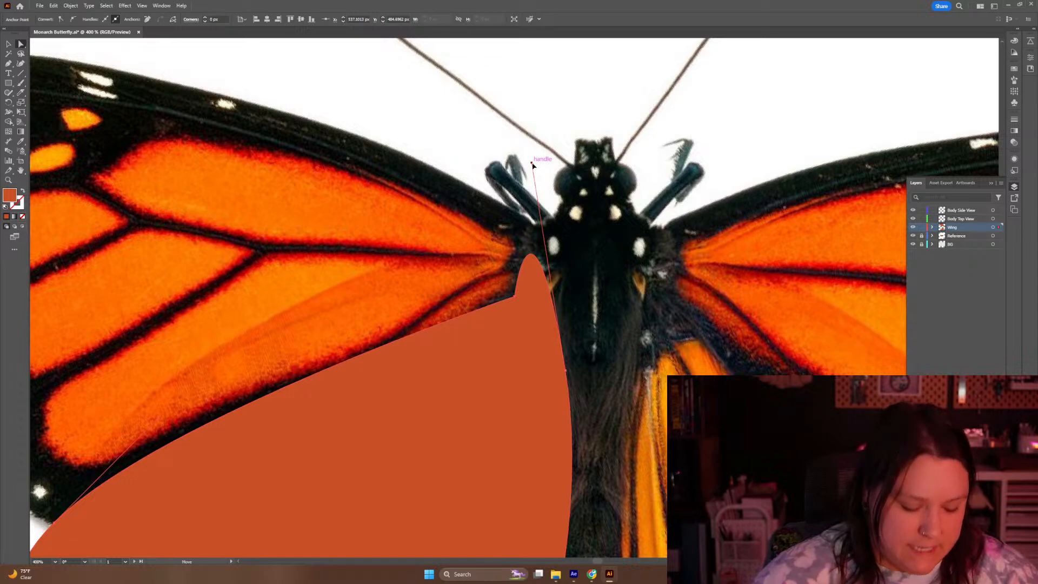
left_click_drag(532, 165, 546, 290)
key("ctrl+z")
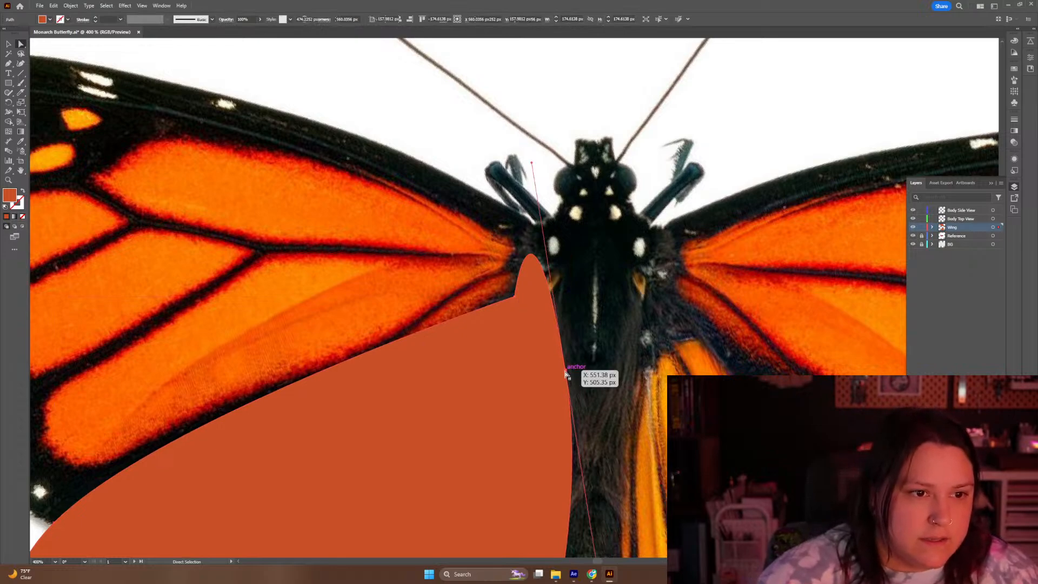
left_click(565, 373)
left_click_drag(533, 165, 556, 326)
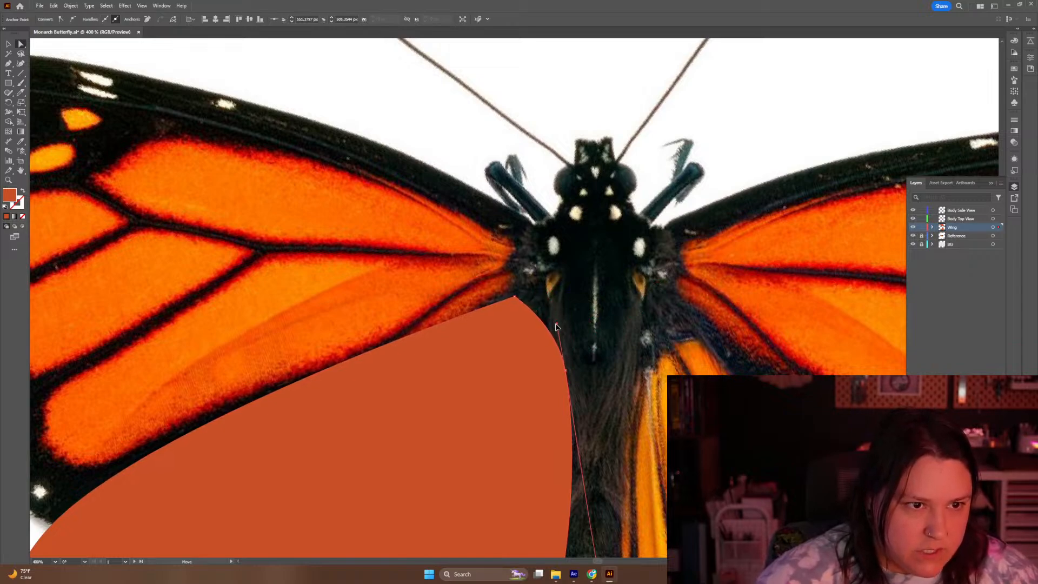
Convert the hind wing's body-joint anchor to smooth and bulge the inner edge outward near the bottom tip
left_click(515, 298)
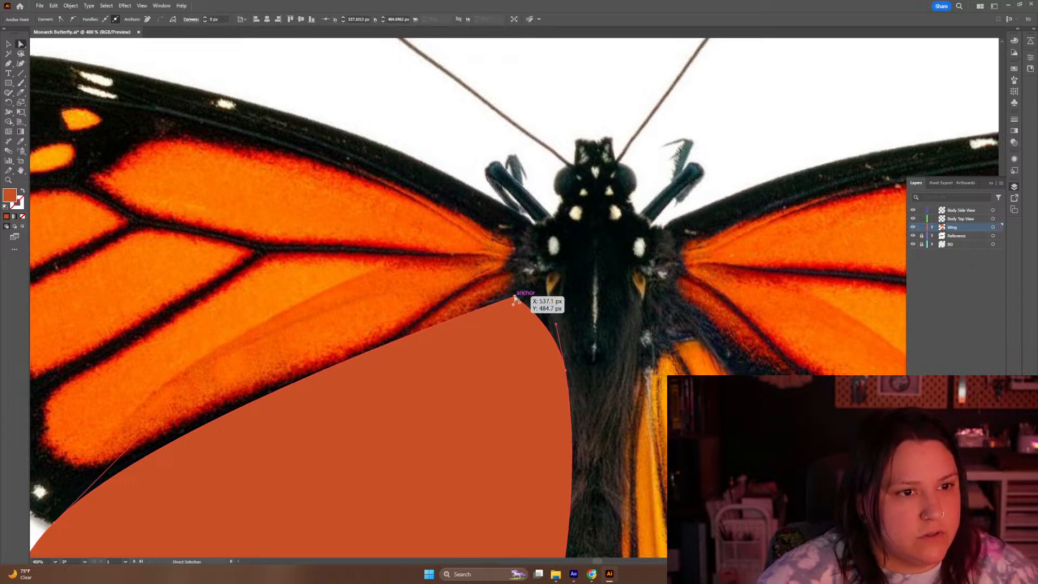
left_click(73, 20)
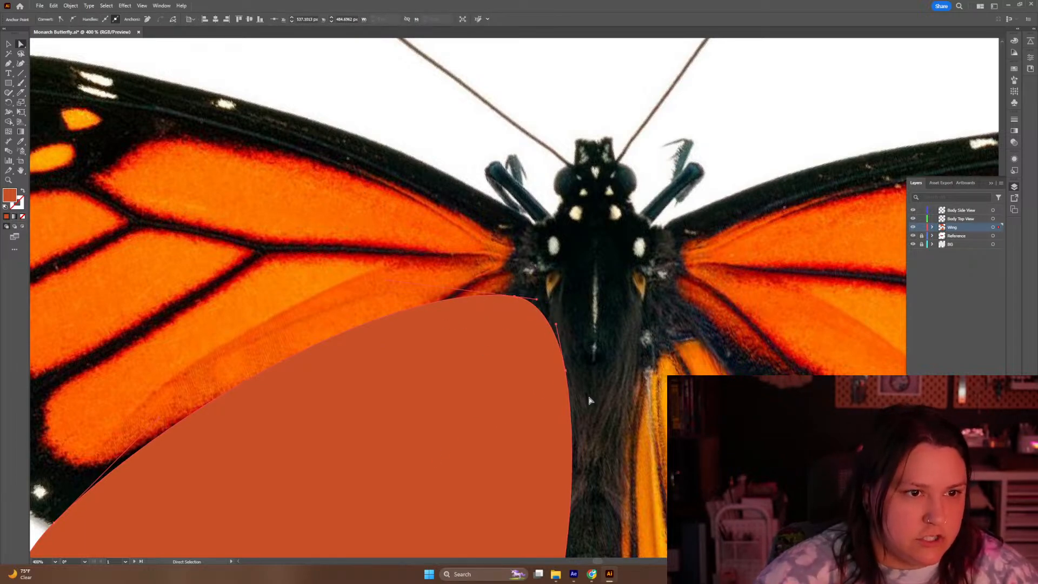
left_click_drag(481, 391, 485, 240)
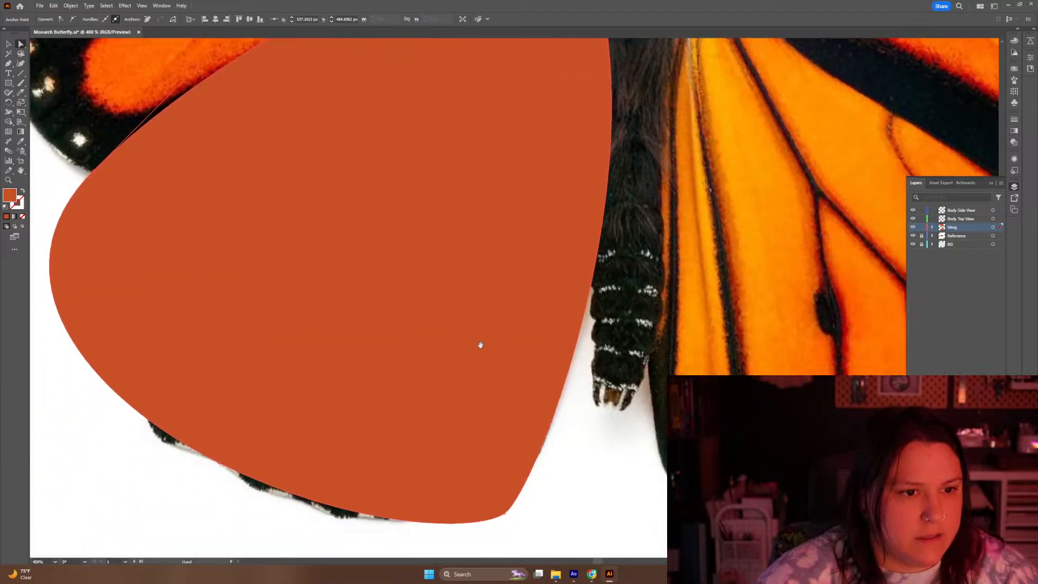
left_click_drag(481, 340, 477, 322)
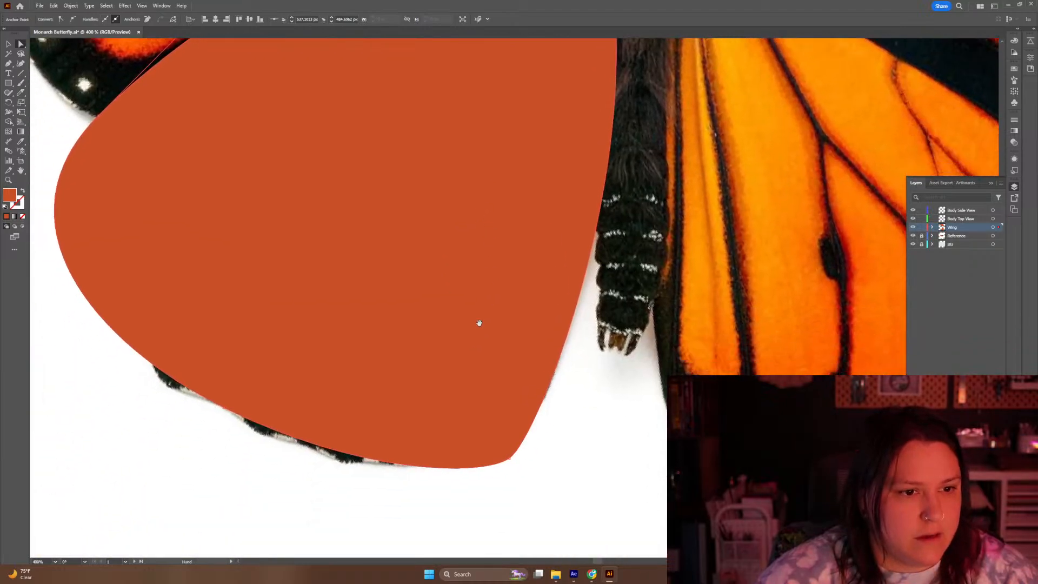
left_click_drag(512, 458, 514, 456)
left_click(515, 454)
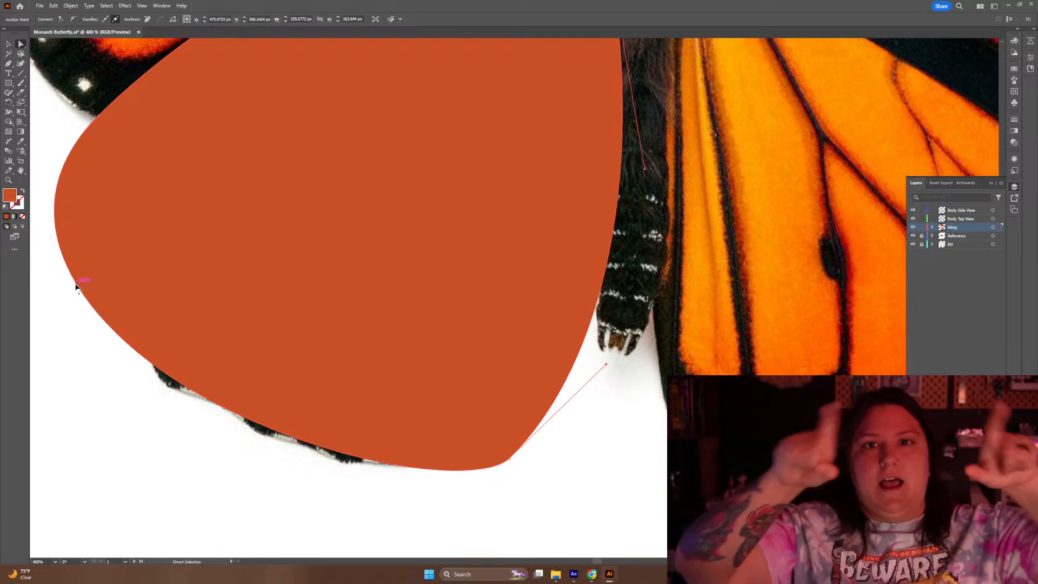
Refine the hind wing's outer and bottom edges to follow the photo by reshaping the curve, shifting the lower-left anchor and adjusting the tip handle
left_click_drag(76, 286, 102, 294)
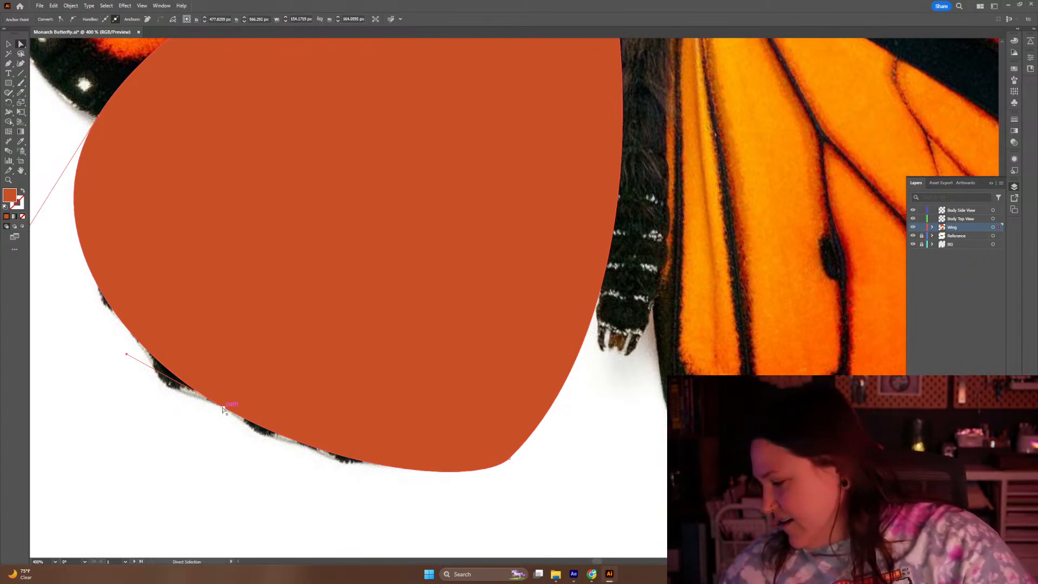
left_click_drag(222, 410, 216, 418)
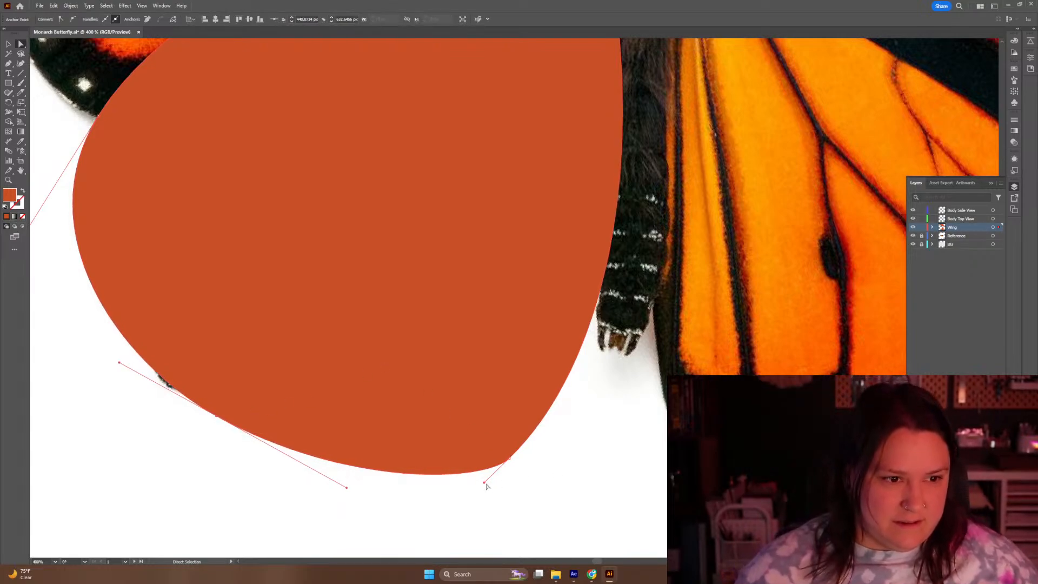
left_click_drag(484, 483, 484, 478)
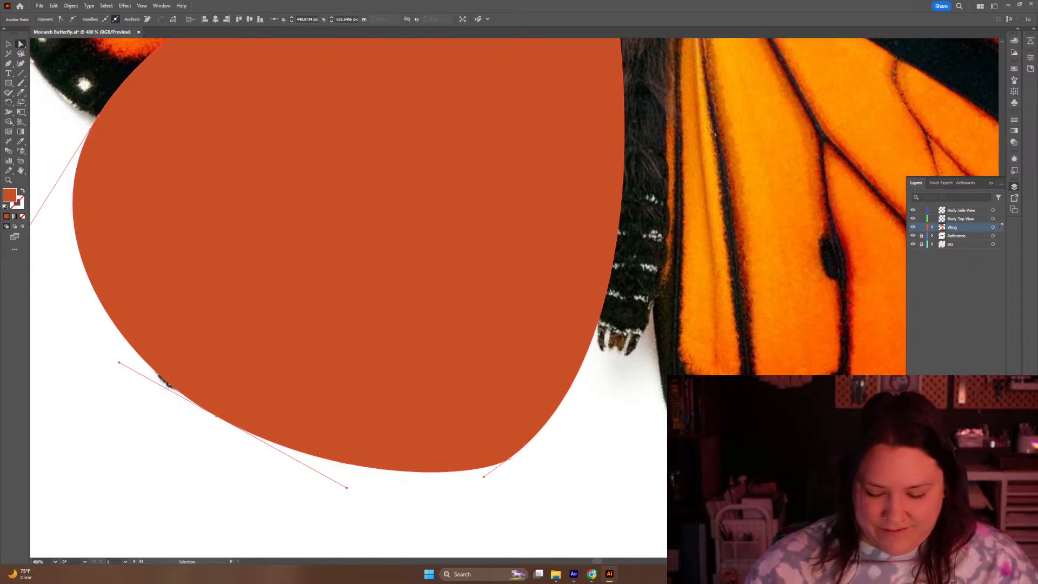
Move the front wing shape down over the butterfly photo so that it overlaps the top of the hind wing
key("ctrl+minus")
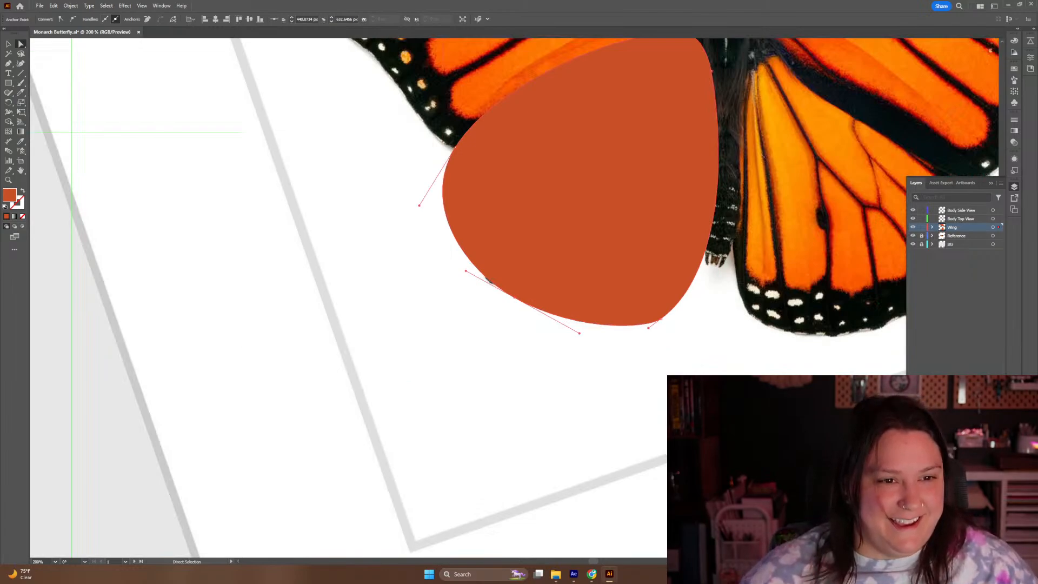
left_click_drag(821, 333, 725, 462)
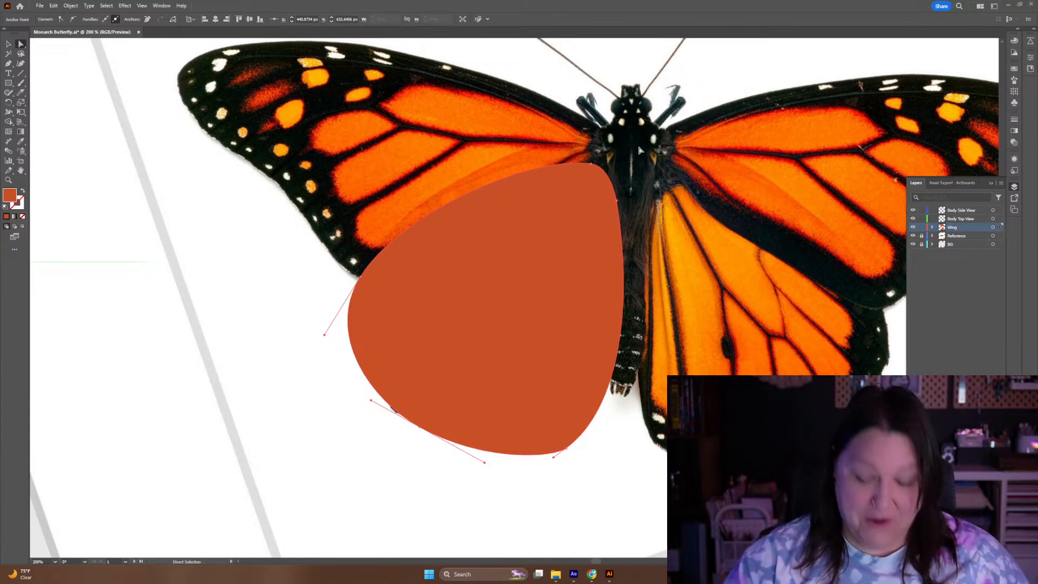
left_click_drag(635, 153, 612, 264)
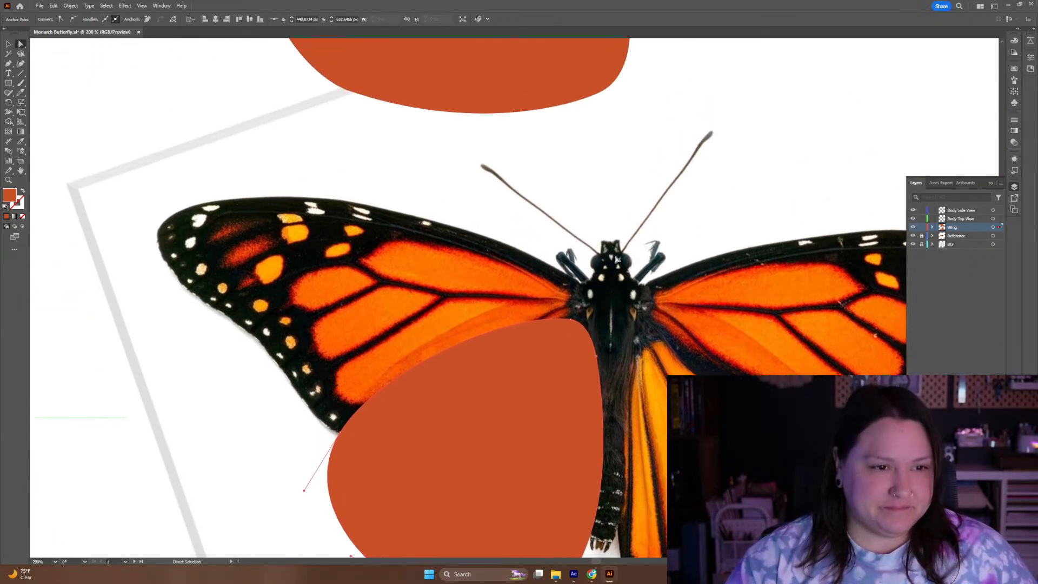
key("ctrl+minus")
key("ctrl+minus")
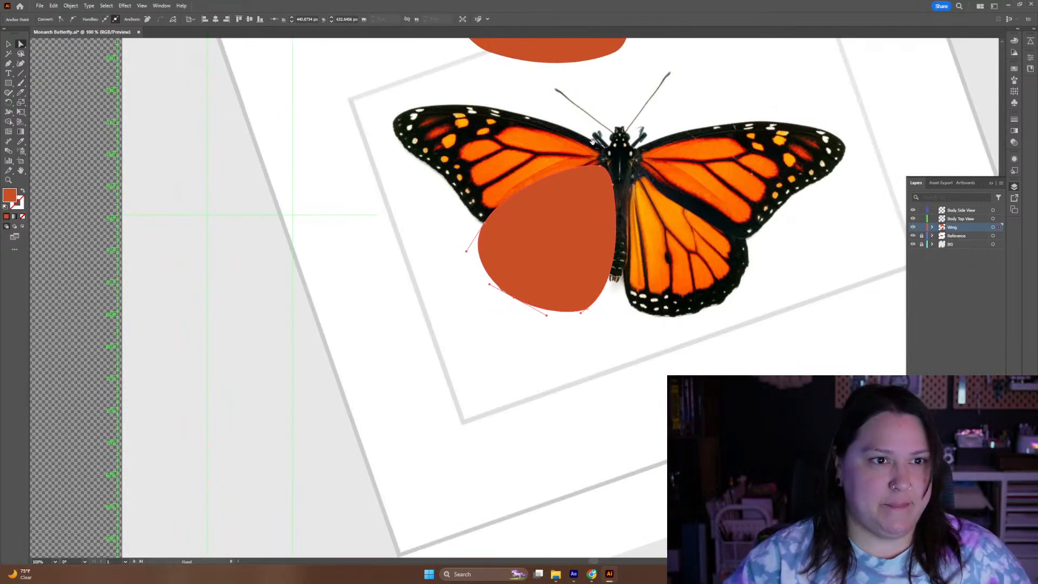
scroll(593, 142, "up", 5)
left_click_drag(545, 201, 525, 339)
Unlock the Reference layer and move the butterfly photo to the left, clear of the traced wing shapes
left_click(921, 236)
left_click_drag(781, 275, 19, 94)
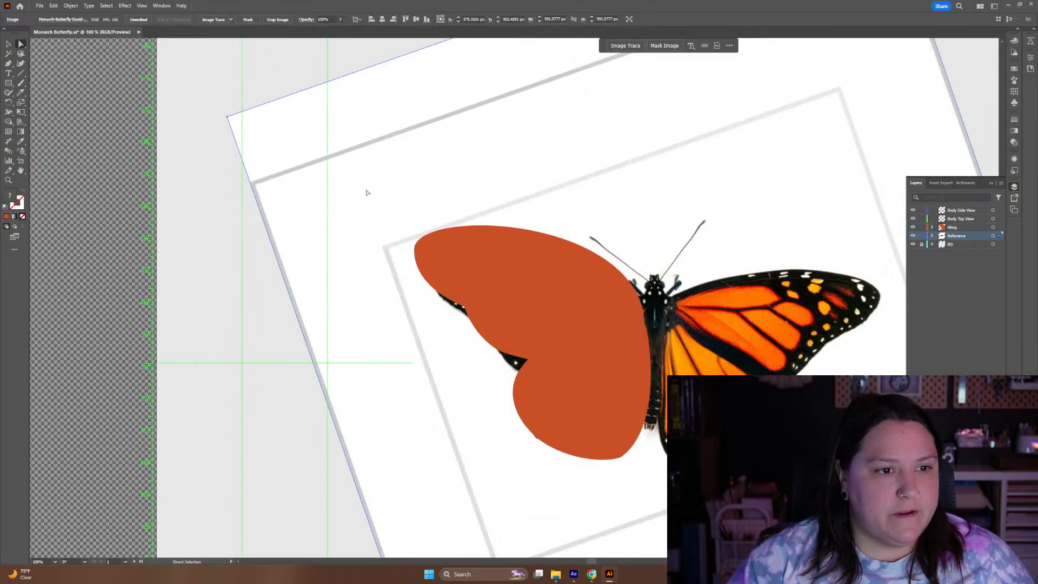
left_click_drag(486, 113, 116, 108)
left_click_drag(493, 196, 488, 165)
key("ctrl+minus")
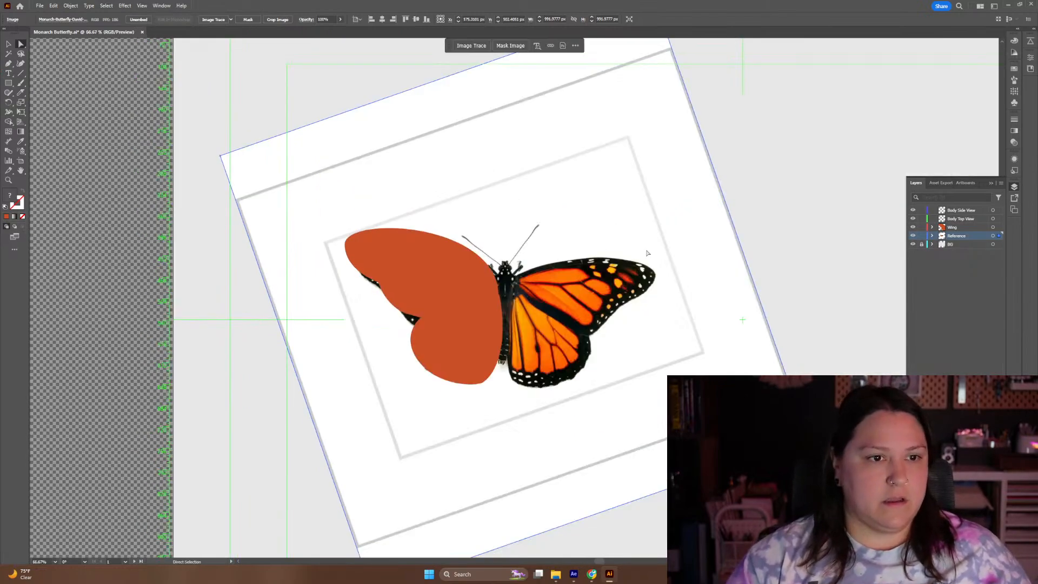
left_click_drag(665, 222, 194, 157)
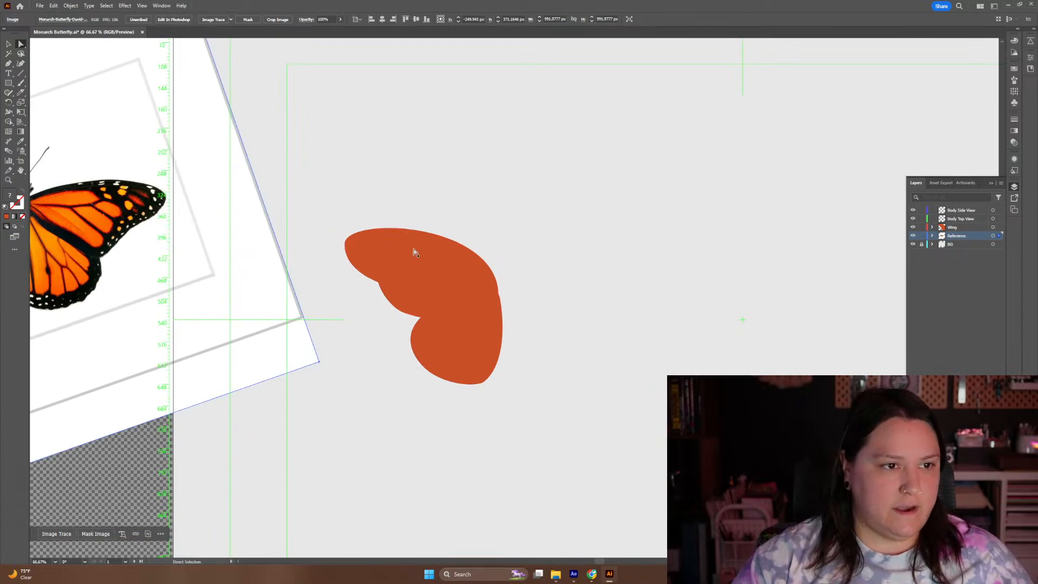
Convert the corner anchor midway along the front wing's outer edge to a smooth point
left_click(448, 274)
left_click(492, 358)
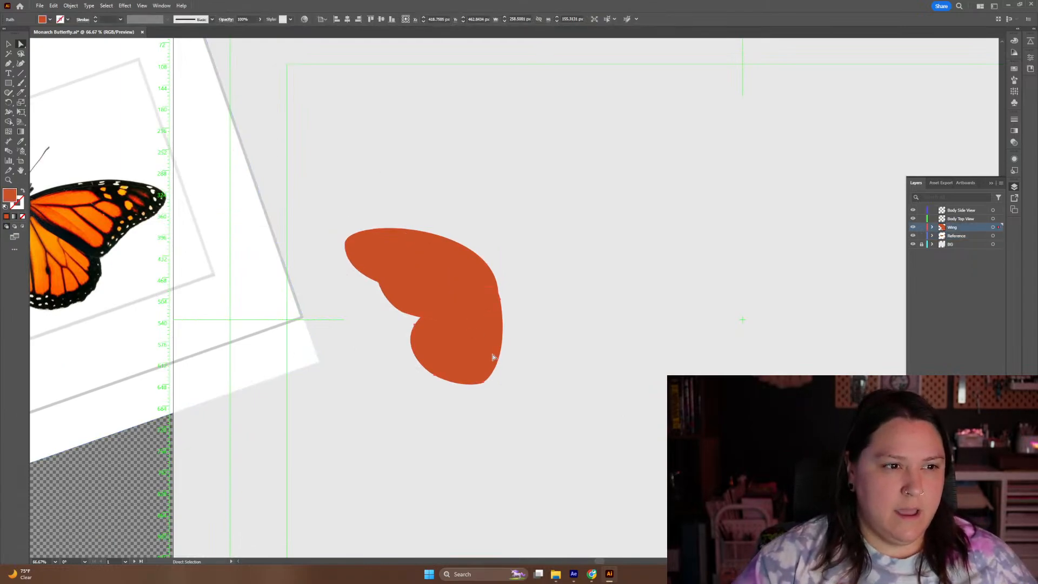
left_click_drag(408, 290, 550, 270)
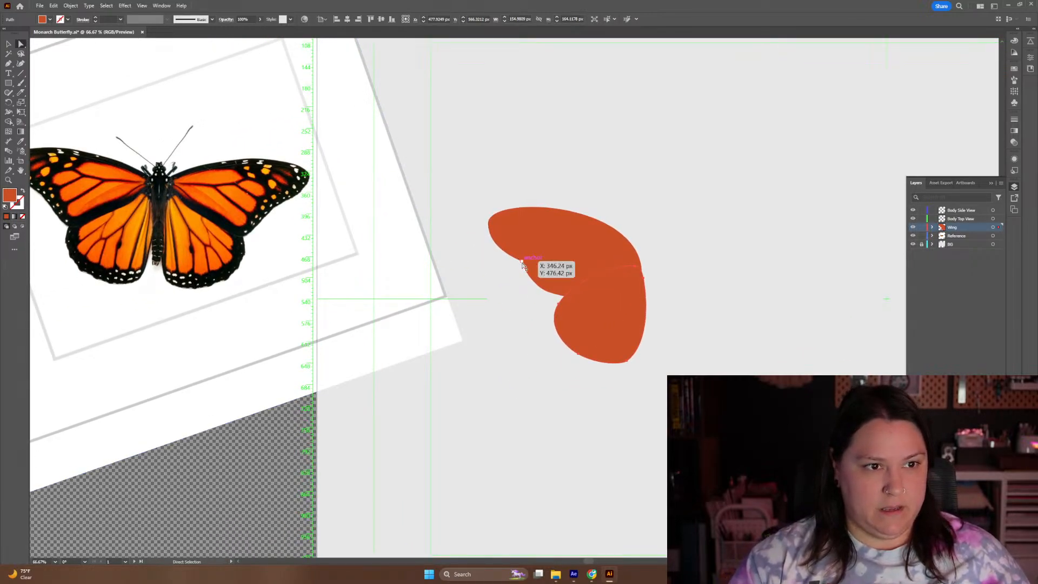
left_click(528, 262)
key("ctrl+plus")
key("ctrl+plus")
key("ctrl+plus")
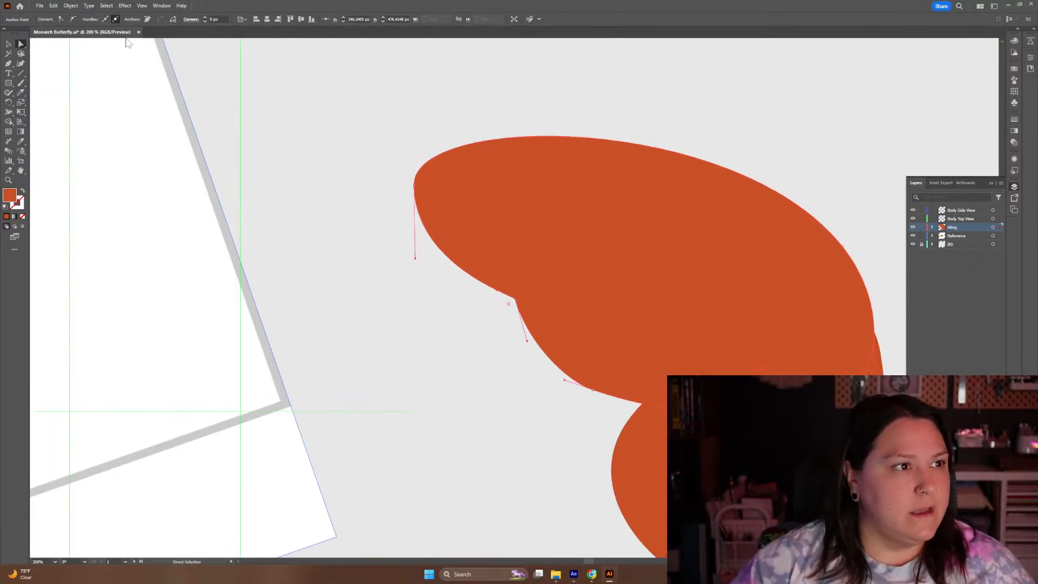
left_click(72, 19)
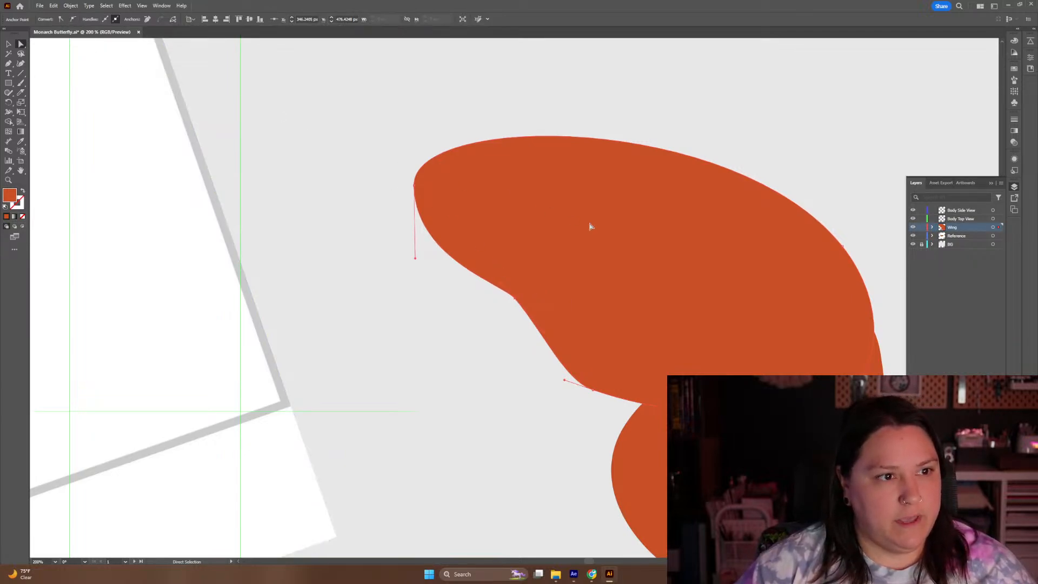
Reshape the front wing's lower outer edge where it meets the hind wing, and tilt the wing tip's upper handle slightly inward
left_click(494, 412)
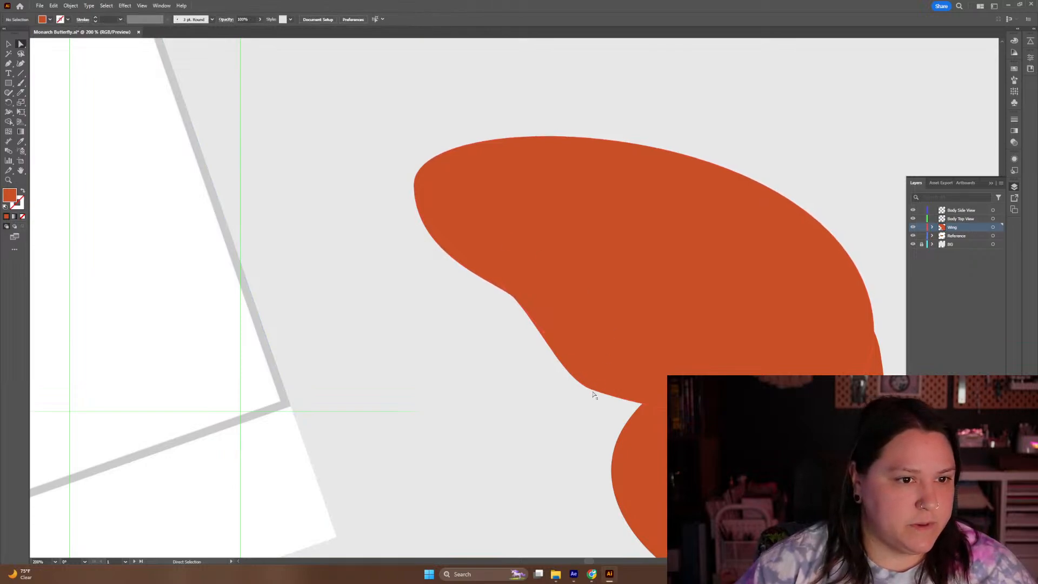
left_click_drag(593, 390, 563, 373)
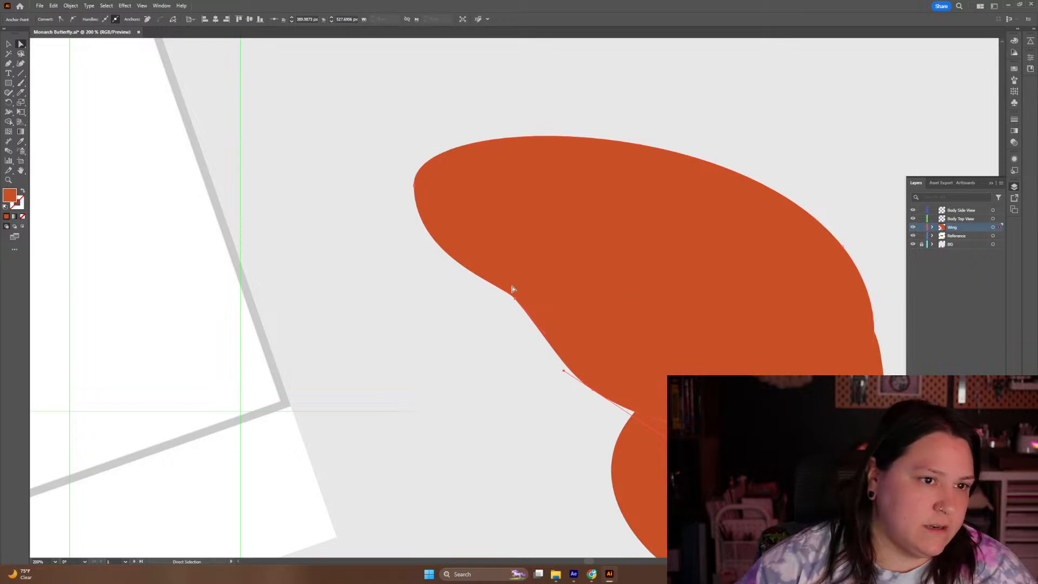
left_click(413, 186)
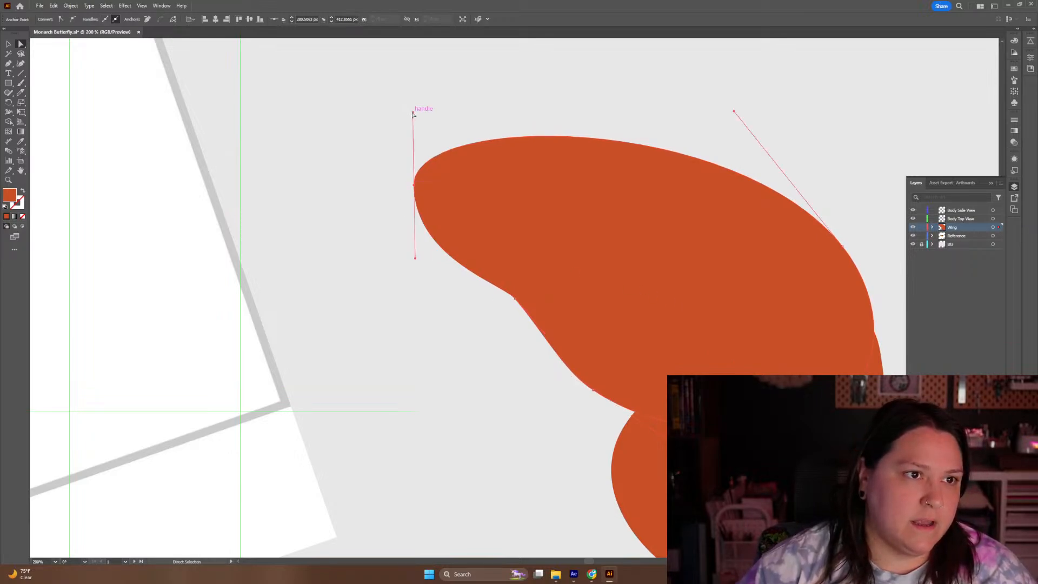
mouse_move(412, 111)
left_mouse_down()
mouse_move(424, 115)
mouse_move(439, 98)
mouse_move(424, 96)
mouse_move(423, 109)
left_mouse_up()
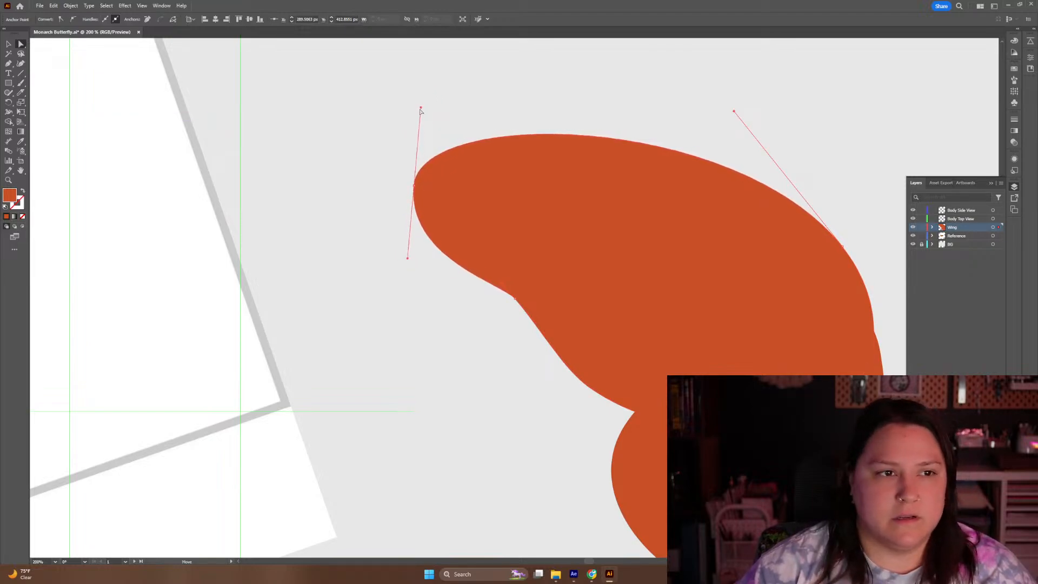
Nudge the hind wing up about 7 px and left about 2 px so it tucks further under the front wing
left_click_drag(434, 157, 567, 209)
left_click_drag(674, 227, 566, 243)
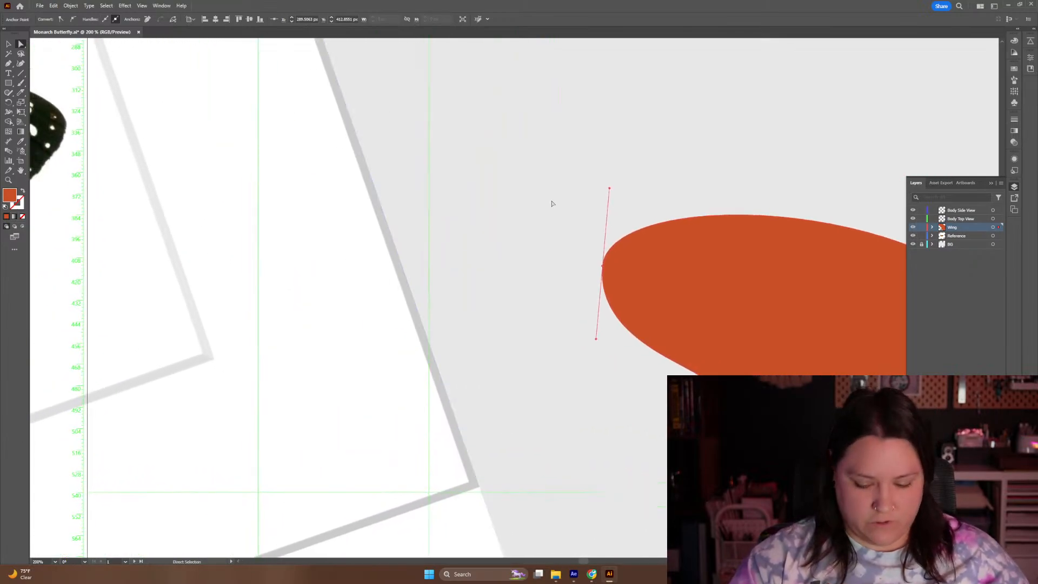
key("ctrl+minus")
key("ctrl+minus")
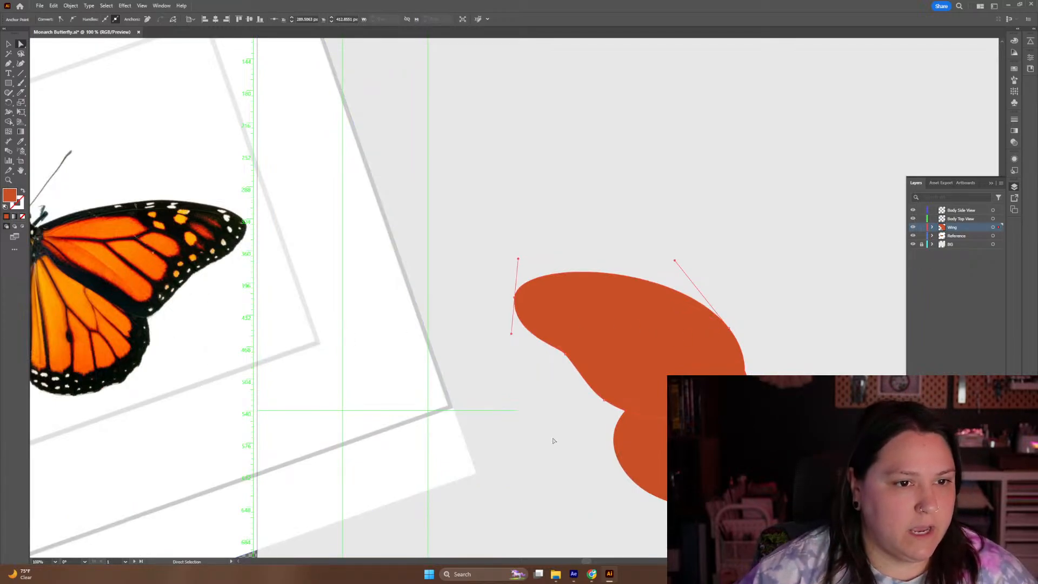
key("v")
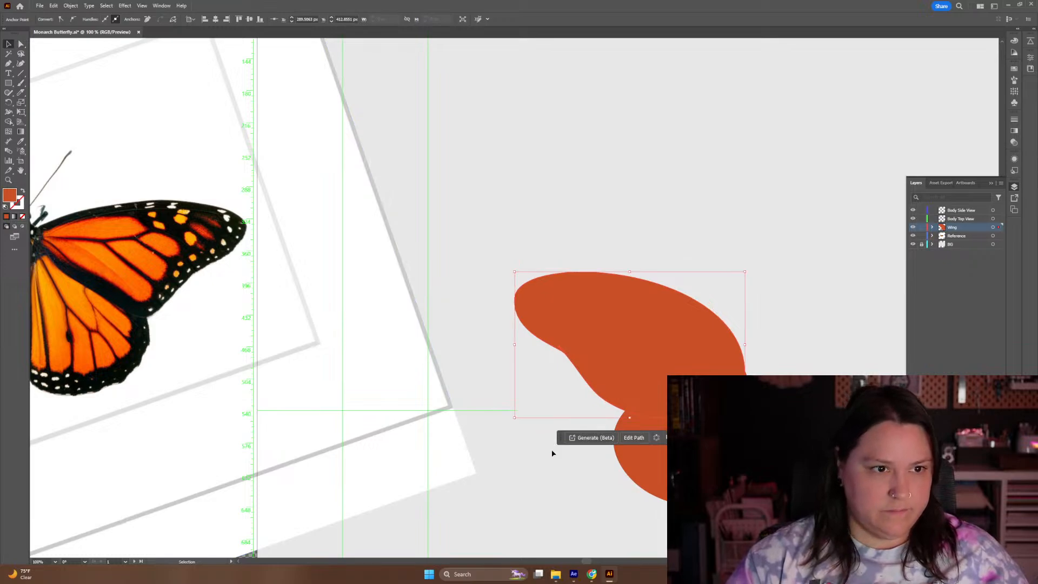
left_click(582, 478)
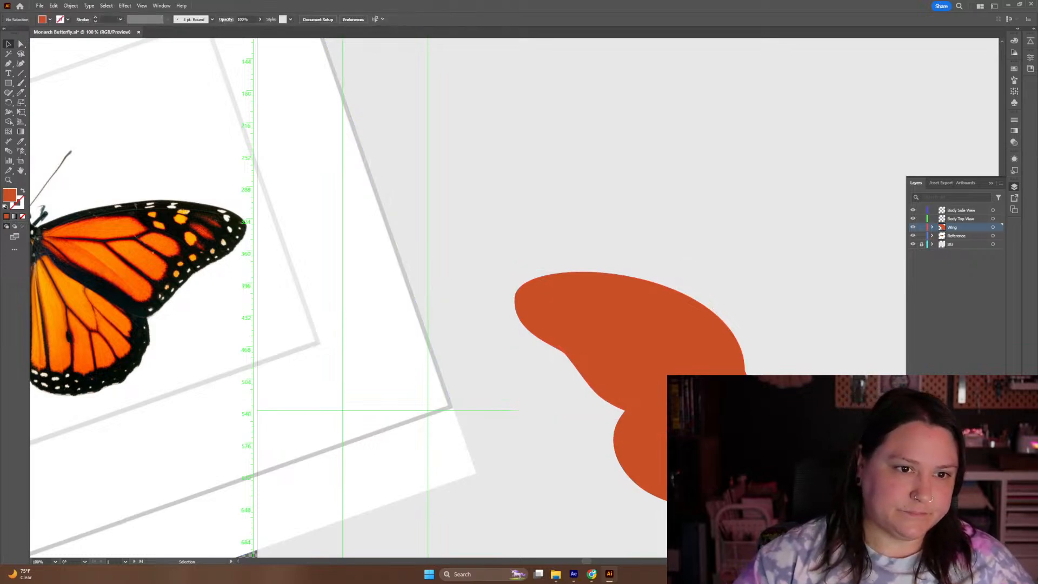
left_click(695, 329)
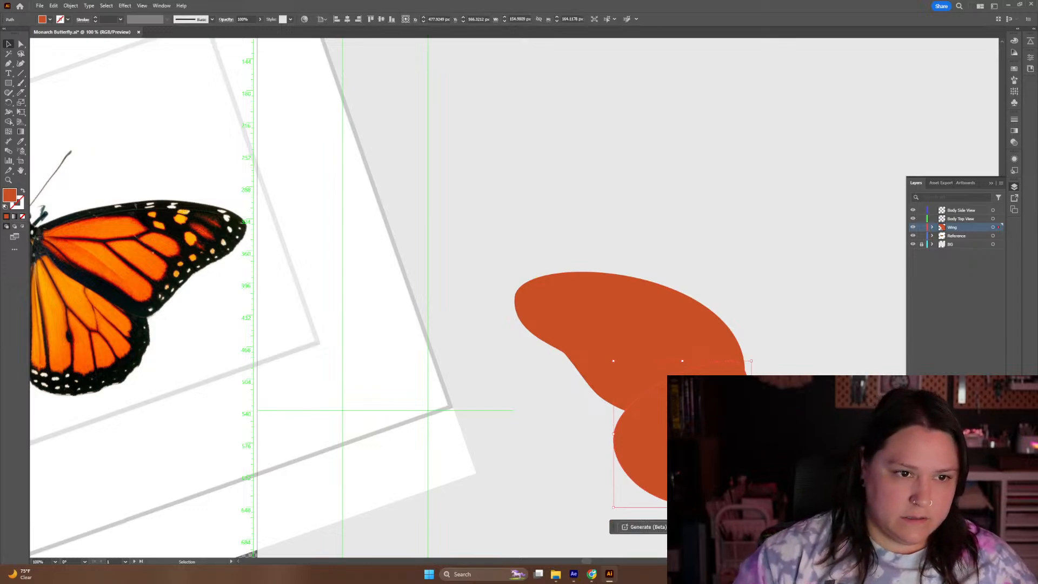
key("Up")
key("Up")
key("Up")
key("Up")
key("Up")
key("Left")
key("Left")
key("Left")
key("Up")
key("Up")
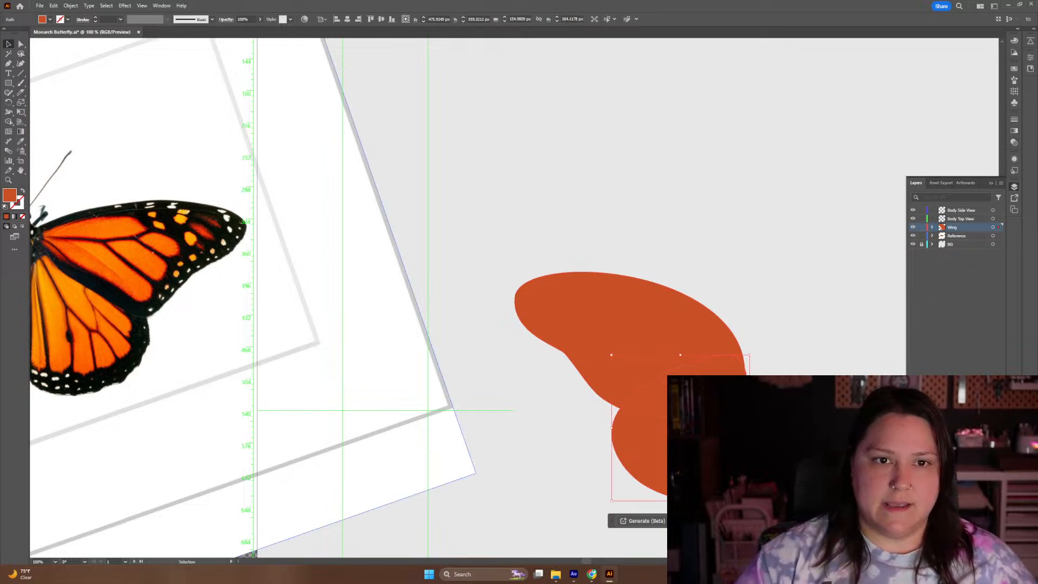
Send the hind wing shape to the back so that it sits behind the front wing
left_click_drag(715, 438, 505, 285)
key("ctrl+z")
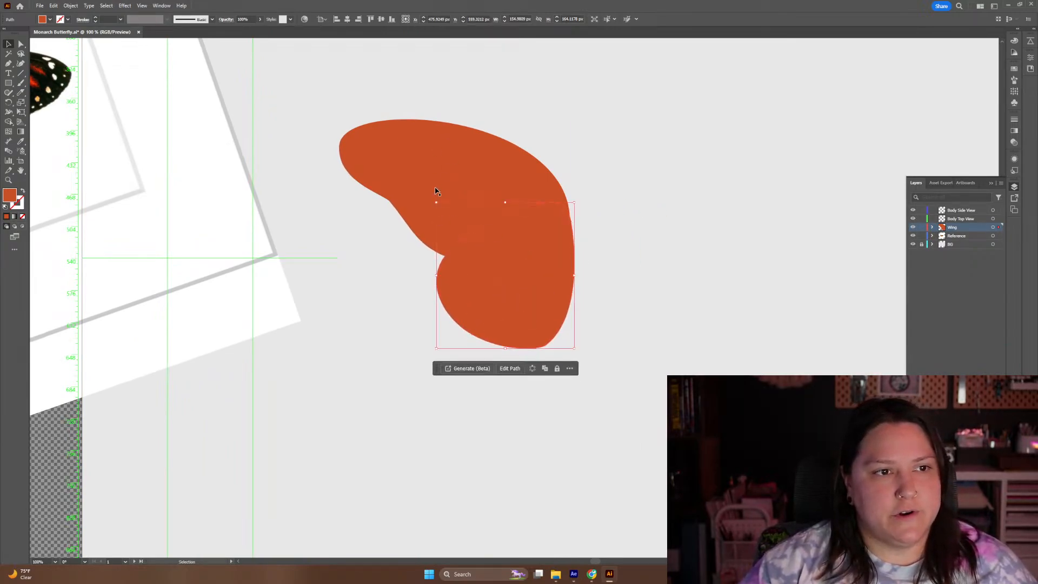
key("a")
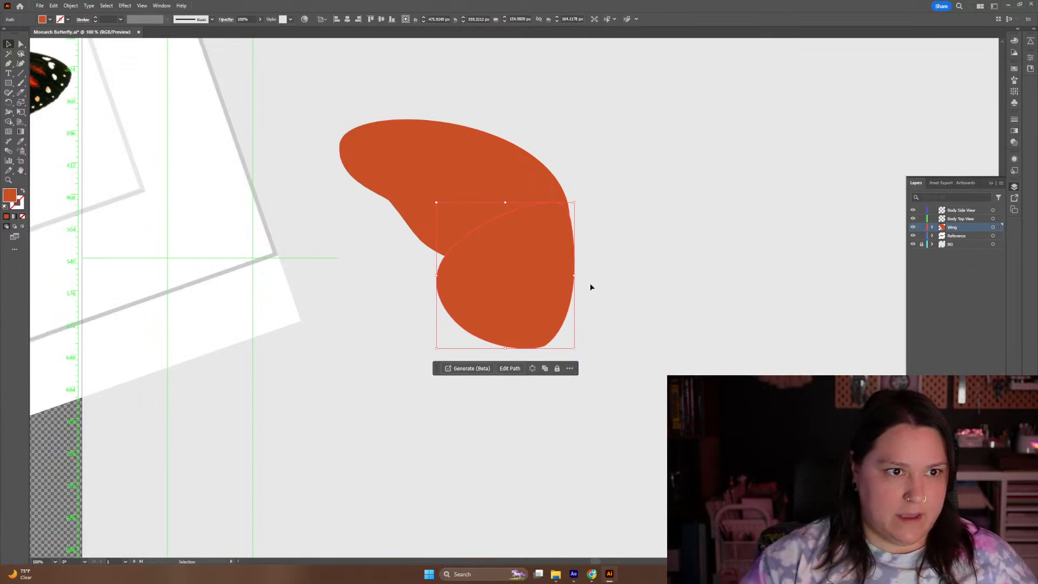
left_click(491, 158)
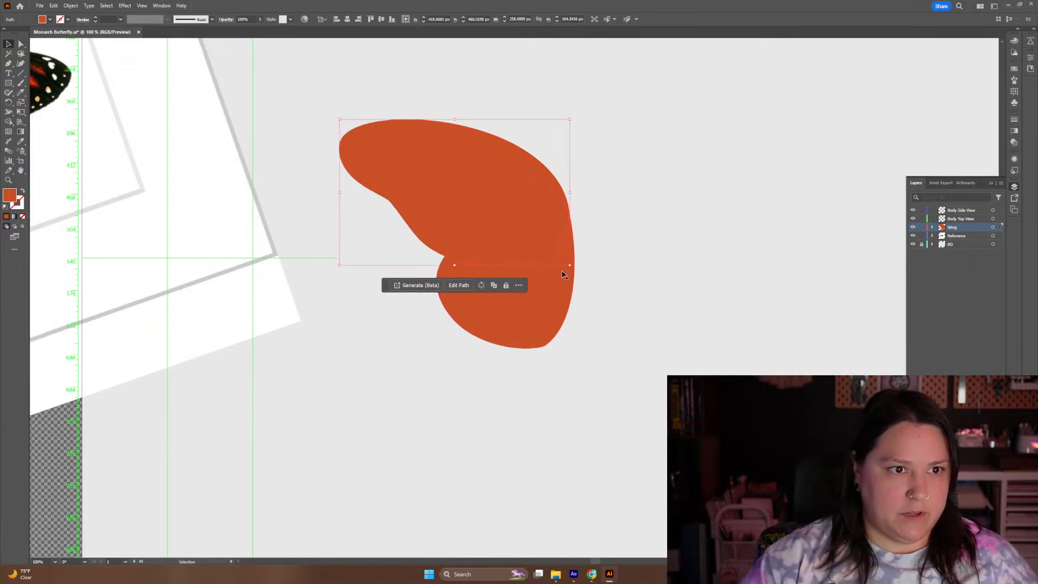
left_click(554, 301)
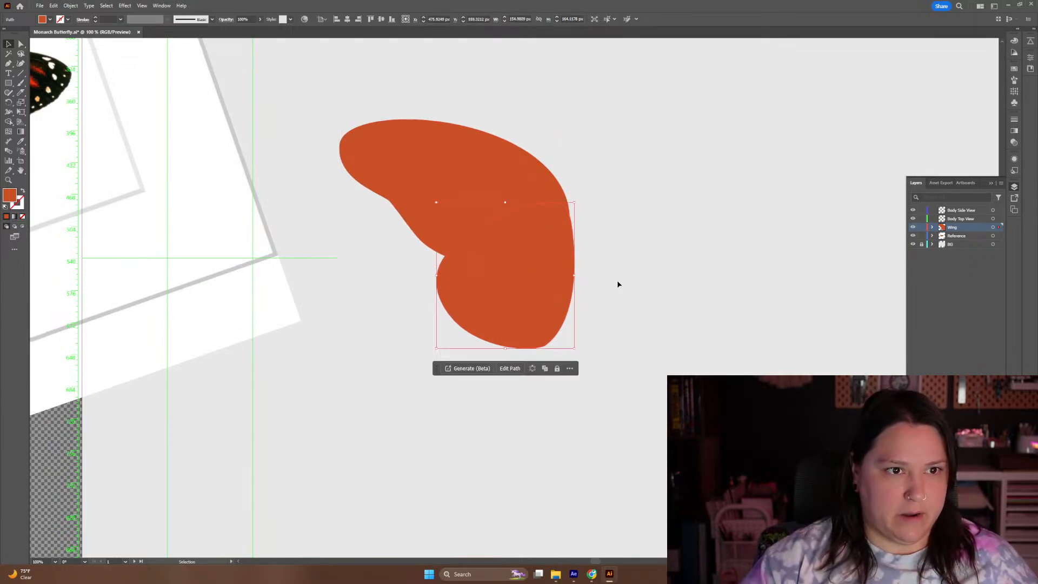
right_click(516, 267)
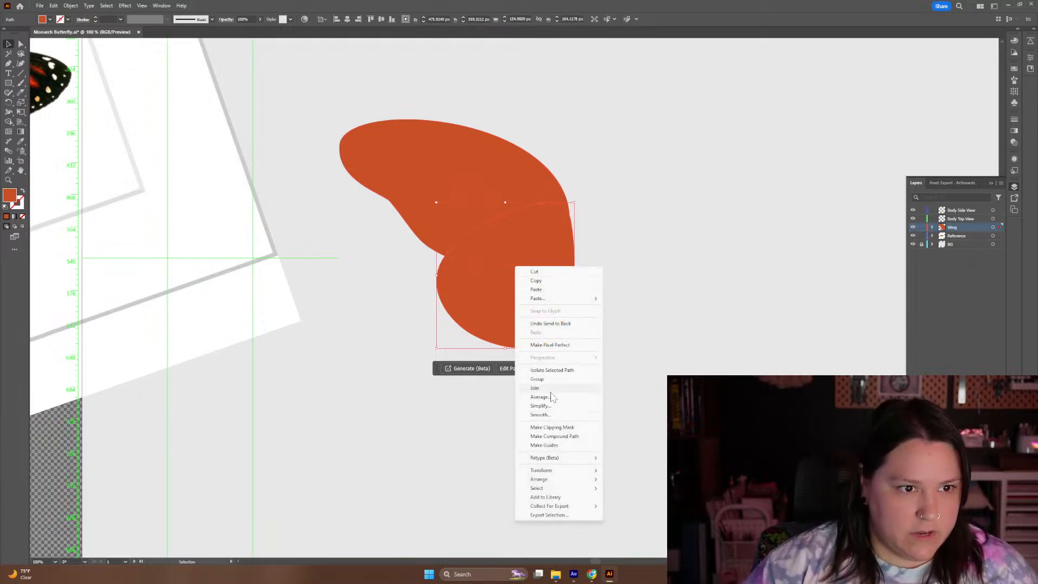
mouse_move(536, 481)
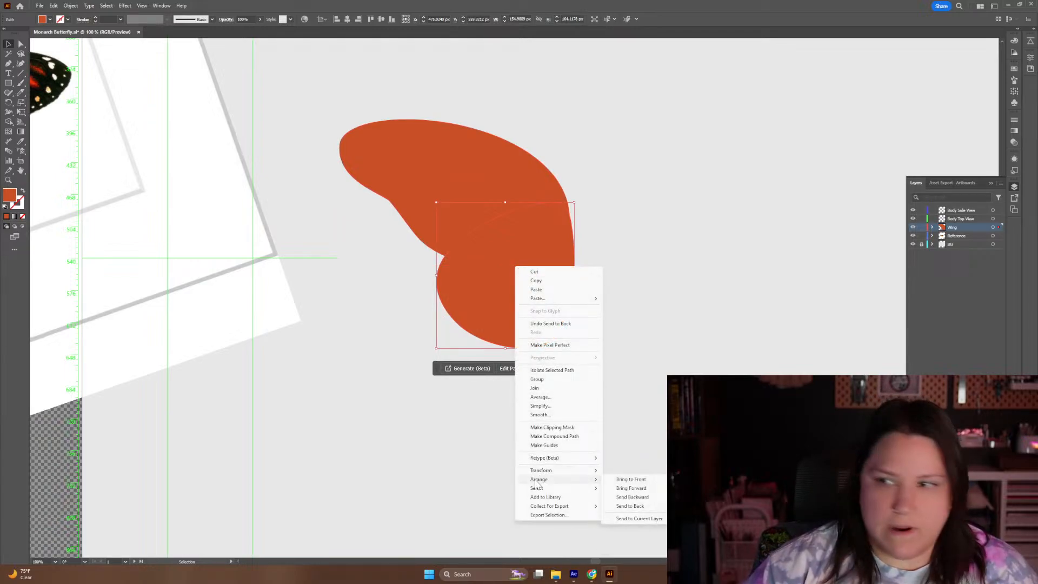
left_click(626, 507)
left_click(577, 450)
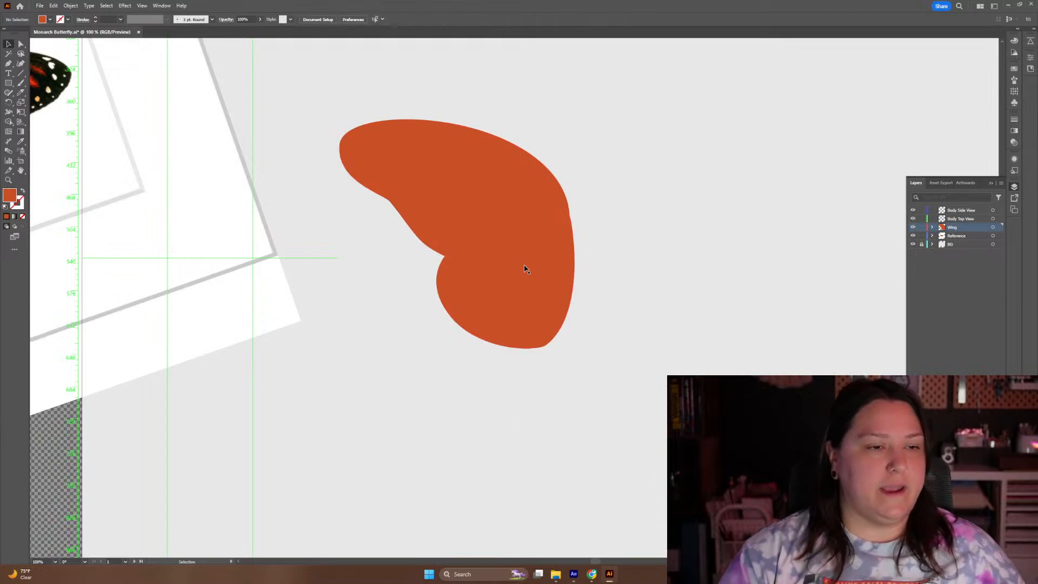
Erase small irregular scallops along the front wing's outer edge from the tip to the hind wing with the Eraser tool
left_click_drag(311, 167, 501, 195)
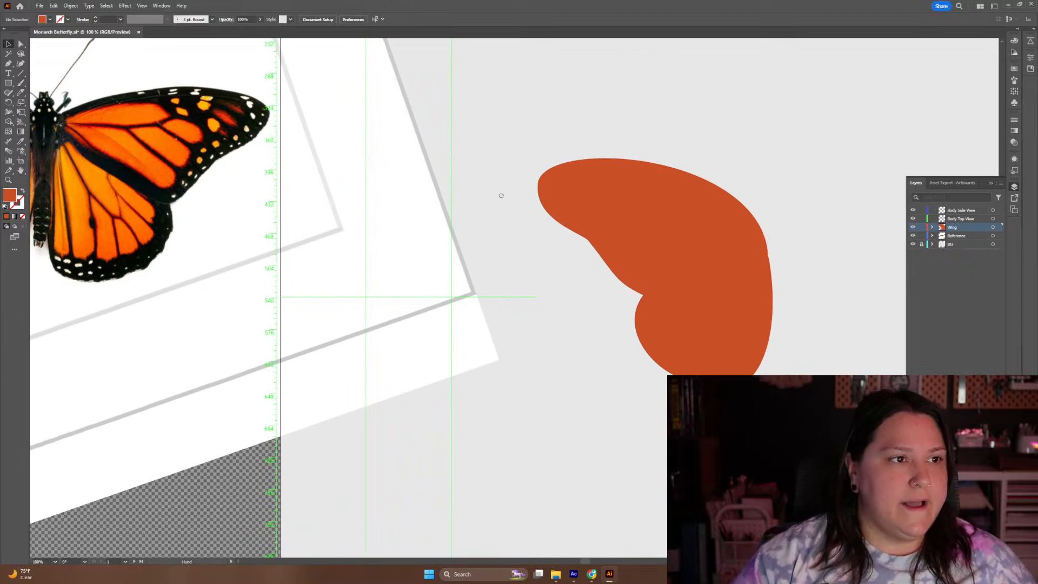
left_click_drag(501, 195, 526, 206)
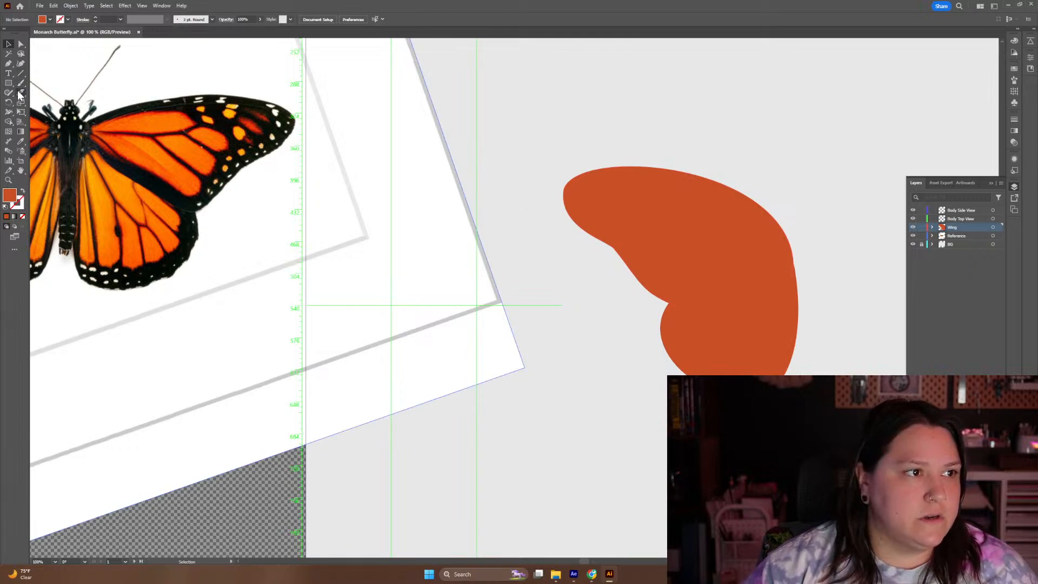
left_click_drag(22, 93, 54, 93)
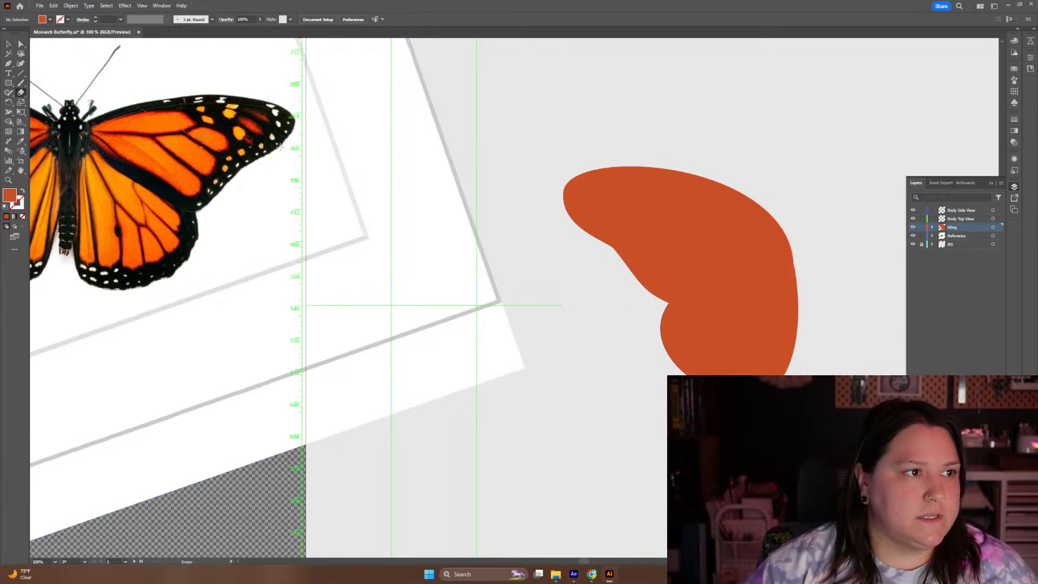
scroll(547, 205, "up", 2)
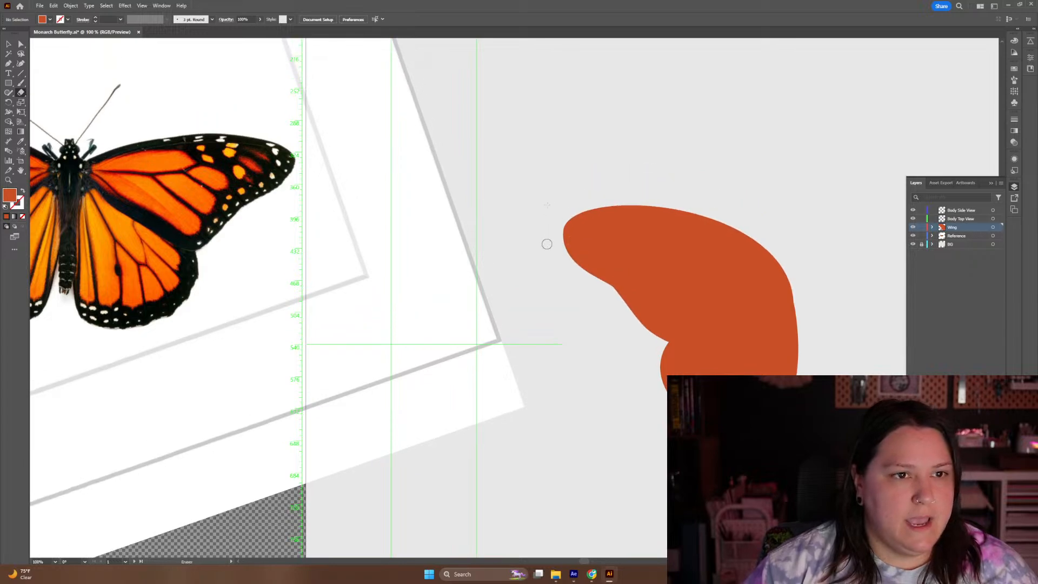
scroll(548, 241, "down", 2)
left_click_drag(696, 237, 533, 209)
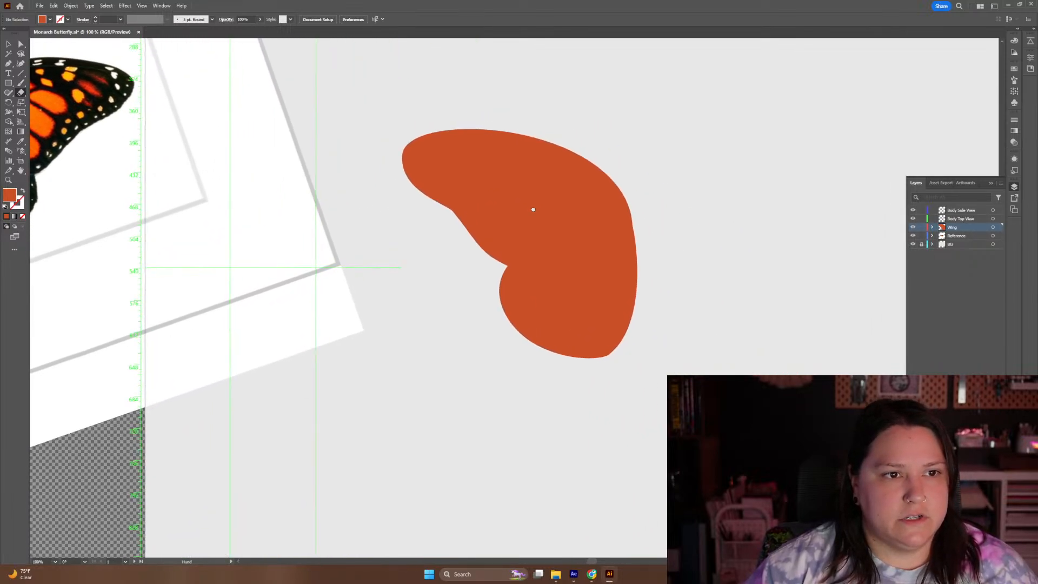
key("ctrl+plus")
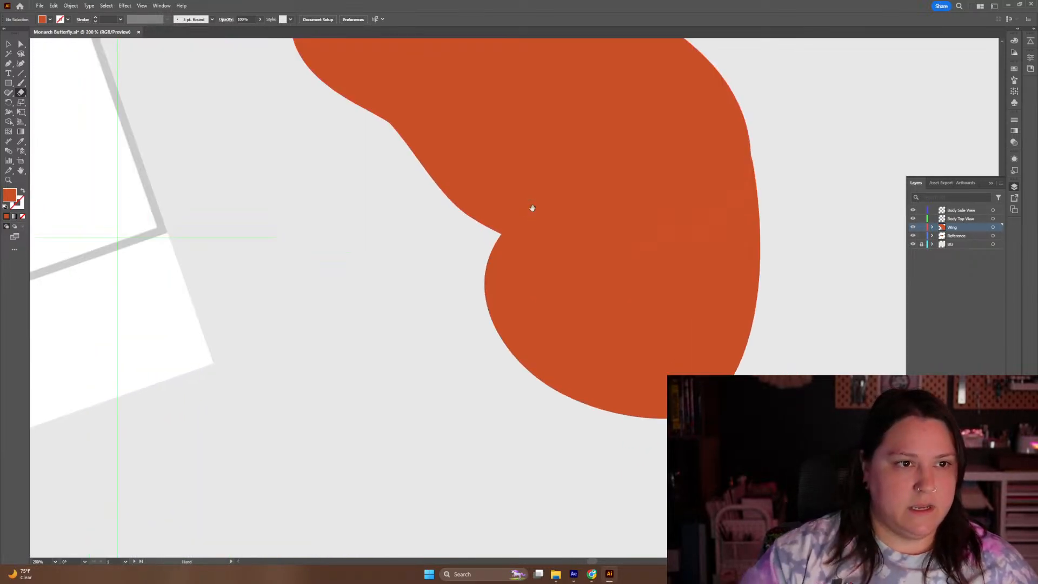
left_click_drag(555, 299, 577, 326)
left_click_drag(514, 196, 431, 295)
key("v")
left_click(431, 283)
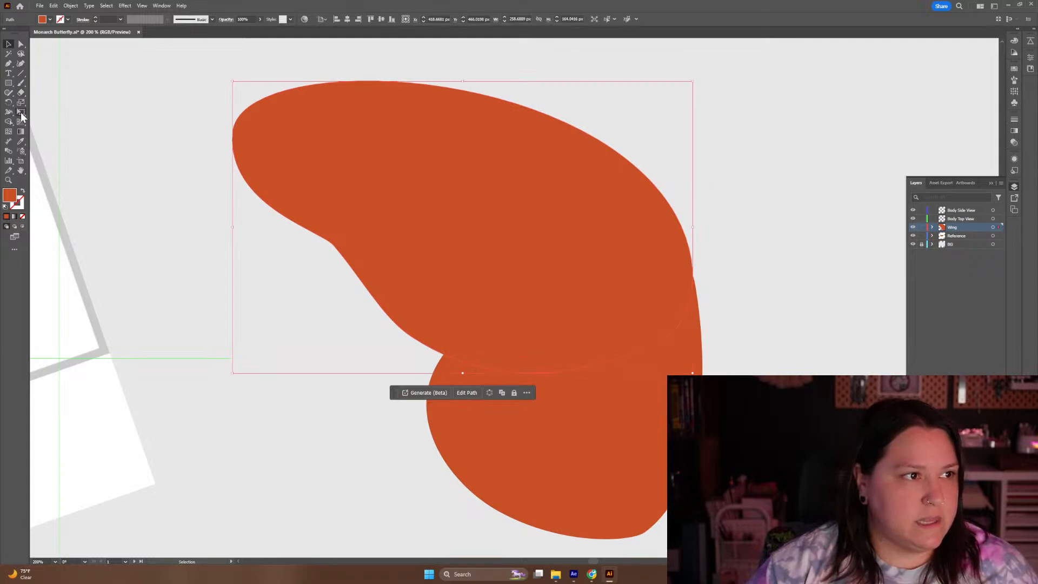
left_click(21, 92)
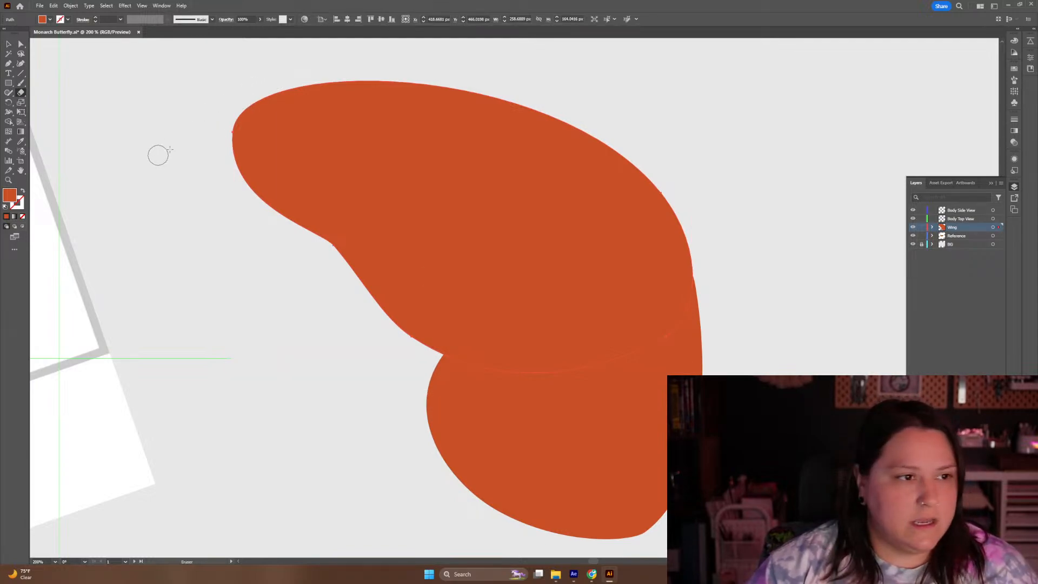
mouse_move(219, 118)
left_mouse_down()
mouse_move(244, 193)
mouse_move(336, 262)
mouse_move(408, 349)
mouse_move(435, 353)
left_mouse_up()
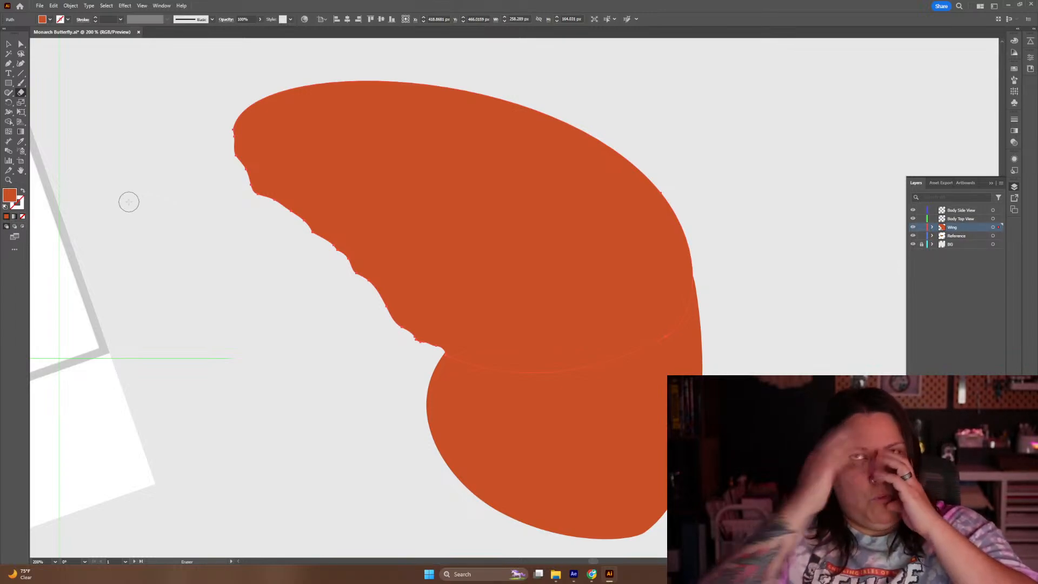
key("v")
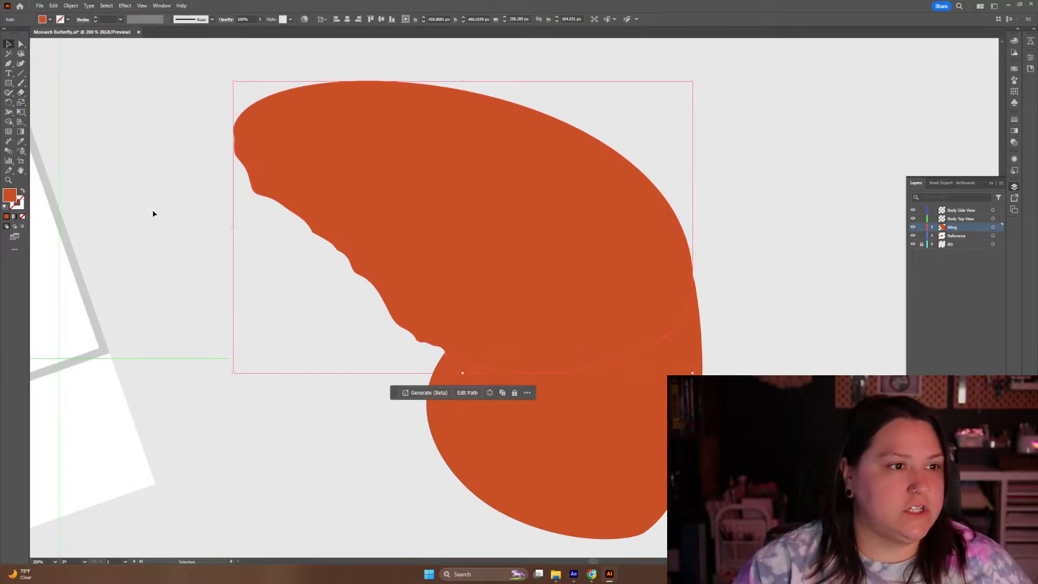
left_click(153, 214)
Check the reference monarch's wing edge, and trim the outer edge of the front wing's tip with the Eraser tool
left_click_drag(144, 155, 724, 278)
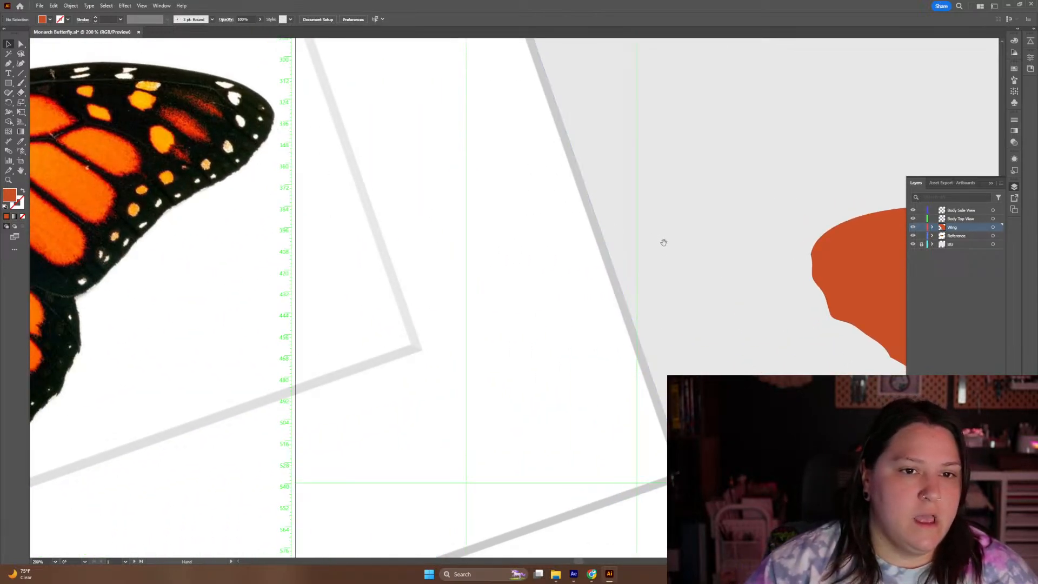
left_click_drag(663, 239, 465, 143)
left_click_drag(591, 213, 268, 224)
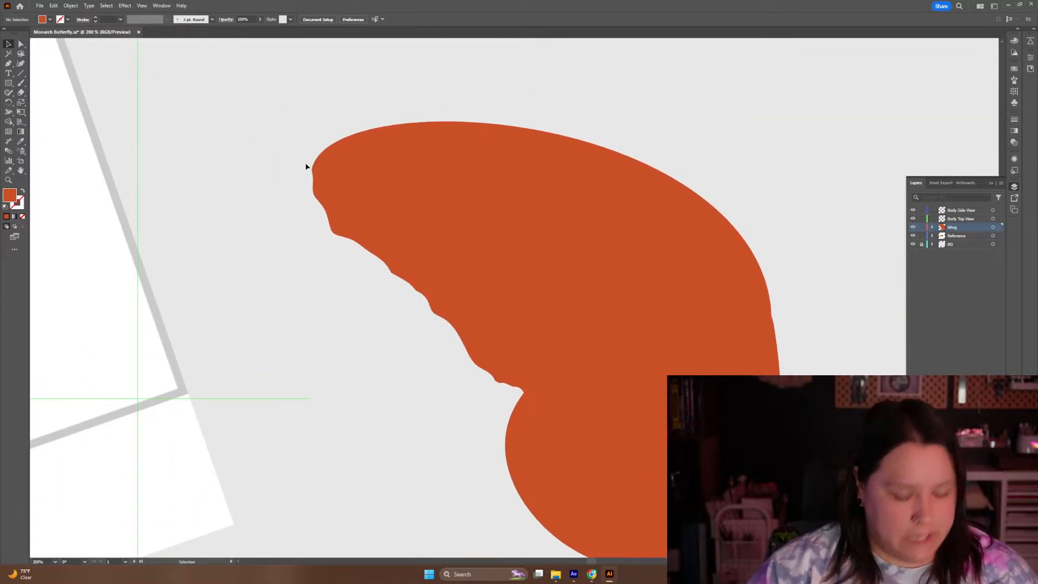
key("shift+e")
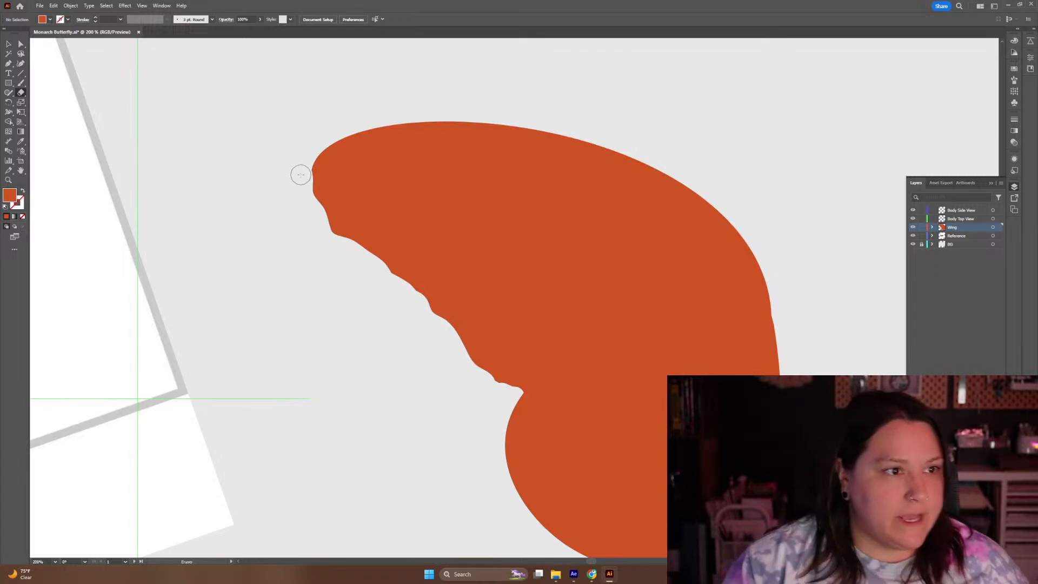
mouse_move(303, 174)
left_mouse_down()
mouse_move(324, 126)
mouse_move(304, 184)
mouse_move(312, 240)
left_mouse_up()
Erase small irregular scallops along the hind wing's outer edge, from the front wing junction around to the bottom, with the Eraser tool
key("space")
mouse_move(473, 409)
left_mouse_down()
mouse_move(403, 355)
mouse_move(373, 292)
left_mouse_up()
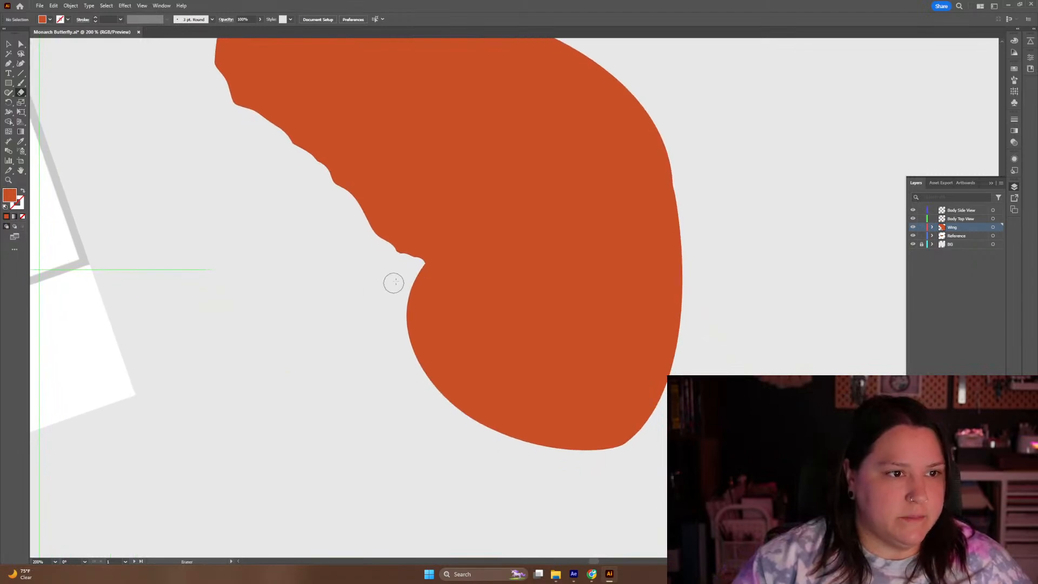
key("v")
left_click(464, 323)
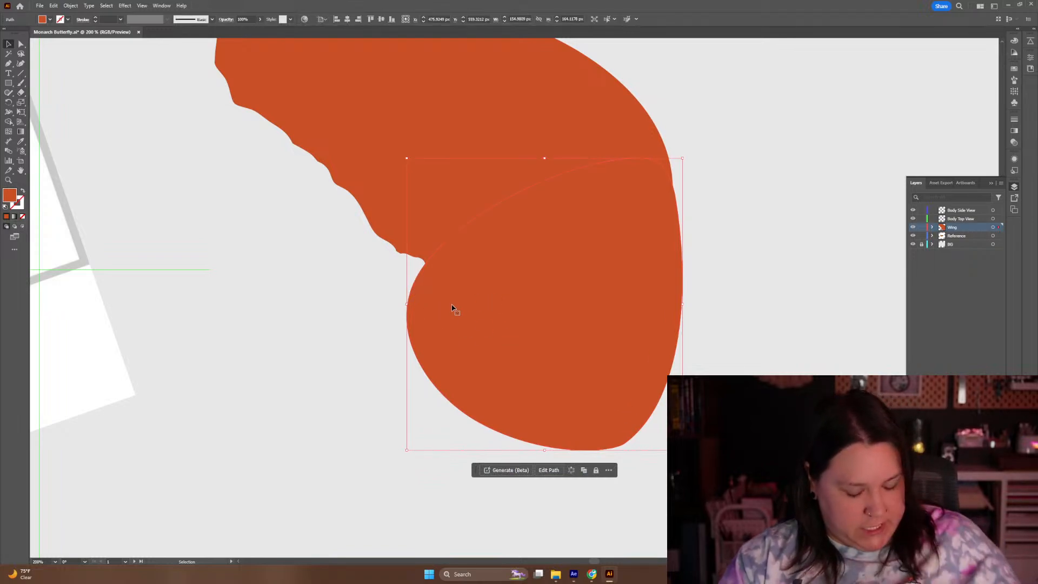
key("shift+e")
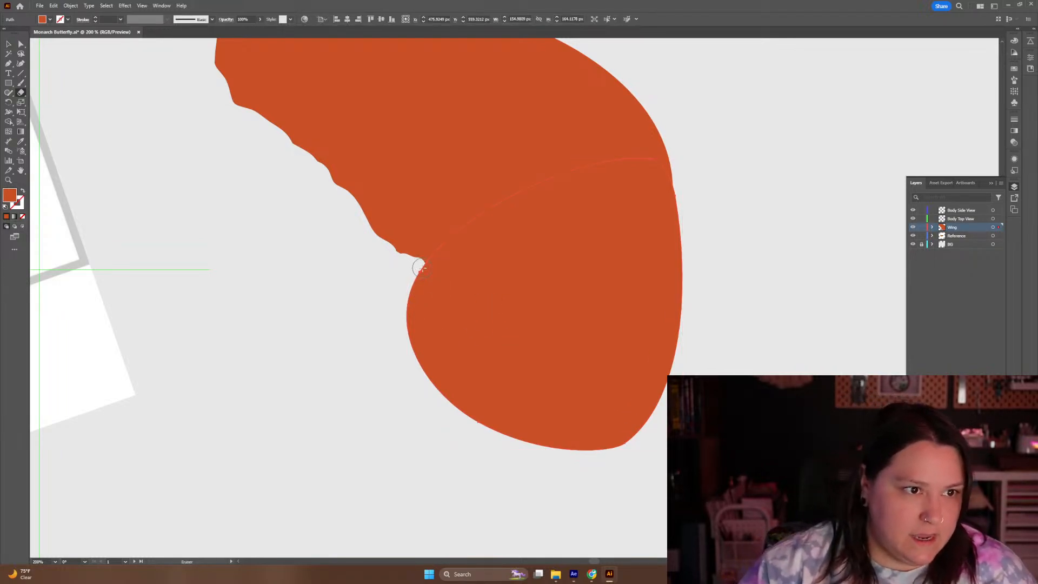
mouse_move(420, 252)
left_mouse_down()
mouse_move(401, 340)
mouse_move(408, 367)
mouse_move(447, 412)
mouse_move(472, 431)
mouse_move(586, 464)
mouse_move(664, 441)
left_mouse_up()
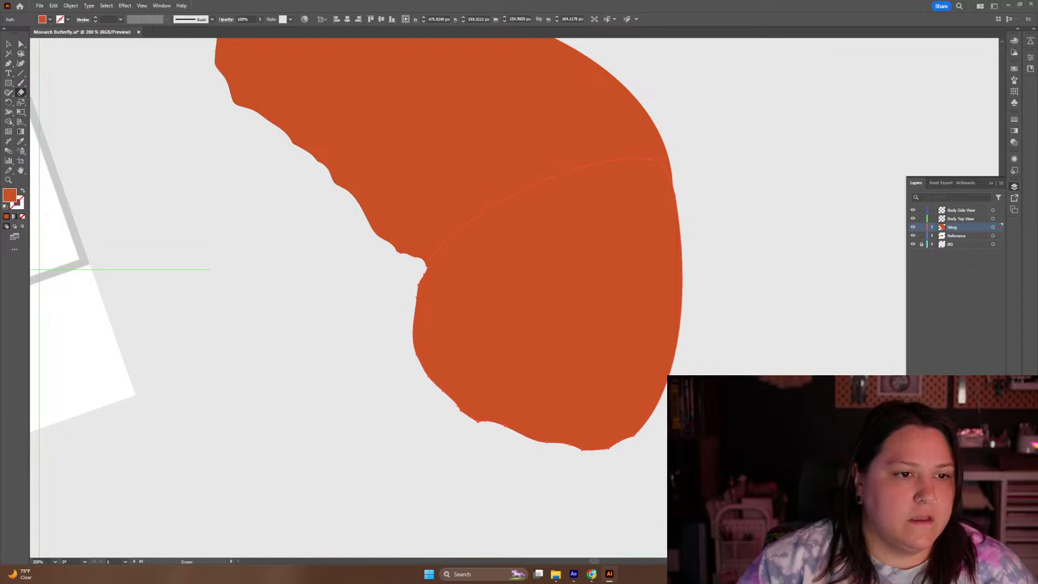
mouse_move(457, 421)
left_mouse_down()
mouse_move(442, 413)
mouse_move(477, 427)
mouse_move(494, 452)
left_mouse_up()
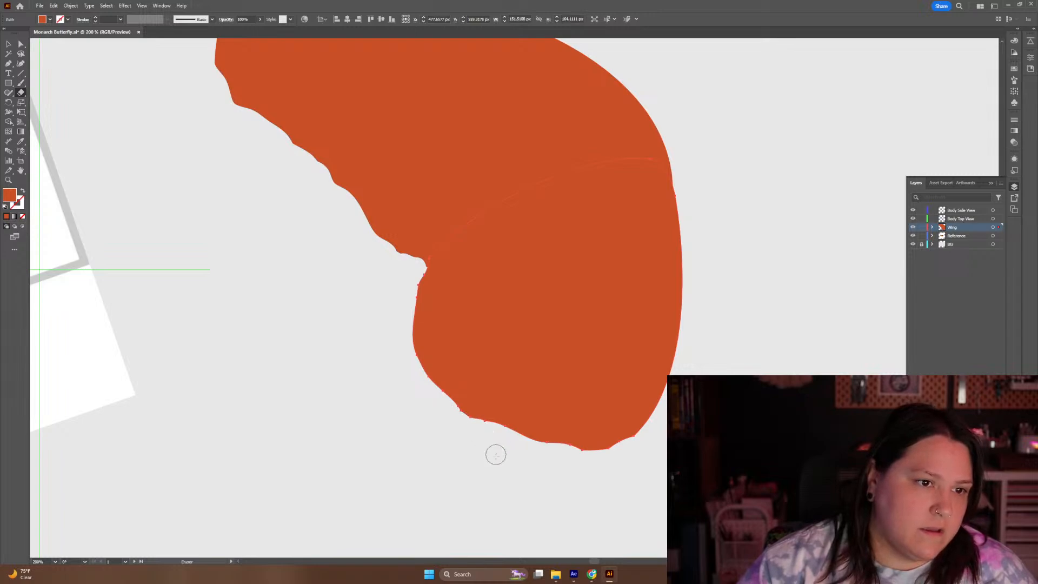
key("v")
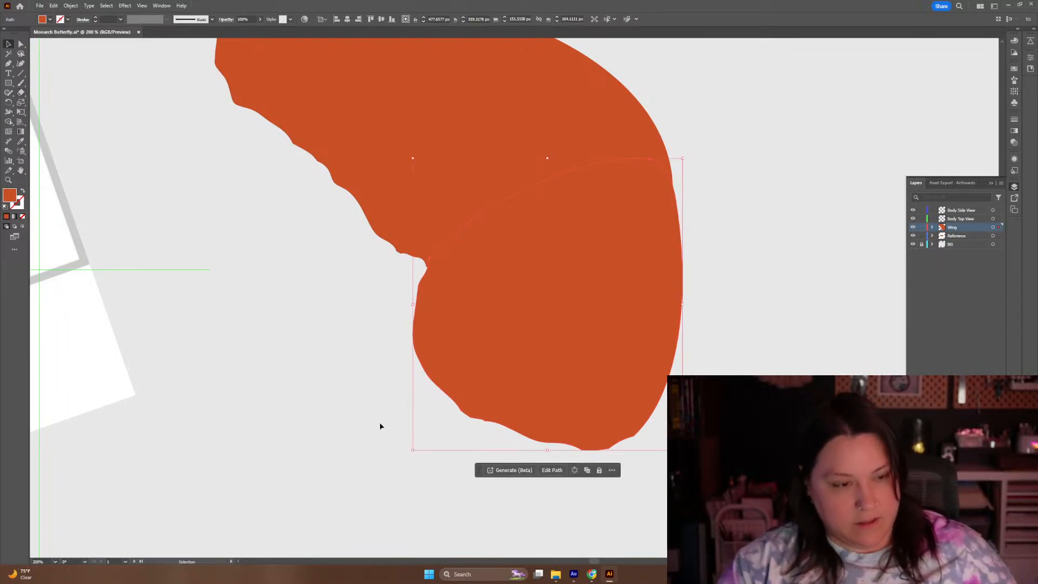
left_click(380, 422)
Move the hind wing's anchor at the notch slightly down and inward so its edge meets the front wing cleanly
left_click_drag(384, 354, 419, 404)
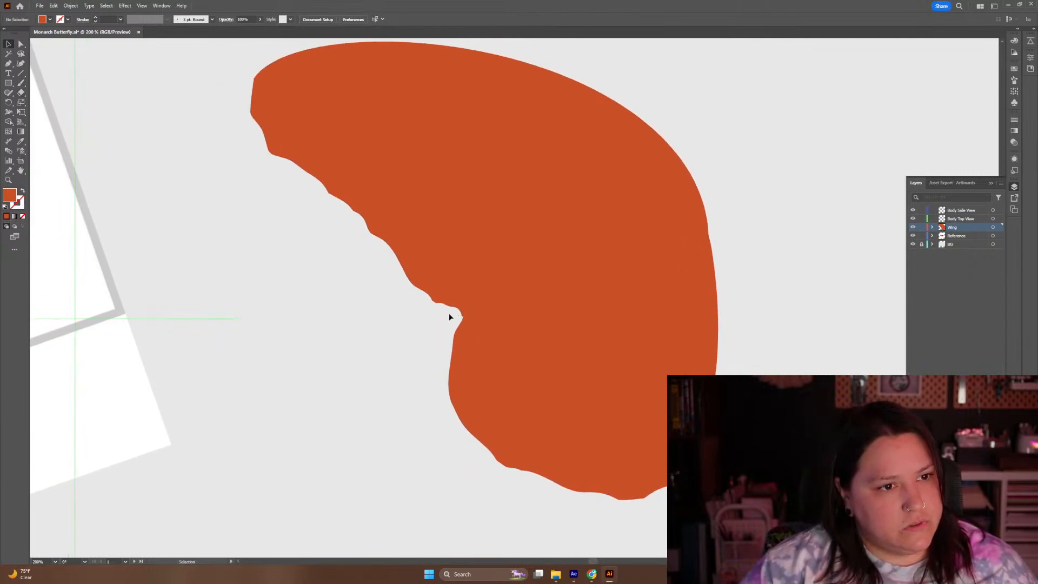
key("ctrl+=")
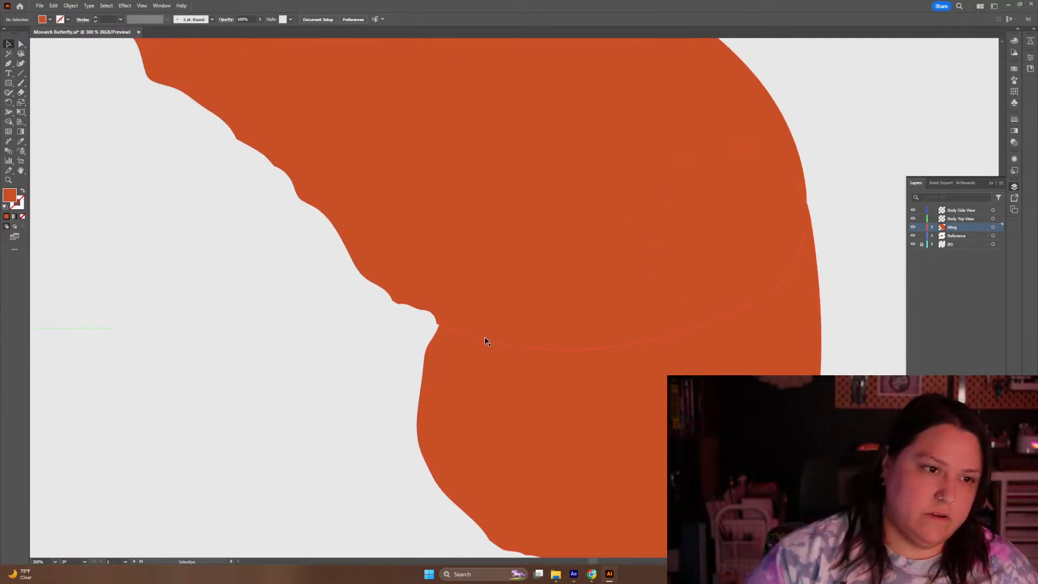
left_click(459, 378)
key("a")
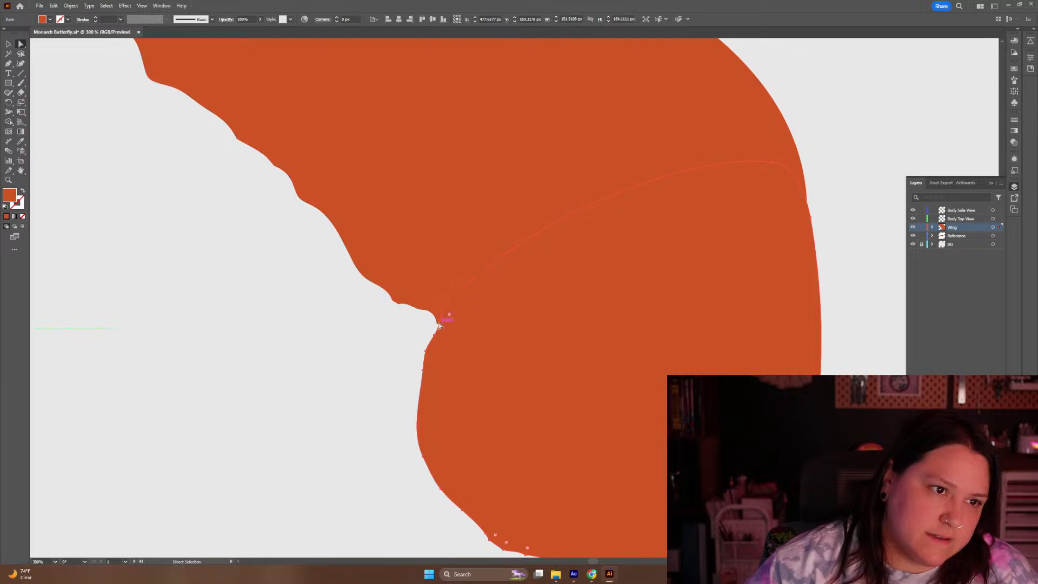
key("v")
key("ctrl+=")
key("ctrl+=")
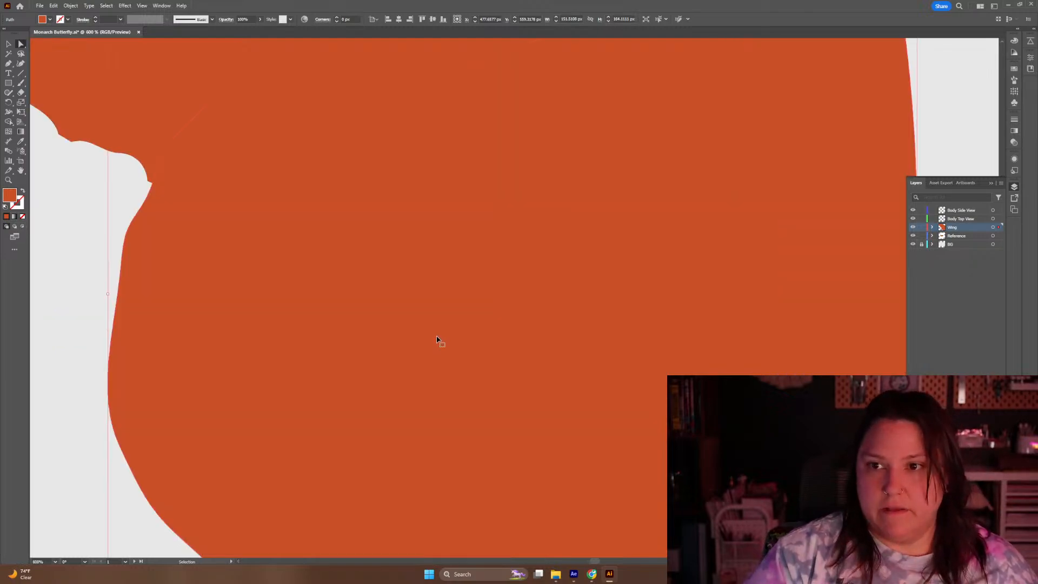
key("ctrl+=")
left_click_drag(331, 250, 595, 343)
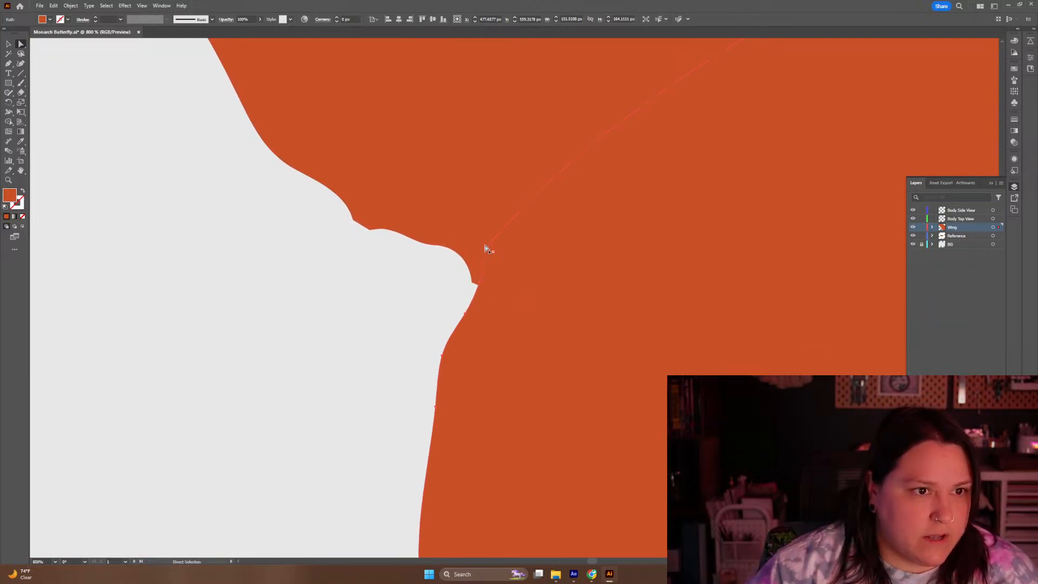
left_click_drag(486, 252, 473, 310)
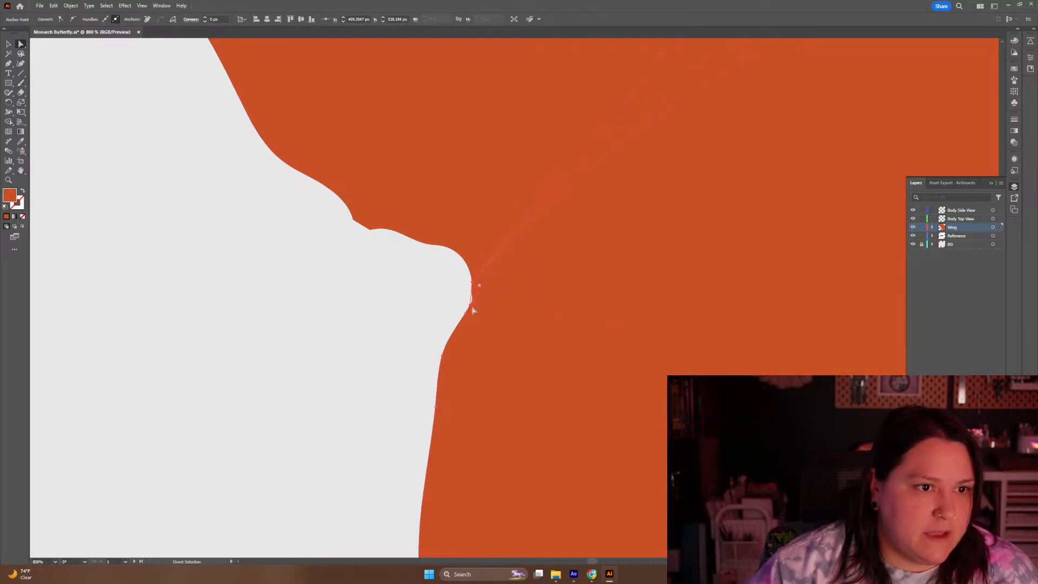
left_click(442, 297)
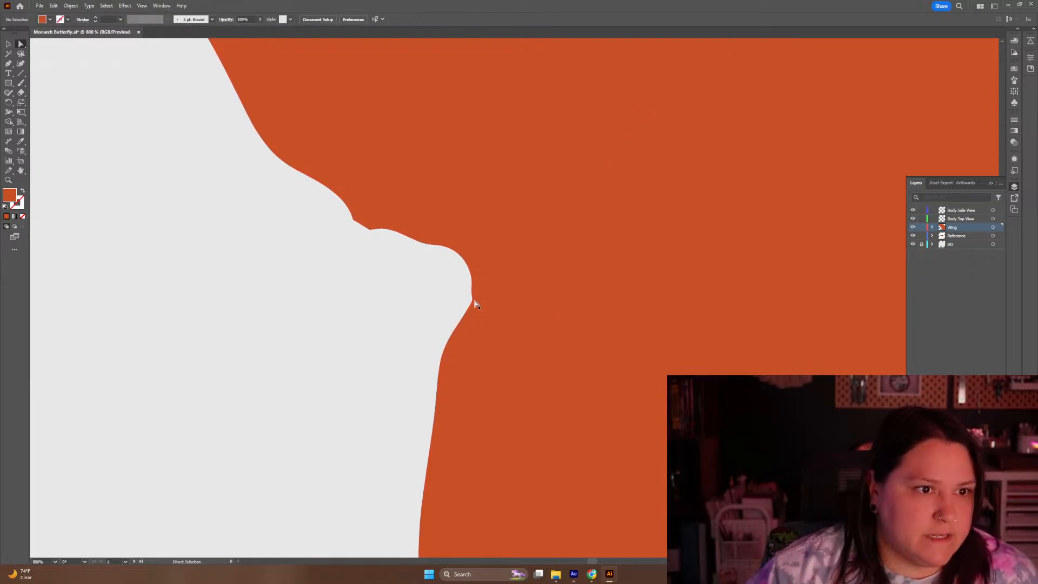
Convert the sharp corner anchors along the front wing's scalloped outer edge to smooth points, from the notch up to mid-edge
left_click_drag(407, 317, 435, 412)
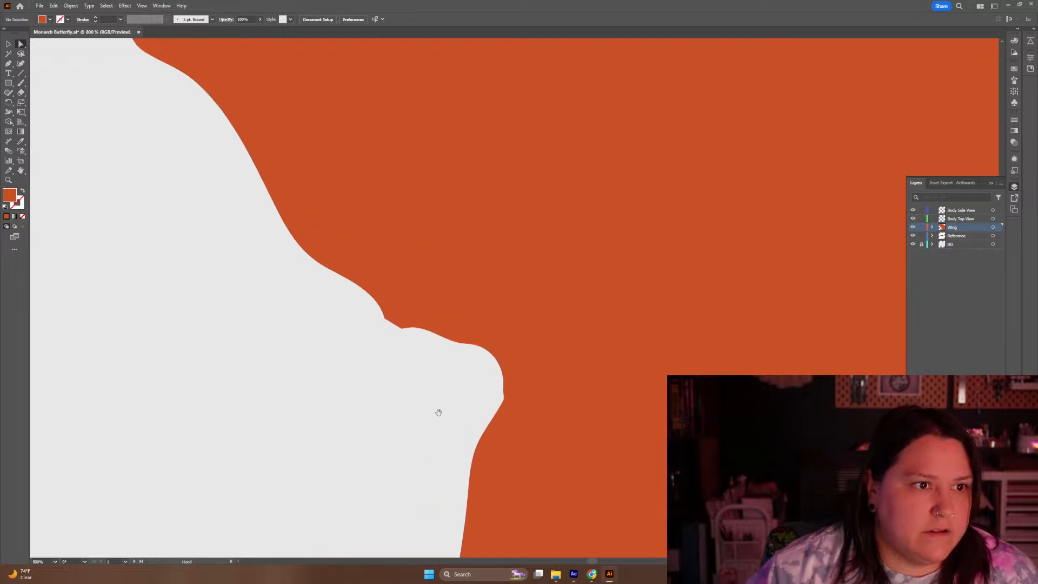
left_click(403, 329)
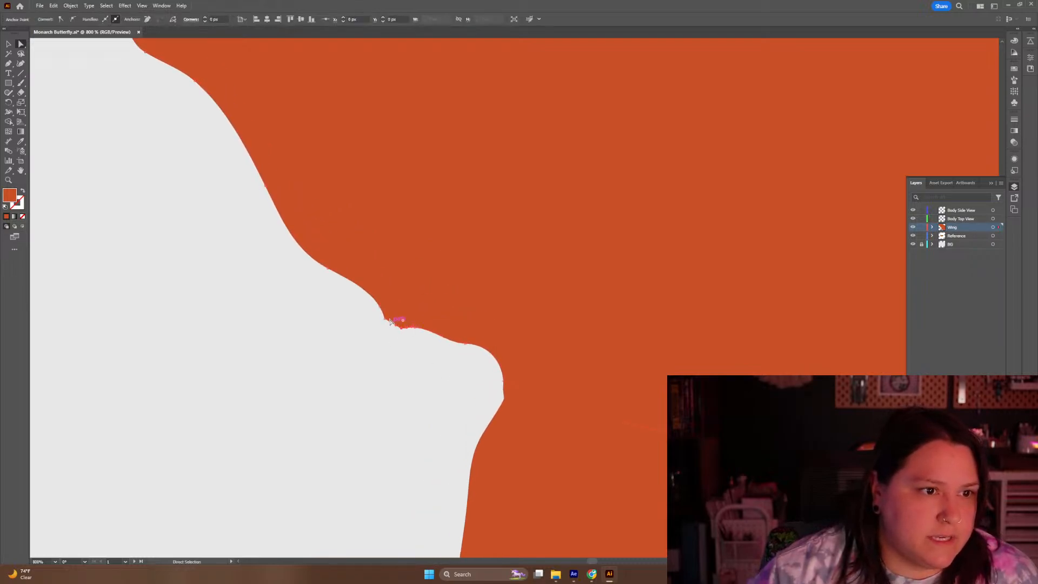
left_click(73, 19)
key("space")
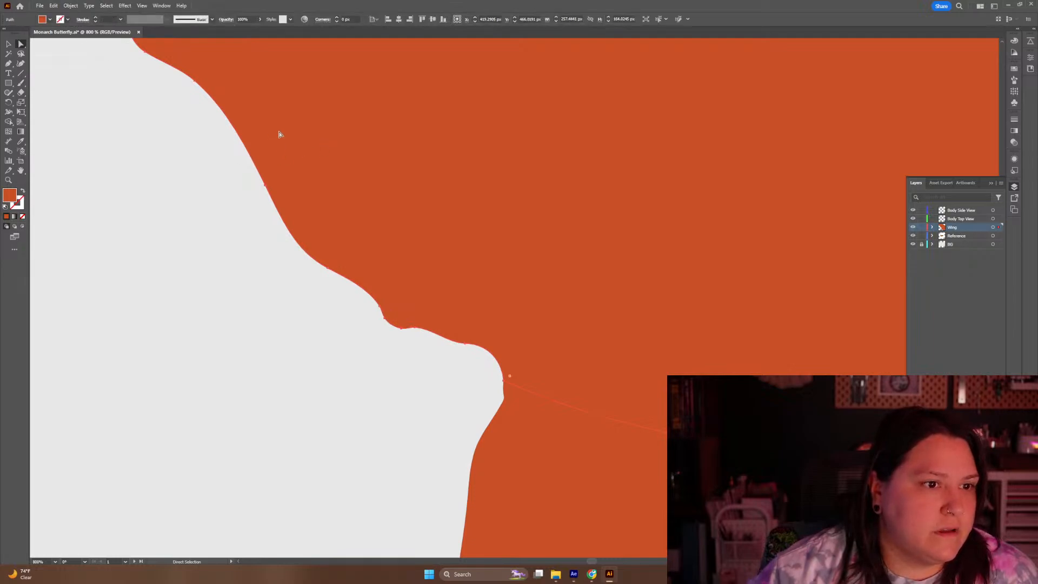
left_click_drag(308, 132, 540, 382)
left_click_drag(544, 428, 636, 481)
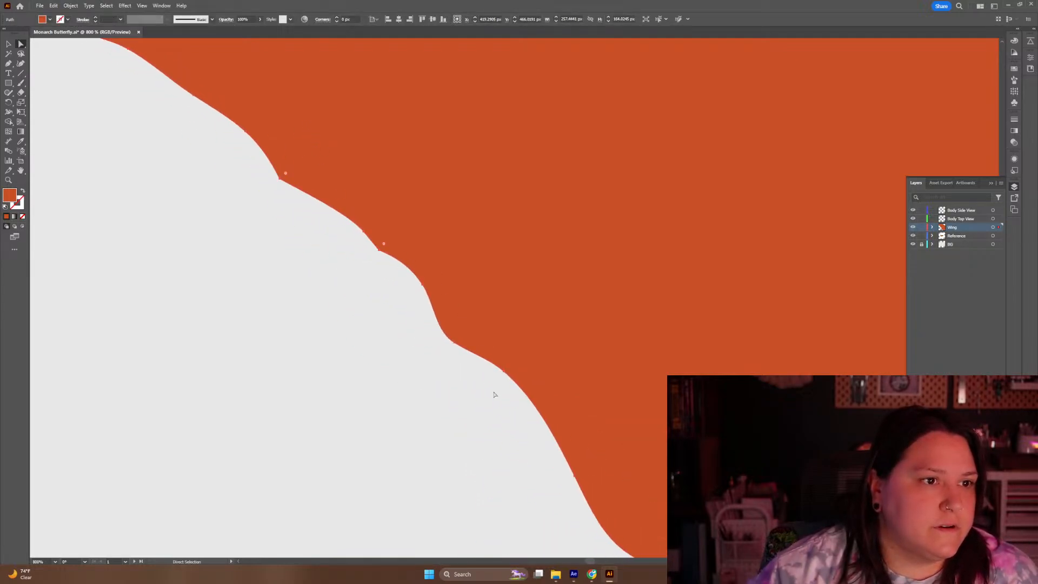
left_click(380, 251)
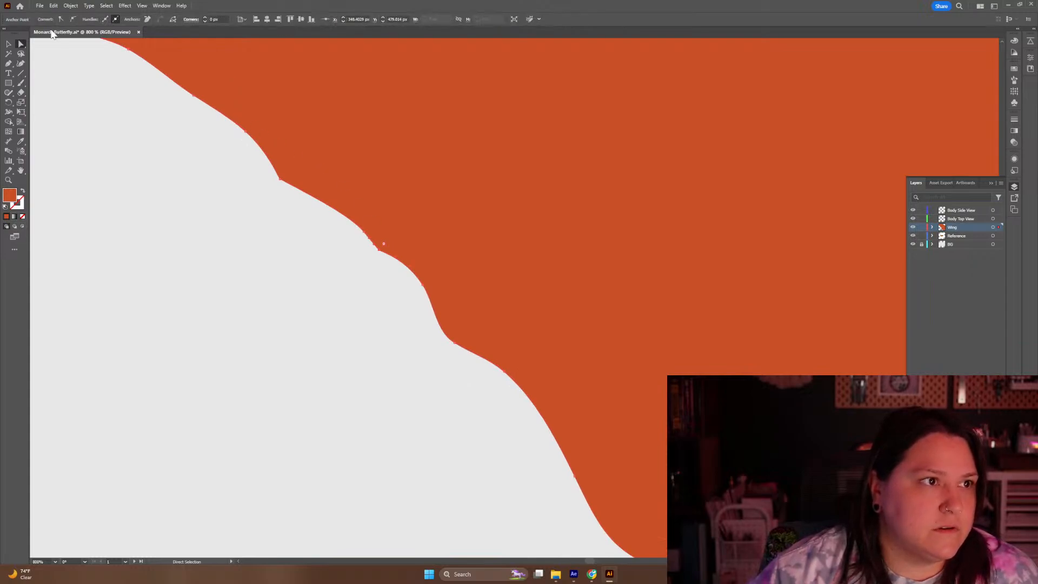
left_click(72, 19)
left_click(280, 178)
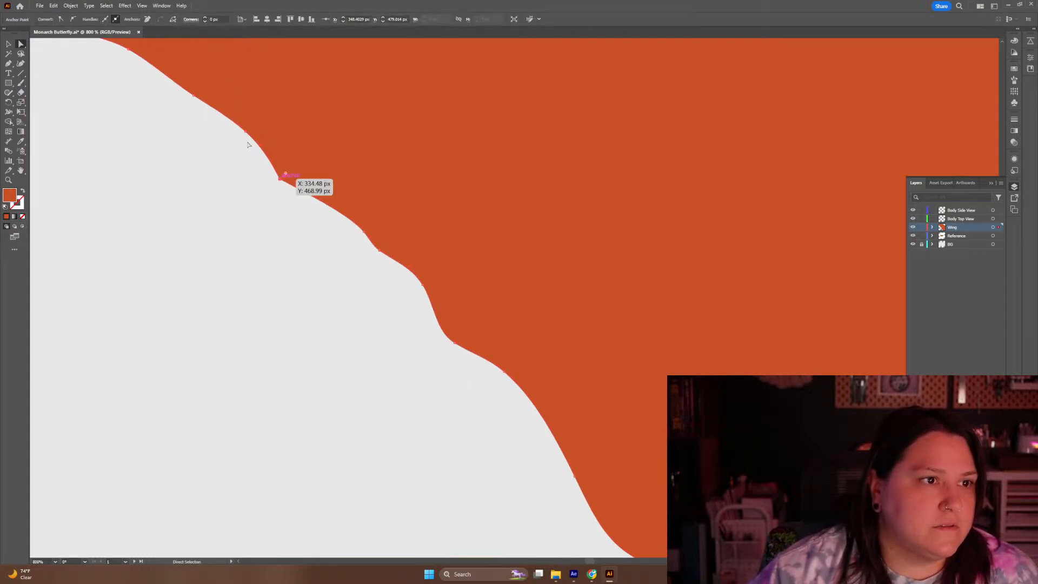
left_click(73, 19)
Convert the corner anchor at the front wing's tip to a smooth point so the tip is rounded
left_click_drag(146, 165, 503, 476)
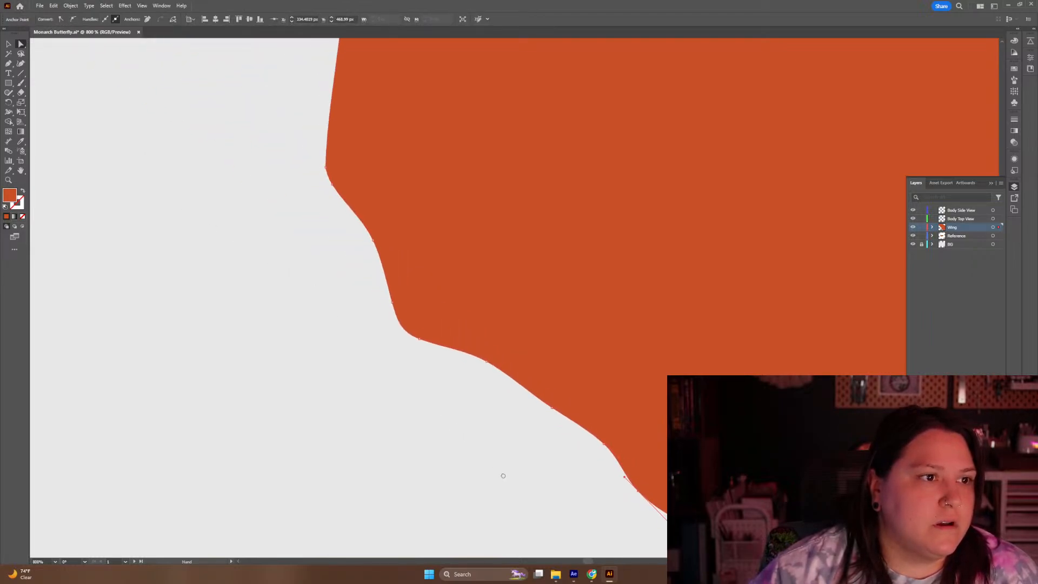
left_click_drag(457, 261, 424, 481)
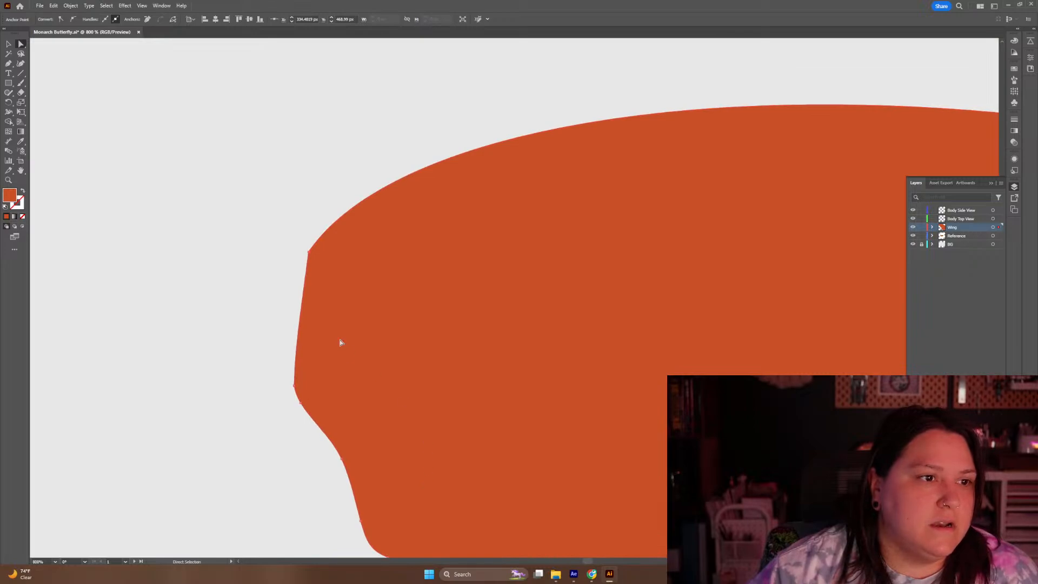
left_click(308, 253)
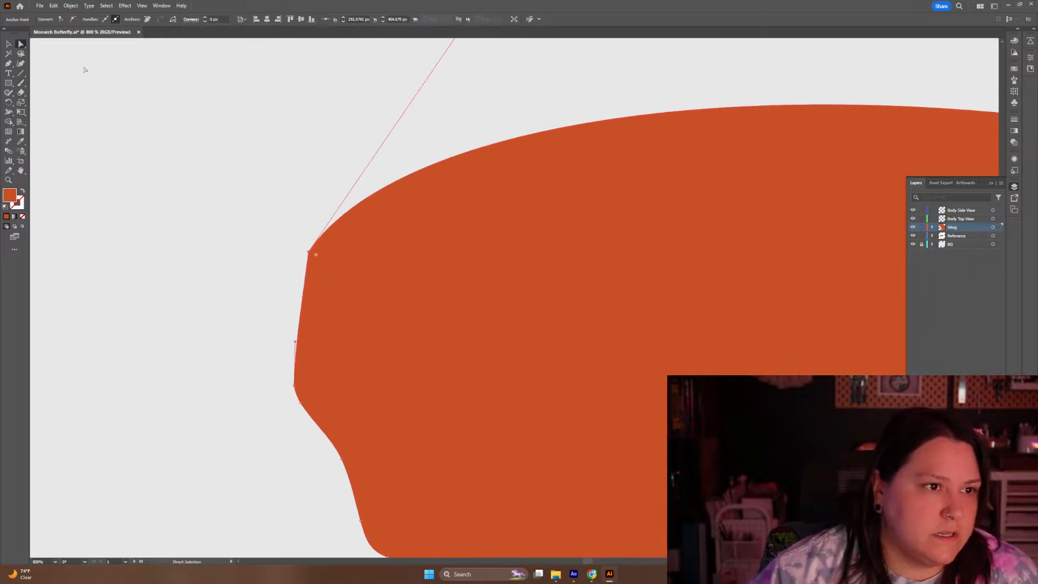
left_click(73, 20)
left_click(167, 208)
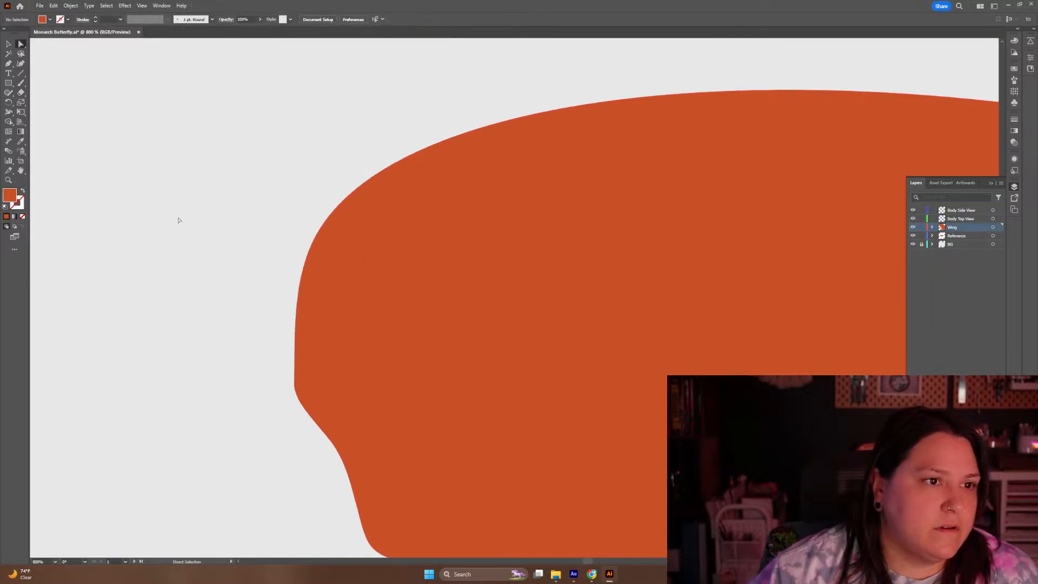
Examine the overall wing outline and the hind wing's outer edge for remaining sharp corners
left_click_drag(324, 327, 286, 190)
key("ctrl+minus")
key("ctrl+minus")
key("ctrl+minus")
key("ctrl+minus")
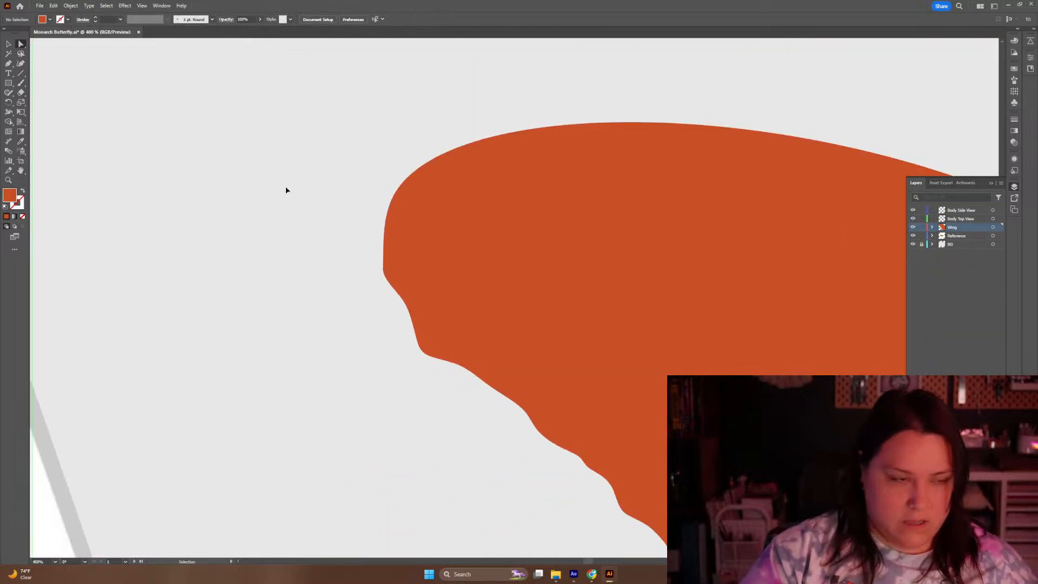
left_click_drag(656, 429, 417, 211)
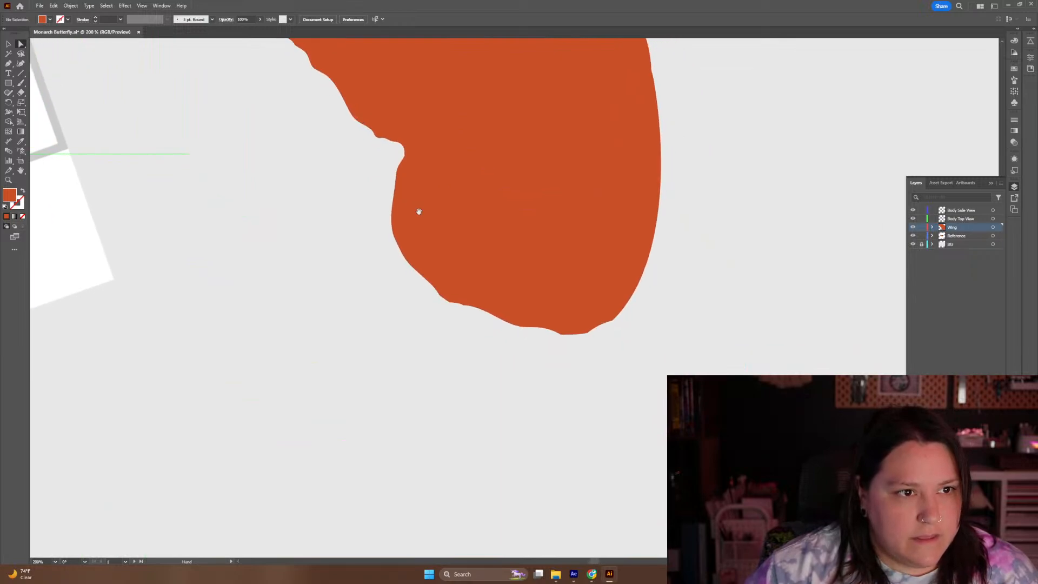
left_click(469, 236)
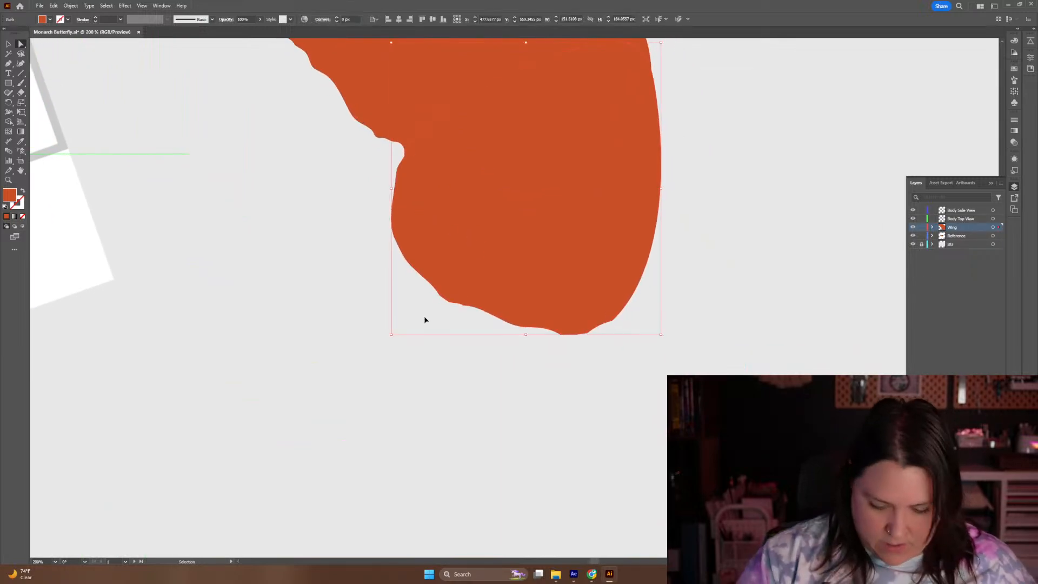
key("ctrl+plus")
key("ctrl+plus")
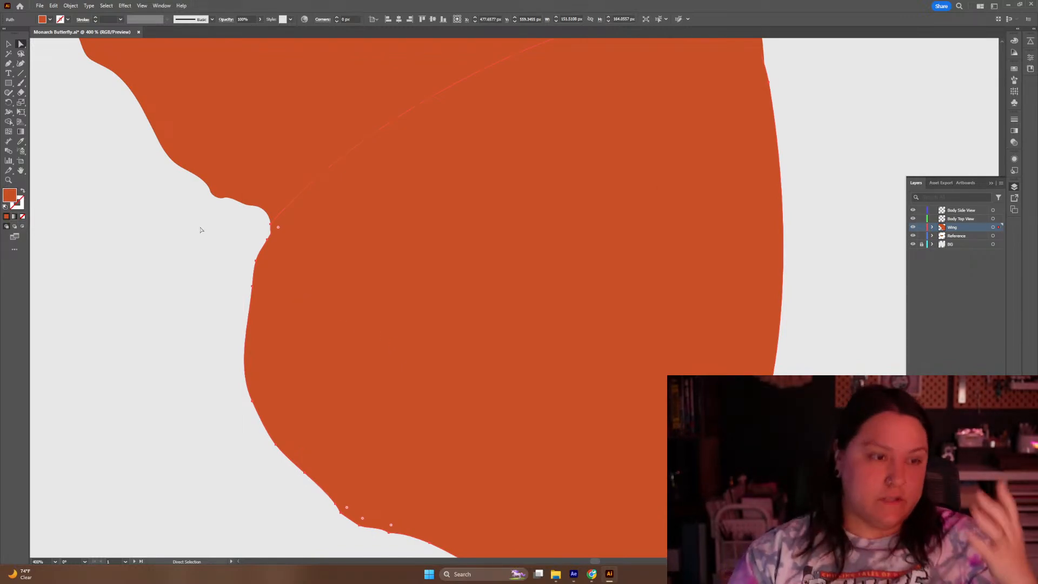
key("ctrl+minus")
key("ctrl+minus")
key("ctrl+minus")
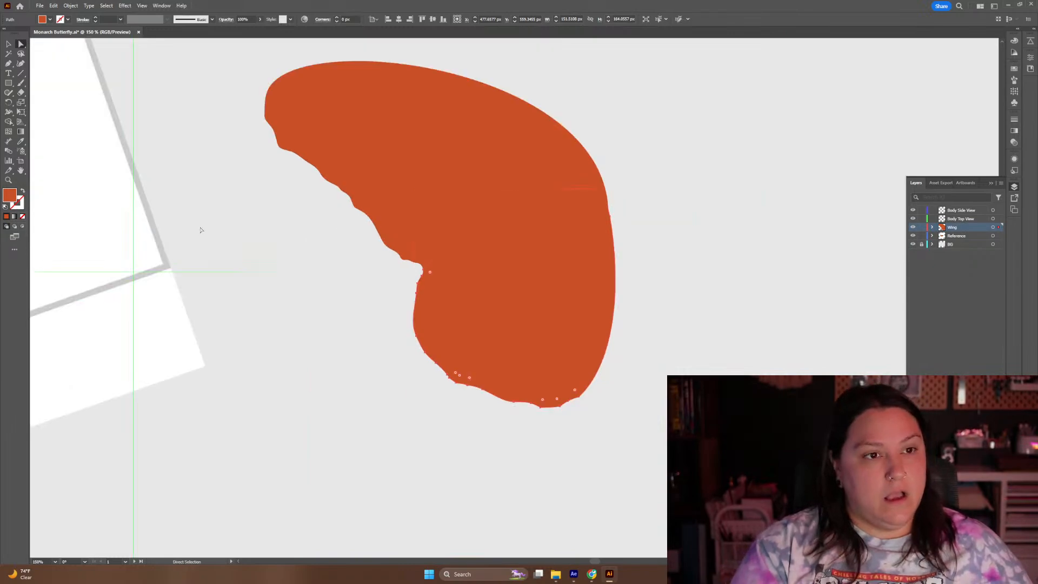
Convert the three neighbouring corner anchors midway along the hind wing's scalloped outer edge to smooth points
key("z")
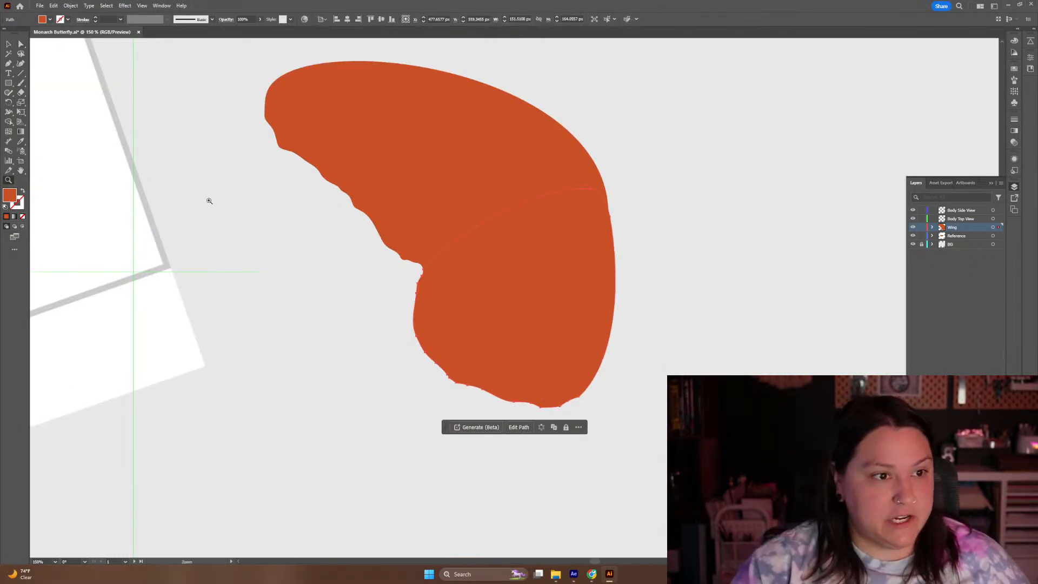
left_click_drag(242, 138, 253, 116)
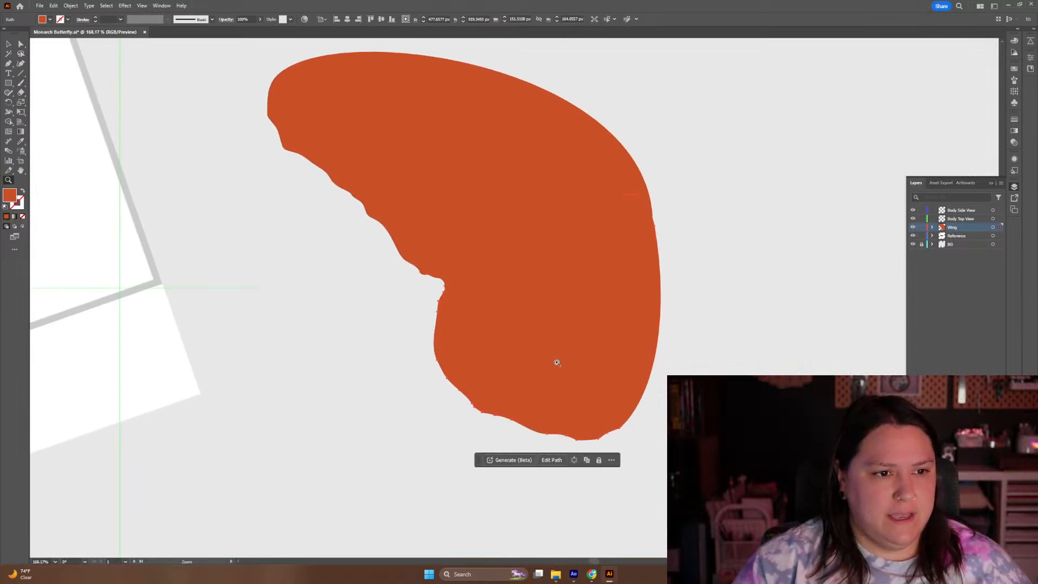
left_click_drag(465, 398, 469, 309)
left_click_drag(347, 430, 401, 412)
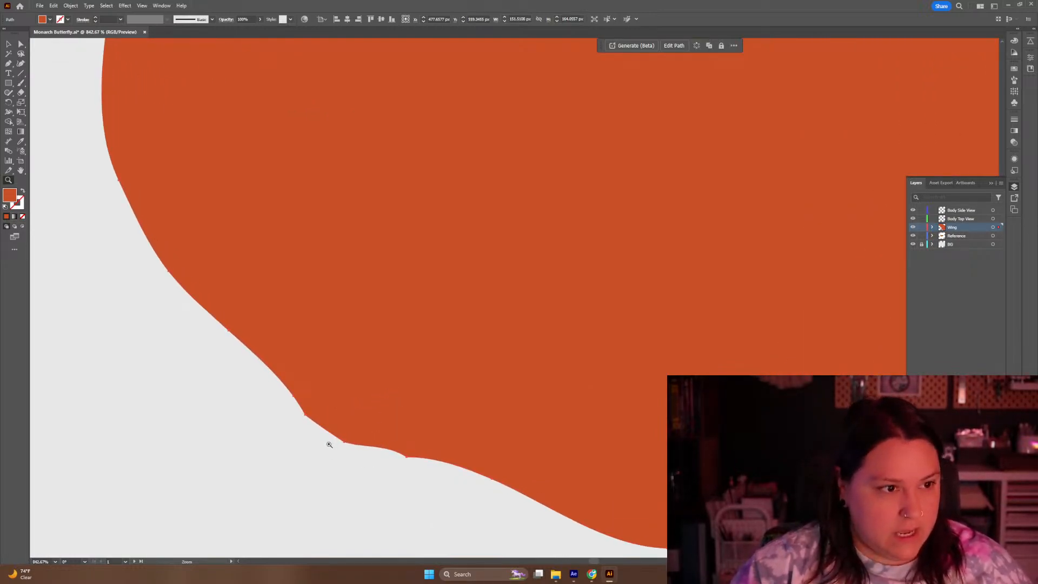
key("a")
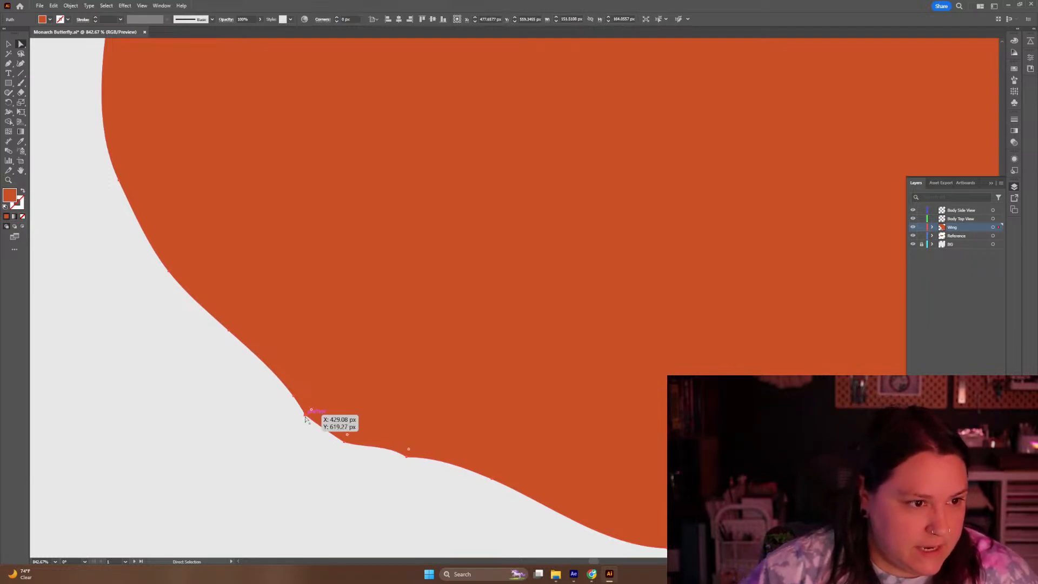
left_click(361, 470)
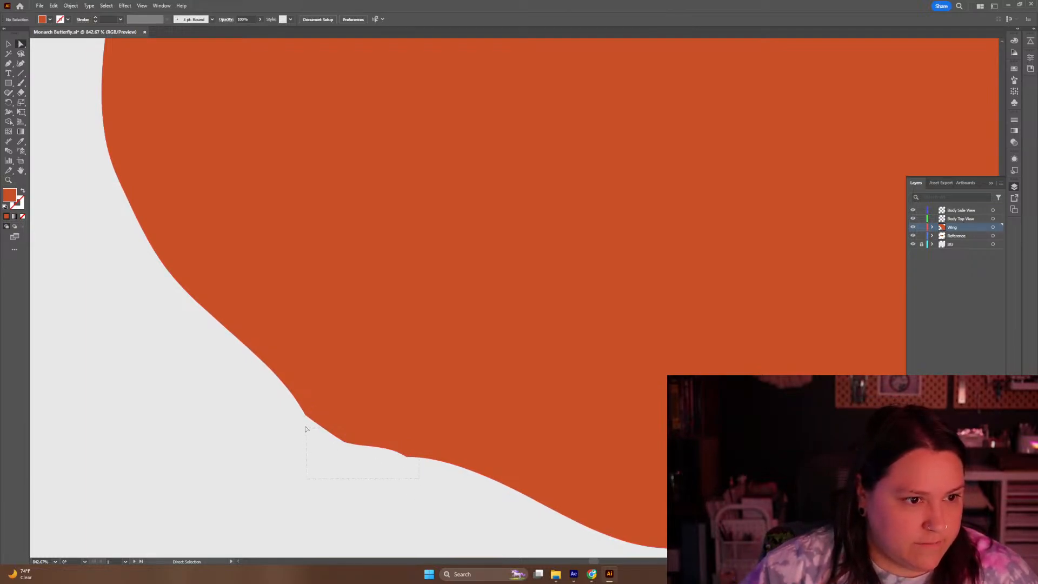
left_click_drag(293, 412, 294, 413)
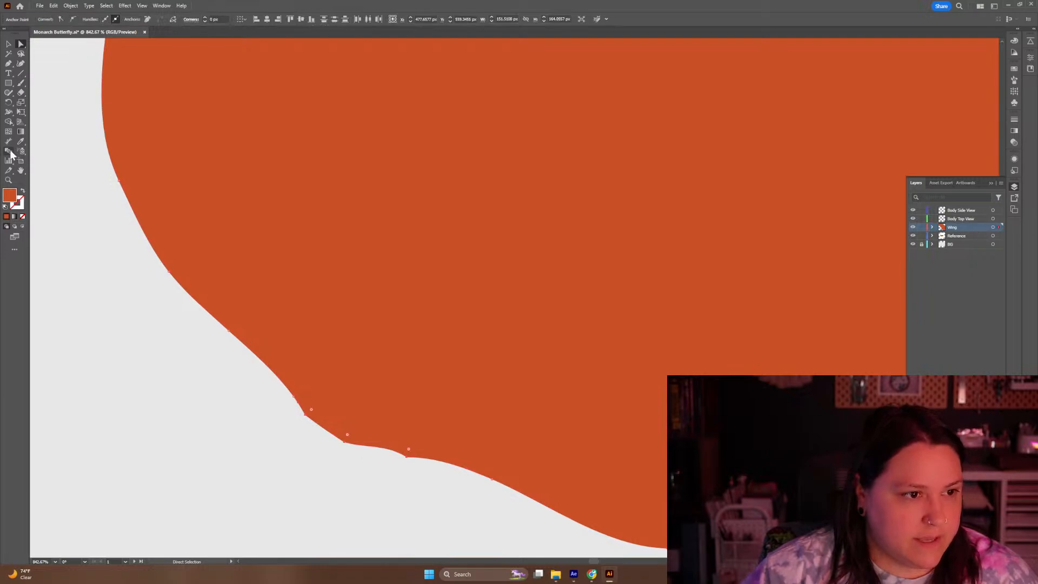
left_click(74, 20)
Convert the two corner anchors at the hind wing's lowest lobe to smooth points so the lobe is rounded
key("space")
left_click_drag(164, 241, 239, 455)
left_click_drag(223, 248, 189, 431)
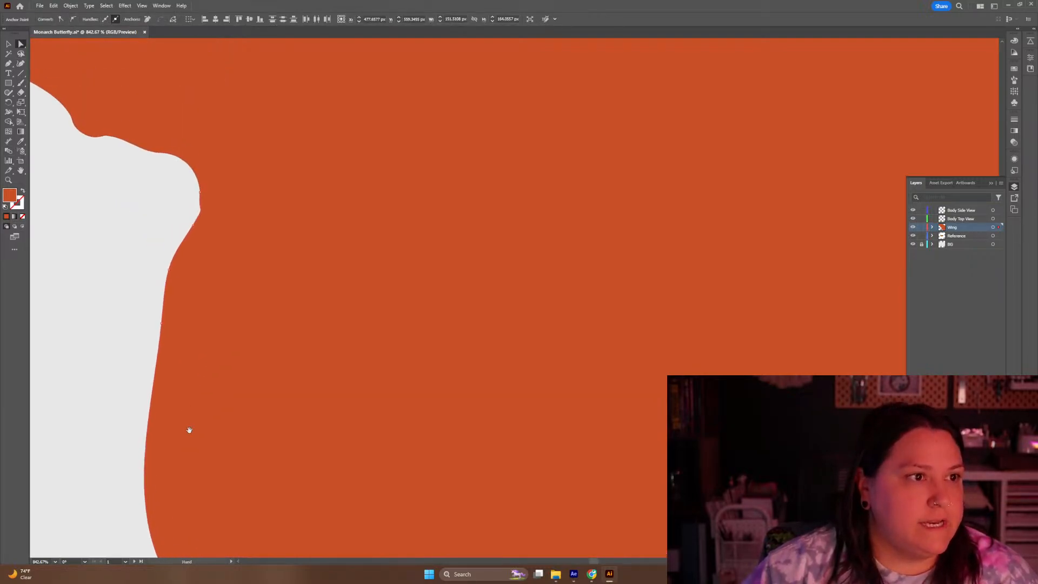
left_click_drag(220, 342, 317, 391)
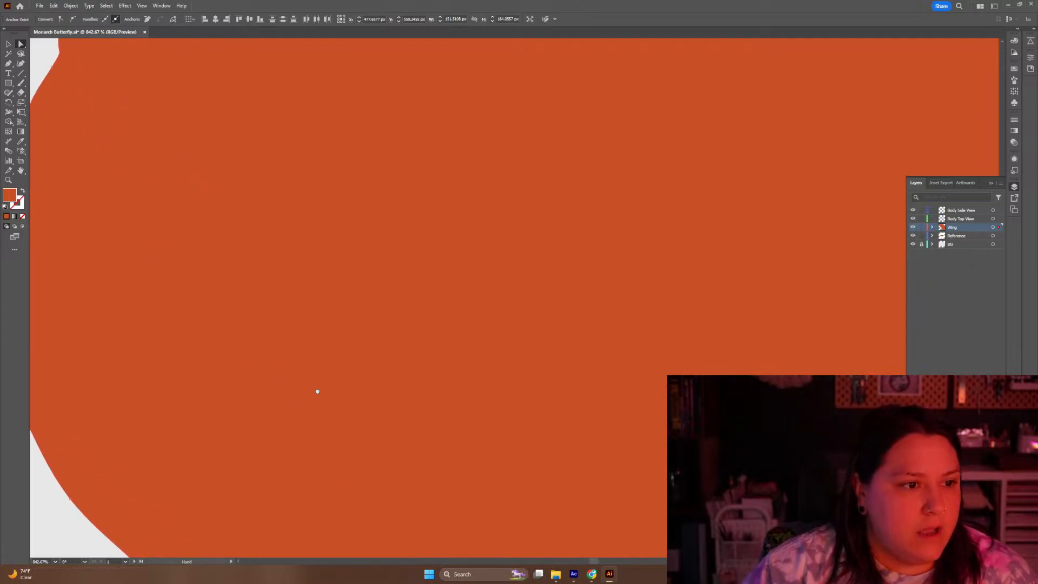
key("space")
mouse_move(431, 388)
left_mouse_down()
mouse_move(371, 159)
mouse_move(261, 87)
left_mouse_up()
left_click_drag(433, 262, 386, 298)
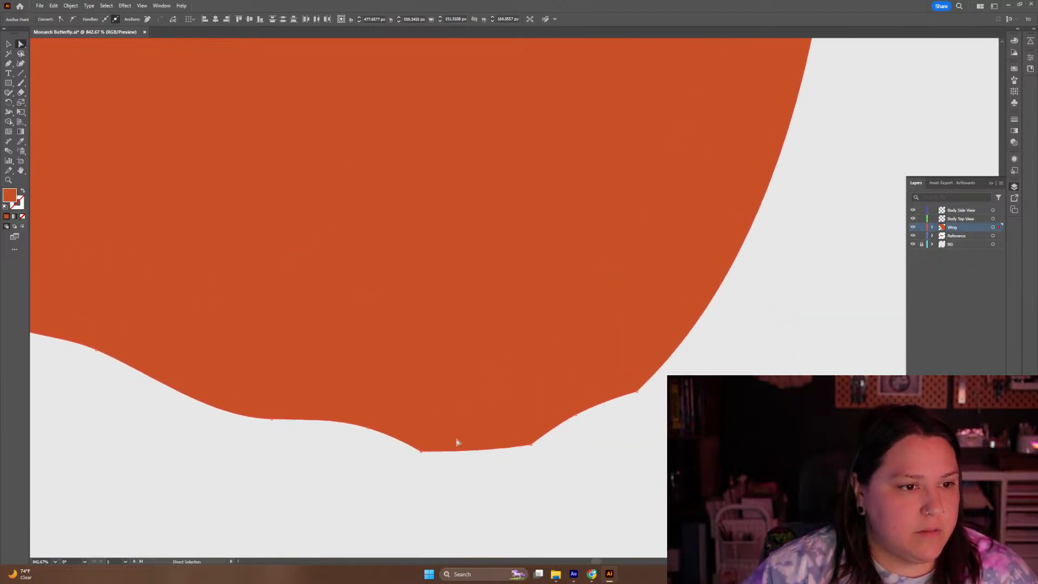
left_click_drag(366, 448, 368, 444)
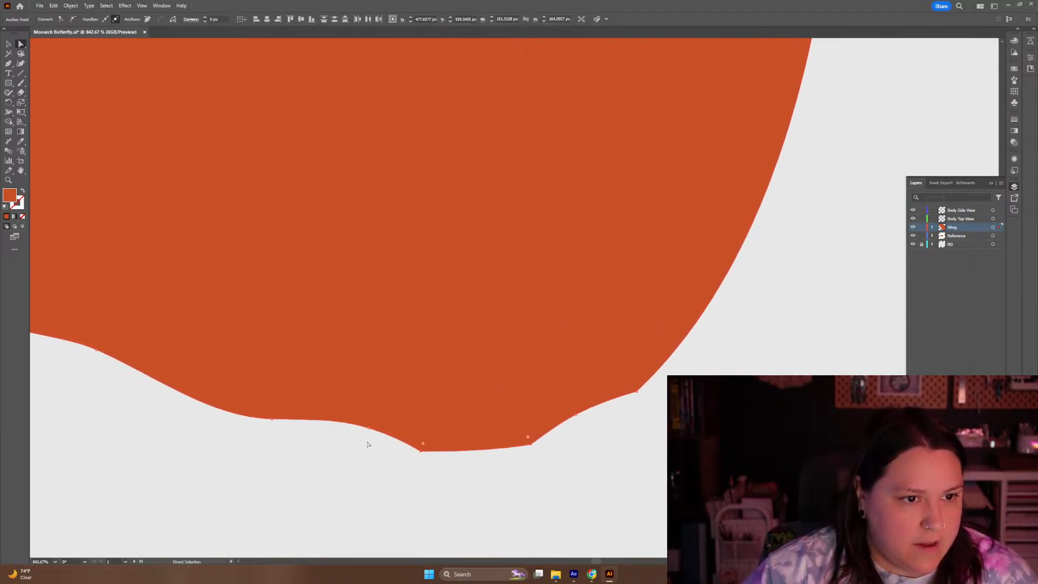
left_click(73, 19)
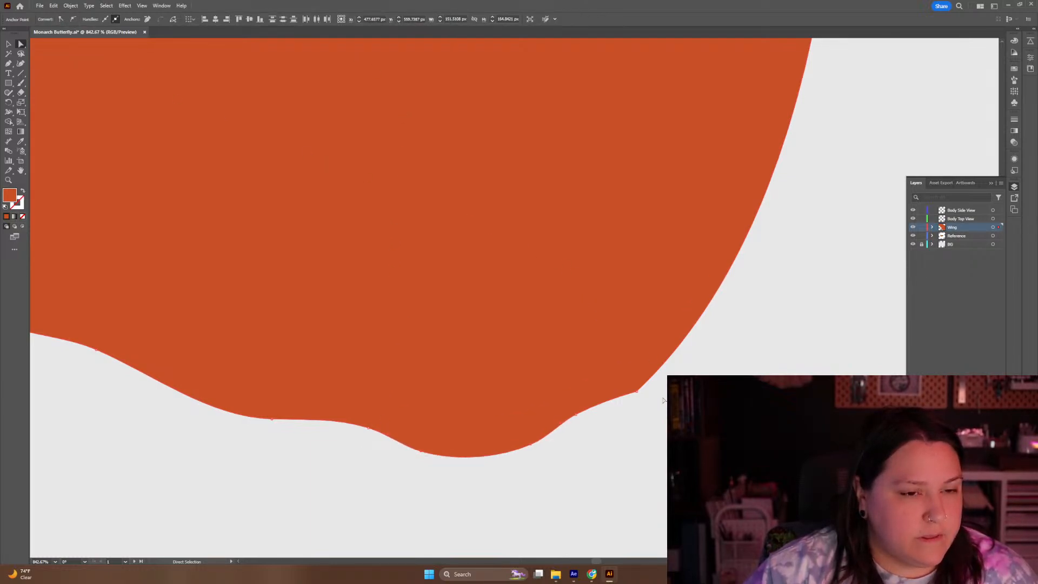
Convert the last corner anchor, where the hind wing's scallops meet its long inner edge, to a smooth point
left_click_drag(615, 385, 617, 385)
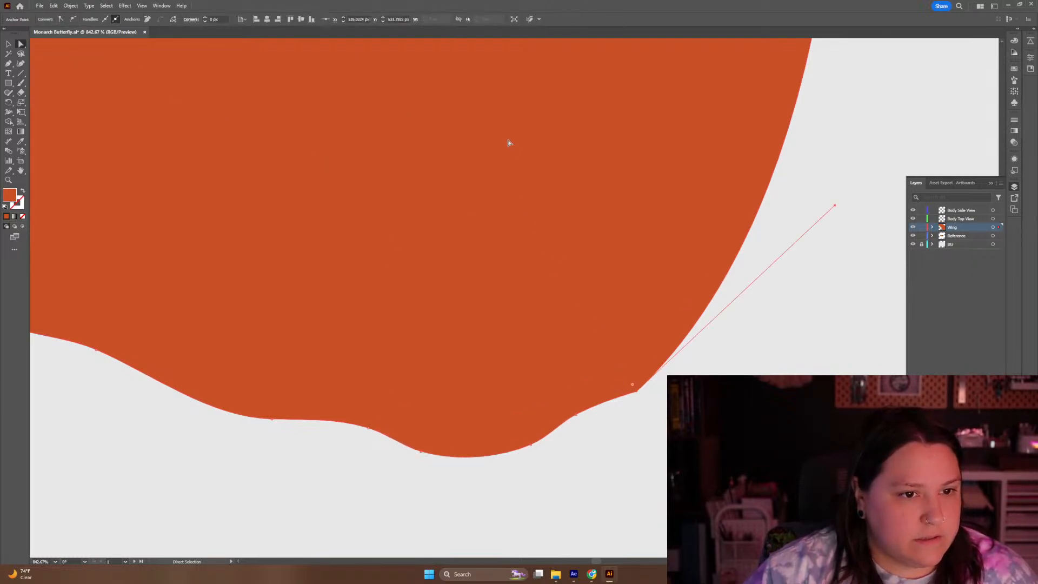
left_click(73, 19)
left_click(656, 449)
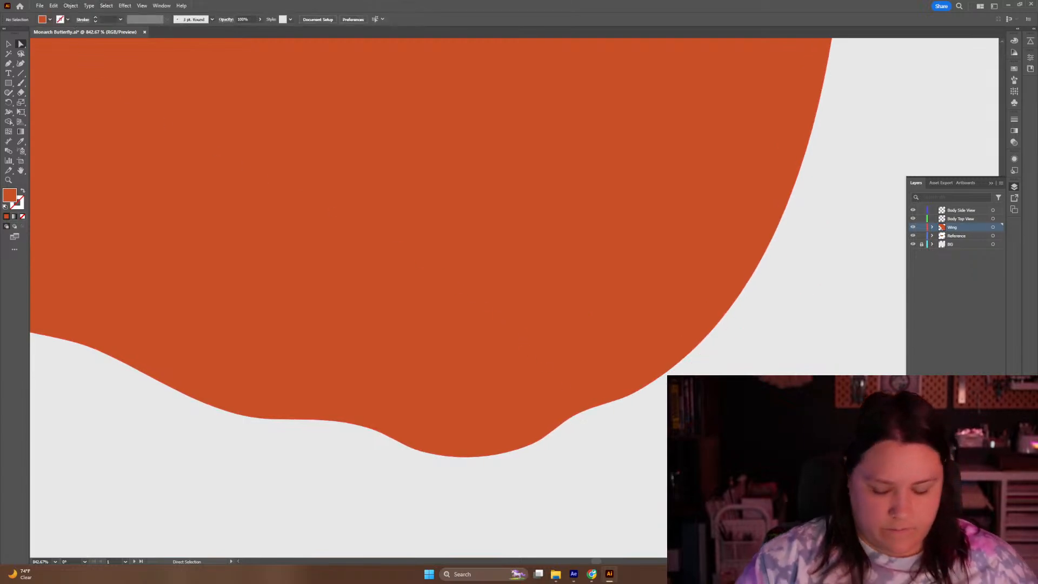
Check the whole wing outline at reduced magnification and save the document
key("ctrl+minus")
key("ctrl+minus")
key("ctrl+minus")
key("ctrl+minus")
key("ctrl+minus")
key("ctrl+minus")
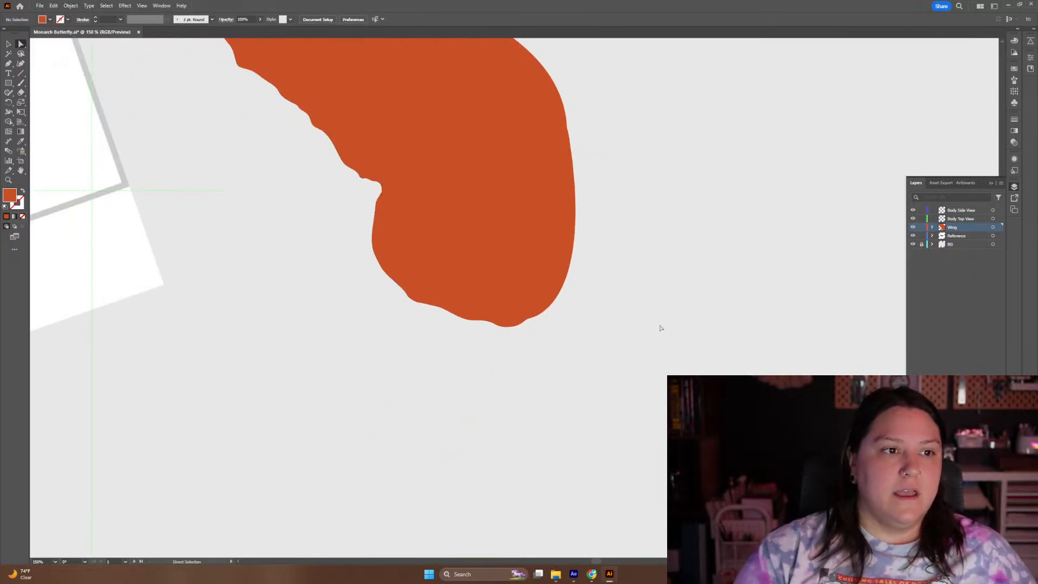
left_click_drag(634, 246, 708, 380)
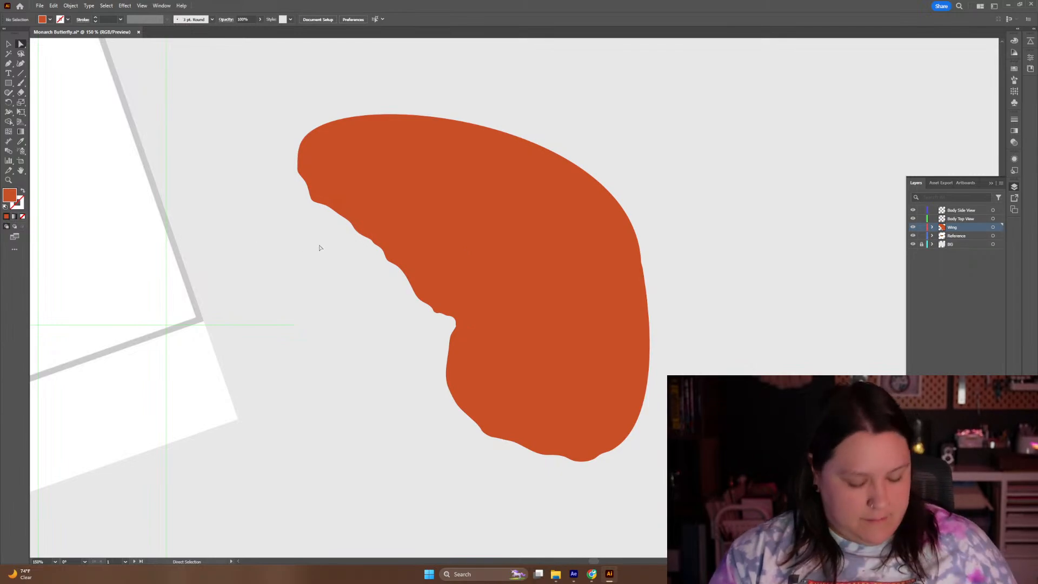
left_click_drag(303, 167, 278, 181)
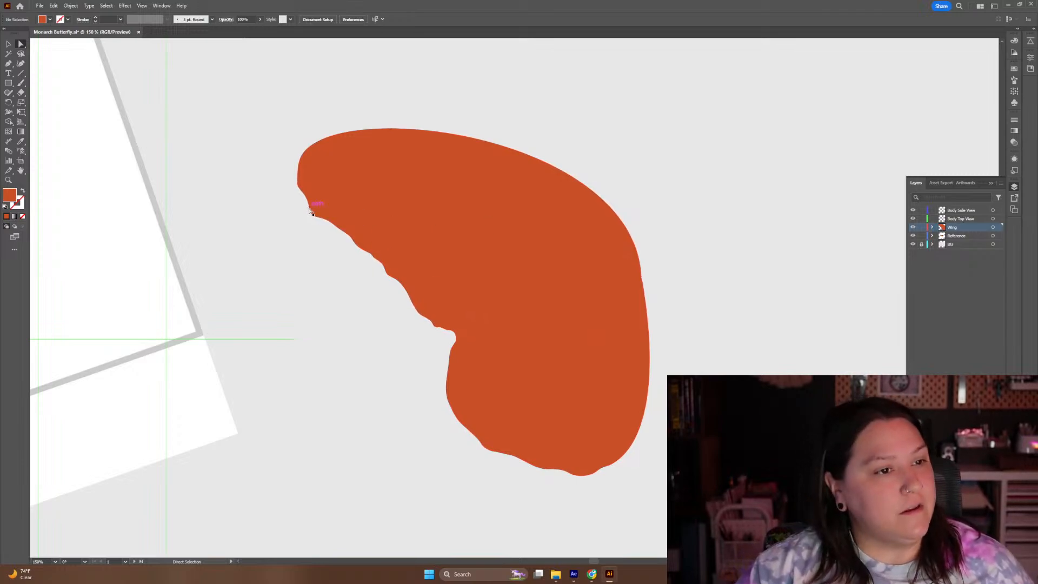
key("ctrl+s")
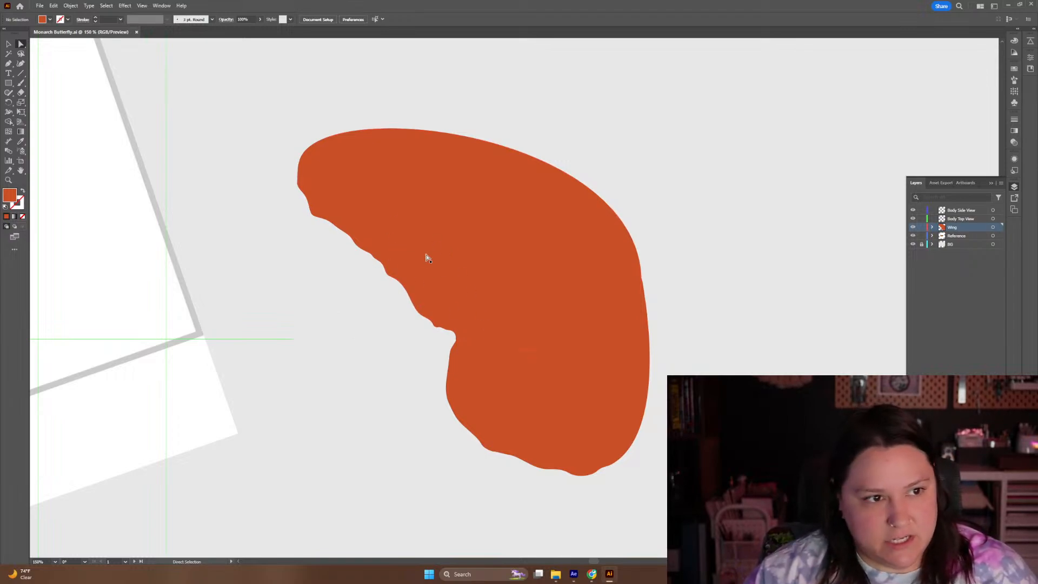
Check the reference butterfly's colours, and change the fill of both the front and hind wings to near-black #2b2827
key("v")
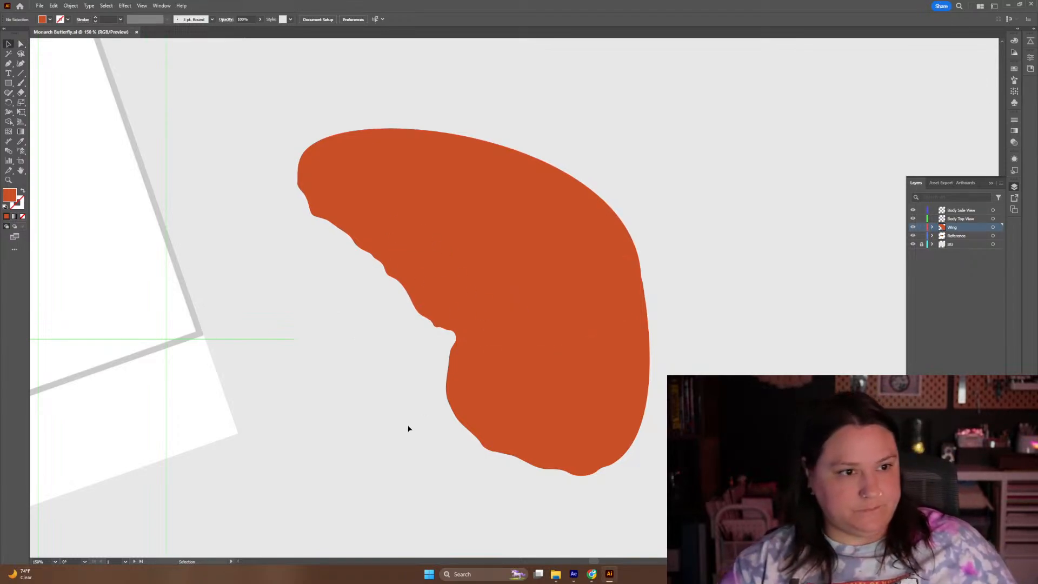
left_click_drag(417, 190, 856, 276)
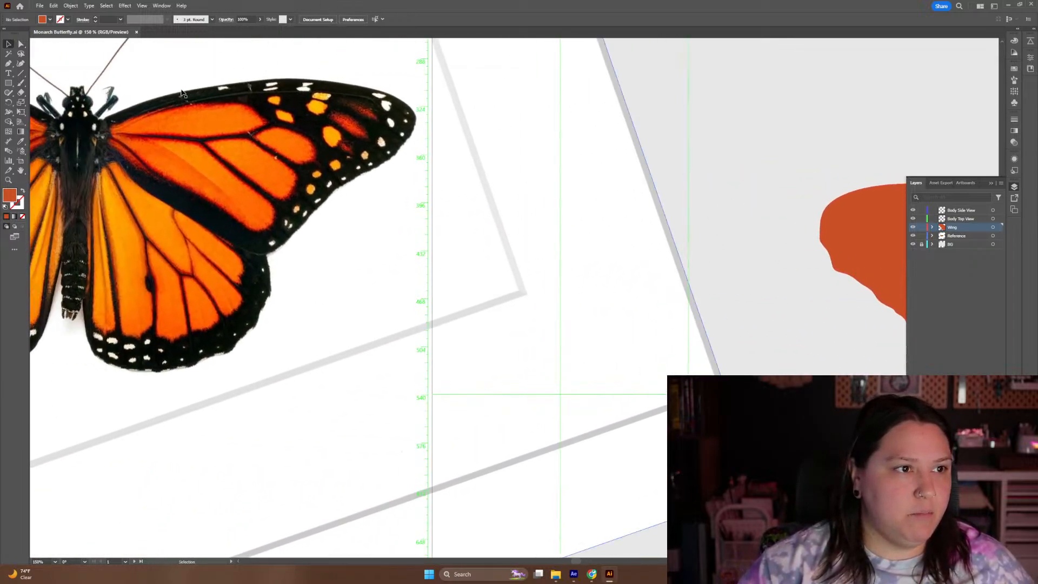
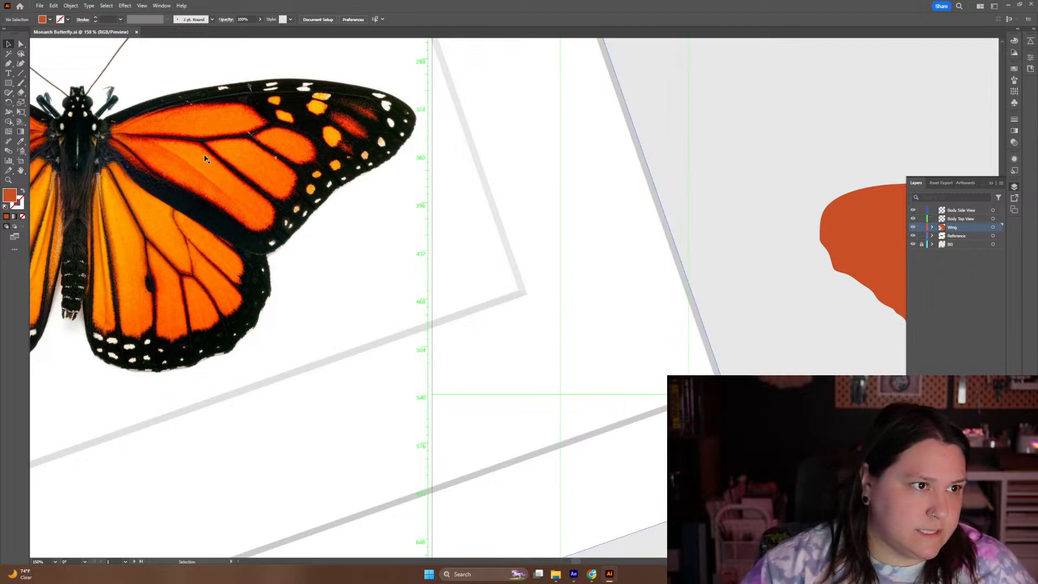
left_click_drag(806, 294, 332, 262)
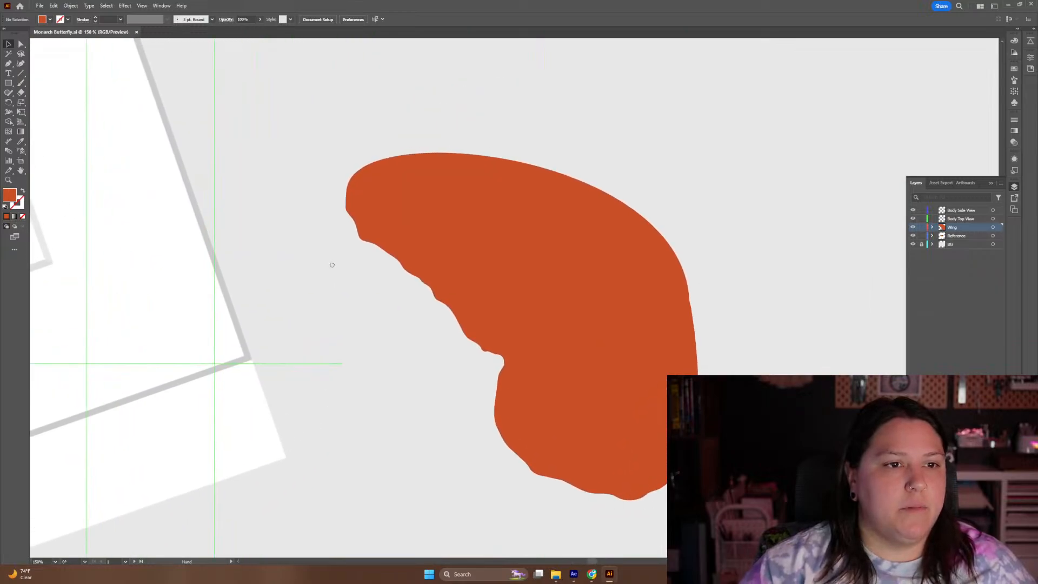
left_click(530, 259)
left_click(595, 414, "shift")
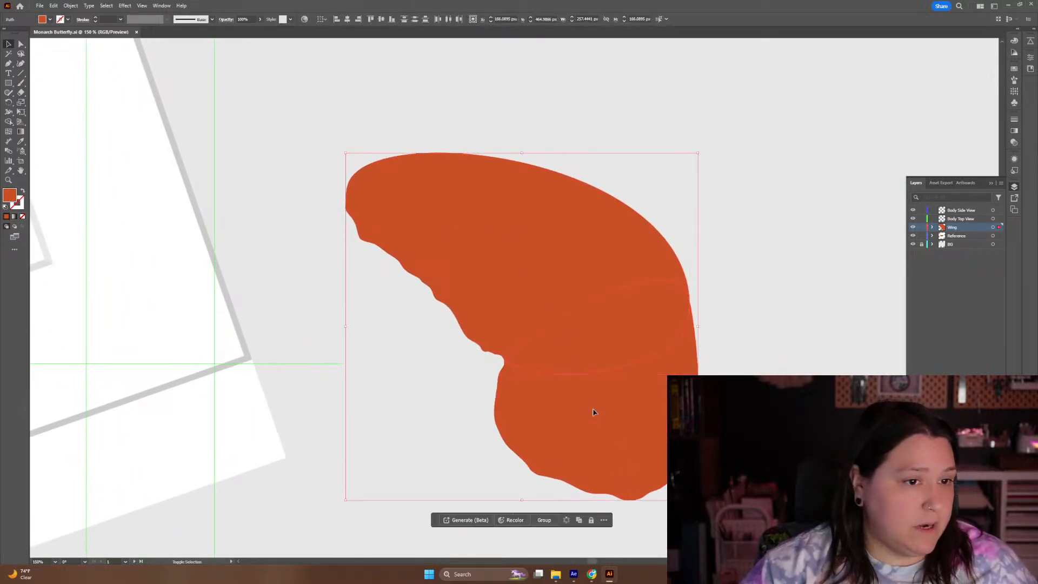
double_click(9, 195)
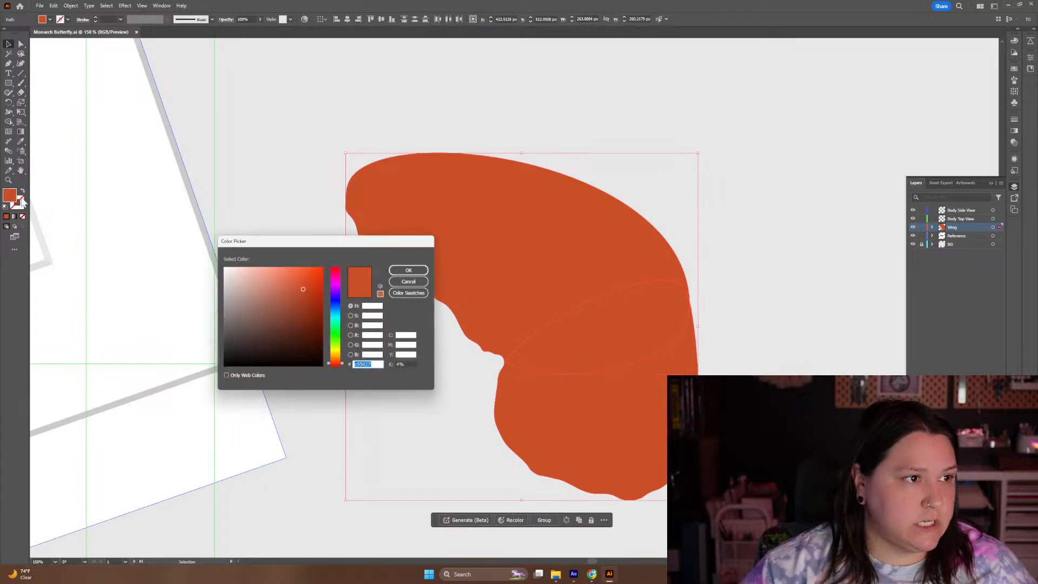
mouse_move(275, 367)
left_mouse_down()
mouse_move(208, 378)
mouse_move(226, 348)
left_mouse_up()
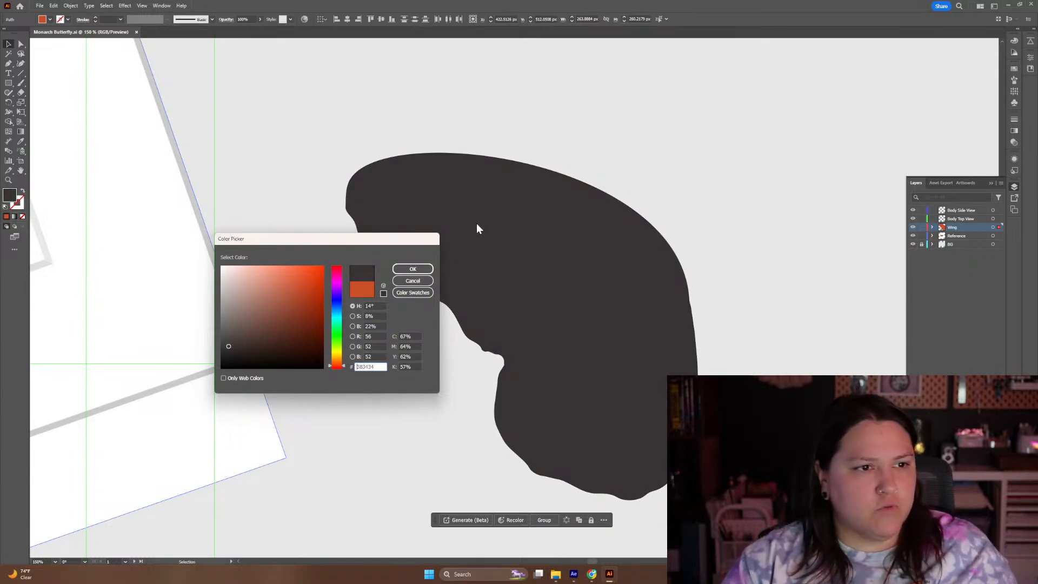
left_click(234, 352)
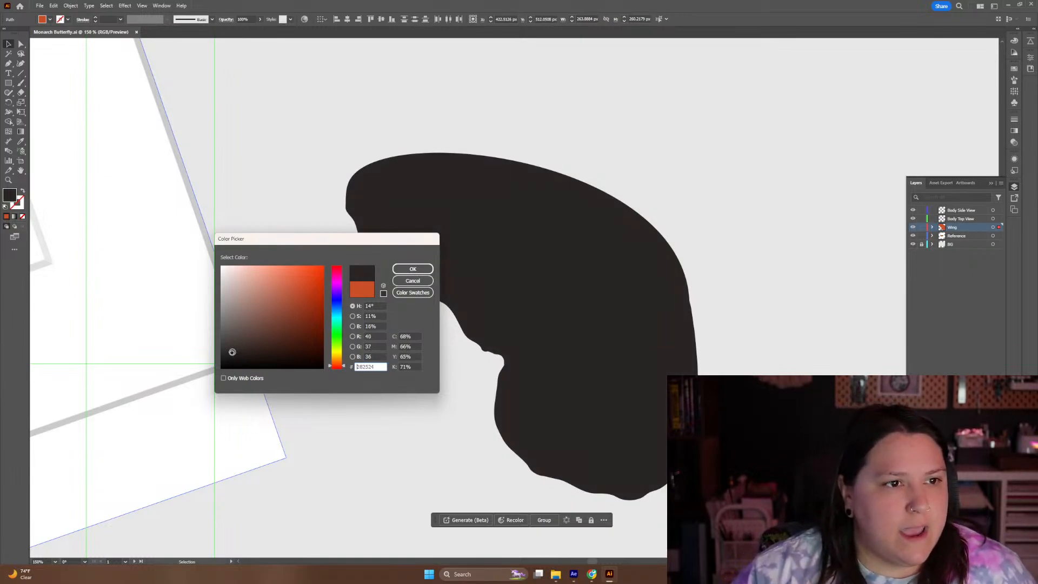
left_click_drag(231, 349, 233, 352)
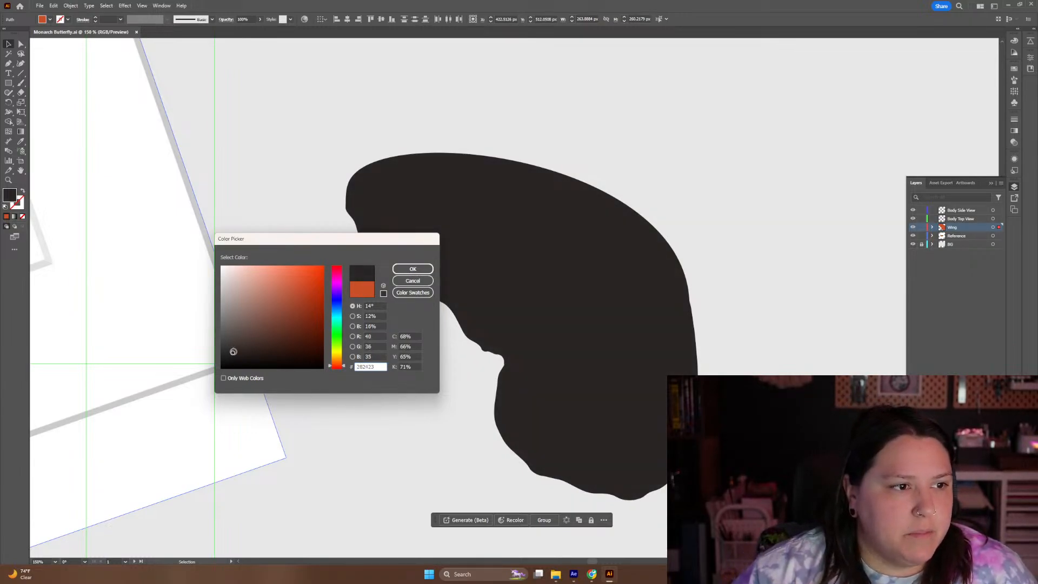
left_click(230, 352)
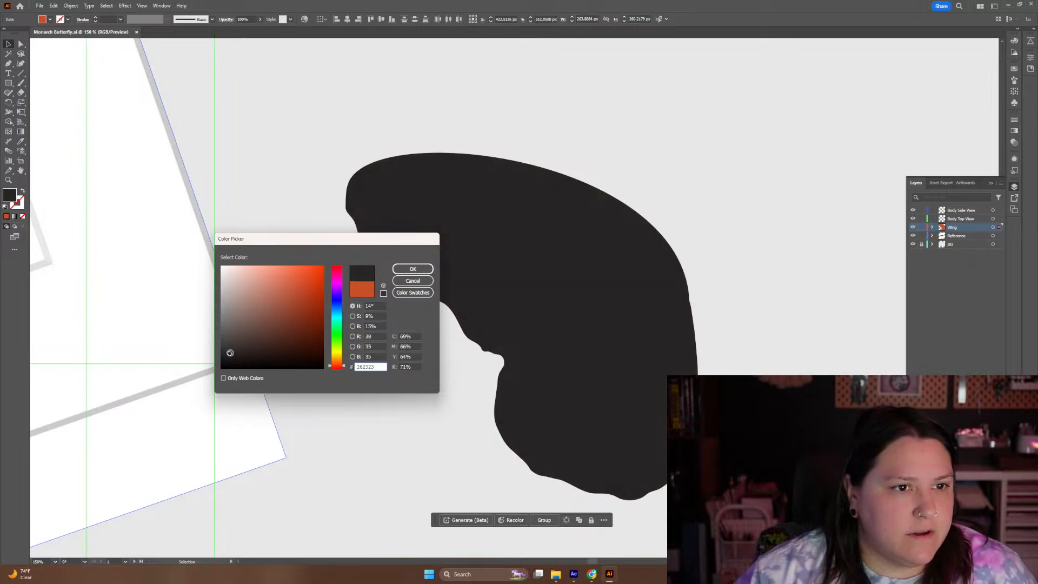
left_click_drag(231, 351, 235, 351)
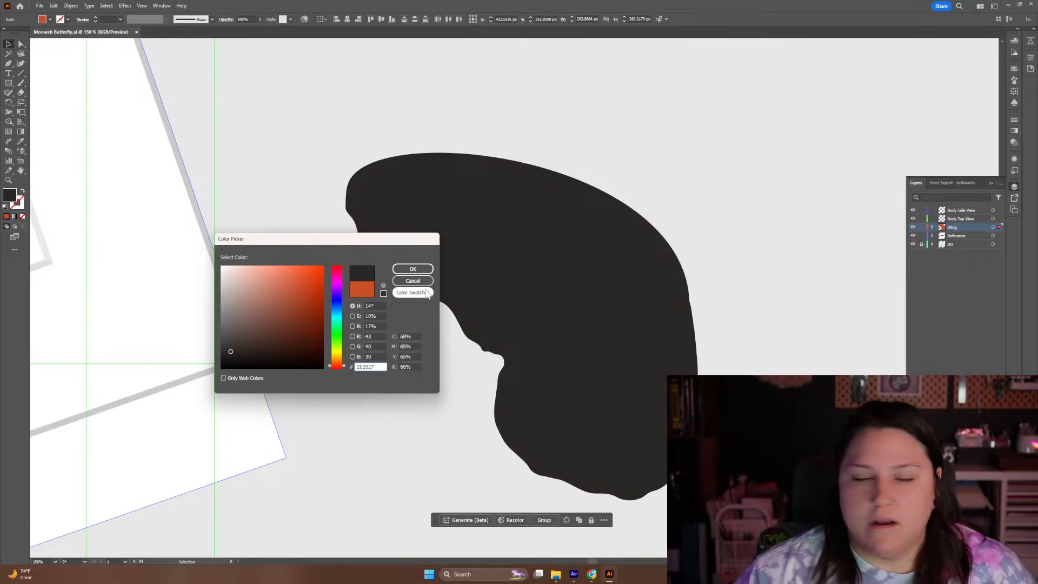
left_click(412, 269)
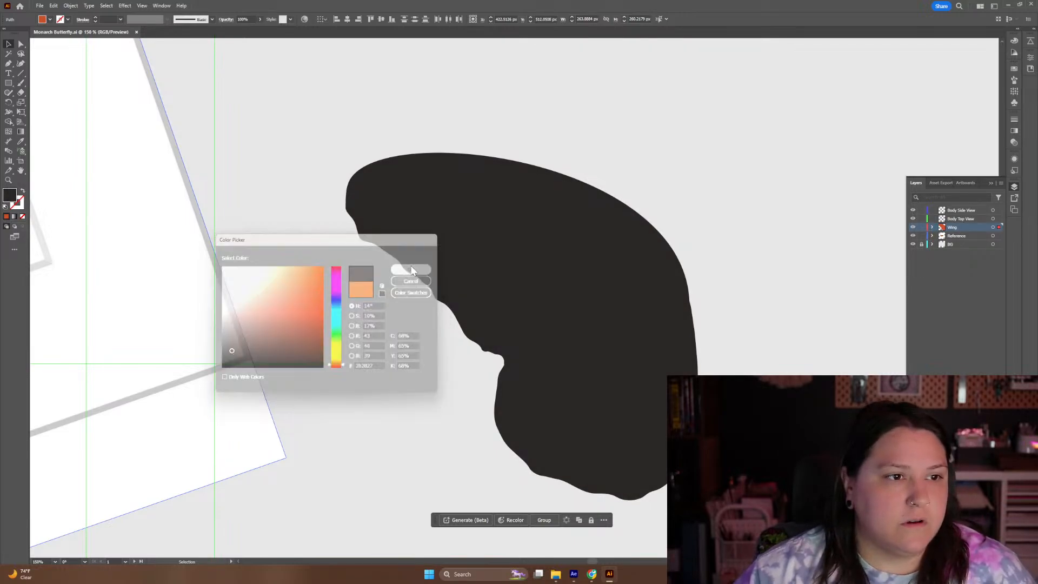
left_click(425, 426)
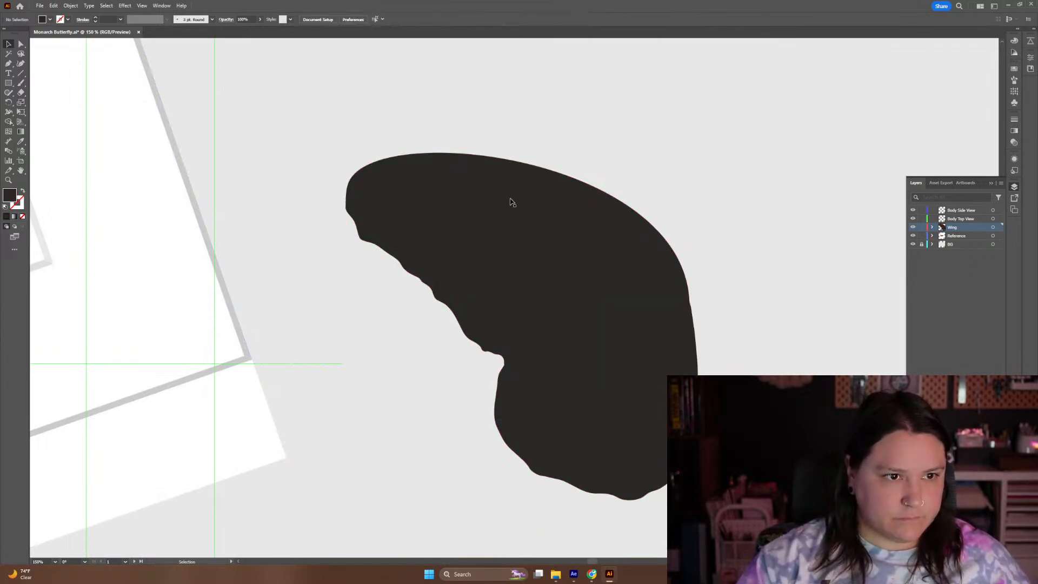
key("space")
left_click_drag(129, 230, 124, 189)
left_click(488, 210)
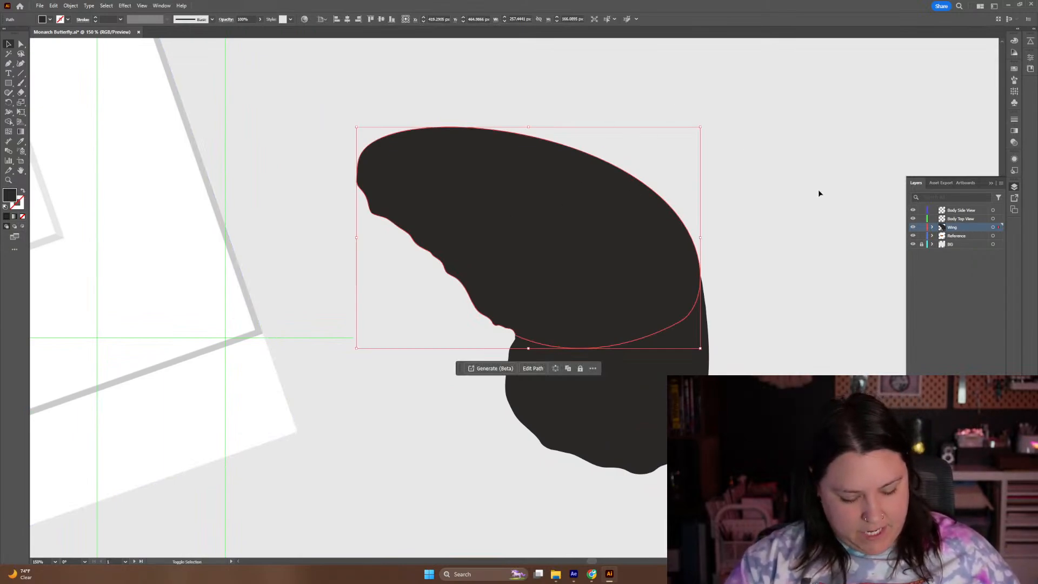
key("a")
key("v")
key("a")
key("v")
key("a")
key("v")
left_click_drag(590, 277, 668, 251)
key("a")
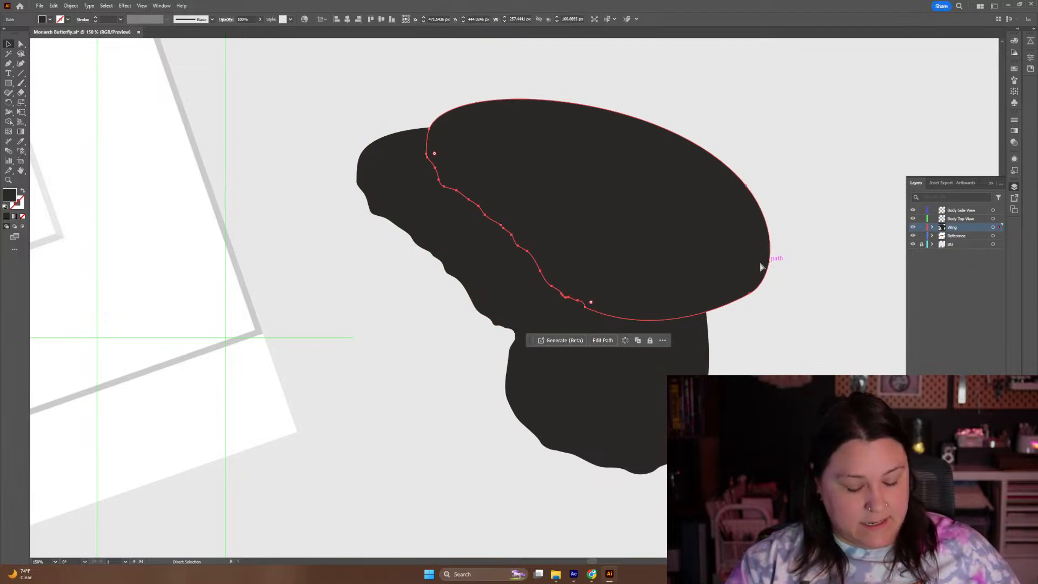
left_click_drag(764, 266, 694, 295)
key("v")
Examine the orange cells and black veins on the reference monarch's wings and compare them with the dark wing shapes
left_click_drag(254, 230, 764, 303)
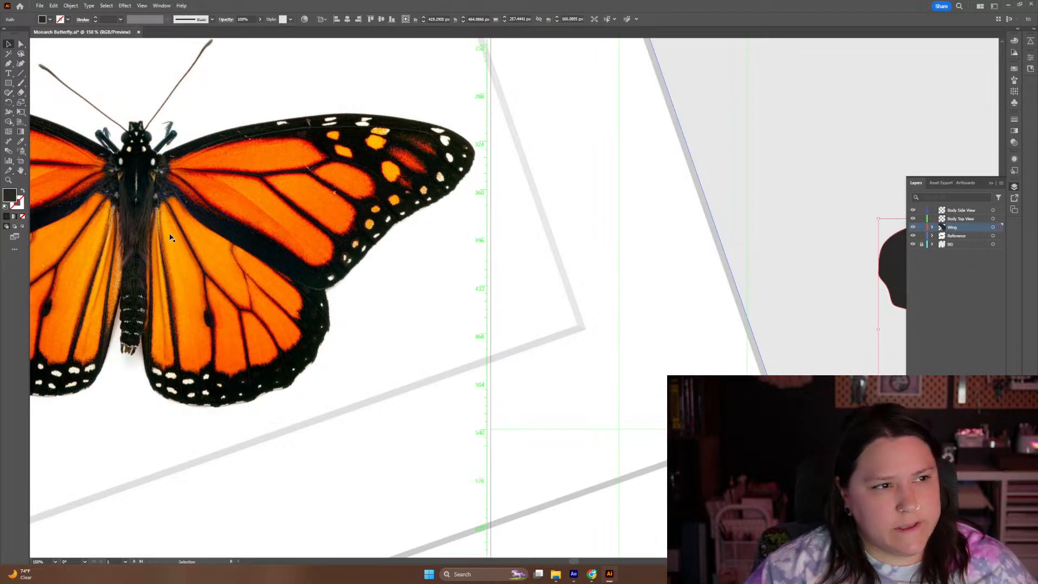
key("space")
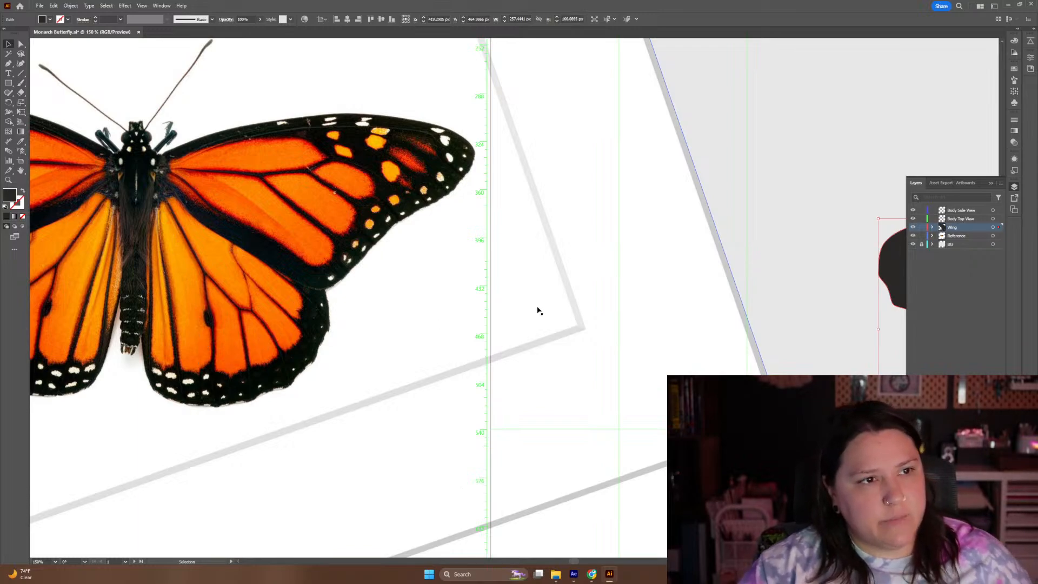
key("space")
left_click_drag(685, 348, 17, 266)
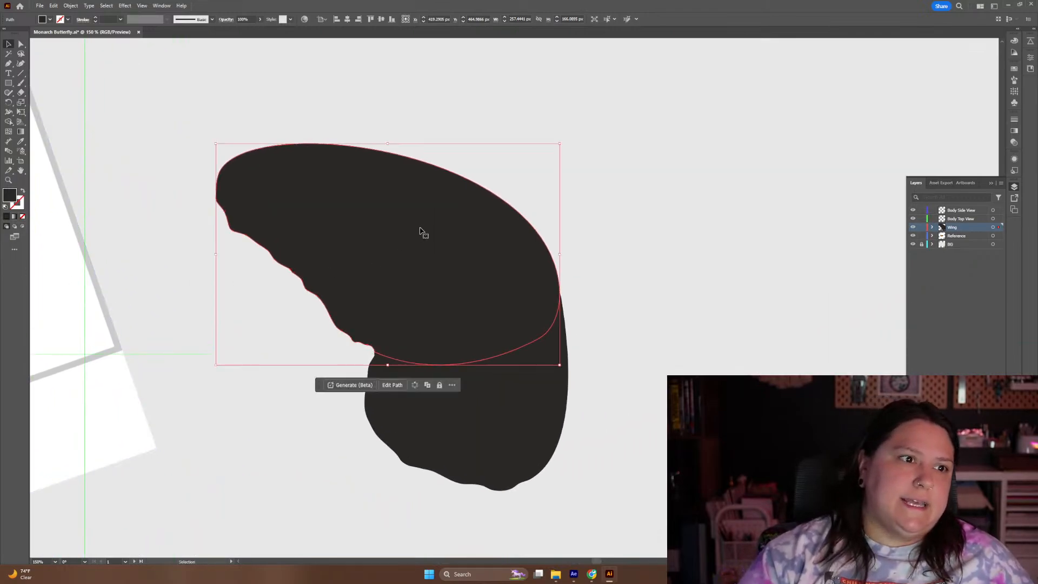
Replace the front wing's solid fill with a linear white-to-black gradient
left_click(14, 216)
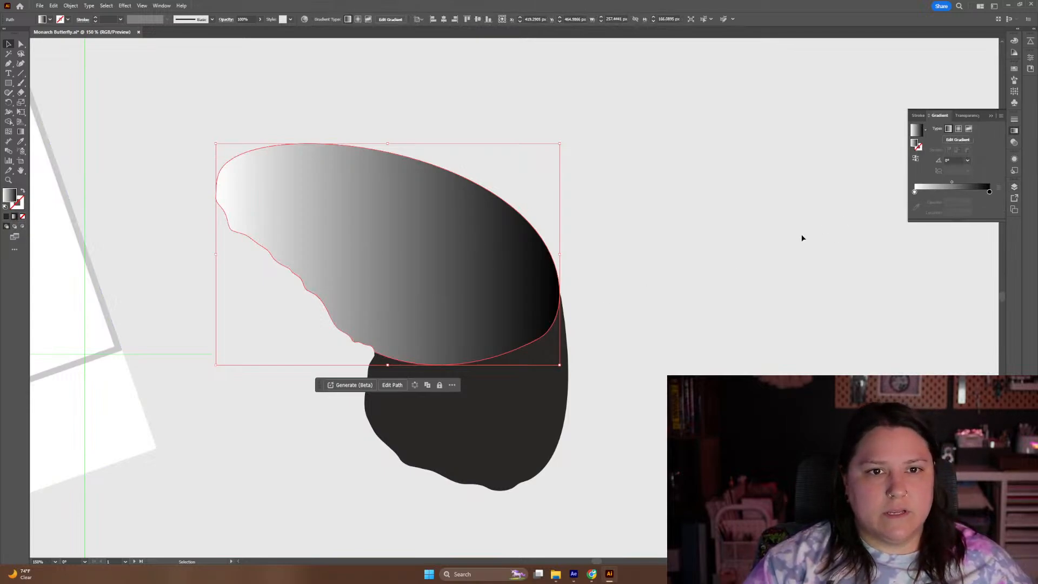
key("ctrl+minus")
left_click_drag(719, 189, 871, 199)
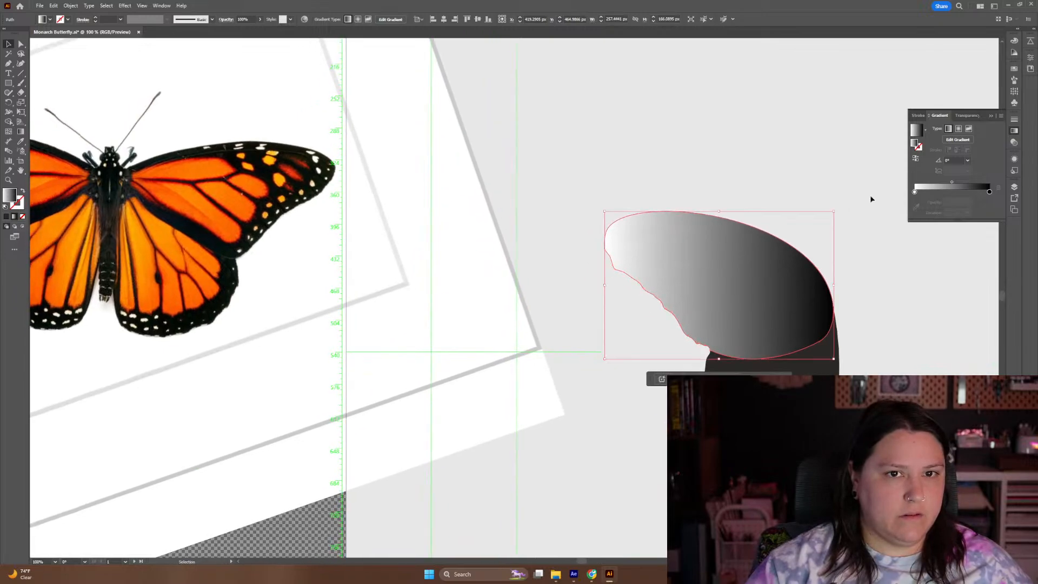
left_click(989, 191)
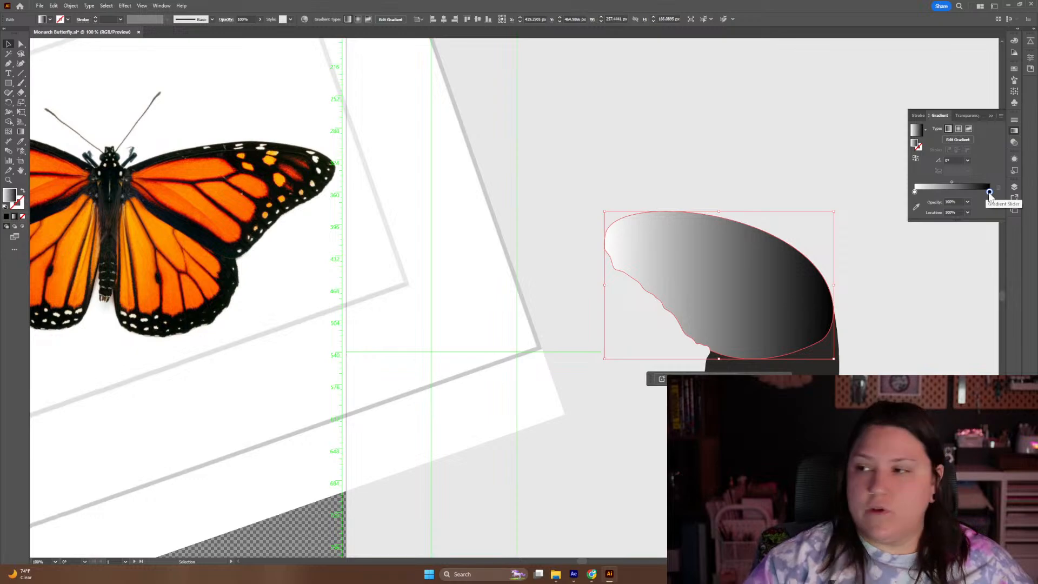
left_click(915, 192)
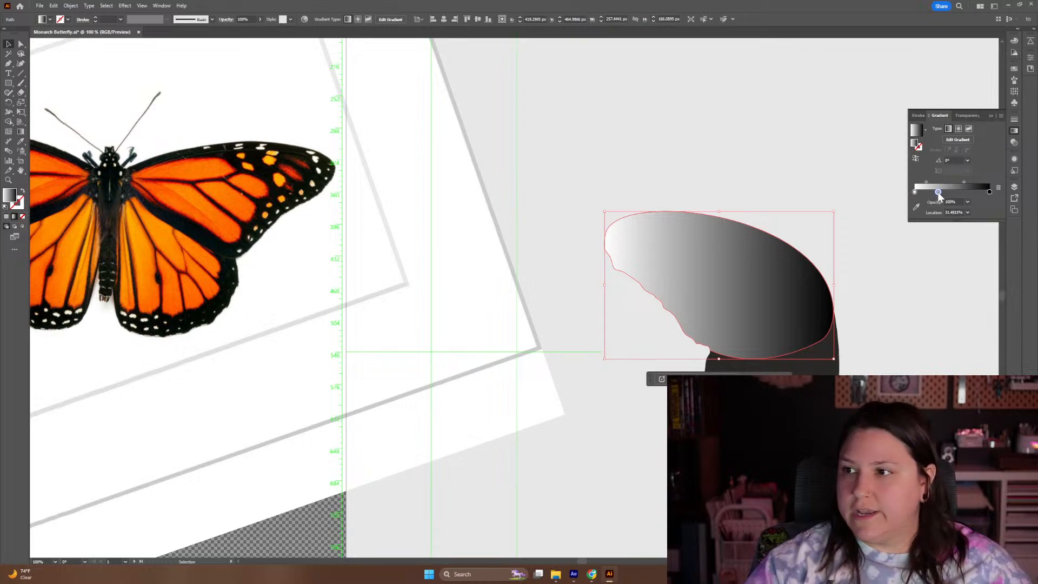
left_click(938, 193)
left_click_drag(939, 193, 747, 202)
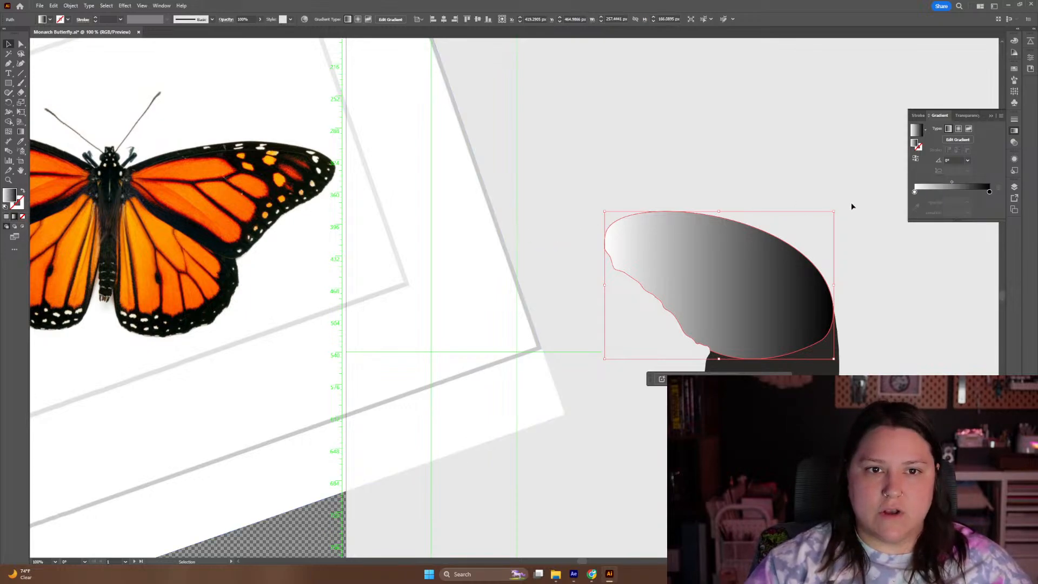
Sample orange from the reference butterfly's front wing for the gradient's black end stop, and adjust it to a burnt orange, #bd572b
left_click(990, 193)
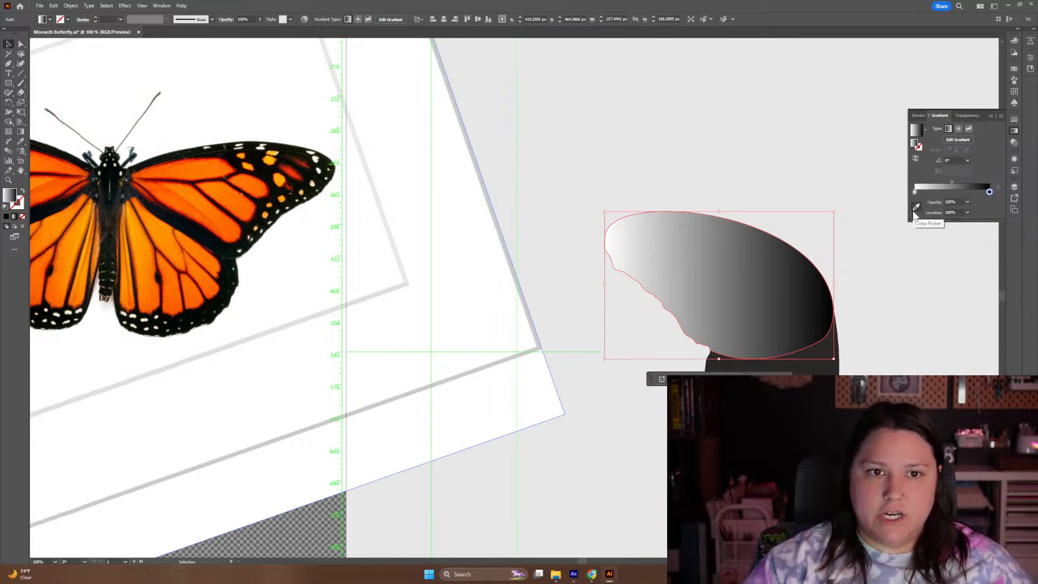
left_click(917, 207)
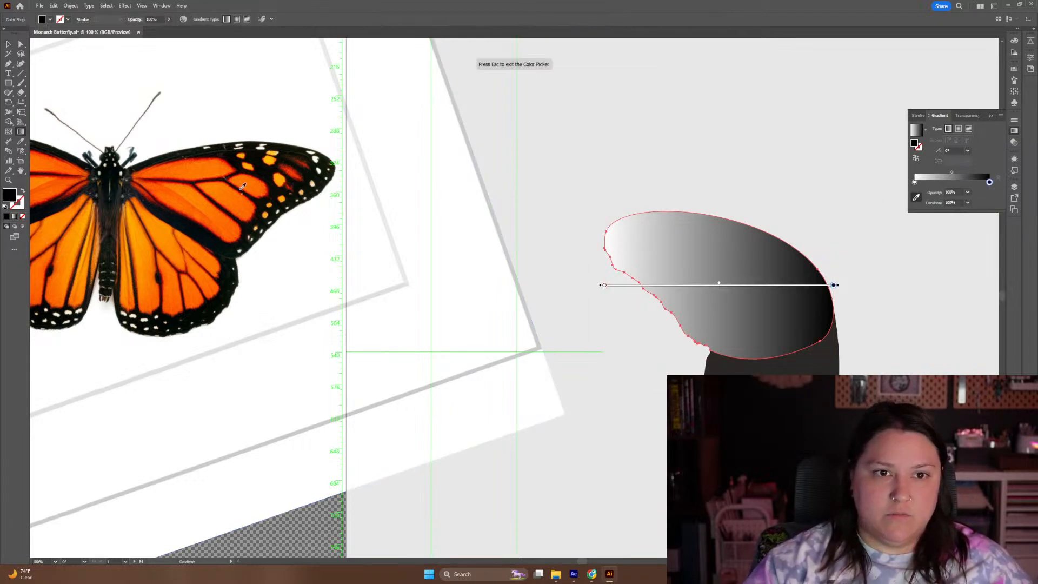
left_click(193, 161)
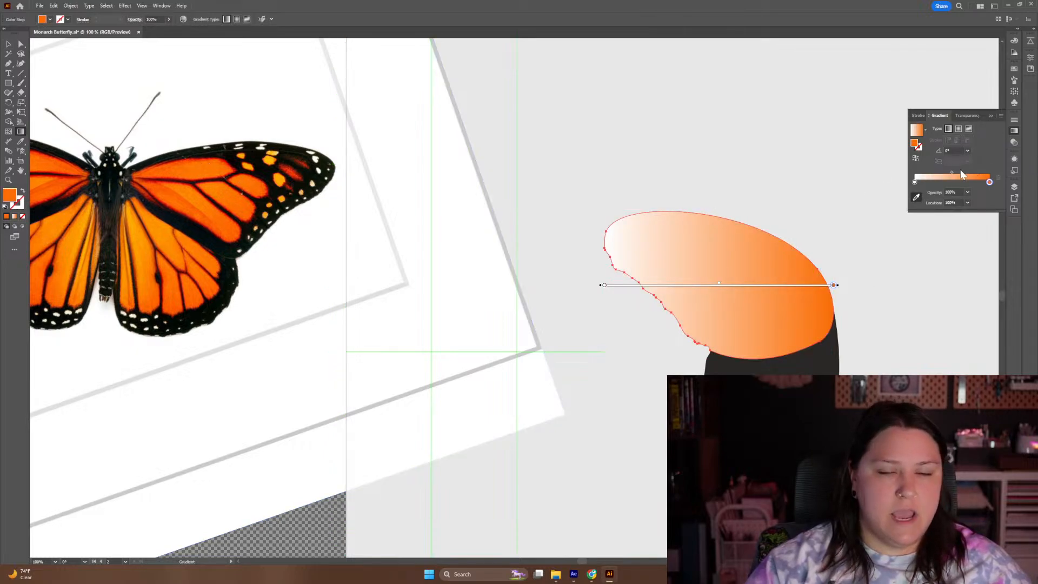
double_click(989, 183)
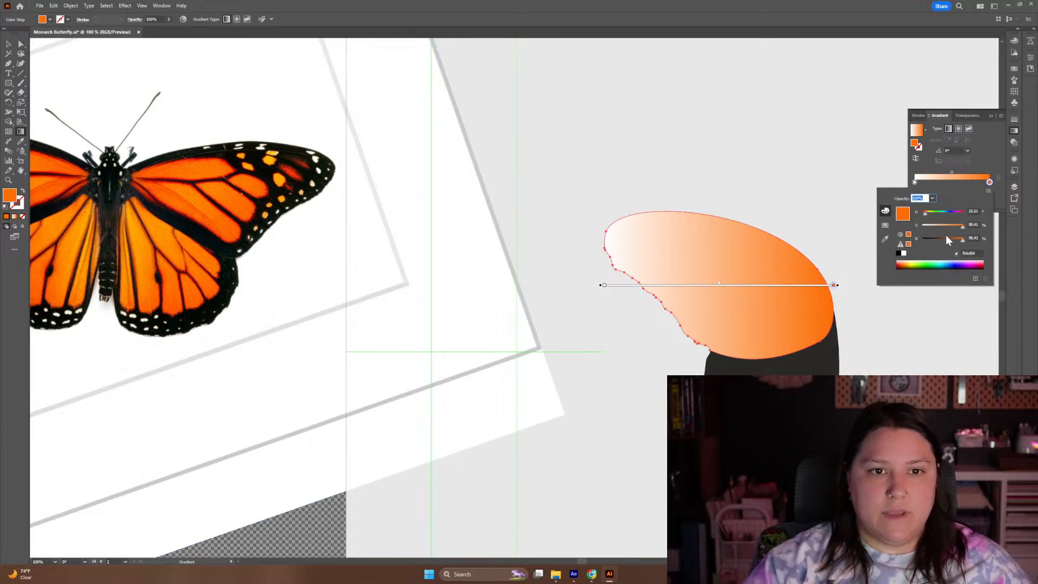
left_click_drag(959, 241, 945, 242)
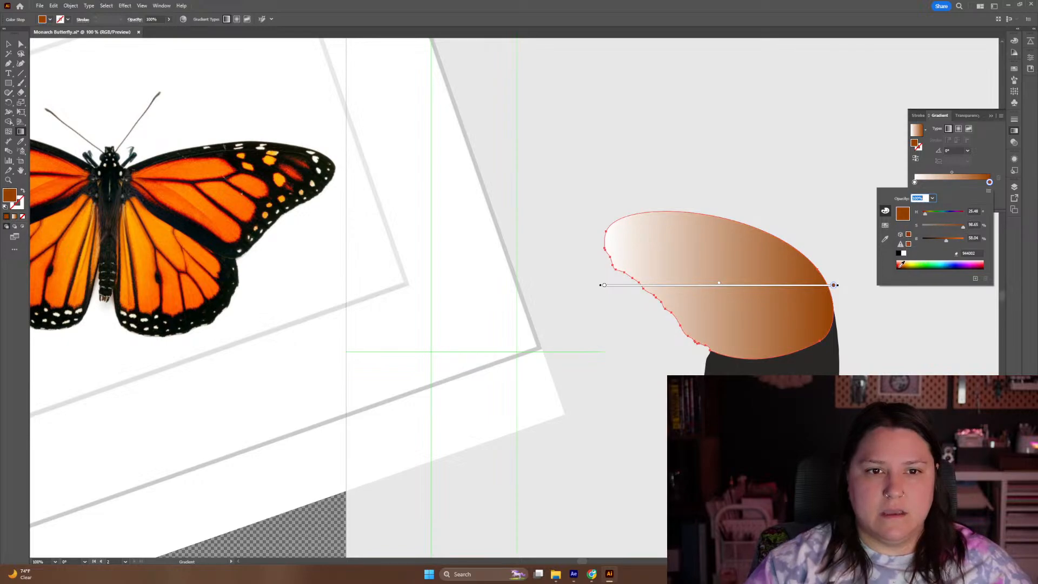
left_click(925, 215)
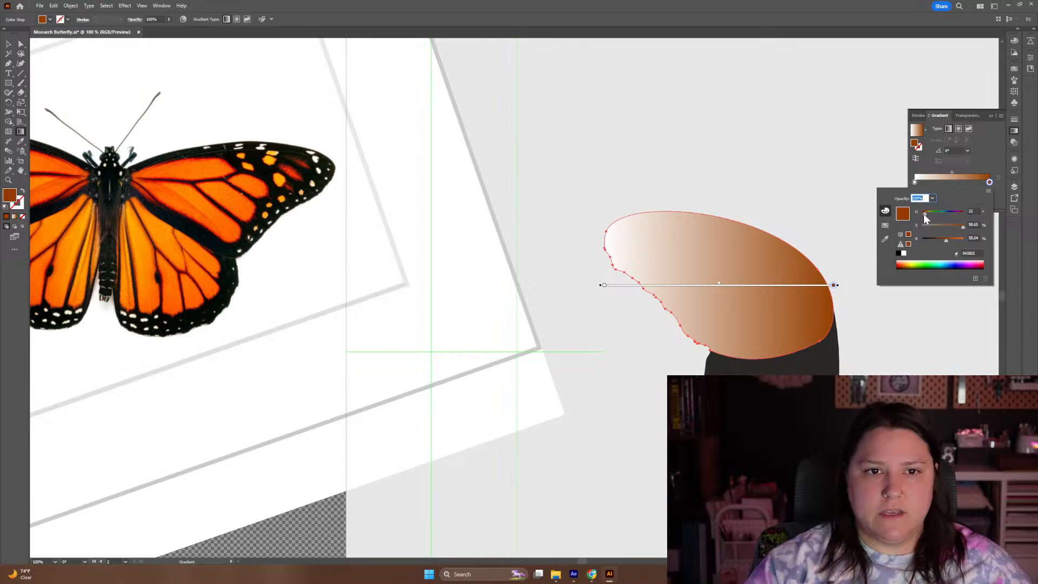
left_click_drag(926, 217, 953, 241)
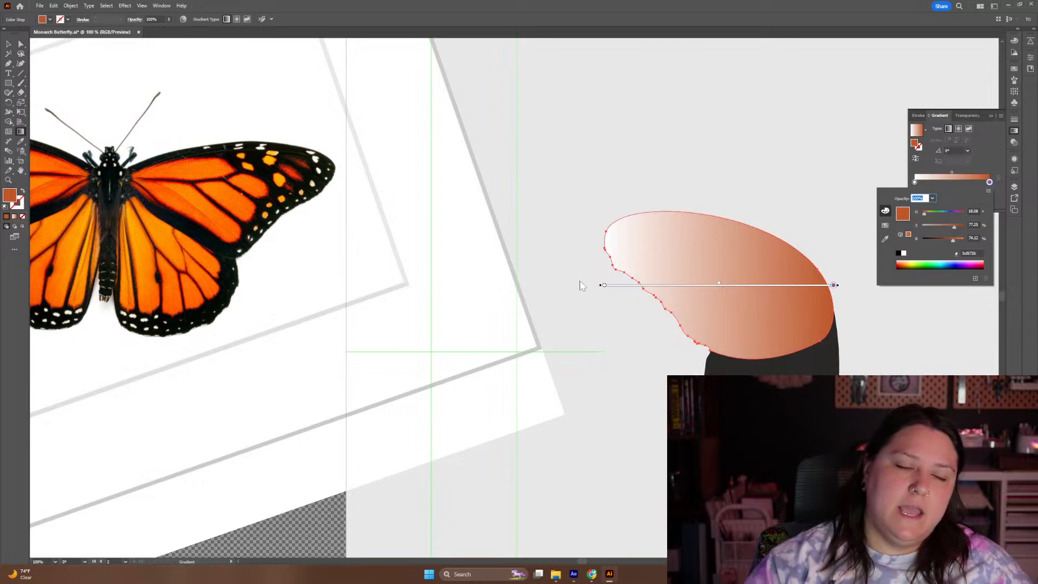
Replace the gradient's white start stop with yellow-orange sampled from the reference butterfly's hind wing near the body
left_click(603, 286)
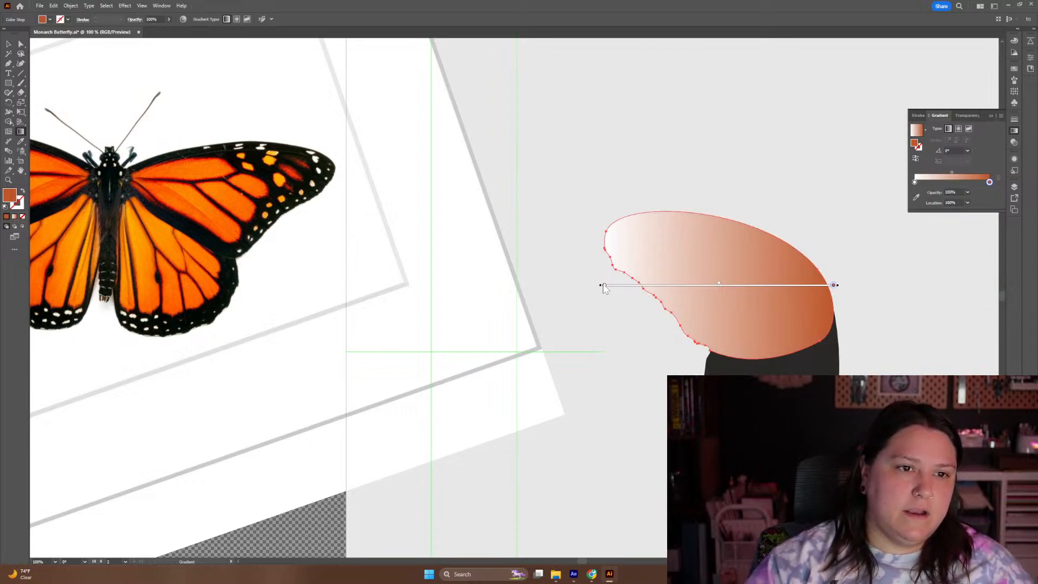
left_click(604, 286)
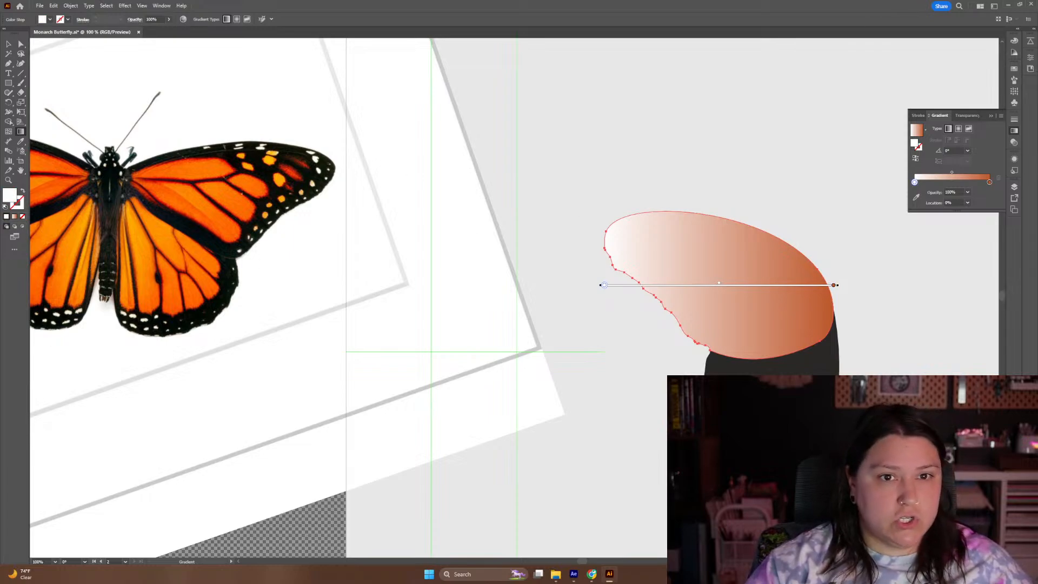
left_click(915, 197)
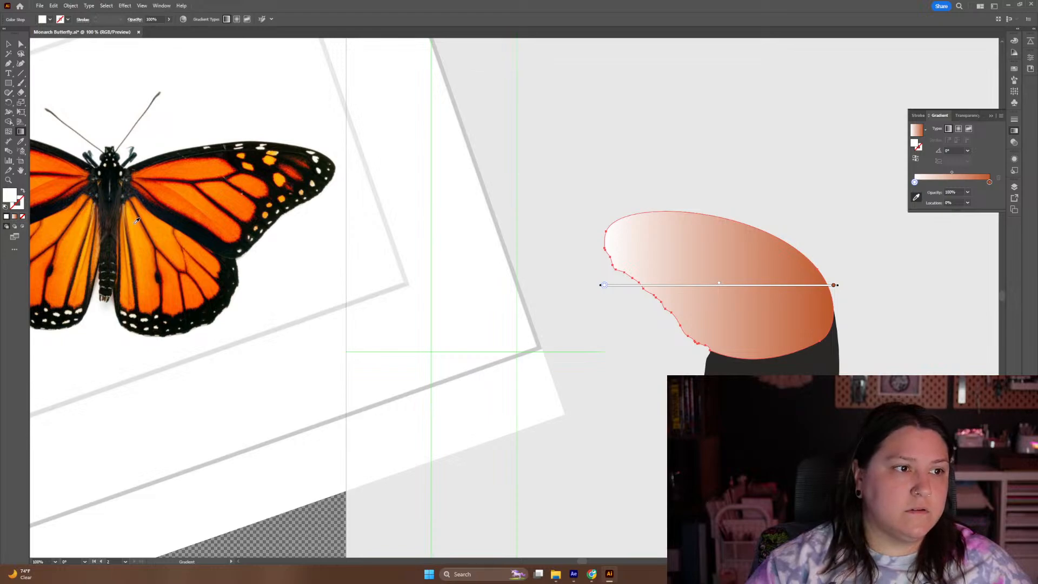
left_click(137, 221)
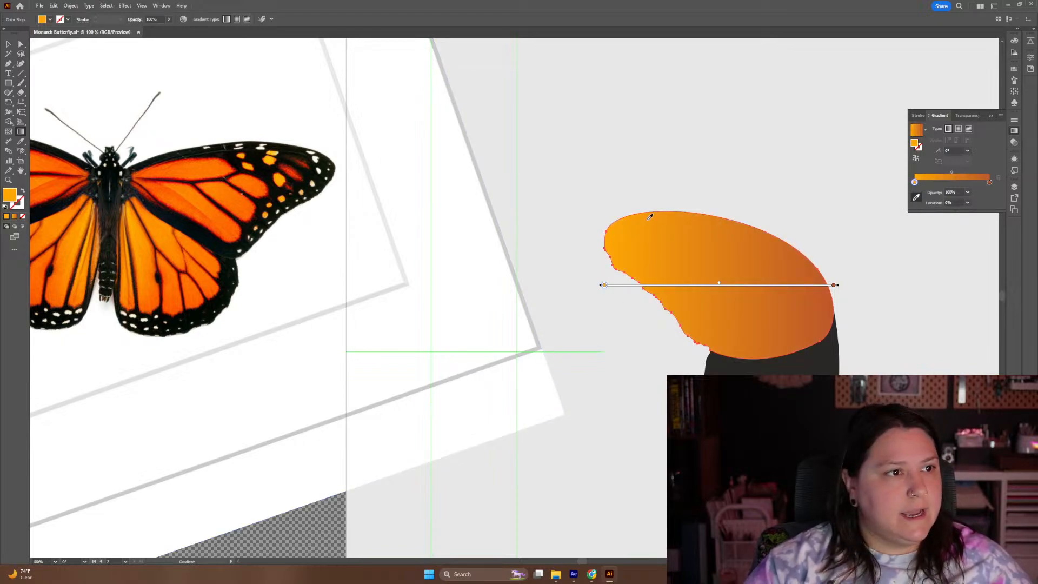
Add a middle gradient stop at 50%, sample its colour from the wing's burnt-orange end, and select the end stop
left_click(952, 181)
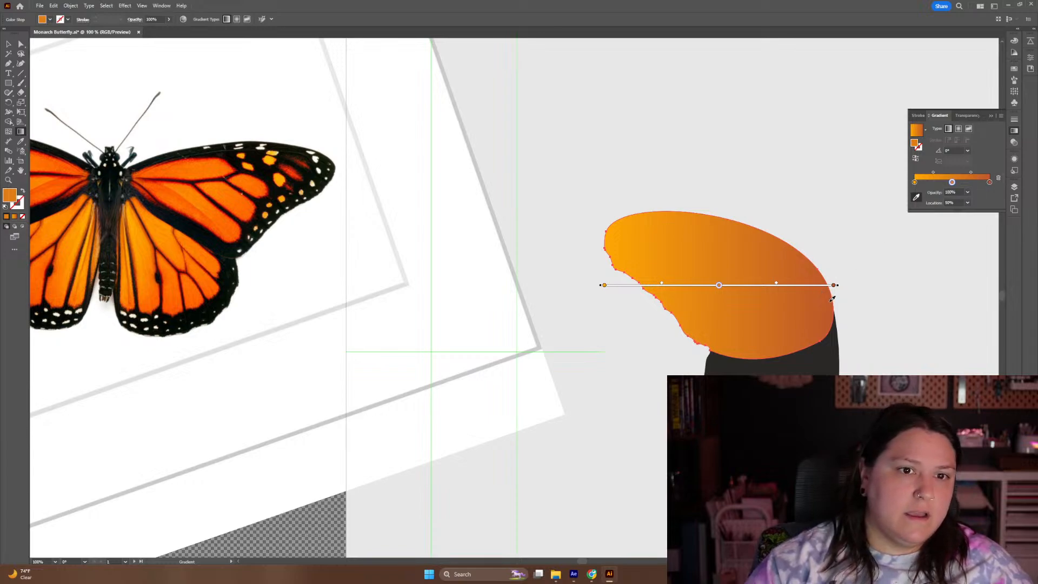
left_click(829, 297)
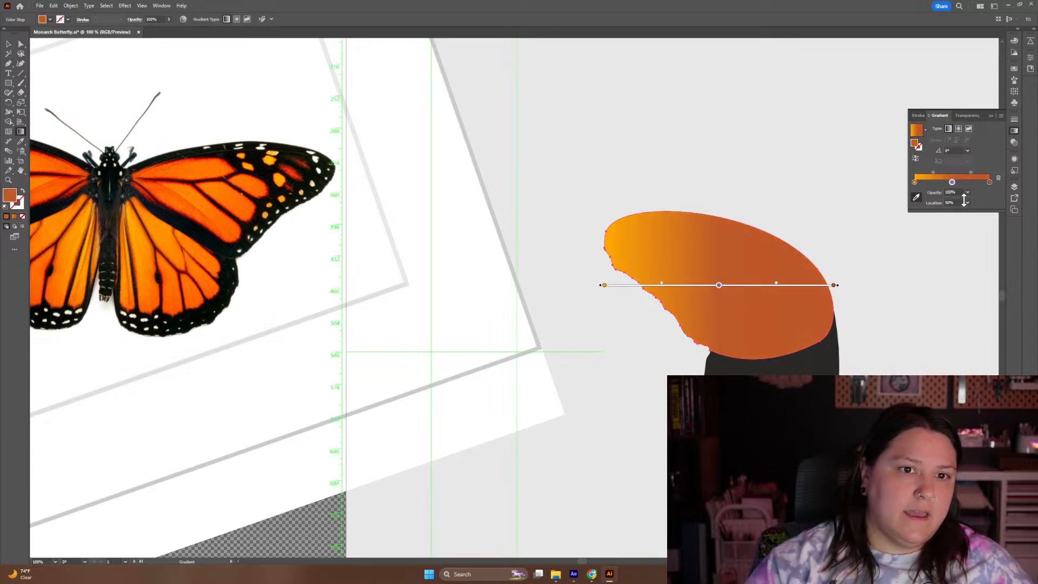
left_click(990, 183)
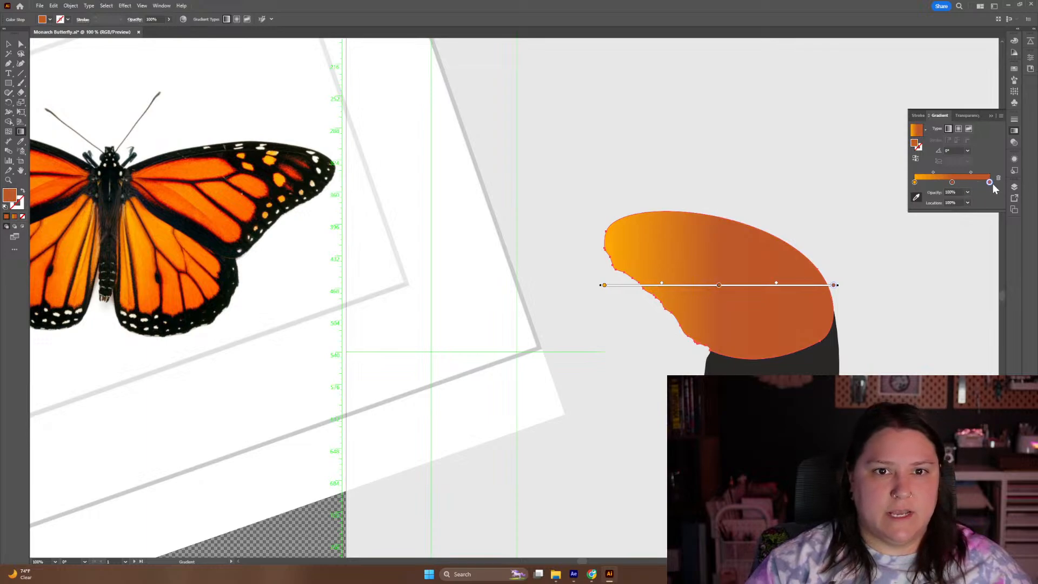
Recolour the wing gradient's end stop to a saturated orange-red and extend the gradient line past the shape's yellow-orange edge
double_click(989, 182)
left_click_drag(945, 241, 962, 228)
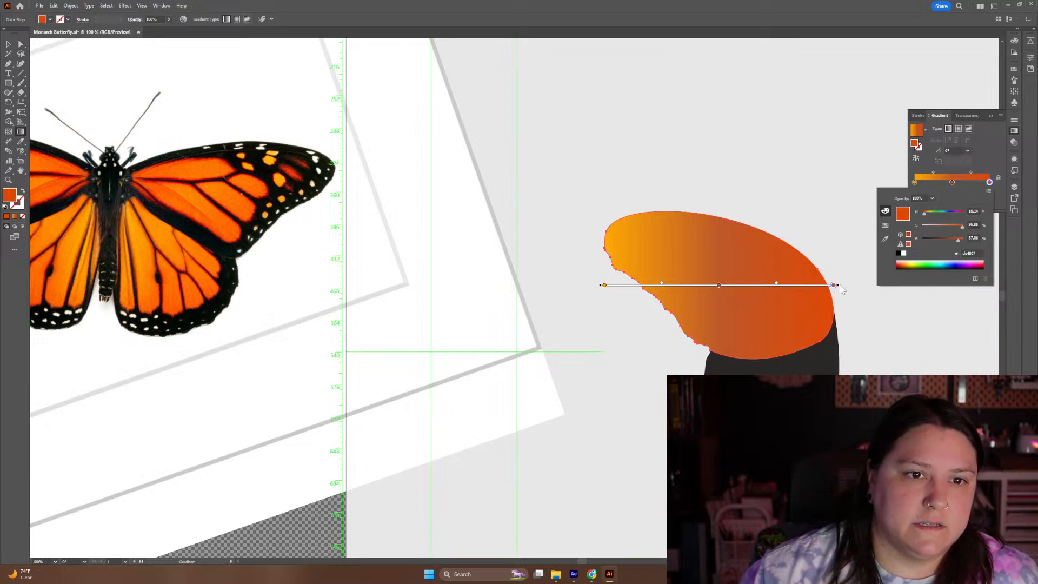
left_click(956, 304)
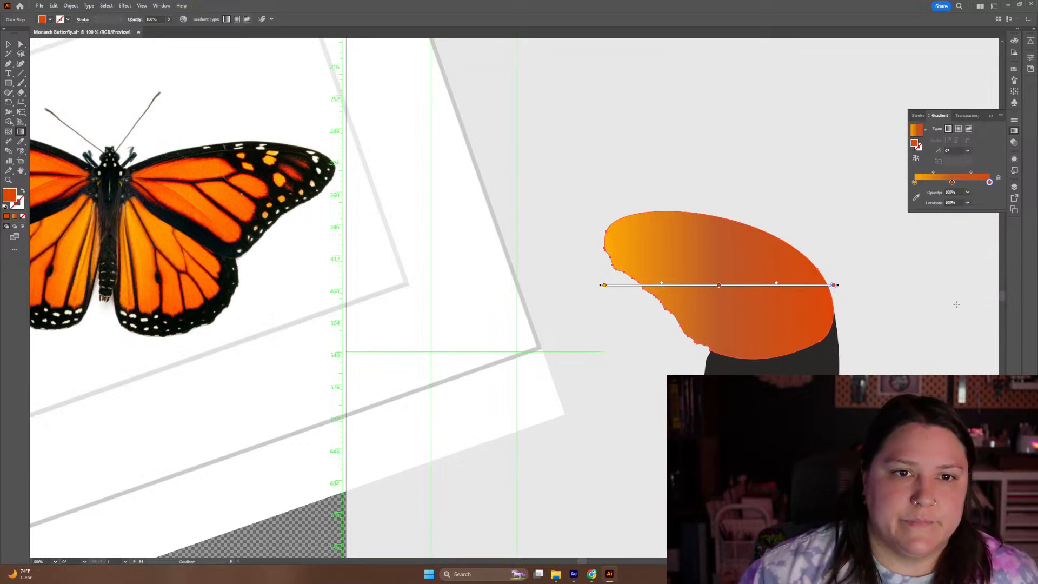
mouse_move(835, 285)
left_mouse_down()
mouse_move(705, 250)
mouse_move(861, 281)
left_mouse_up()
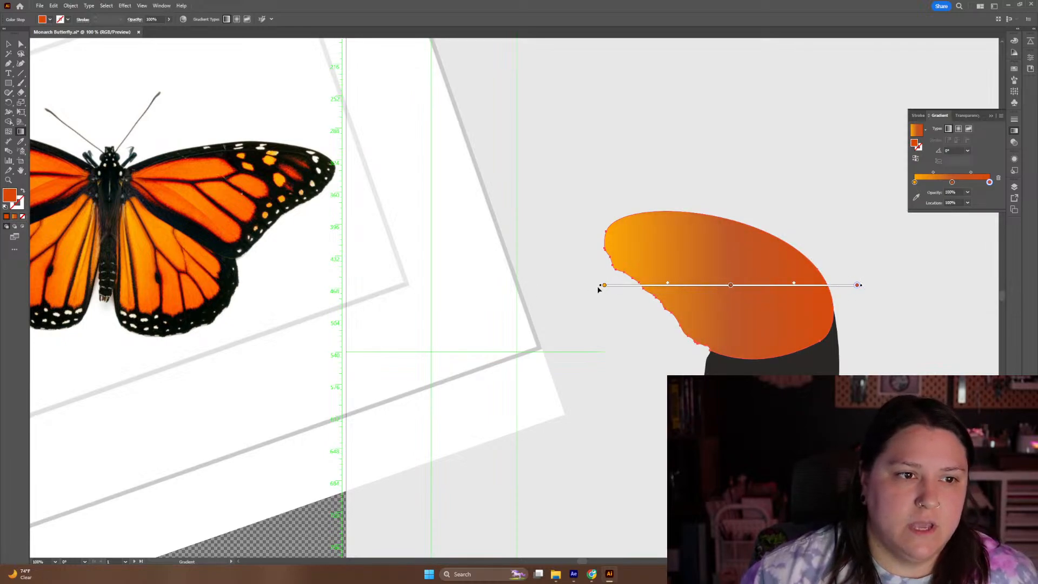
mouse_move(599, 288)
left_mouse_down()
mouse_move(586, 230)
mouse_move(609, 202)
mouse_move(601, 219)
mouse_move(568, 187)
left_mouse_up()
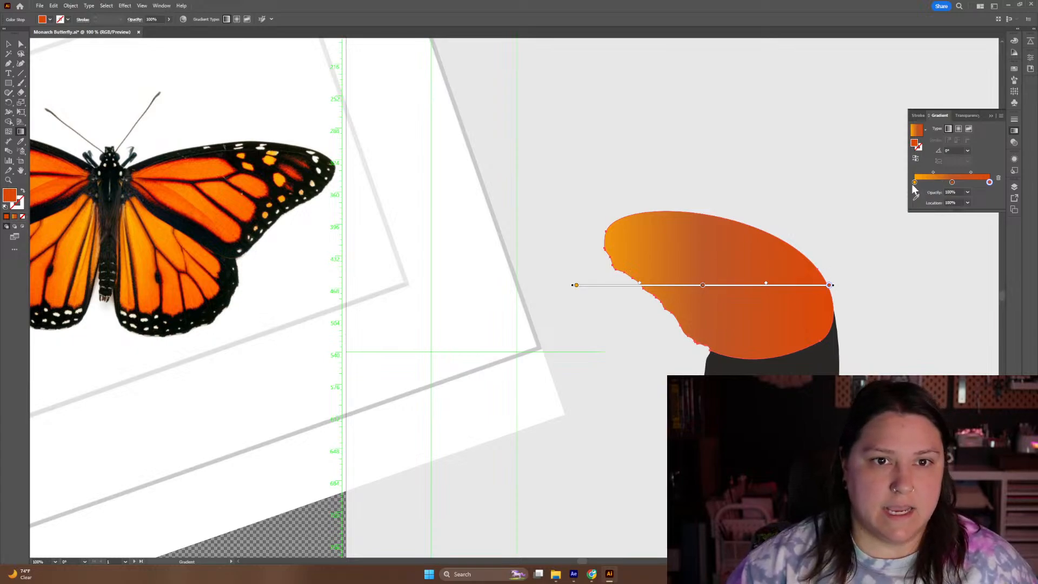
Swap the gradient's end colours to run from orange-red at 0% to yellow-orange at 100%, and move the brownish middle stop to about 63%
left_click_drag(914, 182, 902, 202)
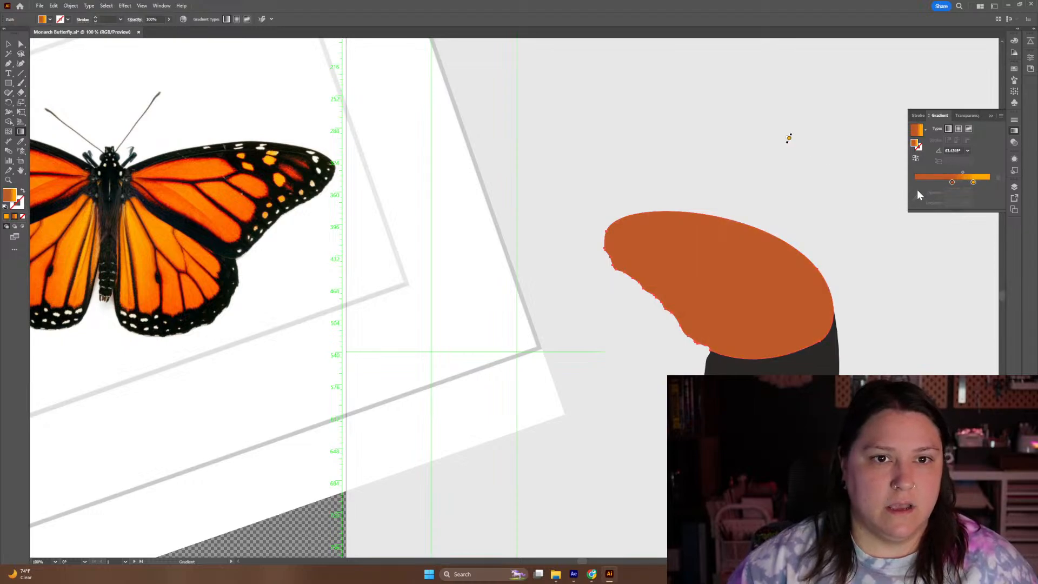
left_click(987, 183)
left_click_drag(929, 193, 987, 182)
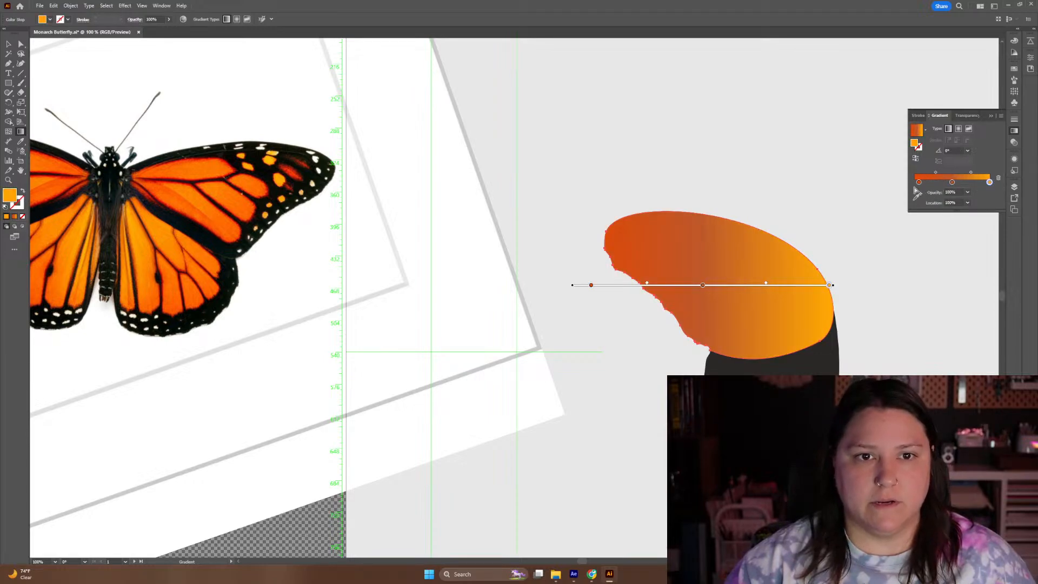
left_click_drag(920, 185, 918, 186)
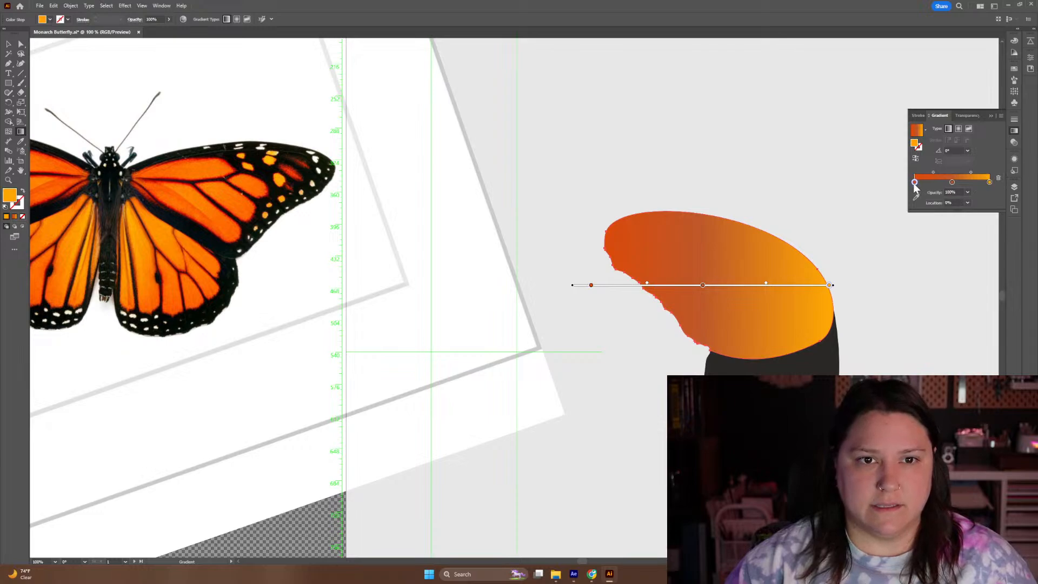
left_click(944, 183)
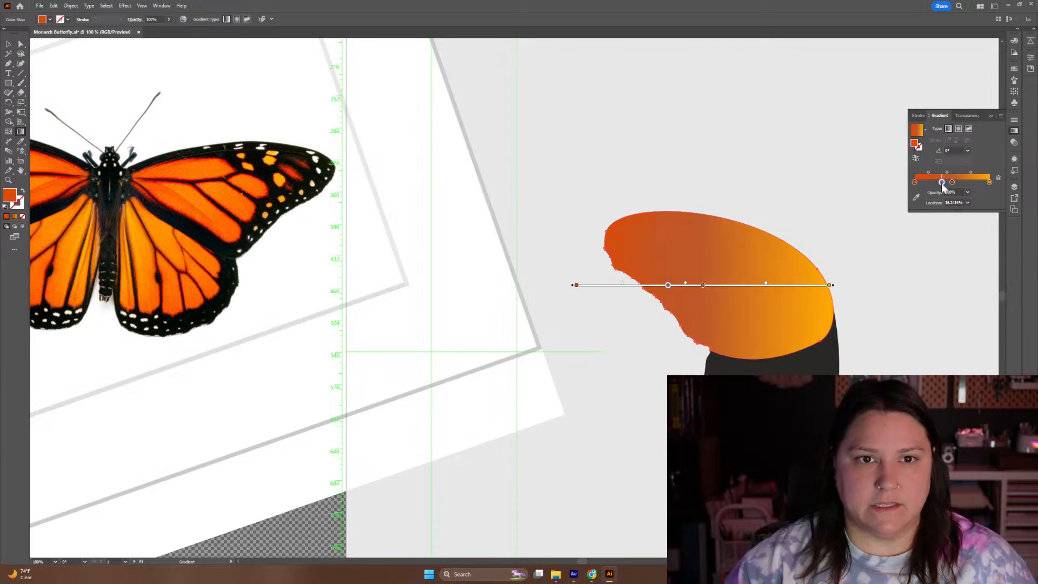
left_click_drag(942, 183, 951, 182)
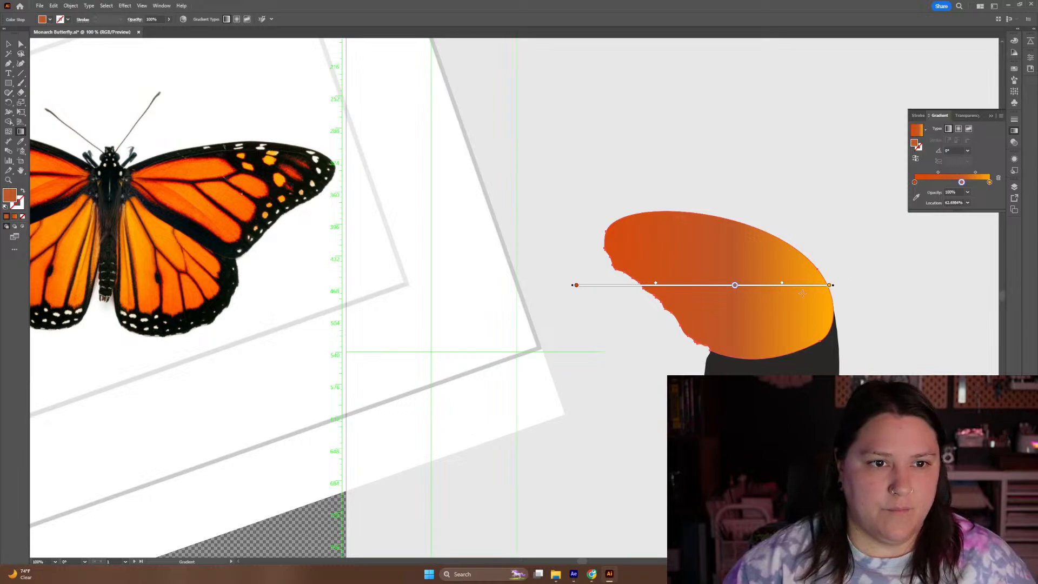
Angle the gradient line across the wing at about -15° and shift it so both ends sit just outside the shape
mouse_move(835, 285)
left_mouse_down()
mouse_move(830, 312)
mouse_move(831, 282)
left_mouse_up()
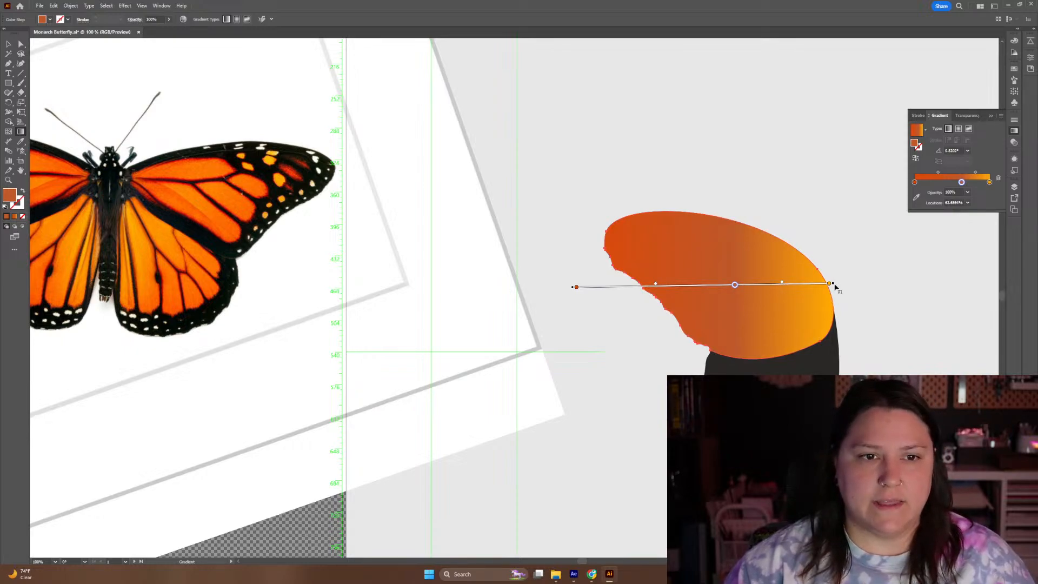
left_click_drag(829, 284, 861, 283)
left_click_drag(862, 319, 847, 288)
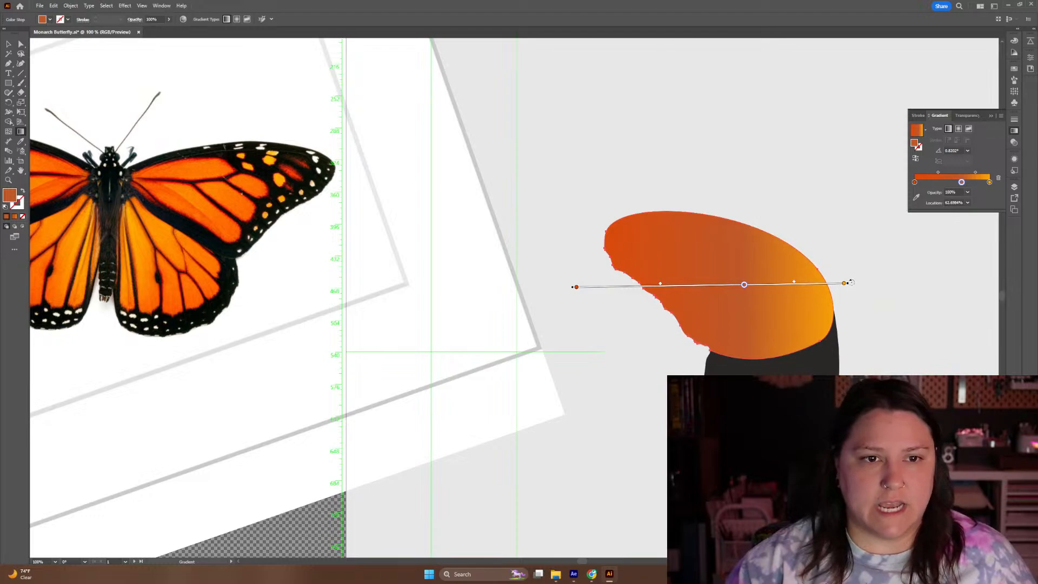
mouse_move(852, 282)
left_mouse_down()
mouse_move(820, 414)
mouse_move(778, 367)
mouse_move(848, 320)
left_mouse_up()
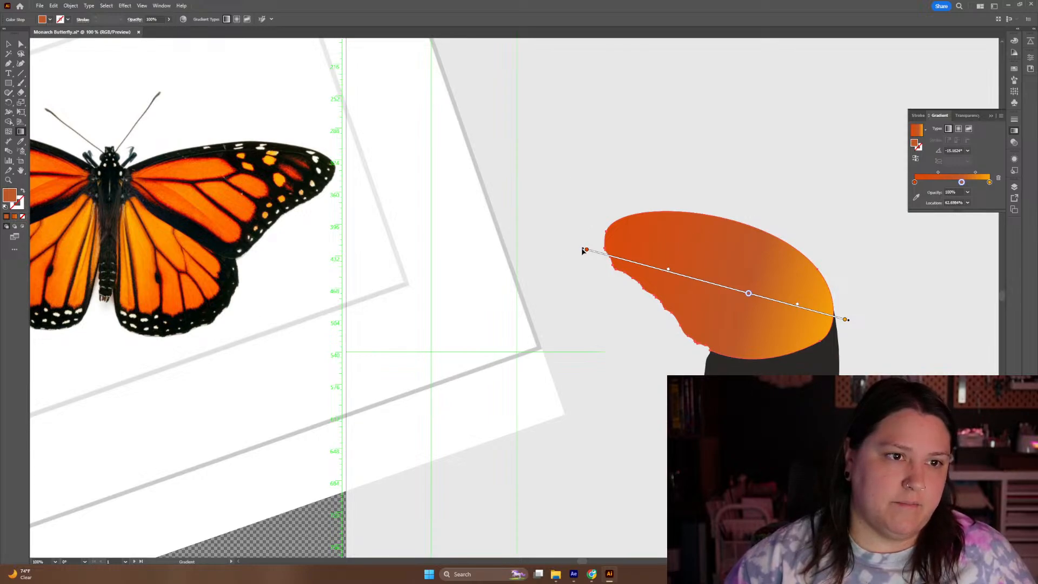
left_click(585, 249)
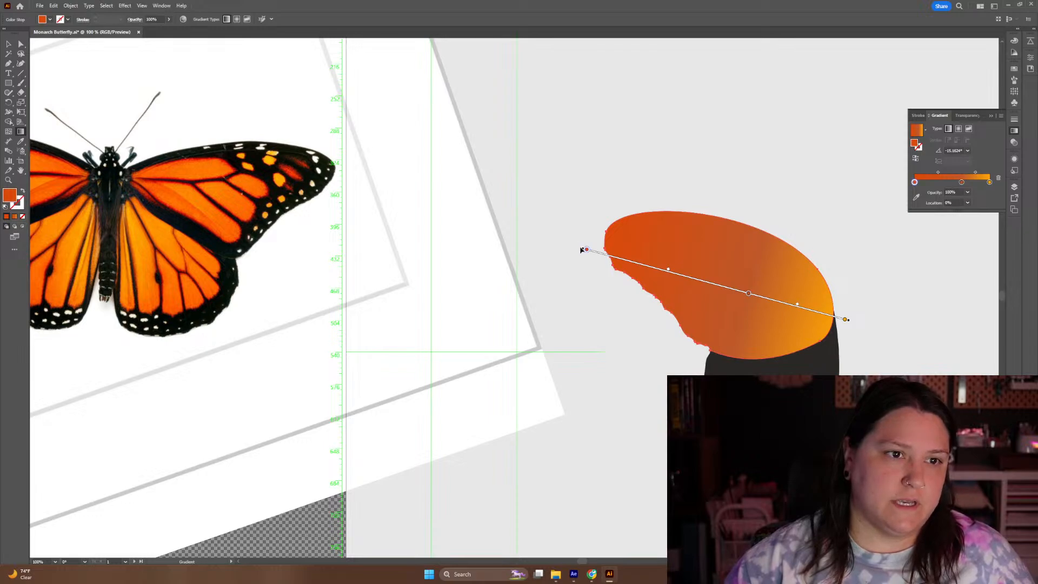
mouse_move(582, 250)
left_mouse_down()
mouse_move(607, 216)
mouse_move(598, 252)
left_mouse_up()
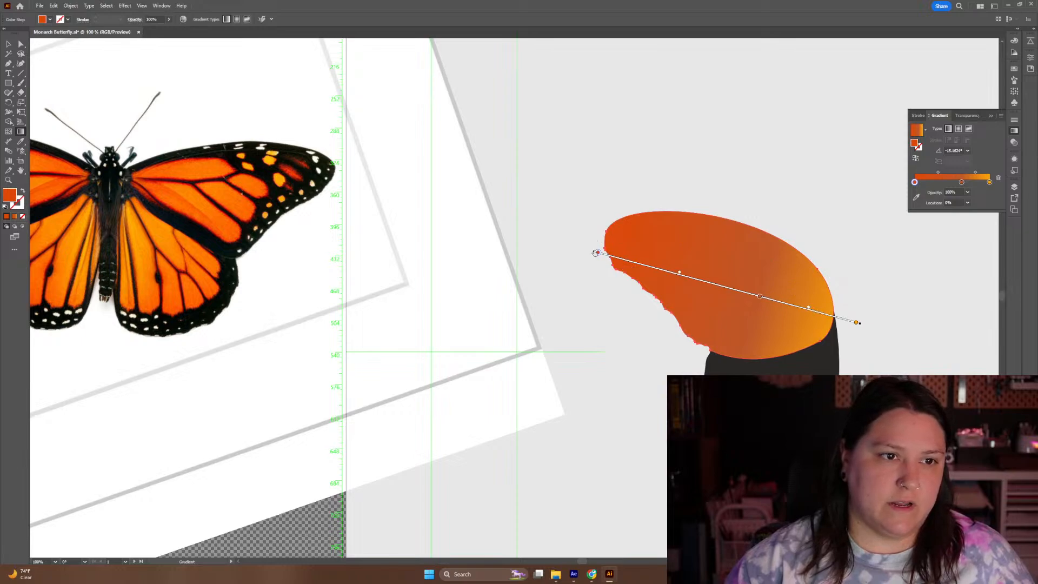
left_click_drag(598, 235, 600, 220)
key("ctrl+z")
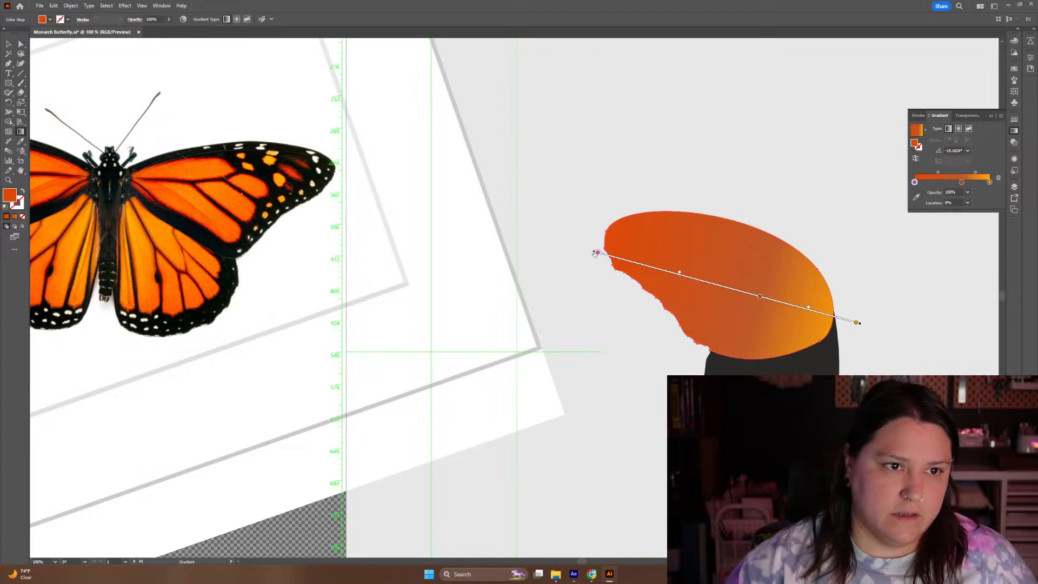
left_click_drag(579, 249, 575, 257)
left_click(573, 258, "ctrl")
left_click(633, 243, "ctrl")
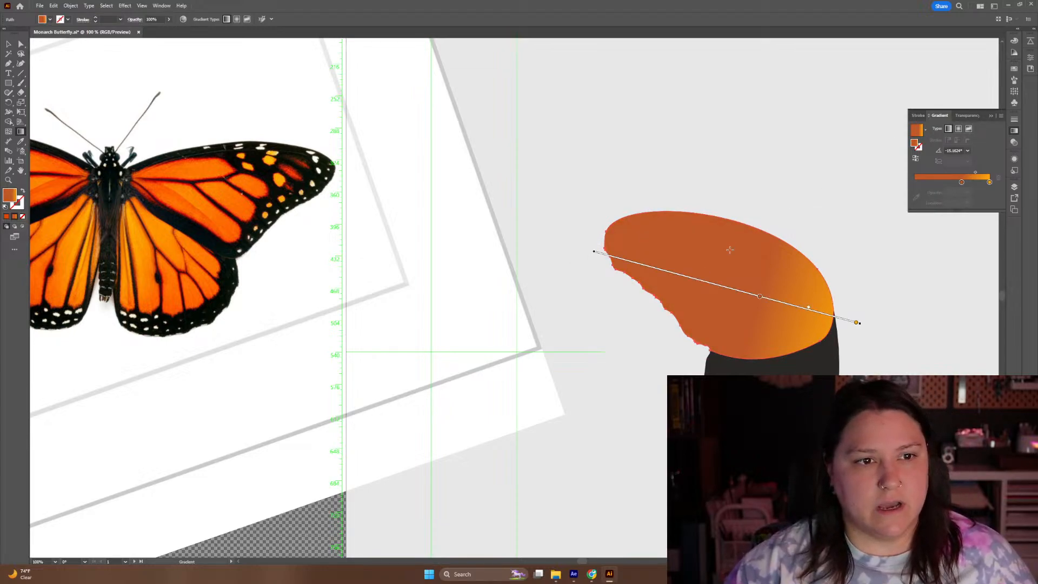
left_click(597, 251)
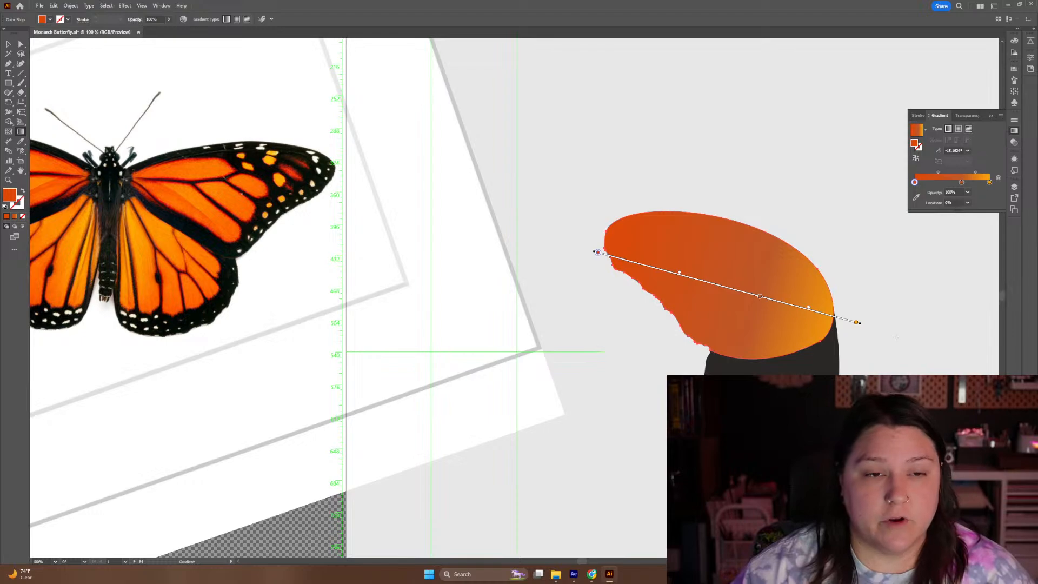
left_click(856, 323)
left_click_drag(853, 356, 853, 358)
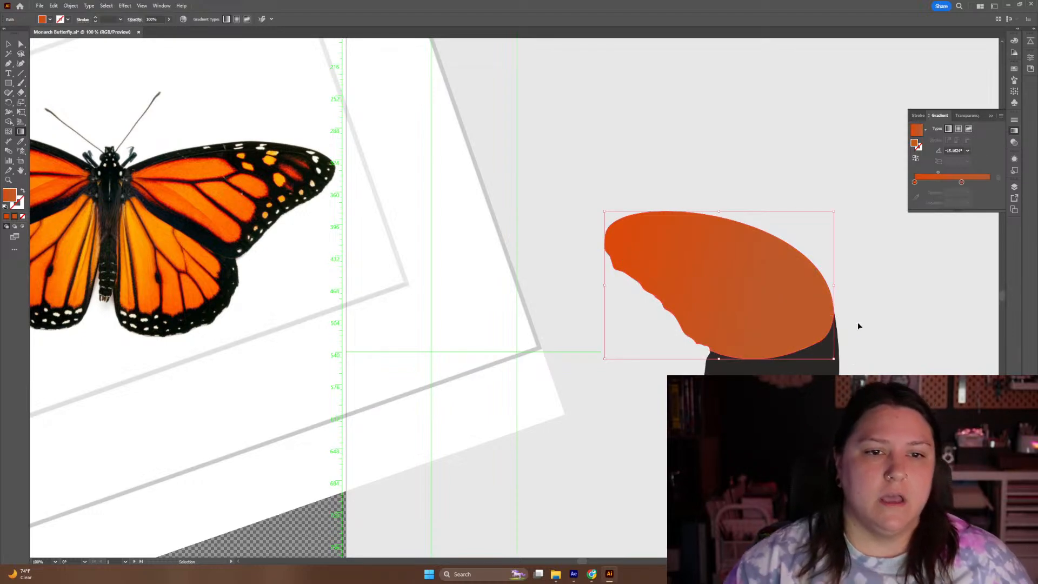
key("ctrl+z")
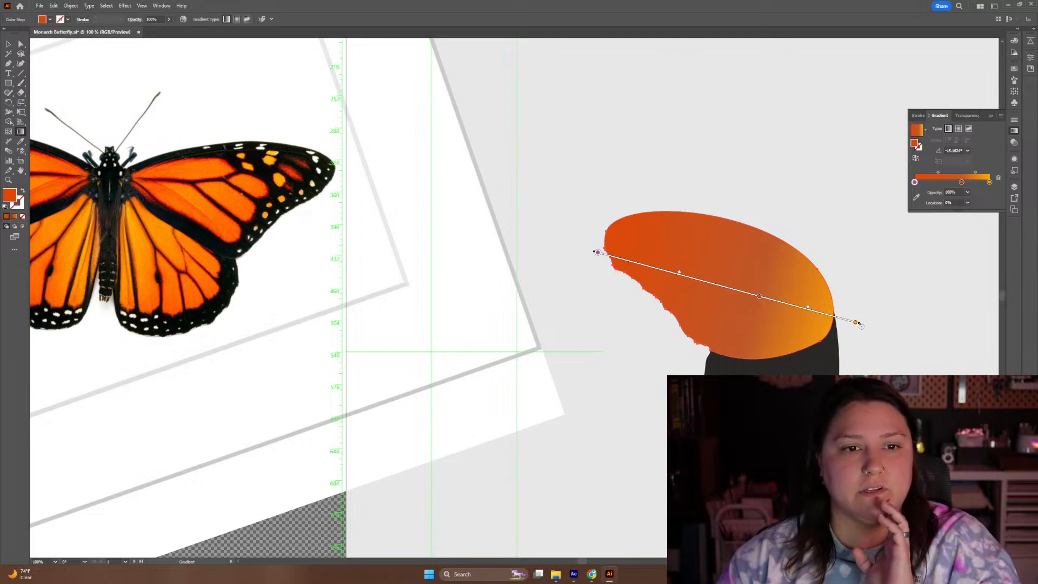
Rotate the wing's gradient to about -40° and move its middle colour stop to about 54%
left_click_drag(861, 324, 800, 422)
left_click_drag(726, 360, 723, 358)
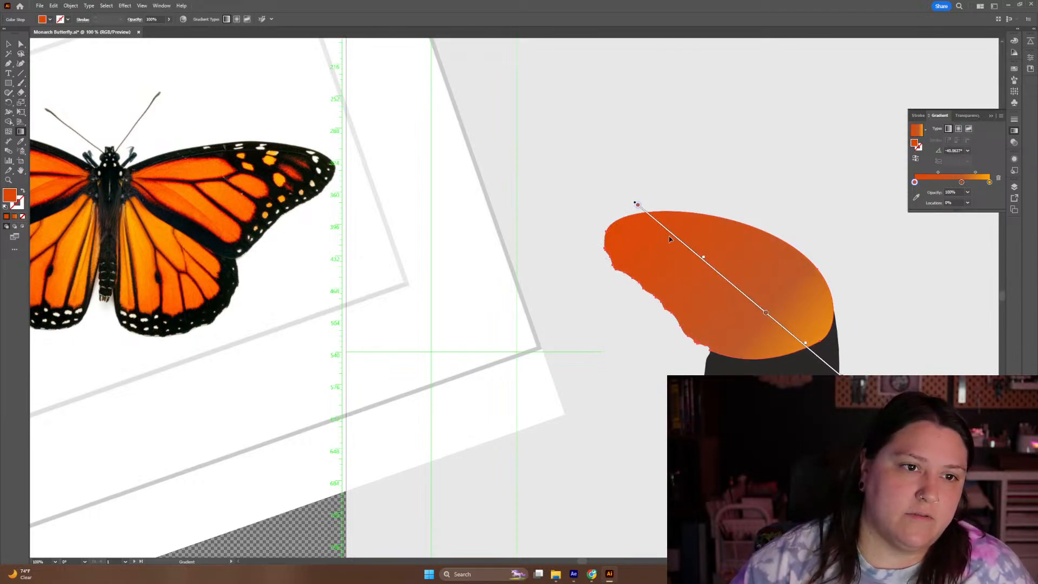
left_click(766, 313)
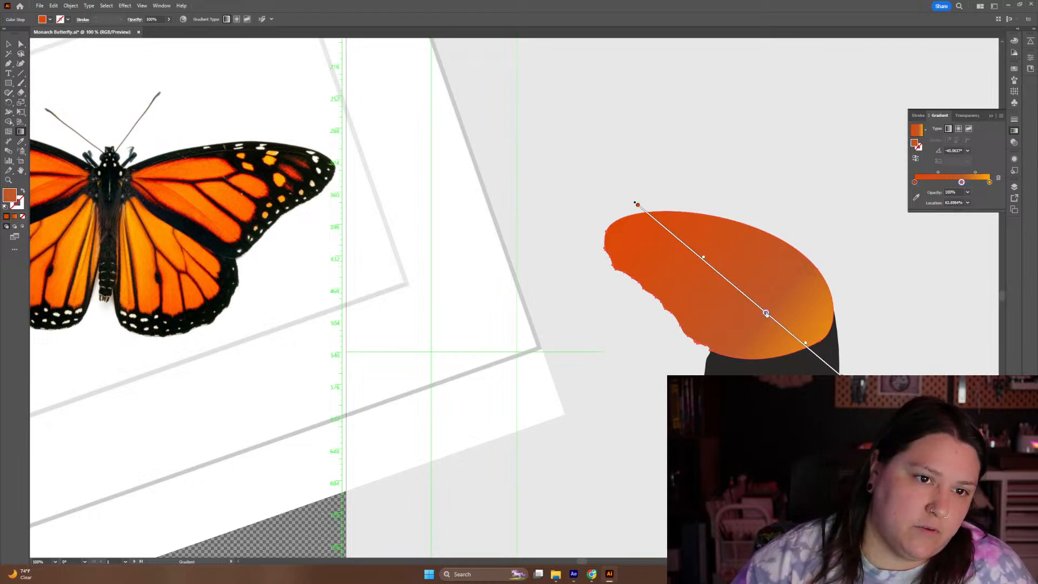
left_click_drag(747, 296, 716, 259)
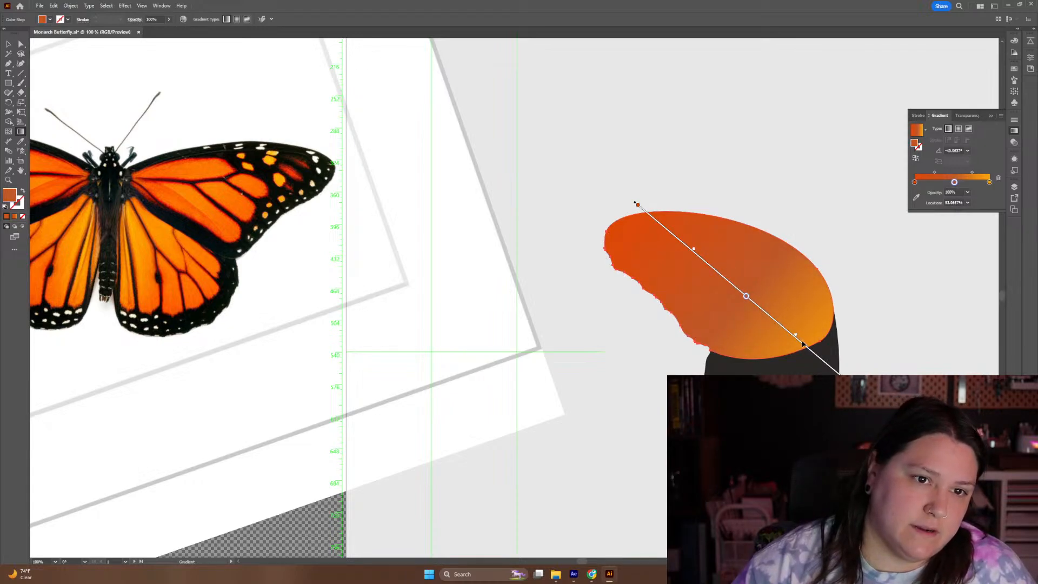
Shift the midpoint between the middle and yellow-orange stops slightly toward the yellow-orange end to soften the blend
mouse_move(795, 336)
left_mouse_down()
mouse_move(819, 354)
mouse_move(767, 319)
mouse_move(790, 341)
left_mouse_up()
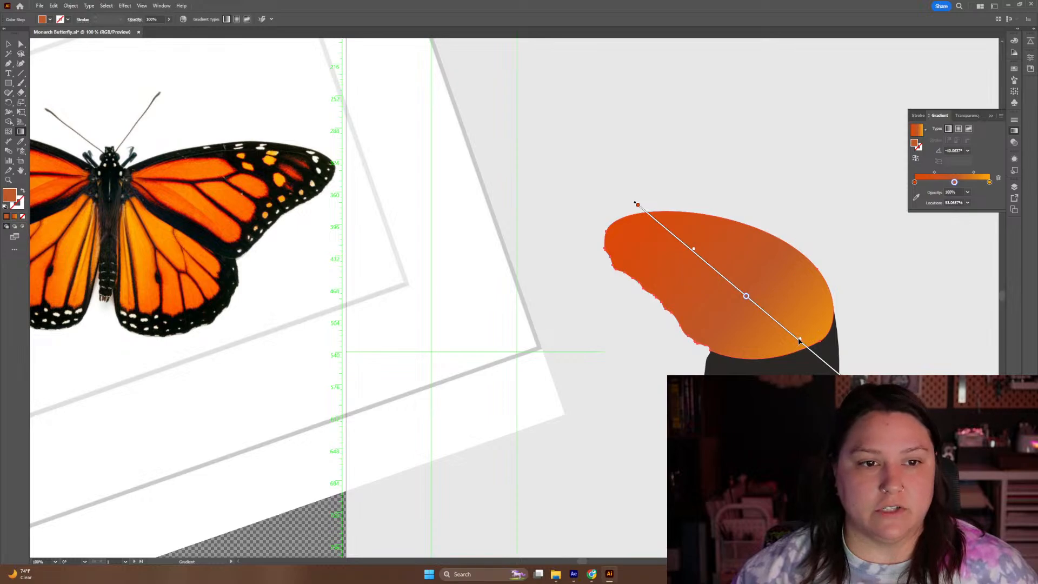
mouse_move(810, 345)
left_mouse_down()
mouse_move(832, 365)
mouse_move(760, 307)
left_mouse_up()
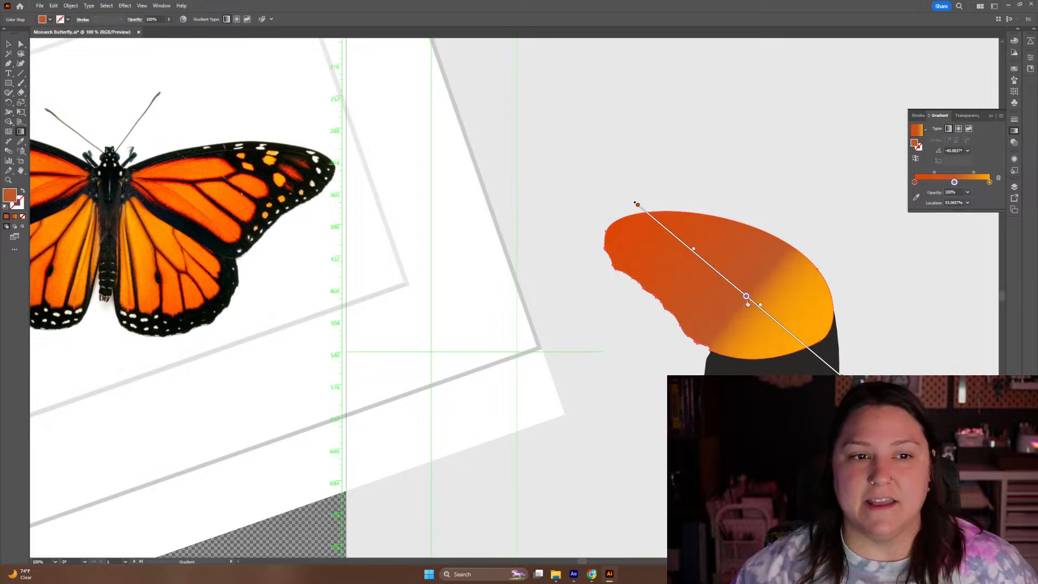
left_click_drag(760, 305, 801, 342)
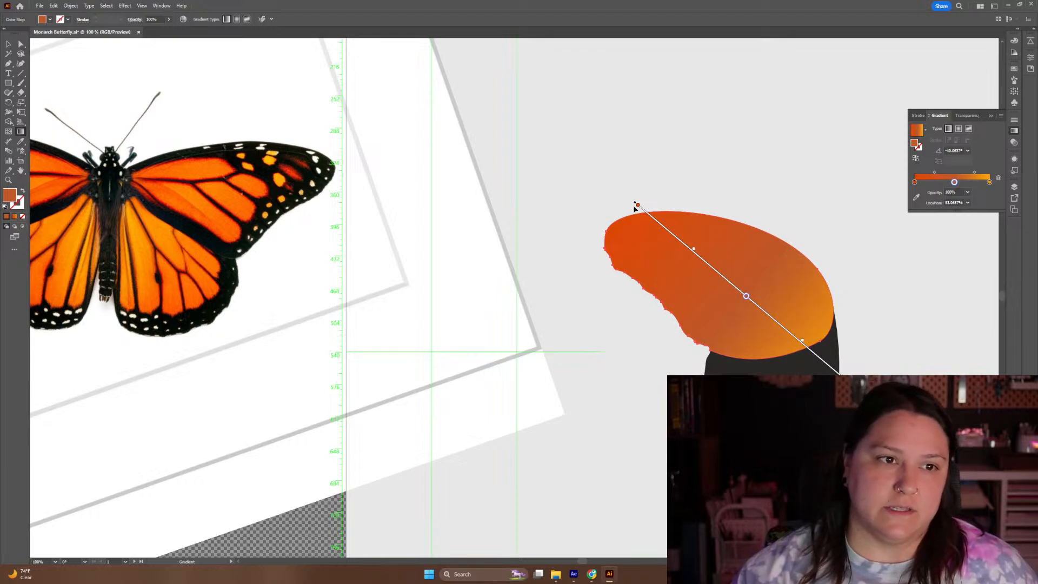
Move the gradient's orange-red start stop to about 6% and save the document
left_click_drag(638, 206, 651, 216)
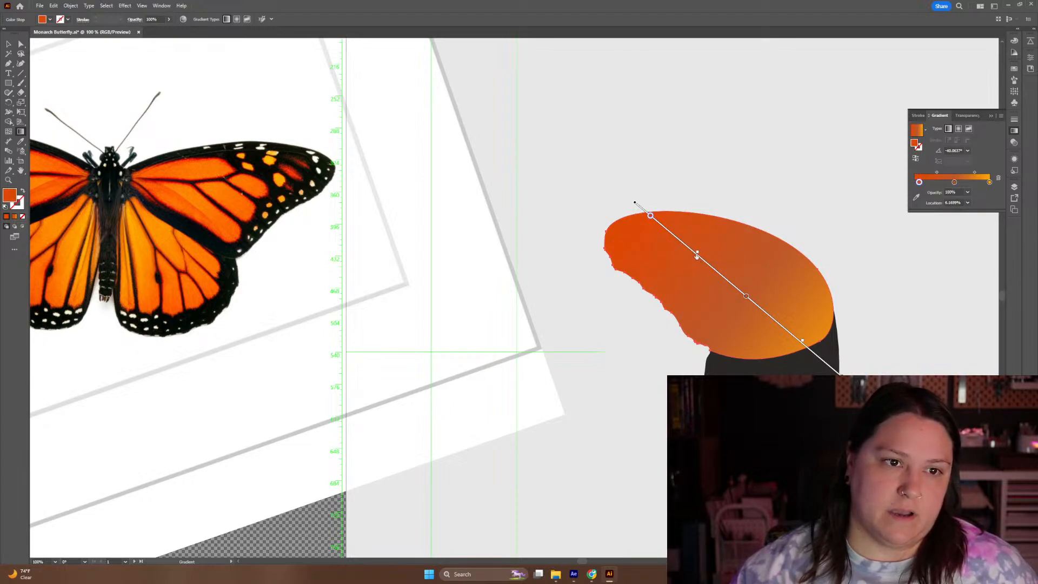
left_click(8, 45)
key("ctrl+s")
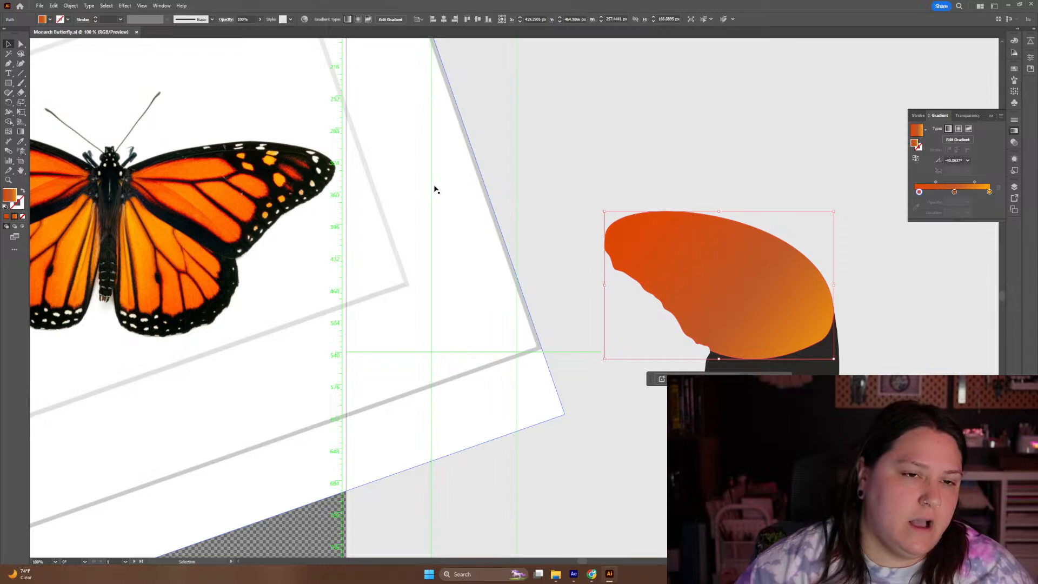
Erase the orange wing shape's edges and a curved band through it, leaving a small upper cell and a large lower cell
left_click(21, 93)
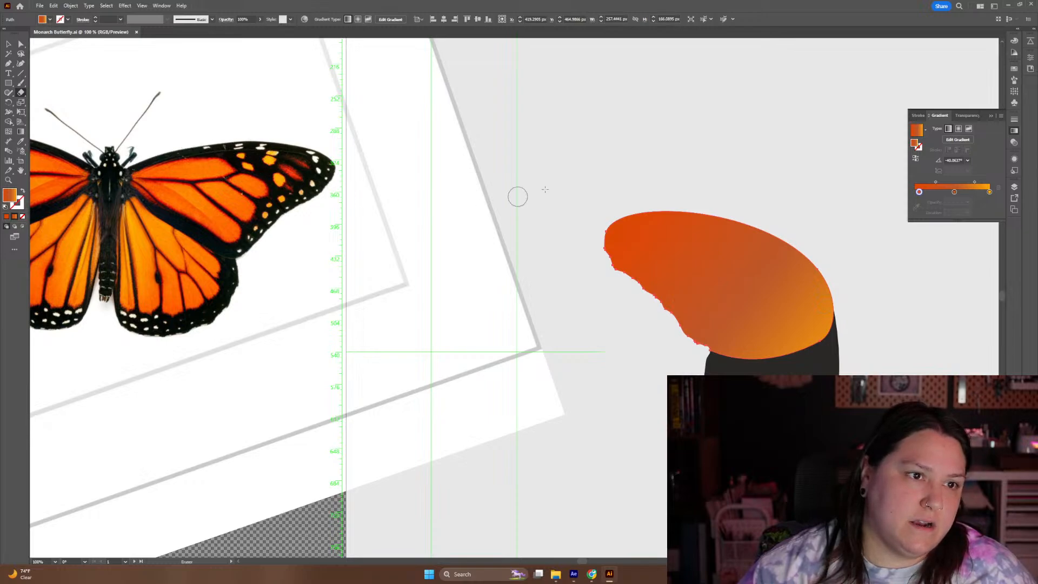
mouse_move(803, 353)
left_mouse_down()
mouse_move(835, 325)
mouse_move(834, 301)
mouse_move(815, 273)
mouse_move(778, 248)
mouse_move(690, 252)
mouse_move(651, 270)
mouse_move(653, 298)
mouse_move(703, 321)
mouse_move(733, 353)
mouse_move(807, 350)
left_mouse_up()
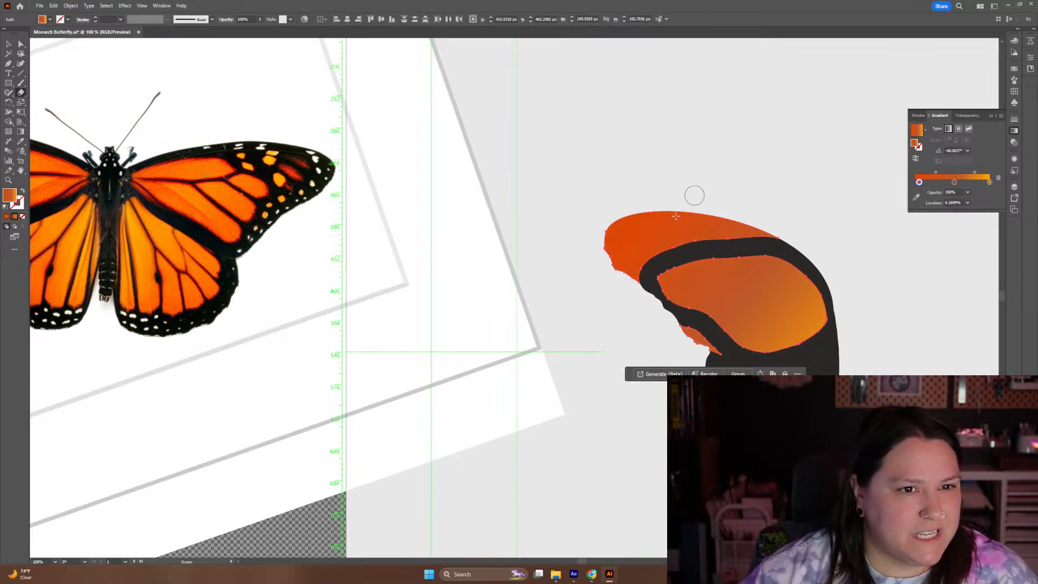
mouse_move(654, 291)
left_mouse_down()
mouse_move(674, 262)
mouse_move(754, 236)
left_mouse_up()
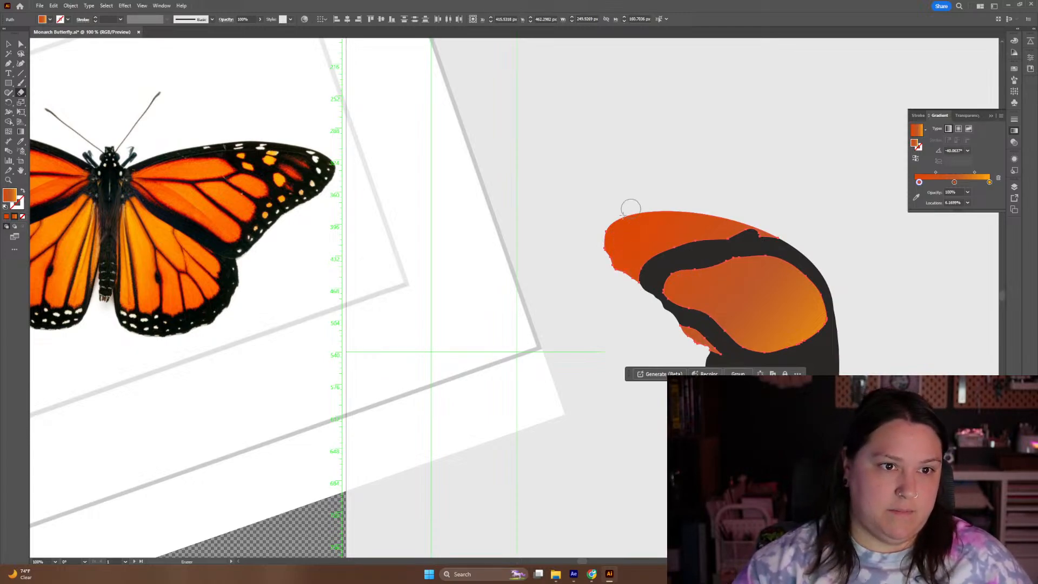
mouse_move(648, 270)
left_mouse_down()
mouse_move(646, 292)
mouse_move(616, 270)
mouse_move(606, 238)
mouse_move(643, 214)
mouse_move(778, 217)
mouse_move(770, 235)
mouse_move(715, 217)
mouse_move(633, 227)
mouse_move(614, 240)
mouse_move(615, 255)
mouse_move(643, 279)
left_mouse_up()
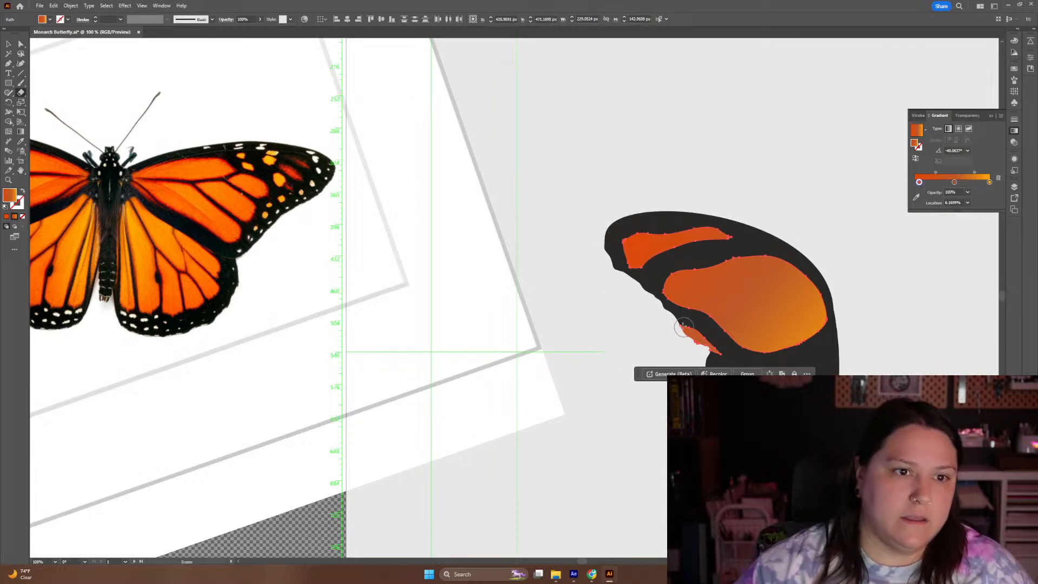
left_click_drag(672, 324, 726, 362)
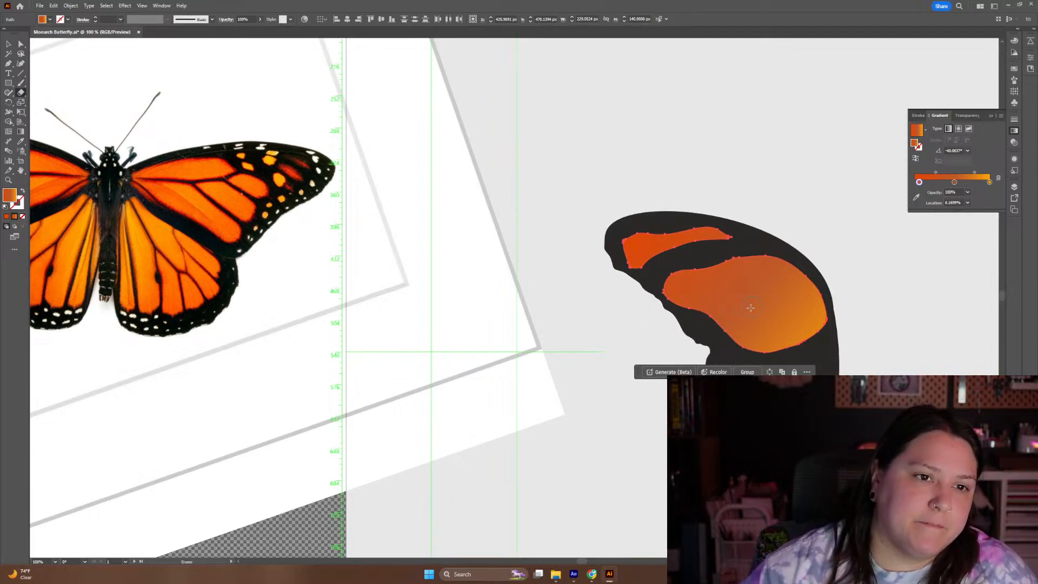
Select only the large orange wing cell and nudge it slightly up and to the left within the black wing
key("v")
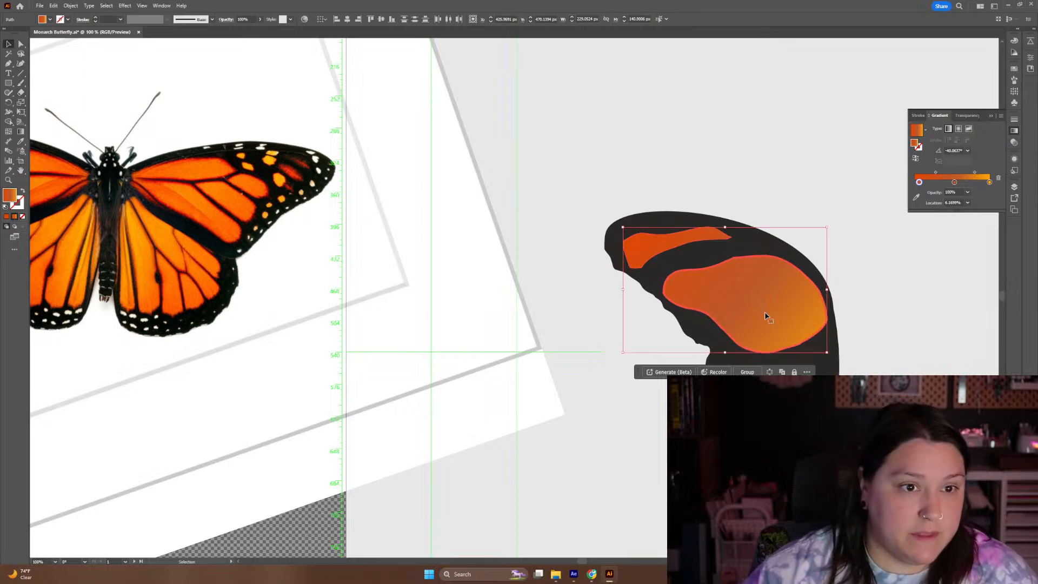
left_click(858, 231)
left_click(794, 308)
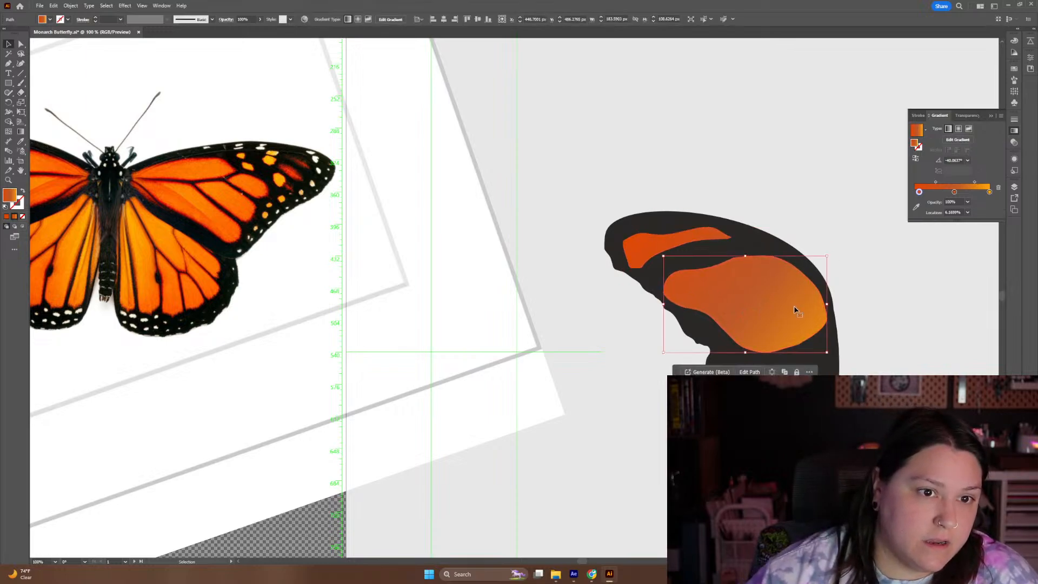
left_click_drag(794, 307, 788, 302)
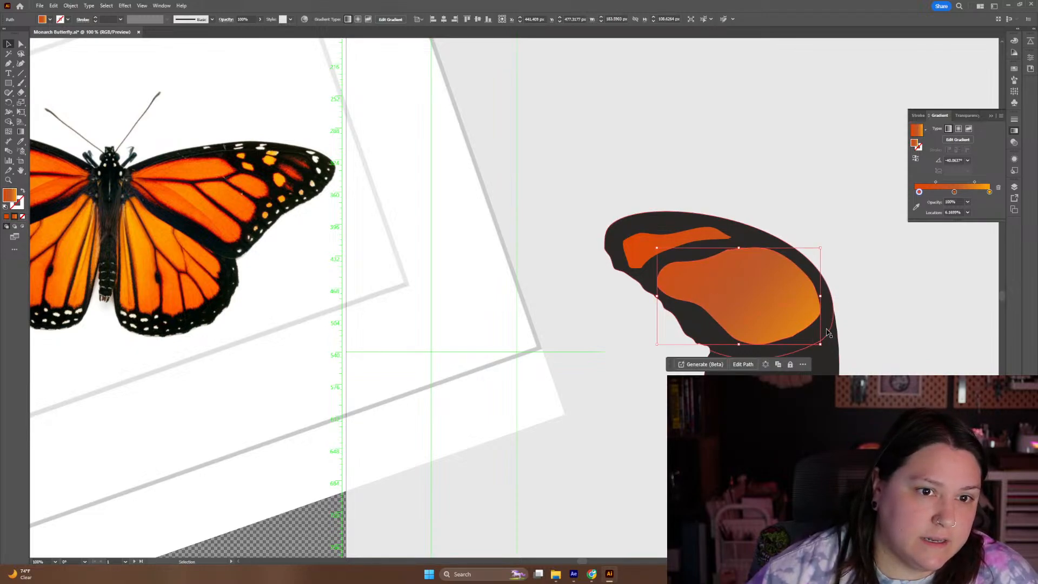
Nudge the large orange wing cell about 2.7 px to the right within the black wing
left_click(824, 327)
left_click(784, 318)
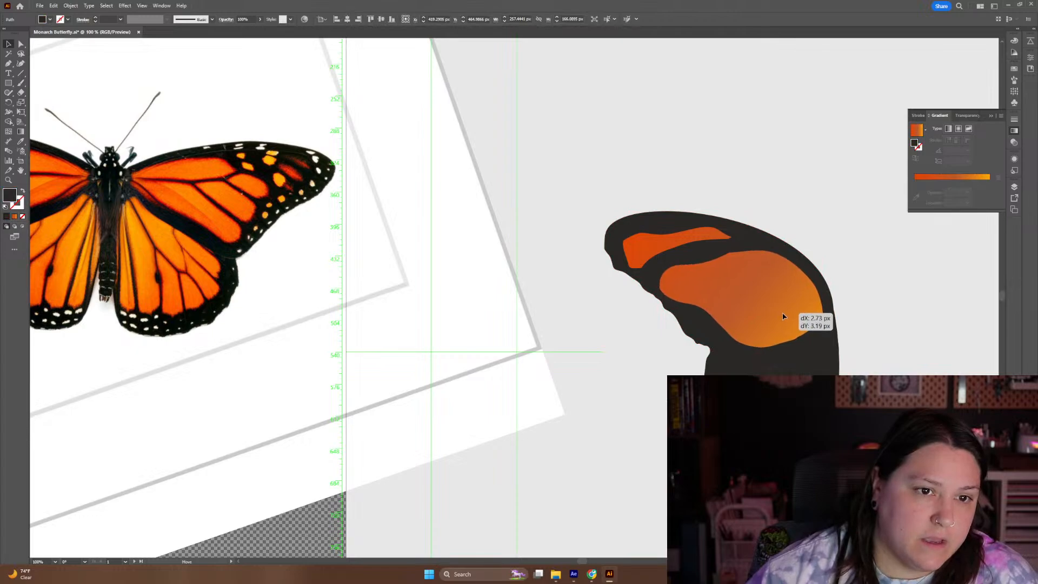
left_click_drag(783, 315, 783, 312)
left_click(697, 238)
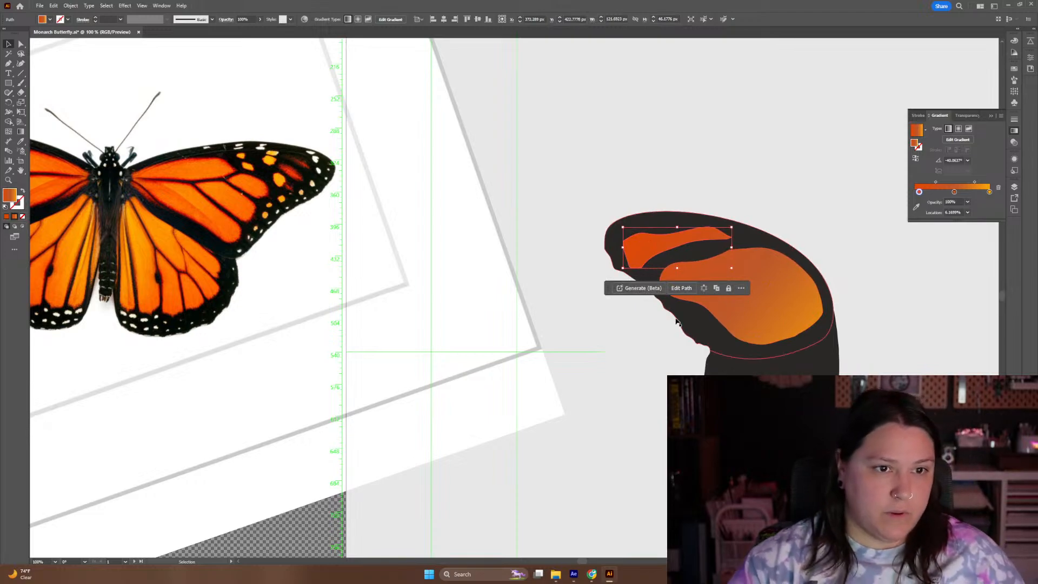
Simplify the large orange cell's path to 5 anchor points to smooth its outline
left_click(754, 323)
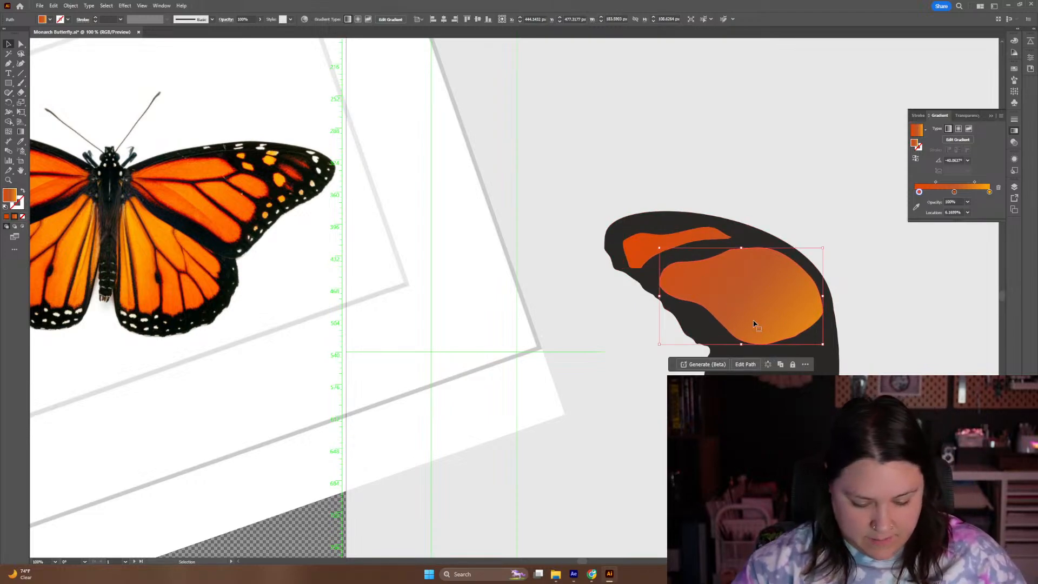
key("shift+e")
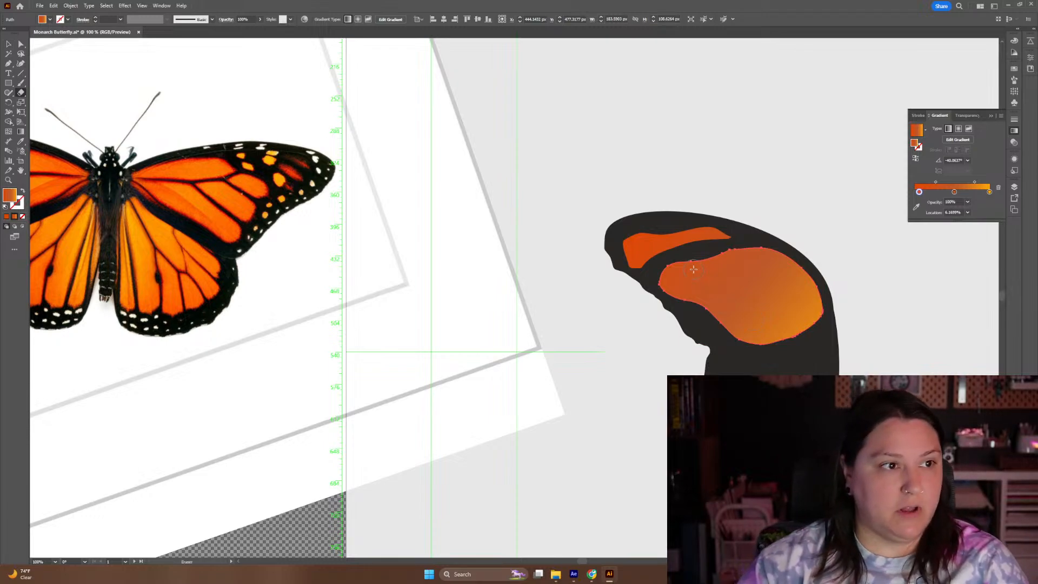
key("v")
right_click(730, 293)
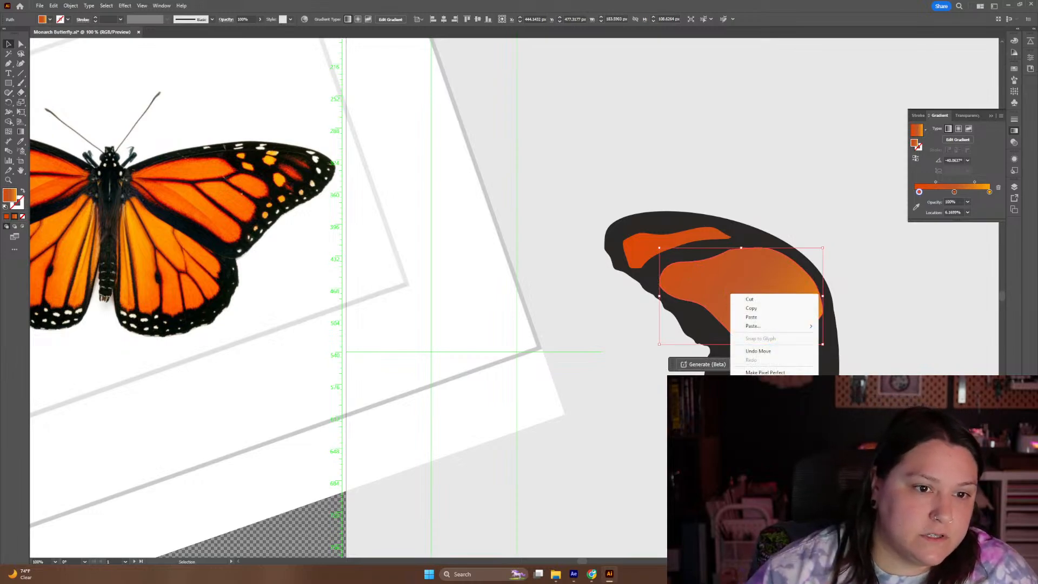
left_click(756, 403)
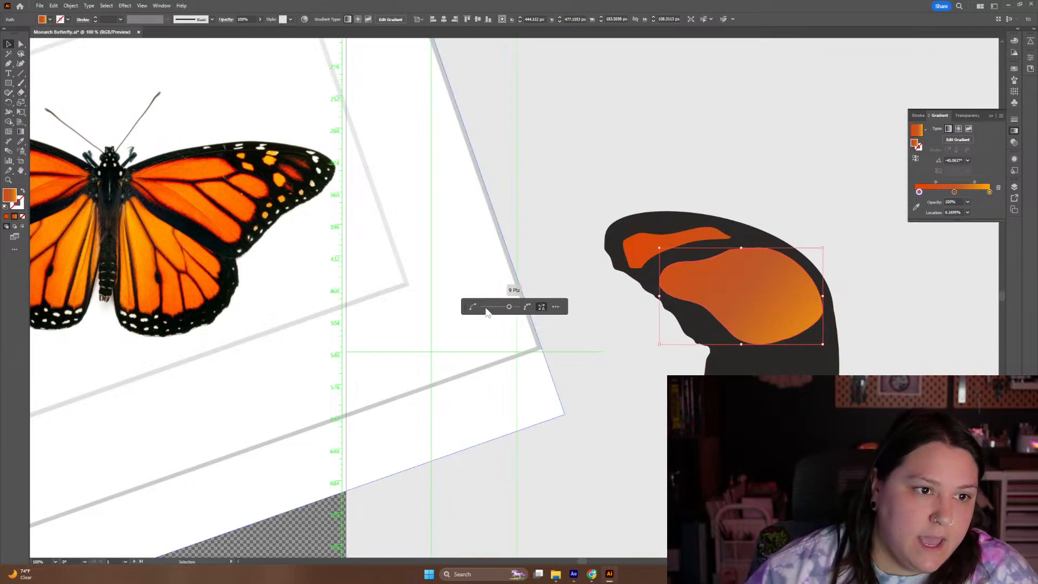
left_click_drag(508, 306, 494, 309)
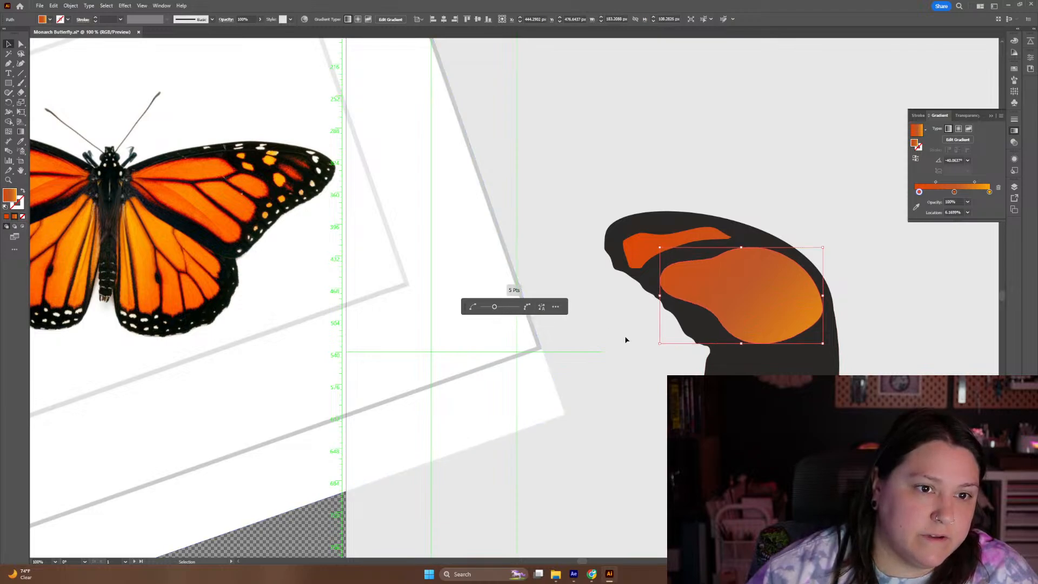
left_click(622, 358)
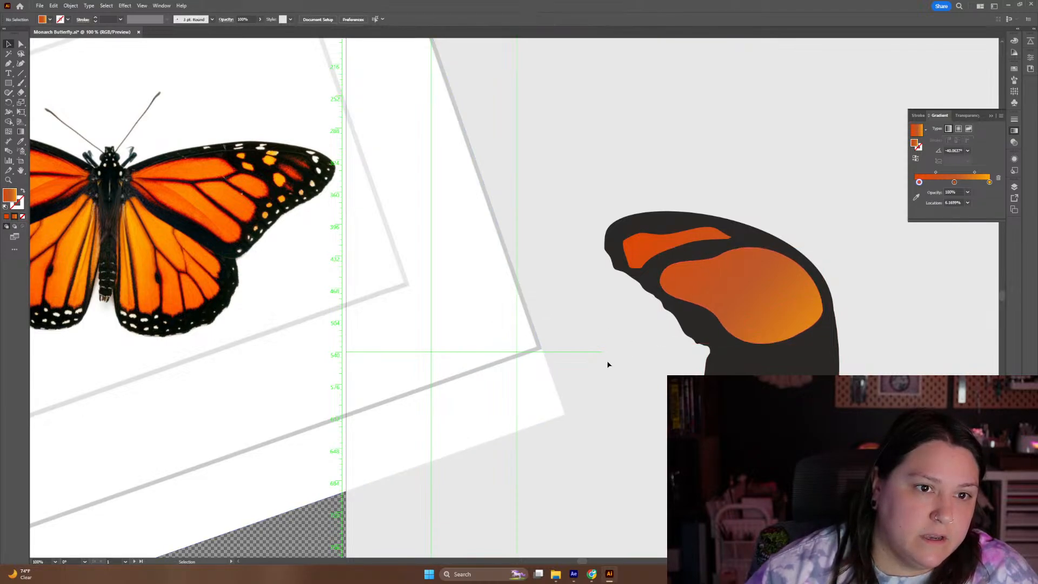
Simplify the small upper orange cell's path to 7 anchor points
left_click(652, 251)
right_click(644, 248)
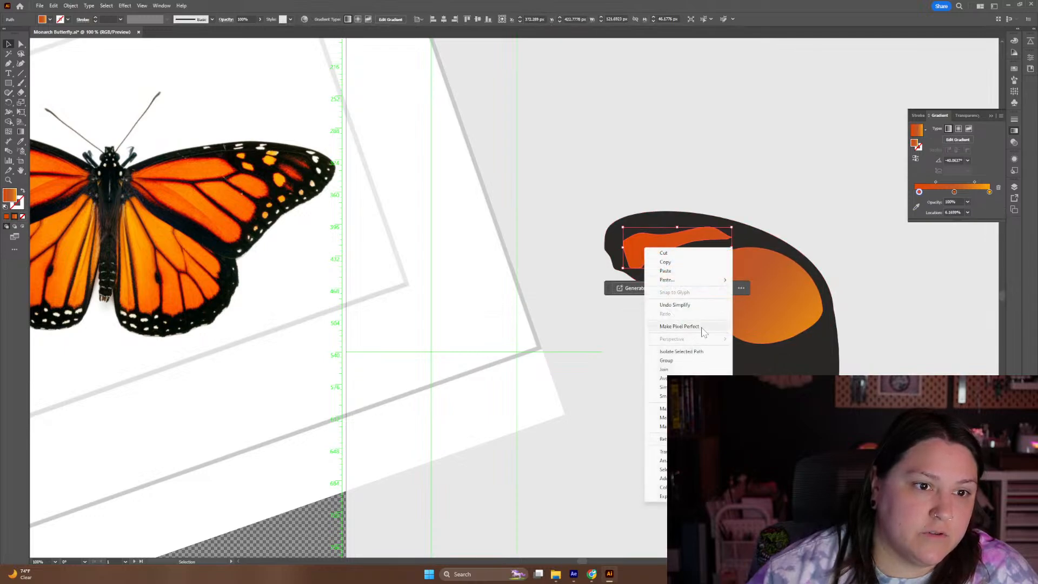
left_click(663, 387)
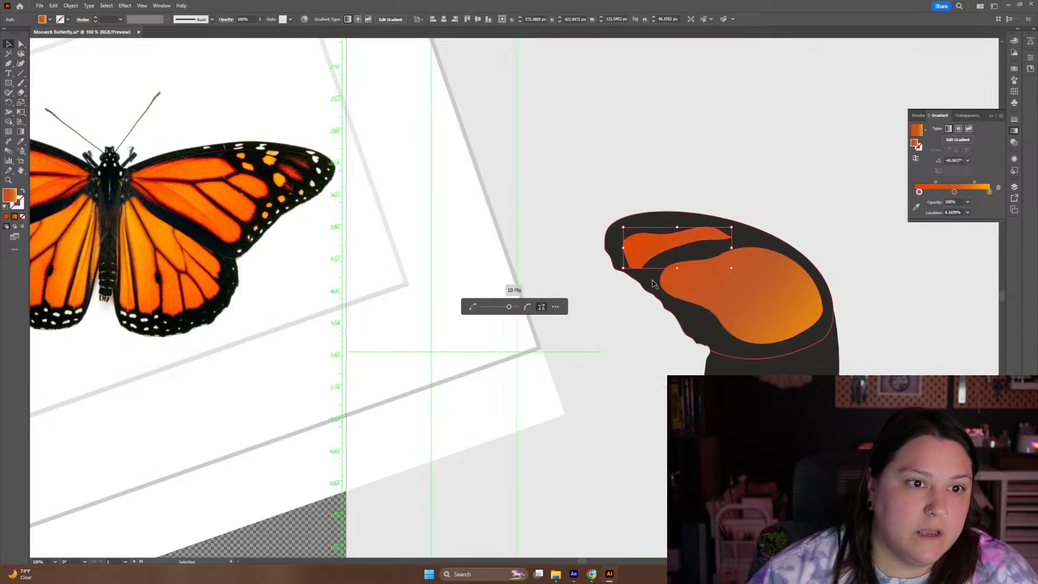
left_click_drag(508, 311, 495, 308)
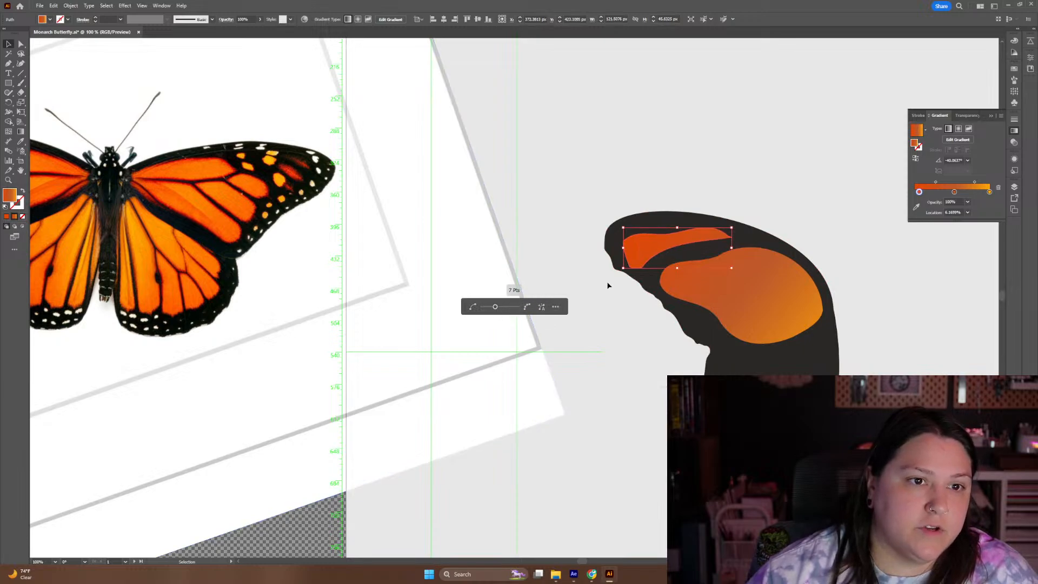
left_click(643, 319)
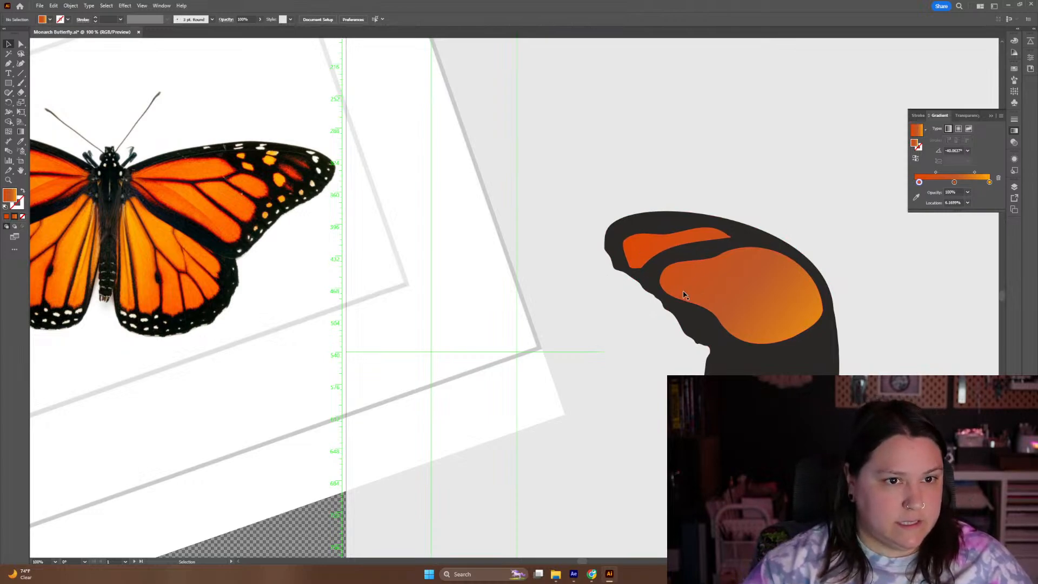
Try erasing a closed loop around the upper part of the large orange cell, and undo it
key("shift+e")
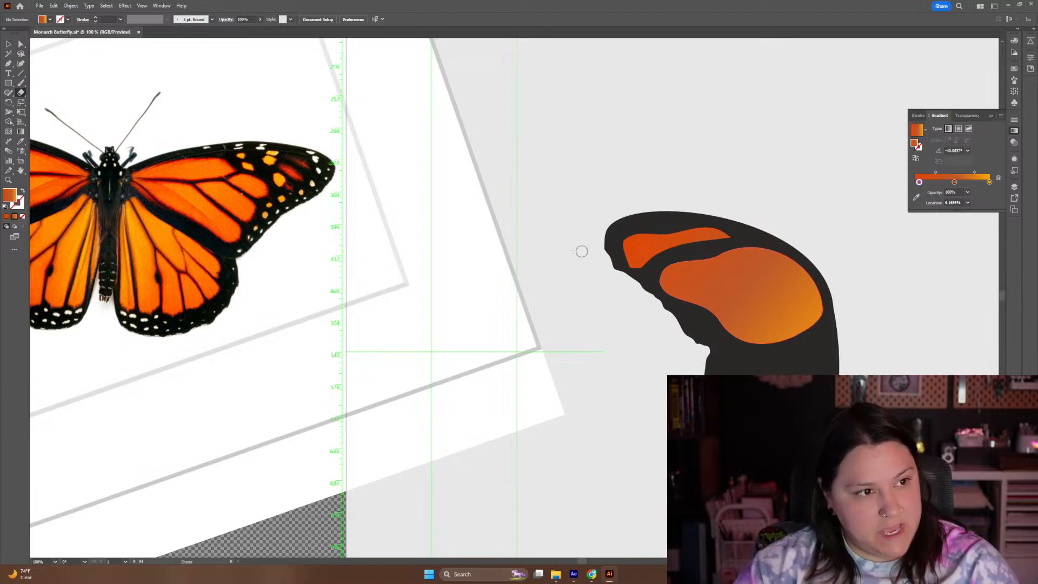
key("minus")
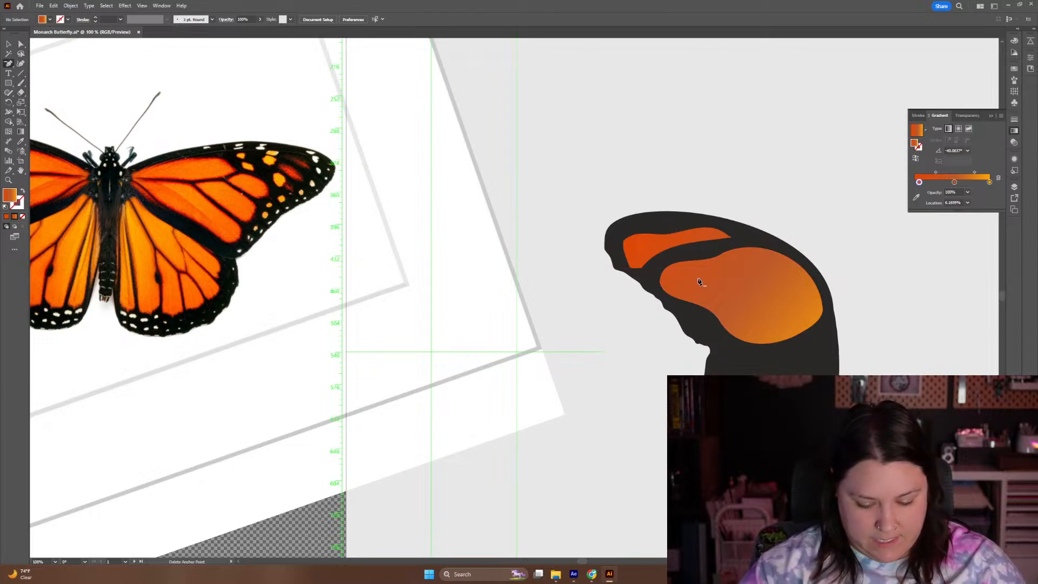
key("shift+e")
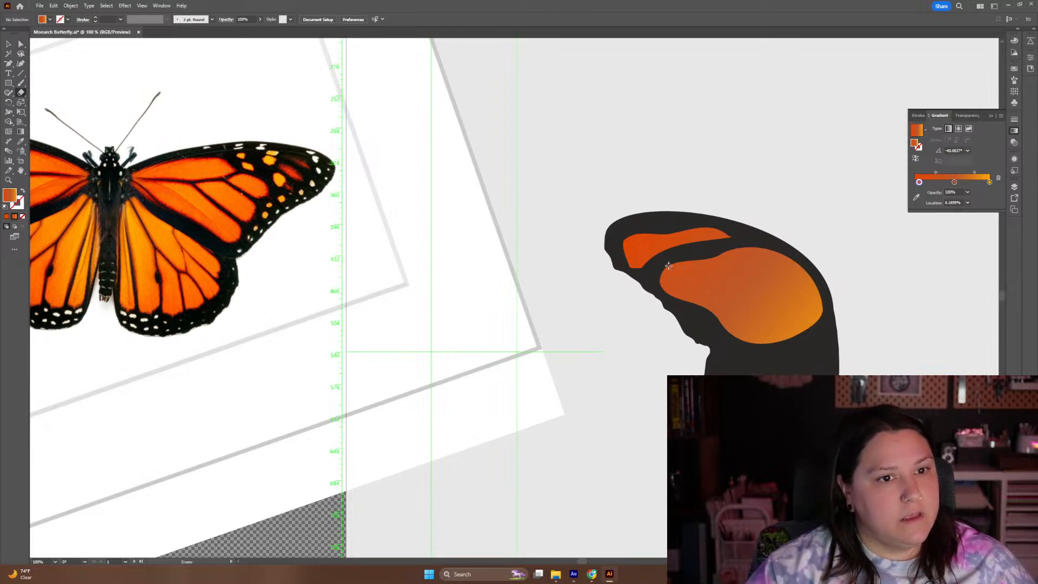
mouse_move(657, 285)
left_mouse_down()
mouse_move(675, 296)
mouse_move(726, 287)
mouse_move(792, 253)
mouse_move(688, 257)
mouse_move(652, 274)
left_mouse_up()
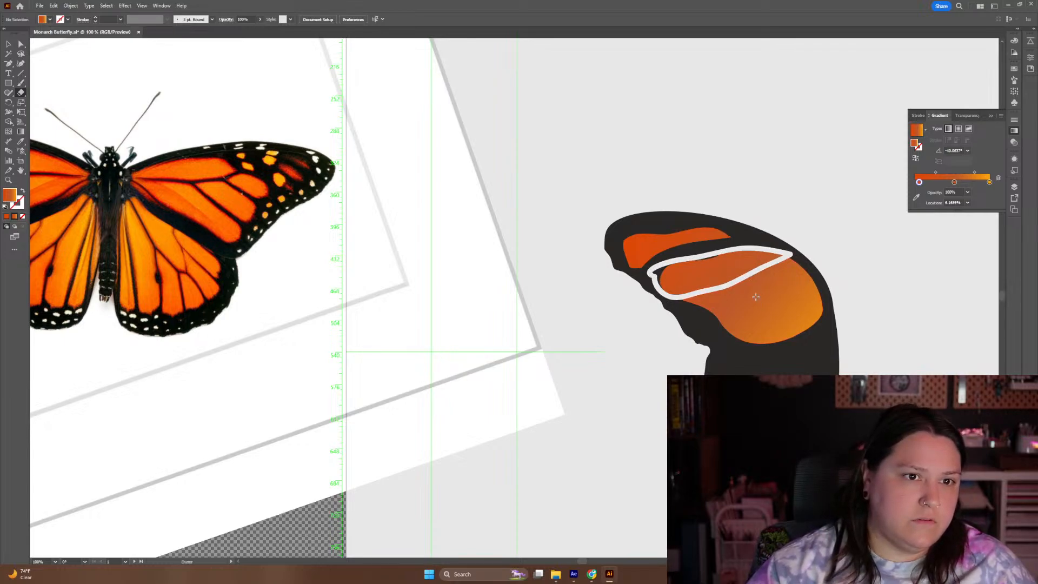
key("v")
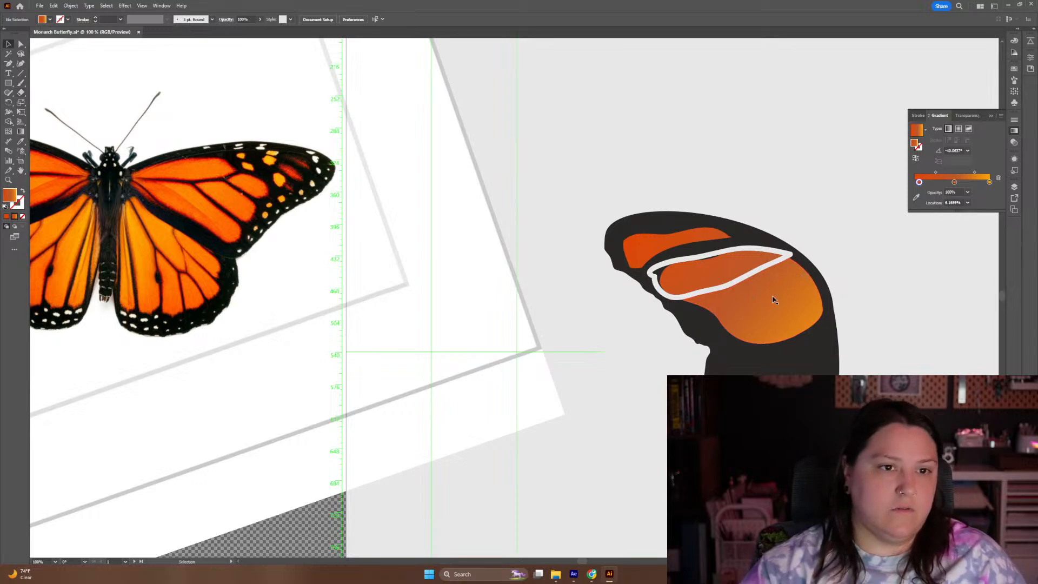
left_click(769, 295)
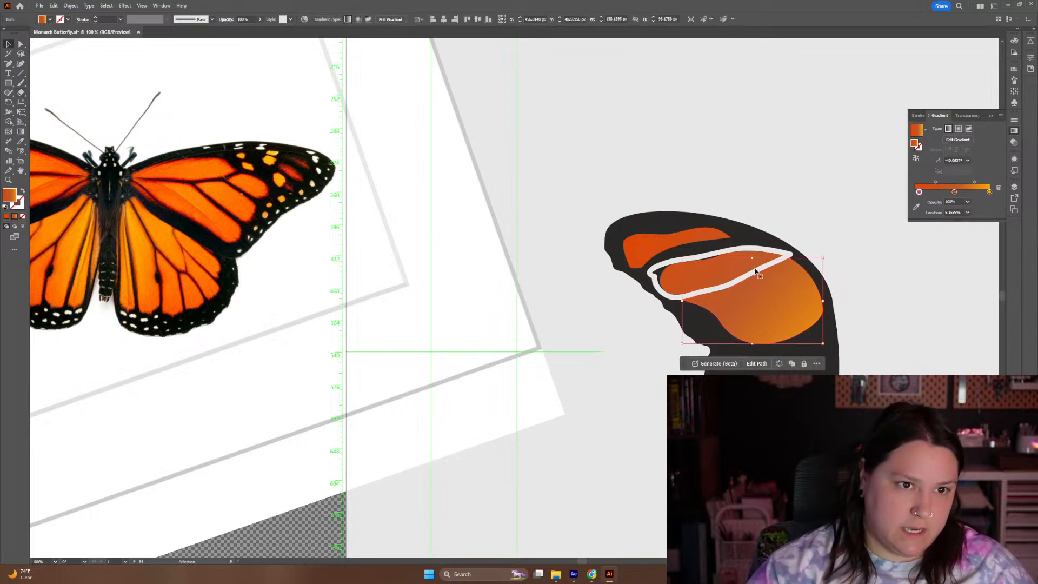
left_click(853, 239)
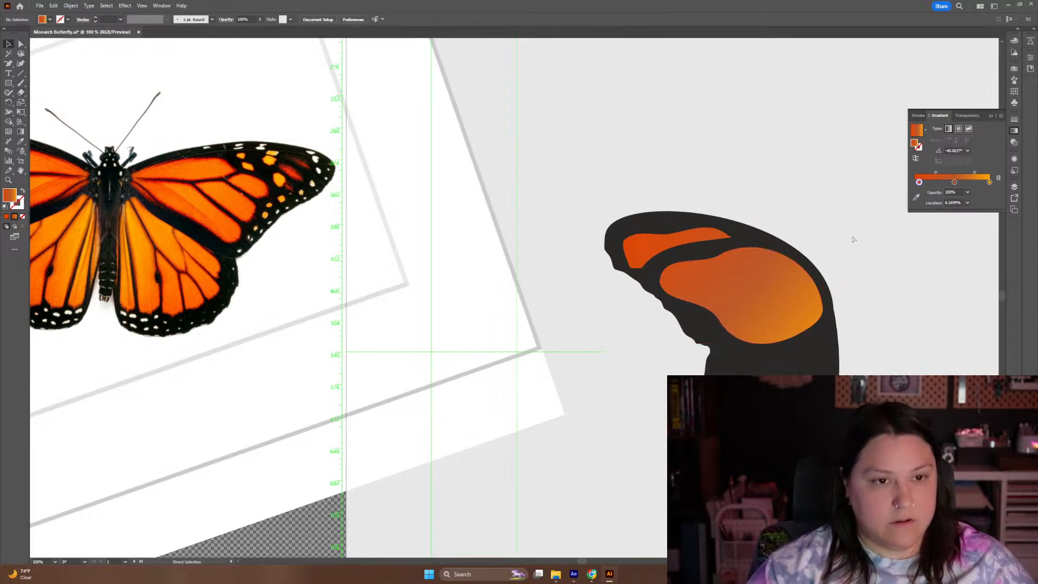
Erase a thin diagonal vein across only the large orange cell, plus two short branches running down from it to the lower edge
left_click(796, 296)
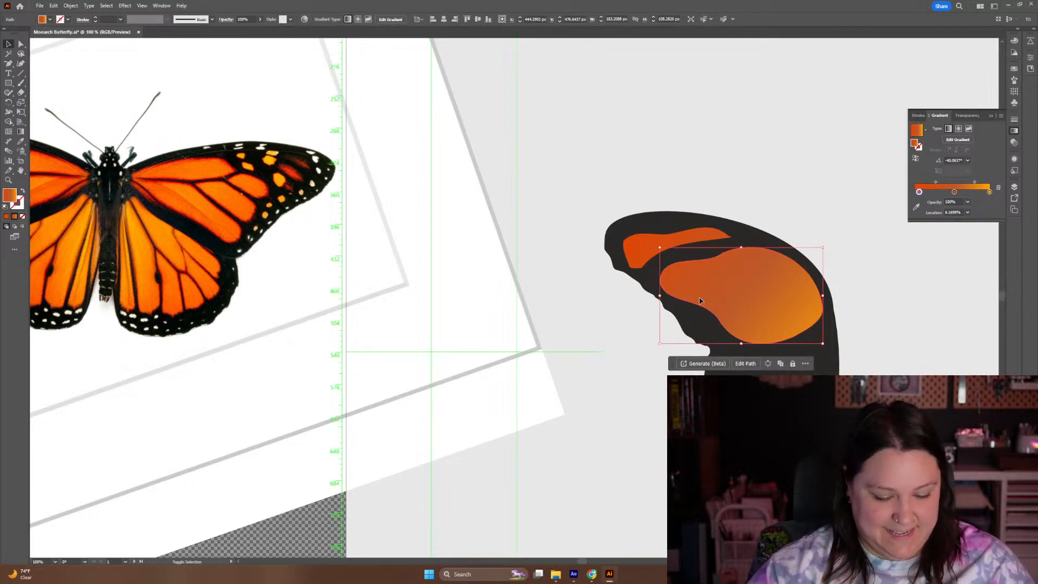
key("shift+e")
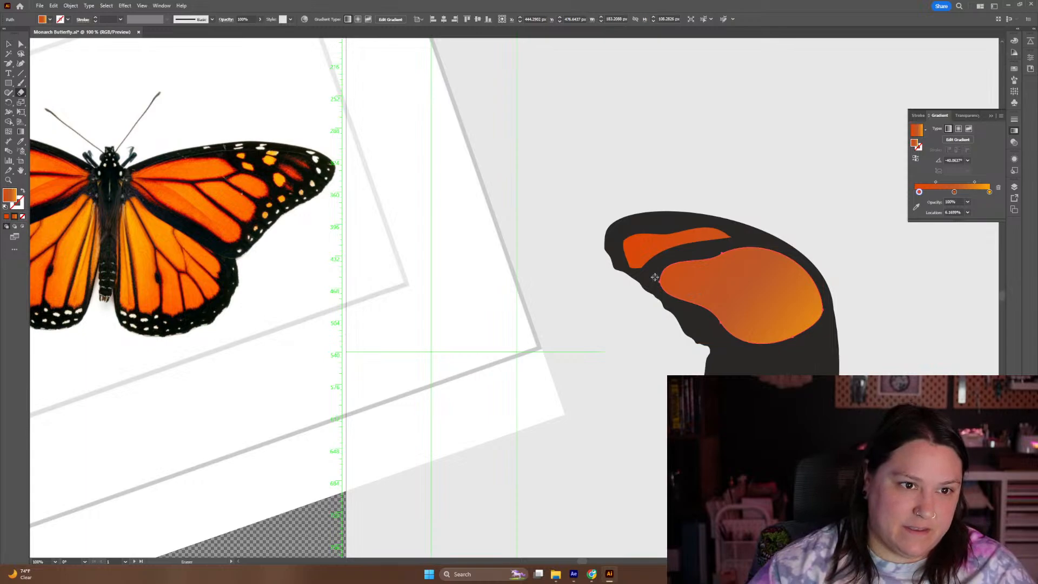
mouse_move(651, 278)
left_mouse_down()
mouse_move(677, 296)
mouse_move(754, 267)
mouse_move(785, 241)
left_mouse_up()
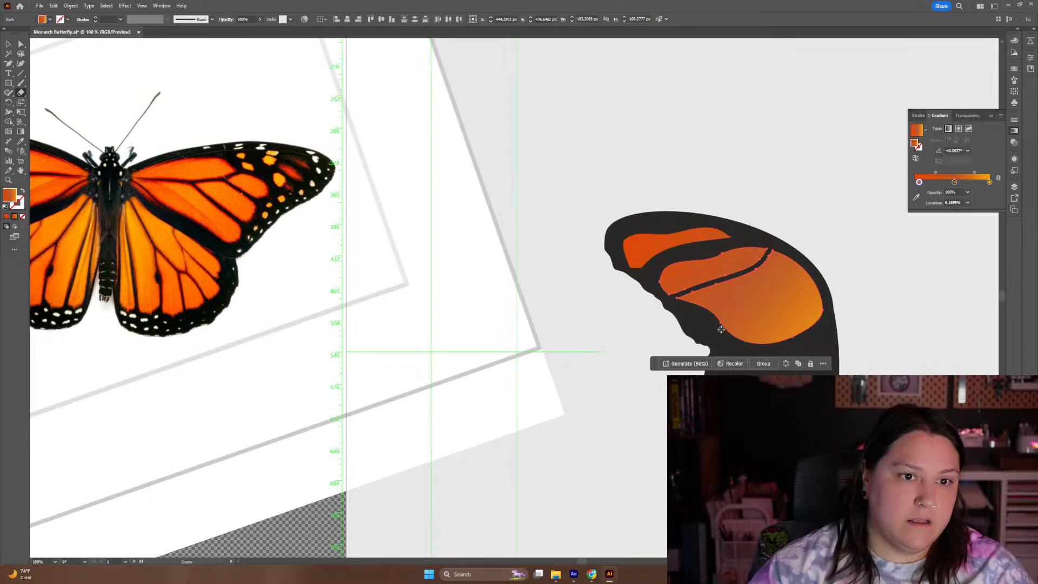
mouse_move(716, 327)
left_mouse_down()
mouse_move(734, 309)
mouse_move(738, 279)
left_mouse_up()
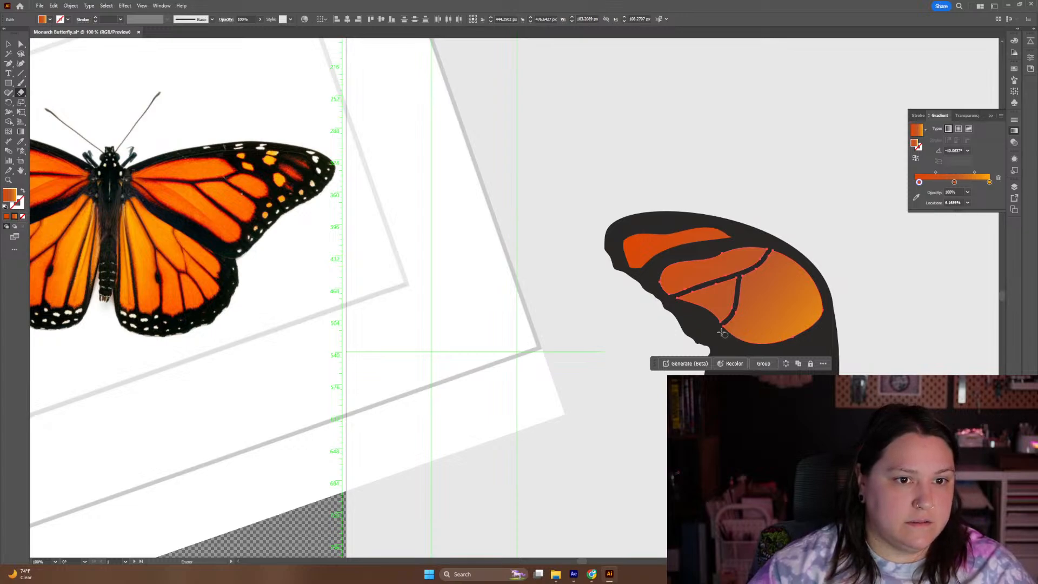
mouse_move(724, 325)
left_mouse_down()
mouse_move(748, 323)
mouse_move(750, 266)
left_mouse_up()
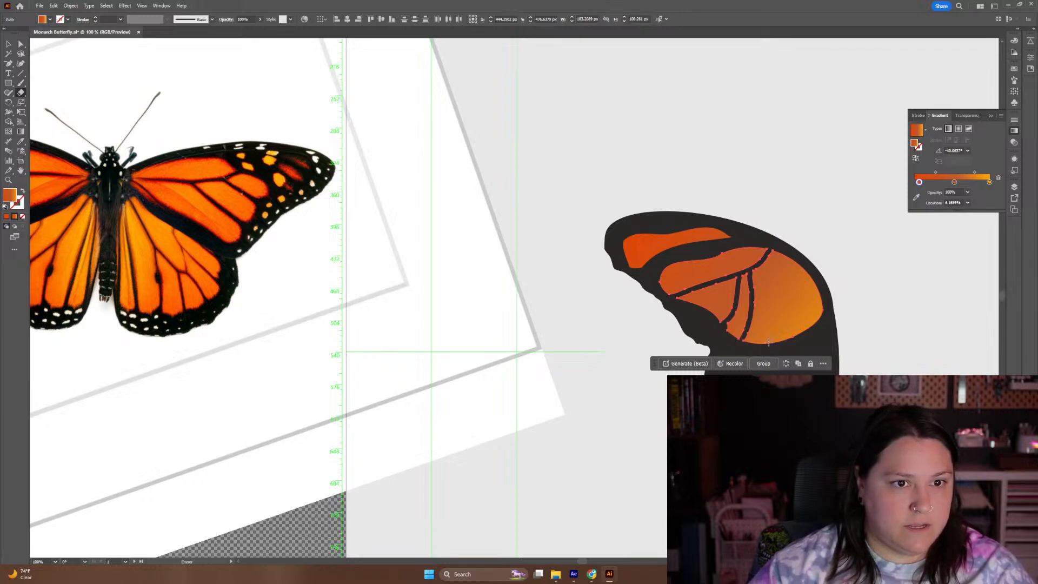
Try erasing and thickening near-vertical veins through the outer part of the large orange cell, and undo those strokes
mouse_move(777, 349)
left_mouse_down()
mouse_move(790, 252)
mouse_move(779, 294)
left_mouse_up()
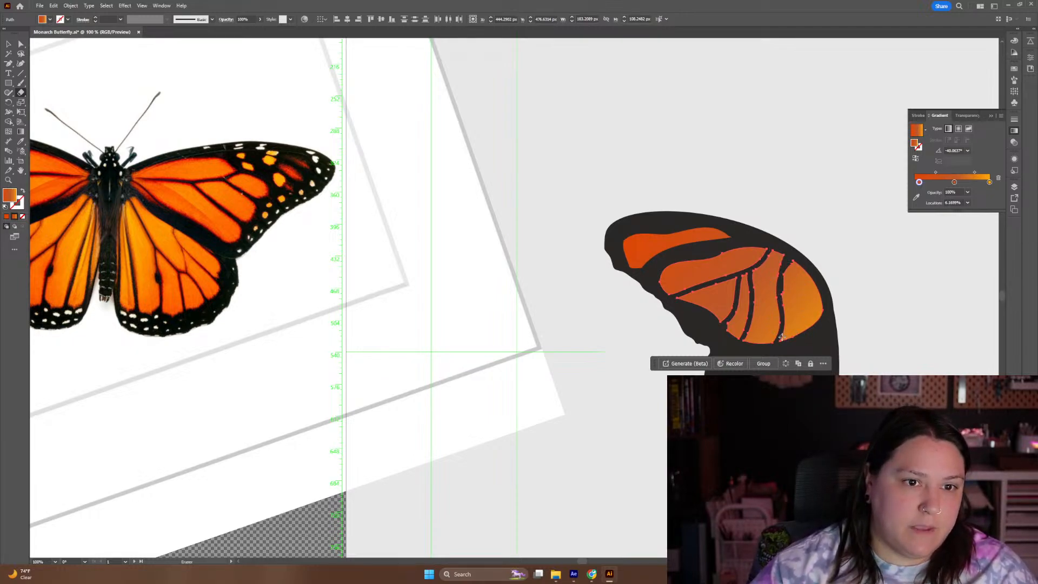
mouse_move(788, 338)
left_mouse_down()
mouse_move(812, 312)
mouse_move(815, 269)
mouse_move(786, 277)
mouse_move(781, 308)
left_mouse_up()
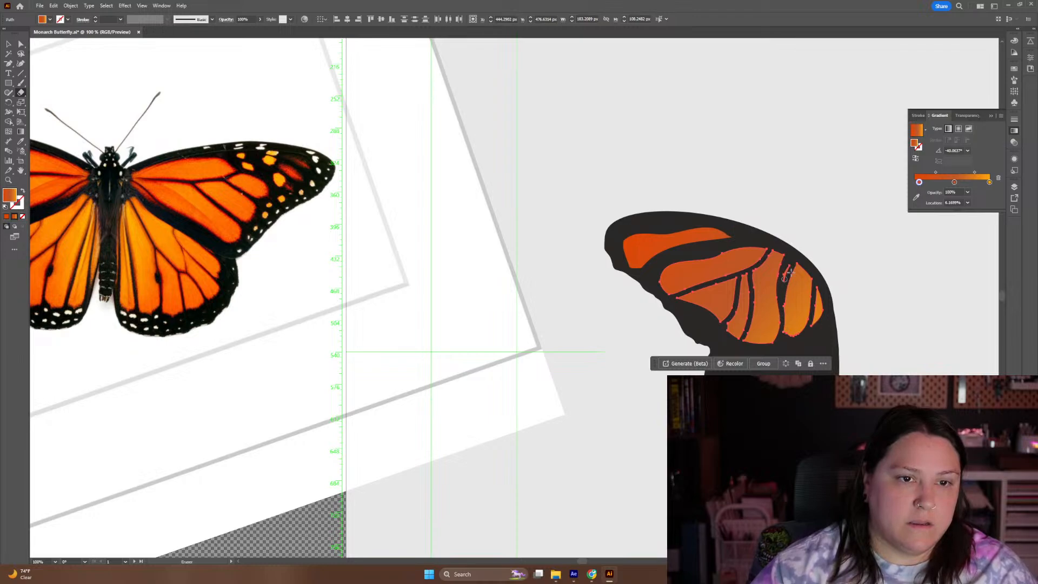
key("ctrl+z")
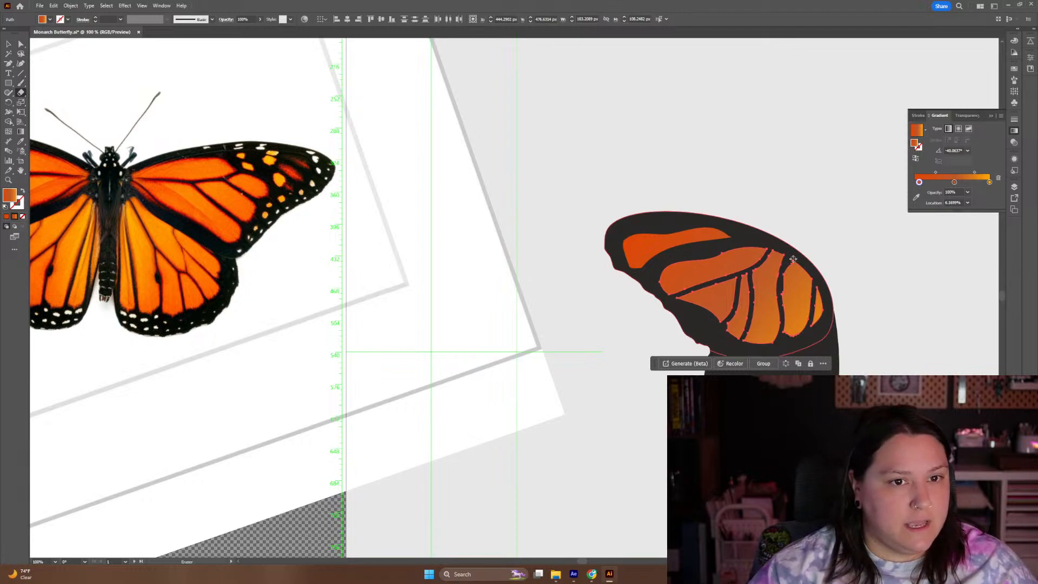
left_click_drag(793, 259, 788, 268)
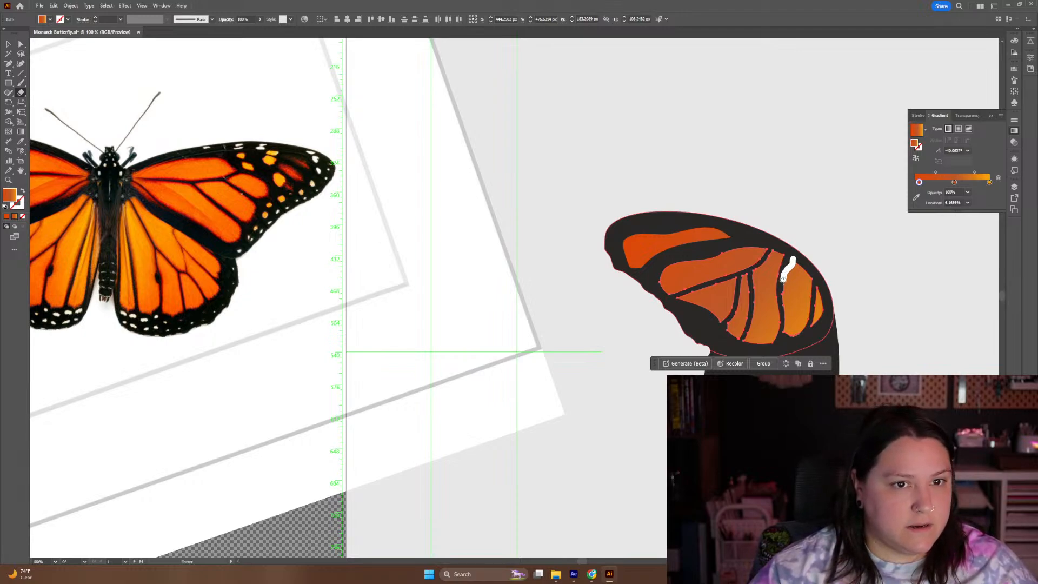
left_click_drag(781, 298, 783, 320)
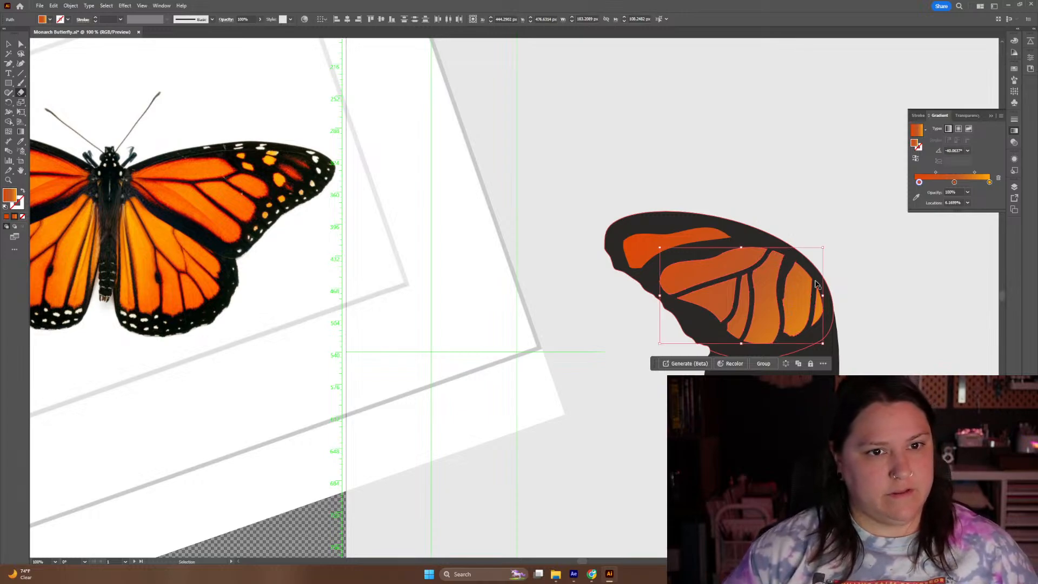
key("v")
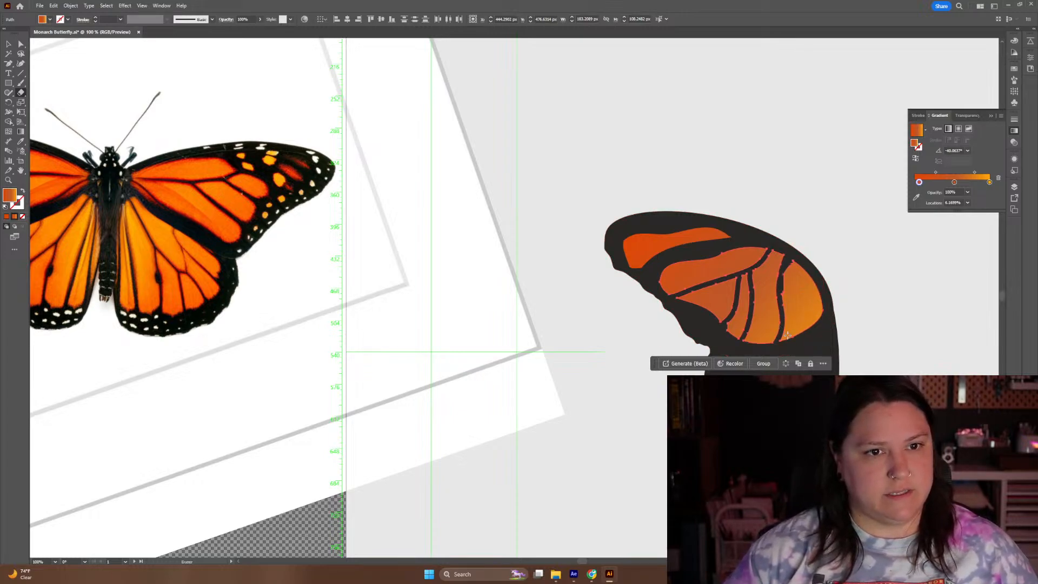
left_click(787, 295)
key("ctrl+z")
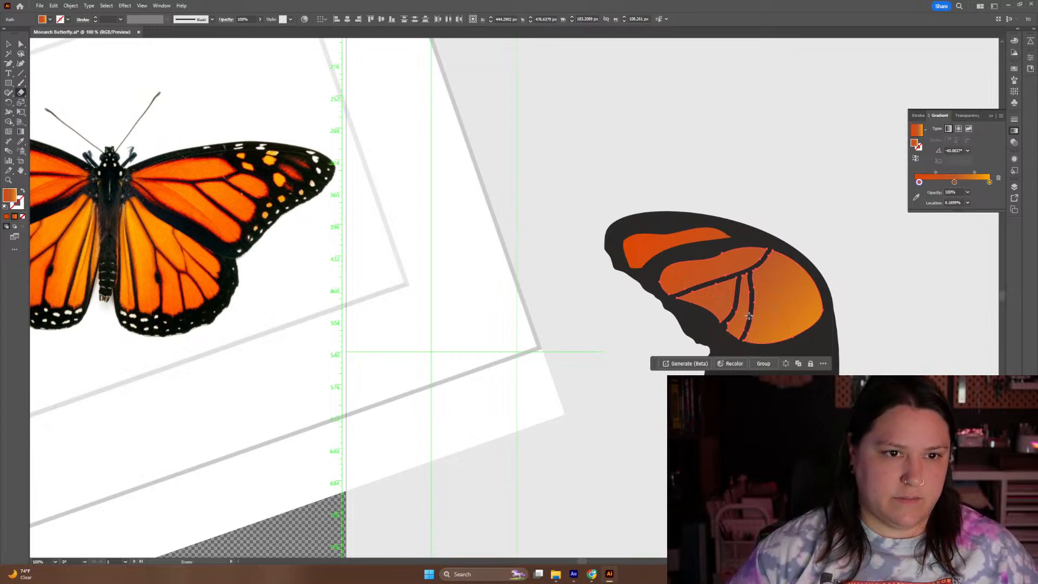
Widen the lower end of the second branch vein and erase two curved veins fanning through the outer part of the large cell
left_click_drag(751, 329, 750, 352)
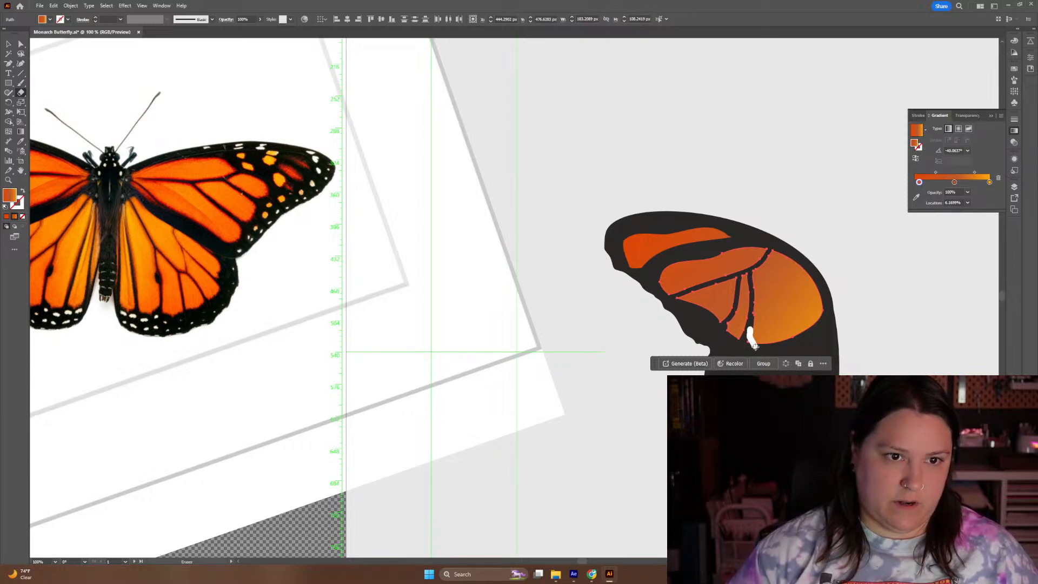
mouse_move(757, 347)
left_mouse_down()
mouse_move(791, 344)
mouse_move(794, 331)
mouse_move(767, 255)
left_mouse_up()
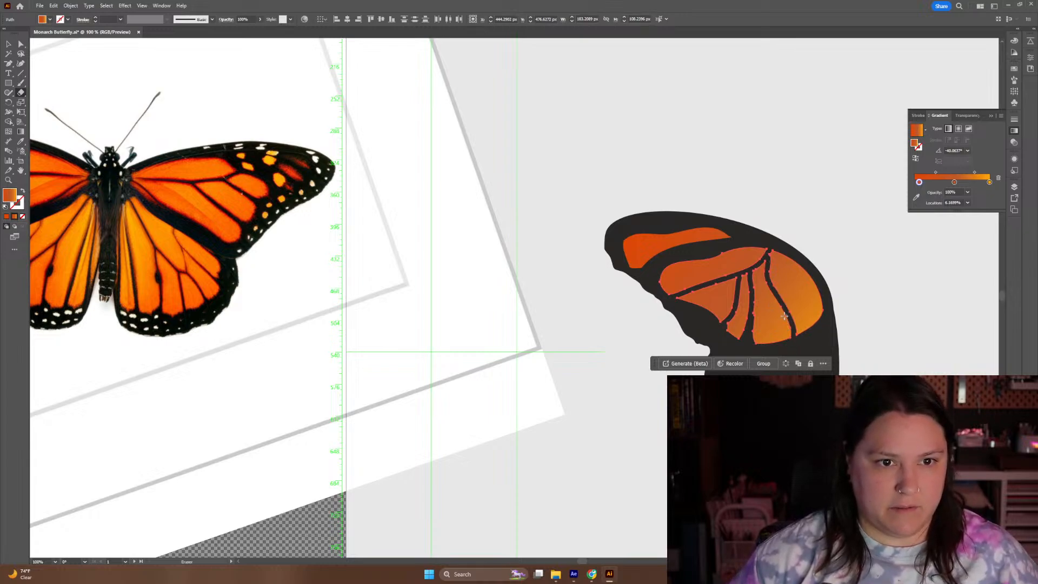
left_click_drag(783, 309, 787, 344)
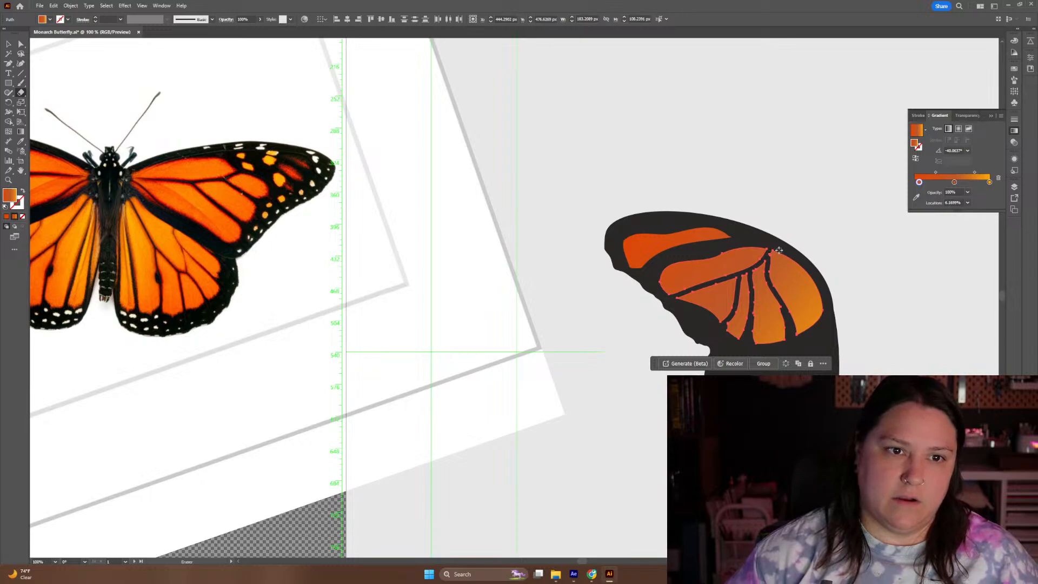
left_click_drag(782, 256, 816, 331)
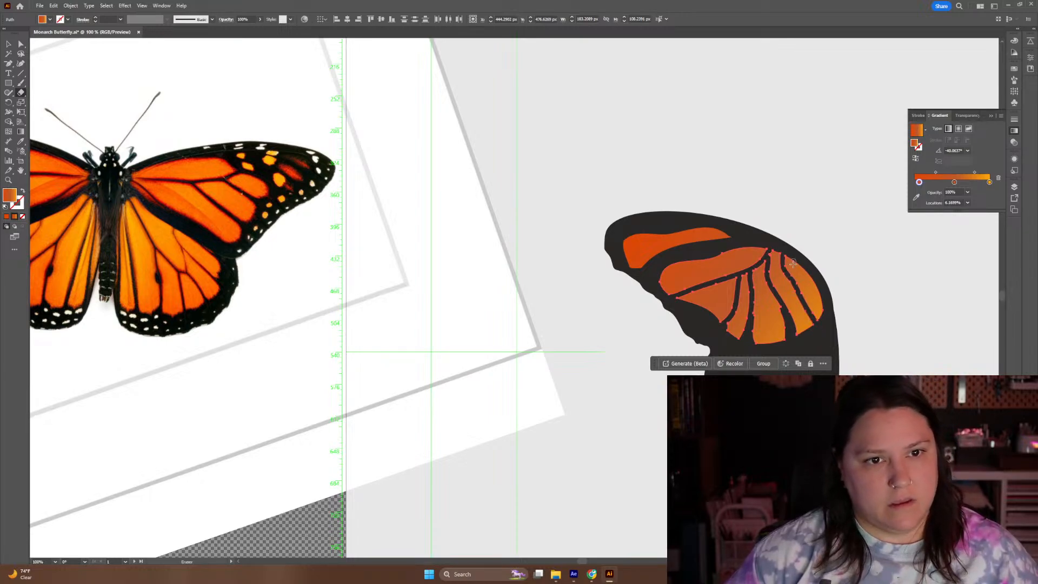
Erase a short curved vein through the outermost part of the large orange cell and clear the selection
left_click_drag(805, 268, 808, 315)
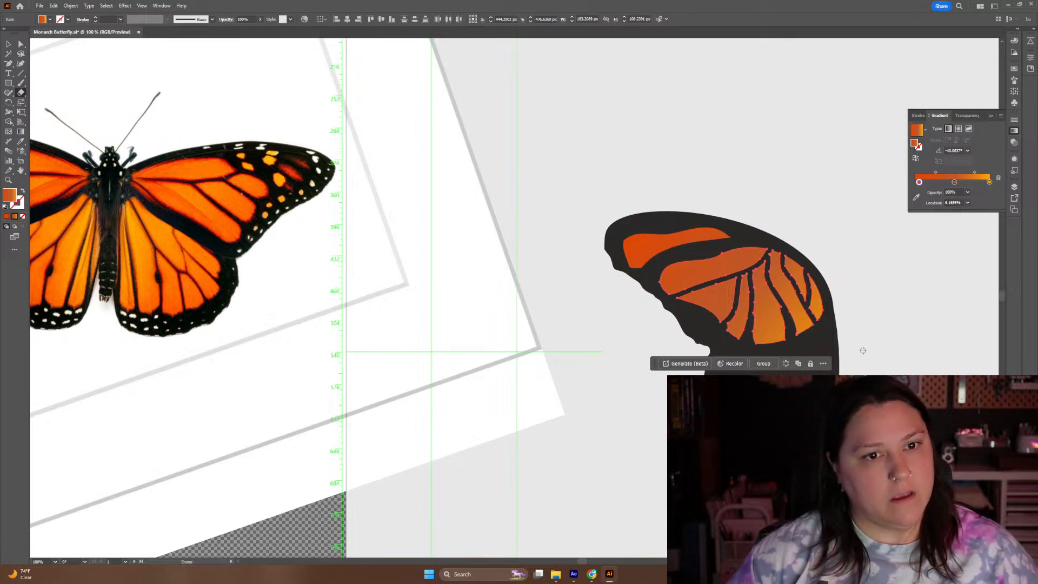
key("v")
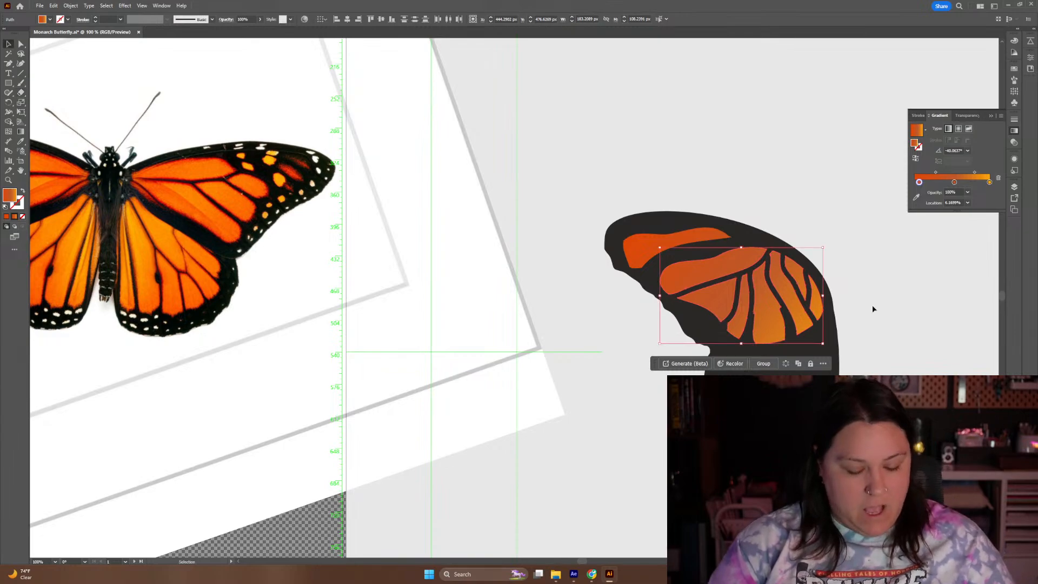
left_click(873, 306)
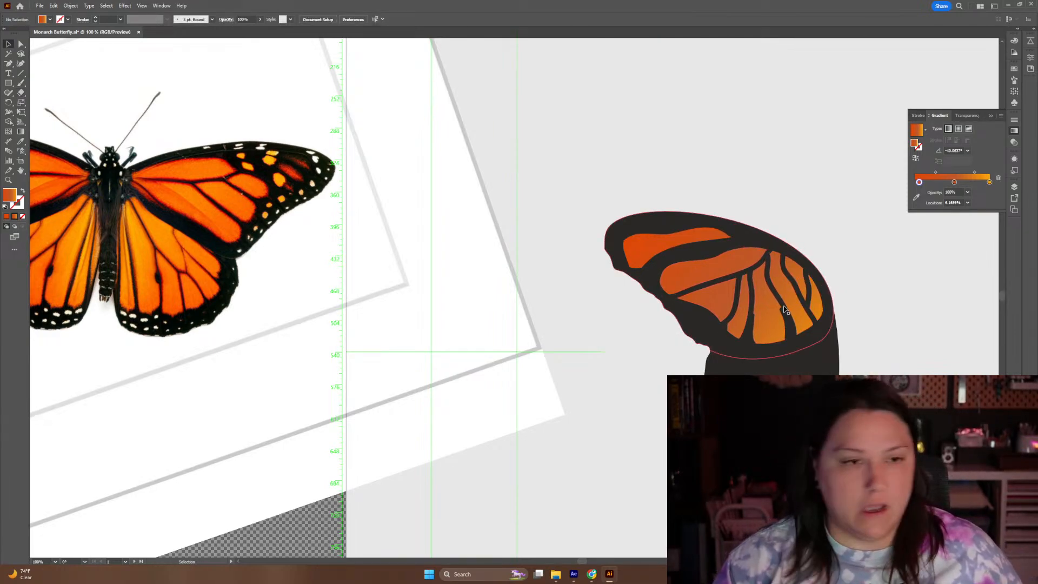
left_click(774, 322)
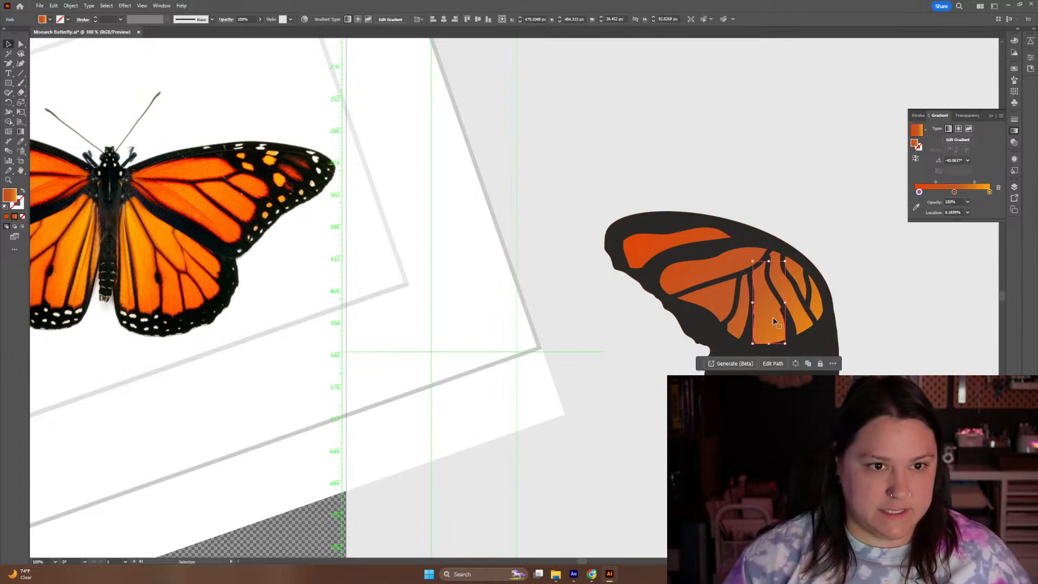
key("shift+e")
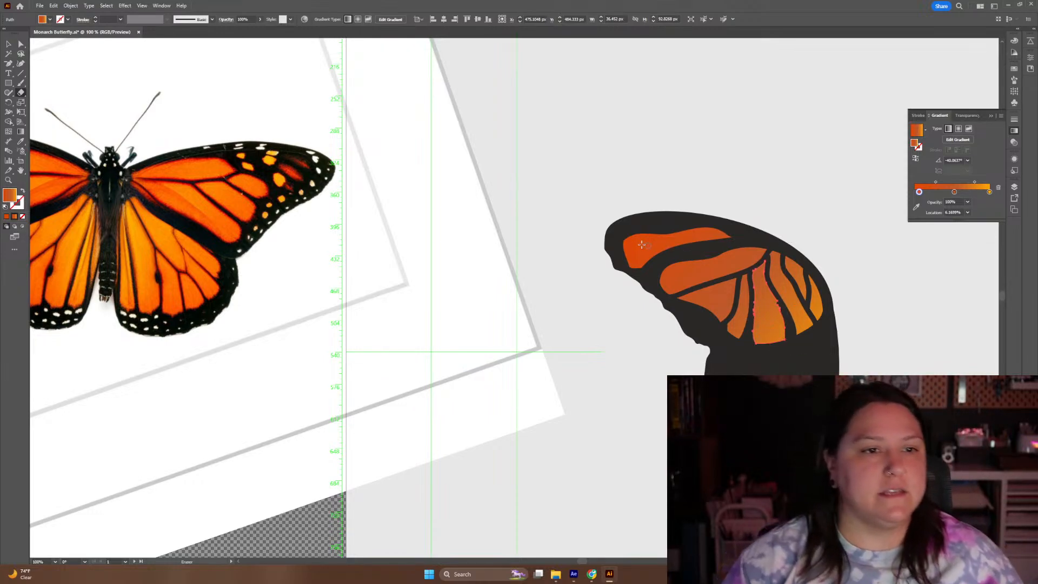
left_click_drag(620, 258, 649, 272)
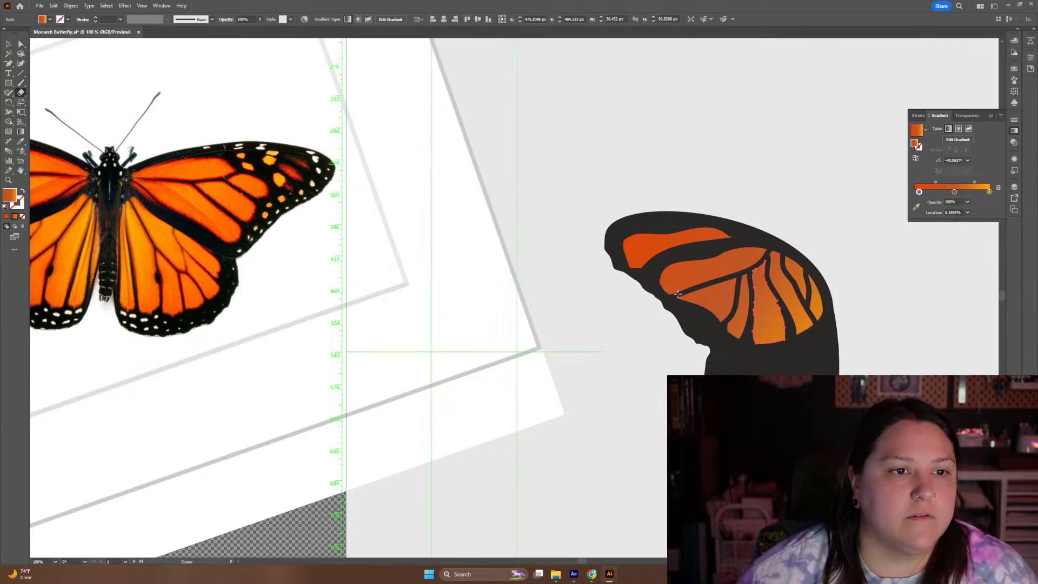
Trim the lower end of the orange wing-tip cell and erase gaps across it to split it into five spots
key("v")
left_click(657, 252)
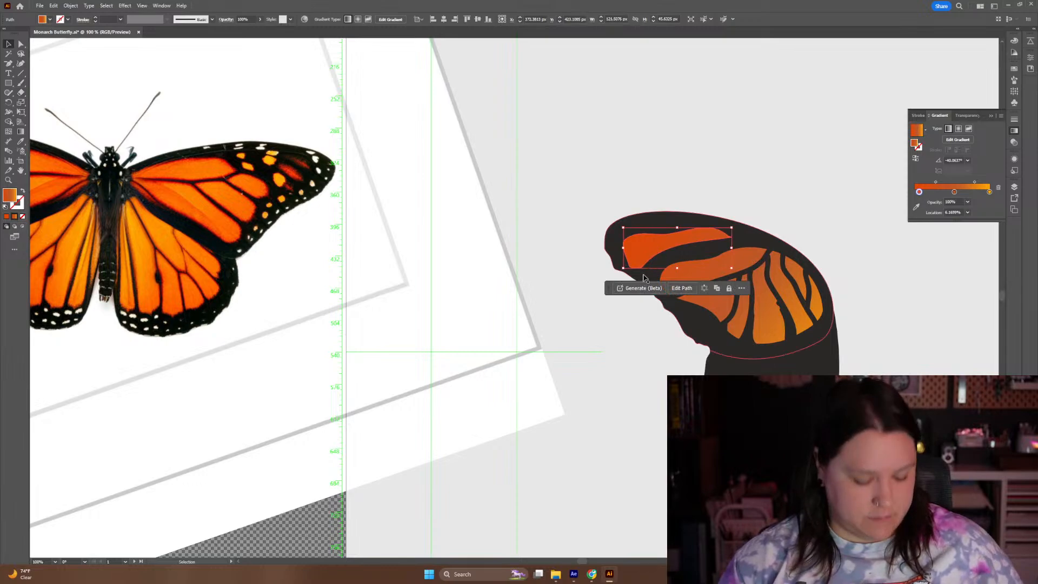
key("shift+e")
left_click_drag(623, 263, 646, 271)
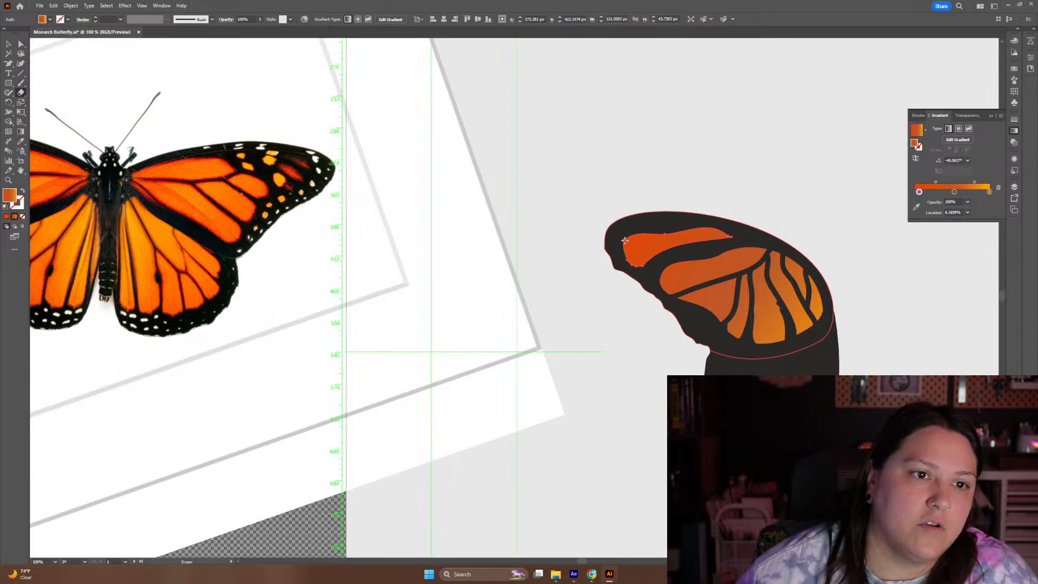
mouse_move(620, 239)
left_mouse_down()
mouse_move(642, 247)
mouse_move(651, 267)
left_mouse_up()
left_click(638, 230, "shift")
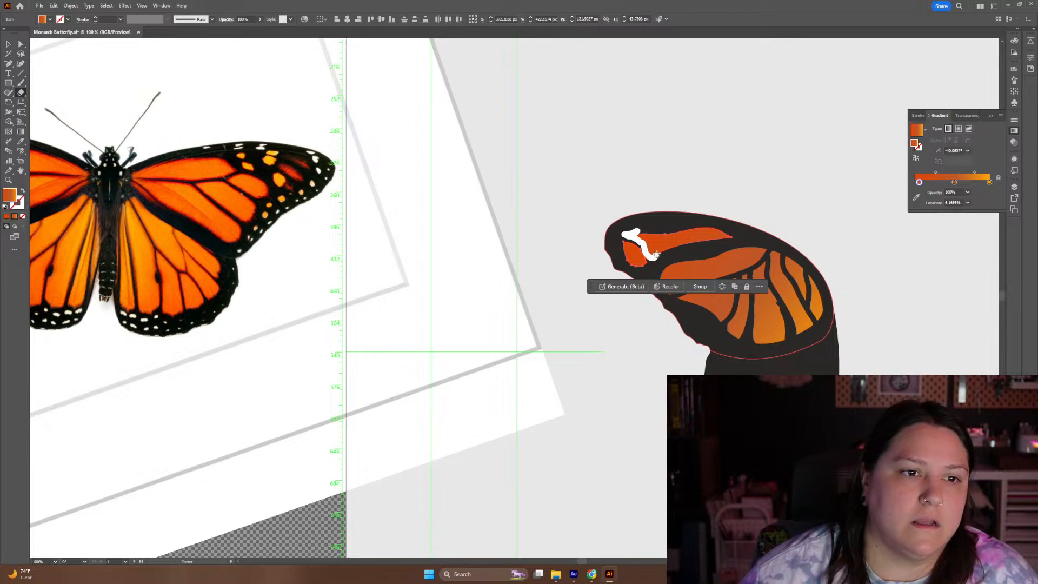
left_click_drag(642, 228, 636, 229)
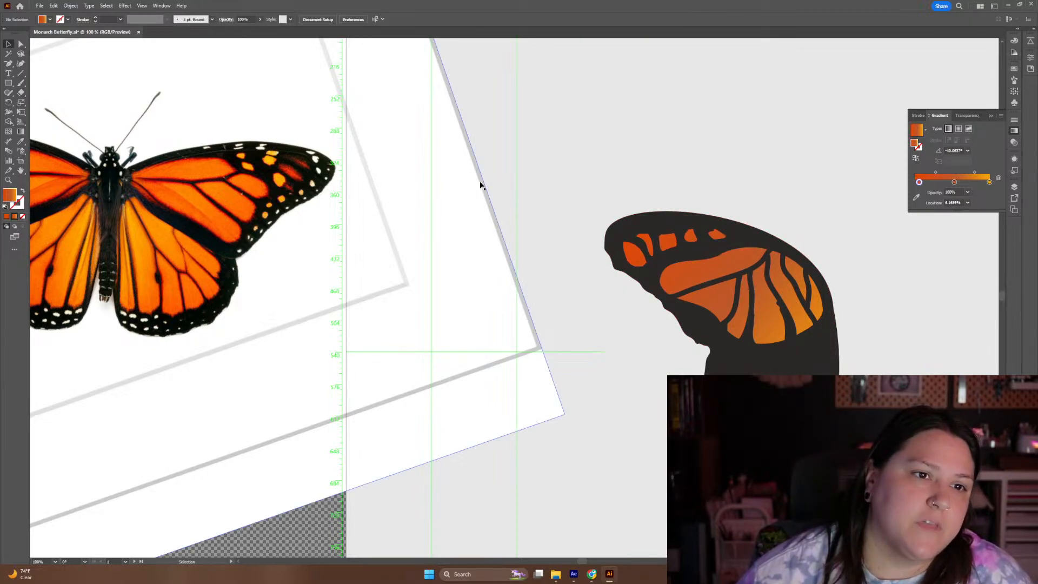
Simplify the paths of the five orange wing-tip spots together to round off their outlines
left_click(647, 245)
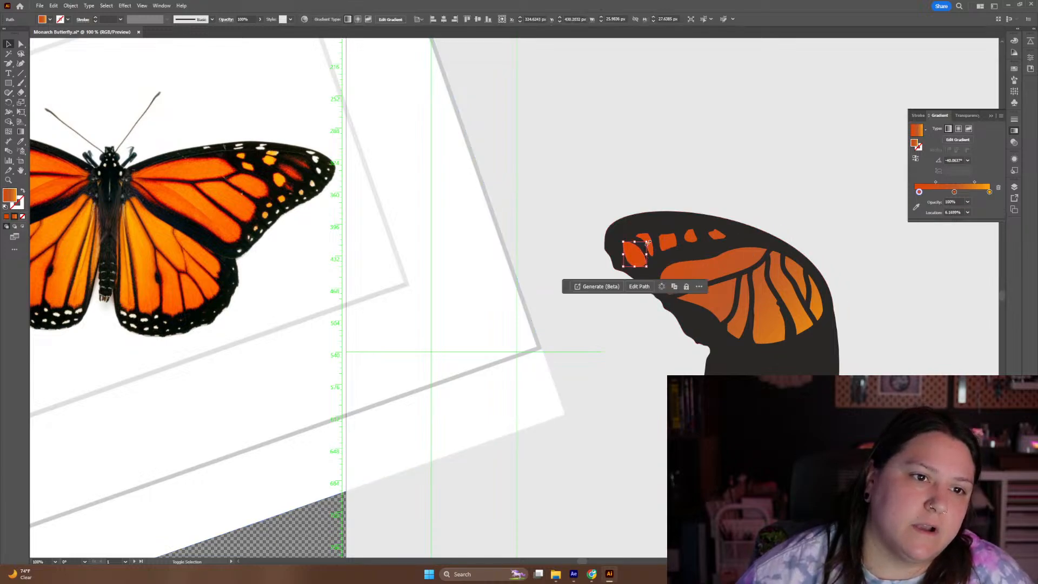
left_click(649, 238, "shift")
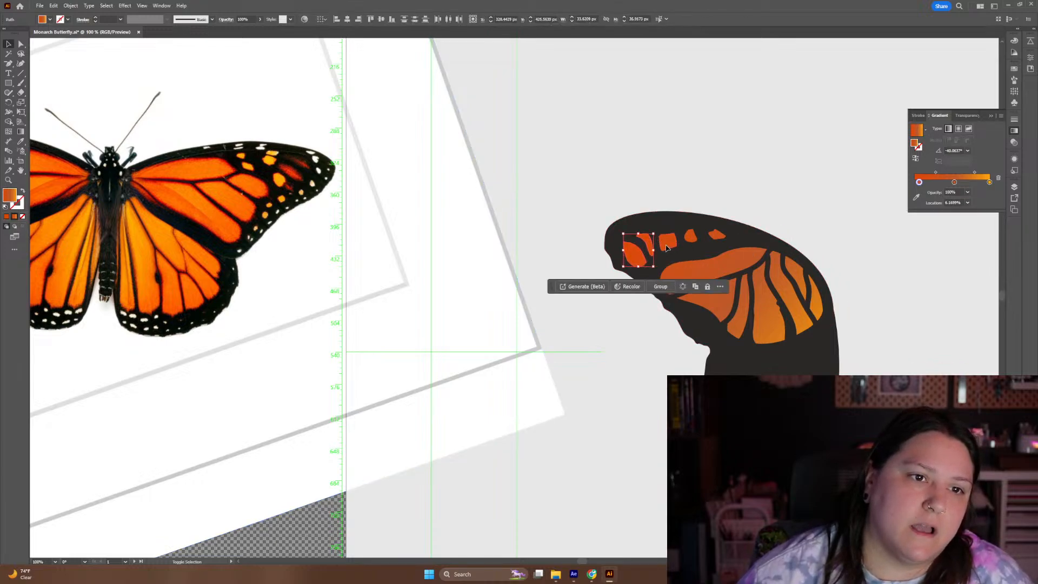
left_click(691, 237, "shift")
left_click(716, 235, "shift")
right_click(719, 240)
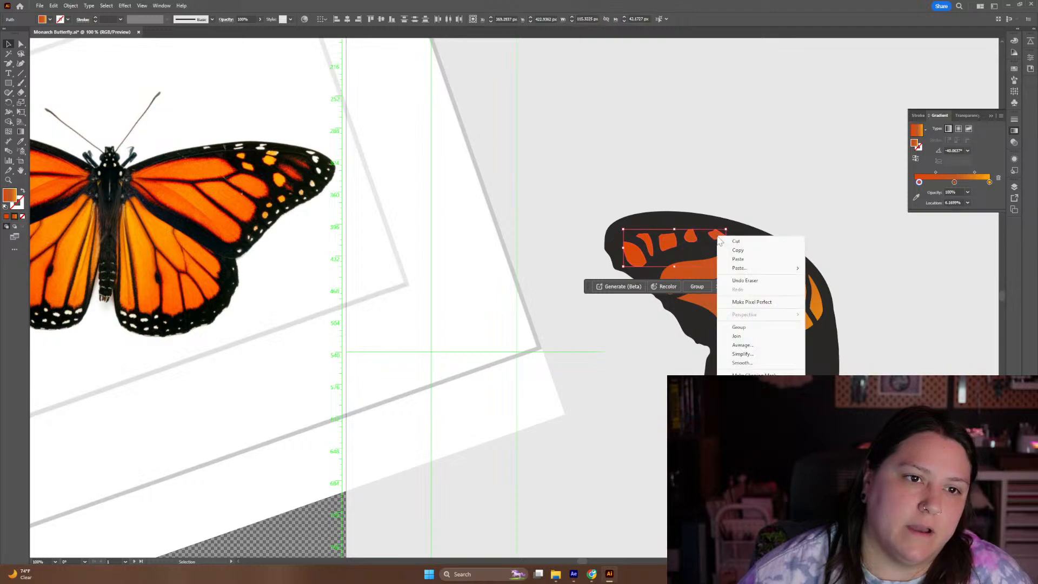
left_click(742, 354)
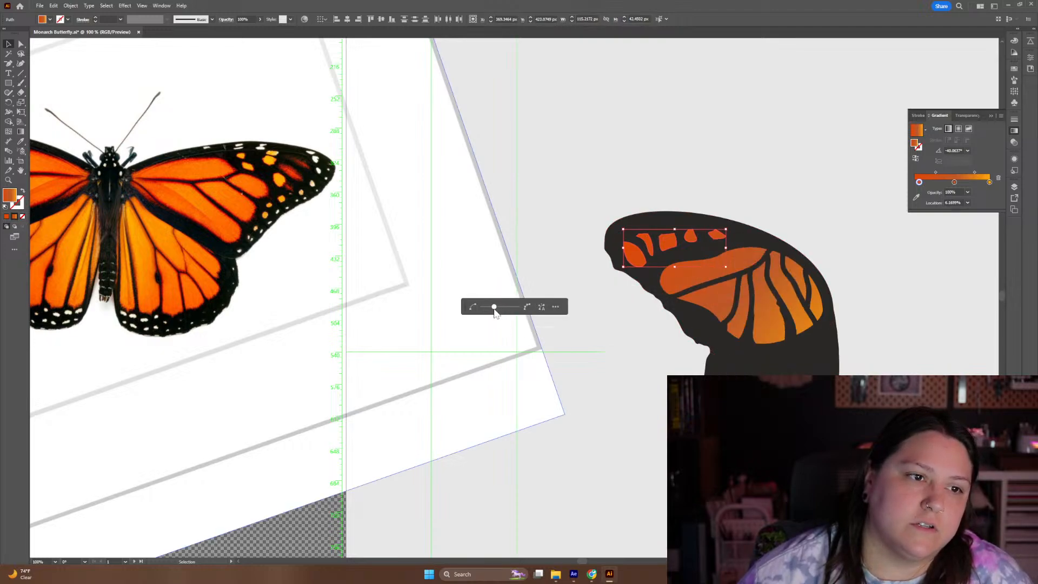
left_click(581, 230)
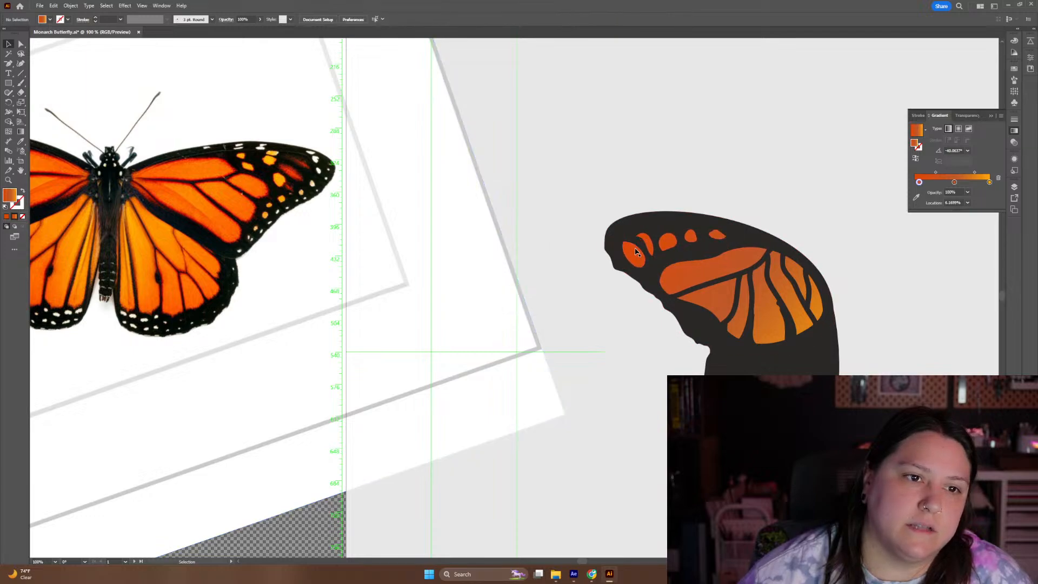
Rotate the five orange wing-tip spots slightly together and move them closer to the wing's upper edge
left_click(644, 244)
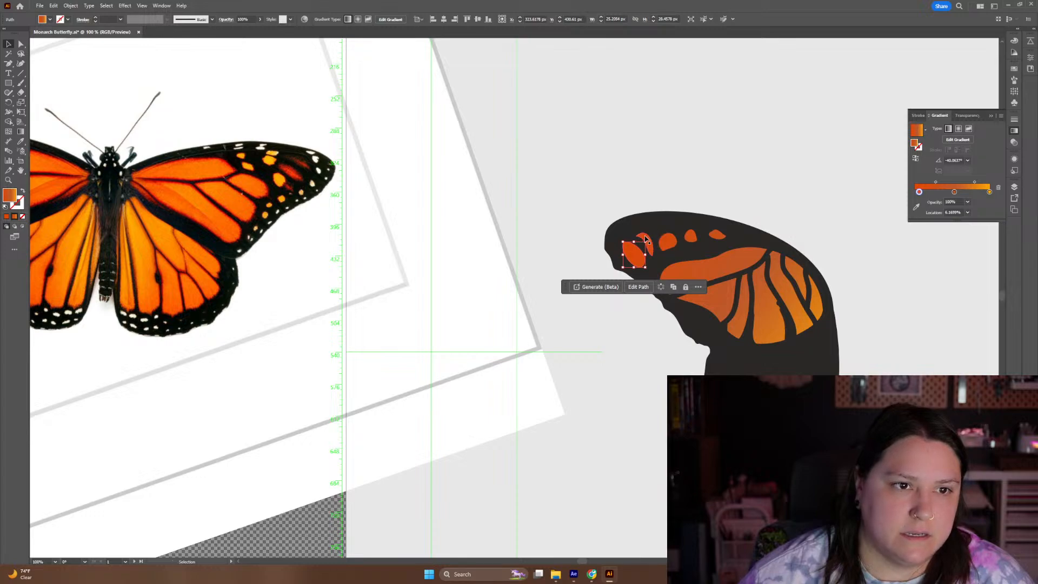
left_click(646, 243)
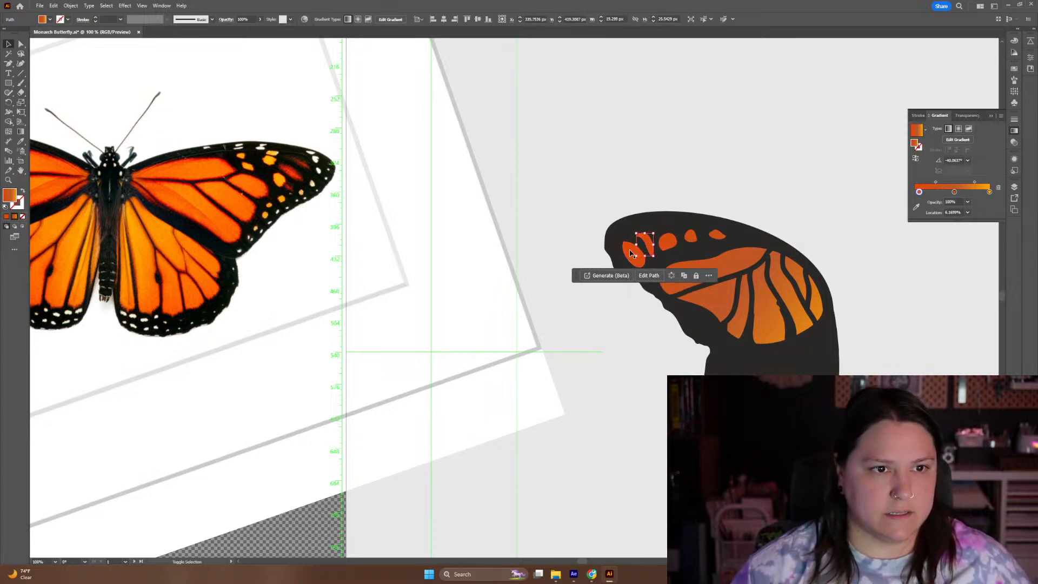
left_click(630, 259, "shift")
left_click(668, 242, "shift")
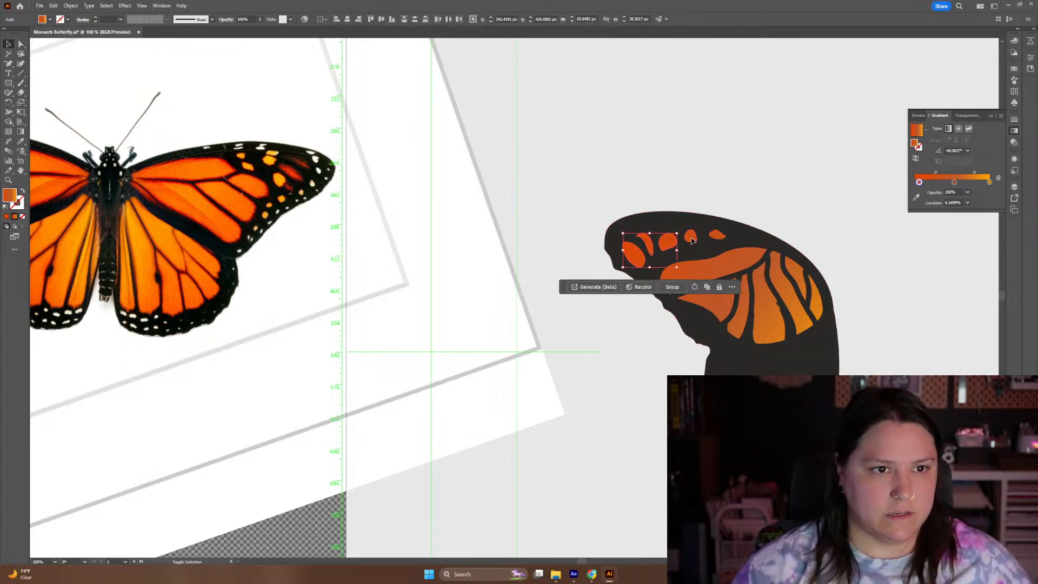
left_click(691, 236, "shift")
left_click(716, 236, "shift")
left_click_drag(715, 236, 764, 232)
left_click_drag(643, 251, 637, 251)
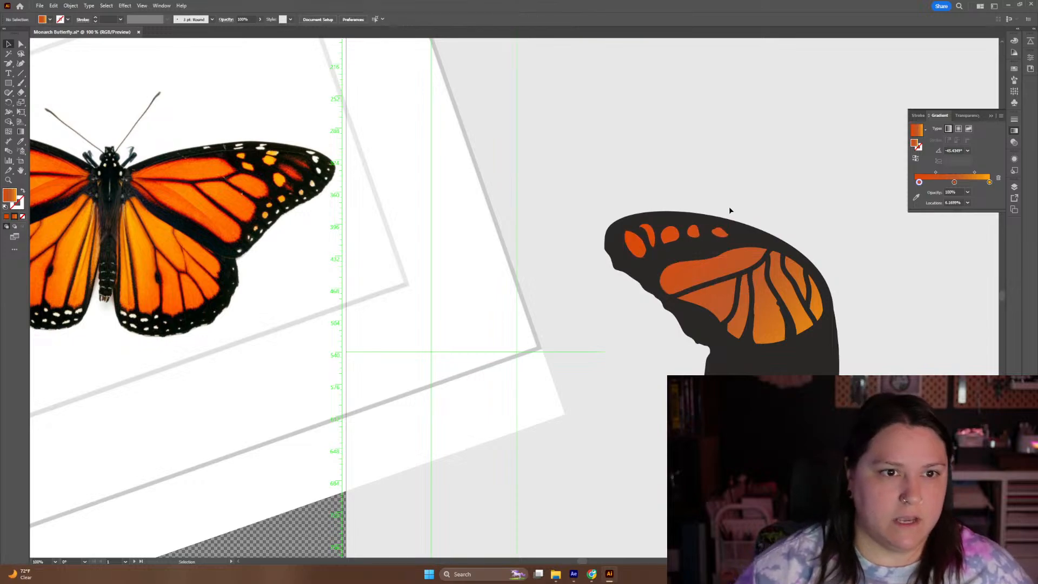
Simplify the paths of all the vein-divided pieces of the large orange cell together to smooth their edges
left_click(723, 295)
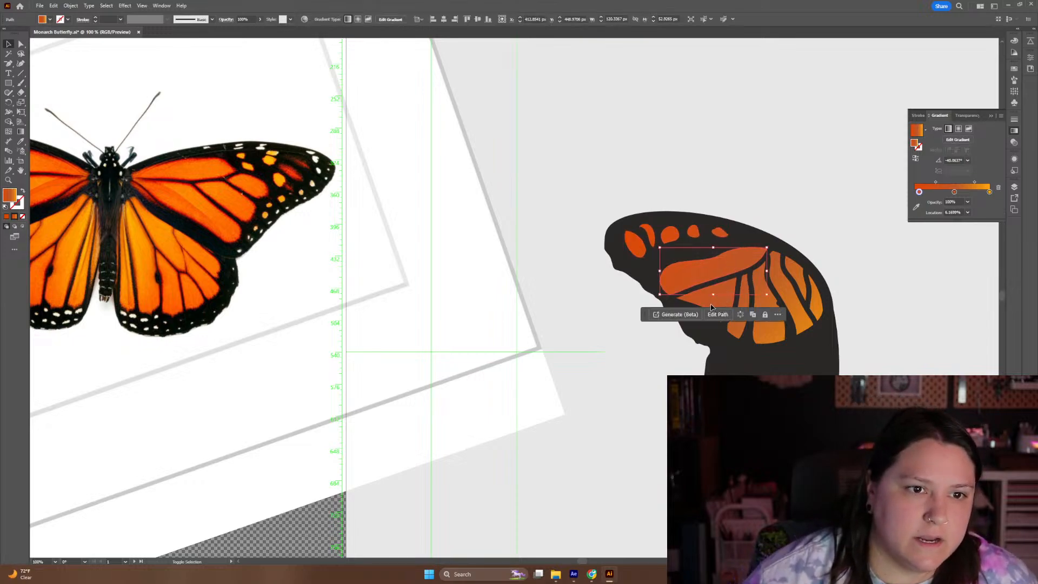
left_click(735, 310, "shift")
left_click(744, 314, "shift")
left_click(769, 304, "shift")
left_click(790, 288, "shift")
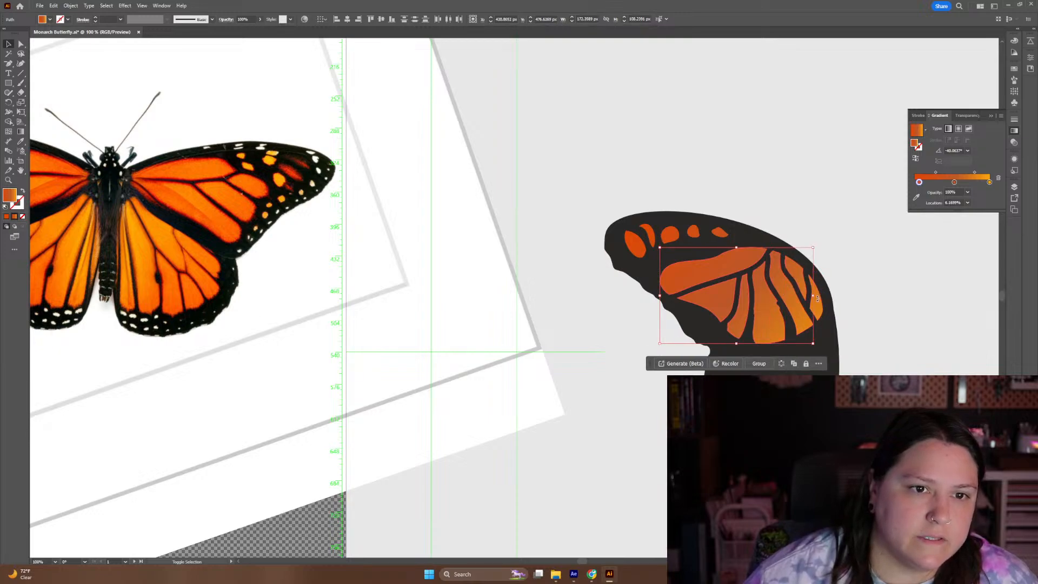
left_click(819, 314, "shift")
right_click(822, 315)
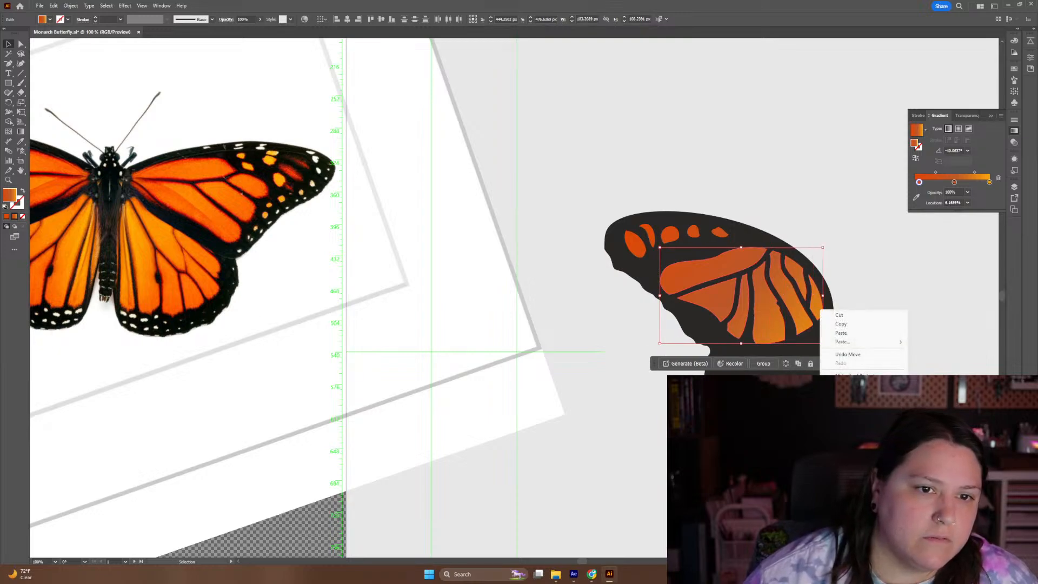
left_click(846, 399)
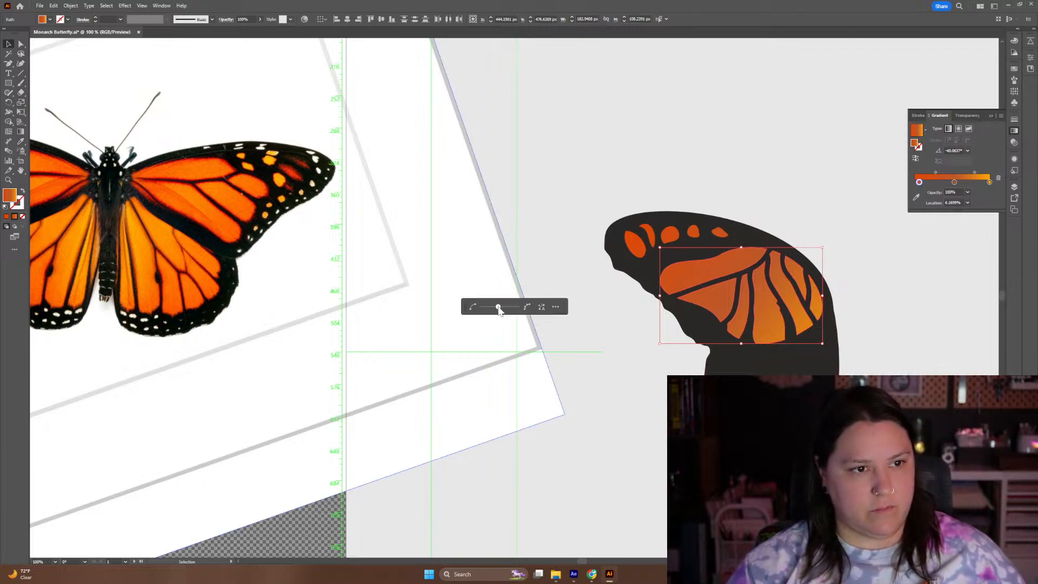
left_click(572, 254)
Group all the vein-divided pieces of the large orange cell
left_click(706, 280)
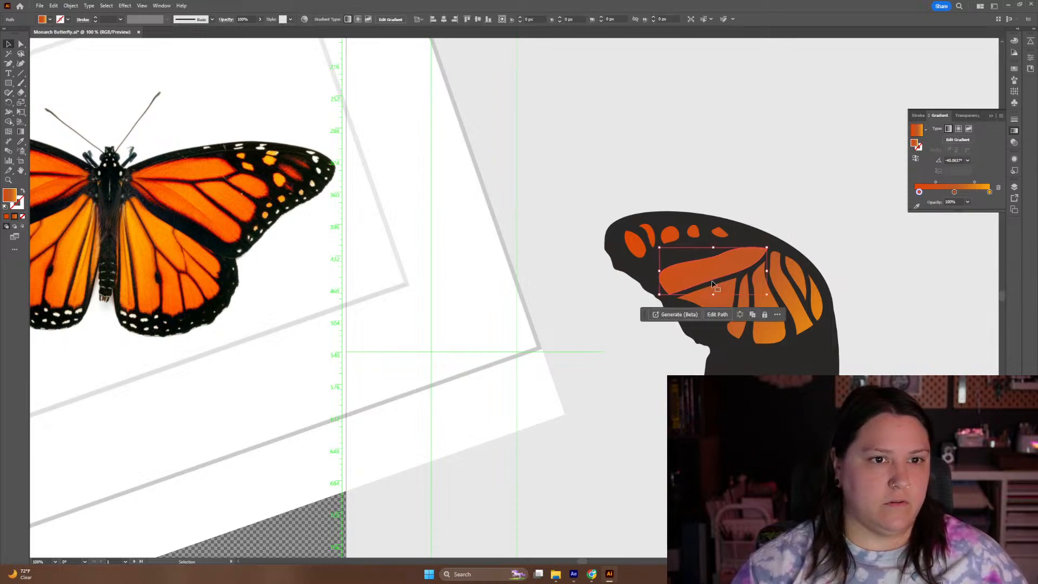
left_click(726, 299, "shift")
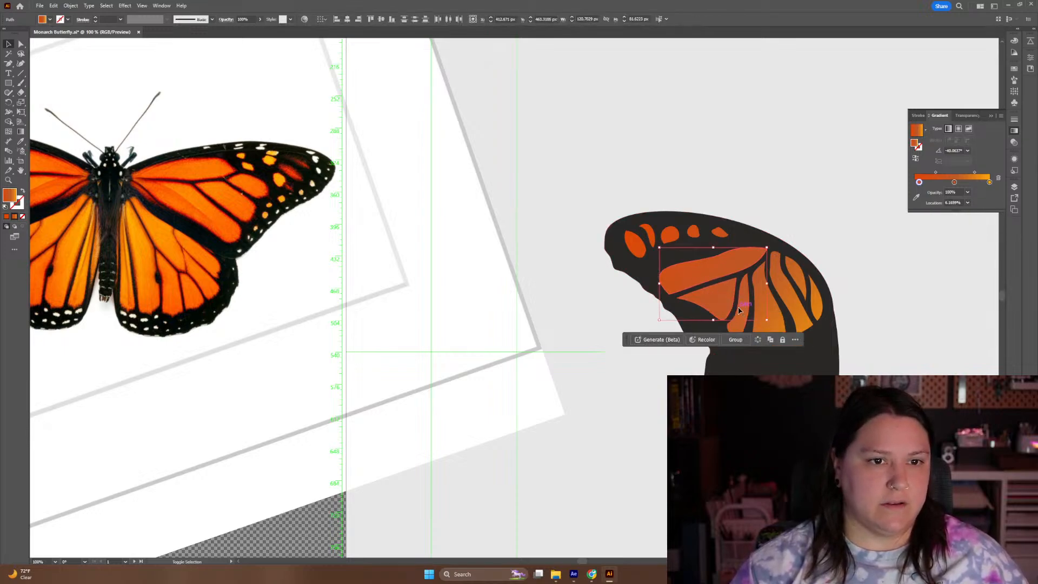
left_click(796, 287, "shift")
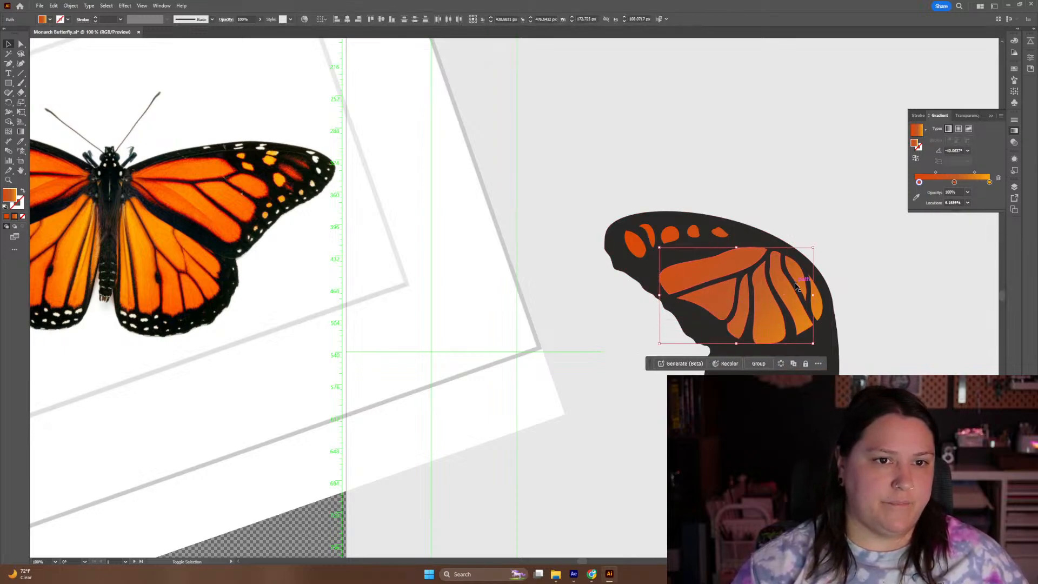
left_click(817, 308, "shift")
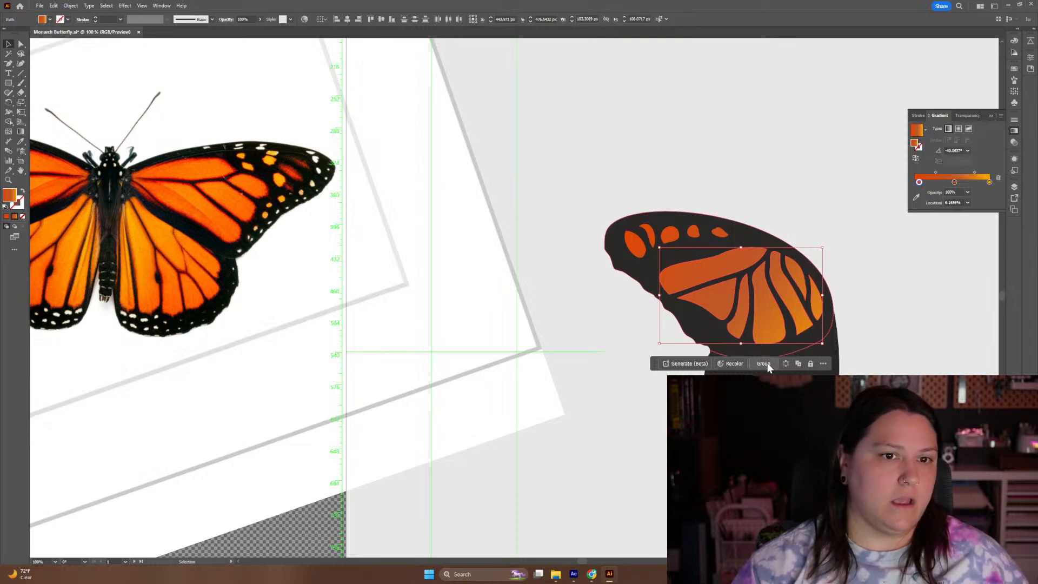
left_click(762, 363)
Enlarge the grouped orange cells slightly, rotate them about 10° clockwise and position them inside the black upper wing
left_click_drag(693, 268, 694, 266)
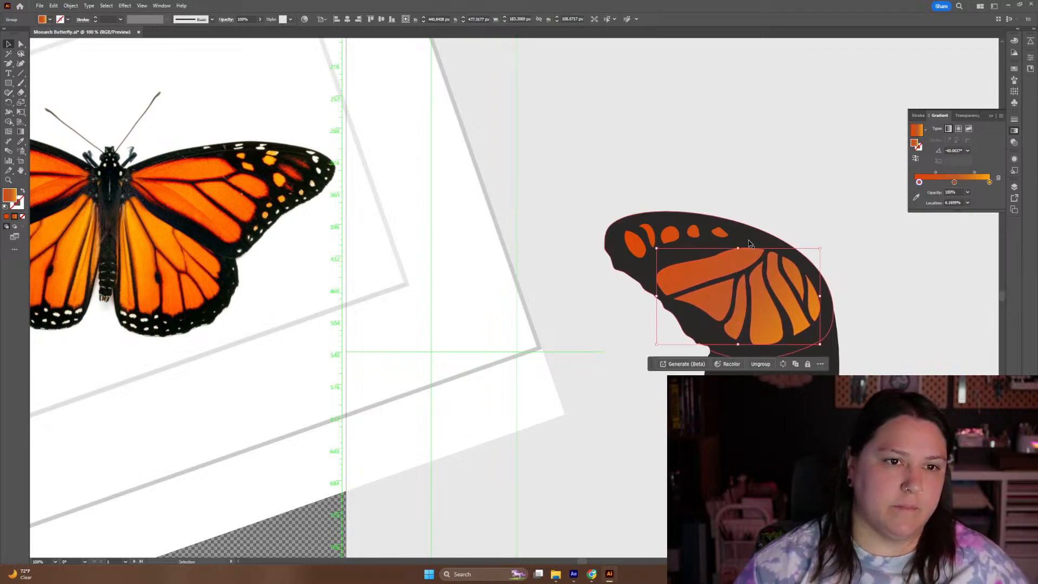
left_click_drag(783, 303, 785, 302)
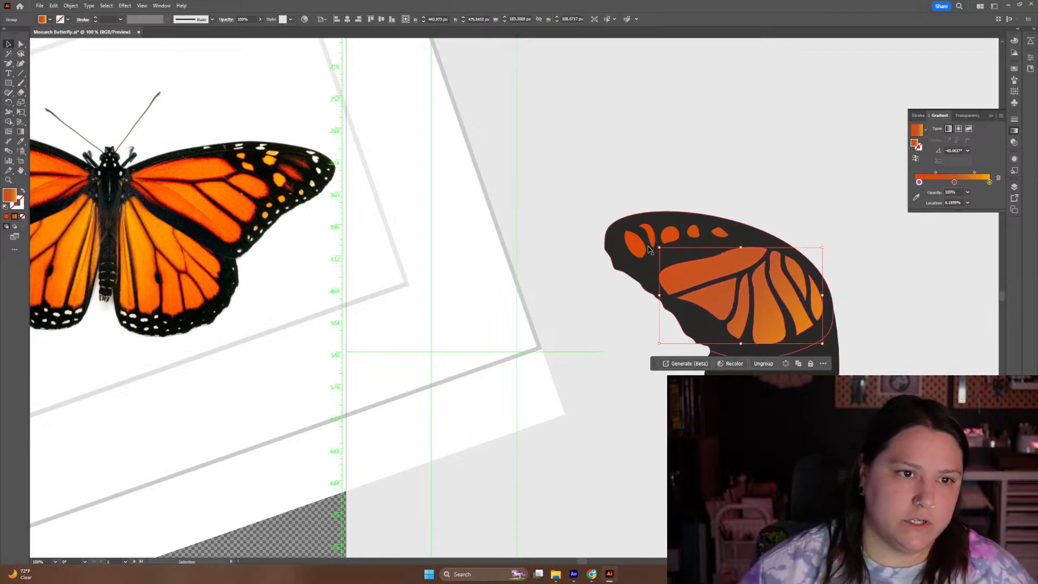
left_click_drag(659, 246, 651, 242)
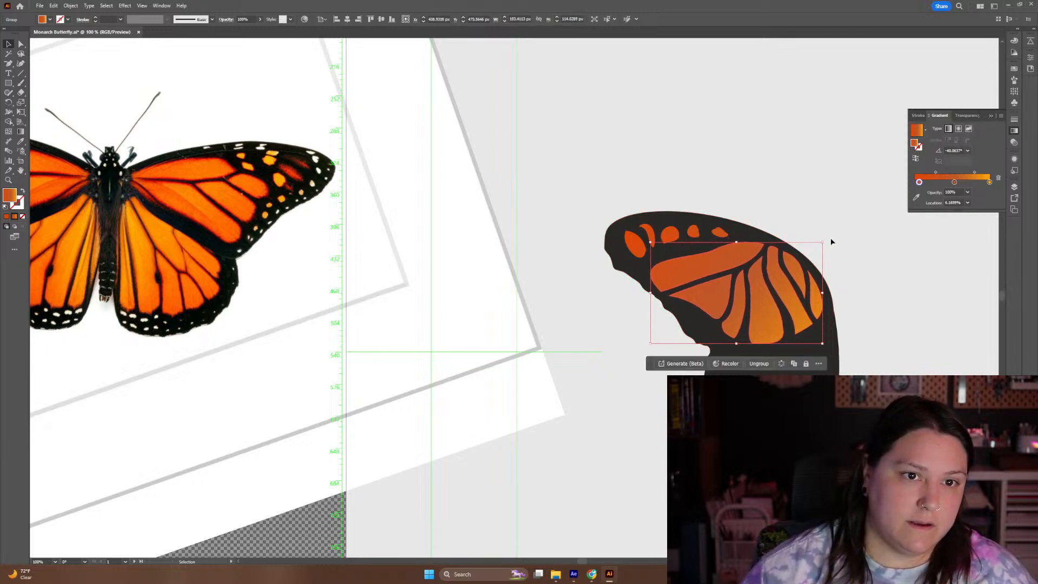
left_click_drag(826, 239, 827, 262)
left_click_drag(731, 311, 729, 313)
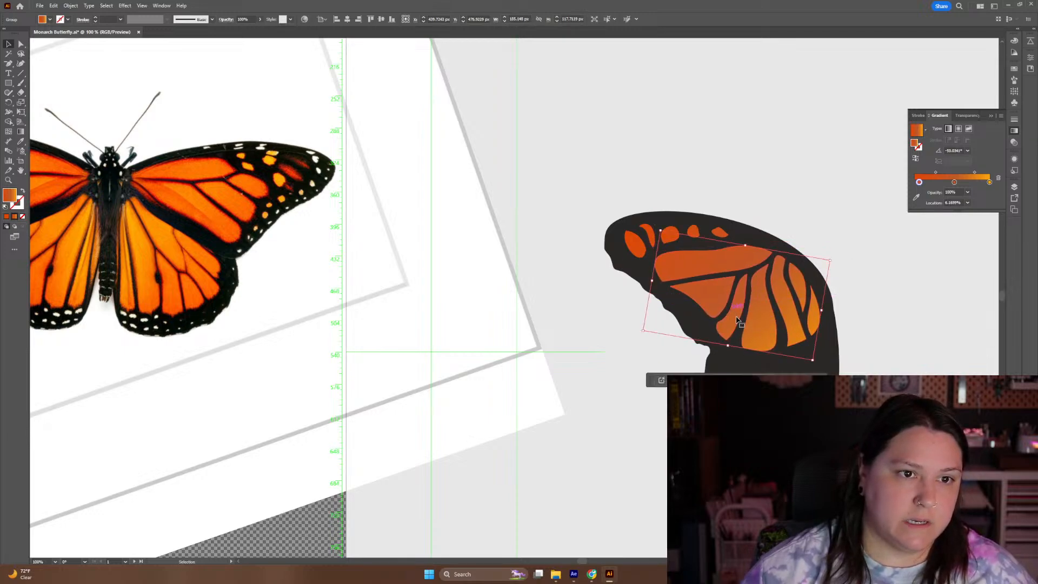
Move the black lower wing shape down off the upper wing and nudge the grouped orange cells up toward the outer edge
left_click(831, 352)
left_click_drag(834, 353, 840, 410)
left_click_drag(789, 321, 794, 315)
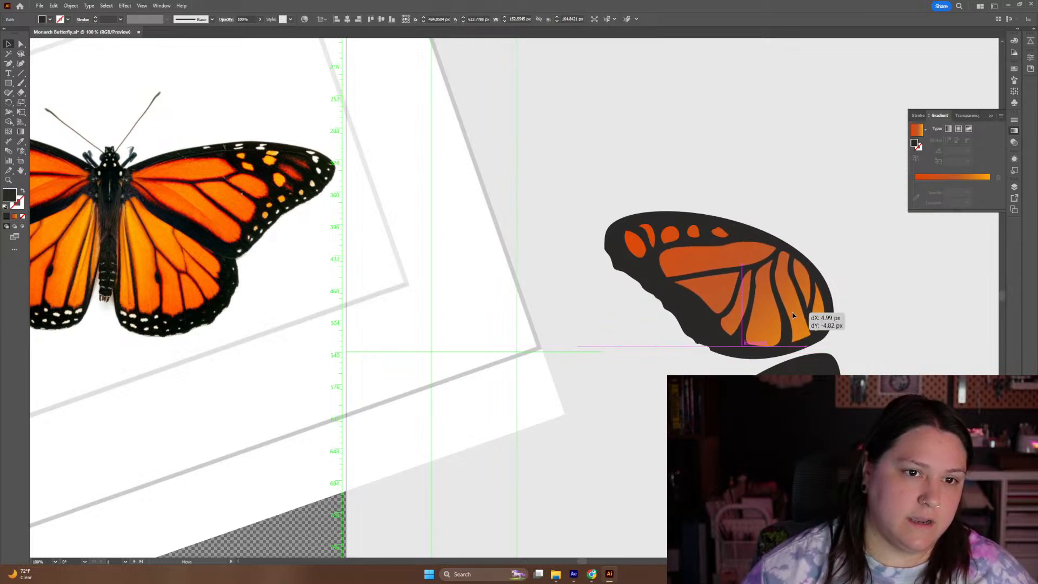
Enlarge the grouped orange cells toward the wing's scalloped edge, and select the oval spot nearest the wing tip
left_click(901, 304)
left_click(679, 294)
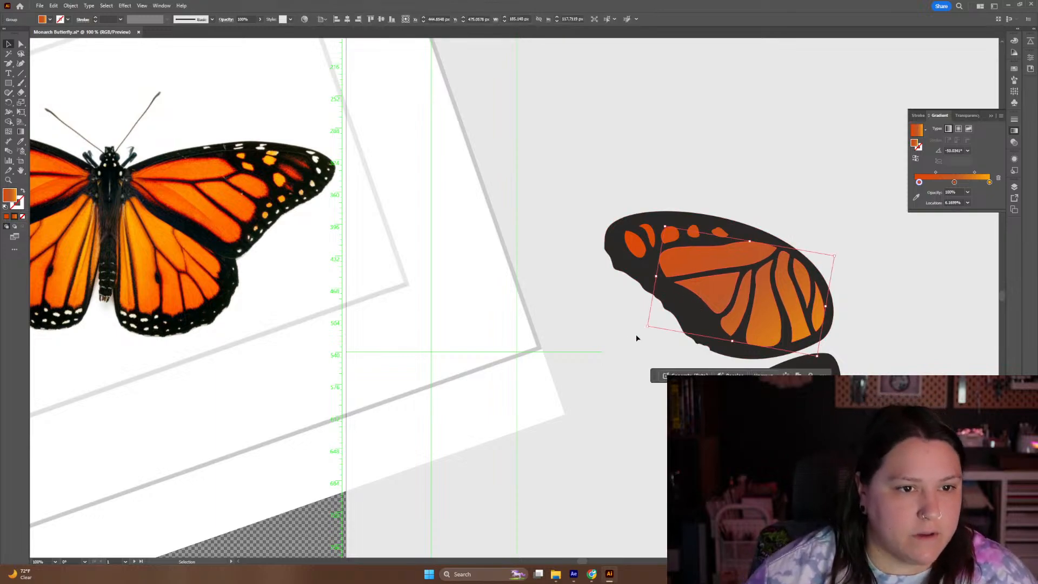
left_click_drag(648, 326, 631, 332)
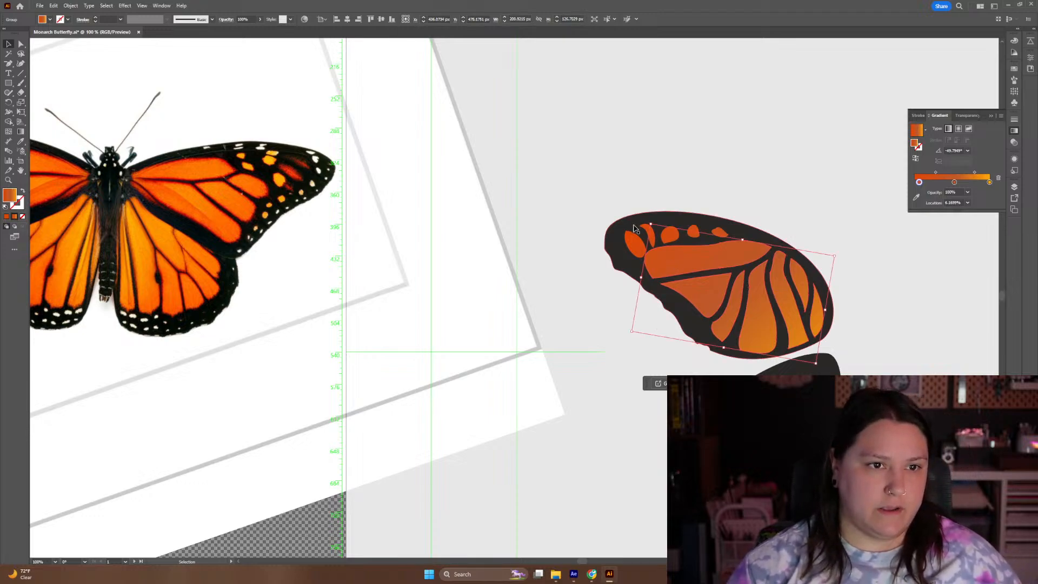
left_click(631, 244)
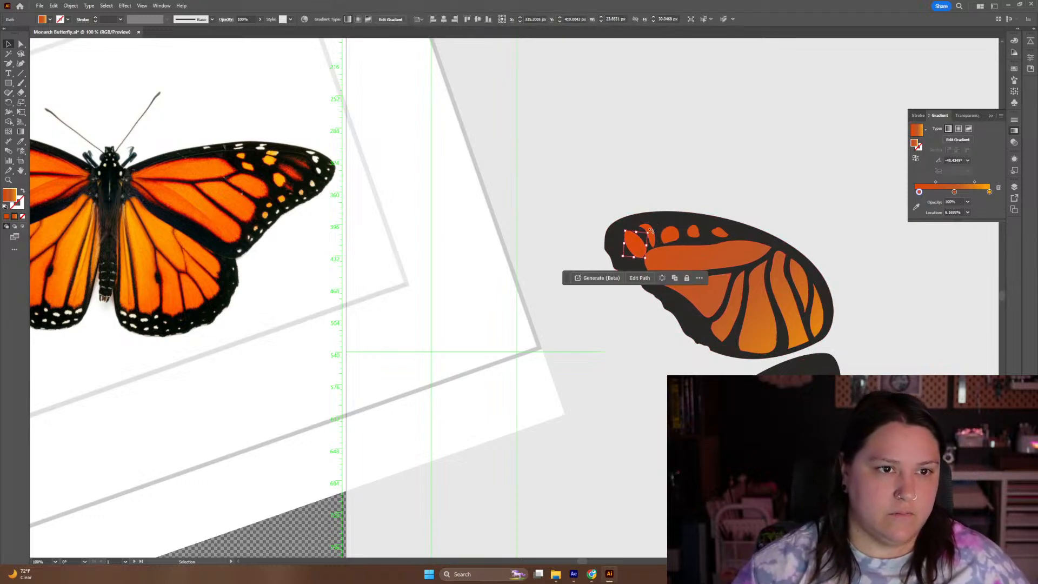
Group the five small orange spots near the upper wing's tip and edge, and scale the group down slightly
left_click(652, 230, "shift")
left_click(670, 233, "shift")
left_click(694, 231, "shift")
left_click(721, 236, "shift")
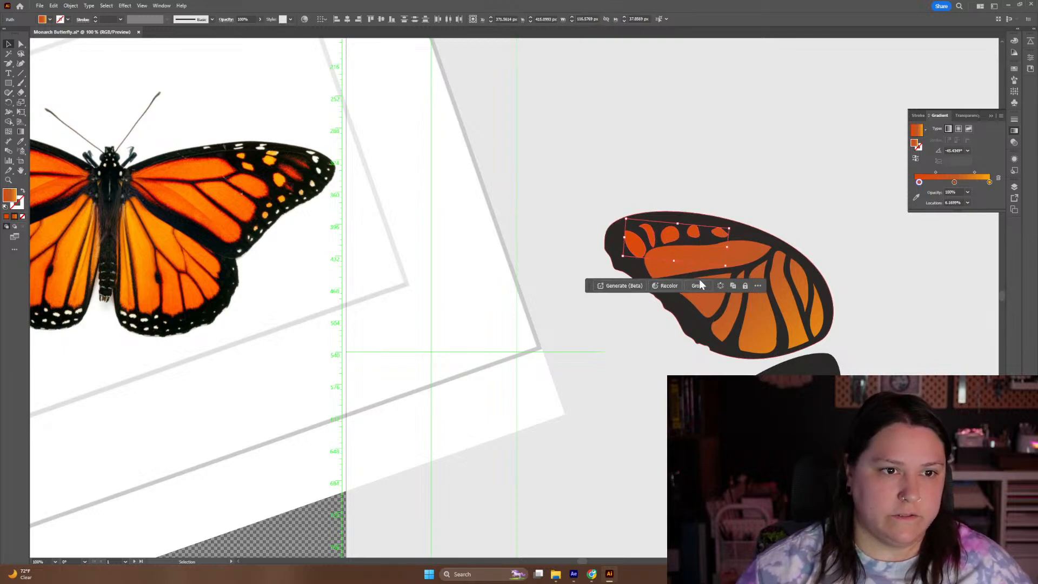
left_click(699, 287)
left_click_drag(726, 266, 714, 259)
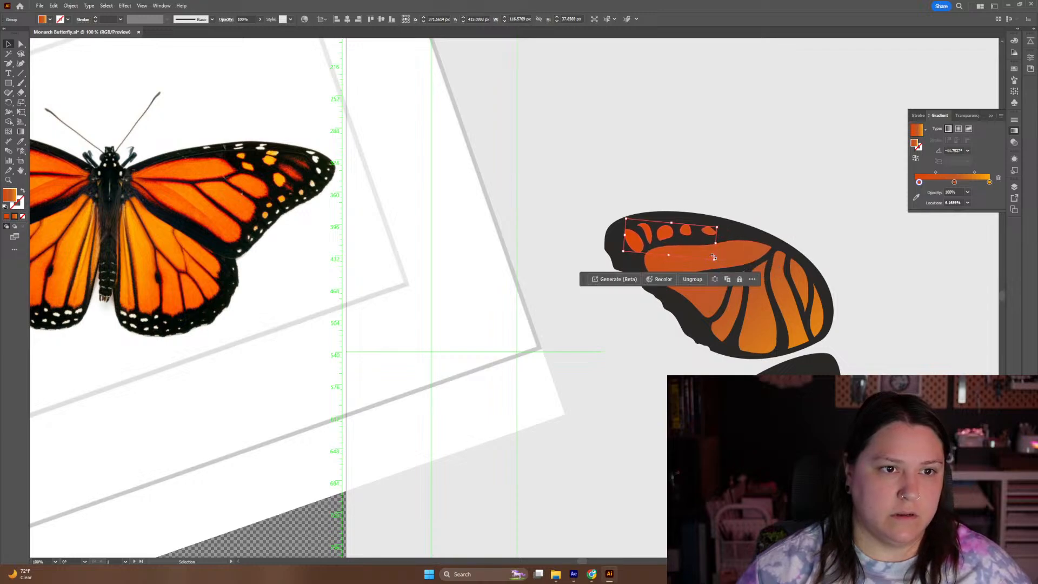
Scale the grouped orange cells down slightly and nudge them up and inward within the black upper wing
left_click(755, 254)
left_click_drag(839, 255, 838, 250)
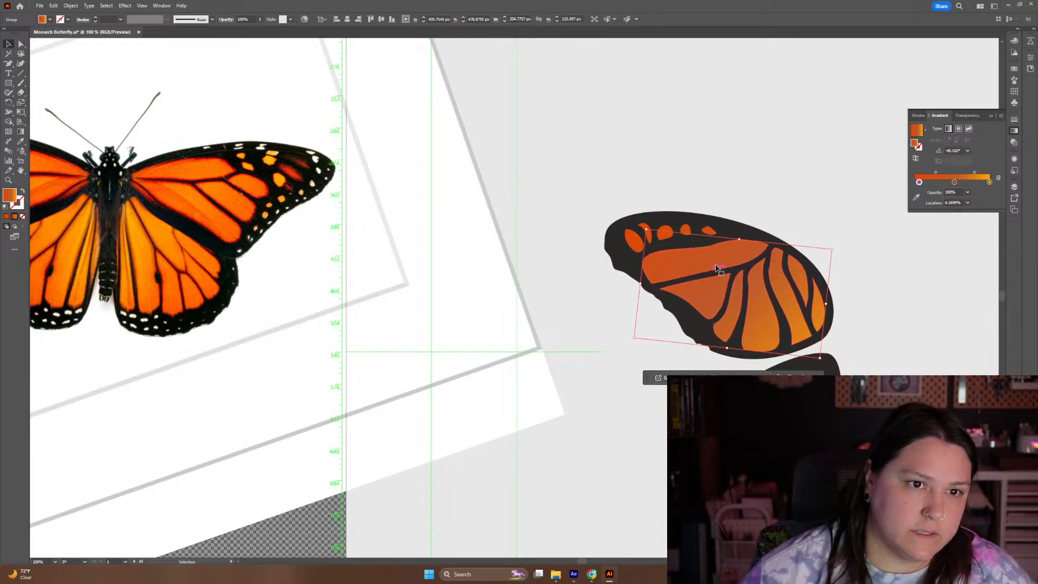
left_click_drag(721, 263, 724, 258)
left_click(810, 223)
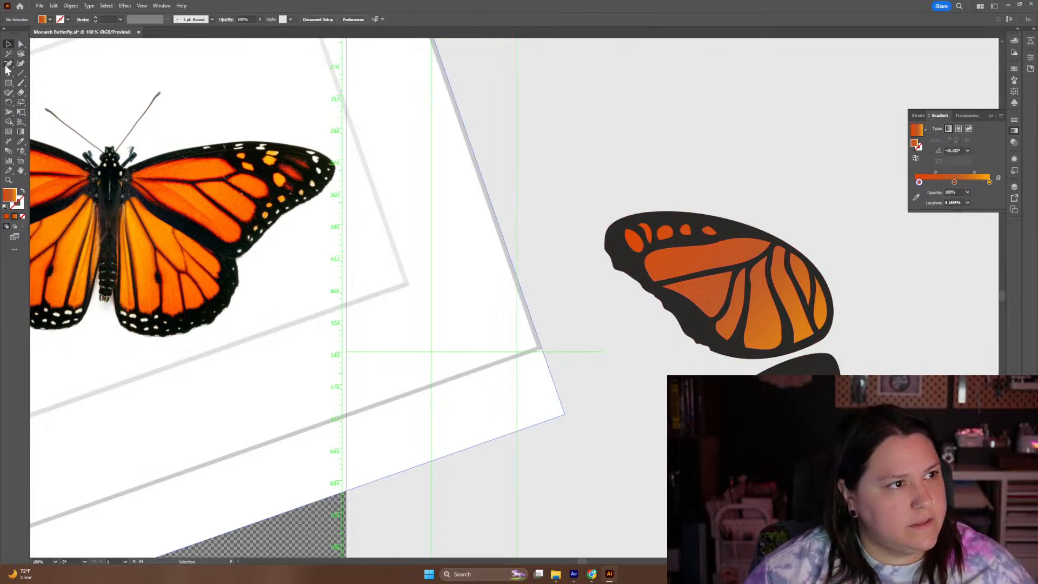
Ungroup the five small orange spots along the wing's upper edge
left_click(9, 83)
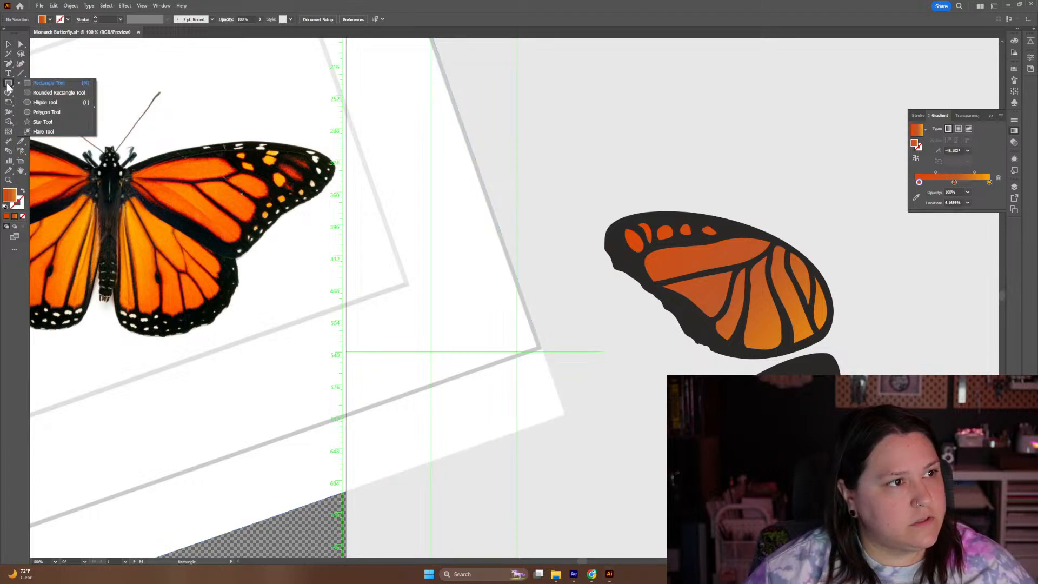
left_click(25, 103)
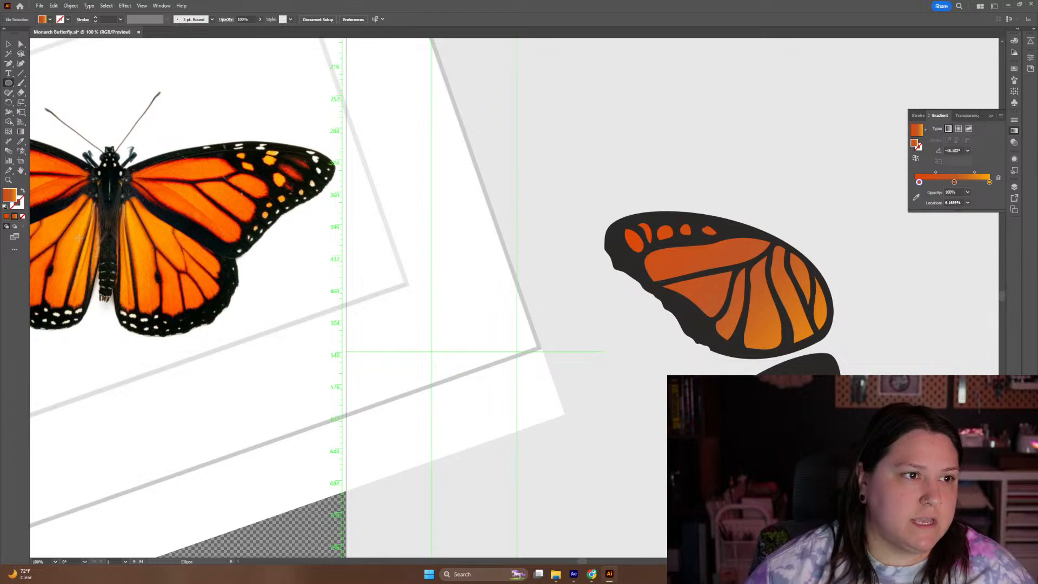
key("v")
left_click(668, 256)
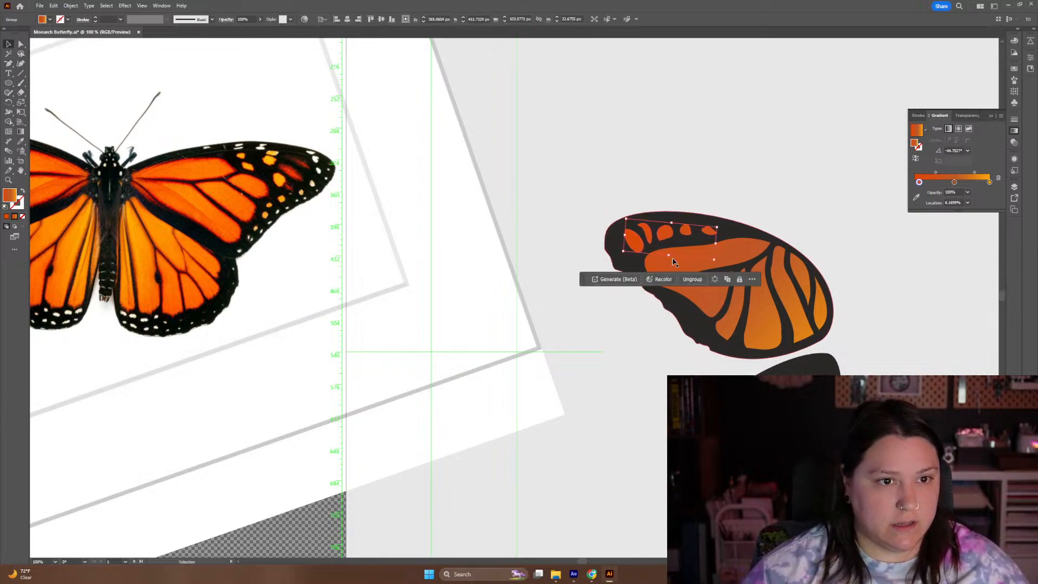
left_click(692, 279)
left_click(663, 196)
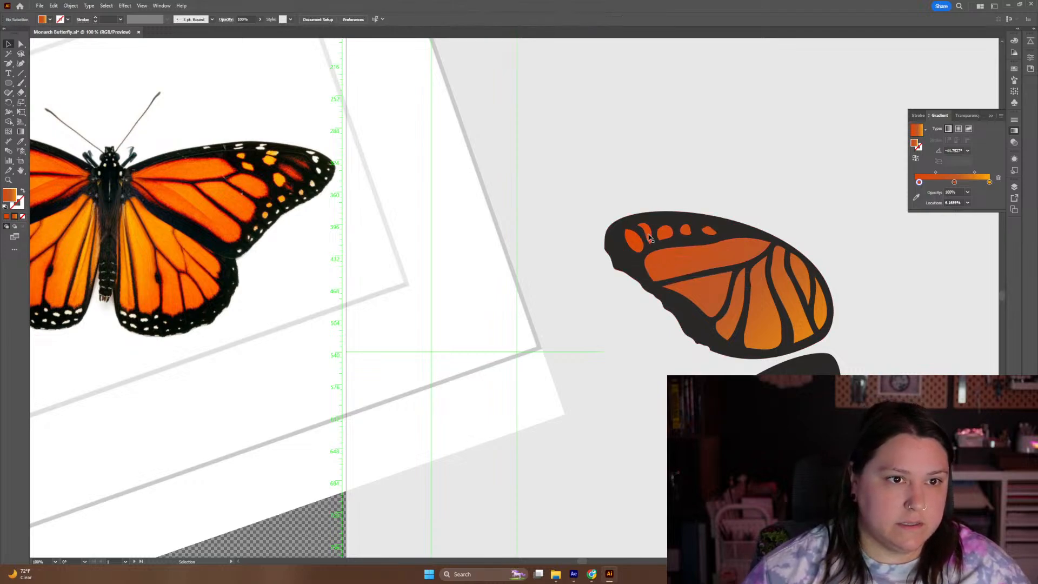
Recolor the crescent spot with a yellow sampled from the reference photo, shifted to orange with RGB 252, 158, 8
left_click(649, 238)
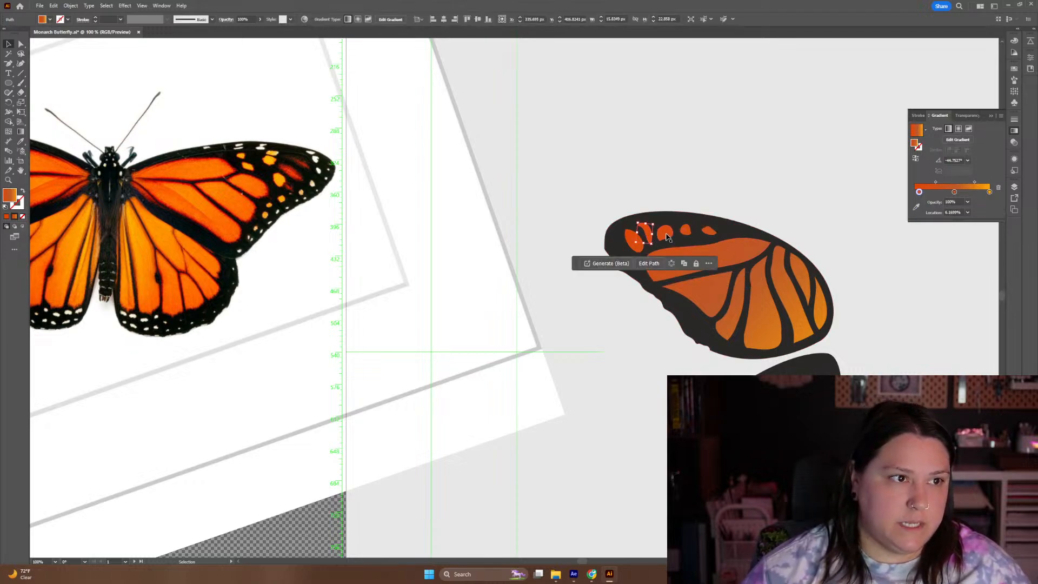
key("i")
left_click(264, 161)
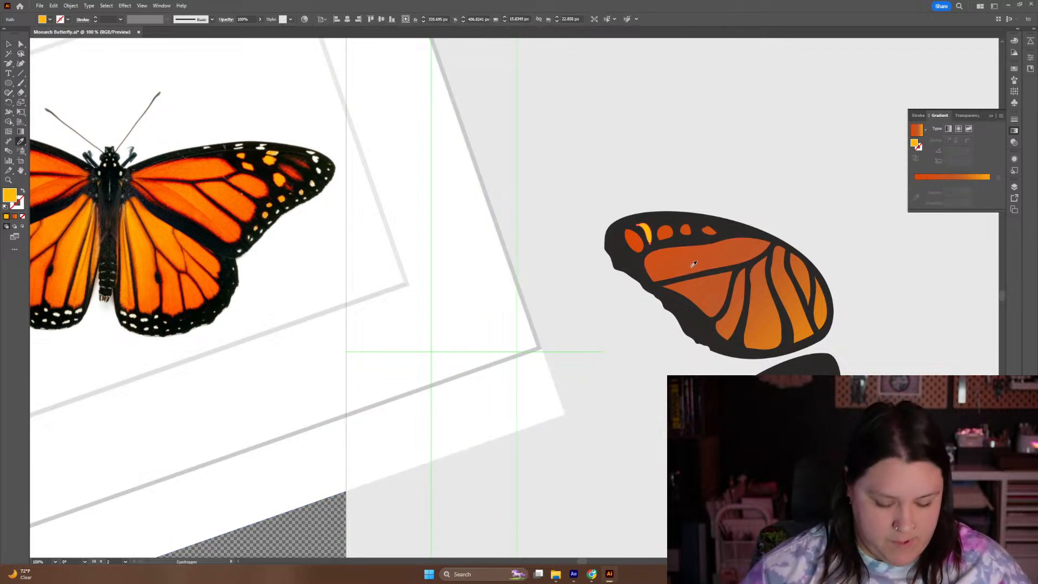
key("v")
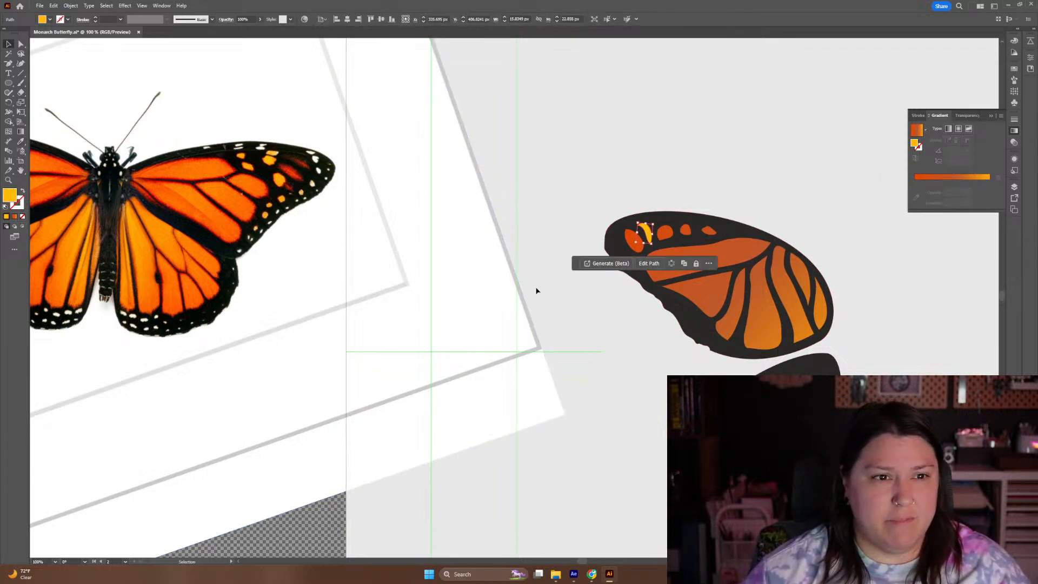
double_click(9, 194)
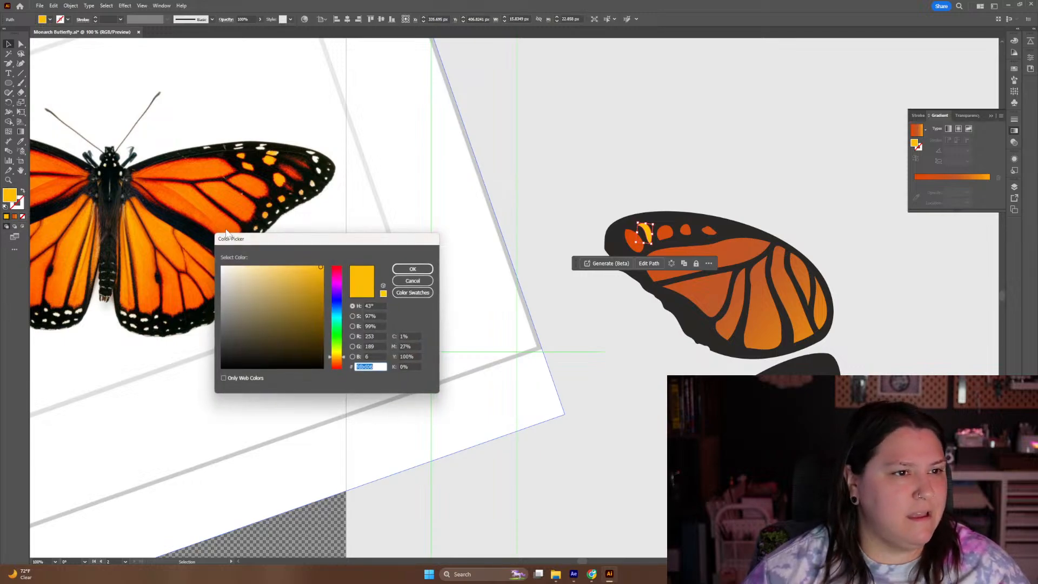
left_click_drag(342, 357, 344, 363)
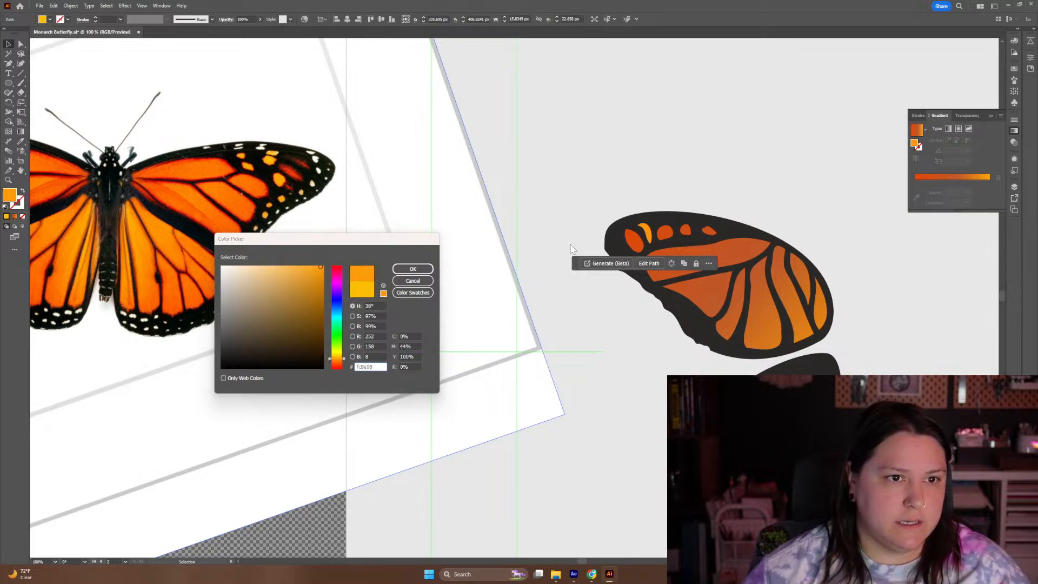
left_click(412, 269)
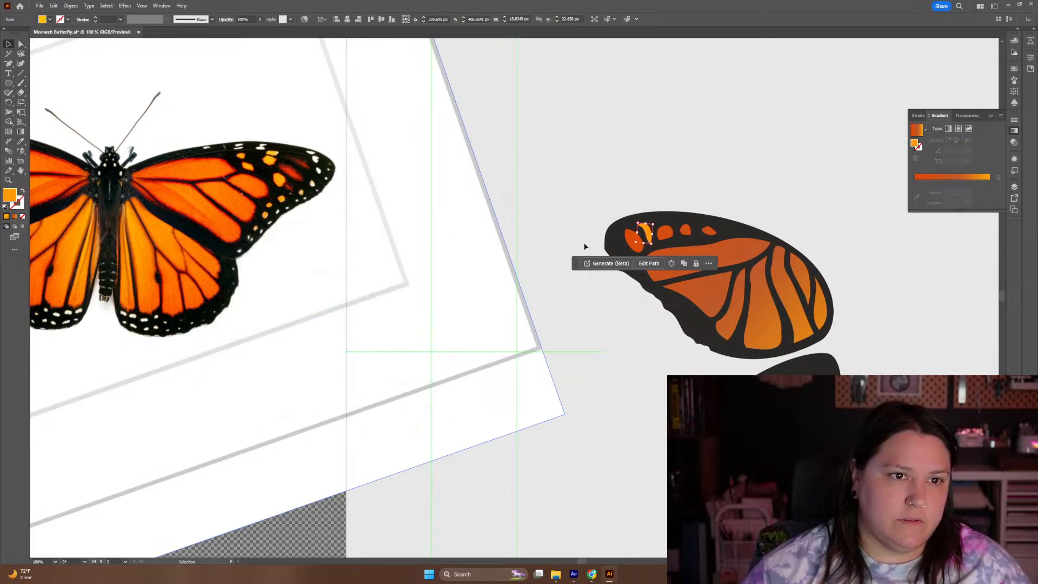
Apply the crescent spot's yellow-orange fill to the two small spots farthest from the wing tip
left_click(627, 237)
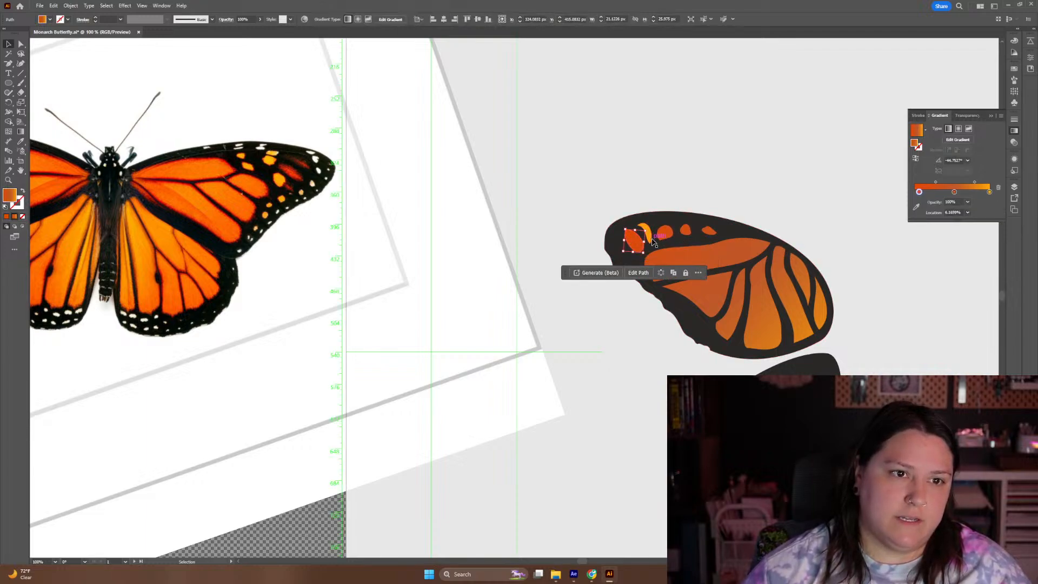
left_click(686, 231)
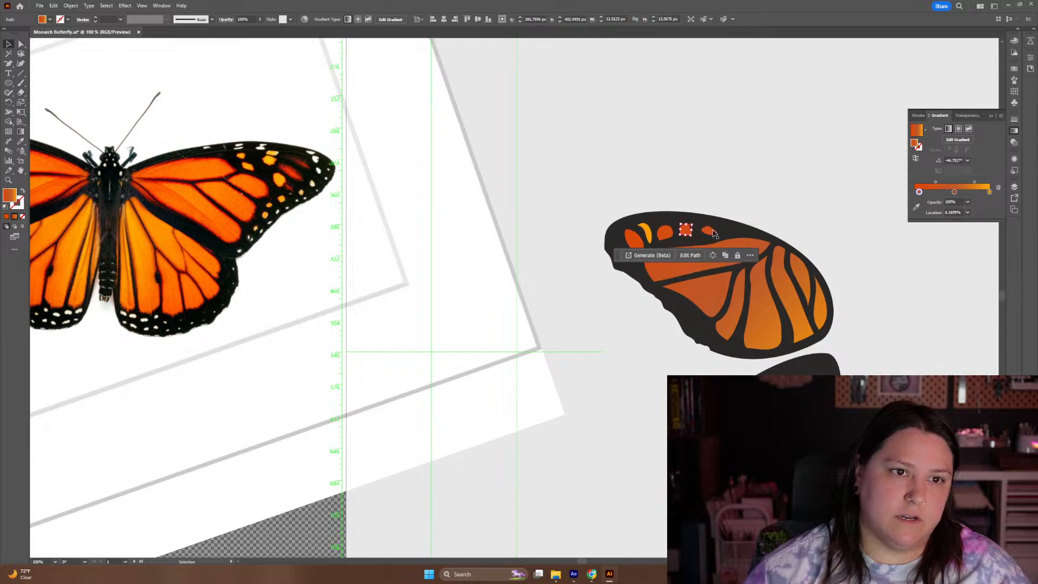
left_click(710, 232, "shift")
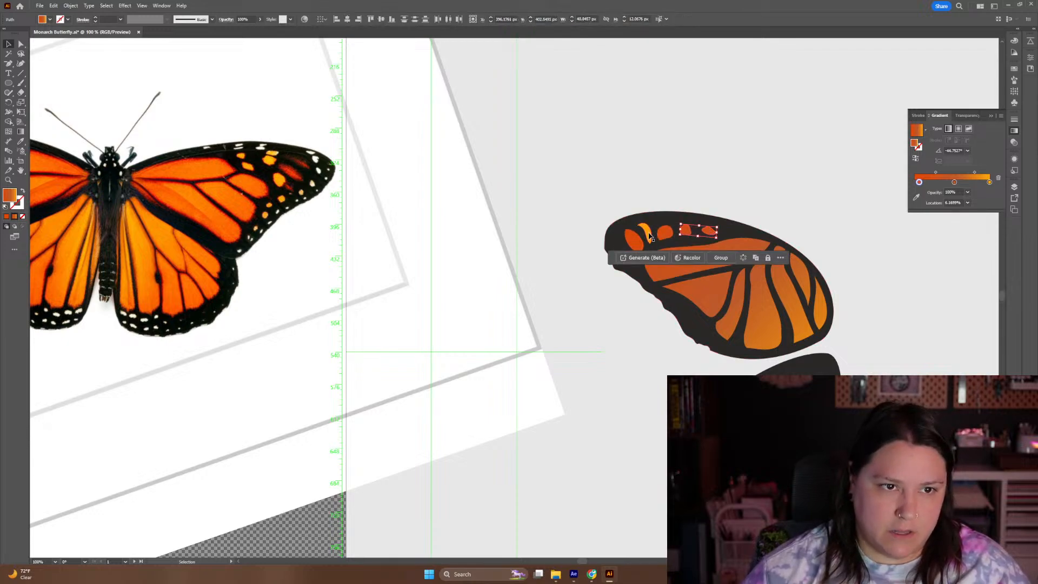
key("i")
left_click(646, 234)
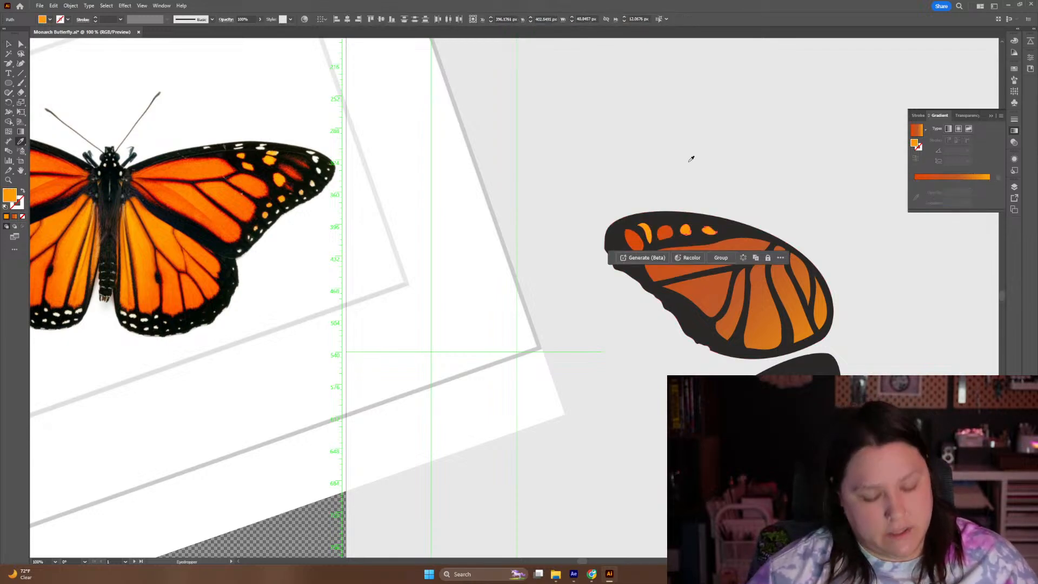
key("v")
left_click(688, 165)
Fill the tip's oval spot and the round spot beside the crescent with solid orange, RGB 226, 118, 45
left_click(669, 233)
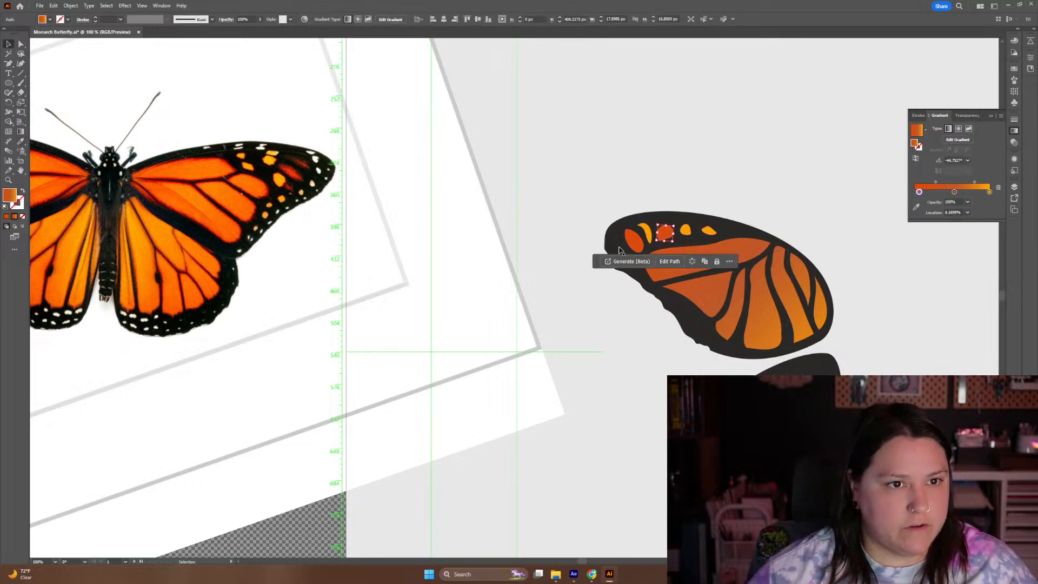
left_click(633, 239, "shift")
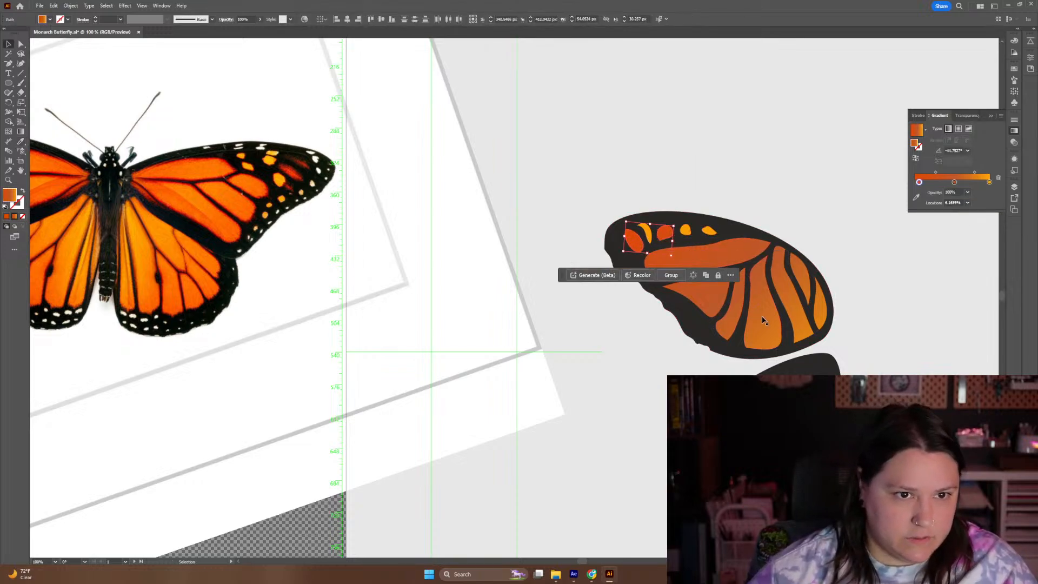
key("i")
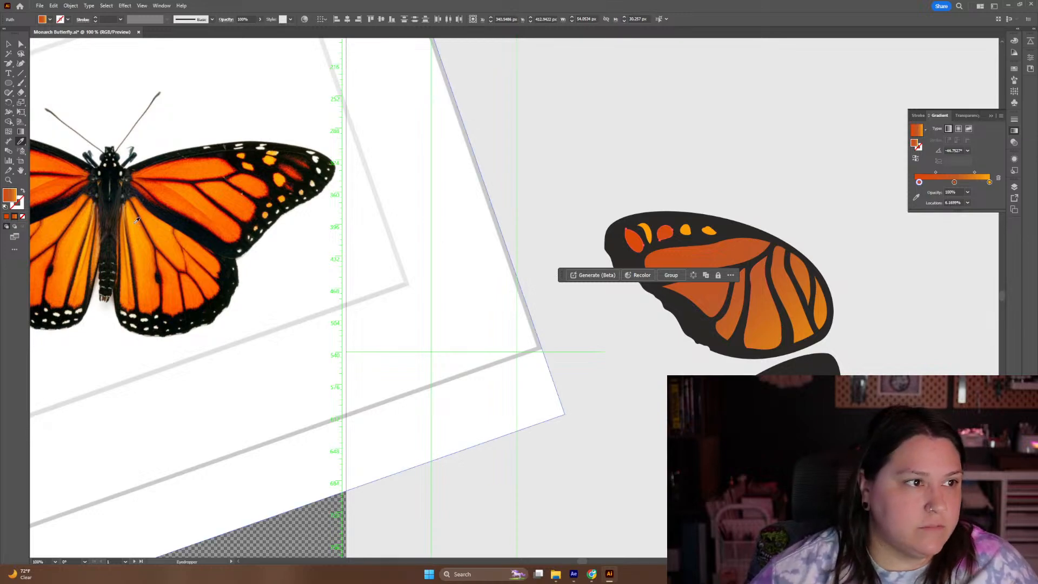
left_click(6, 216)
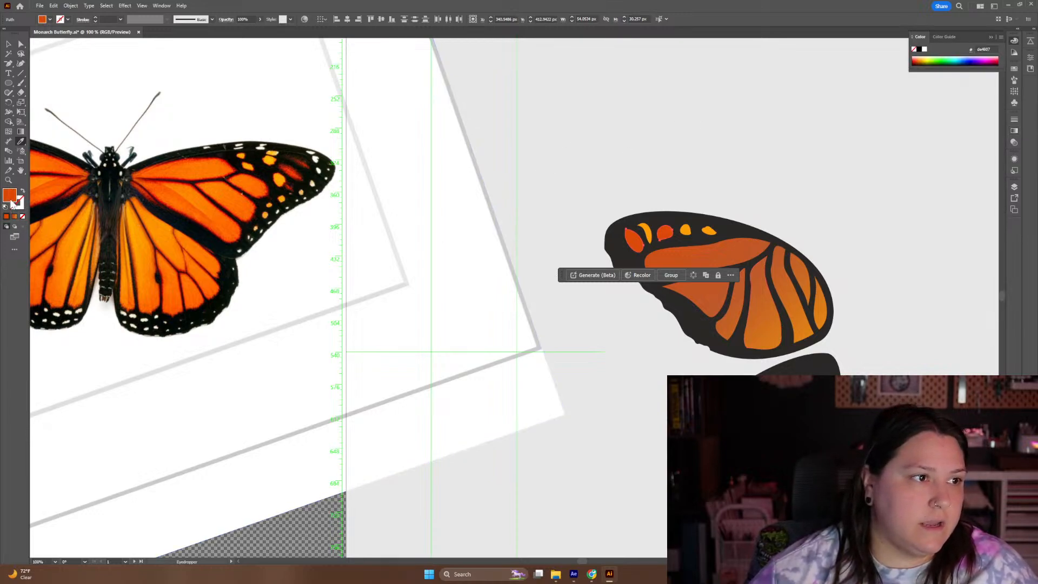
double_click(11, 196)
left_click(300, 282)
left_click_drag(295, 277, 303, 279)
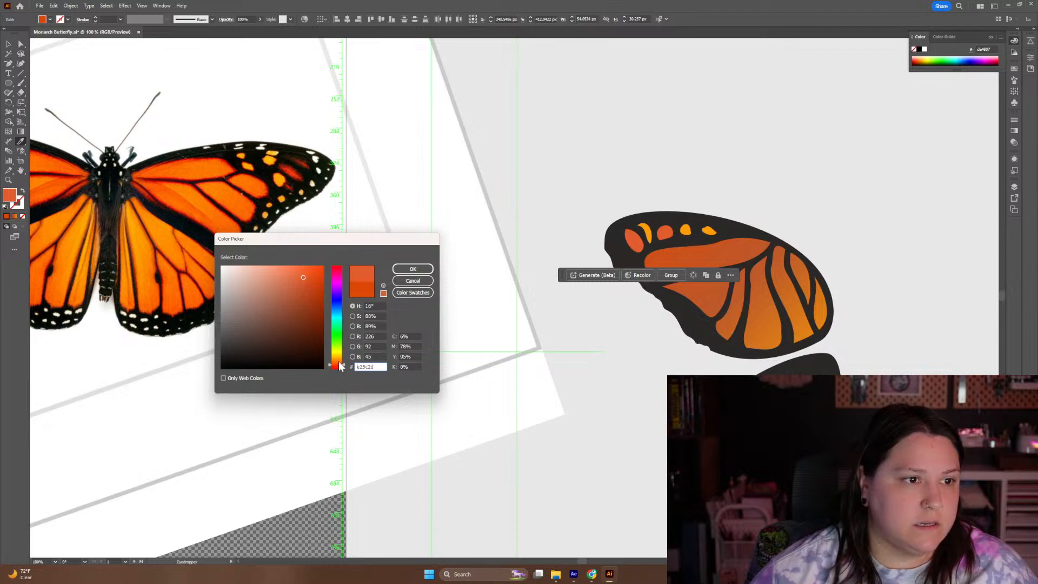
left_click_drag(341, 364, 341, 361)
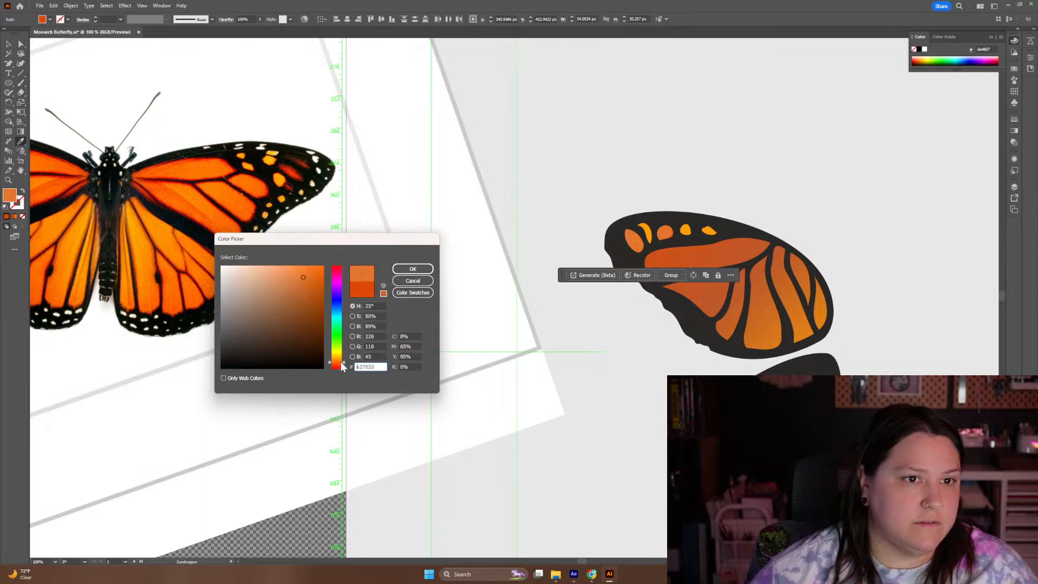
left_click(403, 270)
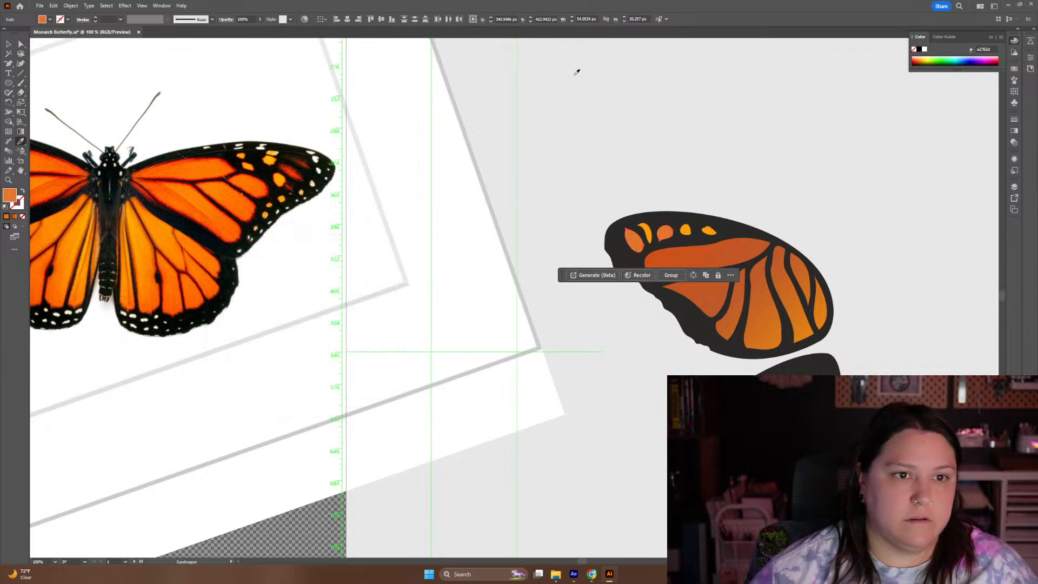
left_click(638, 79)
key("v")
key("ctrl+z")
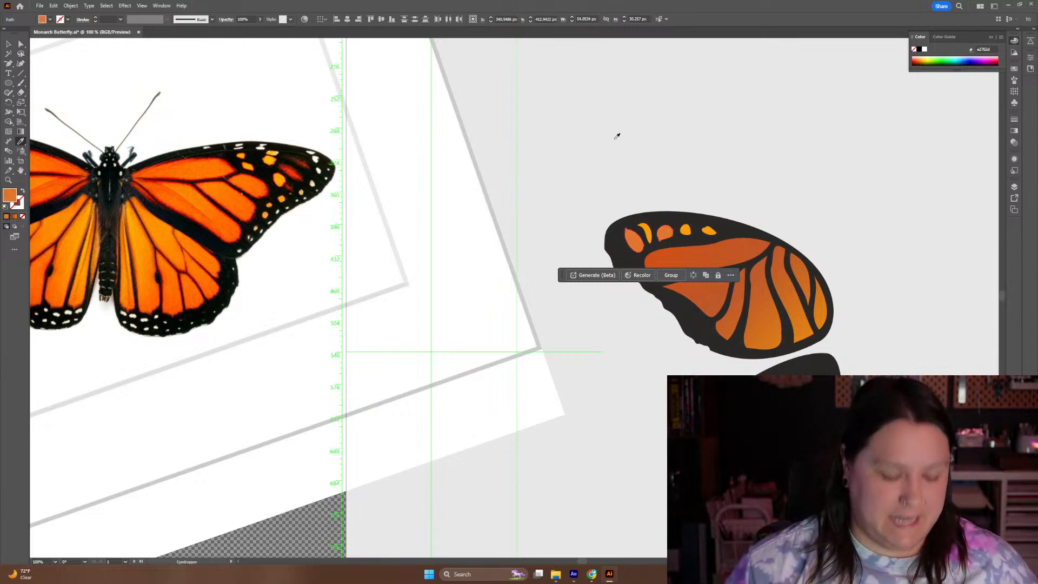
key("v")
left_click(616, 137)
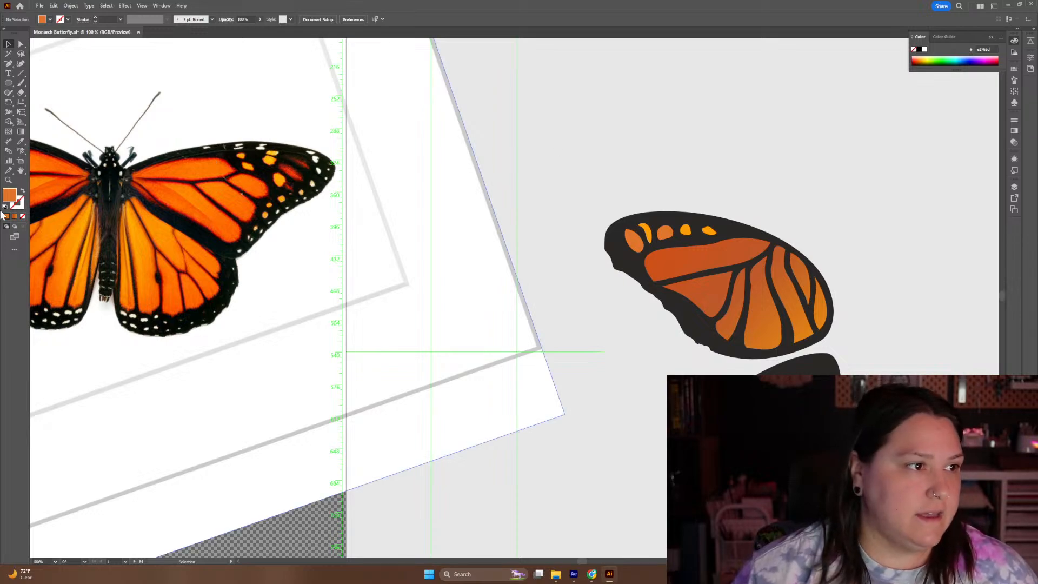
Set the fill to a pale peach and draw five small ellipses along the wing's upper black edge
double_click(10, 199)
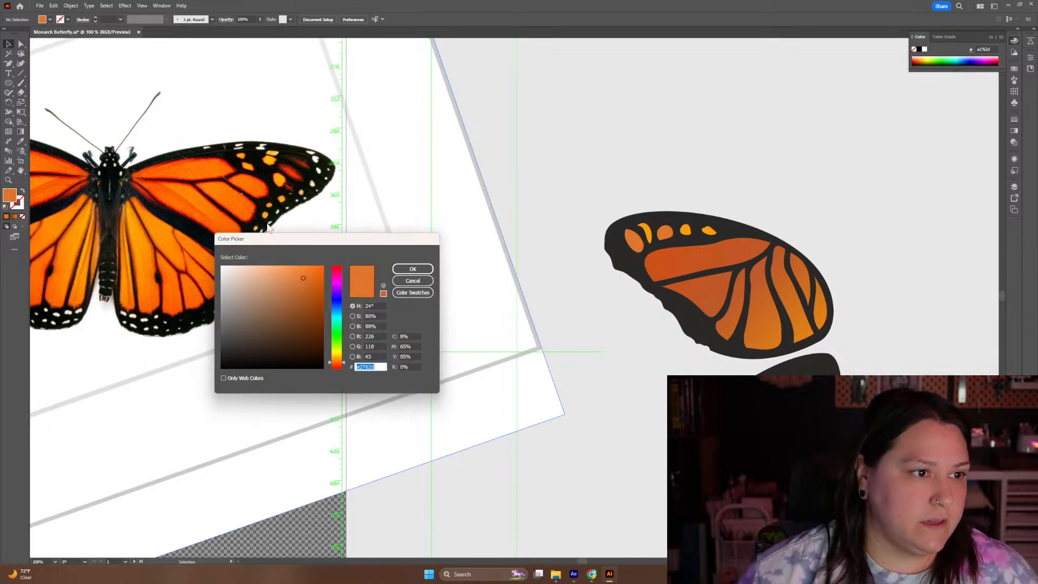
left_click_drag(253, 266, 246, 271)
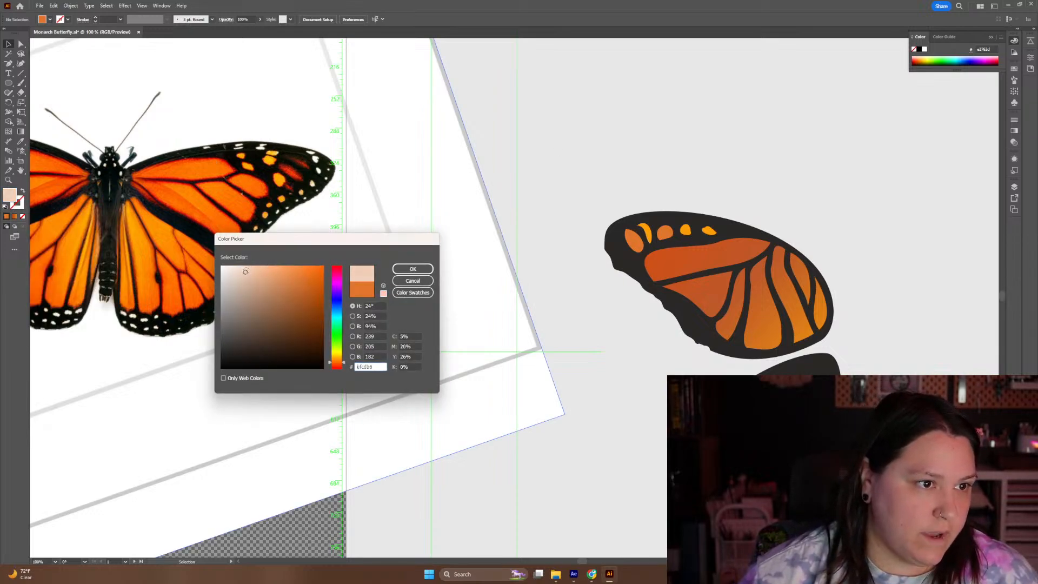
left_click(413, 269)
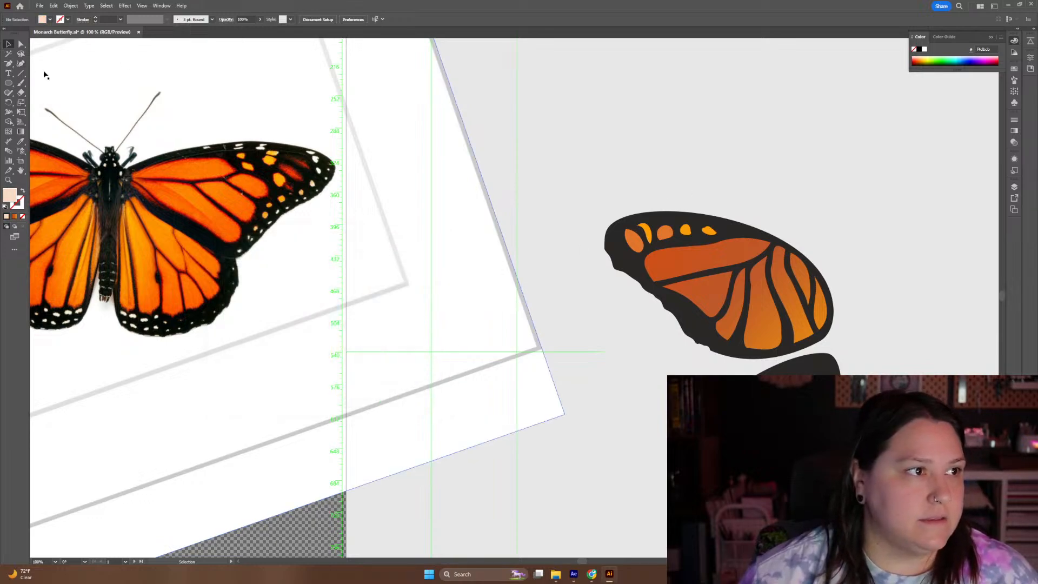
left_click(10, 82)
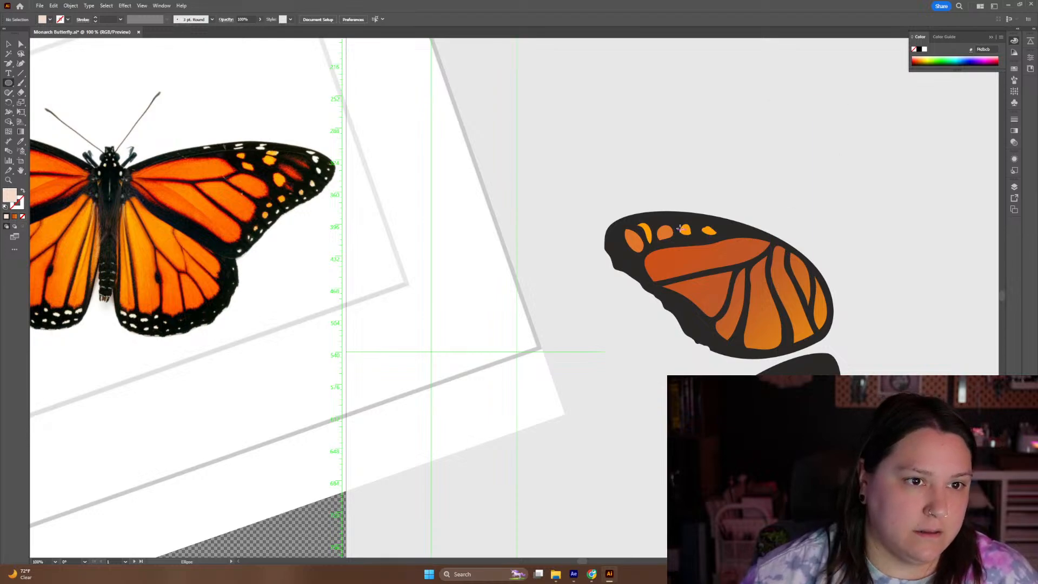
left_click_drag(653, 216, 742, 232)
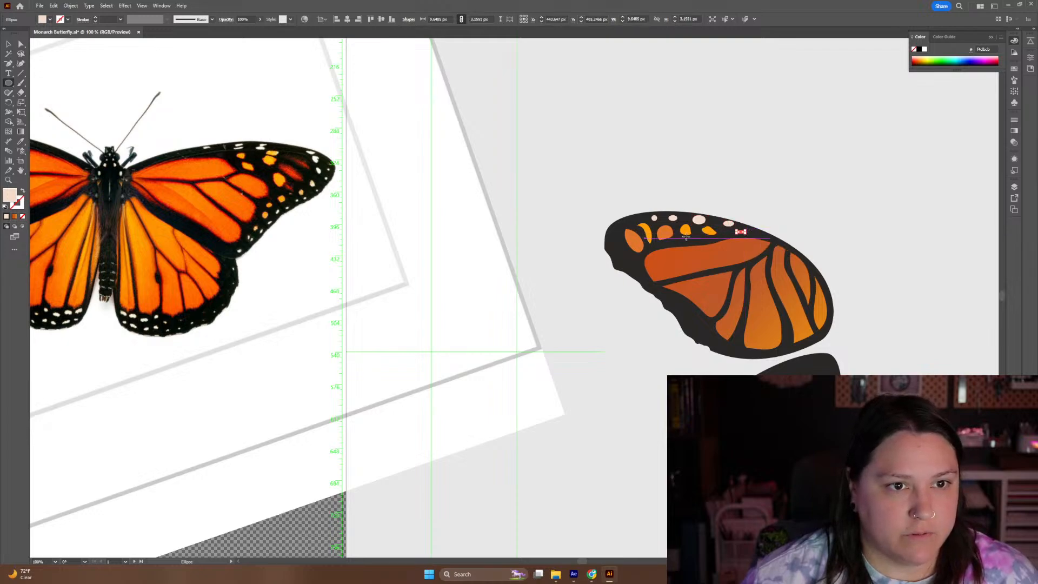
Draw more small pale peach ellipses around the wing tip and down along the scalloped black edge
mouse_move(624, 222)
left_mouse_down()
mouse_move(636, 226)
mouse_move(618, 256)
mouse_move(635, 262)
left_mouse_up()
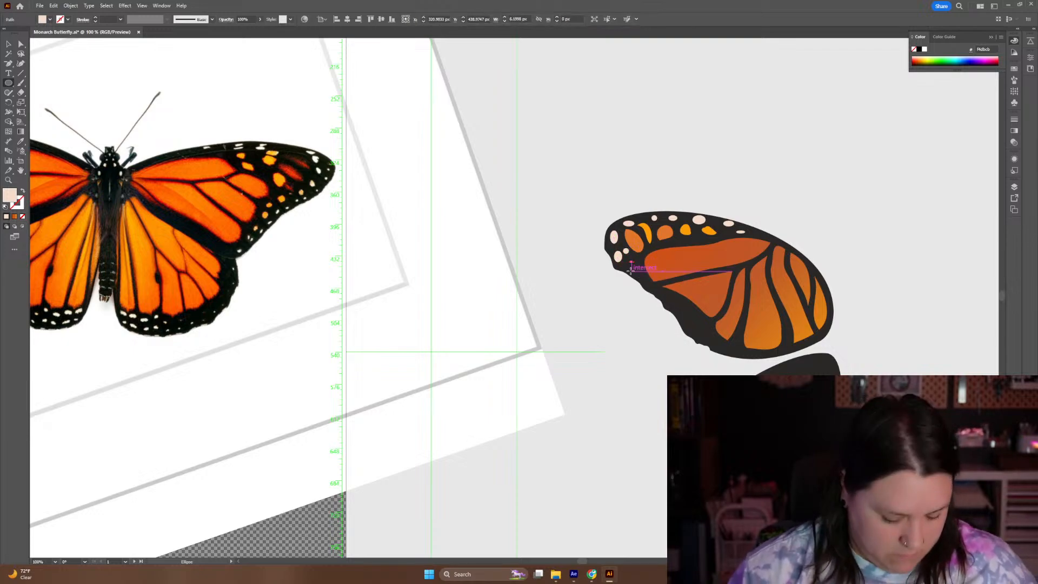
key("ctrl+z")
left_click_drag(628, 260, 716, 339)
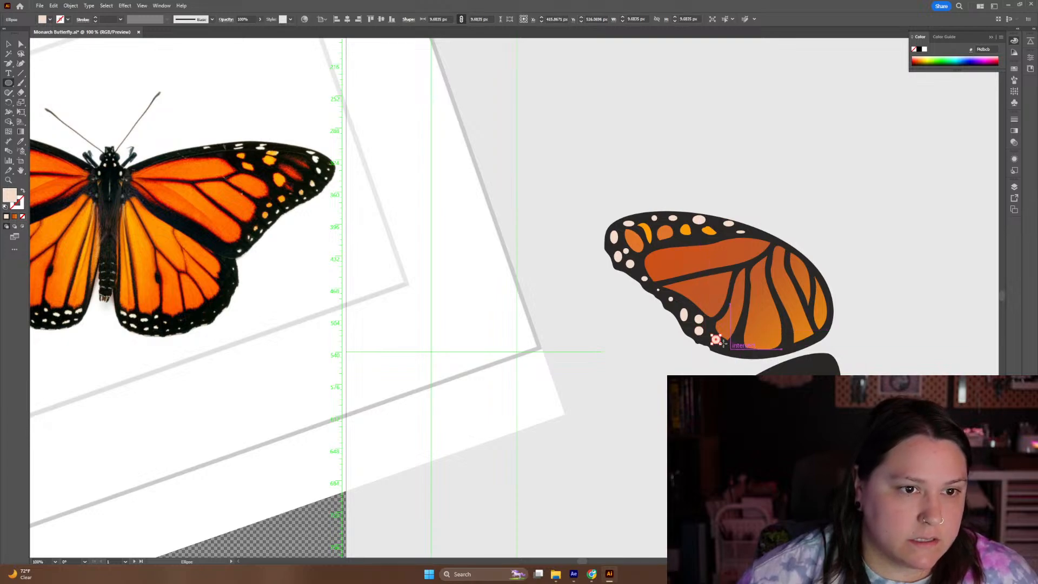
key("v")
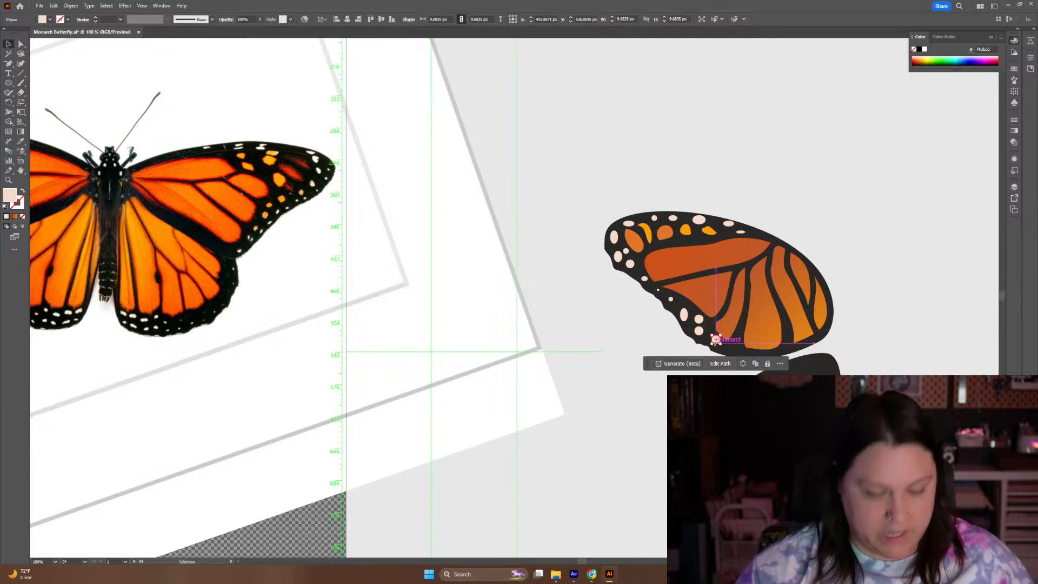
Nudge the pale dot at the scalloped edge's far end from the wing tip slightly, and trim it with the Eraser into an irregular chip
left_click_drag(716, 340, 713, 340)
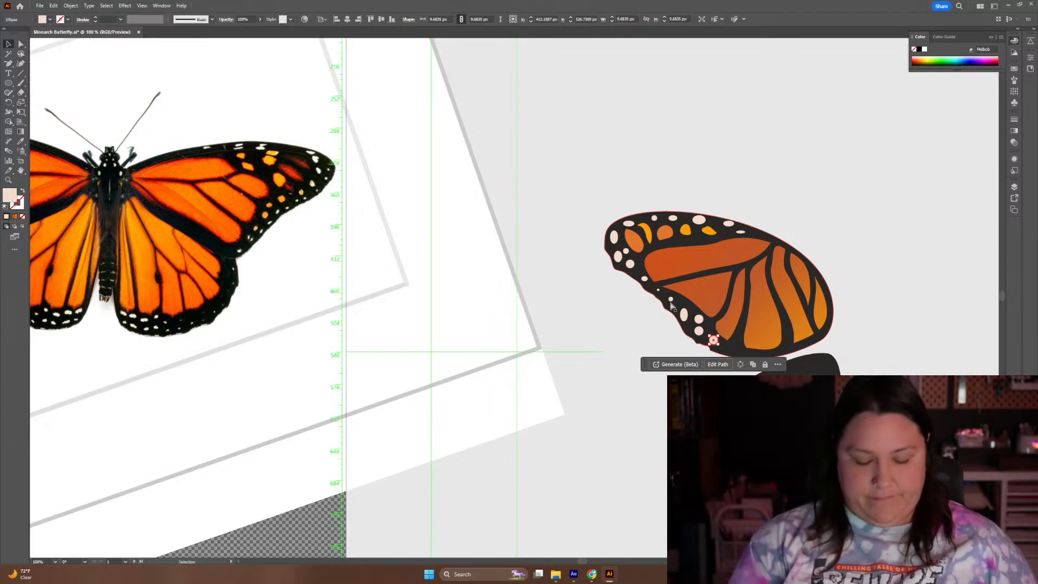
key("ctrl+equal")
key("ctrl+equal")
key("ctrl+equal")
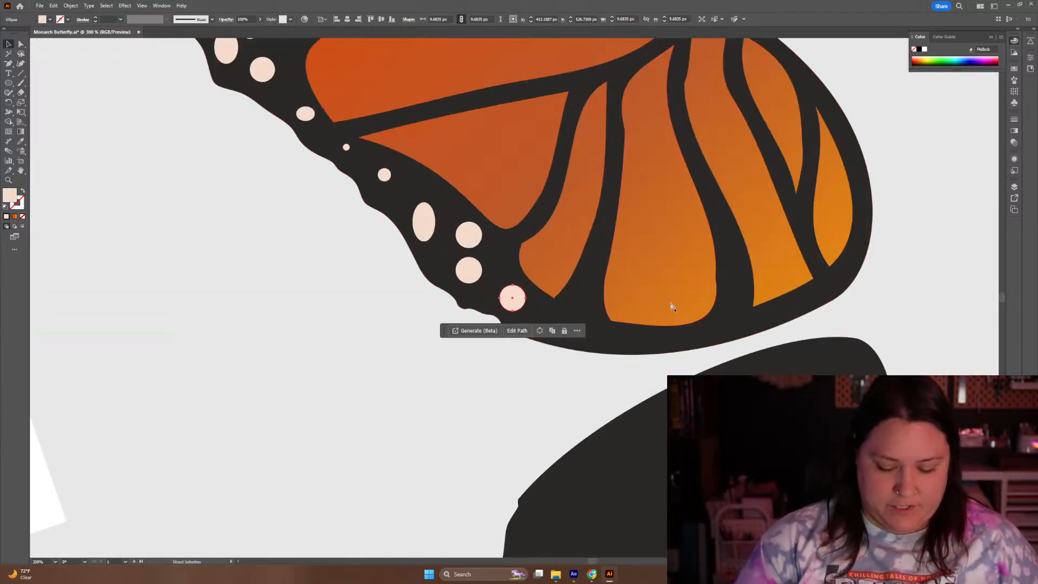
key("ctrl+equal")
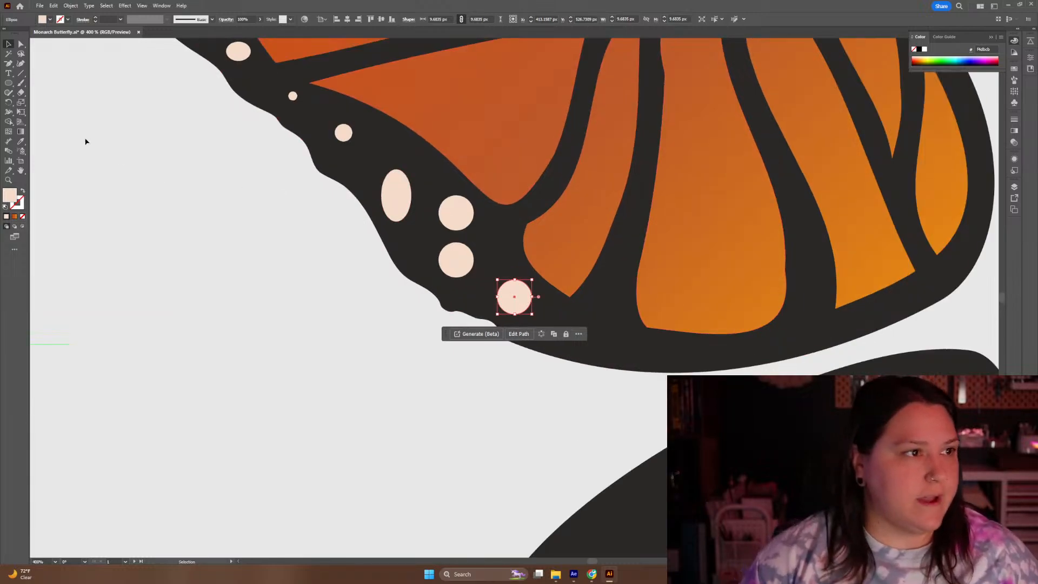
left_click(21, 101)
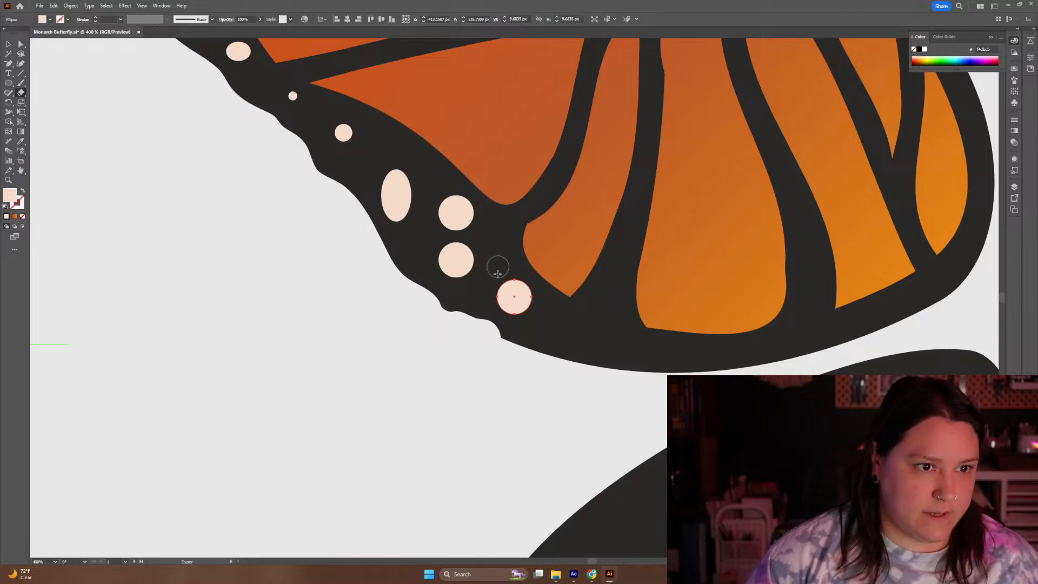
mouse_move(499, 275)
left_mouse_down()
mouse_move(521, 273)
mouse_move(538, 290)
mouse_move(538, 321)
mouse_move(489, 307)
mouse_move(488, 281)
left_mouse_up()
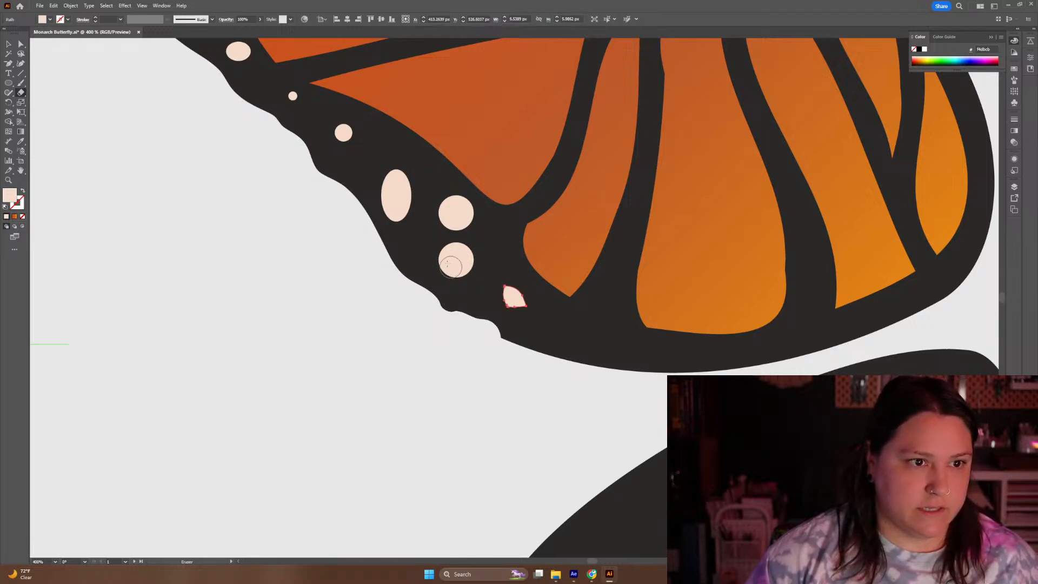
mouse_move(426, 251)
left_mouse_down()
mouse_move(427, 273)
mouse_move(452, 289)
mouse_move(476, 277)
mouse_move(484, 253)
mouse_move(465, 238)
mouse_move(433, 248)
left_mouse_up()
Erase around the rims of the two stacked round dots beside the trimmed chip to give them irregular shapes
key("v")
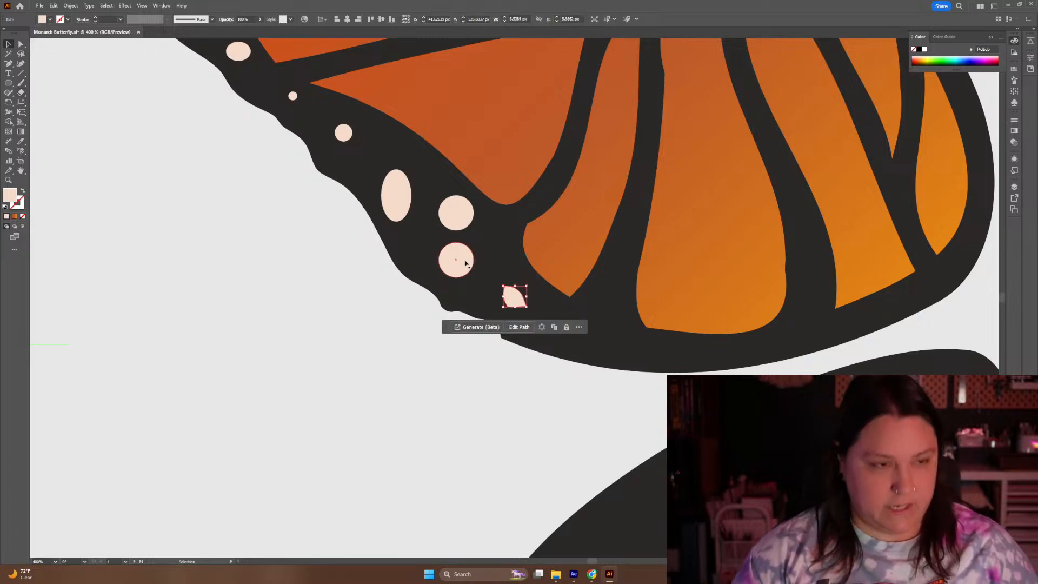
left_click(446, 259)
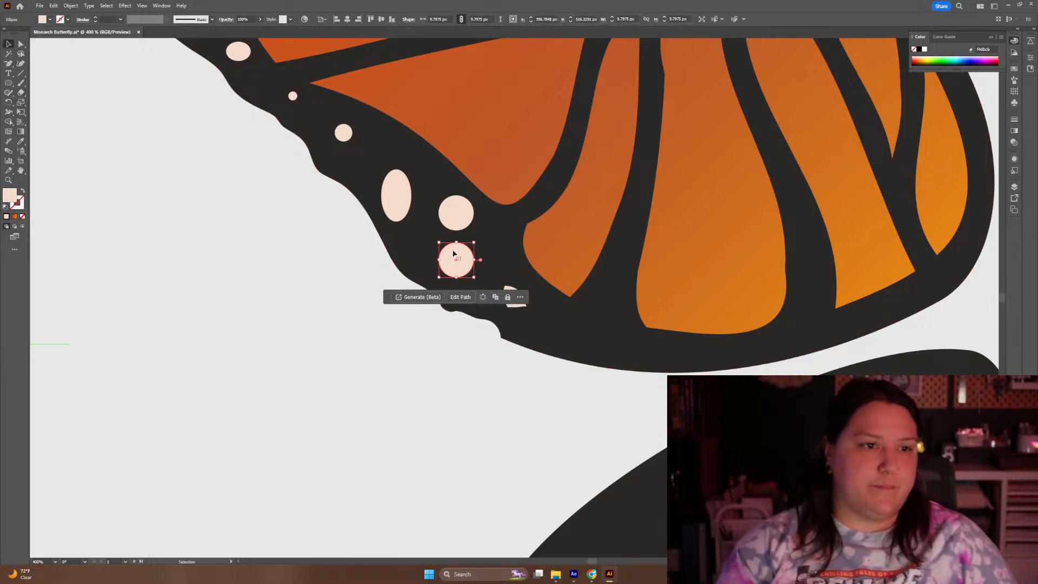
key("shift+e")
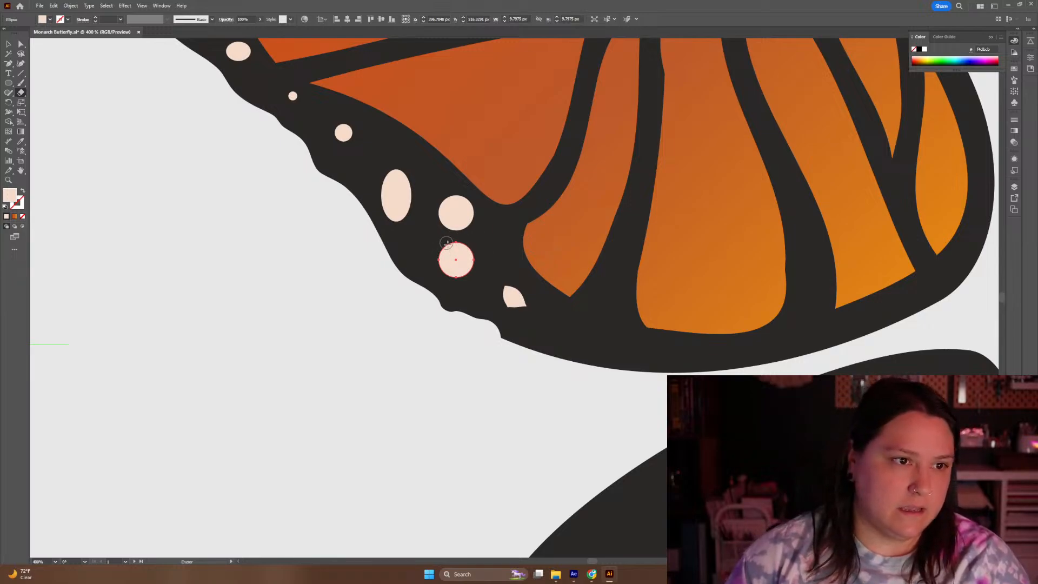
mouse_move(461, 242)
left_mouse_down()
mouse_move(433, 265)
mouse_move(463, 278)
mouse_move(478, 254)
mouse_move(436, 216)
mouse_move(443, 230)
mouse_move(464, 234)
mouse_move(479, 214)
mouse_move(461, 191)
mouse_move(433, 205)
left_mouse_up()
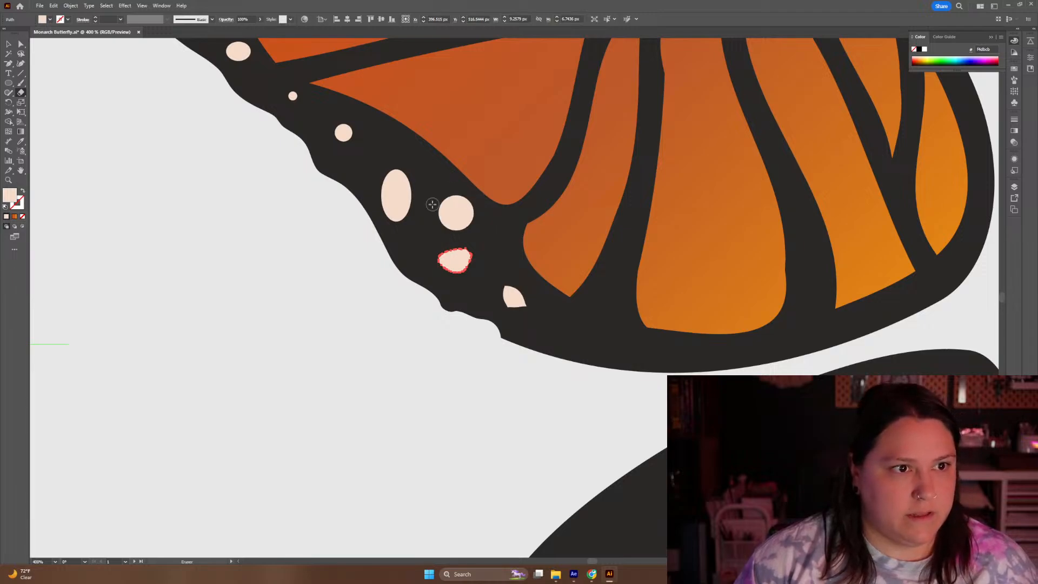
key("v")
left_click(462, 224)
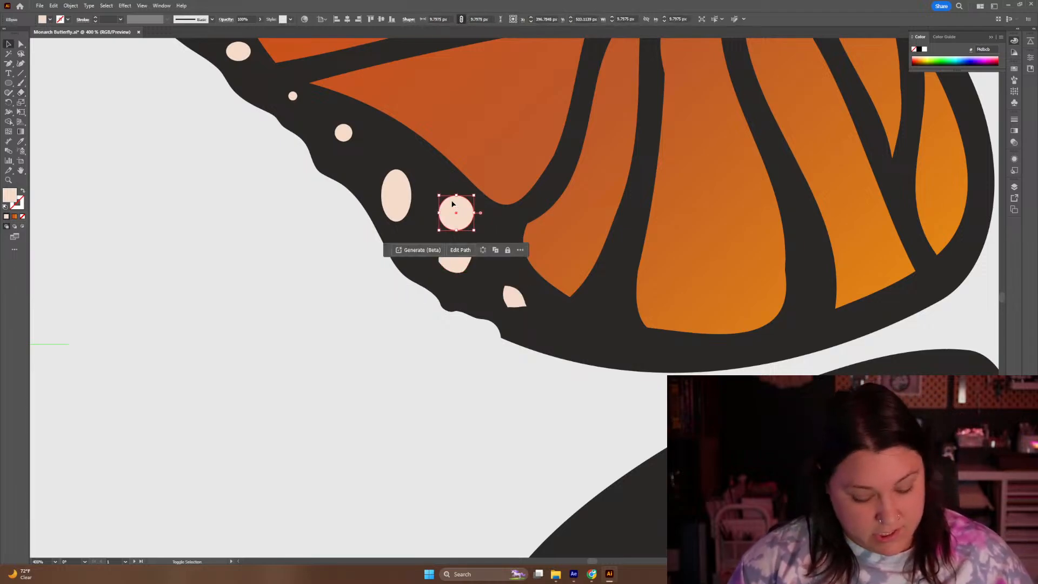
key("shift+e")
mouse_move(449, 192)
left_mouse_down()
mouse_move(438, 228)
mouse_move(462, 233)
mouse_move(481, 220)
mouse_move(453, 190)
left_mouse_up()
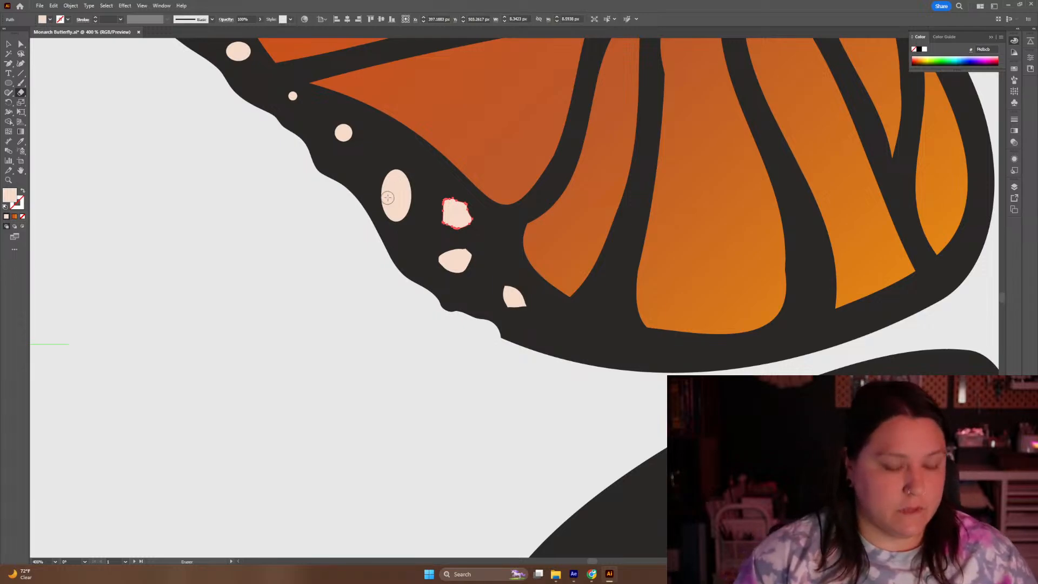
Trim the tall oval and the small round dot next along the scalloped edge into angular shapes with the Eraser
key("v")
left_click(388, 196)
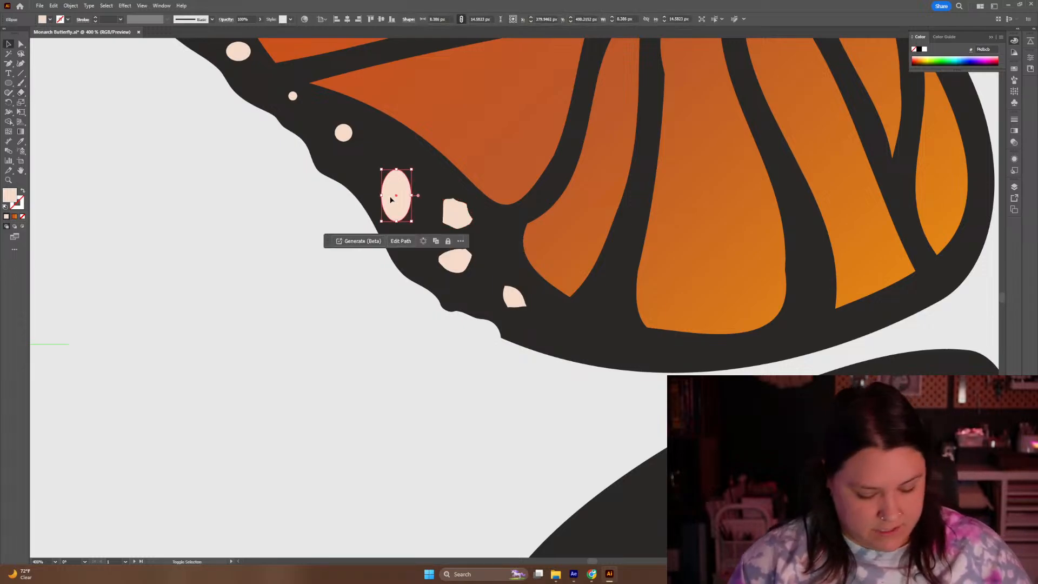
key("shift+e")
mouse_move(396, 165)
left_mouse_down()
mouse_move(375, 173)
mouse_move(380, 220)
mouse_move(414, 213)
mouse_move(410, 167)
mouse_move(476, 211)
mouse_move(501, 332)
left_mouse_up()
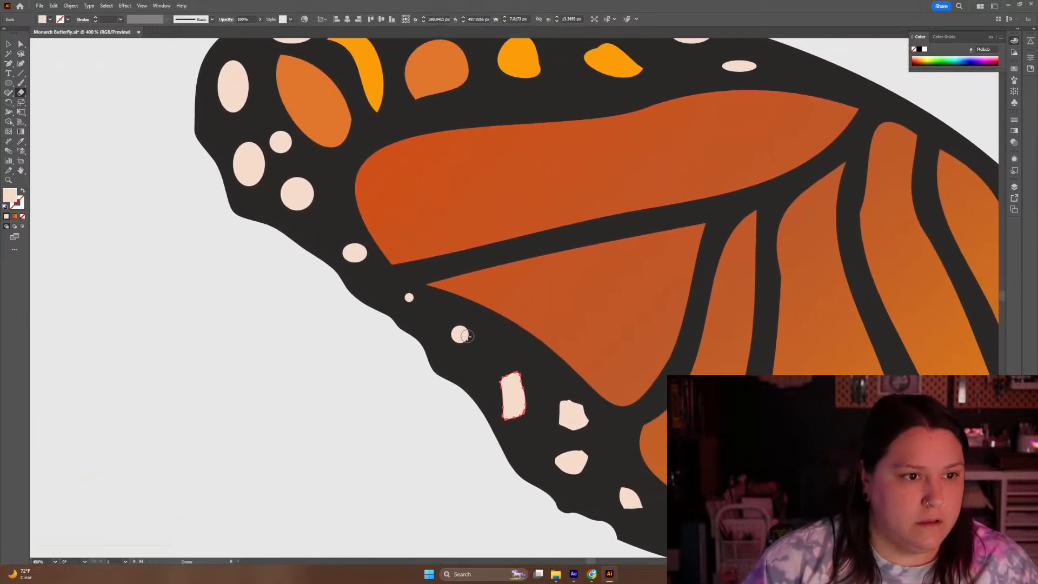
key("v")
left_click(461, 334)
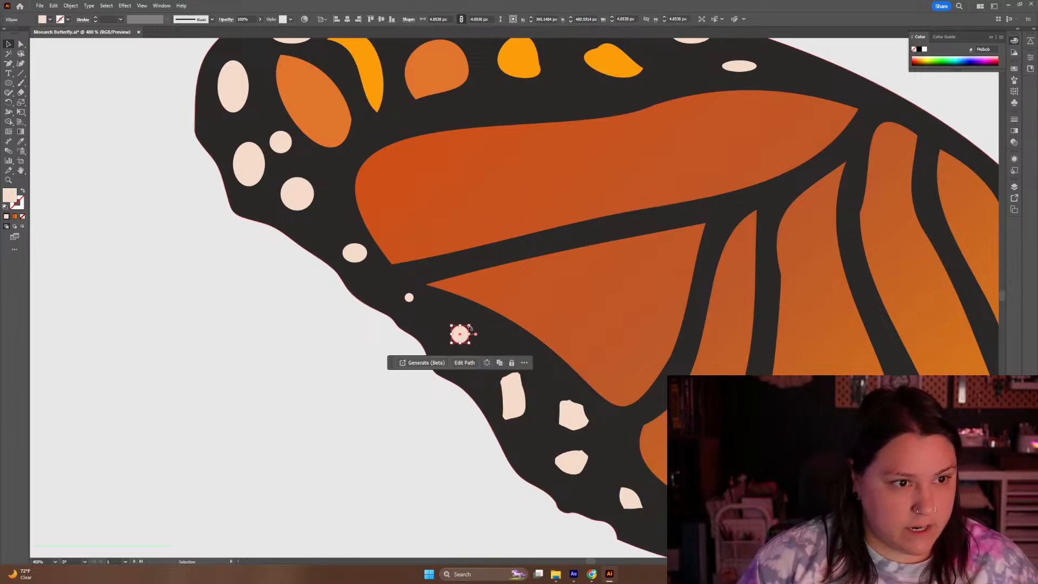
key("shift+e")
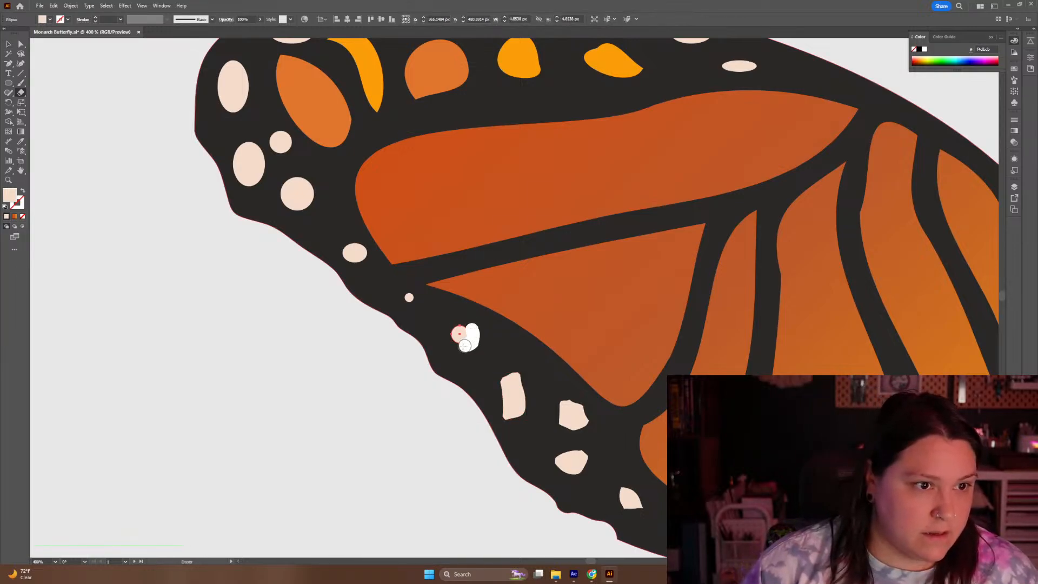
mouse_move(454, 346)
left_mouse_down()
mouse_move(442, 332)
mouse_move(469, 324)
left_mouse_up()
Erase the edges of the small oval beside the large orange cell and the round dot nearer the tip into uneven shapes
key("v")
left_click(408, 298)
left_click(362, 258)
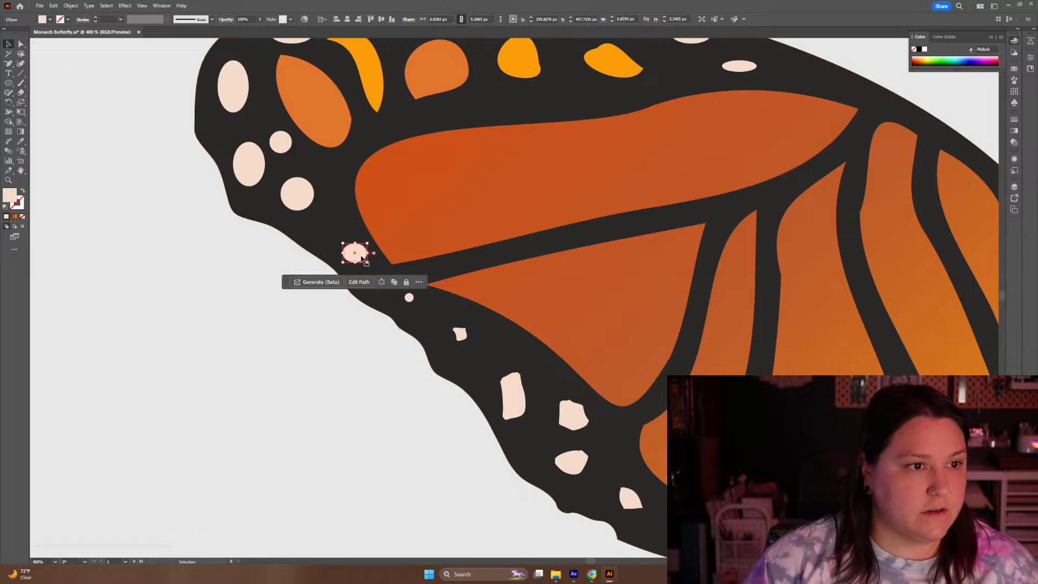
key("shift+e")
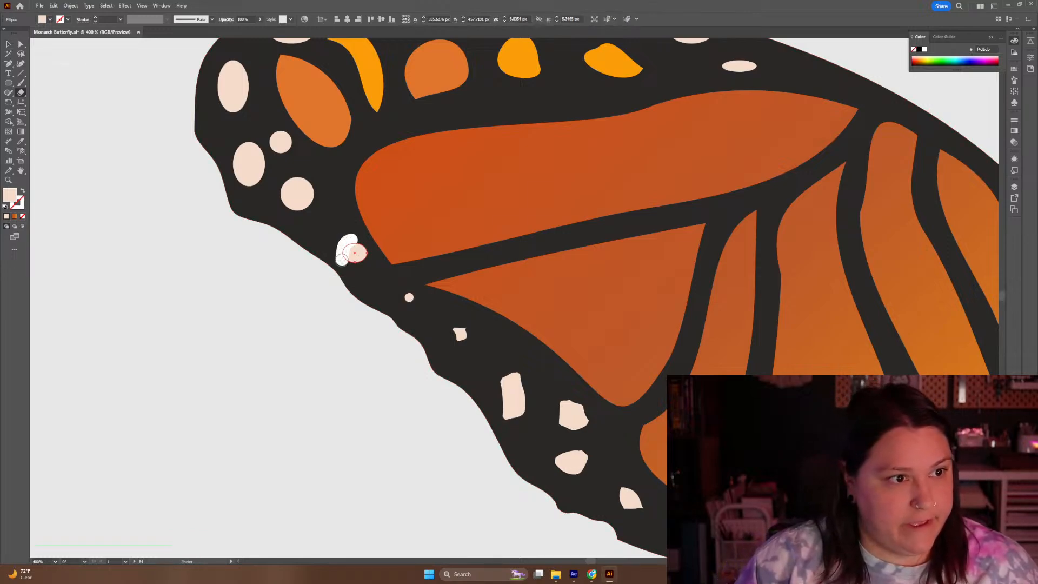
mouse_move(344, 262)
left_mouse_down()
mouse_move(369, 258)
mouse_move(364, 242)
mouse_move(328, 209)
mouse_move(368, 295)
mouse_move(336, 325)
left_mouse_up()
key("v")
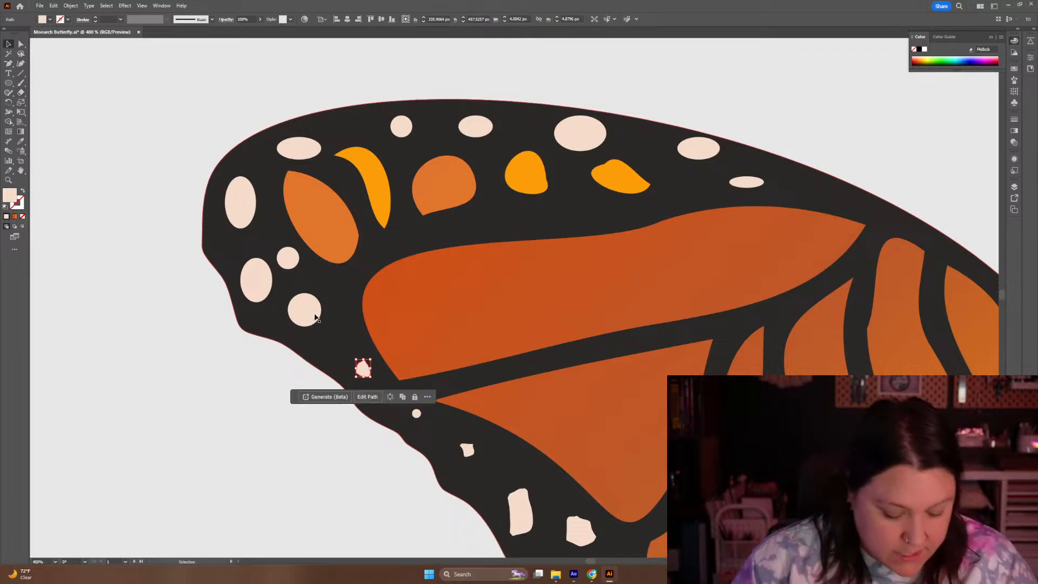
left_click(299, 309)
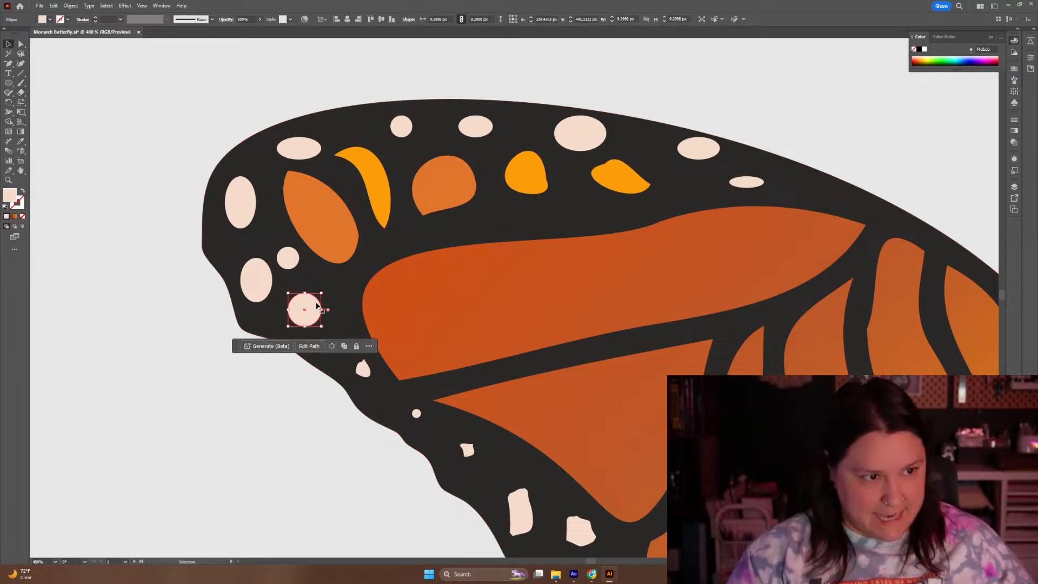
key("shift+e")
mouse_move(321, 301)
left_mouse_down()
mouse_move(312, 329)
mouse_move(284, 314)
mouse_move(290, 294)
mouse_move(323, 300)
left_mouse_up()
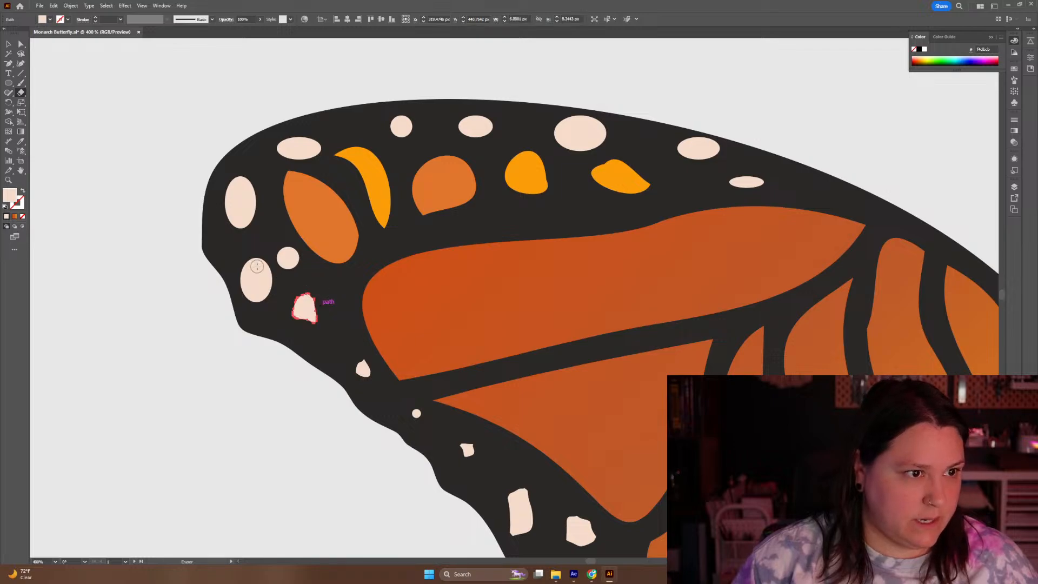
Roughen the oval on the scalloped edge below the wing tip and the small round dot beside it with the Eraser
key("v")
left_click(266, 284)
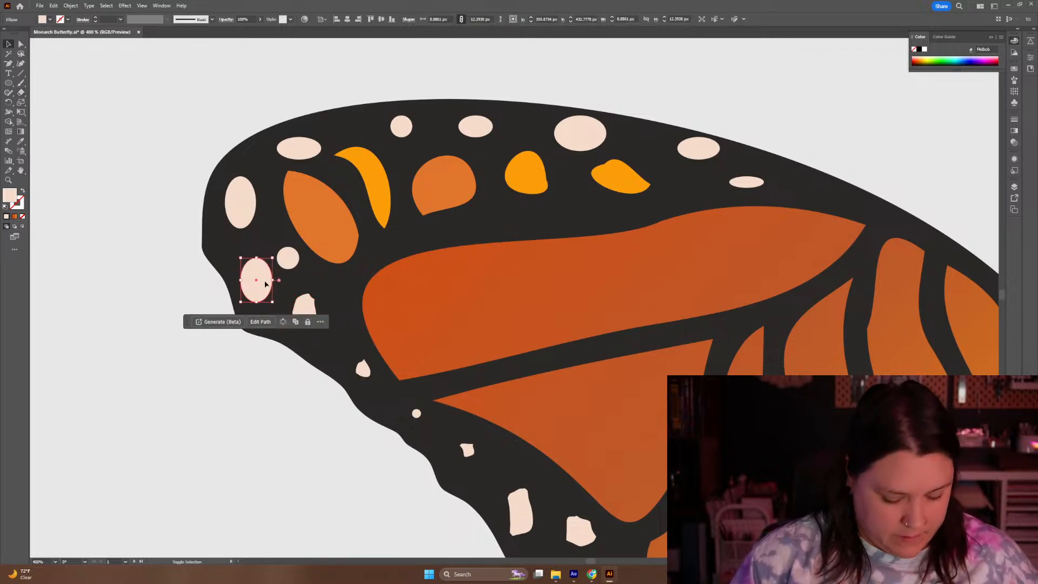
key("shift+e")
mouse_move(256, 262)
left_mouse_down()
mouse_move(258, 247)
mouse_move(238, 255)
mouse_move(239, 288)
mouse_move(253, 306)
mouse_move(275, 296)
mouse_move(278, 273)
mouse_move(263, 258)
left_mouse_up()
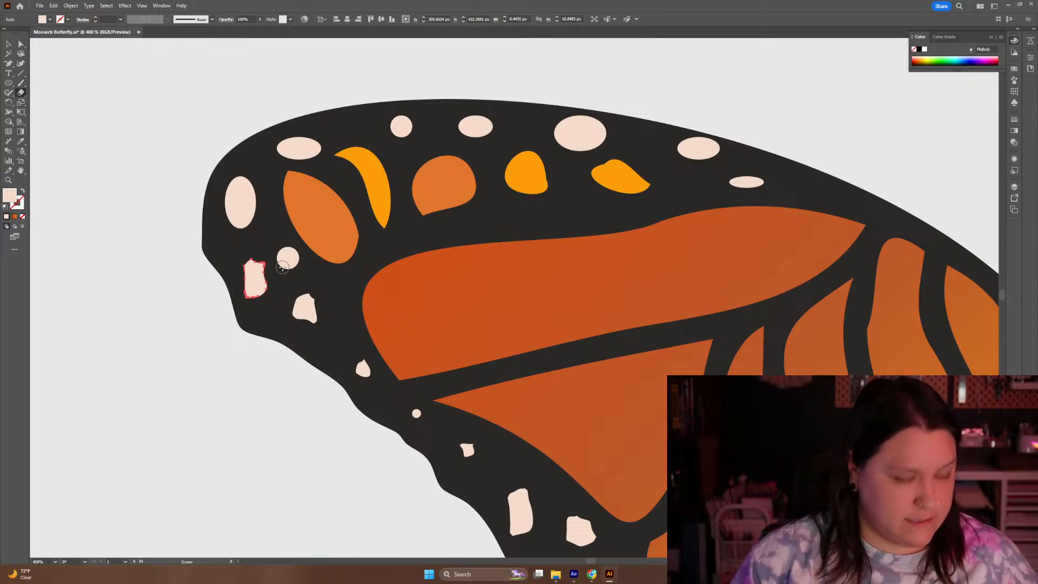
key("v")
left_click(294, 261)
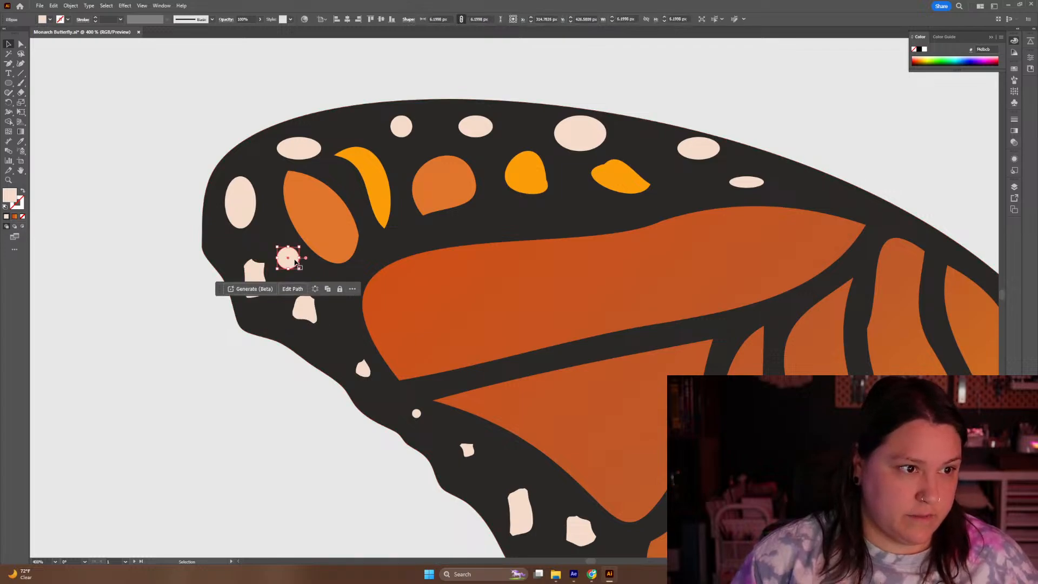
key("shift+e")
mouse_move(281, 244)
left_mouse_down()
mouse_move(271, 256)
mouse_move(291, 275)
mouse_move(306, 263)
mouse_move(295, 242)
left_mouse_up()
Erase the outlines of the tall oval at the wing tip and the wide oval above the orange oval spot into irregular shapes
key("v")
left_click(238, 211)
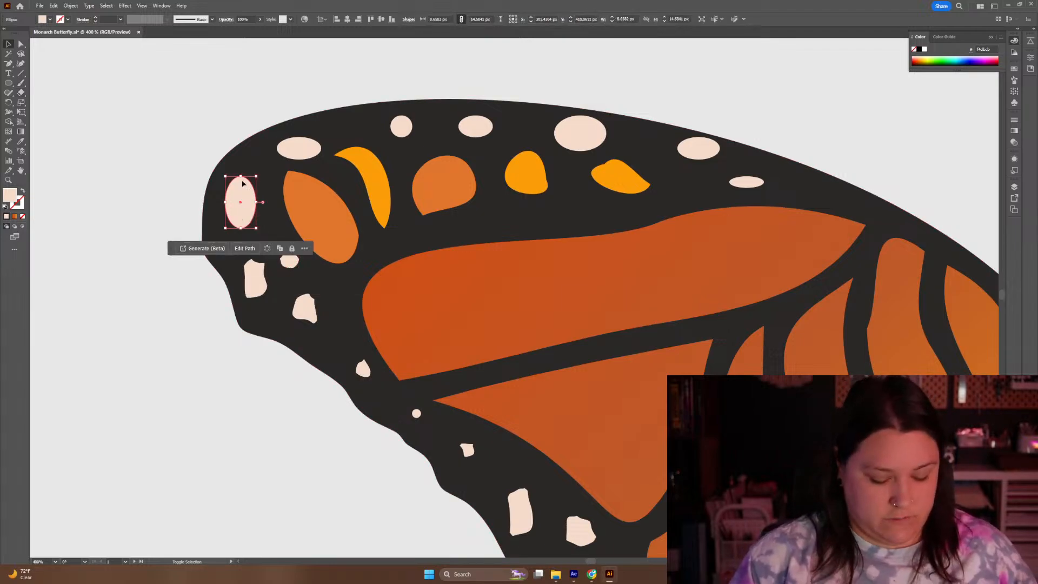
key("shift+e")
mouse_move(240, 172)
left_mouse_down()
mouse_move(221, 174)
mouse_move(218, 198)
mouse_move(223, 223)
mouse_move(243, 232)
mouse_move(258, 213)
mouse_move(245, 165)
left_mouse_up()
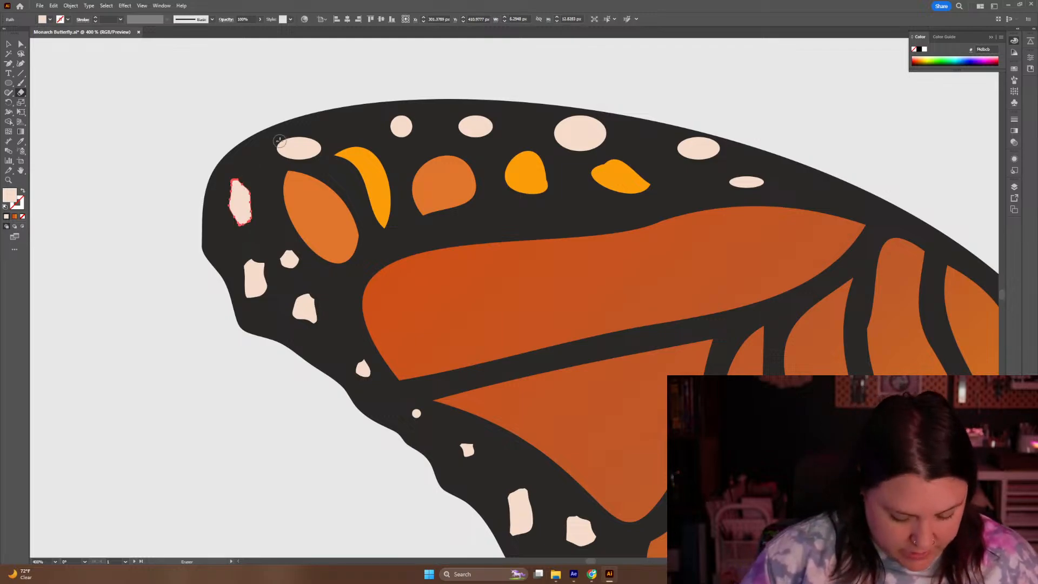
key("v")
left_click(297, 147)
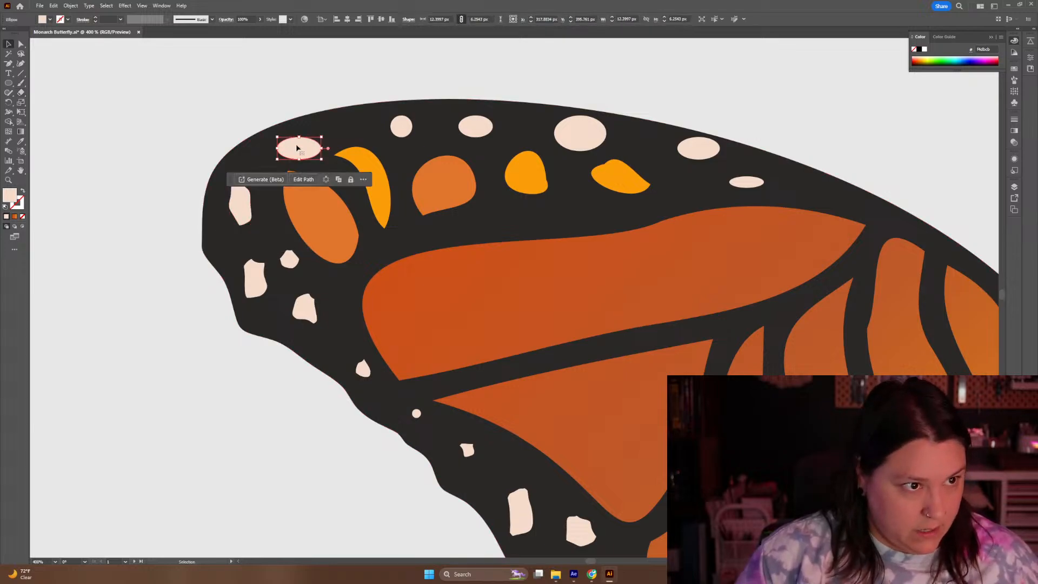
key("shift+e")
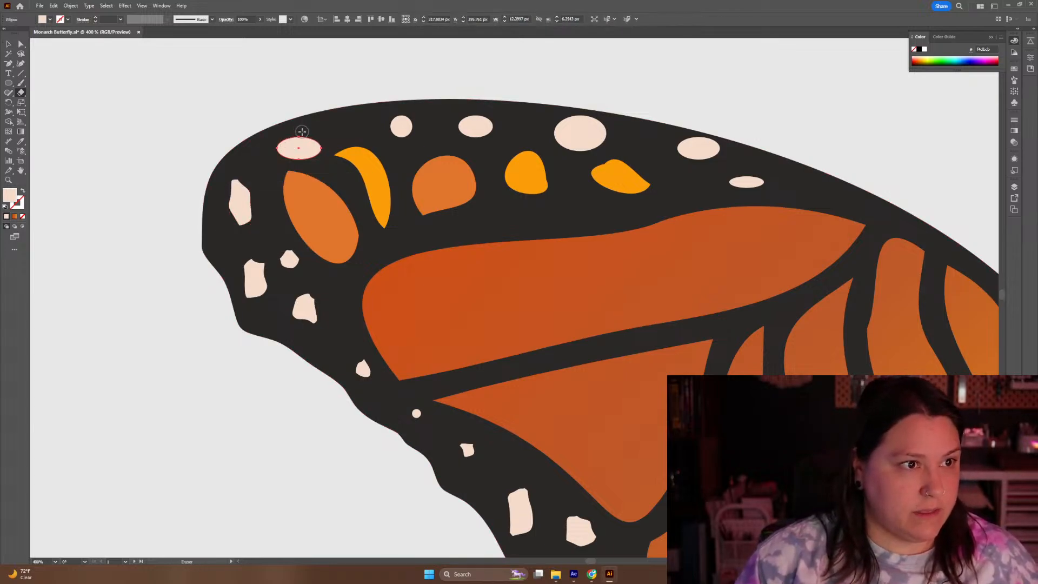
mouse_move(275, 145)
left_mouse_down()
mouse_move(277, 162)
mouse_move(322, 164)
mouse_move(326, 149)
mouse_move(304, 126)
left_mouse_up()
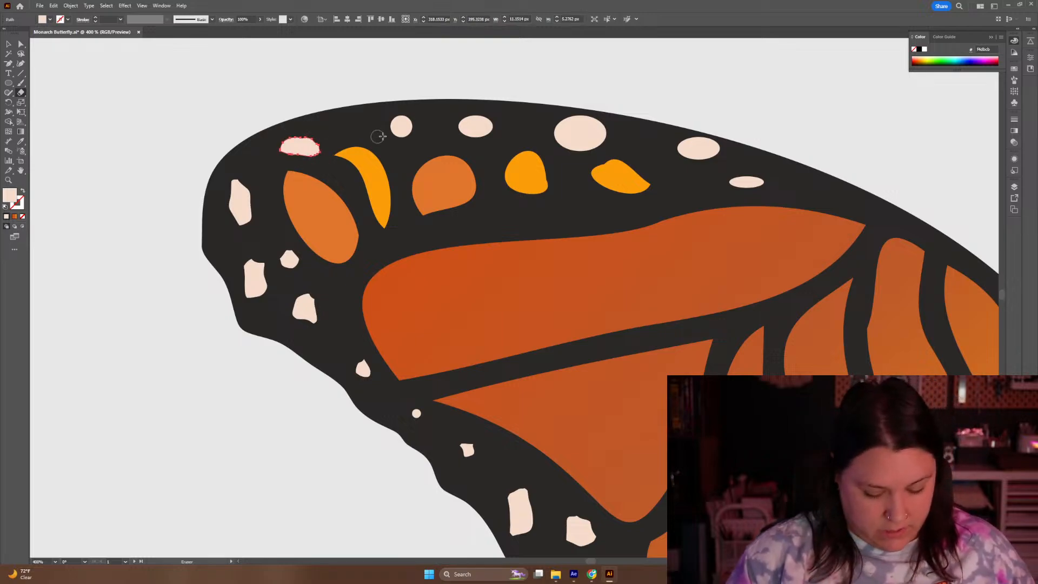
Trim the small round dot and the neighboring oval along the wing's upper edge into uneven shapes with the Eraser
left_click(401, 126, "ctrl")
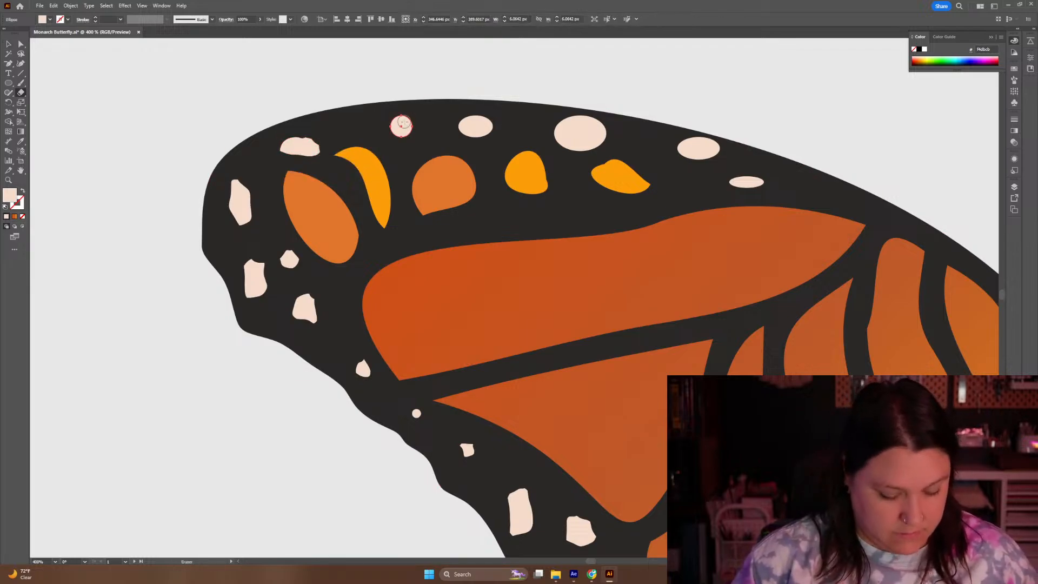
mouse_move(395, 112)
left_mouse_down()
mouse_move(392, 141)
mouse_move(410, 140)
mouse_move(405, 105)
left_mouse_up()
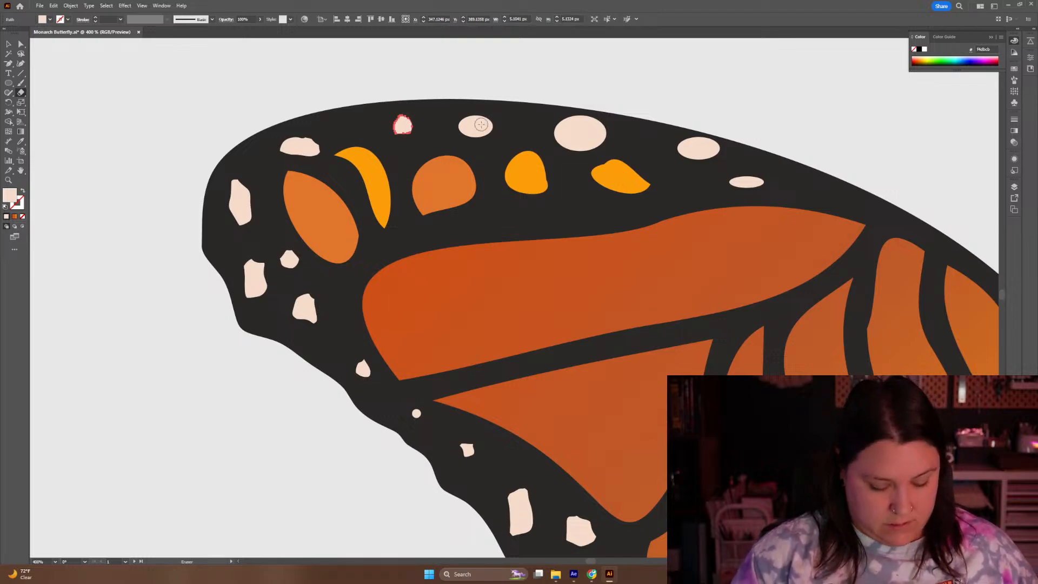
key("v")
left_click(481, 125)
key("shift+e")
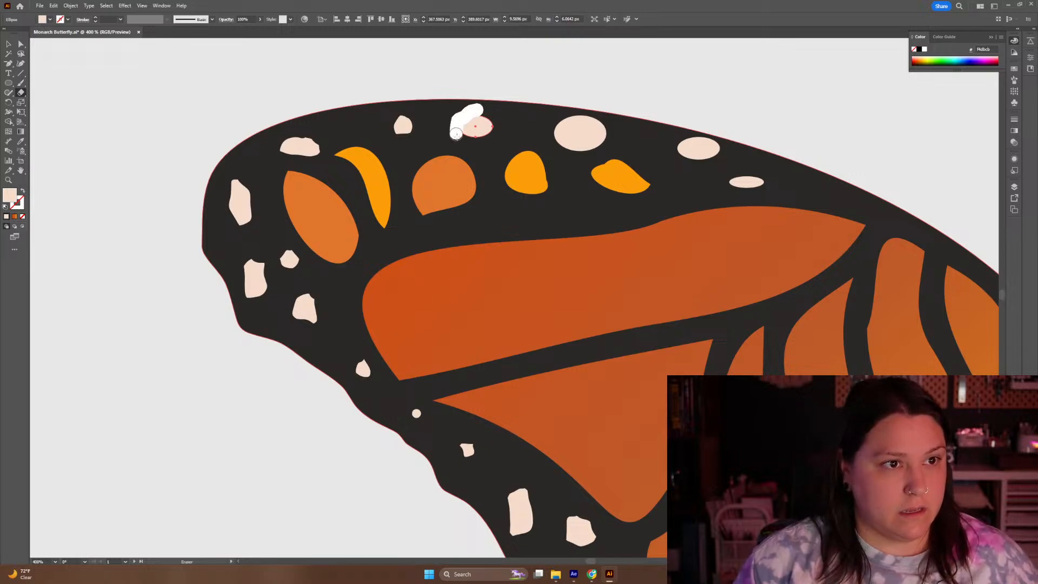
mouse_move(480, 141)
left_mouse_down()
mouse_move(500, 128)
mouse_move(483, 108)
mouse_move(495, 126)
mouse_move(406, 120)
left_mouse_up()
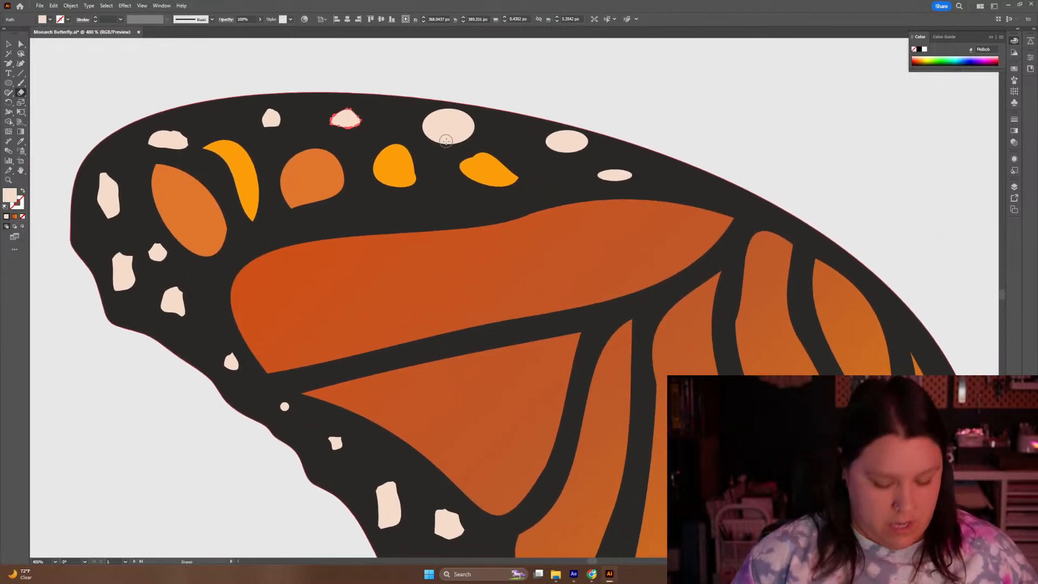
Erase the rim of the largest pale oval on the wing's upper edge to make it angular
key("v")
left_click(444, 140)
key("shift+w")
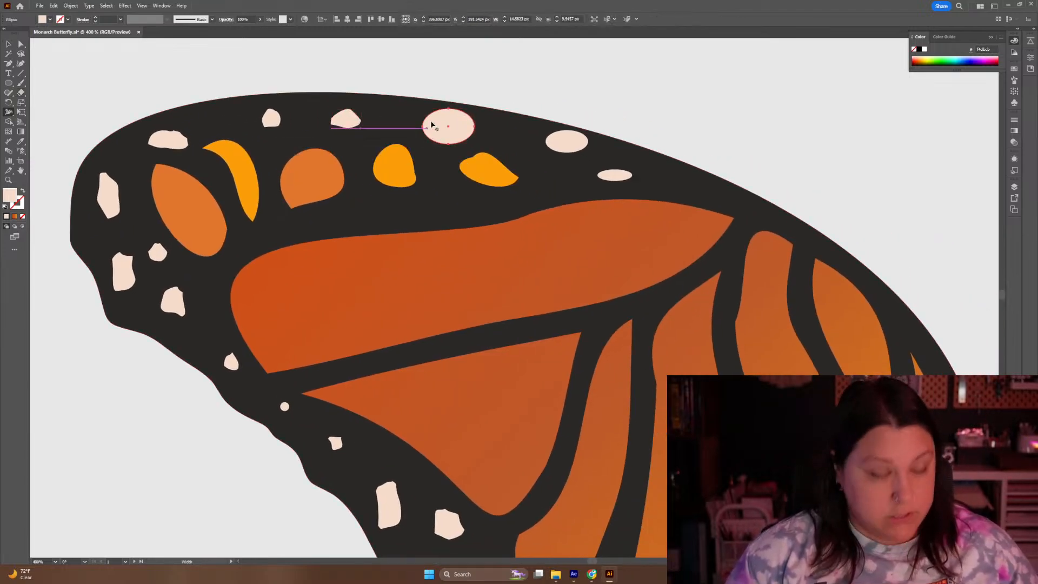
key("shift+e")
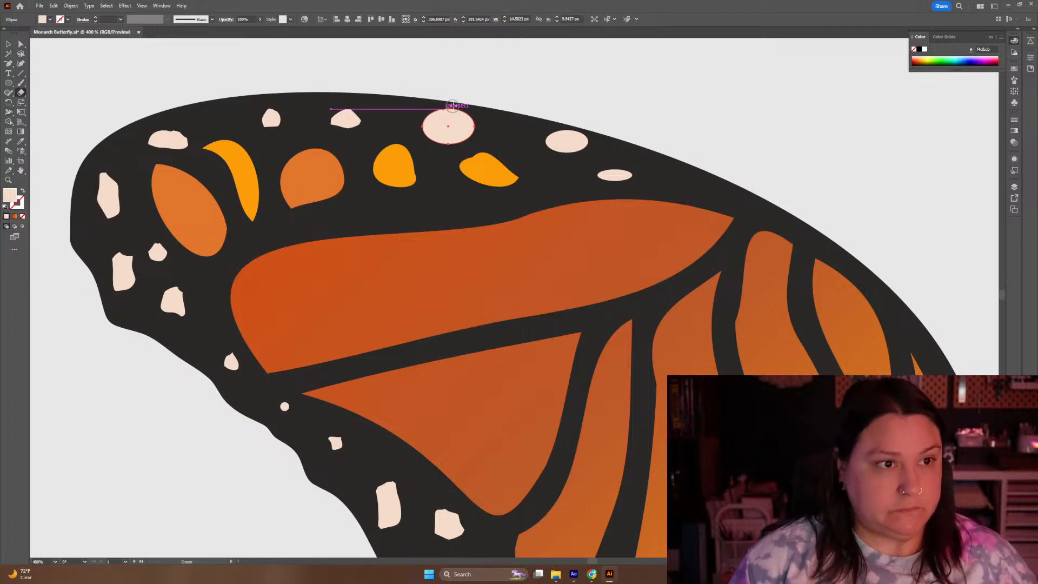
mouse_move(450, 147)
left_mouse_down()
mouse_move(483, 133)
mouse_move(453, 103)
left_mouse_up()
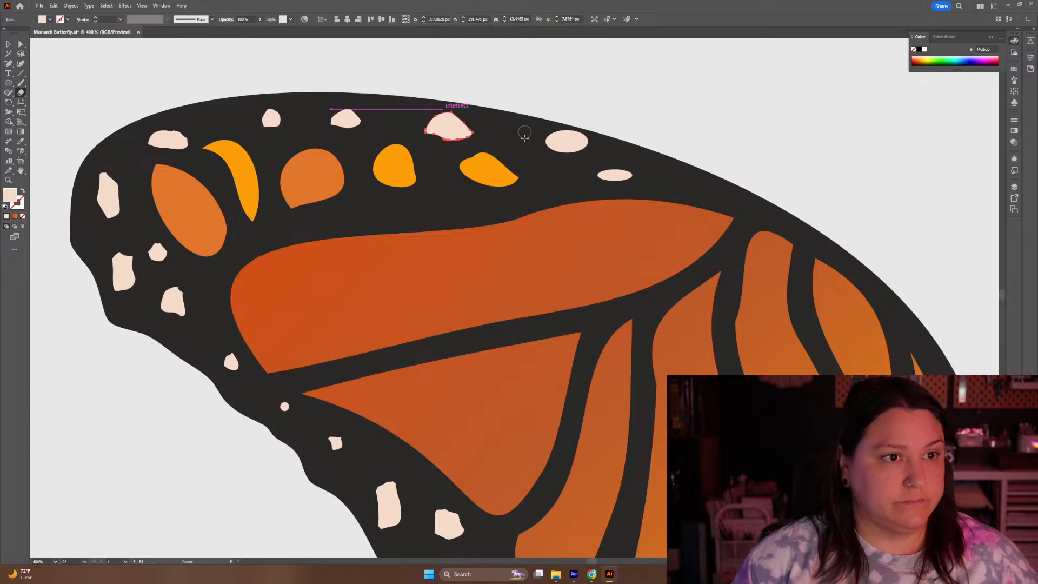
Erase the outline of the pale oval right of the largest one on the wing's upper edge into an irregular shape
key("v")
left_click(567, 144)
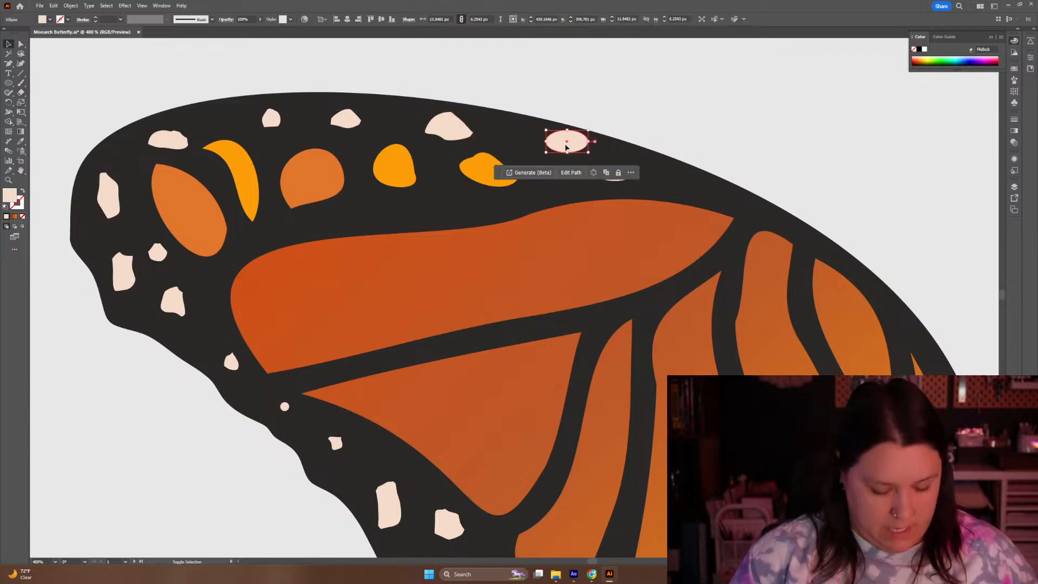
key("shift+e")
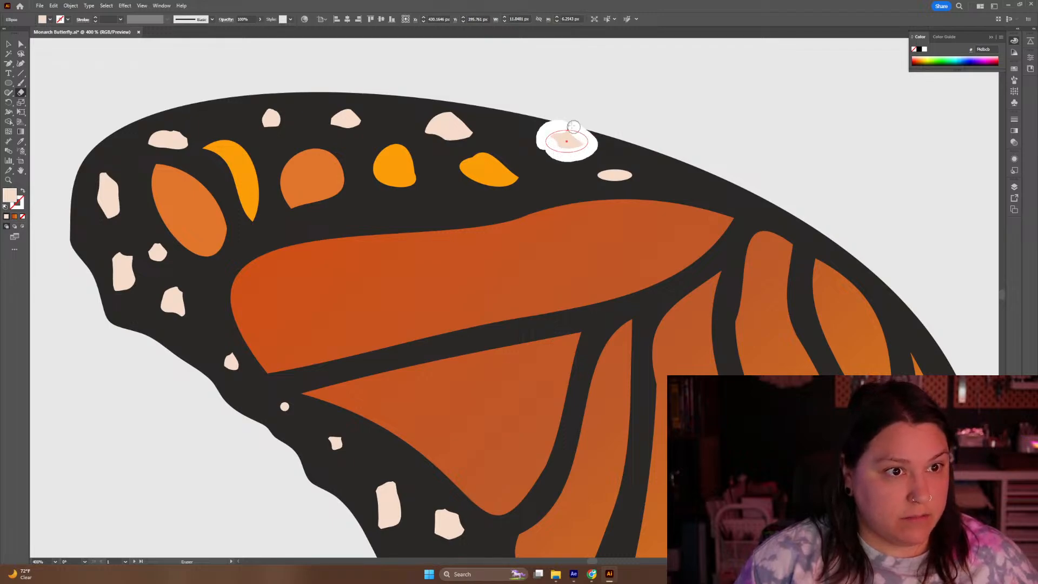
left_click_drag(574, 127, 579, 131)
key("v")
left_click(621, 176)
left_click(576, 144)
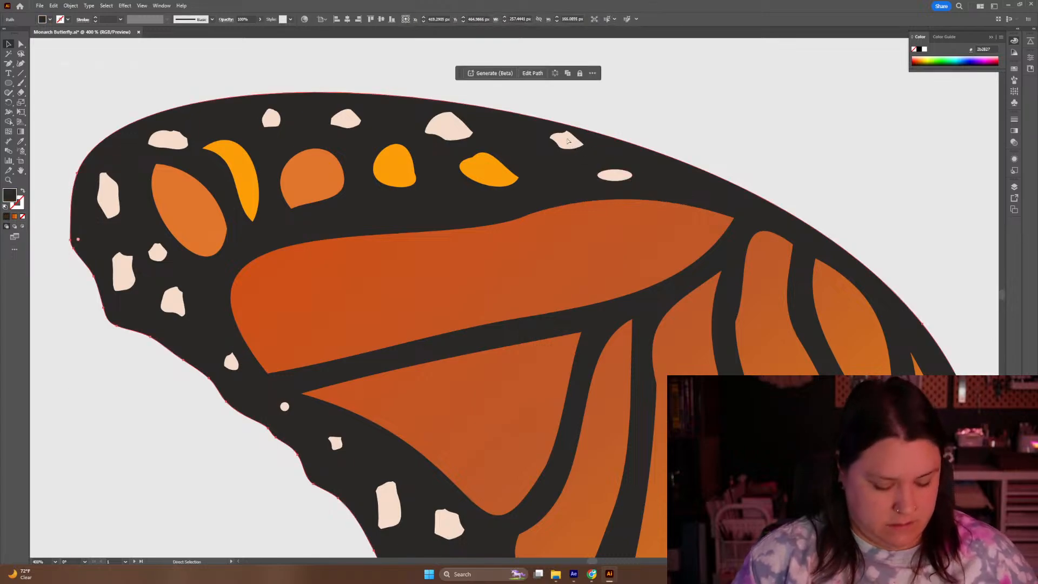
left_click(568, 141)
left_click(618, 154)
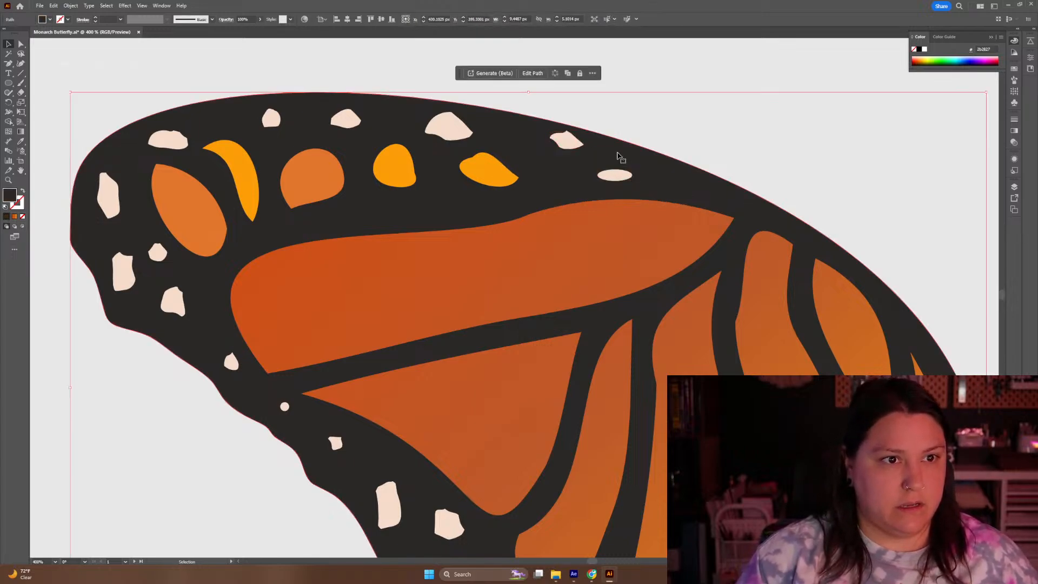
Trim the small flat oval at the end of the upper-edge row into an uneven shape with the Eraser
left_click(615, 176)
key("shift+e")
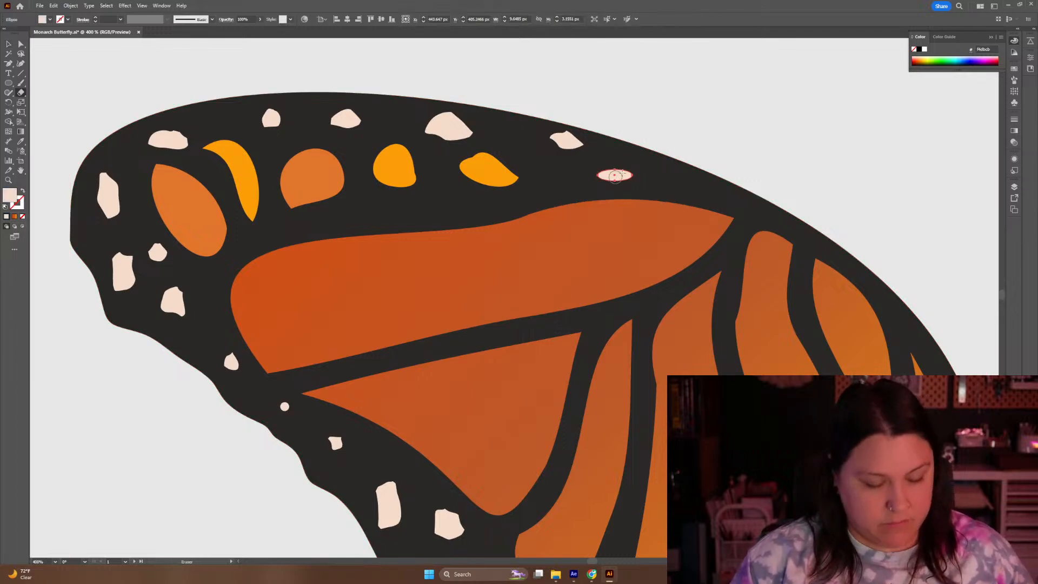
mouse_move(632, 186)
left_mouse_down()
mouse_move(594, 168)
mouse_move(612, 187)
left_mouse_up()
key("v")
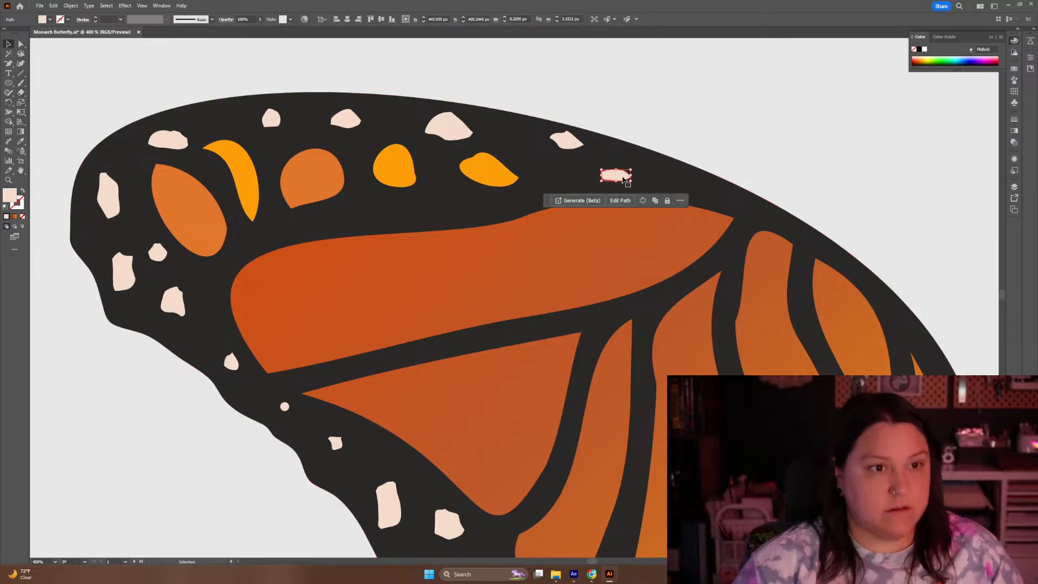
Duplicate existing pale spots into the gap above the large orange cell and onto the scalloped edge, rotating the copies to vary them
left_click_drag(624, 179, 289, 217)
left_click(113, 188)
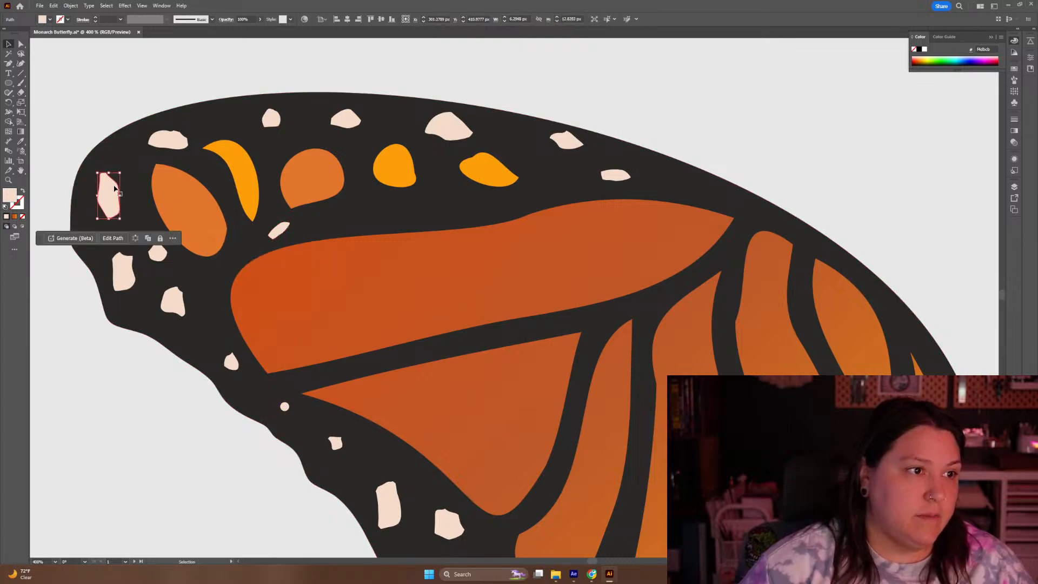
left_click_drag(116, 197, 201, 336)
scroll(294, 384, "down", 3)
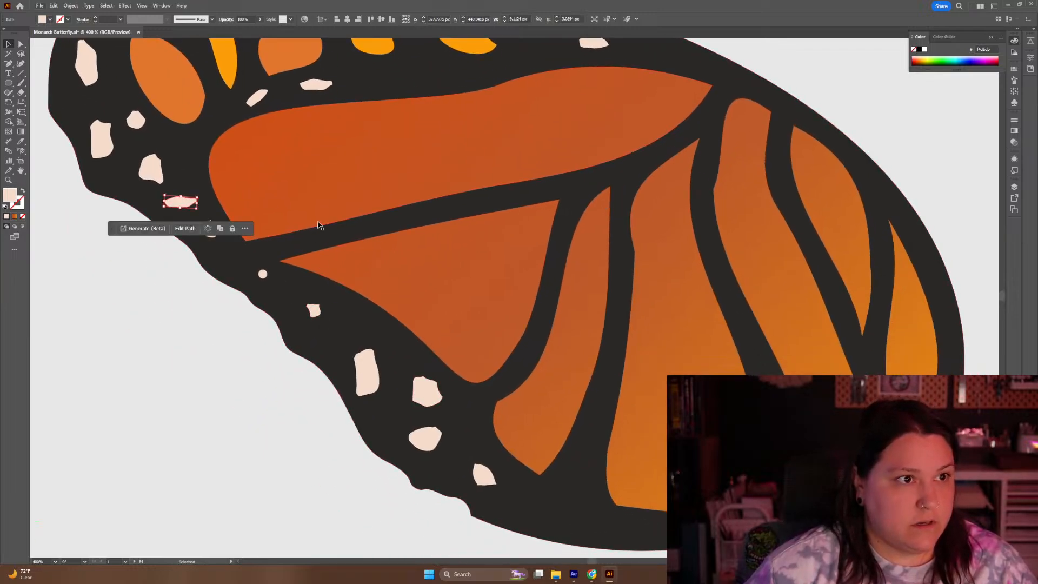
Copy the small round spot and the tall wing-tip spot onto the middle of the scalloped edge, tilting the copies
left_click(136, 121)
left_click_drag(135, 121, 301, 338)
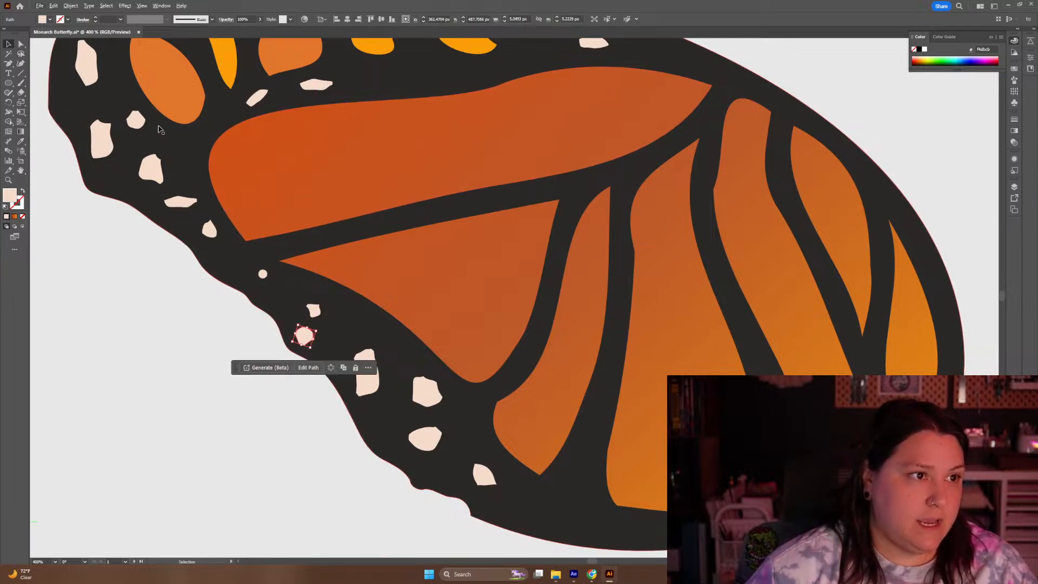
left_click_drag(85, 68, 278, 370)
left_click_drag(405, 422, 291, 363)
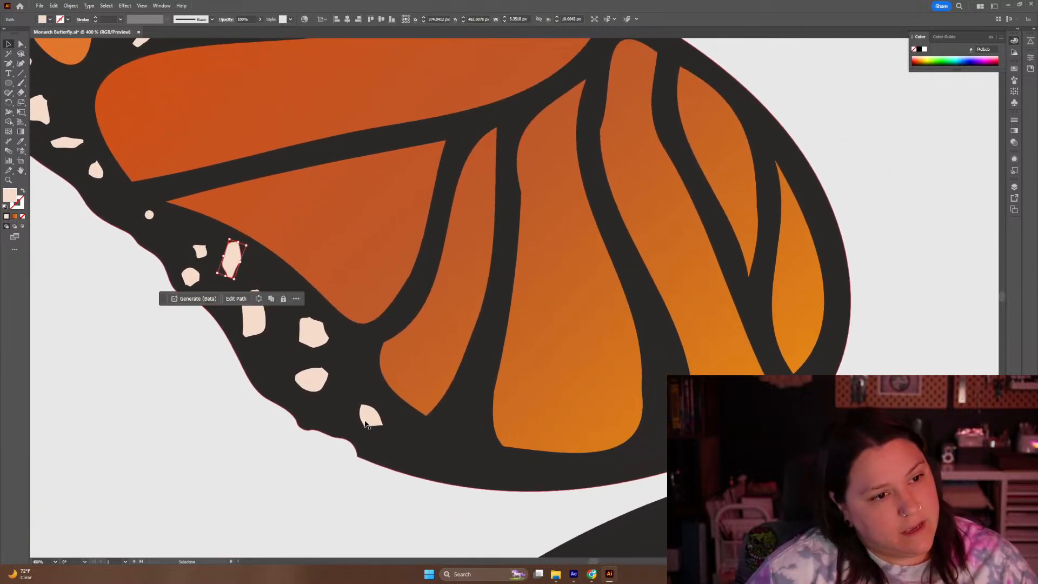
Copy the lowest pale spot on the scalloped edge, shrink it and place it between the two rightmost yellow spots
left_click(365, 410)
left_click_drag(366, 409, 68, 85)
key("ctrl+minus")
key("ctrl+minus")
key("ctrl+minus")
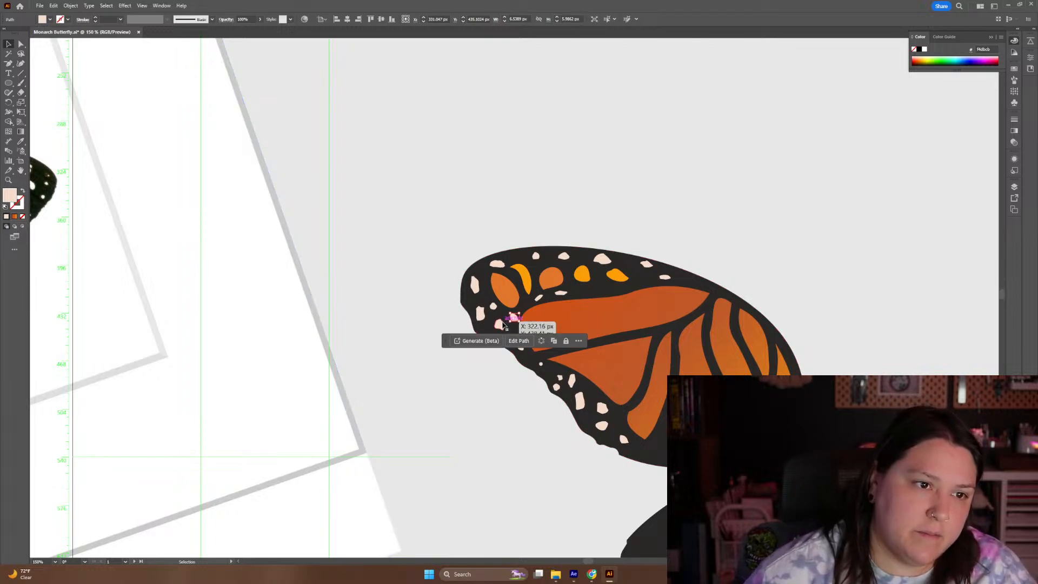
left_click_drag(517, 319, 598, 275)
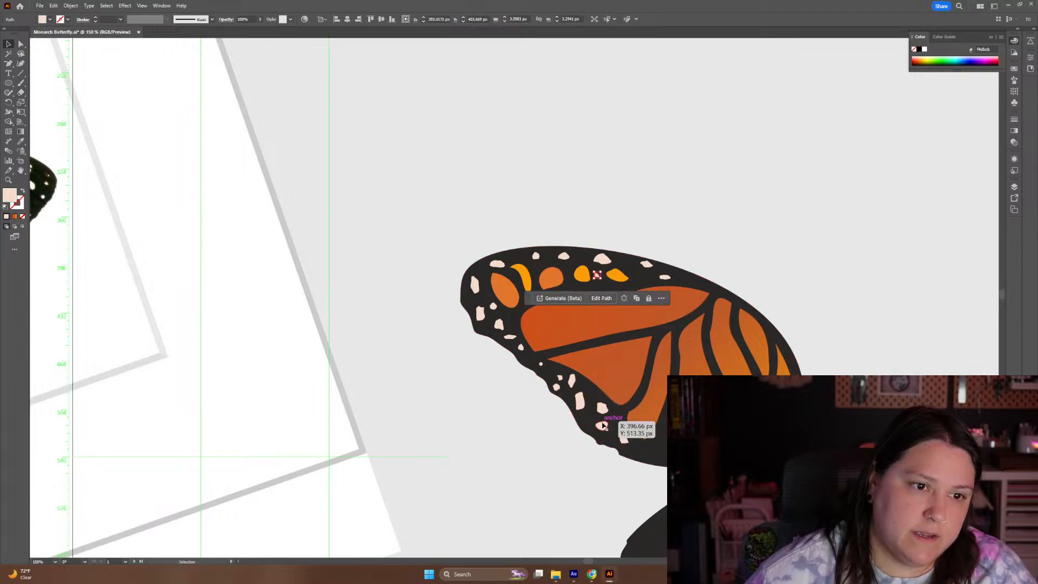
Place a reduced, rotated copy of the wide lower scalloped-edge spot between the rightmost yellow spots and the large orange cell
left_click(601, 425)
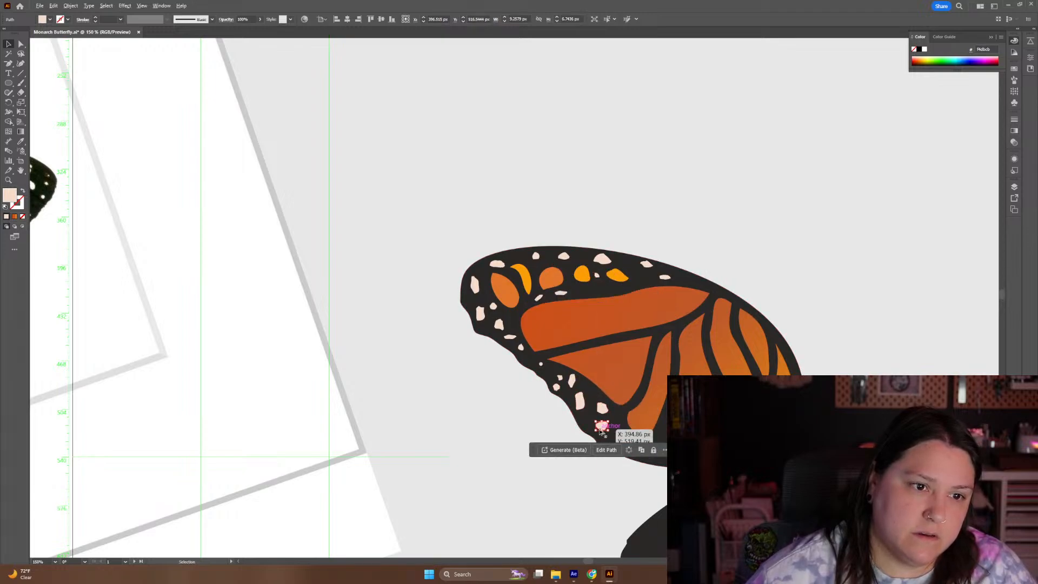
left_click_drag(601, 426, 595, 286)
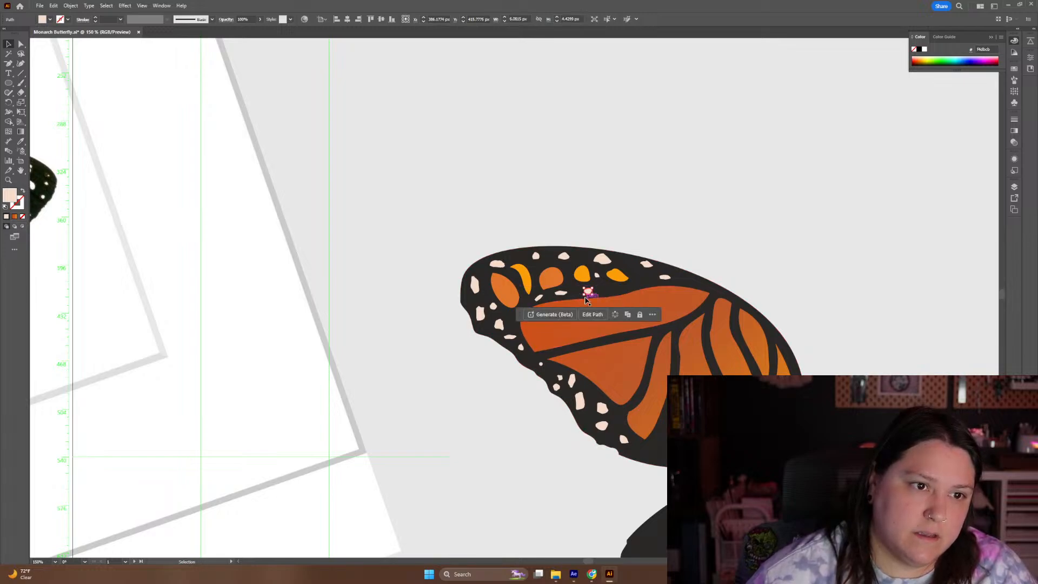
key("ctrl+equal")
key("ctrl+equal")
key("ctrl+equal")
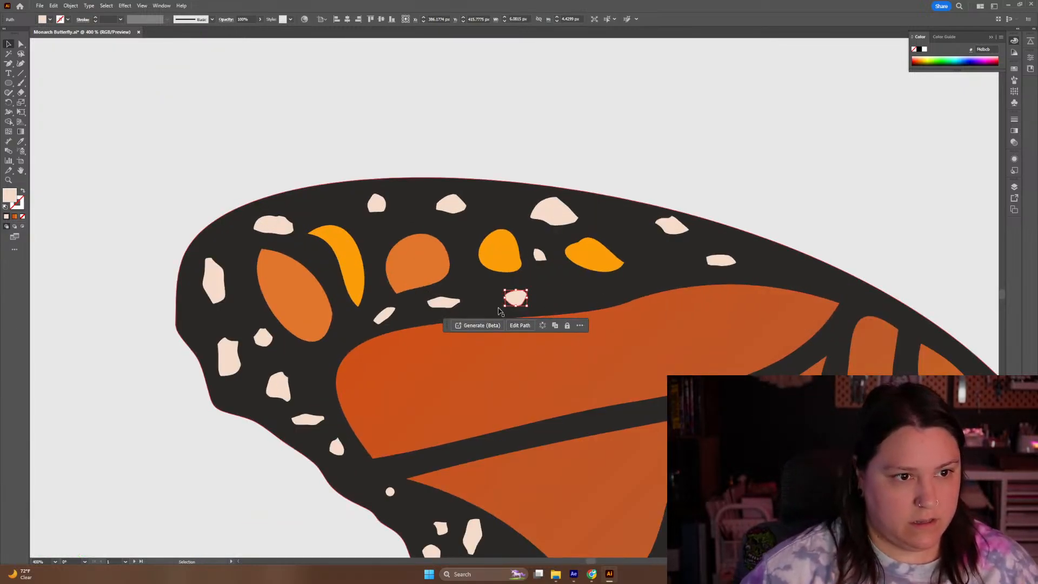
left_click_drag(500, 308, 523, 297)
left_click(591, 299)
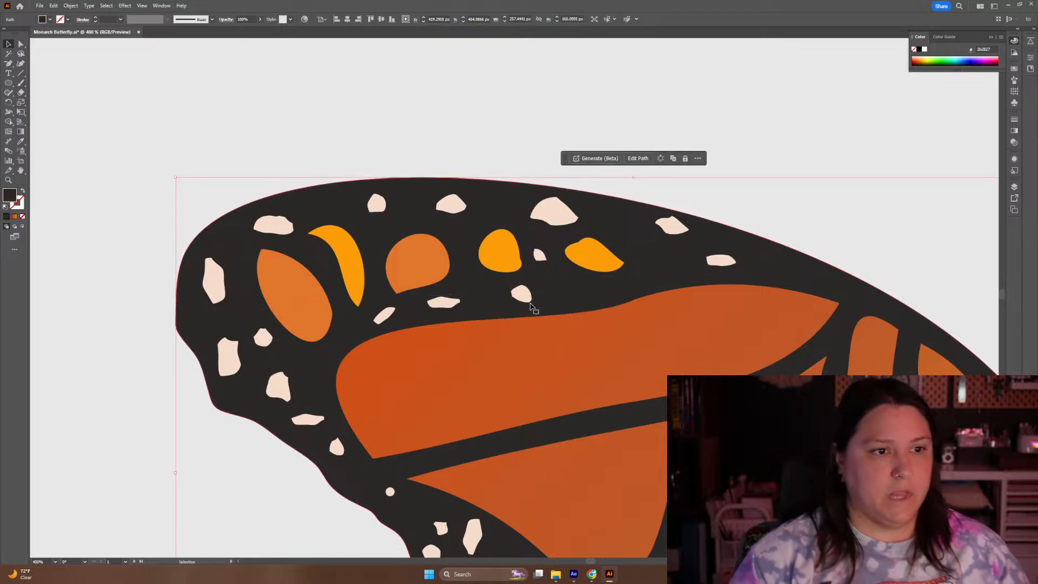
Move the dark lower wing shape down so it sits clear of the upper wing
key("a")
key("ctrl+minus")
key("ctrl+minus")
key("ctrl+minus")
key("v")
left_click(484, 185)
left_click_drag(431, 177, 561, 180)
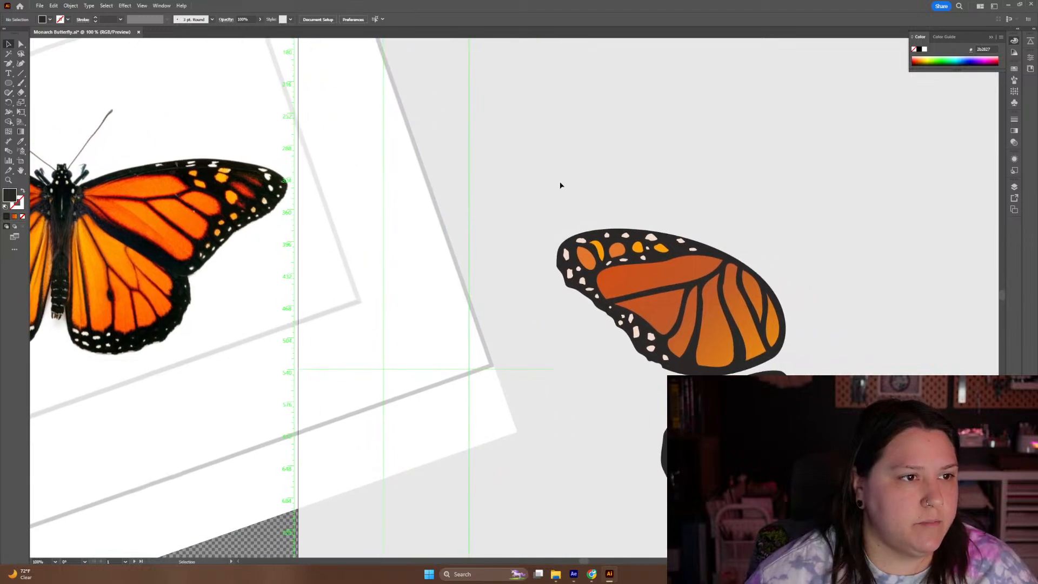
left_click_drag(727, 433, 717, 497)
left_click(867, 335)
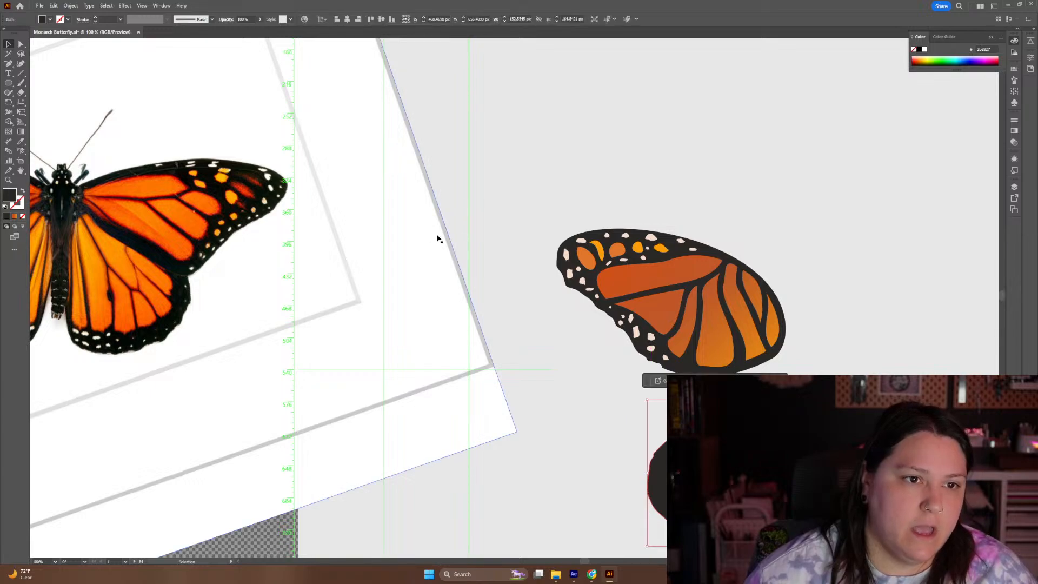
Select all pale spots by their shared fill color and simplify their paths
left_click(565, 254)
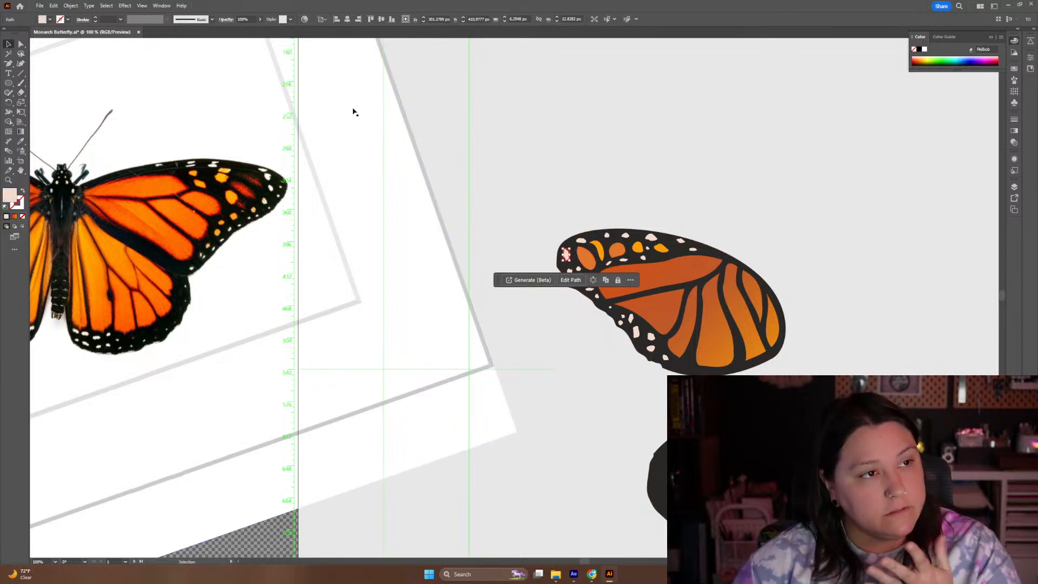
left_click(106, 5)
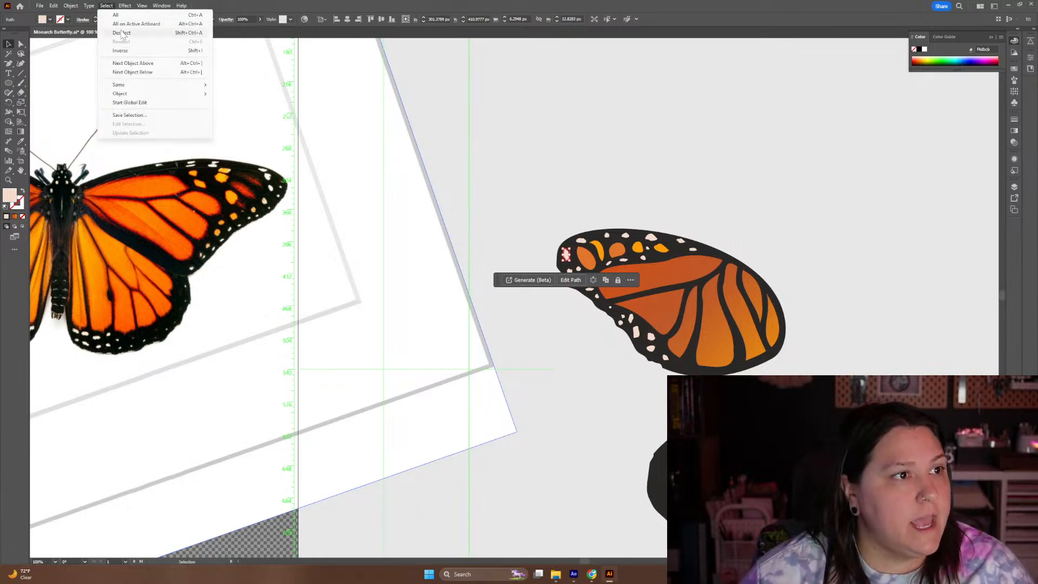
mouse_move(133, 89)
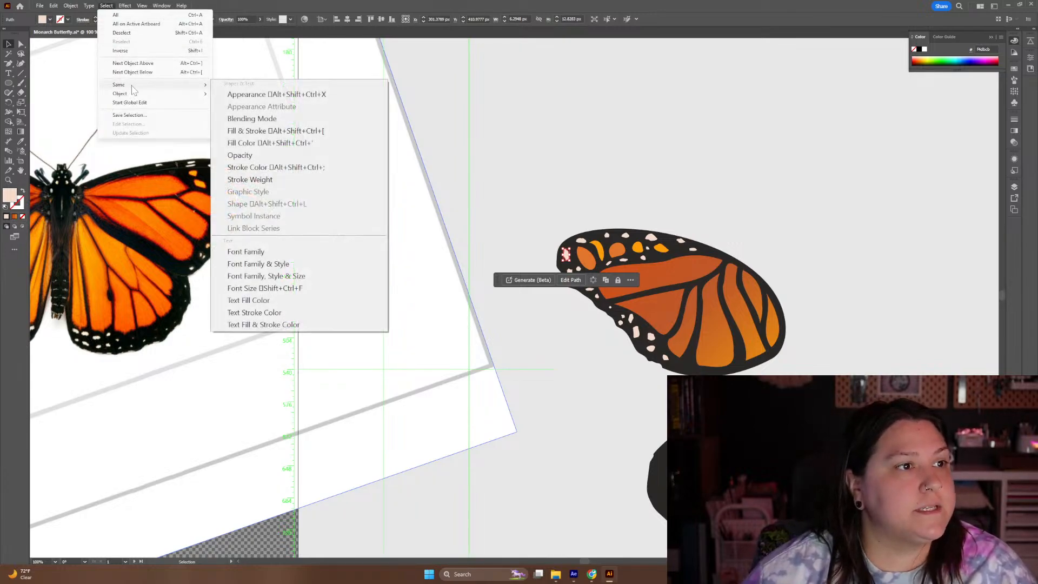
left_click(257, 144)
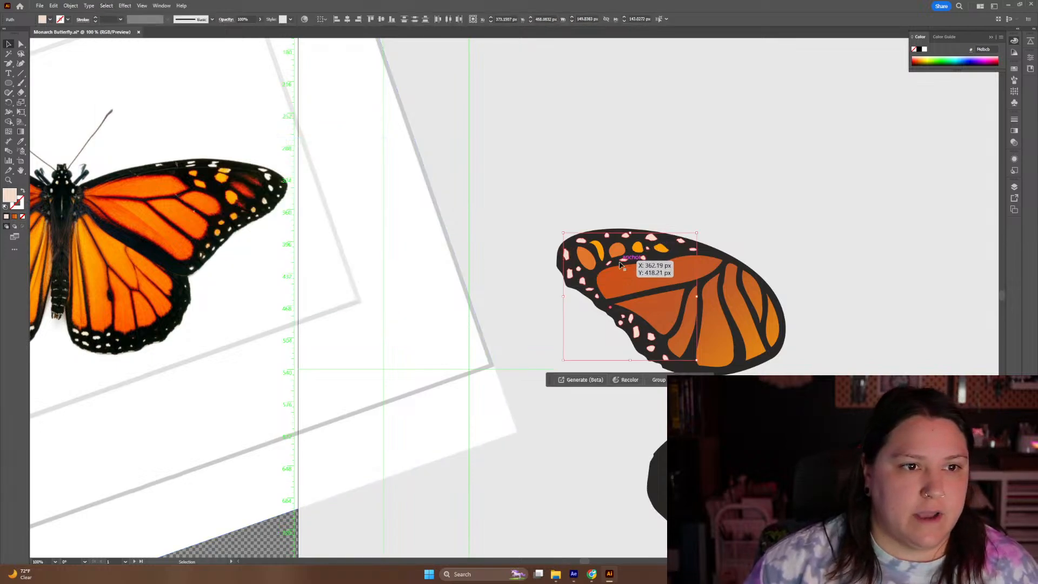
right_click(565, 258)
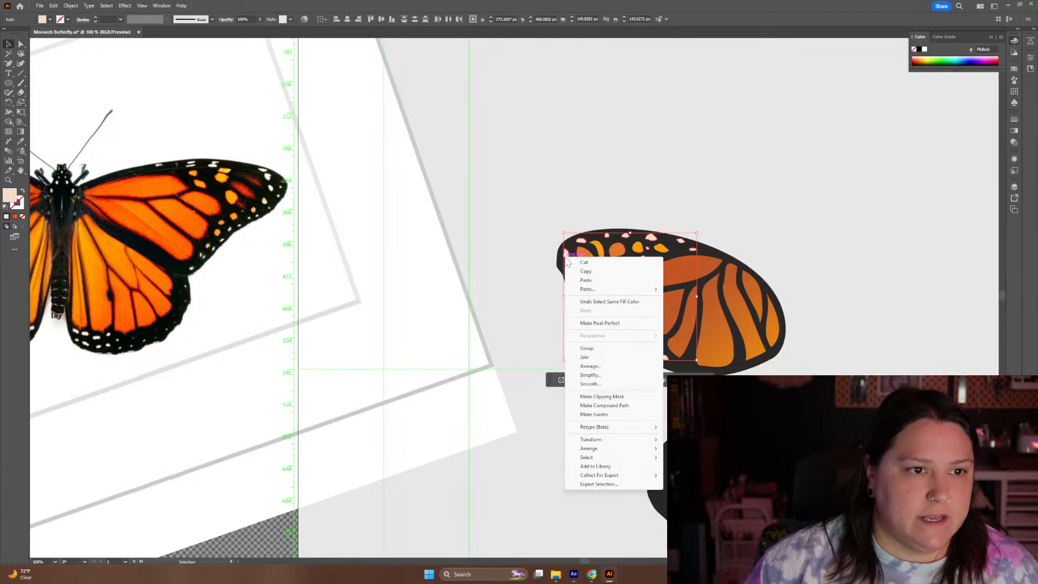
left_click(590, 376)
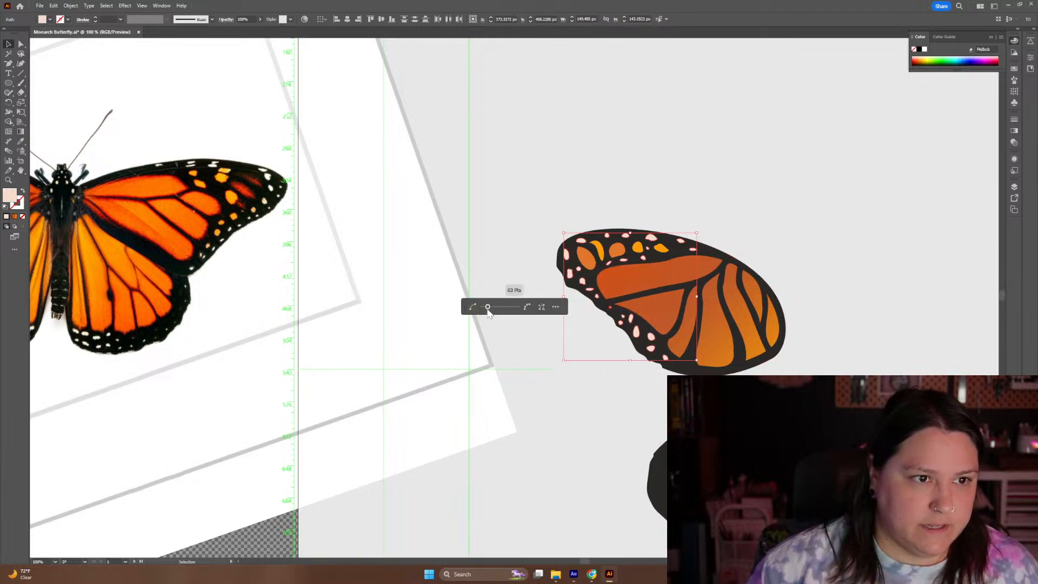
left_click(508, 263)
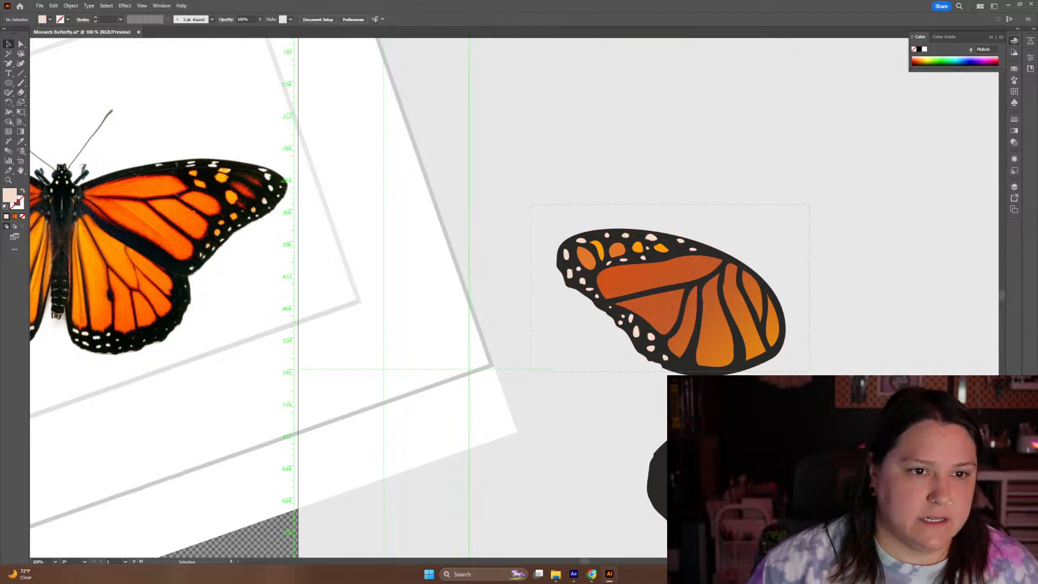
Select the complete upper wing with its cells and spots and group it
left_click(748, 338)
right_click(749, 338)
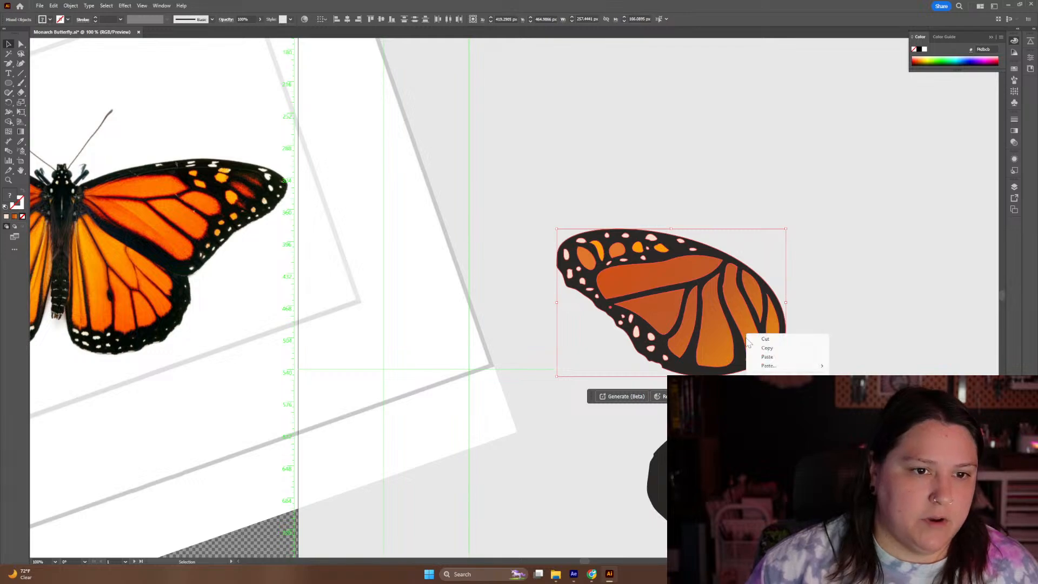
left_click(767, 424)
Move the dark lower wing shape up so it overlaps the upper wing's lower edge, and save the document
left_click(811, 427)
left_click_drag(729, 476, 737, 390)
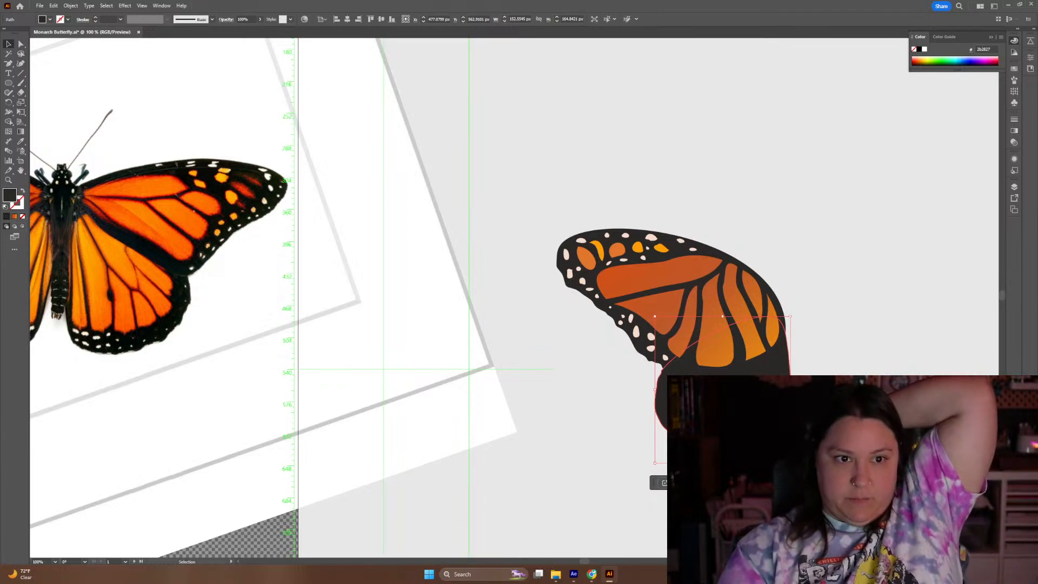
key("ctrl+shift+a")
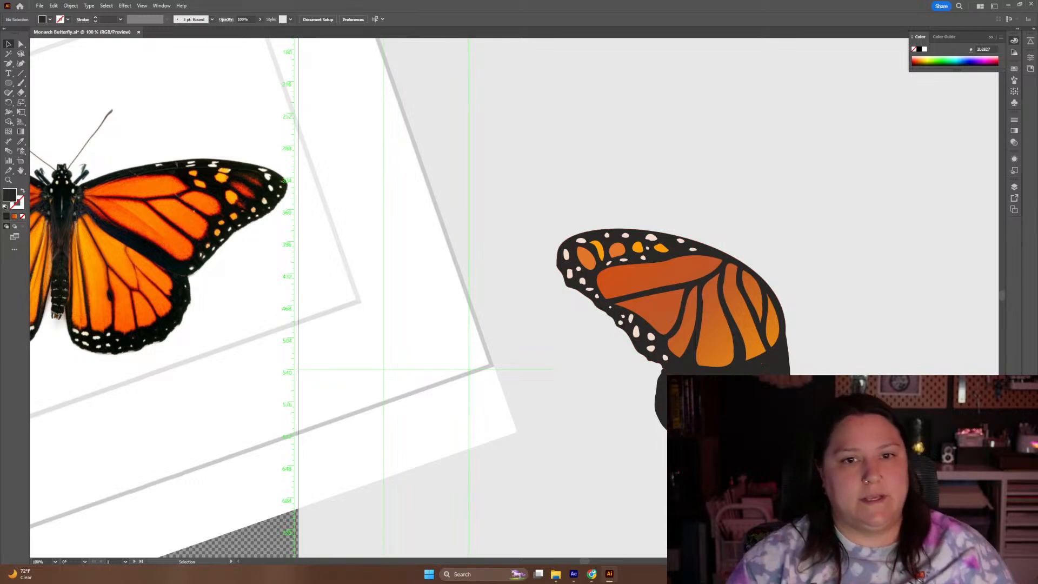
key("ctrl+s")
On the Body Top View layer, draw a dark ellipse about 30 by 23 px beside the upper wing for the butterfly's body
left_click_drag(54, 231, 209, 287)
left_click_drag(269, 238, 428, 184)
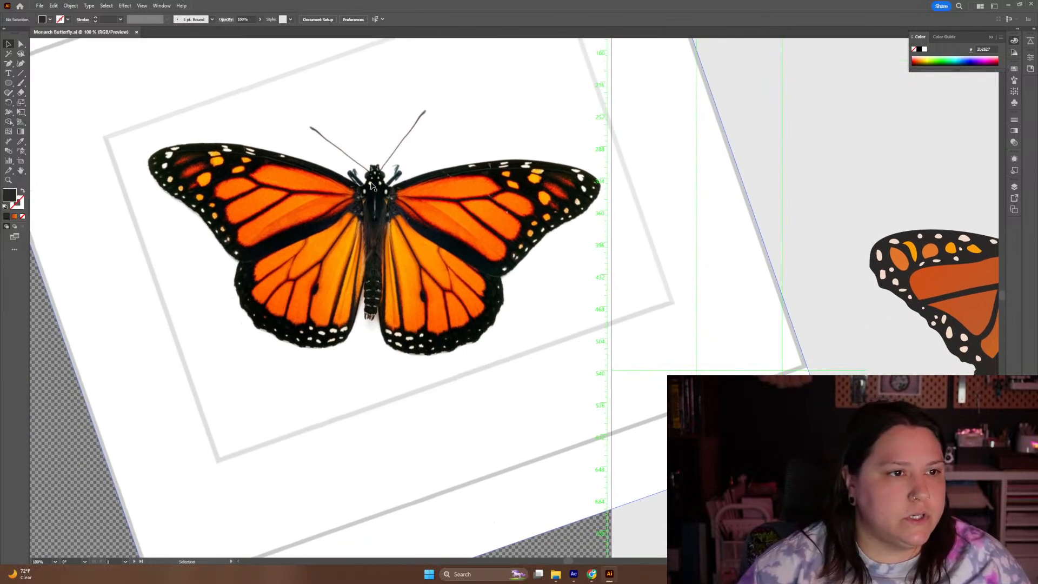
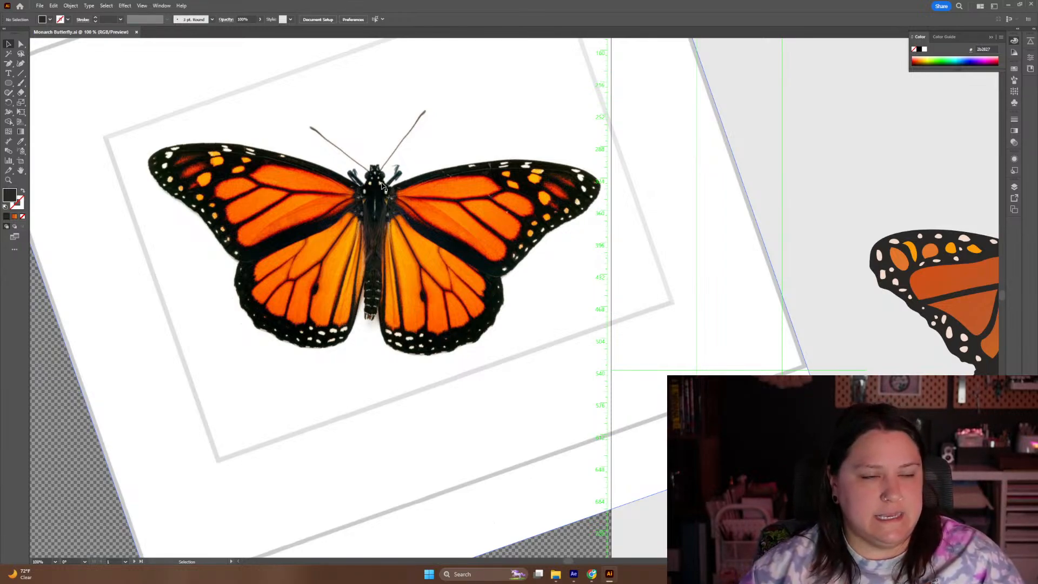
mouse_move(652, 253)
left_mouse_down()
mouse_move(417, 313)
mouse_move(241, 245)
mouse_move(101, 174)
left_mouse_up()
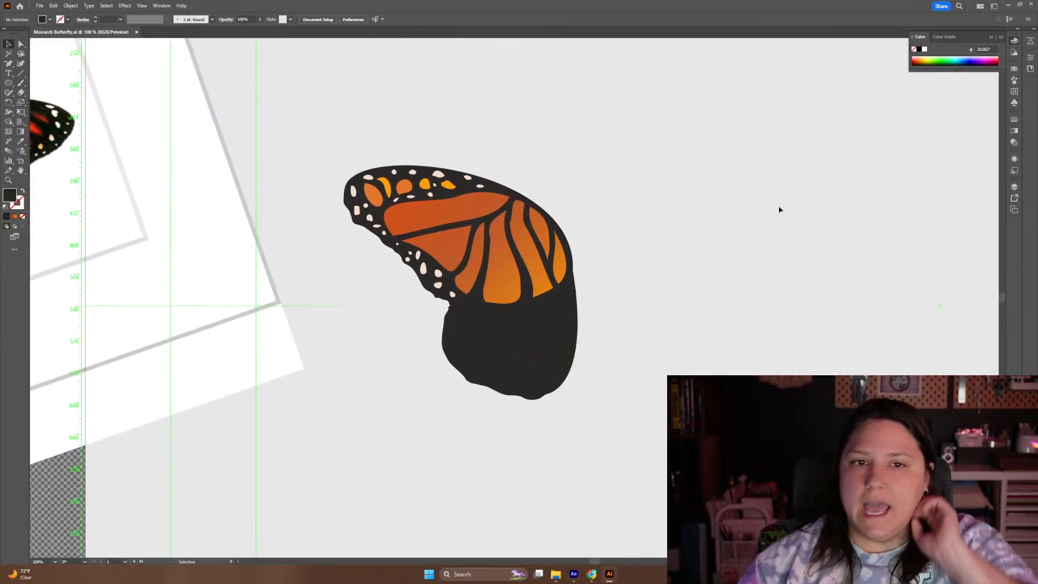
left_click(1014, 187)
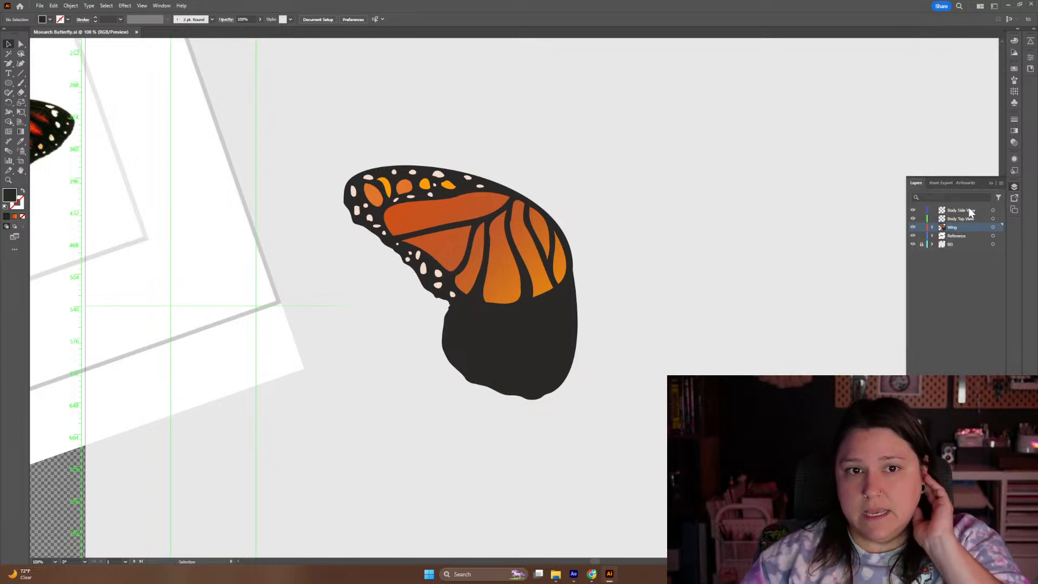
left_click(955, 219)
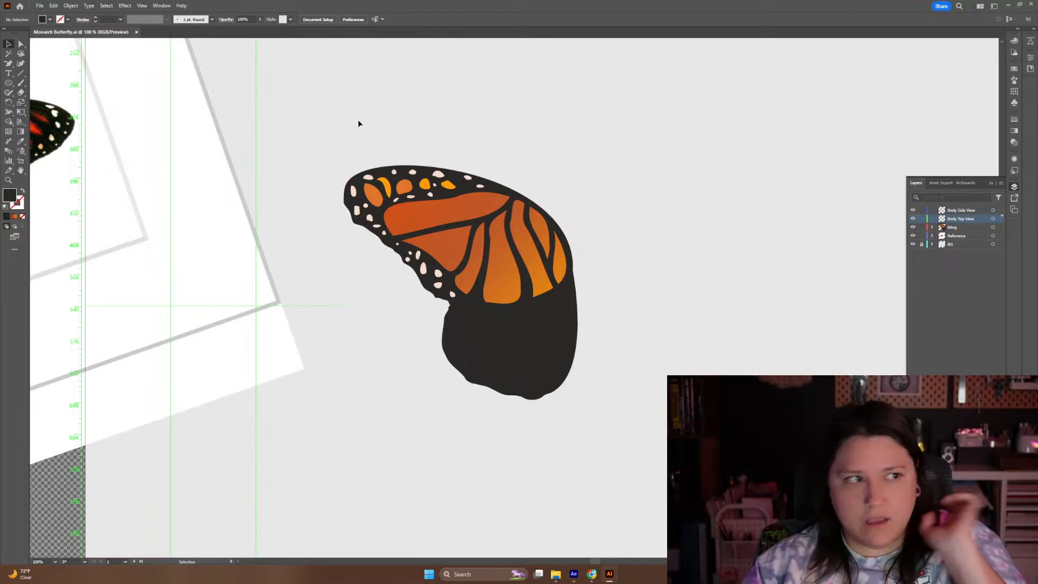
left_click(9, 84)
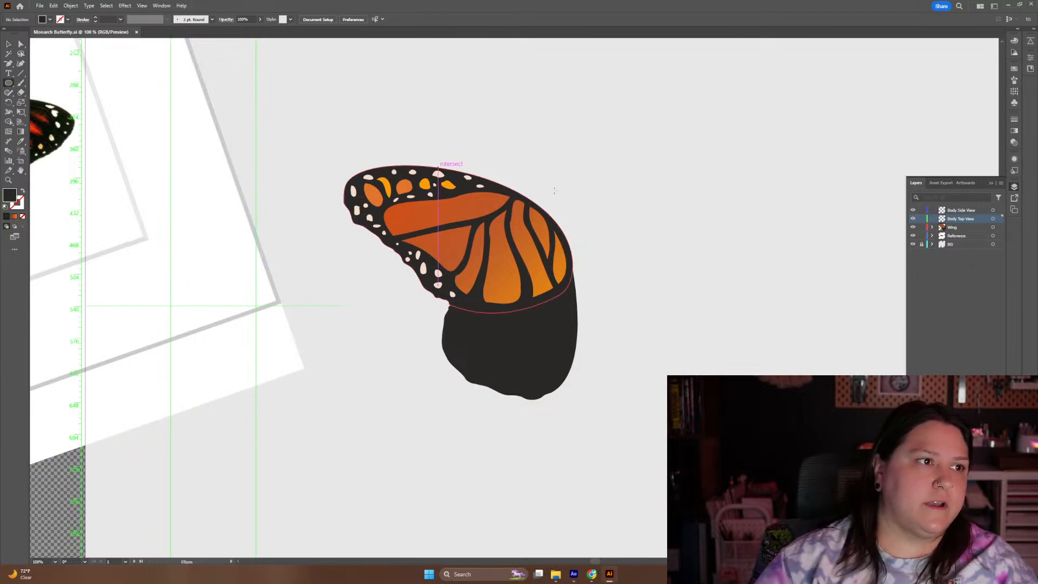
left_click_drag(615, 194, 641, 215)
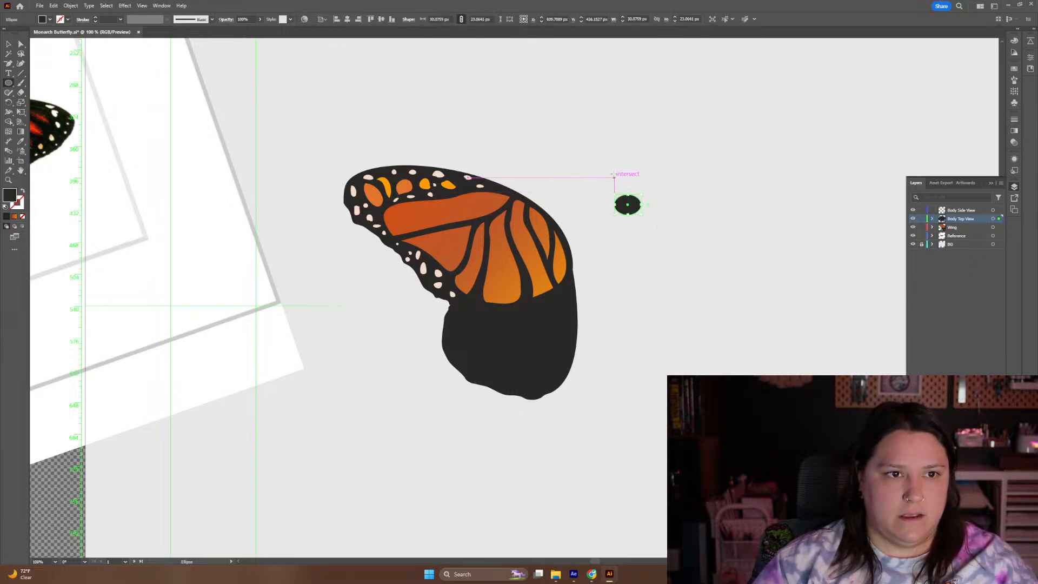
left_click(614, 174)
left_click(539, 302)
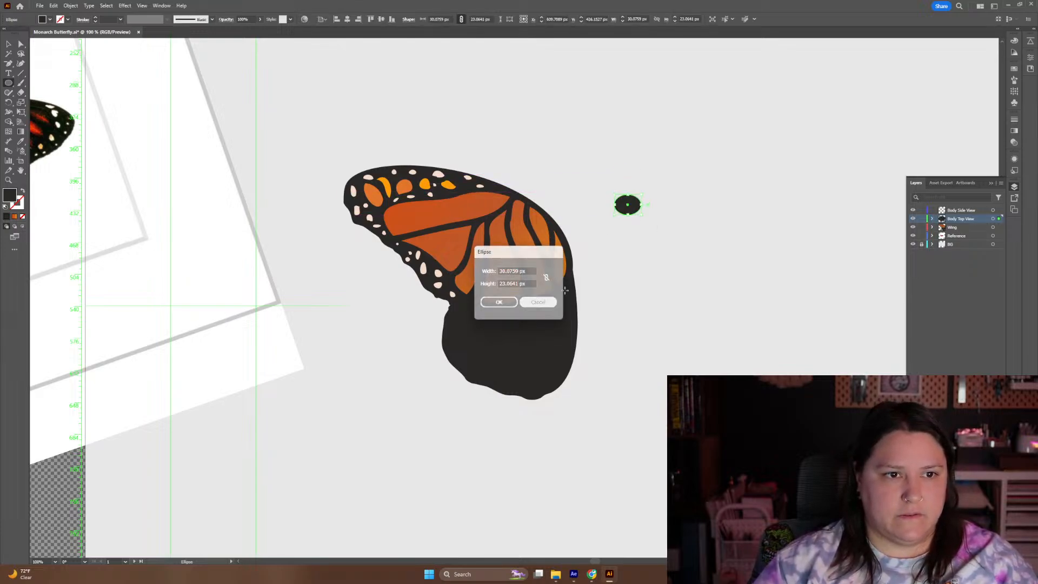
key("v")
left_click(664, 211)
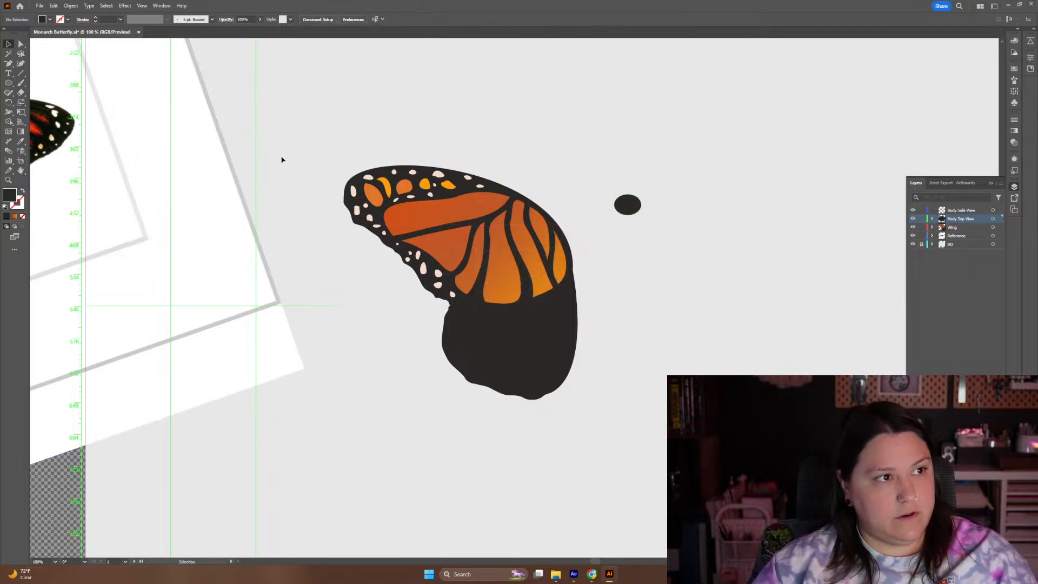
key("e")
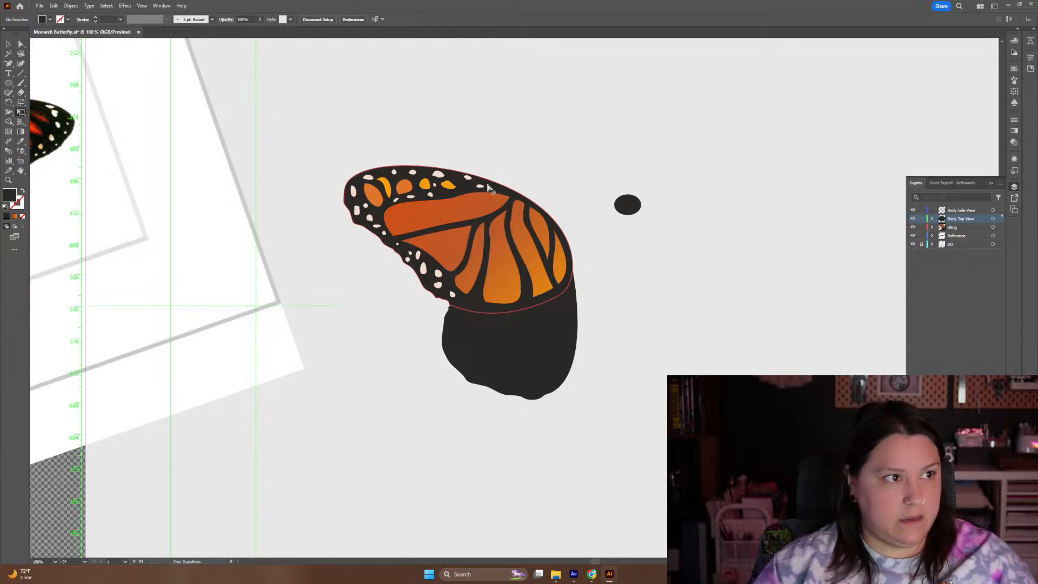
Draw a dark circle about 14 px wide on one upper side of the head ellipse and duplicate it onto the opposite side as eyes
left_click(8, 84)
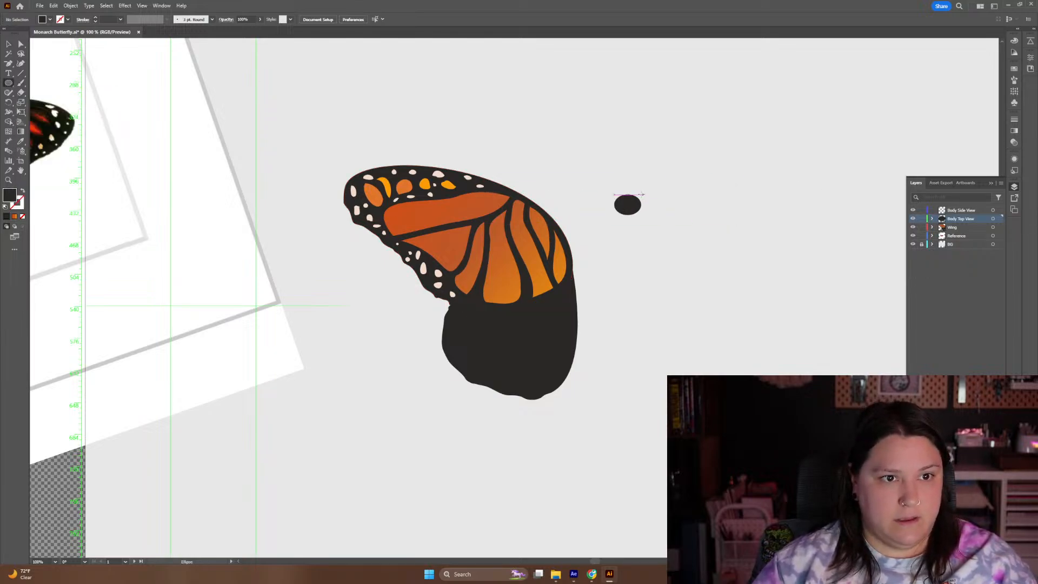
left_click_drag(613, 193, 617, 202)
key("v")
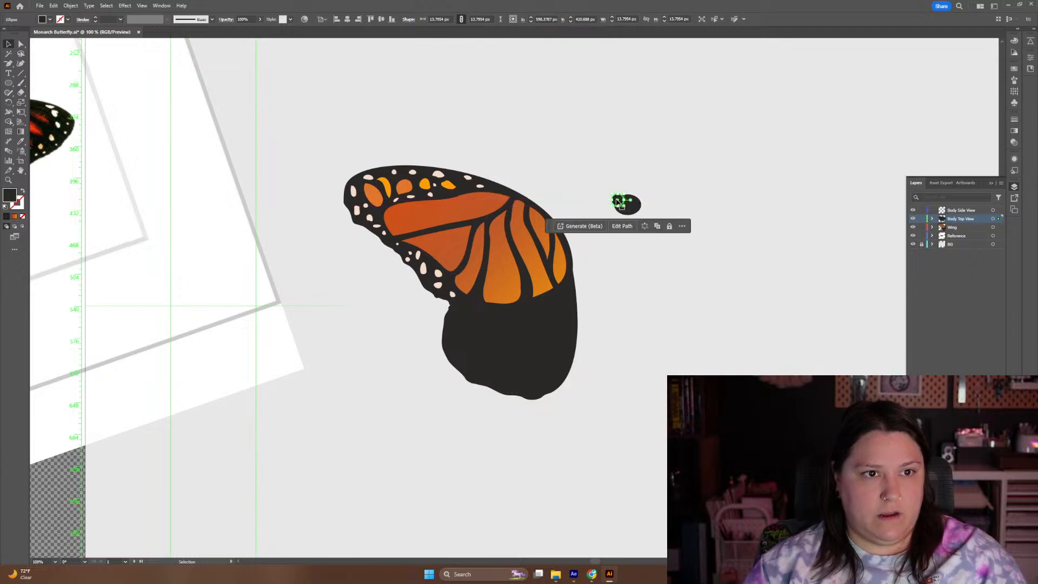
key("ctrl+equal")
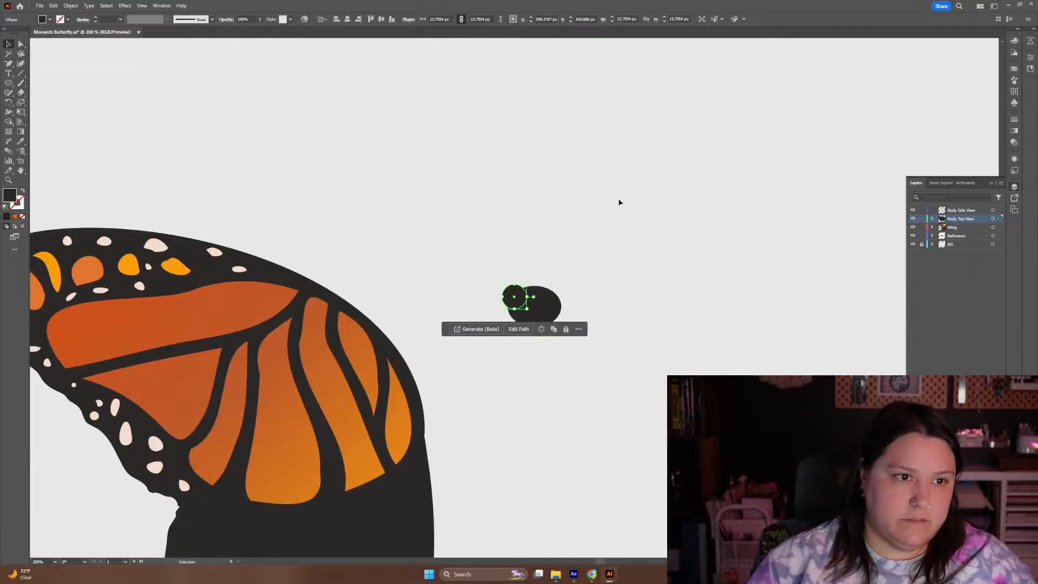
left_click_drag(521, 296, 560, 304)
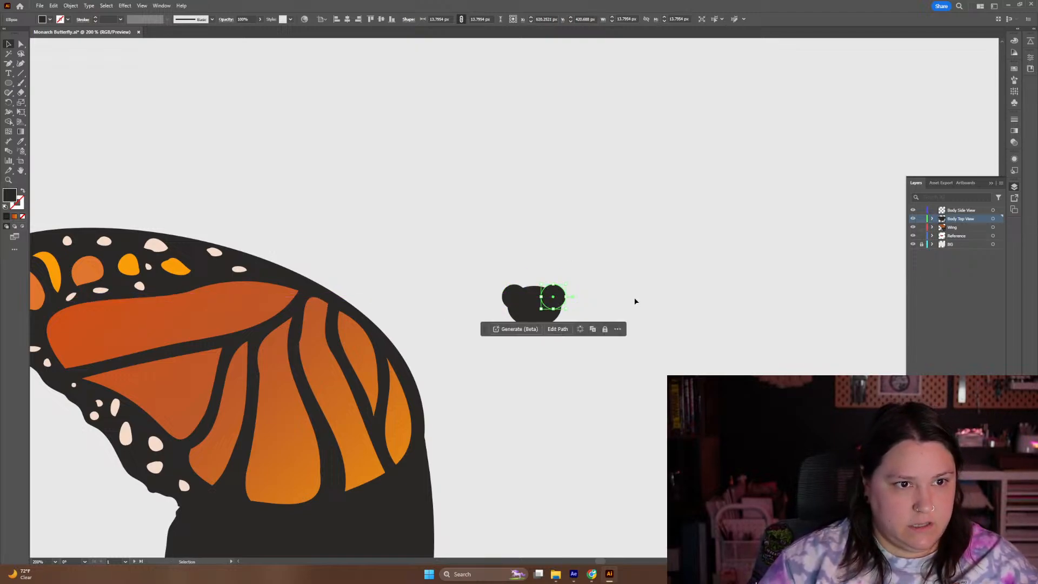
left_click(632, 301)
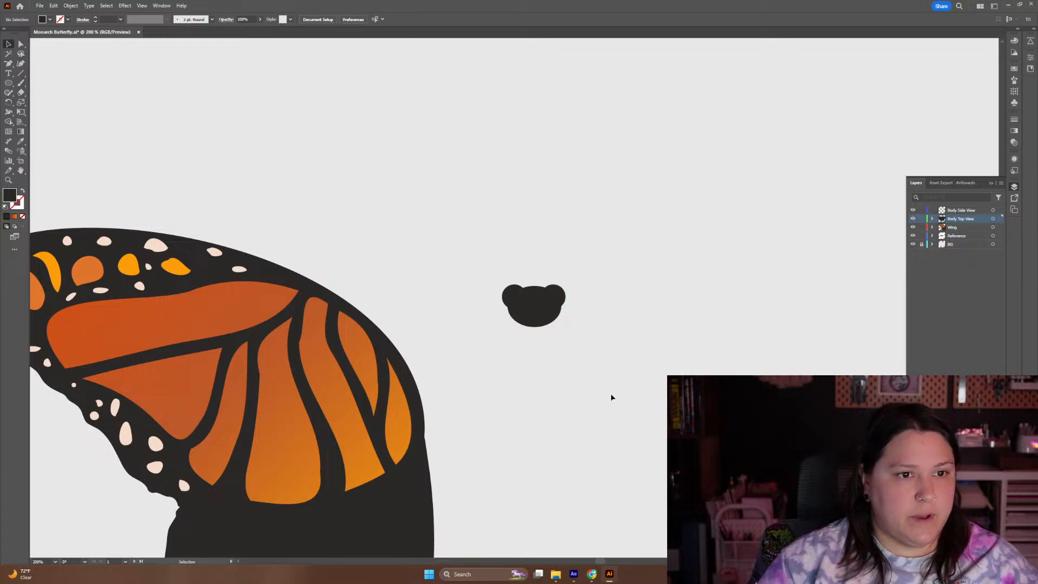
Draw a dark rounded rectangle about 32 by 86 px below the head and center it so it overlaps the head's lower edge
scroll(593, 341, "down", 5)
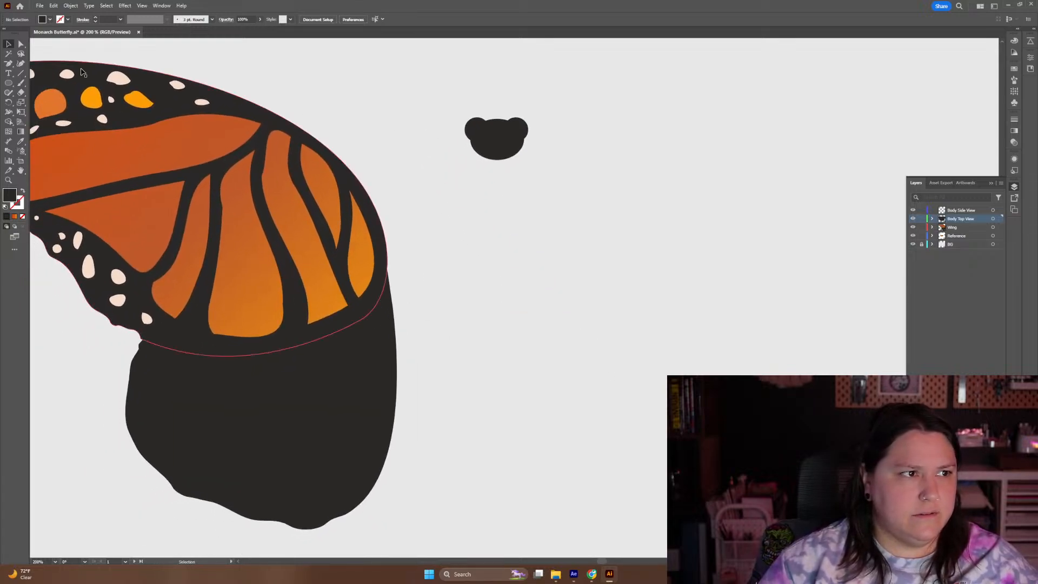
left_click_drag(9, 63, 39, 92)
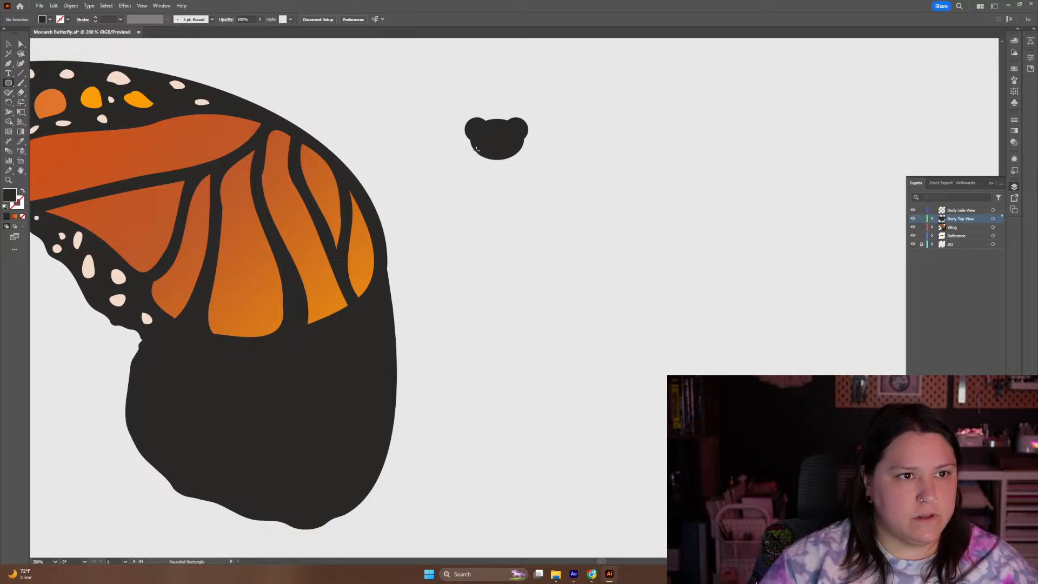
mouse_move(474, 150)
left_mouse_down()
mouse_move(532, 194)
mouse_move(533, 316)
mouse_move(521, 306)
mouse_move(531, 303)
left_mouse_up()
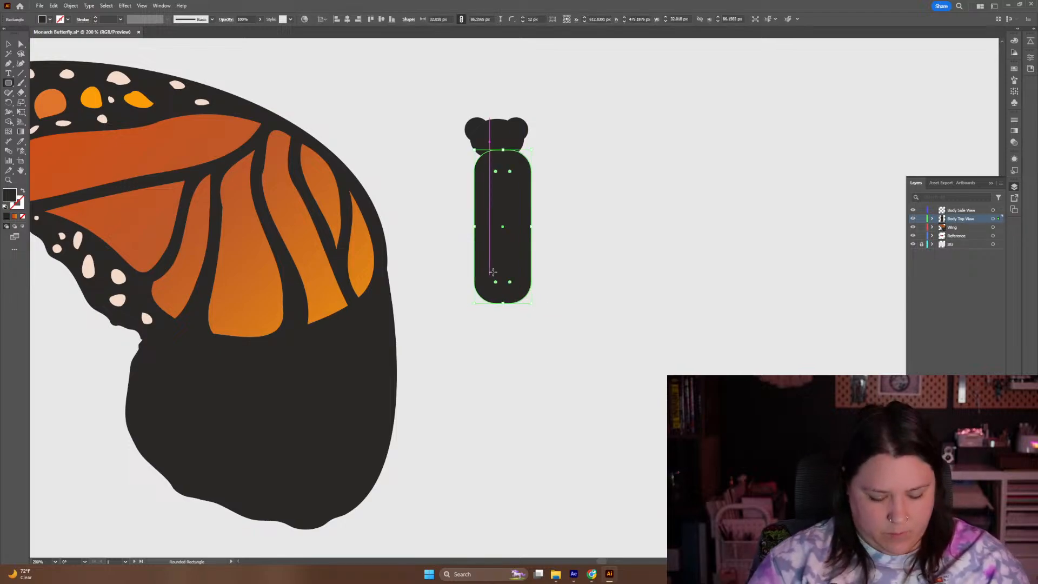
key("v")
left_click_drag(497, 255, 496, 252)
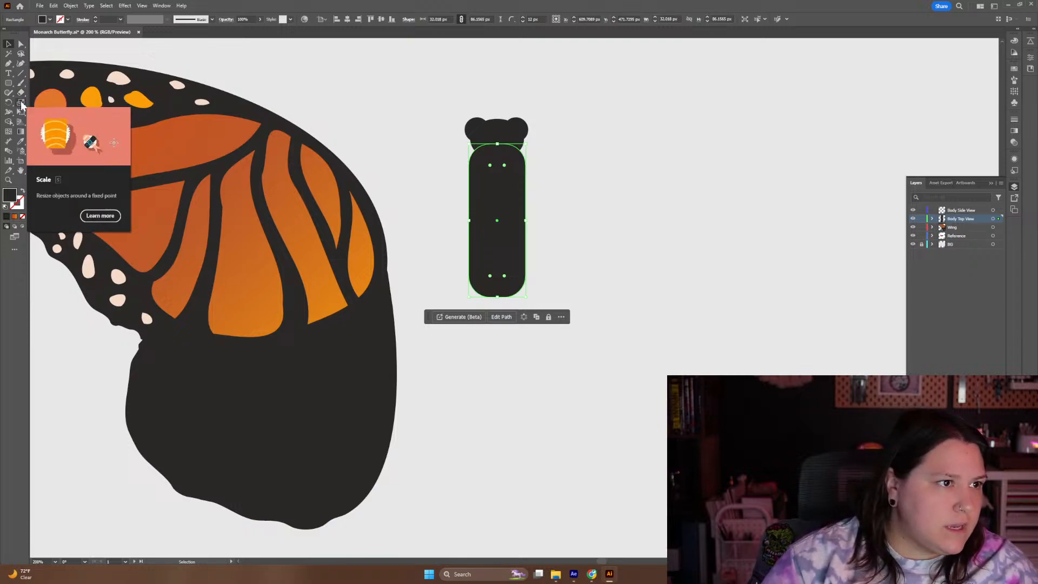
Taper the rounded body rectangle toward its lower end with Free Transform's Perspective Distort
left_click(21, 108)
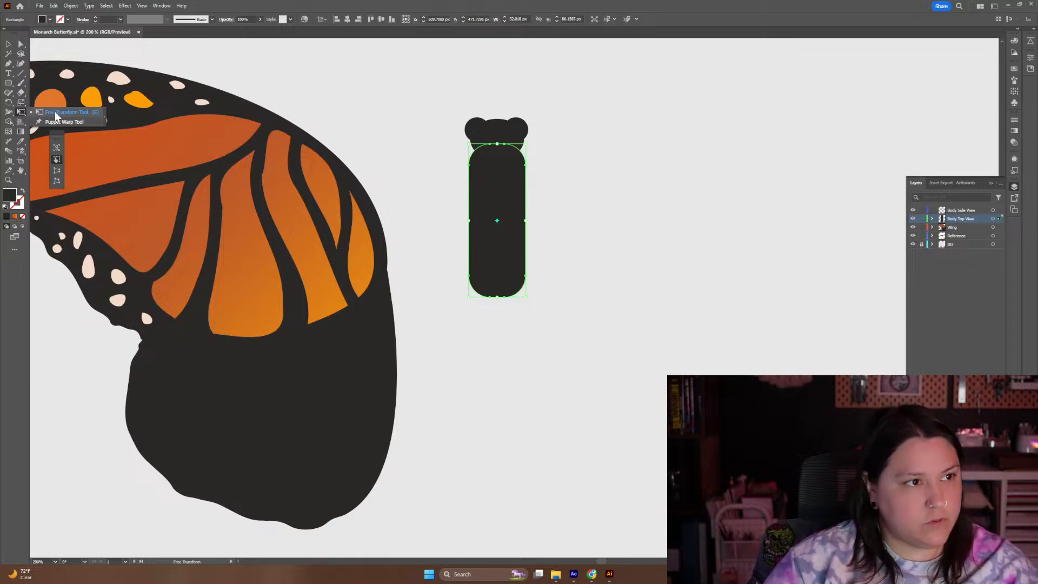
left_click(58, 169)
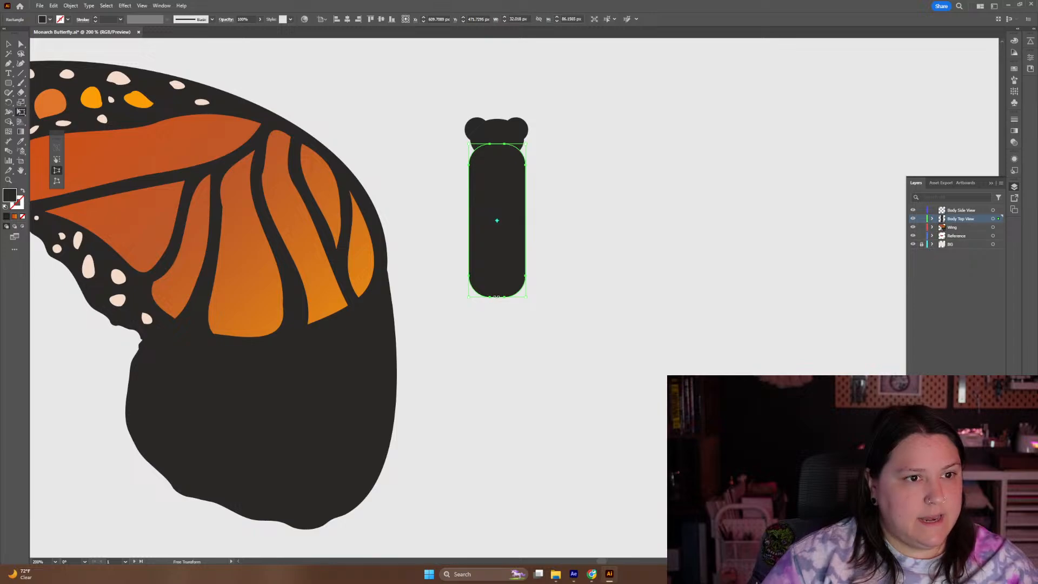
key("ctrl+equal")
key("ctrl+equal")
key("ctrl+equal")
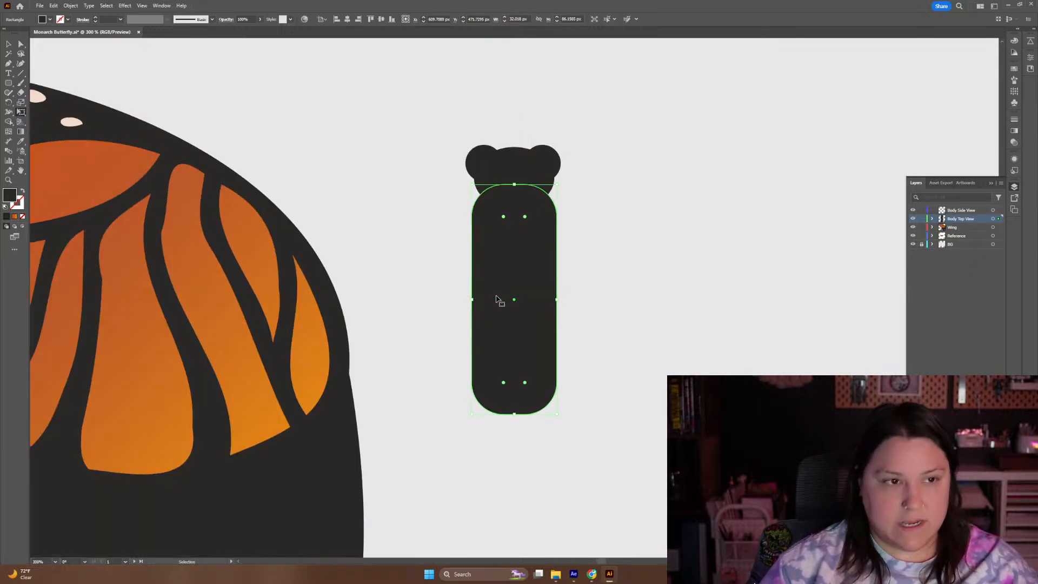
left_click_drag(492, 417, 394, 280)
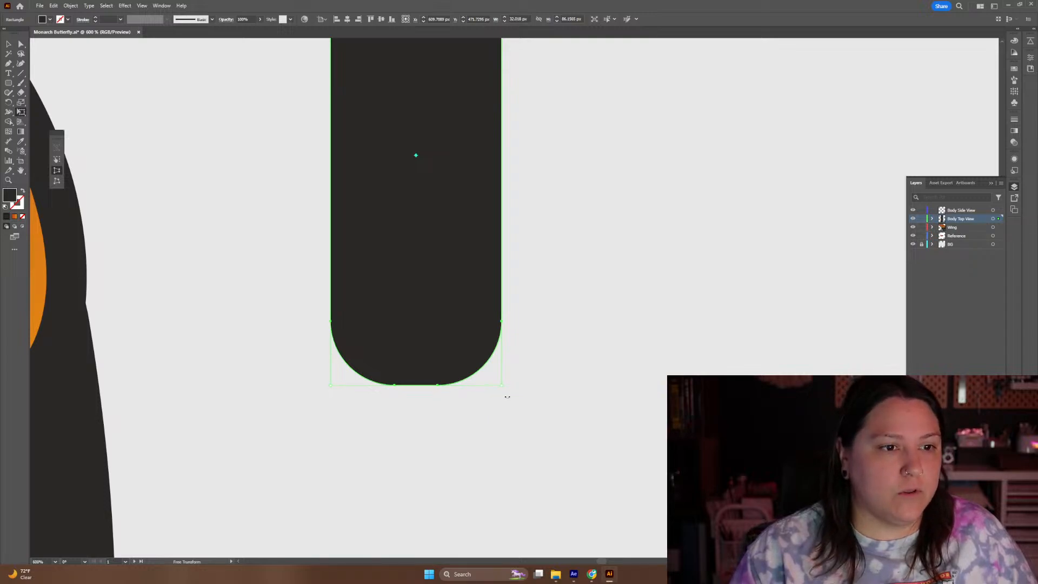
left_click_drag(331, 387, 369, 385)
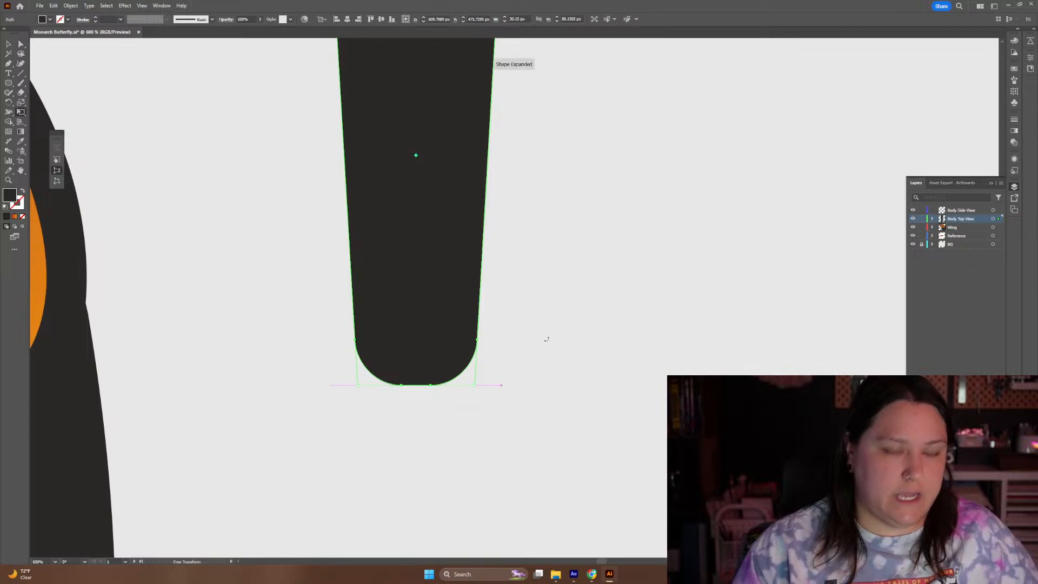
key("ctrl+minus")
key("ctrl+minus")
key("ctrl+minus")
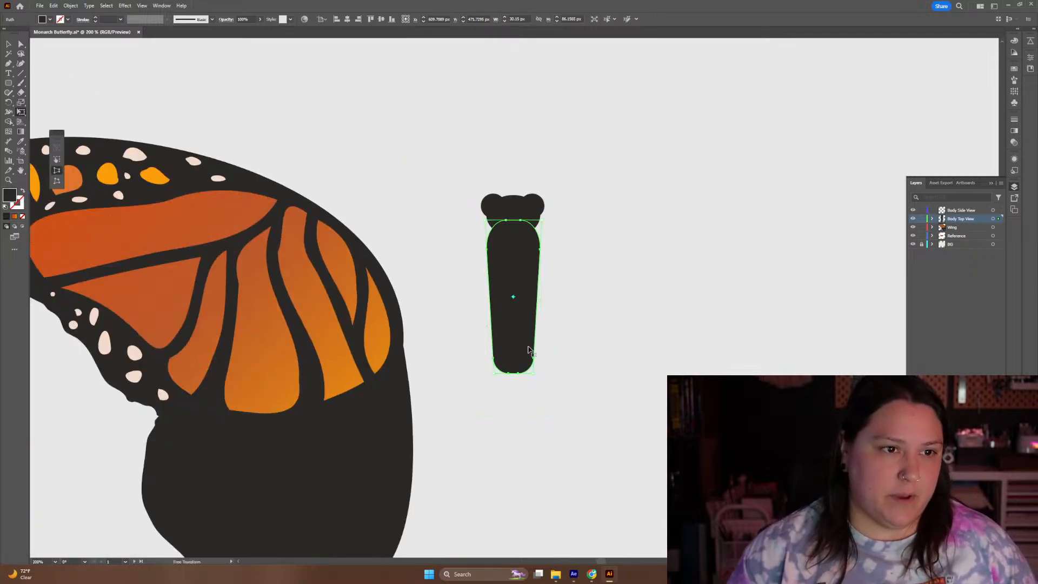
key("v")
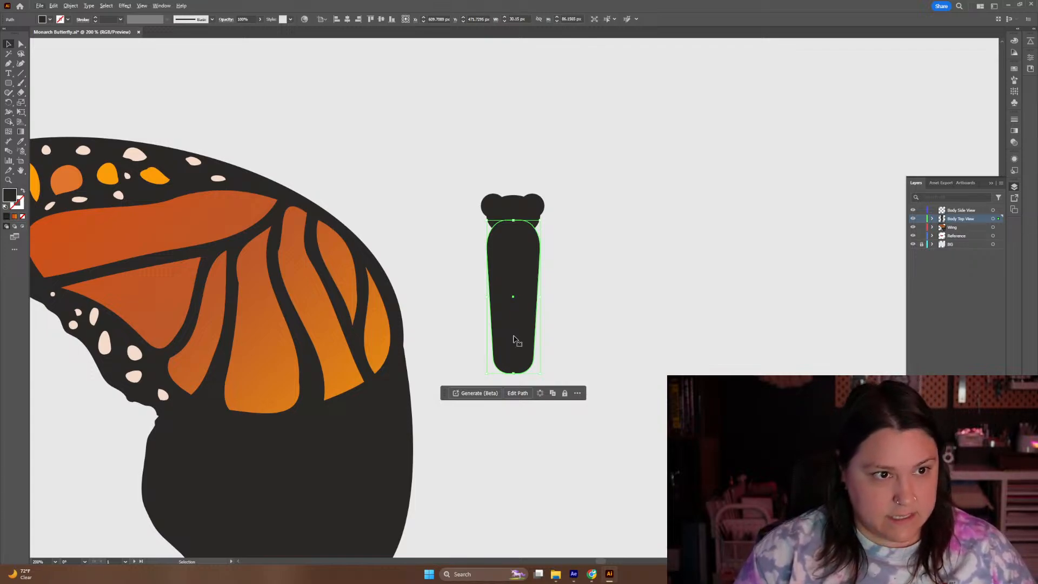
left_click(612, 290)
Draw a narrow rounded bar about 14 by 80 px beside the head and taper its lower end with Perspective Distort
left_click(9, 84)
left_click_drag(586, 90, 612, 231)
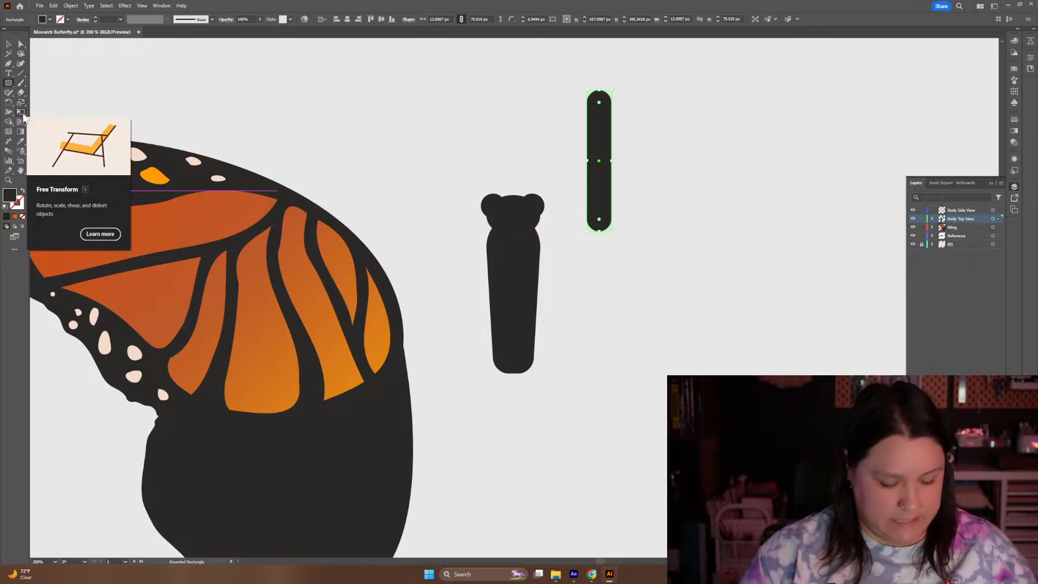
left_click(23, 115)
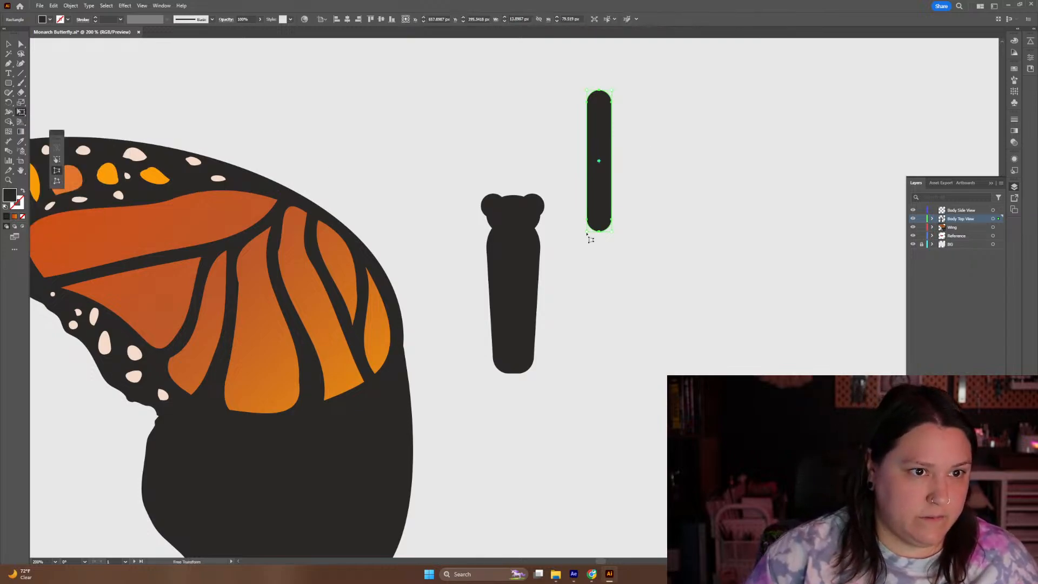
left_click_drag(590, 238, 595, 238)
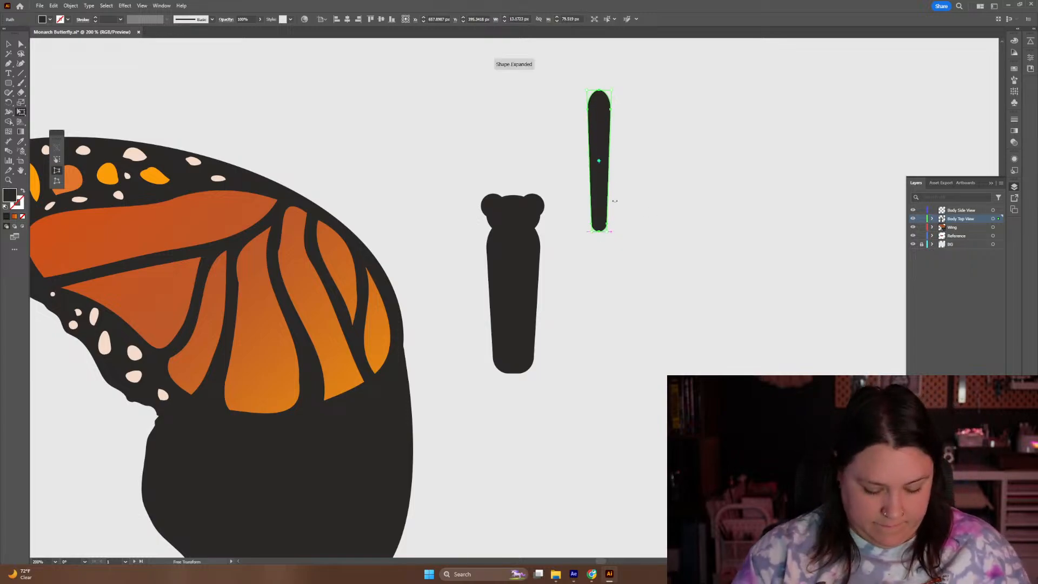
key("v")
left_click(563, 127)
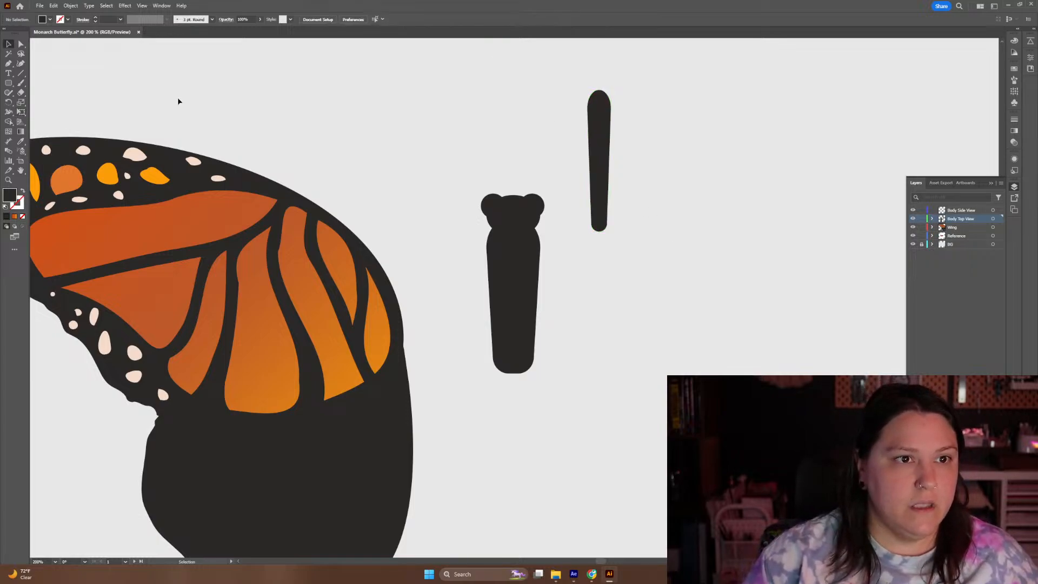
Draw a rounded band about 15 by 5.5 px across the lower half of the narrow bar and duplicate it directly below
left_click(8, 83)
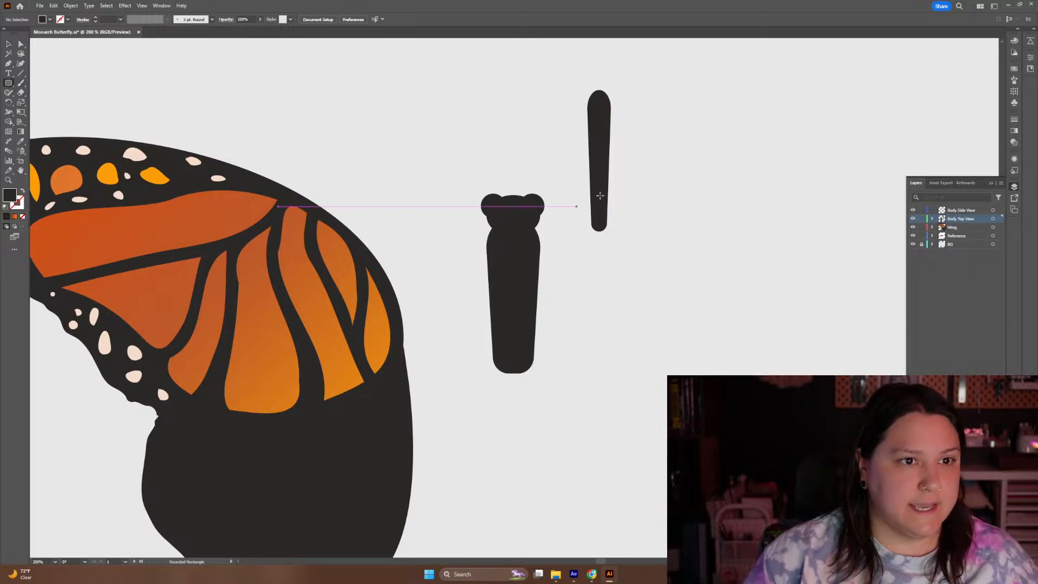
left_click_drag(587, 177, 612, 188)
key("v")
mouse_move(599, 186)
left_mouse_down()
mouse_move(597, 167)
mouse_move(599, 176)
left_mouse_up()
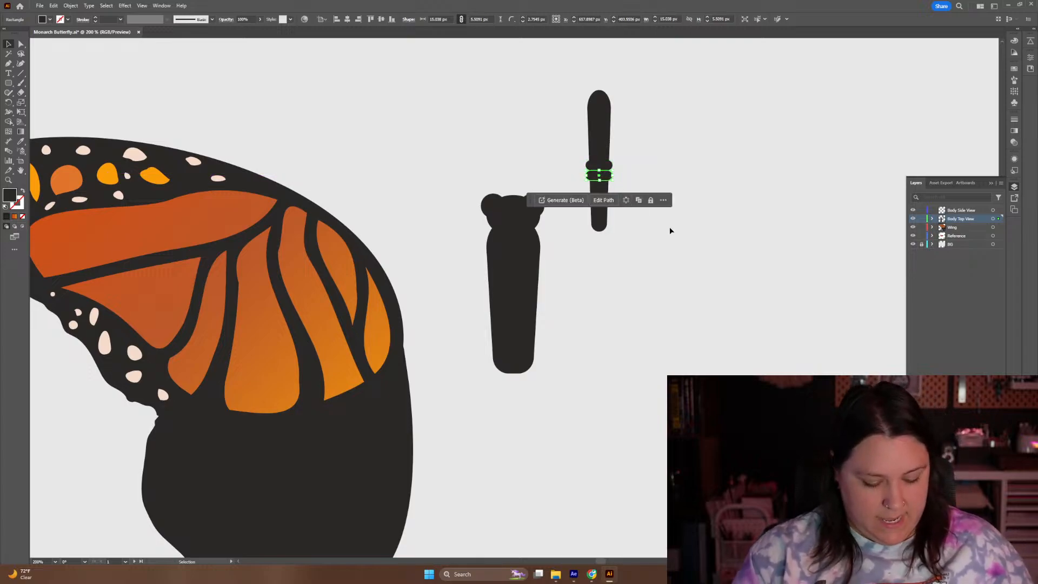
Repeat the band duplication down to the narrow bar's lower end, keeping six evenly spaced bands
key("a")
key("ctrl+d")
key("ctrl+d")
key("ctrl+d")
key("ctrl+d")
key("ctrl+d")
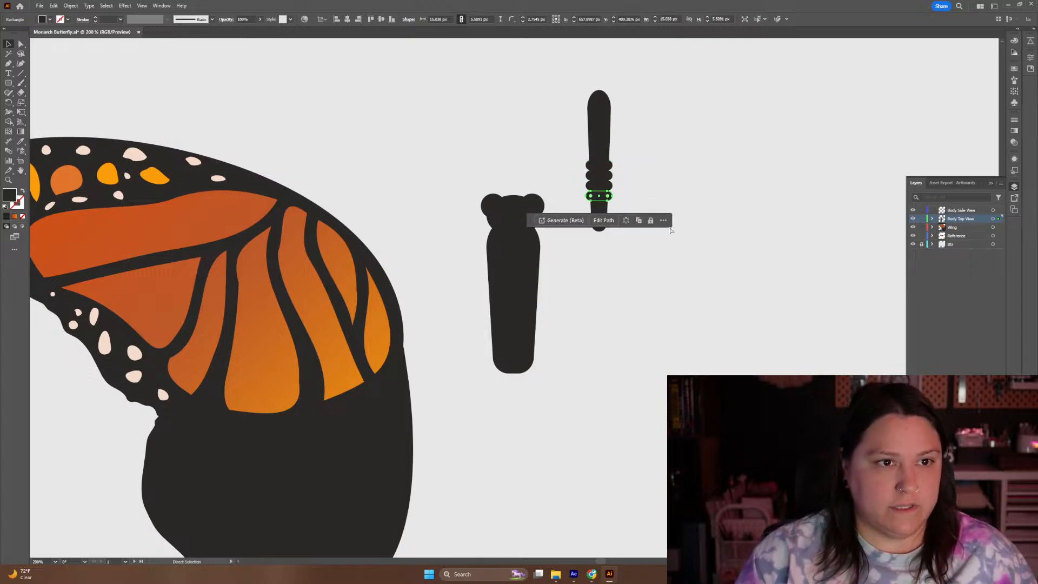
key("v")
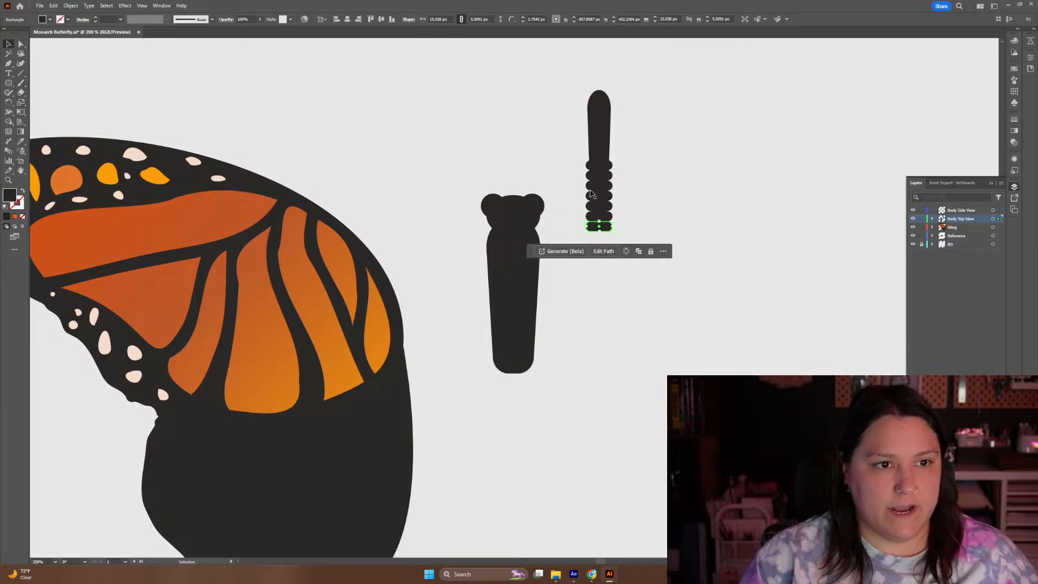
left_click(638, 241)
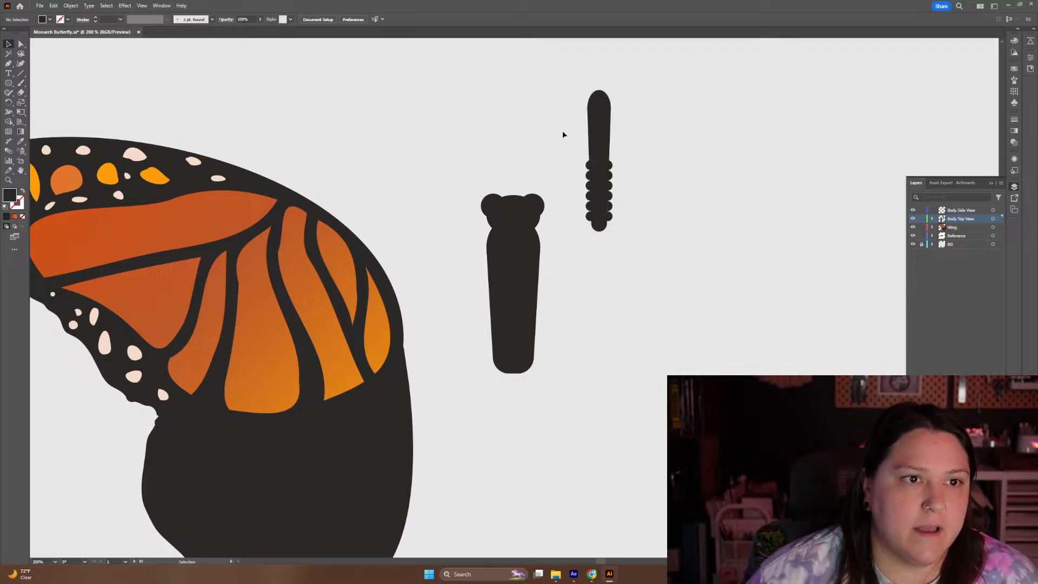
Taper the six bands together toward the narrow bar's lower end with Free Transform's Perspective Distort
left_click_drag(651, 248, 650, 248)
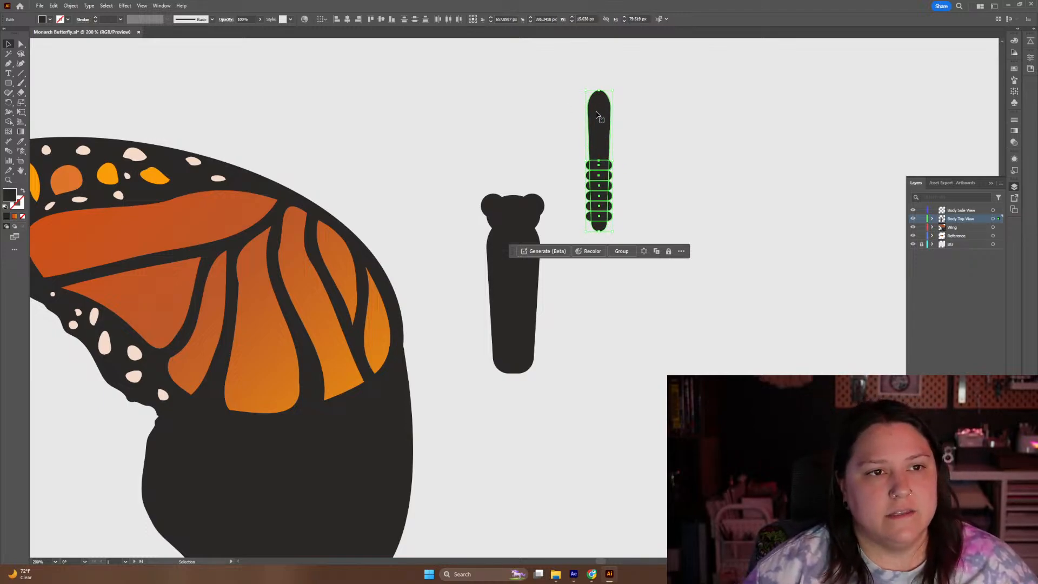
key("a")
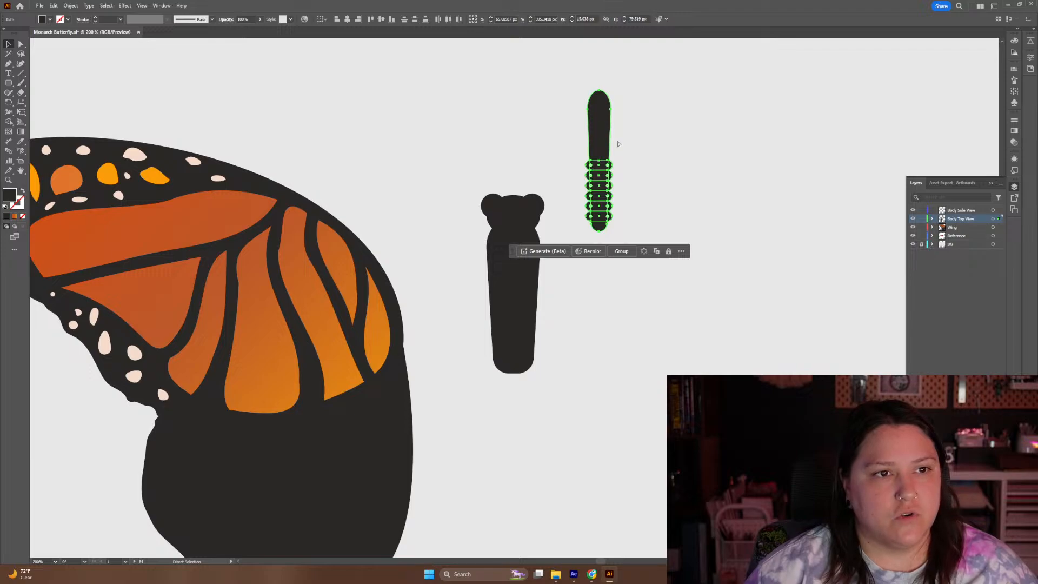
left_click(600, 136, "shift")
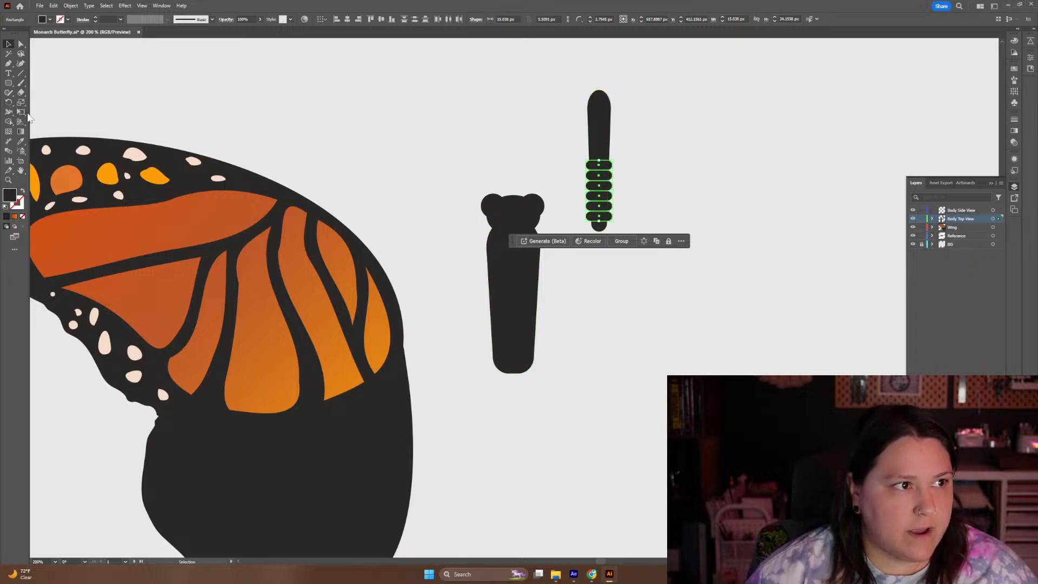
left_click(20, 111)
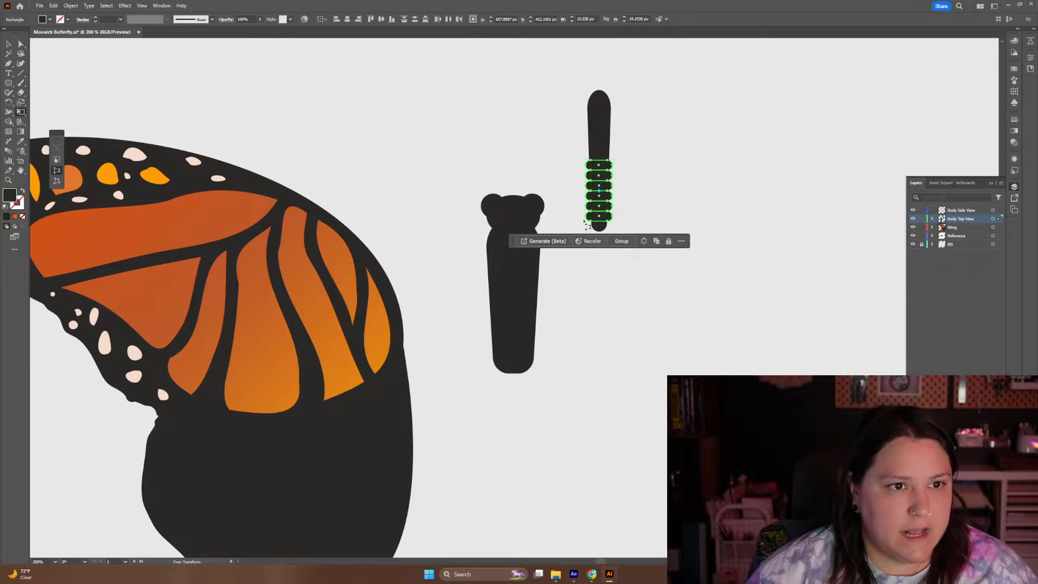
left_click_drag(587, 223, 593, 227)
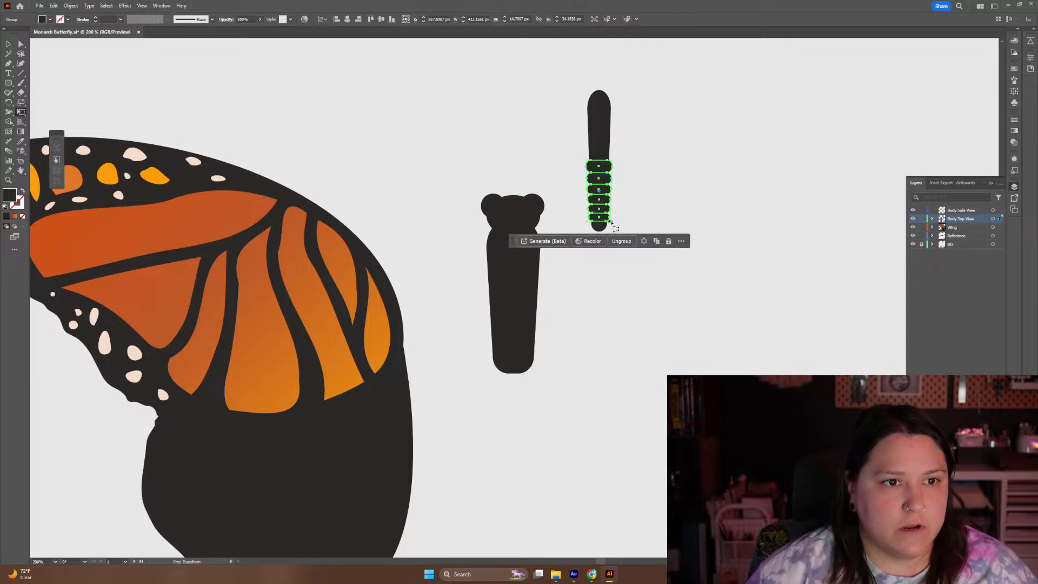
left_click_drag(610, 221, 607, 221)
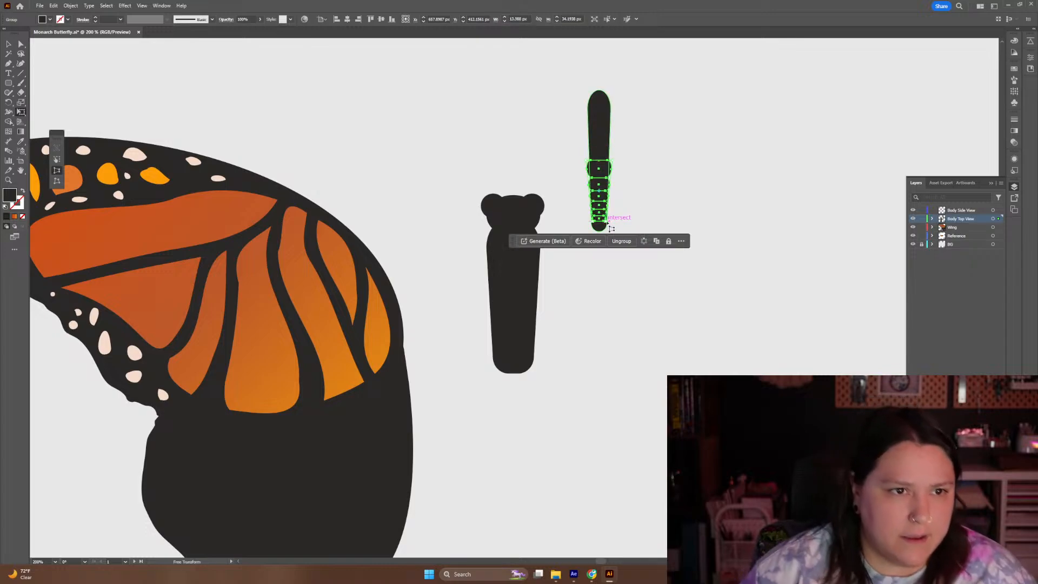
Ease the bands' taper with Perspective Distort so that even the lowest band extends slightly past the bar's sides
key("ctrl+equal")
key("ctrl+equal")
key("ctrl+equal")
key("ctrl+equal")
key("ctrl+equal")
key("space")
left_click_drag(648, 310, 627, 213)
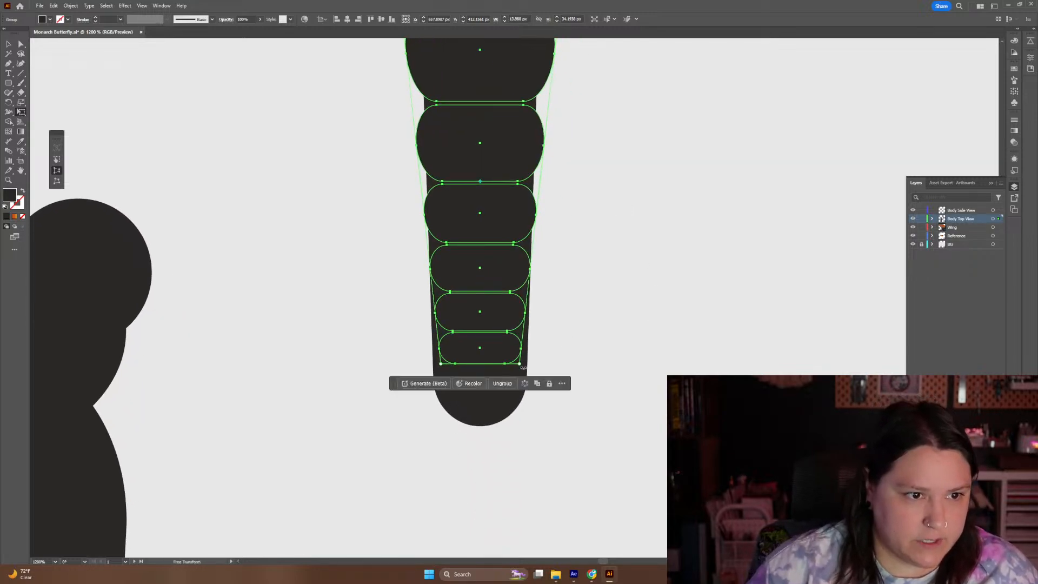
left_click_drag(519, 363, 534, 364)
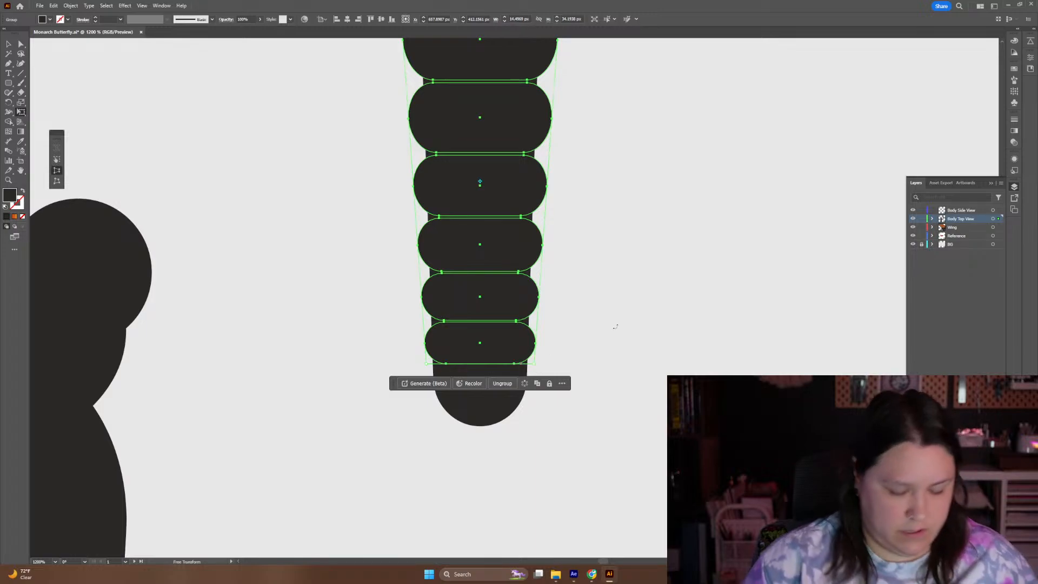
key("v")
left_click(615, 327)
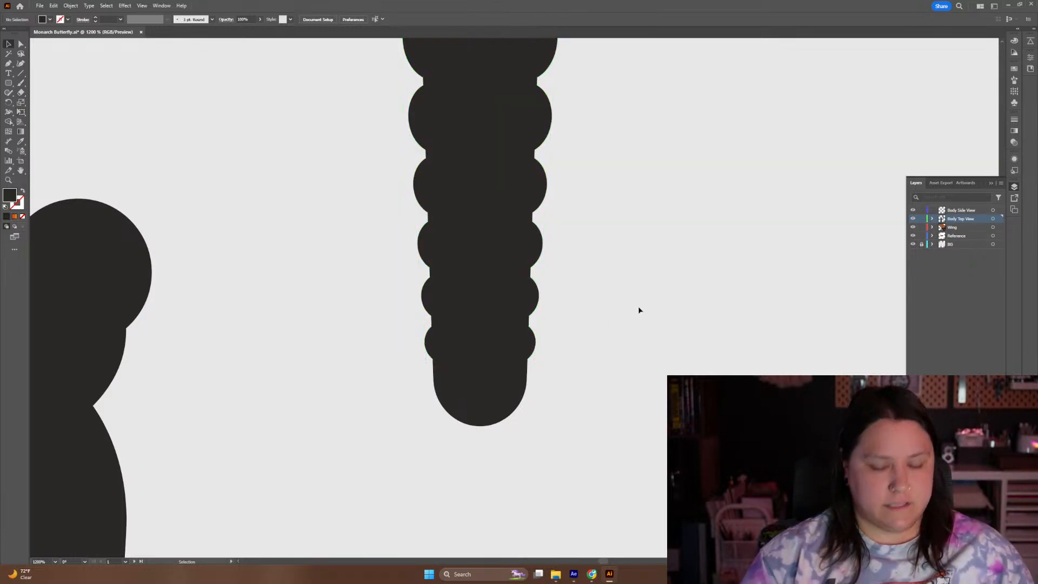
Group the narrow bar with its six bands
key("ctrl+minus")
key("ctrl+minus")
key("ctrl+minus")
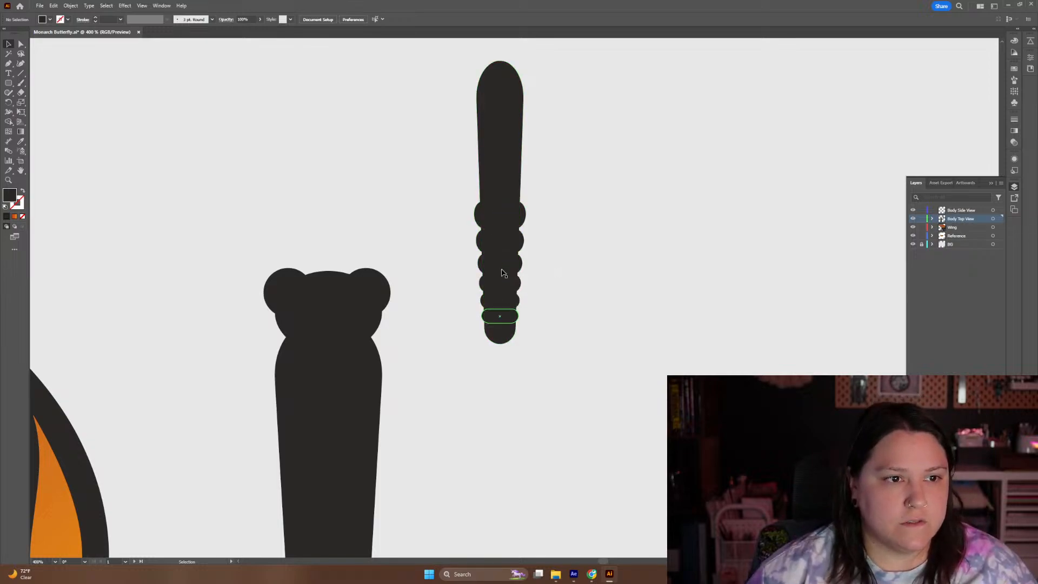
left_click_drag(429, 170, 570, 290)
left_click_drag(572, 327, 582, 337)
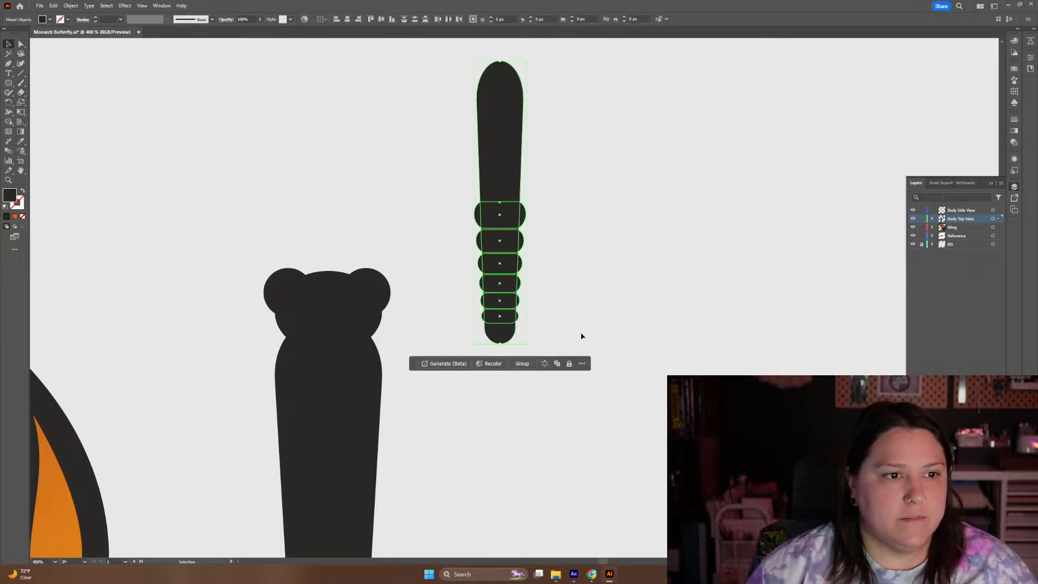
left_click(522, 363)
Move the banded segment under the tapered body, with its rounded upper end overlapping the body's lower end
left_click_drag(486, 167, 283, 418)
left_click_drag(468, 371, 514, 118)
scroll(521, 206, "down", 3)
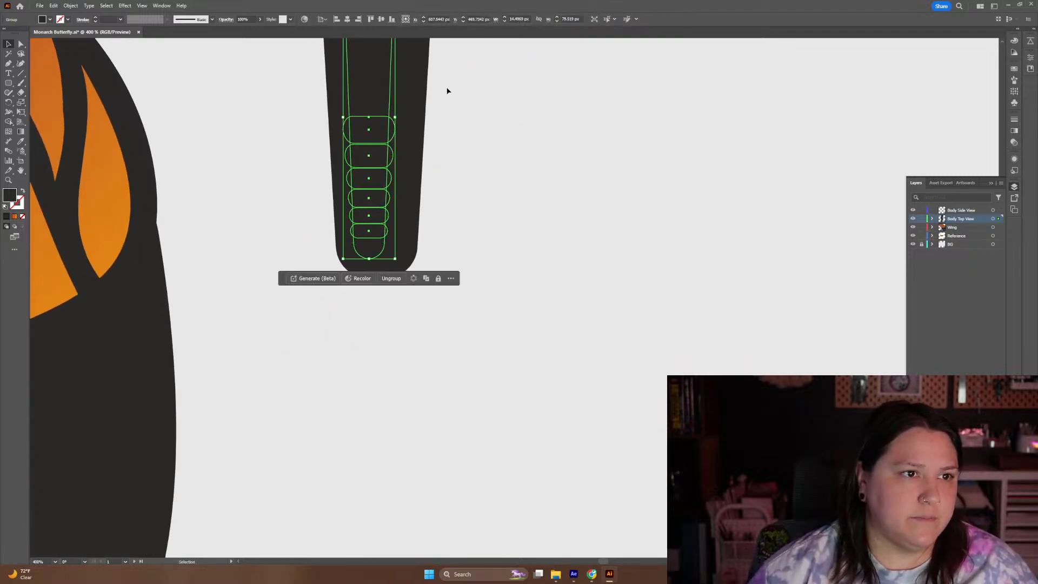
left_click_drag(381, 87, 382, 347)
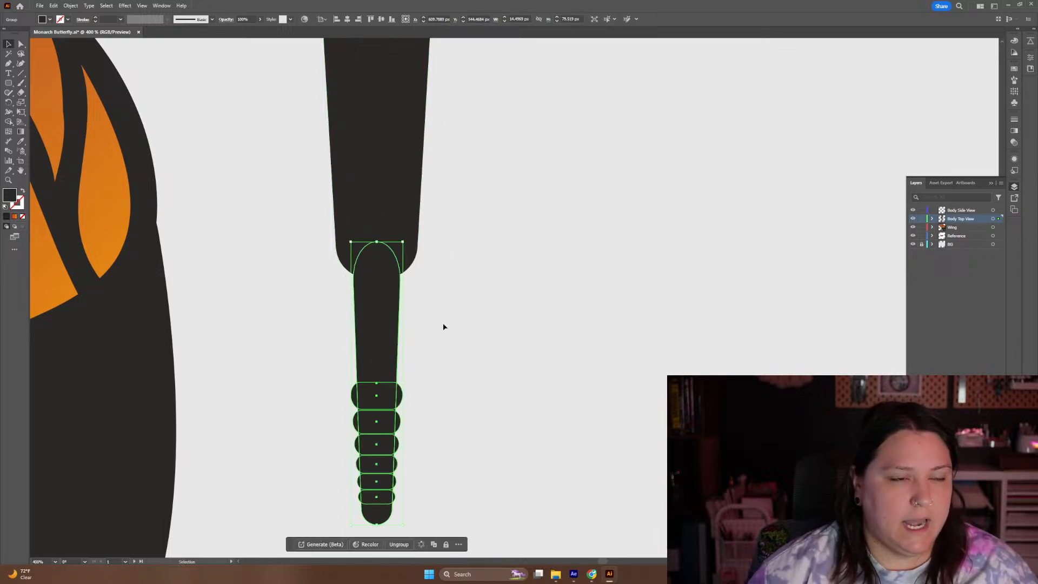
Examine the assembled body's proportions against the wing and the reference butterfly
key("ctrl+minus")
key("ctrl+minus")
key("ctrl+minus")
key("ctrl+minus")
key("ctrl+minus")
key("ctrl+minus")
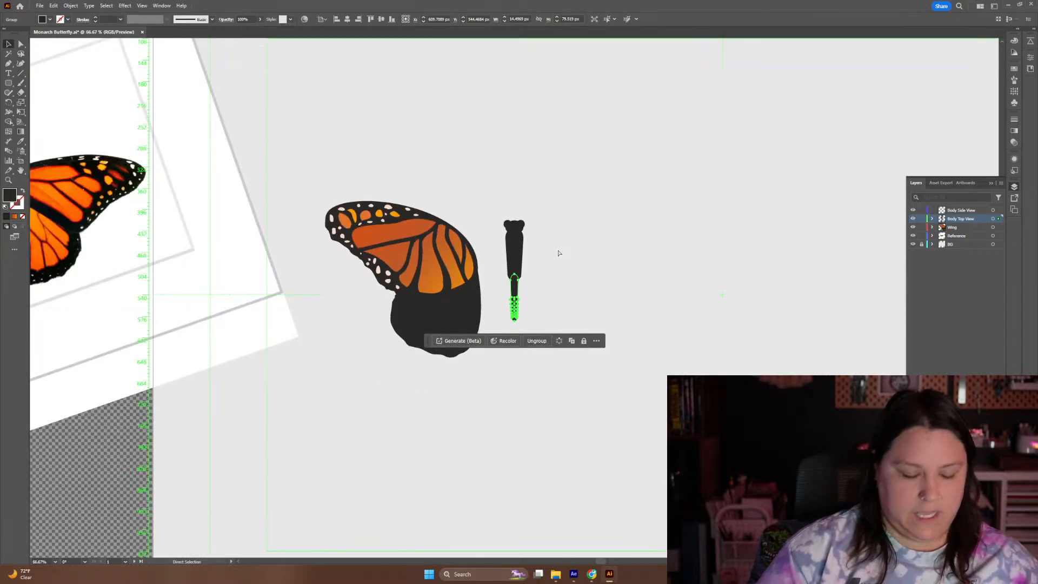
left_click_drag(349, 254, 386, 270)
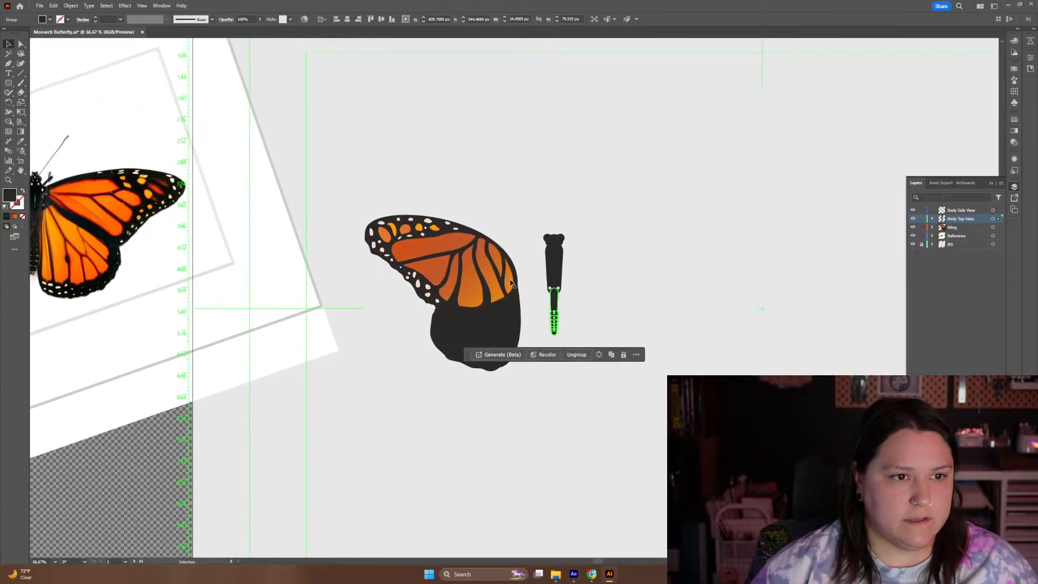
scroll(557, 280, "up", 5)
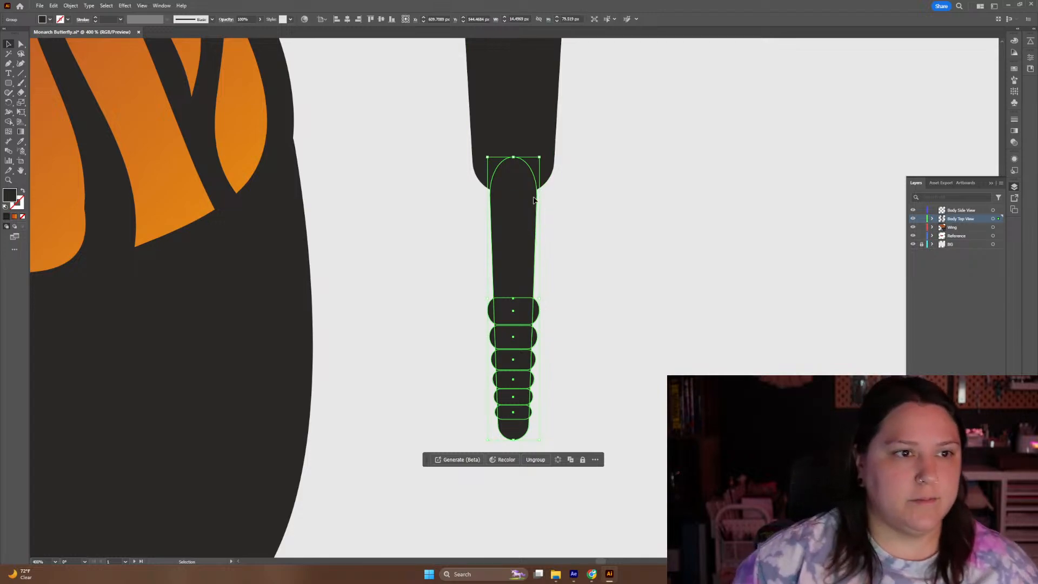
Try to widen the banded segment's upper end by moving its side anchor points outward to the body's edges
key("a")
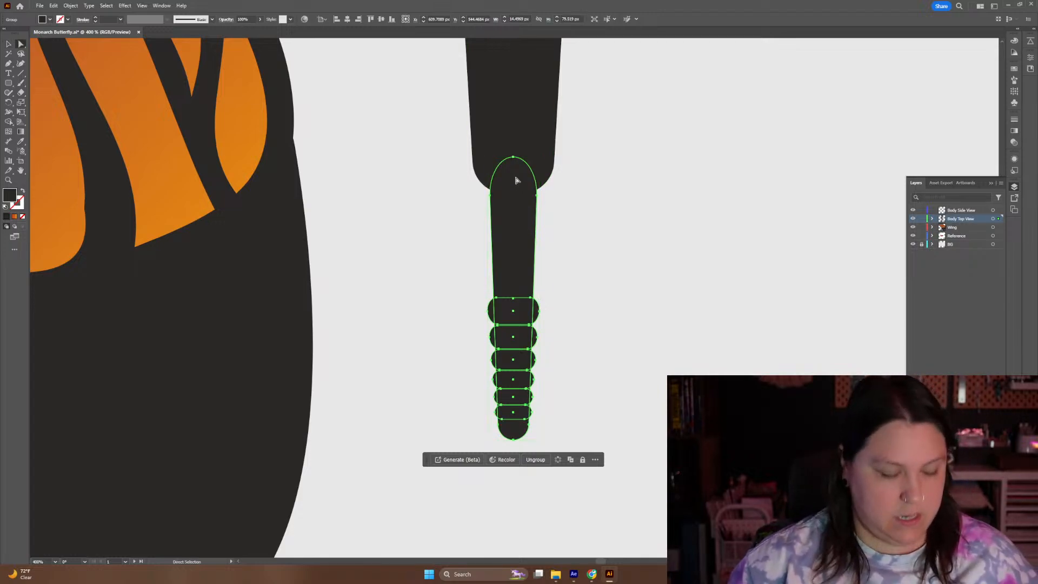
left_click(491, 197)
left_click_drag(491, 197, 477, 176)
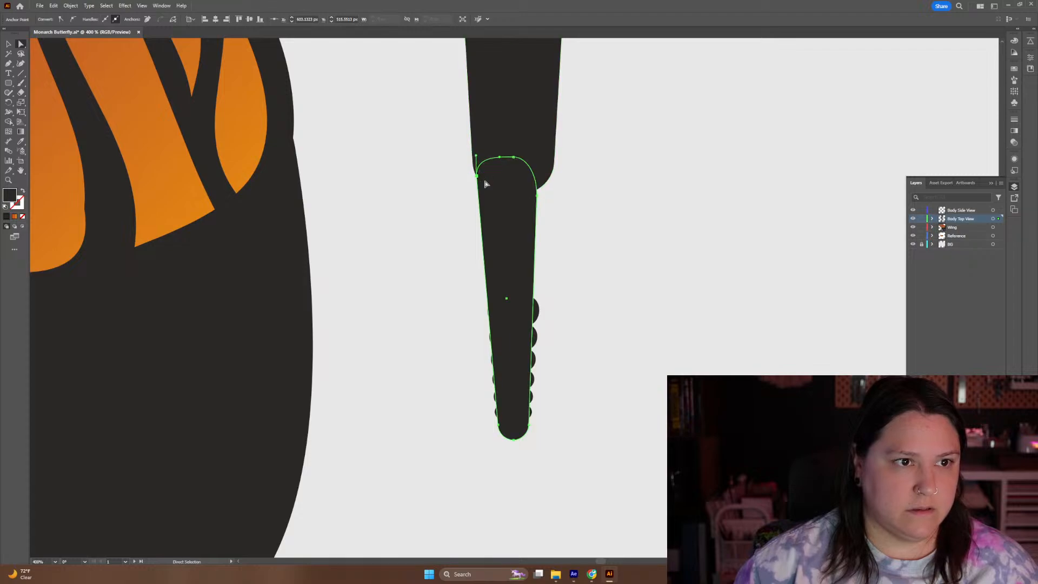
left_click_drag(536, 195, 546, 184)
key("ctrl+z")
key("a")
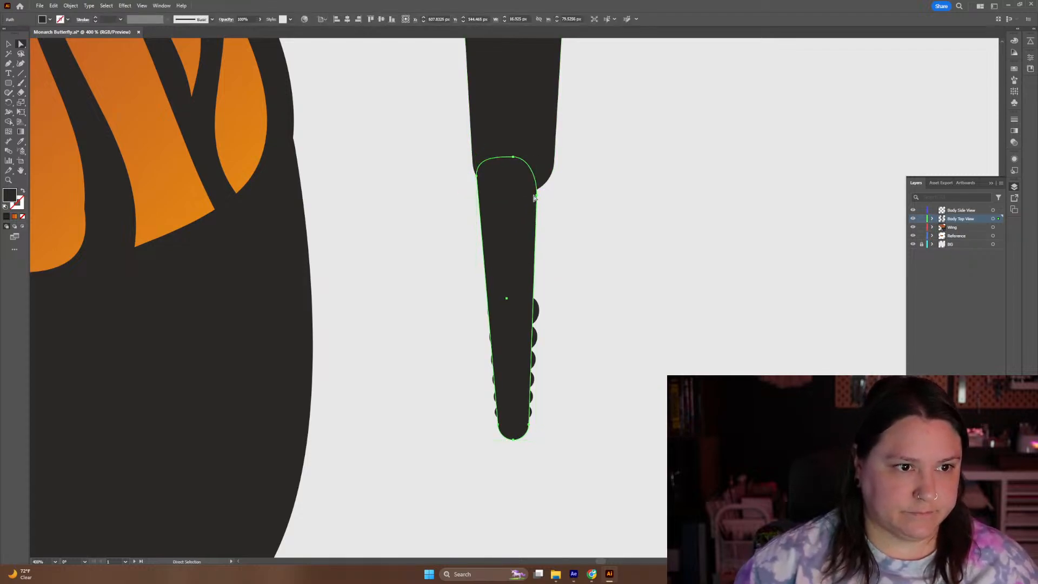
key("ctrl+z")
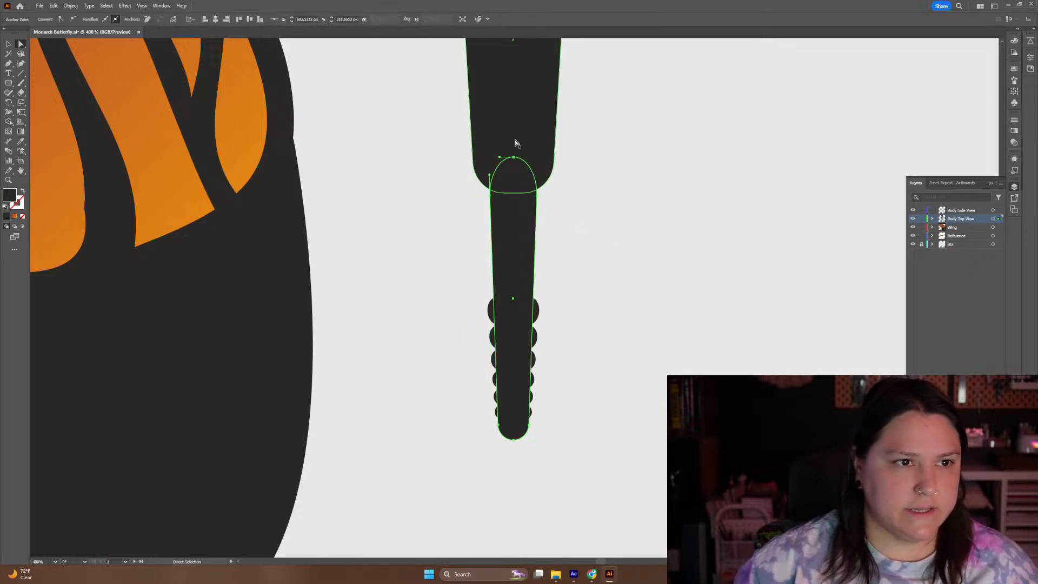
key("b")
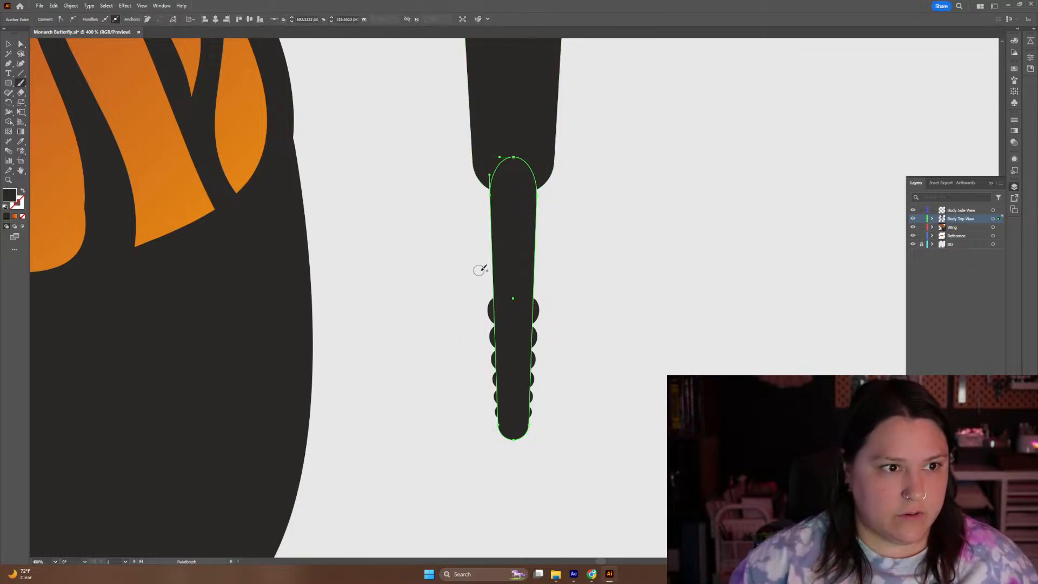
Widen the banded segment group symmetrically to nearly the body's lower width and move it up into the body
key("v")
left_click_drag(450, 225, 576, 435)
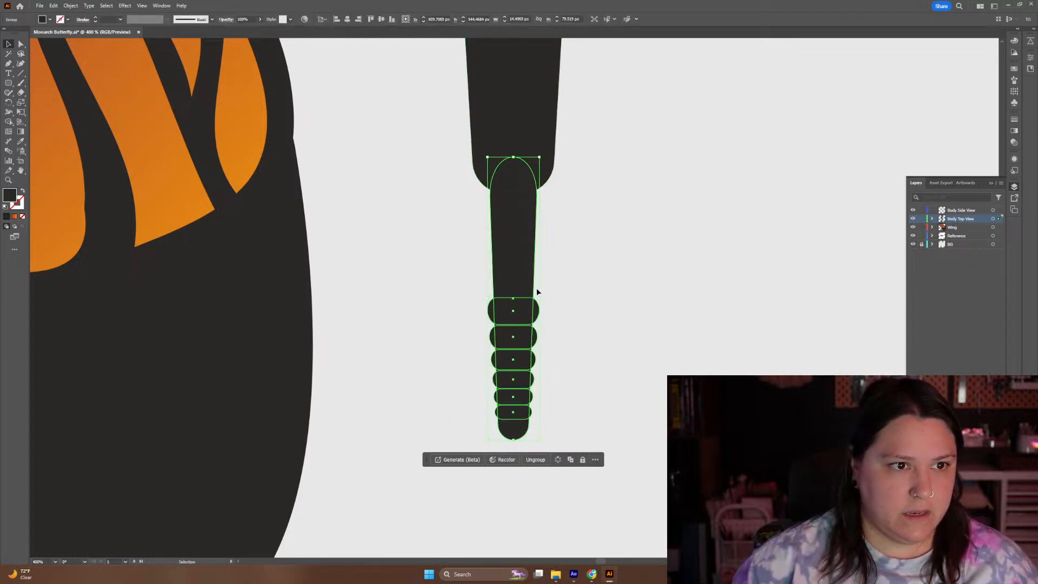
left_click_drag(539, 297, 570, 298)
left_click_drag(518, 253, 516, 207)
left_click(593, 188)
left_click(609, 211)
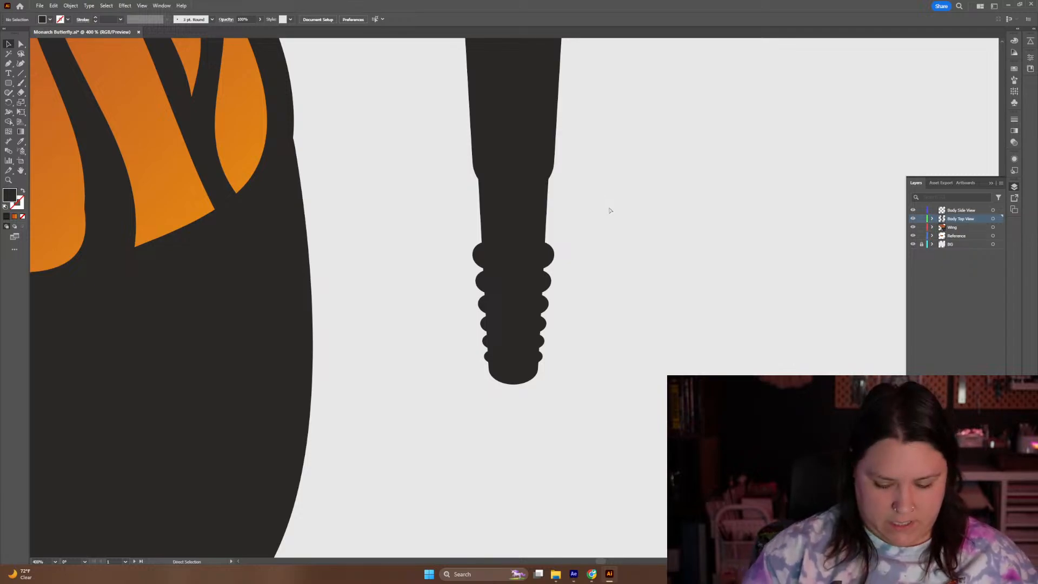
Try to align the head, eyes, body and banded segment to a common horizontal centre
key("ctrl+minus")
key("ctrl+minus")
key("ctrl+minus")
key("ctrl+minus")
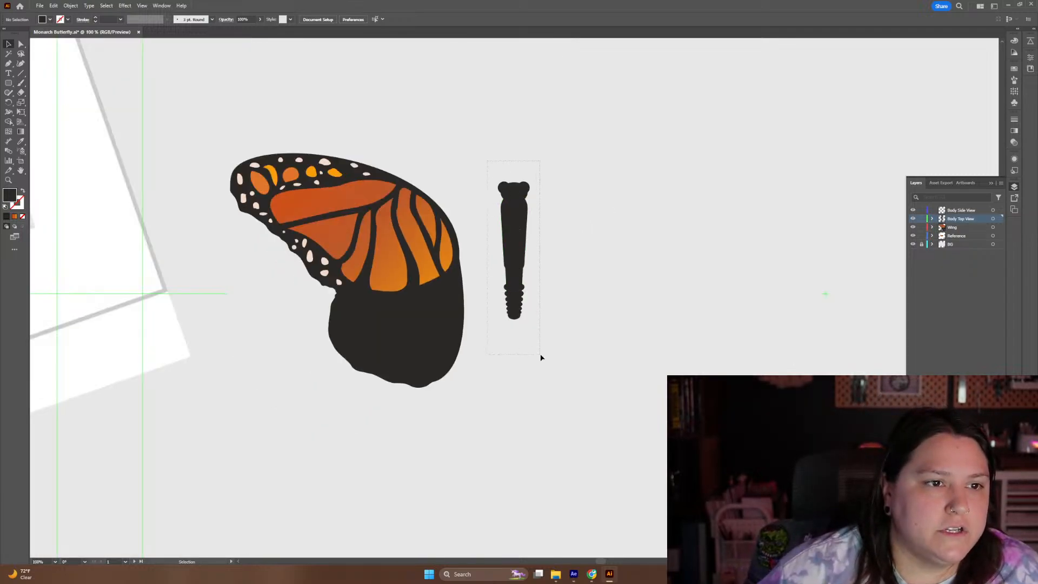
left_click_drag(541, 358, 542, 357)
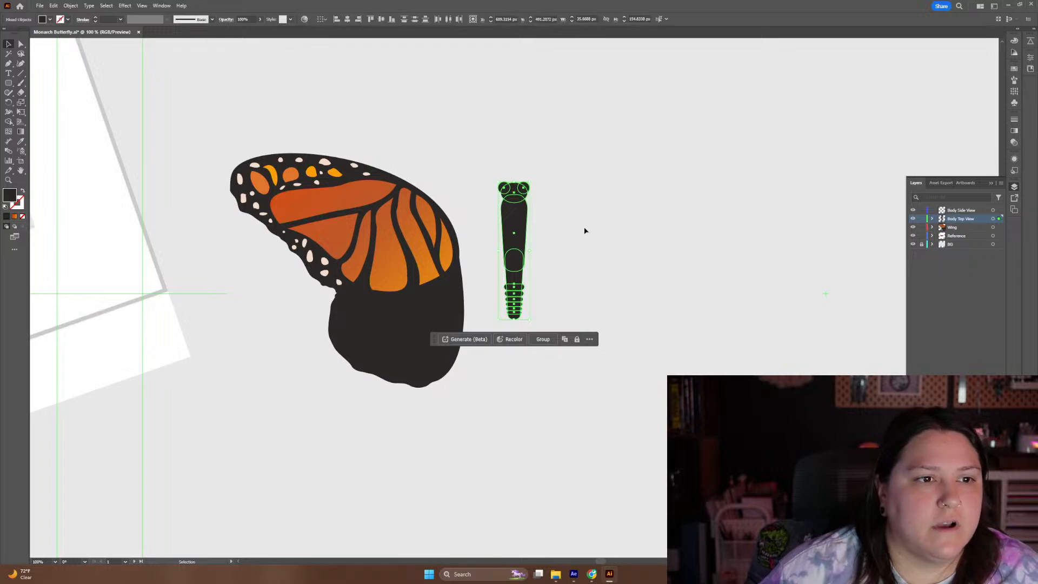
left_click(348, 20)
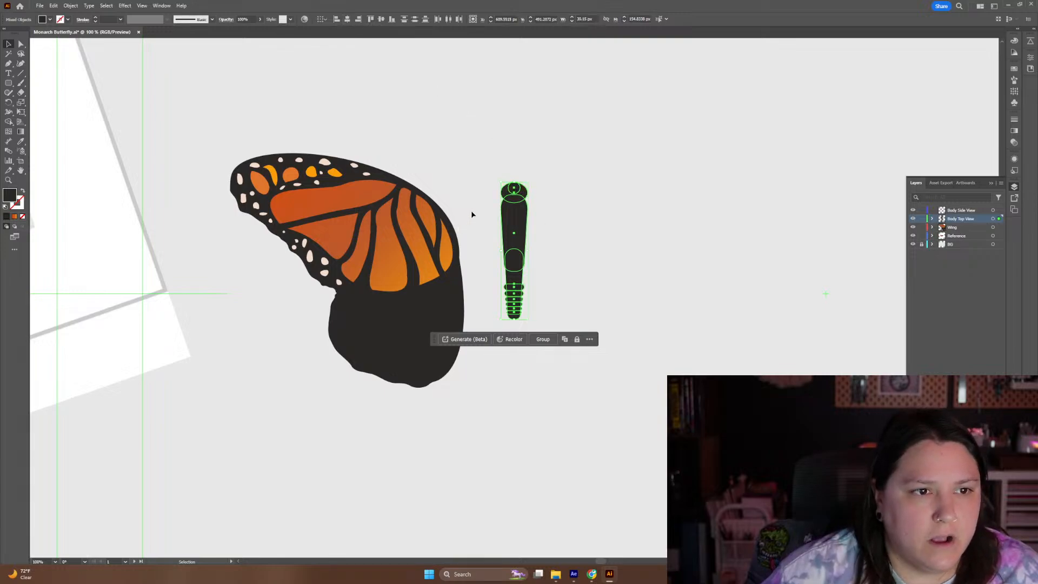
left_click(585, 190)
key("ctrl+z")
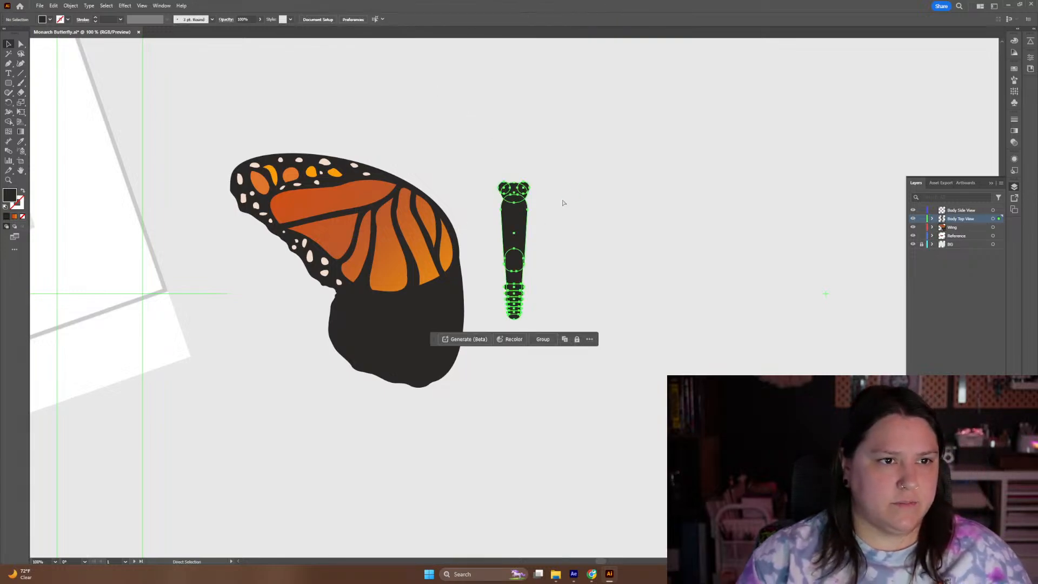
Group the head, eyes, body and banded segment, and place the group against the wing's inner edge
left_click(519, 165)
key("v")
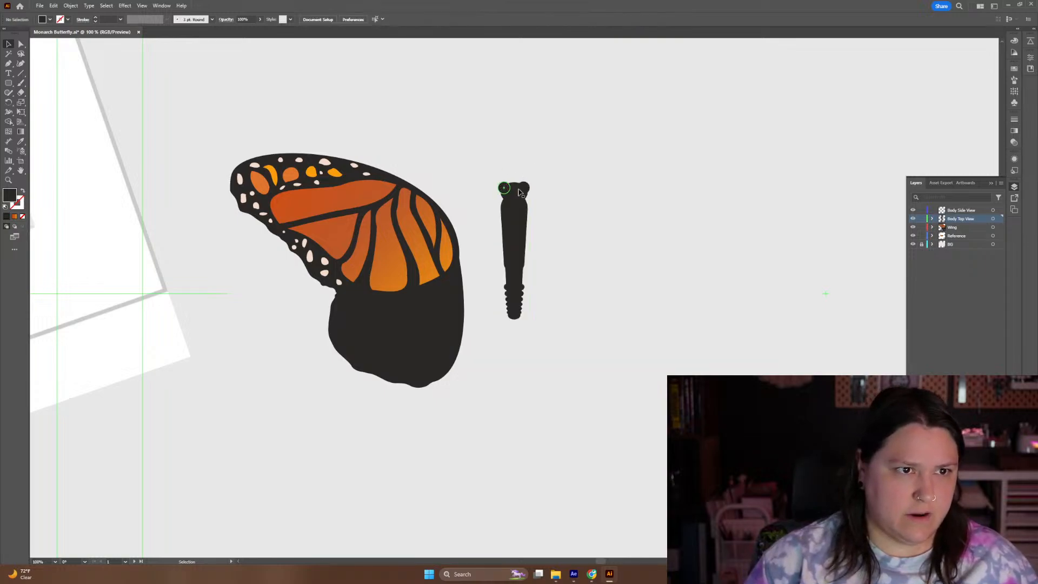
left_click_drag(485, 176, 569, 351)
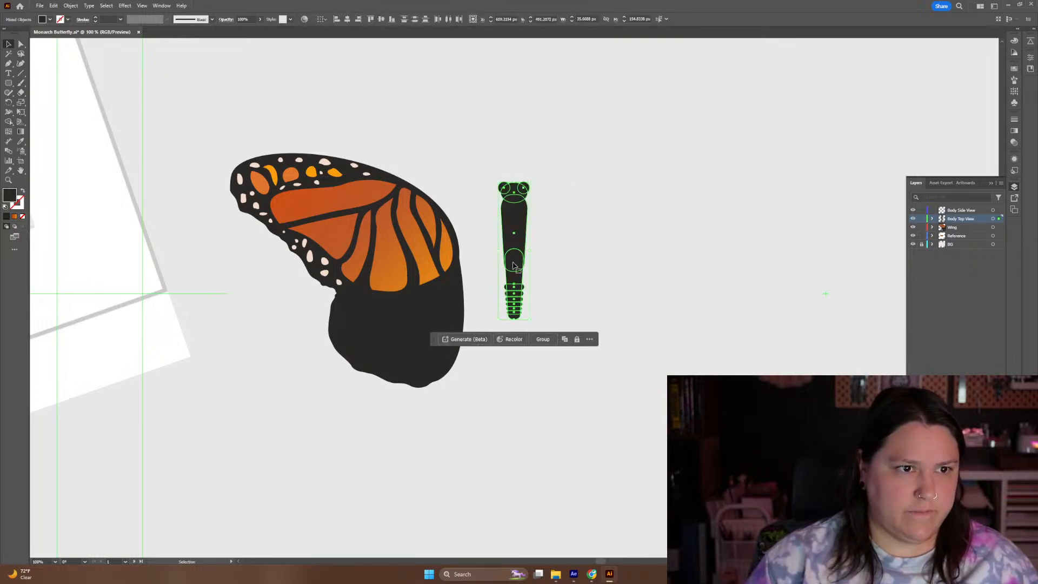
left_click(523, 190, "shift")
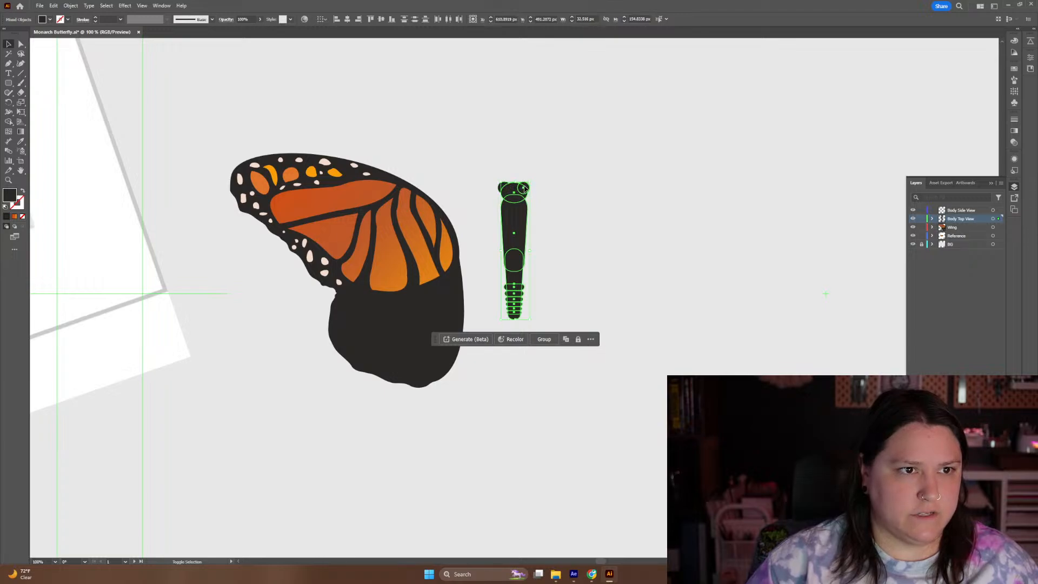
left_click(527, 187, "shift")
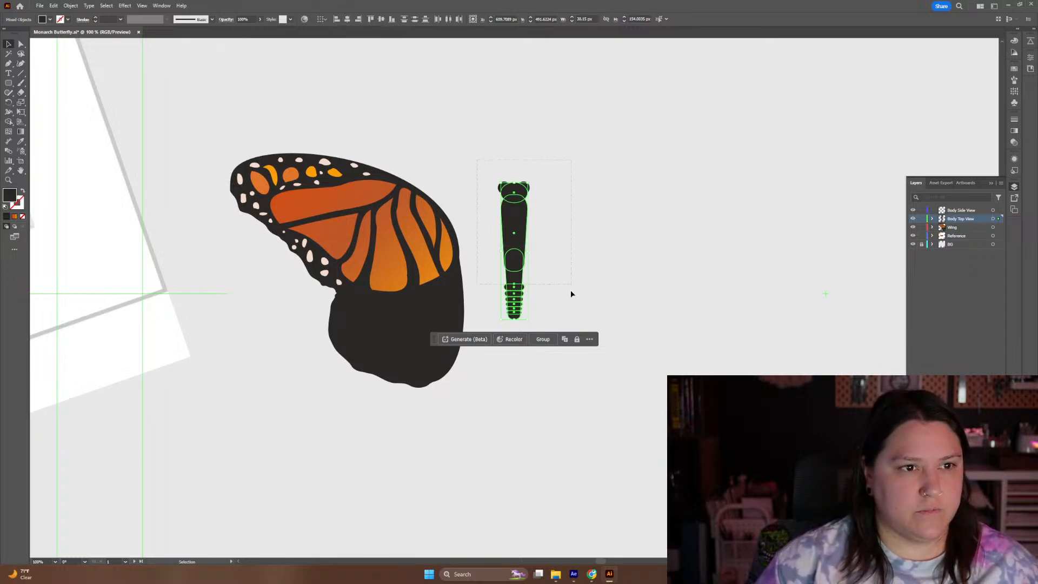
left_click_drag(575, 325, 572, 318)
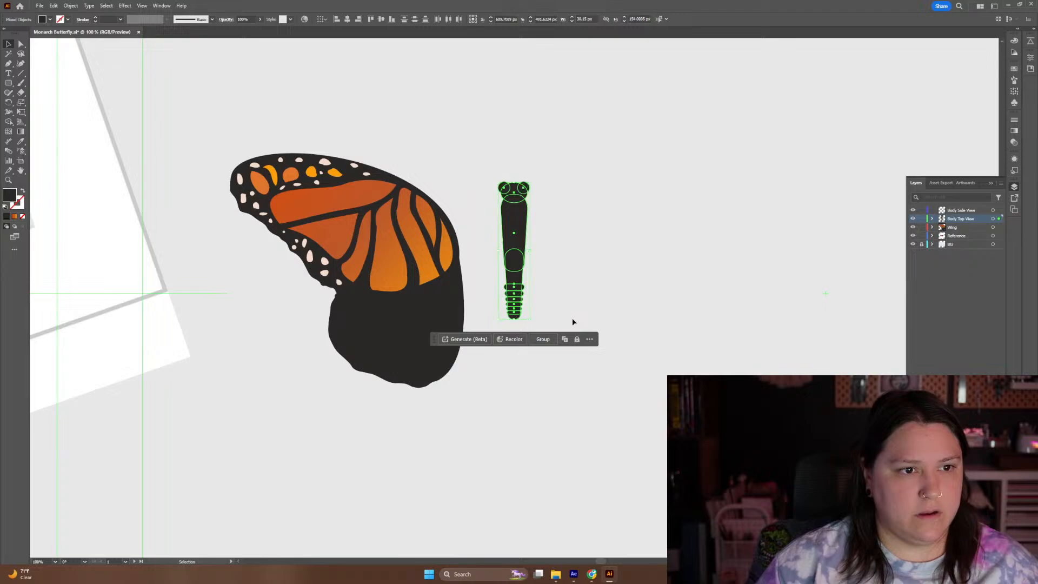
left_click(543, 339)
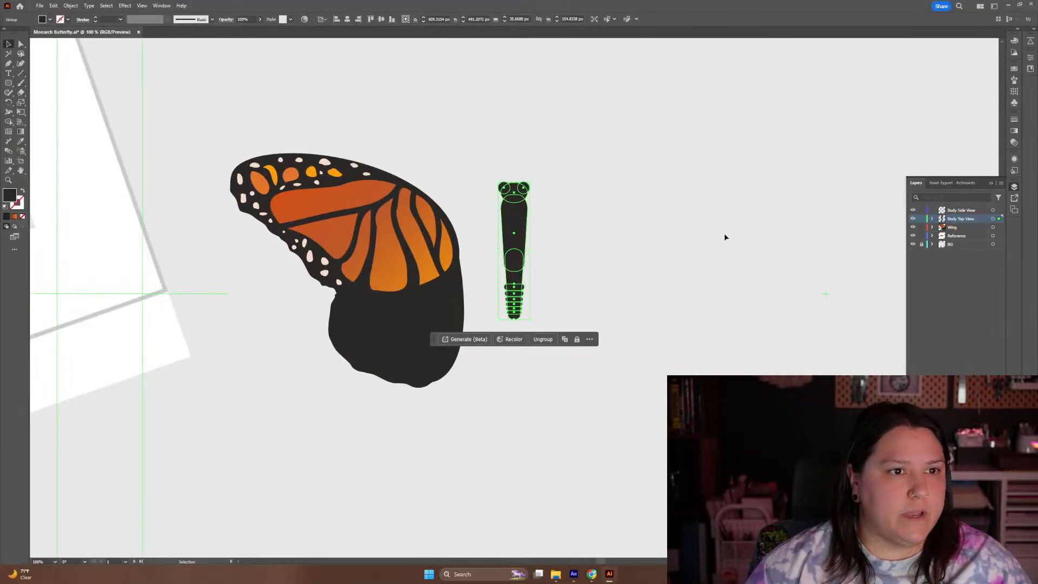
left_click(725, 236)
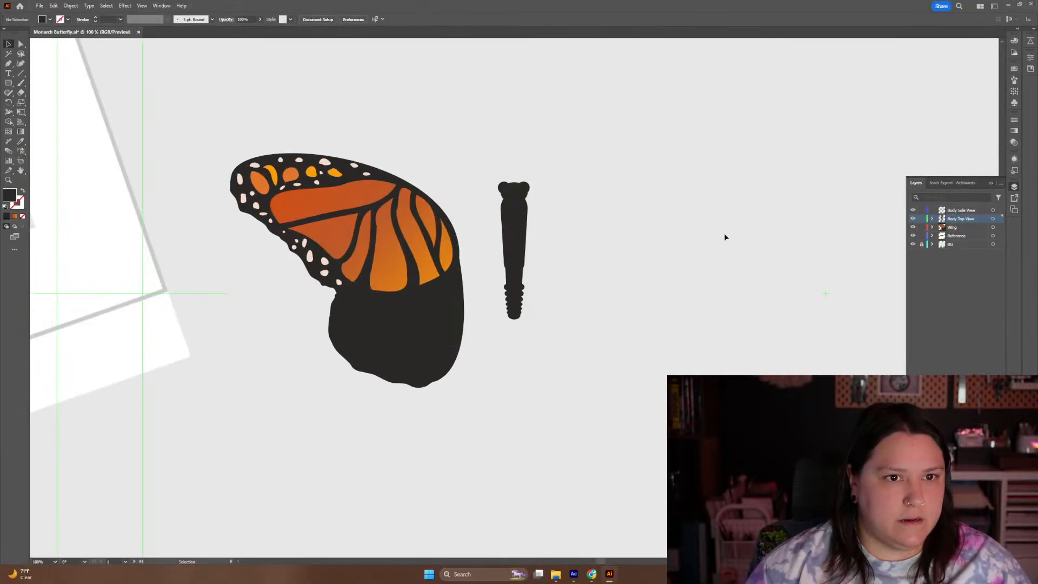
left_click_drag(529, 227, 494, 260)
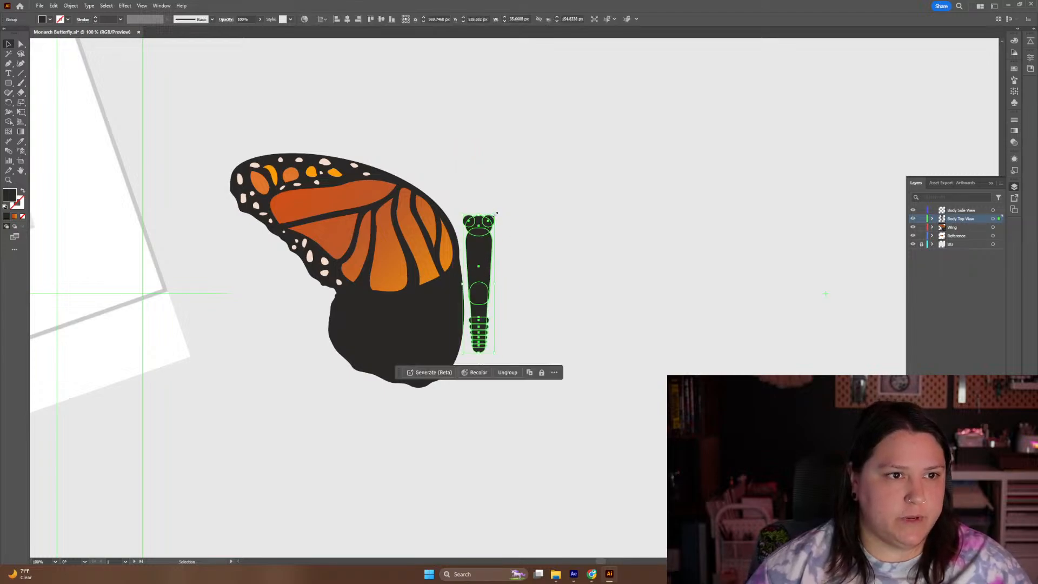
Enlarge the body group proportionally, overlap it with the wing's inner edge, and move the Body Top View layer beneath the Wing layer
left_click_drag(493, 213, 577, 169)
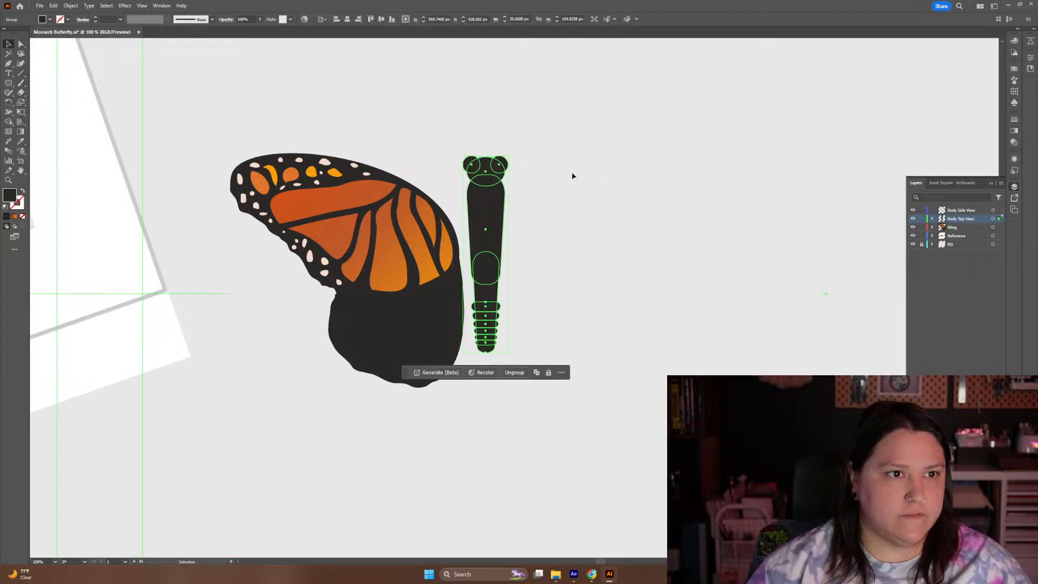
left_click_drag(483, 228, 462, 268)
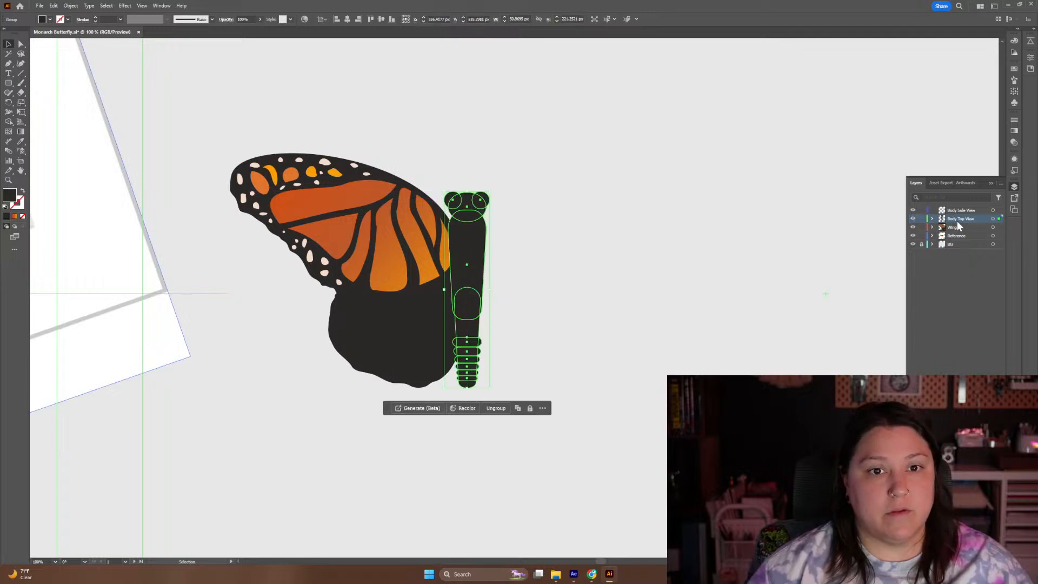
left_click_drag(960, 218, 964, 232)
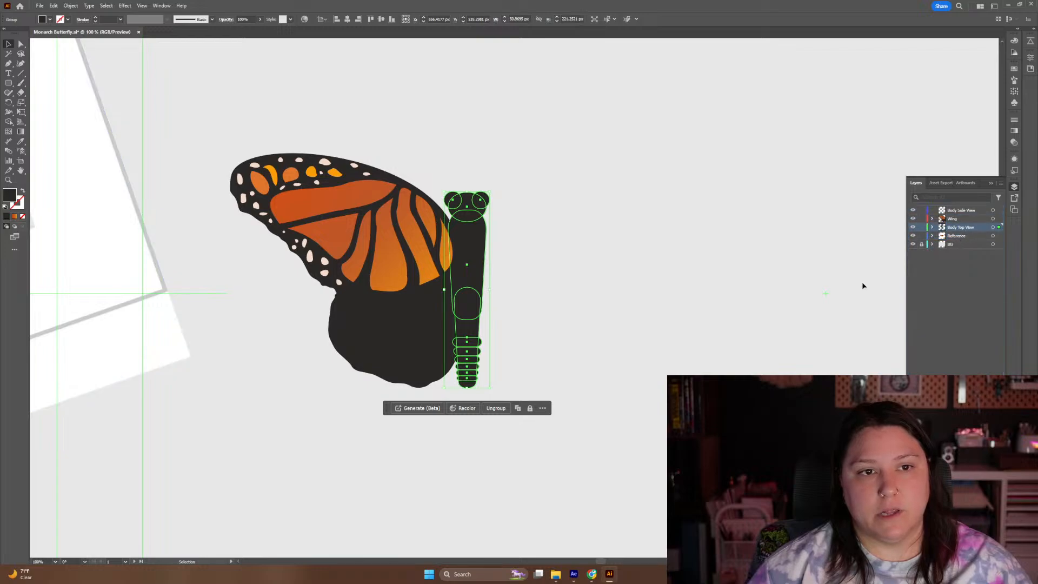
left_click(712, 283)
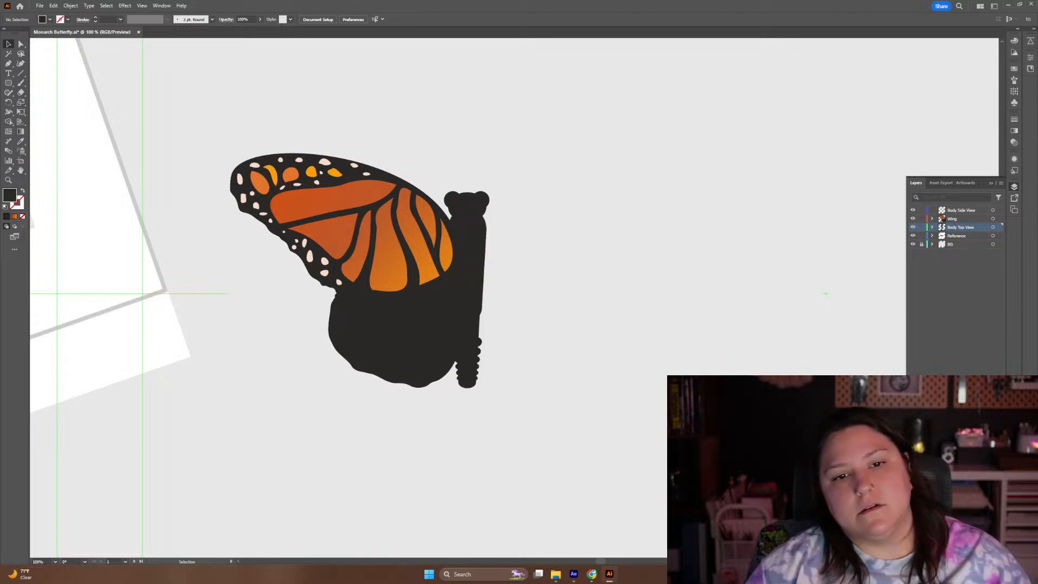
Create a new layer above Body Top View and name it Antenna
key("ctrl+l")
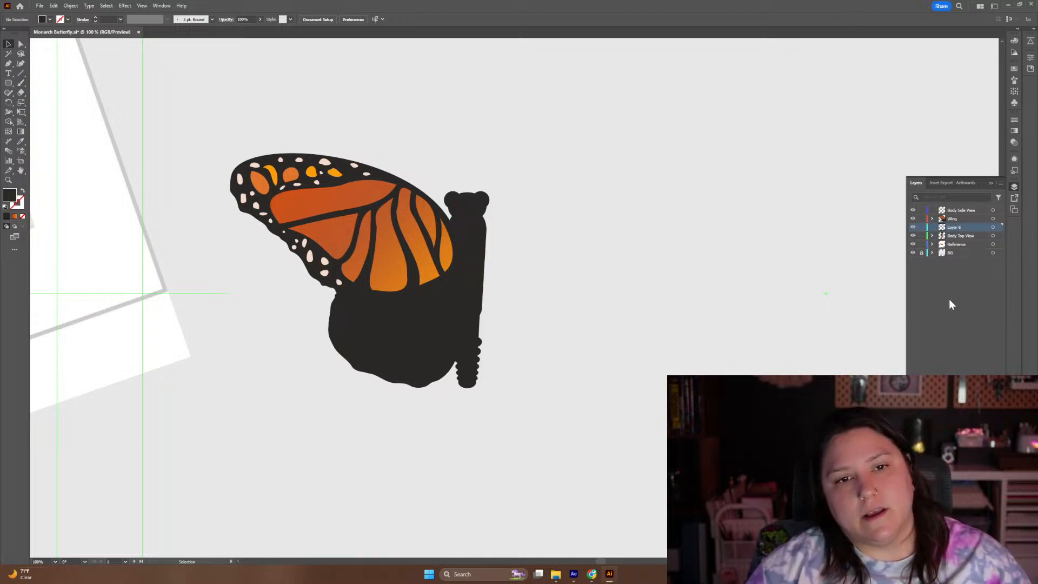
type("Antenna")
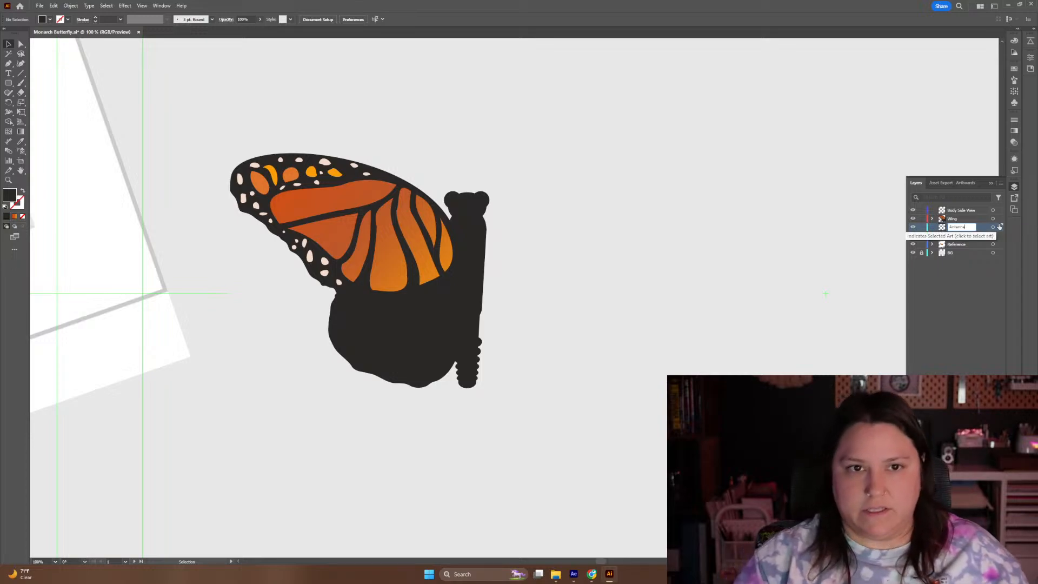
key("Return")
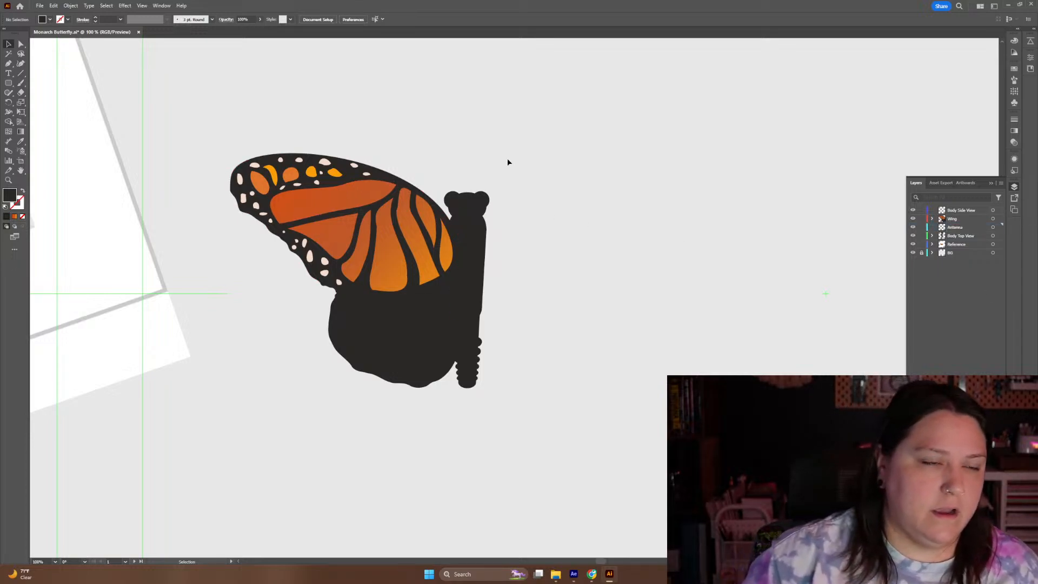
Set the drawing colours to no fill and a dark grey-brown stroke of #3d3736
left_click(19, 202)
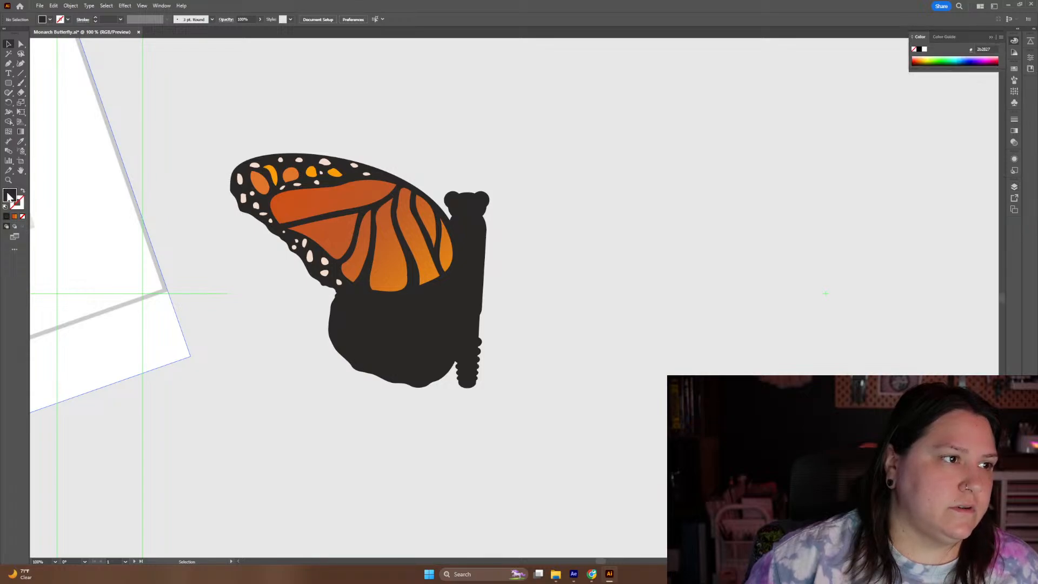
double_click(10, 193)
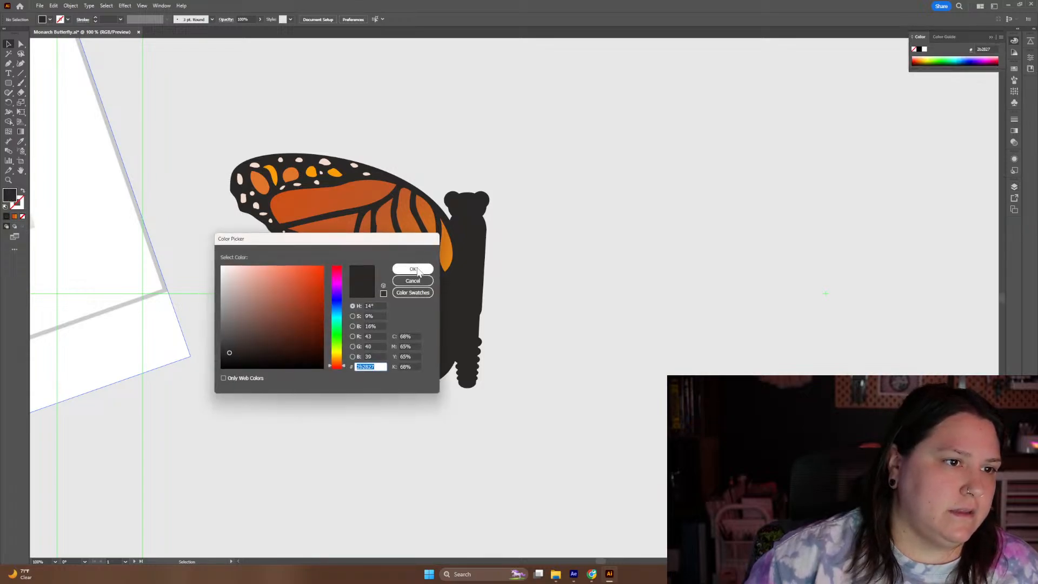
left_click(412, 268)
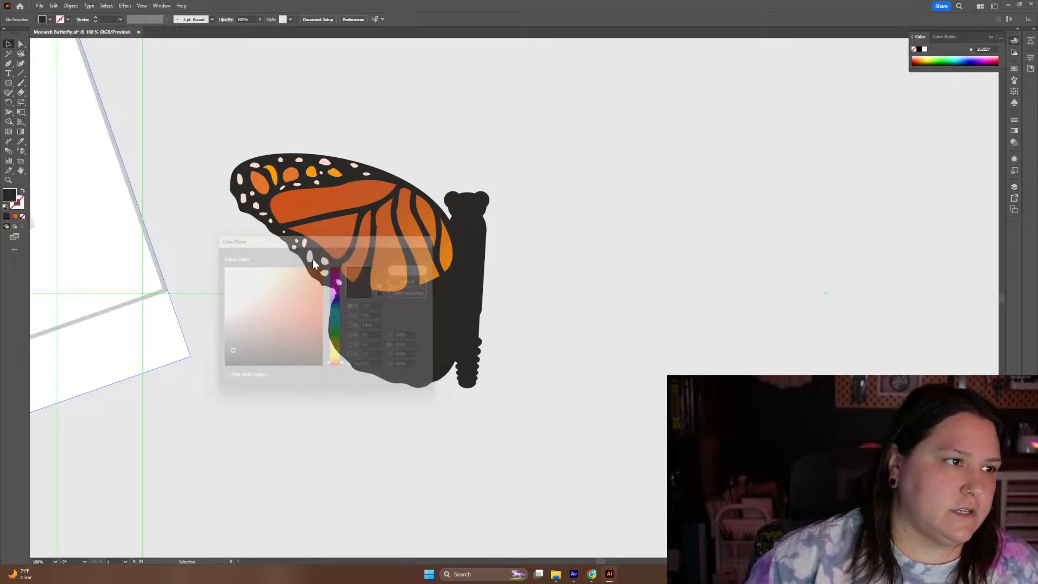
left_click(22, 192)
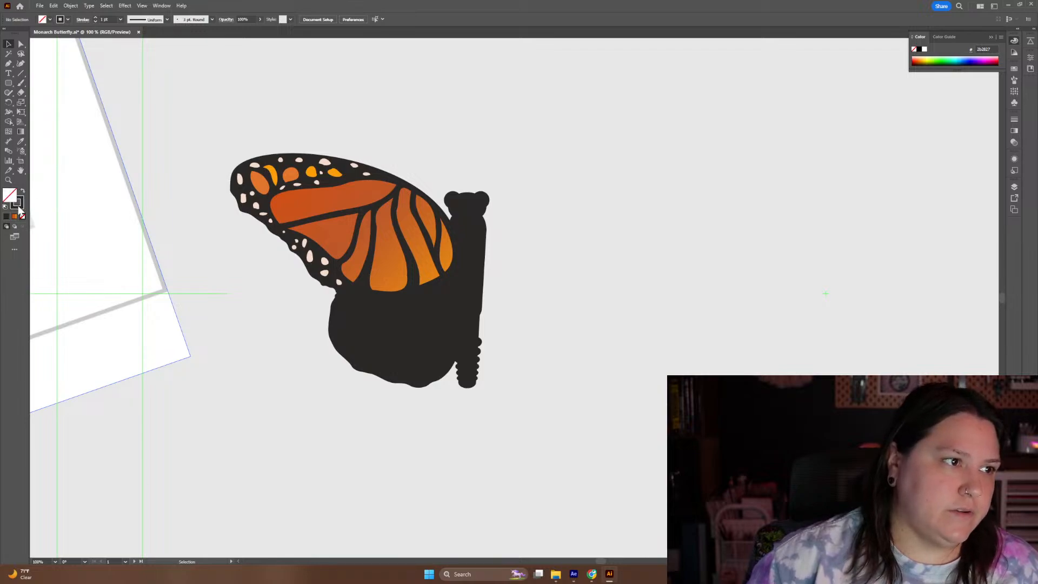
double_click(17, 204)
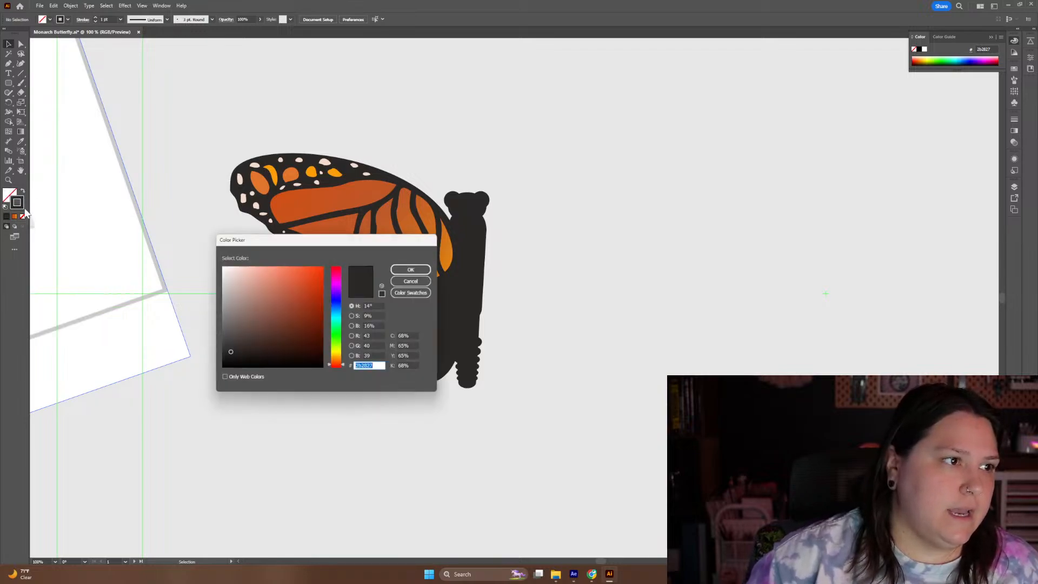
left_click(232, 344)
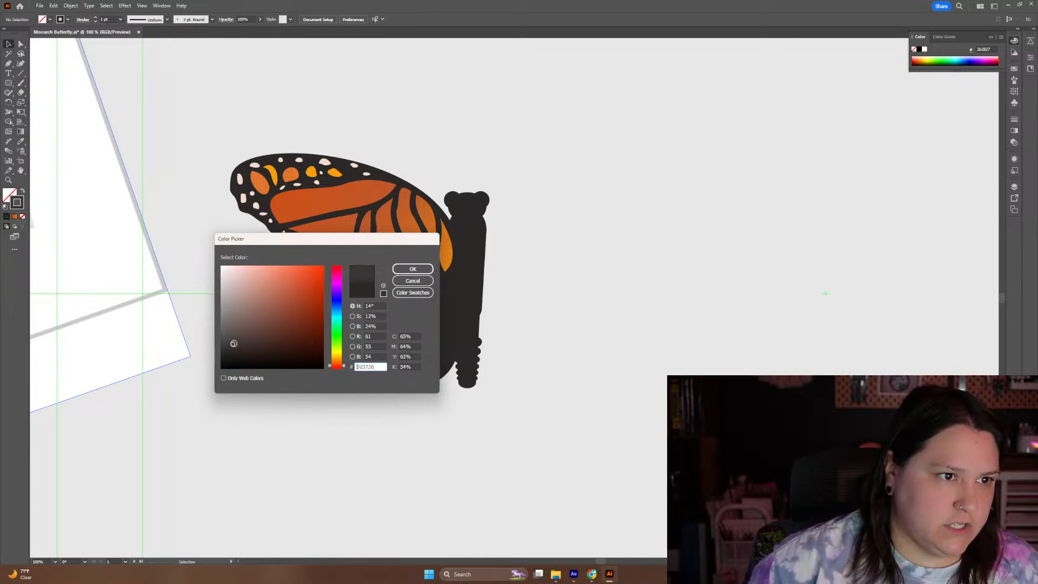
left_click(413, 268)
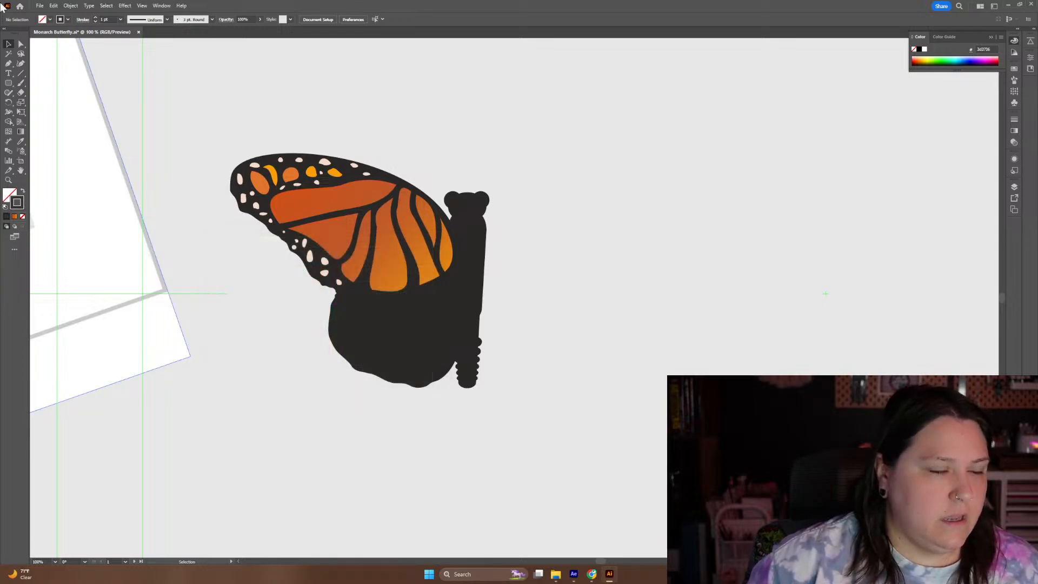
Draw a curved antenna path with the Pen tool from the head up and outward above the wing, about 54 px wide and 65 px high
left_click(8, 63)
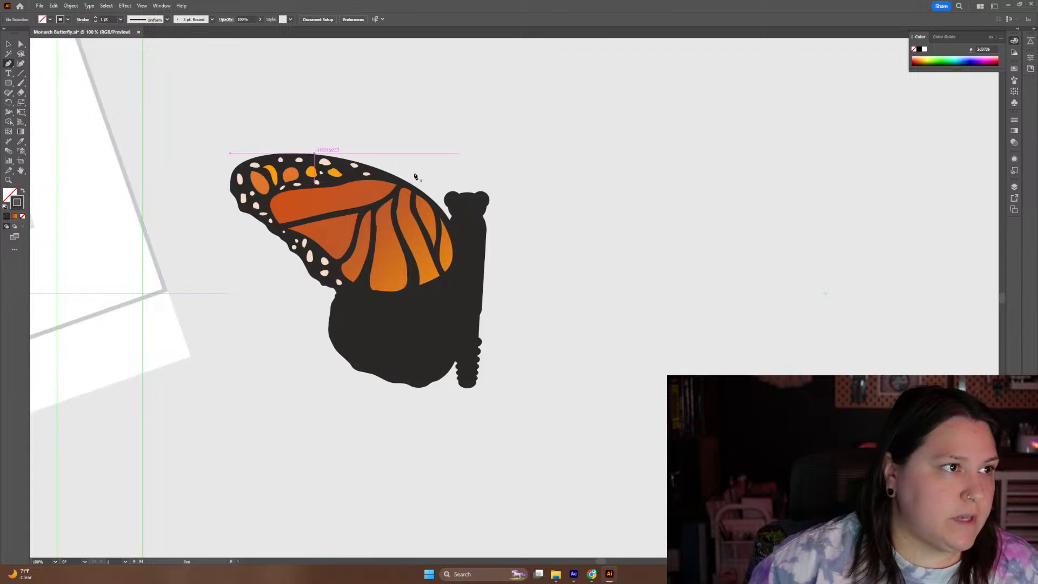
left_click(463, 193)
left_click_drag(417, 138, 379, 113)
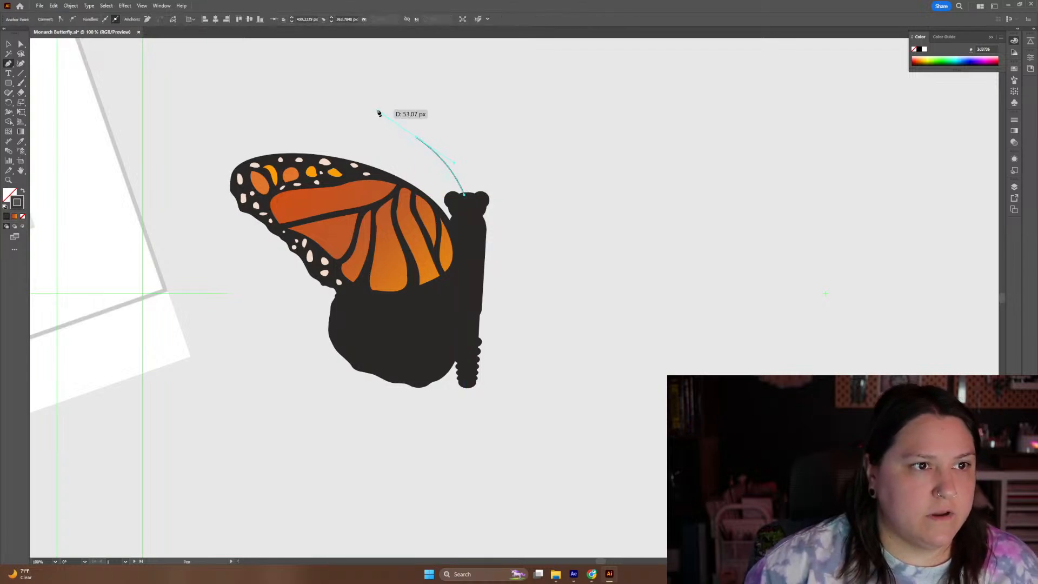
key("v")
left_click(486, 130)
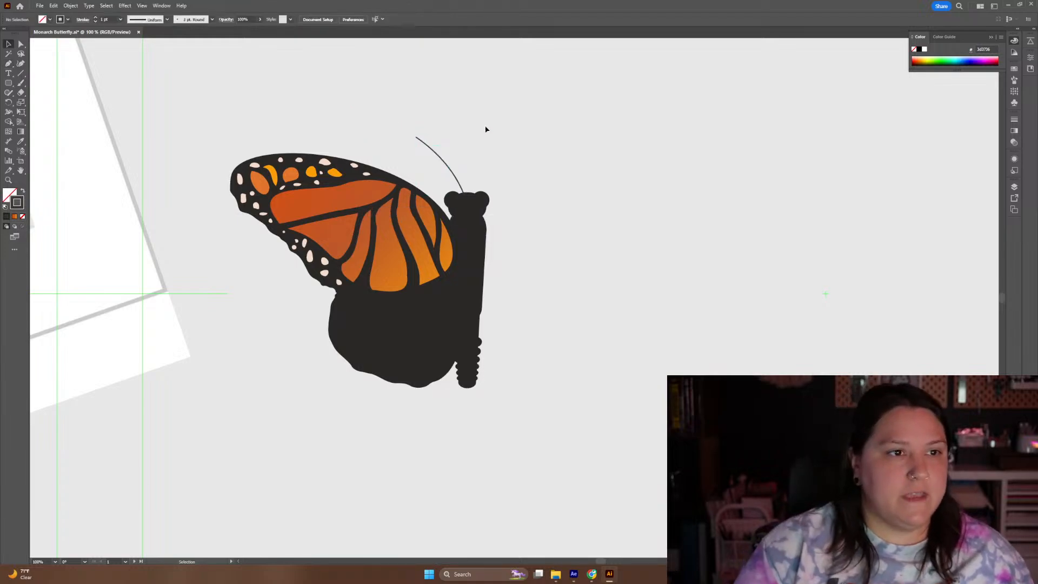
Give the antenna path a 4 pt stroke with round caps and nudge it slightly toward the wing side of the head
left_click(426, 145)
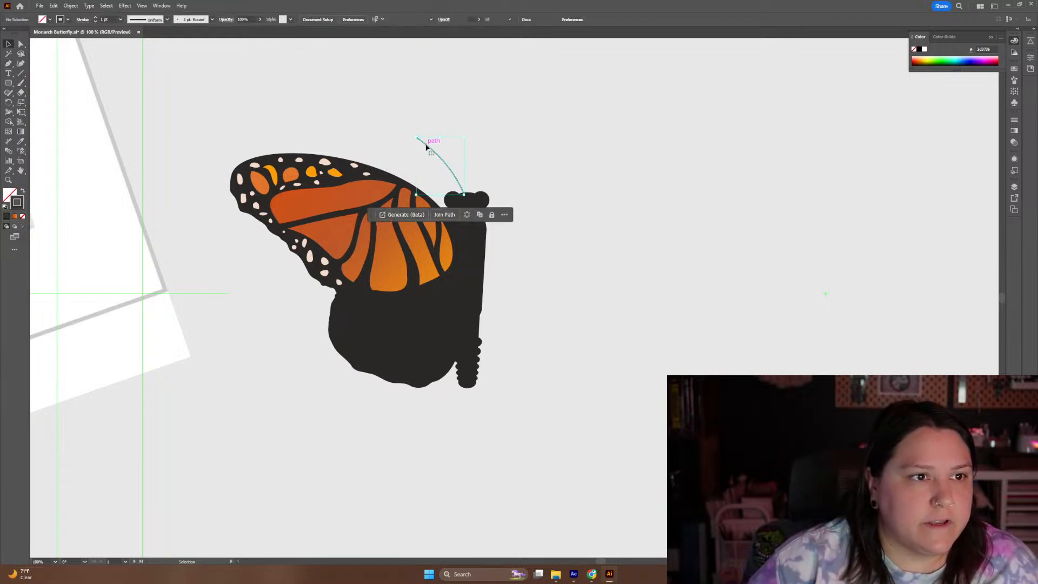
left_click(1015, 119)
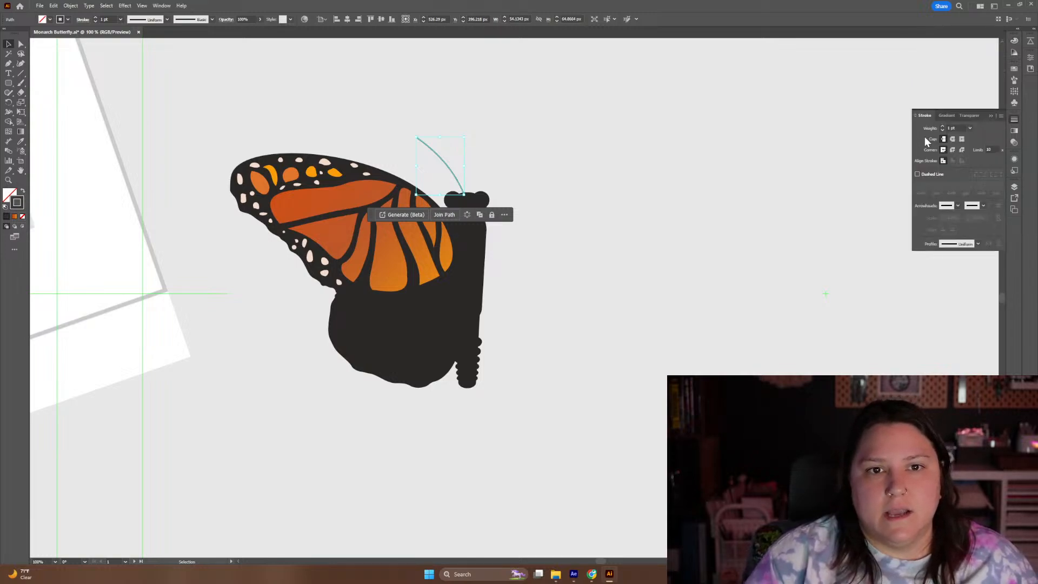
left_click(942, 126)
left_click(942, 126)
left_click(943, 126)
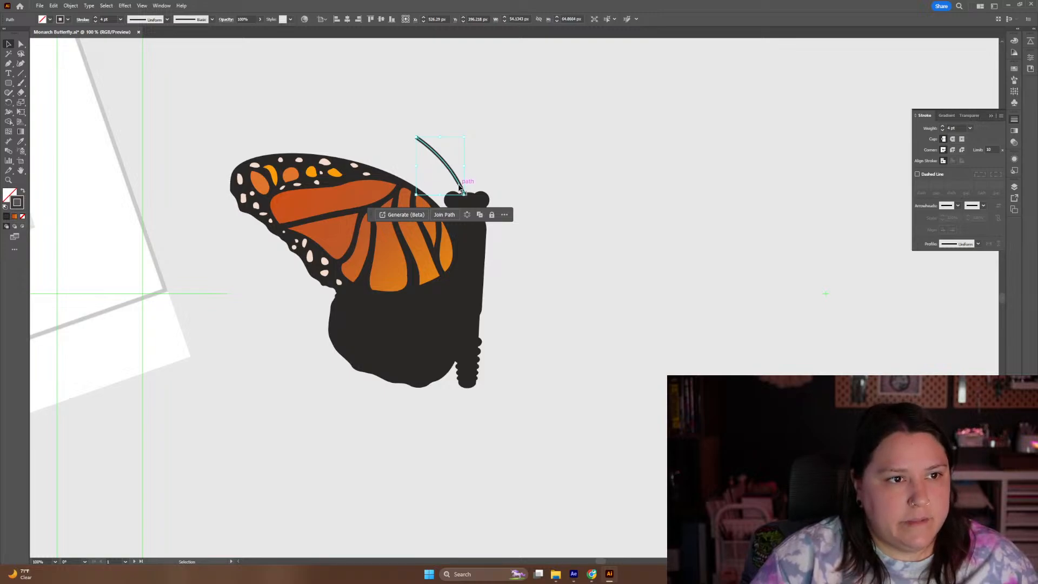
left_click_drag(458, 188, 456, 189)
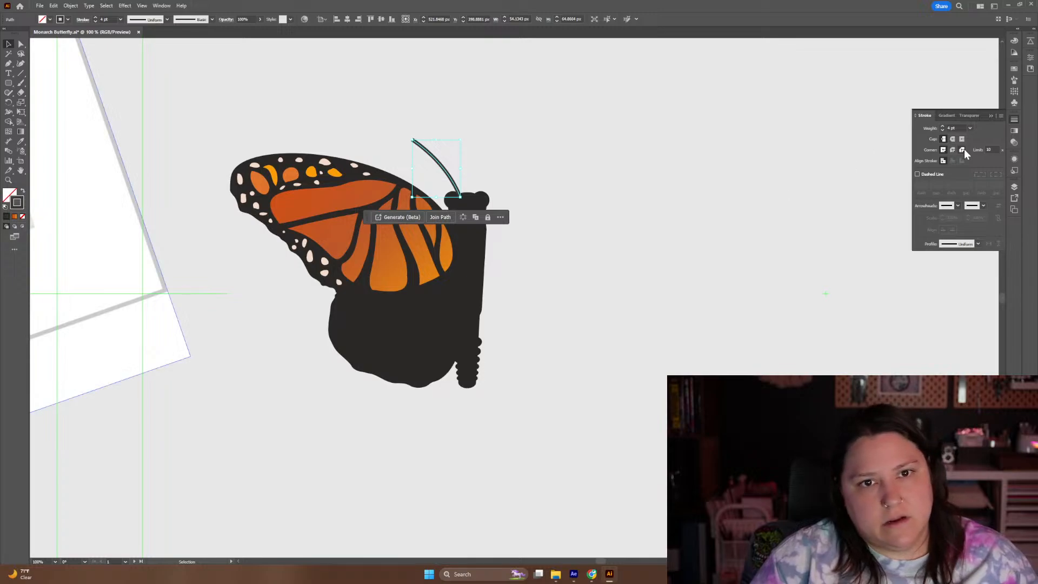
left_click(953, 139)
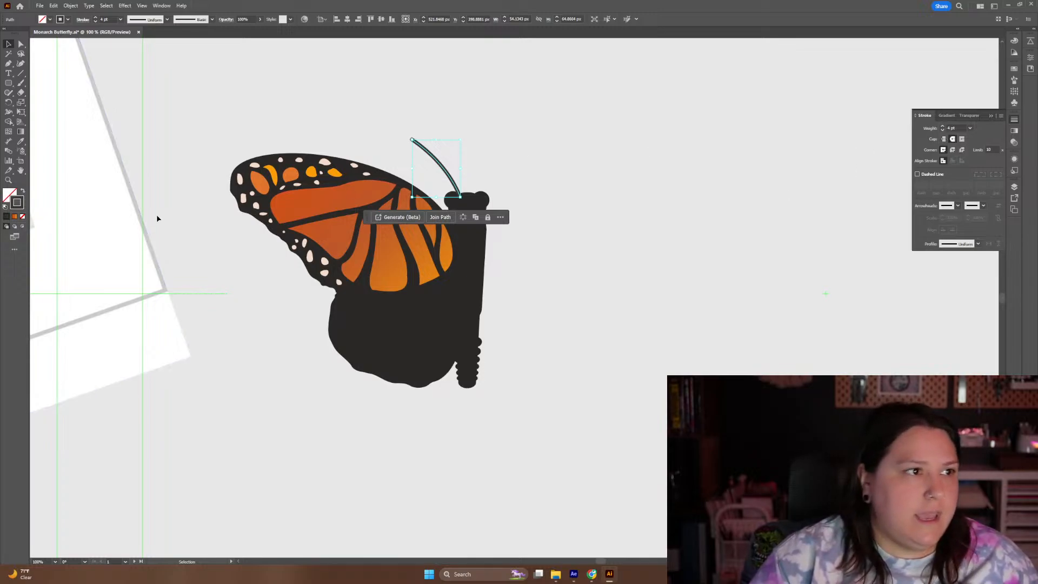
Shape the antenna with the Width tool, widening its base to about 6 px and pinching it just below the tip to leave a rounded knob
key("shift+w")
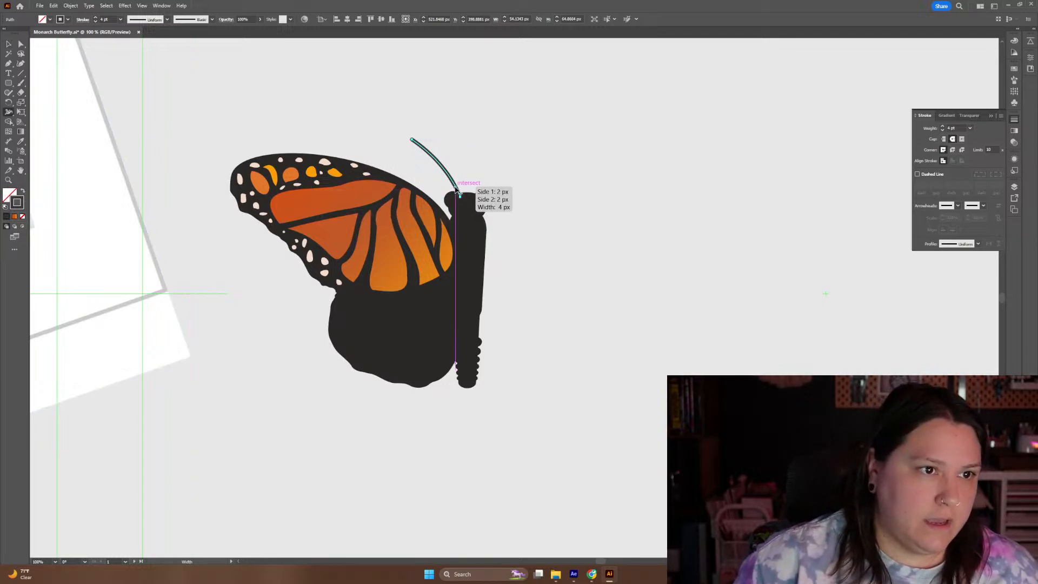
key("ctrl+equal")
key("ctrl+equal")
key("ctrl+equal")
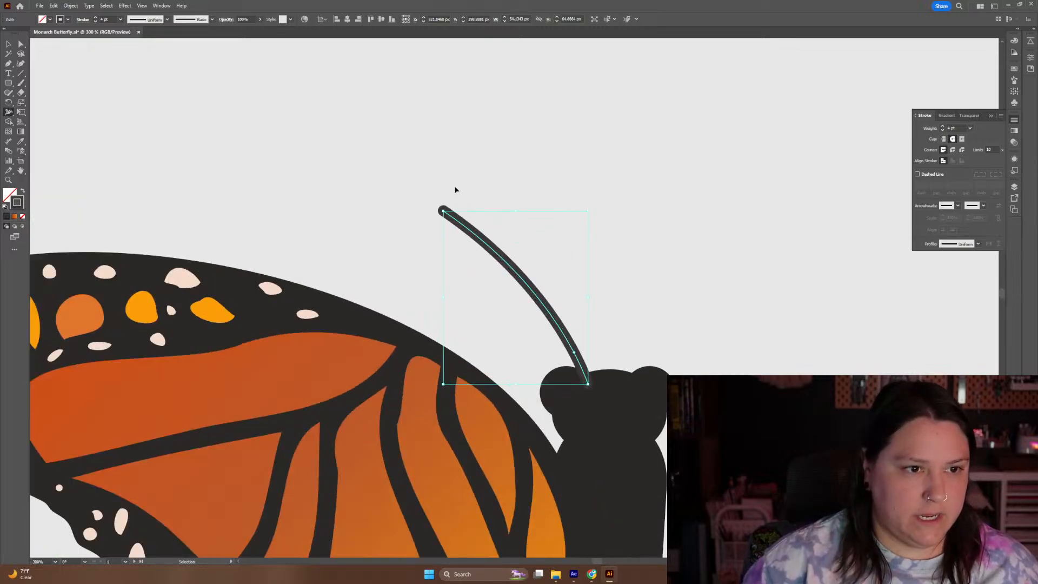
left_click_drag(581, 364, 588, 362)
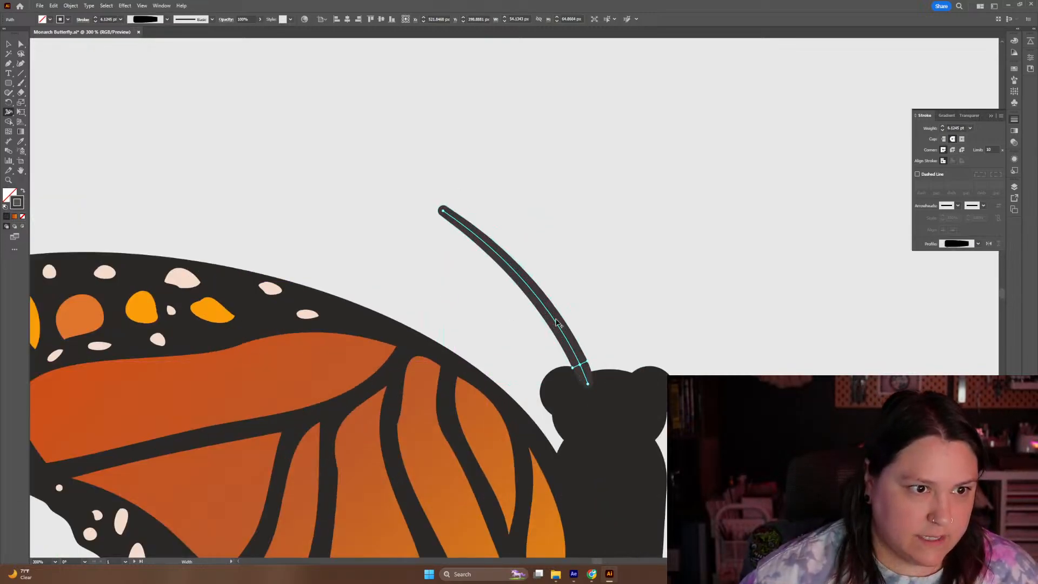
left_click_drag(455, 216, 456, 220)
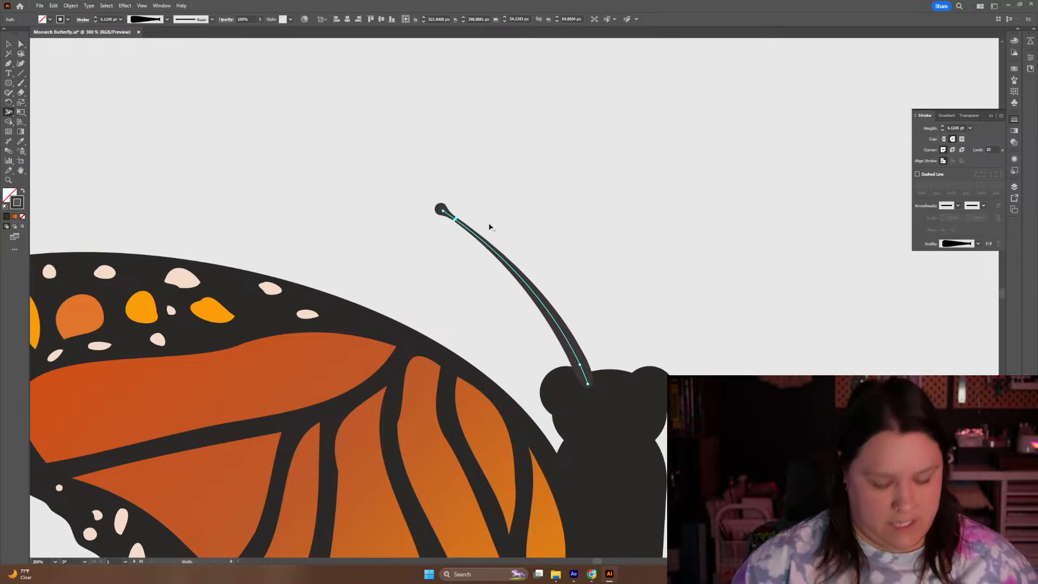
key("v")
left_click(629, 245)
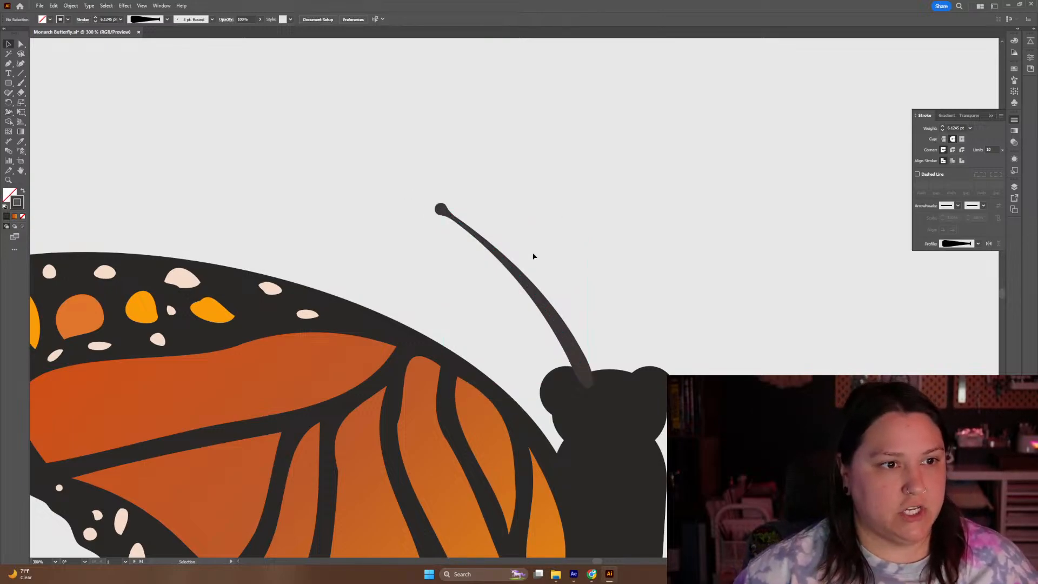
Move the Antenna layer beneath the Body Top View layer so the antenna's base sits behind the head
key("a")
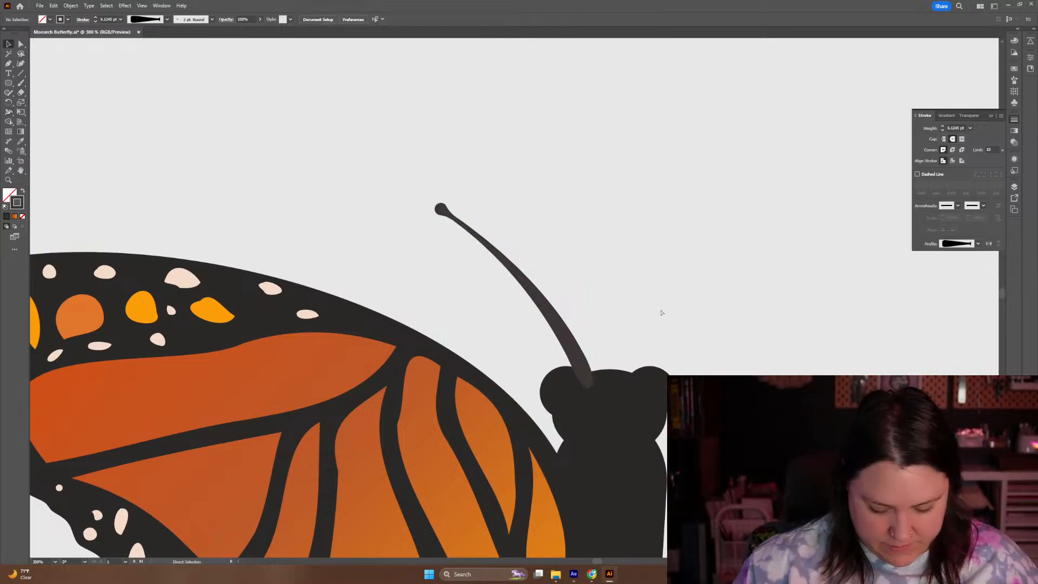
key("ctrl+minus")
key("ctrl+minus")
key("ctrl+minus")
left_click_drag(705, 338, 610, 280)
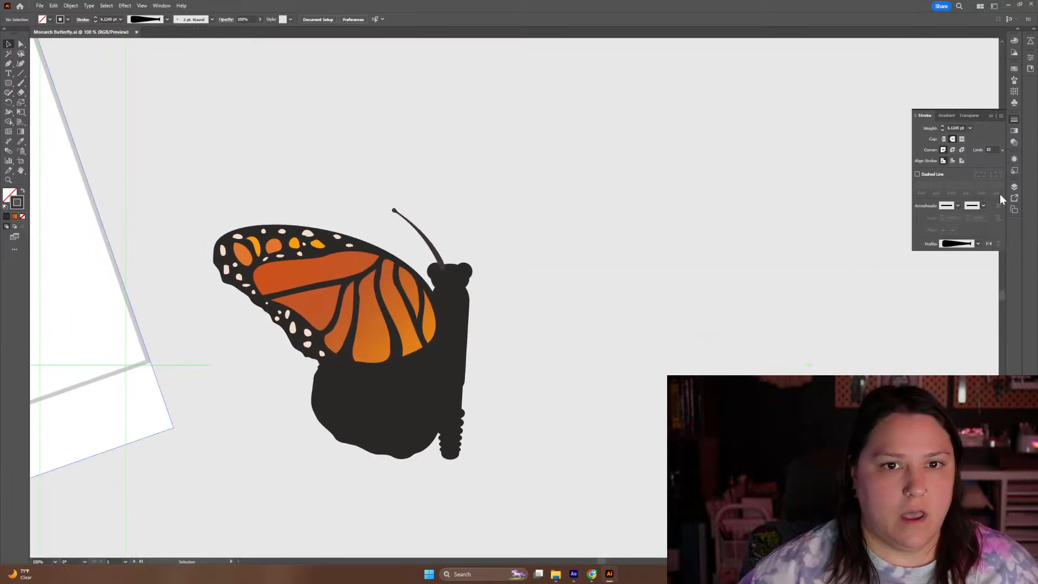
left_click(1014, 187)
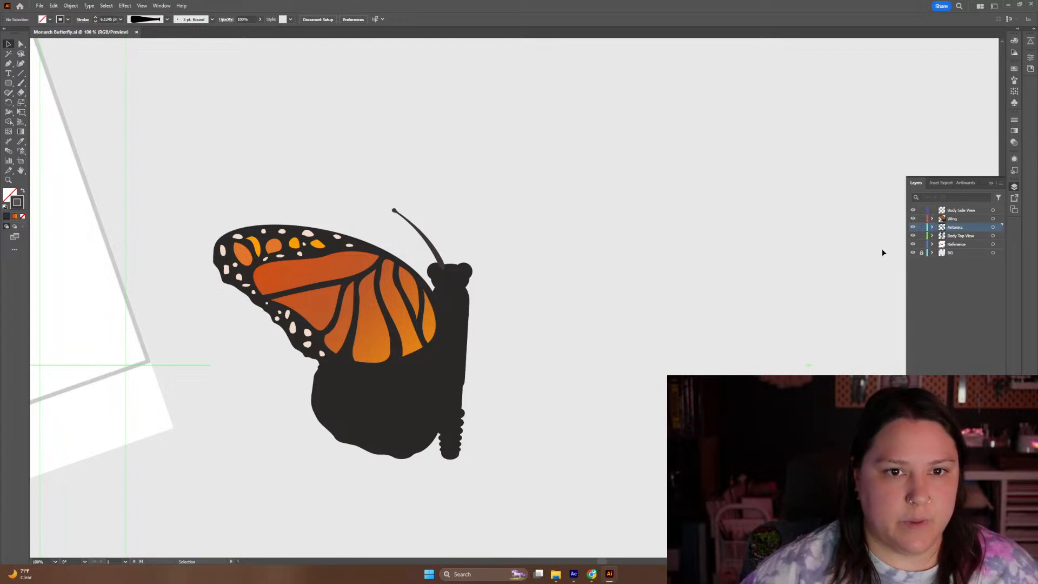
left_click_drag(955, 228, 952, 246)
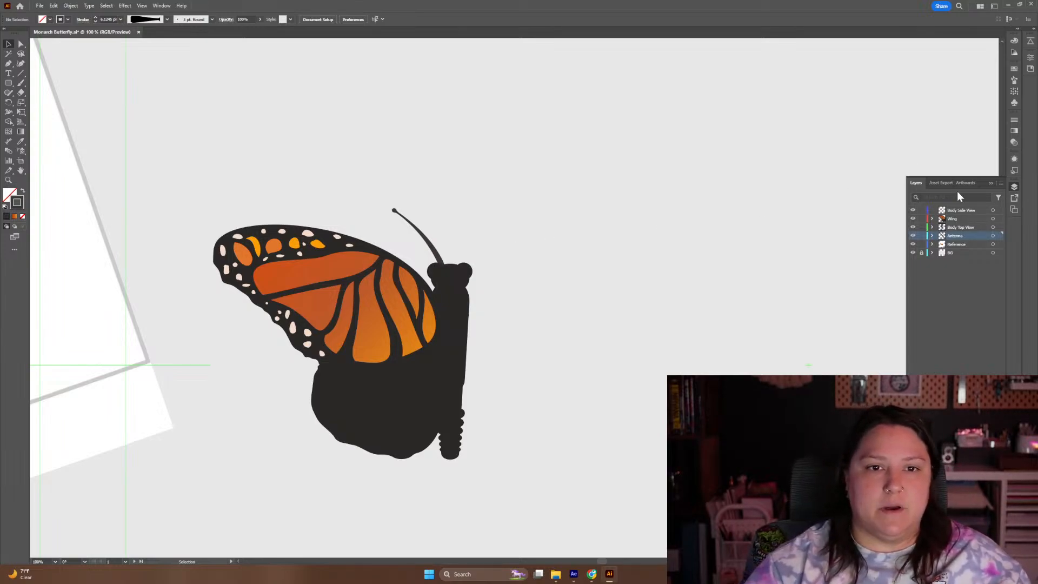
Make Antenna the active layer and save the Monarch Butterfly.ai document
left_click(962, 211)
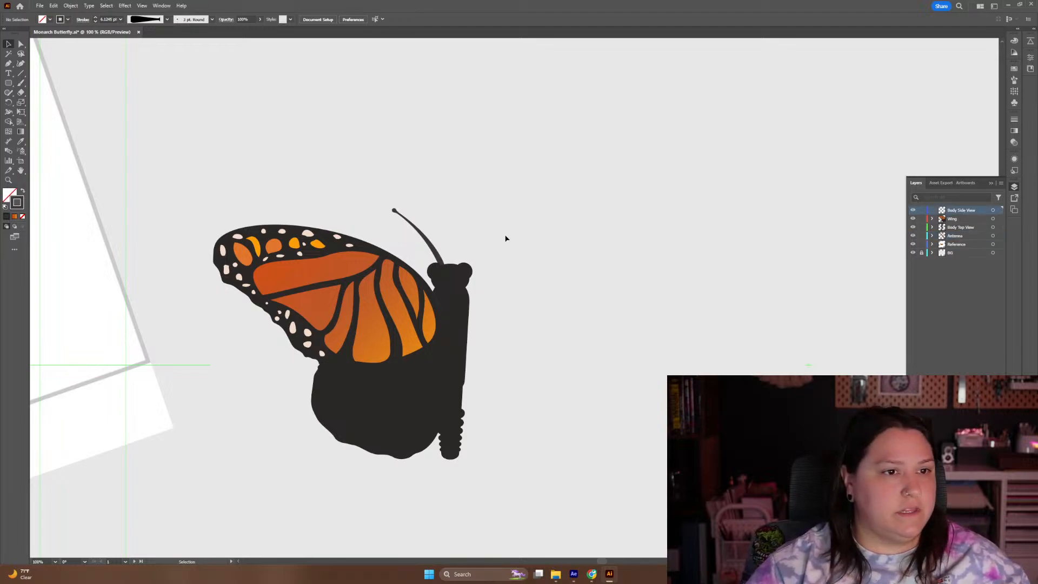
left_click(948, 236)
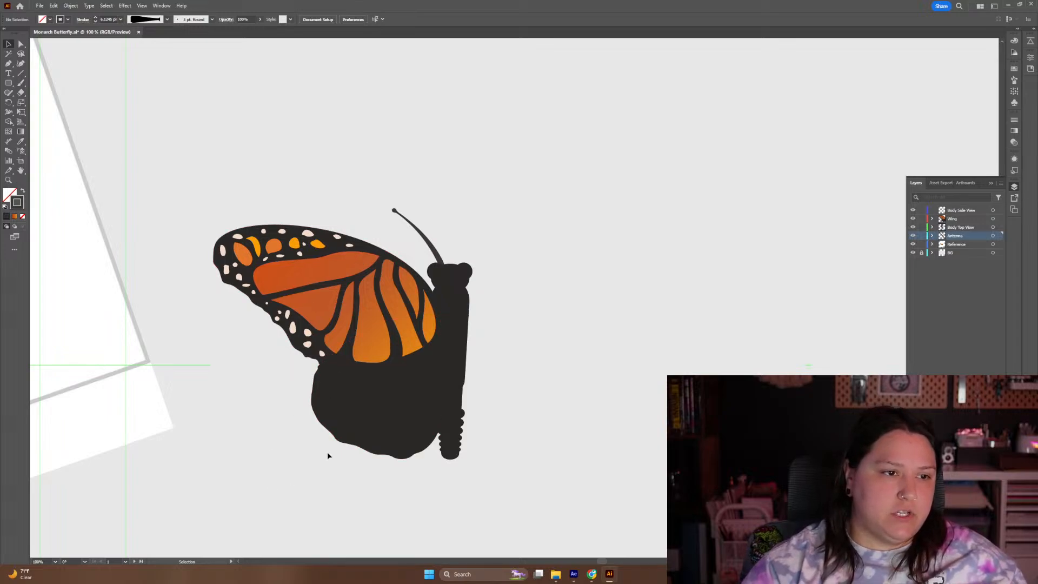
key("a")
key("ctrl+s")
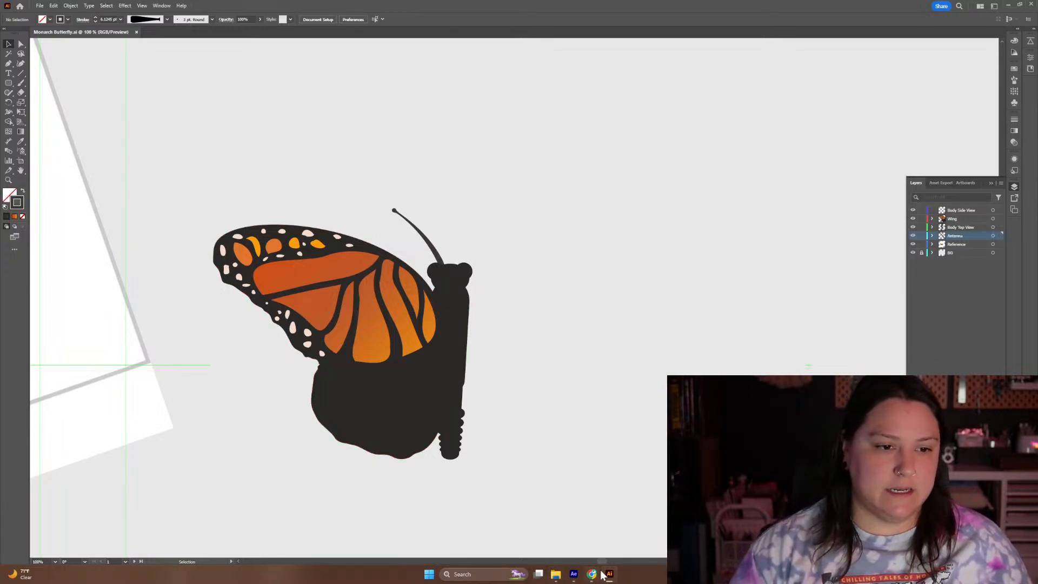
Switch to After Effects and delete the imported Monarch Butterfly Layers folder and the Monarch Butterfly composition from the project
left_click(574, 574)
left_click(52, 147)
key("Delete")
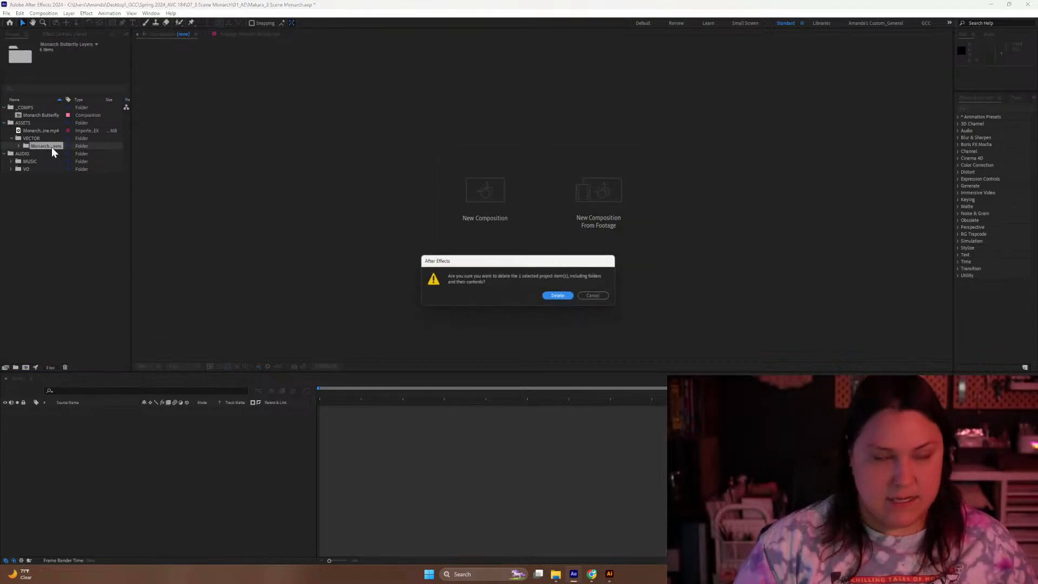
left_click(559, 296)
left_click(33, 116)
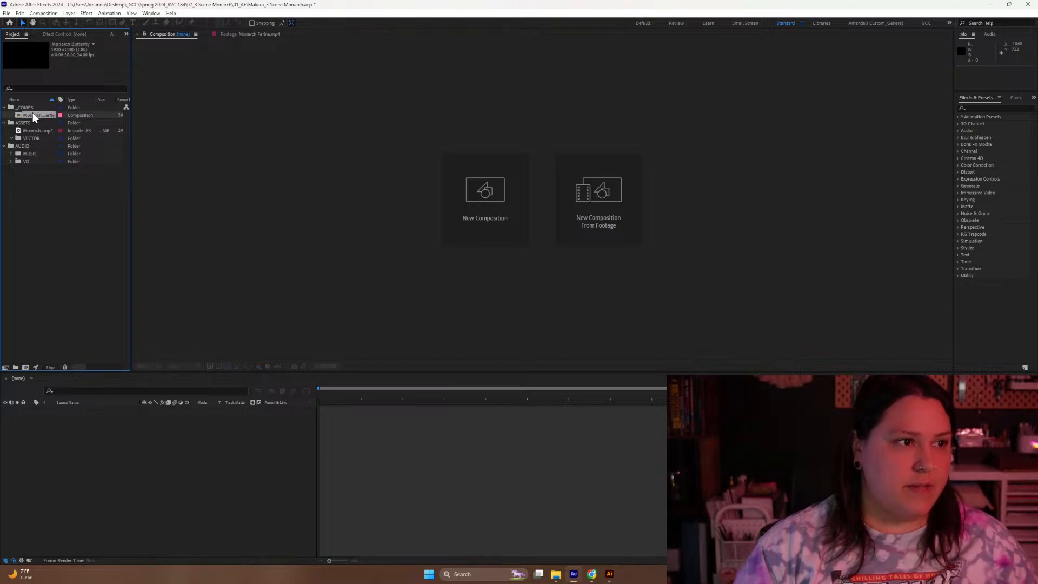
key("Delete")
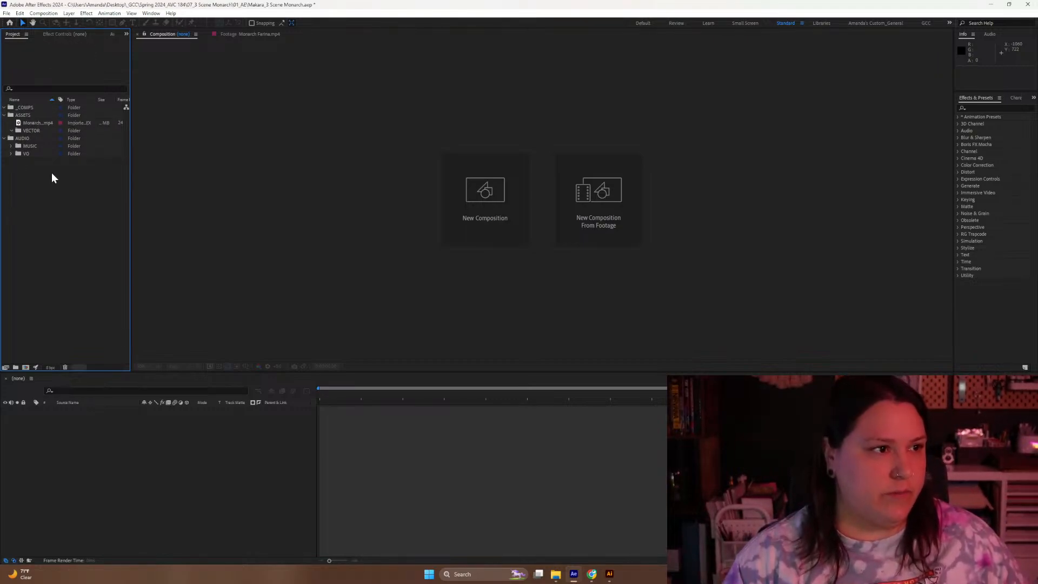
Save the 3 Scene Monarch project and close After Effects
key("ctrl+s")
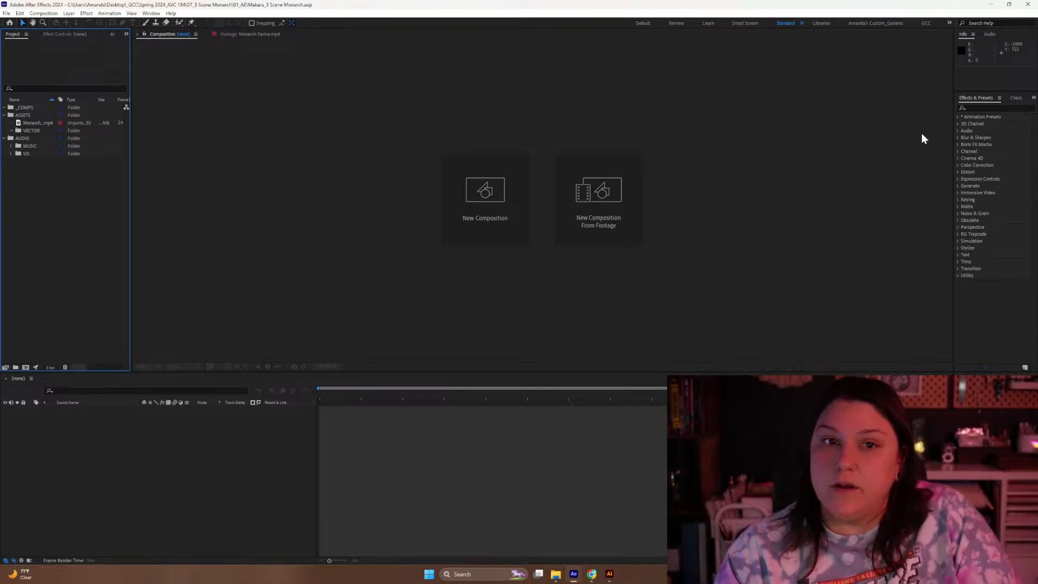
left_click(1027, 4)
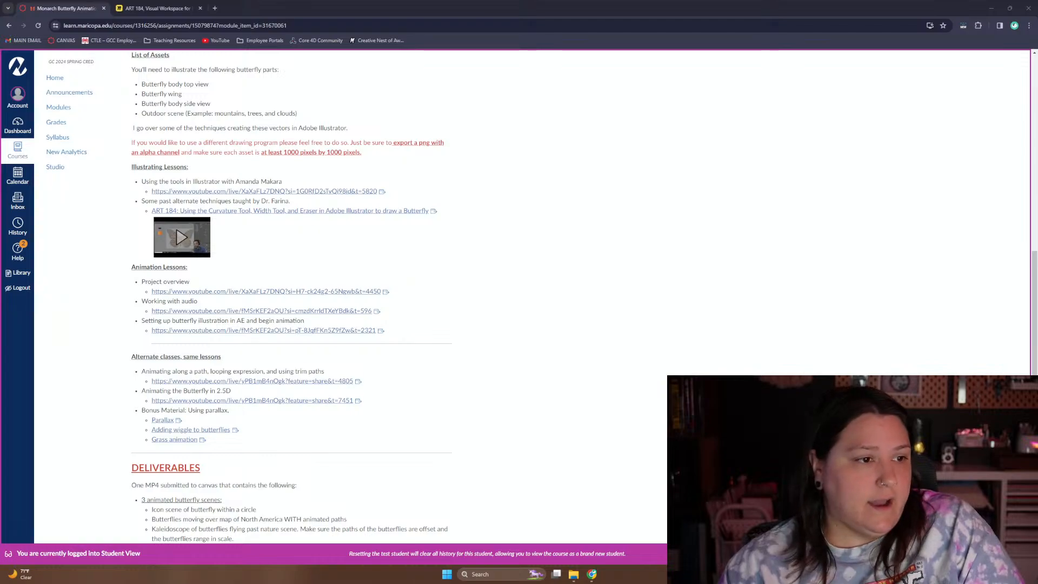
Close the ART 184 whiteboard page and open Participation Question 9 from the course modules
left_click(174, 8)
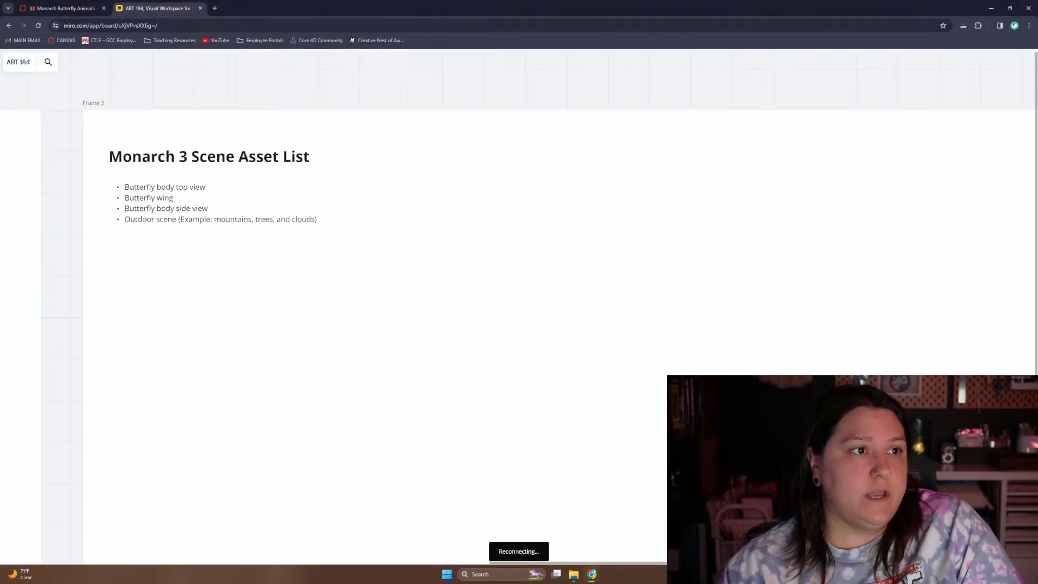
left_click(200, 9)
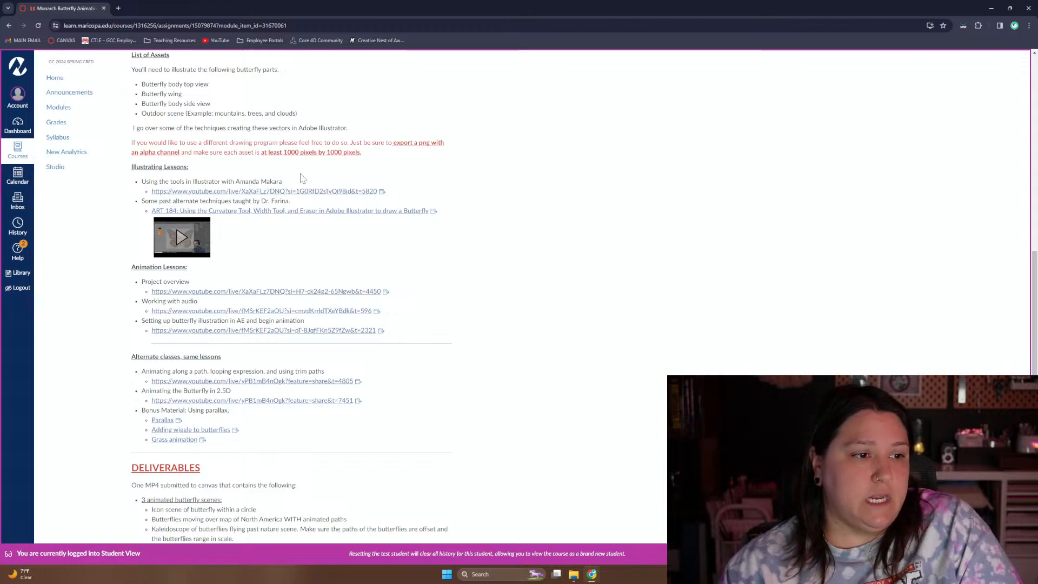
left_click(63, 108)
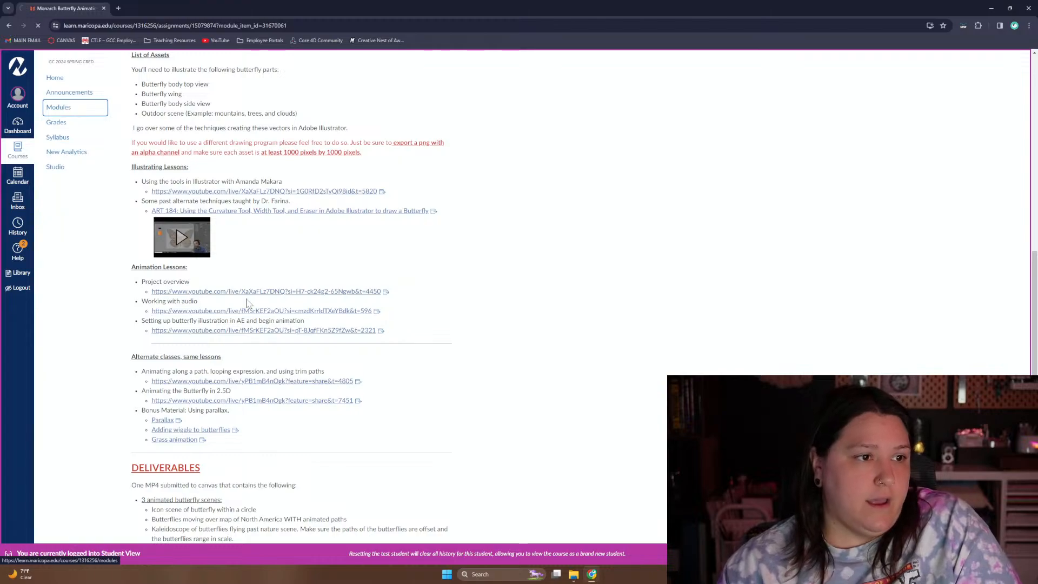
scroll(263, 395, "down", 8)
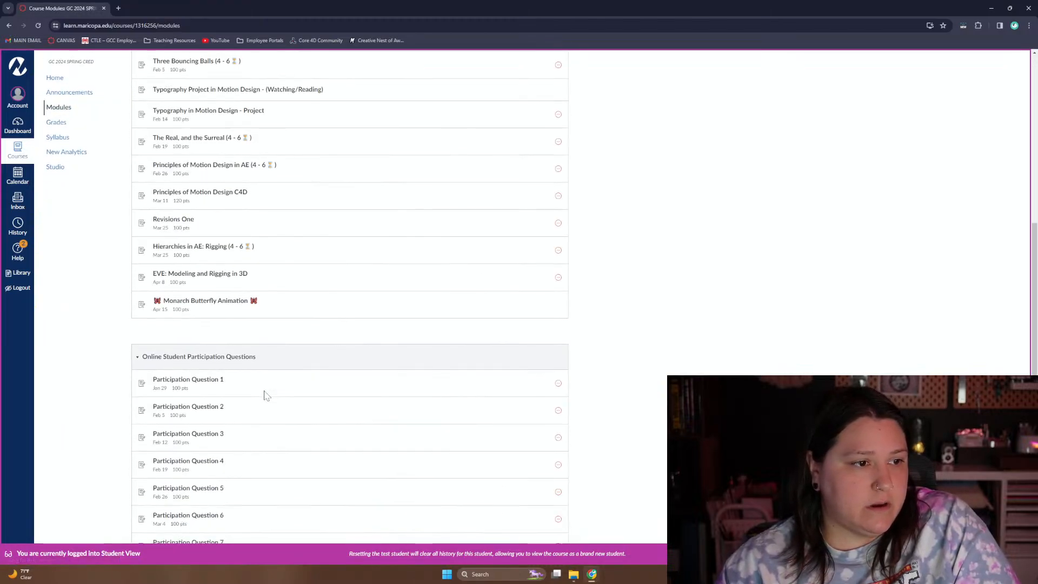
left_click(197, 467)
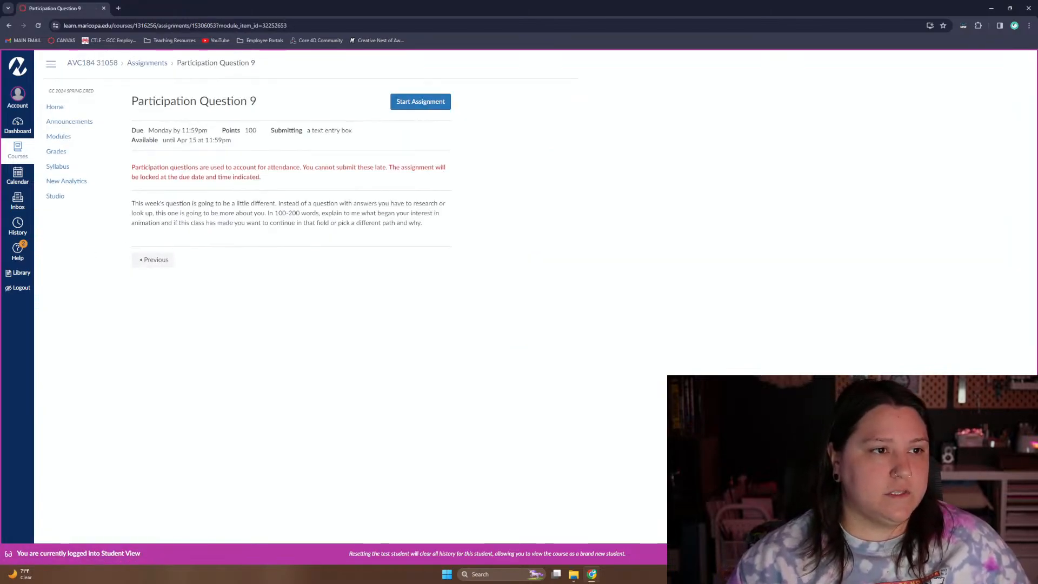
Close the Participation Question 9 page and the IMAGES folder window
left_click(104, 9)
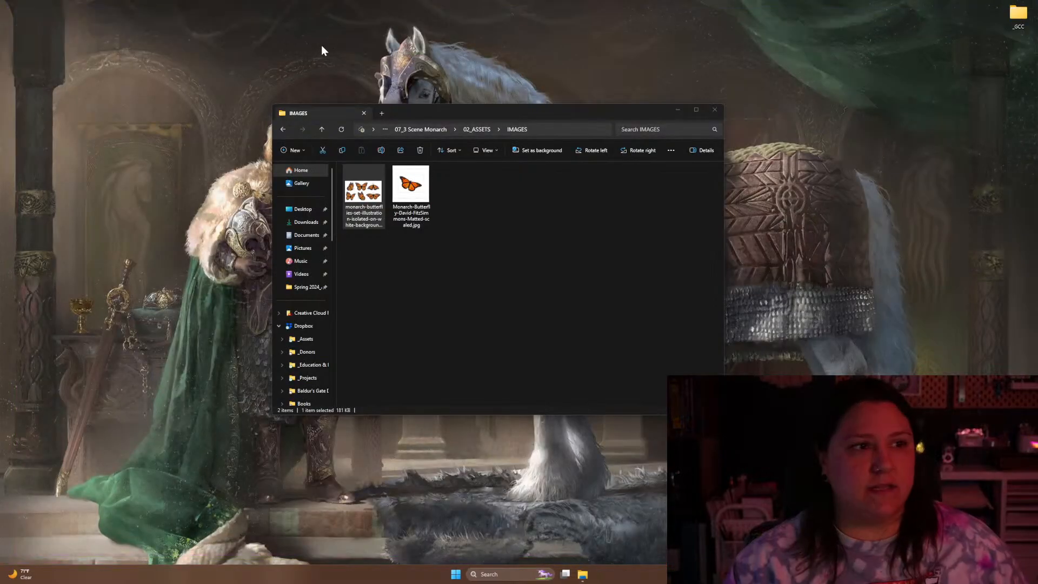
left_click(714, 111)
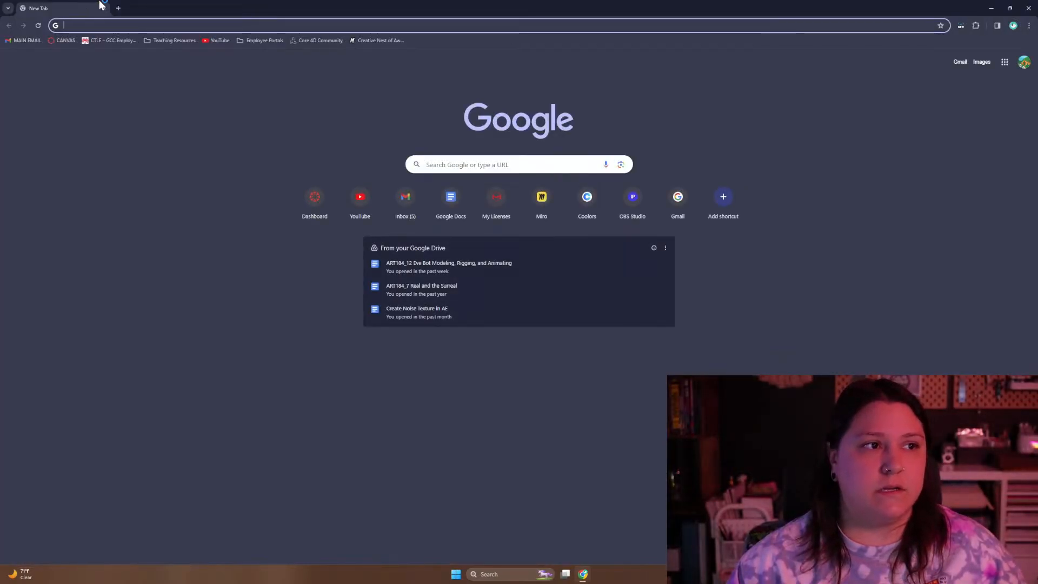
Restore the new browser window to a smaller size and move it off this screen to clear the desktop
left_click(1009, 8)
left_click_drag(634, 130, 1037, 126)
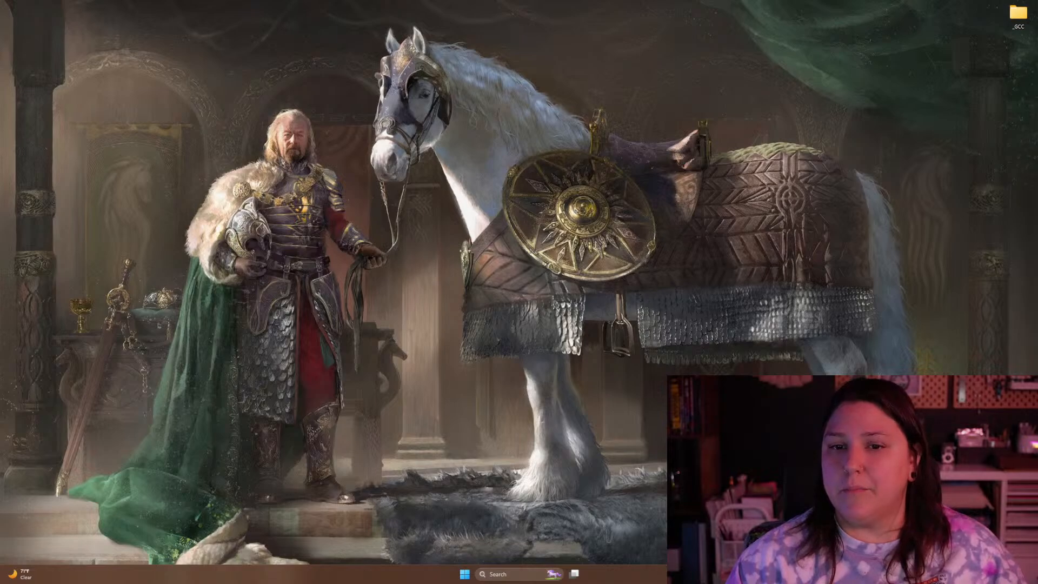